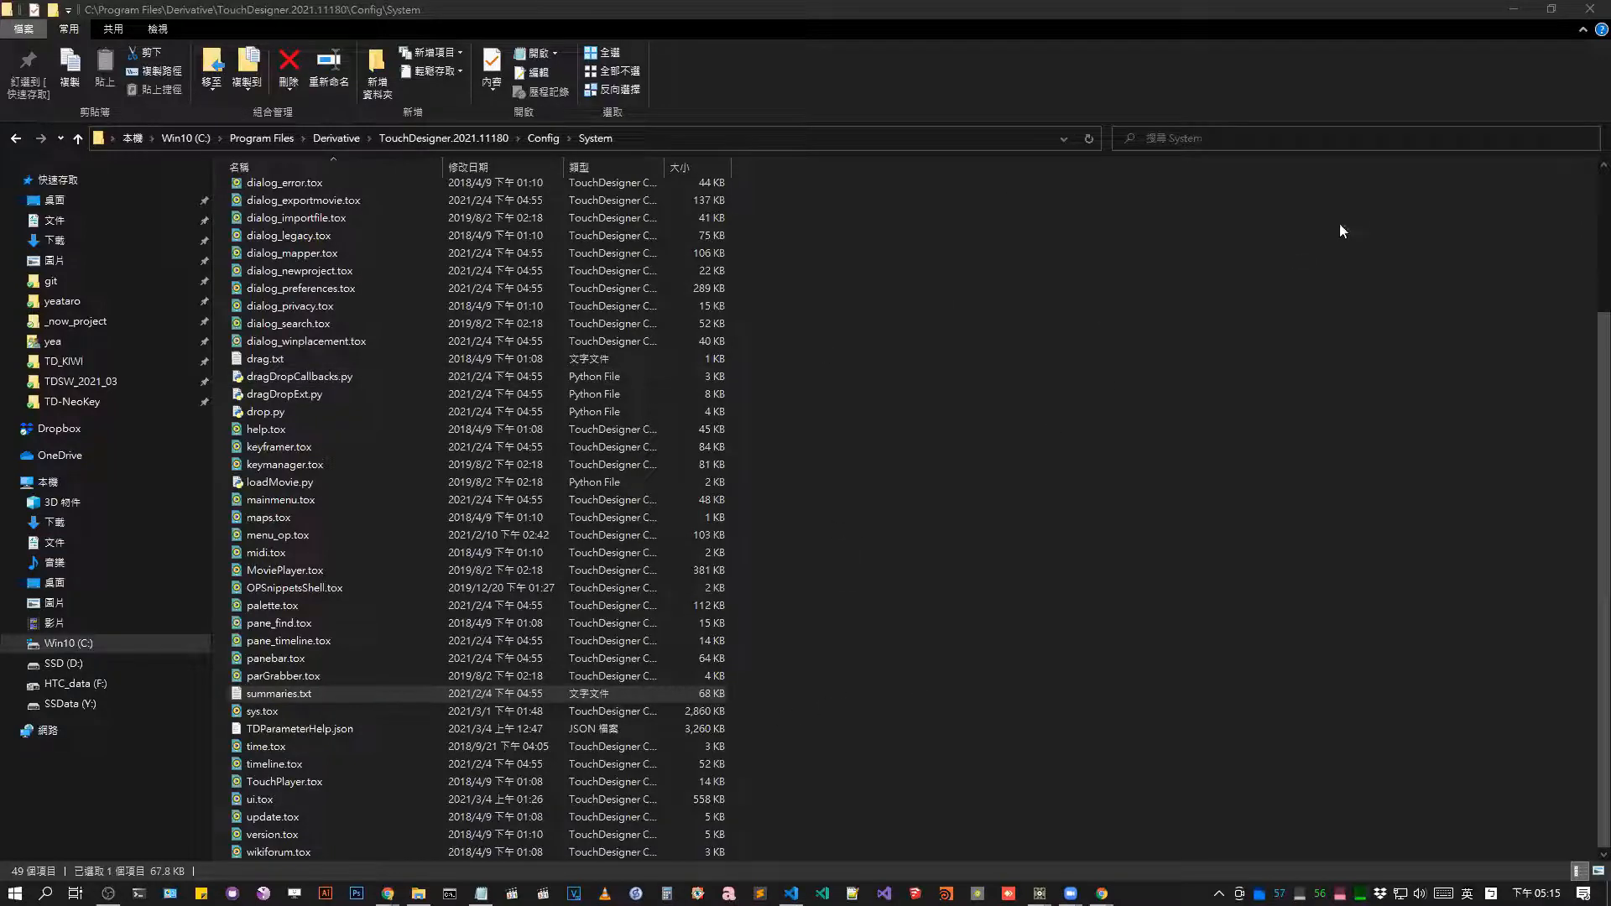
# Switch to TouchDesigner, go up to the network holding TD_Localization and look at the operator list in the OP Create Dialog.
pyautogui.click(1511, 10)
pyautogui.scroll(-4, 901, 315)
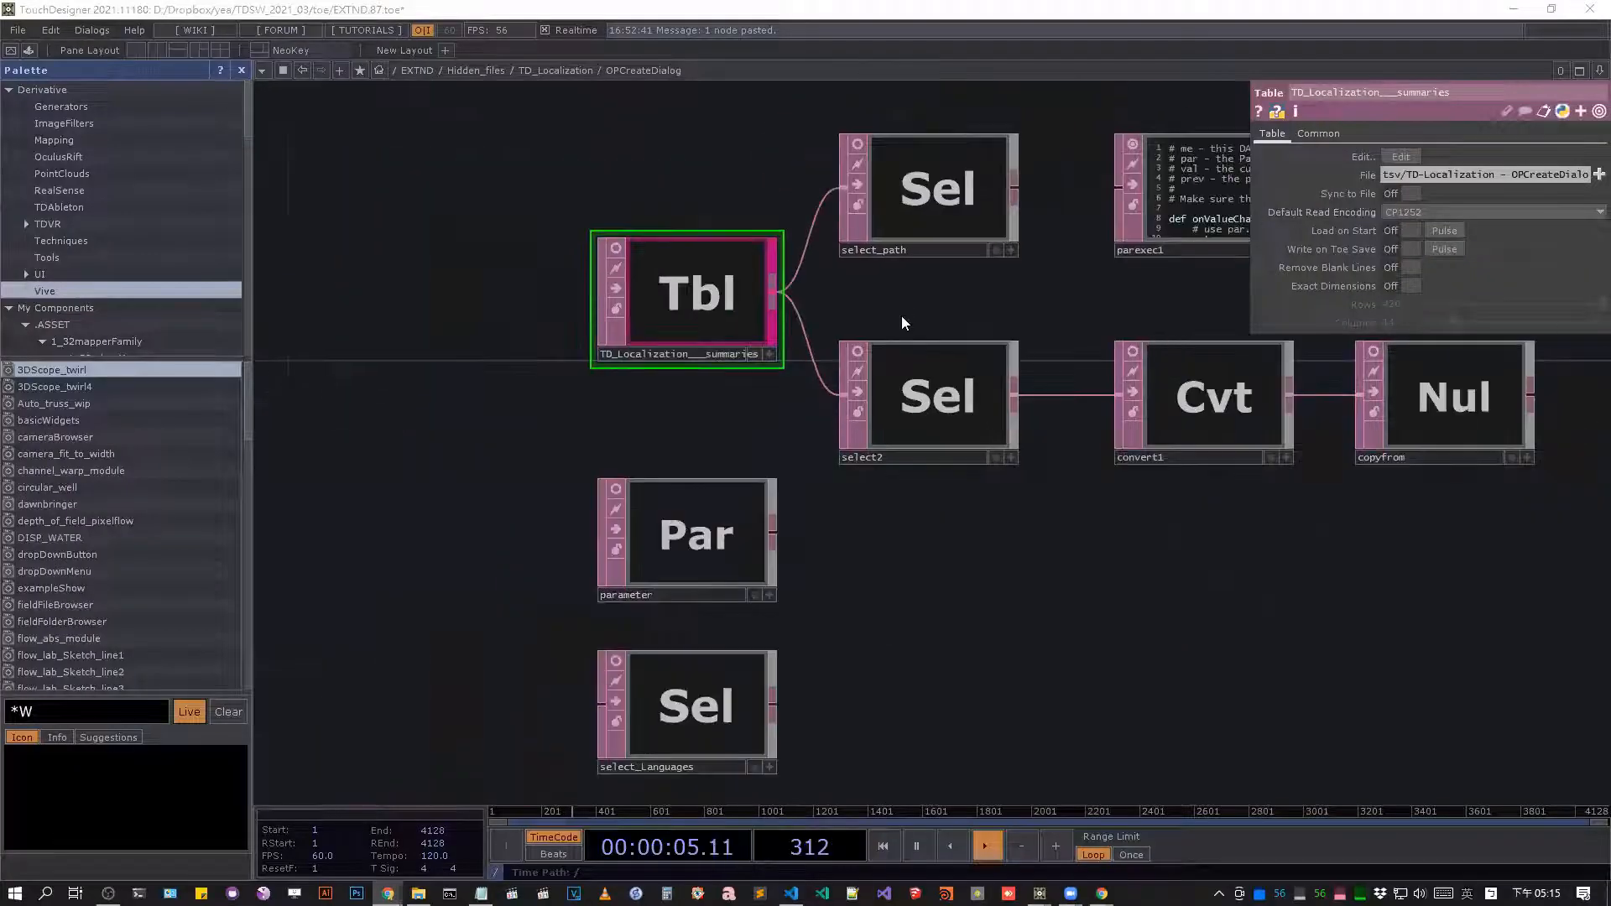
pyautogui.scroll(-6, 807, 353)
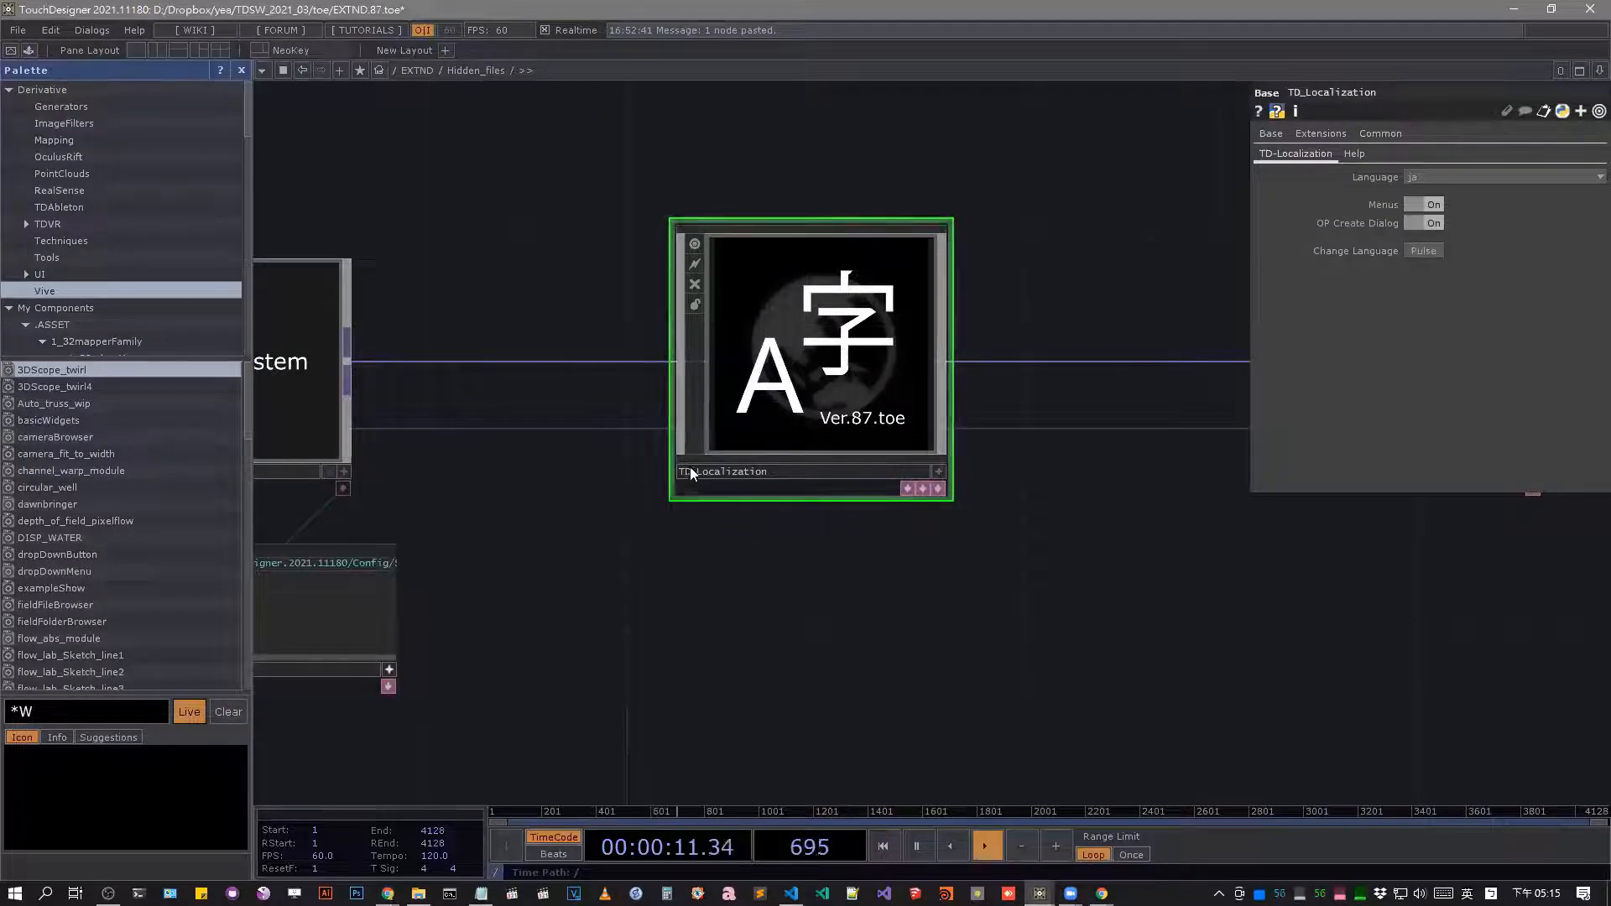
pyautogui.press('Tab')
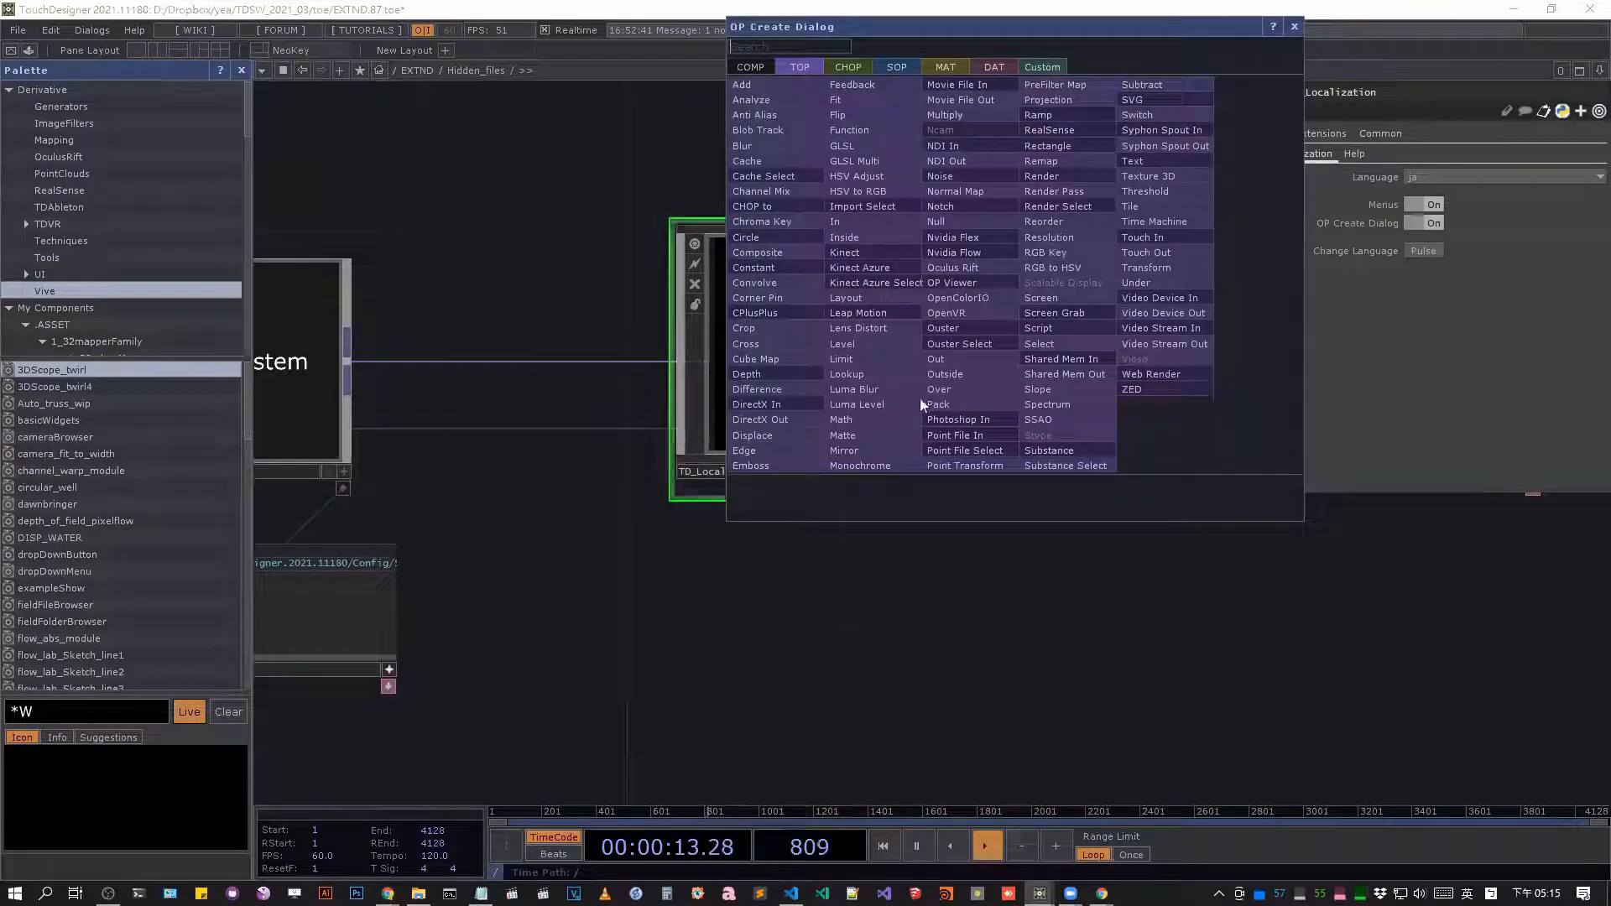
pyautogui.press('Escape')
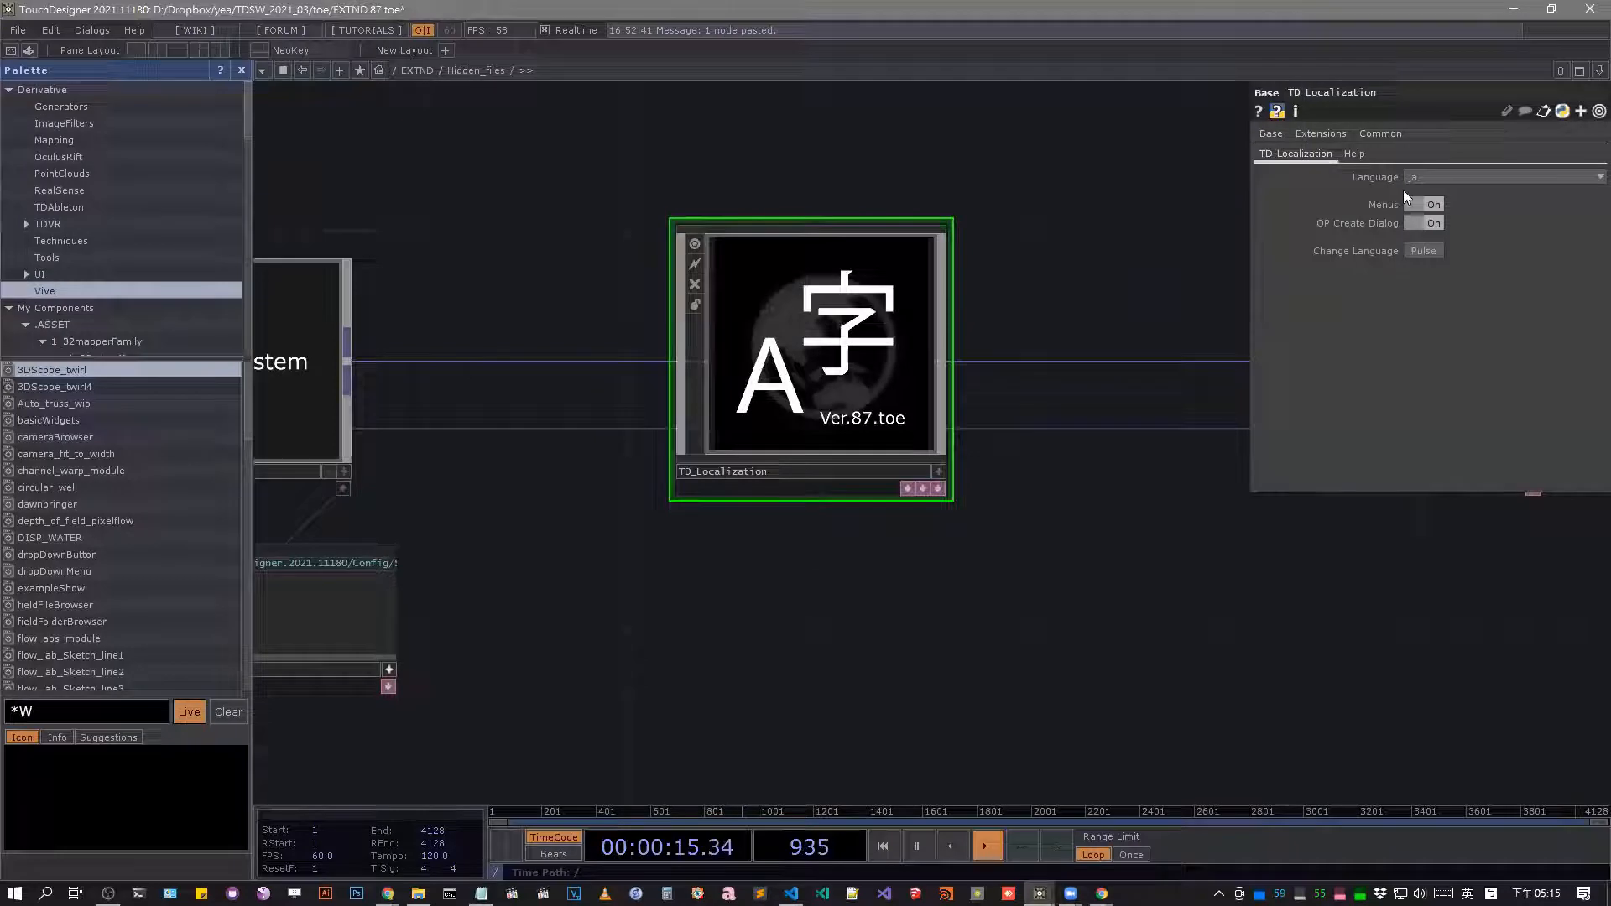
# Apply the ja language in TD_Localization and check the translated main menus and operator descriptions.
pyautogui.click(1433, 249)
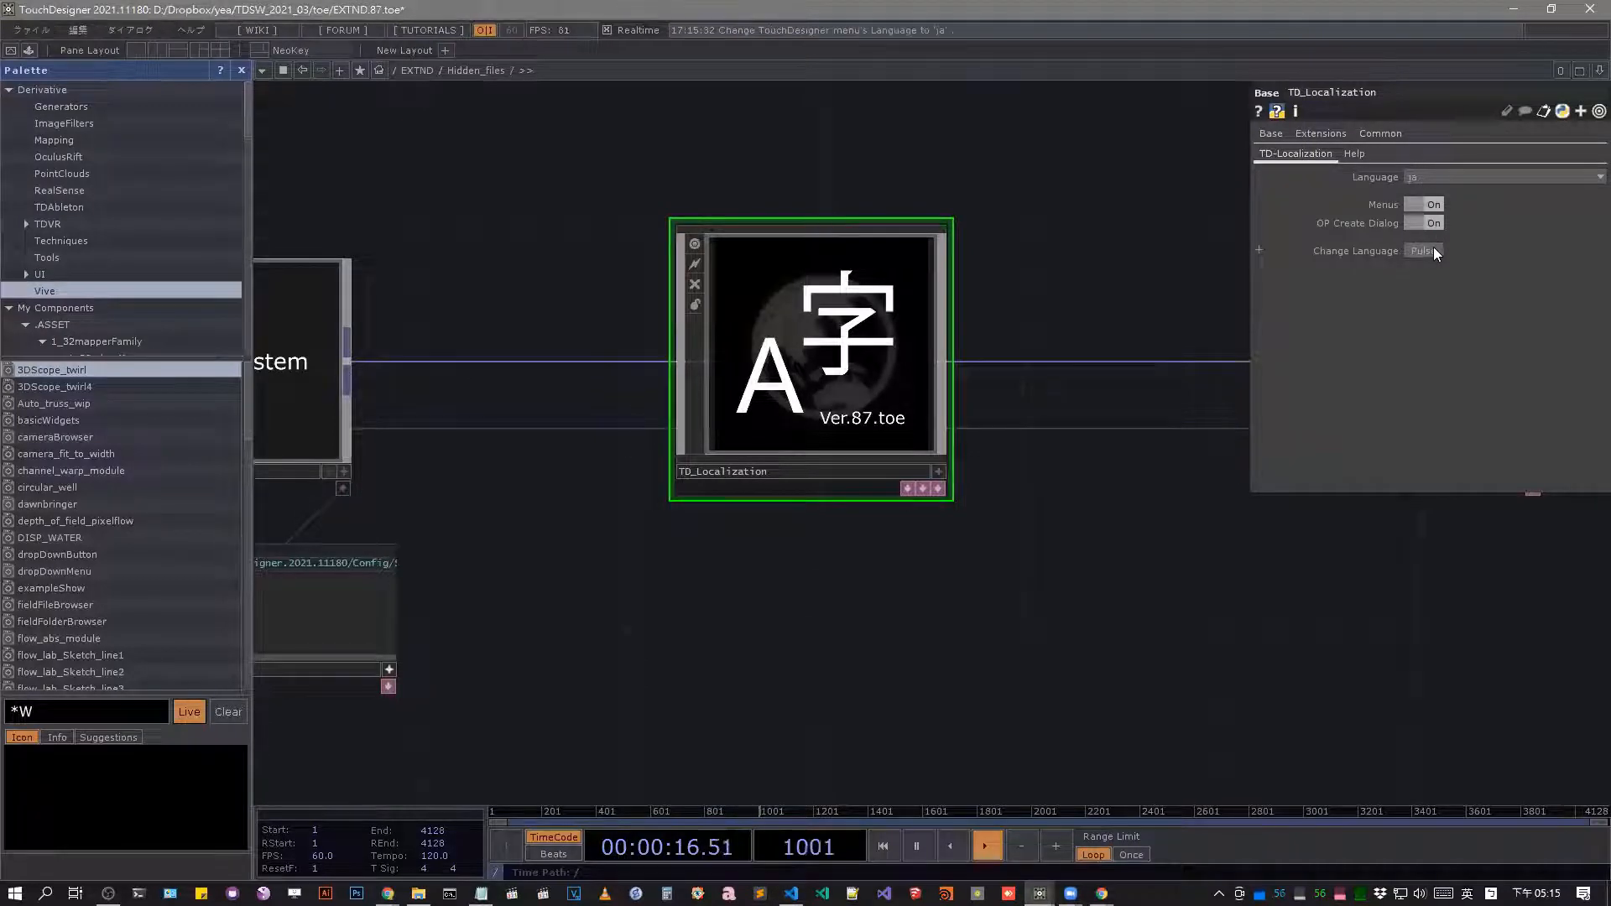
pyautogui.click(82, 31)
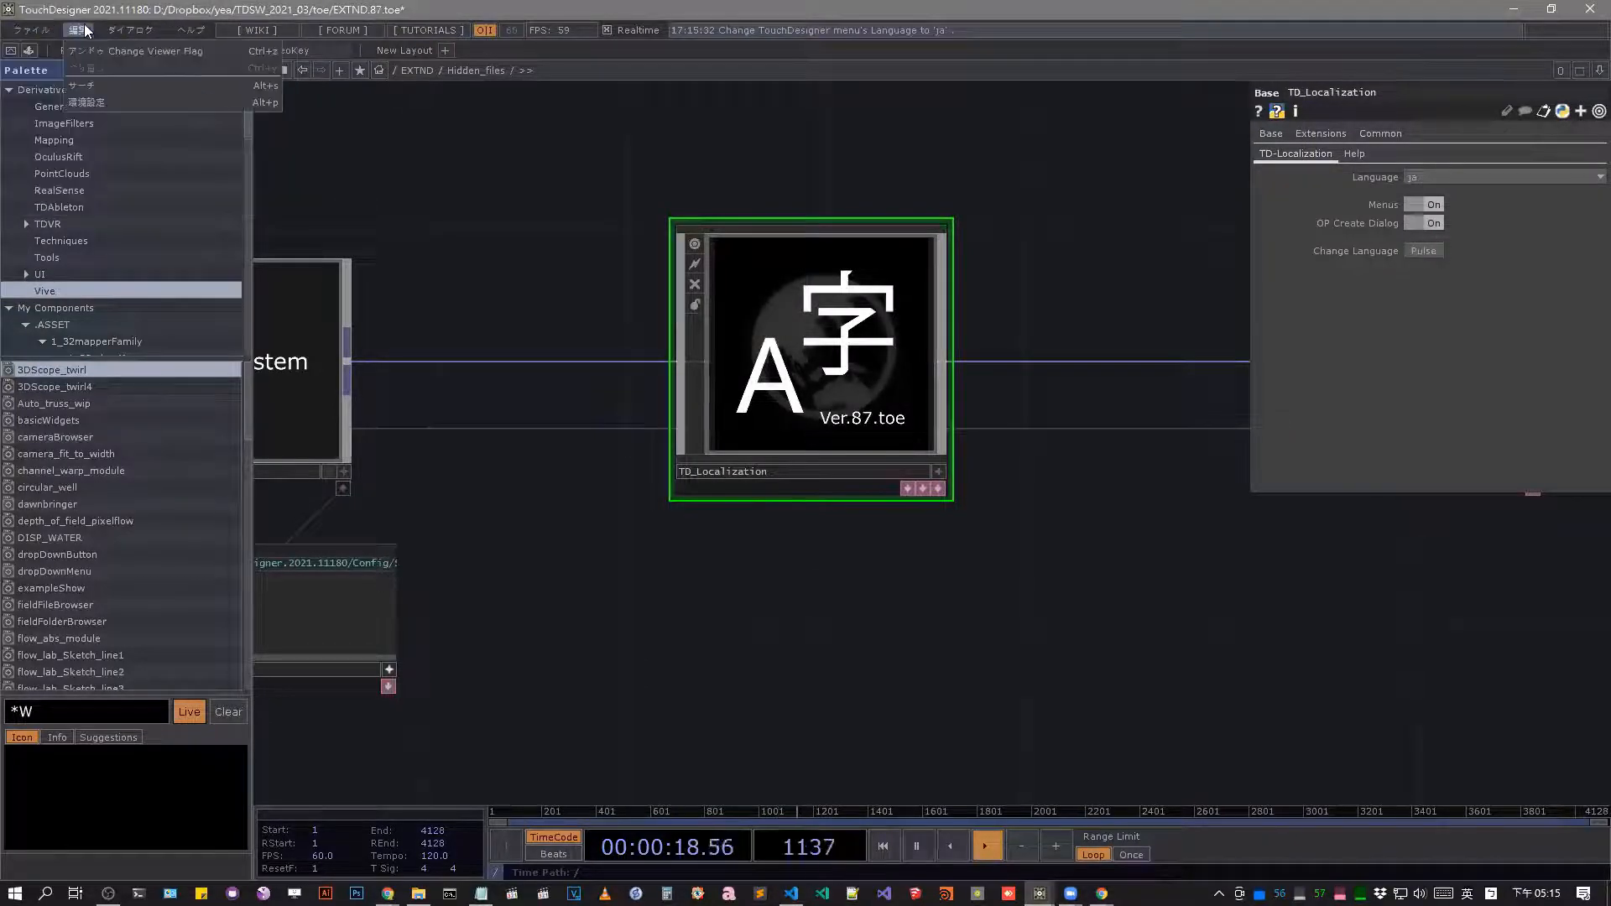
pyautogui.moveTo(143, 32)
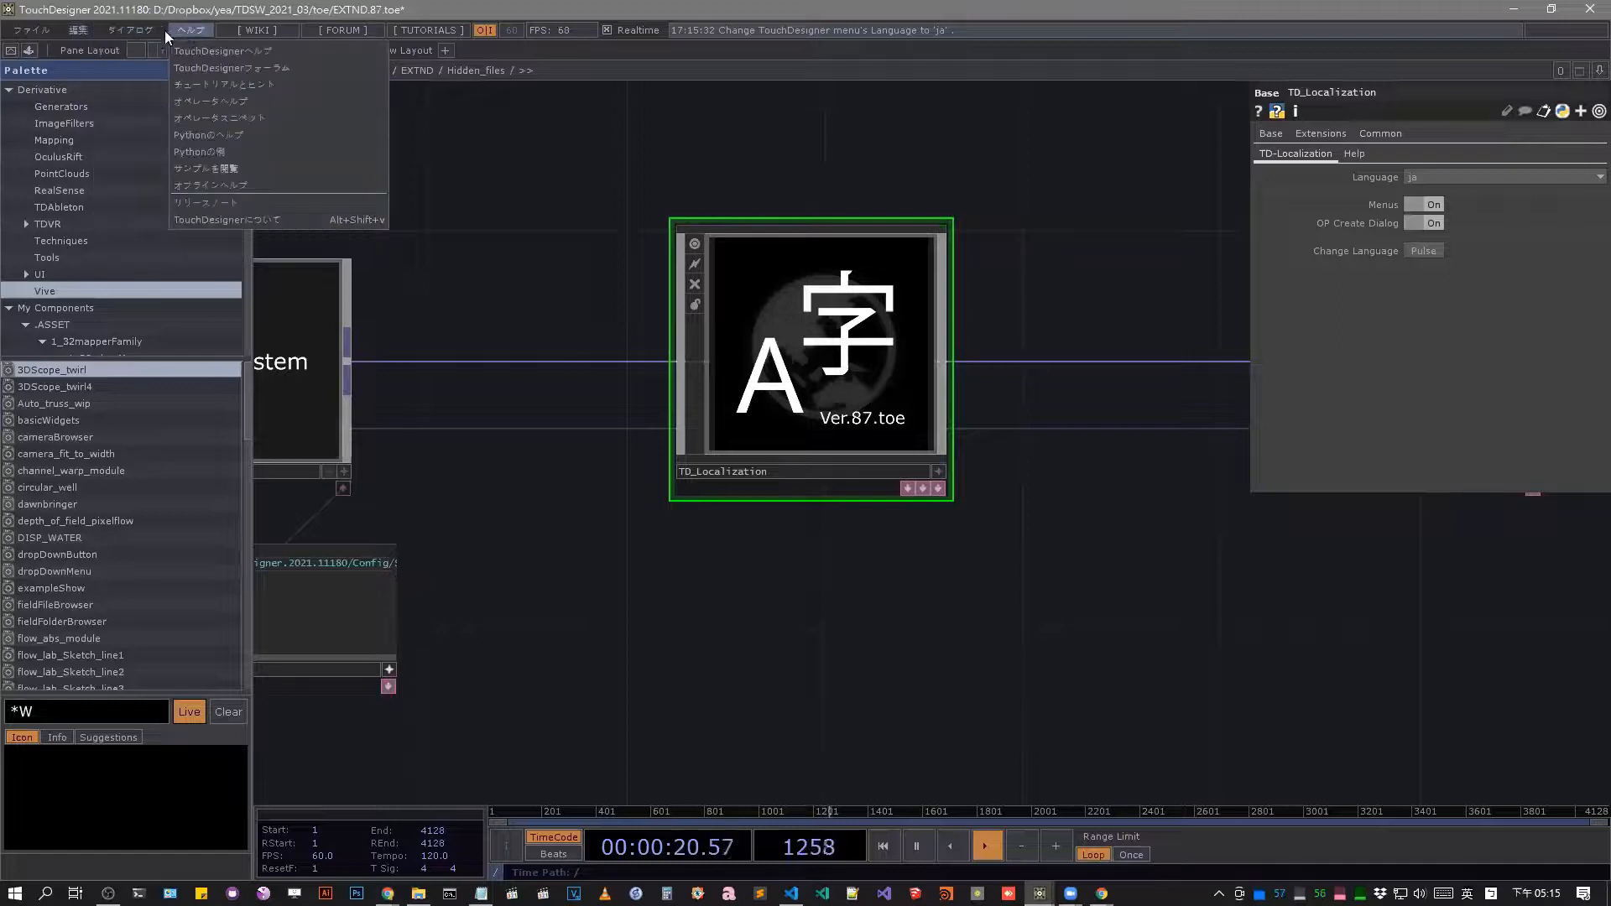
pyautogui.moveTo(80, 35)
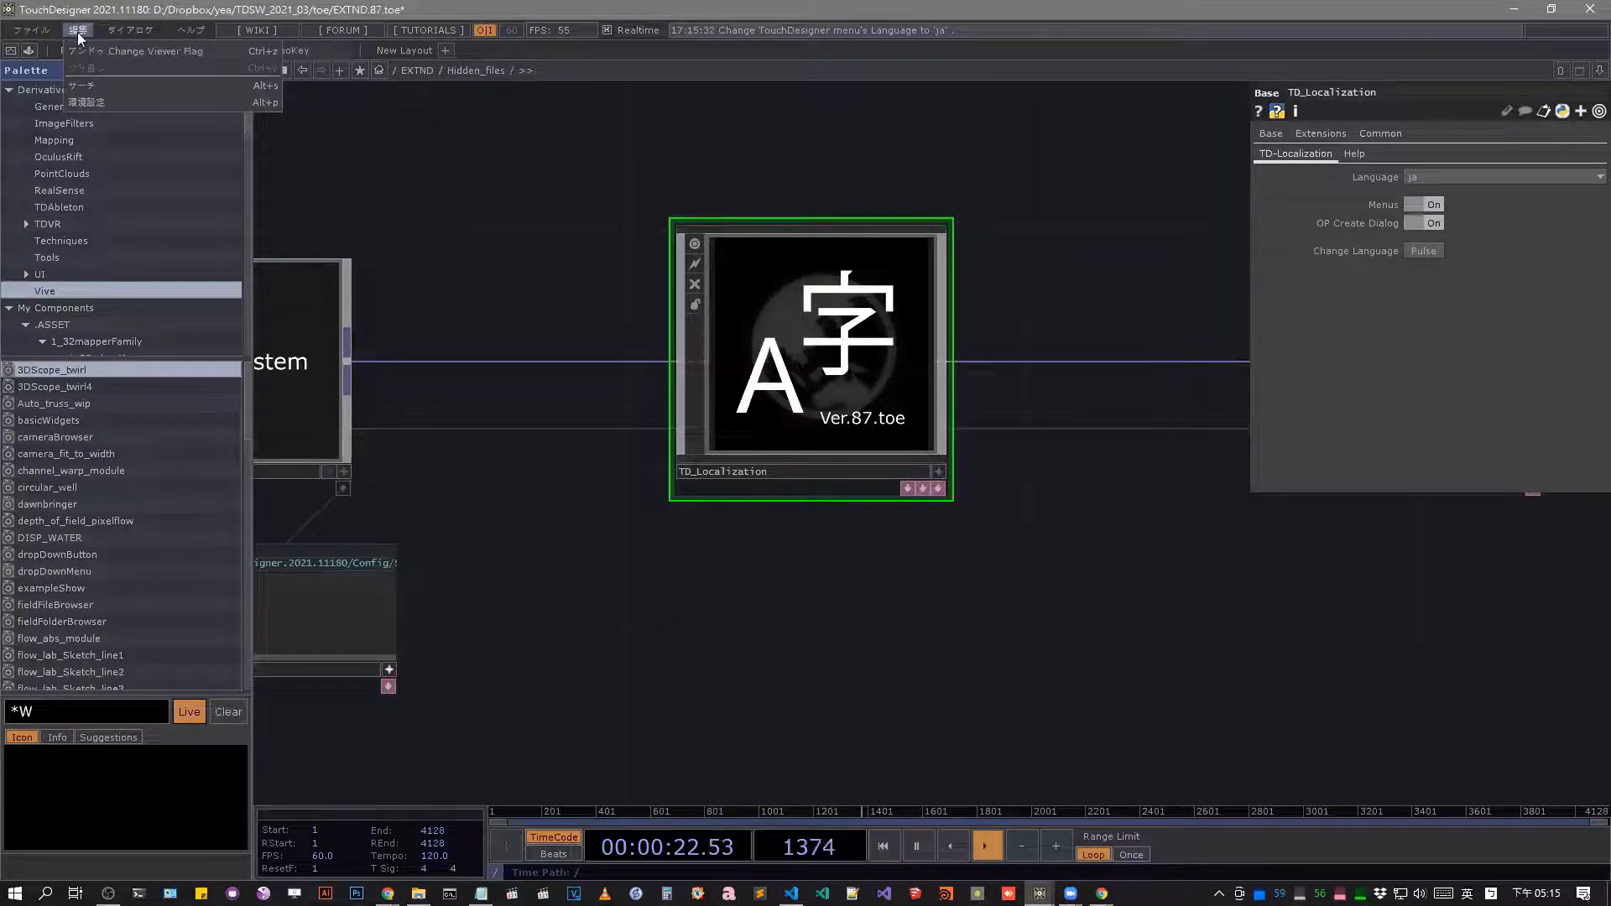
pyautogui.press('Tab')
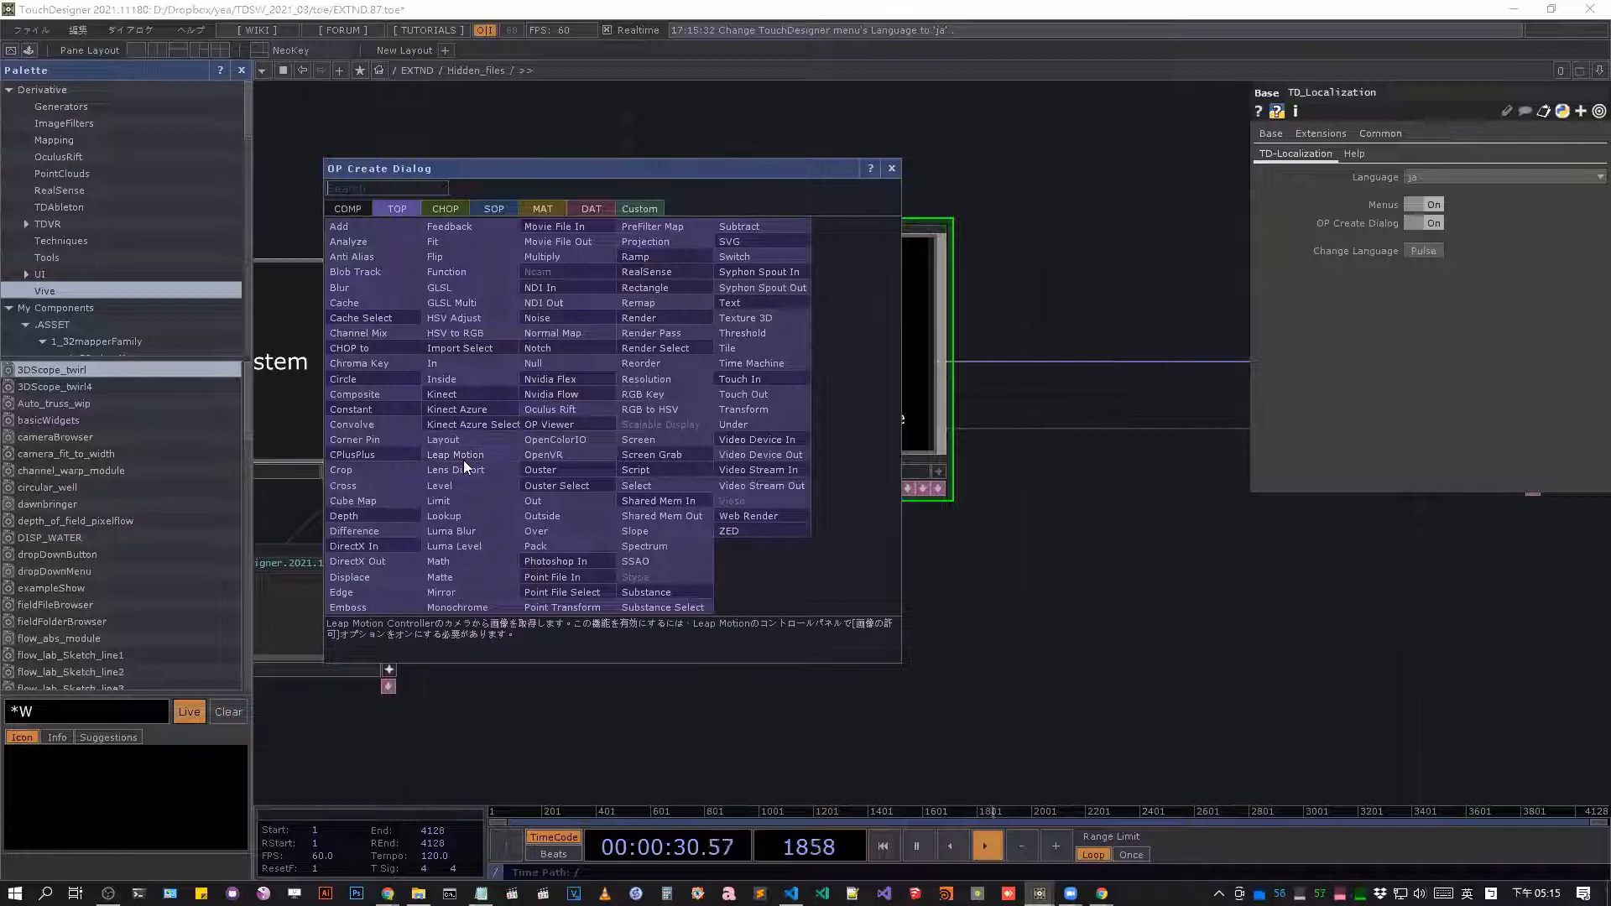
# Change the TD_Localization language to zh-TW and apply it to the interface.
pyautogui.click(1459, 176)
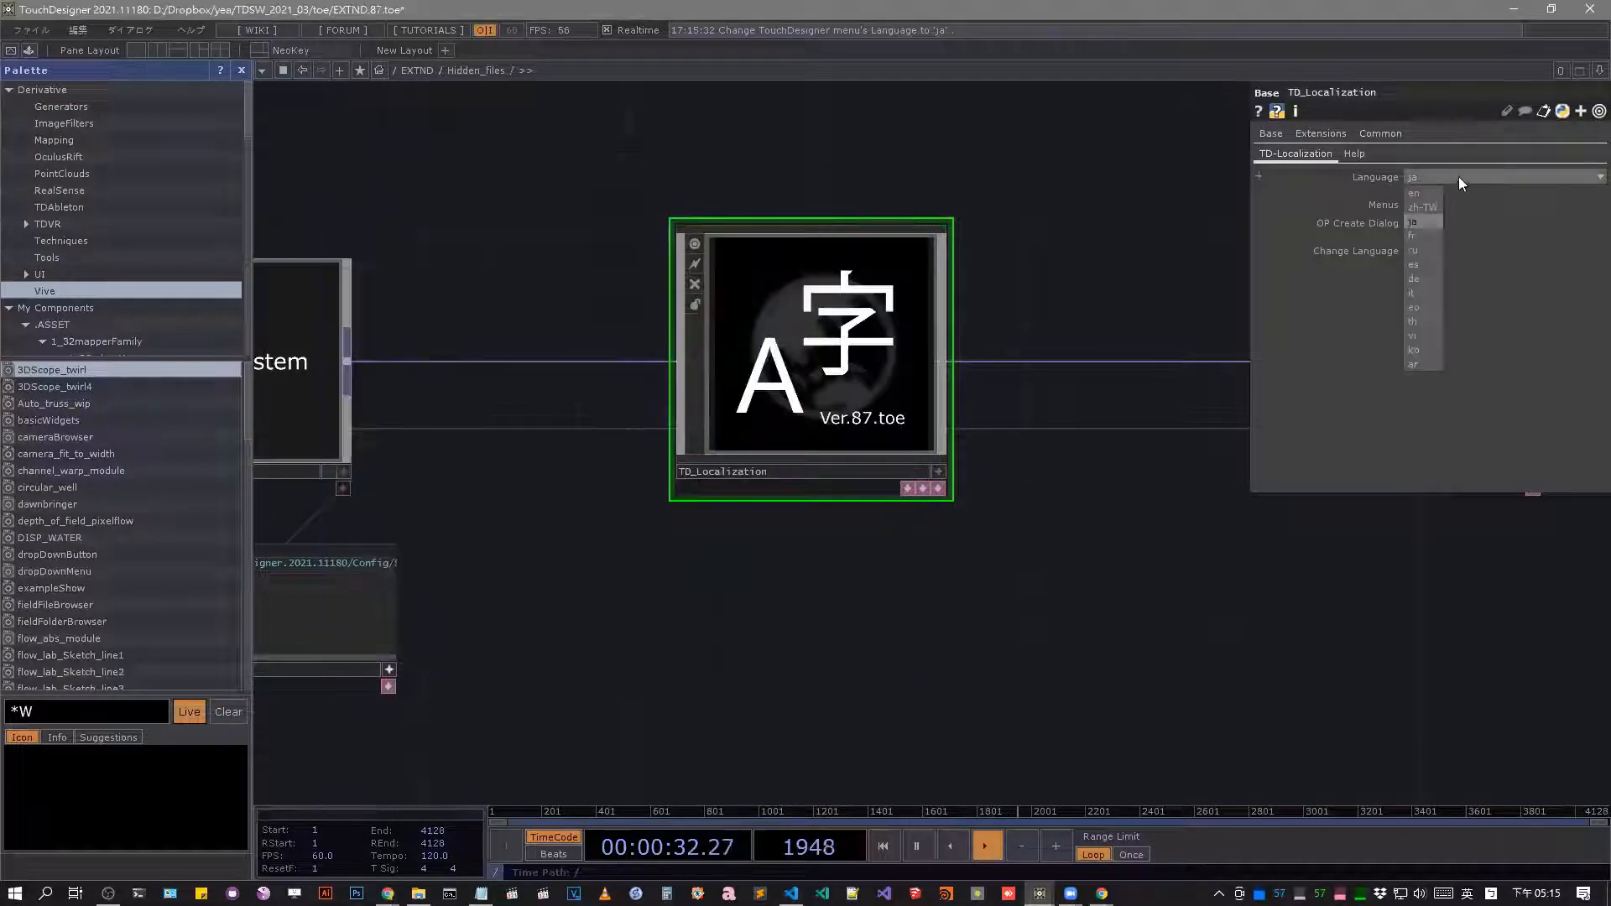
pyautogui.click(1425, 206)
pyautogui.click(1423, 251)
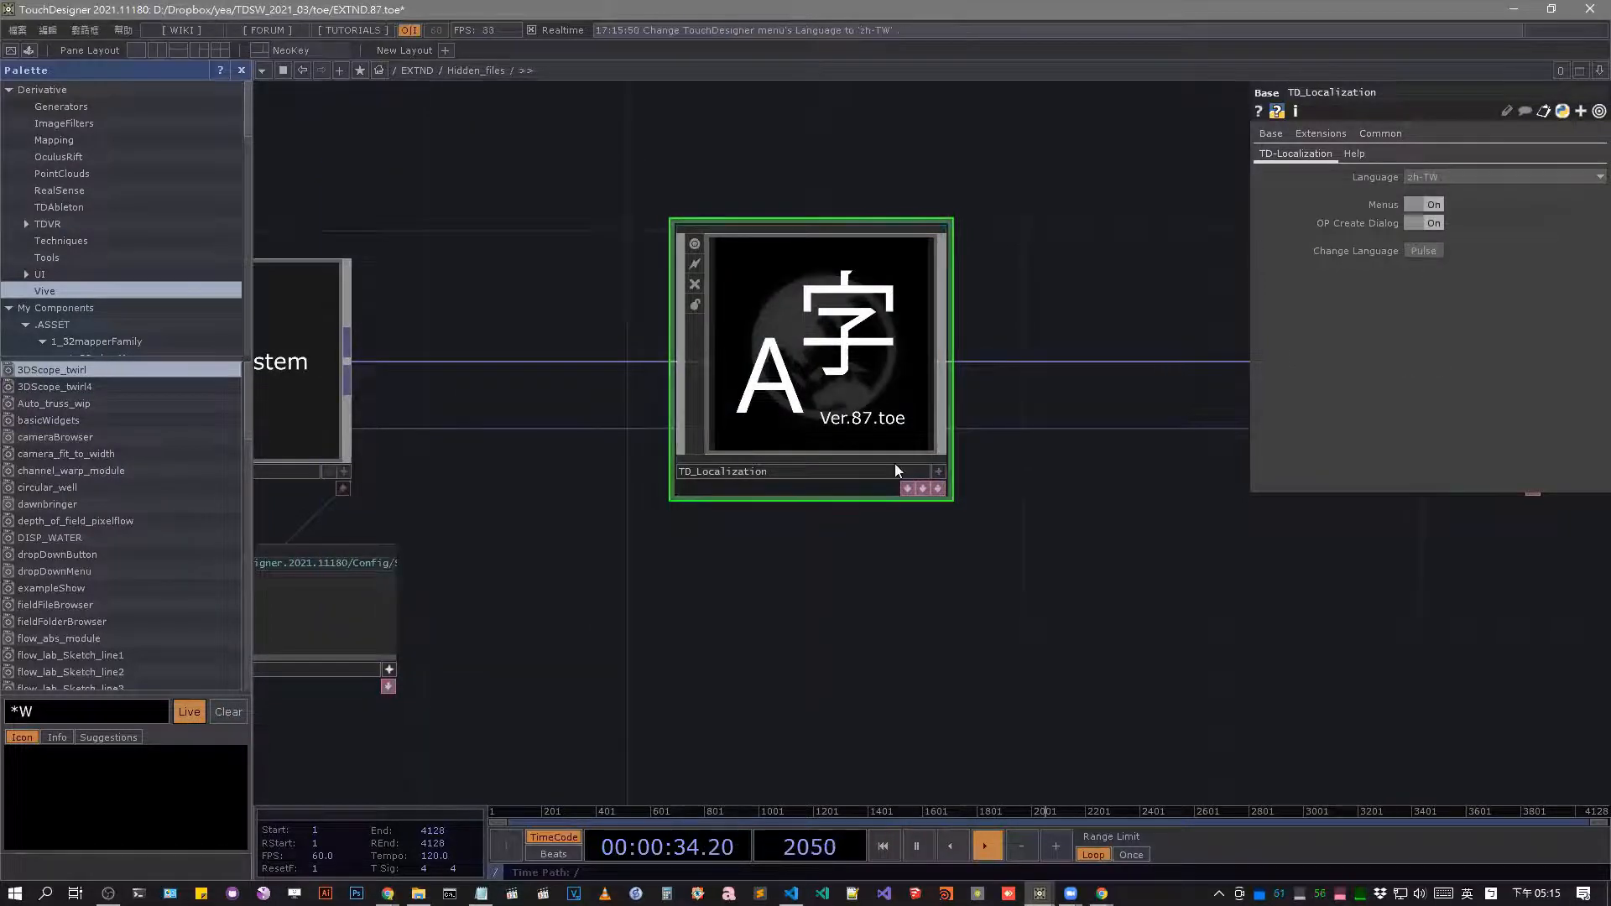
# Change the TD_Localization language to fr, apply it and look over the other available languages.
pyautogui.click(1470, 176)
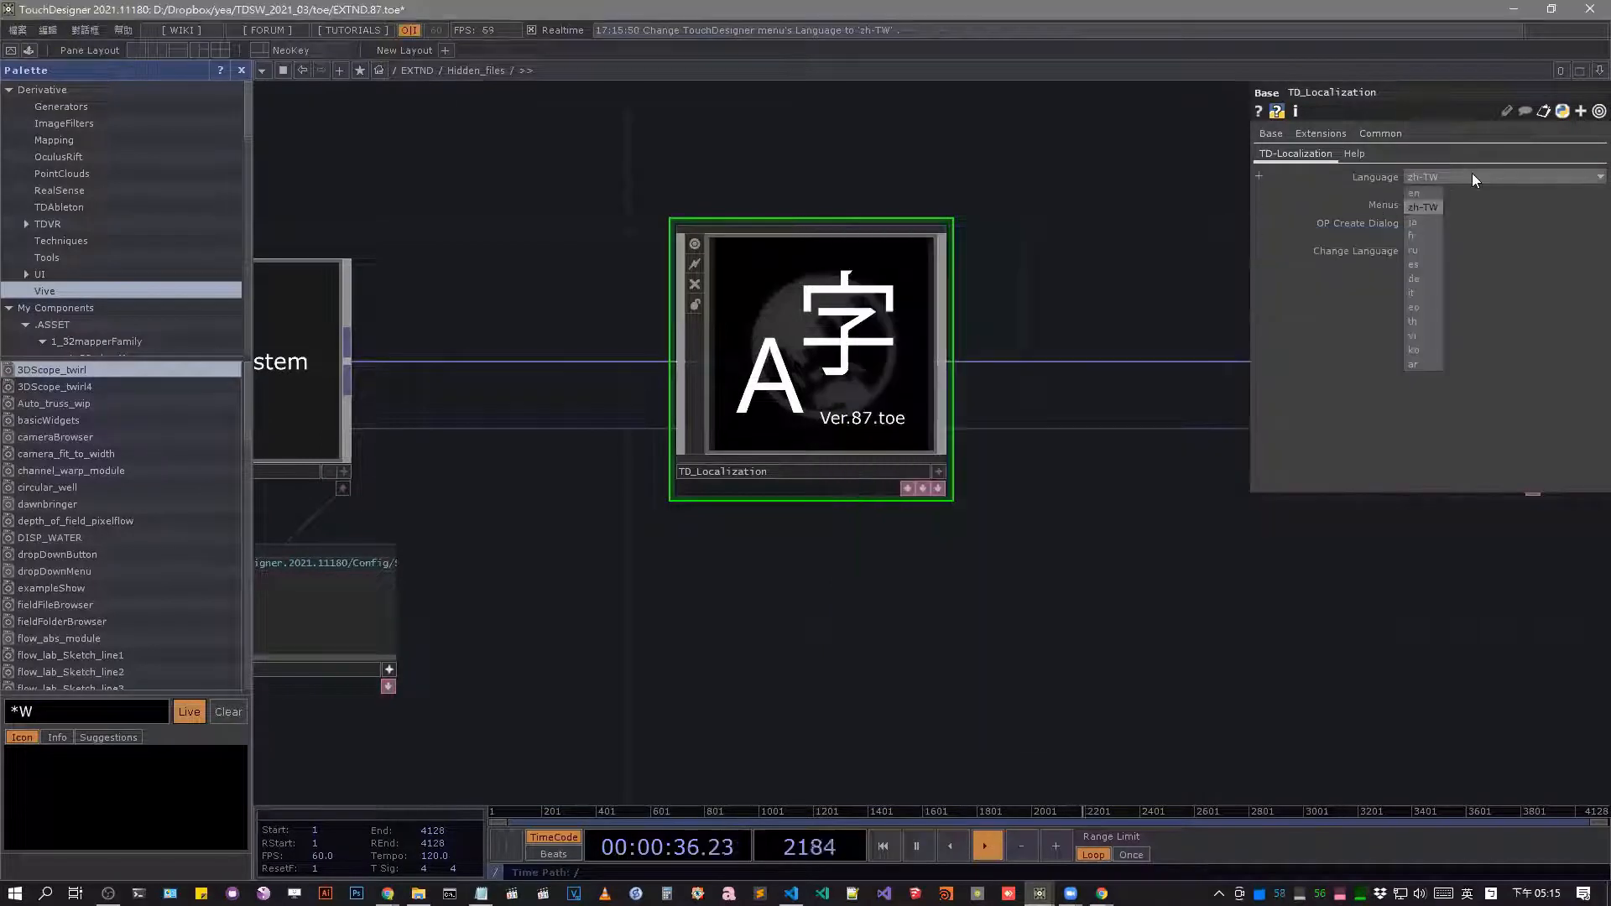
pyautogui.click(1470, 176)
pyautogui.click(1421, 235)
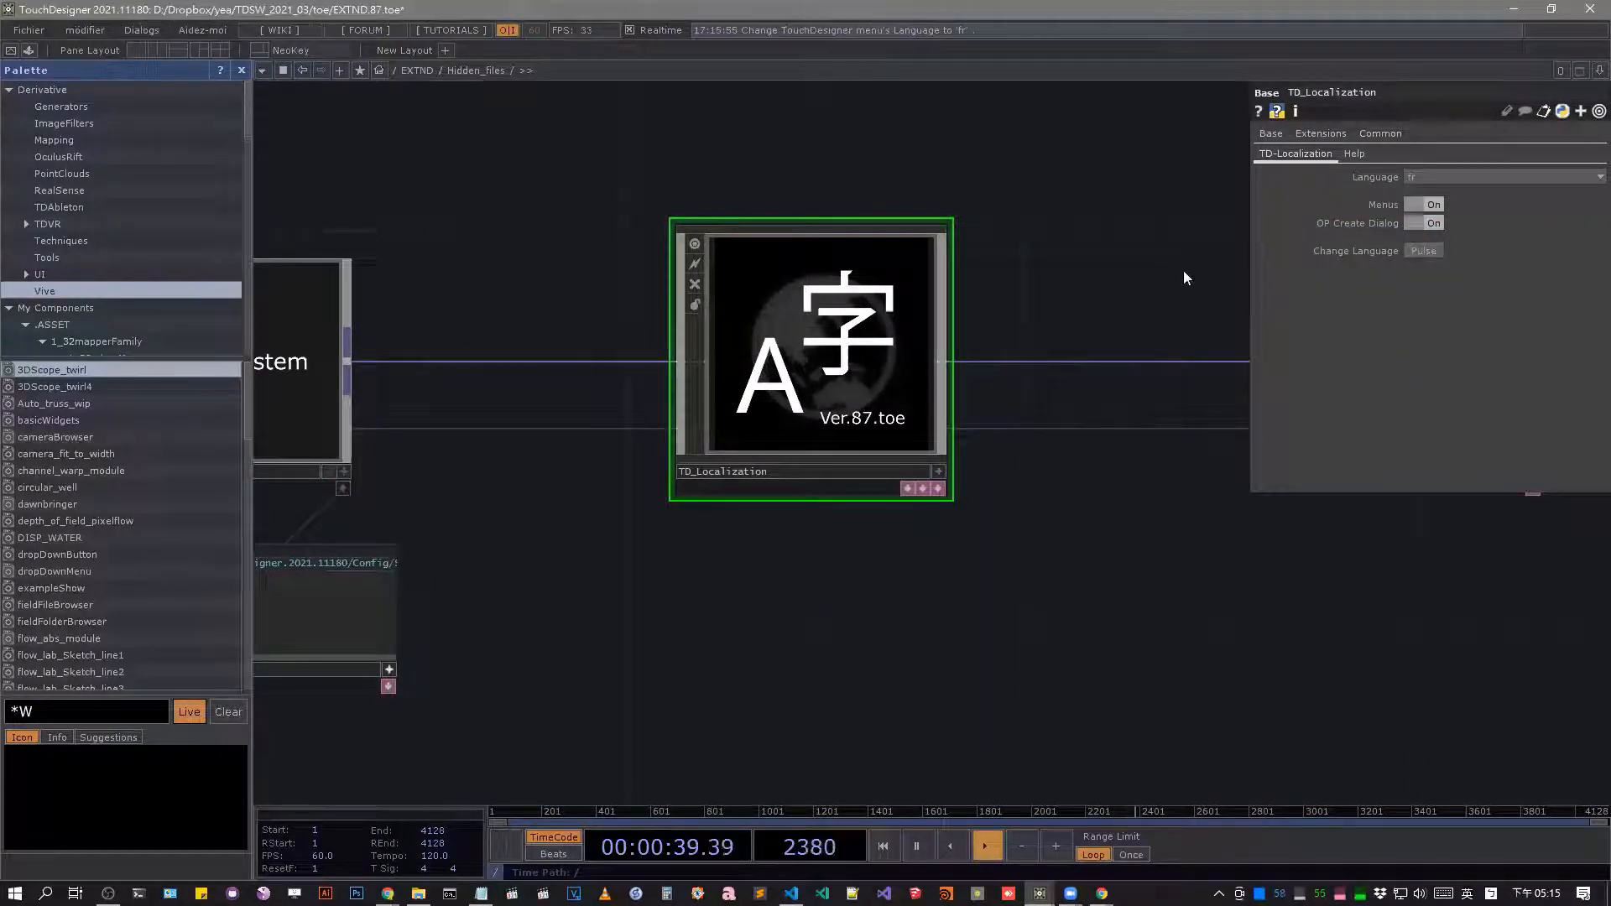
pyautogui.click(1467, 179)
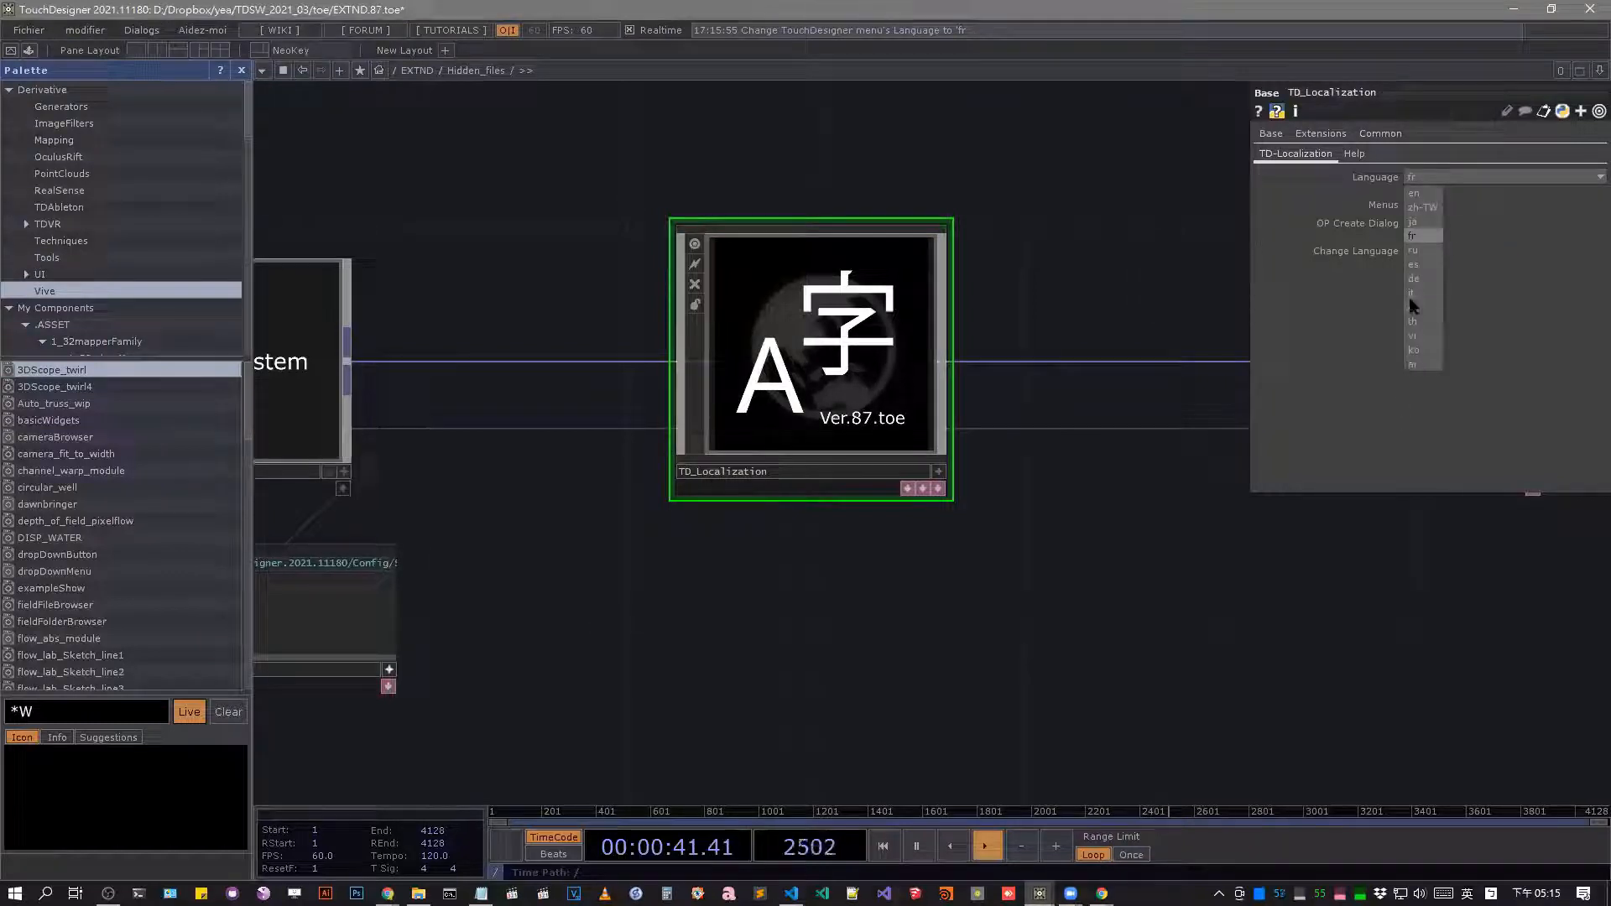
pyautogui.click(1331, 277)
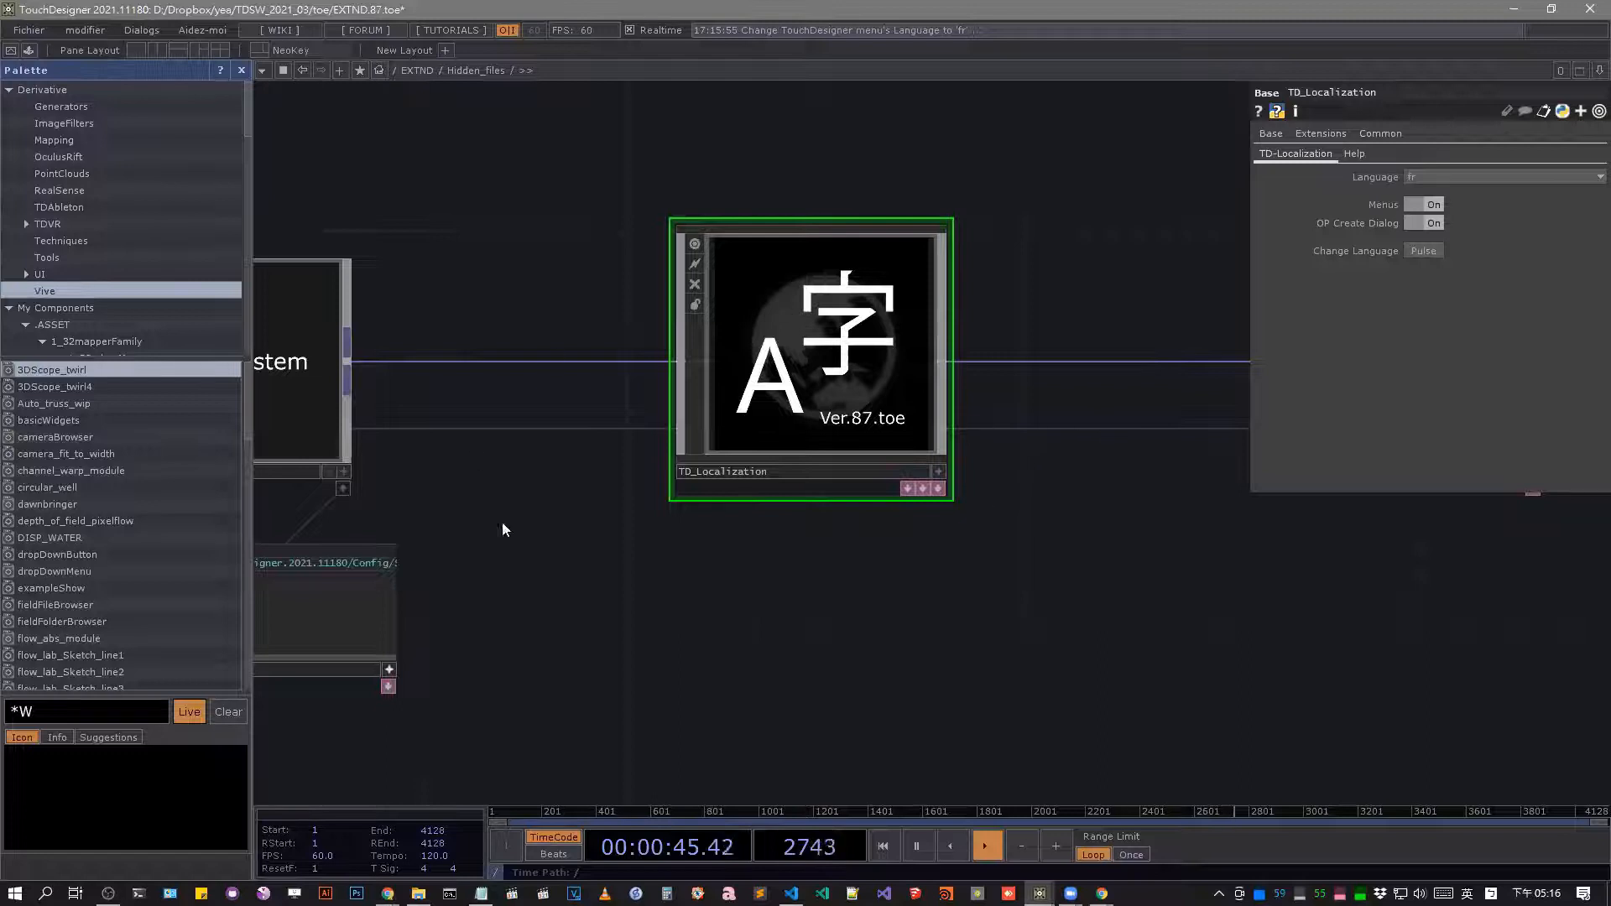
# Open summaries.txt from the Config/System folder in File Explorer, look over the operator descriptions and close the file.
pyautogui.moveTo(504, 530); pyautogui.dragTo(1022, 471)
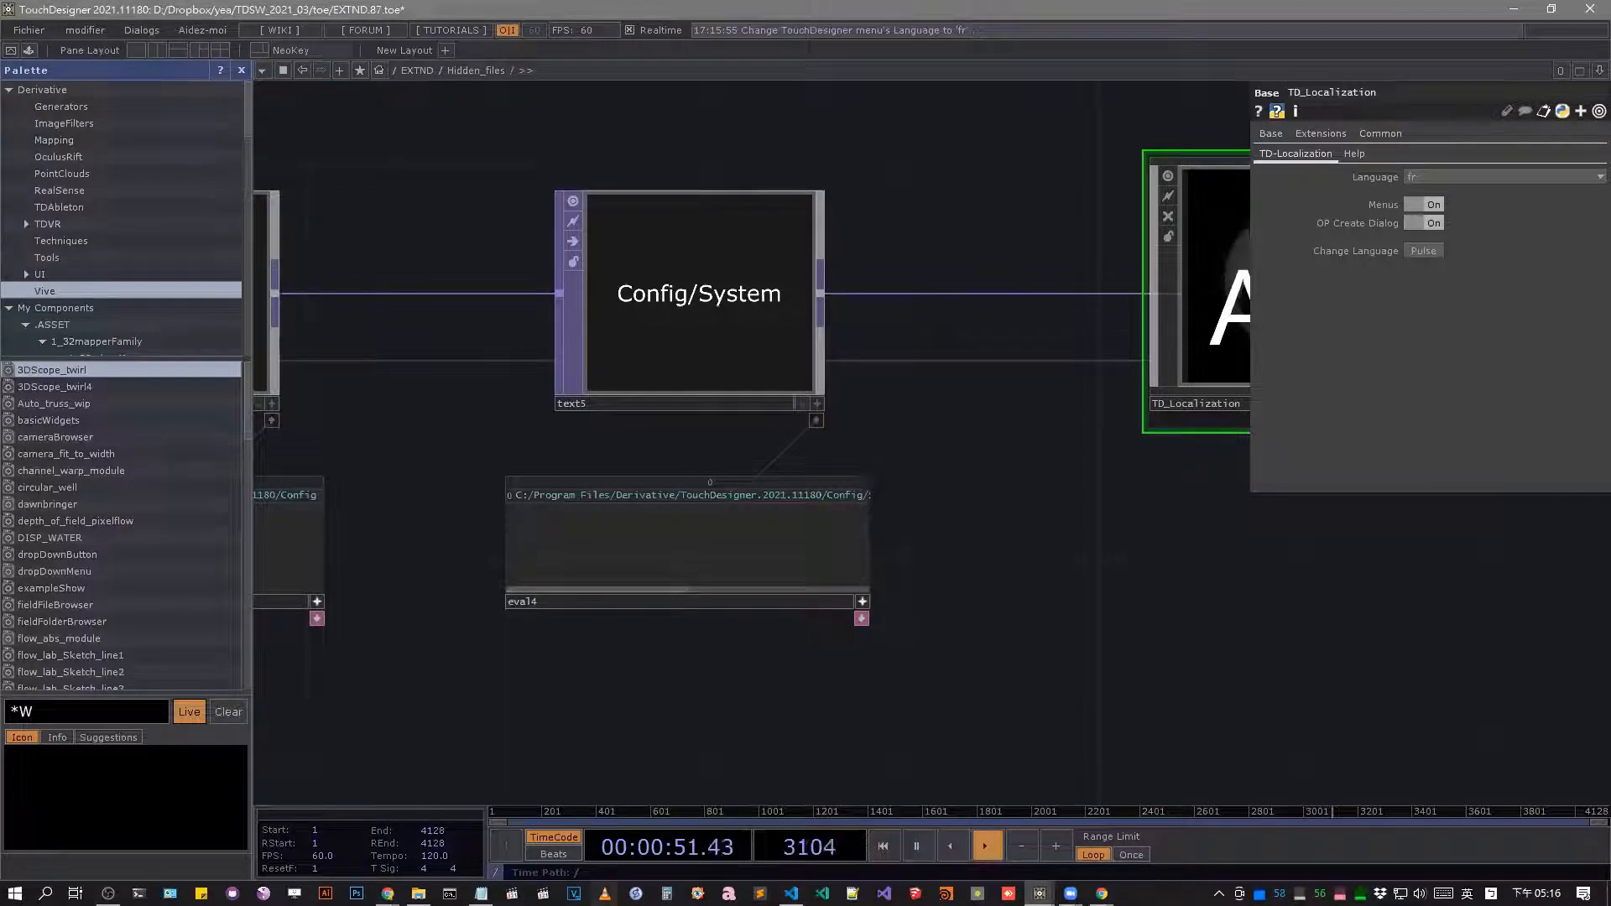
pyautogui.click(418, 894)
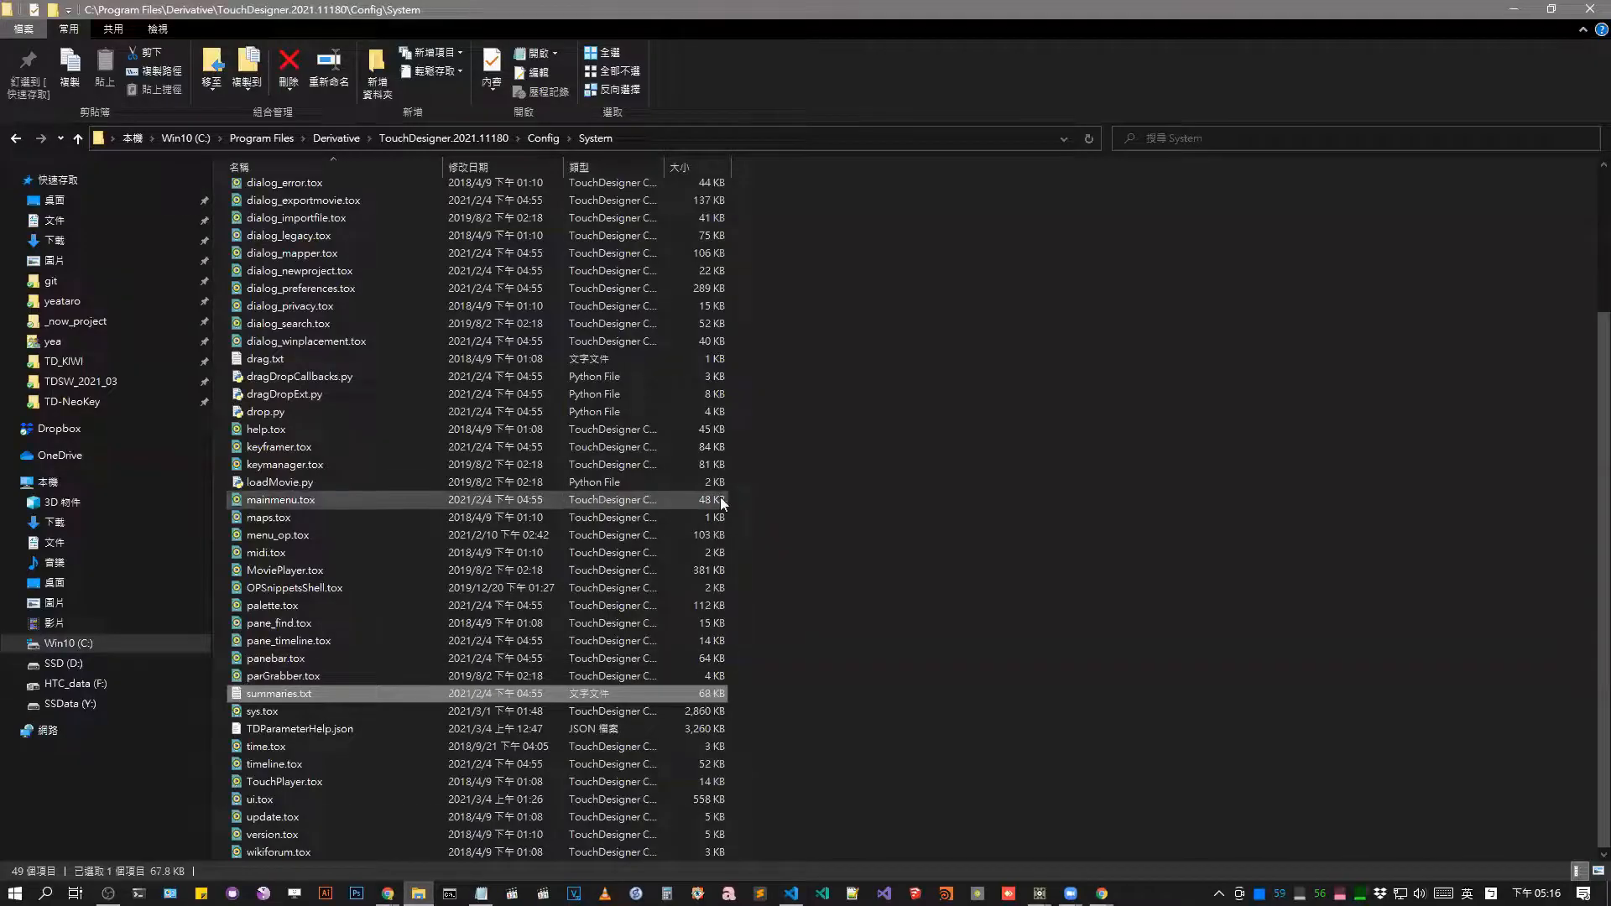
pyautogui.doubleClick(320, 695)
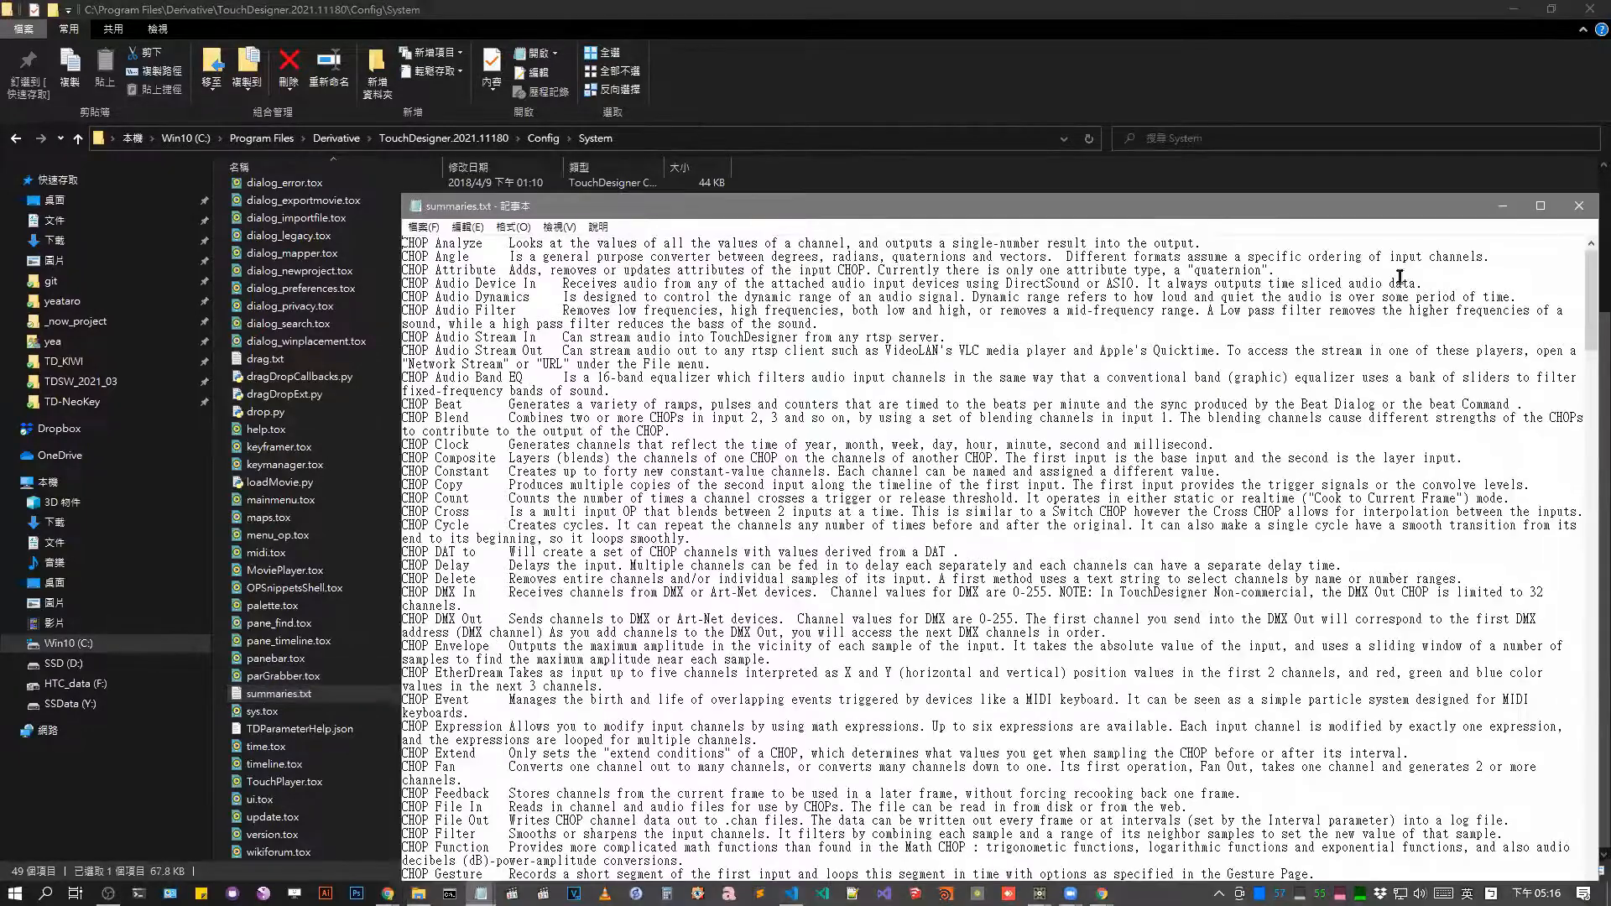
pyautogui.doubleClick(1183, 209)
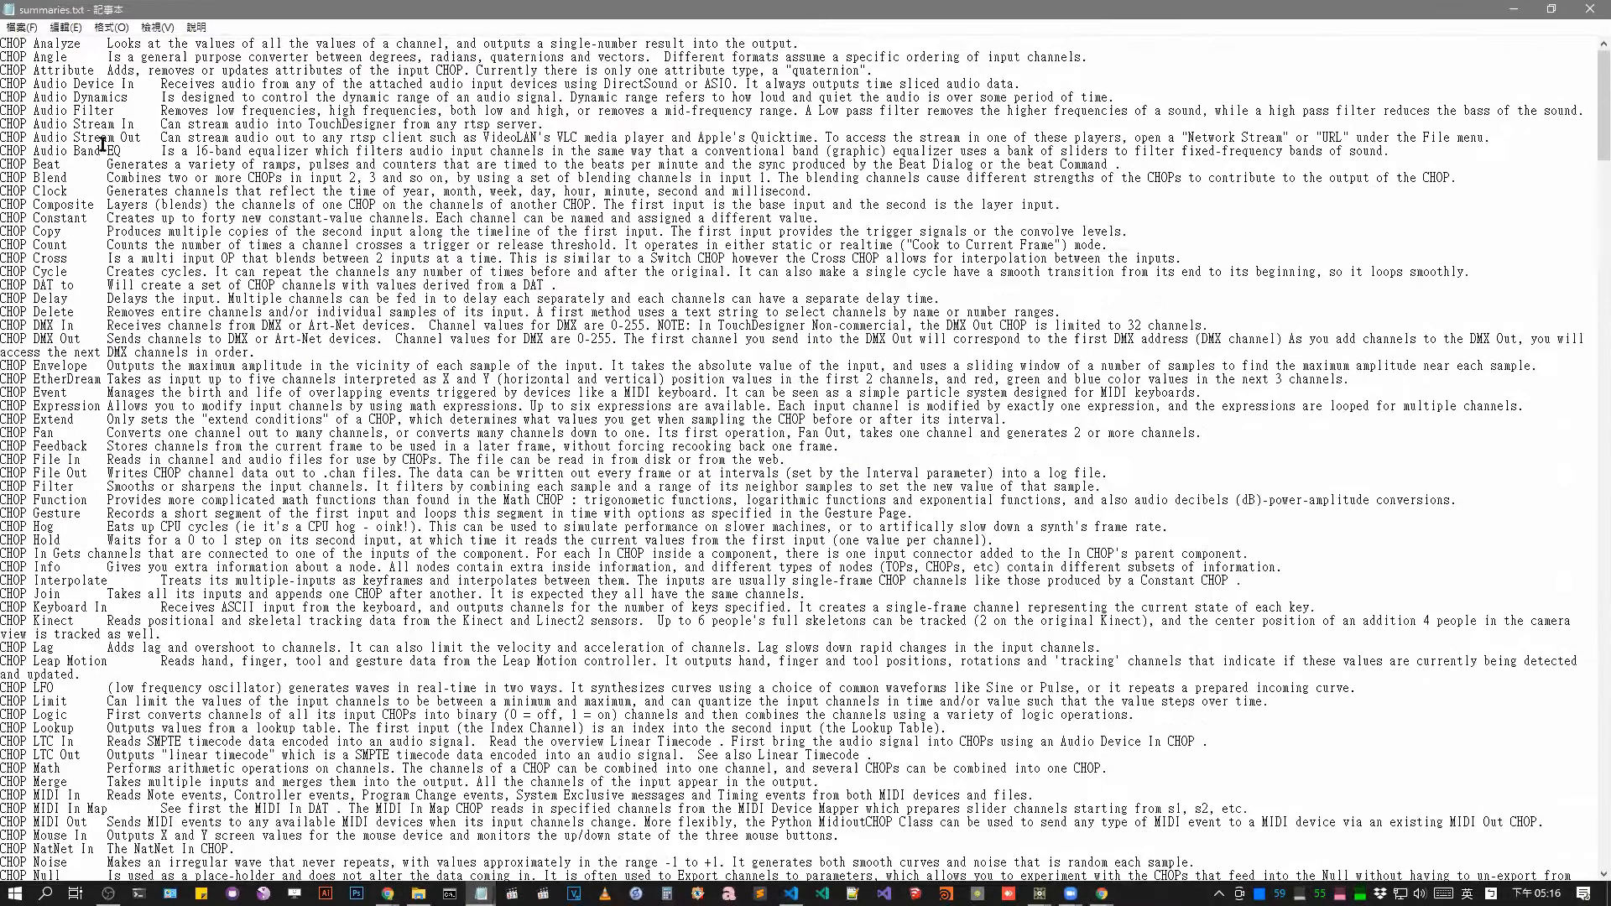
pyautogui.moveTo(102, 141); pyautogui.dragTo(1115, 808)
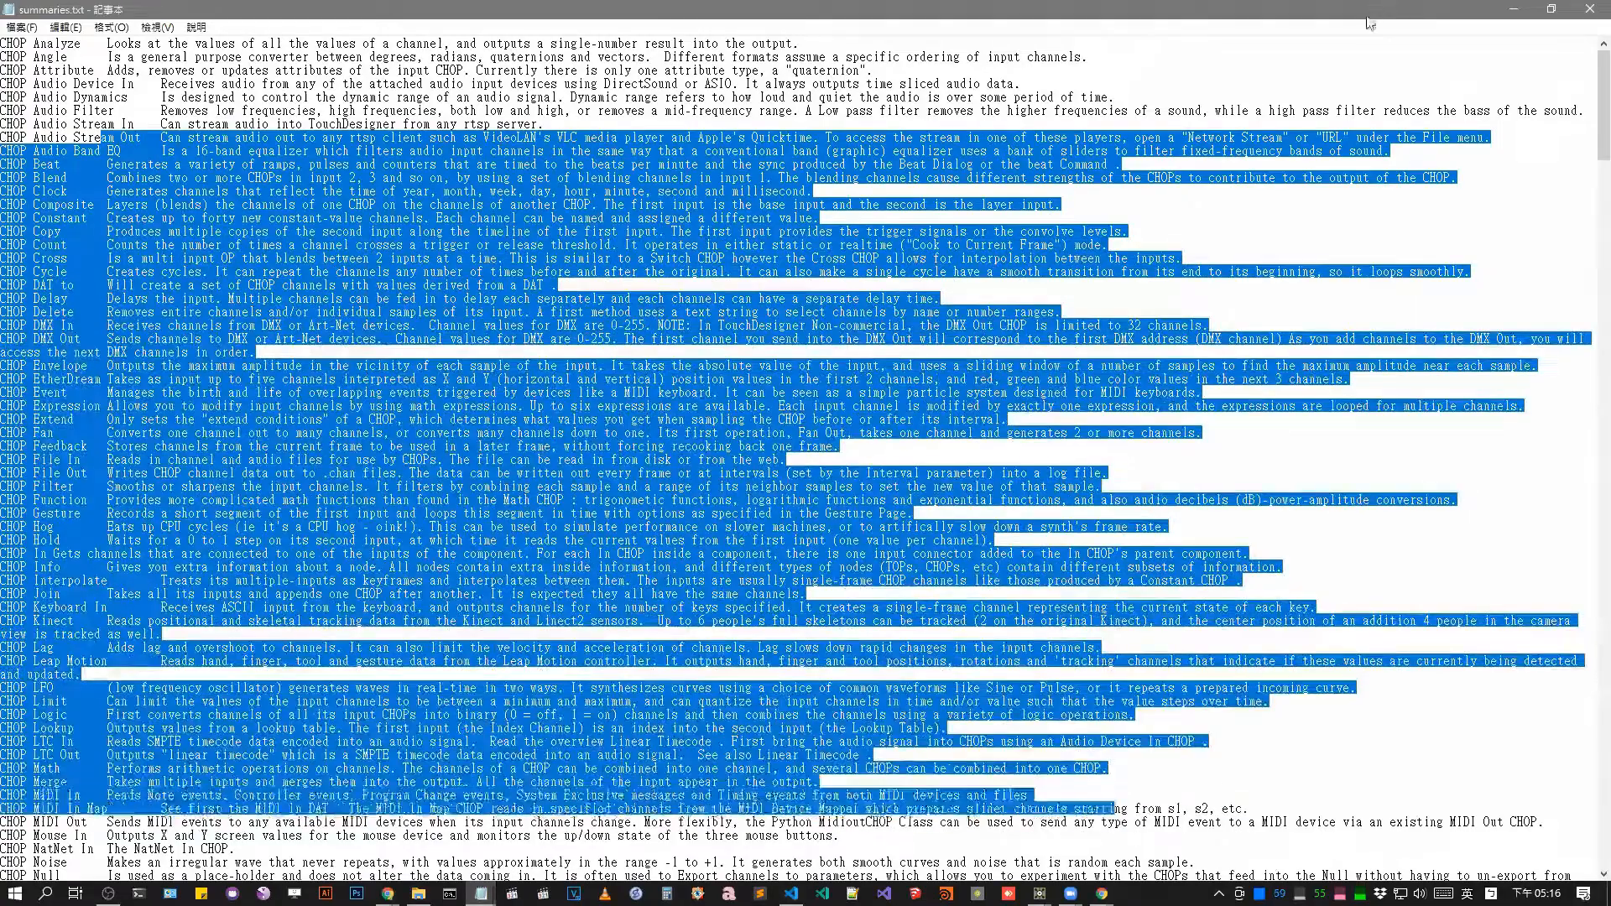
pyautogui.click(1590, 9)
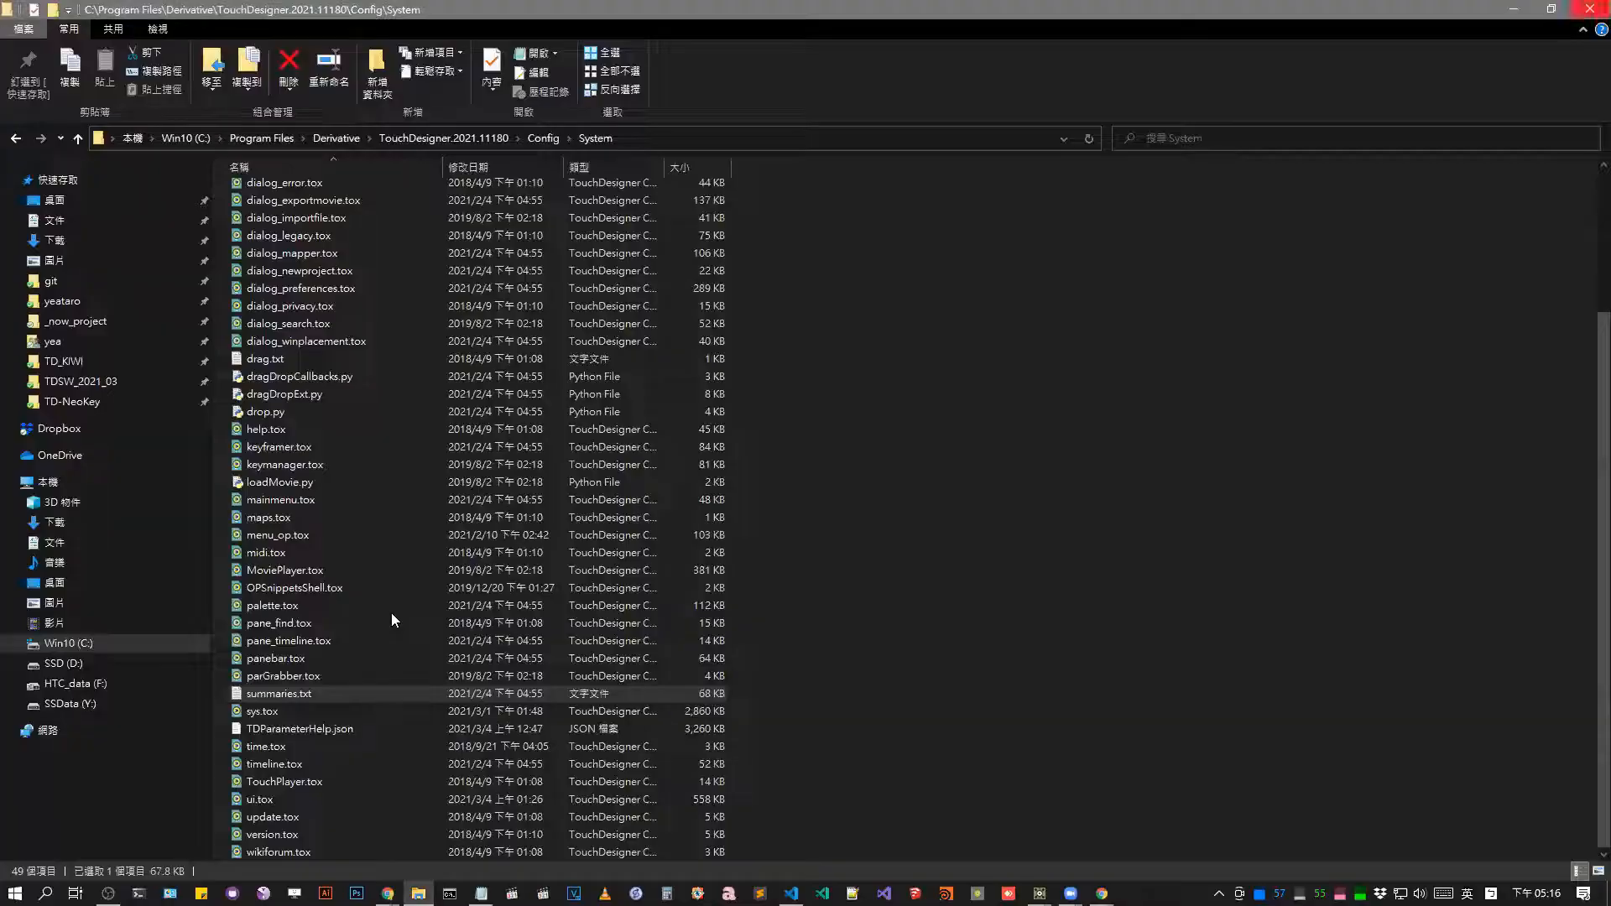
# Open summaries.txt in Visual Studio Code and read through the CHOP, COMP and TOP operator descriptions.
pyautogui.rightClick(377, 700)
pyautogui.click(281, 303)
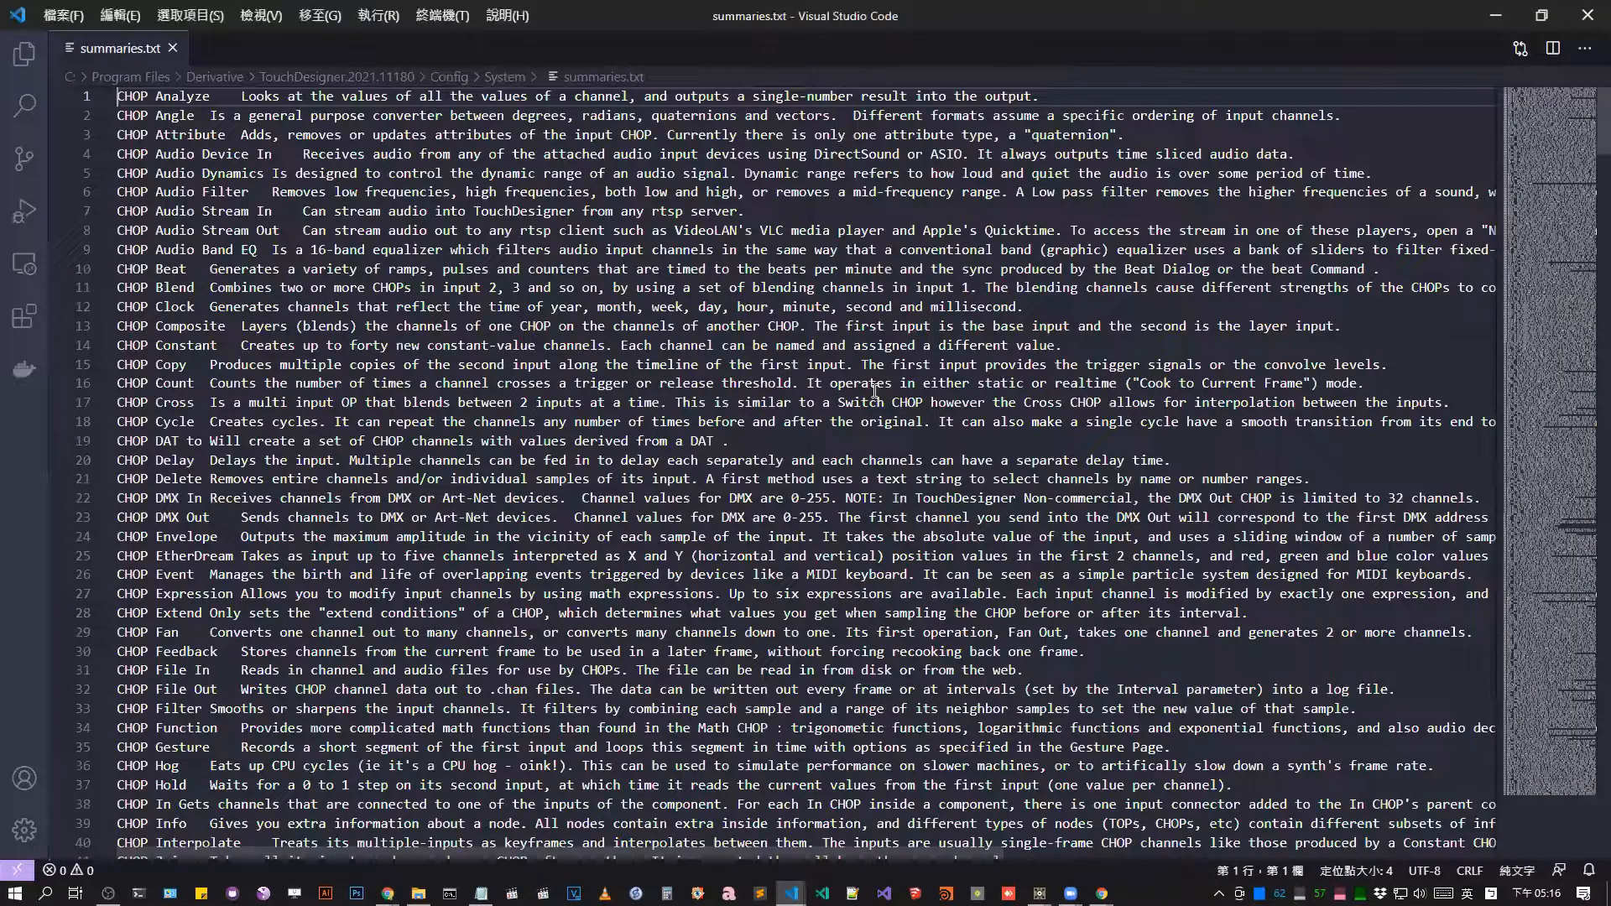
pyautogui.doubleClick(847, 287)
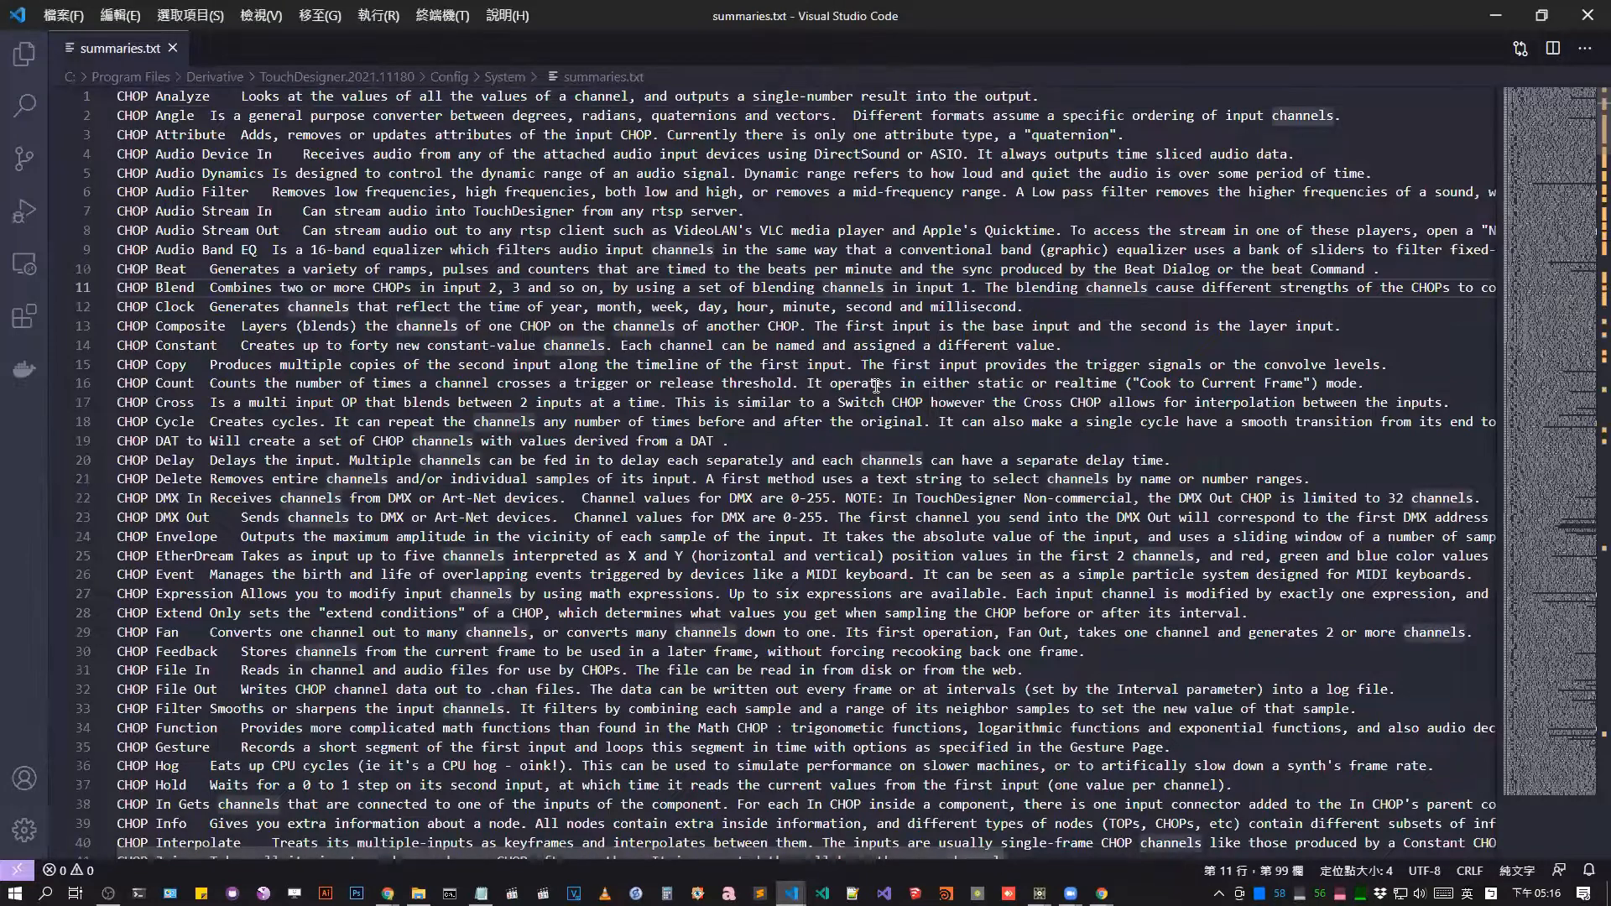
pyautogui.scroll(-5, 876, 385)
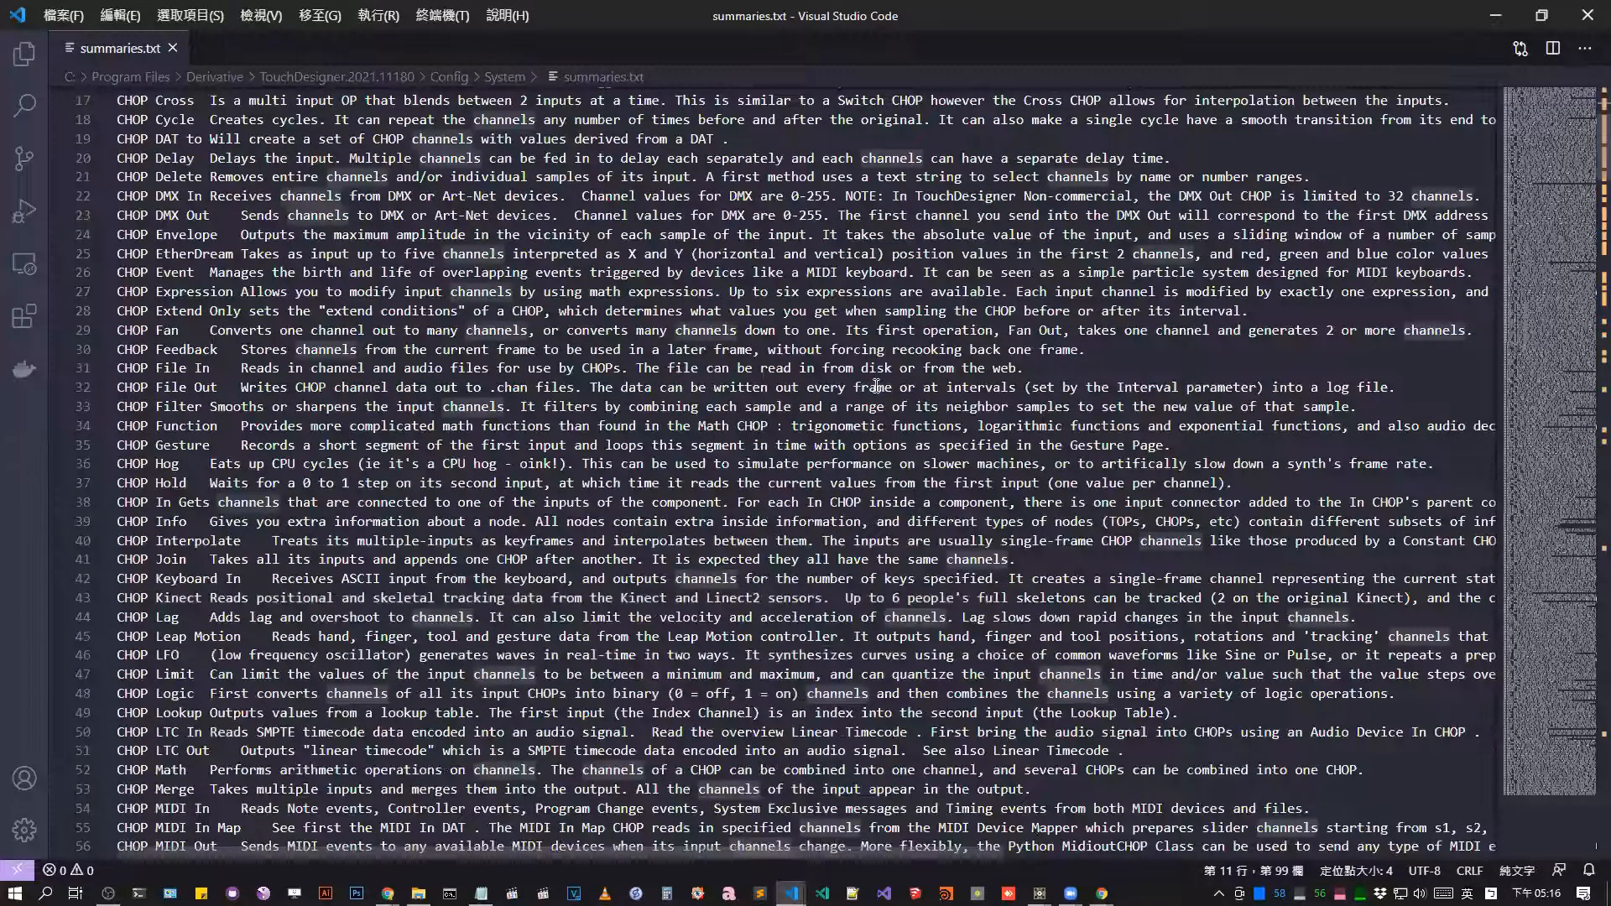
pyautogui.scroll(-15, 897, 374)
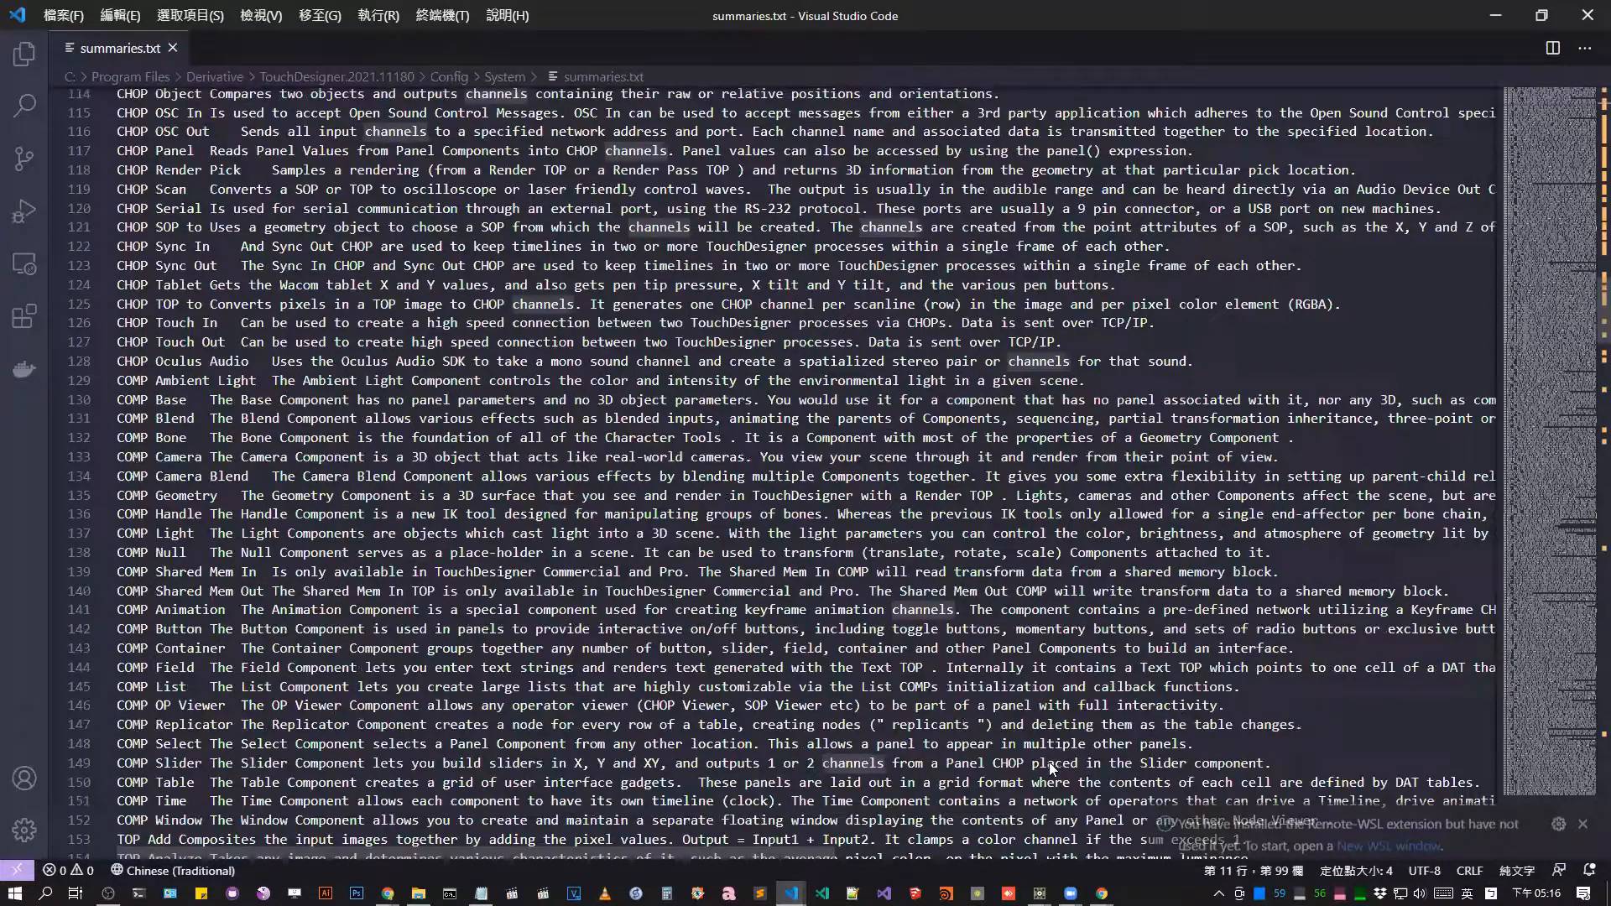
pyautogui.scroll(-20, 1051, 767)
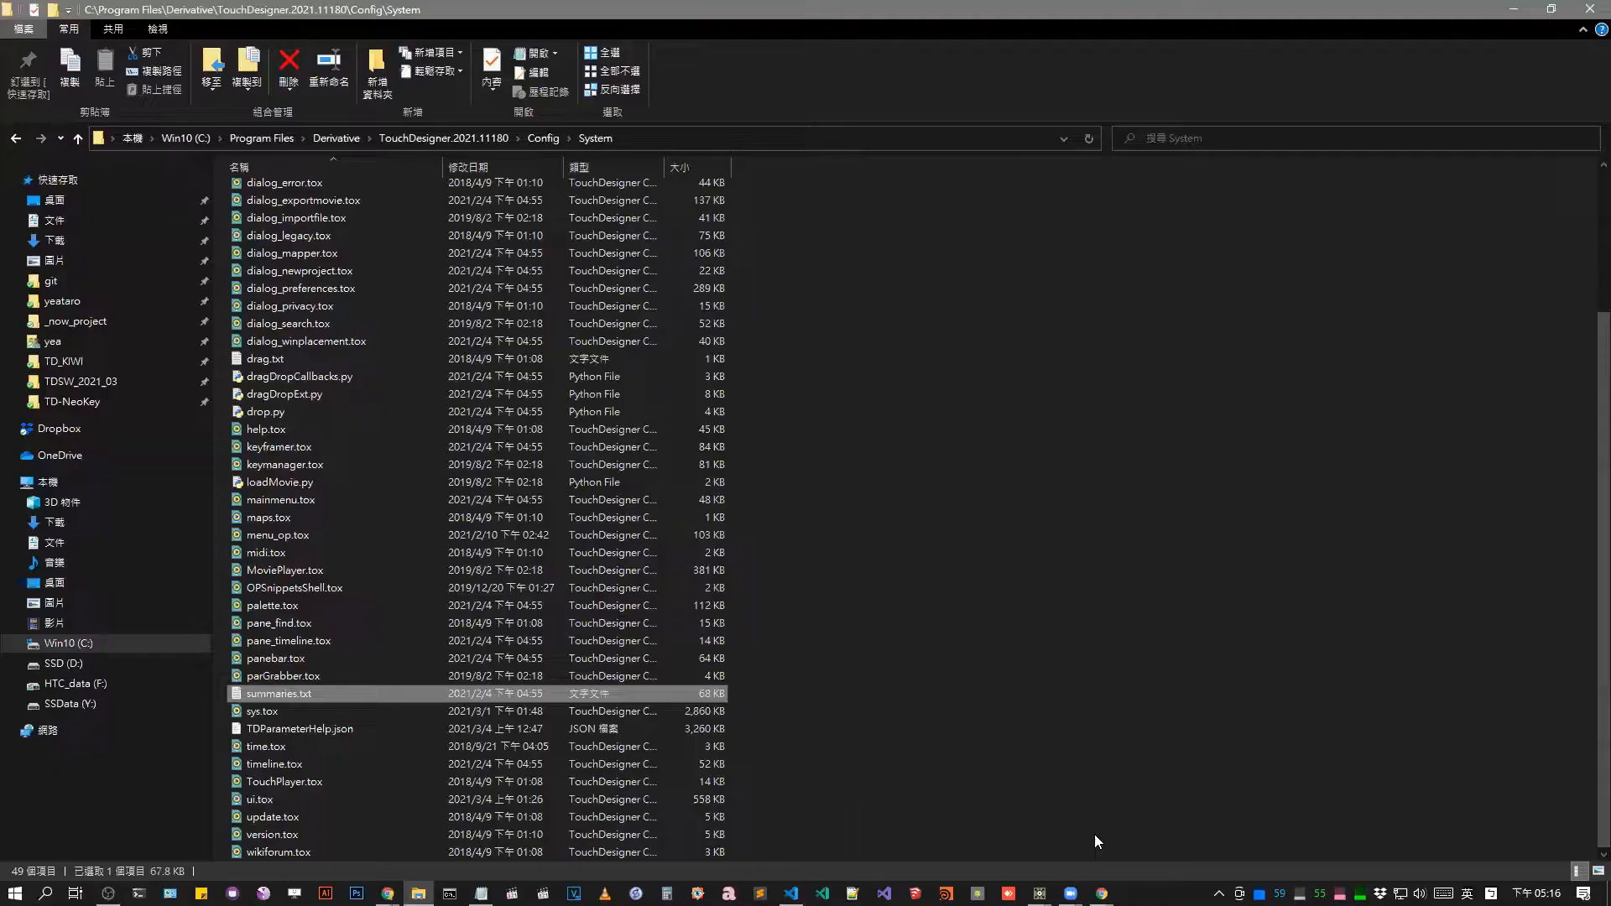
# Switch back to TouchDesigner and view the TD_Localization component's language options and Help parameters.
pyautogui.click(1039, 893)
pyautogui.click(1083, 825)
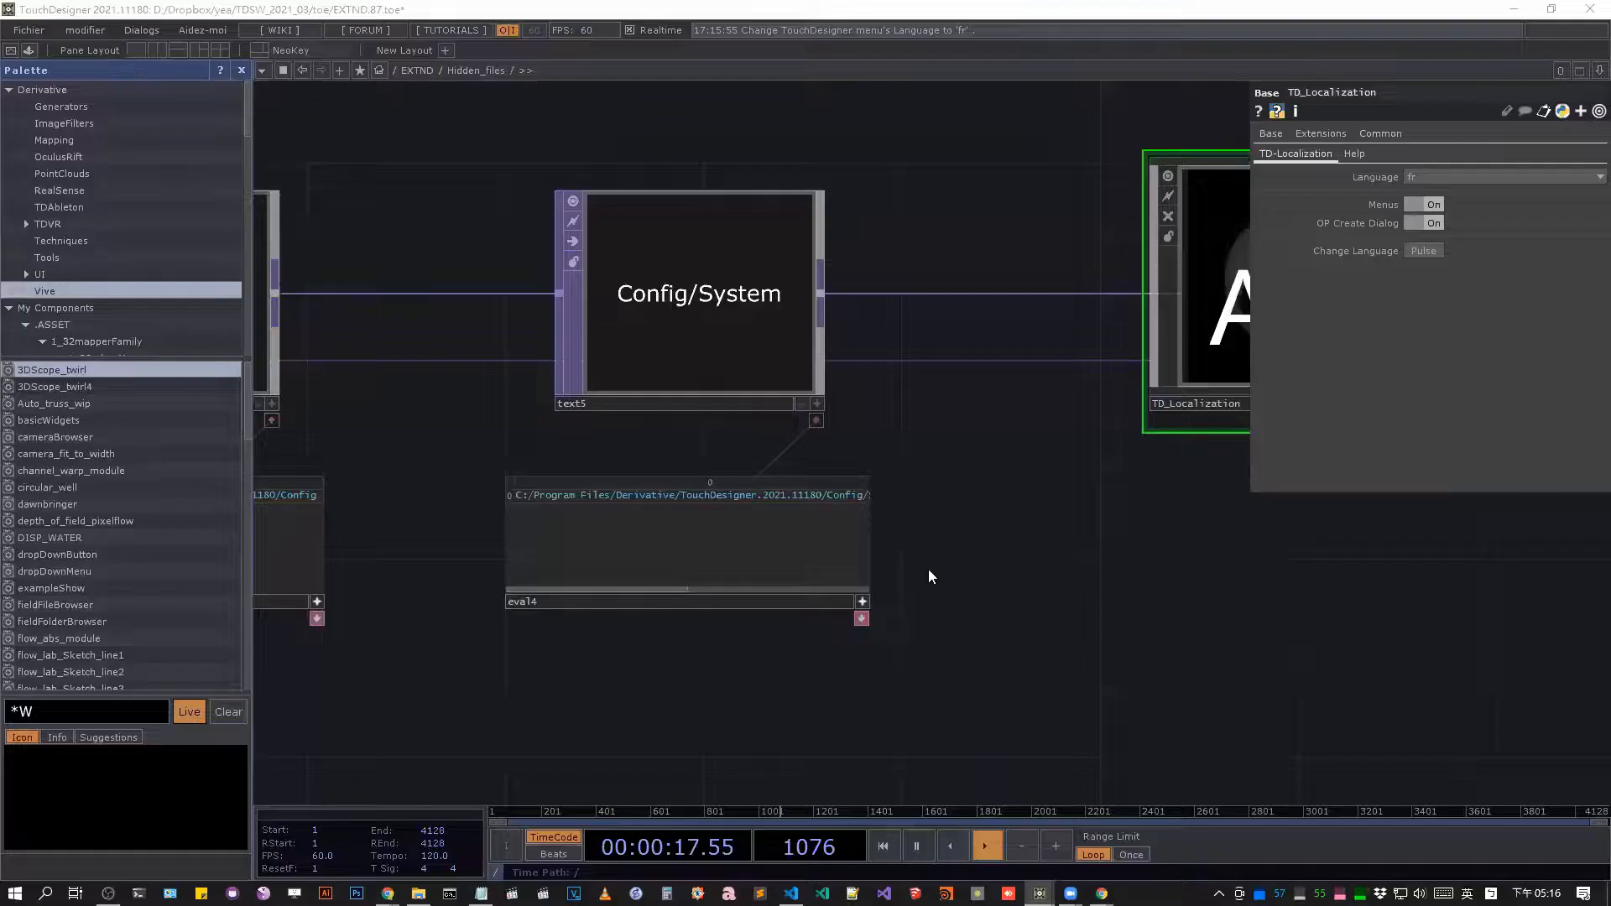
pyautogui.moveTo(1055, 529); pyautogui.dragTo(932, 579)
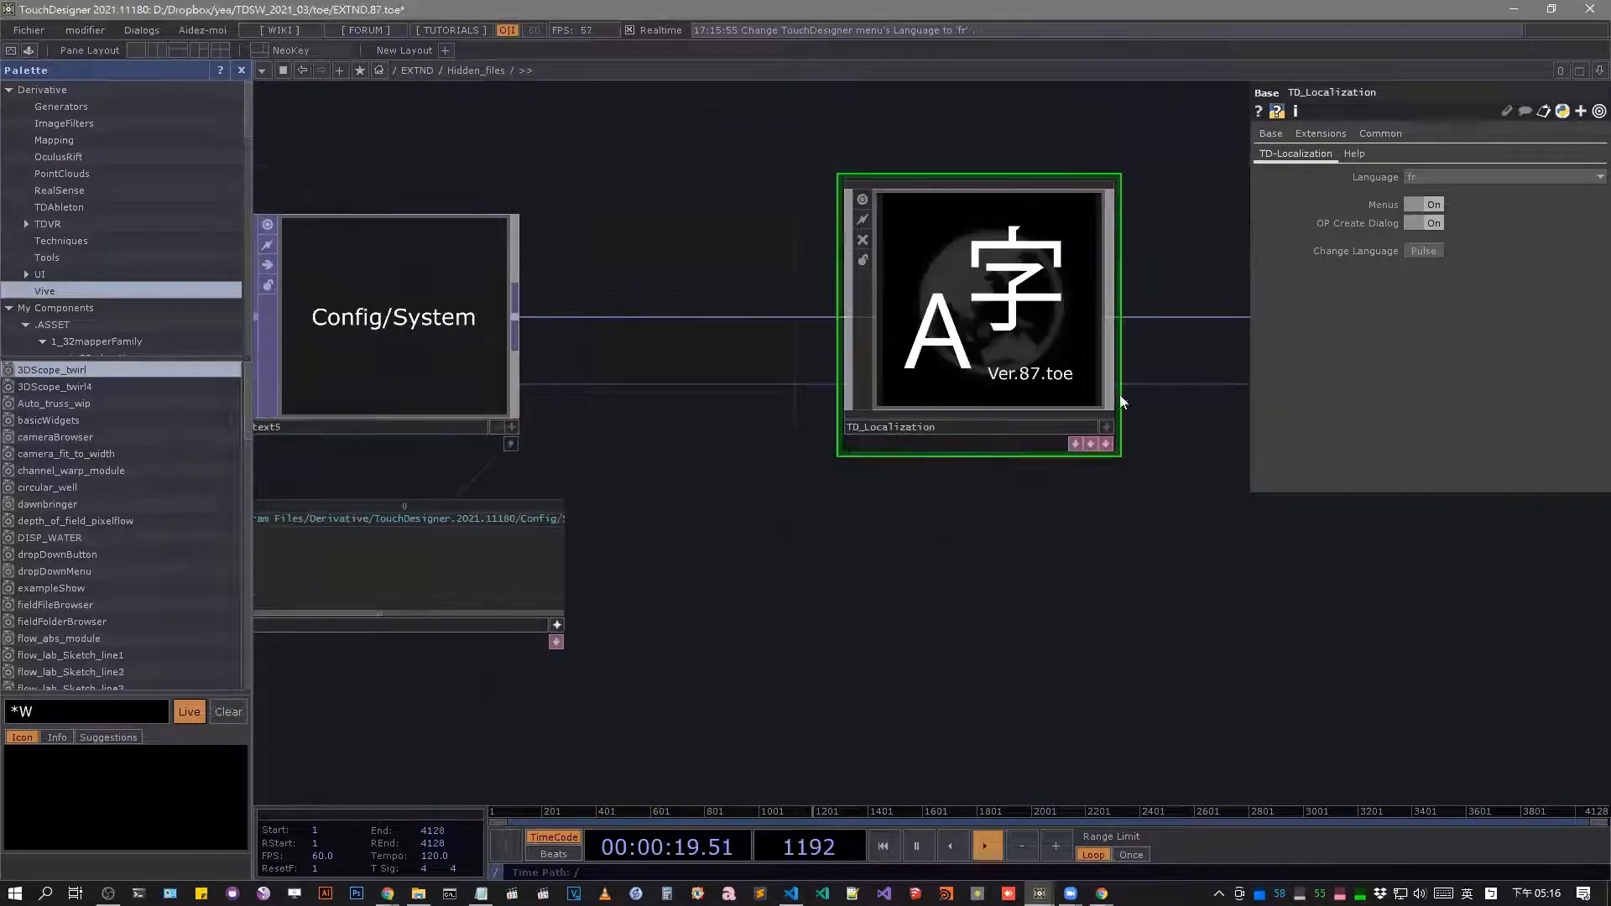
pyautogui.moveTo(1121, 396); pyautogui.dragTo(932, 462)
pyautogui.click(1456, 178)
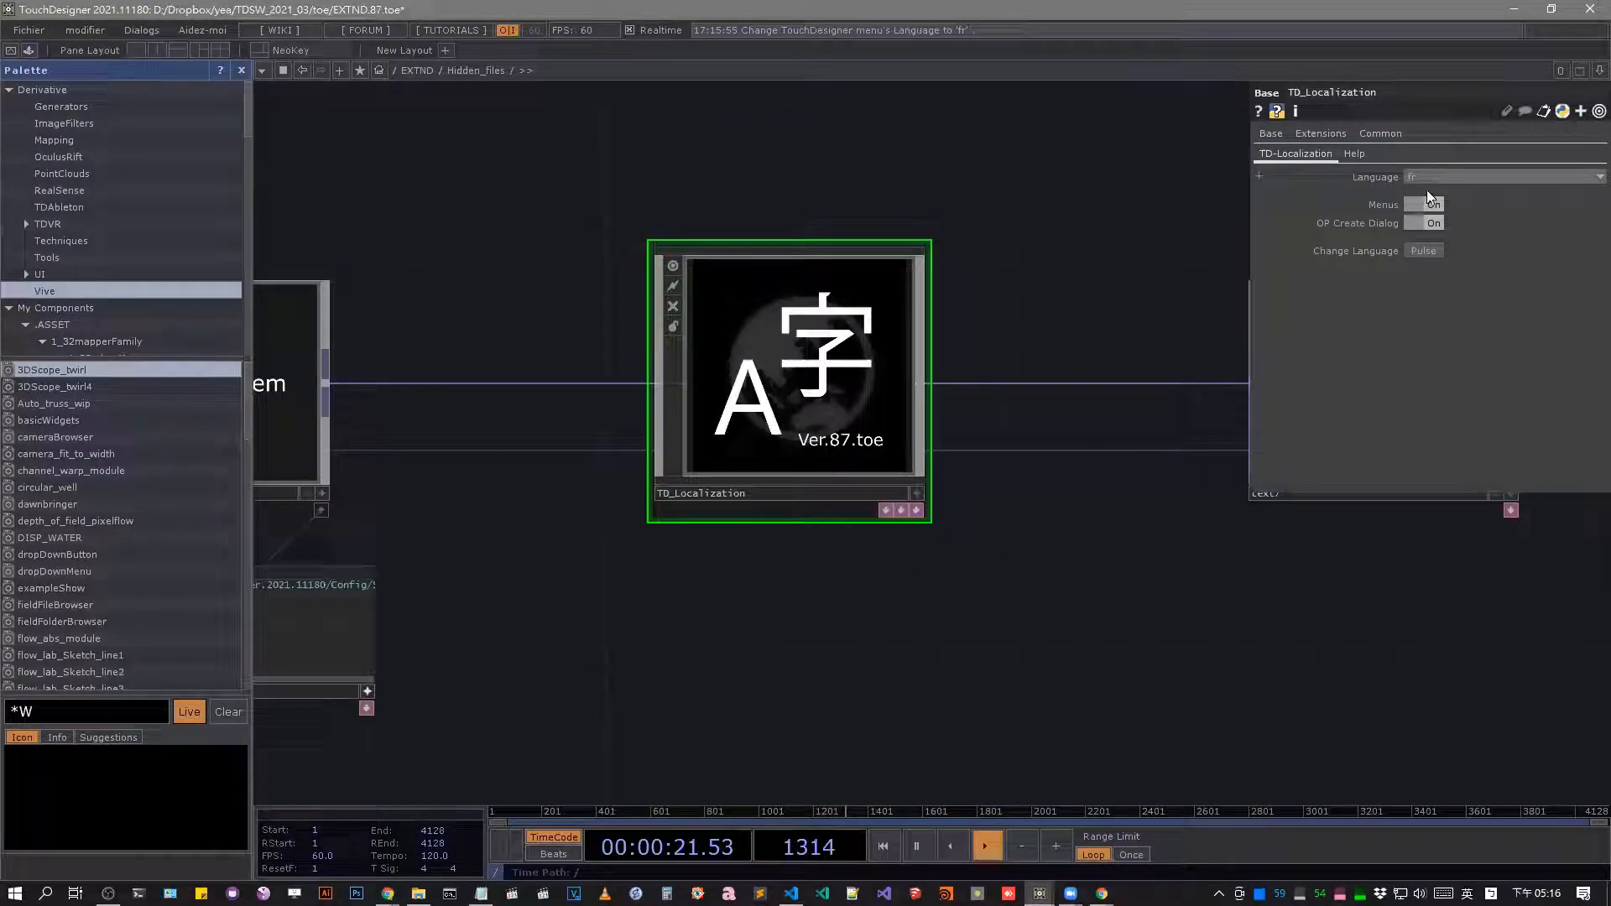
pyautogui.click(1426, 197)
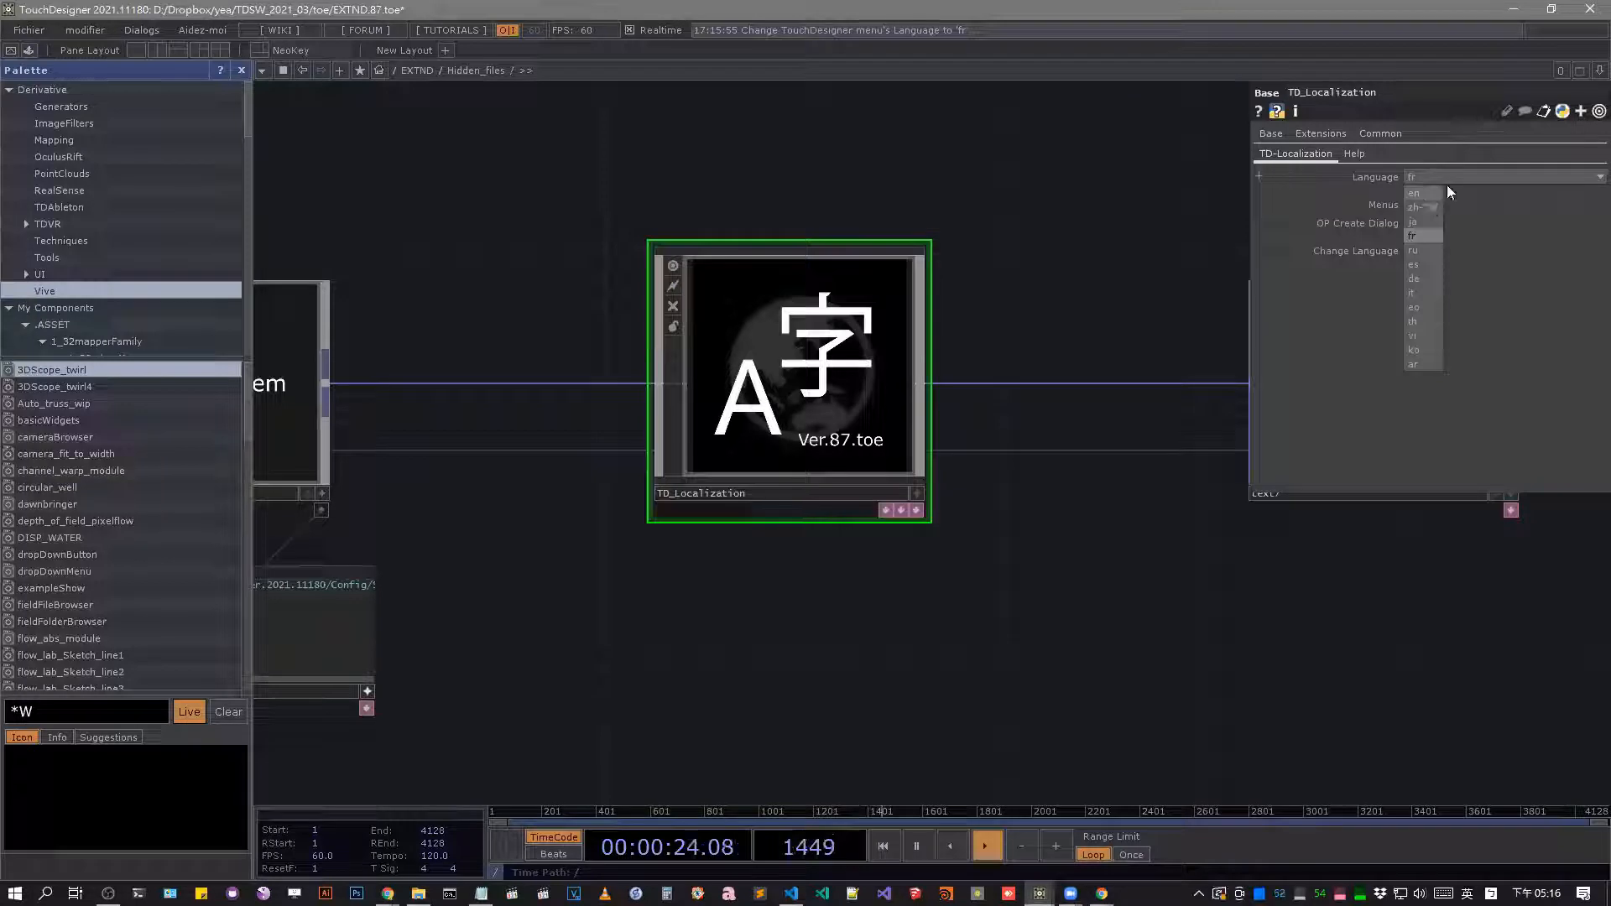
pyautogui.click(1354, 155)
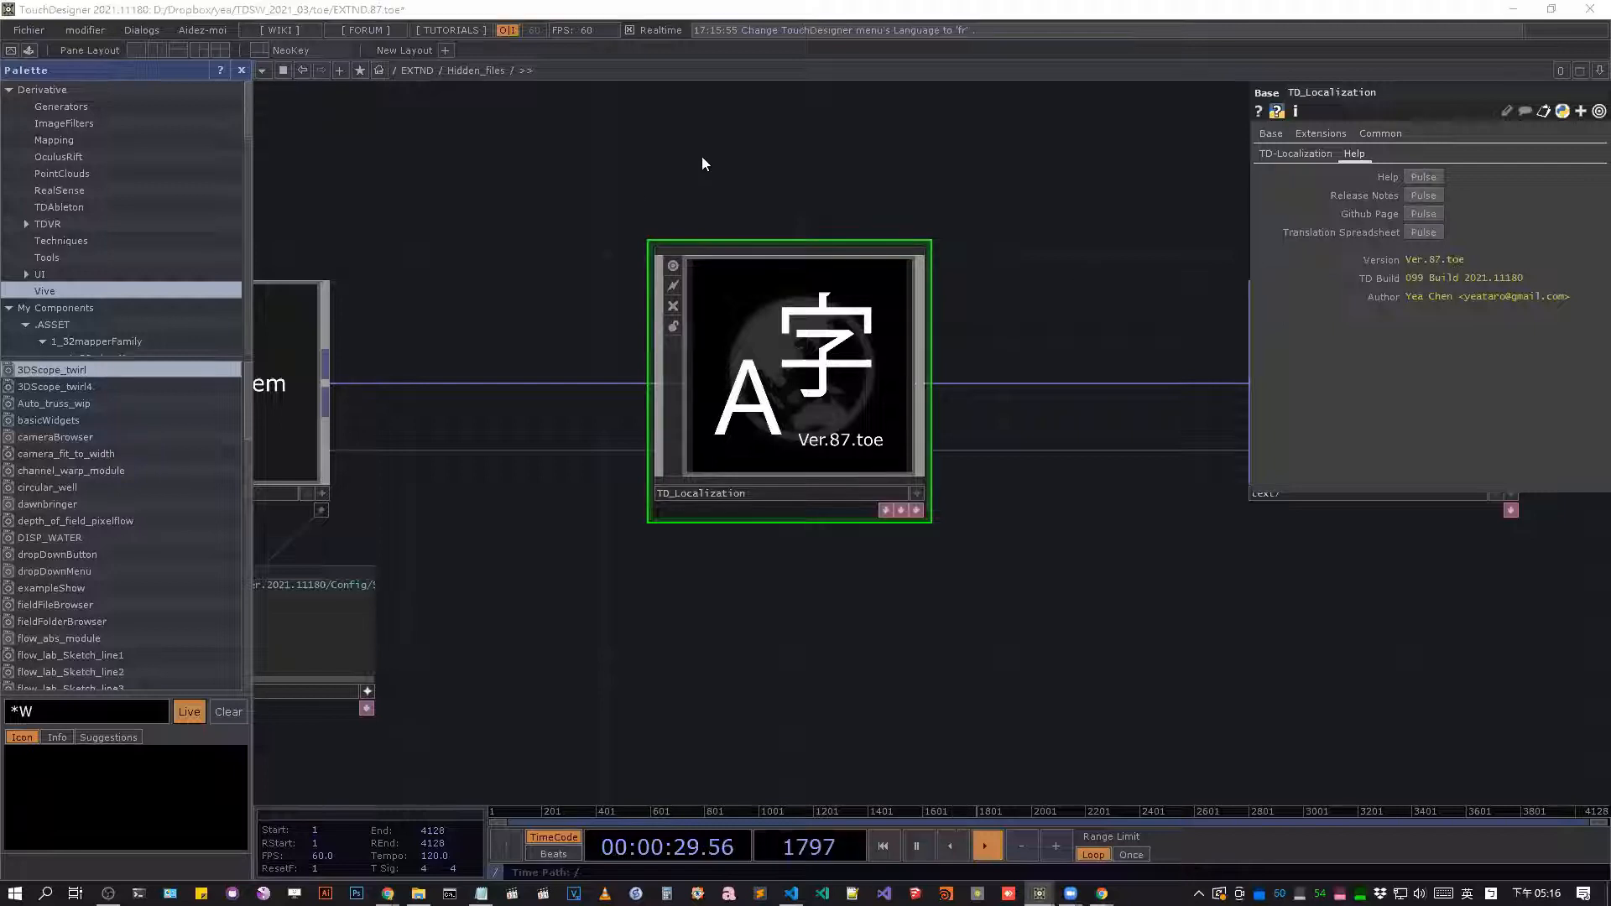
# Set the TD_Localization language to ja, apply it and check the OP Create Dialog.
pyautogui.click(1295, 153)
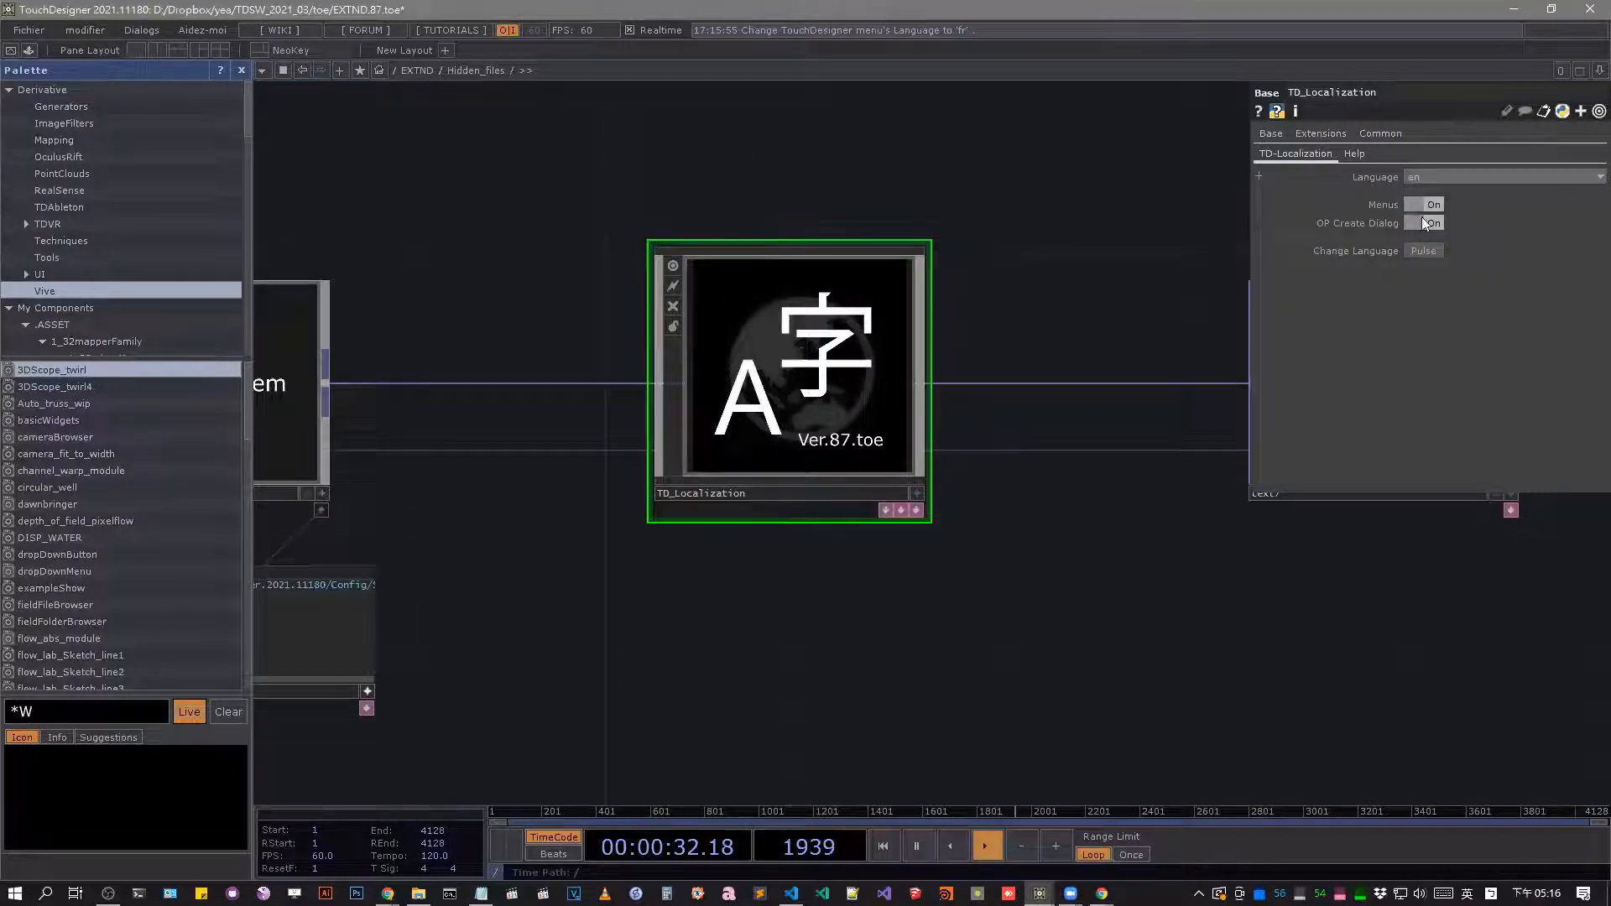
pyautogui.click(1425, 250)
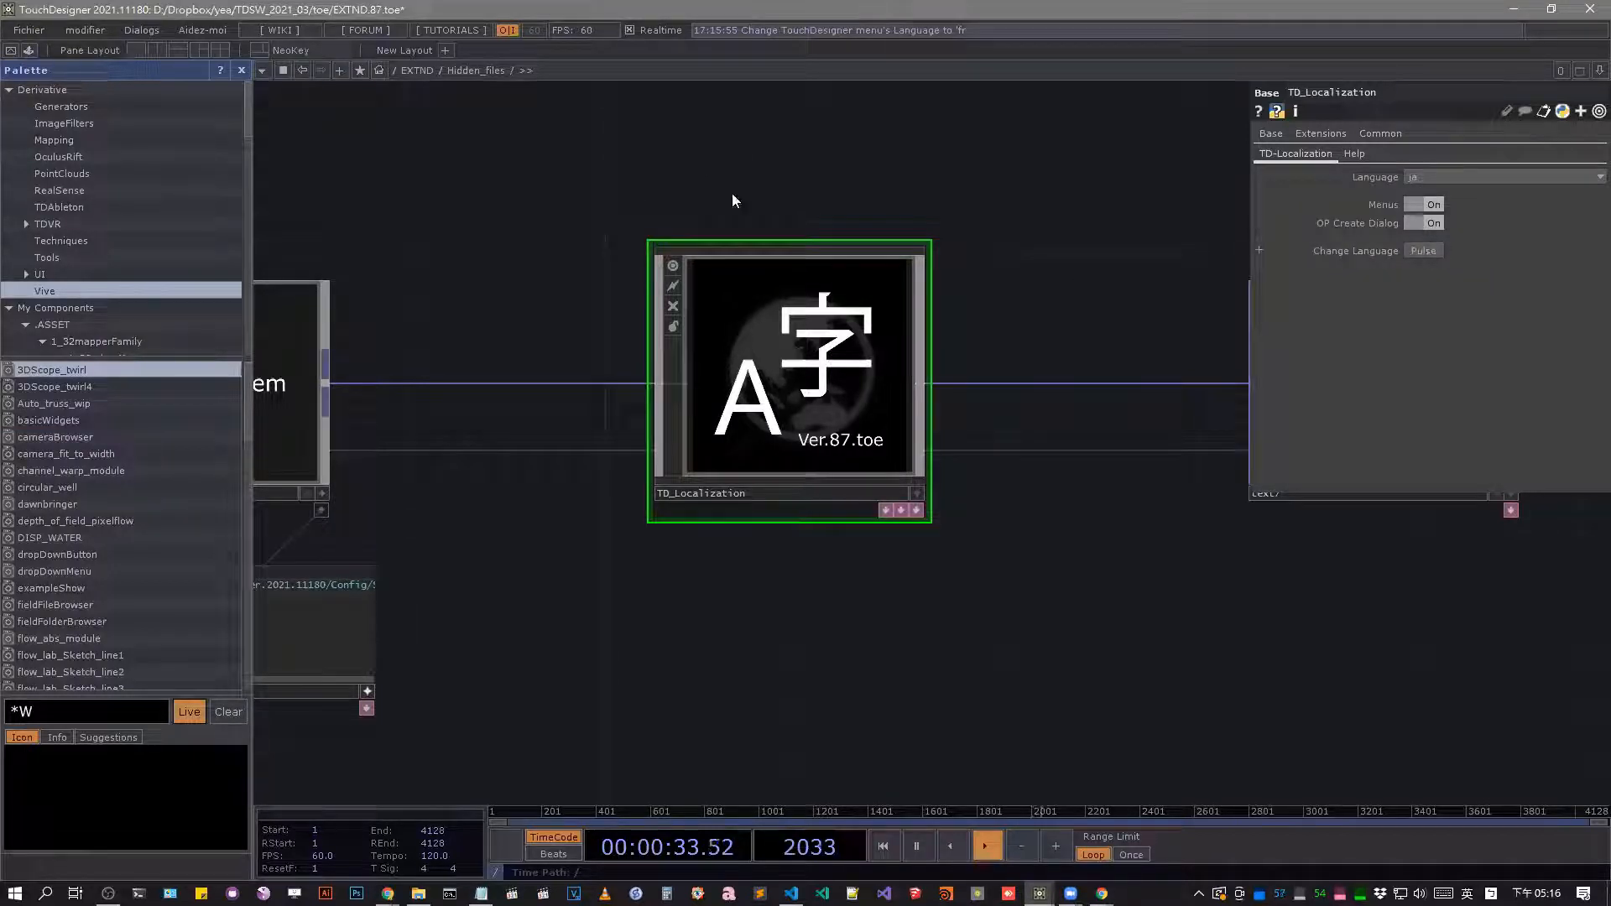
pyautogui.press('Tab')
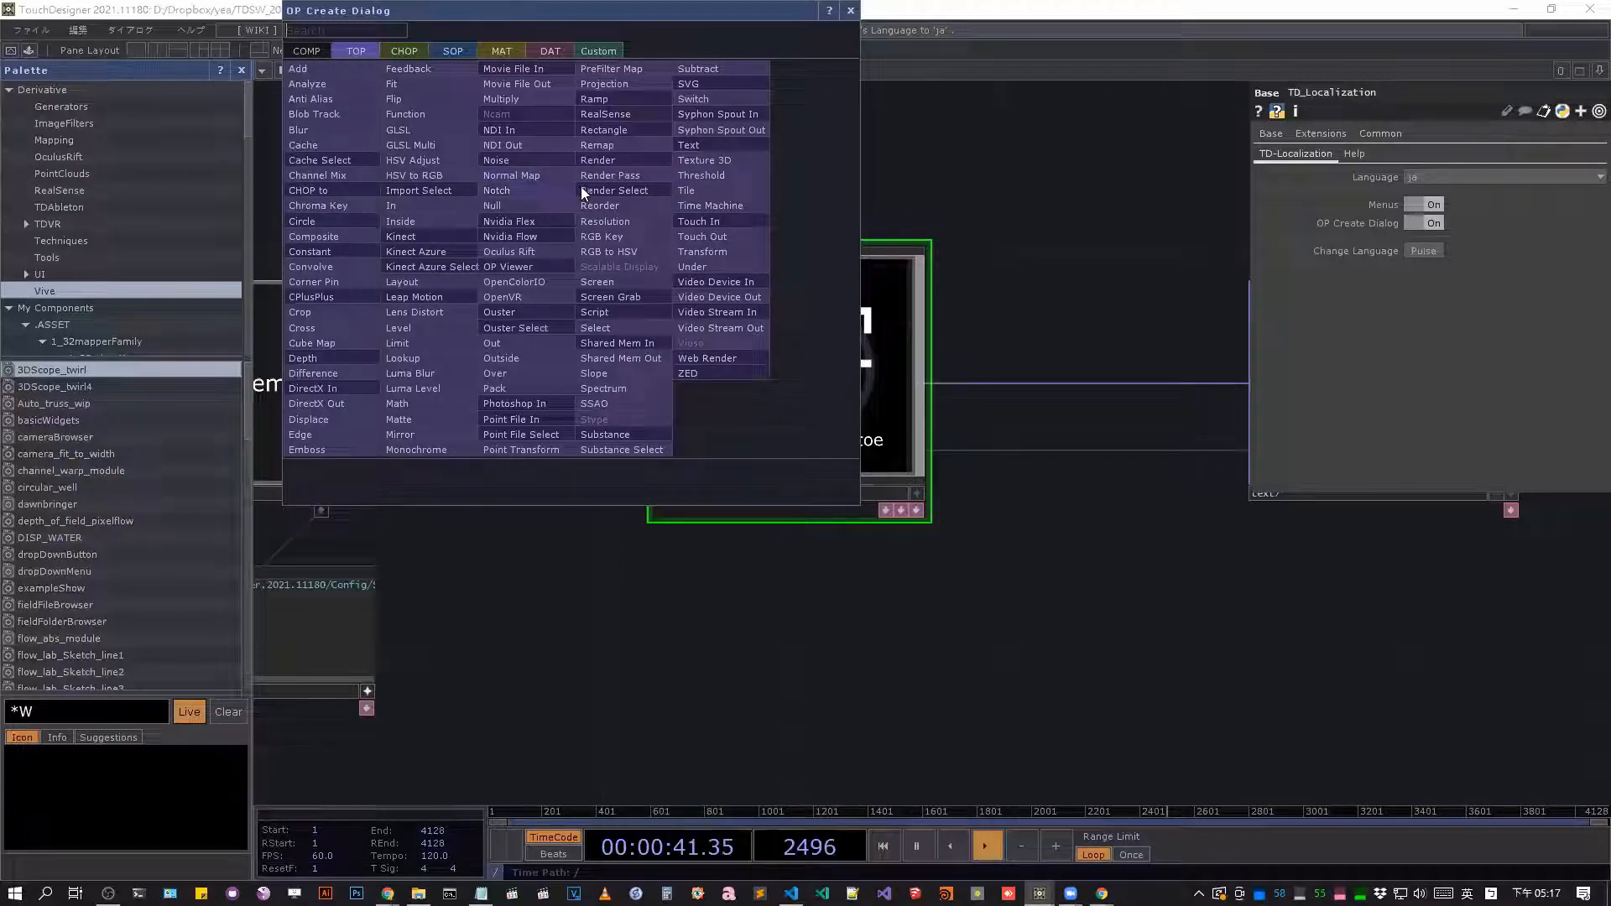
pyautogui.click(1124, 187)
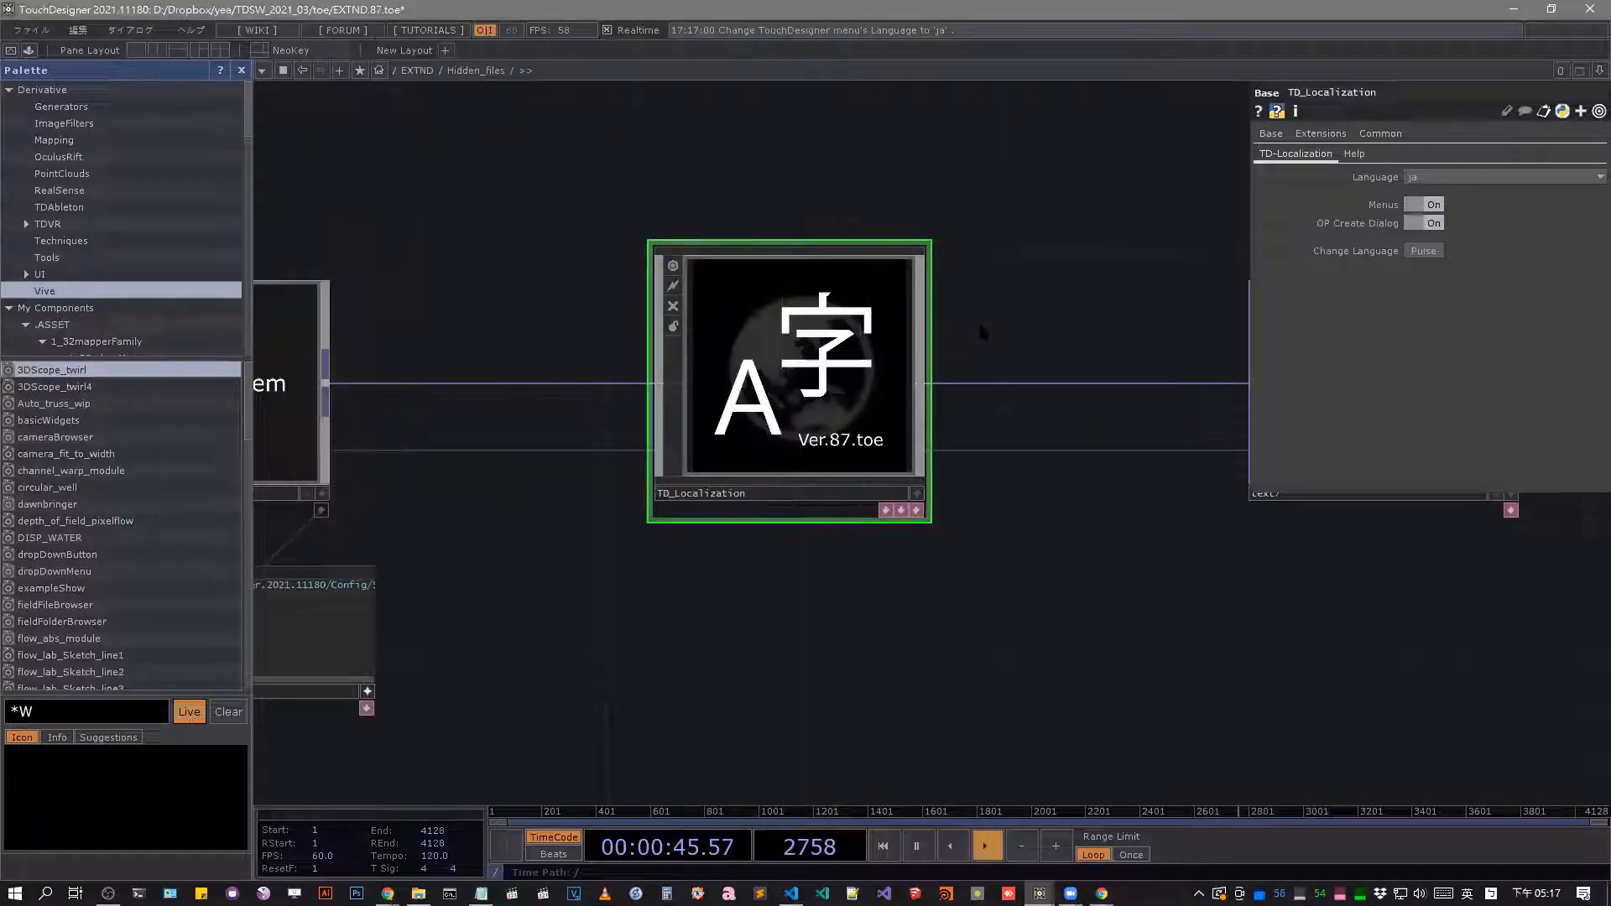
# Open the Translation Spreadsheet from TD_Localization's Help parameters and look over the CHOP descriptions in the different languages.
pyautogui.click(1356, 156)
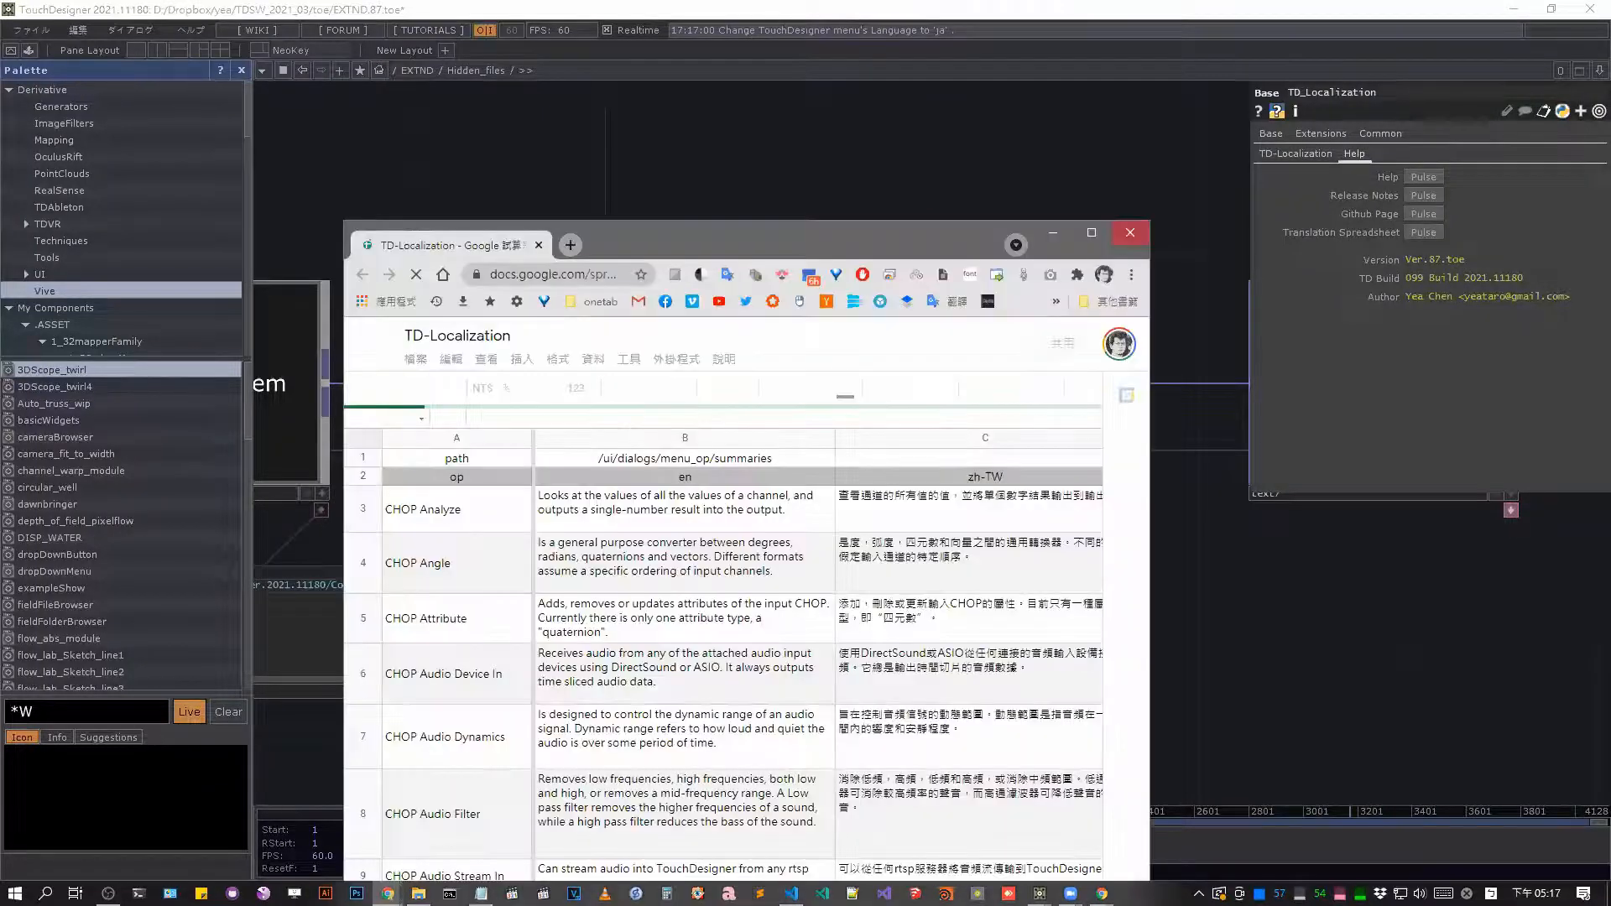
pyautogui.click(1091, 233)
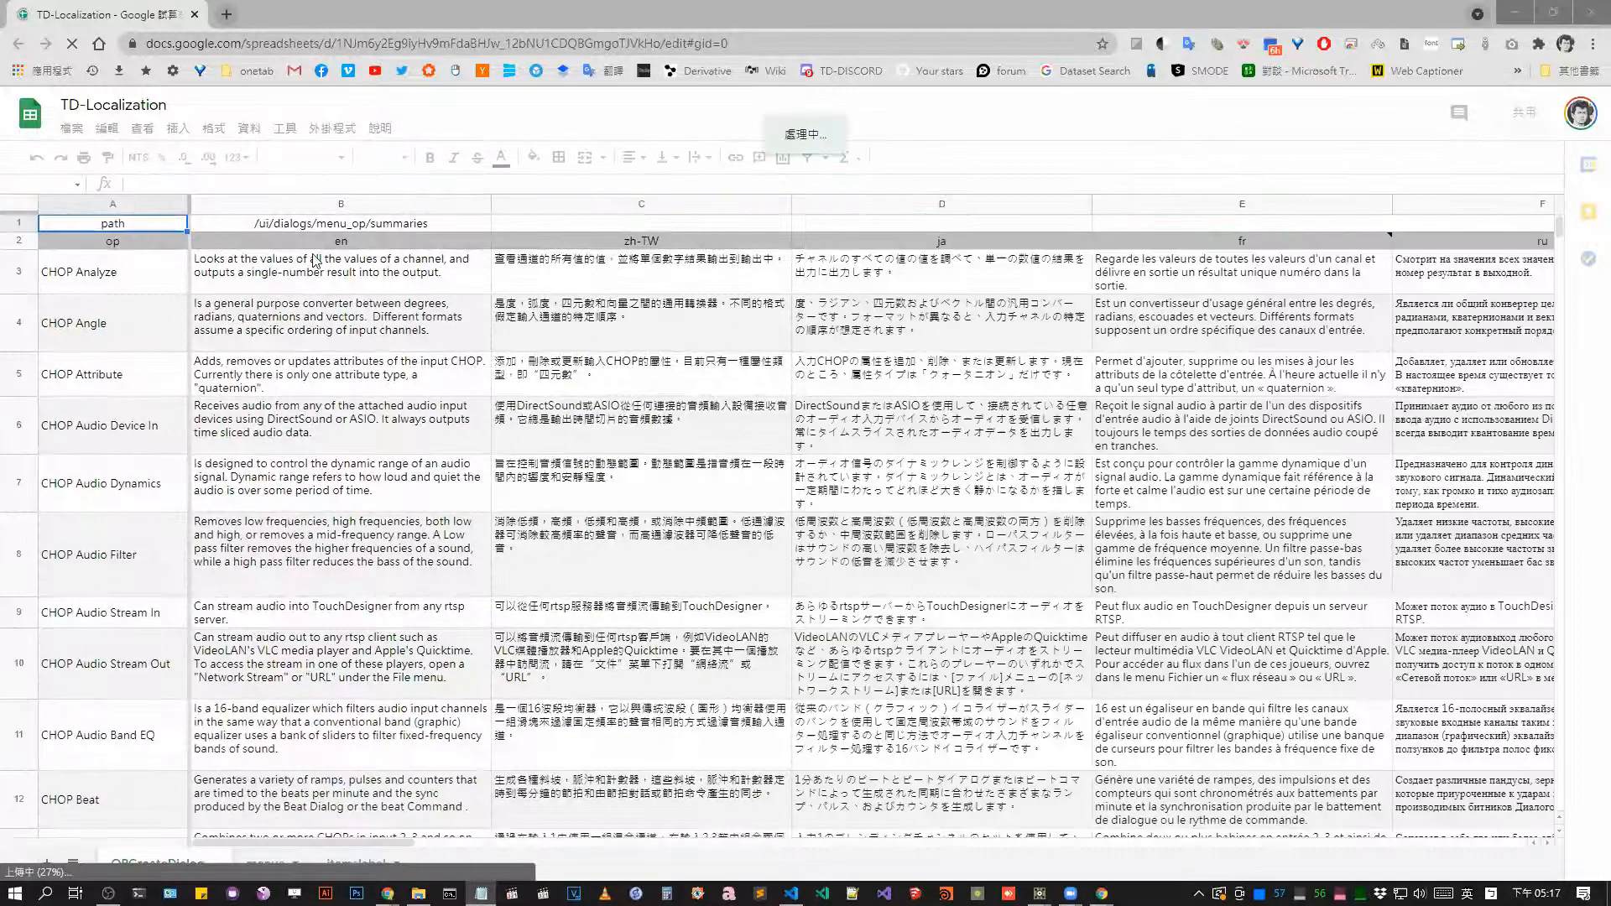
pyautogui.scroll(-5, 450, 237)
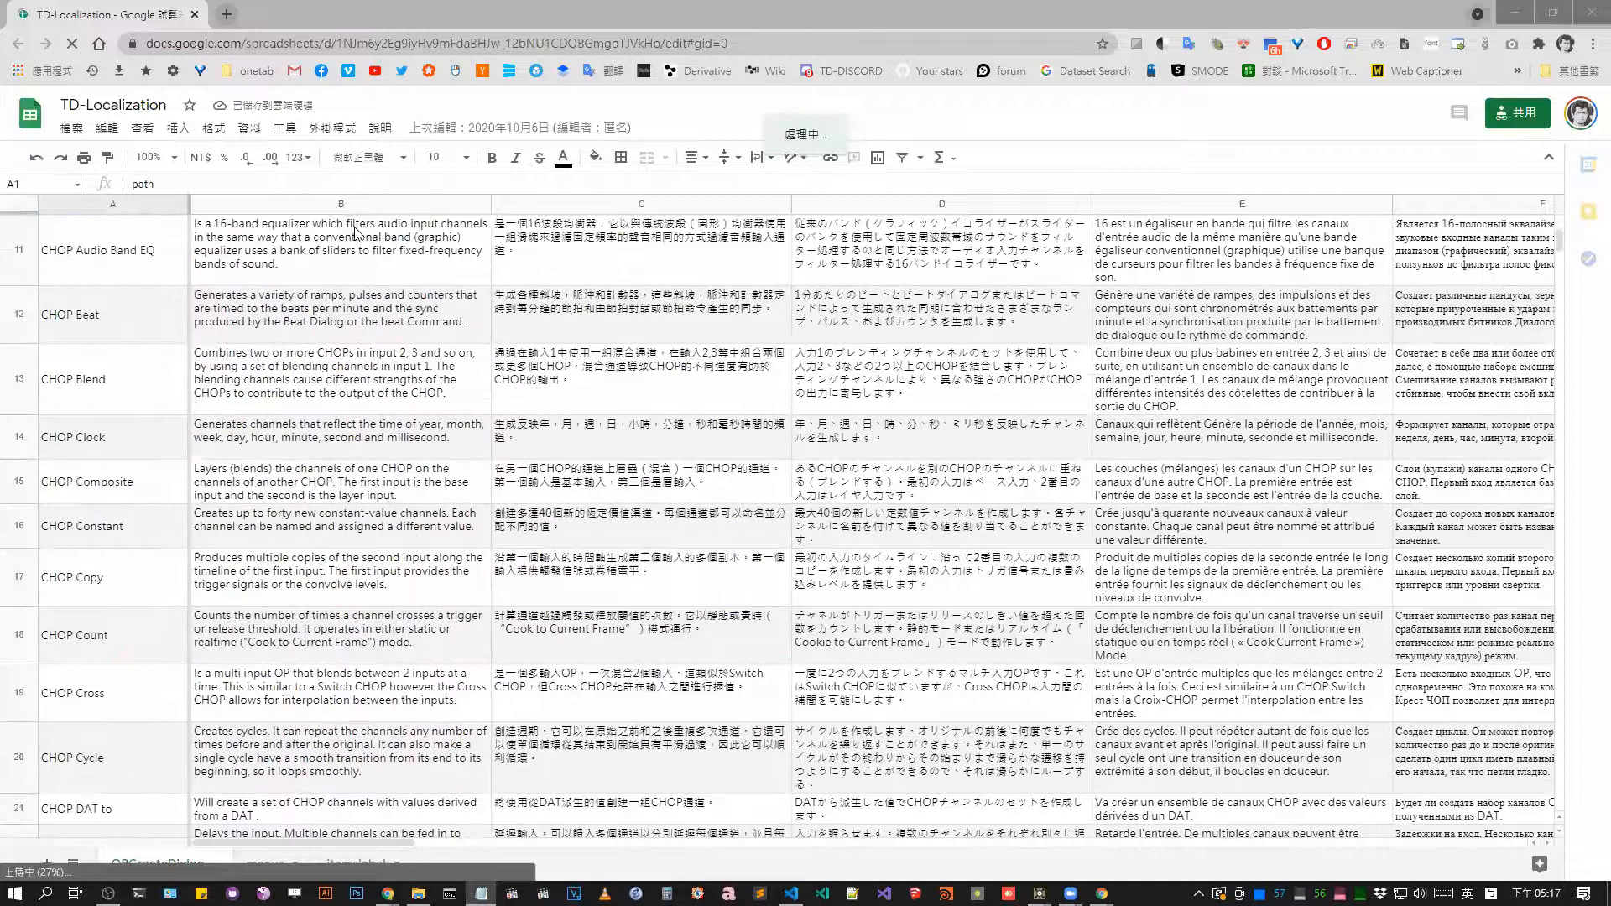
pyautogui.click(662, 269)
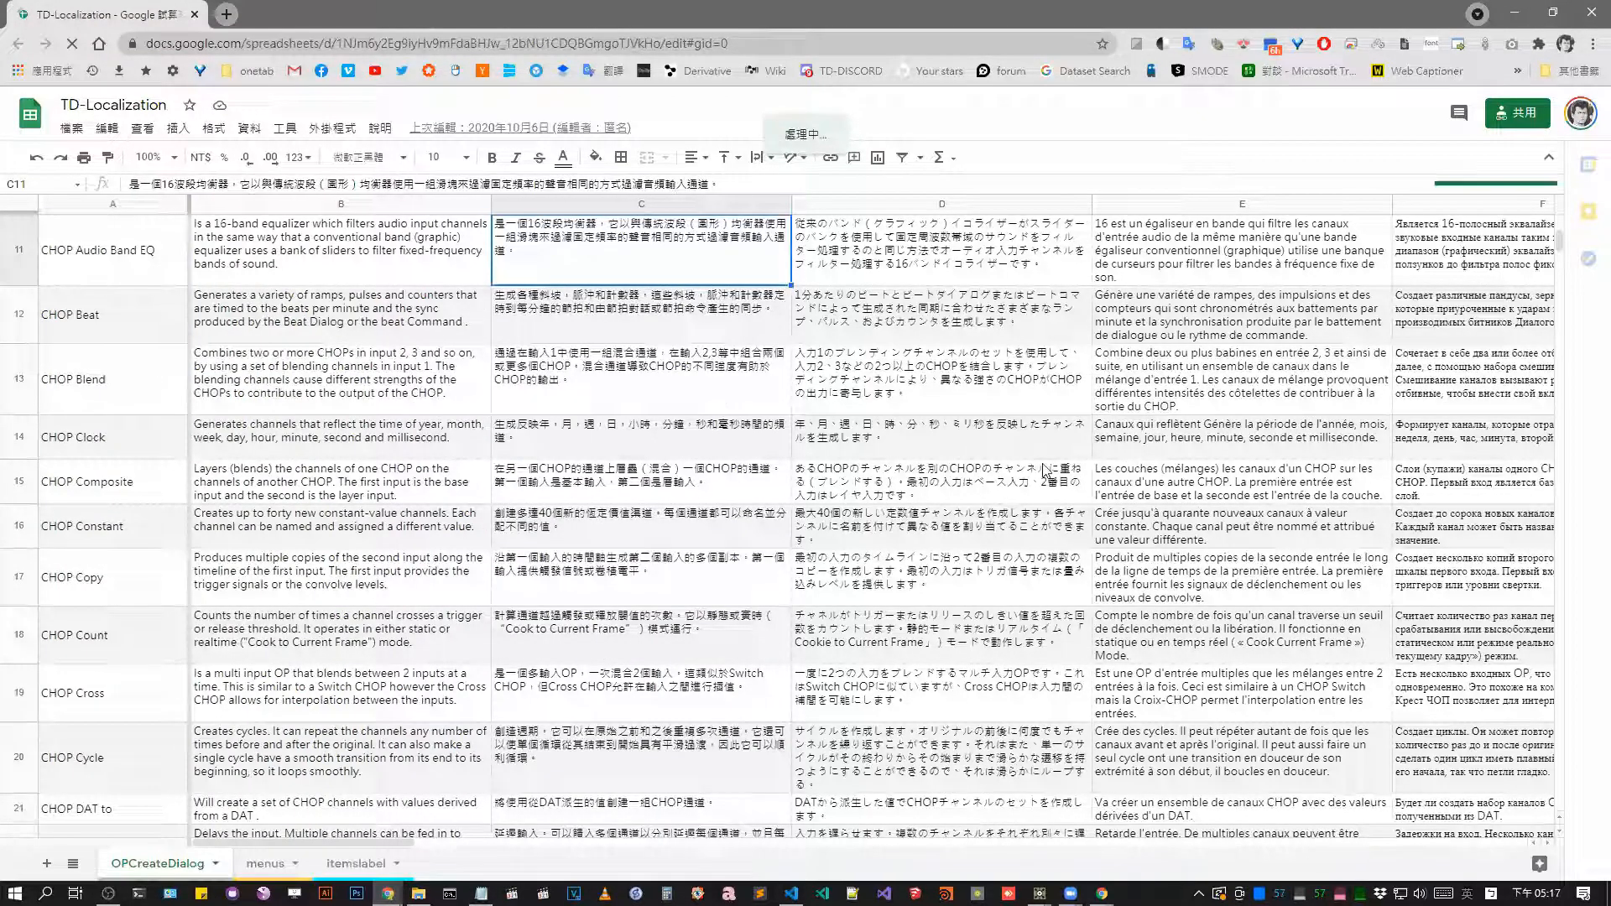
# Switch back to TouchDesigner, check the translated operator descriptions in the OP Create Dialog and close it.
pyautogui.hotkey('alt', 'Tab')
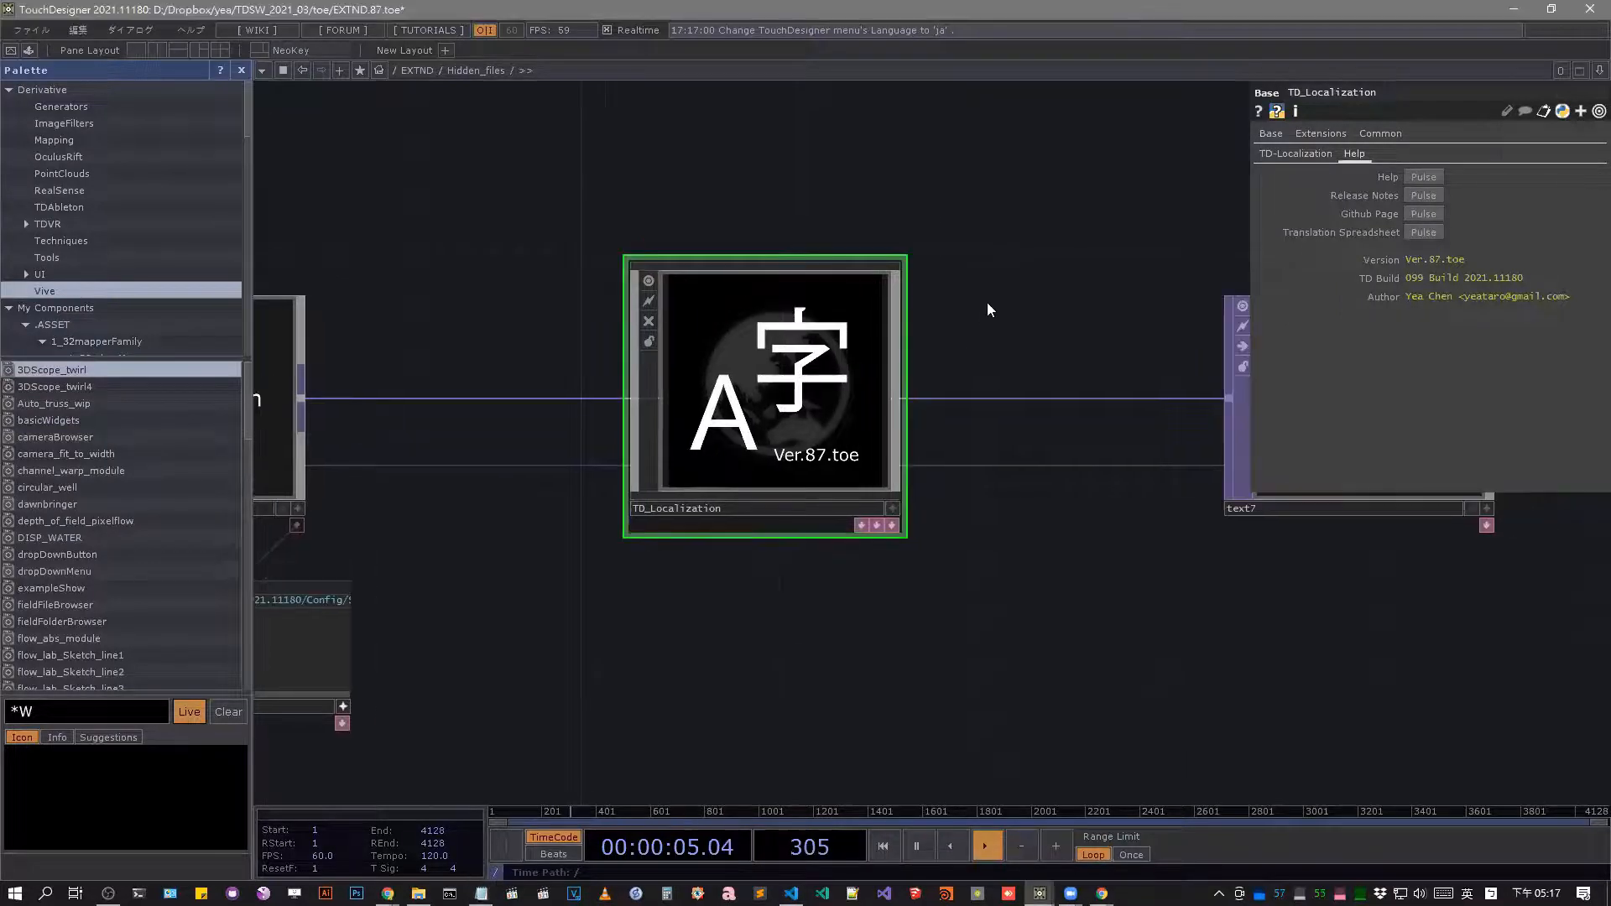
pyautogui.press('Tab')
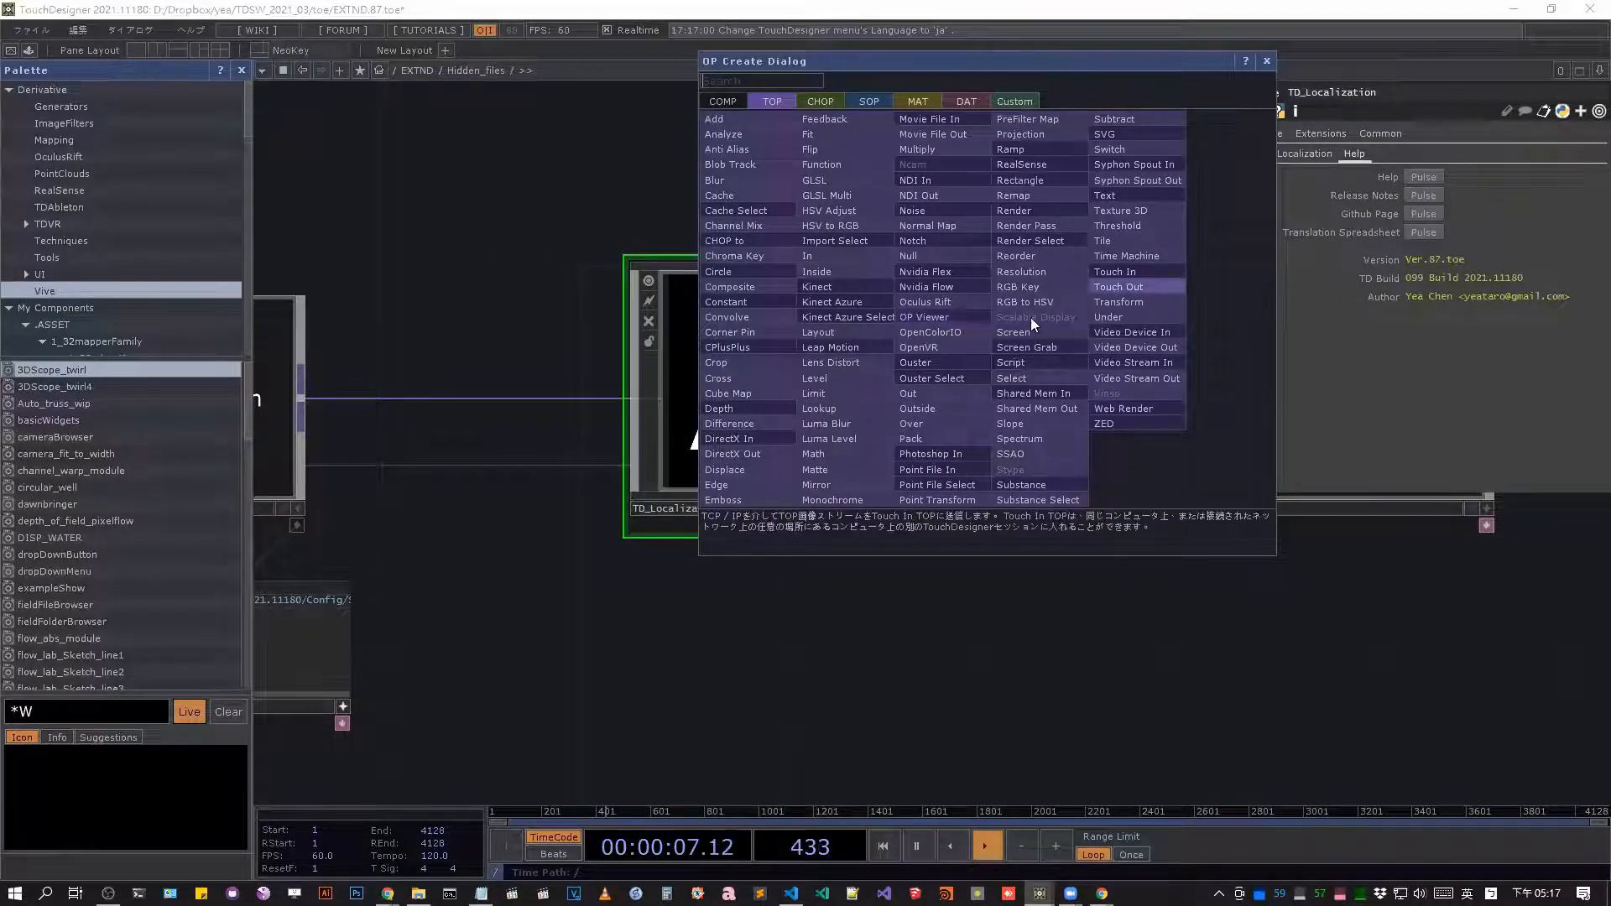
pyautogui.press('Escape')
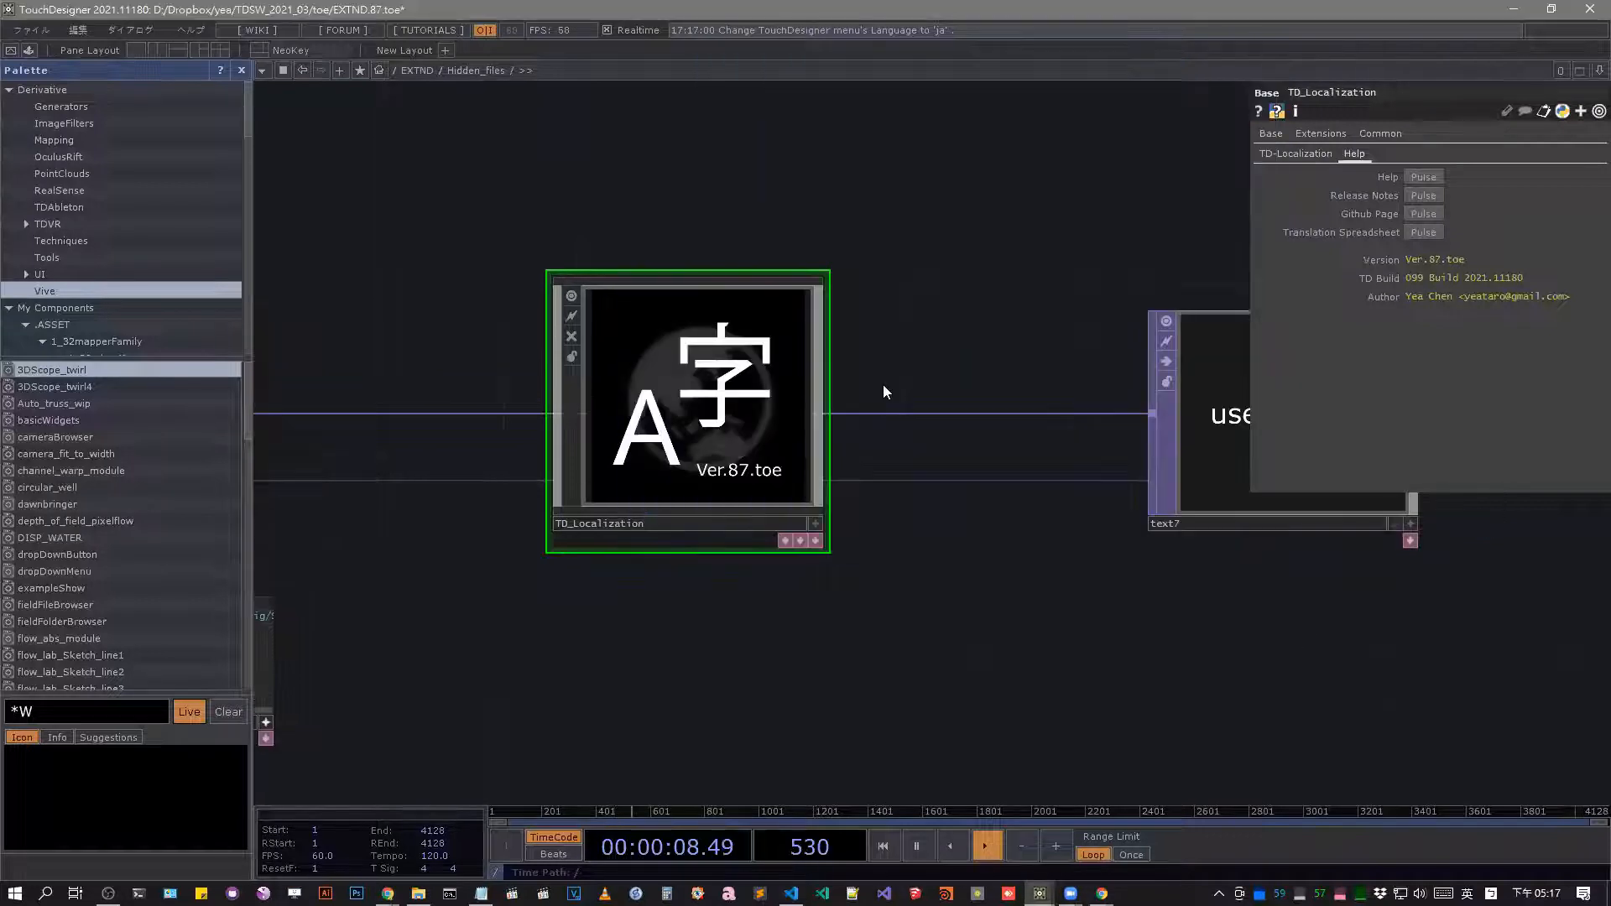
# Look over the Config/System nodes, leave the Hidden_files network and enter the TD_opBookmarks component.
pyautogui.scroll(-3, 989, 352)
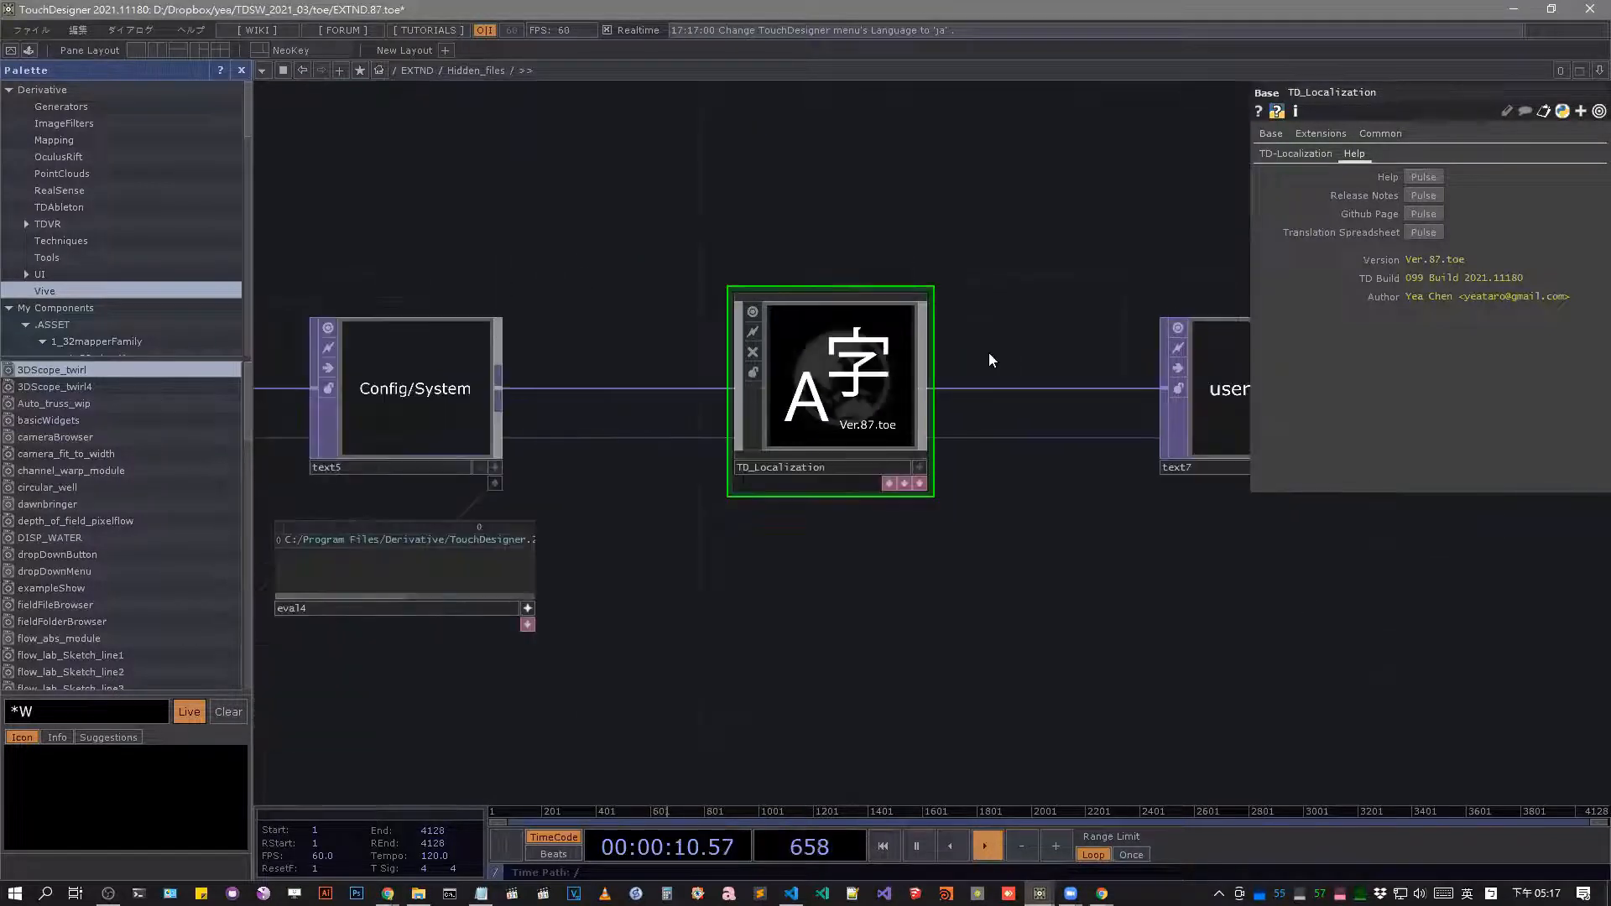
pyautogui.scroll(-2, 990, 353)
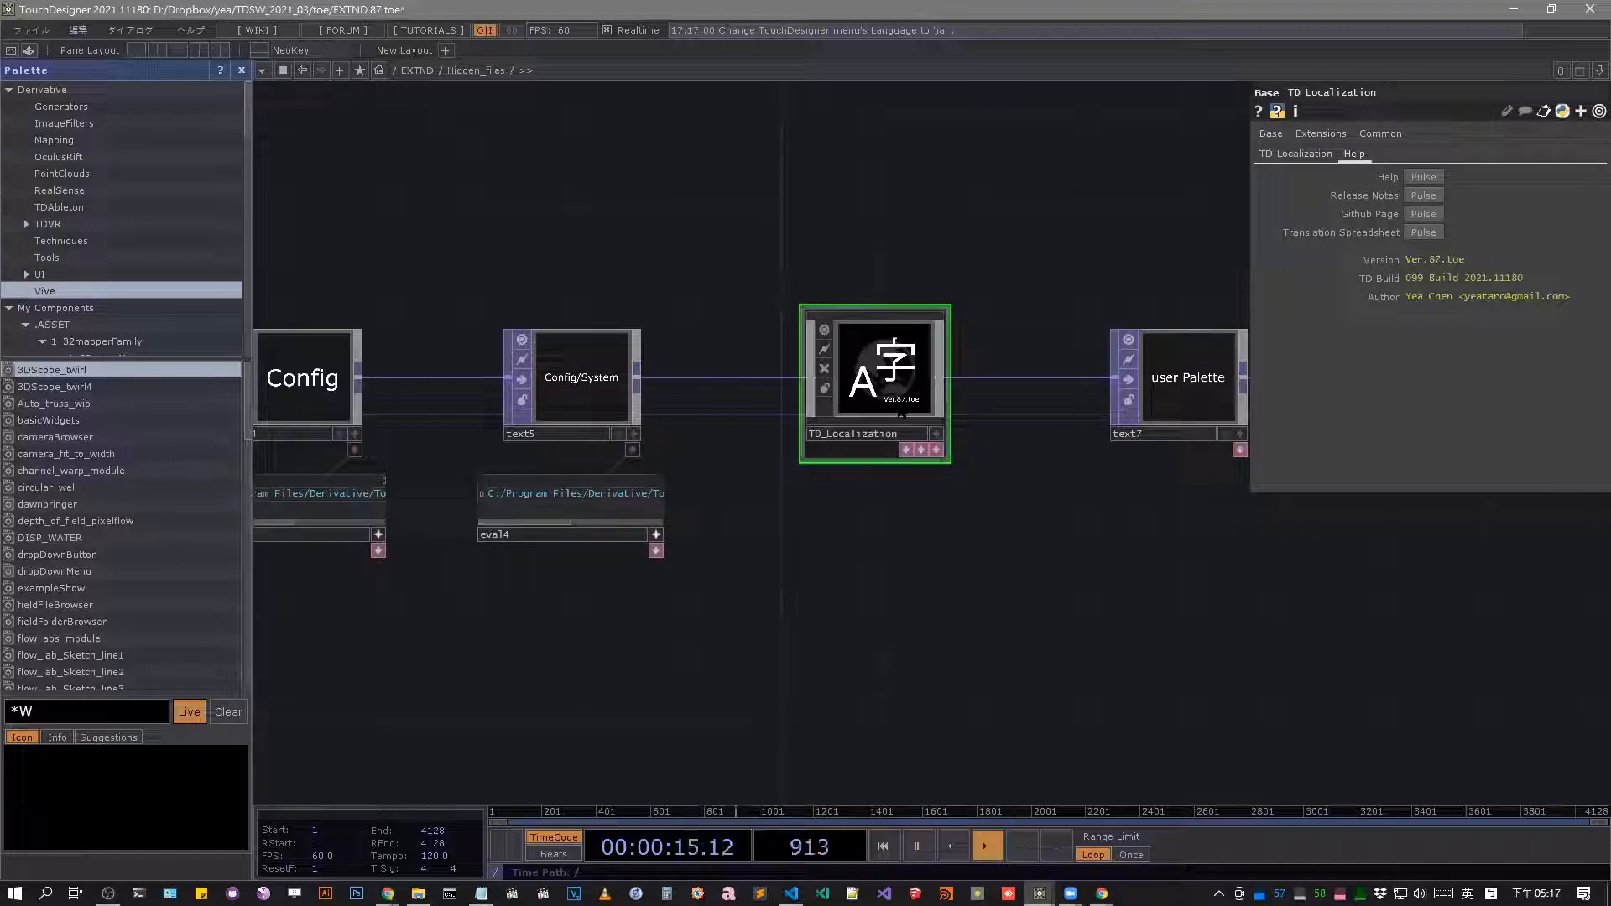
pyautogui.scroll(-2, 957, 302)
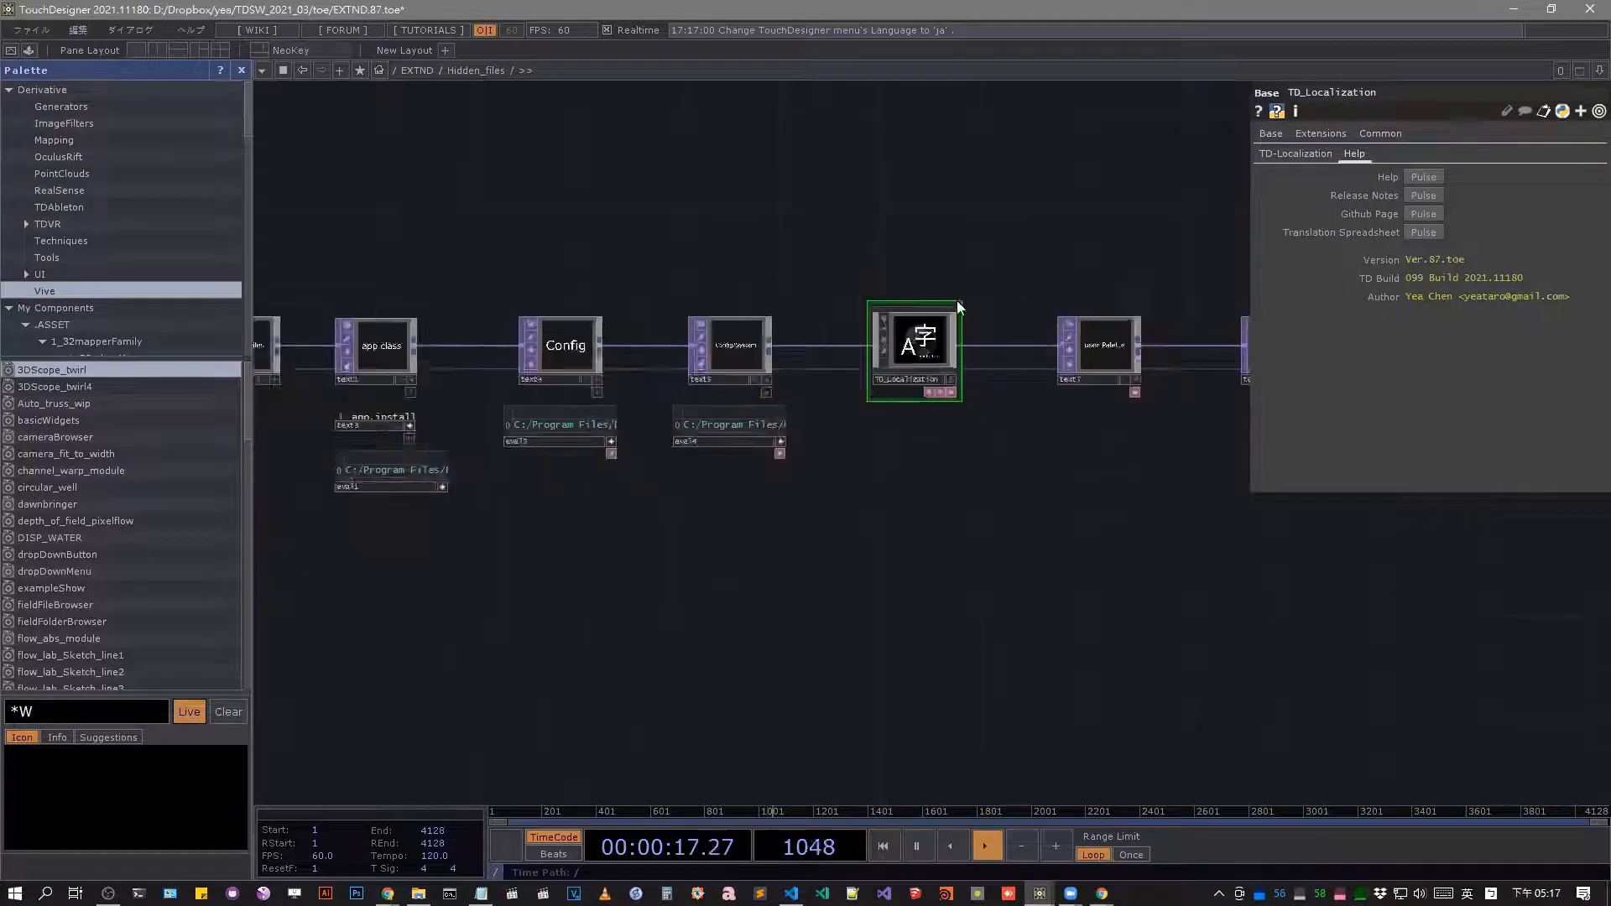
pyautogui.scroll(5, 914, 399)
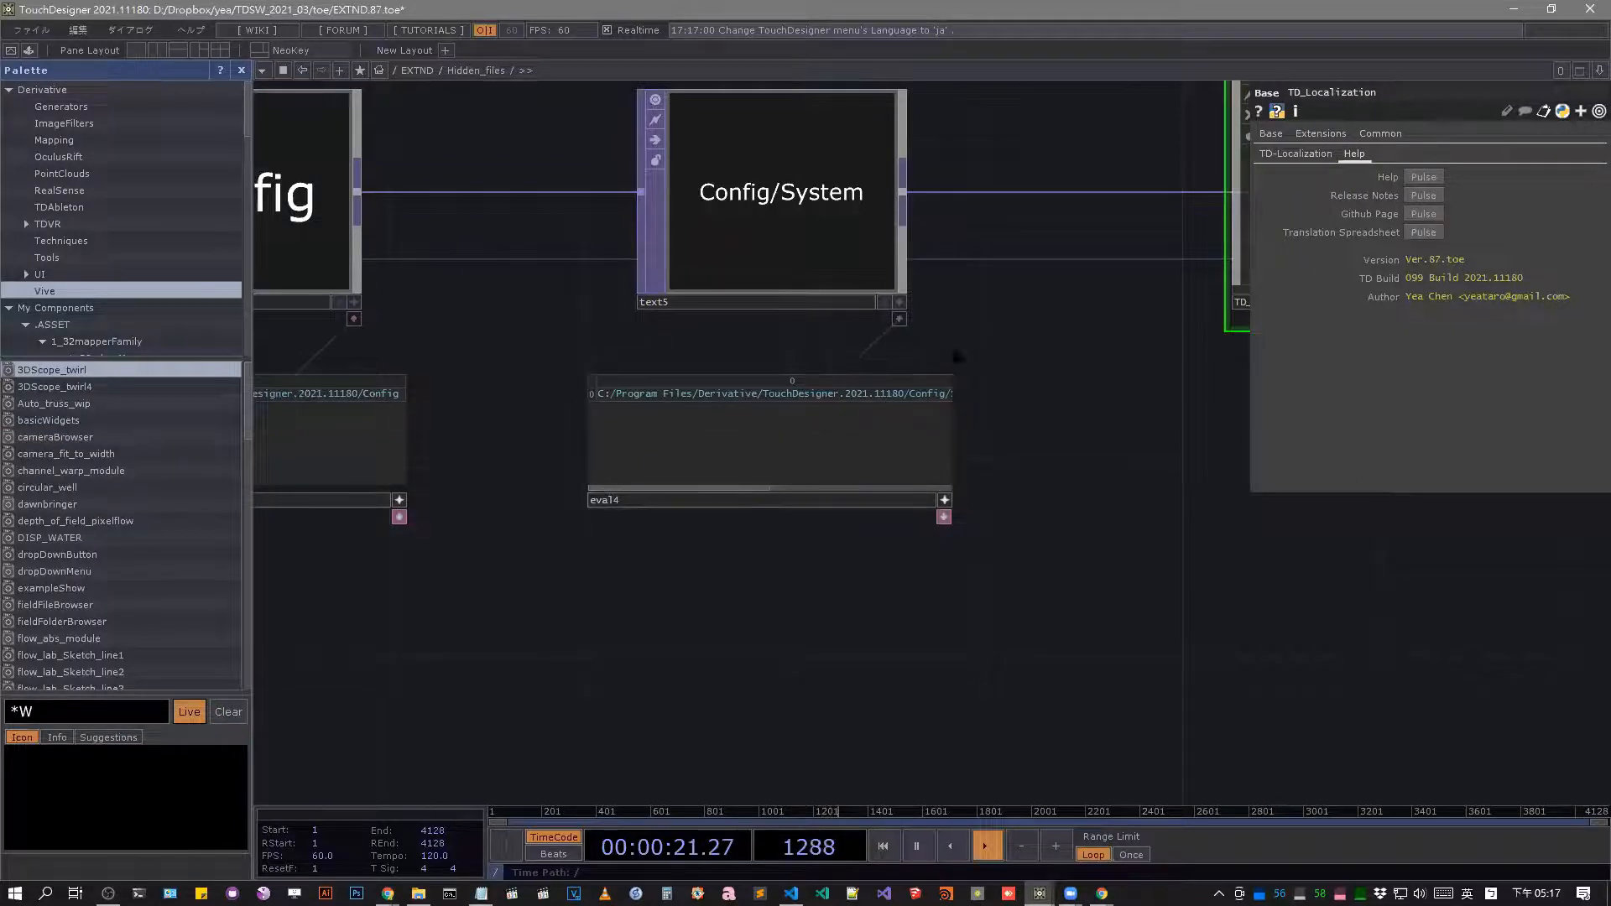
pyautogui.scroll(3, 890, 317)
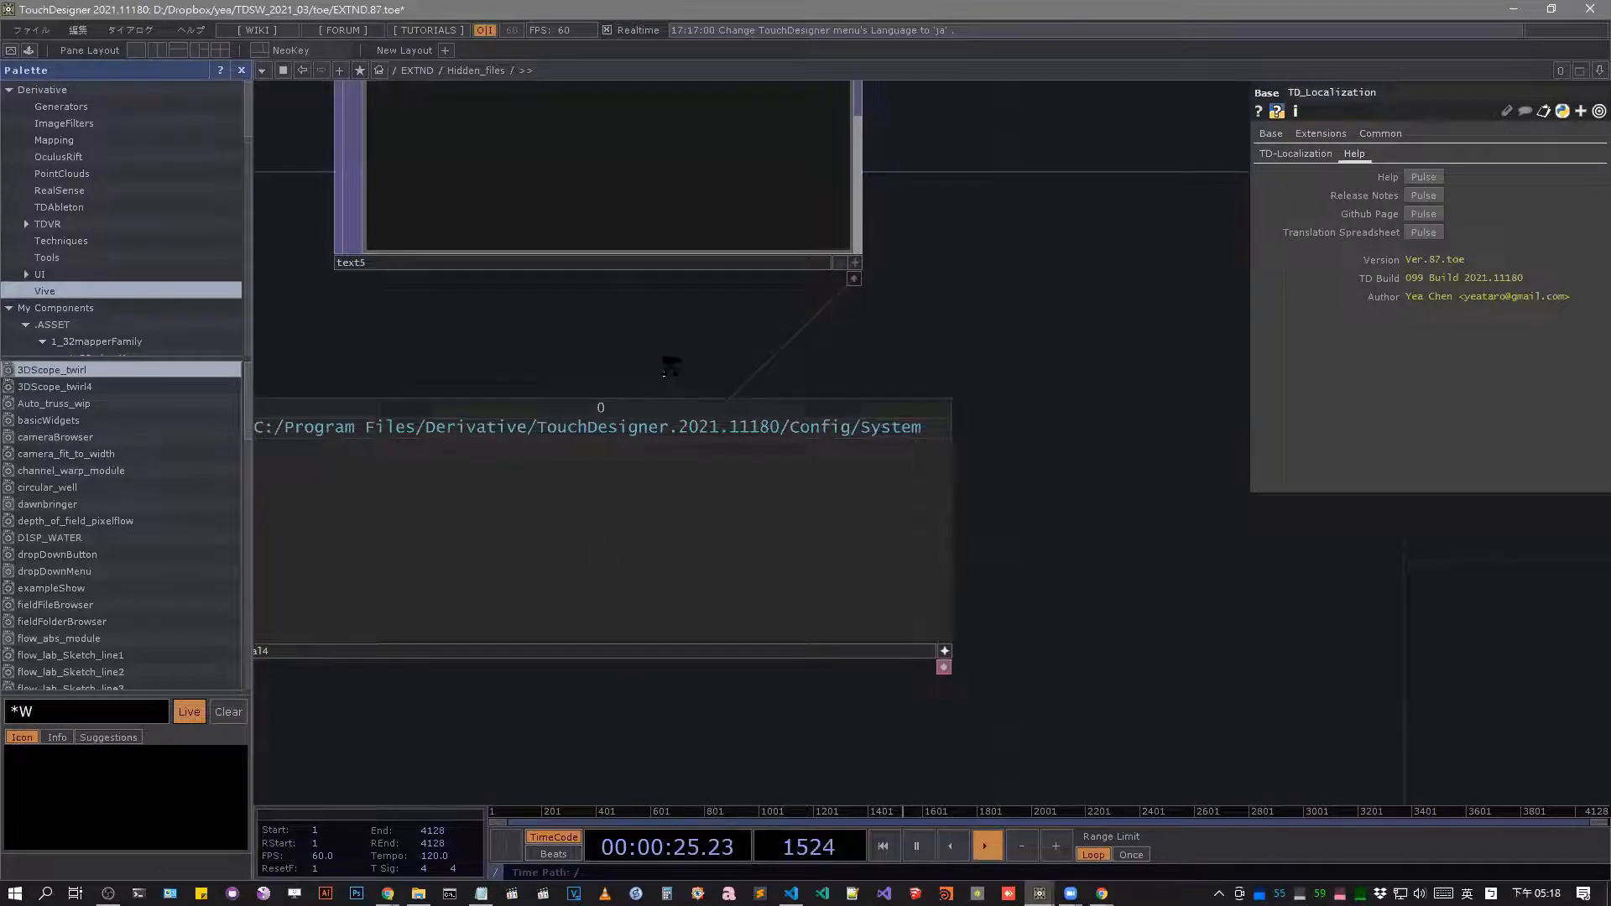
pyautogui.press('h')
pyautogui.press('u')
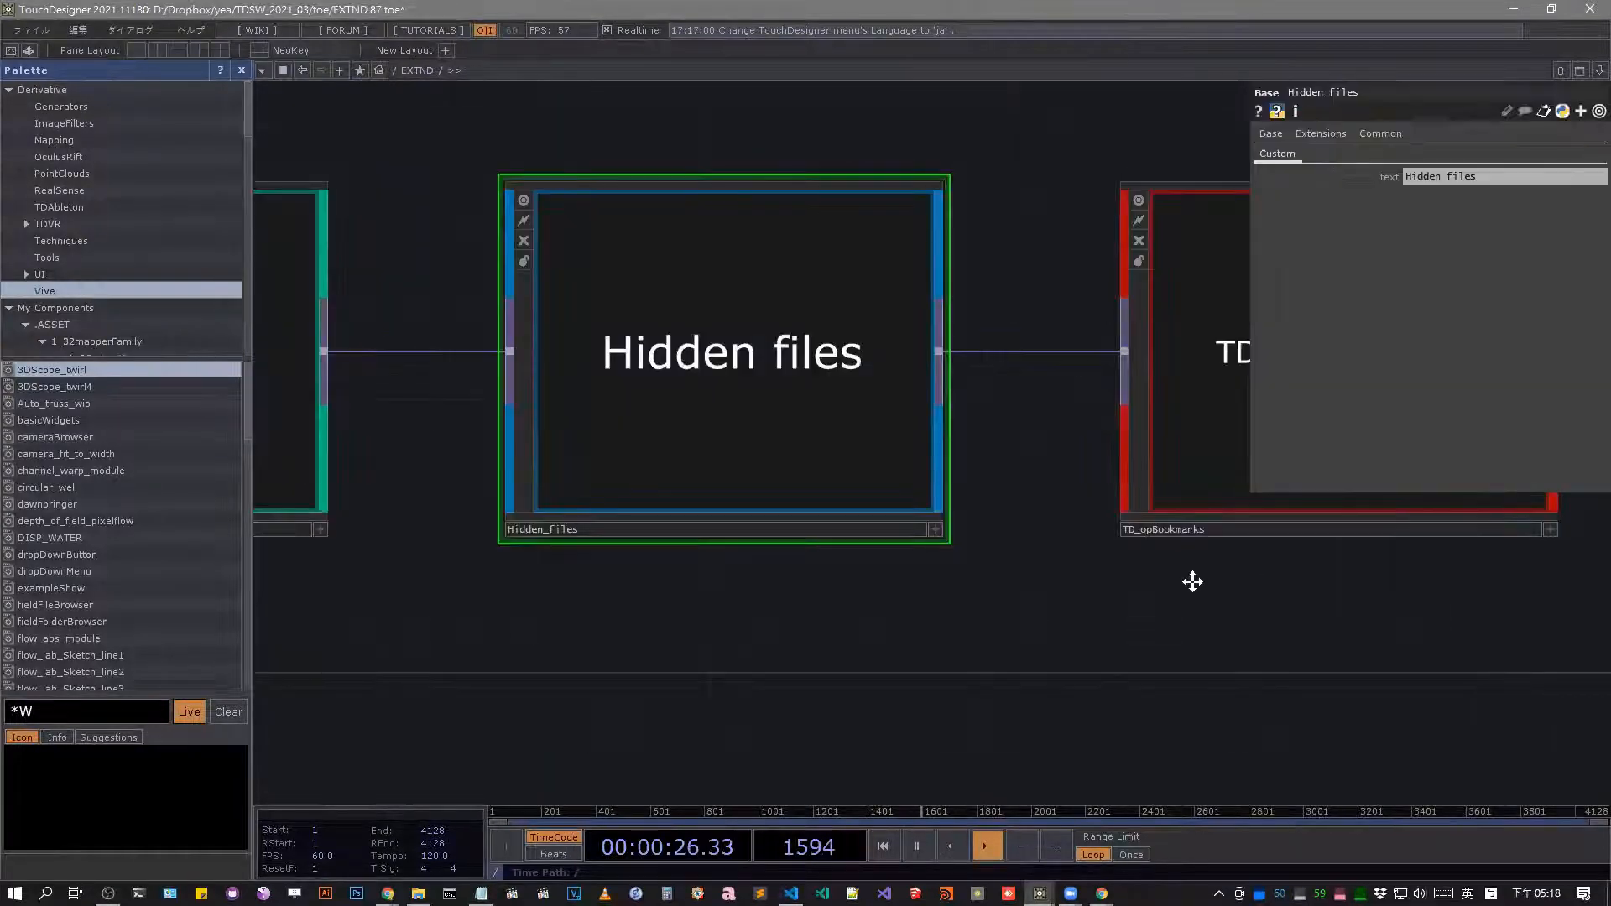
pyautogui.moveTo(1190, 582); pyautogui.dragTo(776, 571)
pyautogui.moveTo(760, 282); pyautogui.dragTo(647, 346)
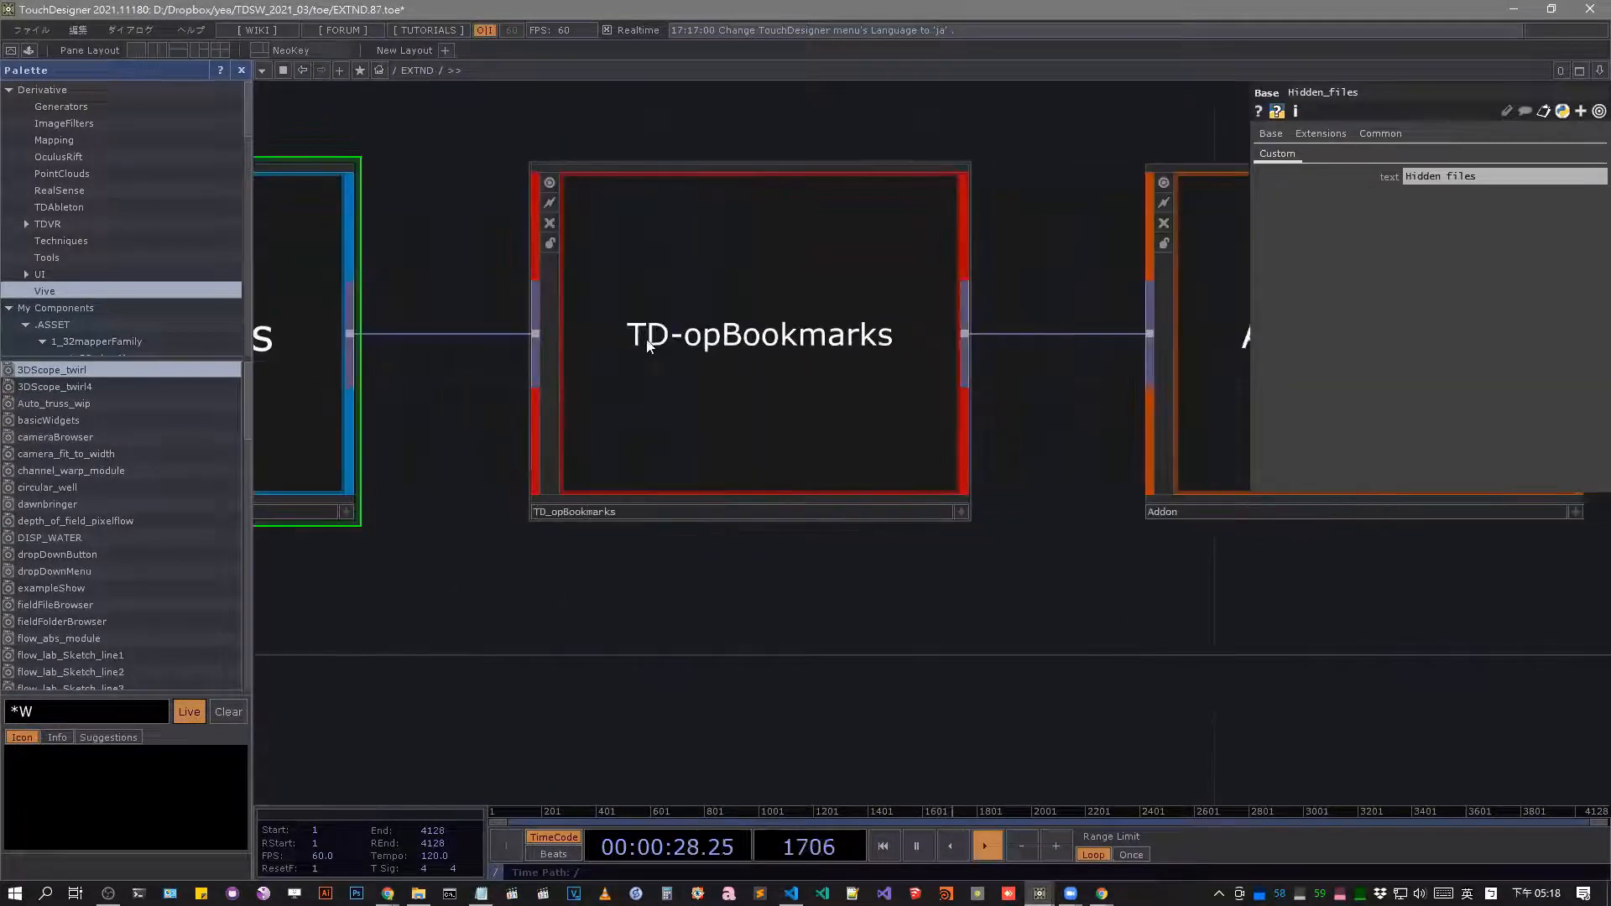
pyautogui.click(854, 356)
pyautogui.doubleClick(794, 372)
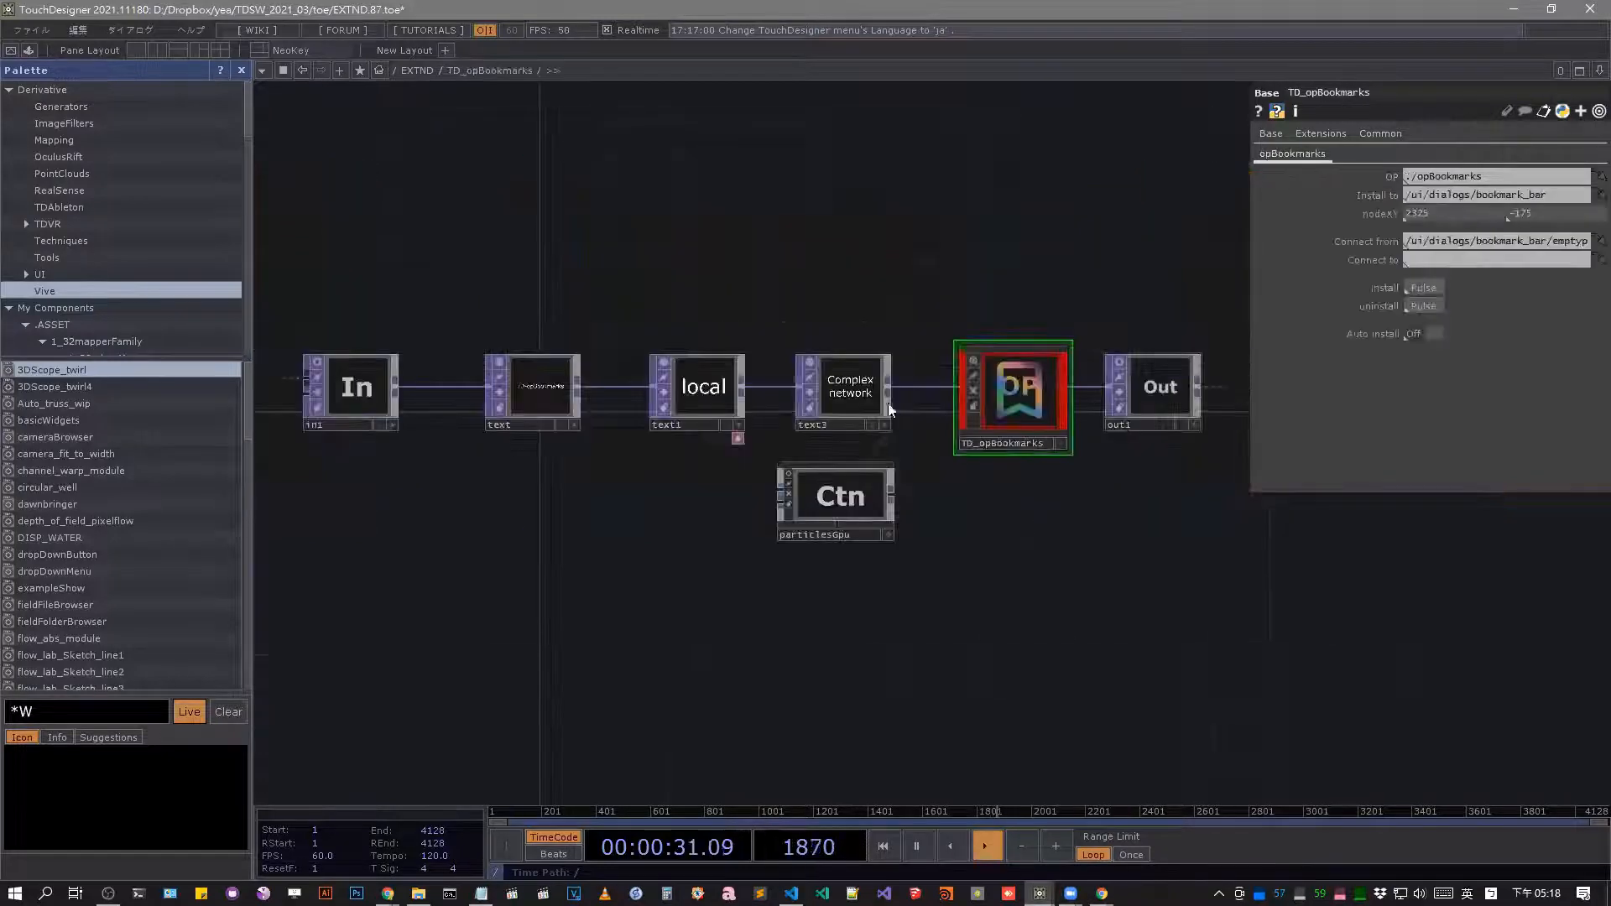
# Review the TD_opBookmarks network and install opBookmarks into /ui/dialogs/bookmark_bar.
pyautogui.scroll(2, 857, 508)
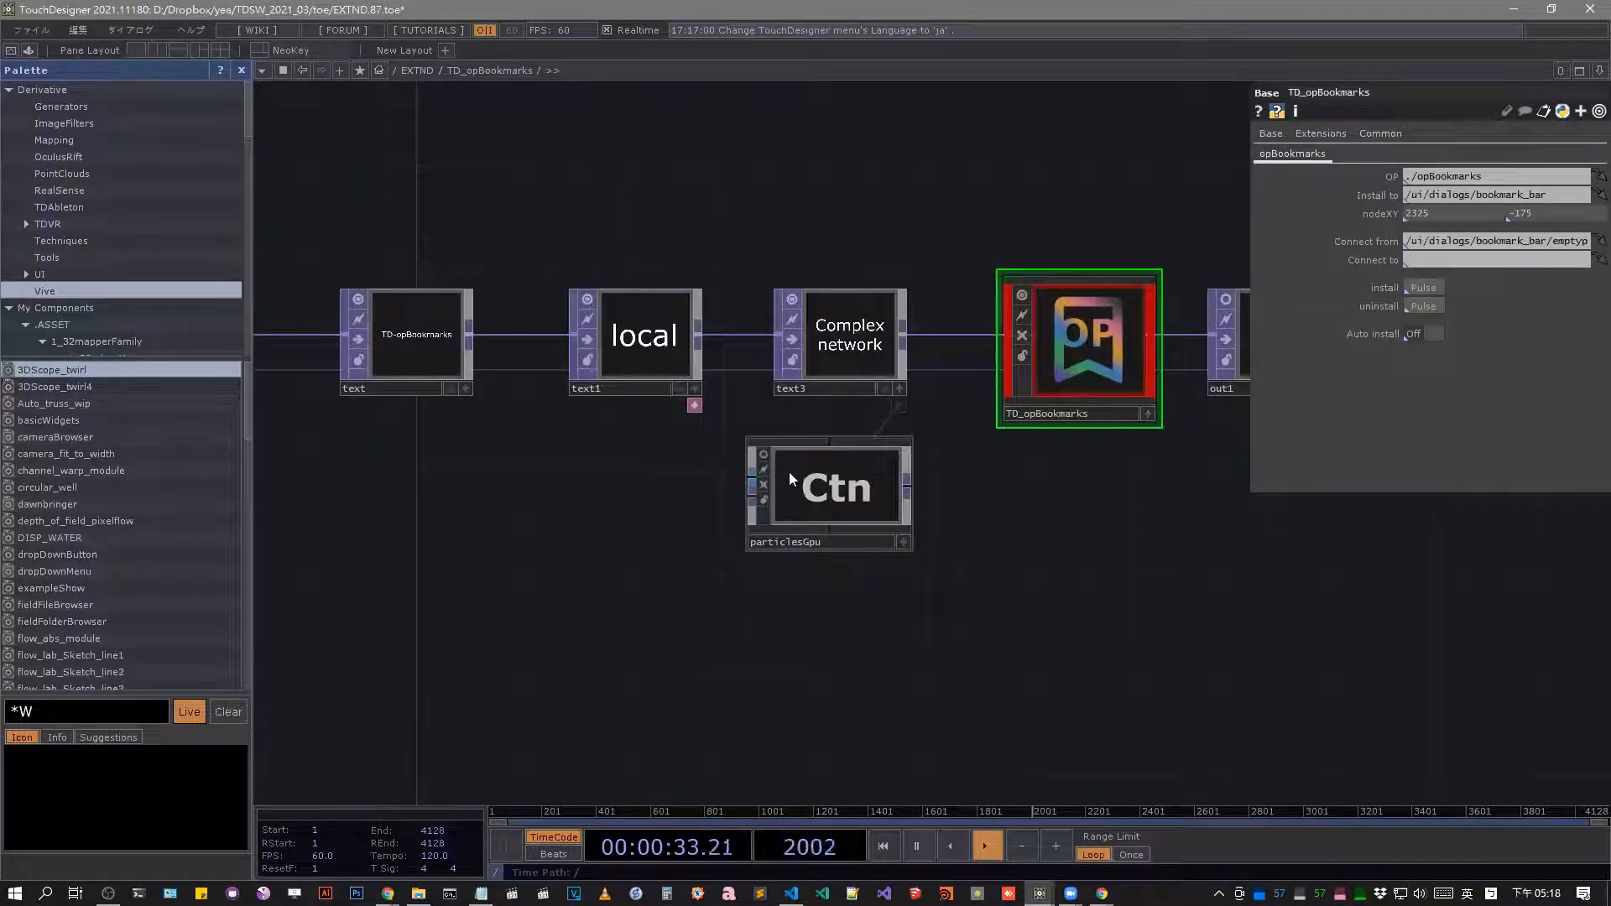
pyautogui.moveTo(497, 297); pyautogui.dragTo(881, 326)
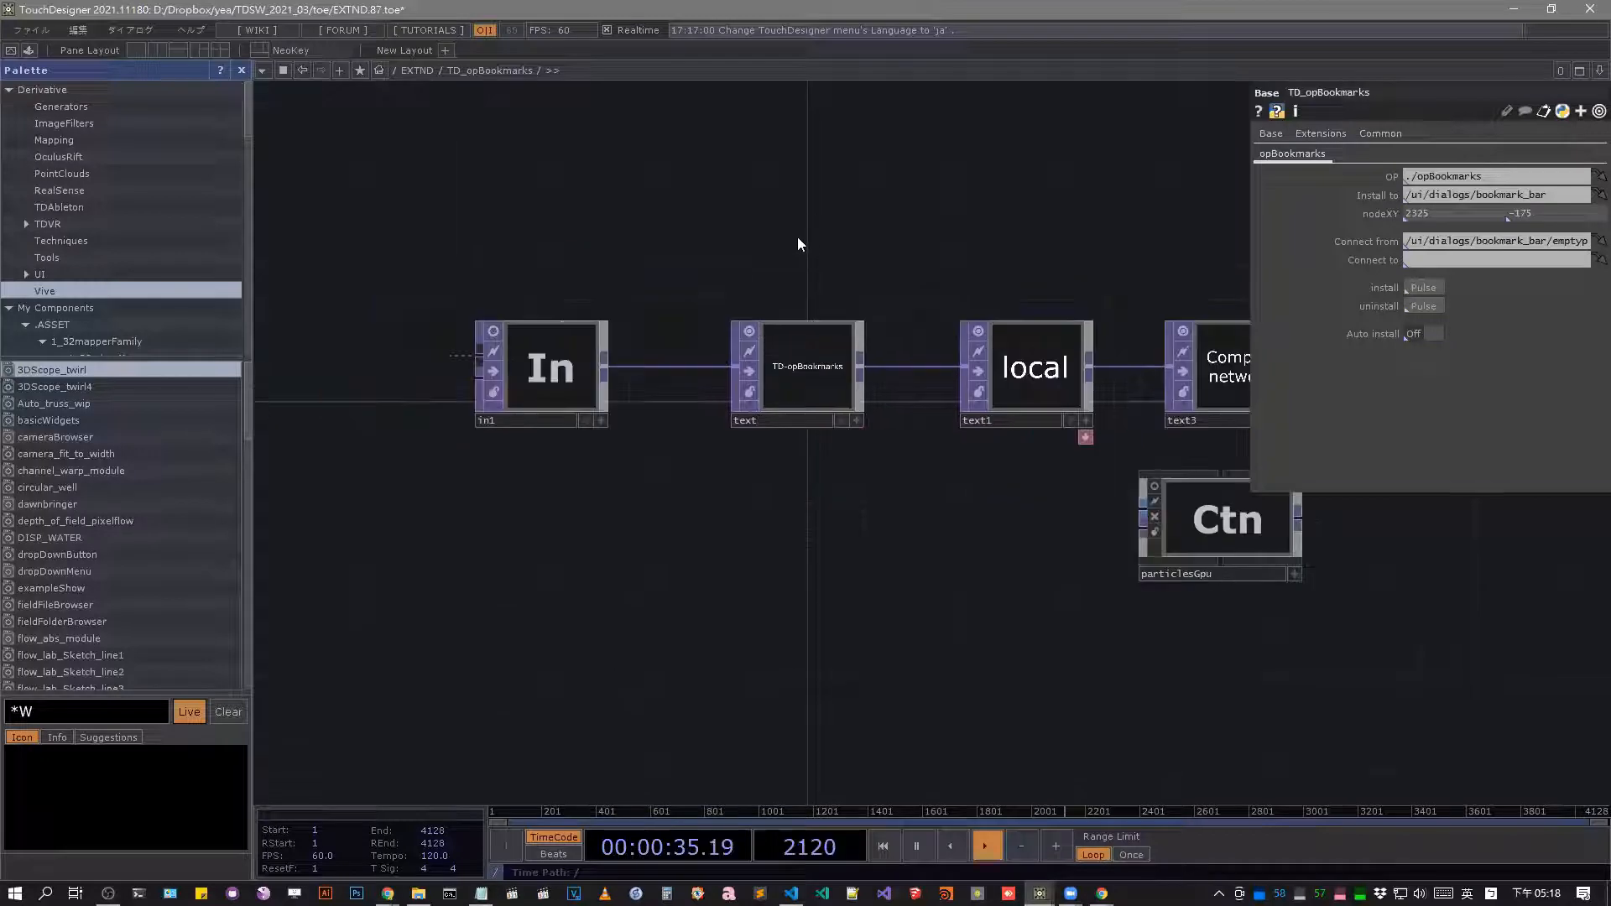
pyautogui.moveTo(582, 291); pyautogui.dragTo(383, 380)
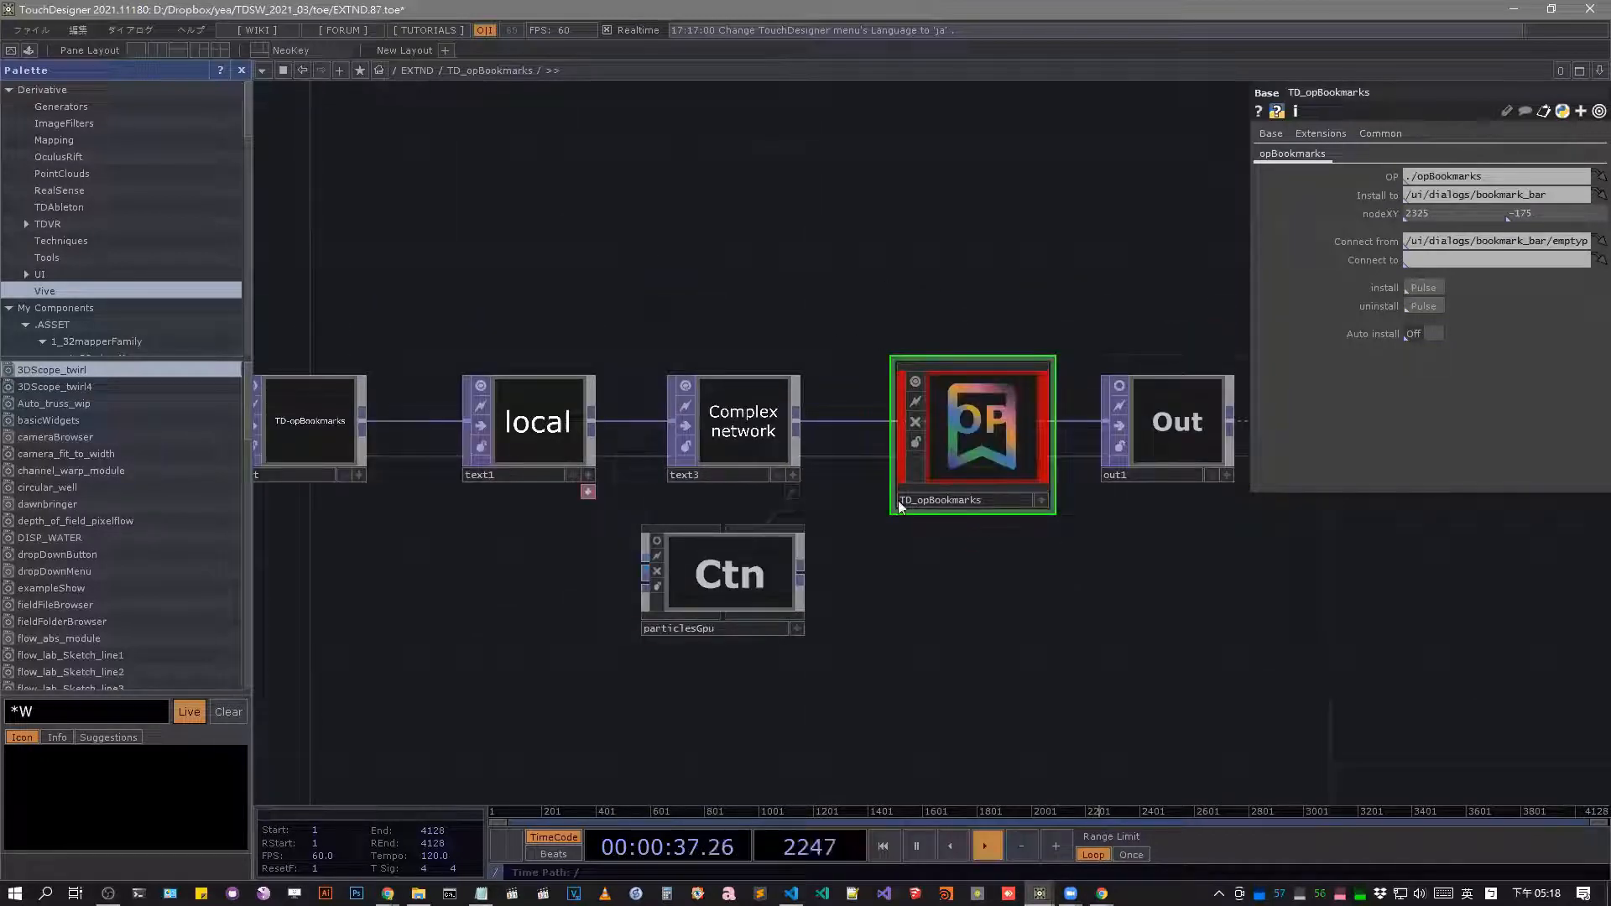
pyautogui.click(1426, 289)
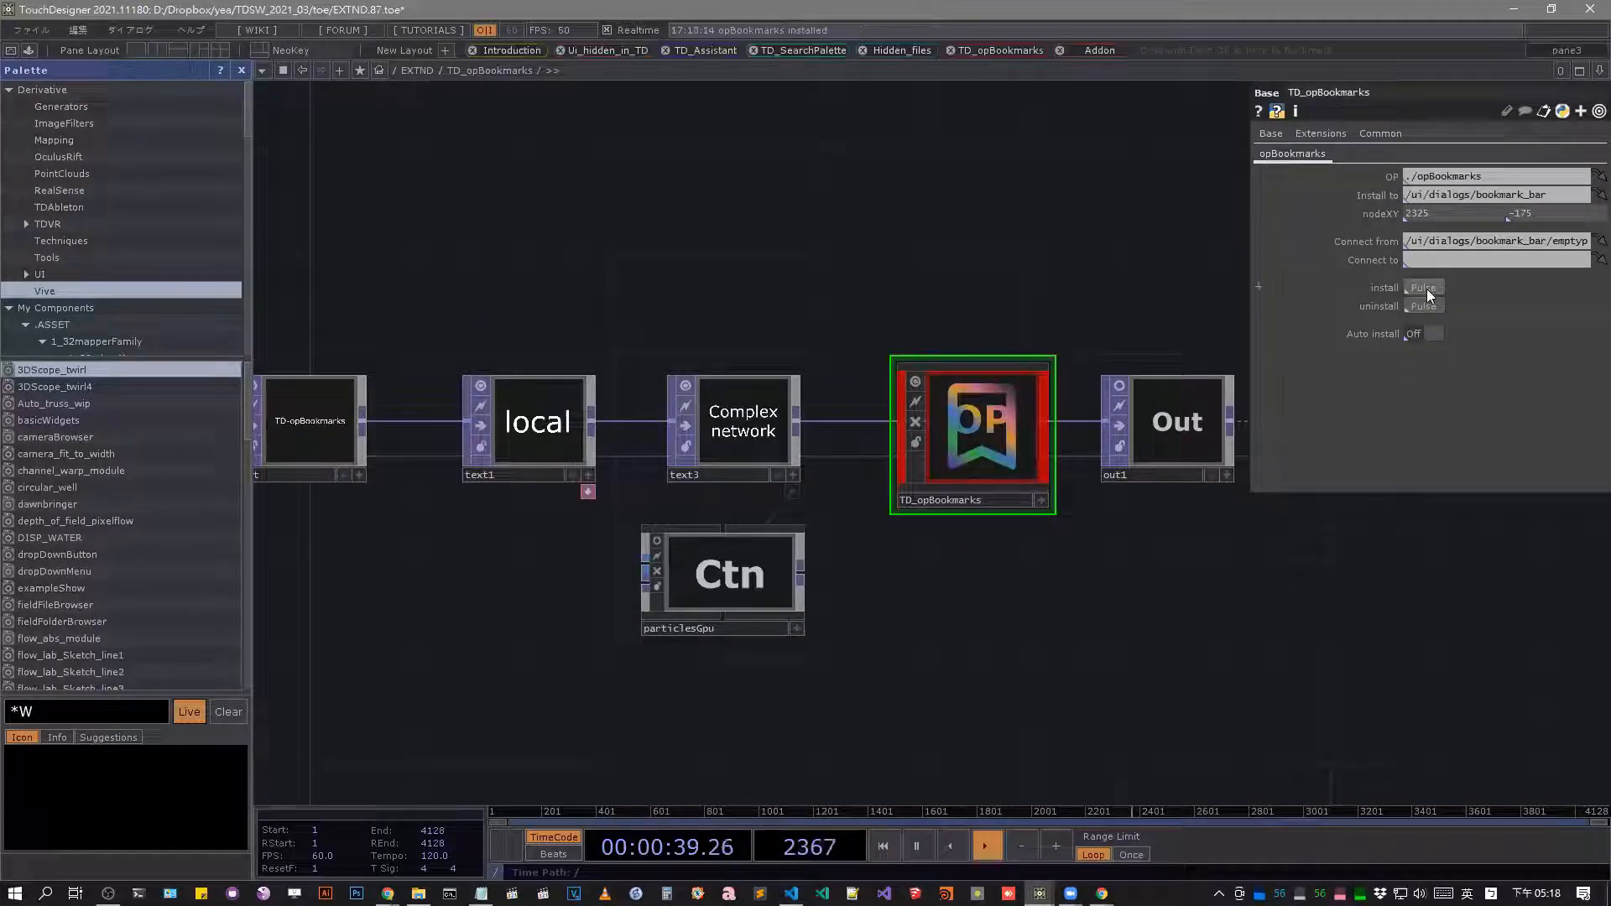
# Use the installed operator bookmarks to jump through the chapters from Introduction to END and back to Introduction.
pyautogui.click(527, 50)
pyautogui.click(601, 50)
pyautogui.click(706, 52)
pyautogui.click(799, 52)
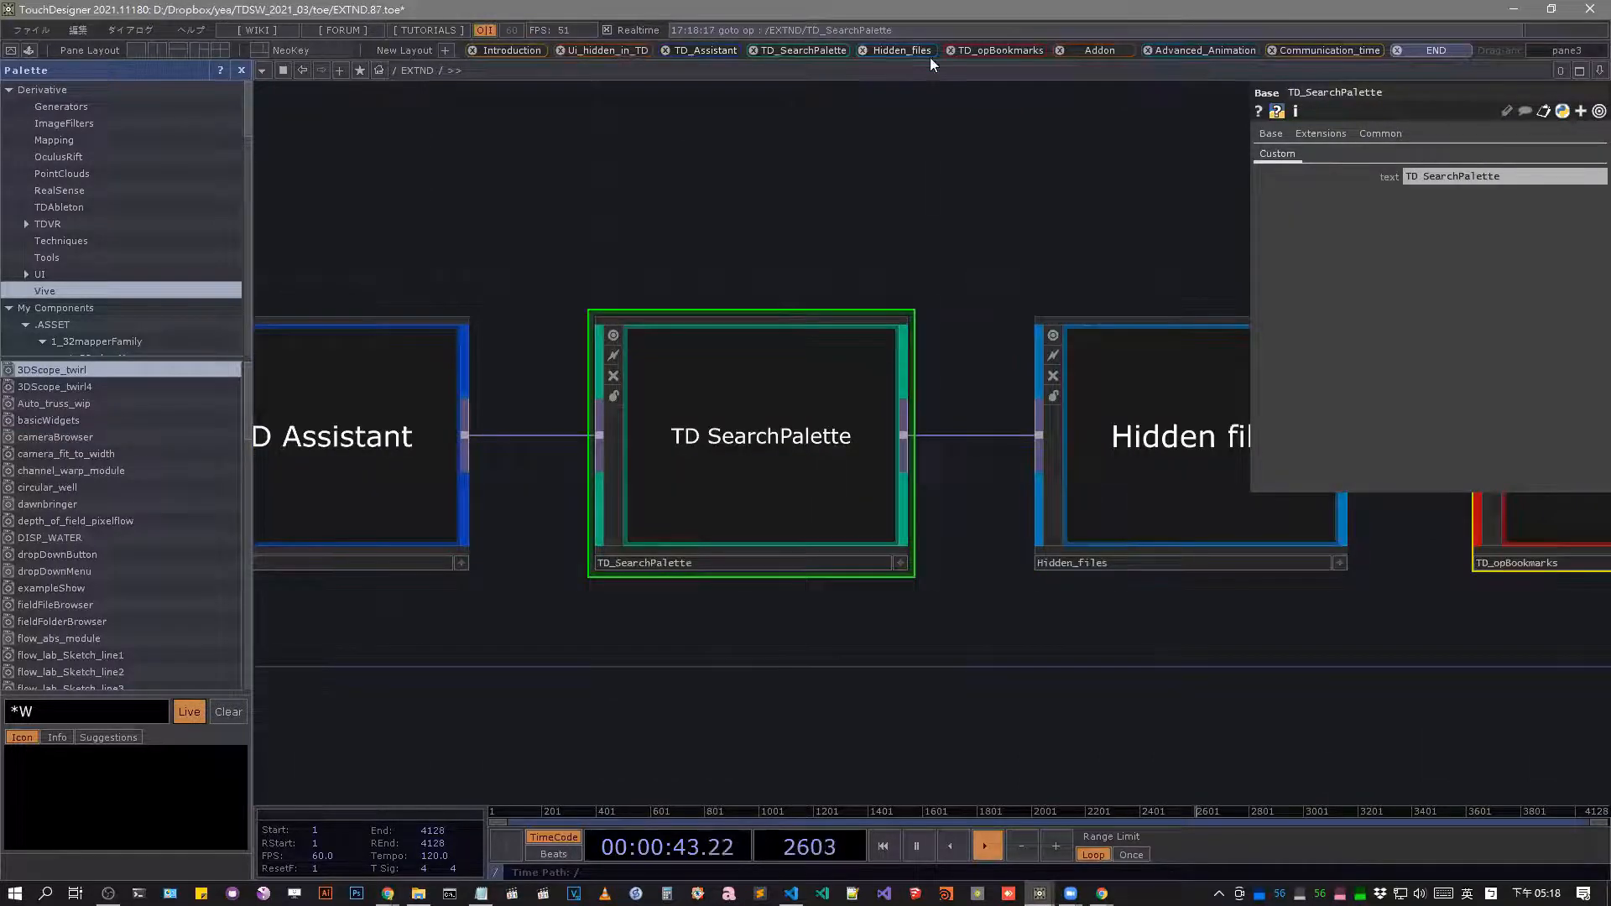
pyautogui.click(919, 52)
pyautogui.click(999, 48)
pyautogui.click(1097, 51)
pyautogui.click(1205, 50)
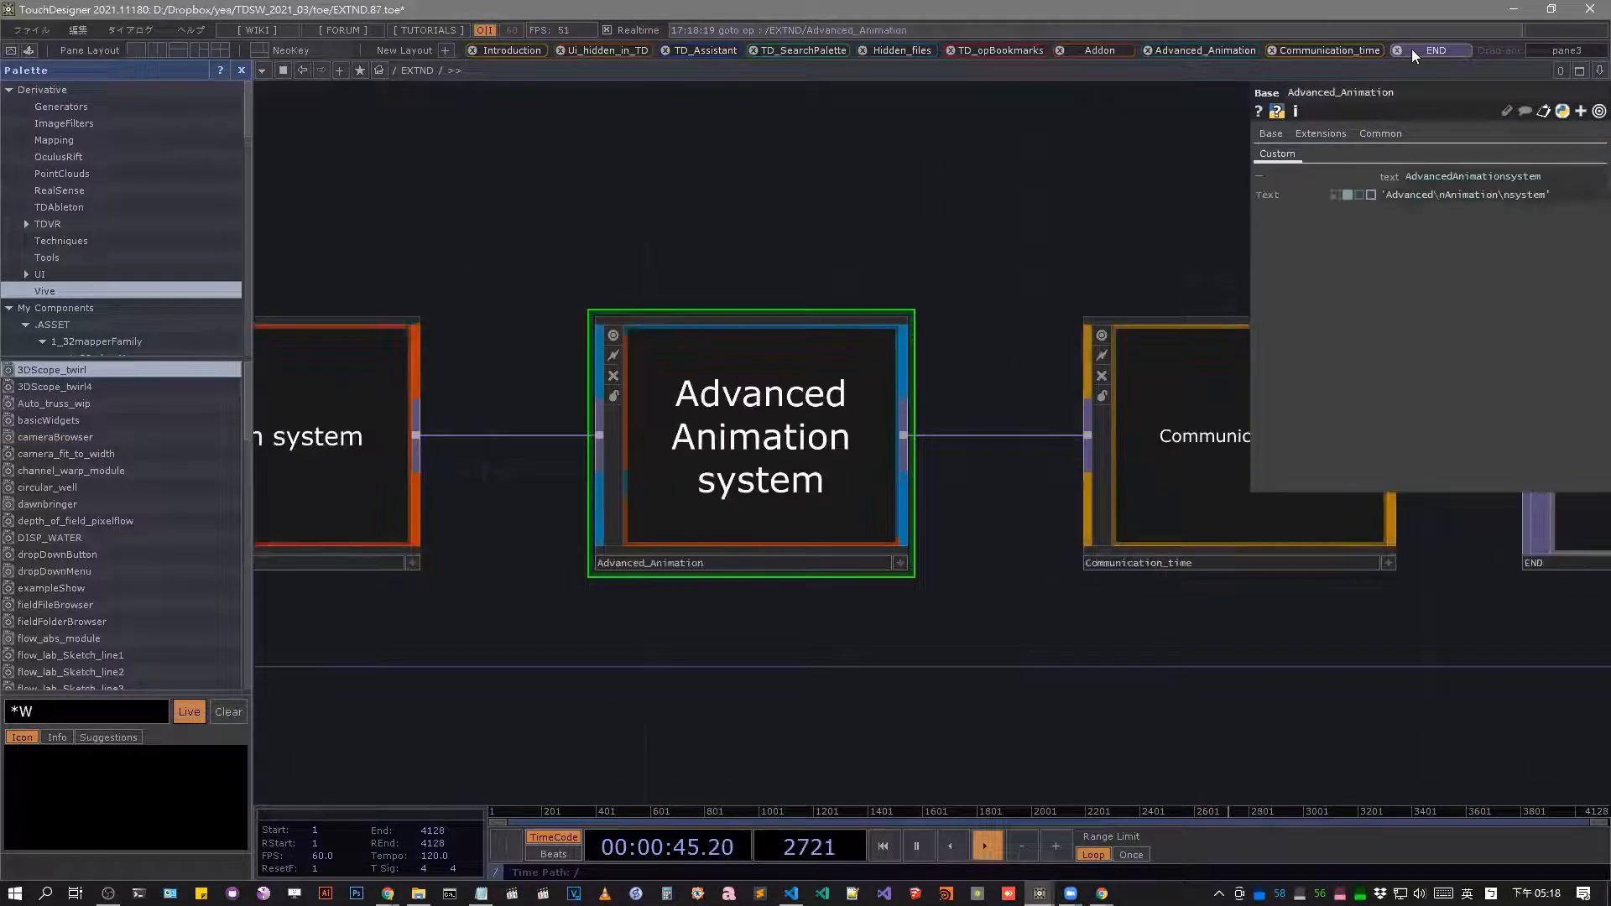
pyautogui.click(1329, 51)
pyautogui.click(1435, 50)
pyautogui.click(512, 50)
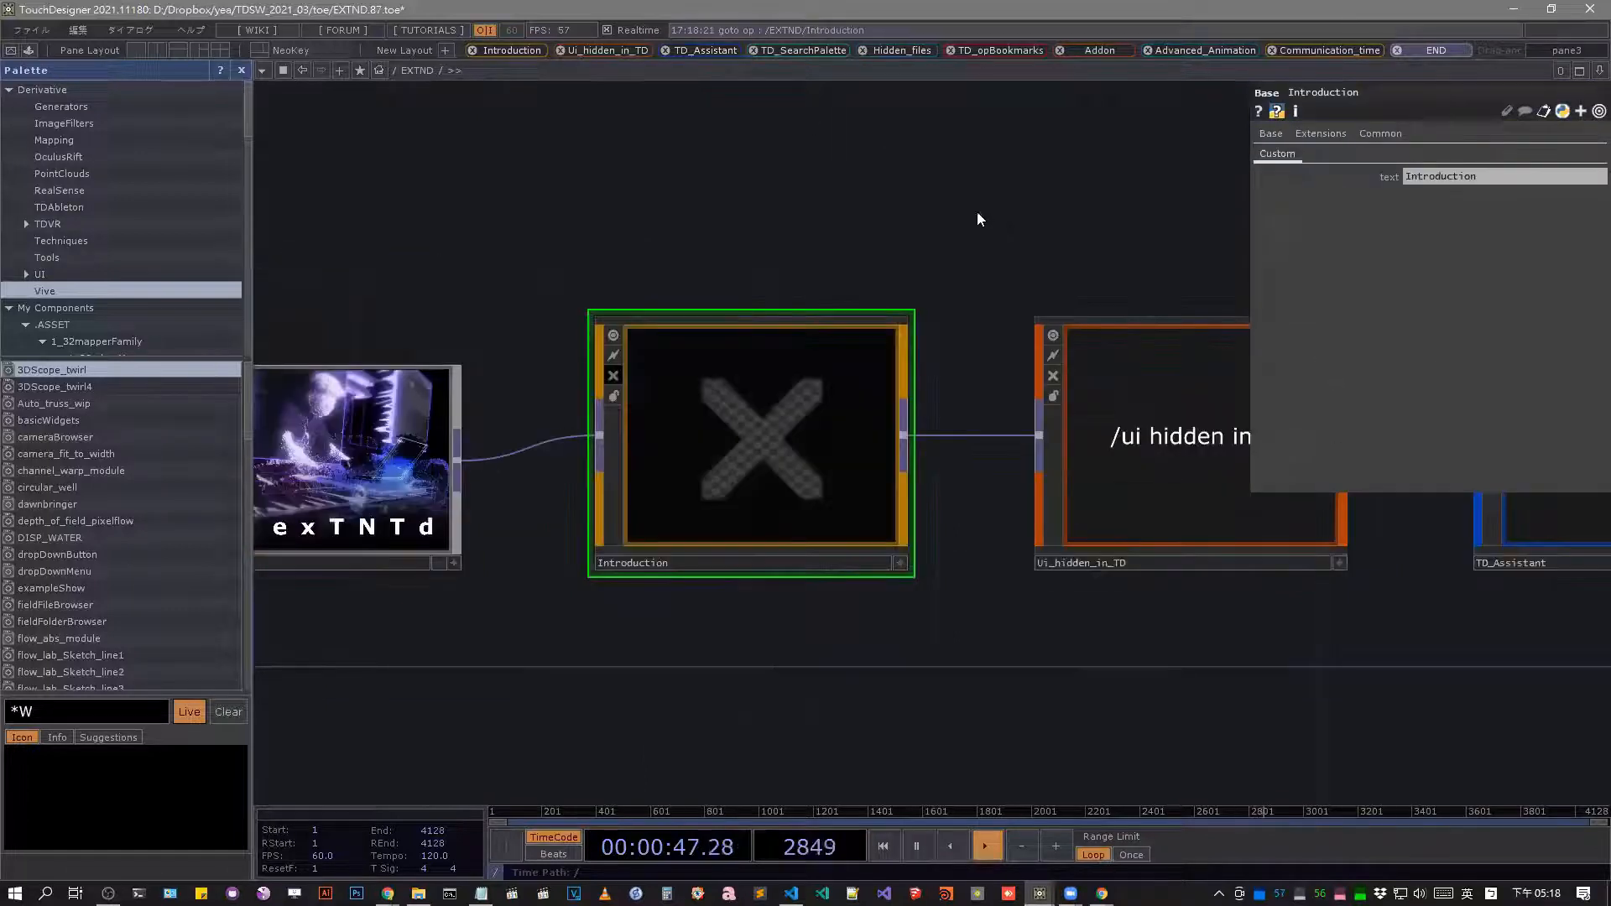
# Look along the chain of chapter components in the EXTND network from Introduction to Advanced_Animation.
pyautogui.moveTo(532, 216); pyautogui.dragTo(232, 222)
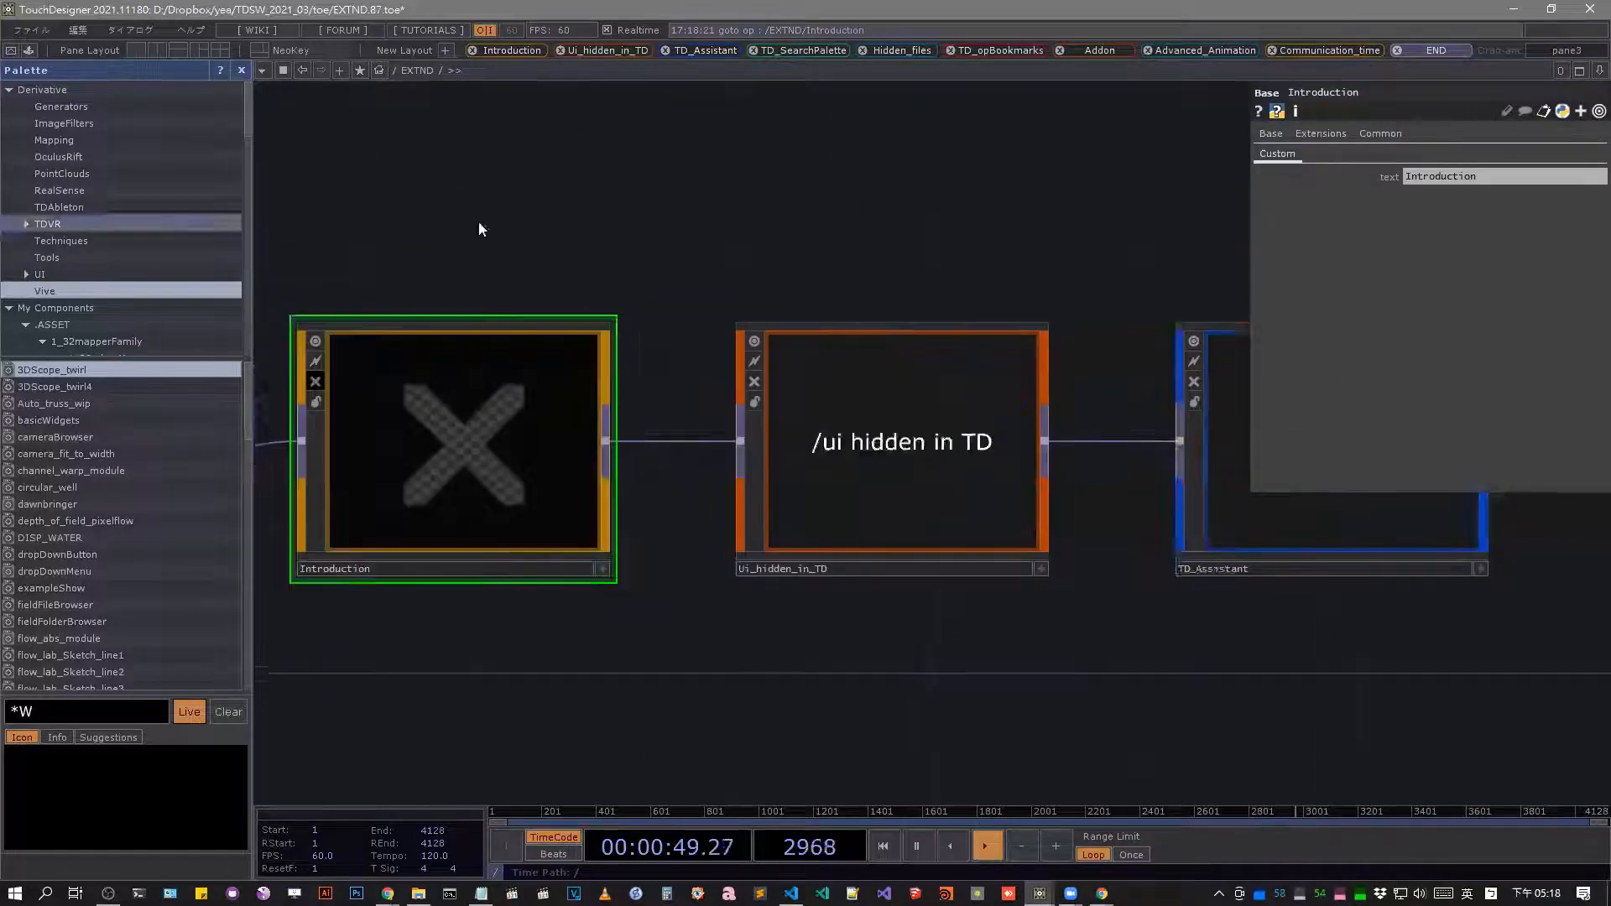
pyautogui.scroll(-1, 545, 220)
pyautogui.moveTo(719, 141); pyautogui.dragTo(273, 189)
pyautogui.scroll(-4, 537, 217)
pyautogui.moveTo(1041, 283); pyautogui.dragTo(768, 295)
pyautogui.scroll(4, 1014, 313)
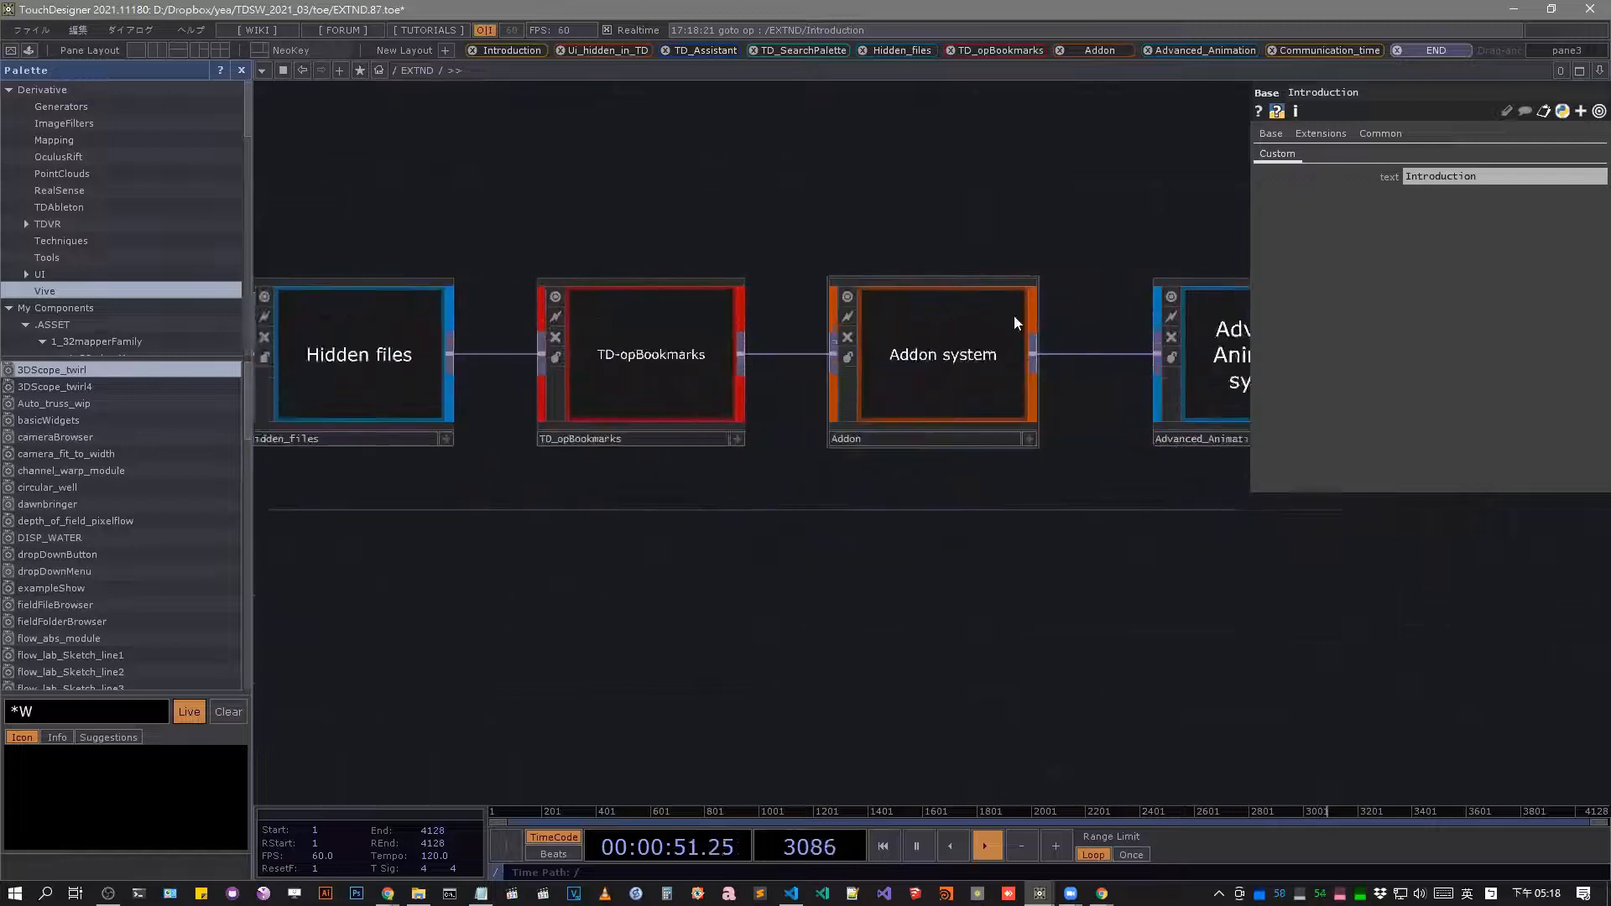
pyautogui.moveTo(972, 265); pyautogui.dragTo(333, 322)
pyautogui.moveTo(847, 290); pyautogui.dragTo(918, 290)
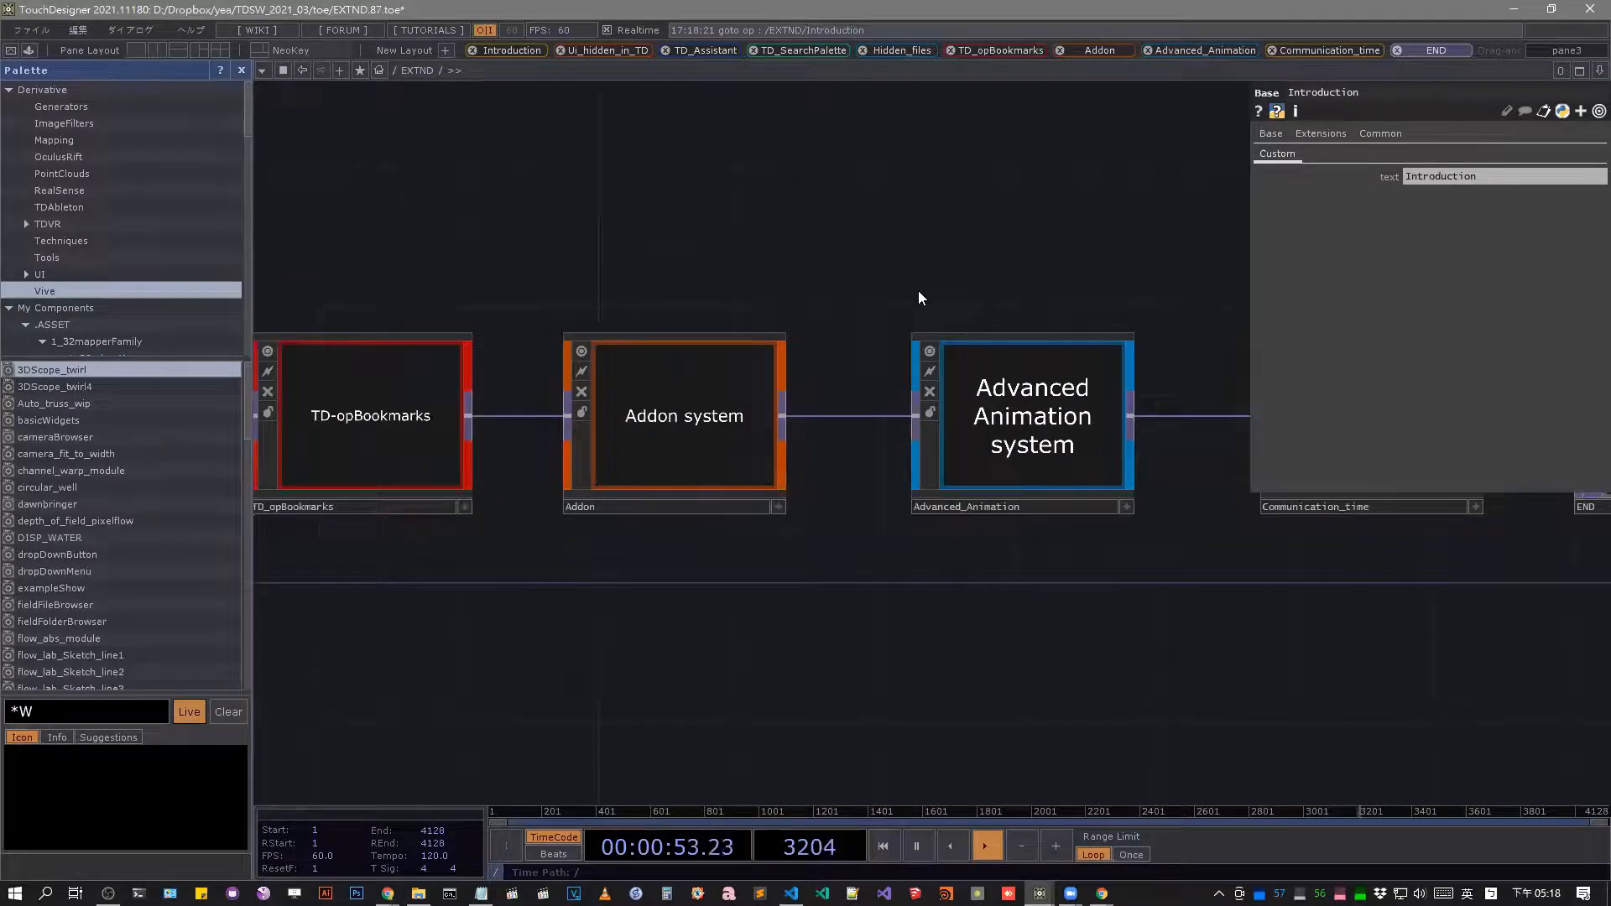
pyautogui.moveTo(453, 259); pyautogui.dragTo(605, 260)
# Enter the TD_opBookmarks component and jump to the network saved under the built-in ui bookmark.
pyautogui.press('i')
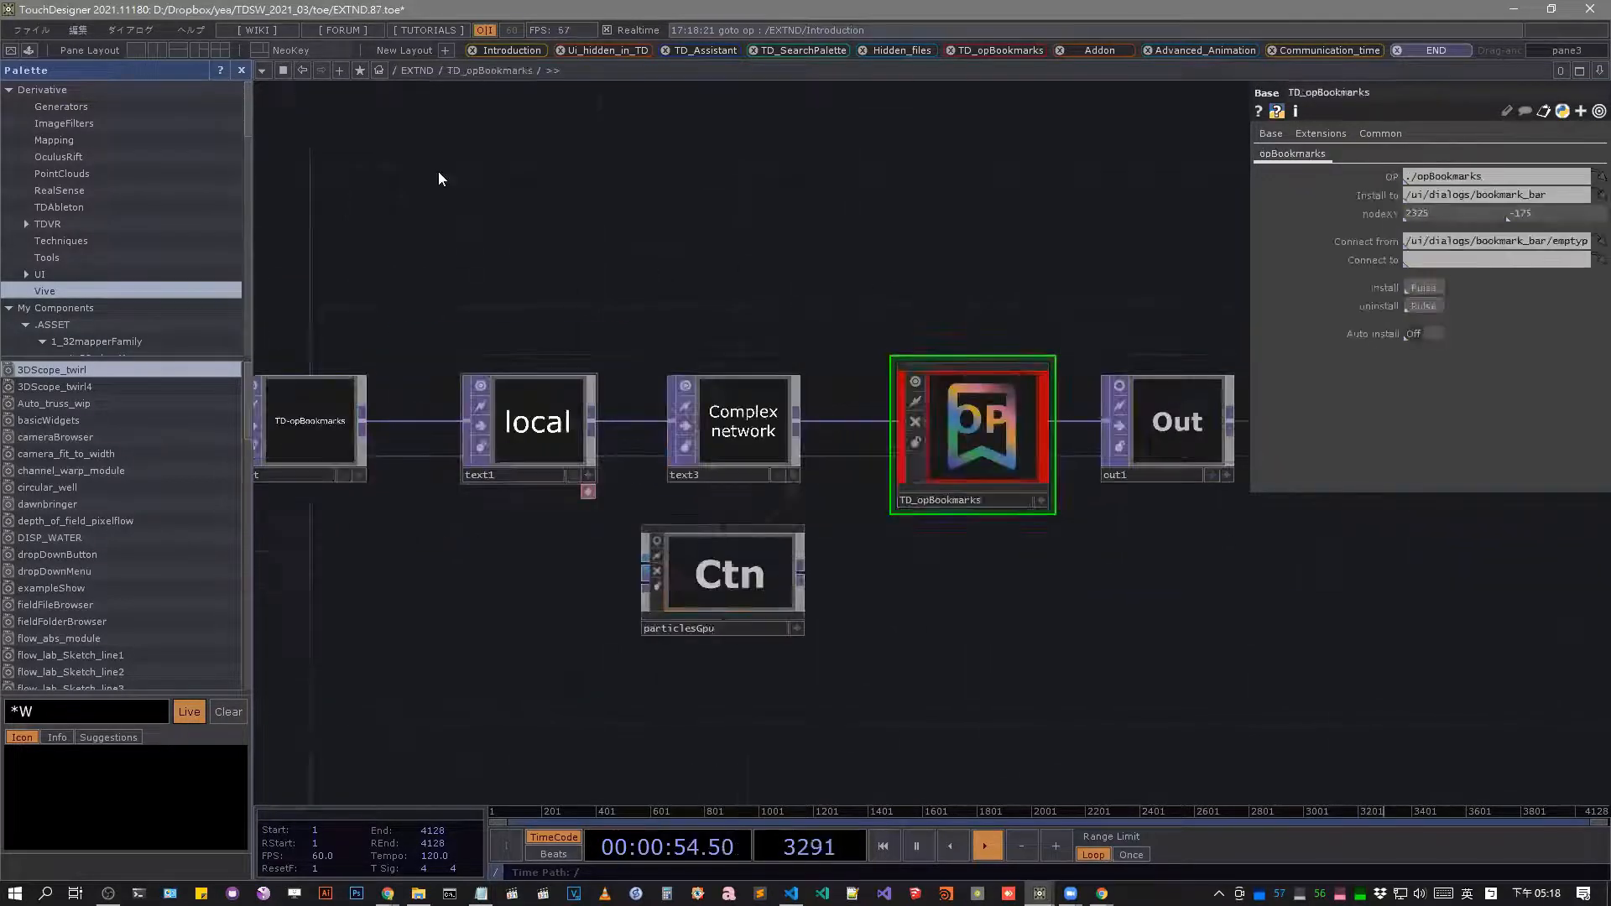
pyautogui.click(360, 69)
pyautogui.click(386, 123)
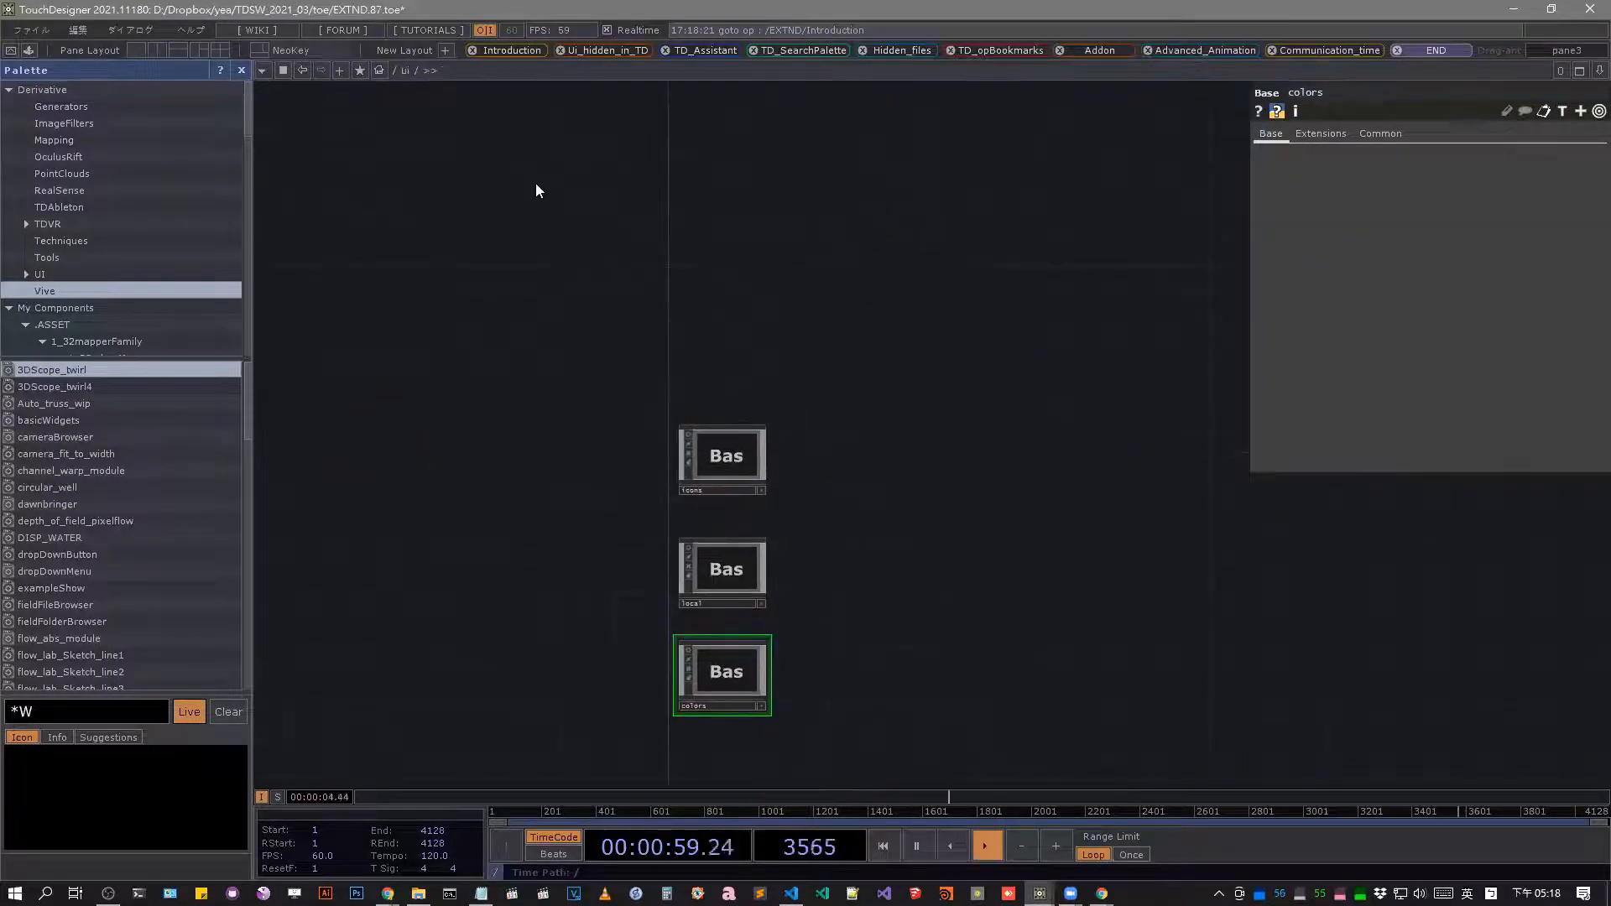
# Go from the ui network to the project root and enter the EXTND network.
pyautogui.click(396, 72)
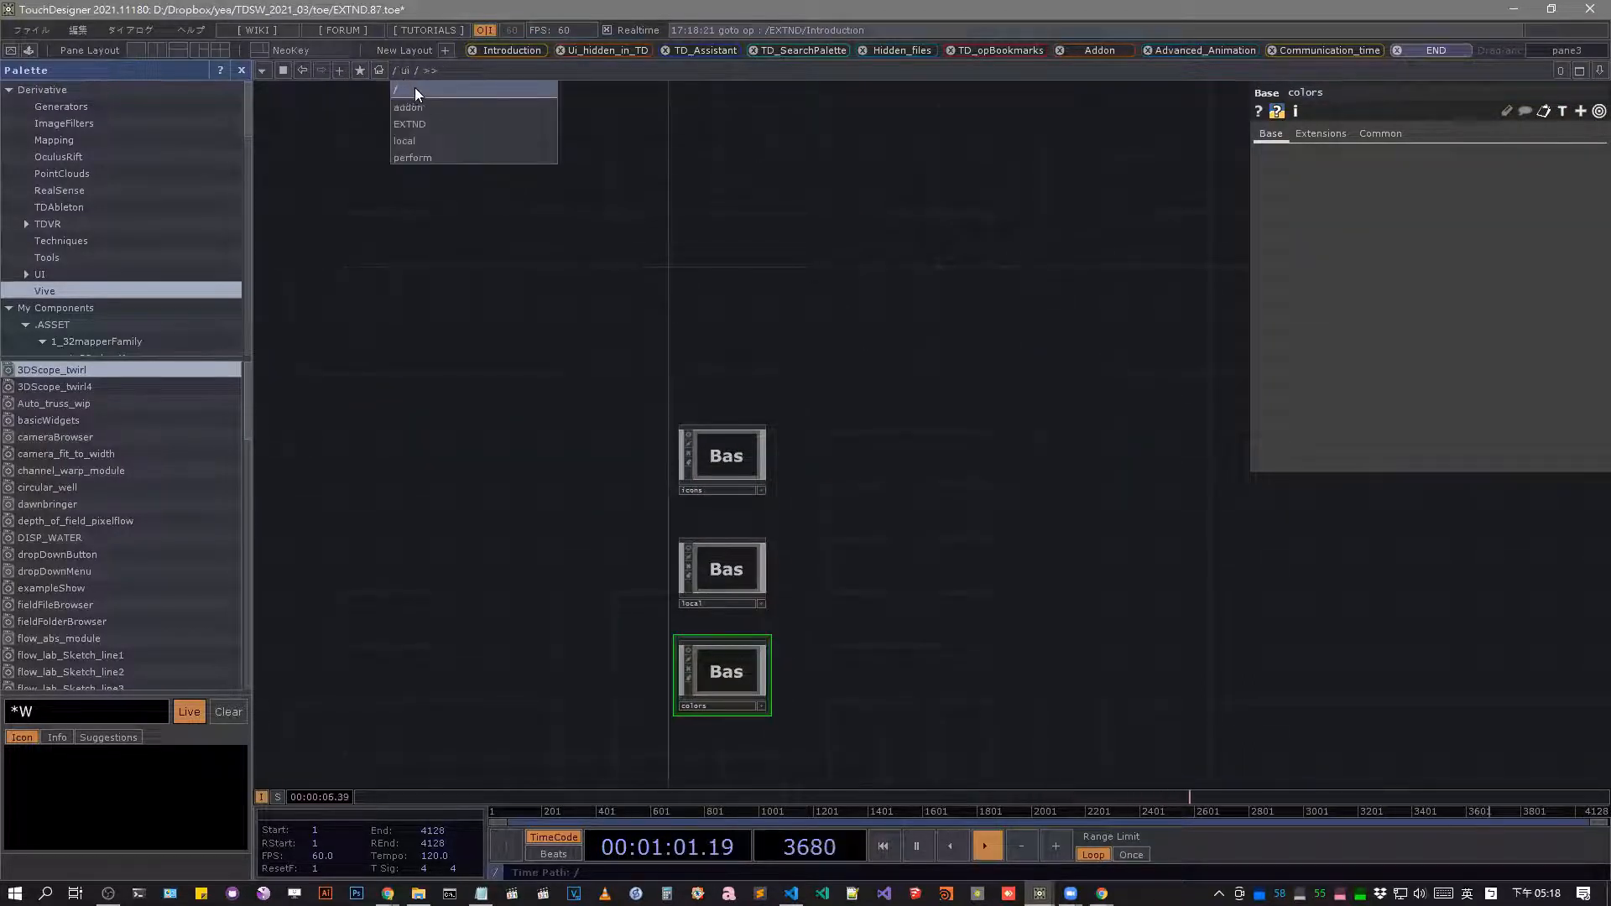
pyautogui.click(414, 87)
pyautogui.scroll(6, 761, 530)
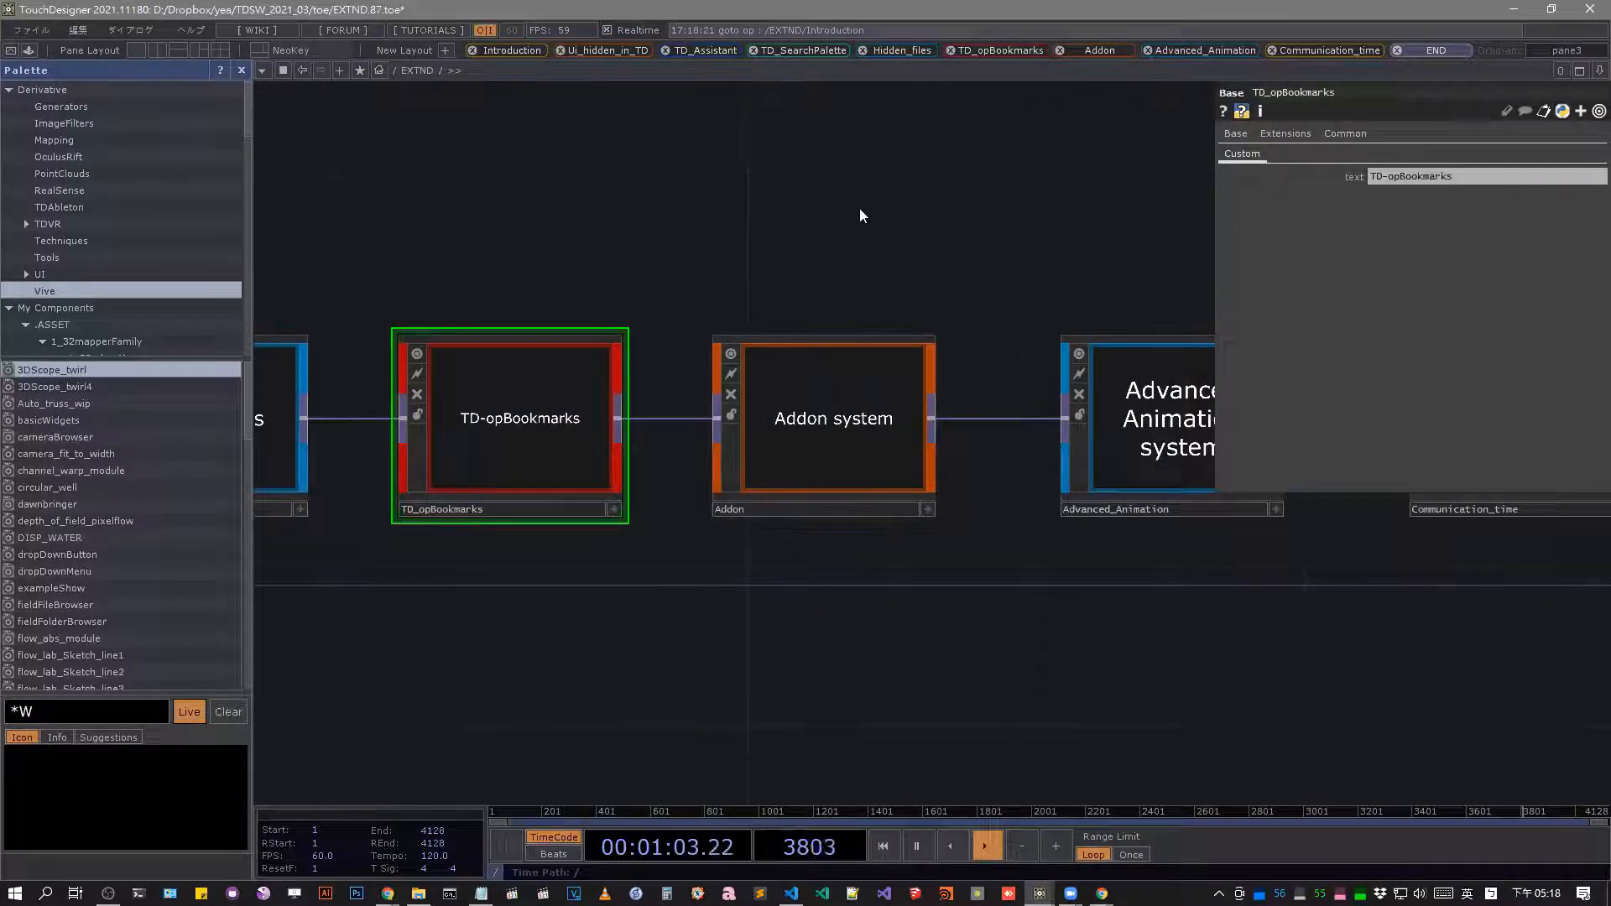
# Enter the Advanced_Animation component and select its WIP text node.
pyautogui.moveTo(1124, 389); pyautogui.dragTo(834, 446)
pyautogui.click(872, 443)
pyautogui.press('i')
pyautogui.moveTo(743, 401); pyautogui.dragTo(345, 420)
pyautogui.click(836, 483)
# Add a built-in pane bookmark for the Advanced_Animation network under its default name.
pyautogui.click(359, 70)
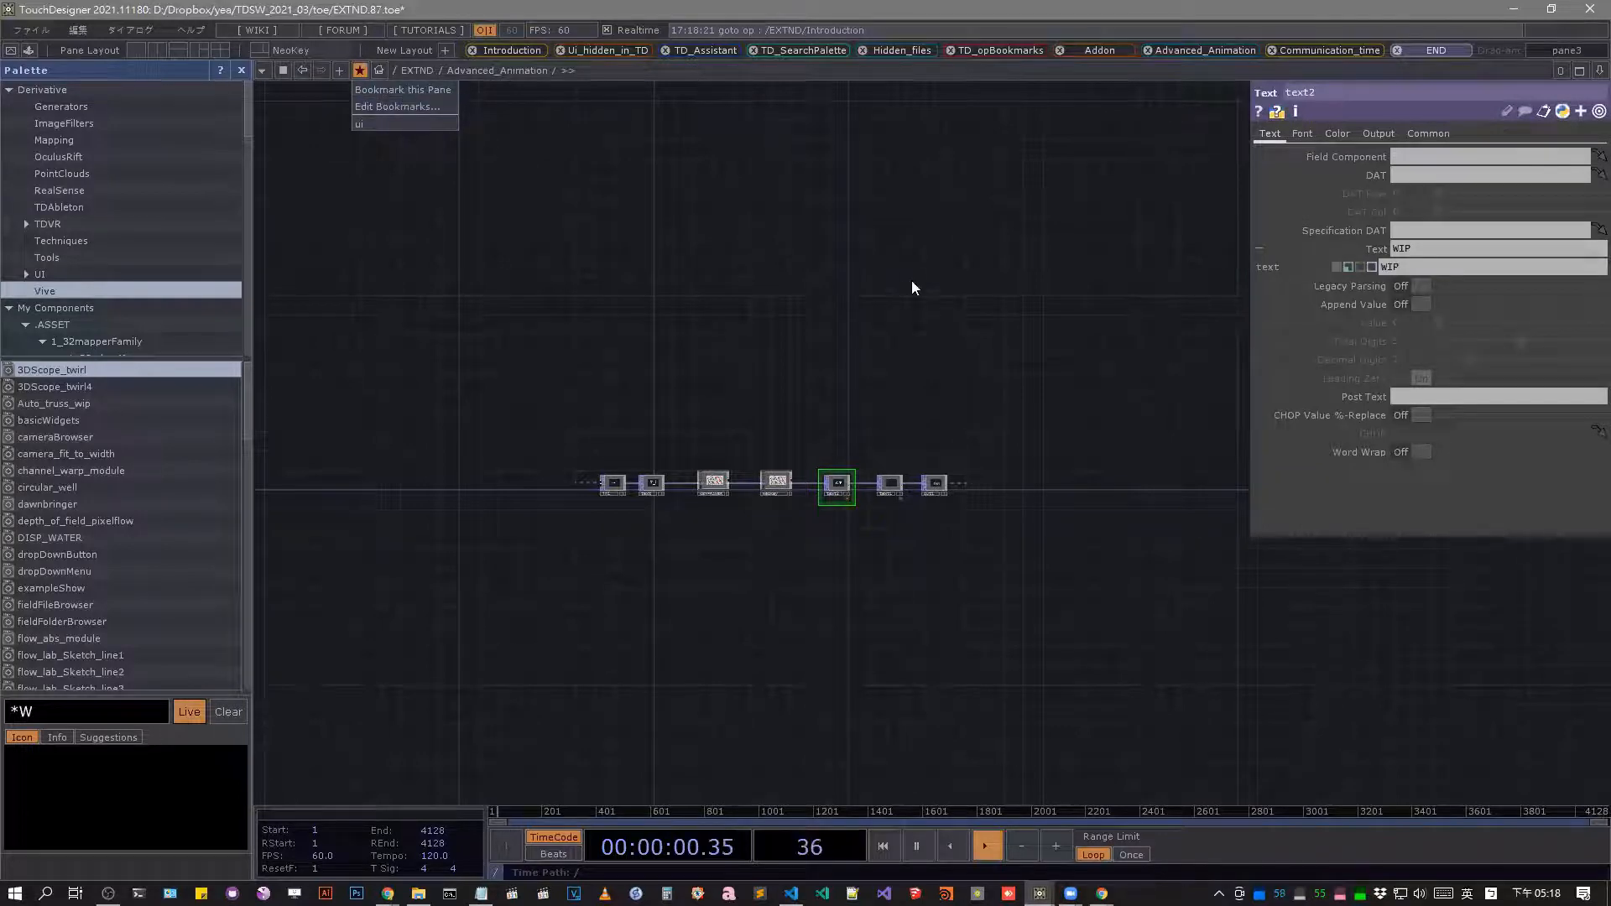
pyautogui.moveTo(911, 279); pyautogui.dragTo(917, 276)
pyautogui.click(359, 71)
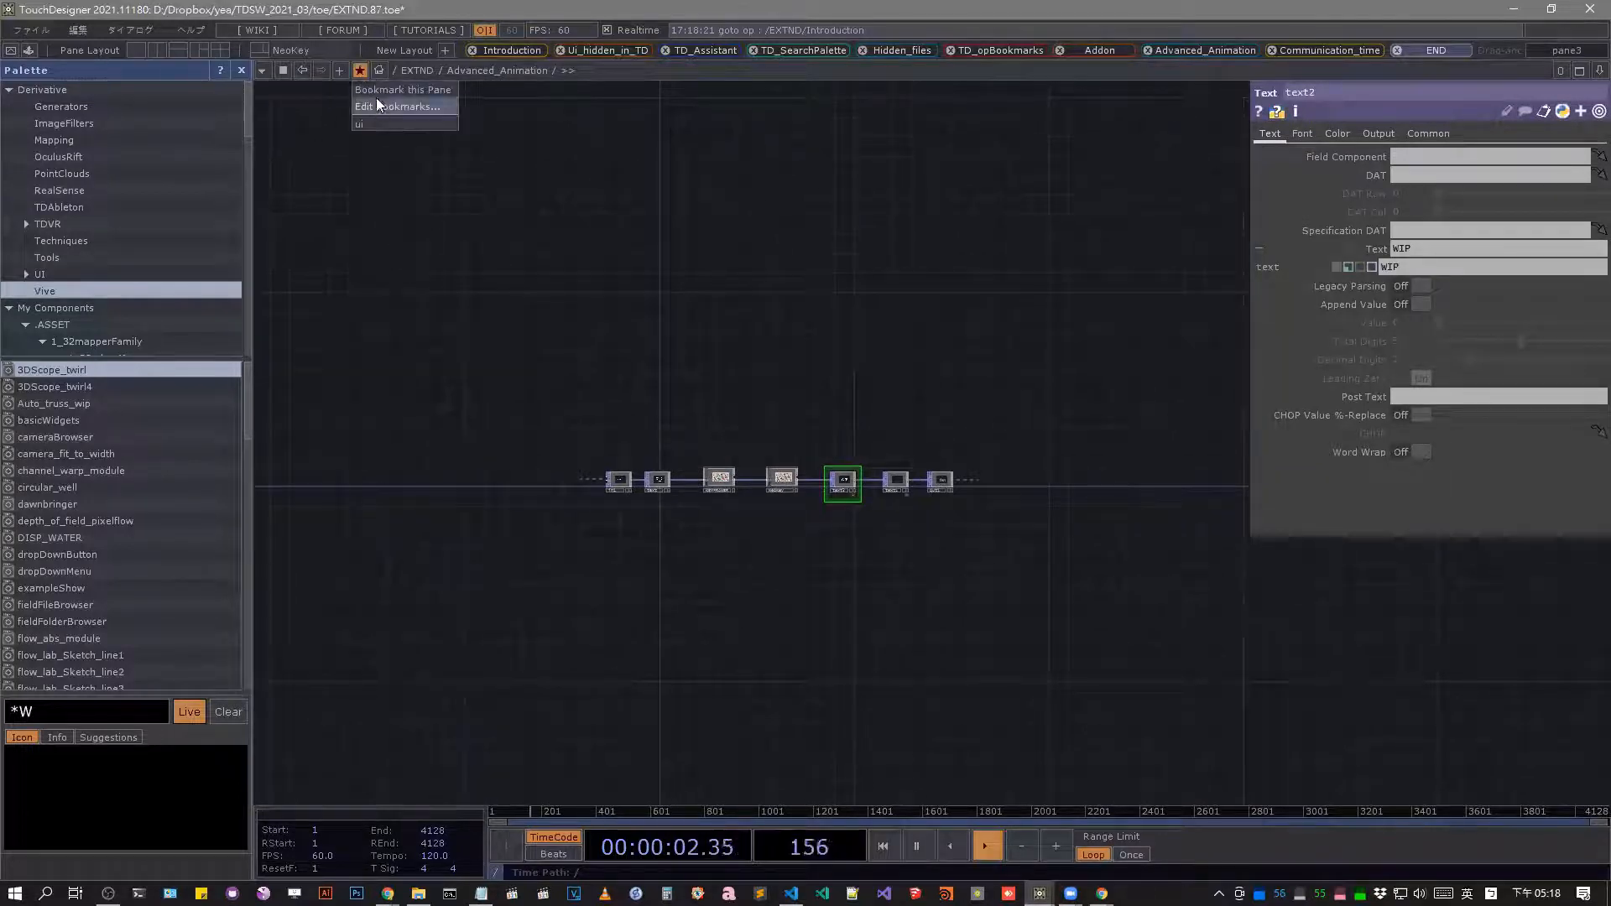
pyautogui.click(375, 92)
pyautogui.click(856, 578)
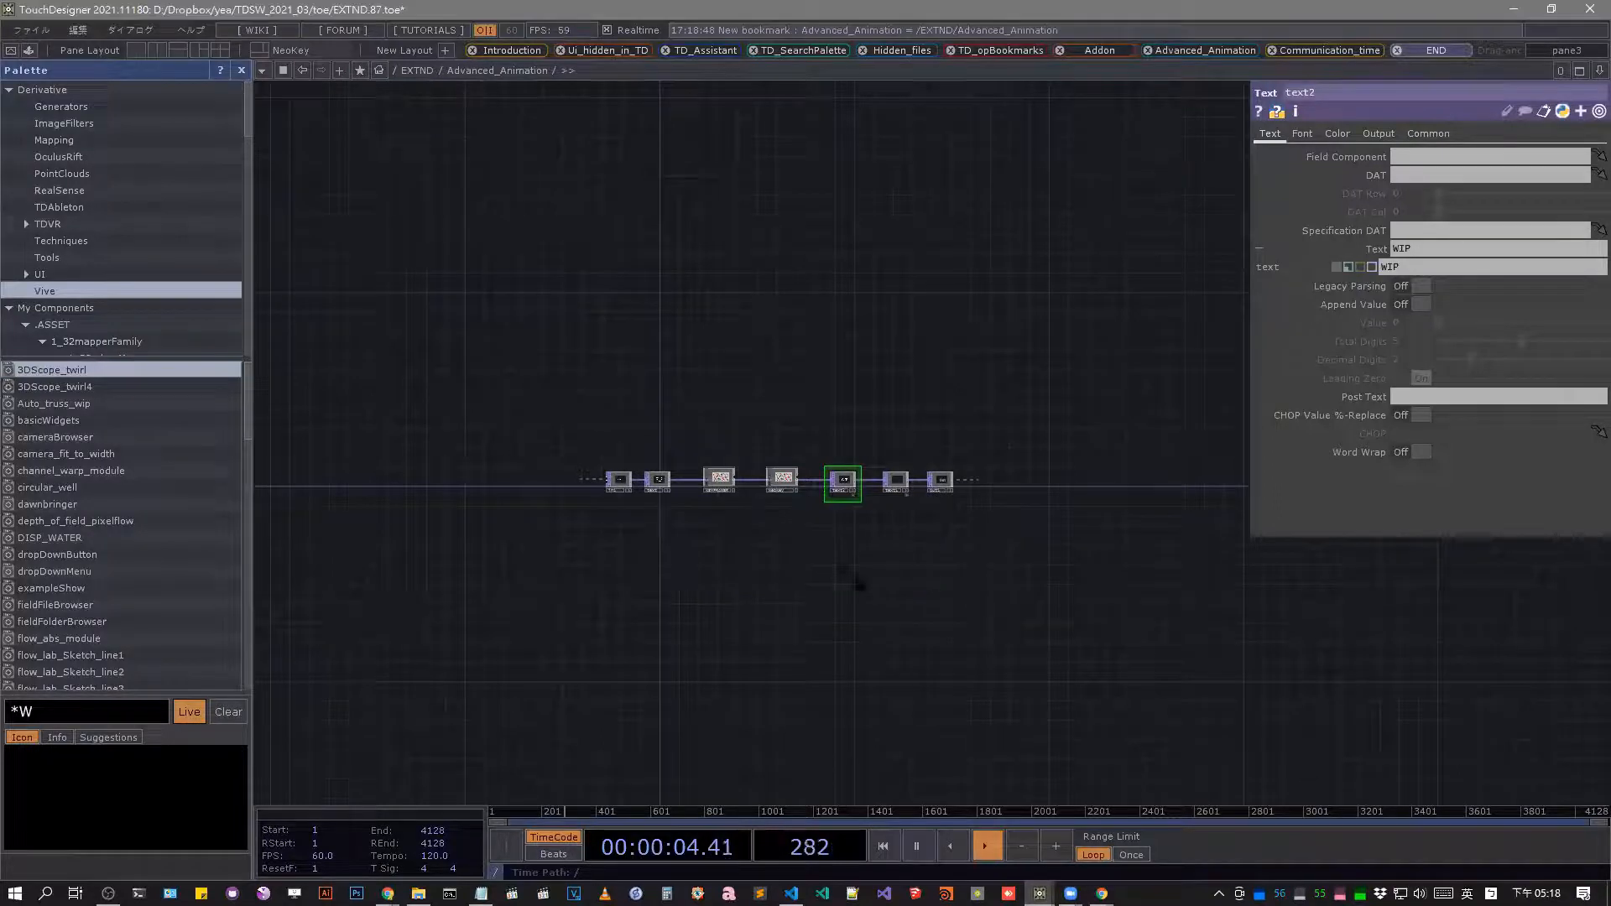
# Leave for the EXTND network and return to the inner network using the Advanced_Animation bookmark.
pyautogui.scroll(-4, 874, 324)
pyautogui.moveTo(472, 618); pyautogui.dragTo(1084, 486)
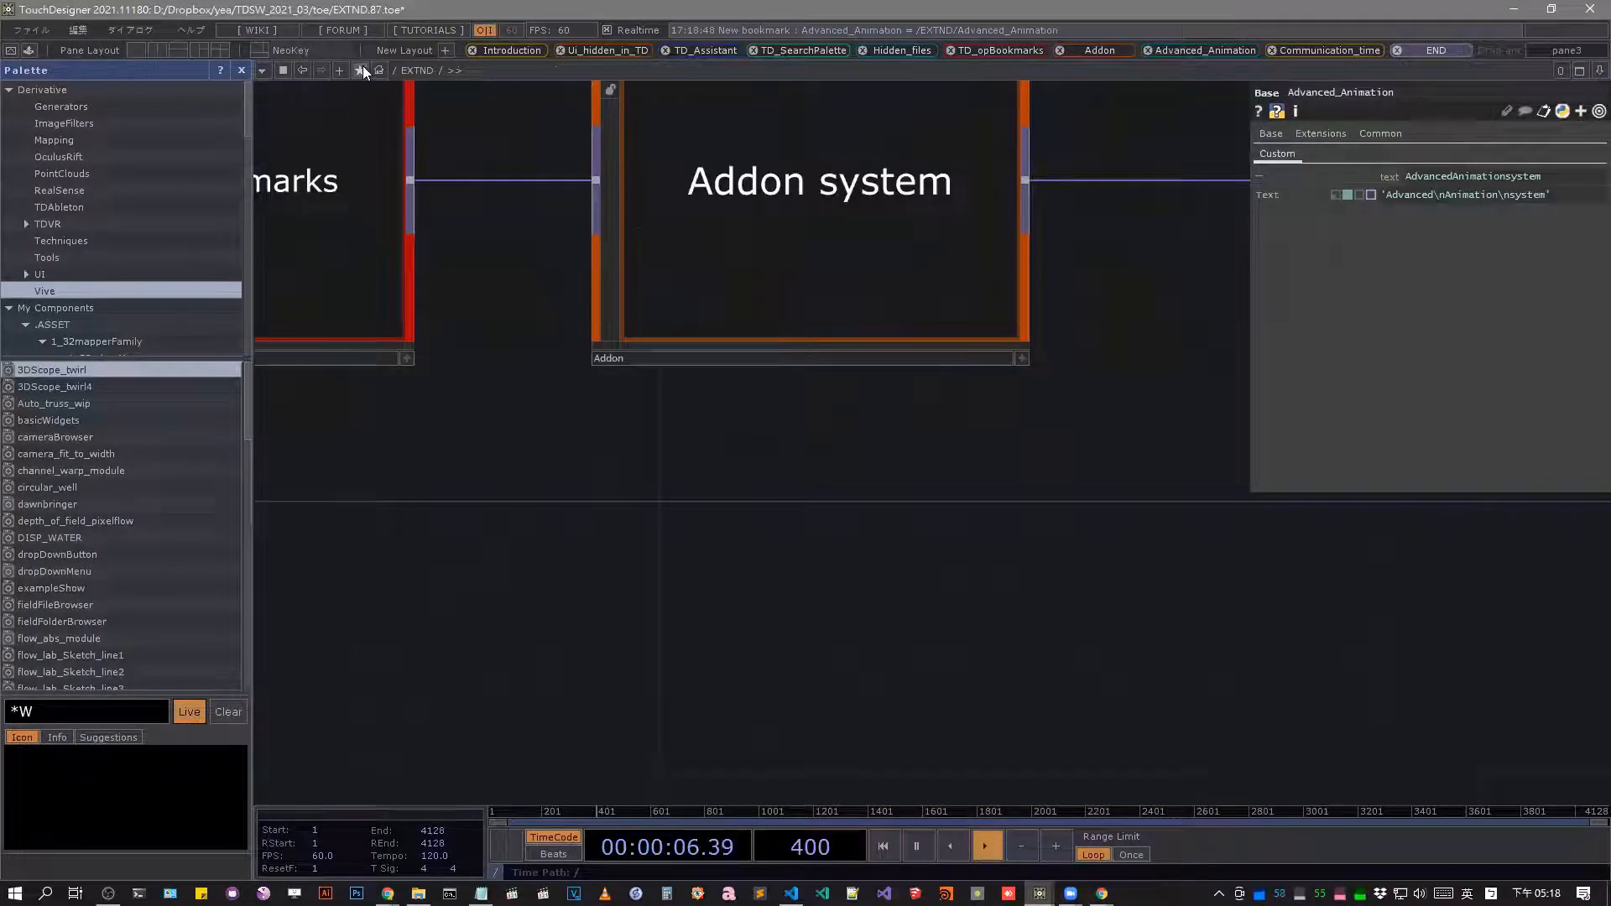
pyautogui.click(360, 70)
pyautogui.click(400, 143)
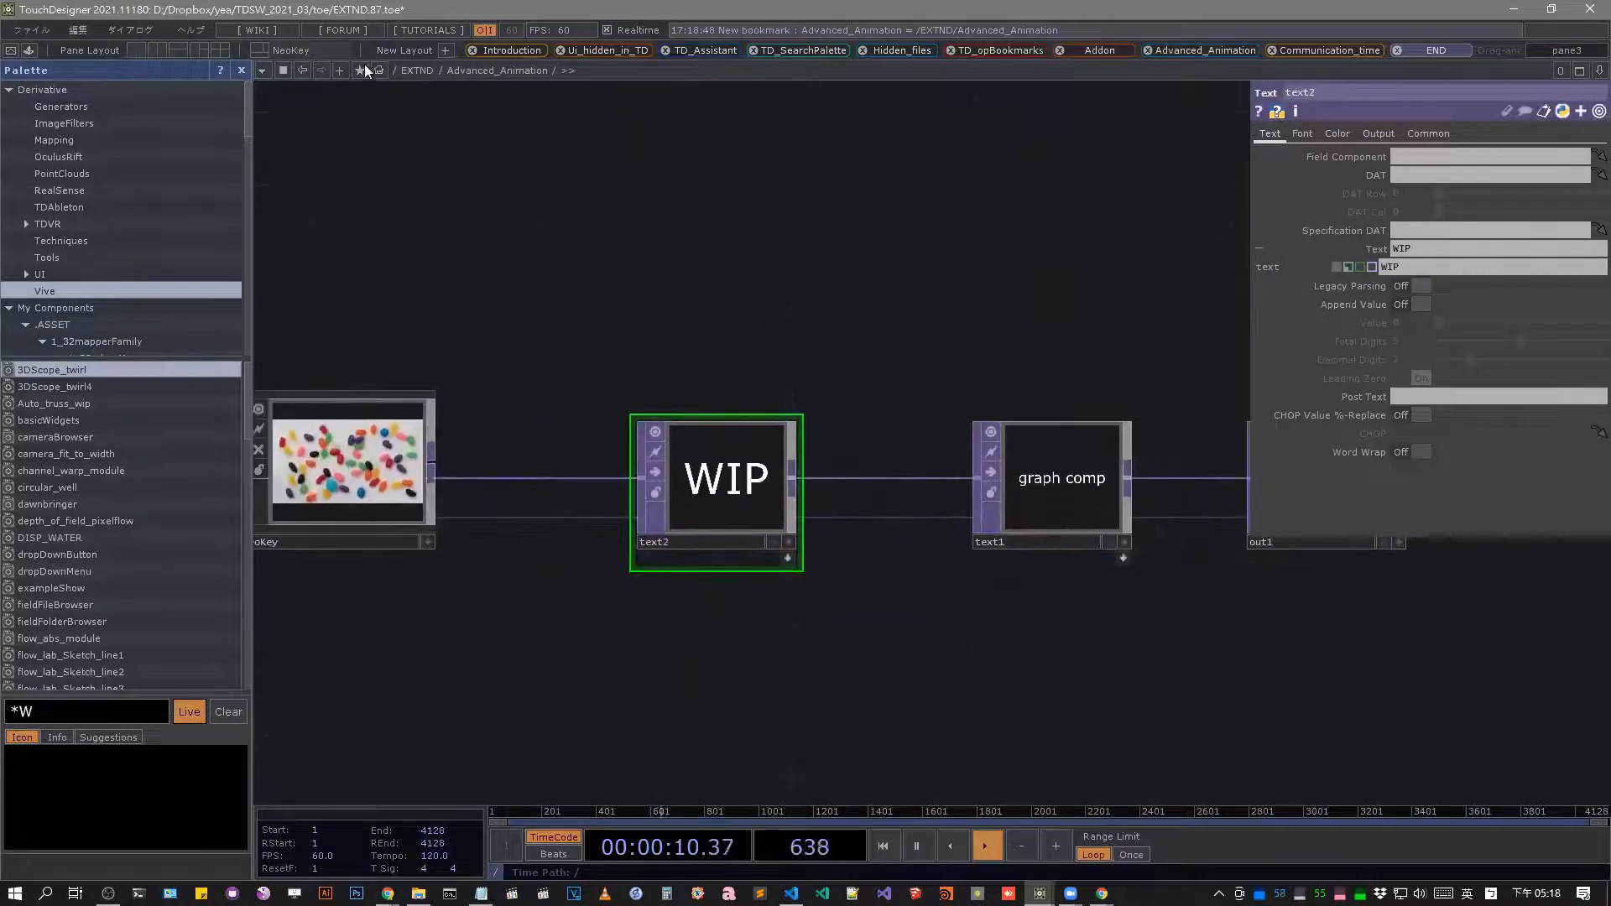
# Add a second built-in pane bookmark for the Advanced_Animation network, keeping its default name.
pyautogui.click(362, 69)
pyautogui.click(405, 91)
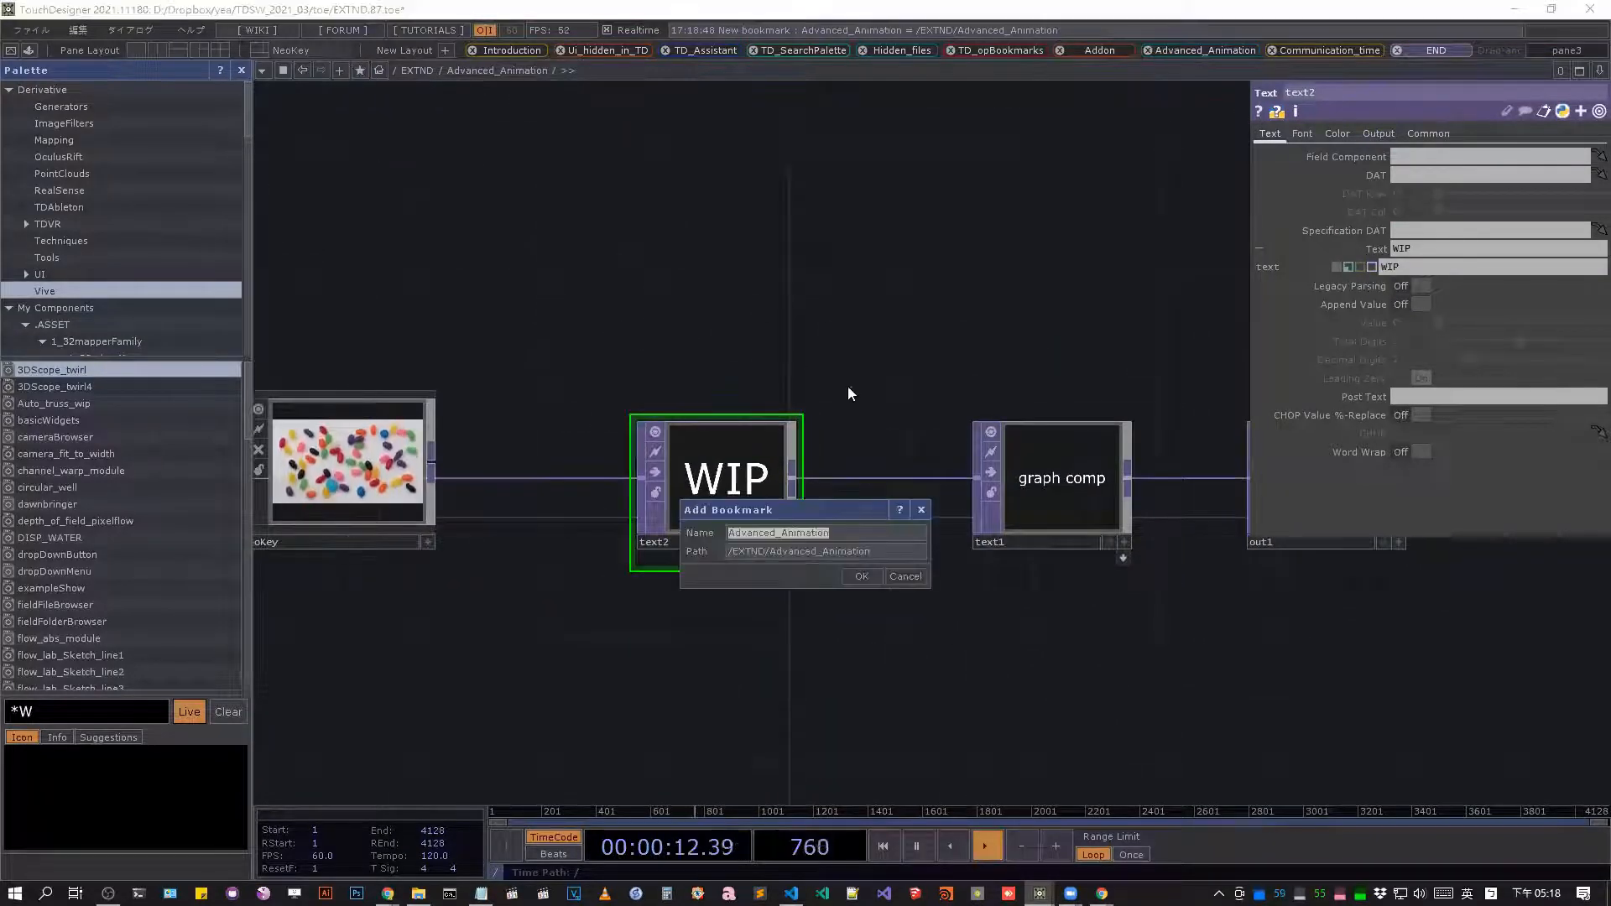
pyautogui.click(855, 576)
# Go up to the EXTND network and jump back into Advanced_Animation with the newly added pane bookmark.
pyautogui.scroll(-5, 789, 310)
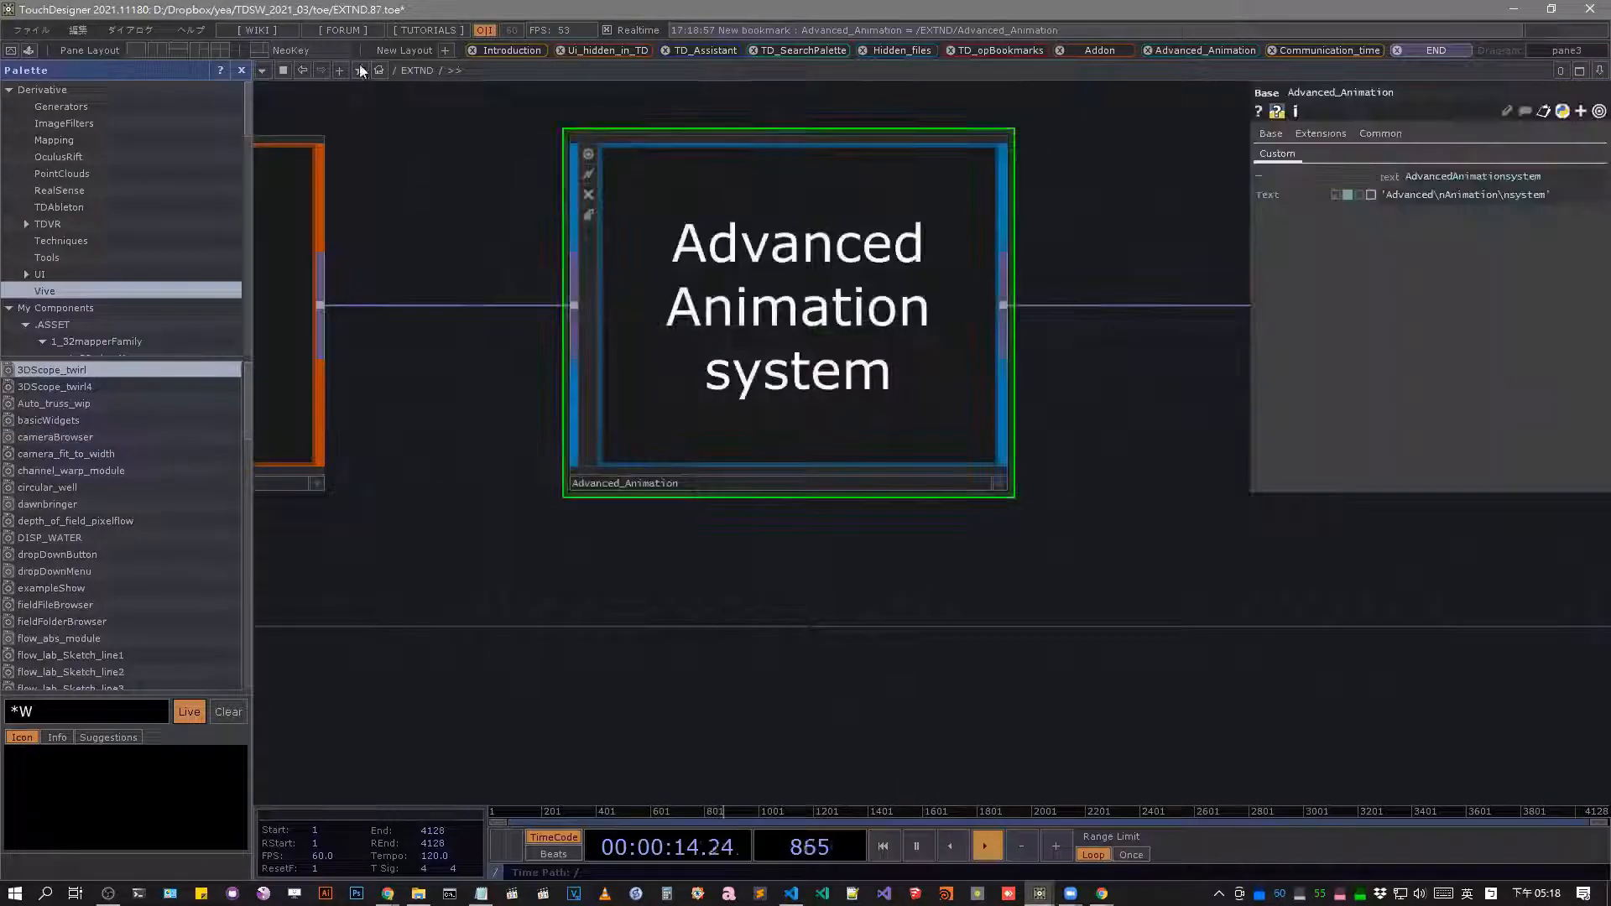
pyautogui.click(360, 69)
pyautogui.click(409, 158)
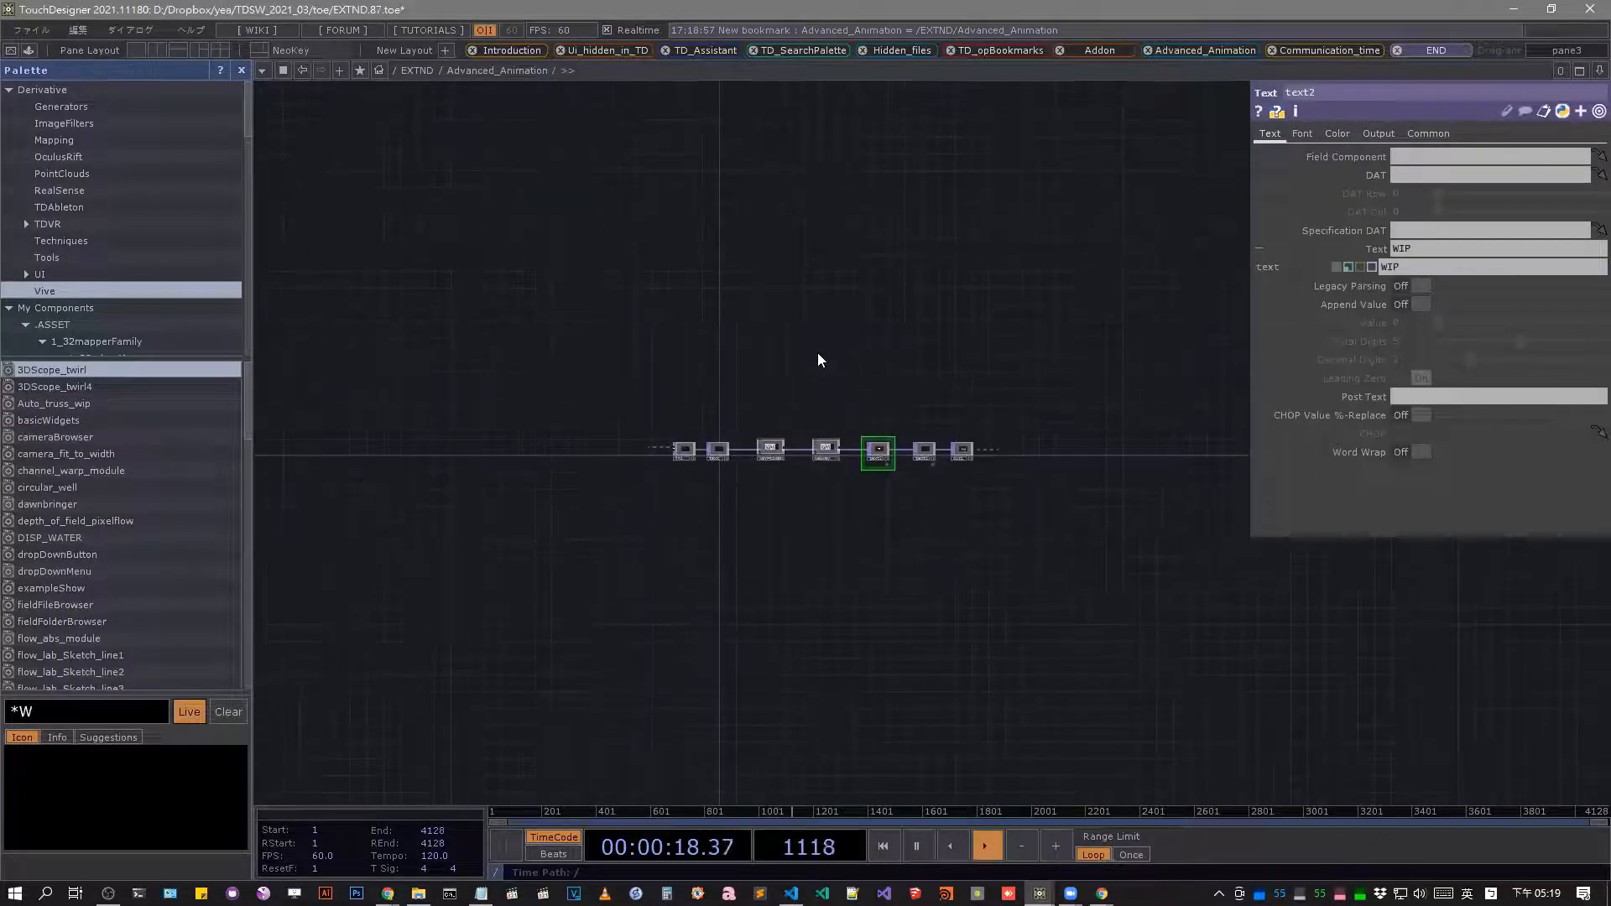
# Return to the EXTND network and jump to Ui_hidden_in_TD, TD_Assistant and TD_SearchPalette with their operator bookmarks.
pyautogui.scroll(-3, 793, 359)
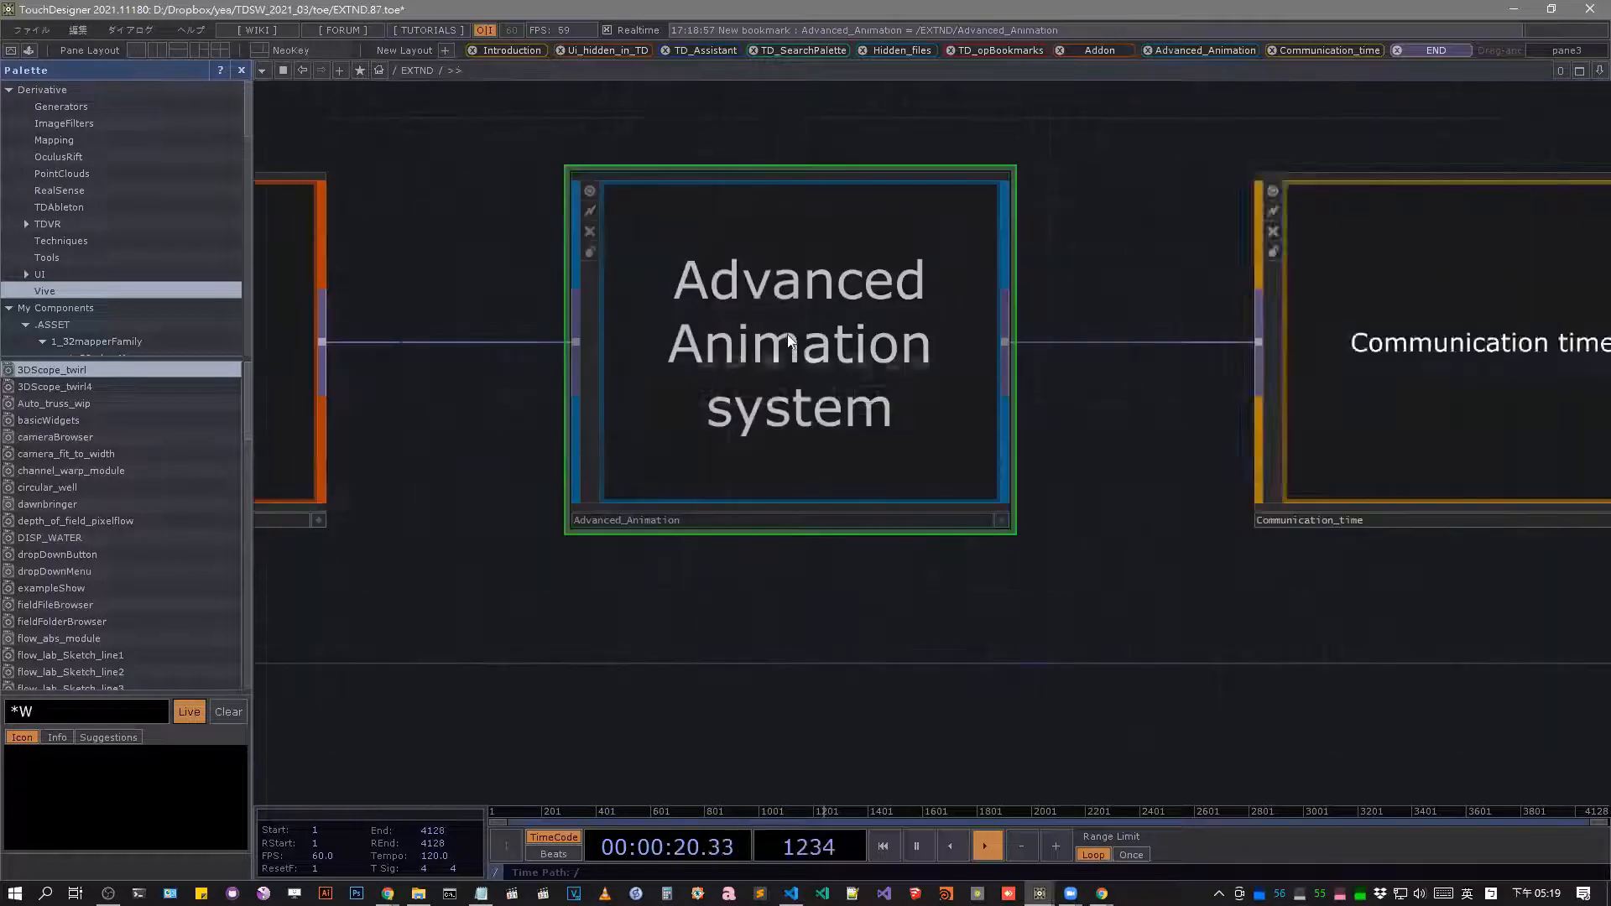
pyautogui.scroll(-7, 675, 319)
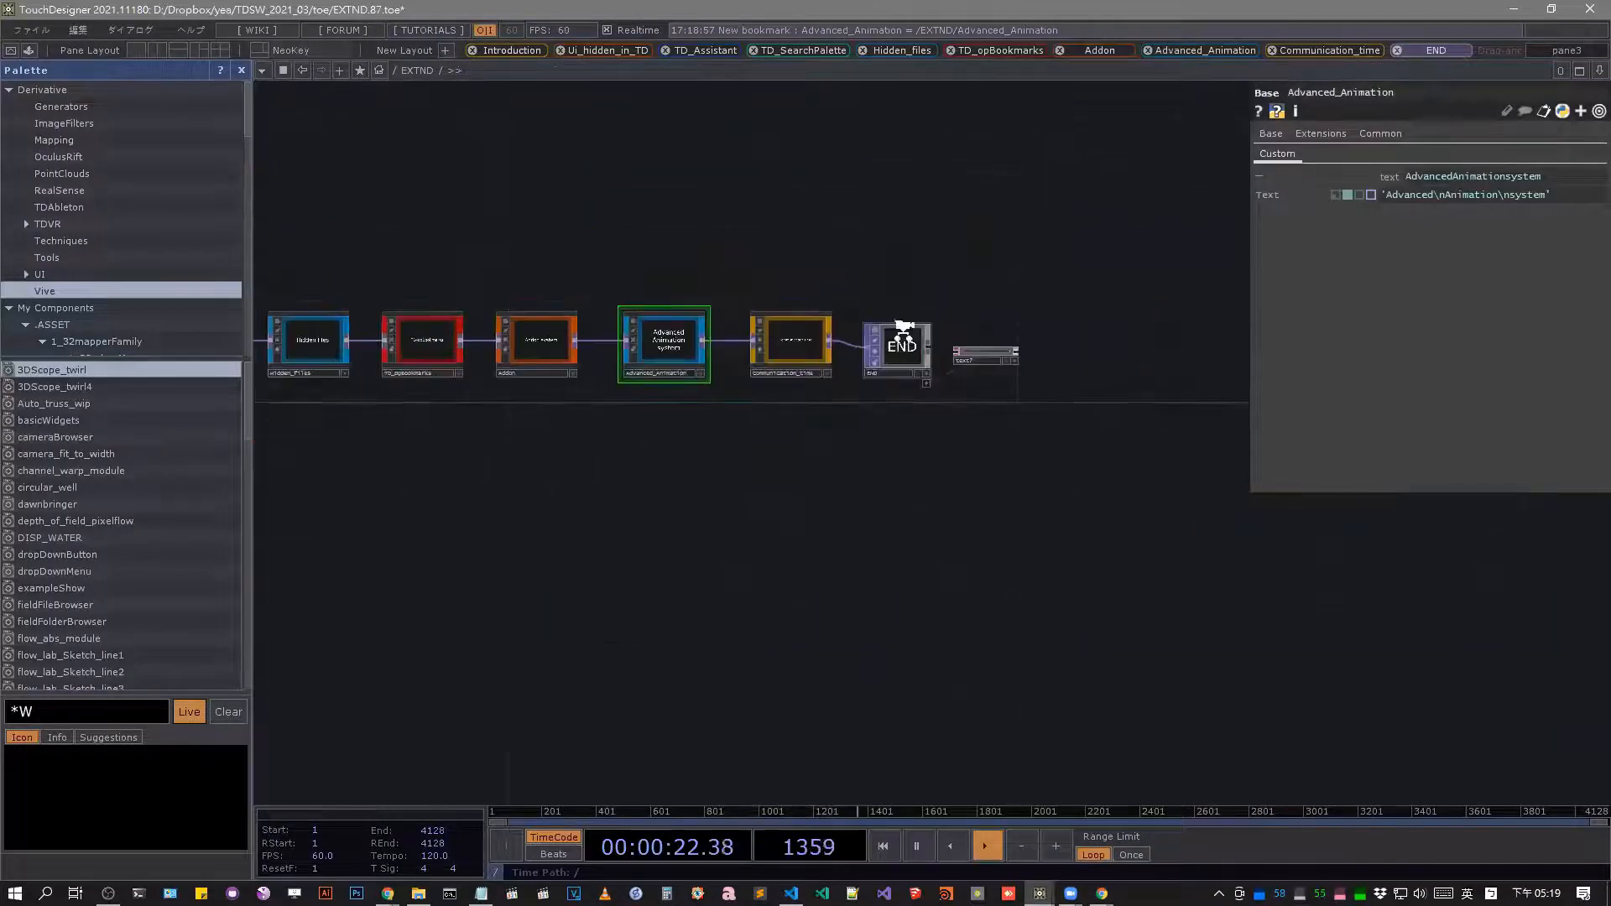
pyautogui.scroll(7, 903, 331)
pyautogui.moveTo(504, 178); pyautogui.dragTo(797, 220)
pyautogui.click(620, 48)
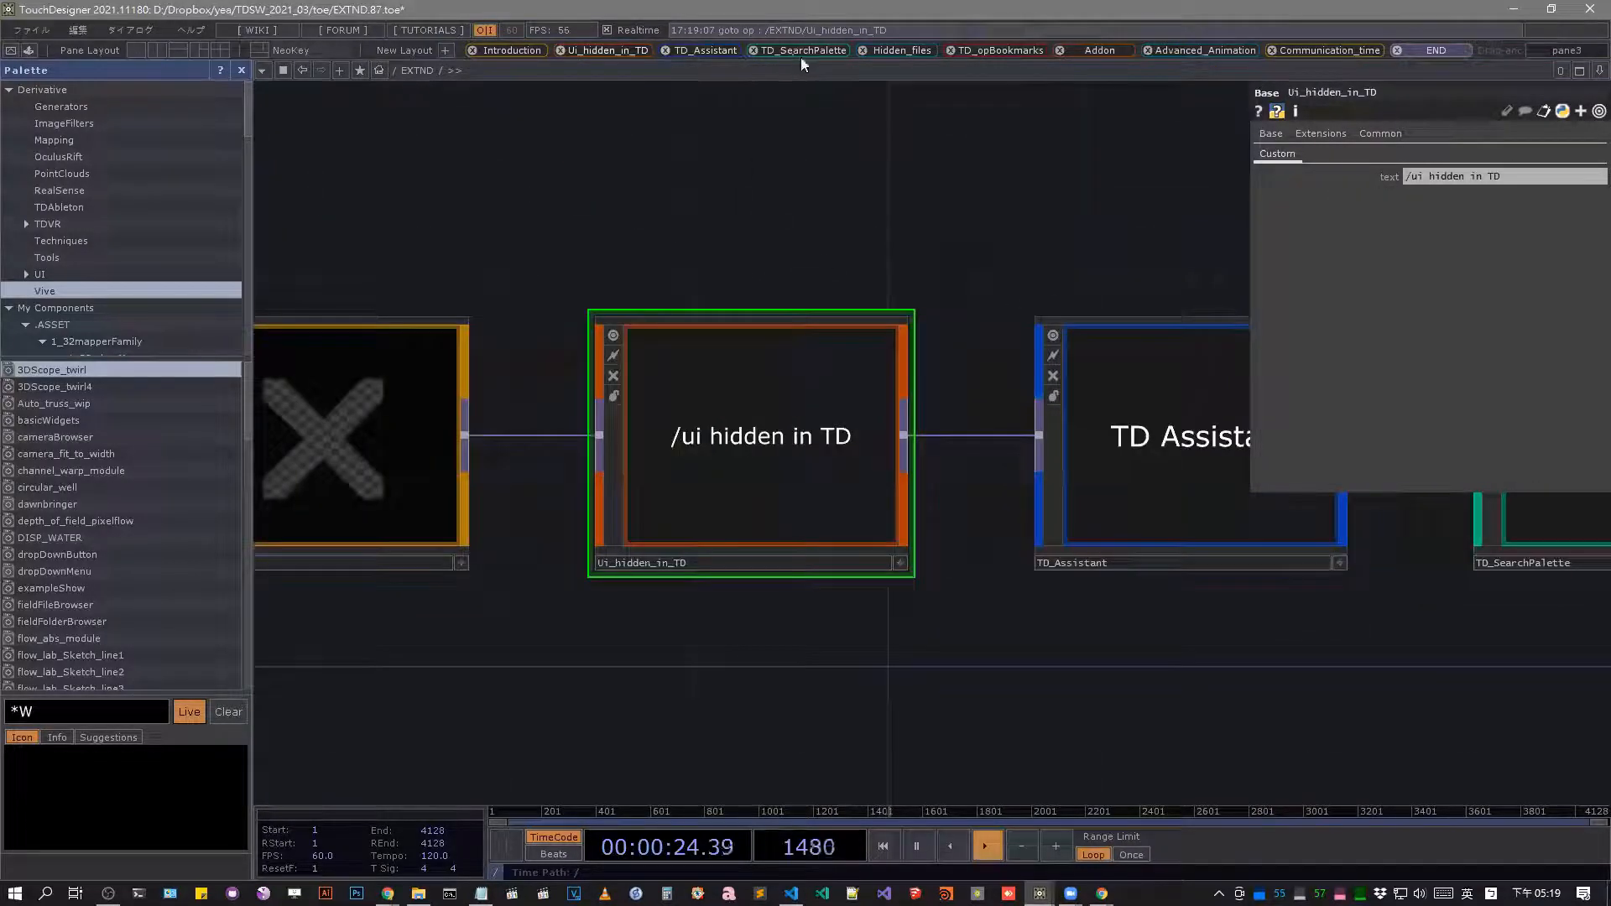
pyautogui.click(706, 50)
pyautogui.click(802, 50)
# Delete the operator bookmark for TD_opBookmarks and enter the TD_opBookmarks component in the EXTND network.
pyautogui.click(951, 50)
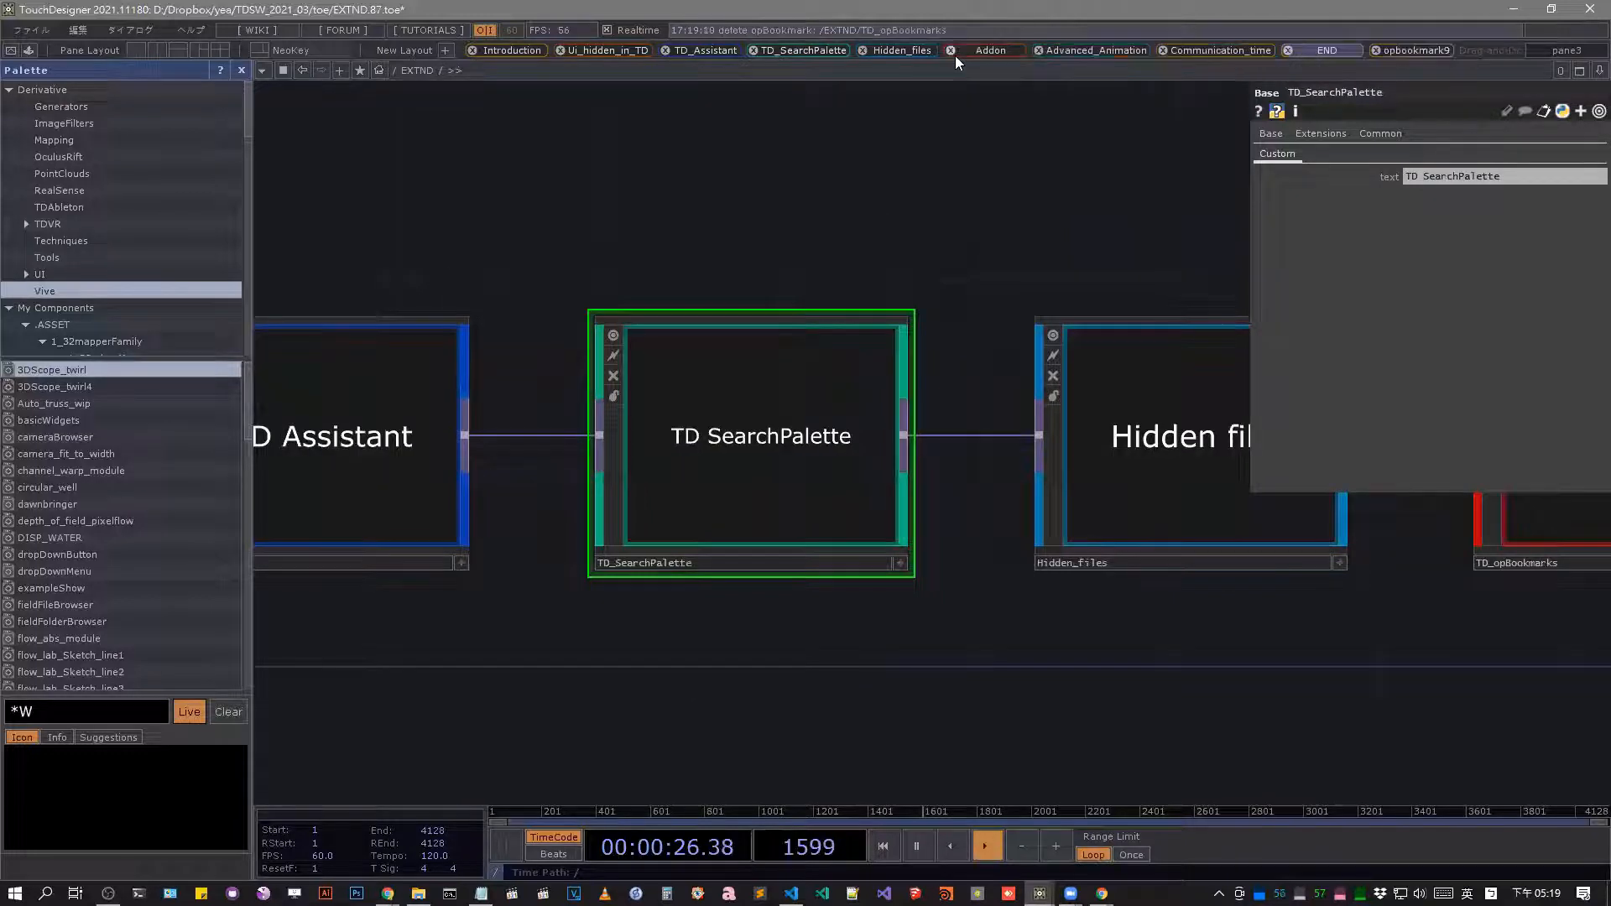
pyautogui.scroll(-7, 861, 208)
pyautogui.moveTo(1011, 263); pyautogui.dragTo(848, 349)
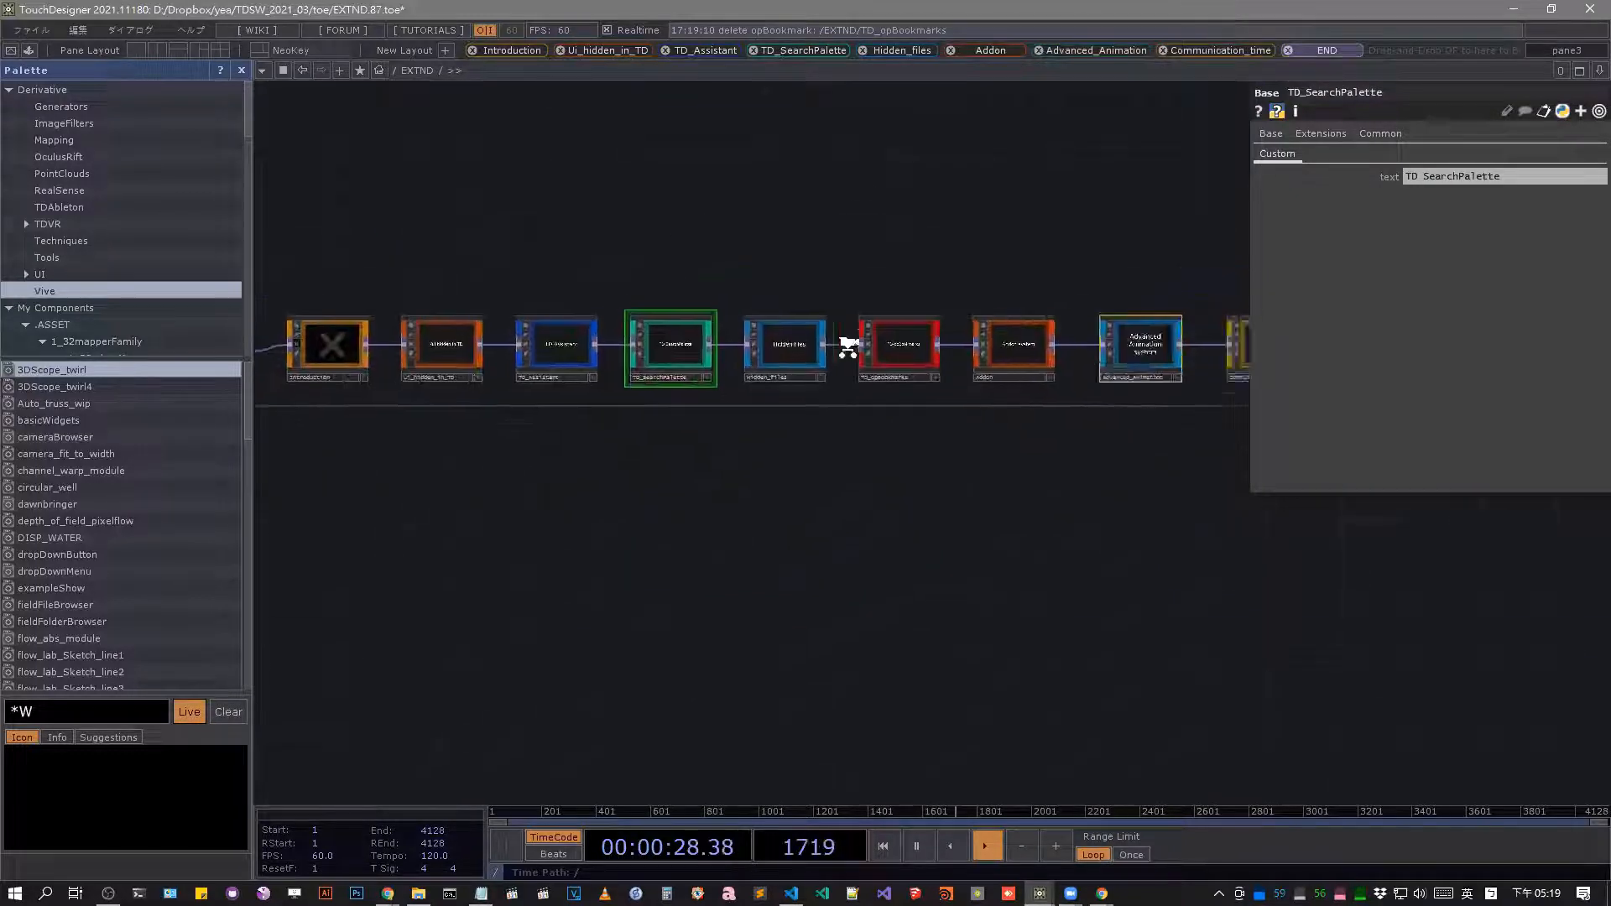
pyautogui.scroll(6, 850, 350)
pyautogui.moveTo(1025, 464); pyautogui.dragTo(760, 509)
pyautogui.click(702, 416)
pyautogui.press('i')
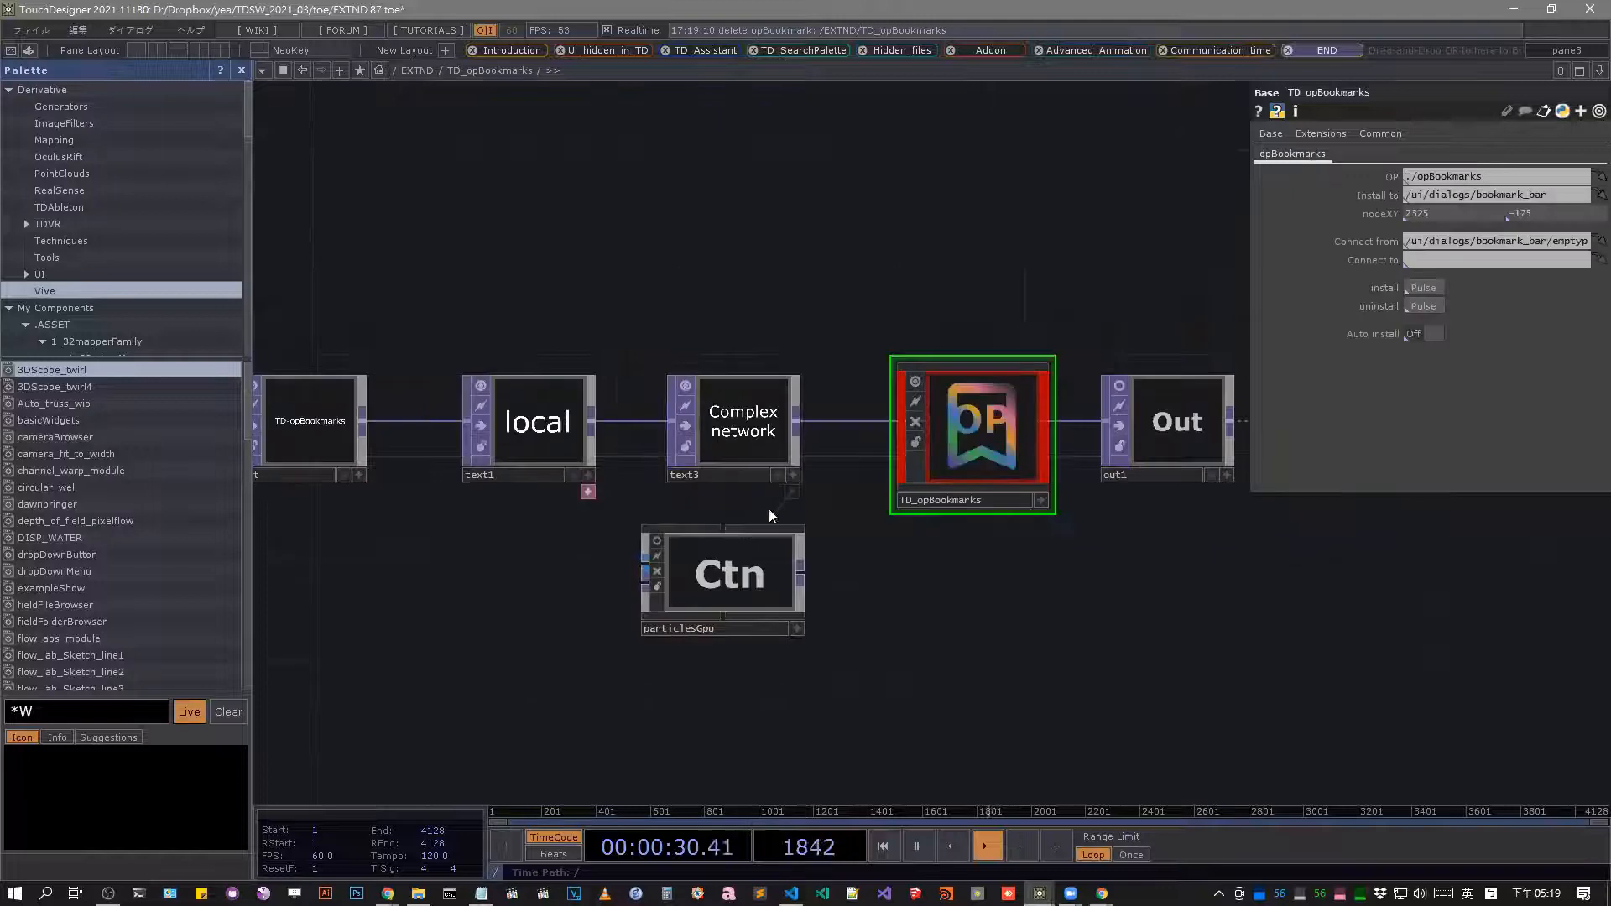
# Enter the particlesGpu component below the Complex network node.
pyautogui.moveTo(876, 590); pyautogui.dragTo(1037, 530)
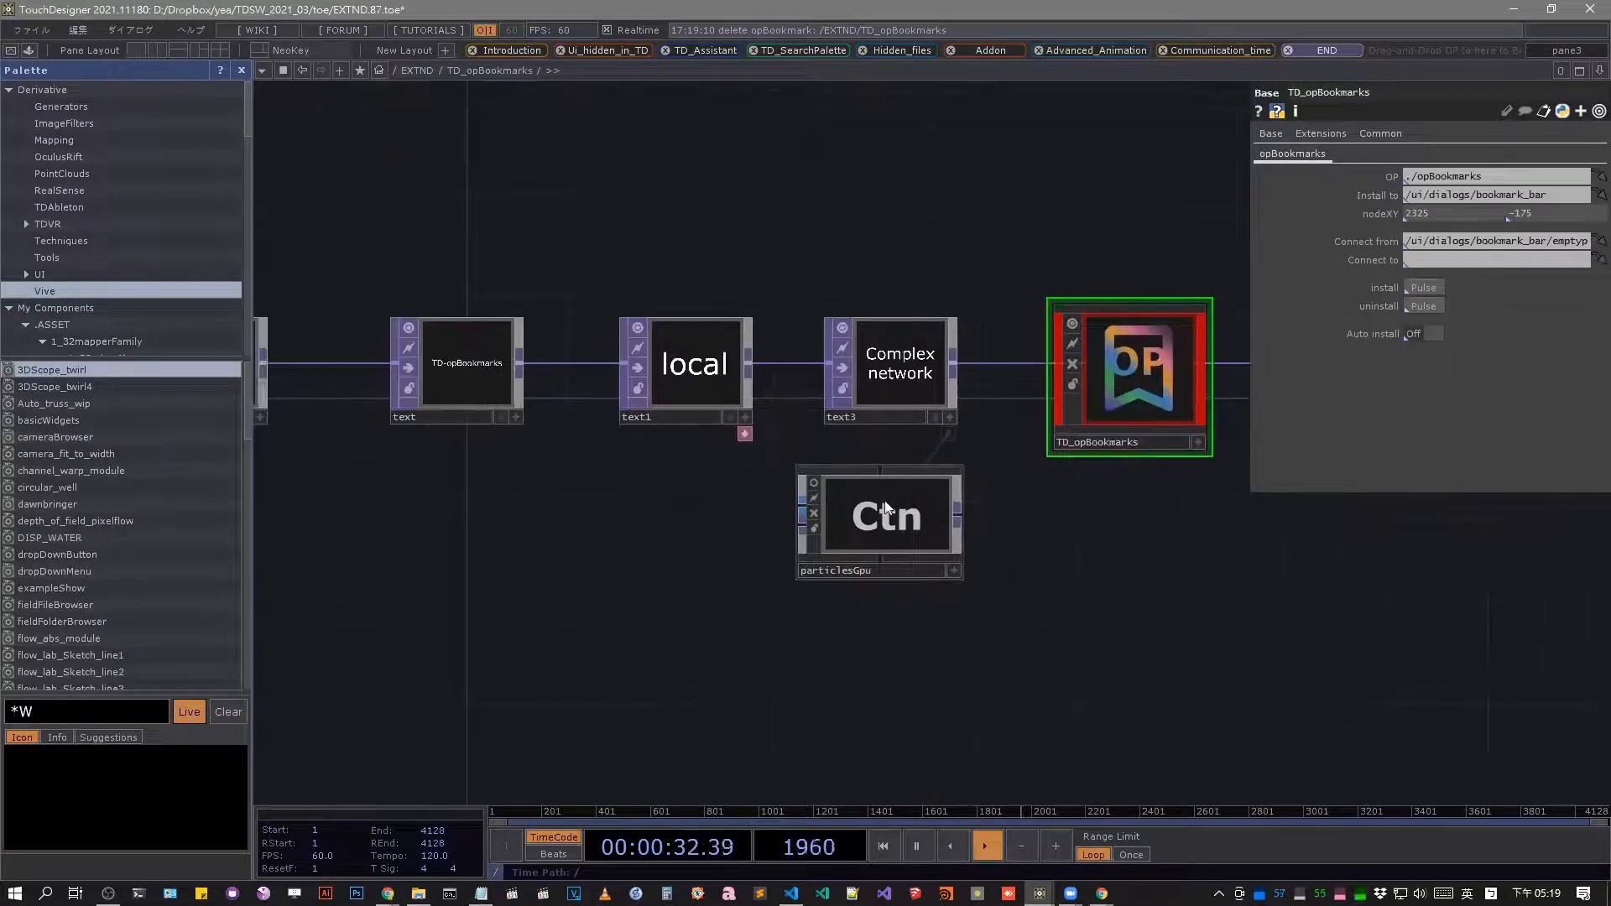
pyautogui.click(882, 506)
pyautogui.press('i')
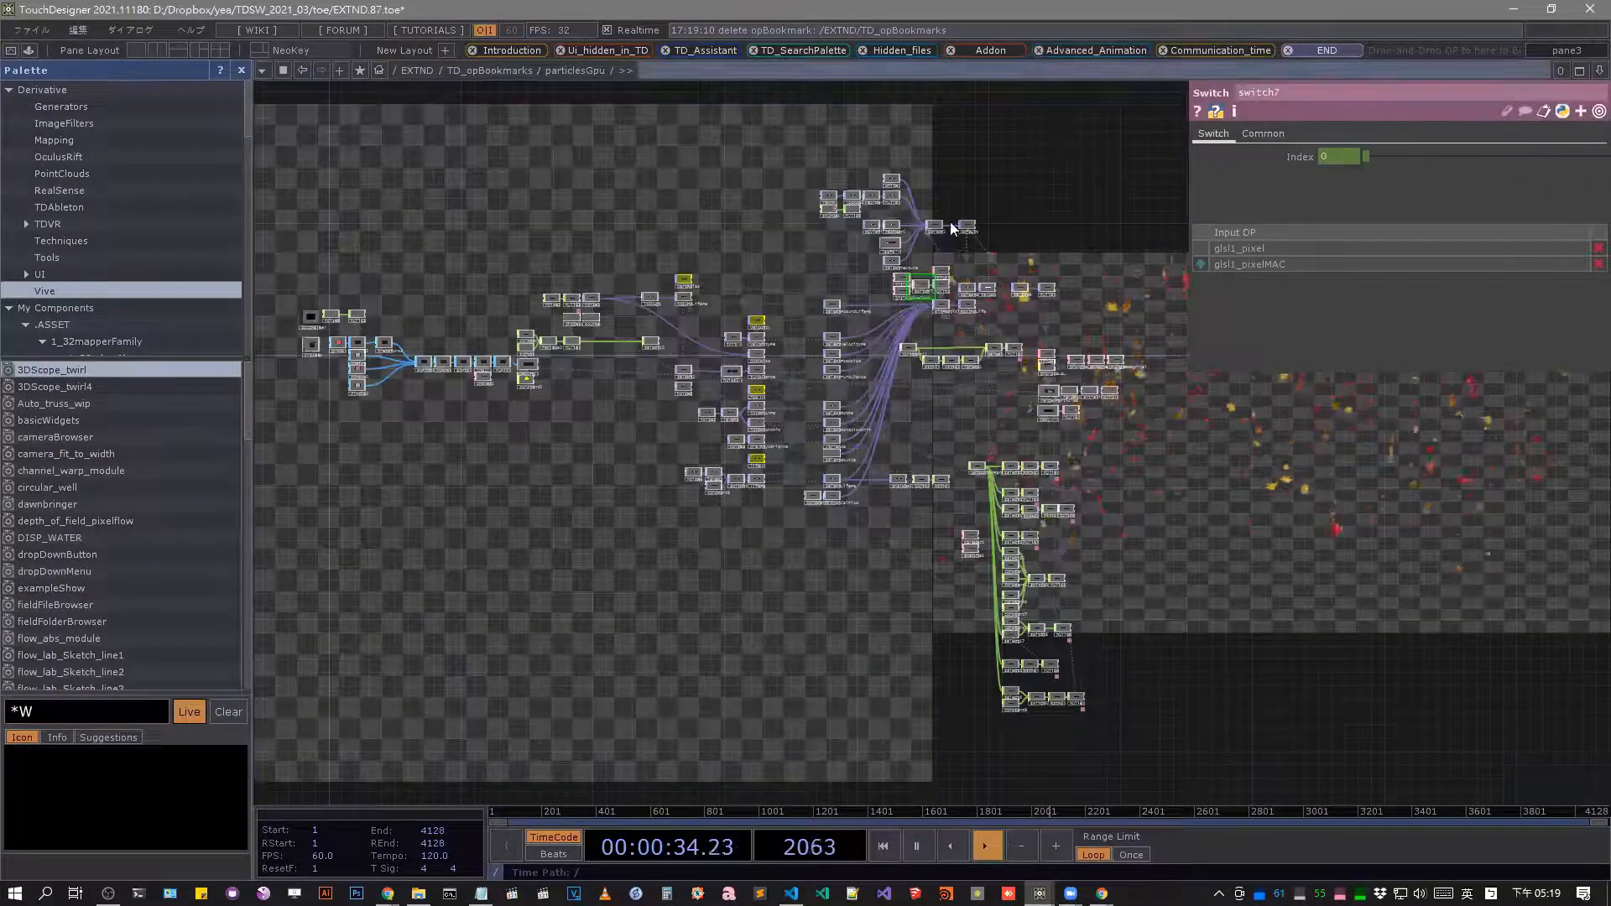
pyautogui.moveTo(952, 287); pyautogui.dragTo(890, 480, button='middle')
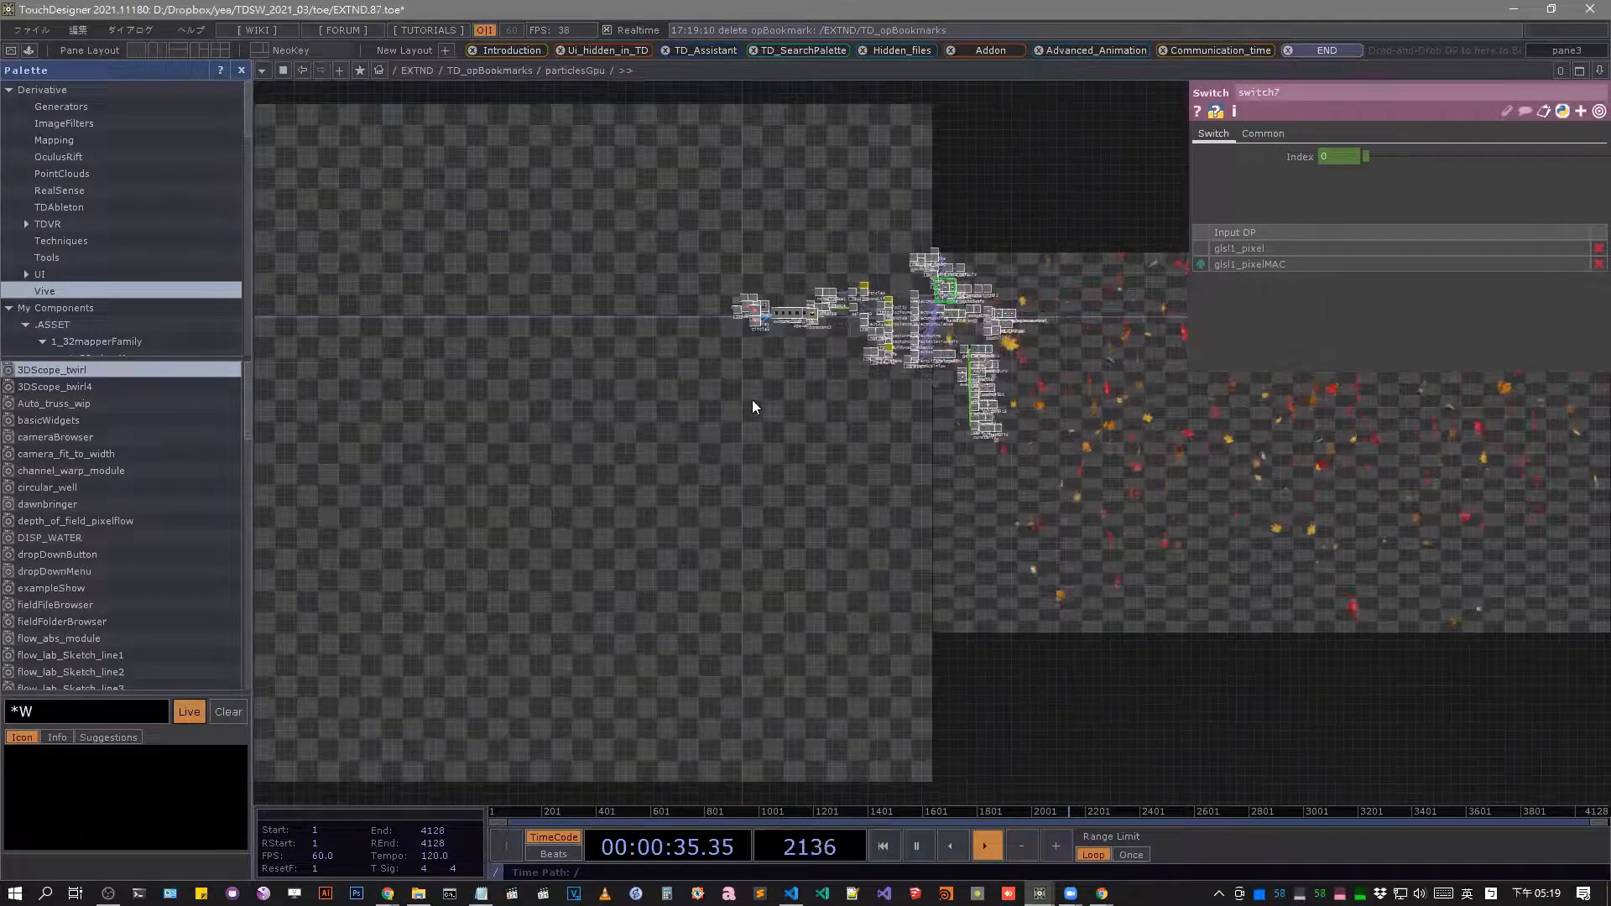
pyautogui.press('u')
pyautogui.press('i')
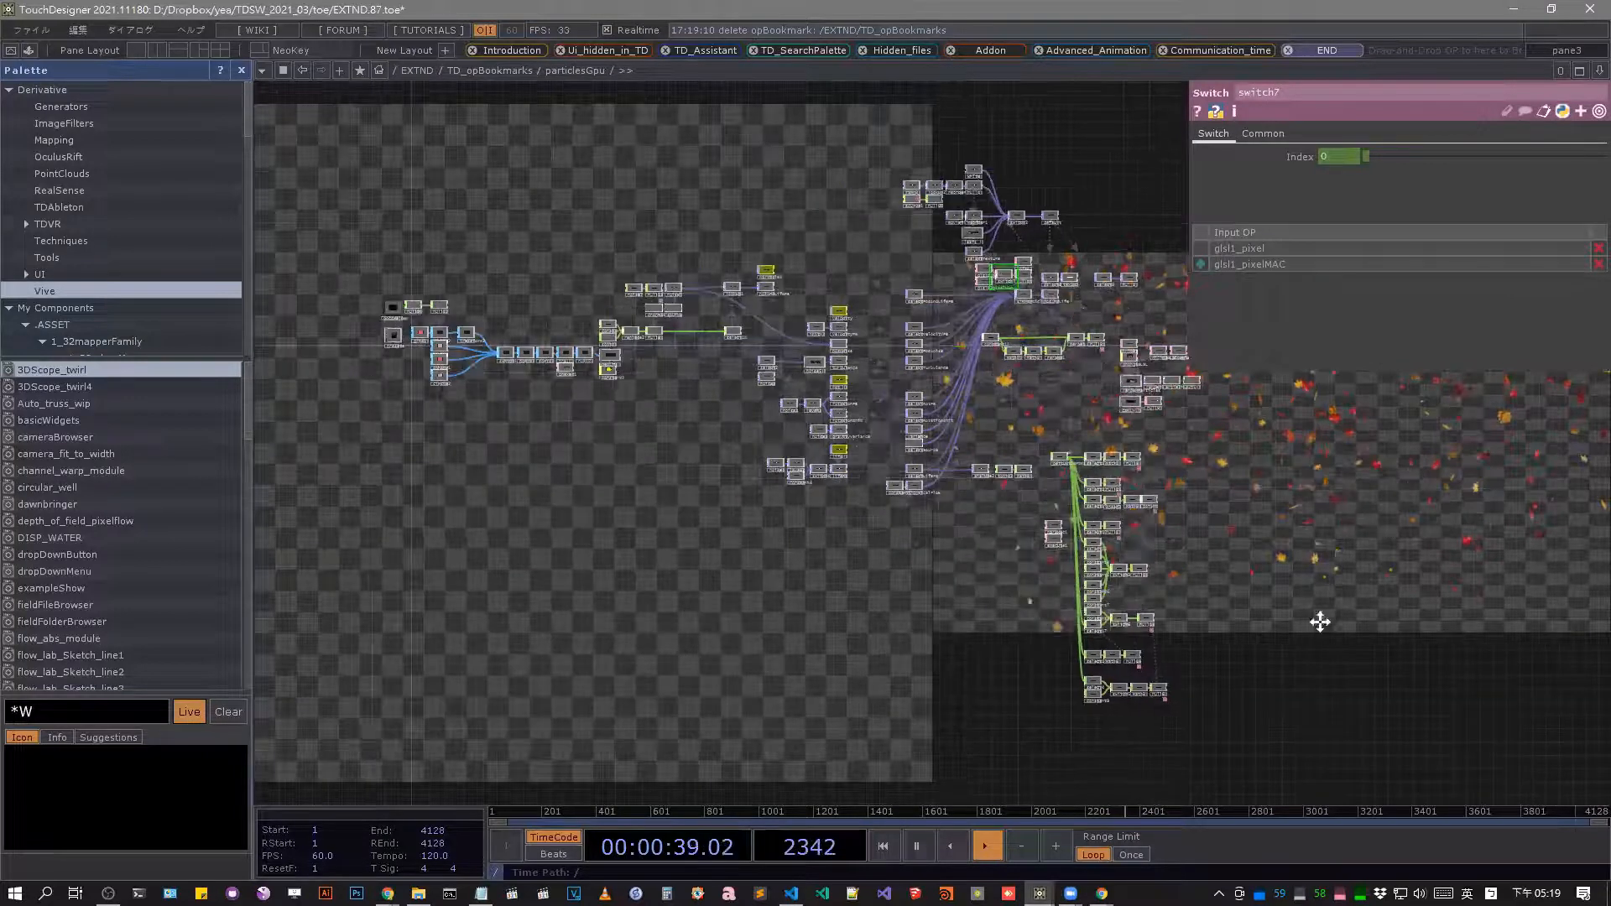
# Examine the node groups of the particlesGpu network and inspect the replace2 node.
pyautogui.scroll(5, 809, 215)
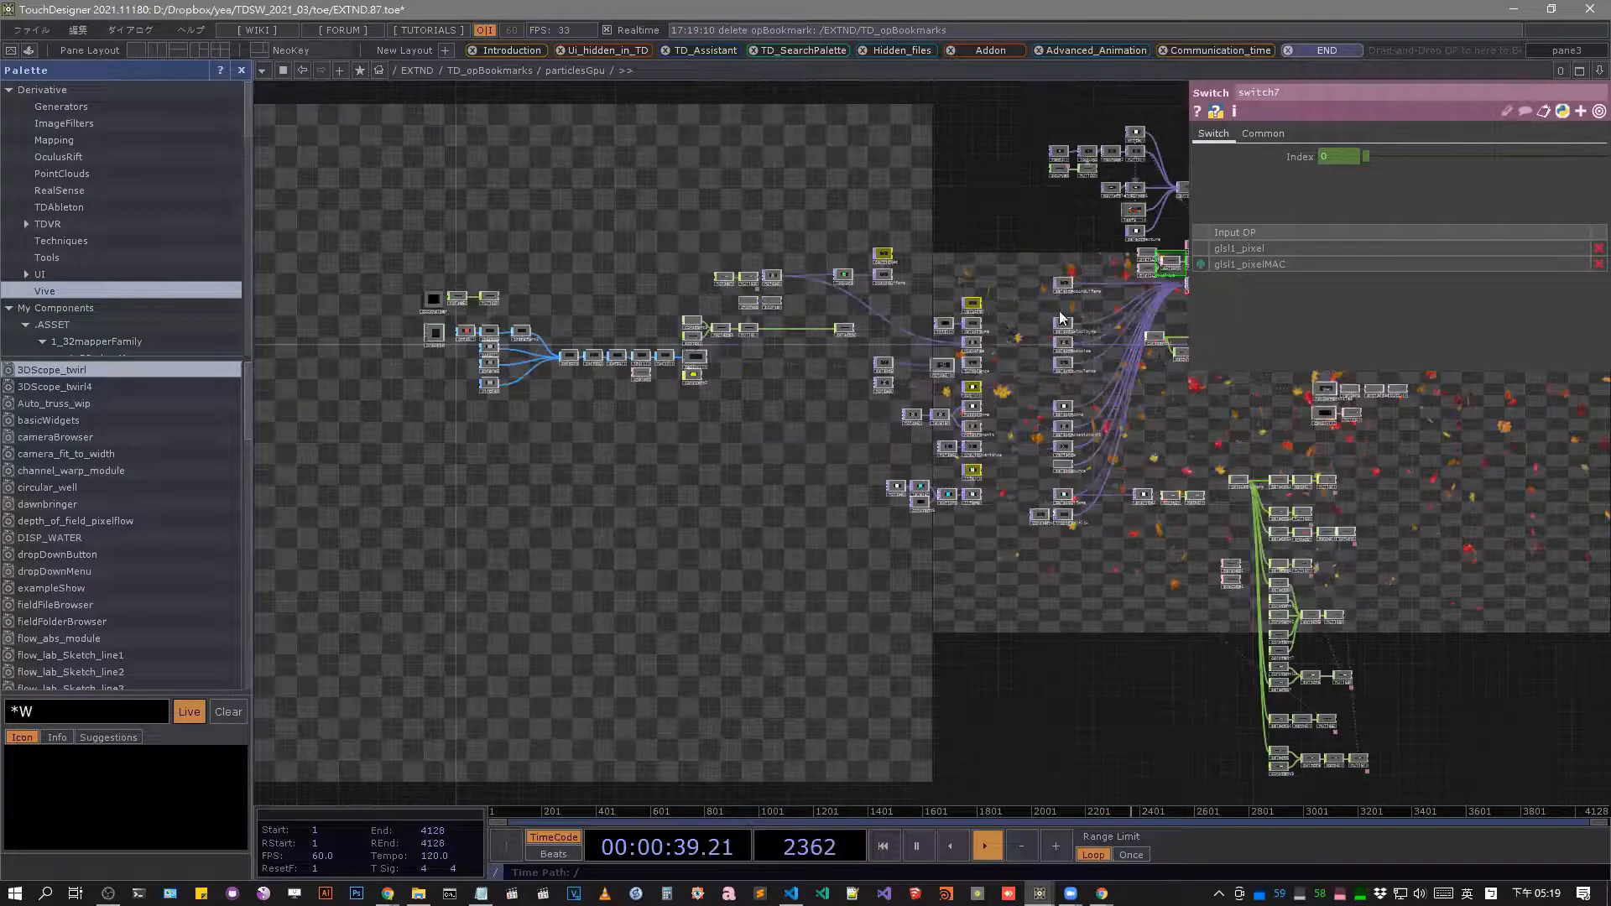
pyautogui.scroll(3, 802, 347)
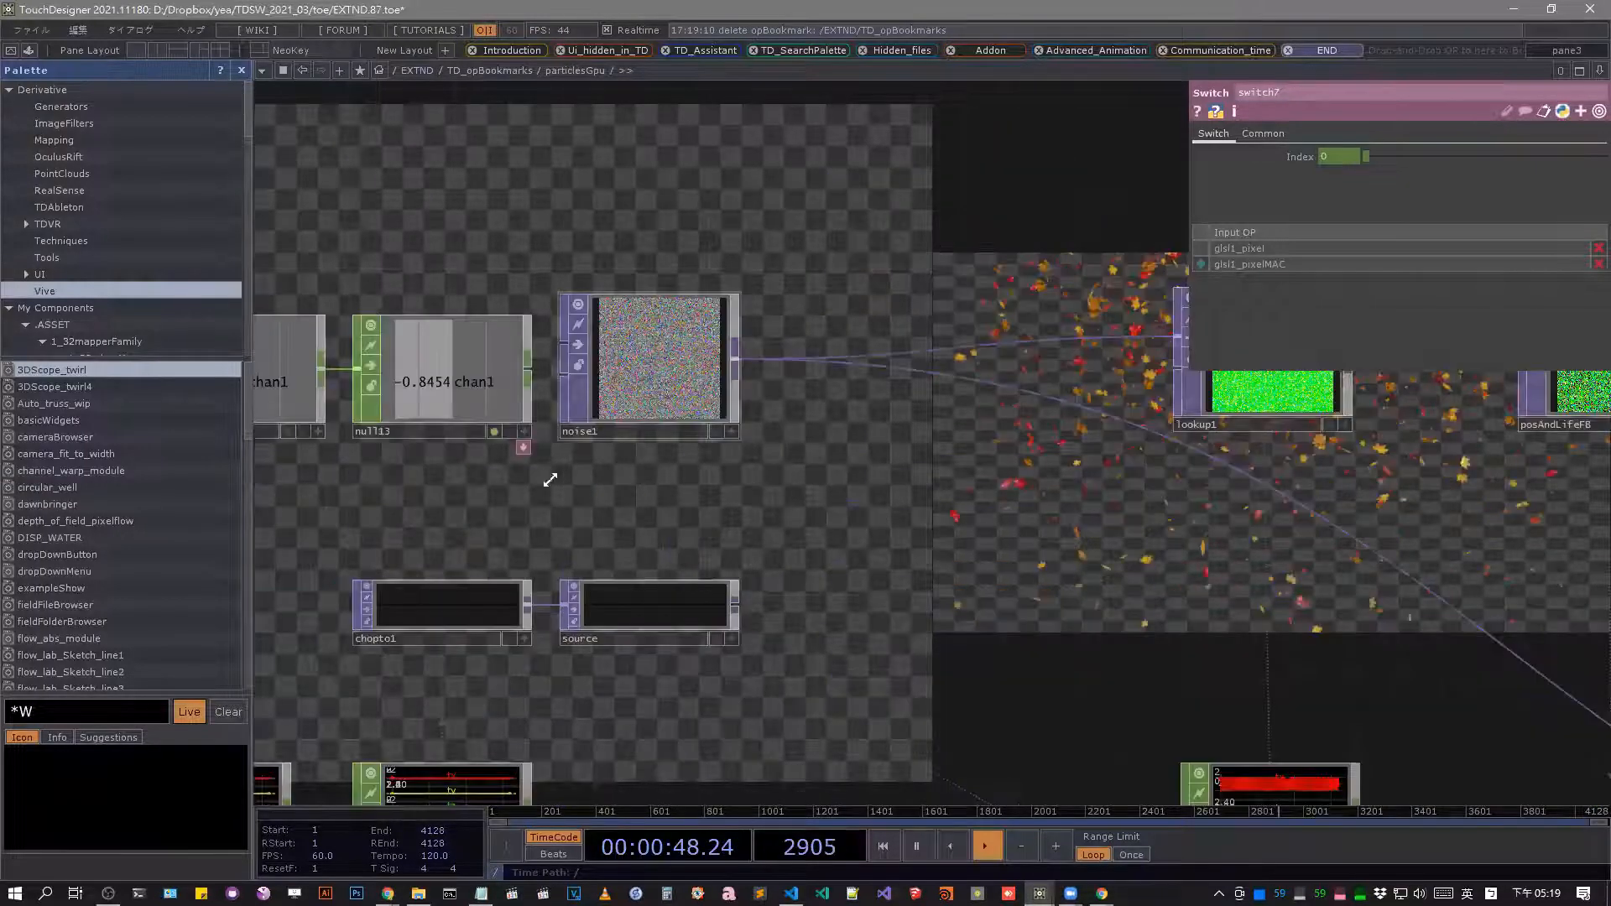
pyautogui.scroll(2, 549, 474)
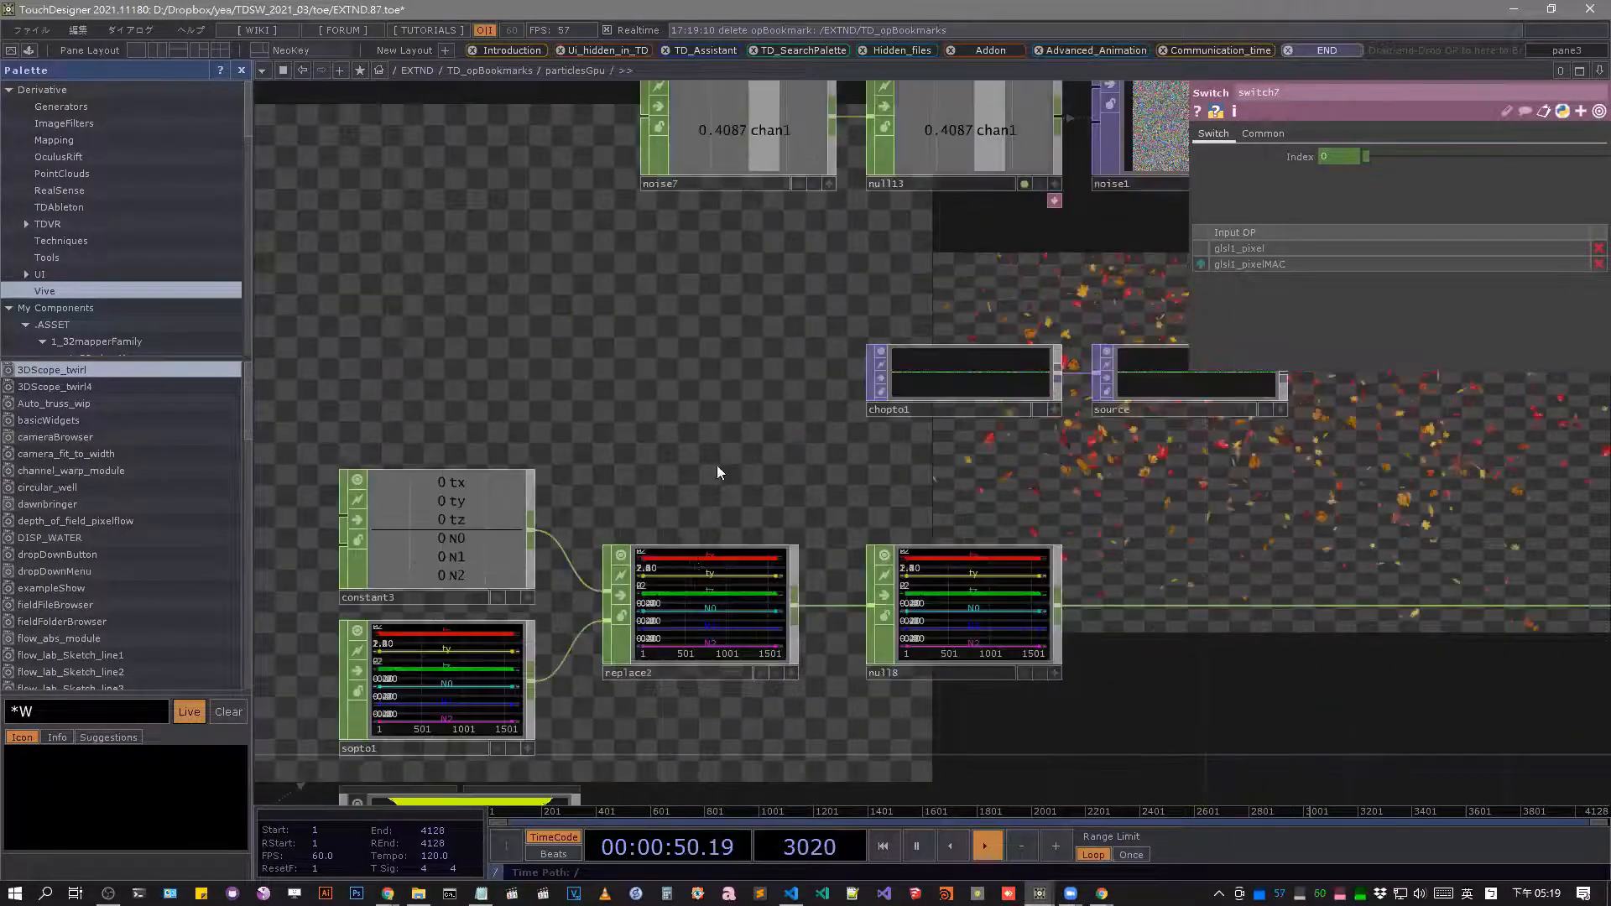
pyautogui.click(737, 561)
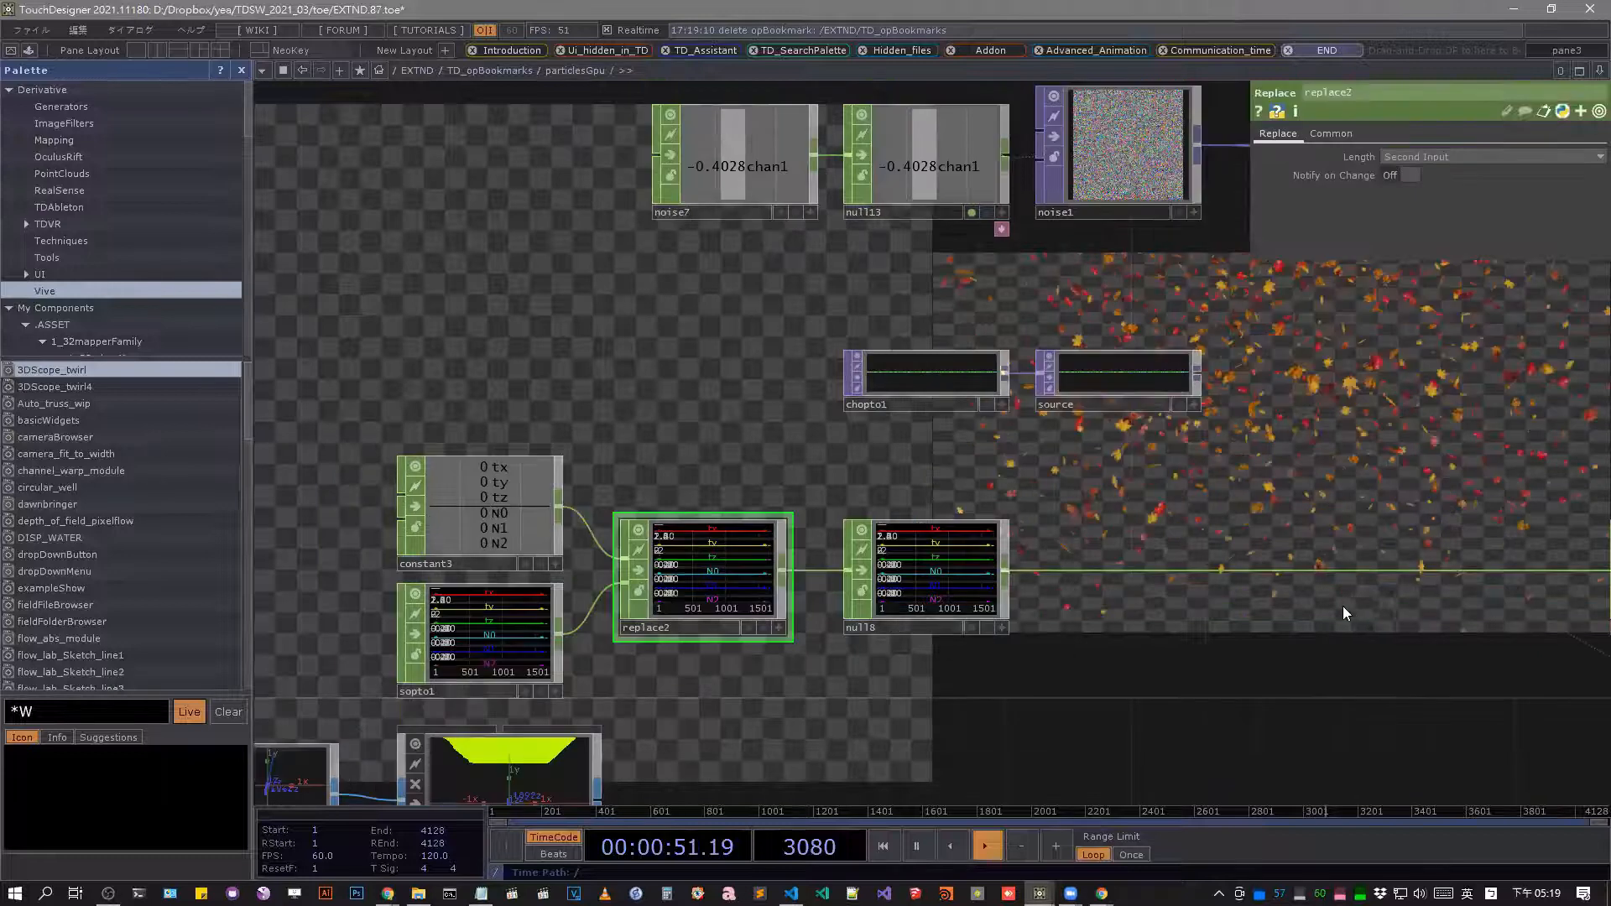
pyautogui.moveTo(1534, 558); pyautogui.dragTo(796, 361)
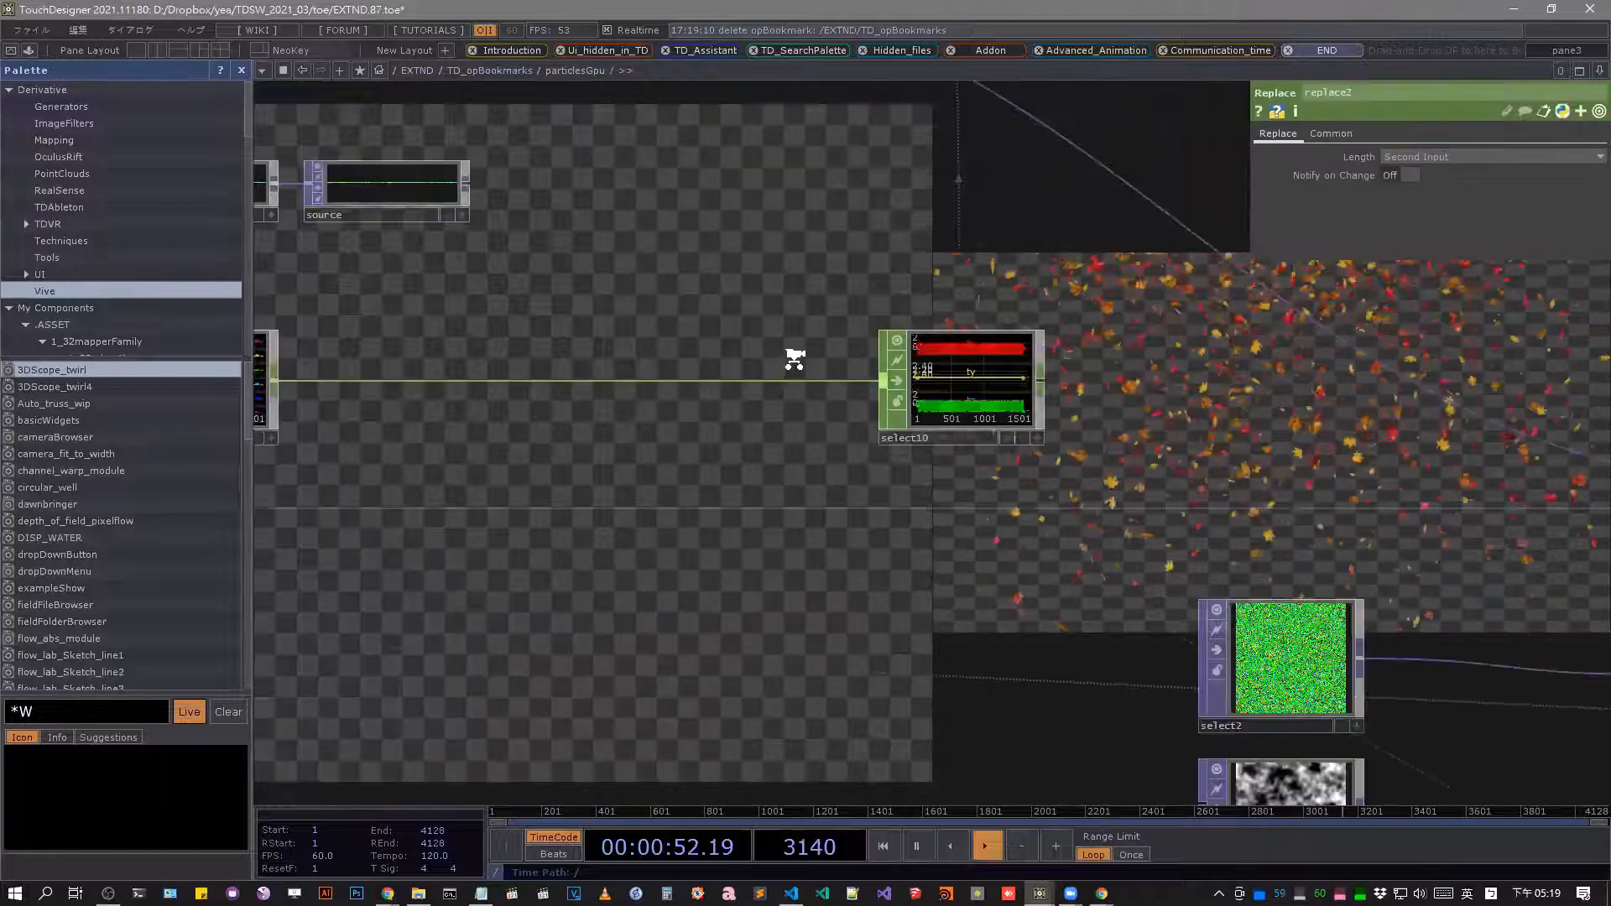
pyautogui.scroll(-8, 1160, 472)
pyautogui.moveTo(1560, 436); pyautogui.dragTo(961, 247)
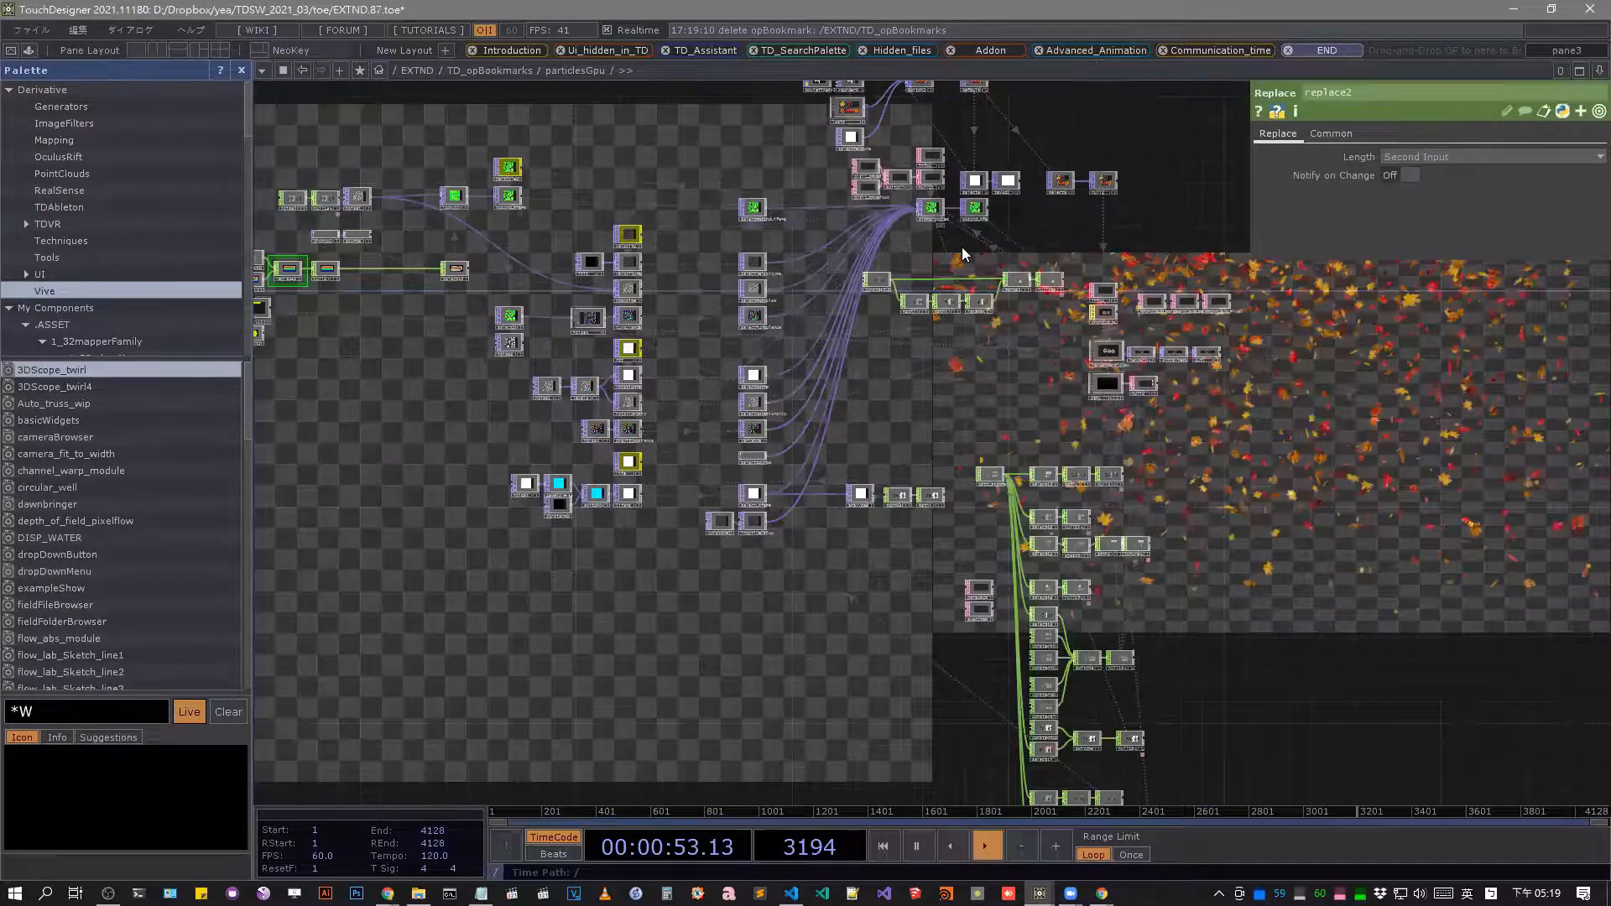
pyautogui.scroll(6, 962, 247)
pyautogui.click(962, 247)
pyautogui.moveTo(962, 247); pyautogui.dragTo(634, 208, button='middle')
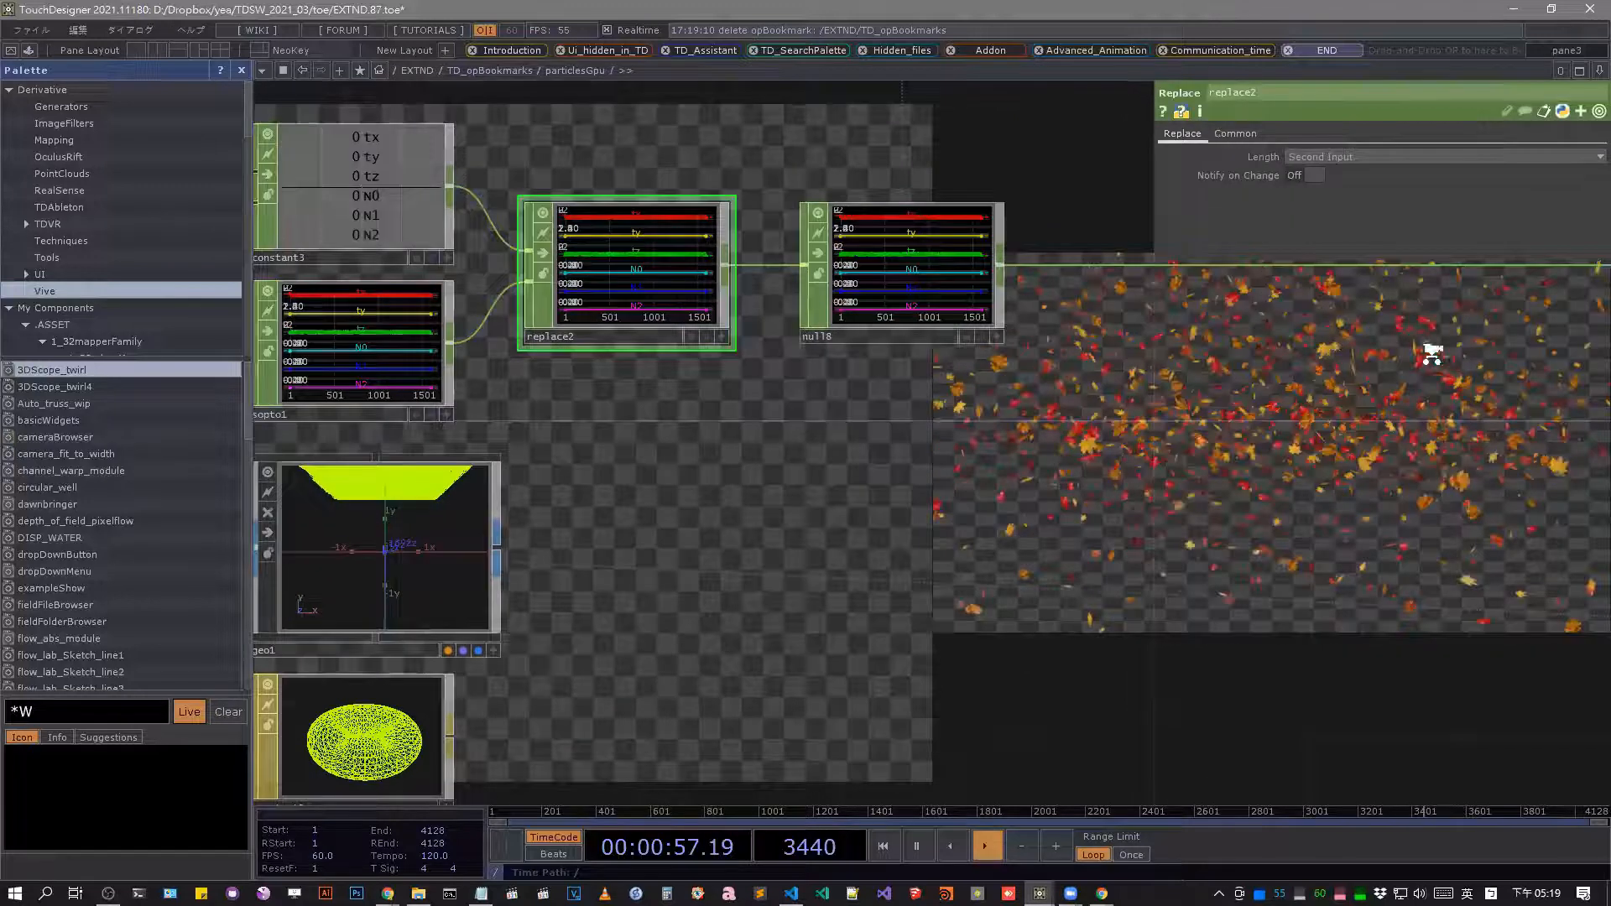
# Find and select the renderParticles Geometry component in the particlesGpu network.
pyautogui.scroll(-8, 1374, 351)
pyautogui.scroll(8, 992, 340)
pyautogui.click(992, 341)
pyautogui.scroll(-3, 1053, 305)
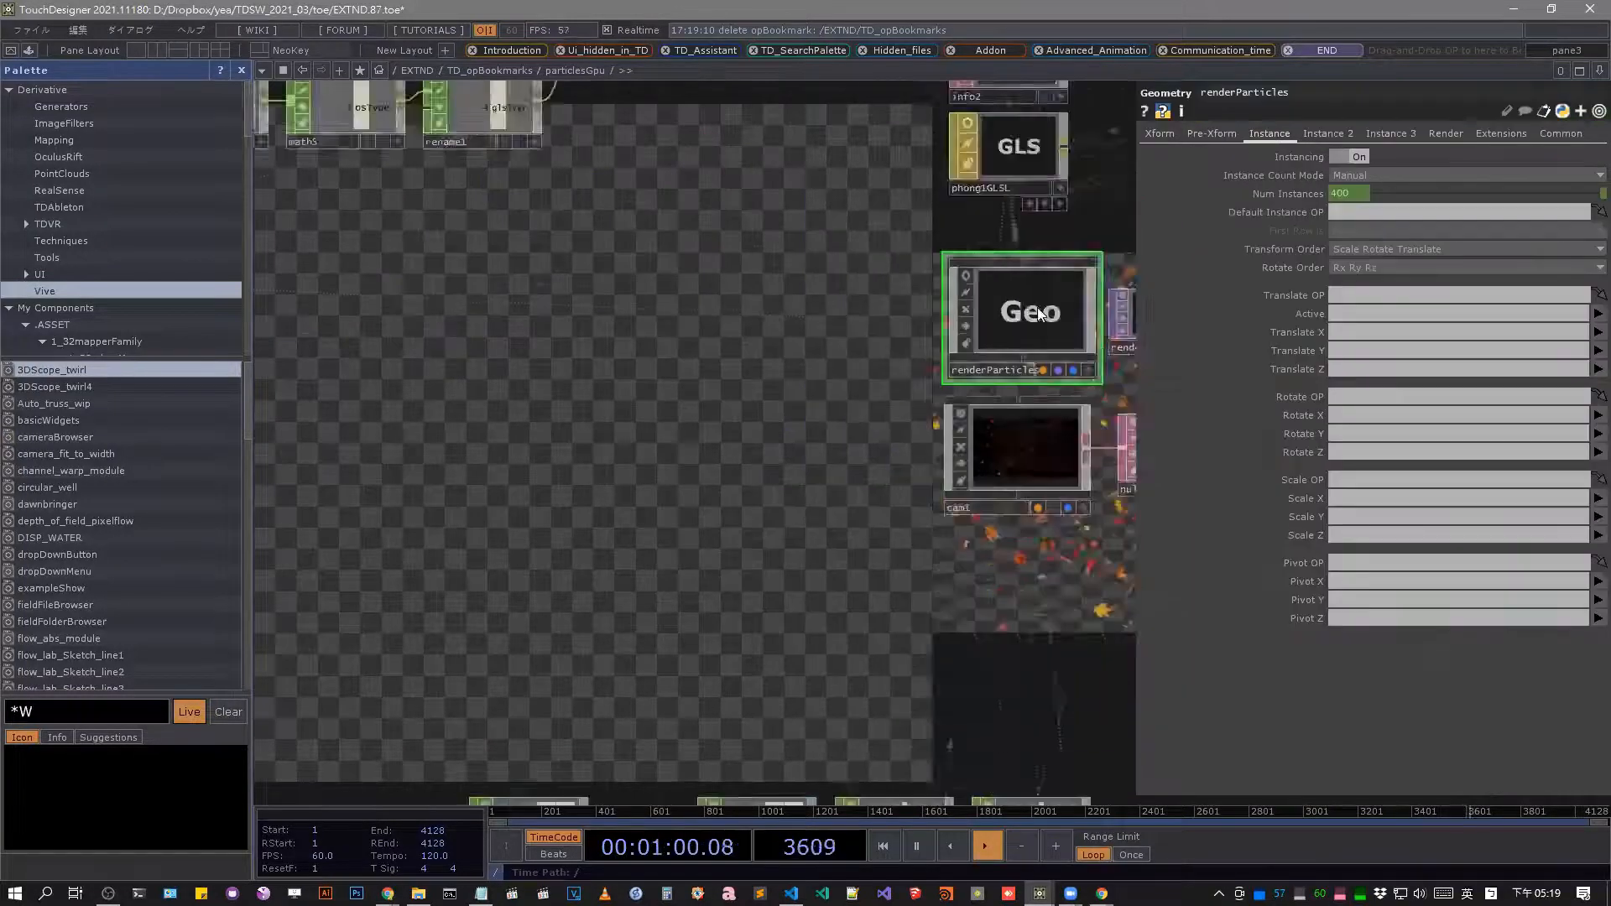
# Examine the particlesGpu network from its source nodes through to the renderParticles component.
pyautogui.scroll(-7, 1037, 313)
pyautogui.moveTo(459, 365); pyautogui.dragTo(634, 474)
pyautogui.moveTo(672, 285); pyautogui.dragTo(769, 324)
pyautogui.moveTo(388, 361); pyautogui.dragTo(684, 356)
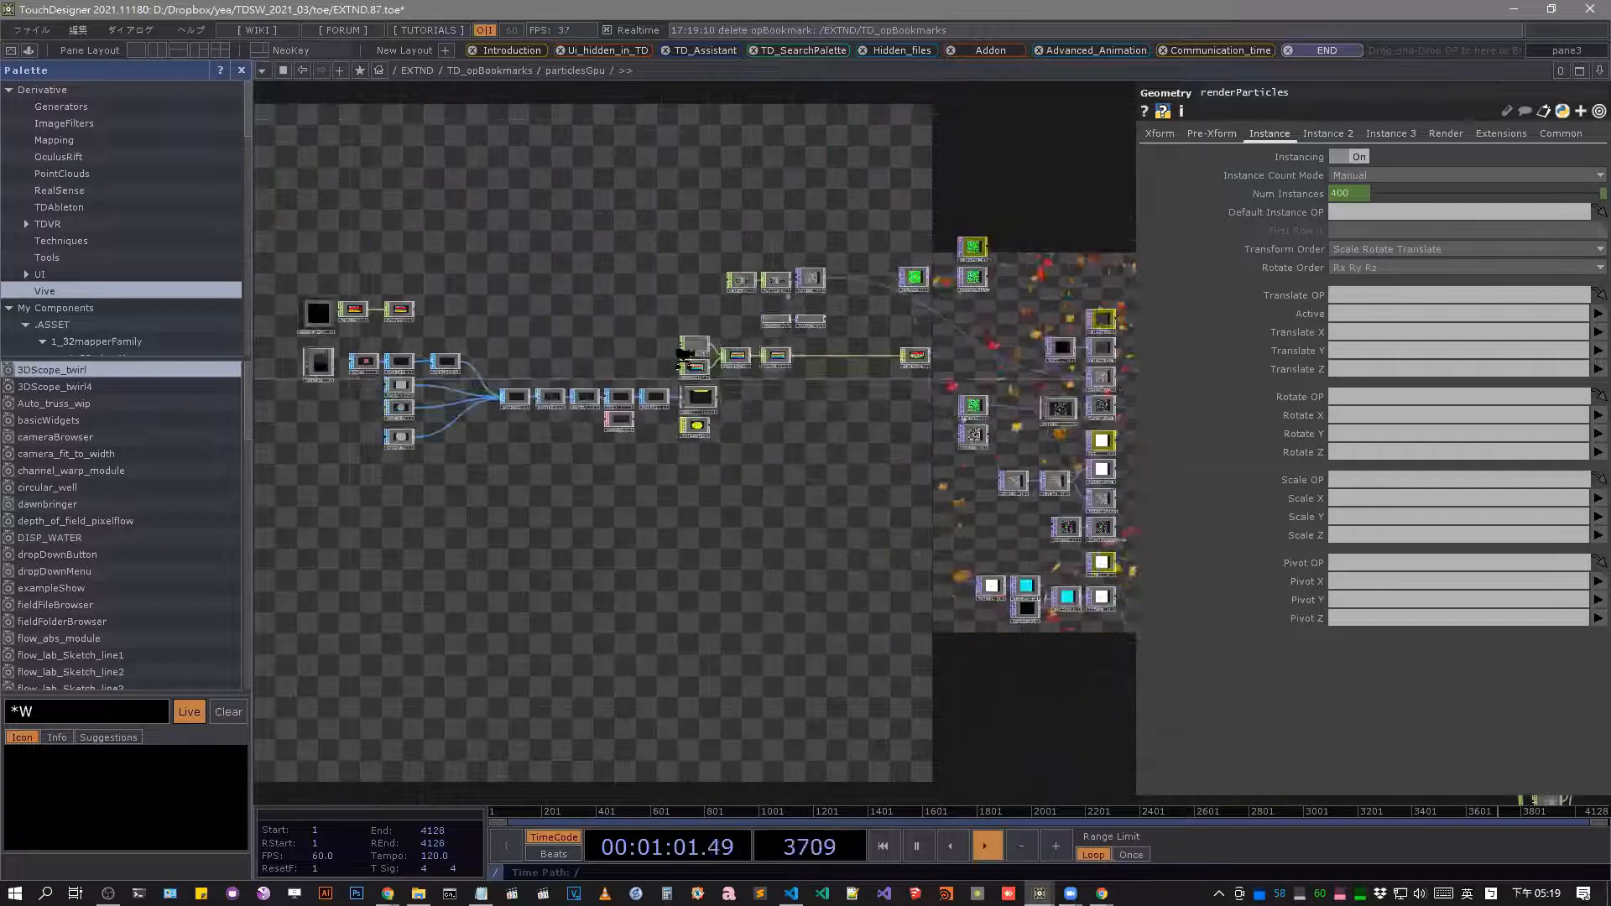
pyautogui.scroll(8, 705, 336)
pyautogui.moveTo(782, 396); pyautogui.dragTo(604, 403)
pyautogui.scroll(-8, 594, 401)
pyautogui.moveTo(1046, 455); pyautogui.dragTo(797, 445)
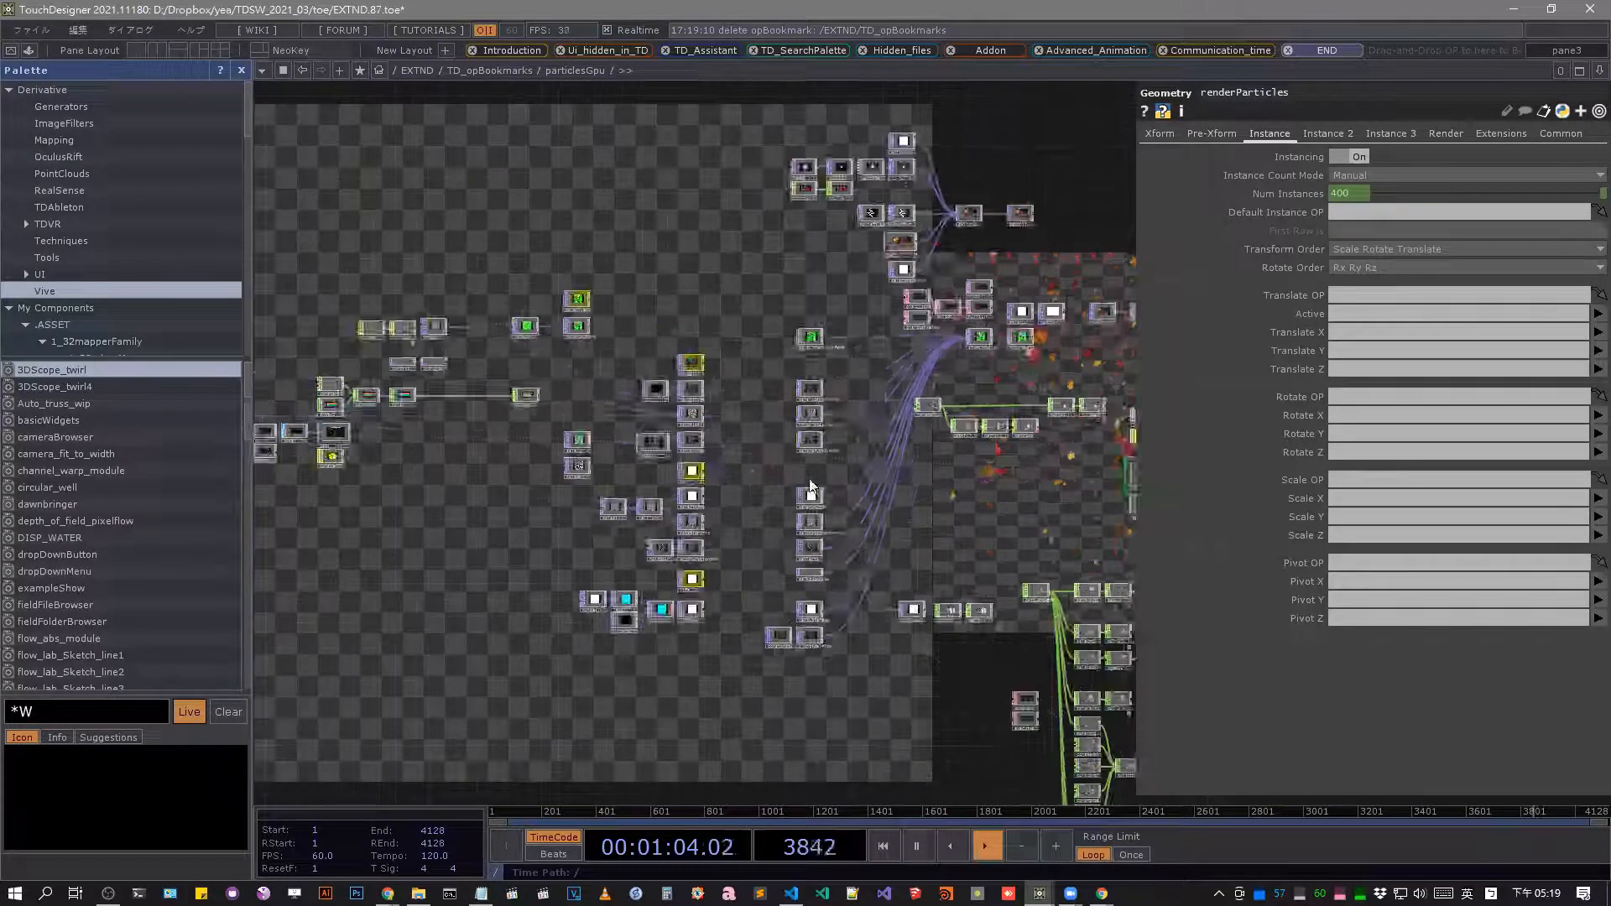
pyautogui.scroll(2, 814, 470)
pyautogui.scroll(2, 820, 453)
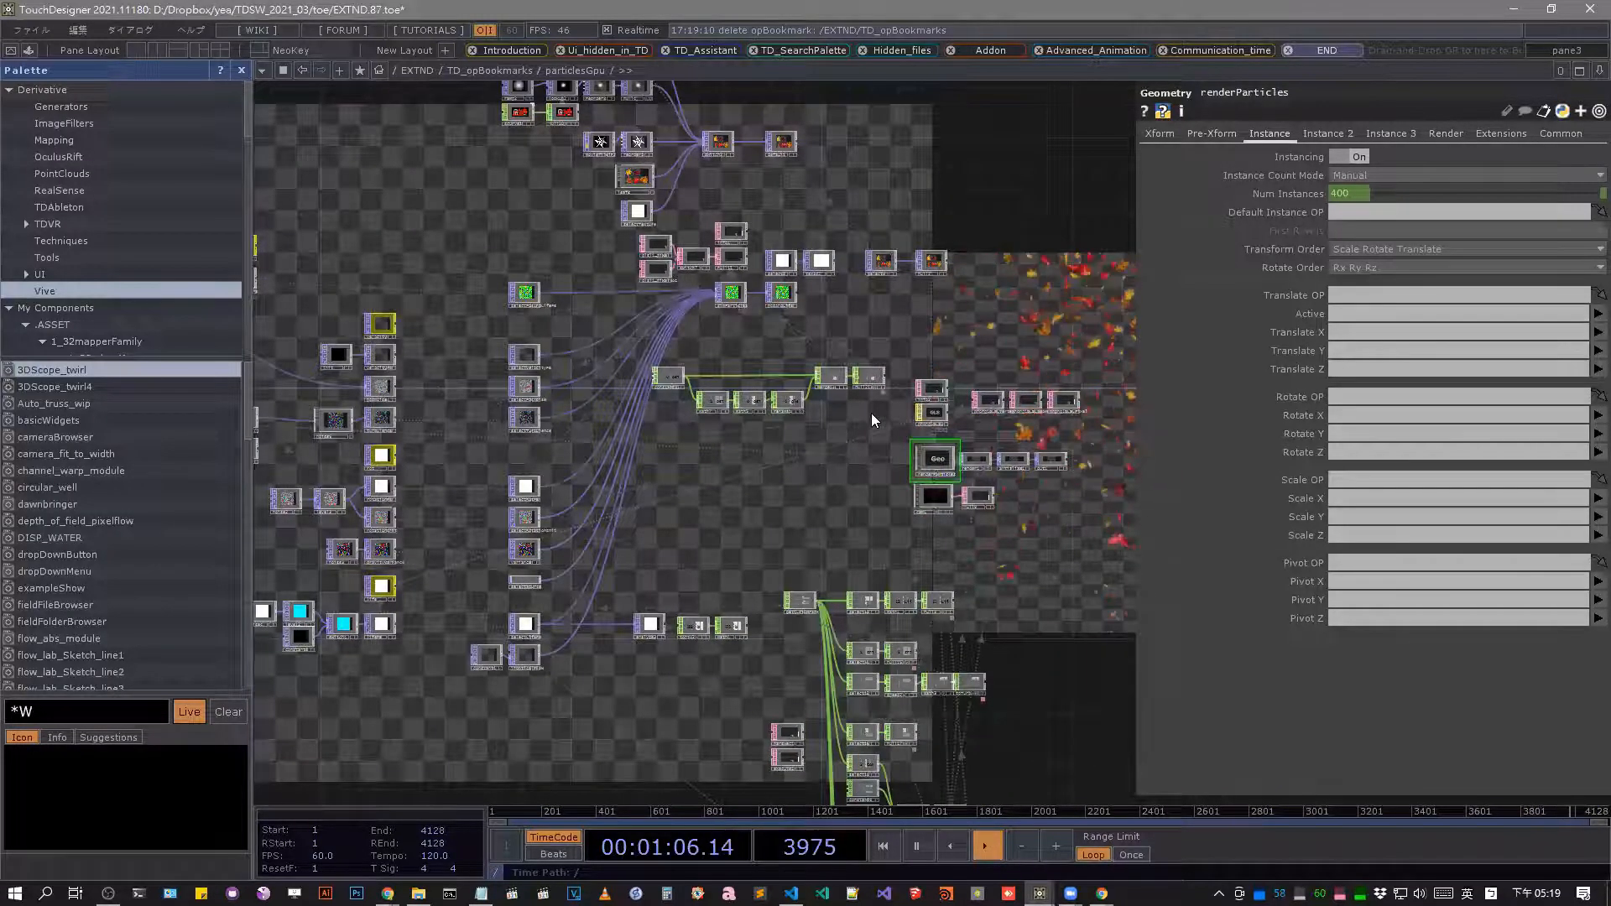
pyautogui.scroll(4, 949, 450)
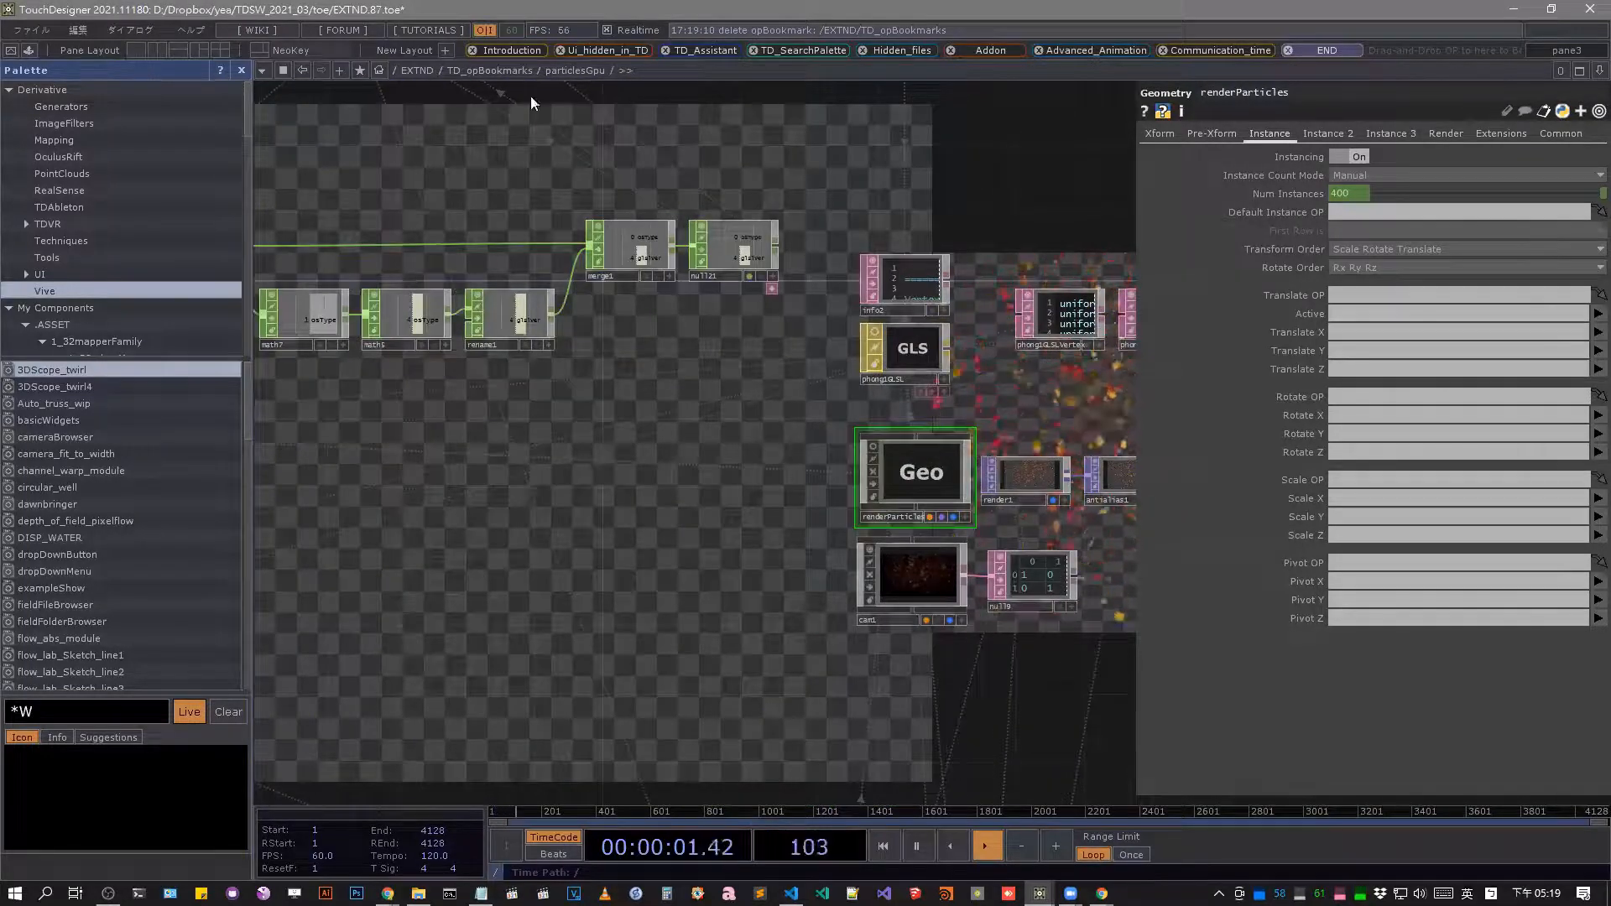
# Delete all existing operator bookmarks and add a new one for the renderParticles component.
pyautogui.click(475, 49)
pyautogui.click(475, 49)
pyautogui.click(475, 50)
pyautogui.click(475, 50)
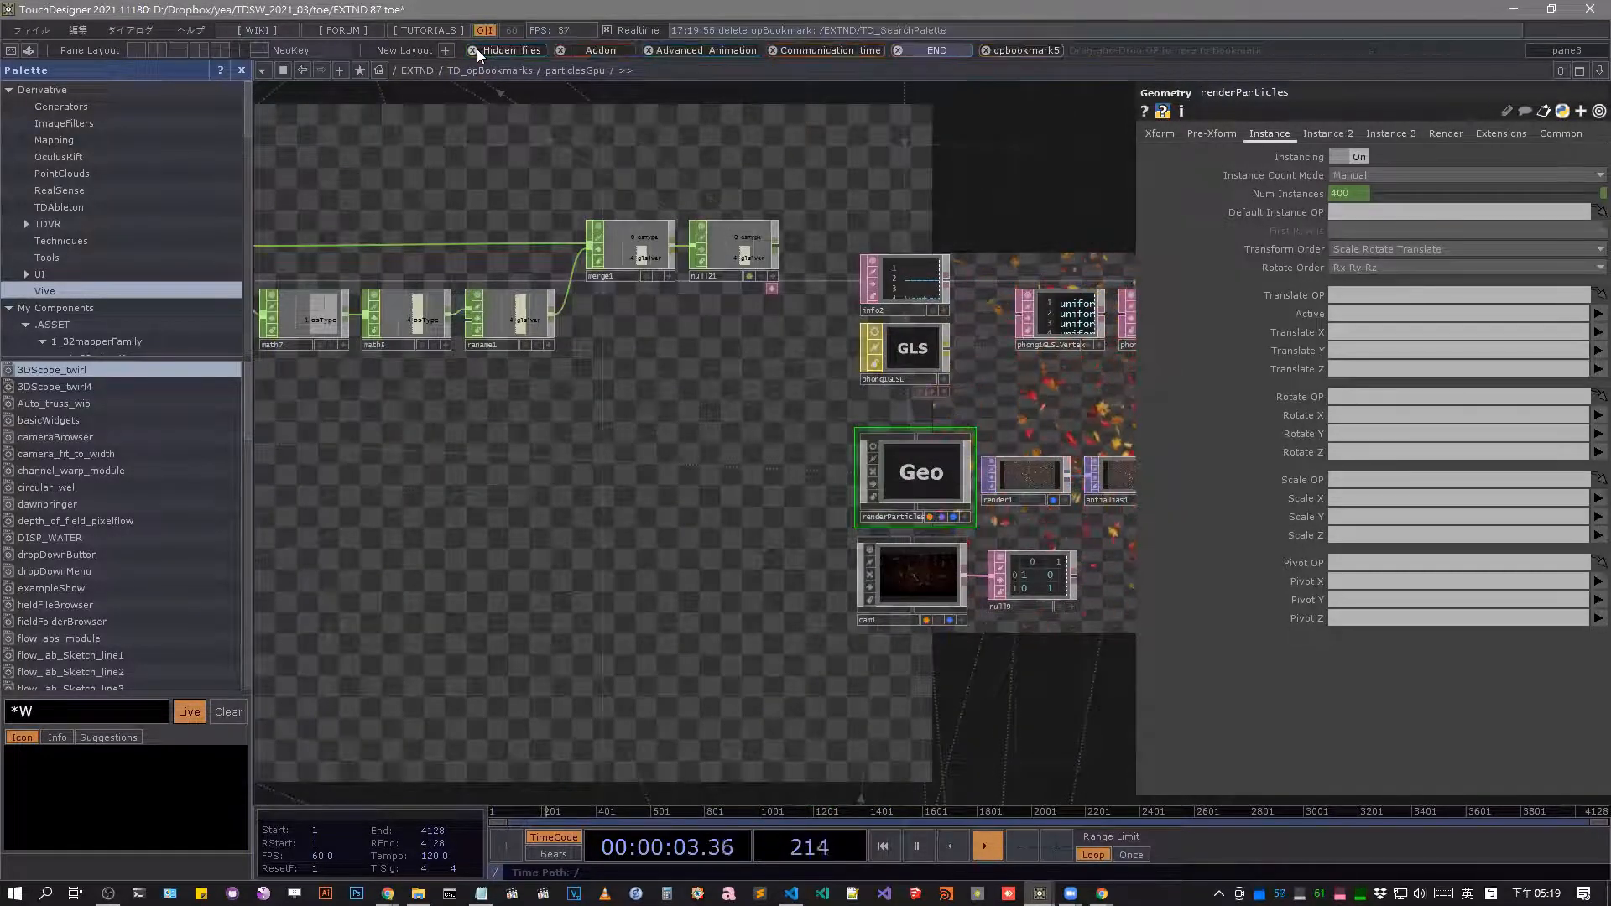
pyautogui.click(475, 49)
pyautogui.click(475, 50)
pyautogui.click(475, 50)
pyautogui.click(475, 49)
pyautogui.click(475, 50)
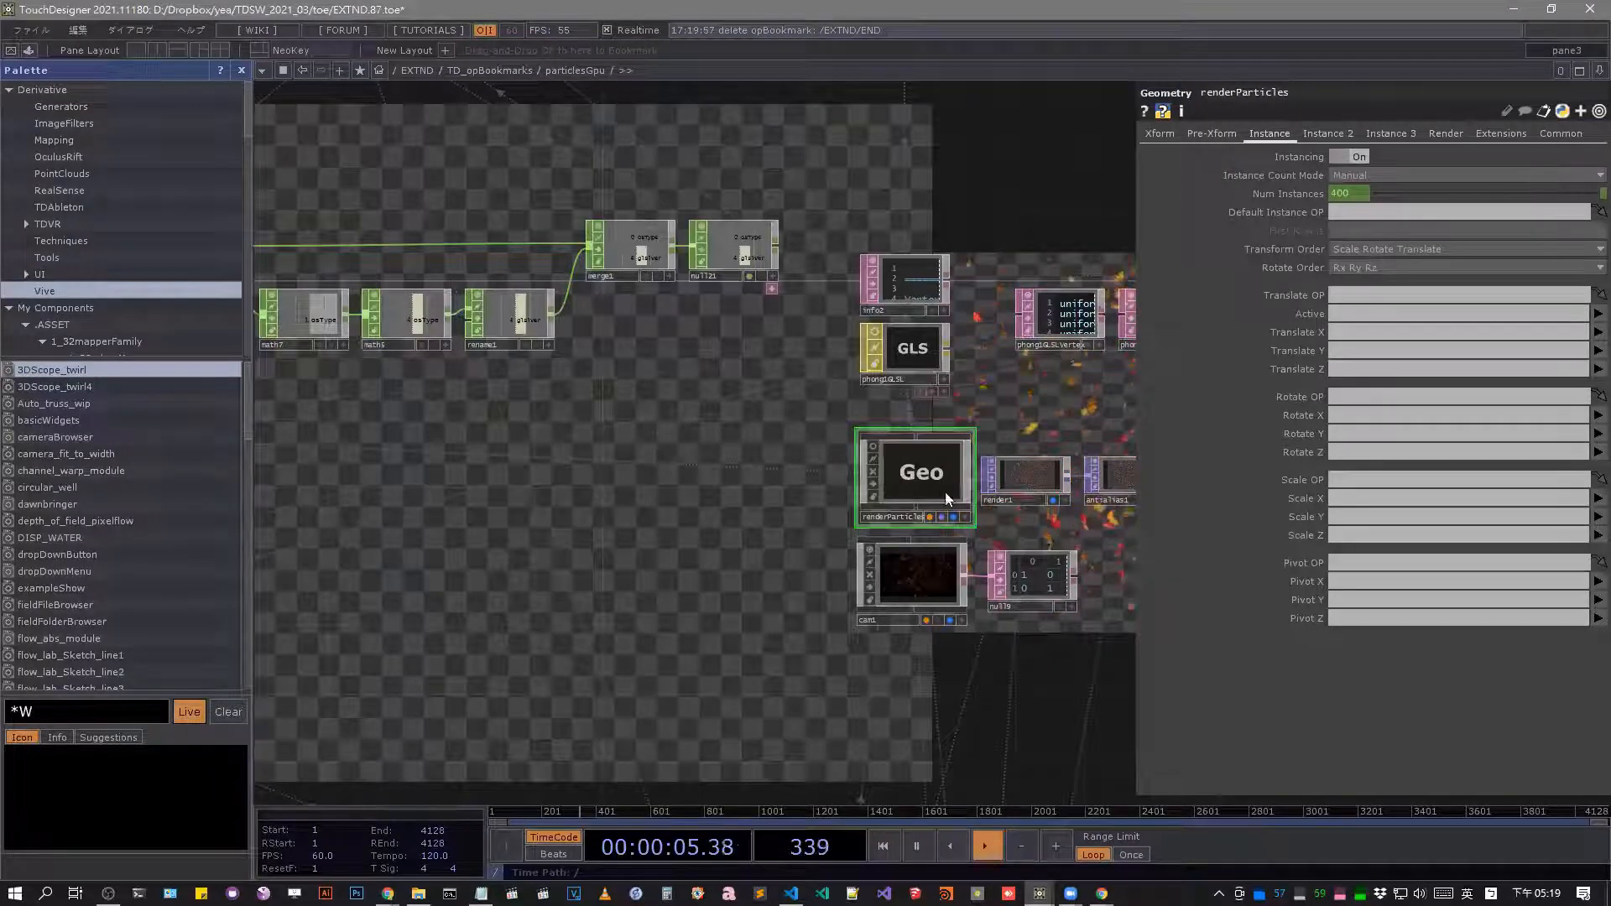
pyautogui.scroll(5, 952, 472)
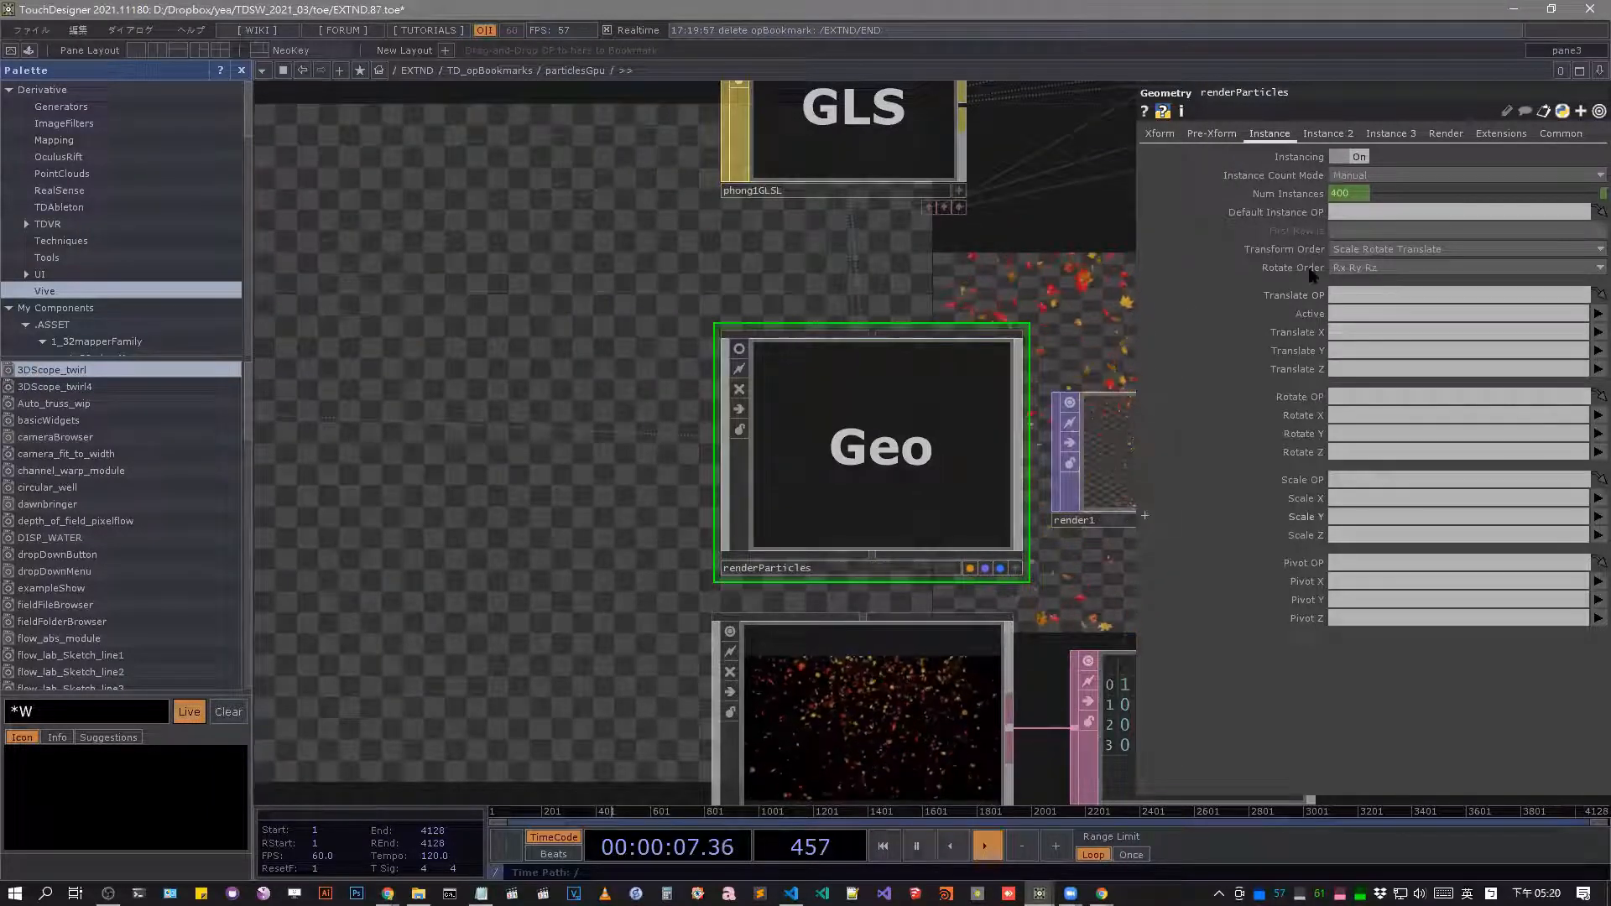
pyautogui.moveTo(888, 466); pyautogui.dragTo(560, 49)
# Locate the replace2 node in the particlesGpu network and add an operator bookmark for it.
pyautogui.scroll(-6, 920, 489)
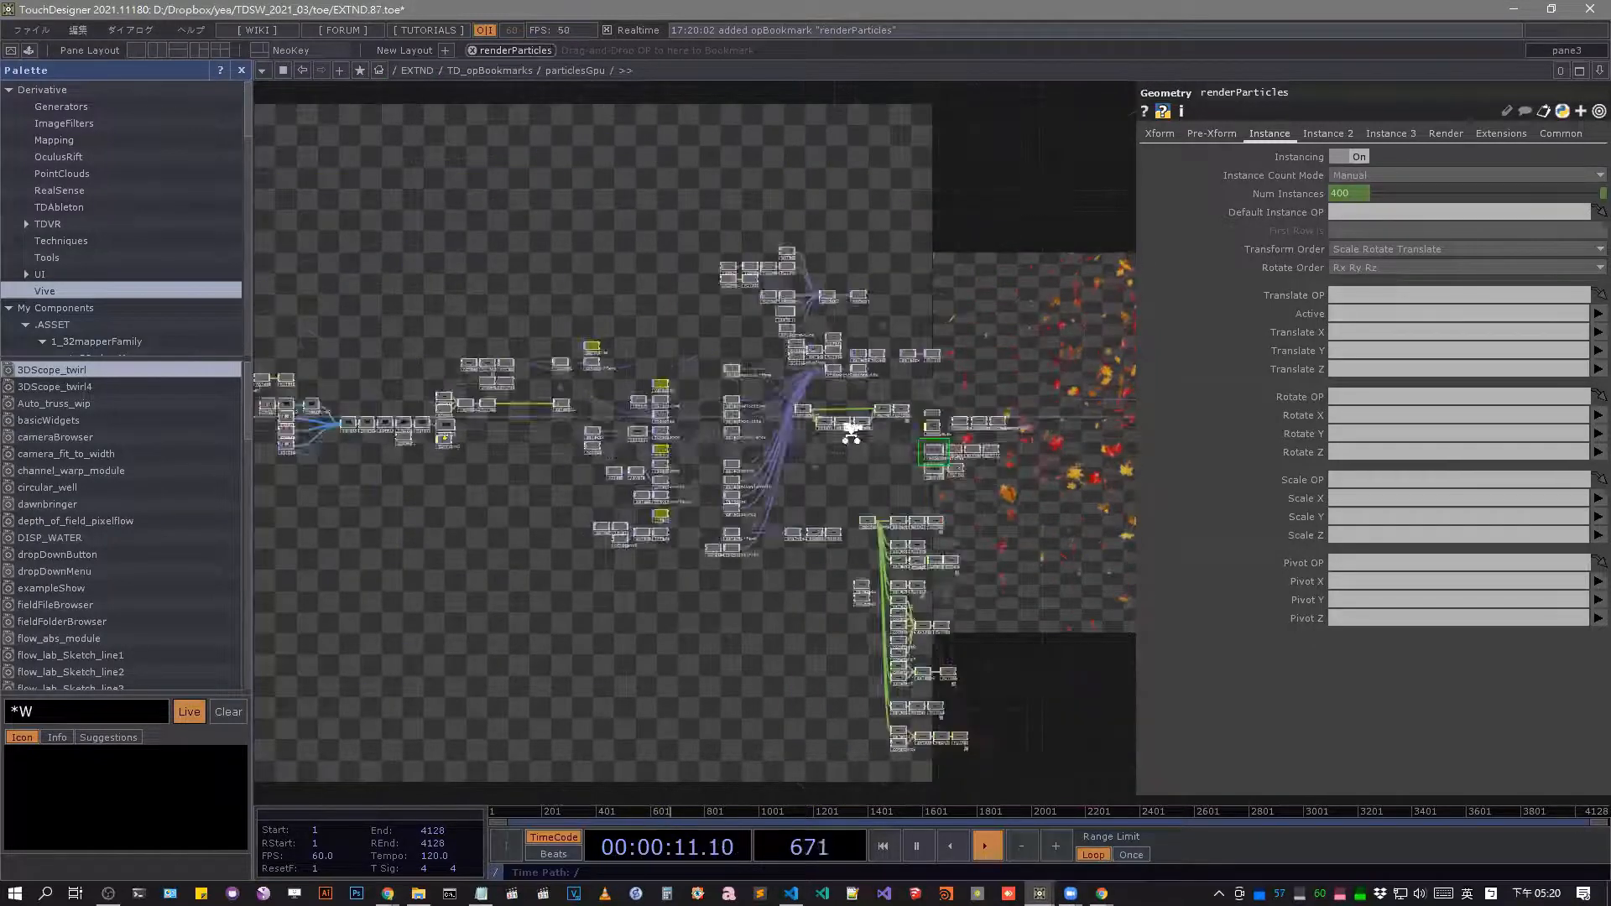
pyautogui.scroll(-2, 839, 445)
pyautogui.scroll(10, 615, 420)
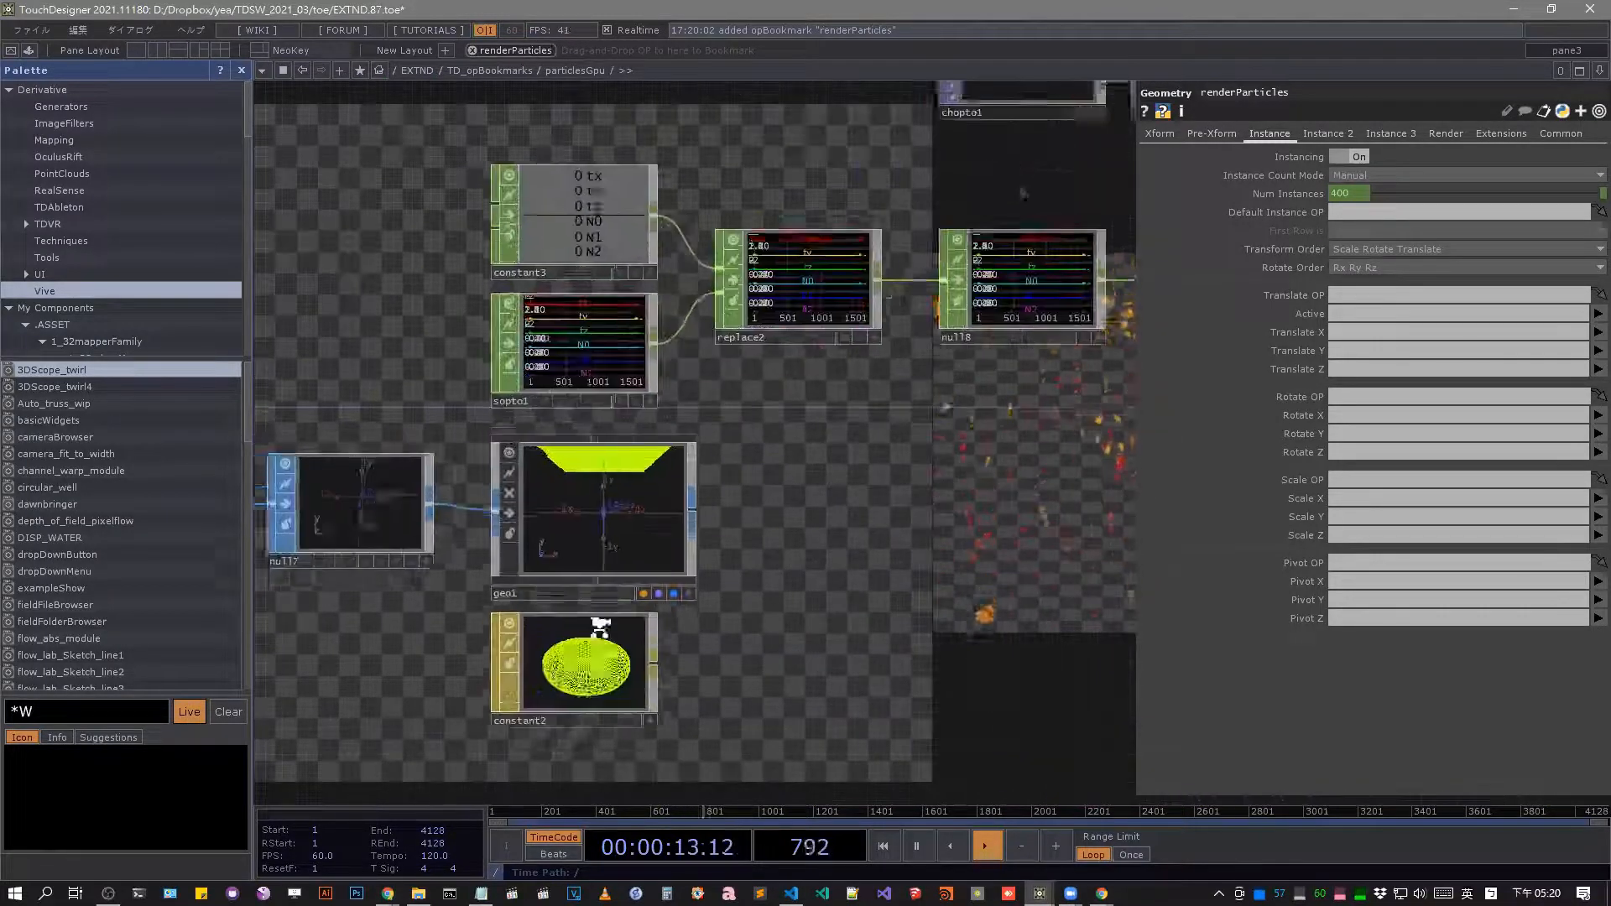
pyautogui.moveTo(965, 200); pyautogui.dragTo(719, 461)
pyautogui.scroll(2, 782, 337)
pyautogui.click(782, 337)
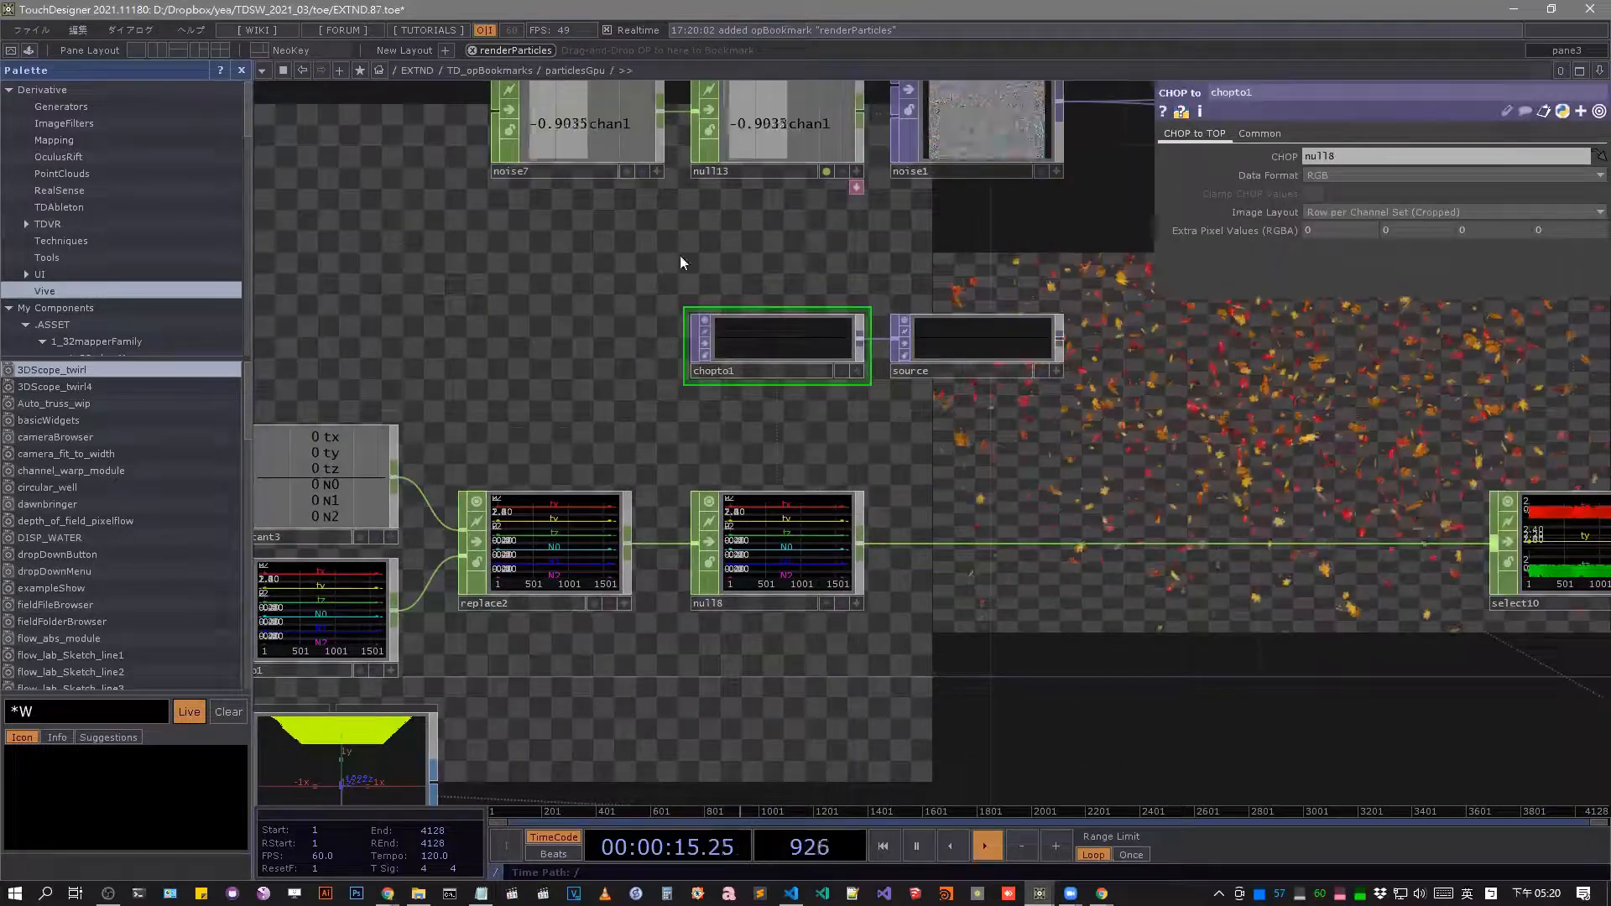
pyautogui.moveTo(680, 255); pyautogui.dragTo(624, 271)
pyautogui.click(566, 564)
pyautogui.moveTo(548, 586); pyautogui.dragTo(961, 298)
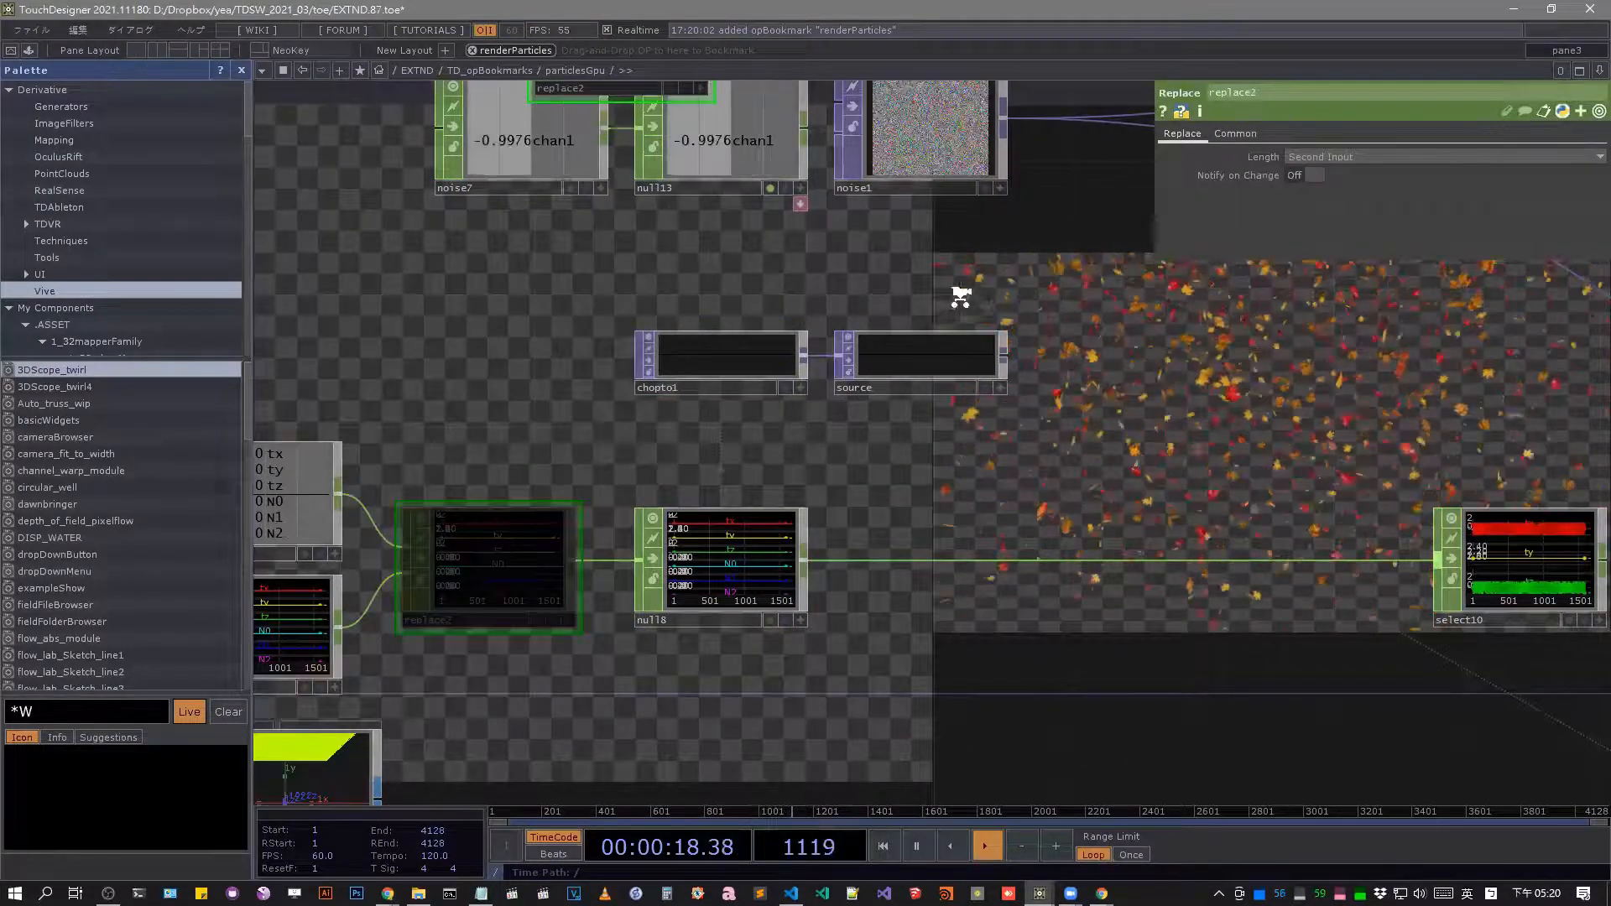
# Add an operator bookmark for the selectPosAndLifeFB Select node in the particlesGpu network.
pyautogui.scroll(-5, 823, 305)
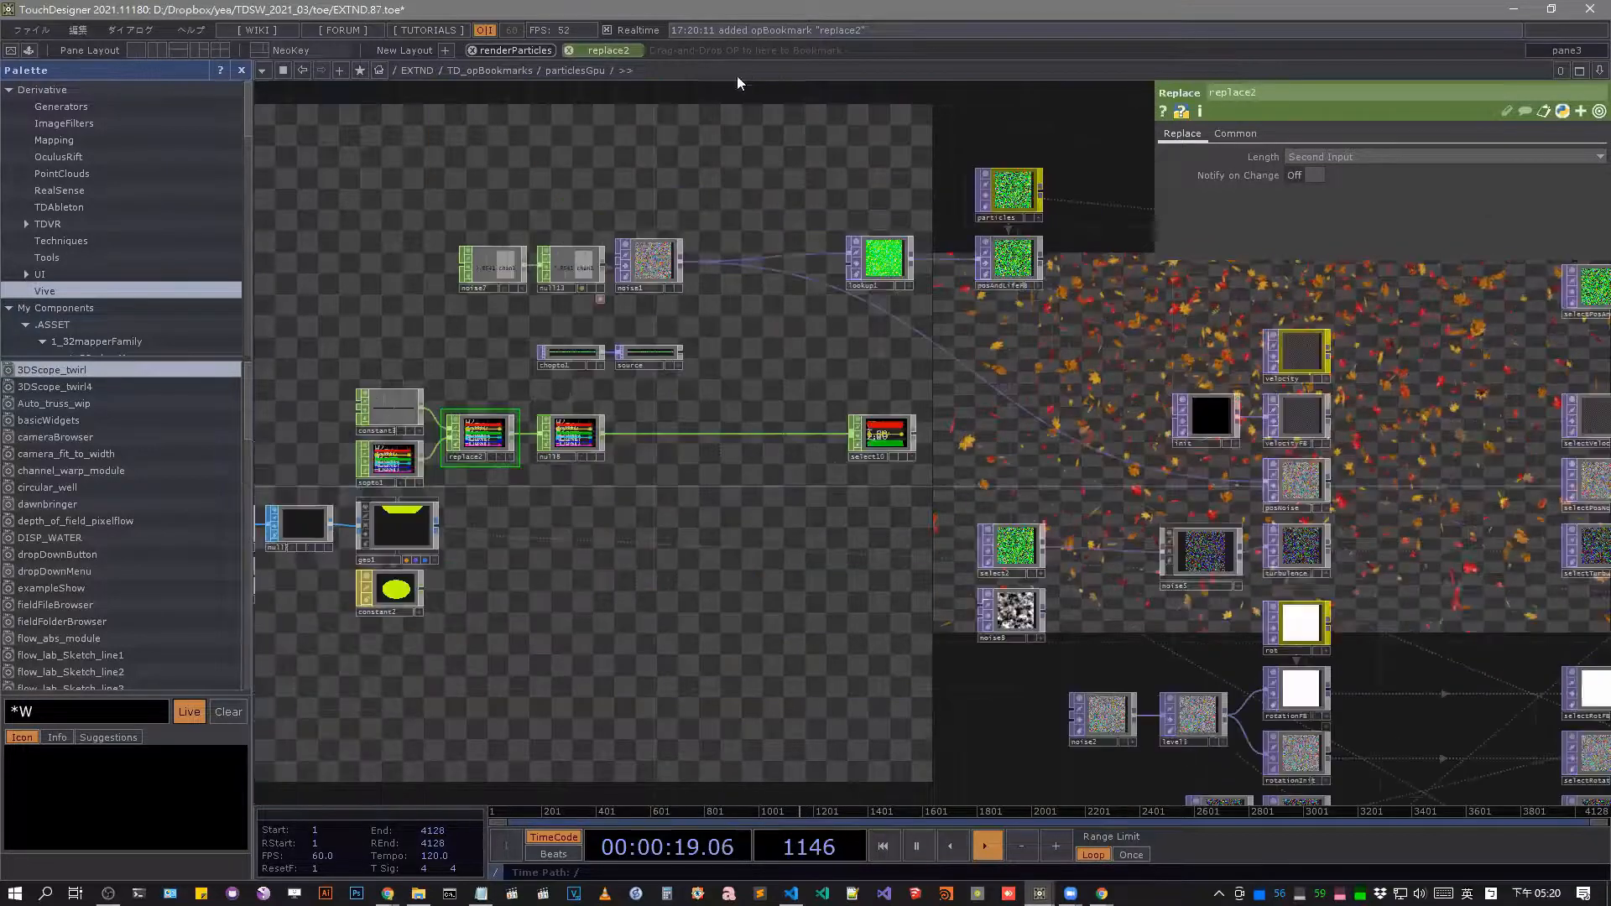
pyautogui.scroll(-3, 736, 75)
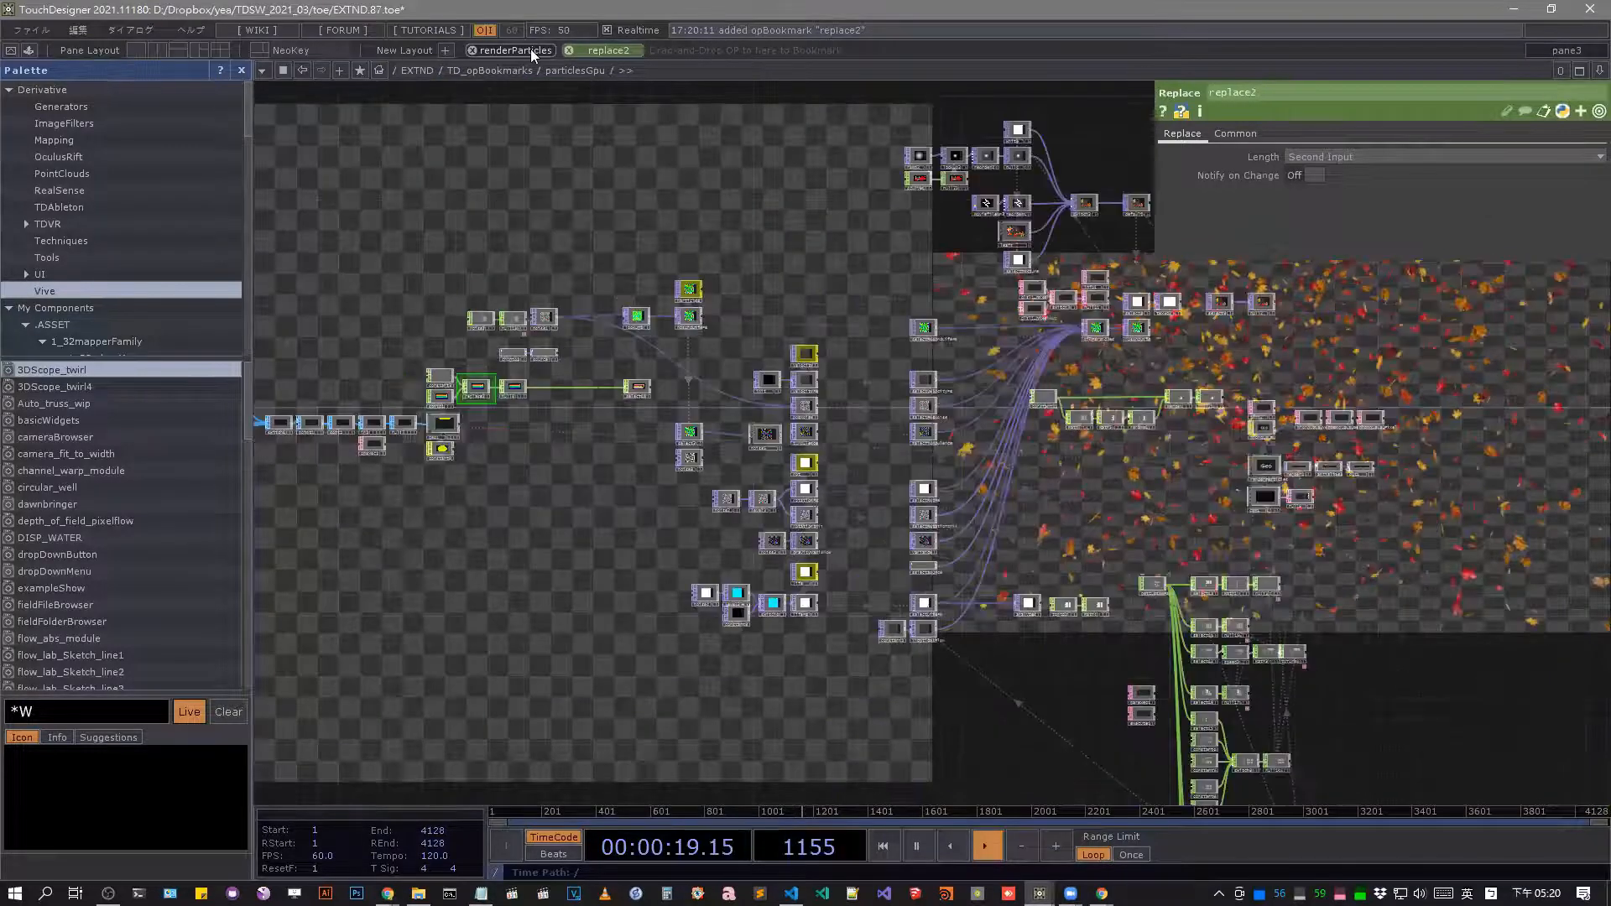
pyautogui.click(530, 48)
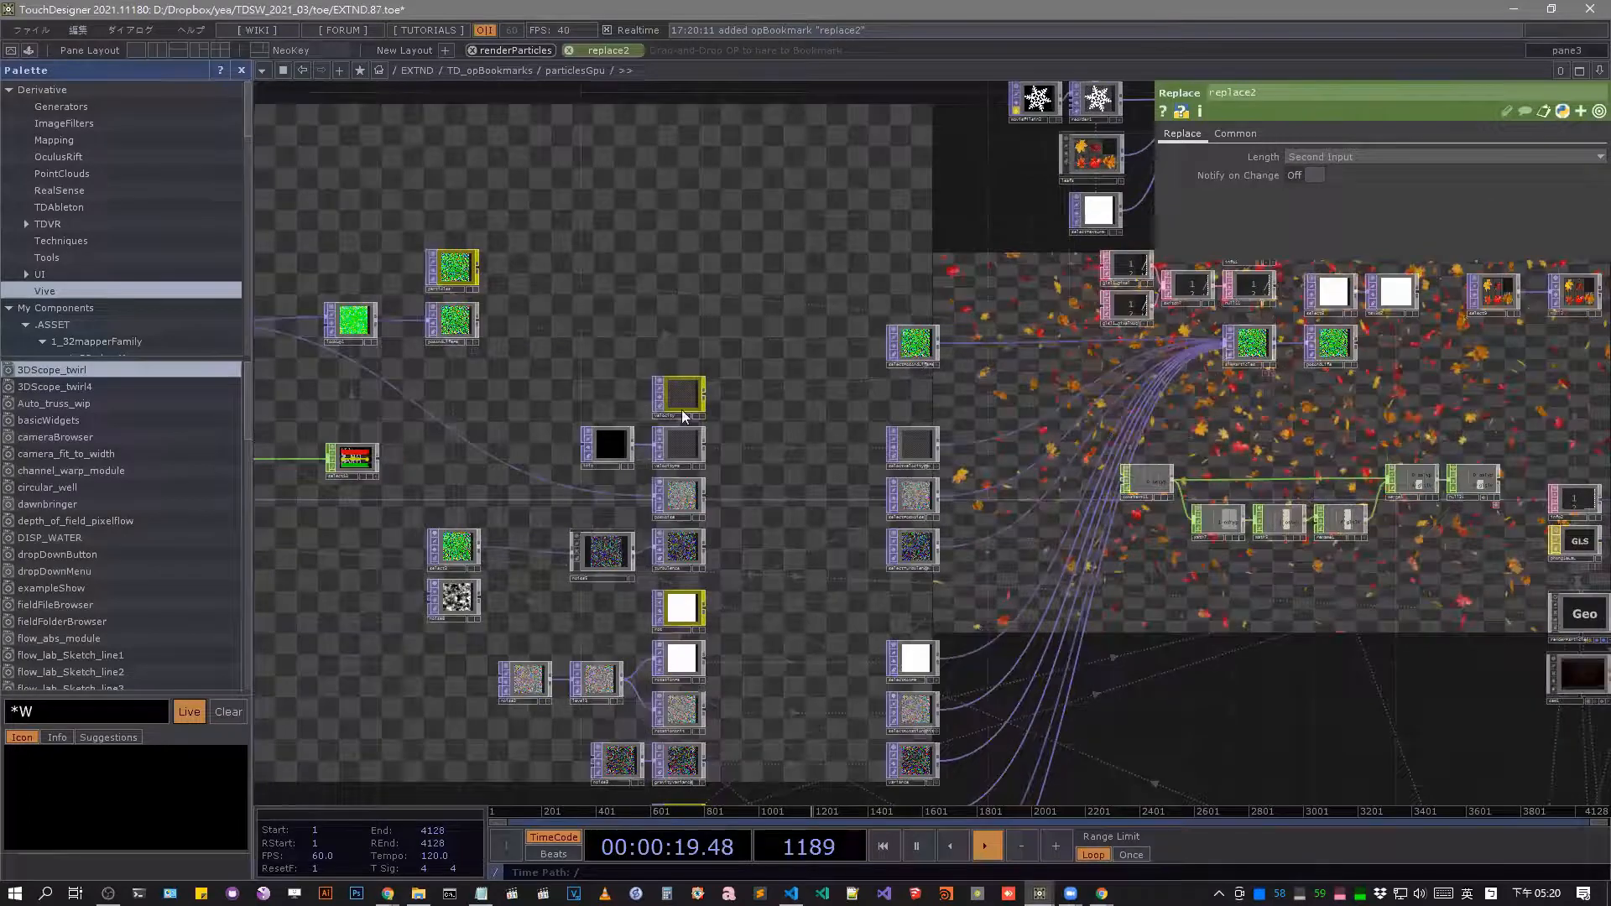
pyautogui.scroll(8, 929, 335)
pyautogui.moveTo(928, 335); pyautogui.dragTo(520, 49)
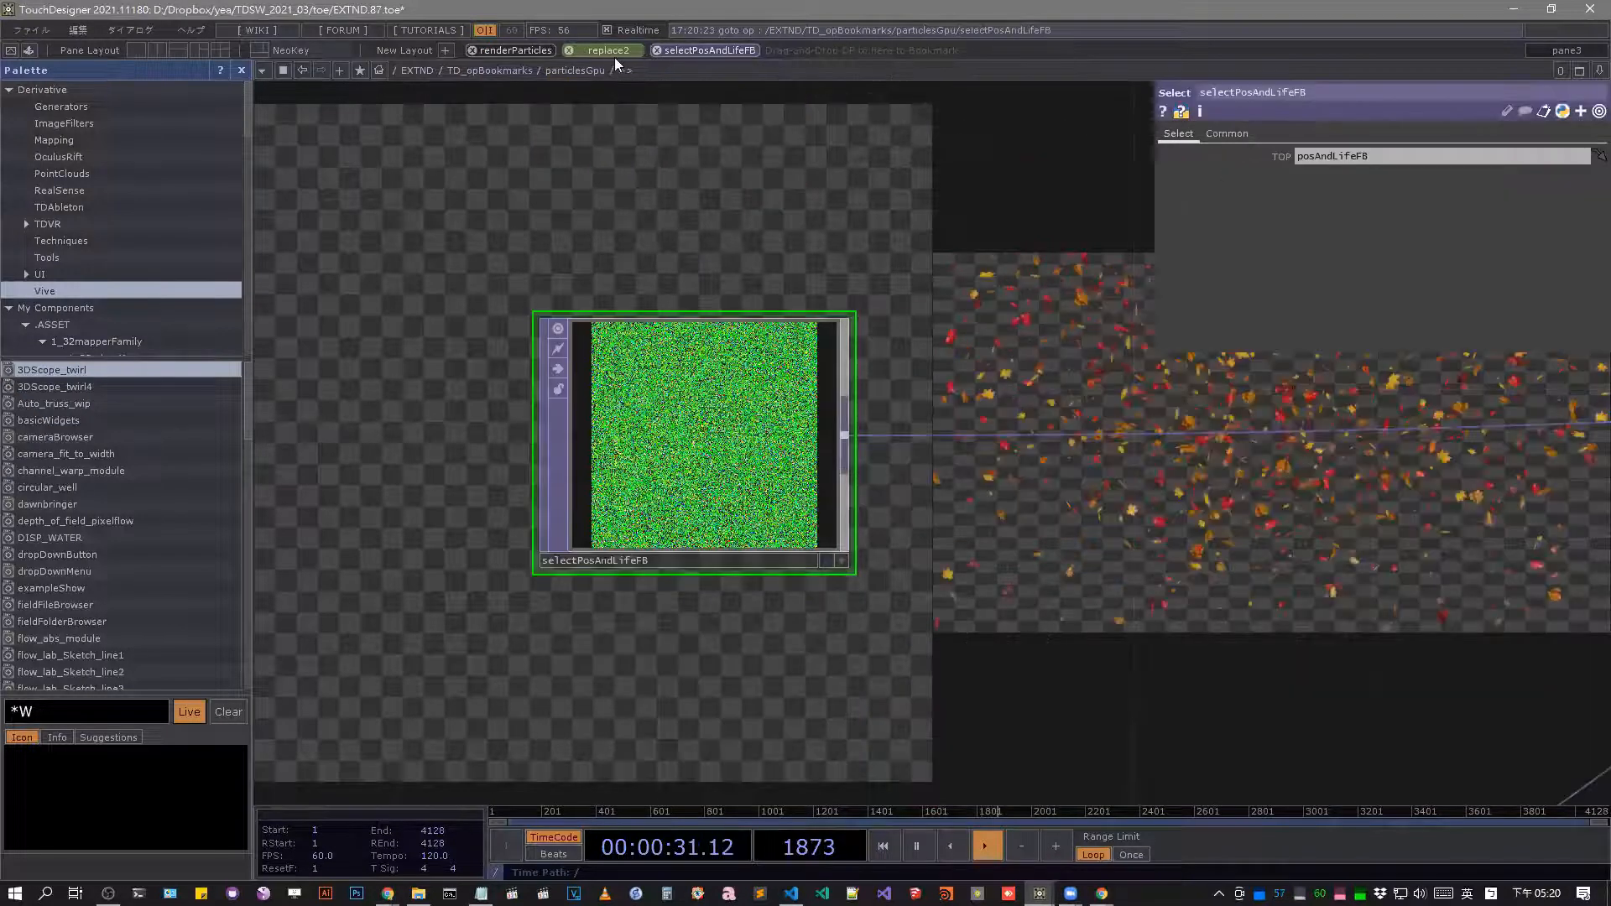
# Jump to the replace2 bookmark, and go up out of particlesGpu and back into its network.
pyautogui.click(608, 50)
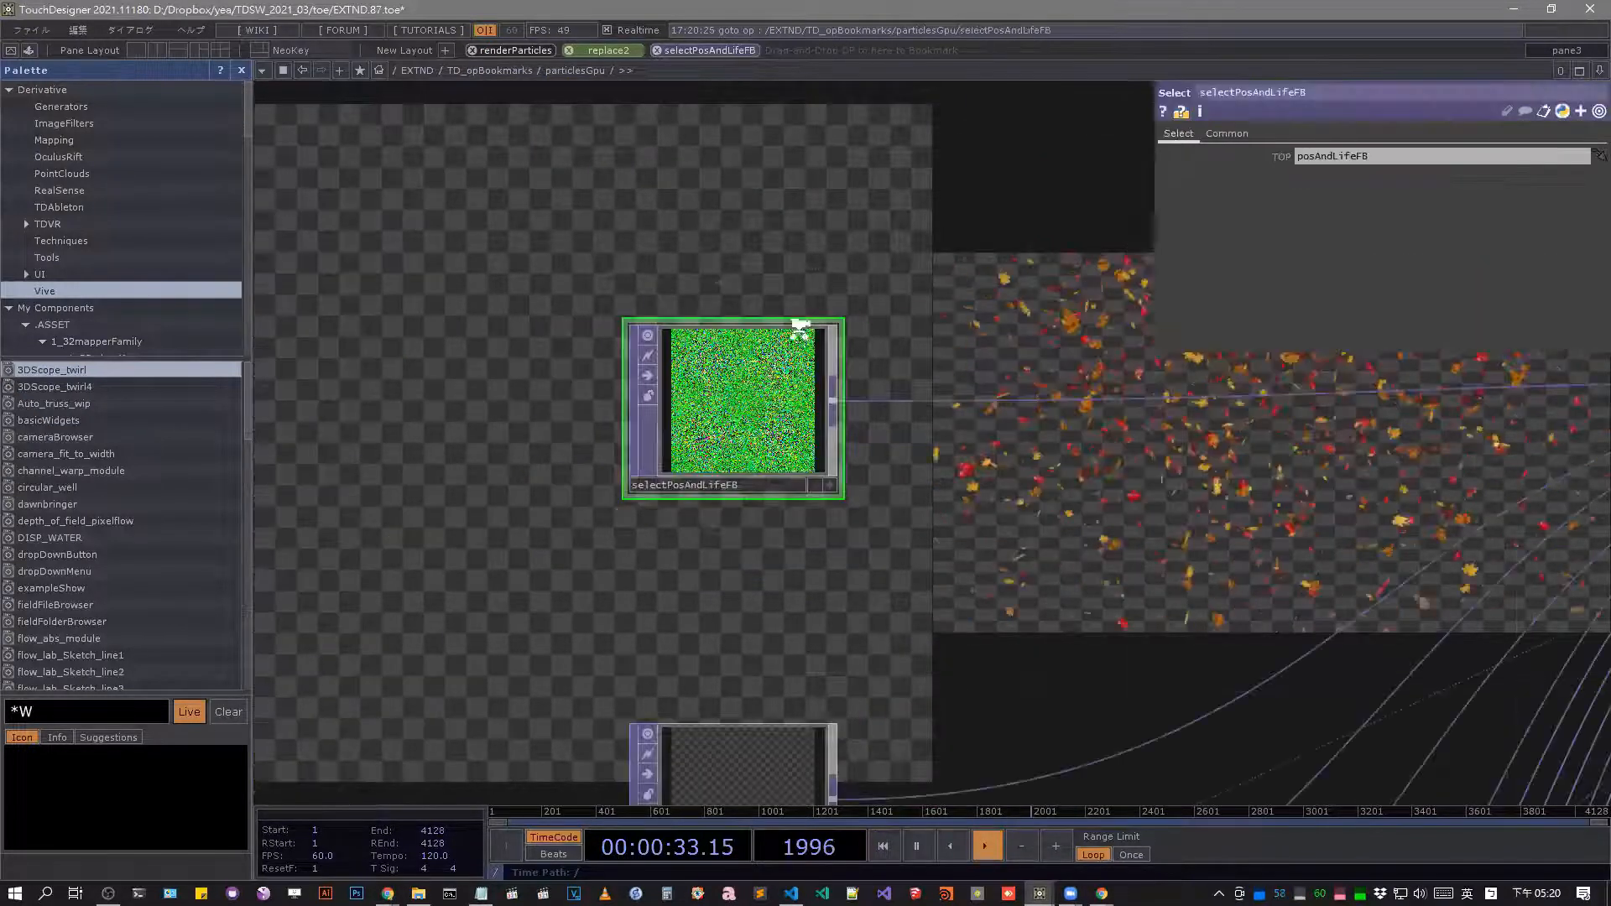
pyautogui.press('u')
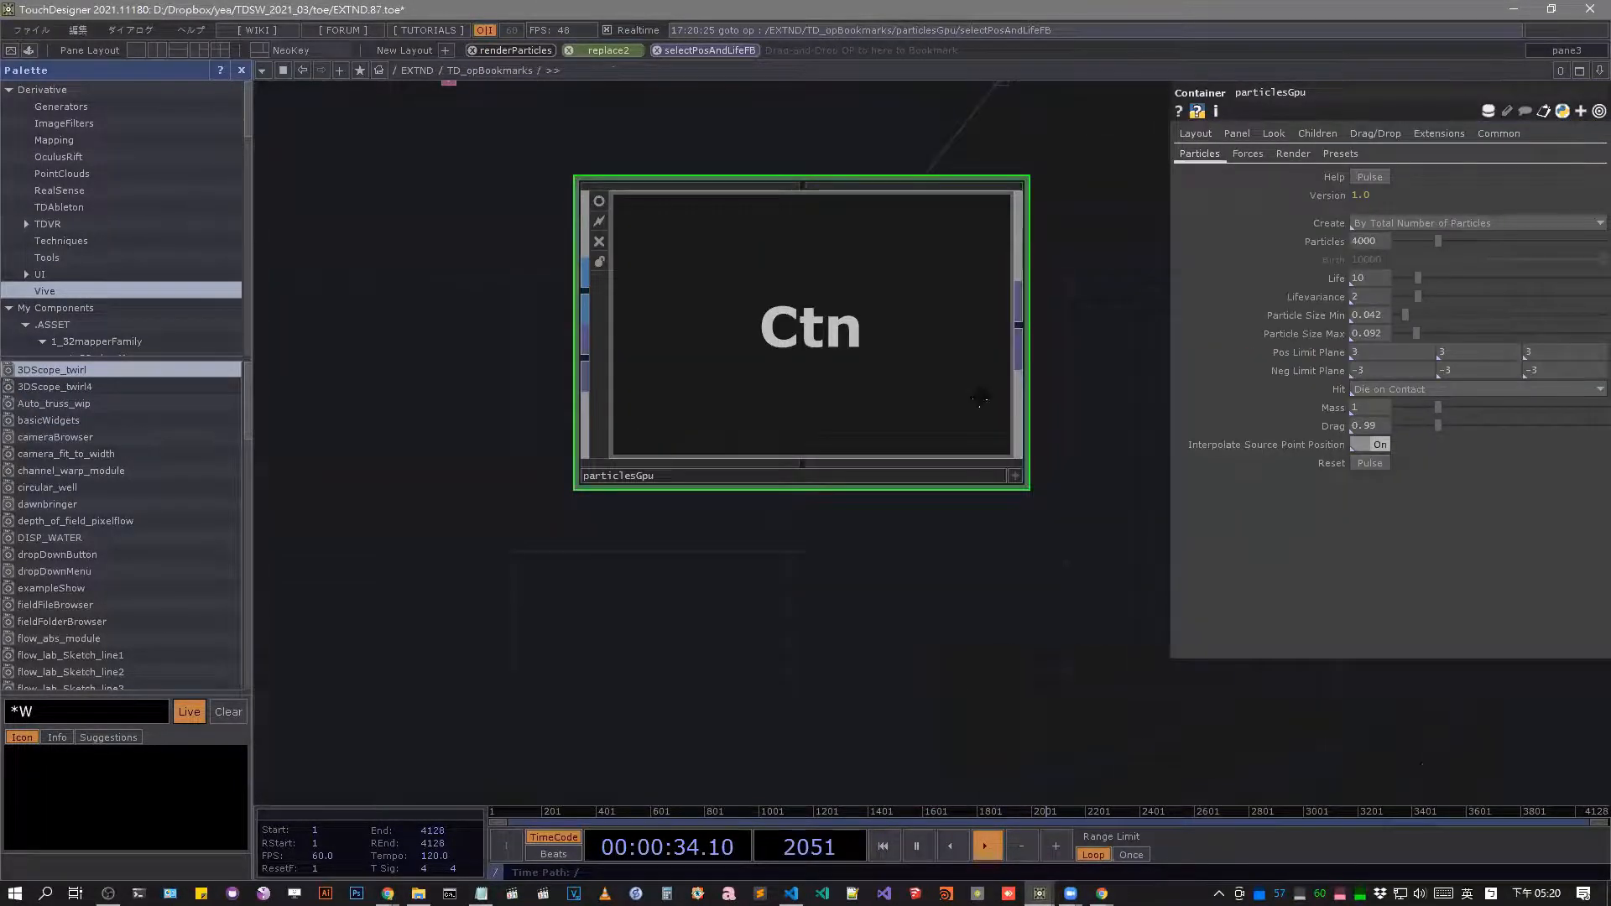
pyautogui.scroll(3, 1019, 413)
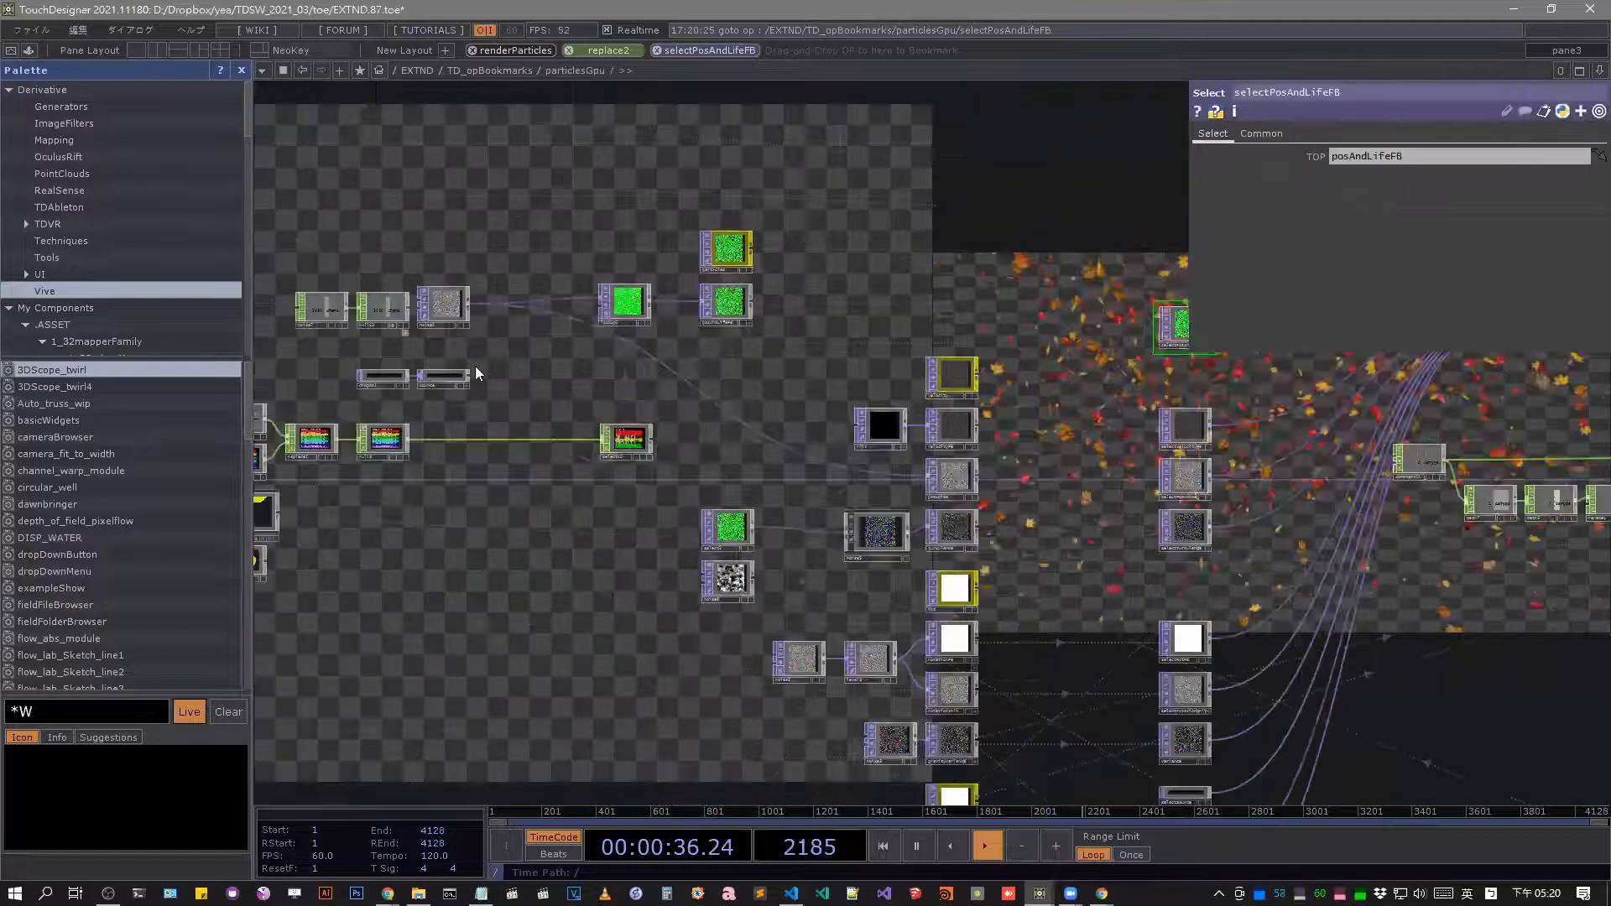
# Color the noise1 node orange in the particlesGpu network using the network color palette.
pyautogui.moveTo(568, 293); pyautogui.dragTo(696, 279)
pyautogui.click(570, 292)
pyautogui.press('c')
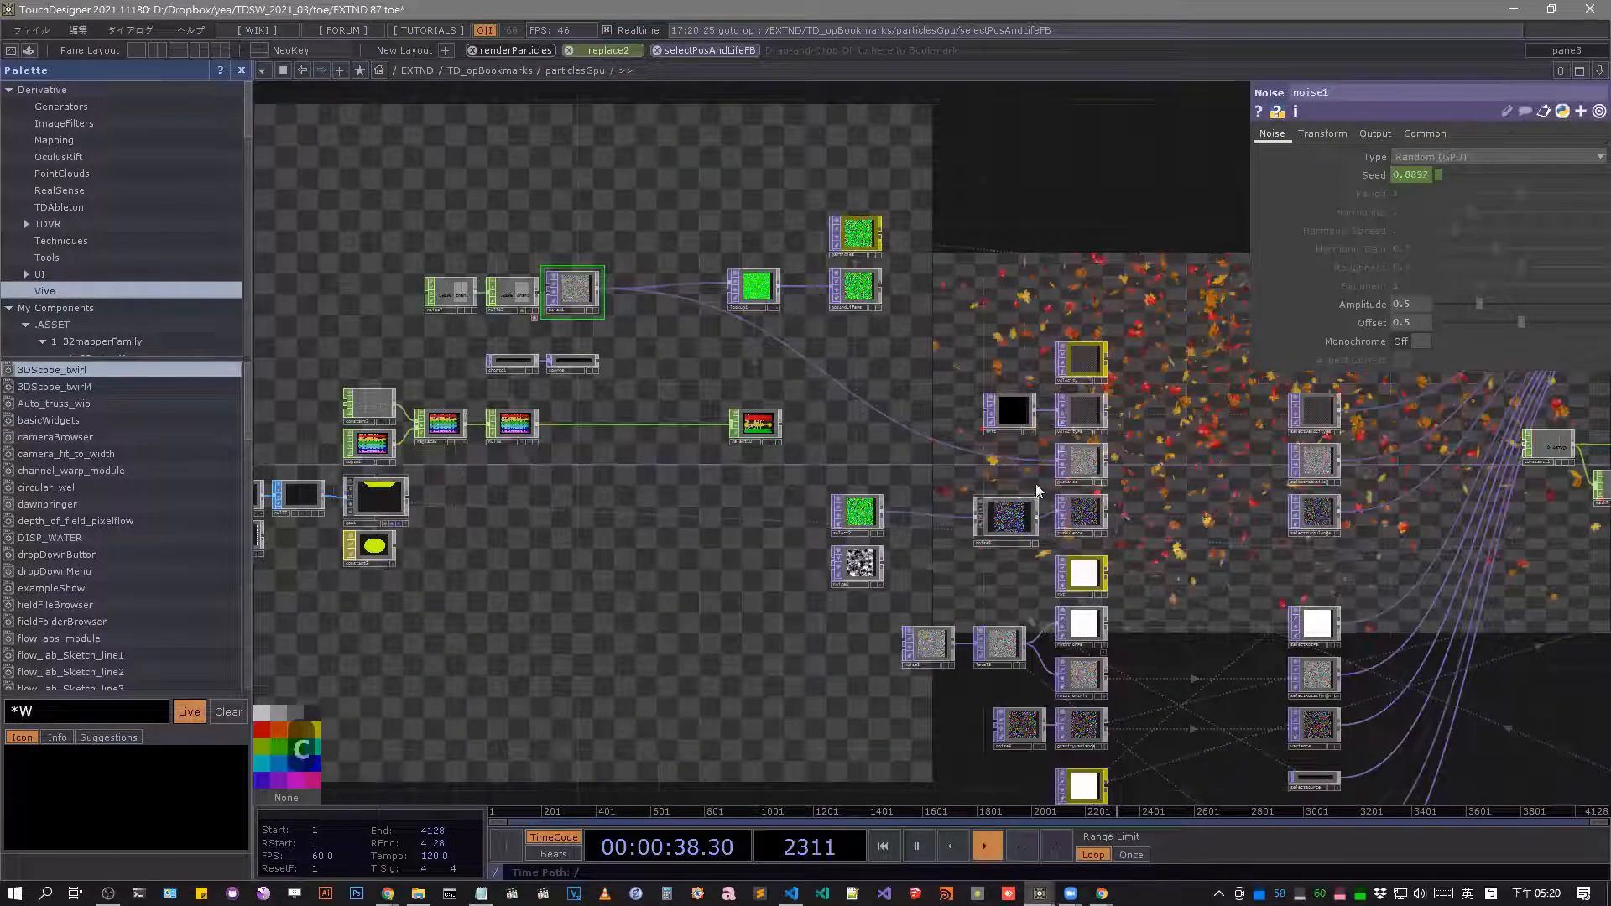
pyautogui.press('h')
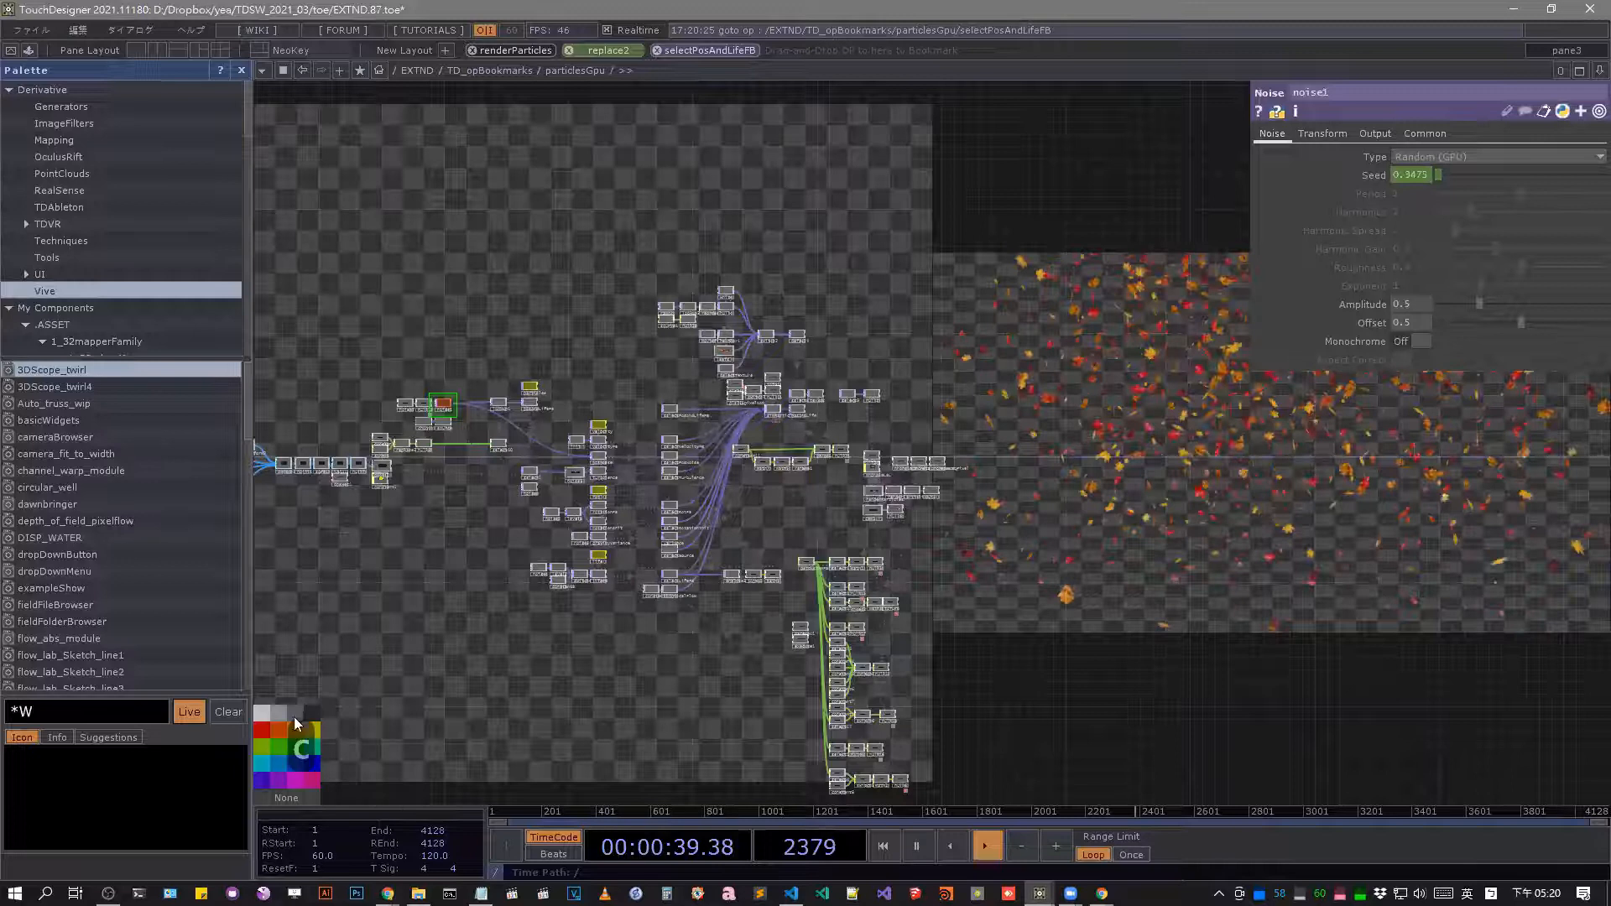
# Locate the renderParticles Geometry component in the particlesGpu network and color it red.
pyautogui.scroll(5, 987, 459)
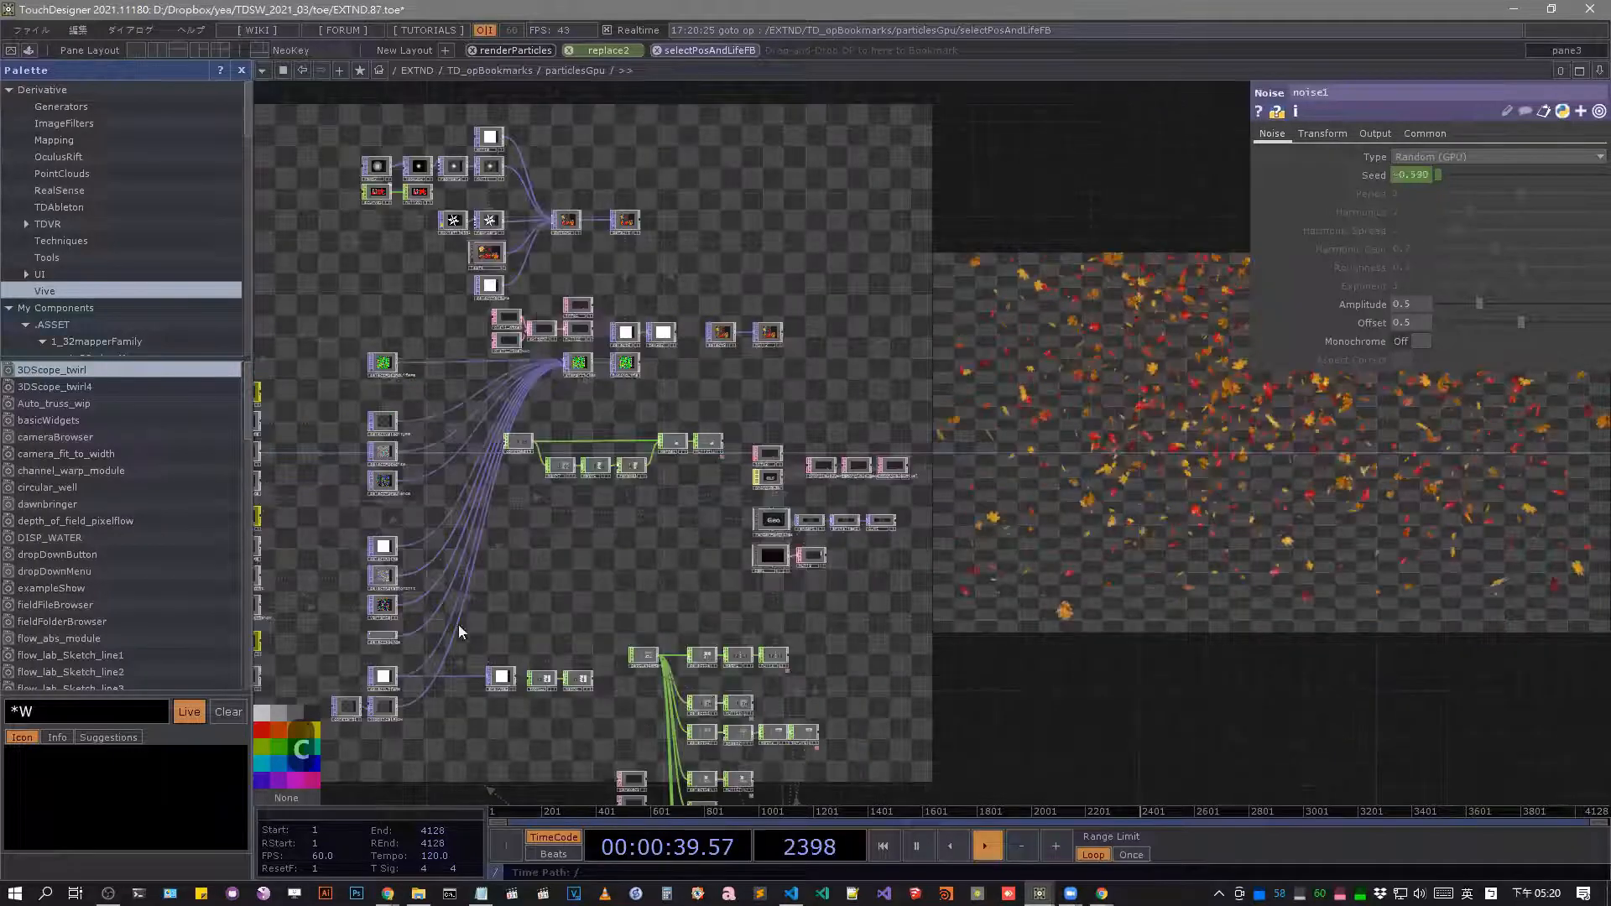
pyautogui.scroll(2, 461, 646)
pyautogui.moveTo(462, 654); pyautogui.dragTo(287, 726)
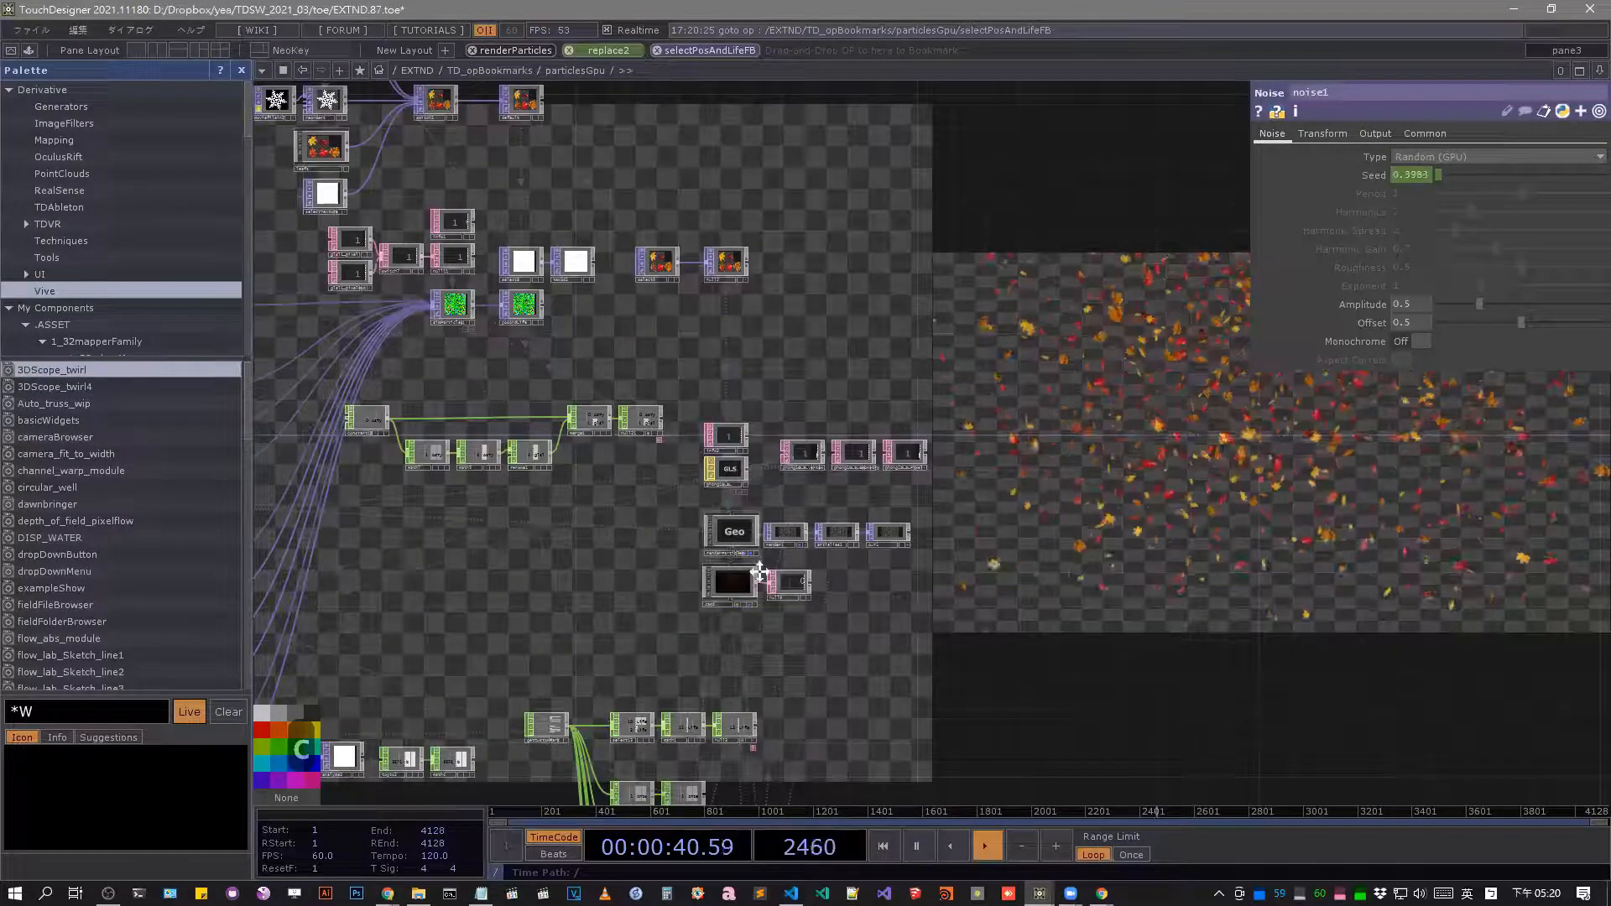
pyautogui.click(736, 537)
pyautogui.moveTo(957, 493); pyautogui.dragTo(1177, 484)
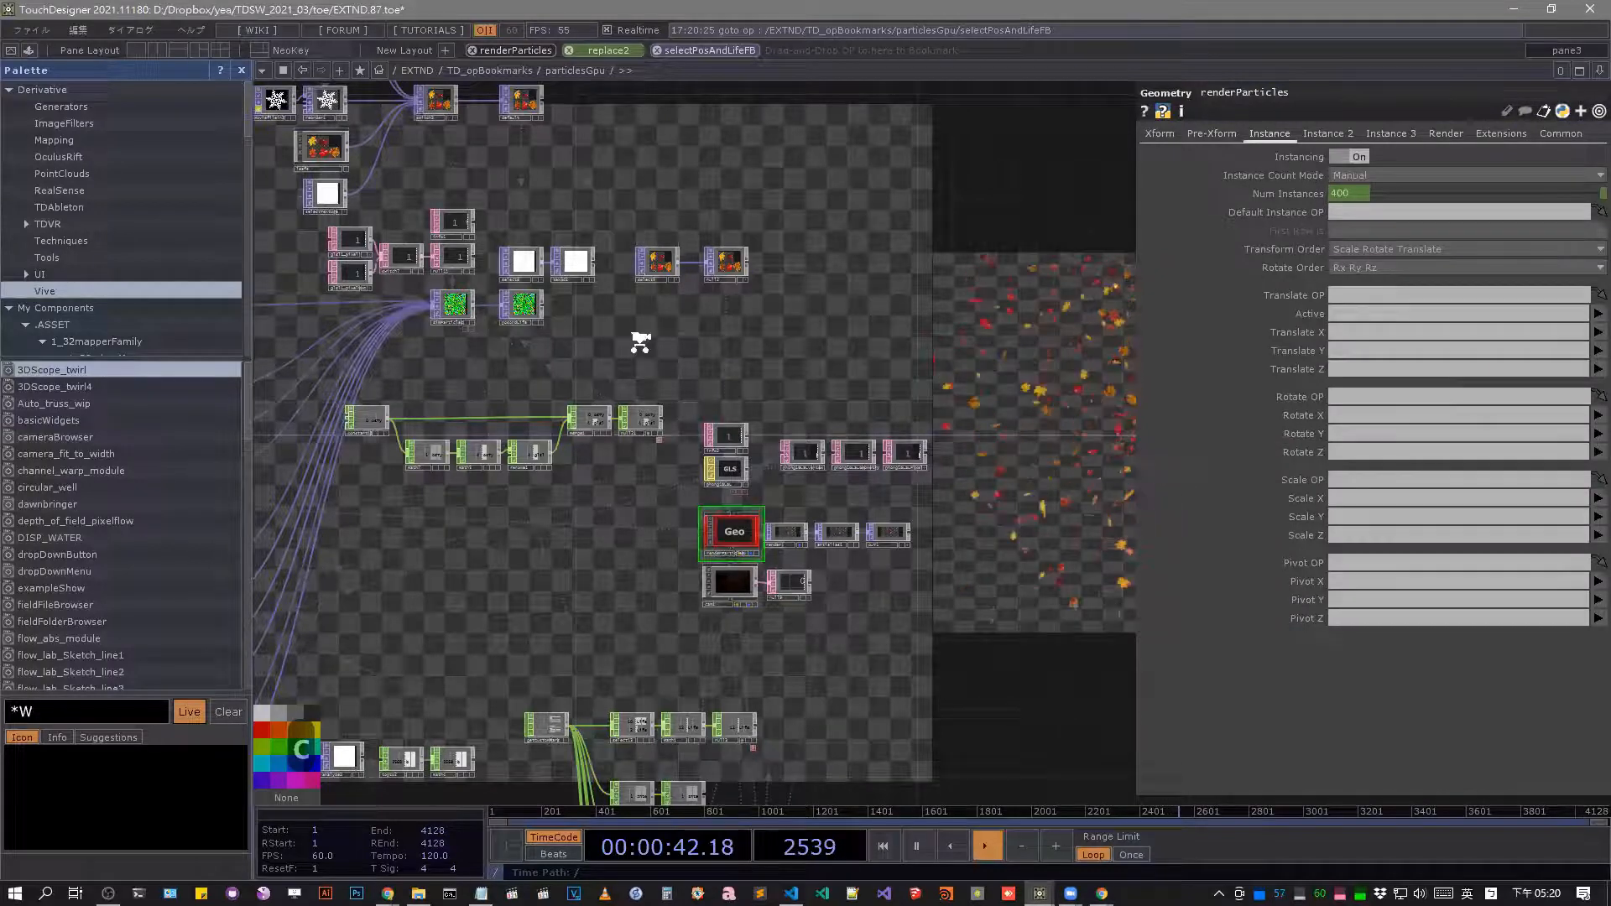
# Color the velocity Render Select node orange in the particlesGpu network.
pyautogui.moveTo(536, 376); pyautogui.dragTo(753, 369)
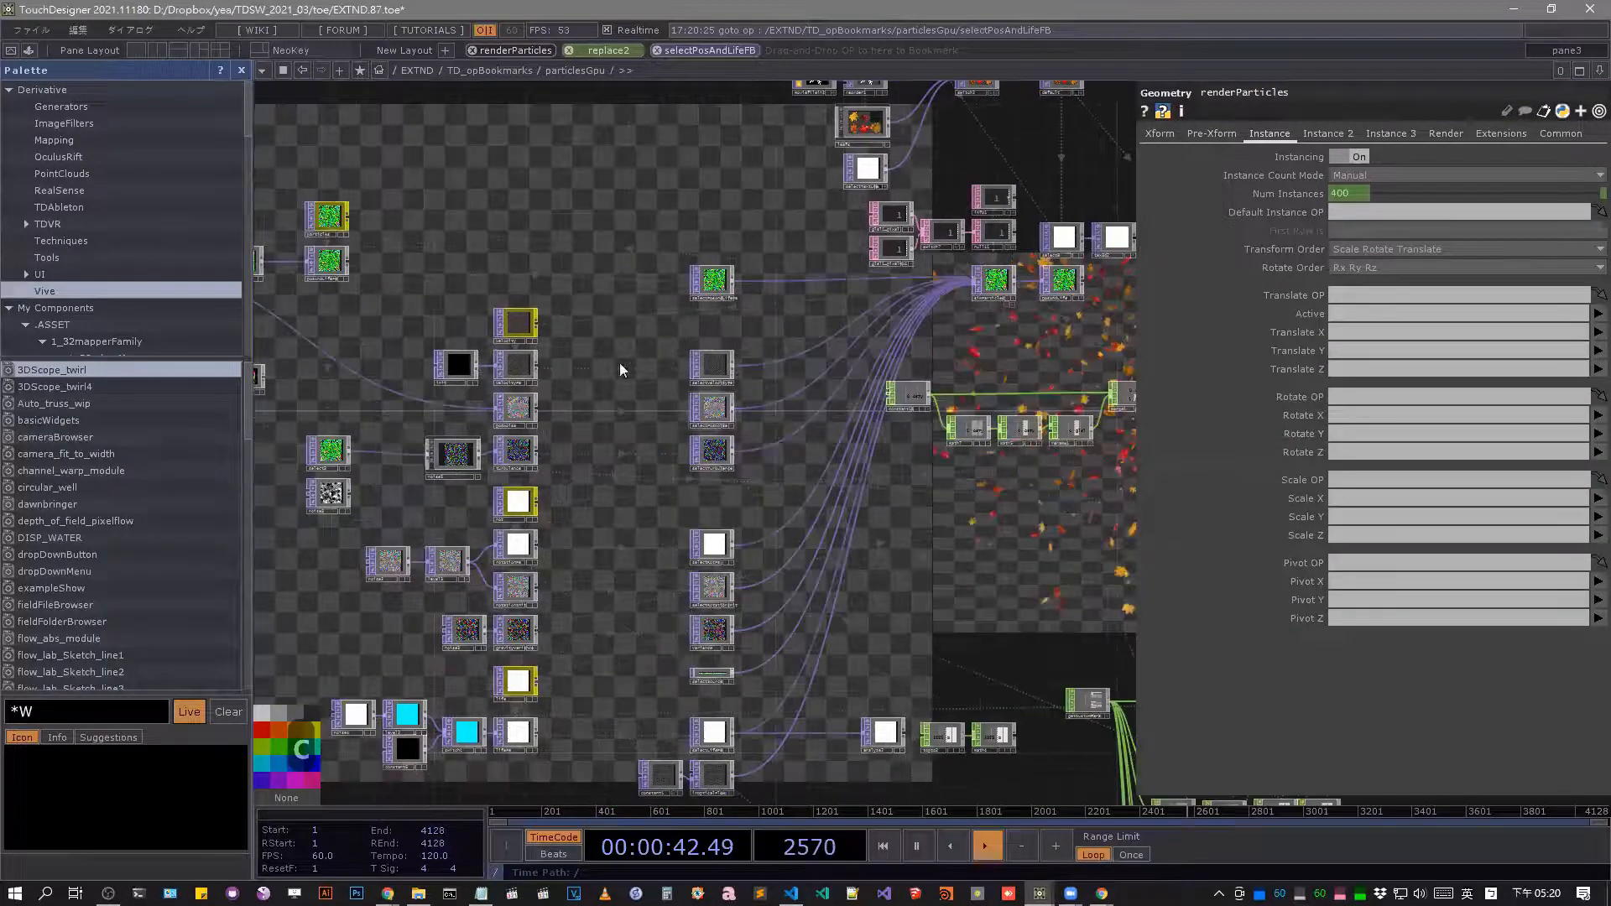
pyautogui.moveTo(836, 339); pyautogui.dragTo(861, 338)
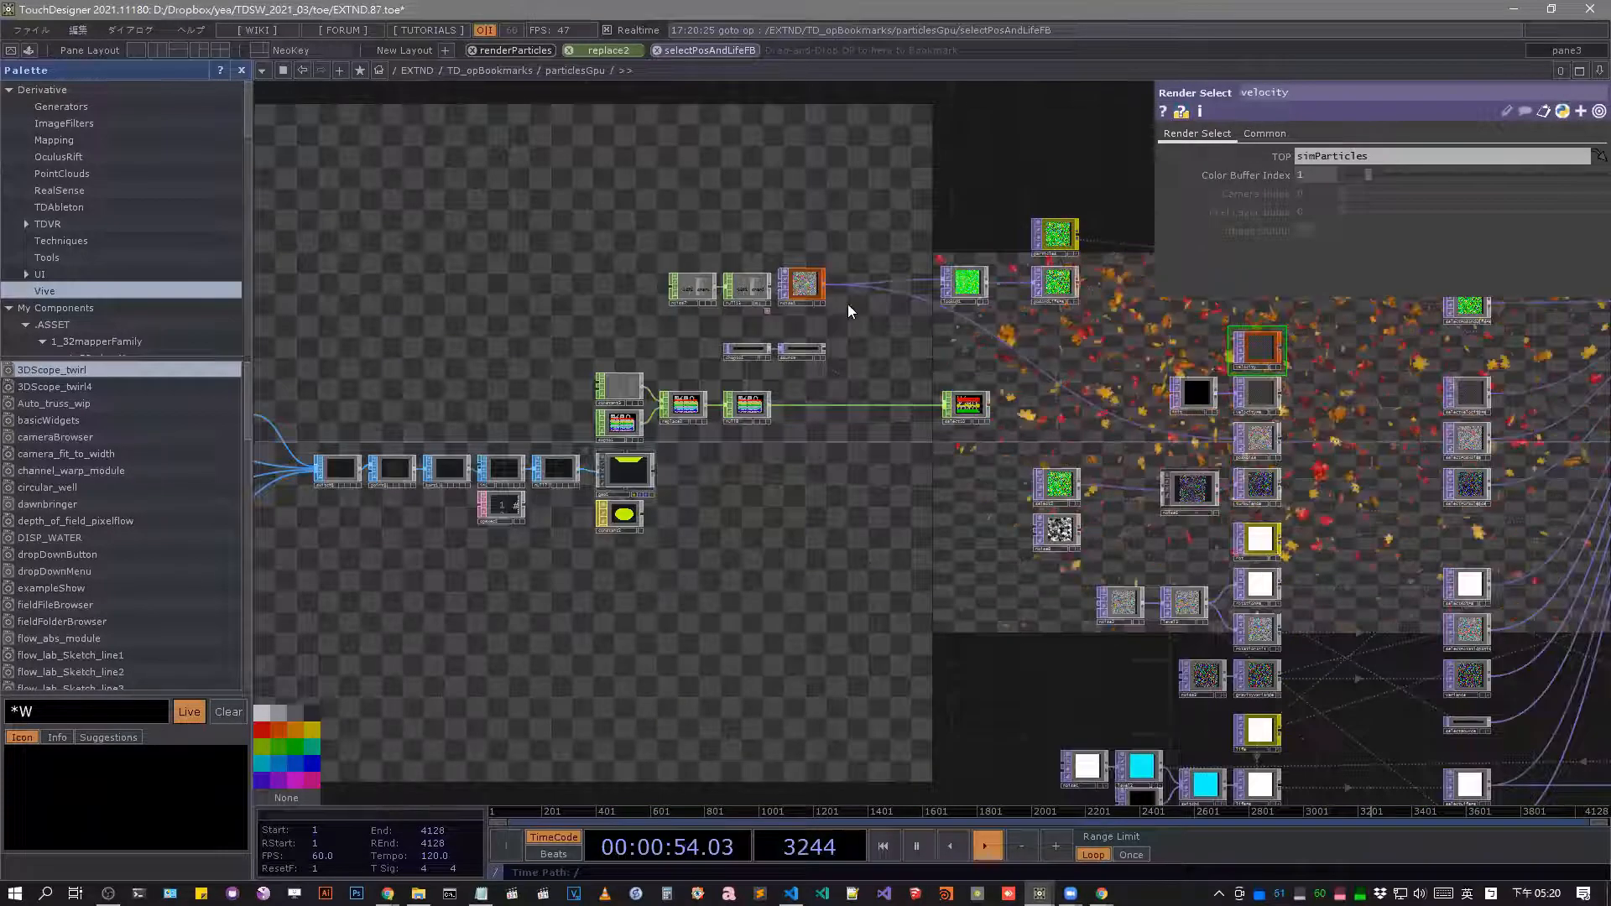
pyautogui.scroll(3, 847, 303)
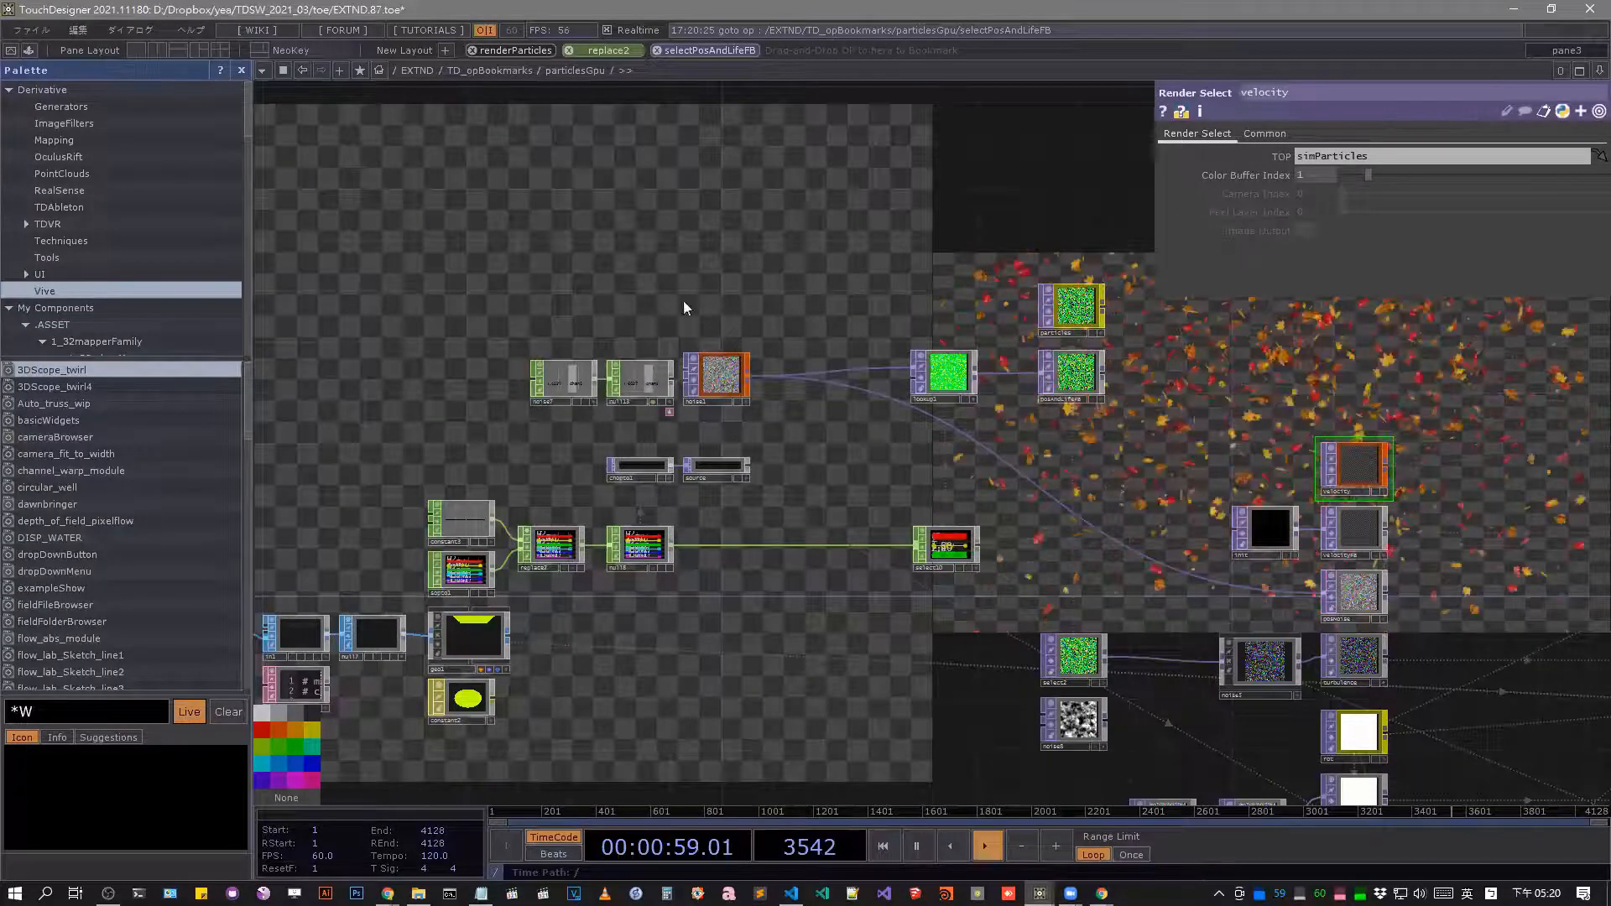
# Jump repeatedly between the selectPosAndLifeFB, replace2 and renderParticles operator bookmarks, ending on renderParticles.
pyautogui.click(693, 51)
pyautogui.click(607, 50)
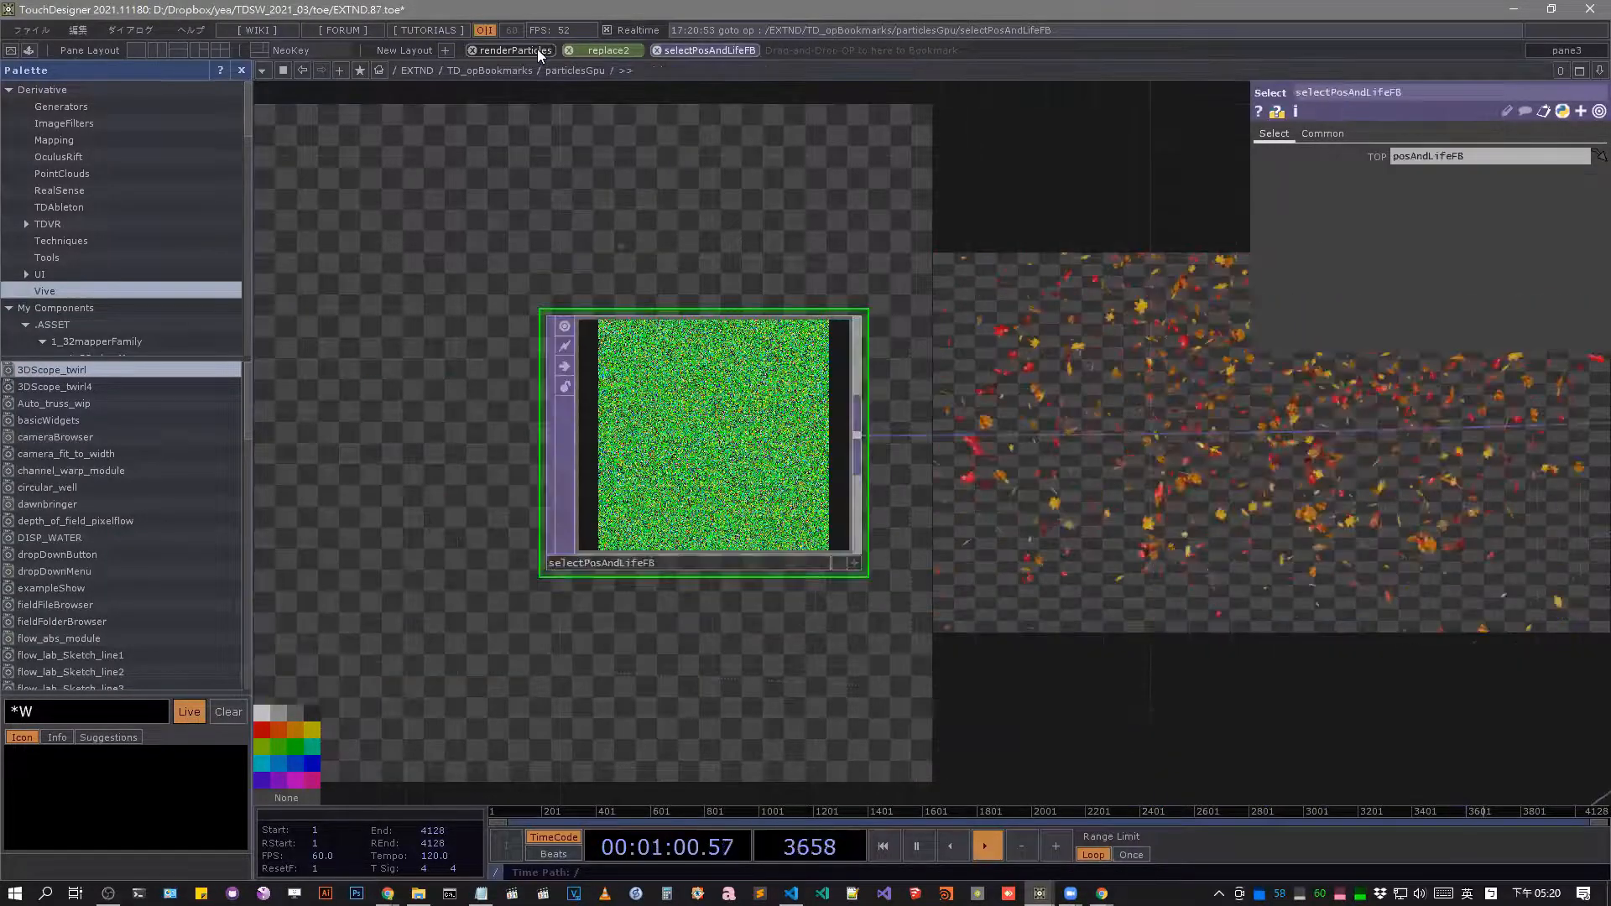
pyautogui.click(536, 50)
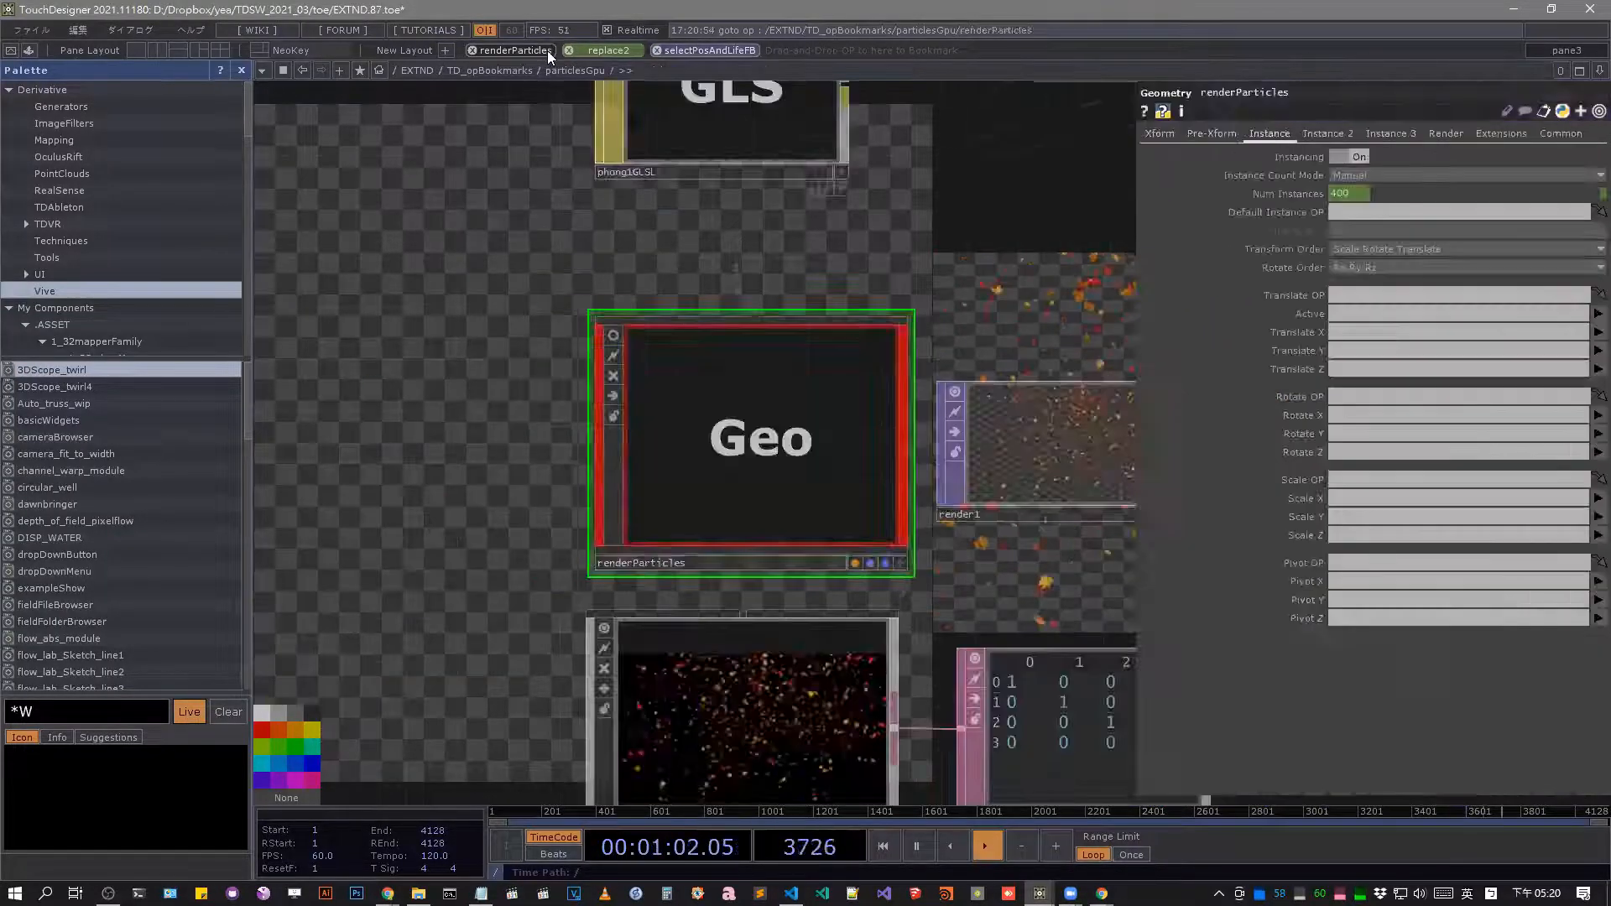
pyautogui.click(621, 52)
pyautogui.click(709, 51)
pyautogui.click(601, 50)
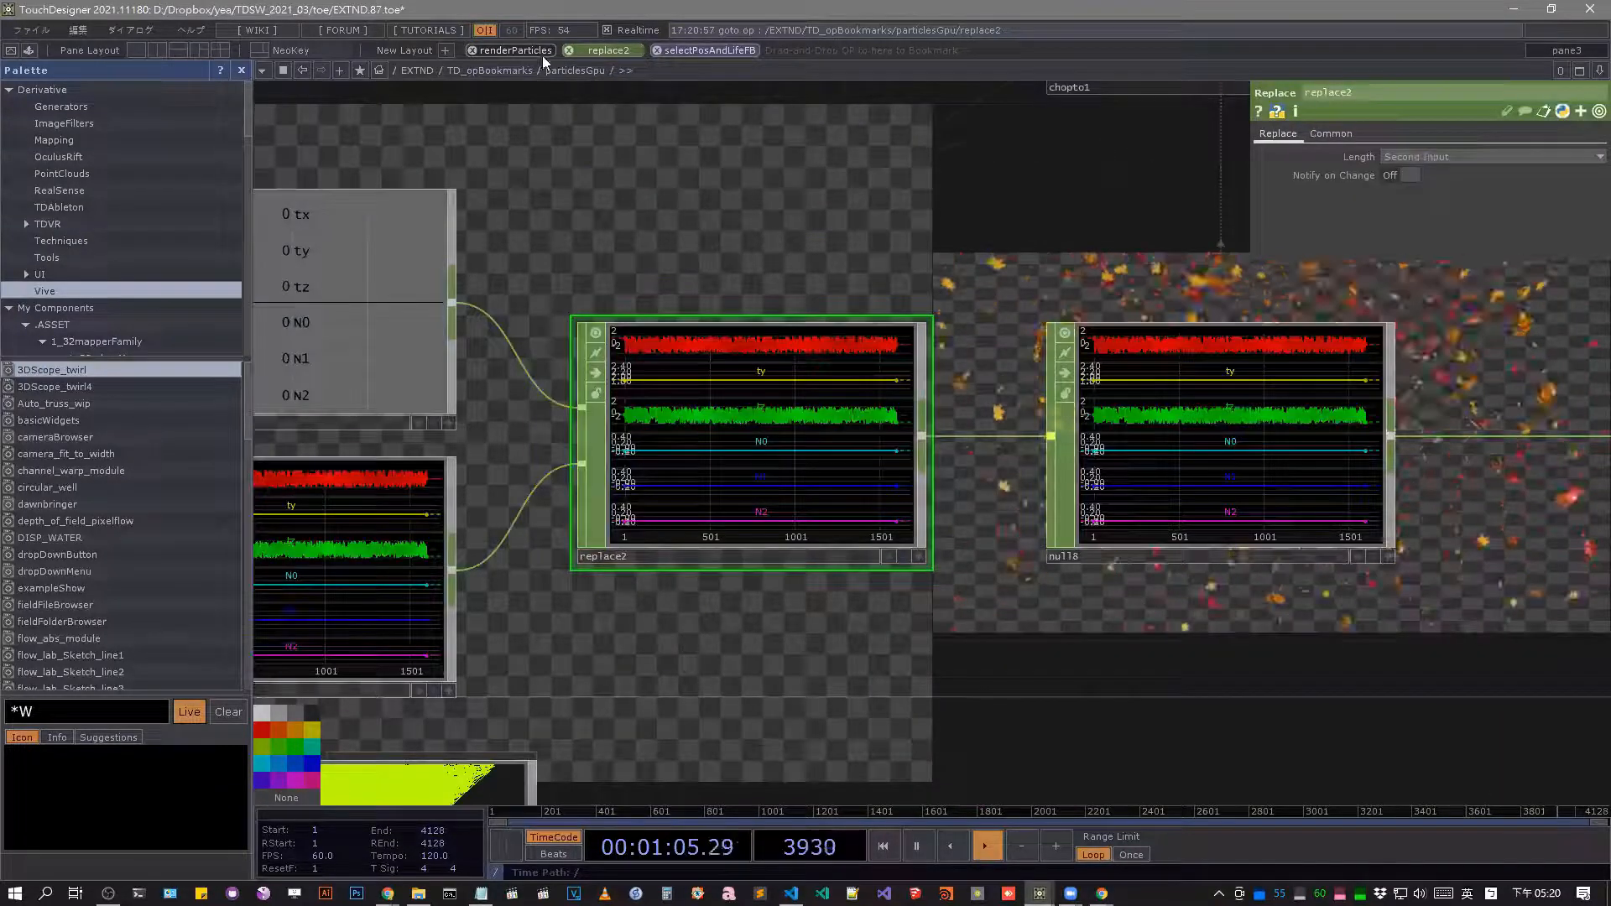
pyautogui.click(537, 51)
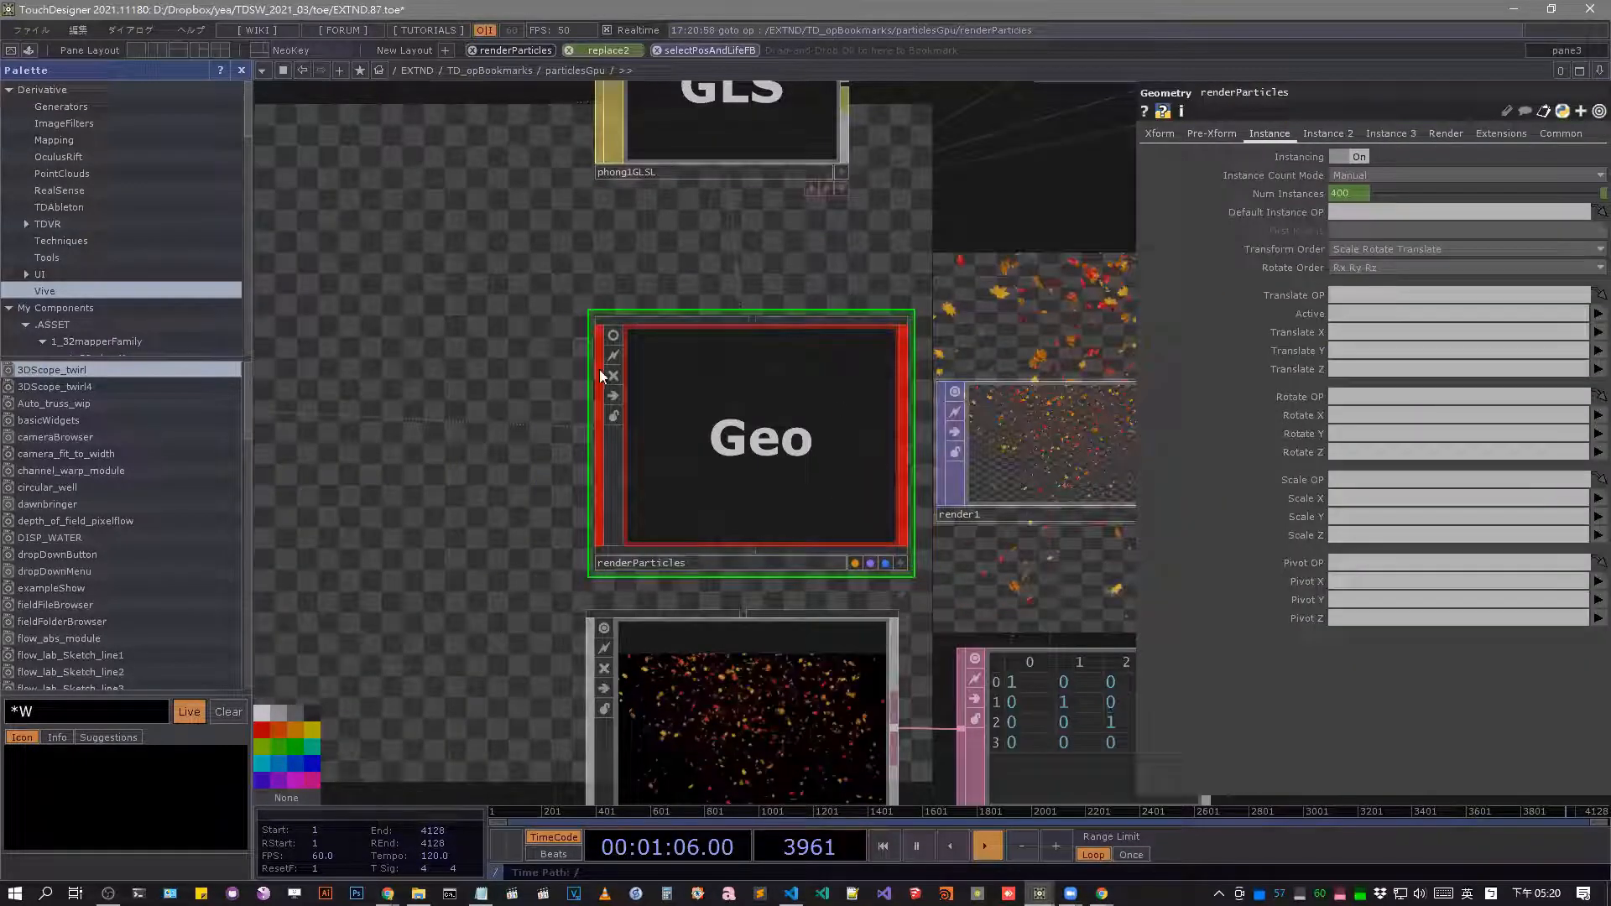
# Examine the whole particlesGpu network, and look over the internal network of the TD_opBookmarks component around opBookmarks and install2UI.
pyautogui.scroll(-5, 831, 478)
pyautogui.scroll(-5, 1007, 399)
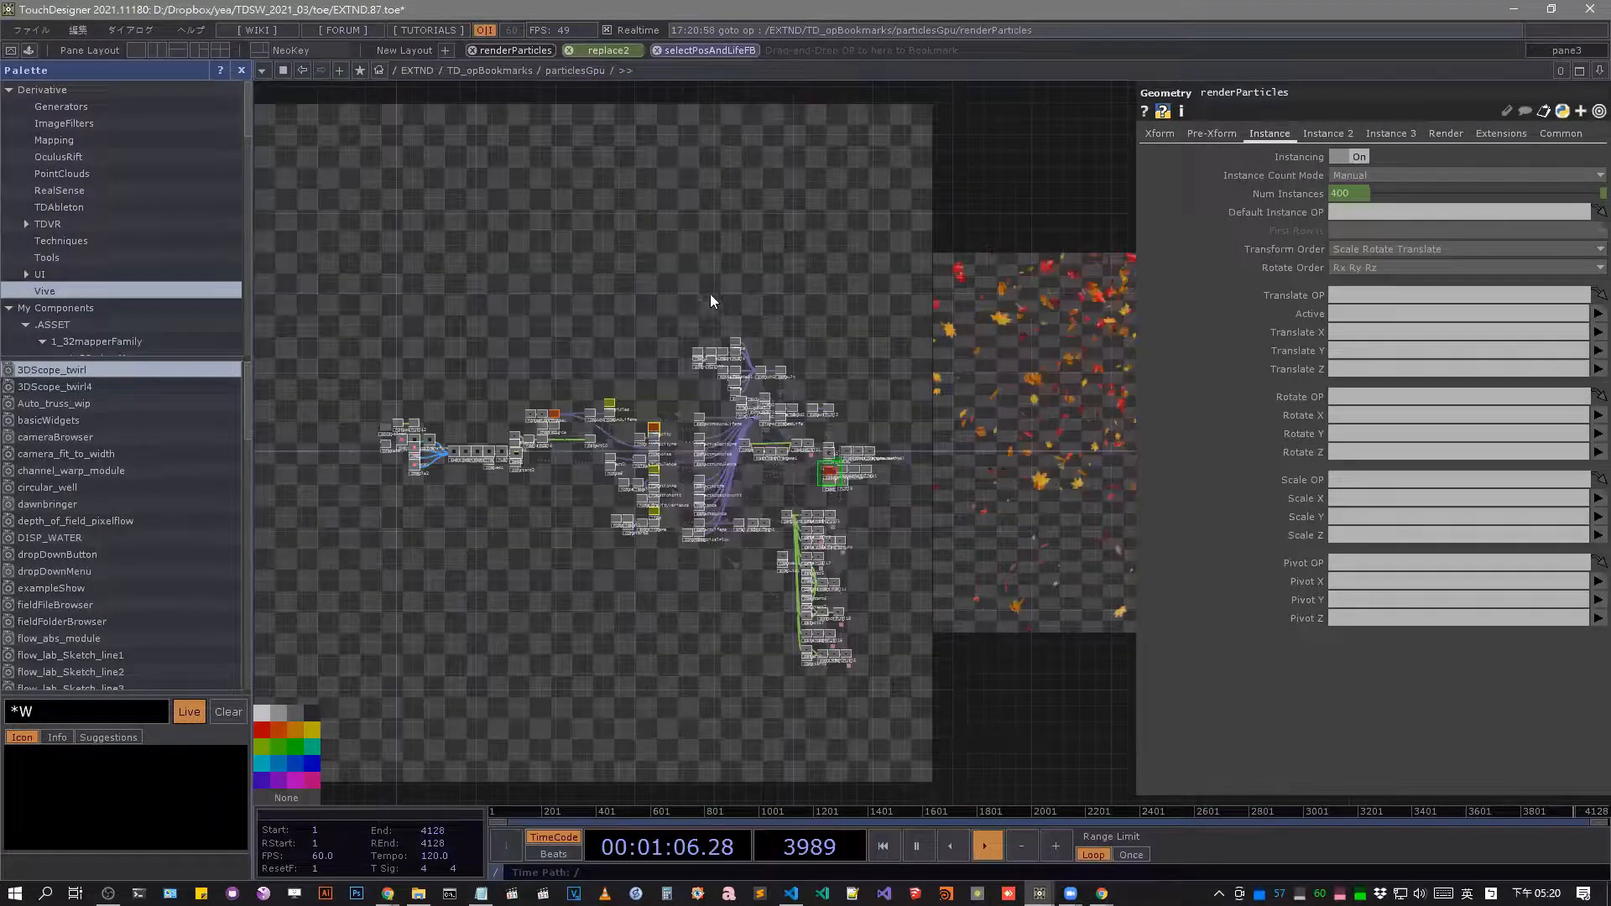
pyautogui.moveTo(710, 293); pyautogui.dragTo(728, 260, button='middle')
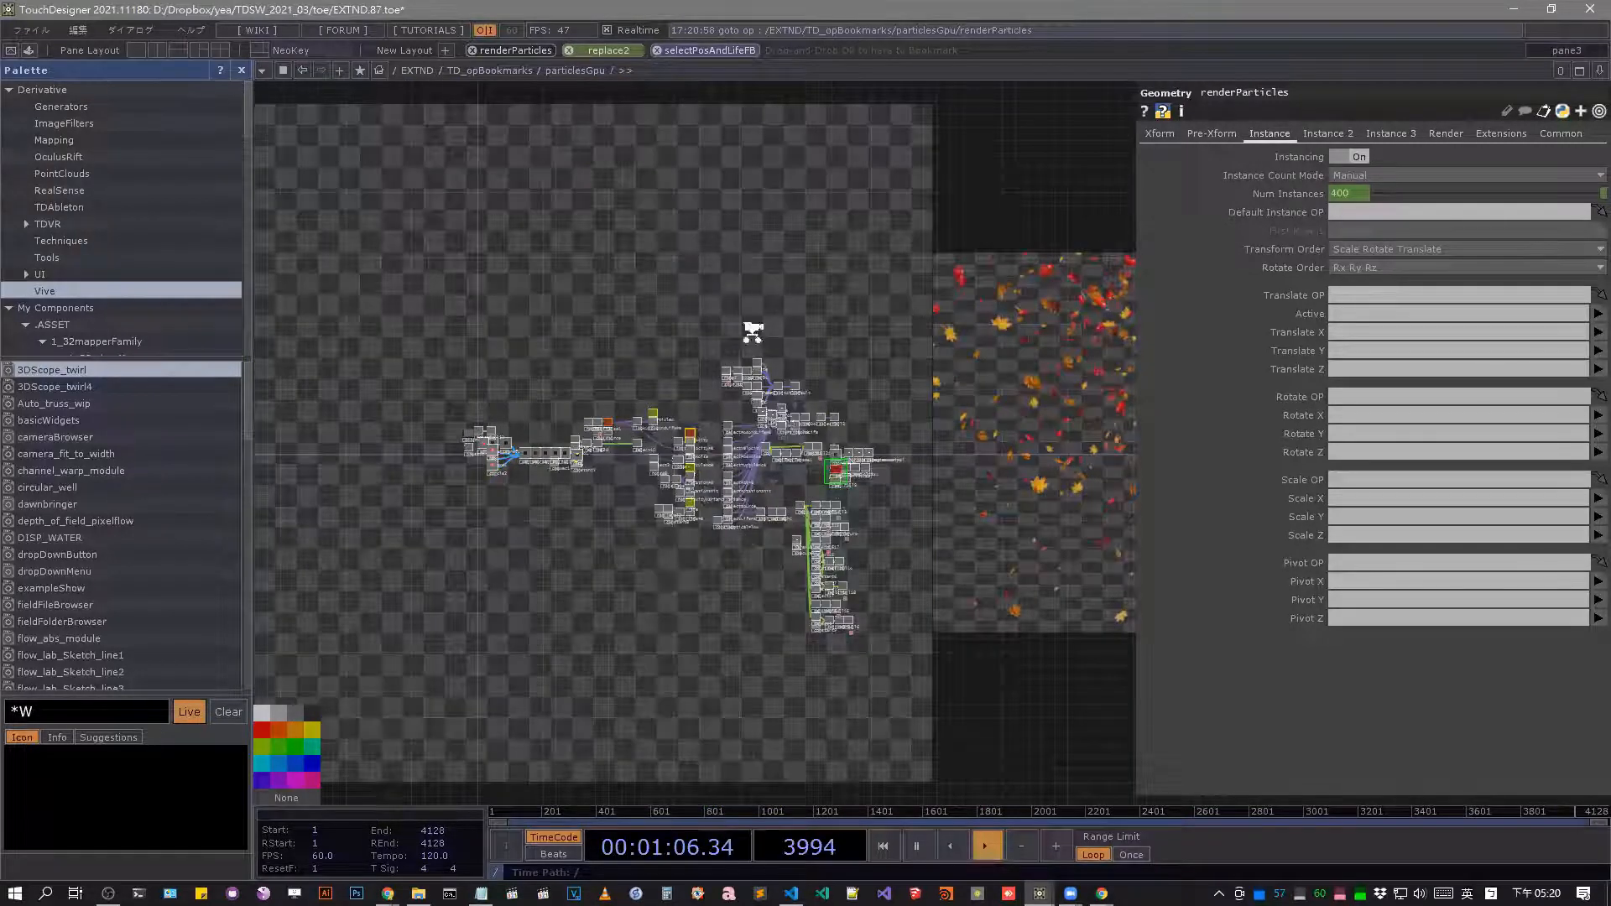
pyautogui.moveTo(753, 333); pyautogui.dragTo(810, 316, button='middle')
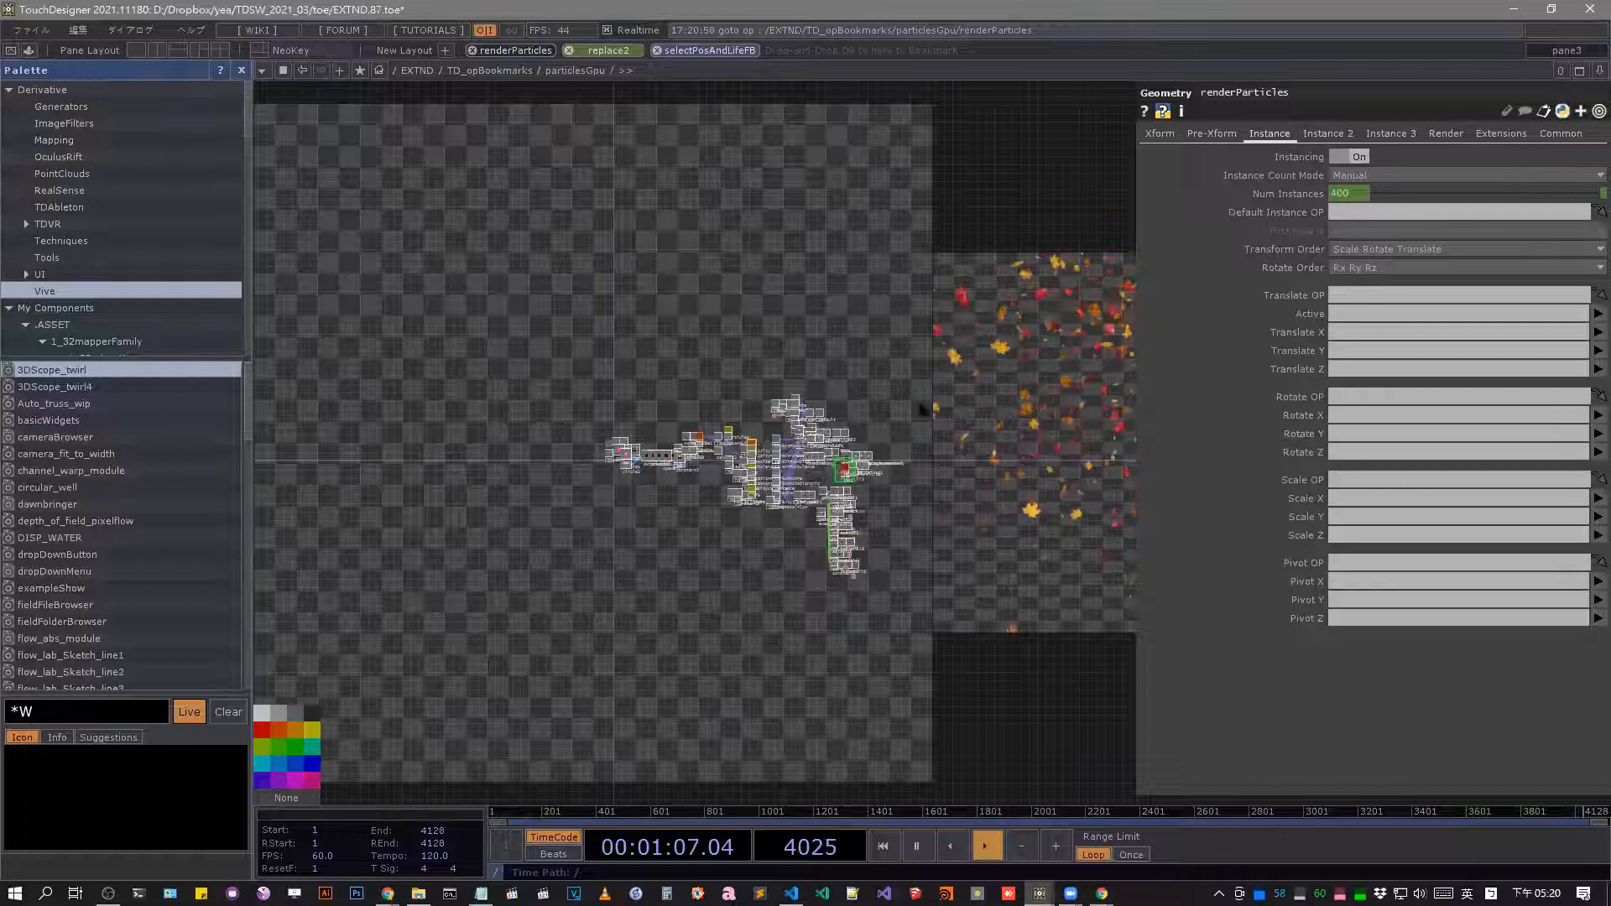
pyautogui.scroll(3, 1063, 593)
pyautogui.moveTo(864, 490); pyautogui.dragTo(880, 495)
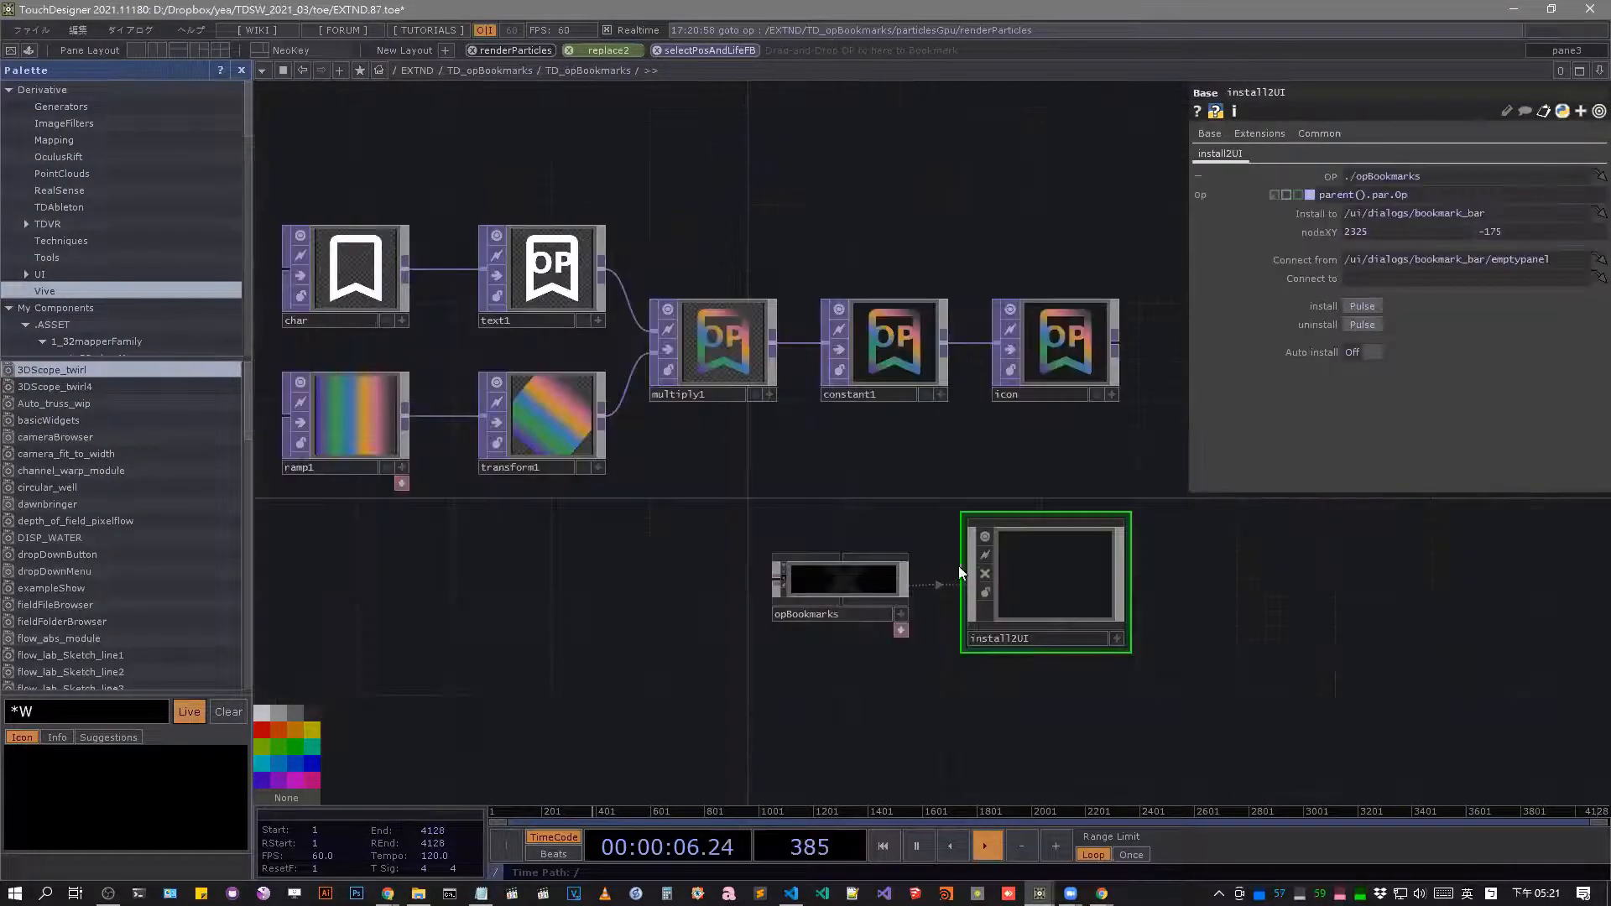
pyautogui.moveTo(973, 570); pyautogui.dragTo(960, 558)
pyautogui.scroll(2, 959, 557)
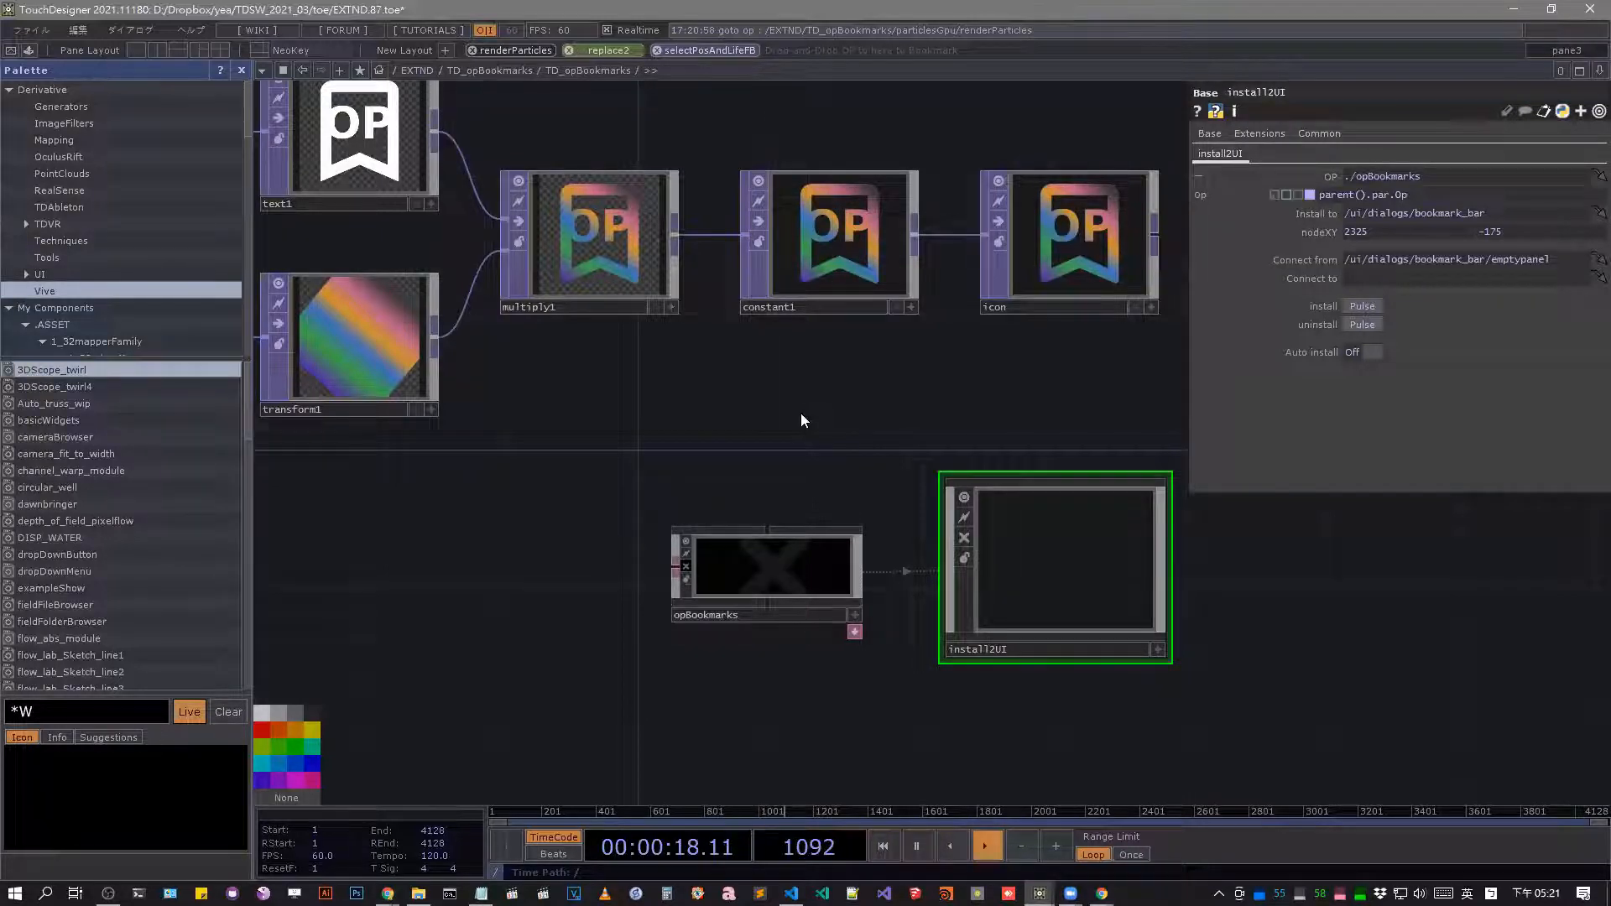
pyautogui.scroll(-1, 789, 403)
pyautogui.scroll(-2, 643, 113)
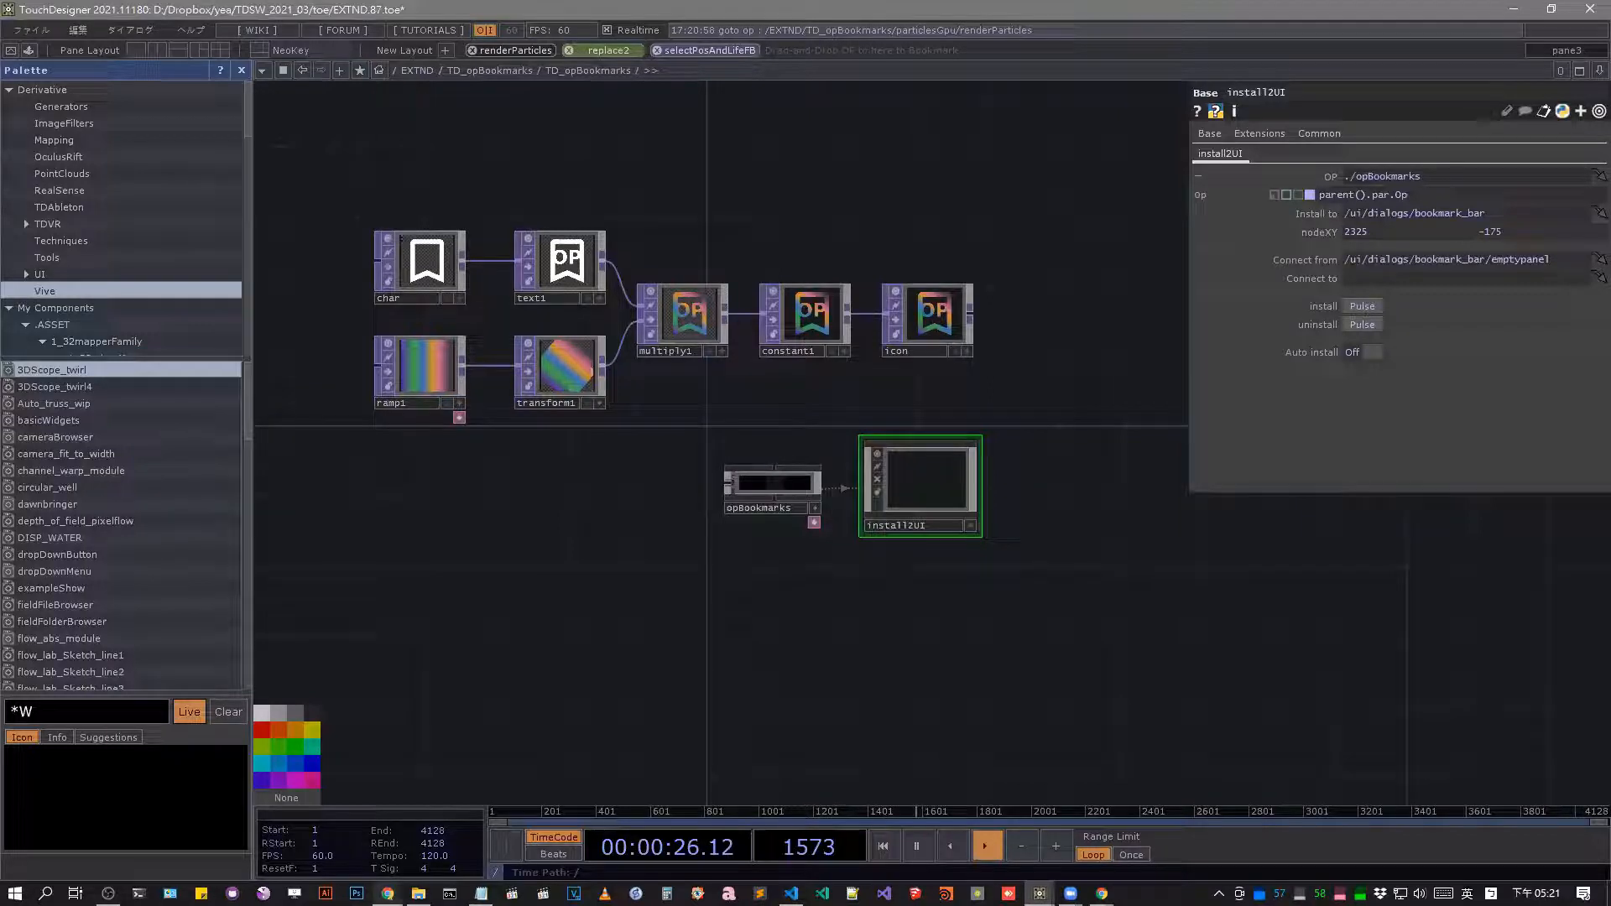
# Switch to Chrome and search the Derivative wiki for "drop".
pyautogui.click(387, 894)
pyautogui.click(581, 599)
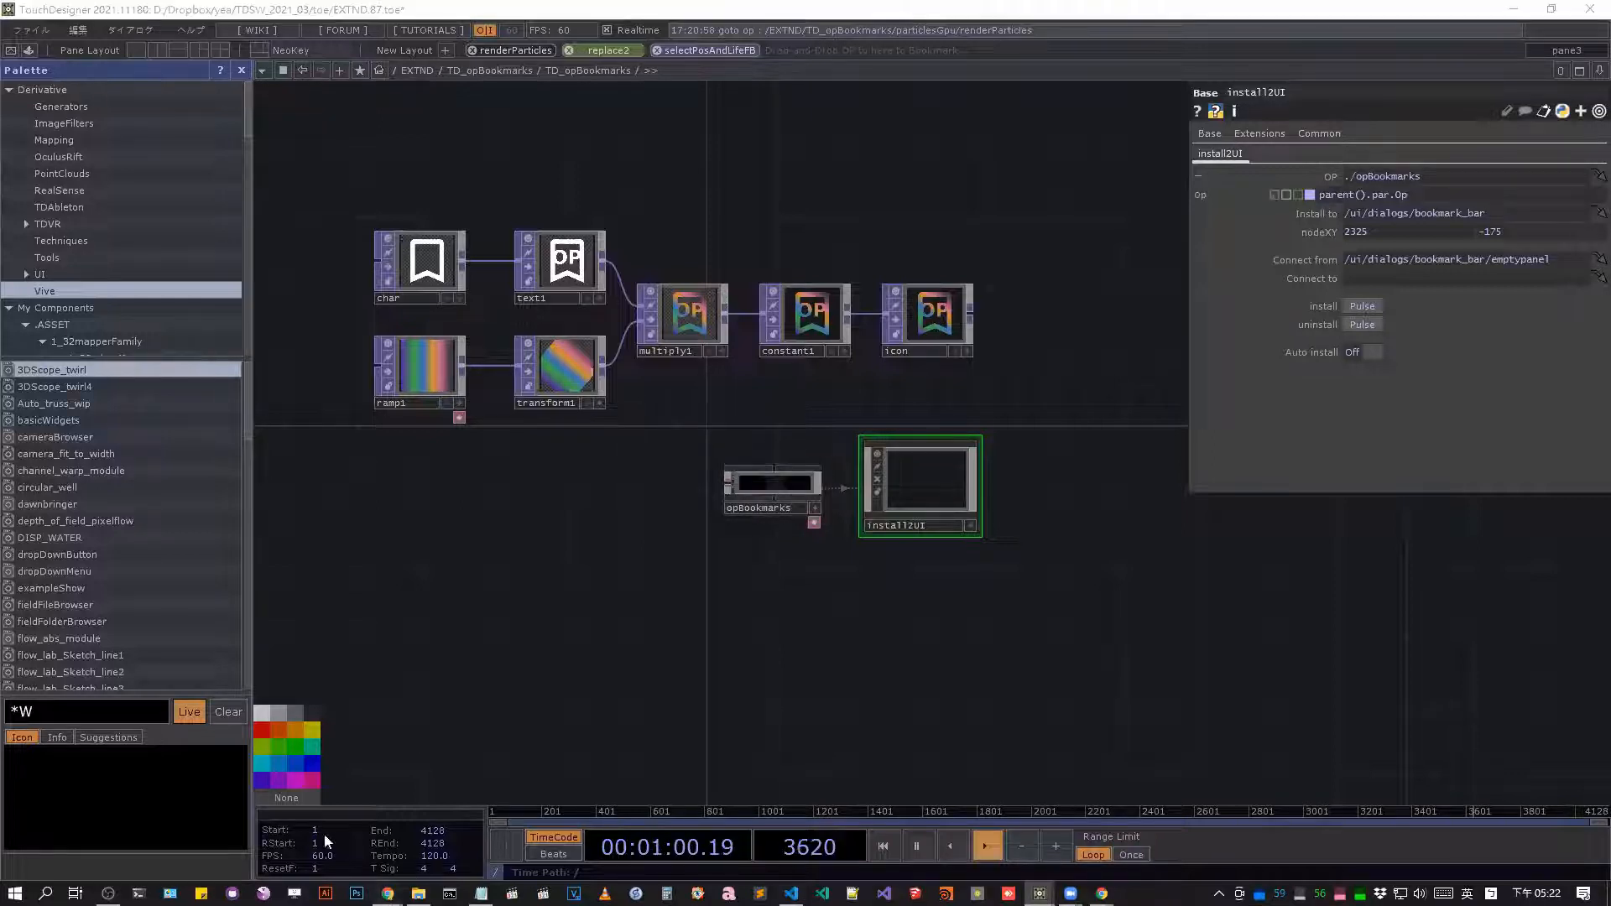
pyautogui.hotkey('alt', 'Tab')
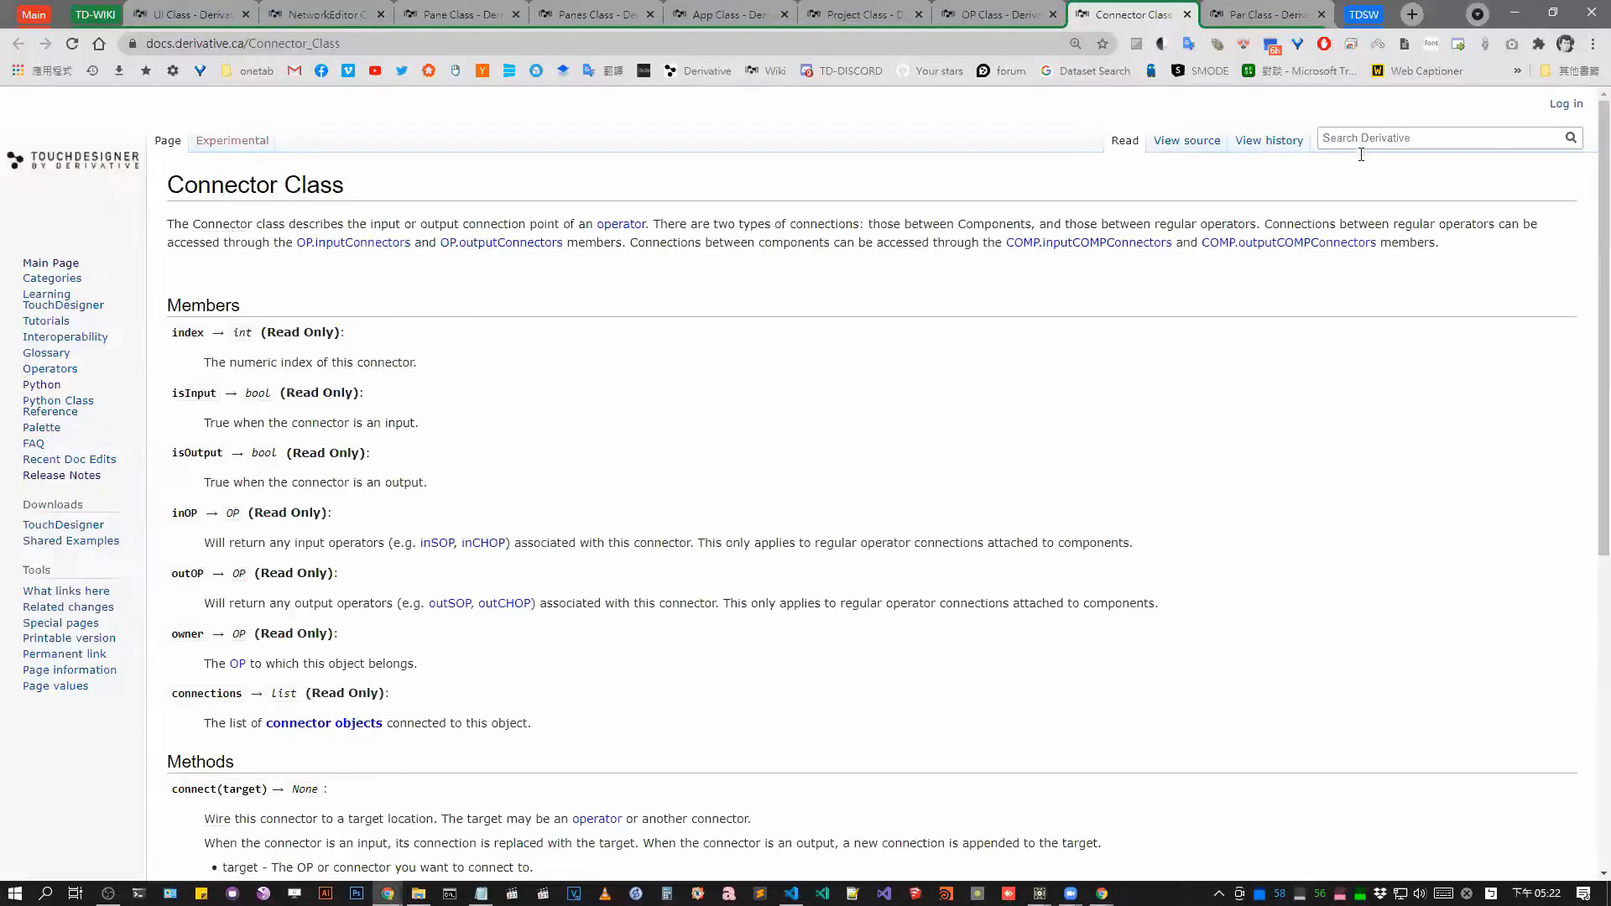
pyautogui.click(1361, 139)
pyautogui.write('da')
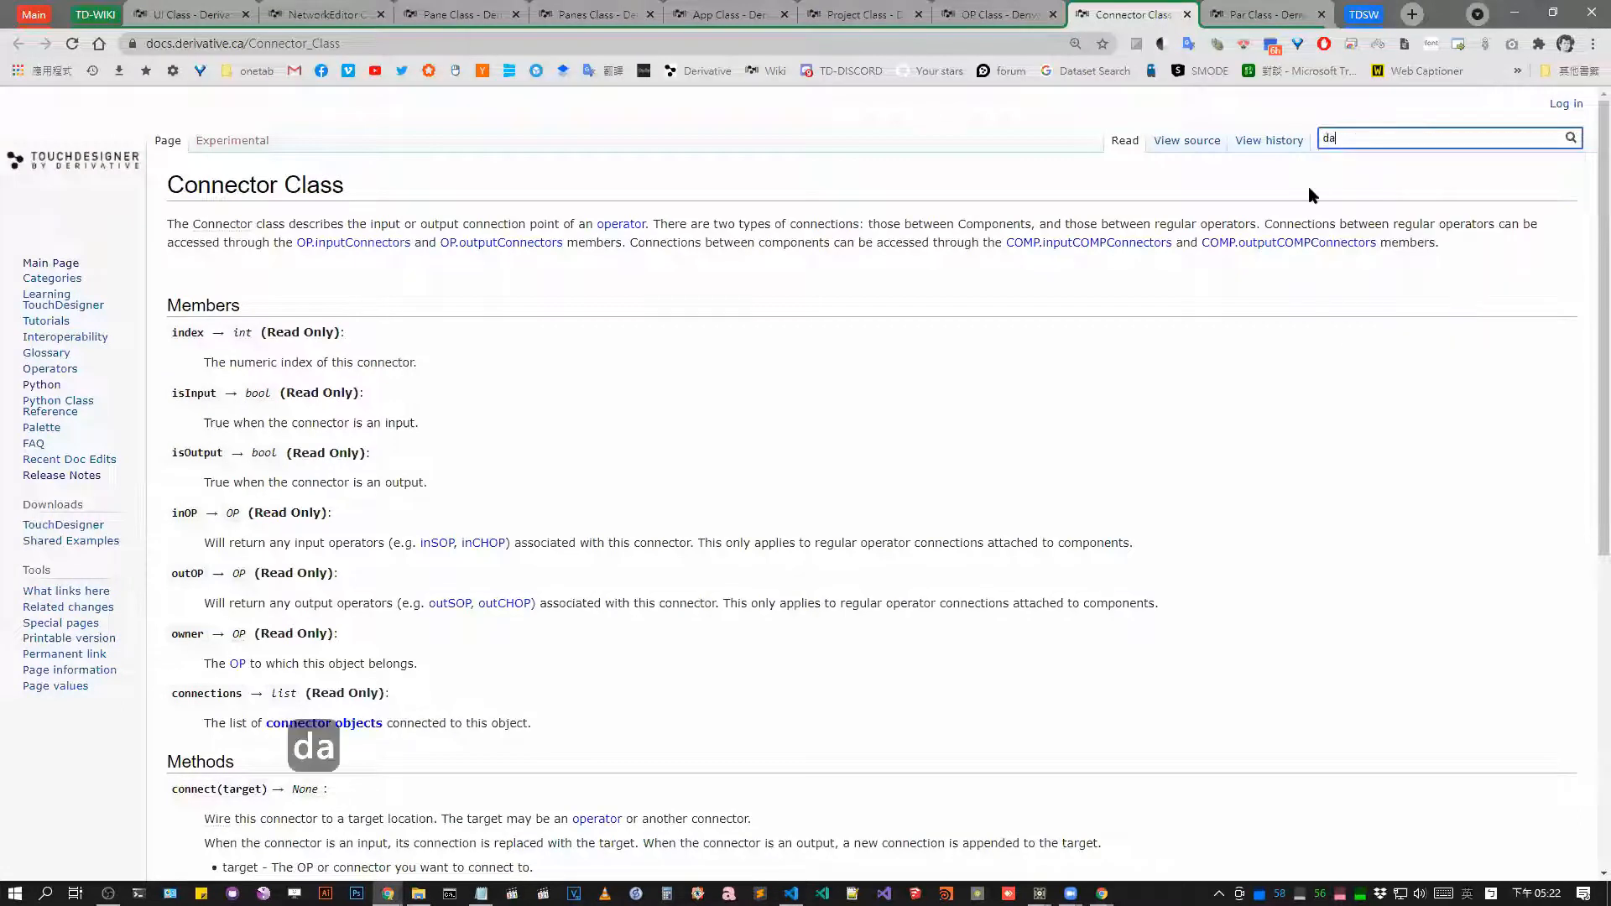
pyautogui.write('rg')
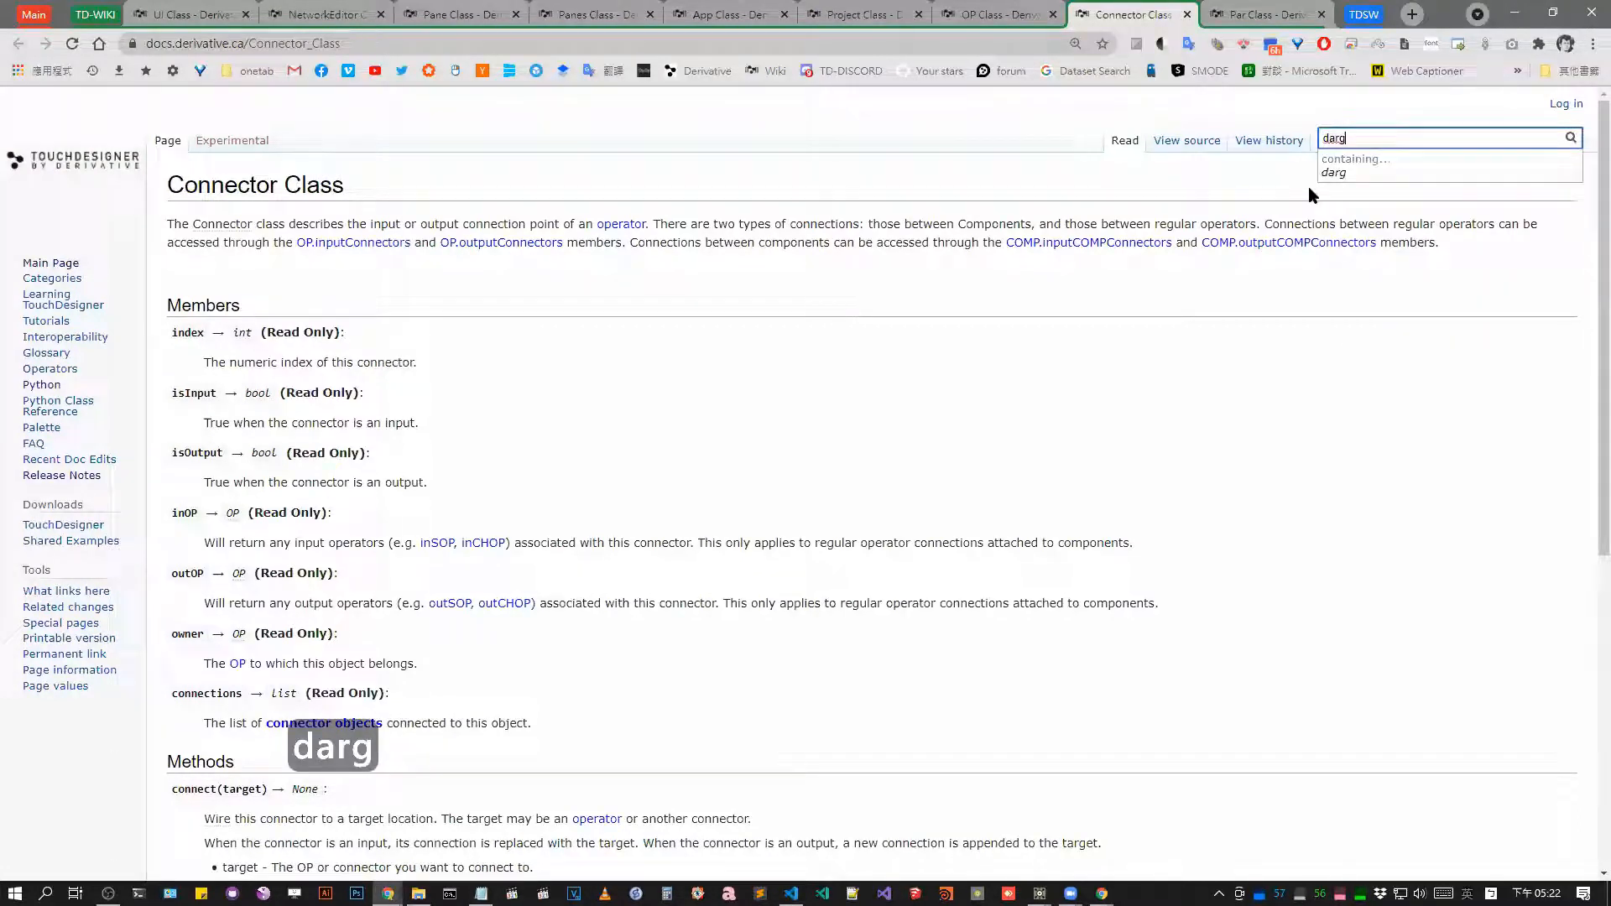
pyautogui.press('BackSpace')
pyautogui.press('BackSpace')
pyautogui.press('BackSpace')
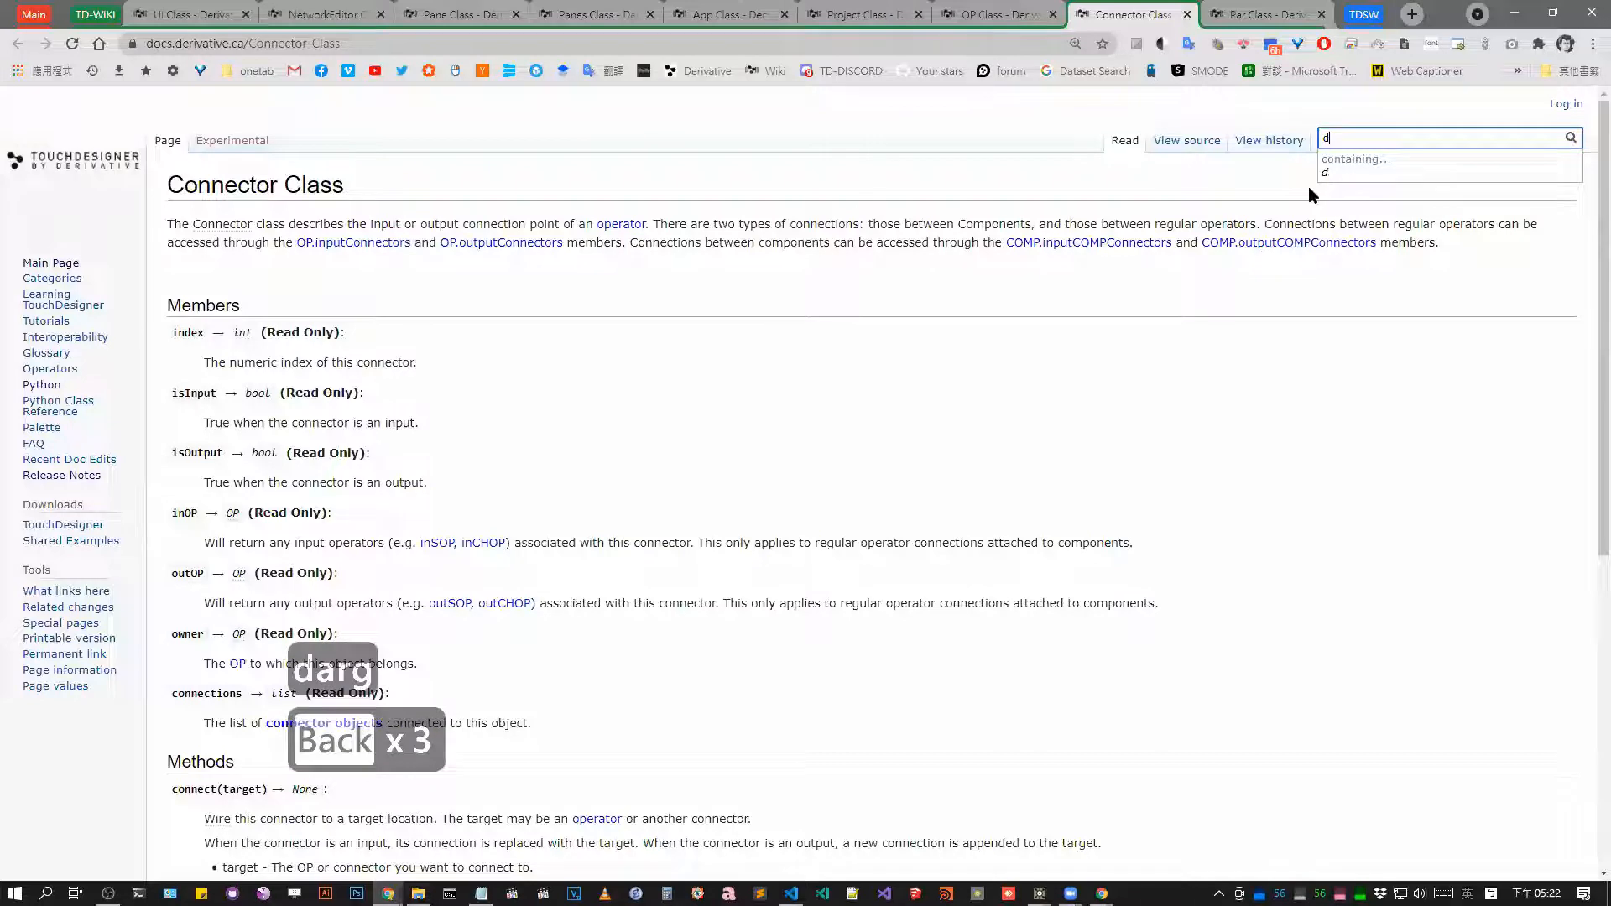
pyautogui.write('rop')
pyautogui.press('Return')
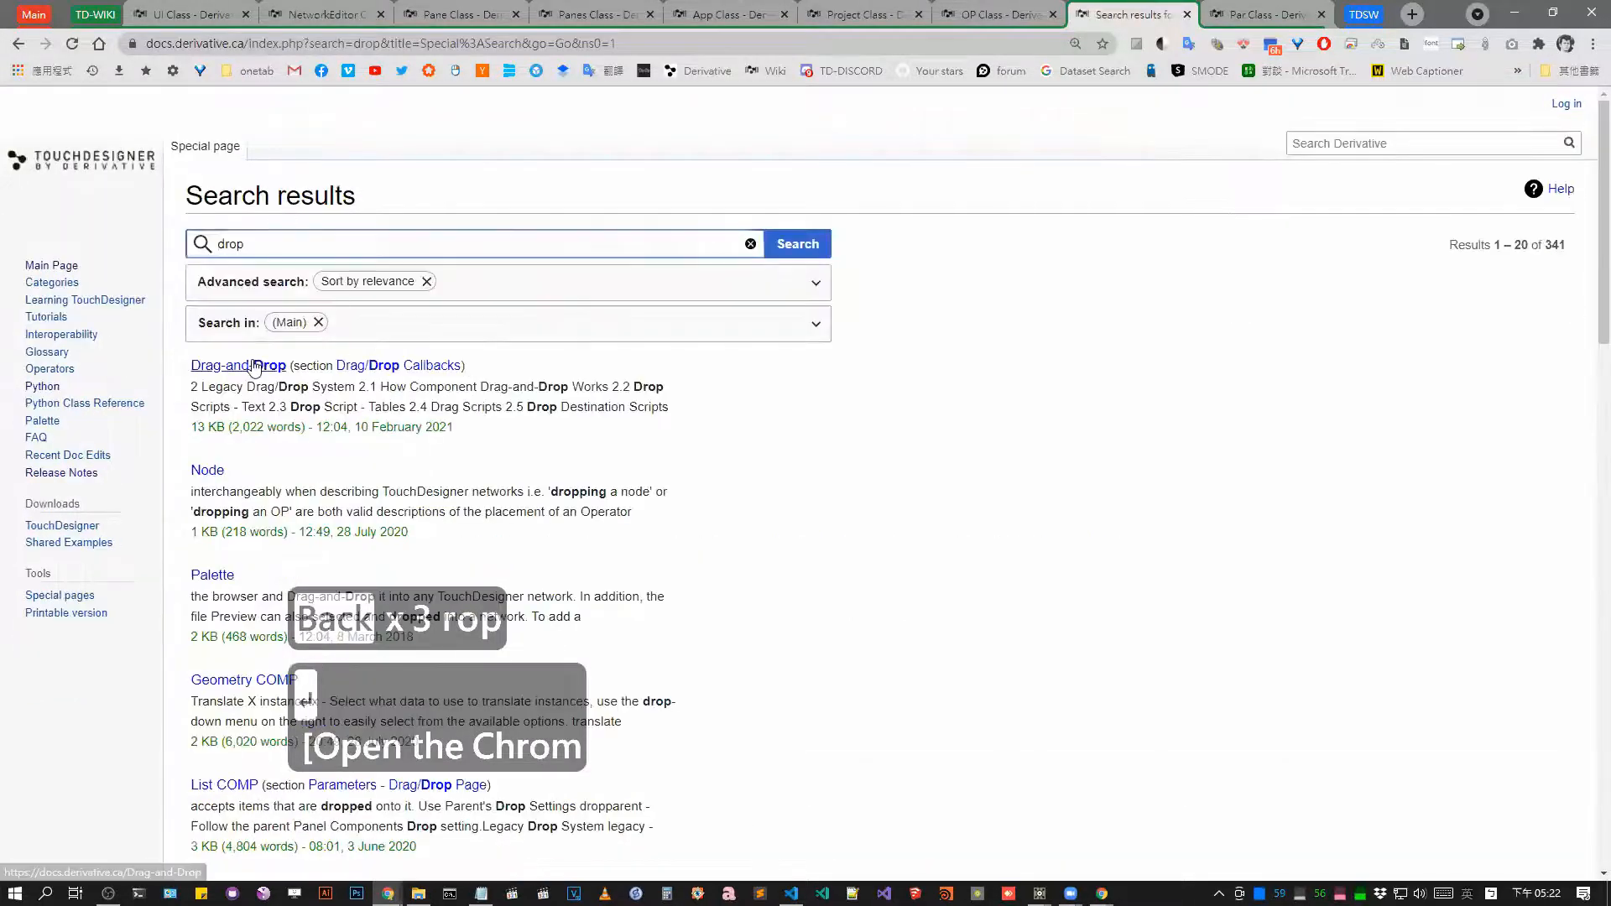
# Open the Drag-and-Drop article and read its sections on drag/drop callbacks, draggable panels and drop targets.
pyautogui.click(255, 366)
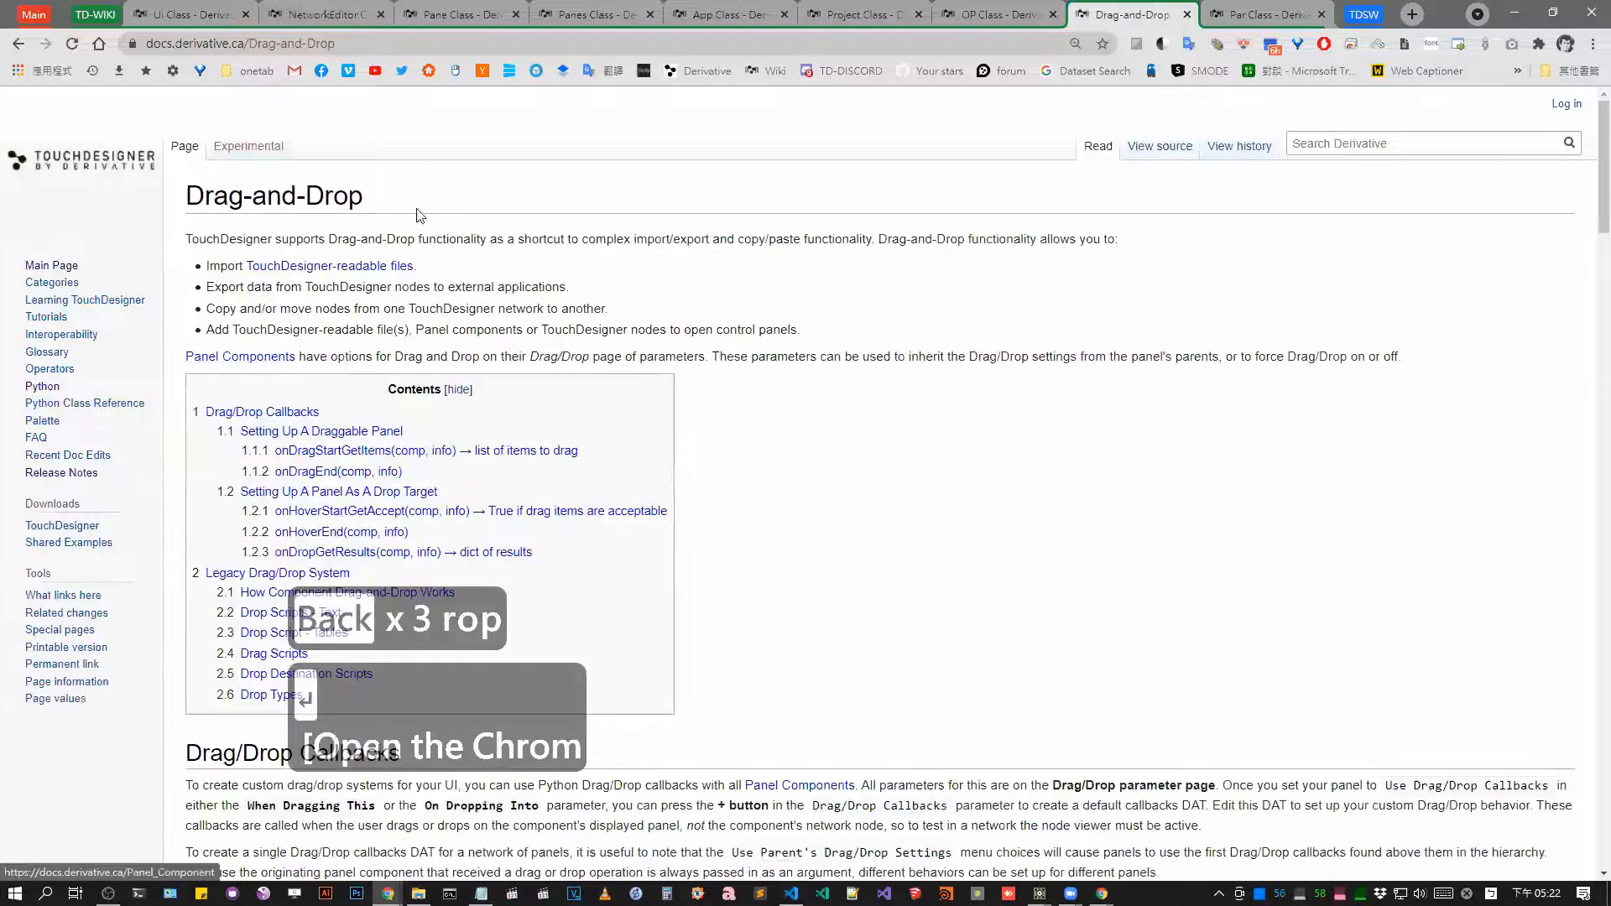
pyautogui.scroll(-7, 419, 215)
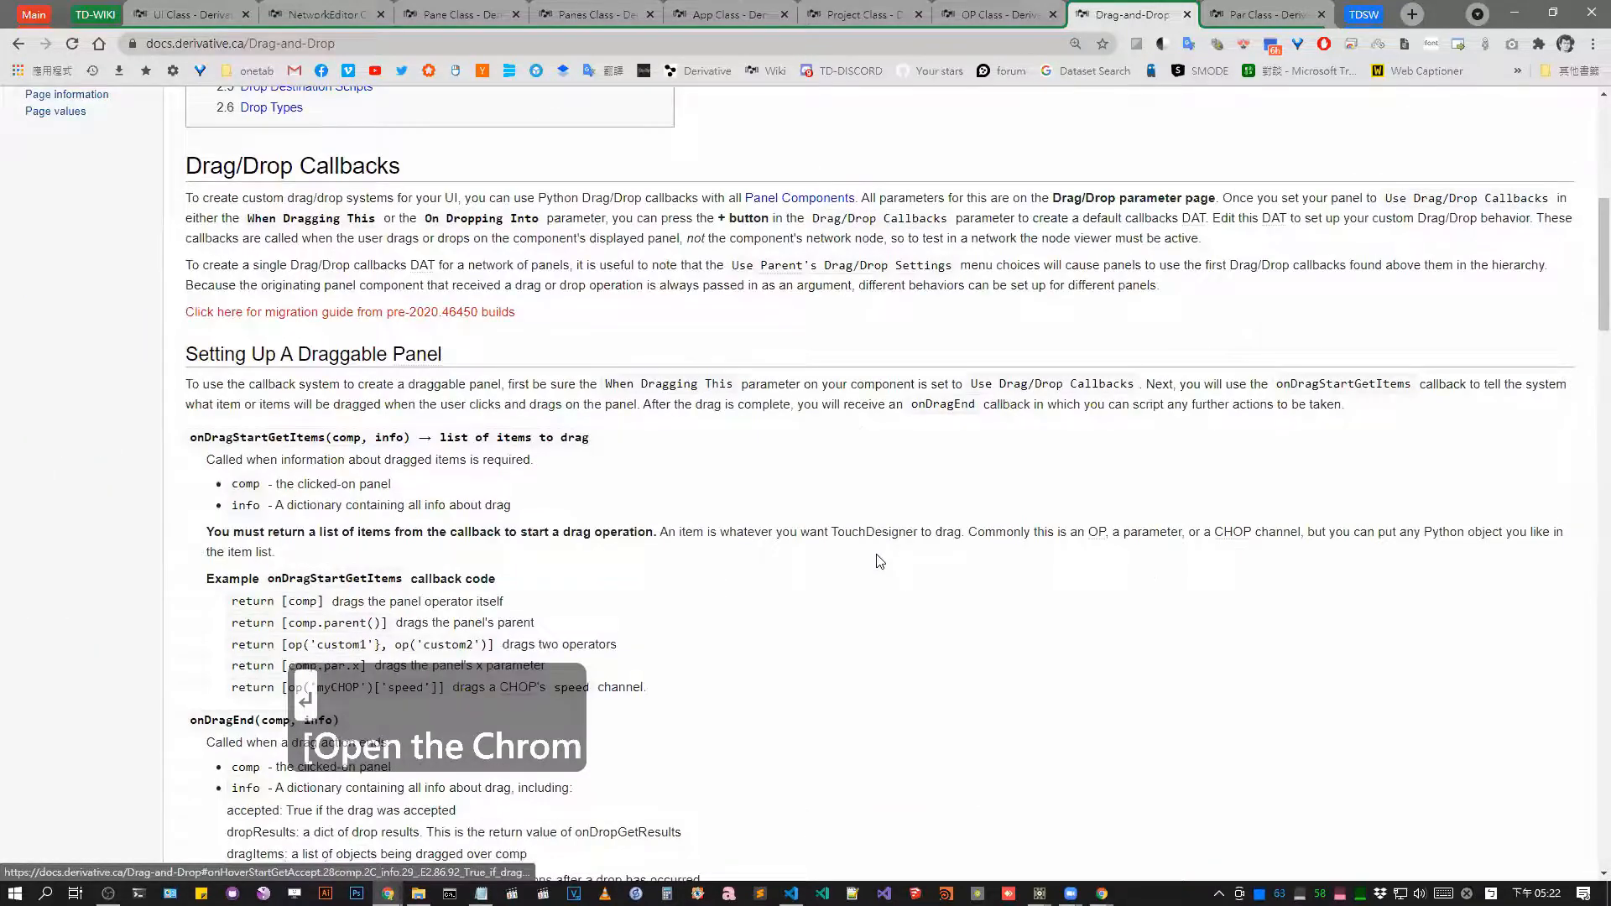
pyautogui.scroll(-2, 879, 560)
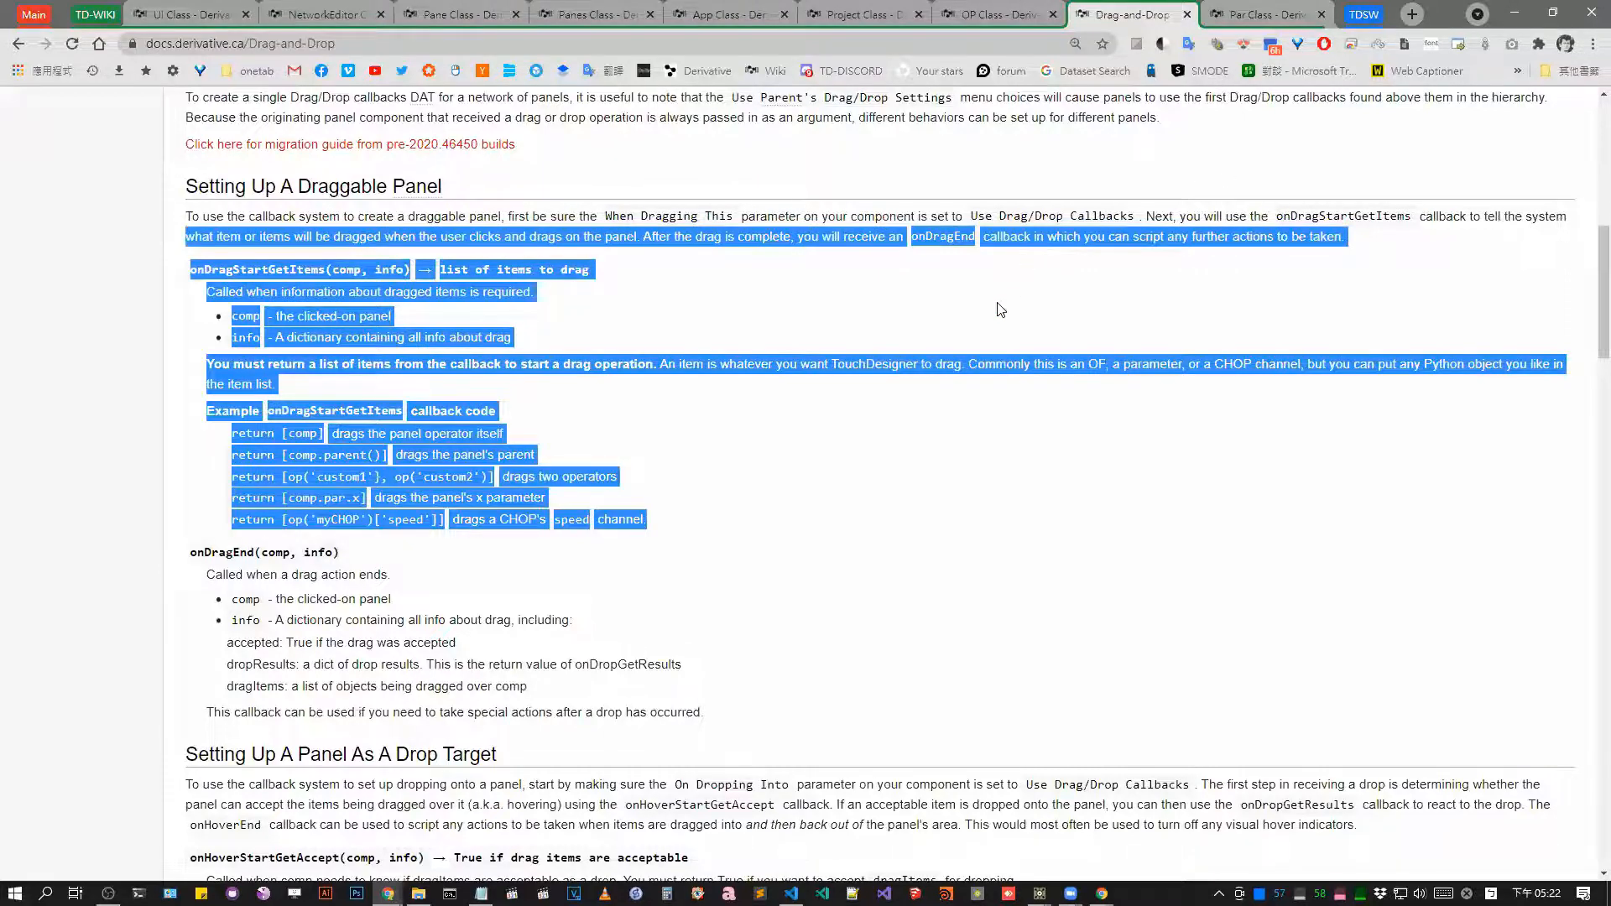
pyautogui.moveTo(997, 303); pyautogui.dragTo(804, 187)
pyautogui.scroll(-2, 803, 187)
# Switch back to TouchDesigner and enable cooking on the opBookmarks container inside TD_opBookmarks.
pyautogui.hotkey('alt', 'Tab')
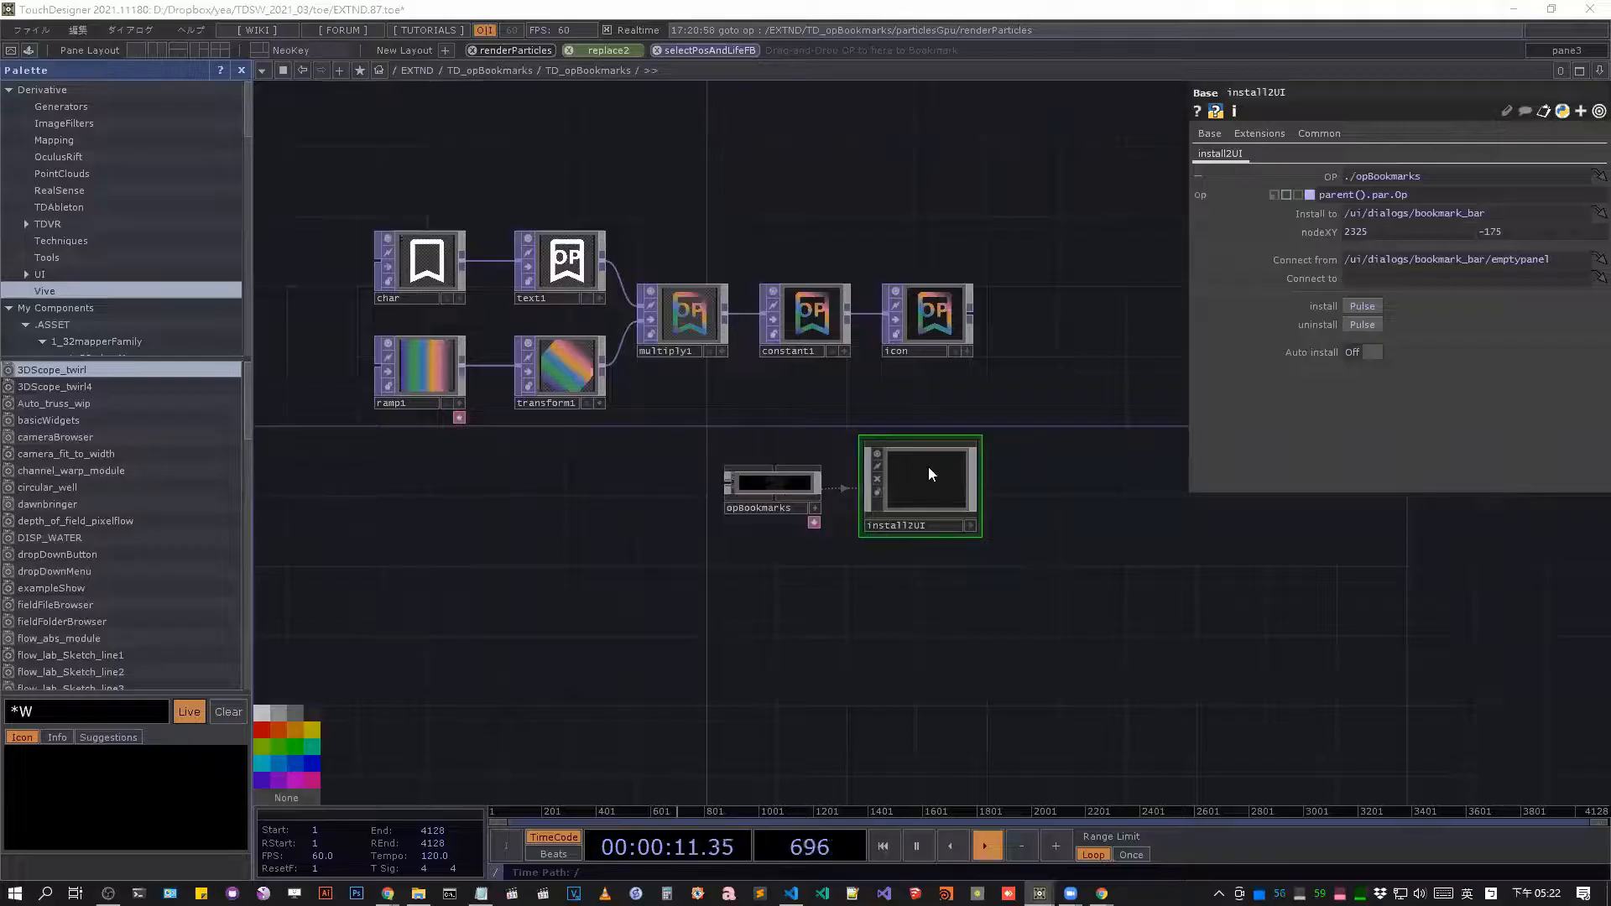
pyautogui.click(755, 484)
pyautogui.scroll(5, 755, 483)
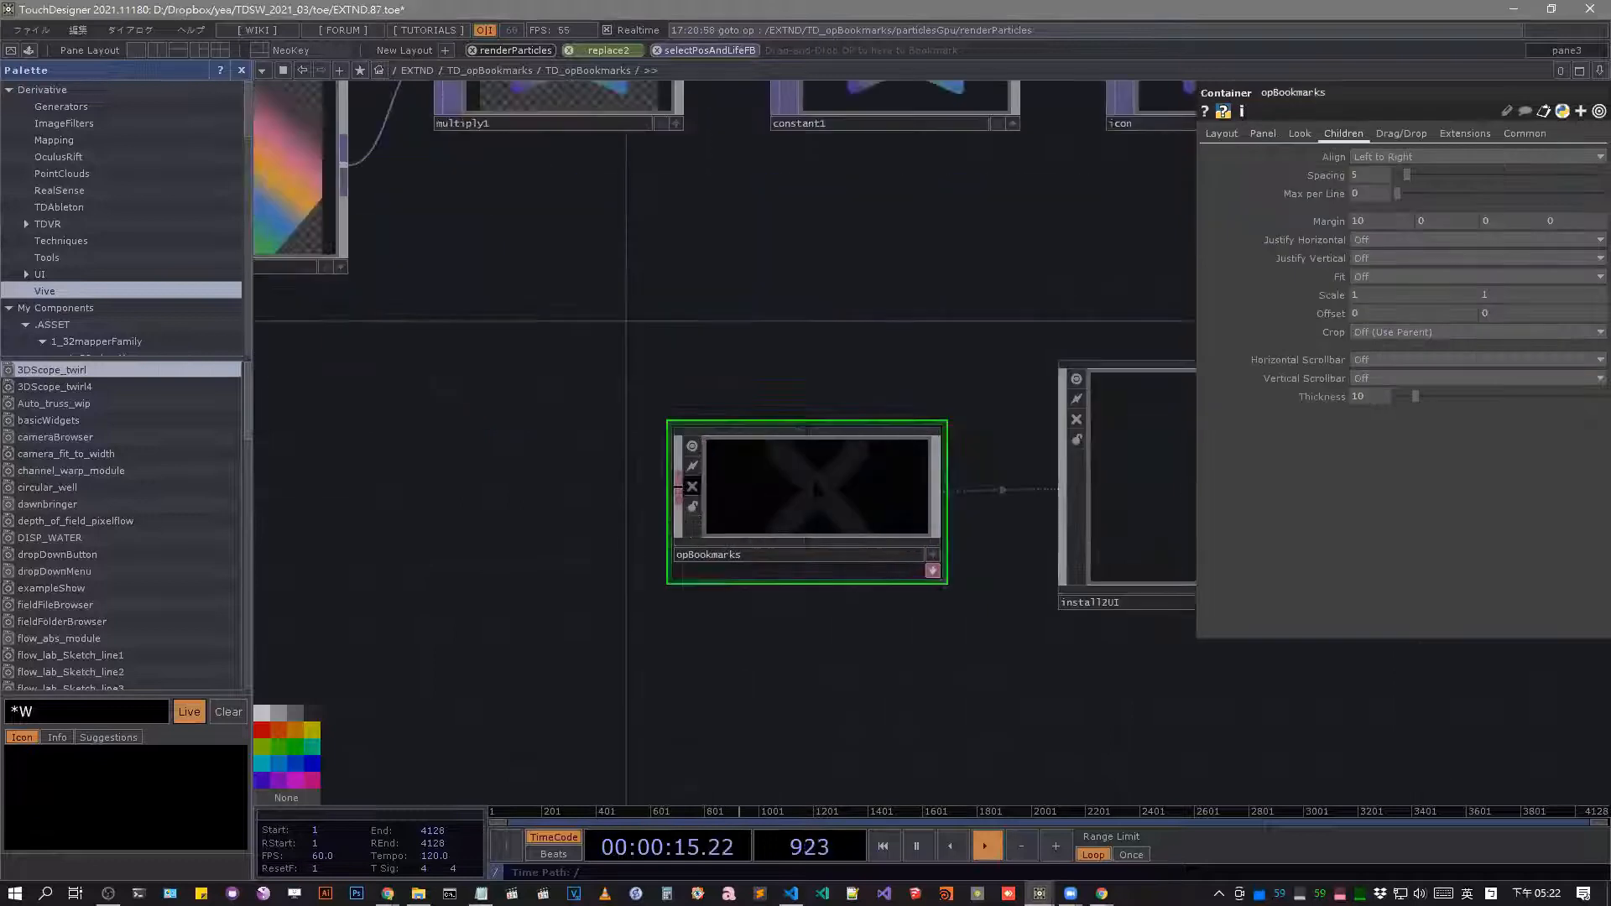
pyautogui.click(689, 486)
pyautogui.scroll(4, 816, 490)
pyautogui.scroll(-3, 808, 314)
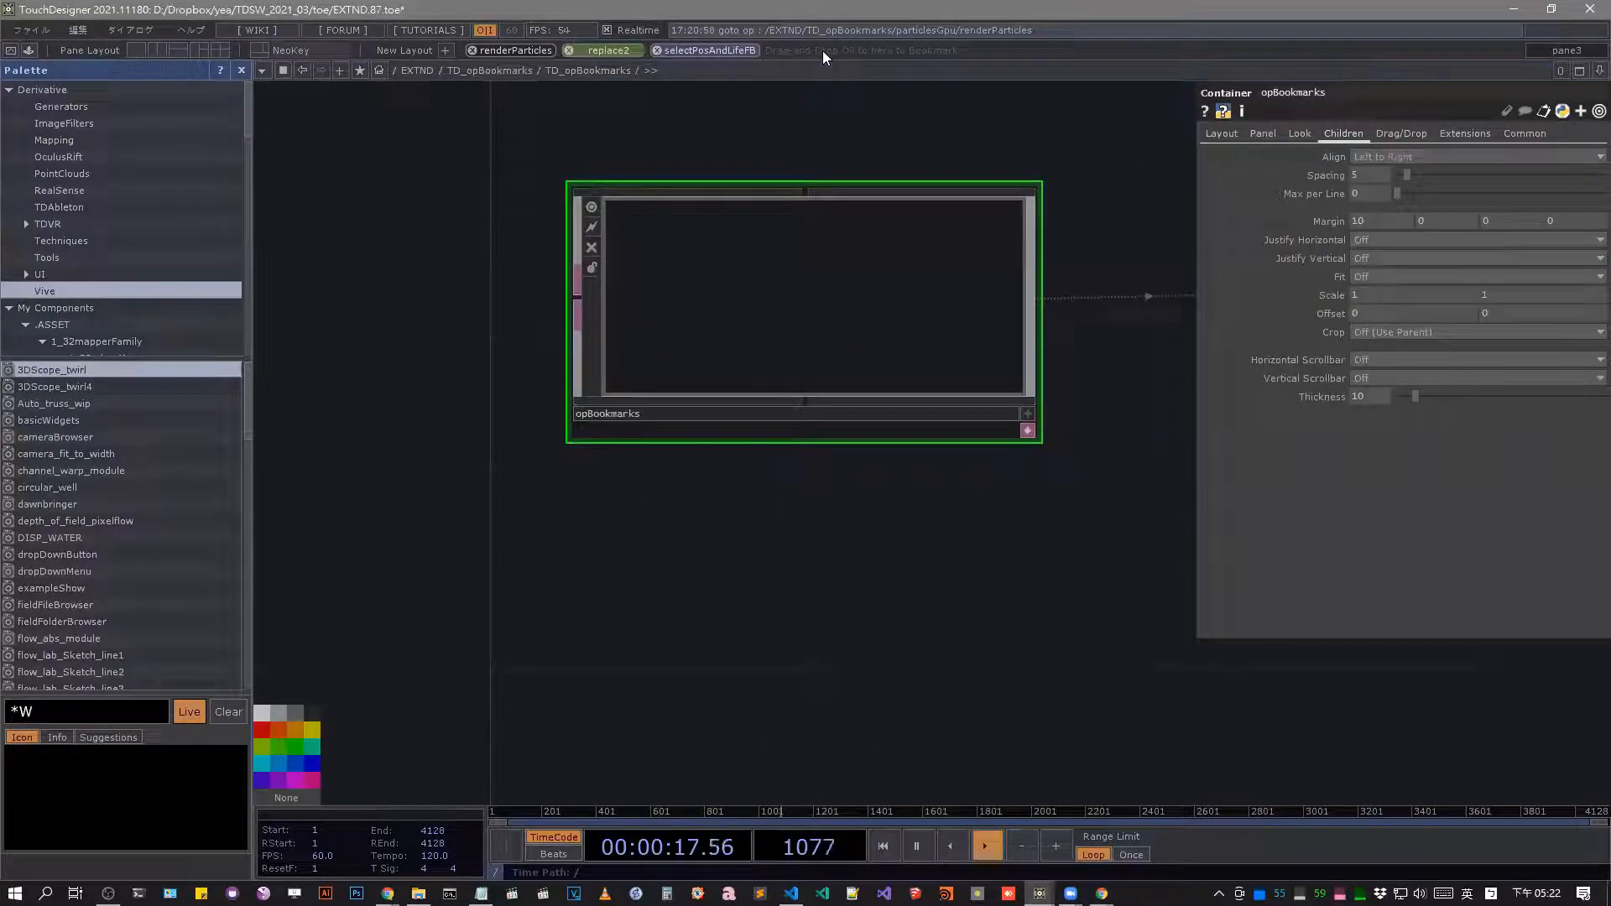
# Open the installed opBookmarks component's network under /ui/dialogs/bookmark_bar in a floating pane and examine it.
pyautogui.press('F9')
pyautogui.scroll(4, 839, 381)
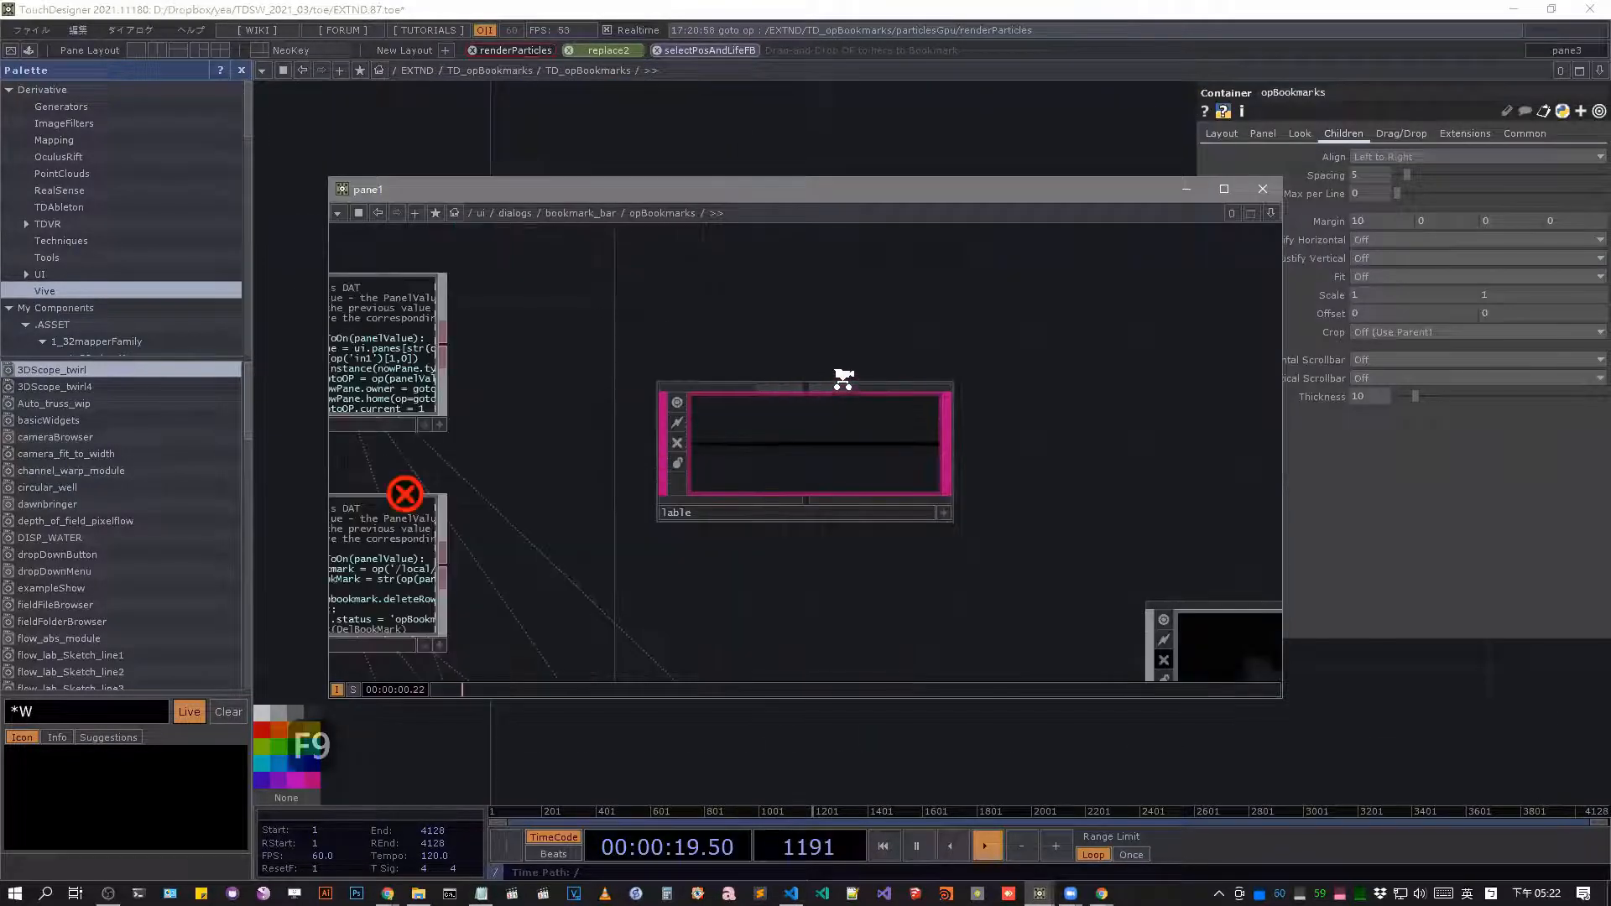
pyautogui.scroll(-8, 842, 379)
pyautogui.scroll(6, 837, 323)
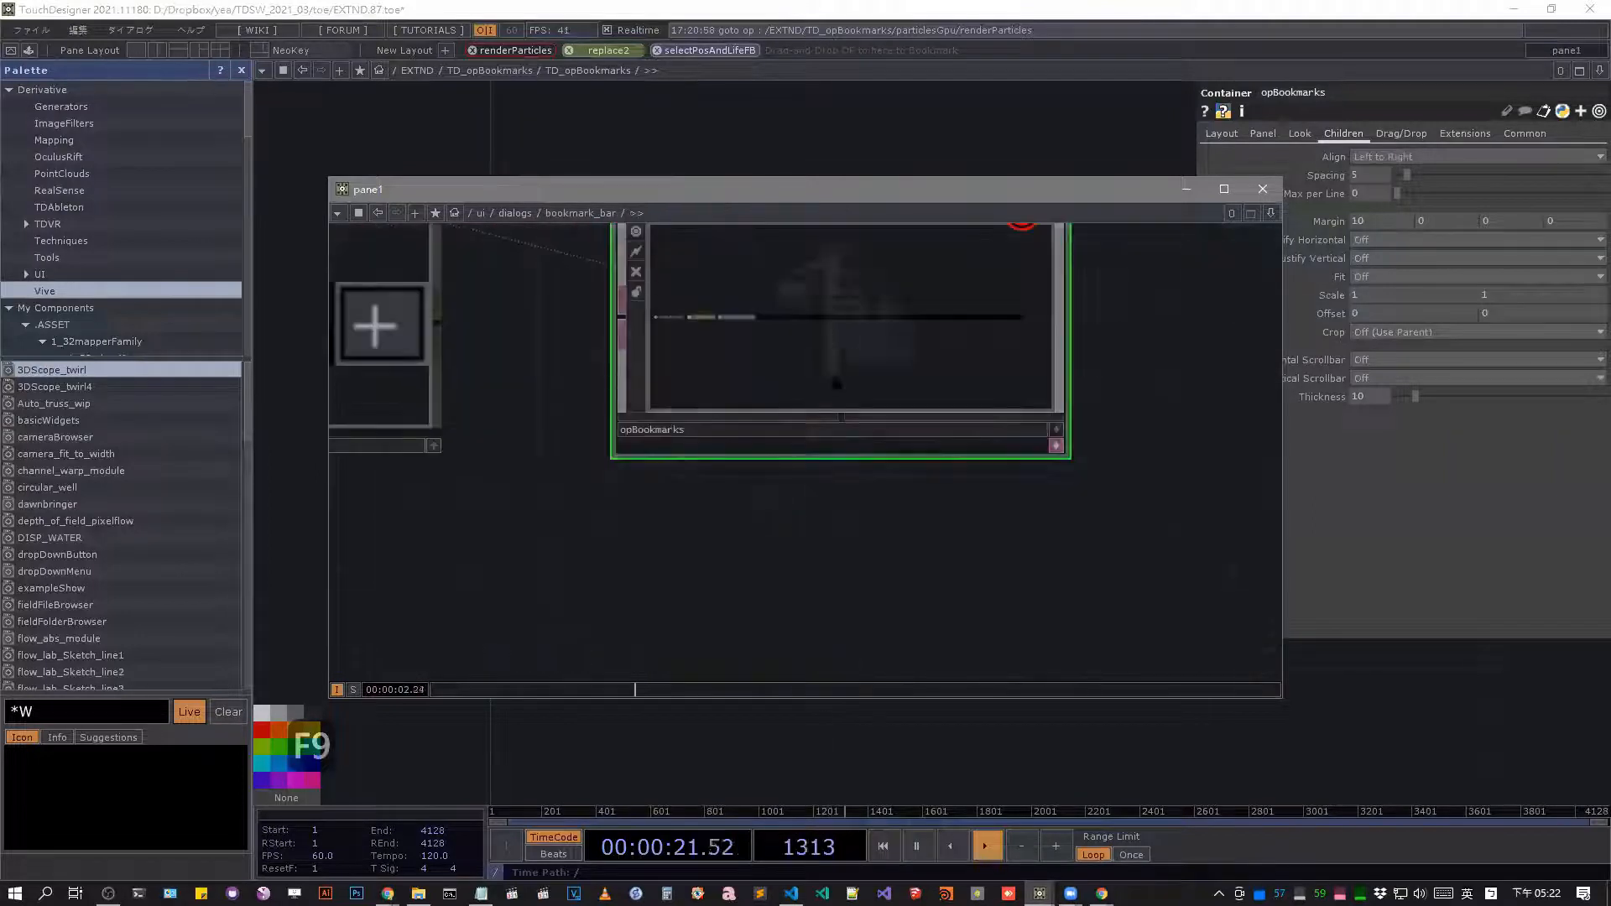
# Examine the installed opBookmarks component in the bookmark bar network and close the floating pane.
pyautogui.scroll(3, 836, 383)
pyautogui.scroll(-4, 881, 410)
pyautogui.scroll(6, 755, 444)
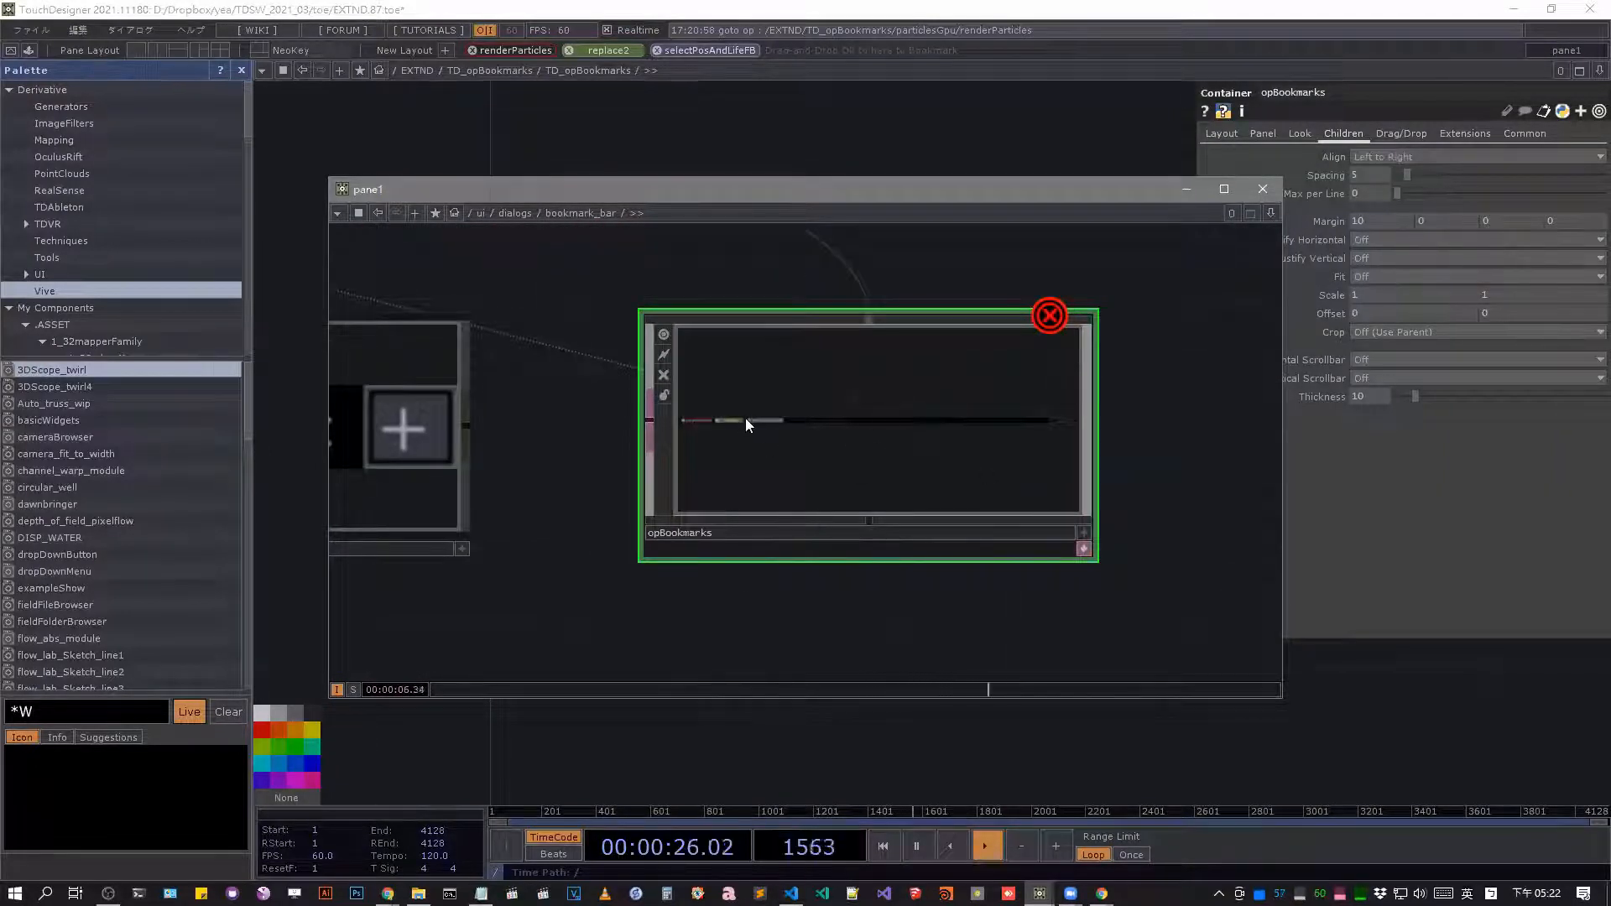
pyautogui.click(1263, 188)
# Jump to the first Advanced_Animation entry in the built-in pane bookmarks and look over that network.
pyautogui.click(359, 71)
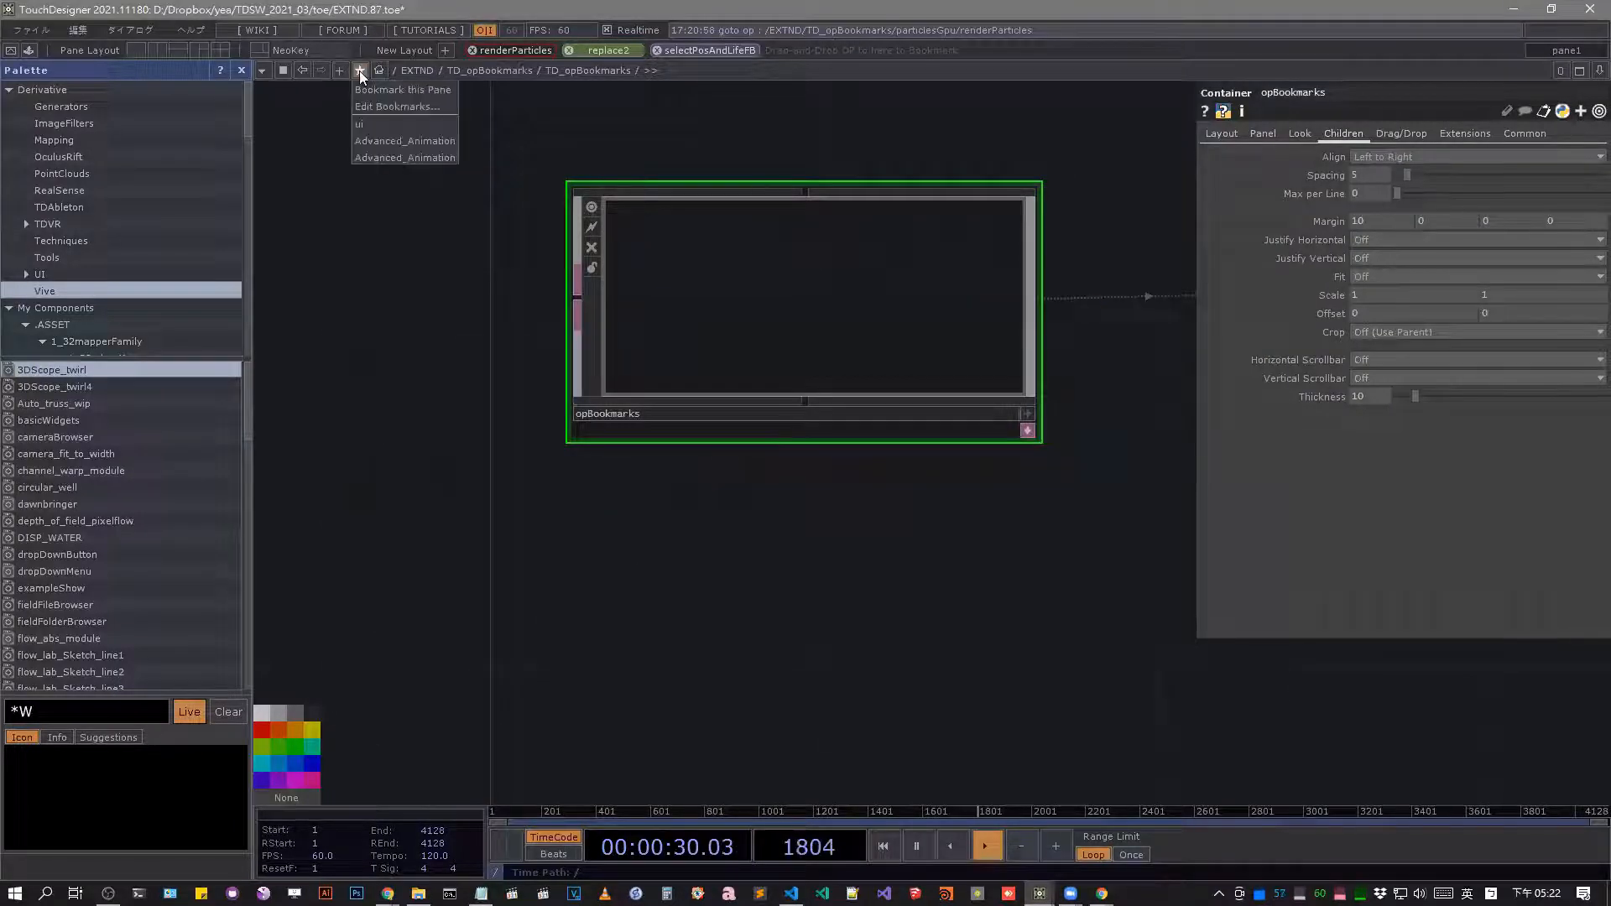
pyautogui.click(406, 140)
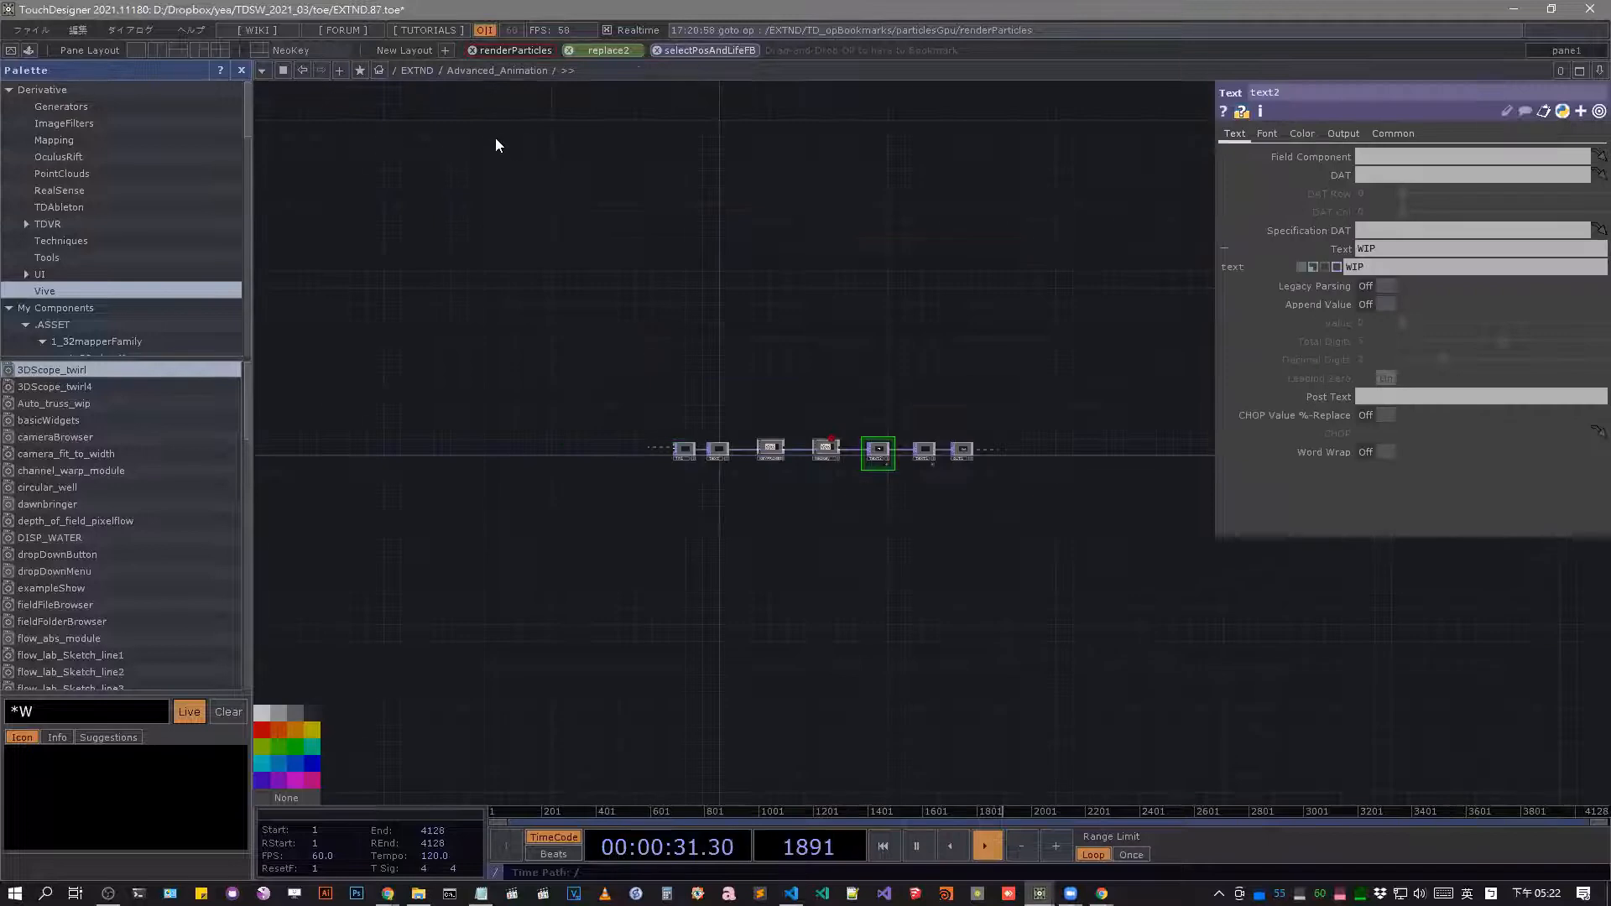
pyautogui.moveTo(604, 185); pyautogui.dragTo(687, 486, button='middle')
# Go up to the root network, open /local/bookmarks, and compare its containers with the built-in pane bookmark list.
pyautogui.press('u')
pyautogui.press('u')
pyautogui.moveTo(834, 359); pyautogui.dragTo(640, 579, button='middle')
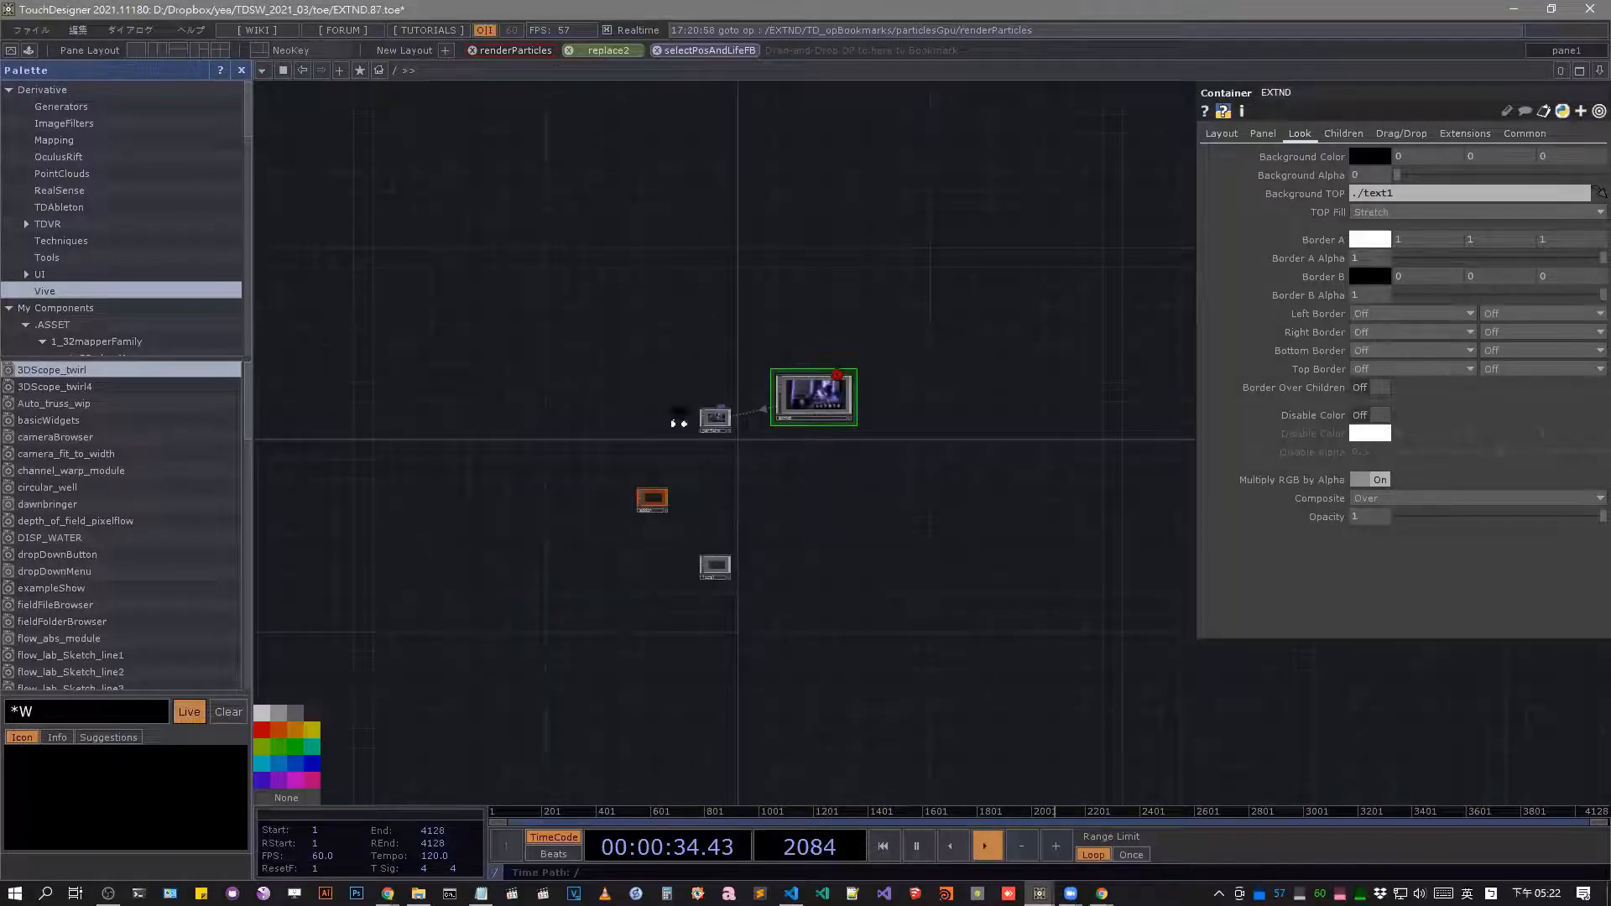
pyautogui.moveTo(667, 403); pyautogui.dragTo(669, 354, button='middle')
pyautogui.moveTo(589, 598); pyautogui.dragTo(675, 340)
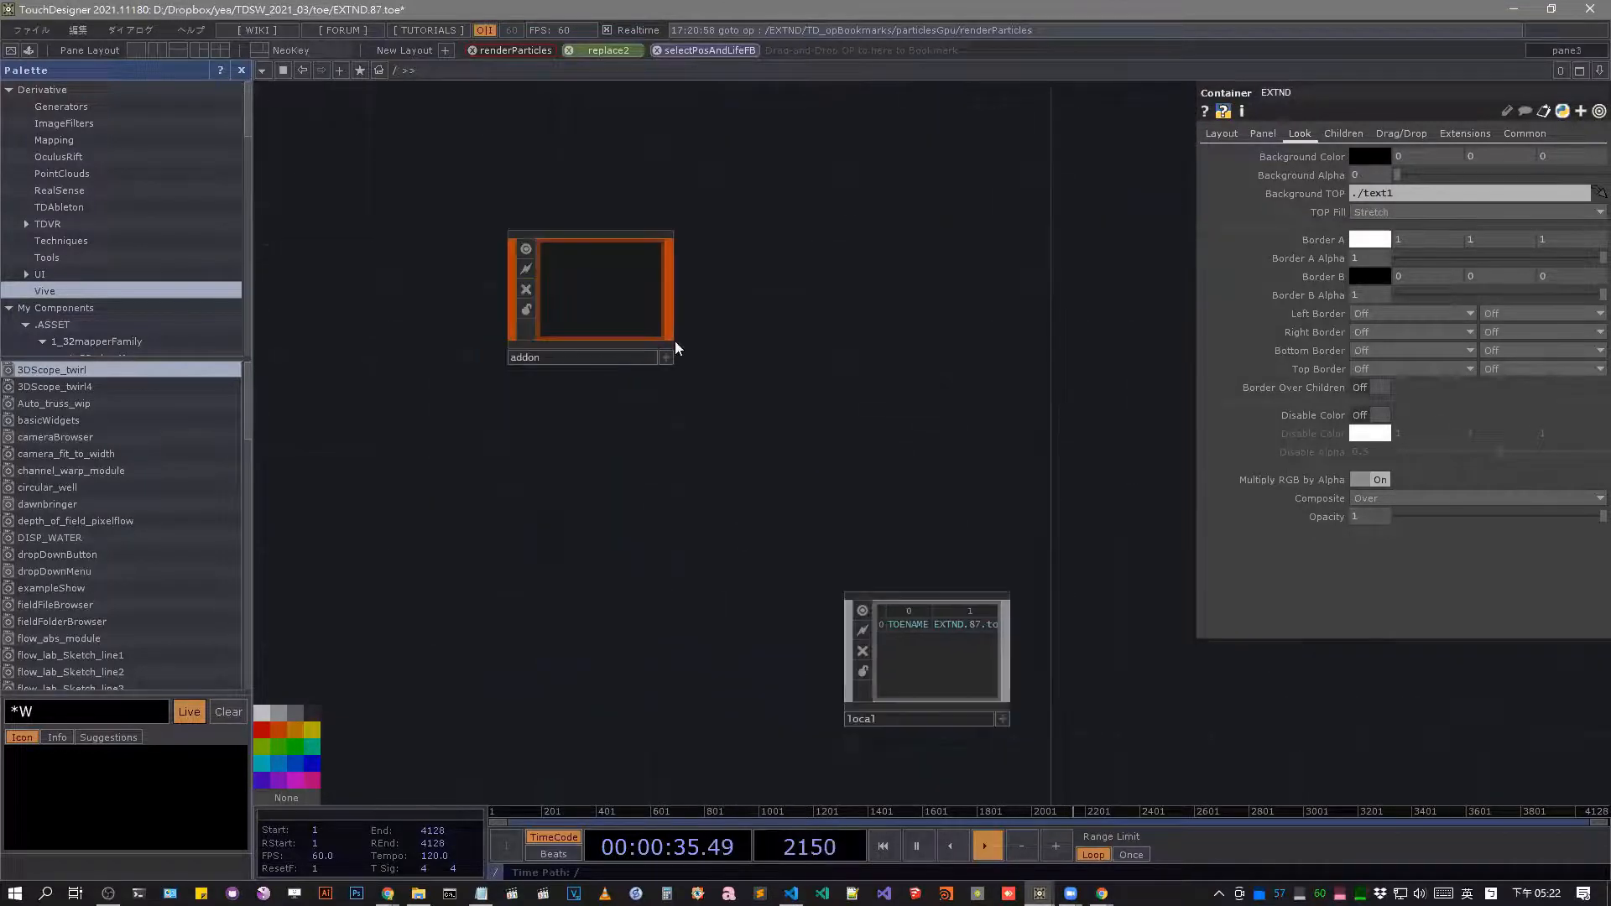
pyautogui.moveTo(914, 637); pyautogui.dragTo(804, 344, button='middle')
pyautogui.moveTo(804, 344); pyautogui.dragTo(927, 403)
pyautogui.press('i')
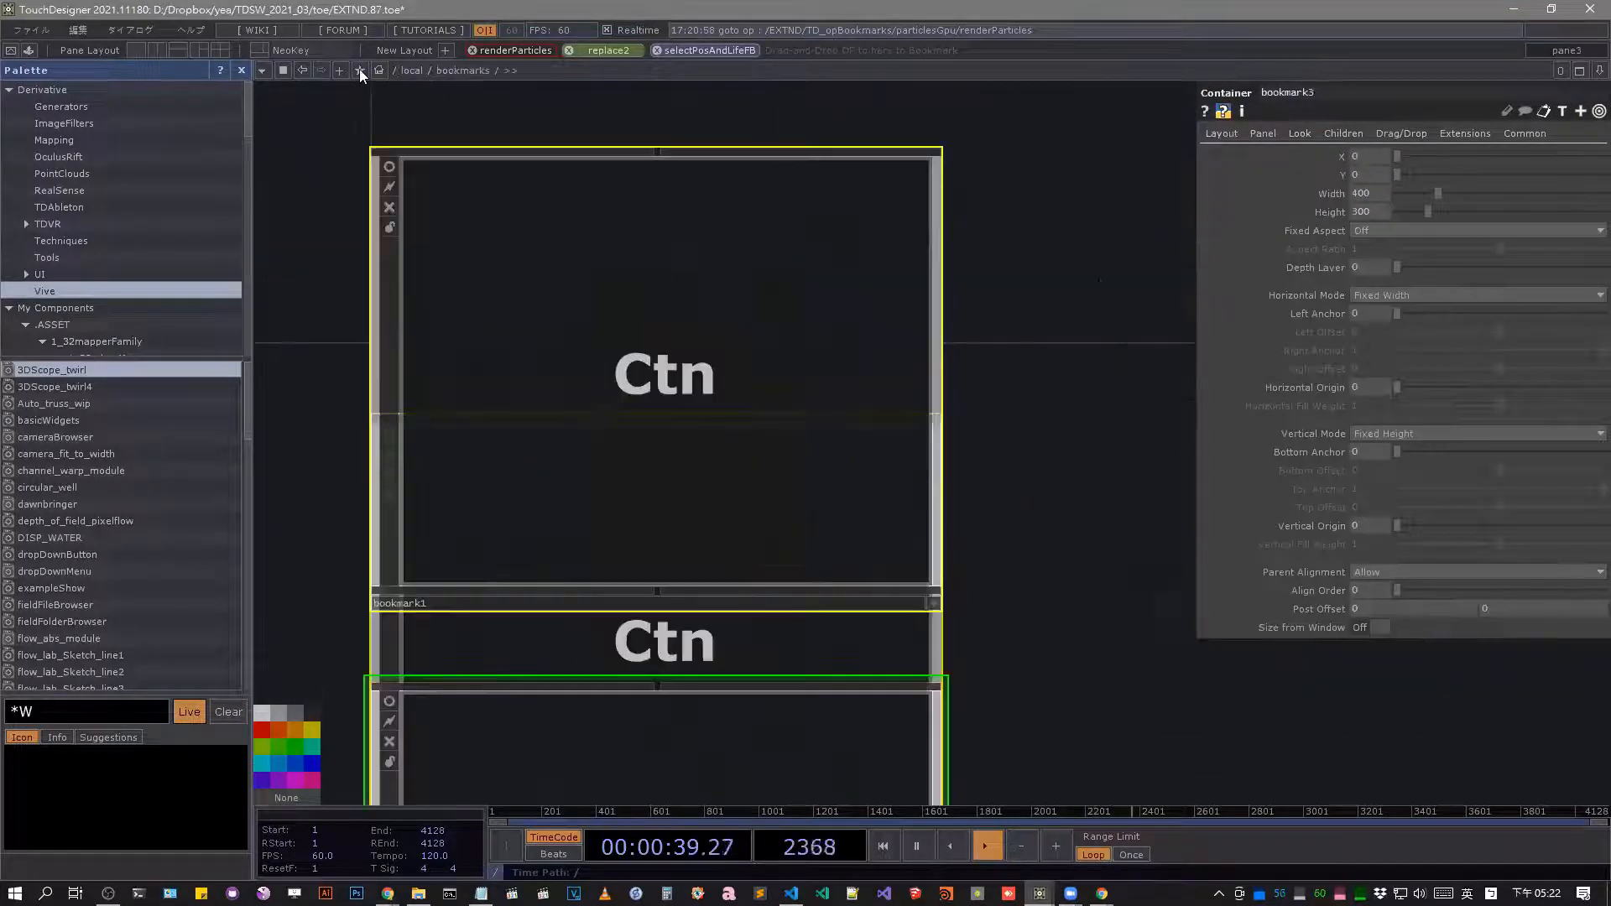
pyautogui.click(359, 70)
pyautogui.click(579, 277)
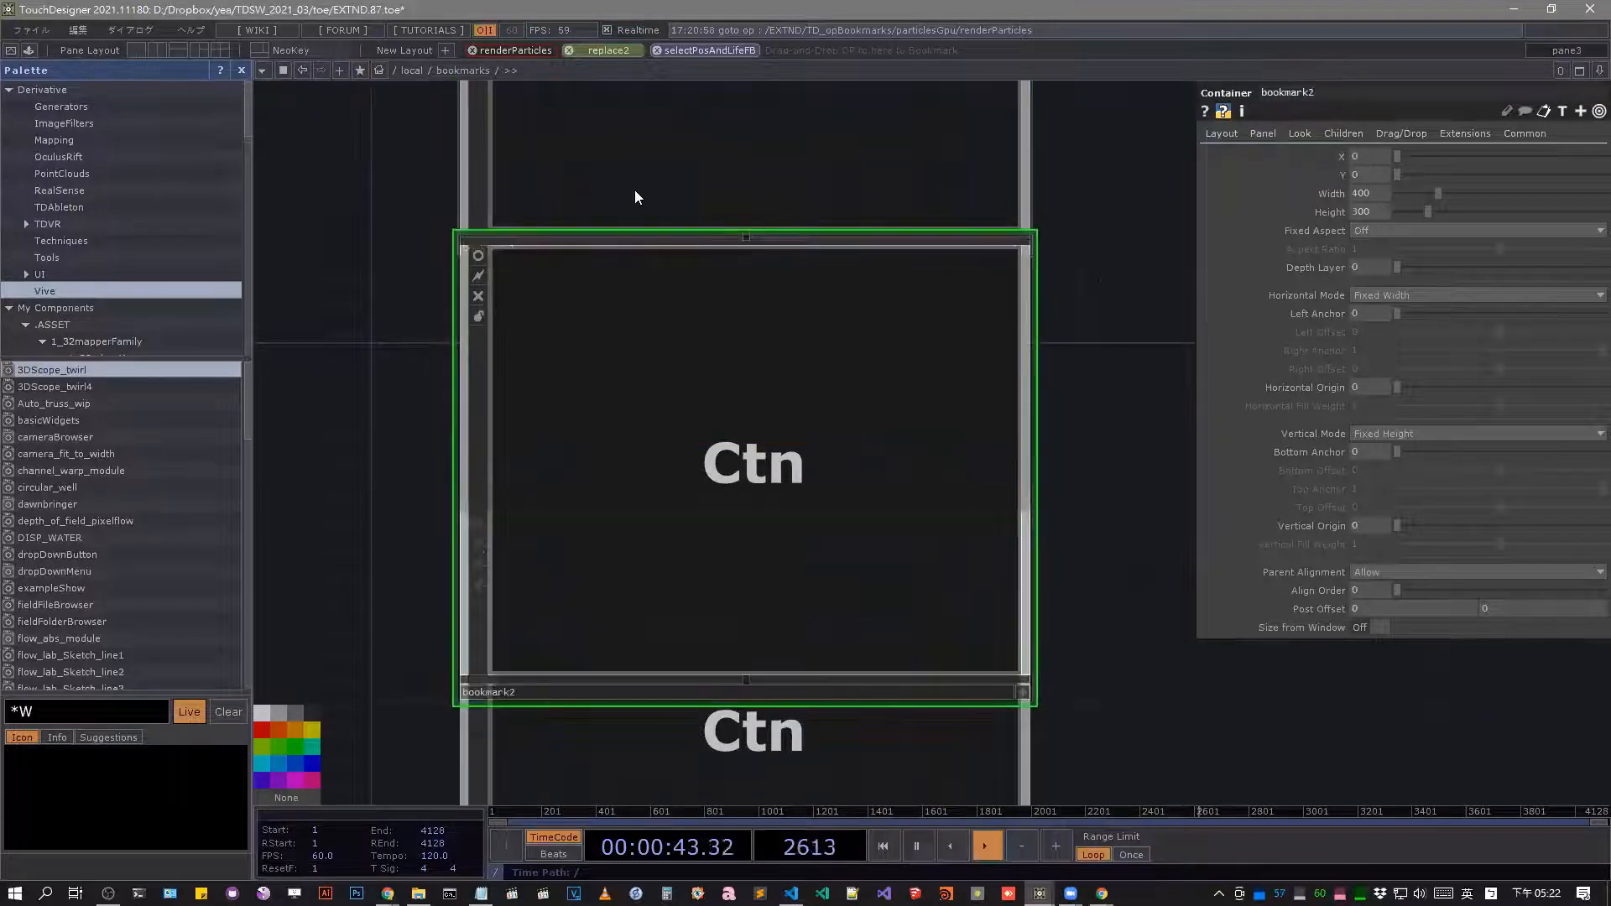
# Open the bookmark1 container and turn on the viewers of its name, pathstring and path DATs.
pyautogui.press('i')
pyautogui.hotkey('ctrl', 'a')
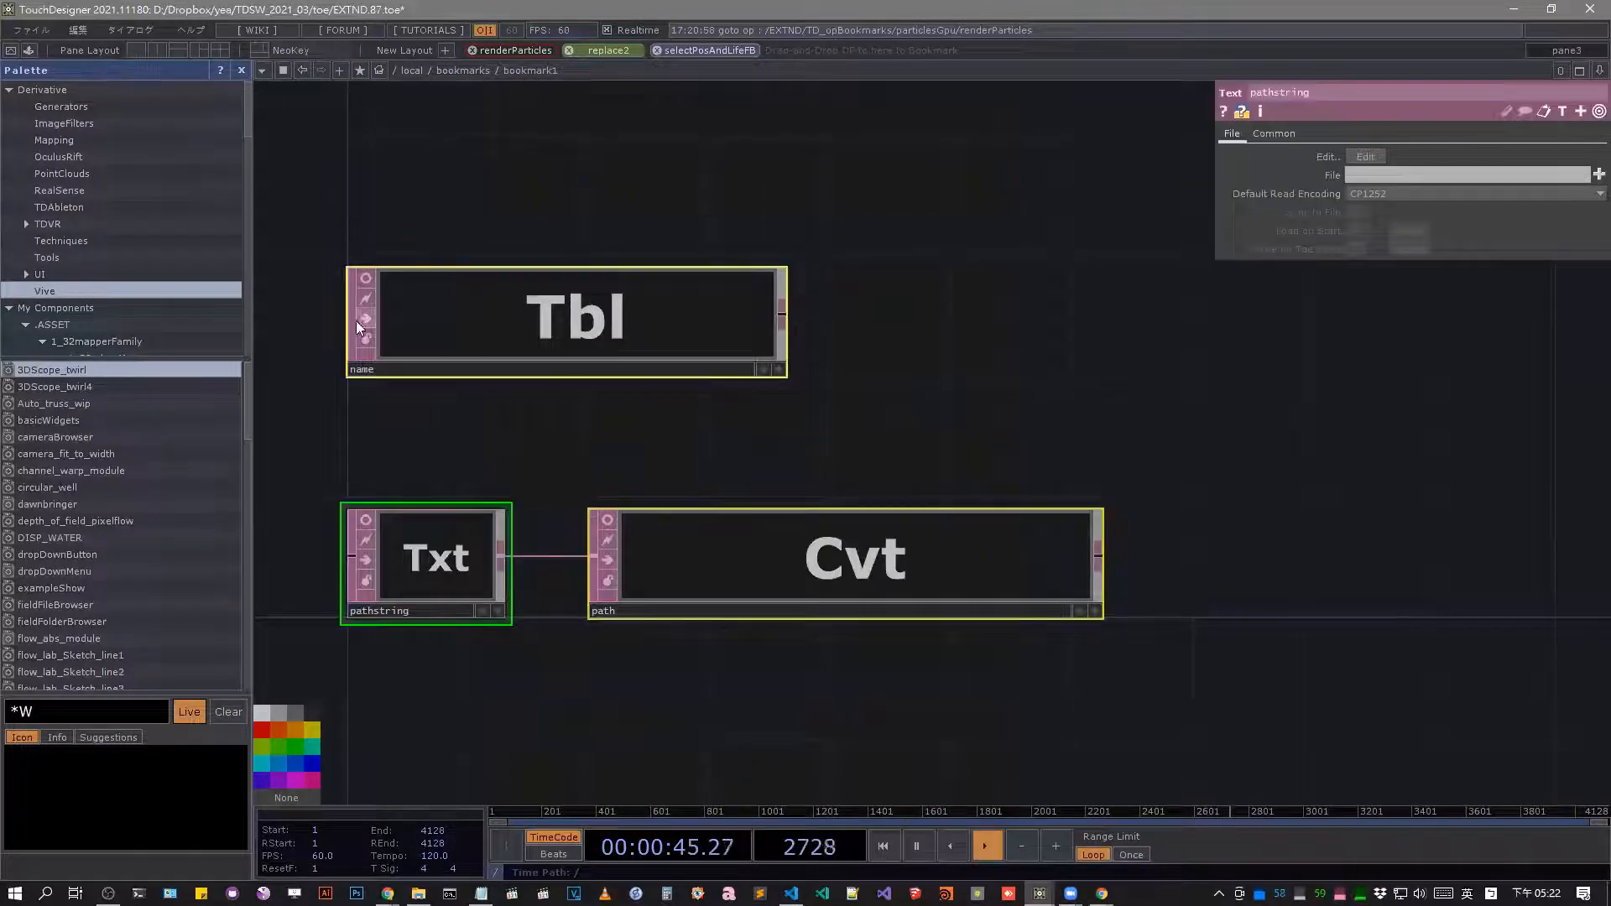
pyautogui.click(366, 279)
pyautogui.moveTo(622, 407); pyautogui.dragTo(767, 398)
pyautogui.scroll(3, 545, 512)
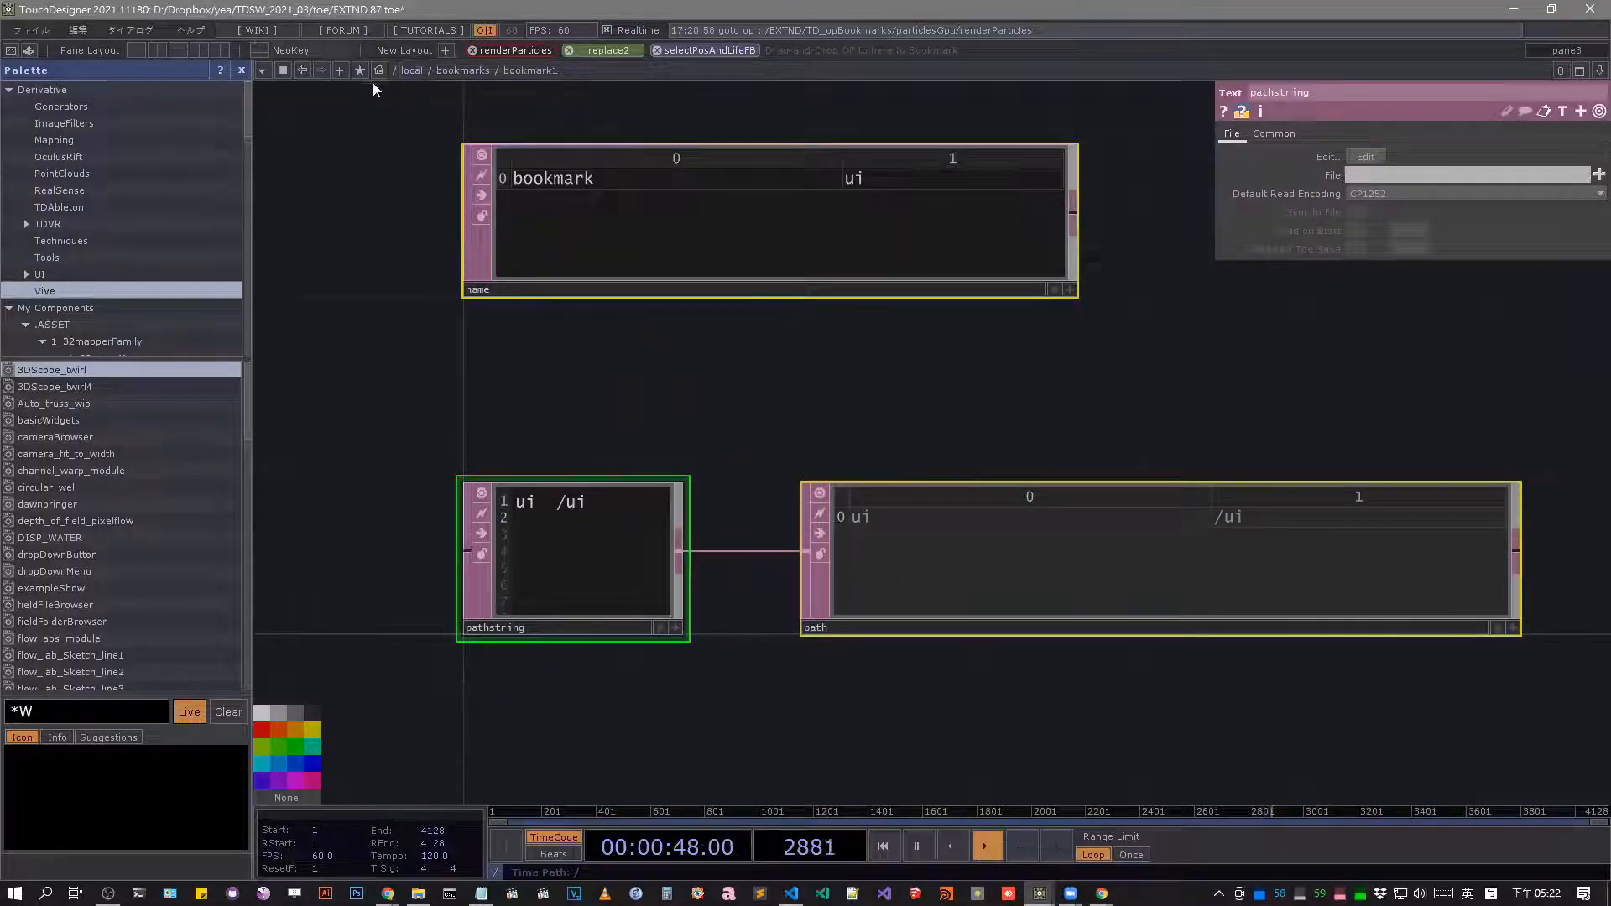
# Jump to the Advanced_Animation pane bookmark, return to bookmark1, and go back up to /local/bookmarks.
pyautogui.click(359, 70)
pyautogui.click(384, 140)
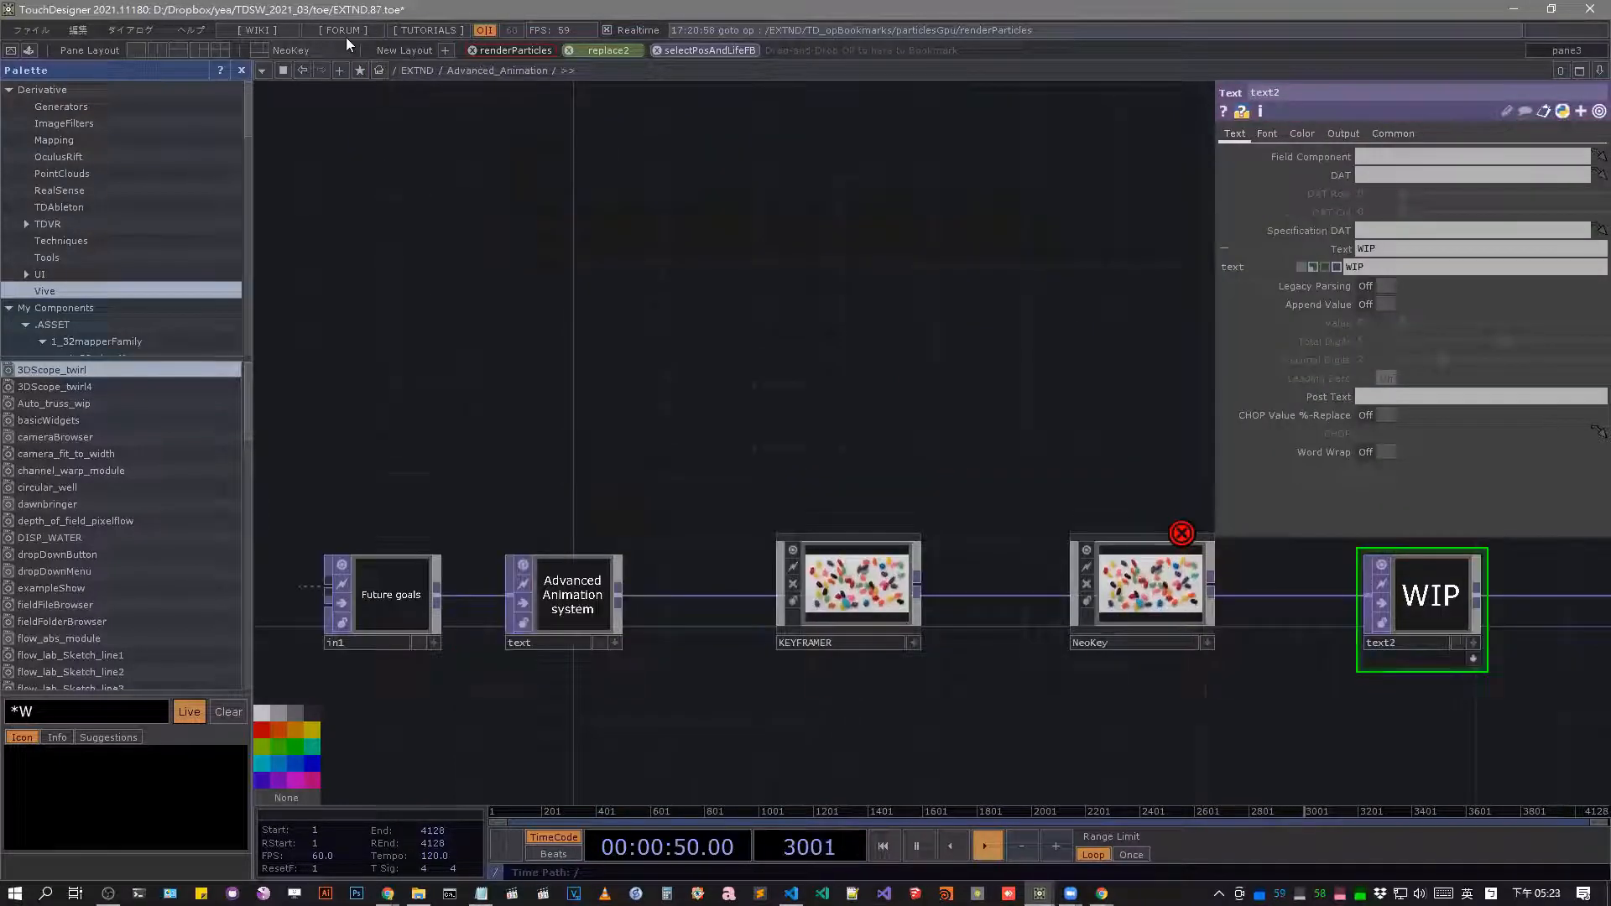
pyautogui.click(303, 70)
pyautogui.scroll(-8, 604, 336)
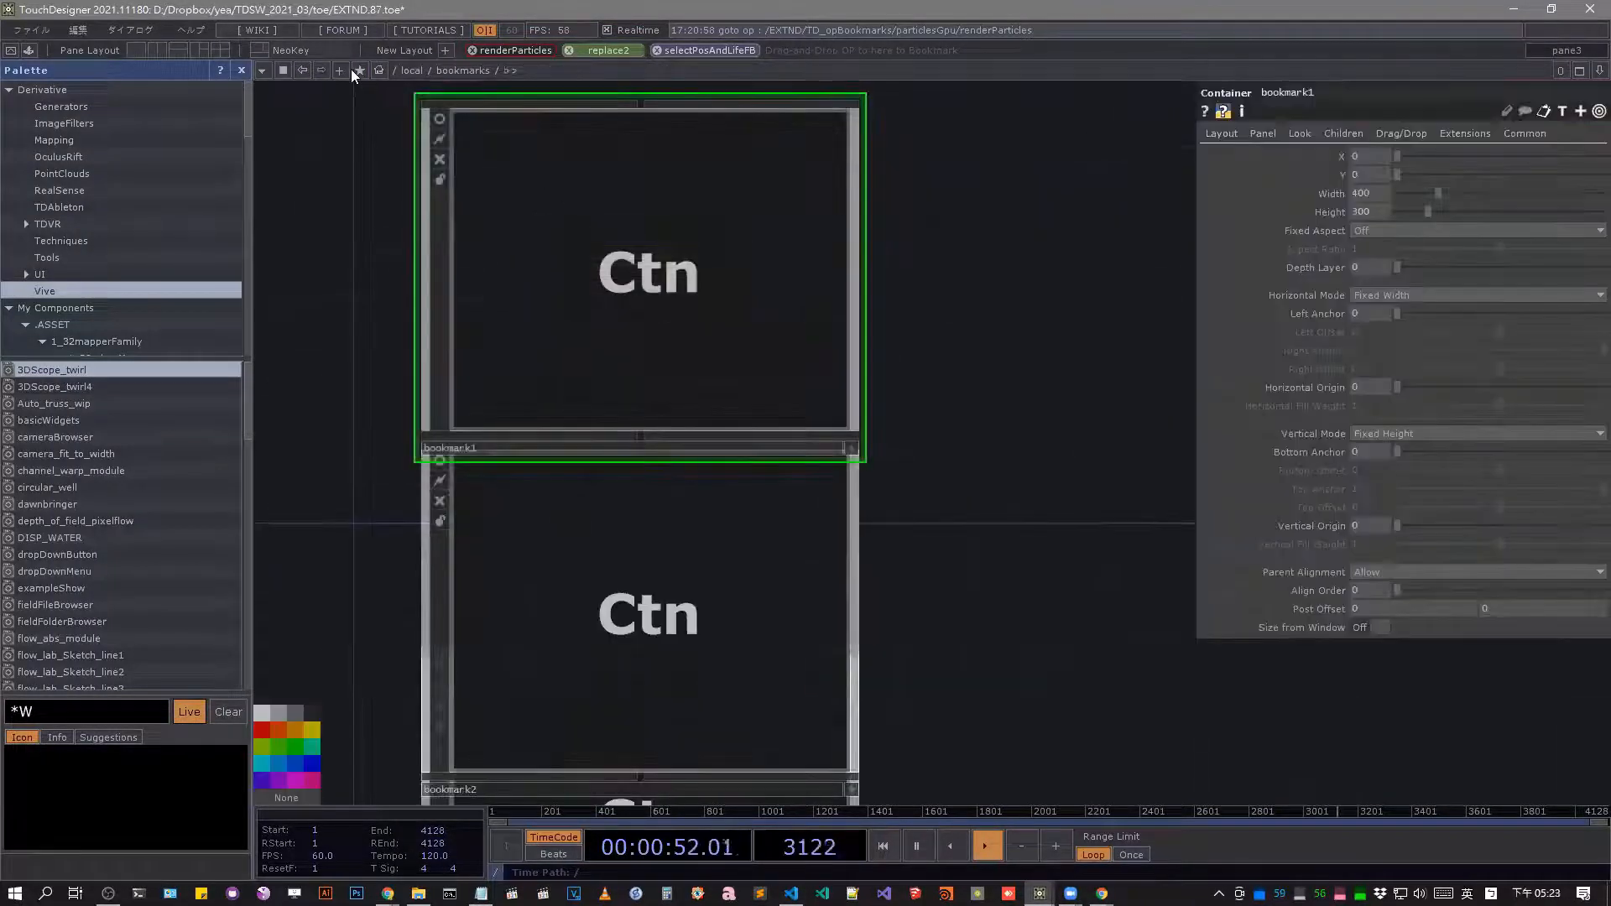
# Check the pane bookmark list again, look inside the bookmark2 container, and go back up to /local.
pyautogui.click(357, 71)
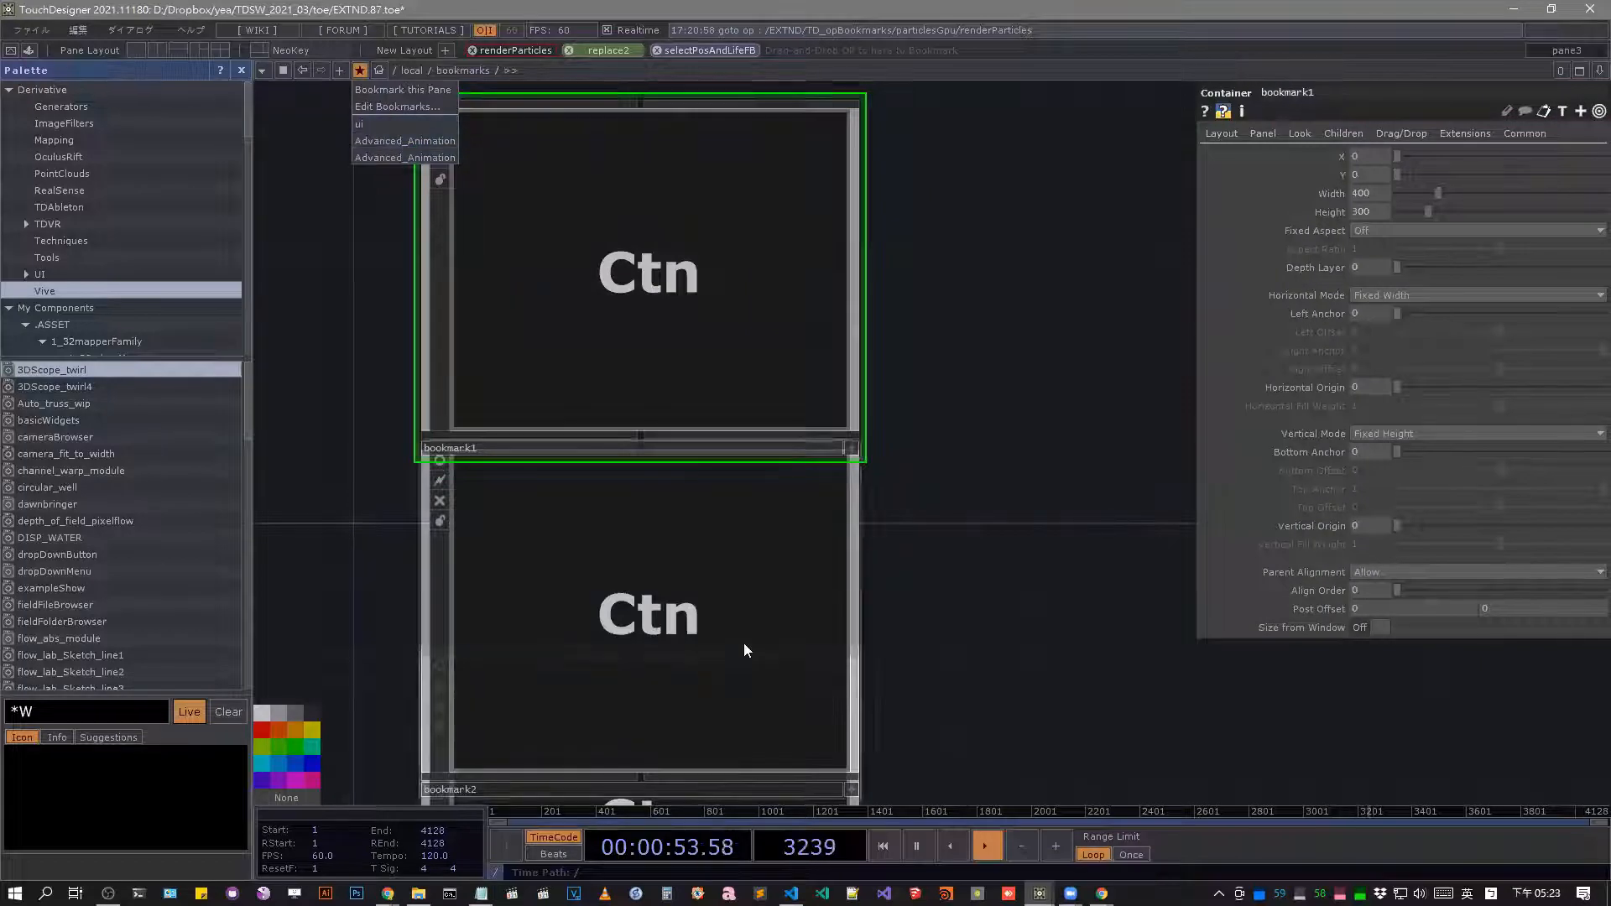
pyautogui.click(728, 588)
pyautogui.scroll(4, 724, 567)
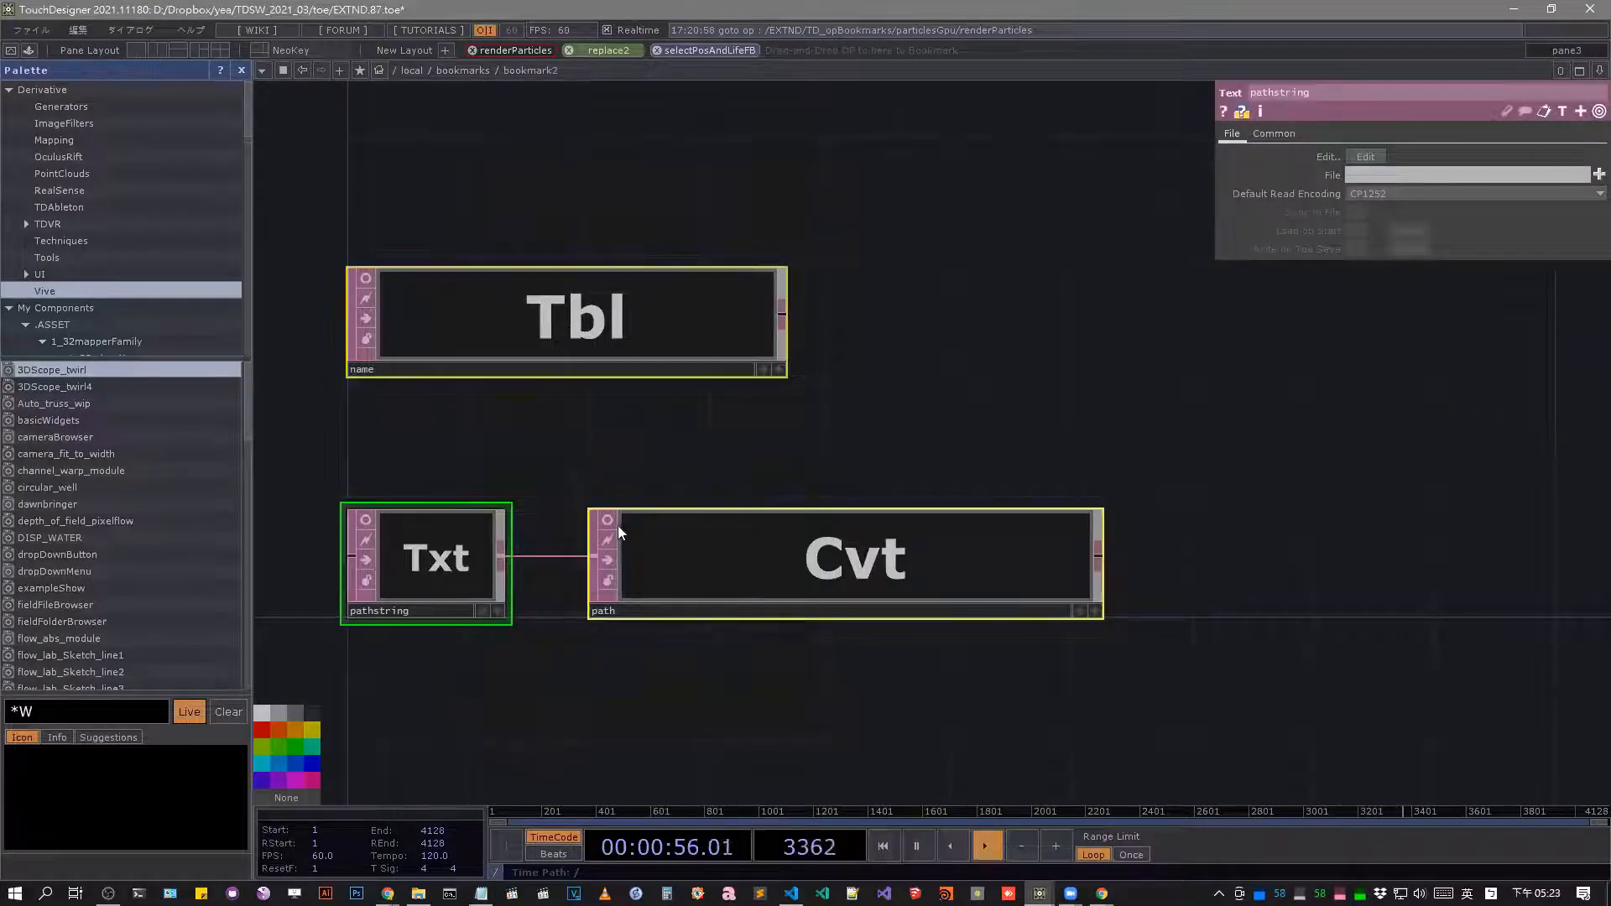
pyautogui.scroll(-6, 745, 220)
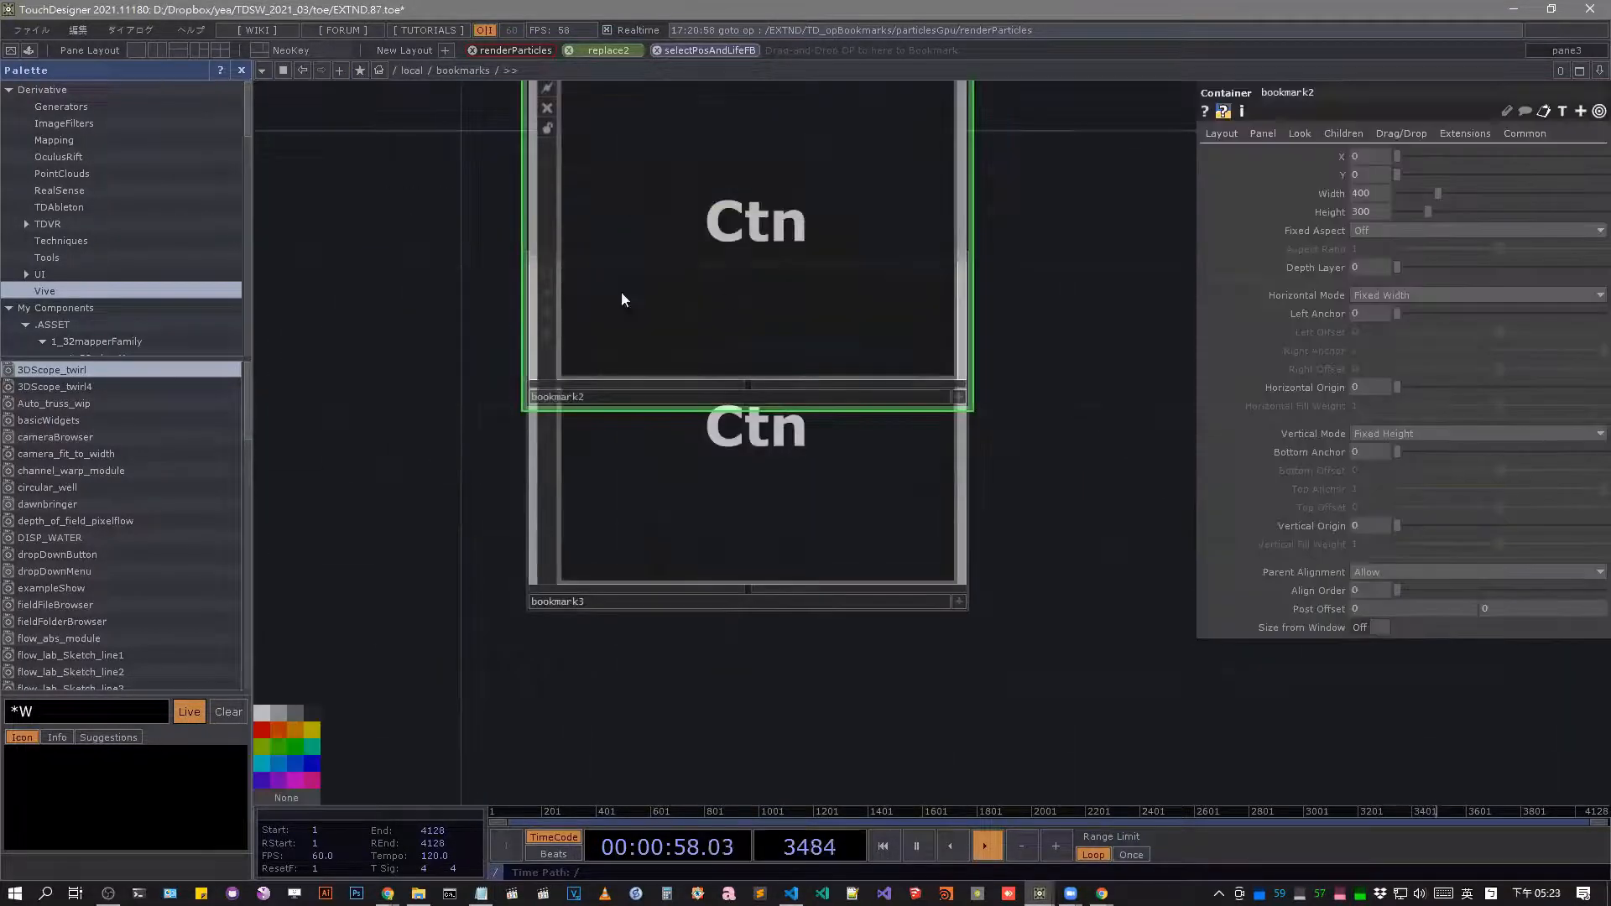
pyautogui.scroll(-8, 766, 294)
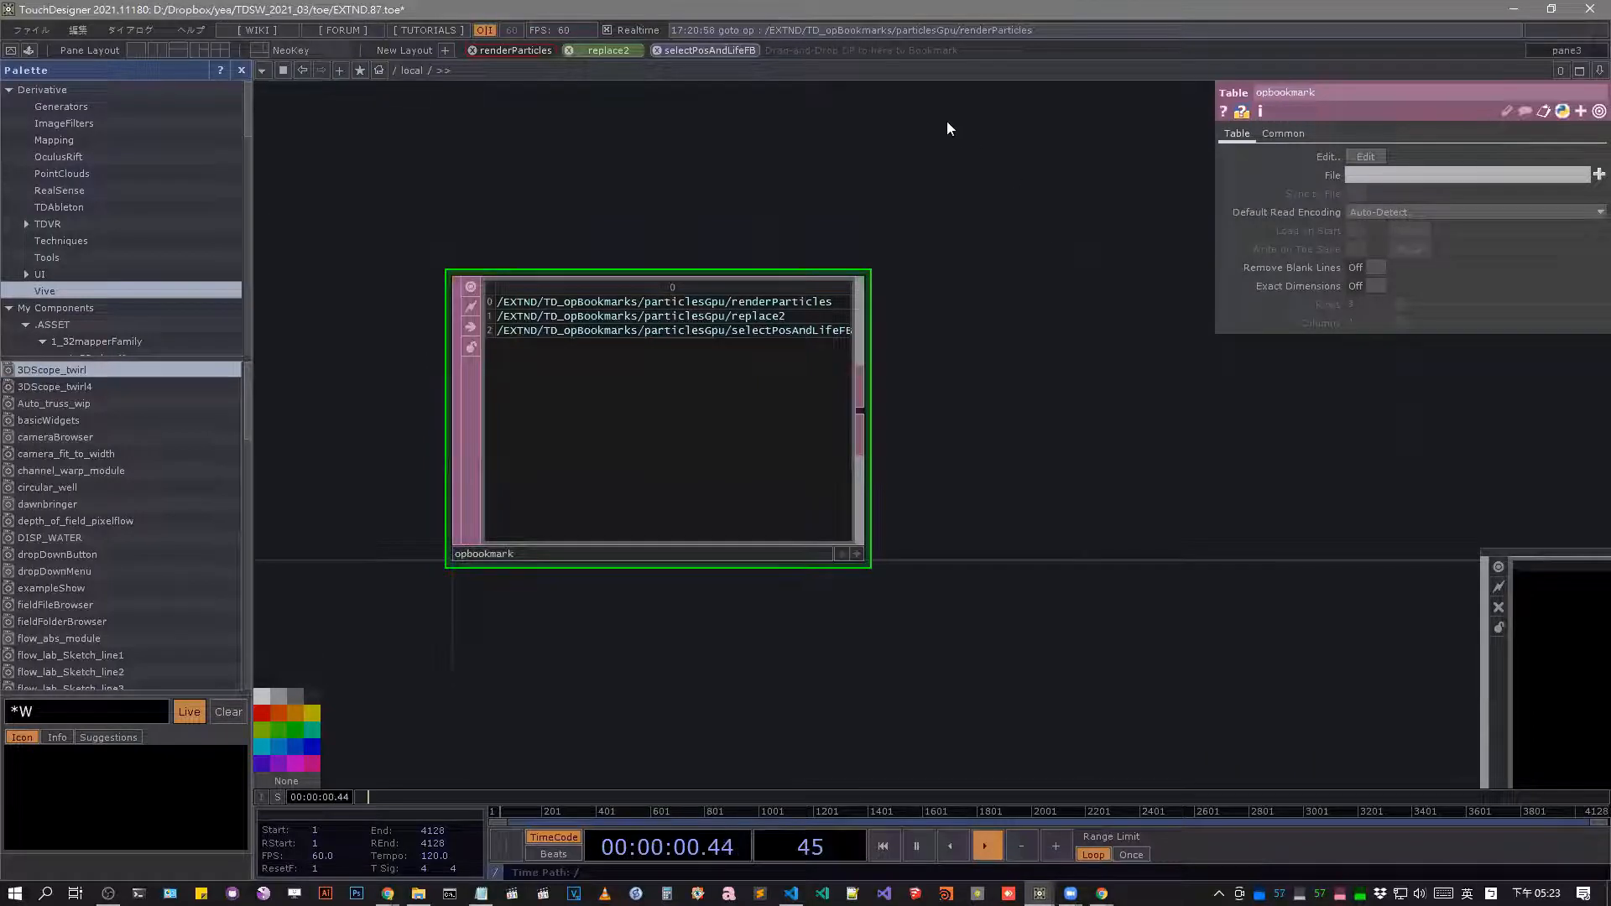
# Add the opbookmark table and the bookmarks and layouts containers from /local to the operator bookmark bar.
pyautogui.moveTo(784, 59); pyautogui.dragTo(797, 55)
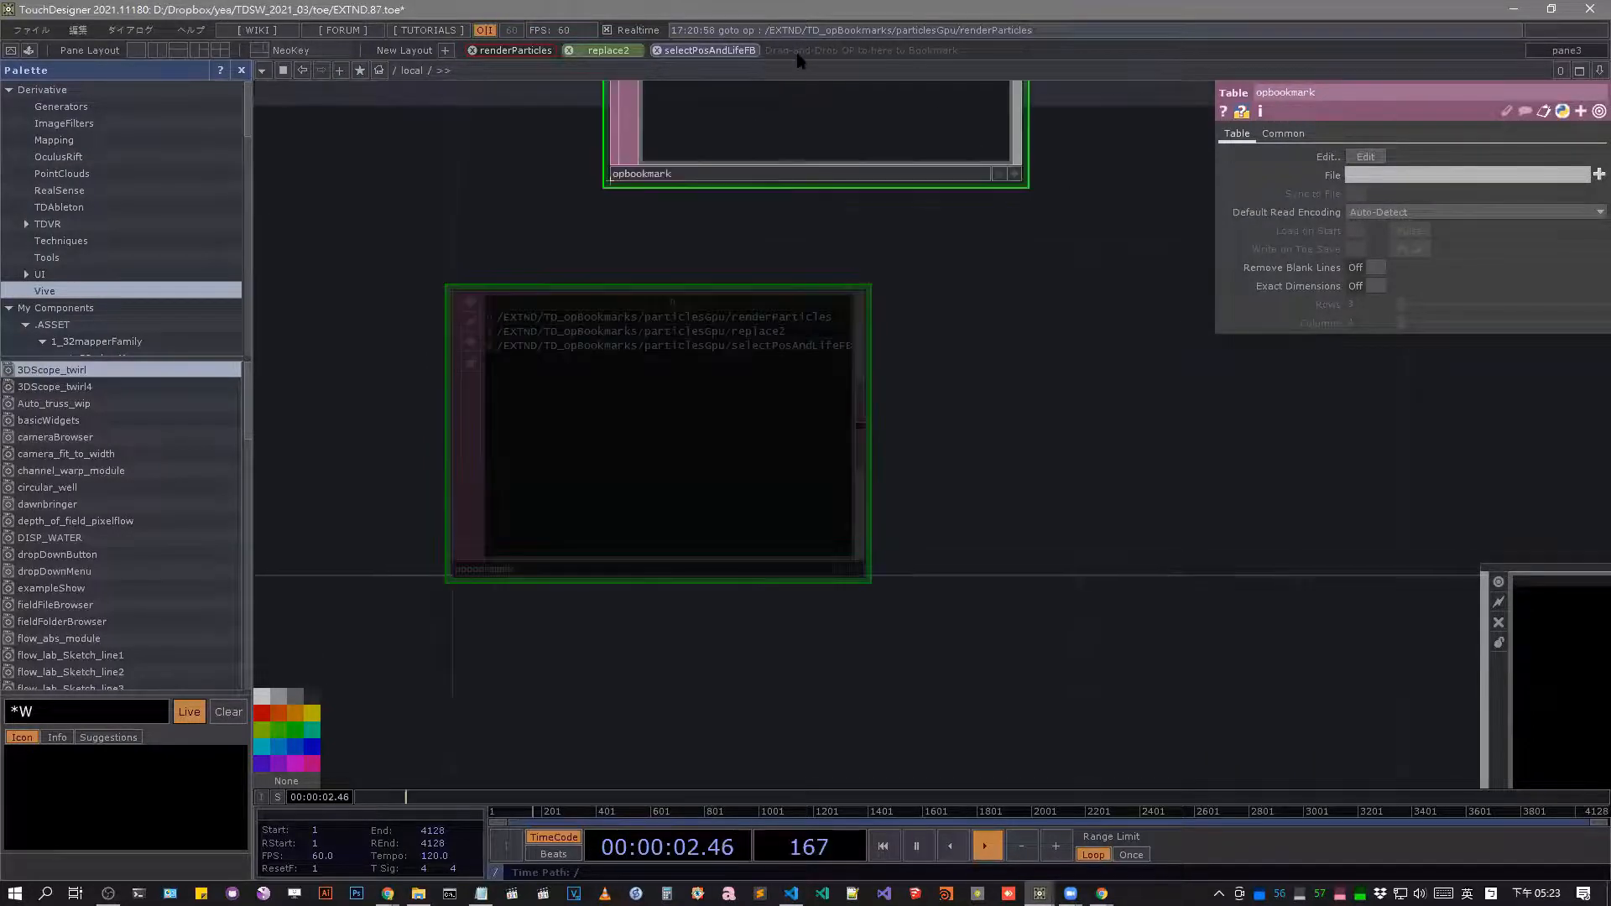
pyautogui.moveTo(636, 413); pyautogui.dragTo(809, 51)
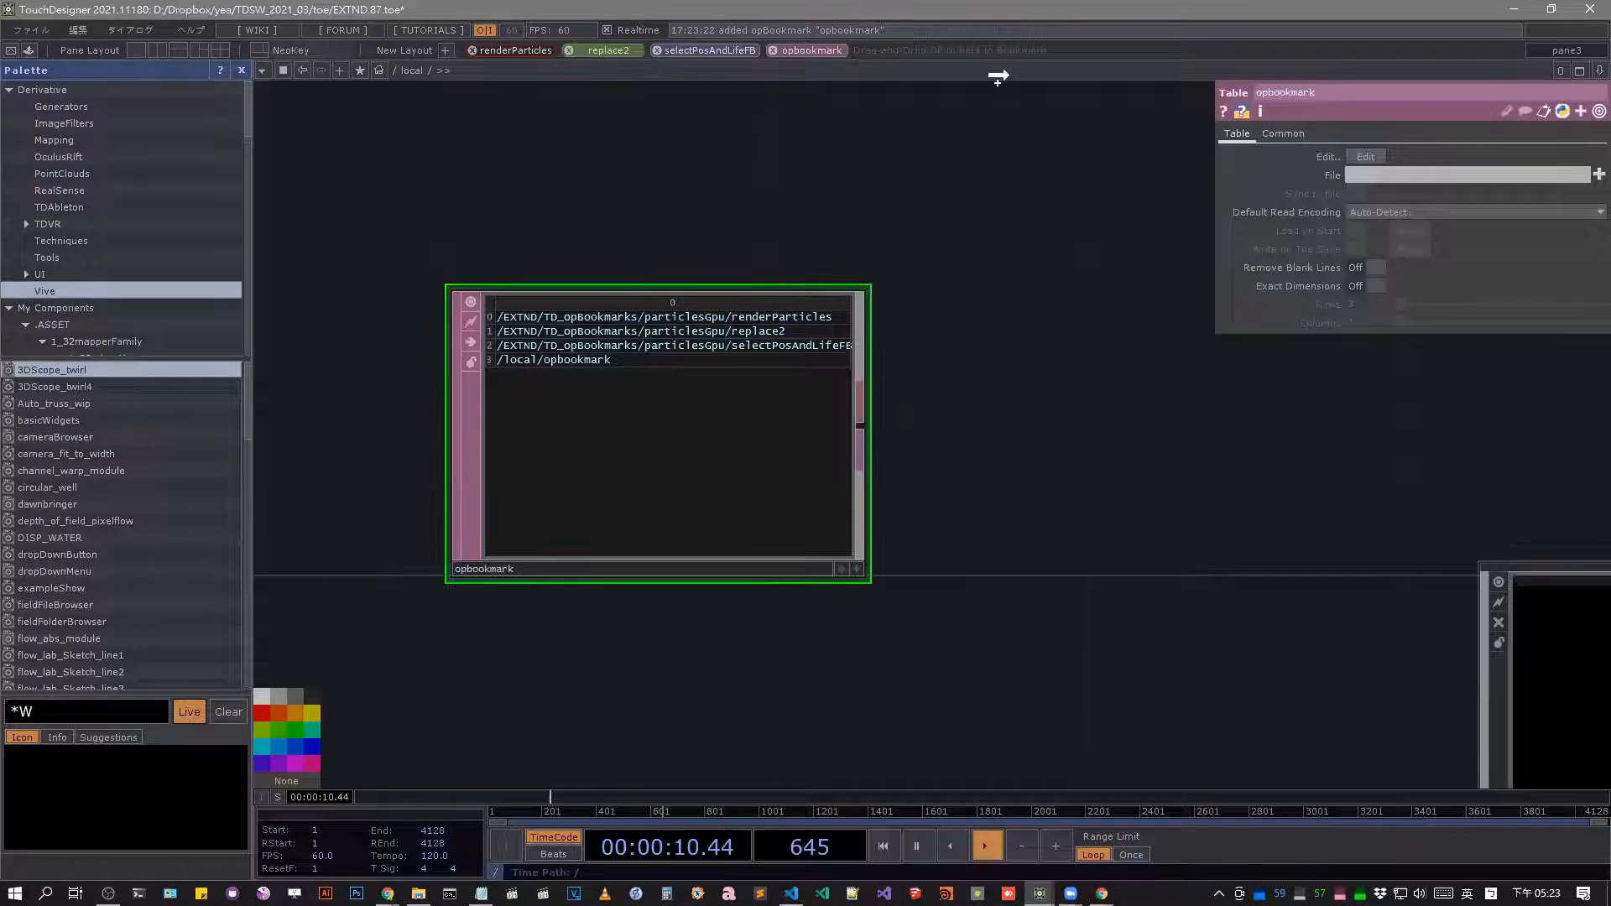
pyautogui.moveTo(992, 54); pyautogui.dragTo(992, 54)
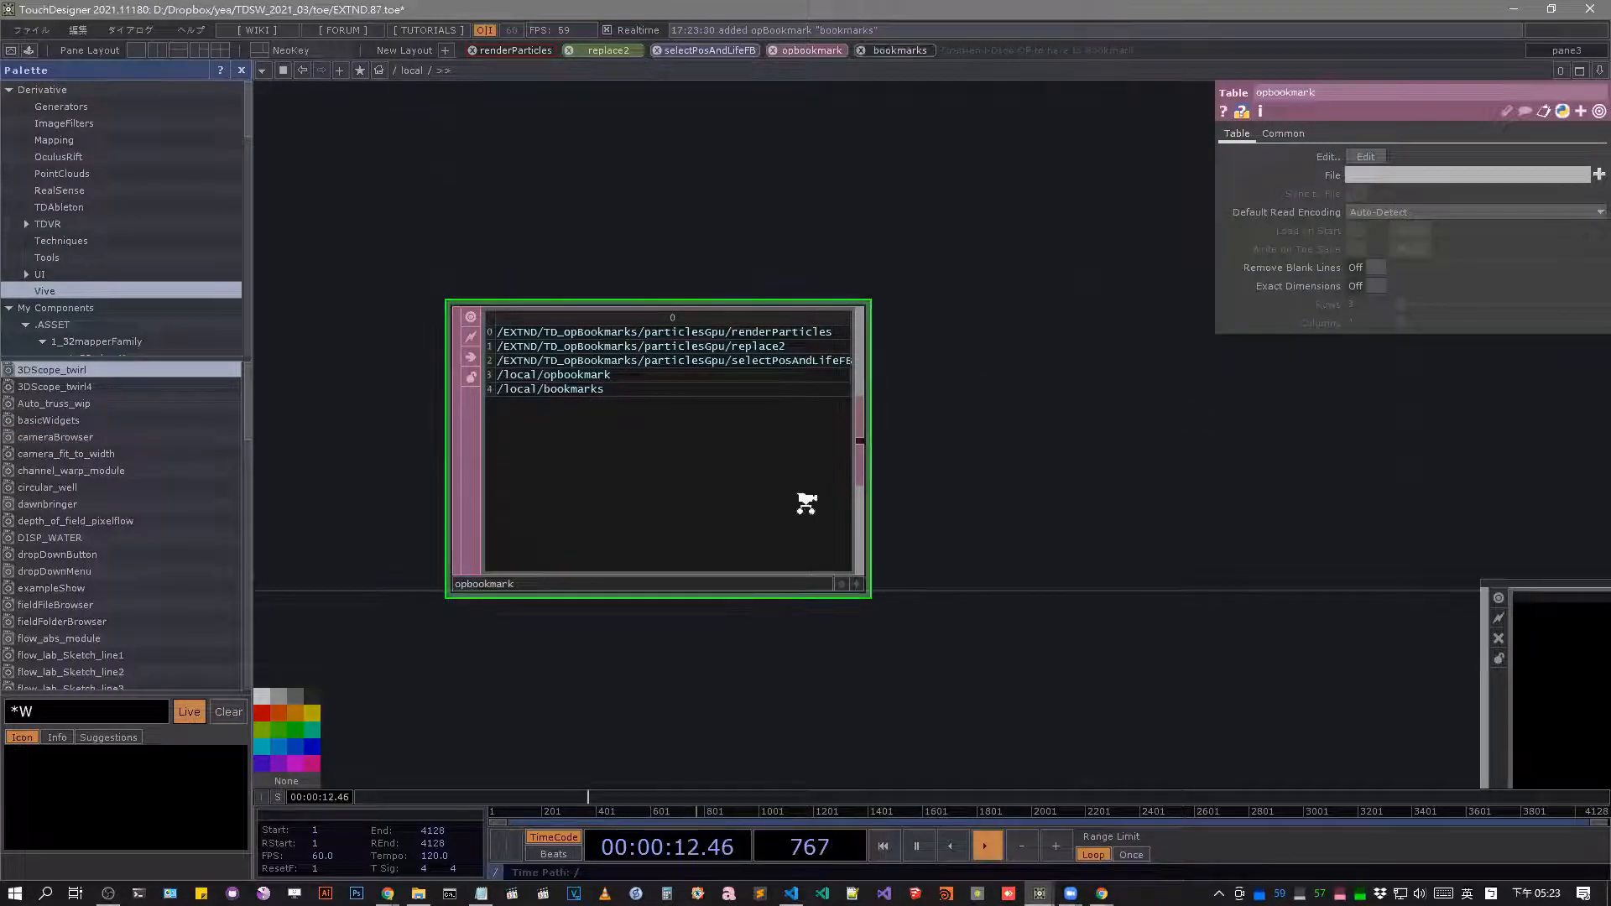
pyautogui.scroll(-5, 1165, 462)
pyautogui.moveTo(1018, 59); pyautogui.dragTo(1017, 52)
pyautogui.scroll(5, 965, 558)
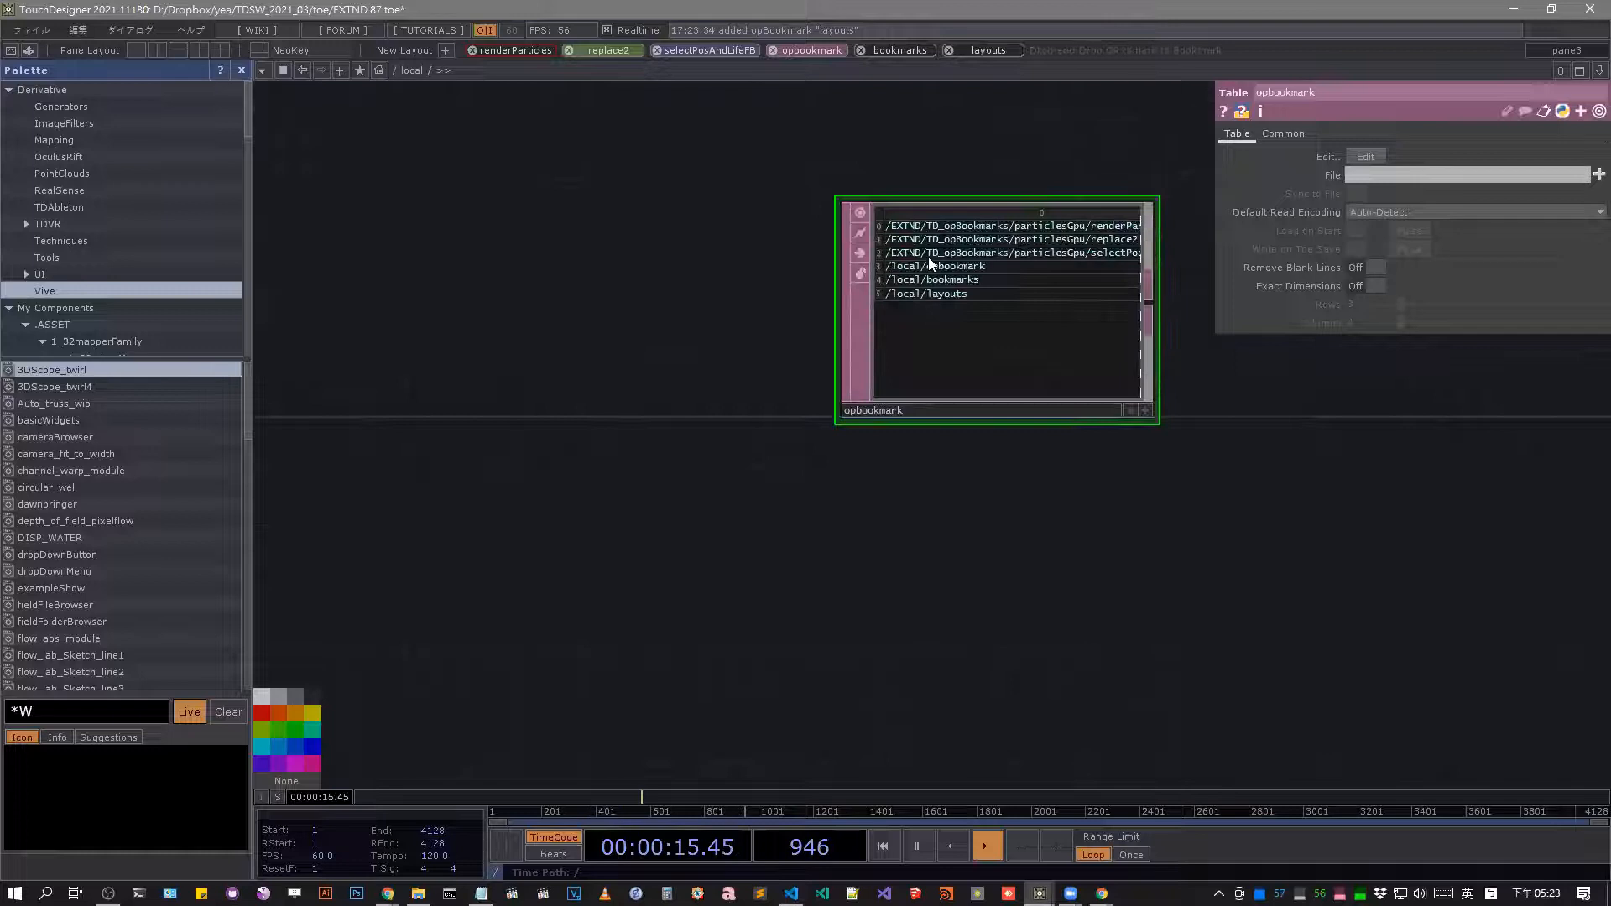
# Remove the layouts, bookmarks, opbookmark and selectPosAndLifeFB entries from the operator bookmark bar.
pyautogui.click(948, 50)
pyautogui.click(861, 51)
pyautogui.click(772, 51)
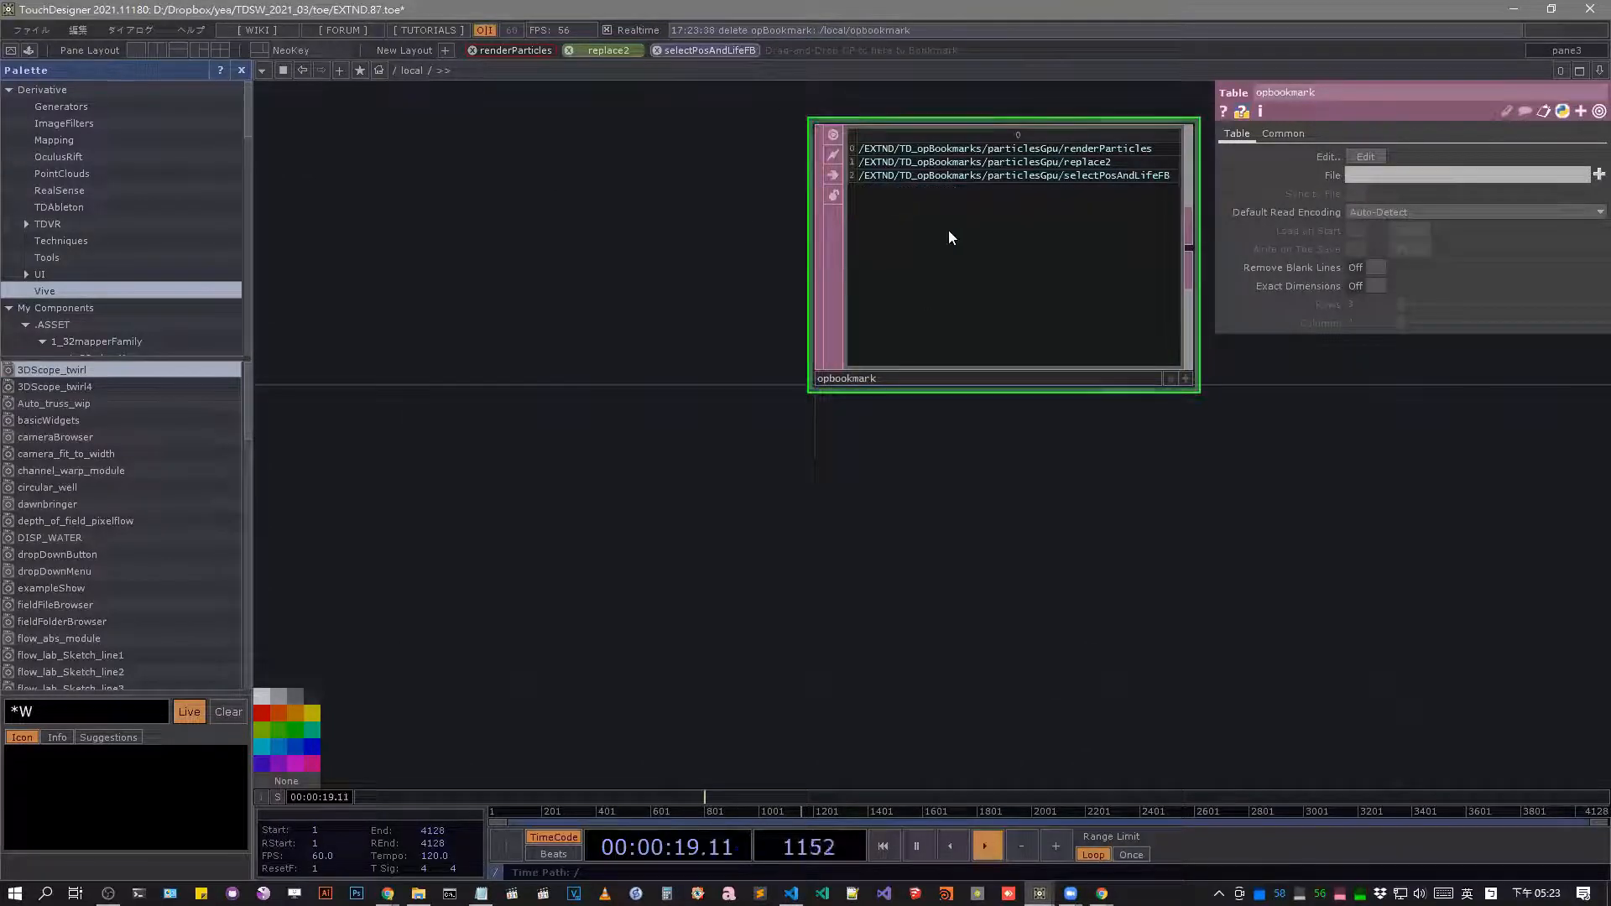
pyautogui.click(657, 51)
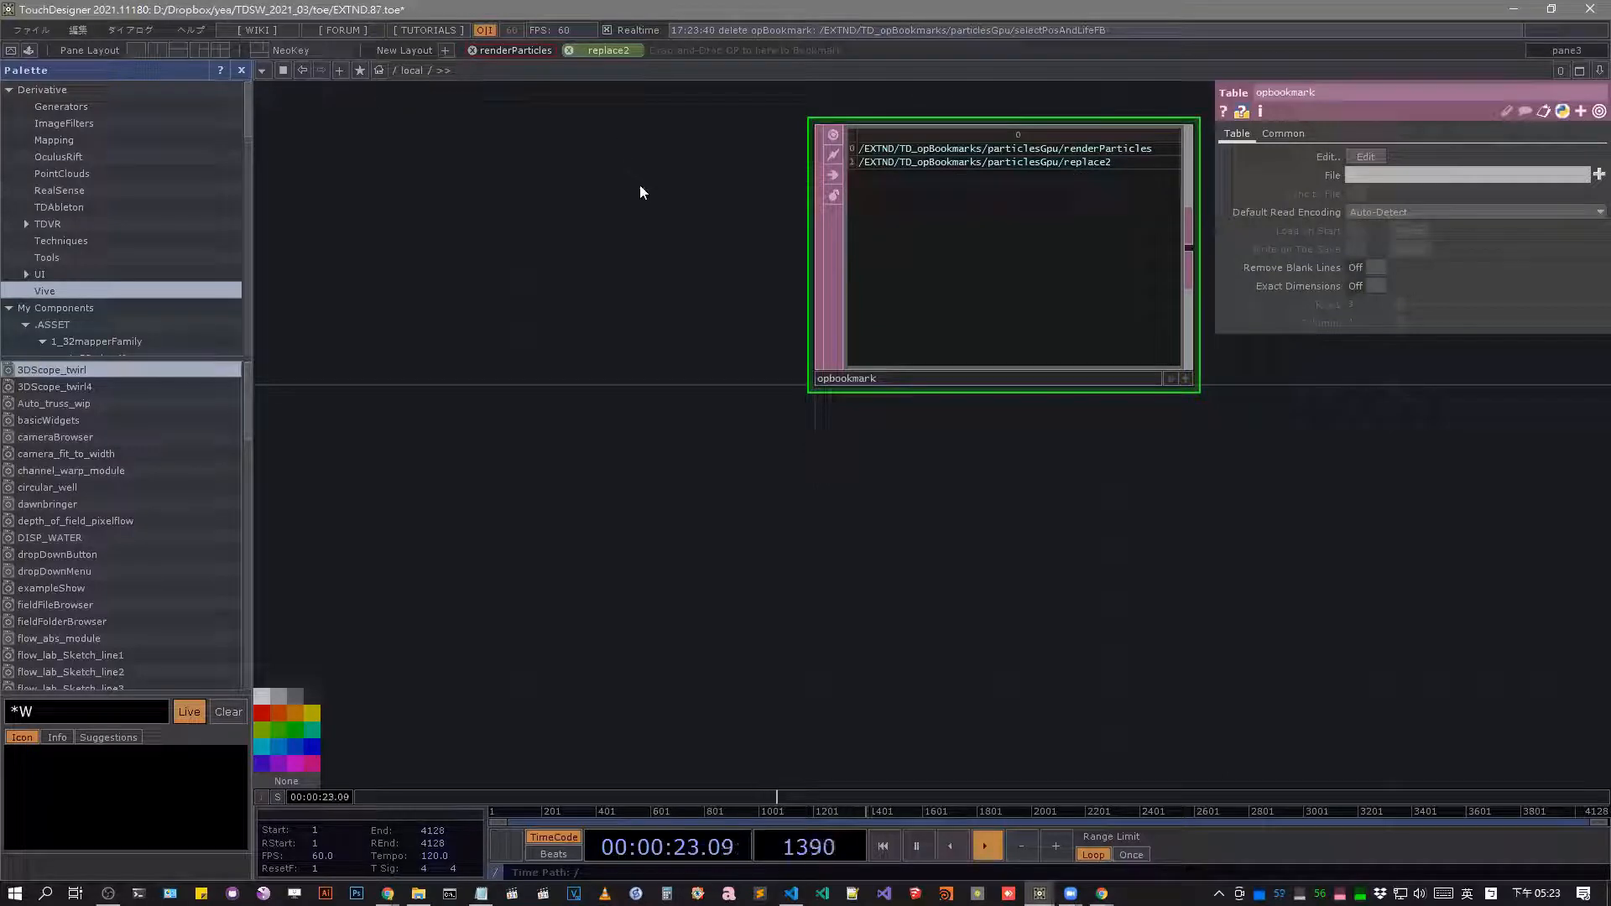
pyautogui.moveTo(647, 198); pyautogui.dragTo(576, 316)
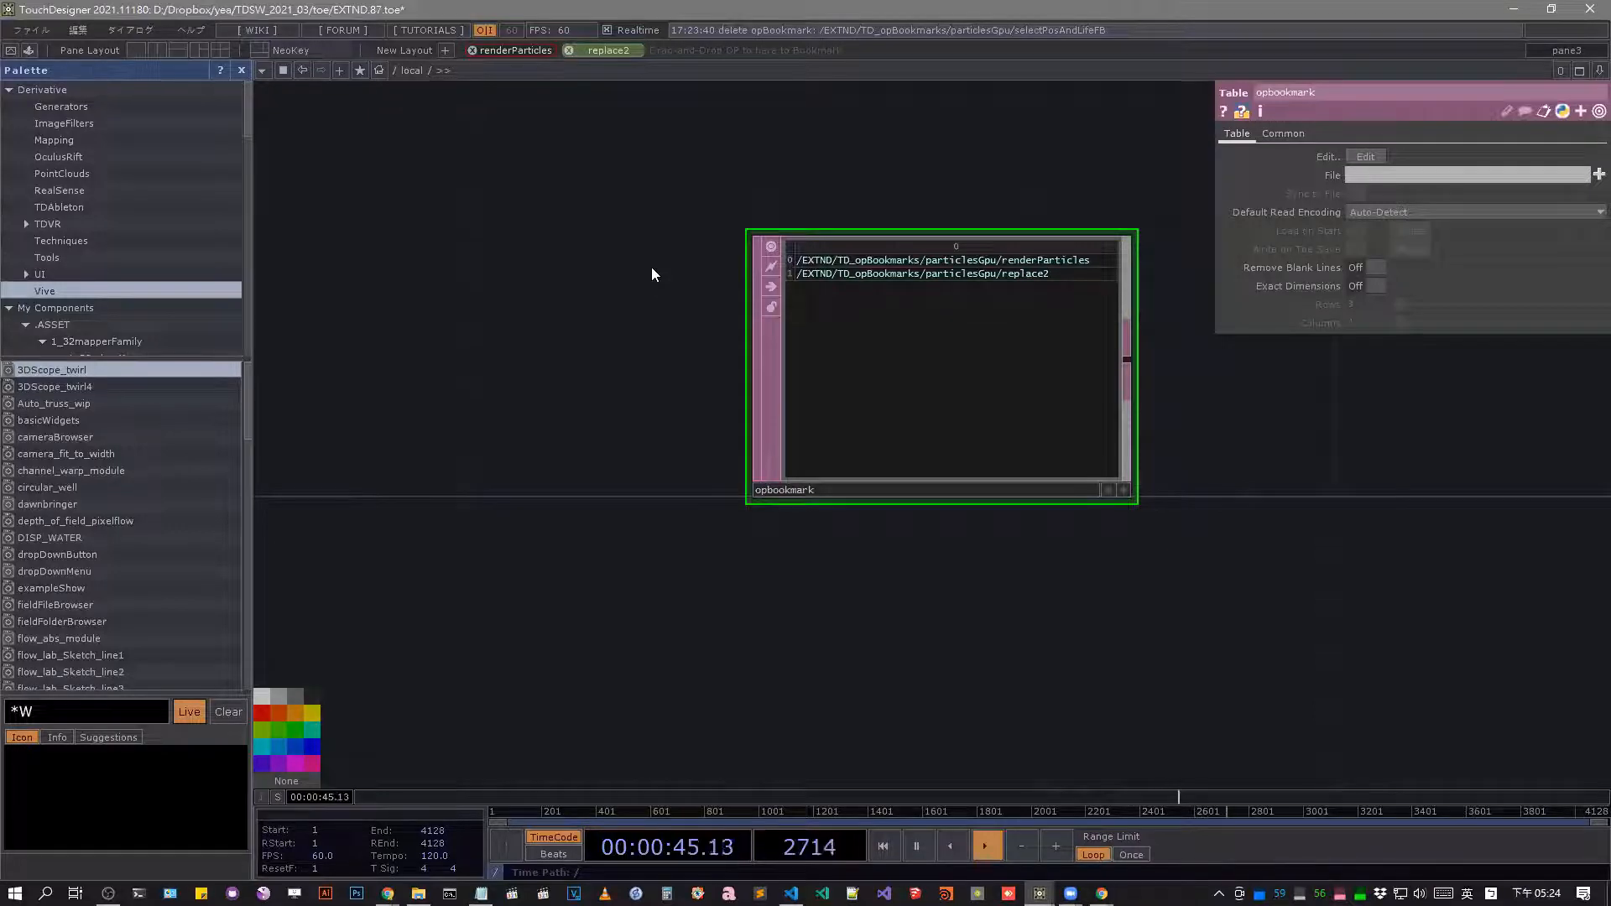
# Go back up to the root network, view its components and check the built-in pane bookmark list.
pyautogui.scroll(-10, 651, 267)
pyautogui.scroll(-3, 699, 332)
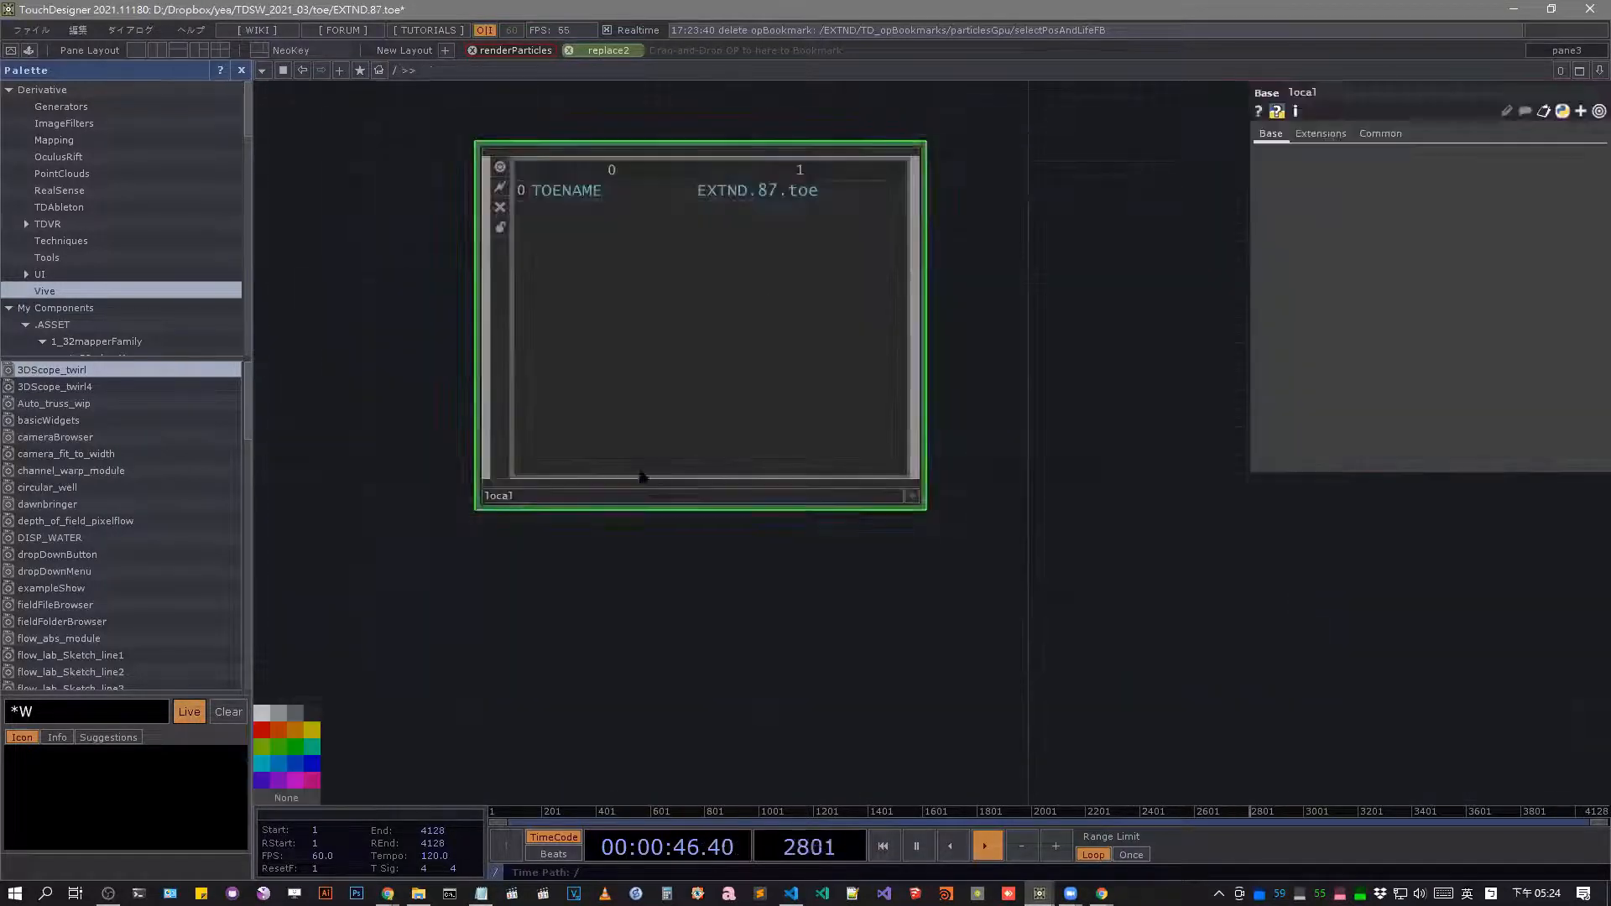
pyautogui.scroll(-6, 864, 419)
pyautogui.moveTo(825, 384); pyautogui.dragTo(802, 494)
pyautogui.moveTo(862, 403); pyautogui.dragTo(597, 682, button='right')
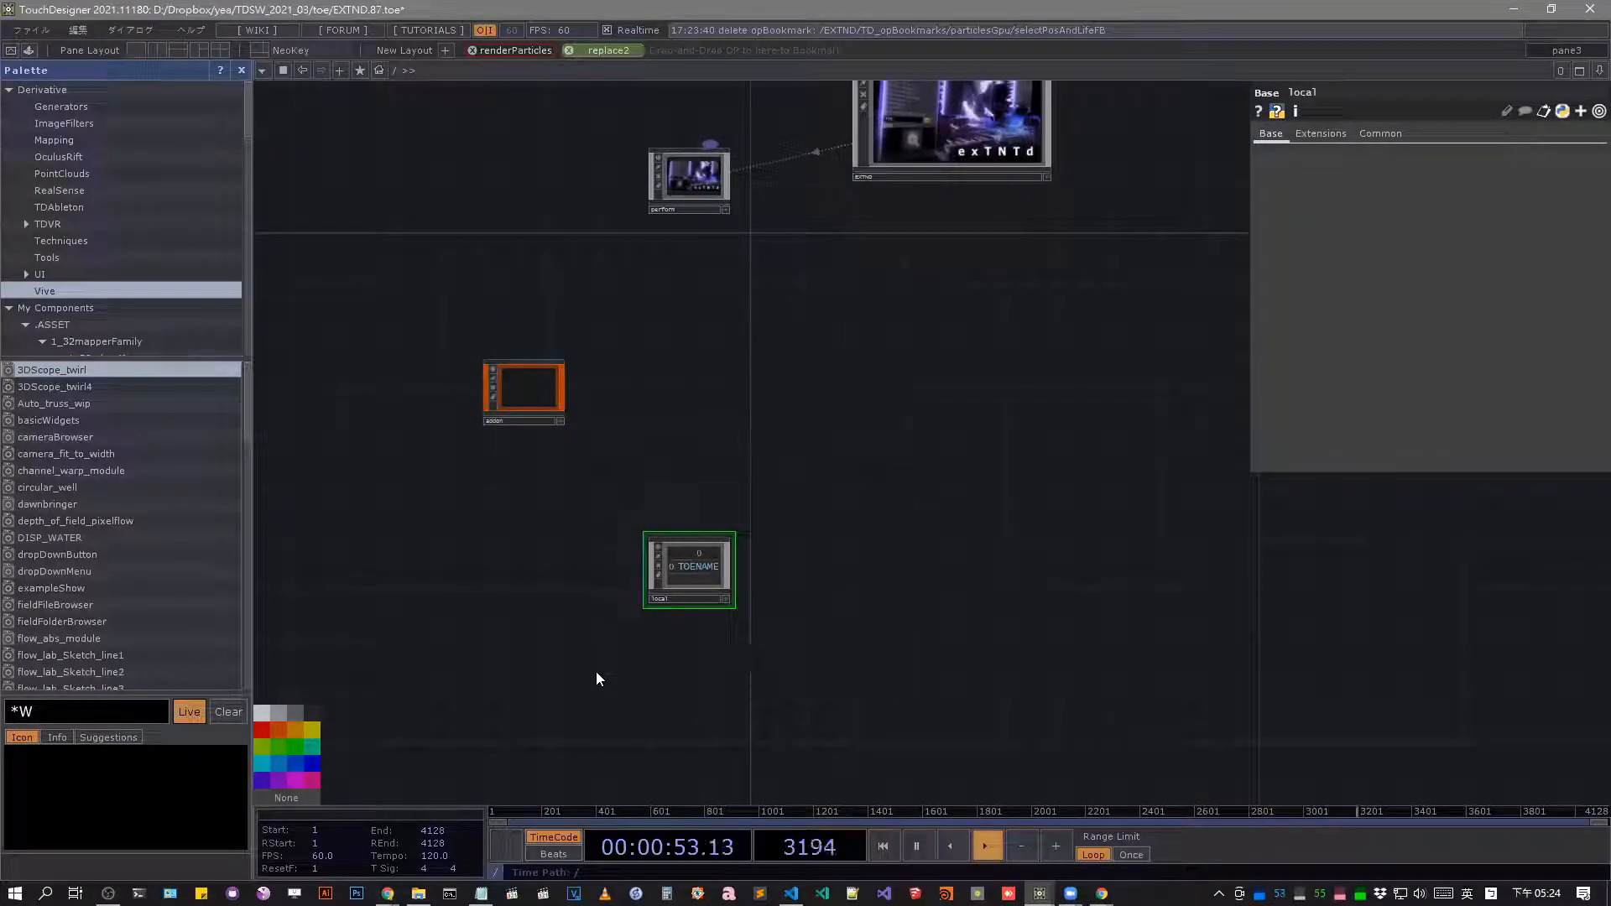
pyautogui.click(359, 71)
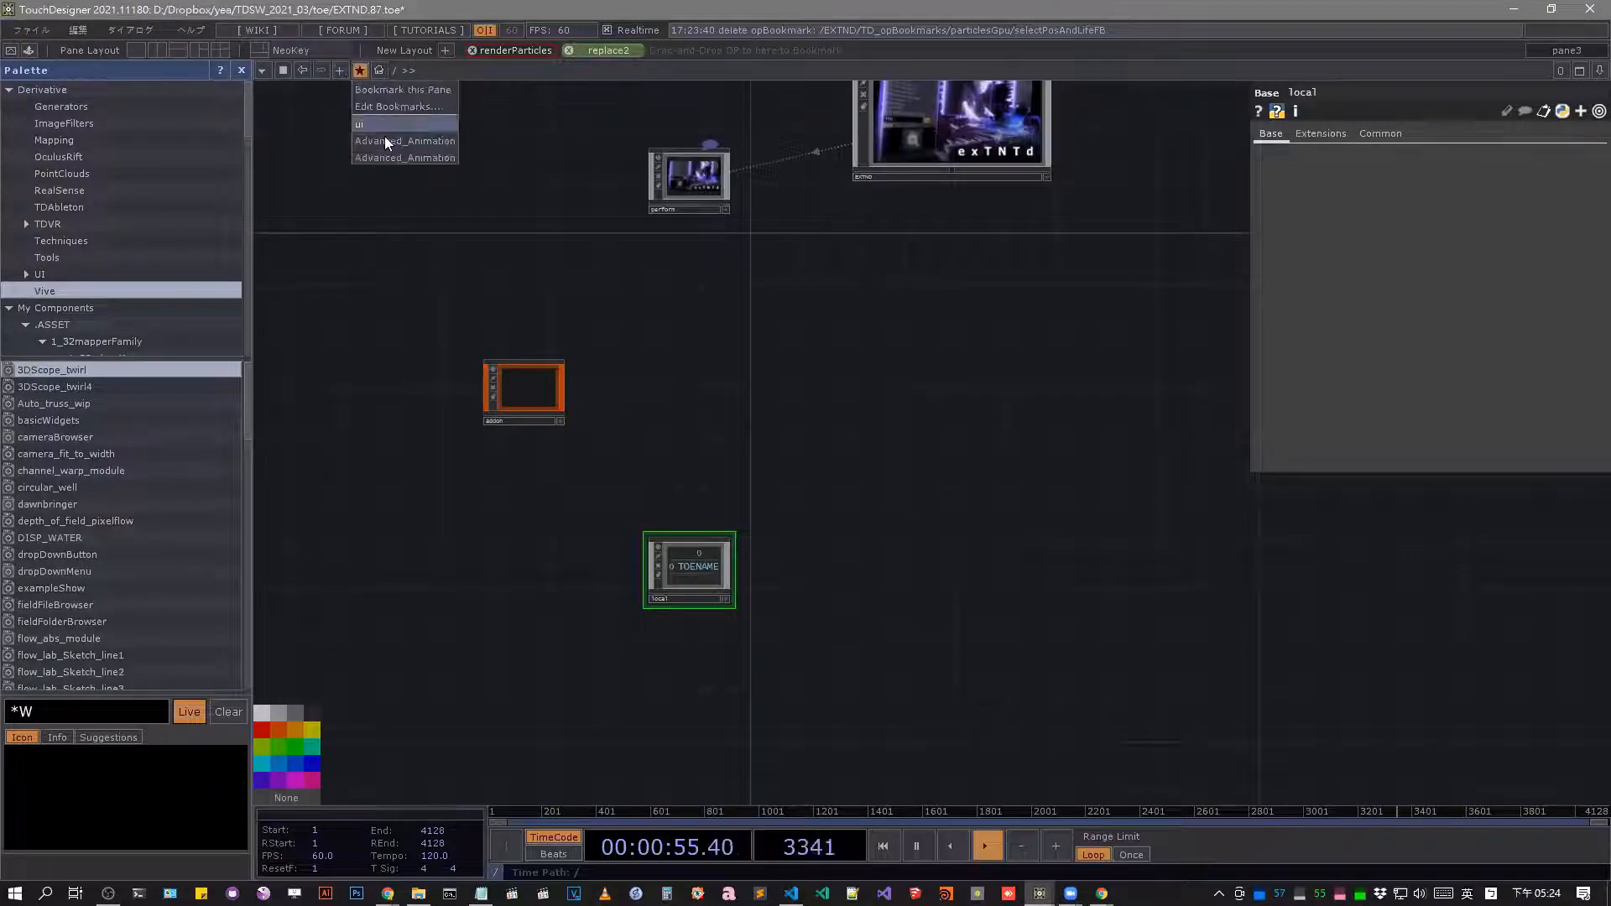
pyautogui.click(863, 373)
# Enter the local component and move the layouts container off the set_variables table to a spot above bookmarks.
pyautogui.scroll(6, 705, 574)
pyautogui.scroll(3, 705, 566)
pyautogui.scroll(-4, 656, 396)
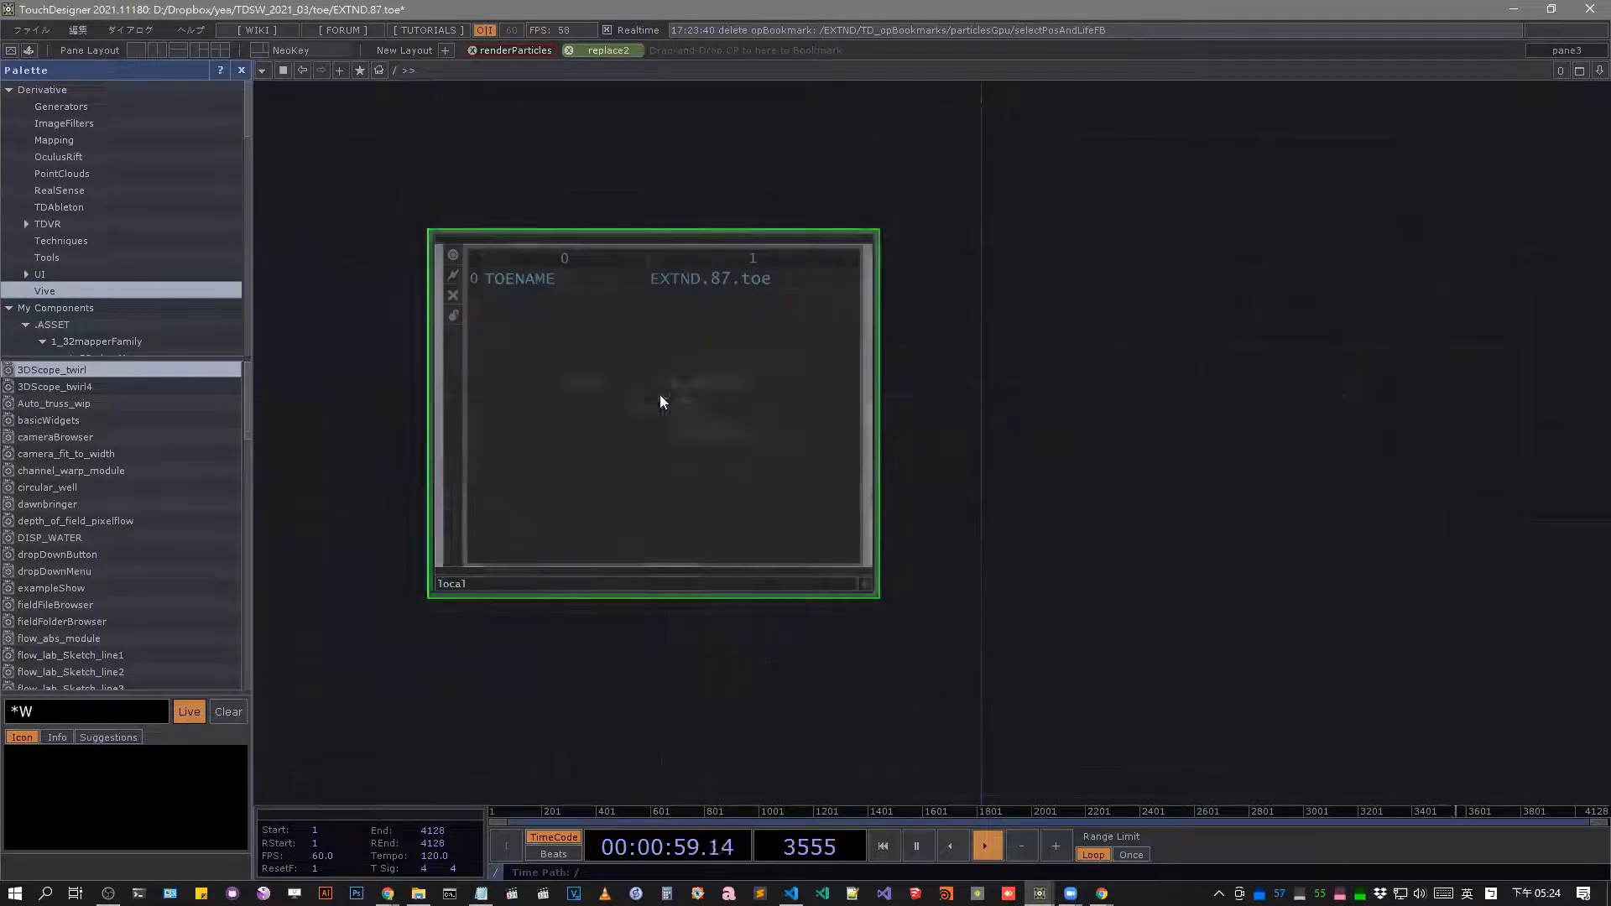
pyautogui.click(659, 395)
pyautogui.scroll(-6, 688, 503)
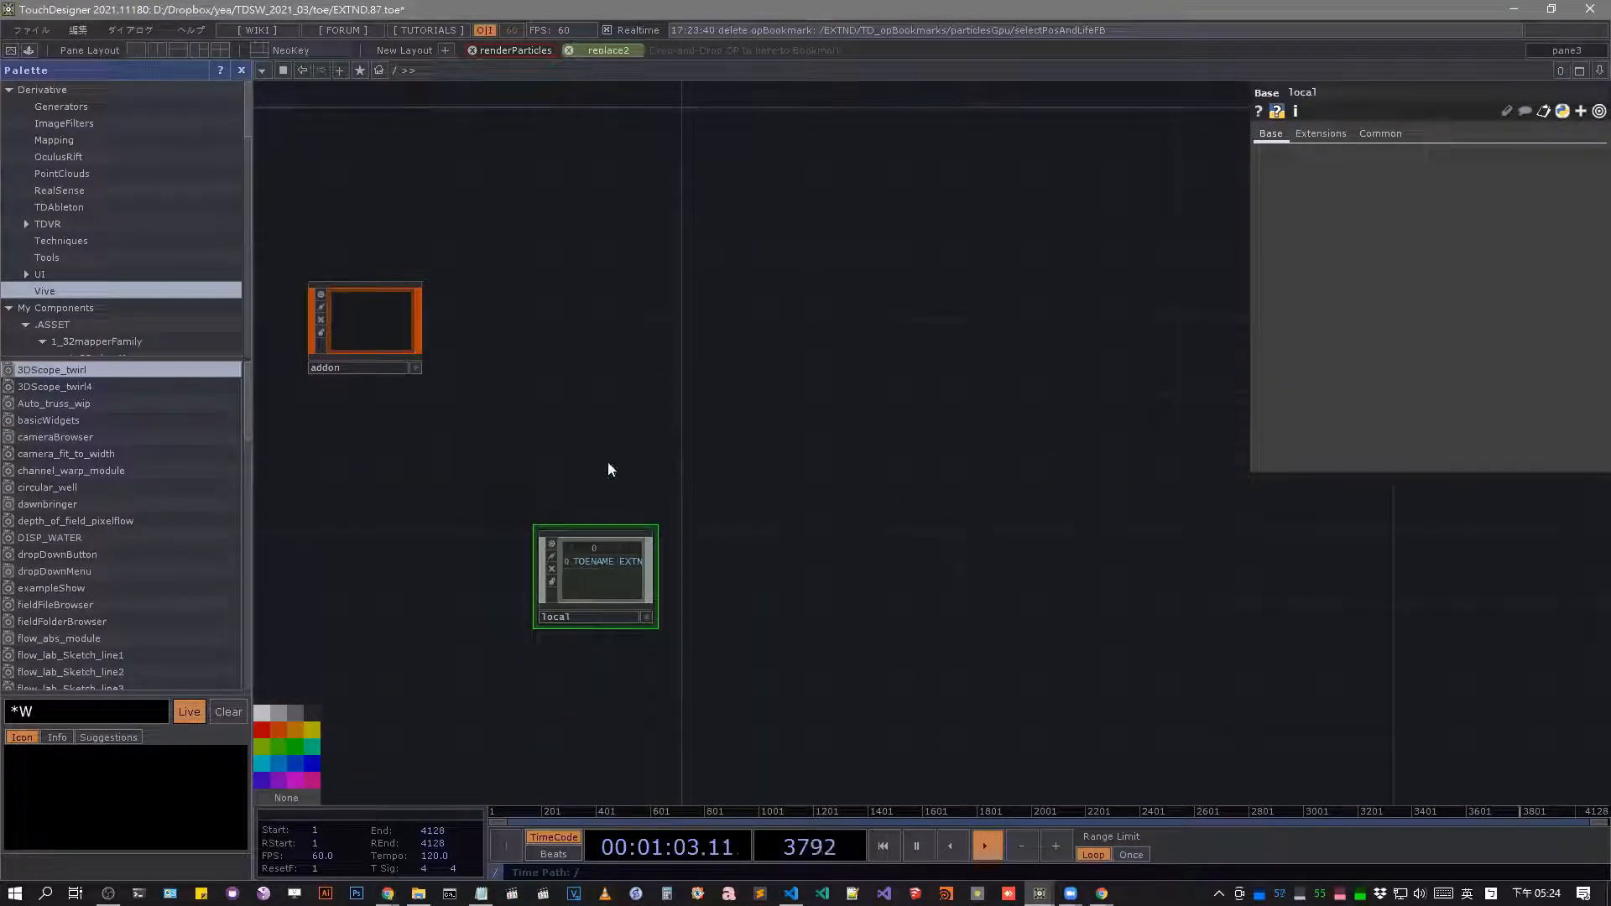
pyautogui.click(596, 601)
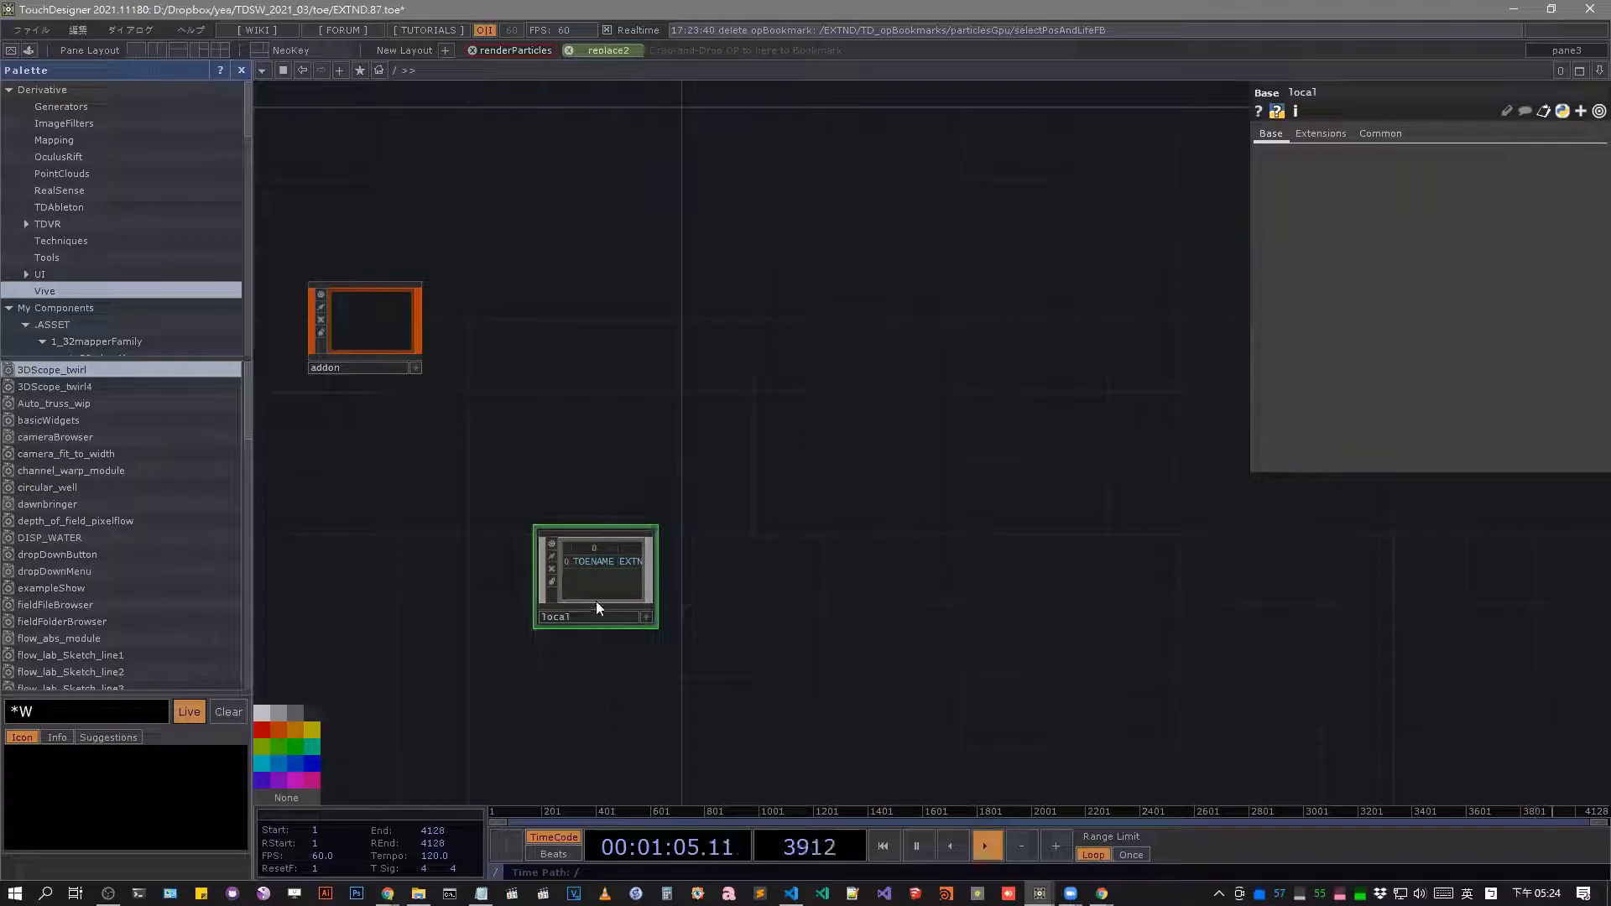
pyautogui.press('i')
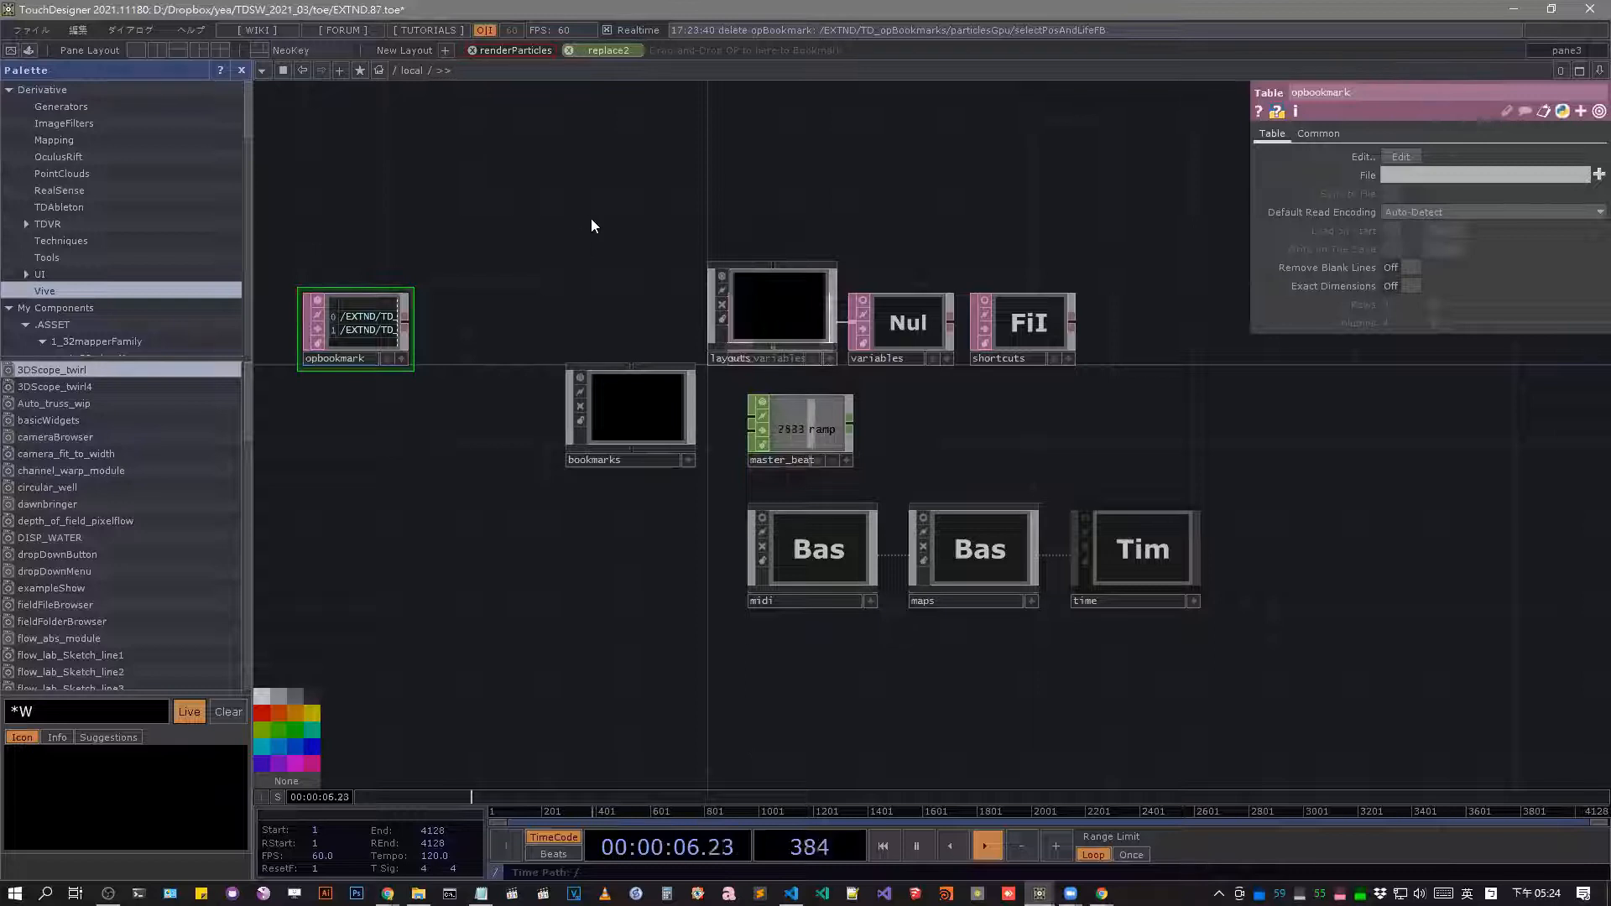
pyautogui.moveTo(650, 268); pyautogui.dragTo(619, 287)
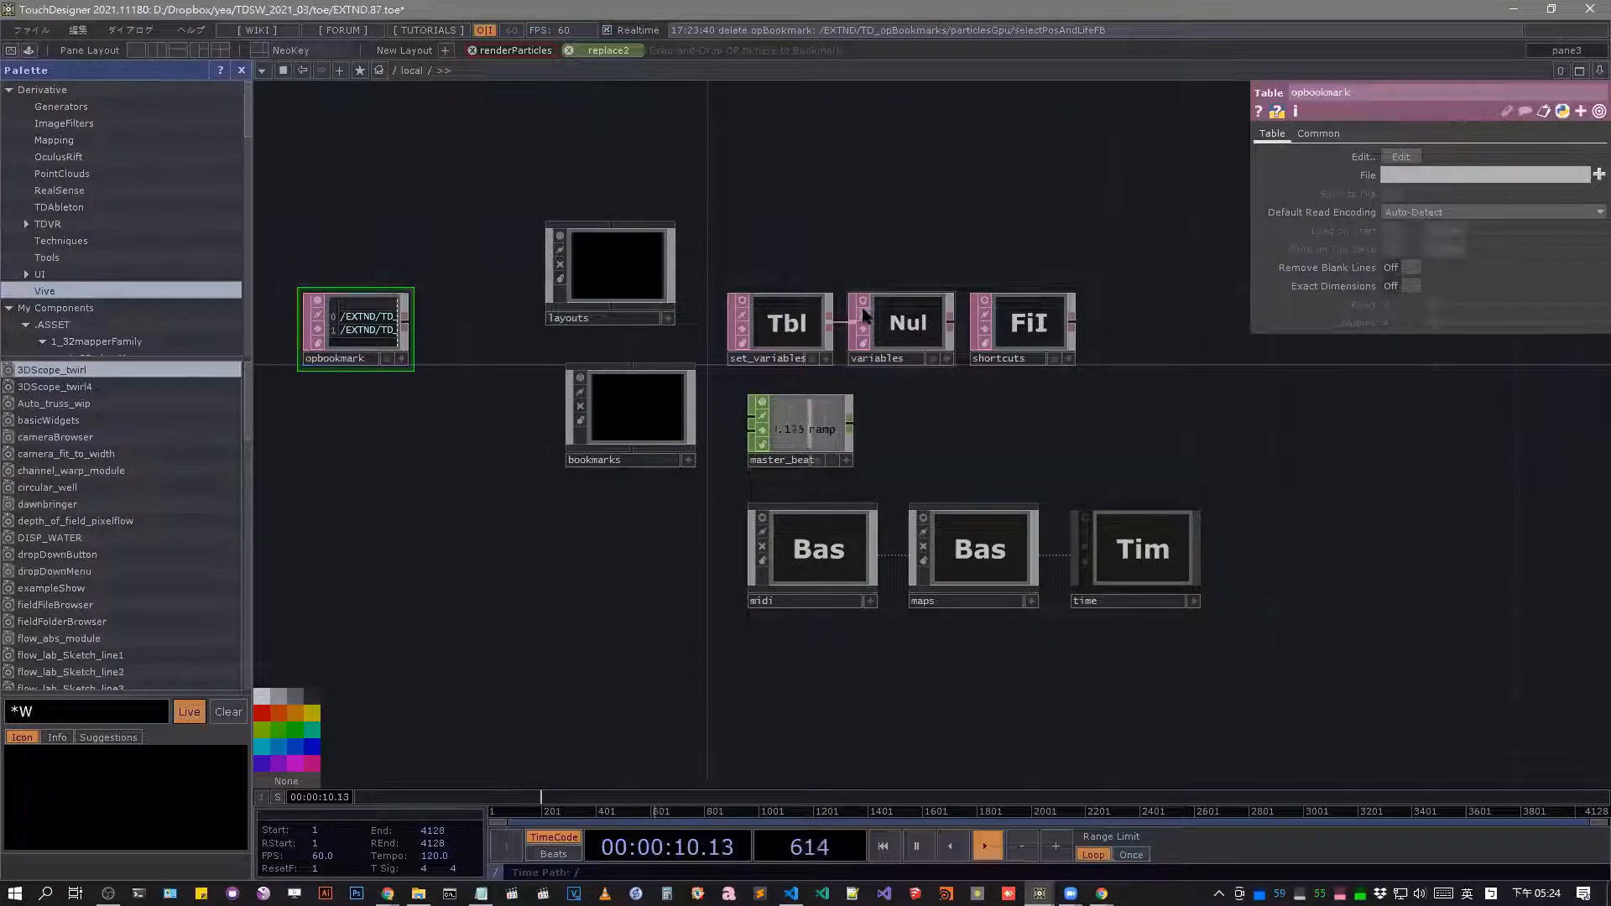
# Turn on the viewers of the set_variables, variables and shortcuts DATs in /local.
pyautogui.moveTo(738, 235); pyautogui.dragTo(1060, 360, button='right')
pyautogui.scroll(5, 764, 319)
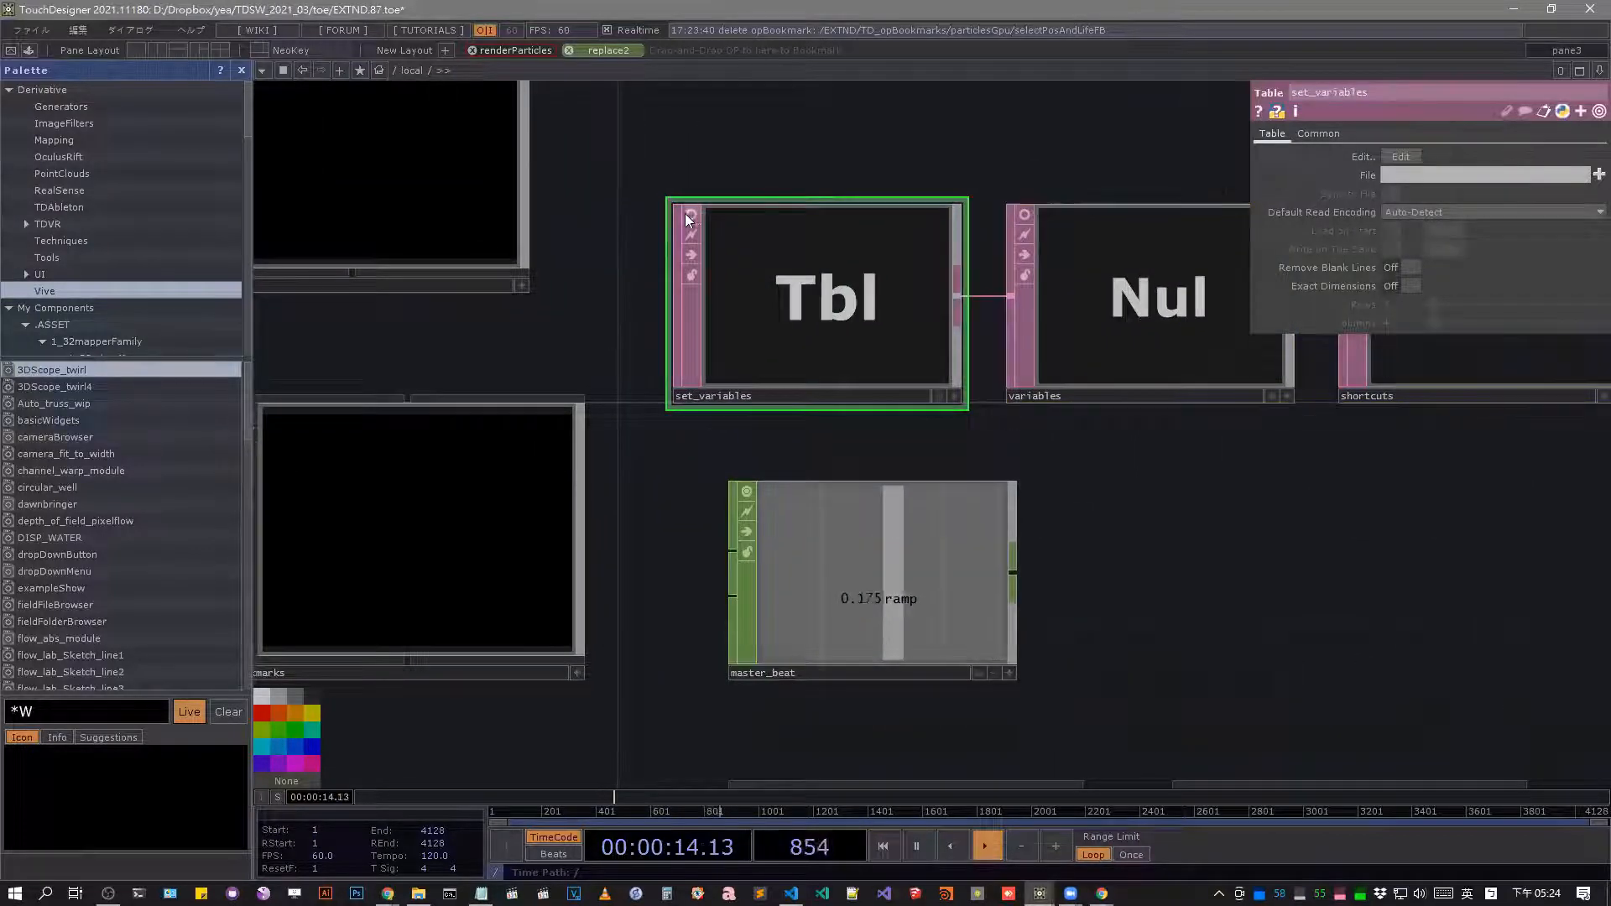
pyautogui.click(692, 215)
pyautogui.scroll(-2, 860, 218)
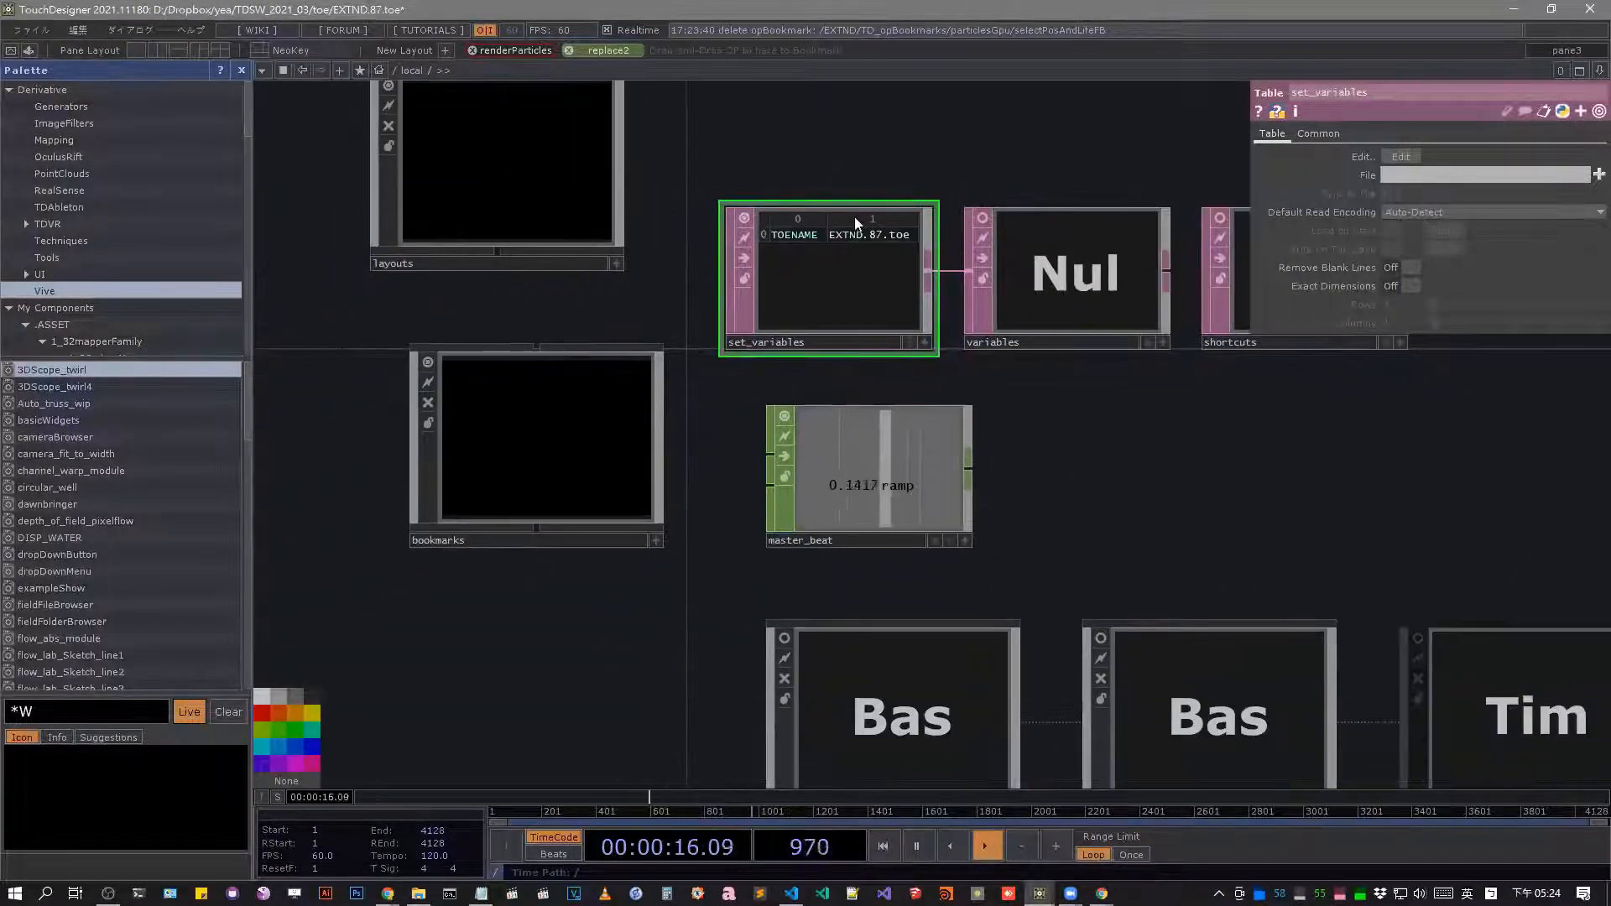
pyautogui.moveTo(983, 149); pyautogui.dragTo(871, 193)
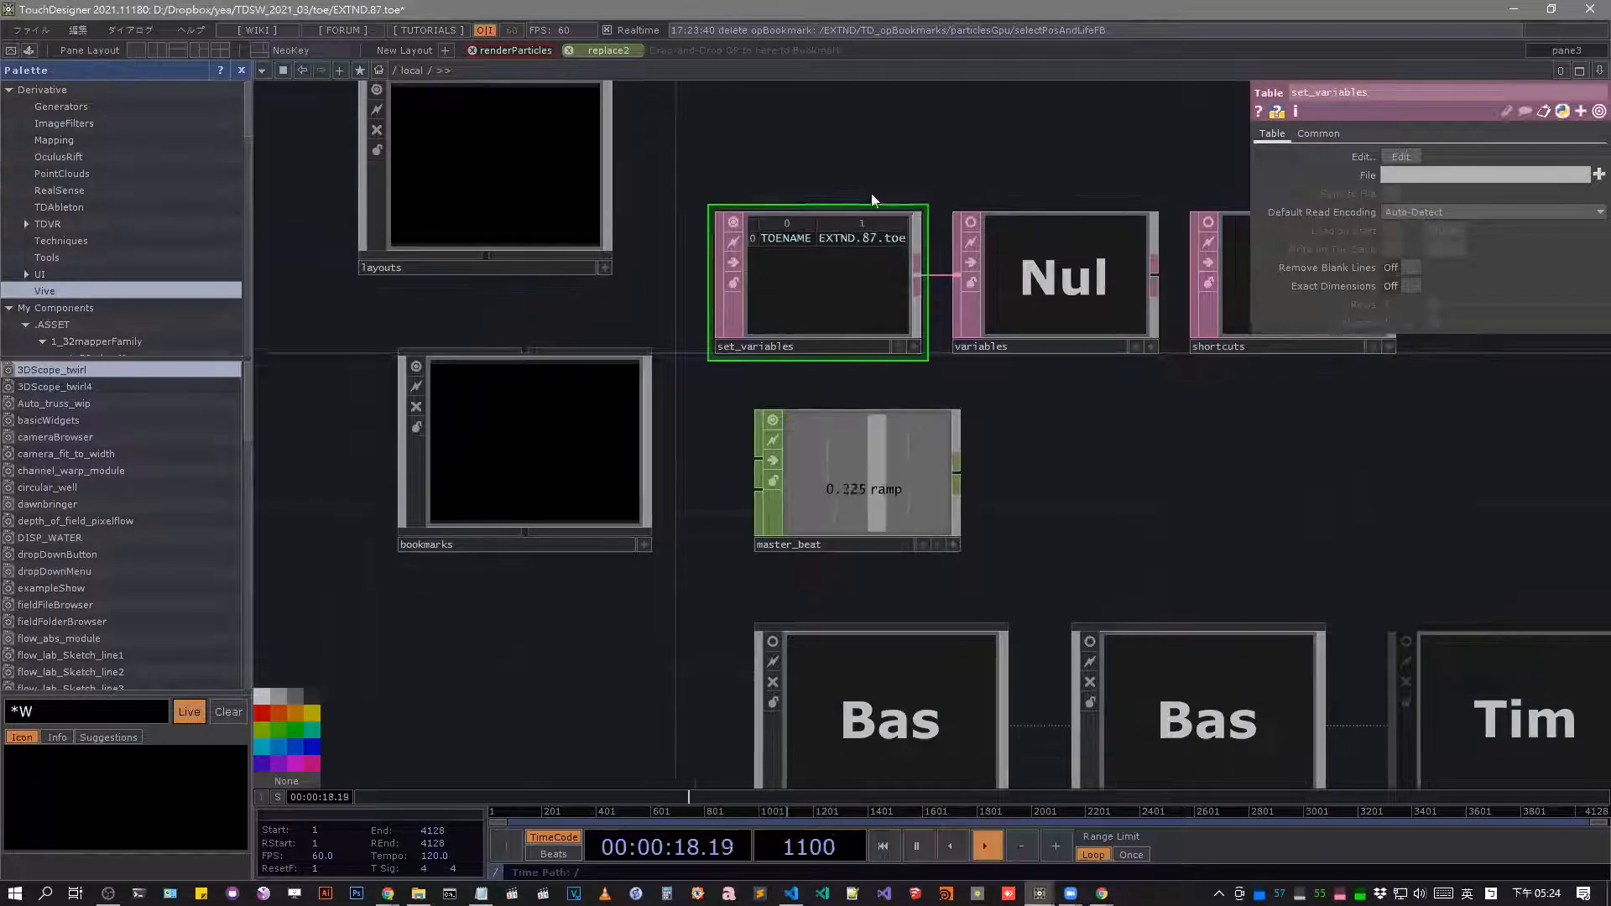
pyautogui.moveTo(845, 118); pyautogui.dragTo(924, 179)
pyautogui.moveTo(797, 178); pyautogui.dragTo(1217, 403, button='right')
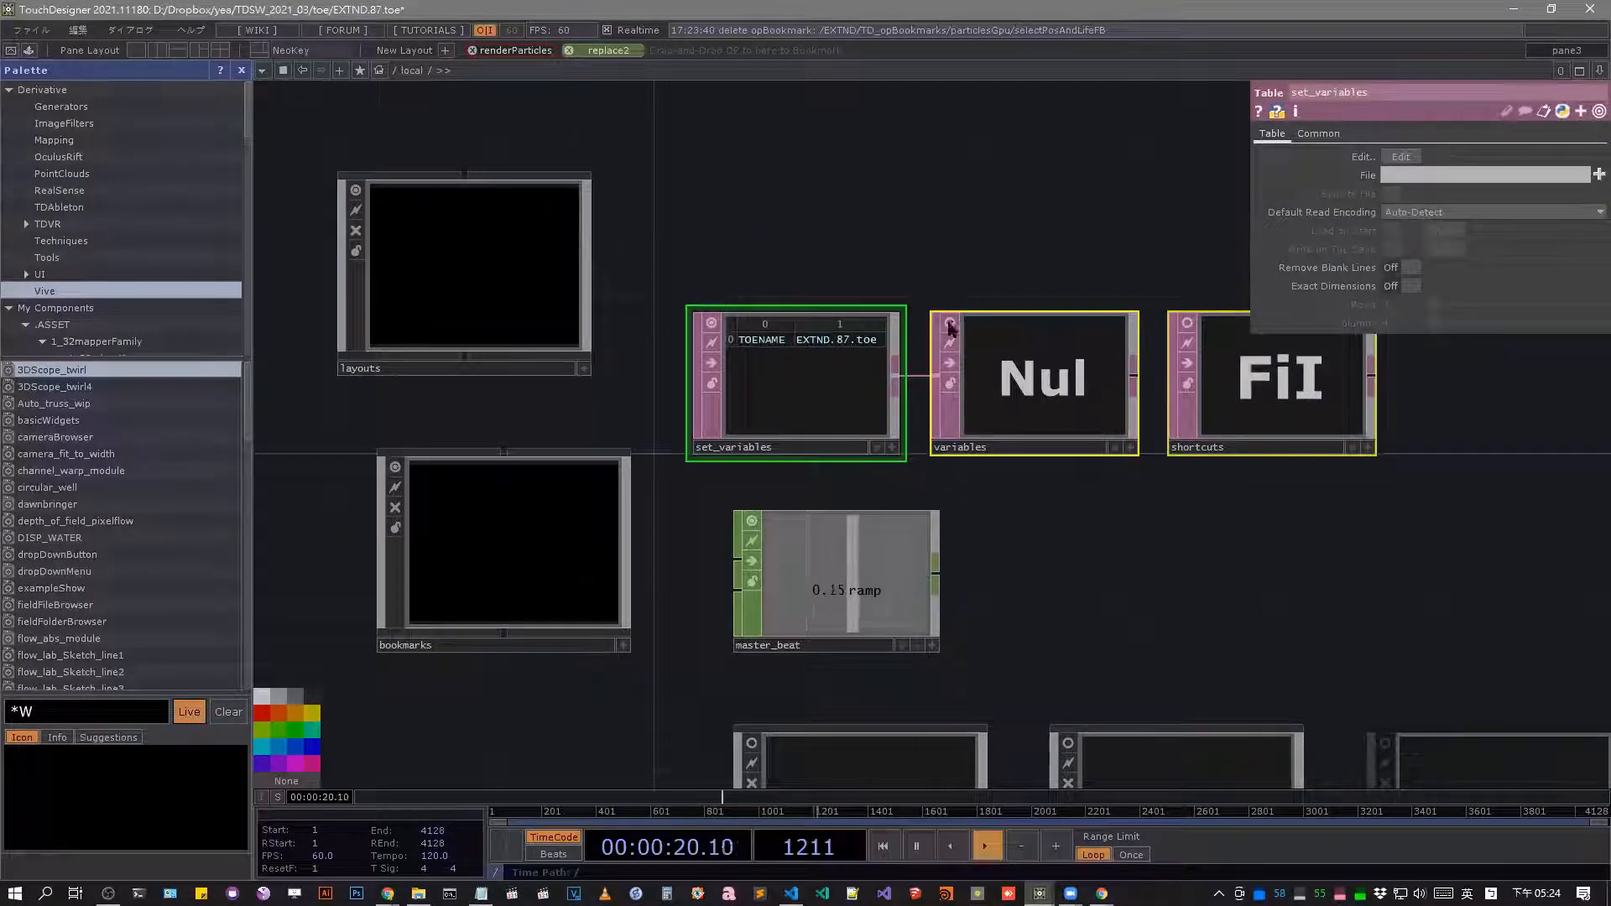
pyautogui.click(949, 324)
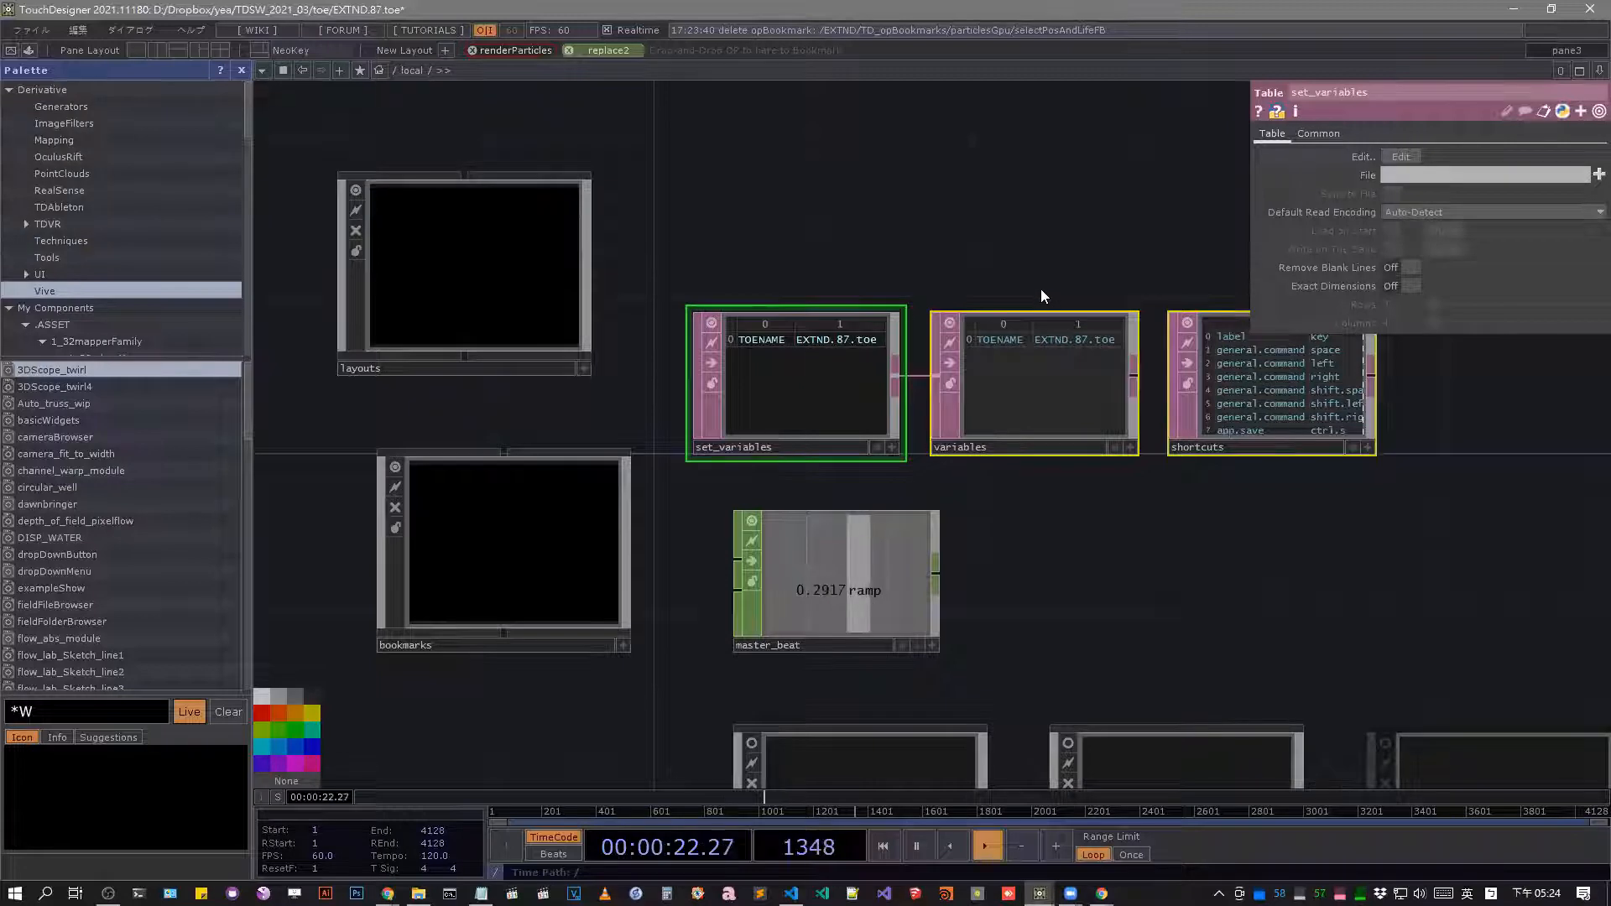
# Examine the opbookmark table in /local alongside the layouts and bookmarks containers.
pyautogui.scroll(-1, 1065, 269)
pyautogui.scroll(-6, 1066, 271)
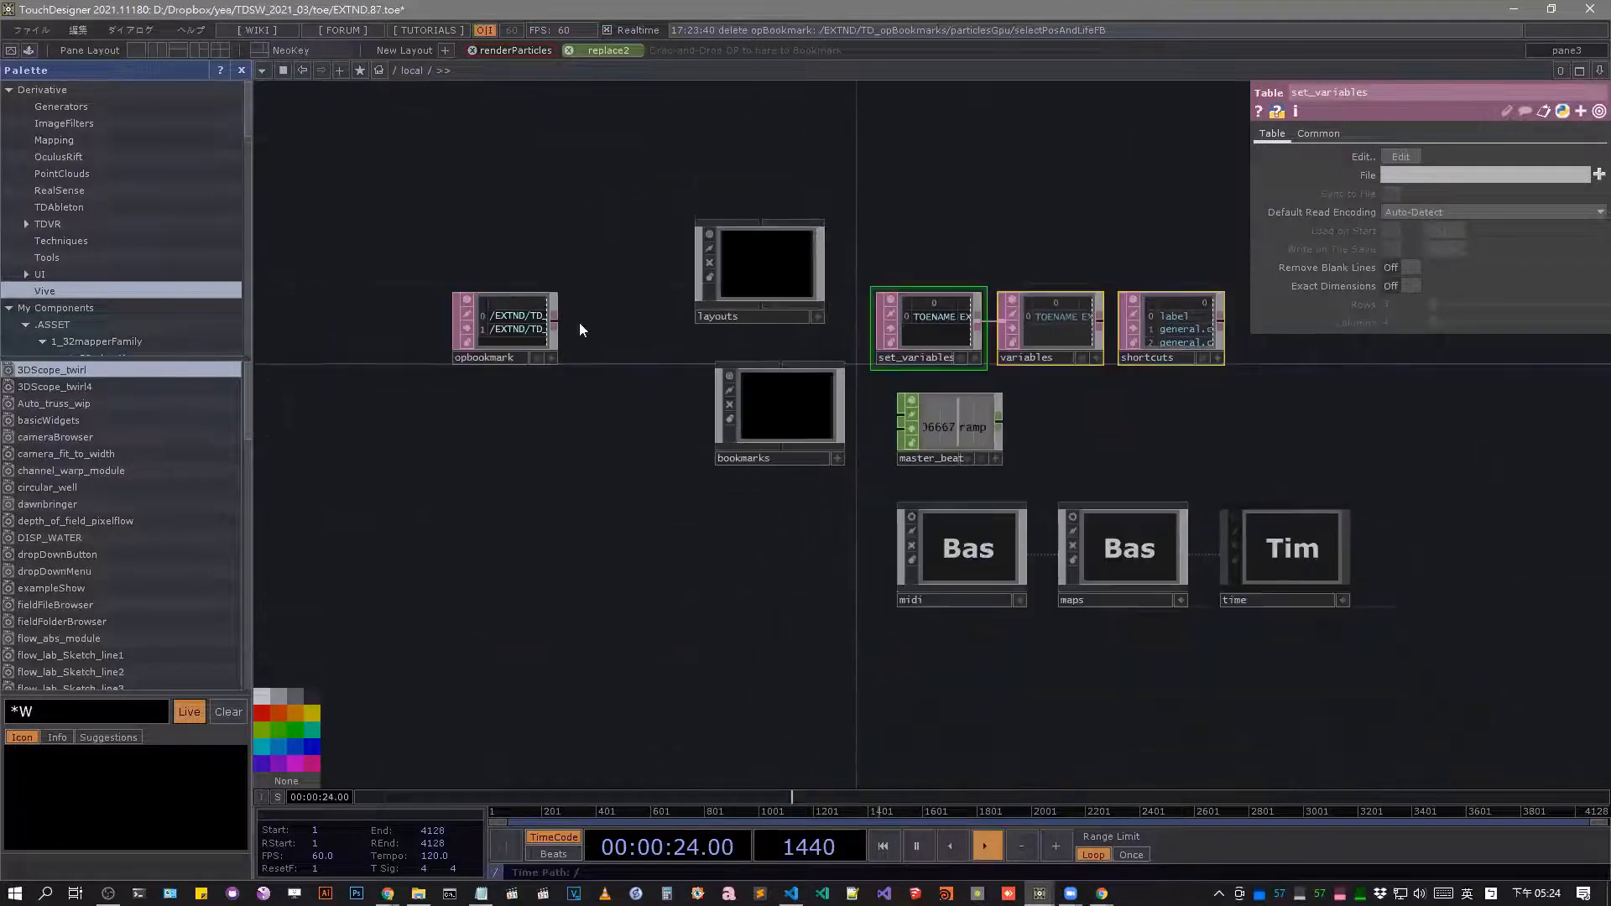
pyautogui.scroll(7, 529, 315)
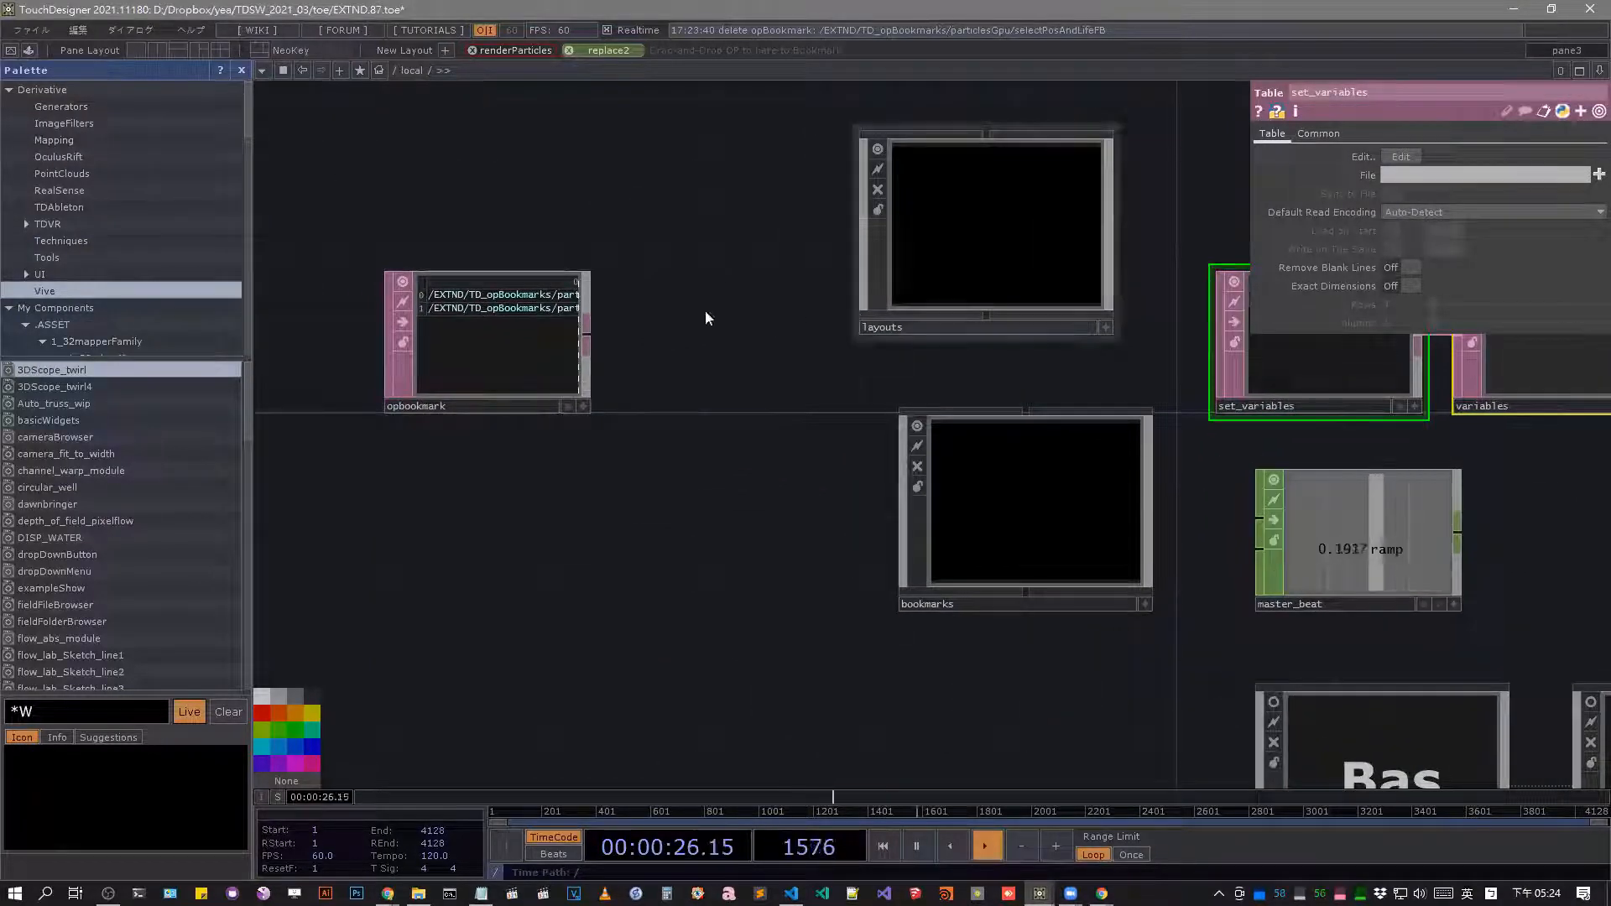
pyautogui.click(486, 369)
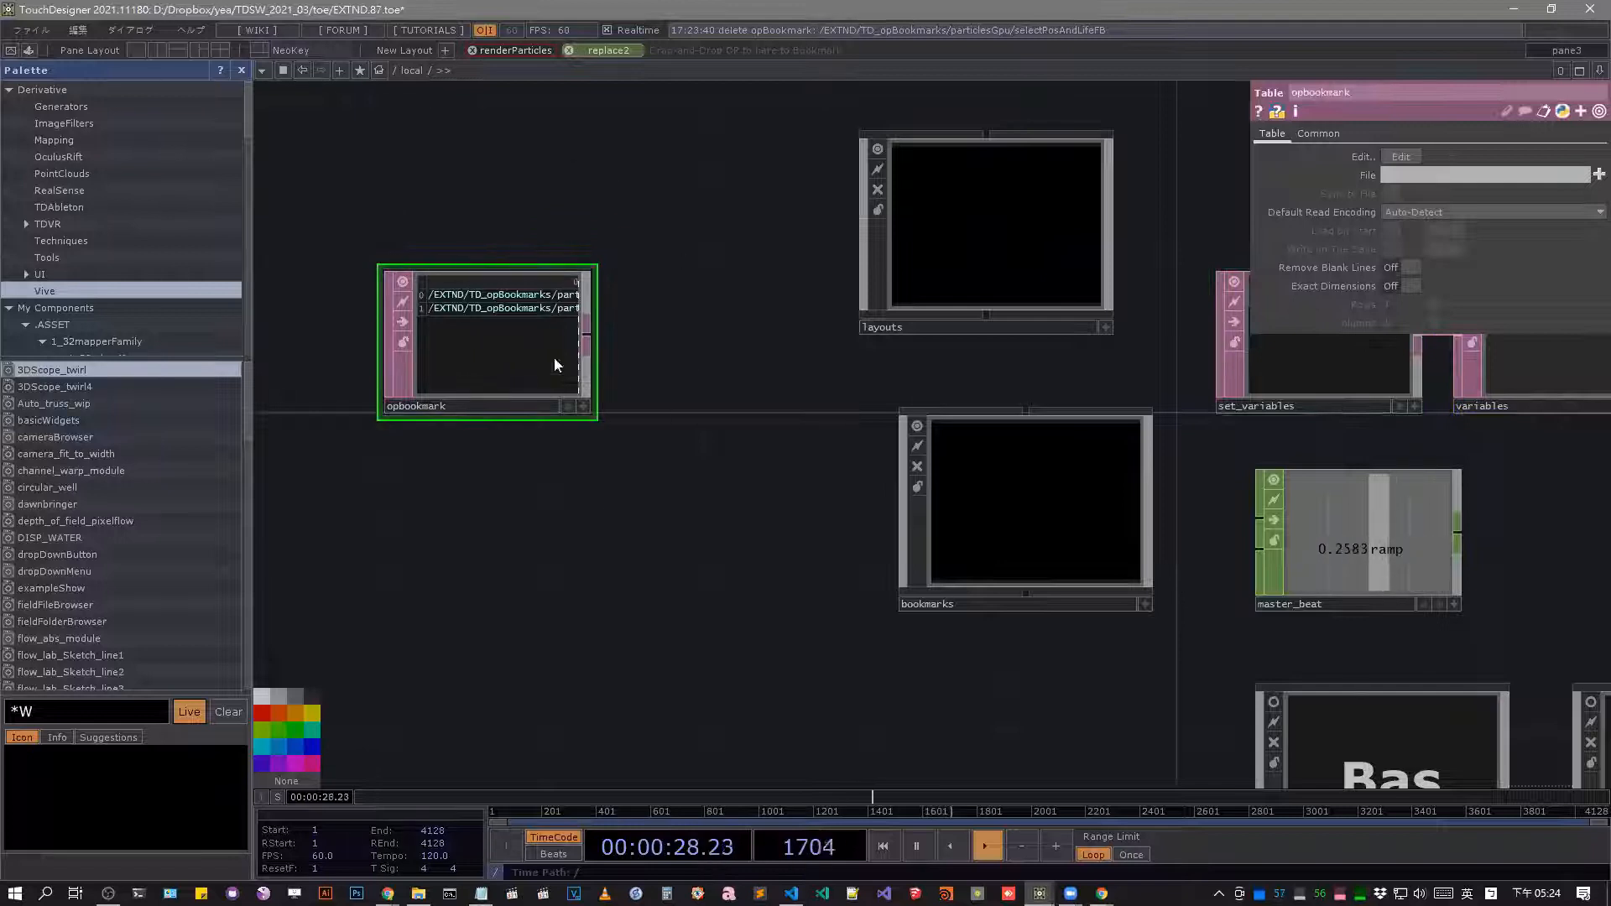
pyautogui.scroll(-7, 657, 395)
pyautogui.scroll(-6, 661, 411)
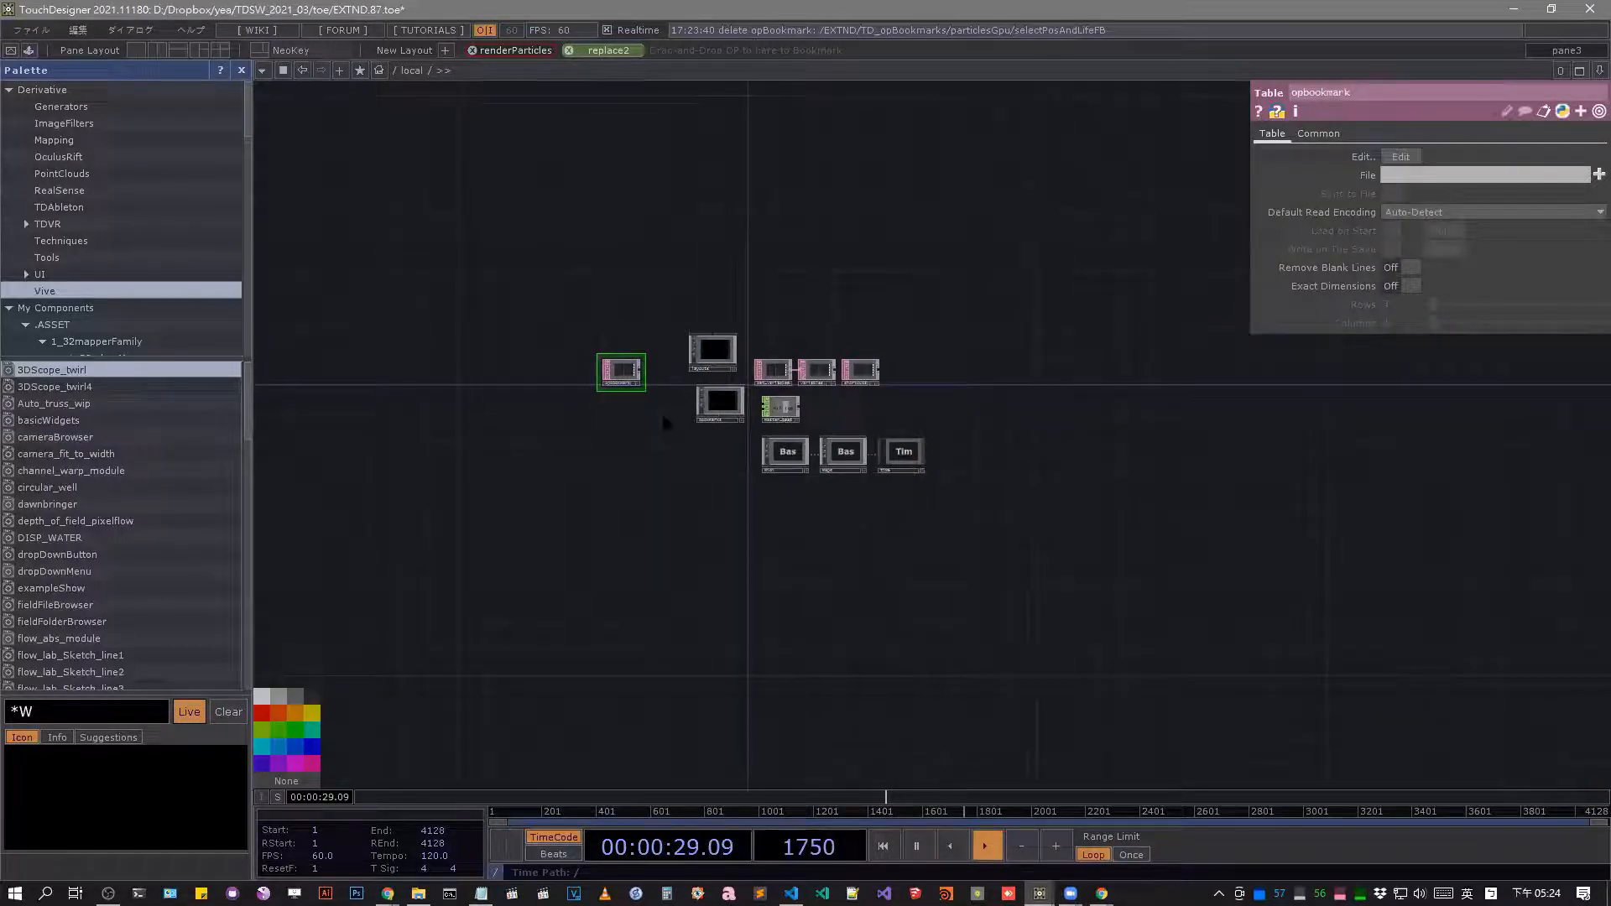
pyautogui.scroll(3, 612, 321)
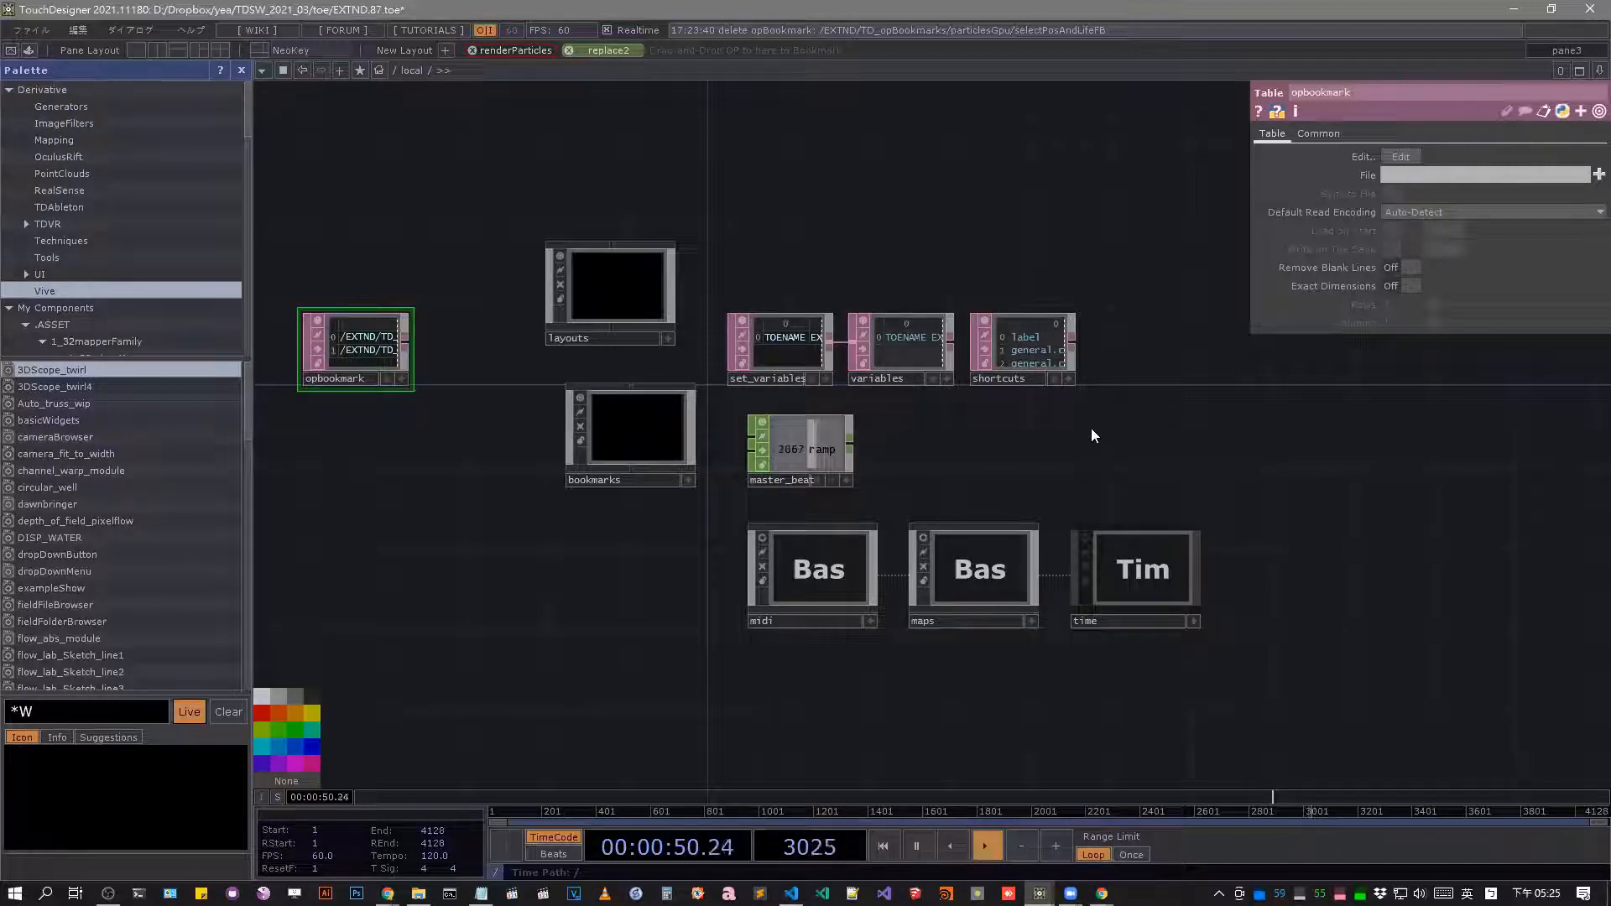
# Look inside the maps and time components of /local and return to the root network's local component.
pyautogui.scroll(5, 1104, 621)
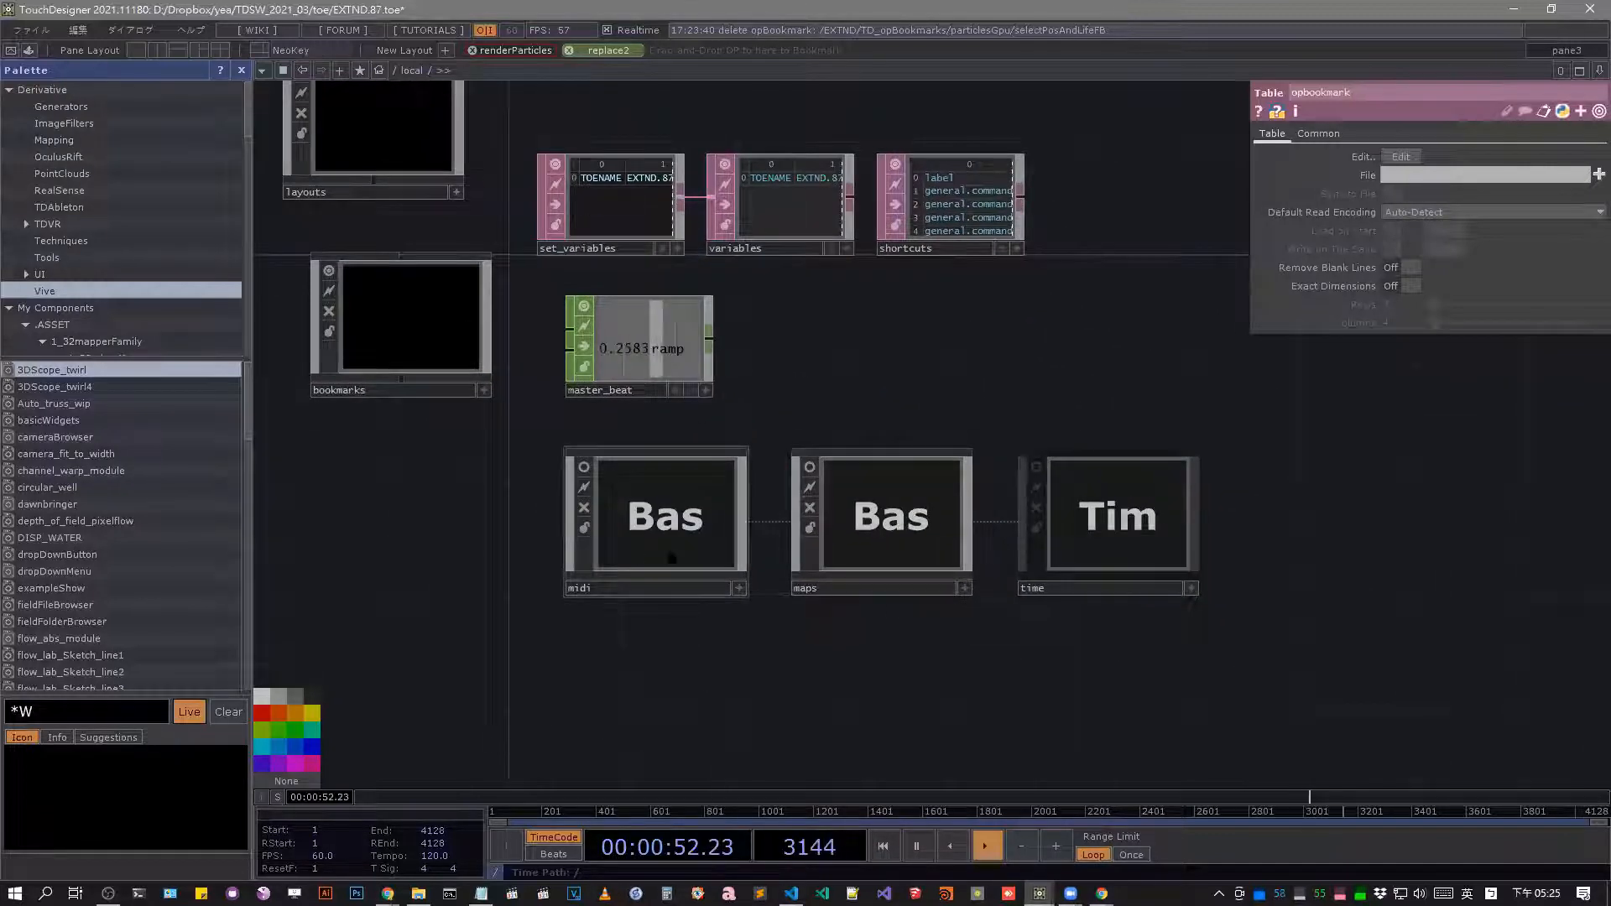
pyautogui.scroll(6, 668, 554)
pyautogui.scroll(-6, 698, 510)
pyautogui.scroll(5, 906, 495)
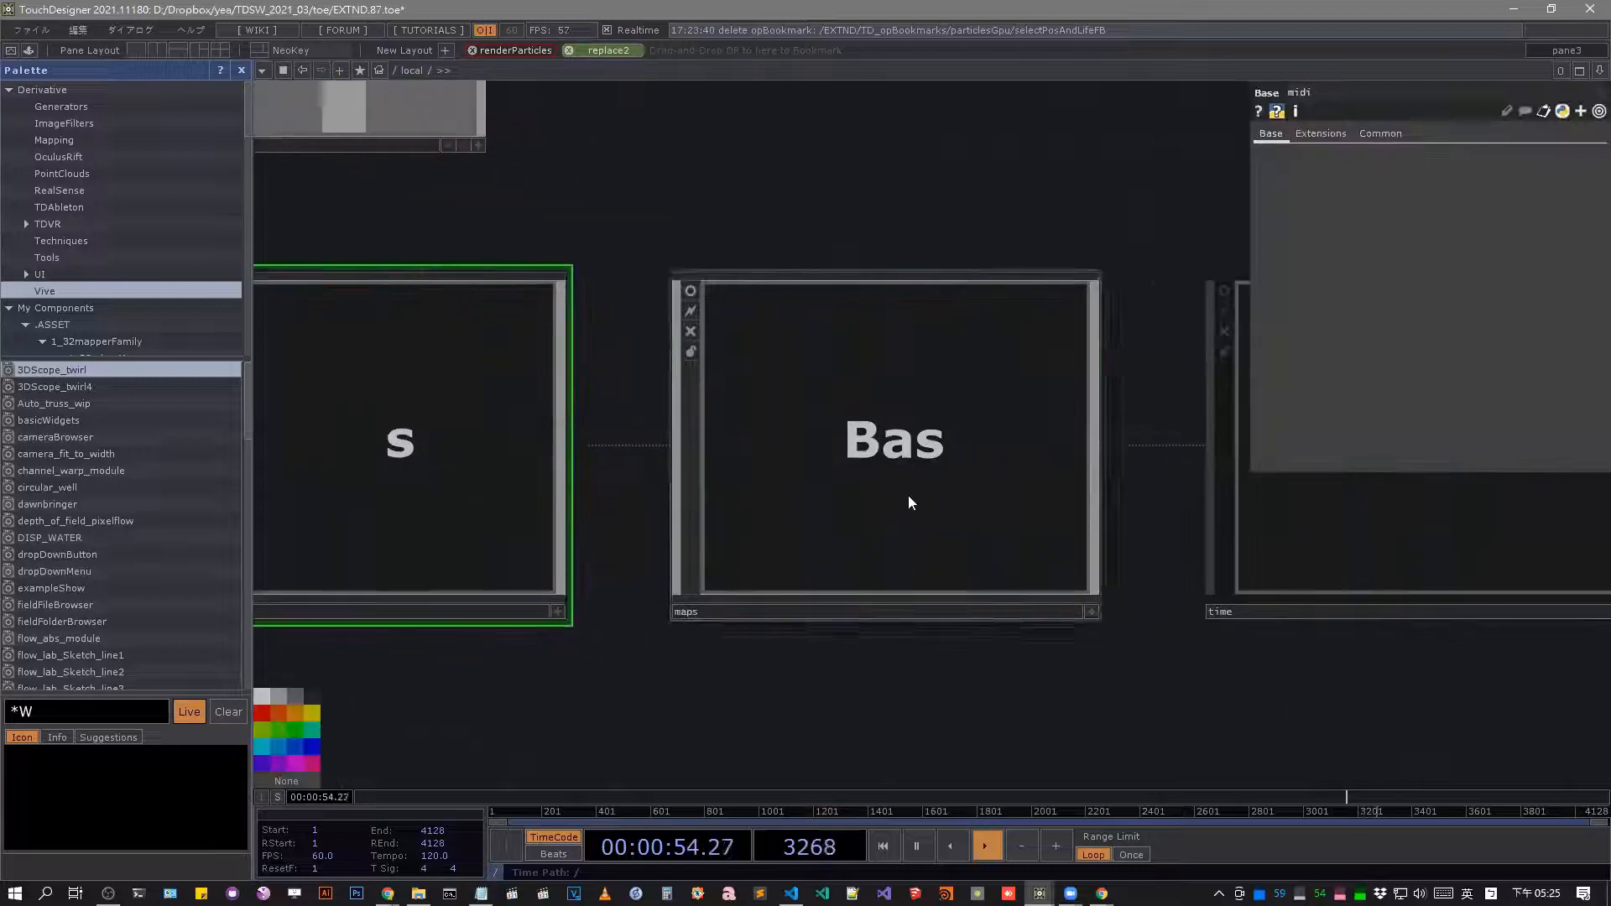
pyautogui.scroll(-5, 868, 466)
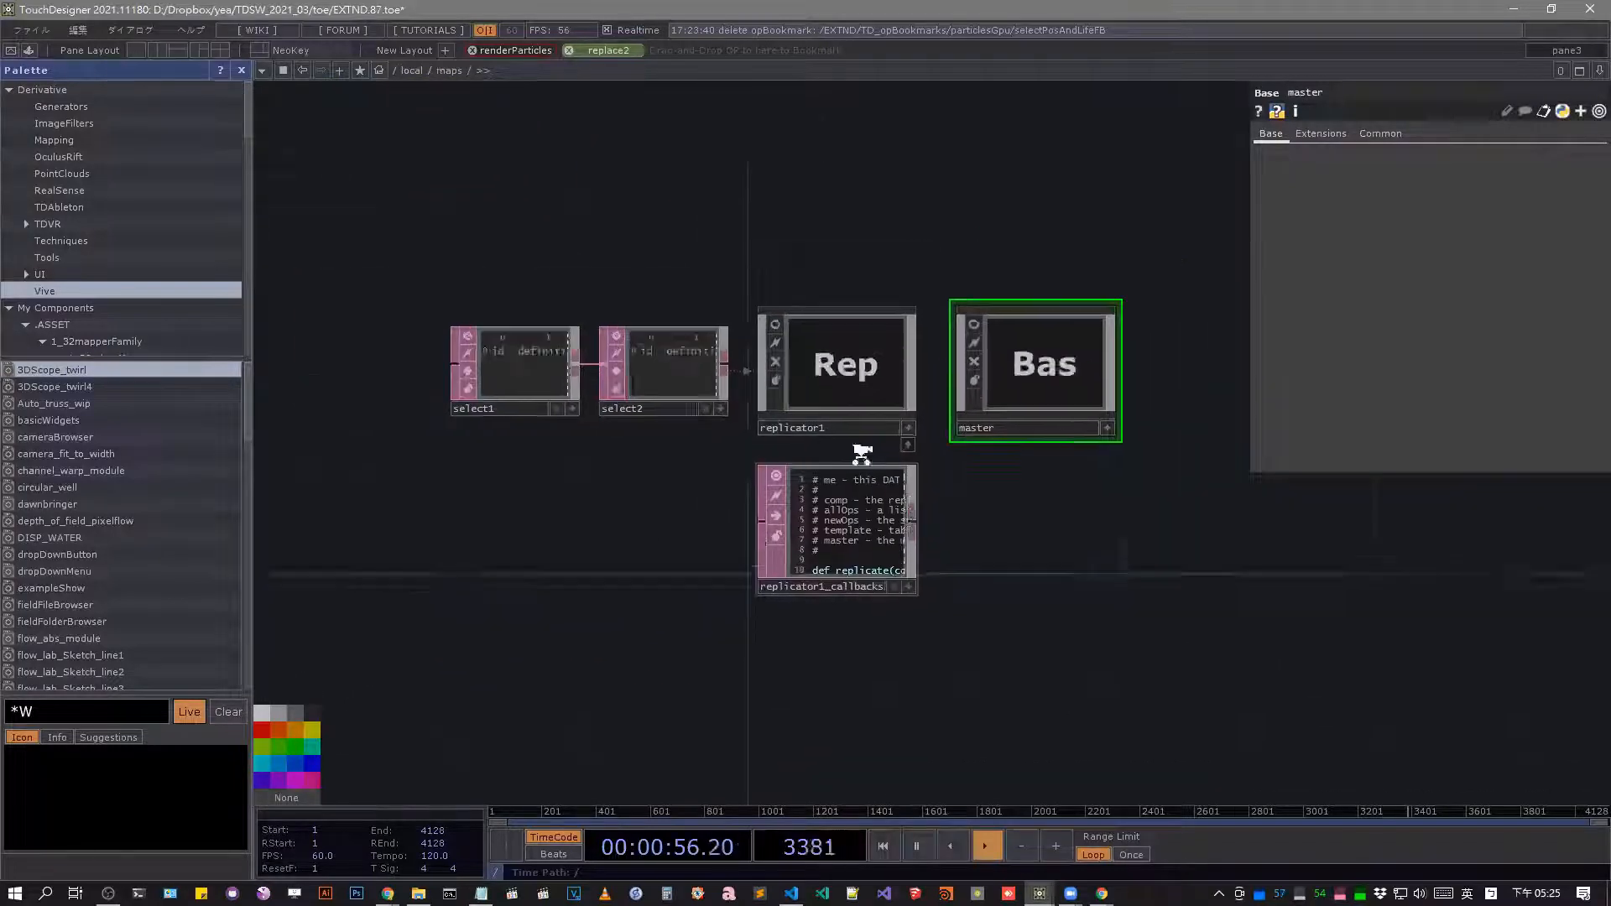
pyautogui.moveTo(1198, 626); pyautogui.dragTo(771, 624)
pyautogui.click(969, 471)
pyautogui.scroll(3, 968, 470)
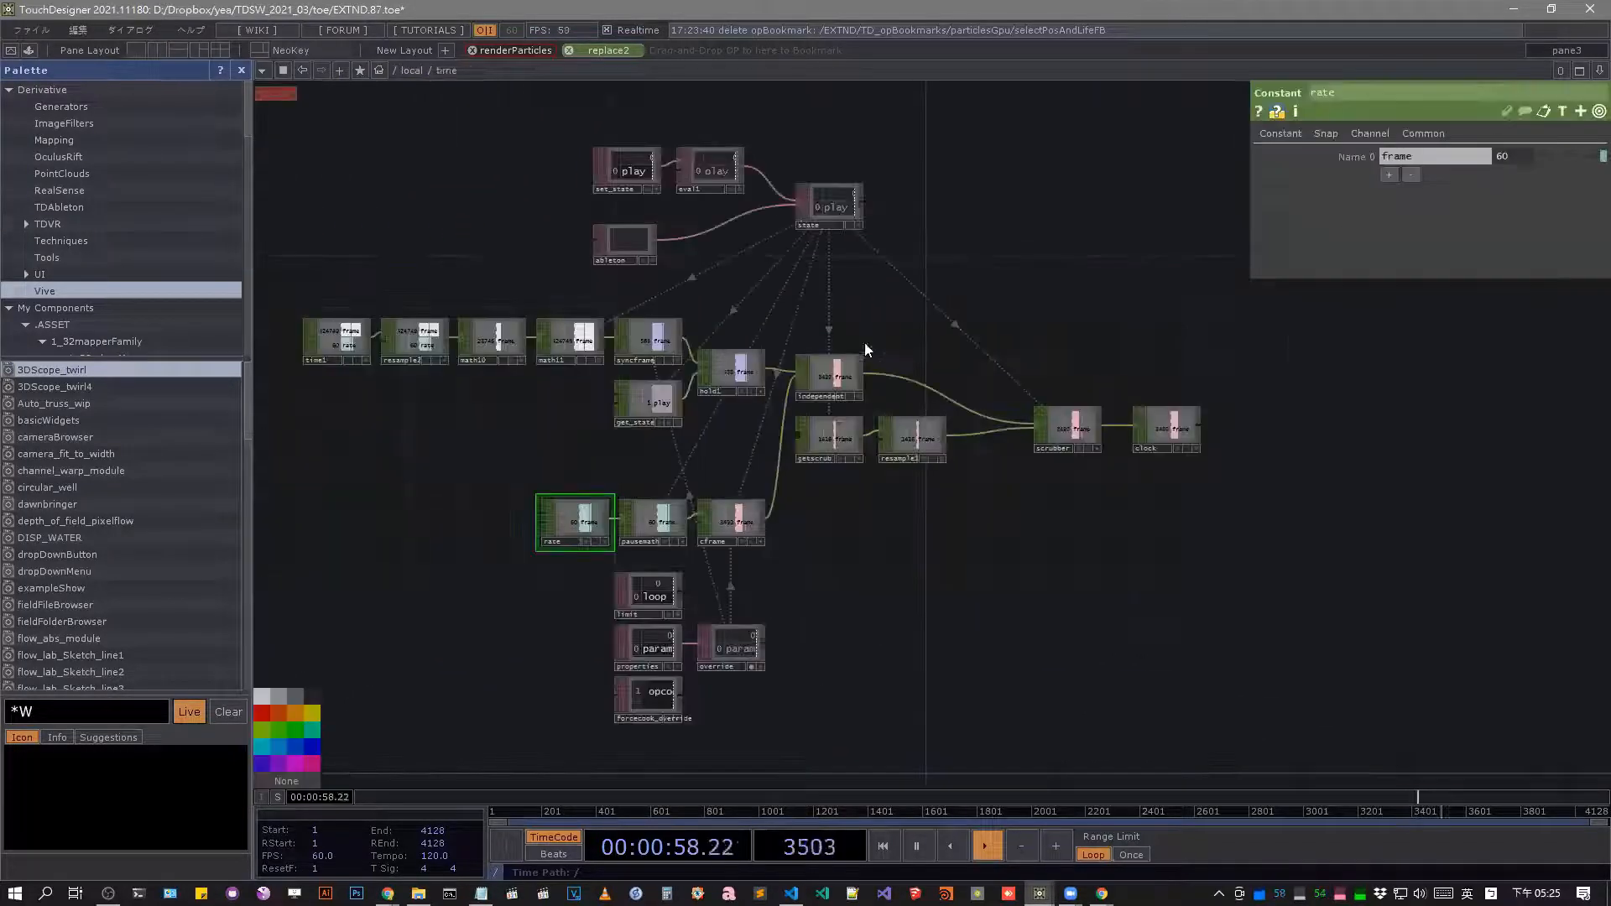
pyautogui.scroll(-6, 1067, 423)
pyautogui.moveTo(549, 630); pyautogui.dragTo(1043, 640)
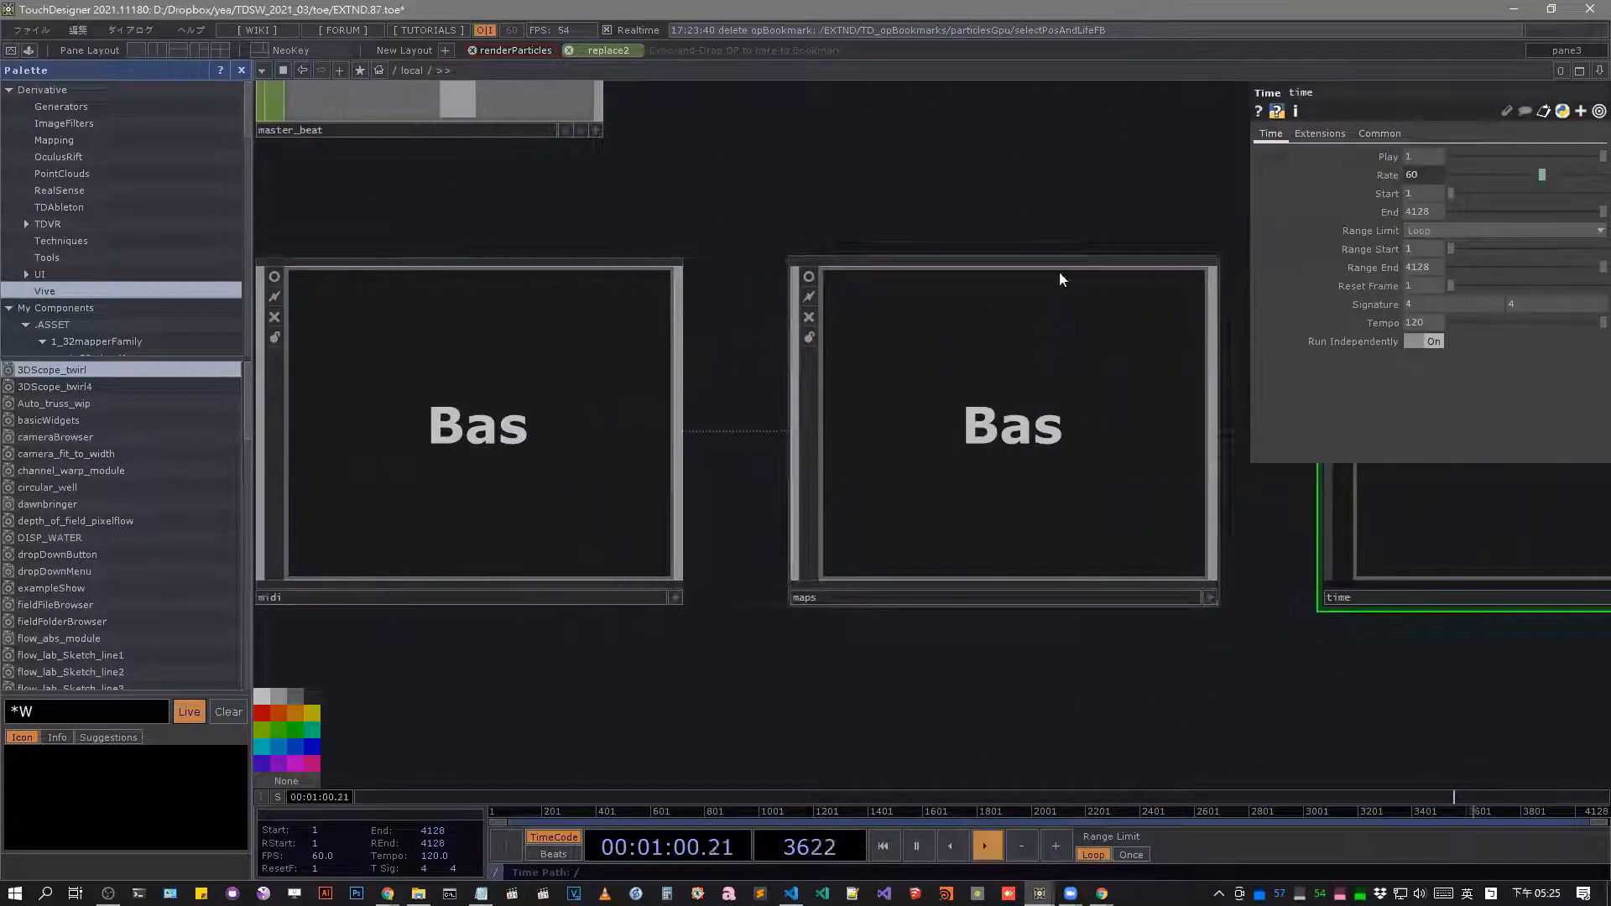
pyautogui.scroll(-5, 726, 222)
pyautogui.scroll(-6, 753, 284)
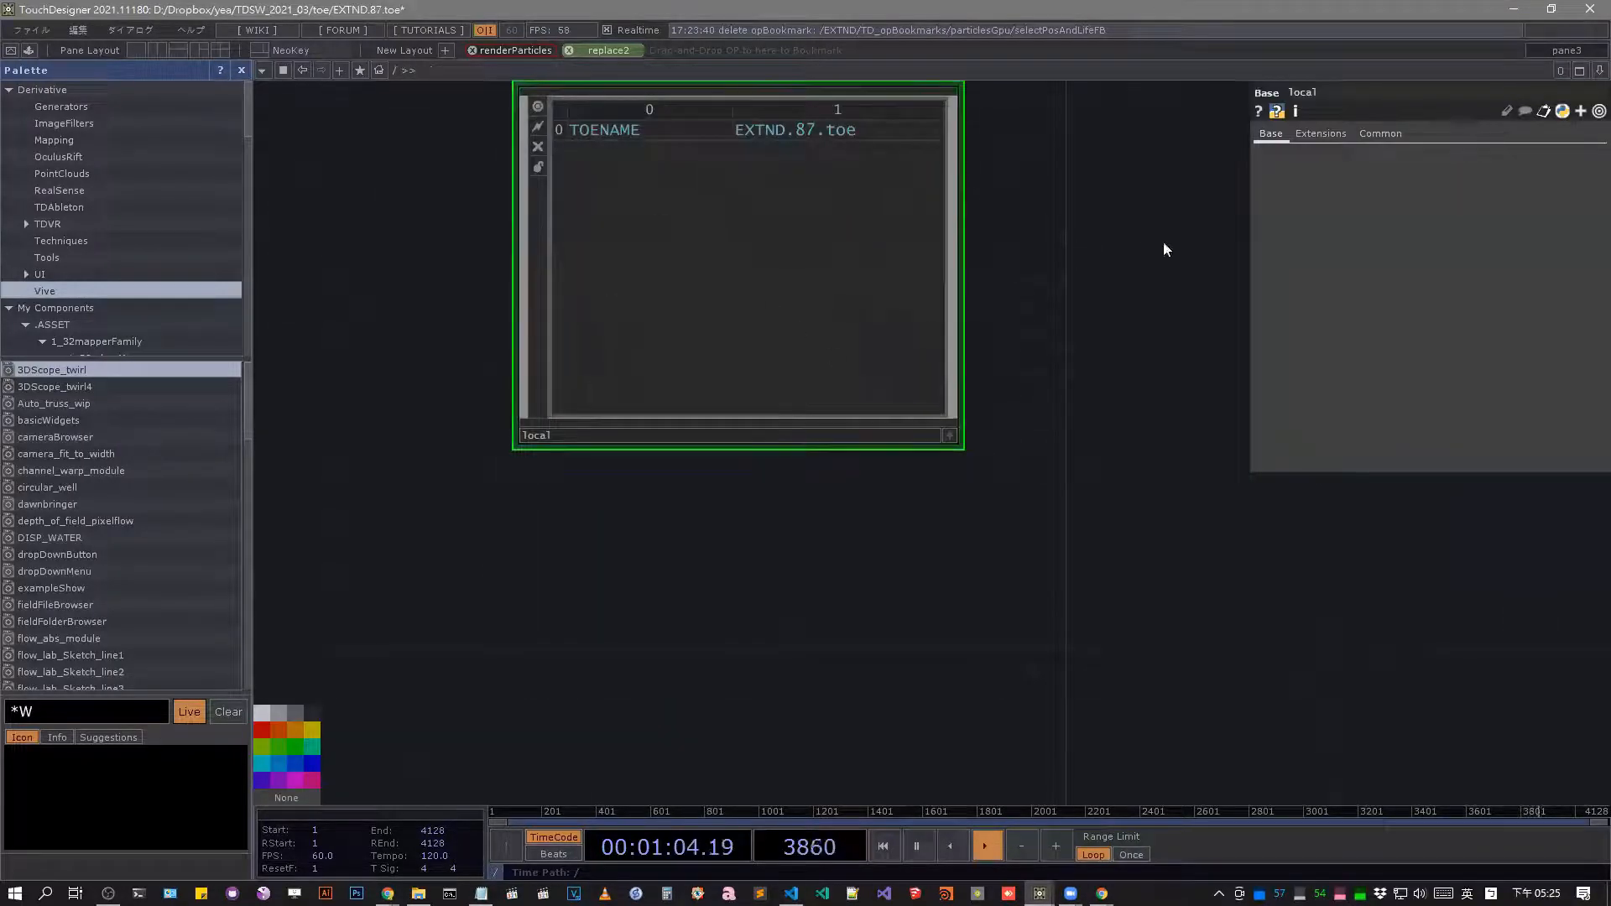
pyautogui.moveTo(1166, 249); pyautogui.dragTo(1101, 428)
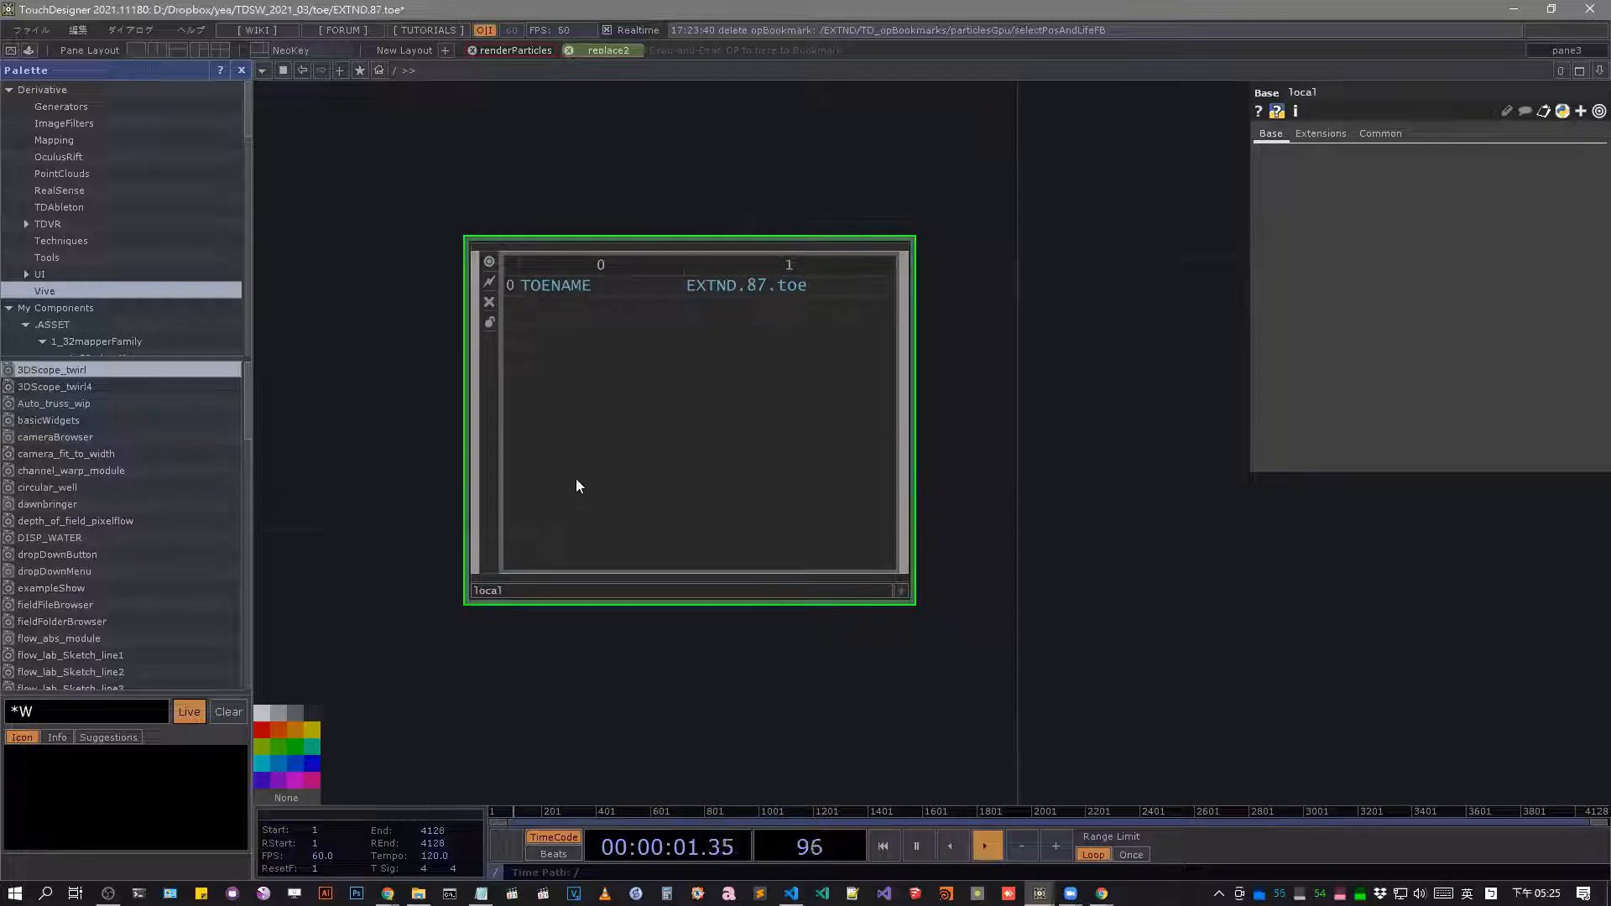
# Open the /ui/dialogs/bookmark_bar/opBookmarks network in a floating pane window and place it clear of the bookmark bar.
pyautogui.press('F9')
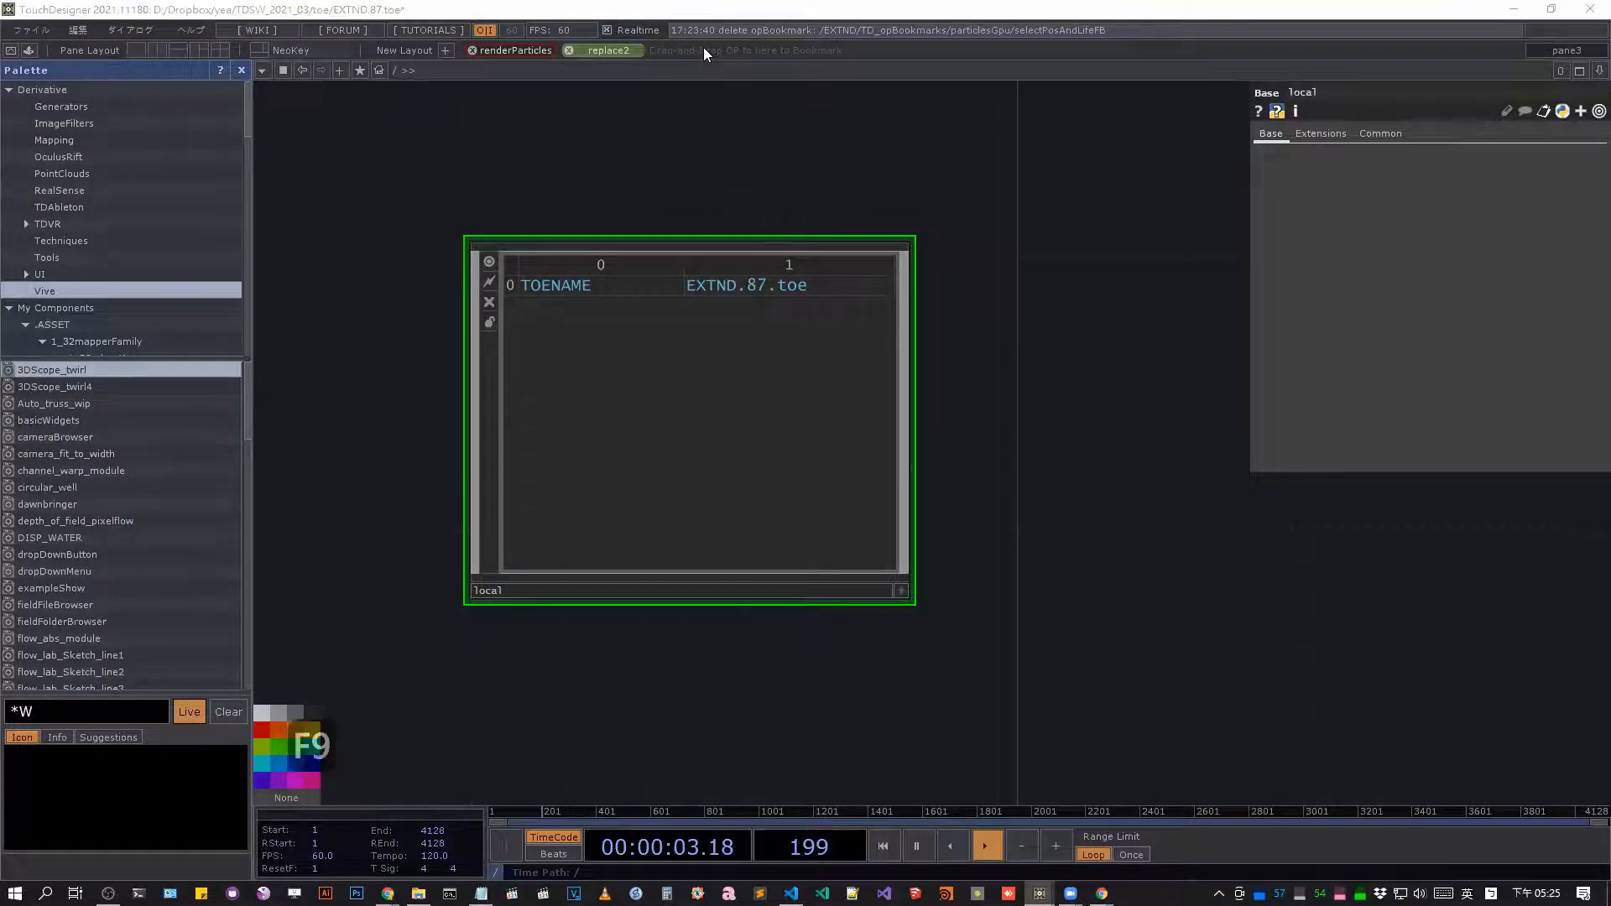
pyautogui.moveTo(1048, 354); pyautogui.dragTo(1046, 291)
pyautogui.moveTo(1007, 473); pyautogui.dragTo(927, 418)
pyautogui.moveTo(886, 282); pyautogui.dragTo(943, 368)
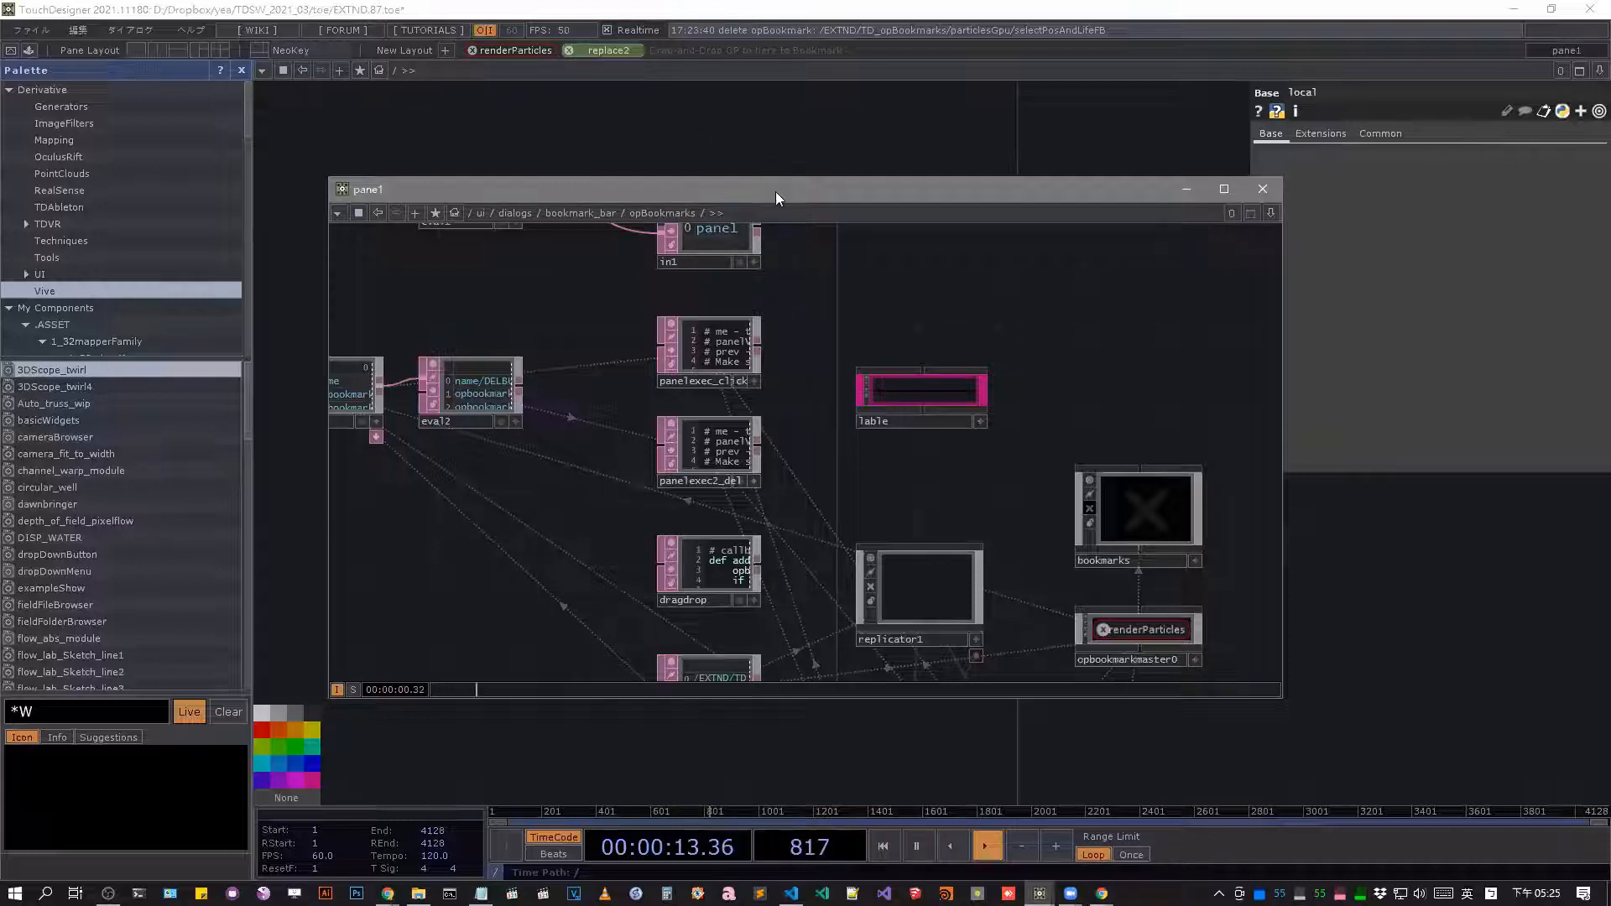
pyautogui.moveTo(807, 211); pyautogui.dragTo(1027, 346)
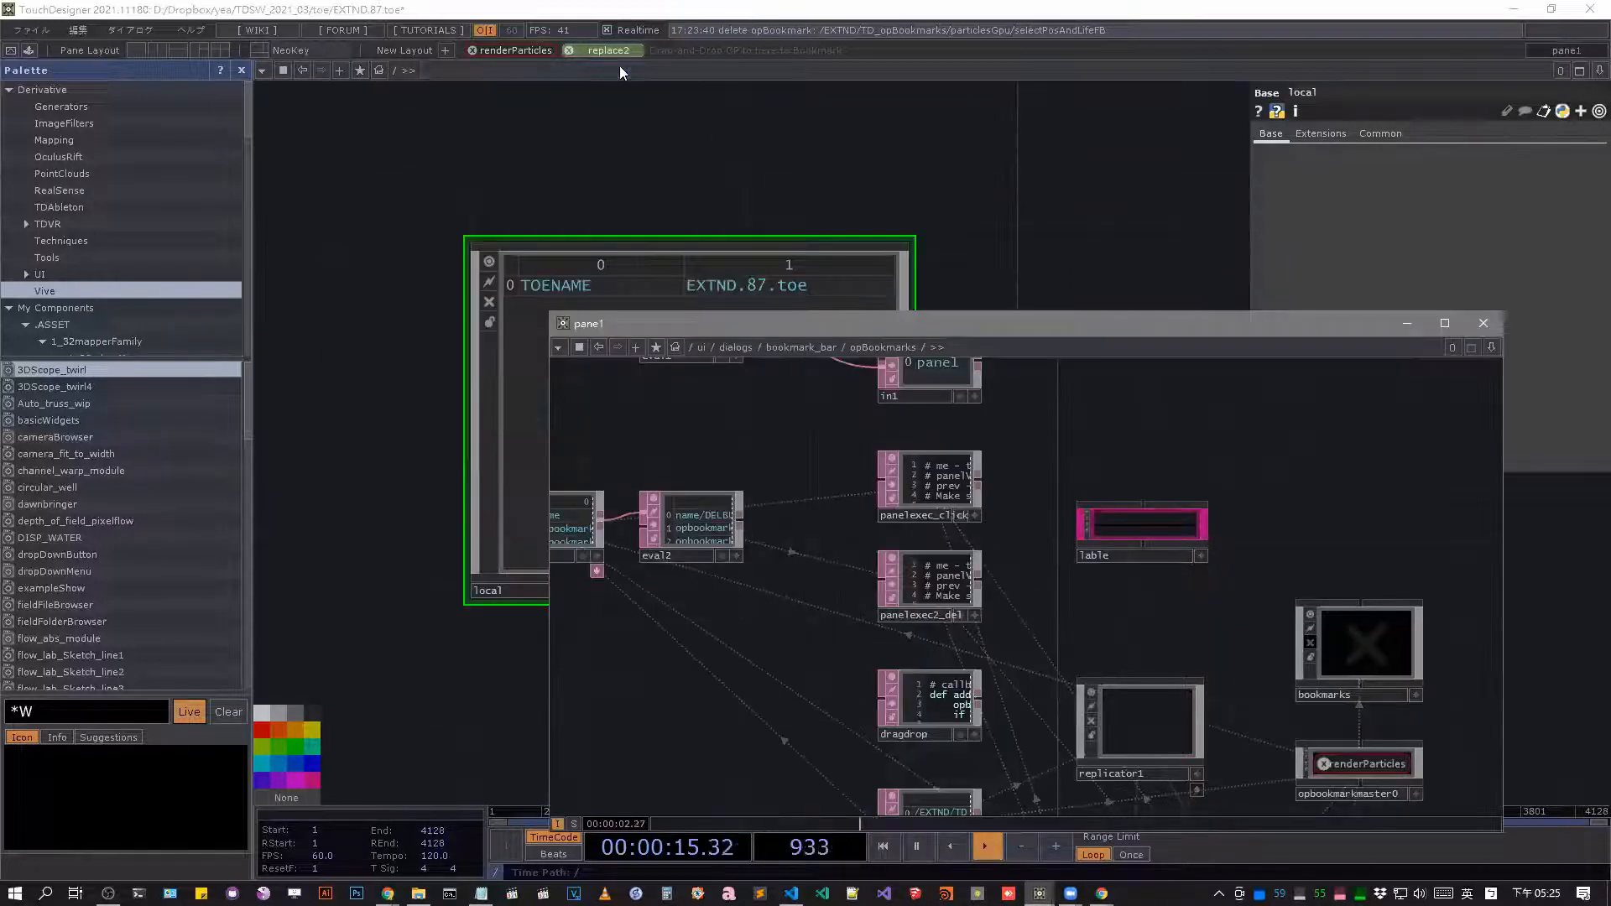
# Examine the opfind1 and eval2 tables, the replicator1 component and the opbookmarkmaster0 button in the opBookmarks network.
pyautogui.scroll(5, 877, 546)
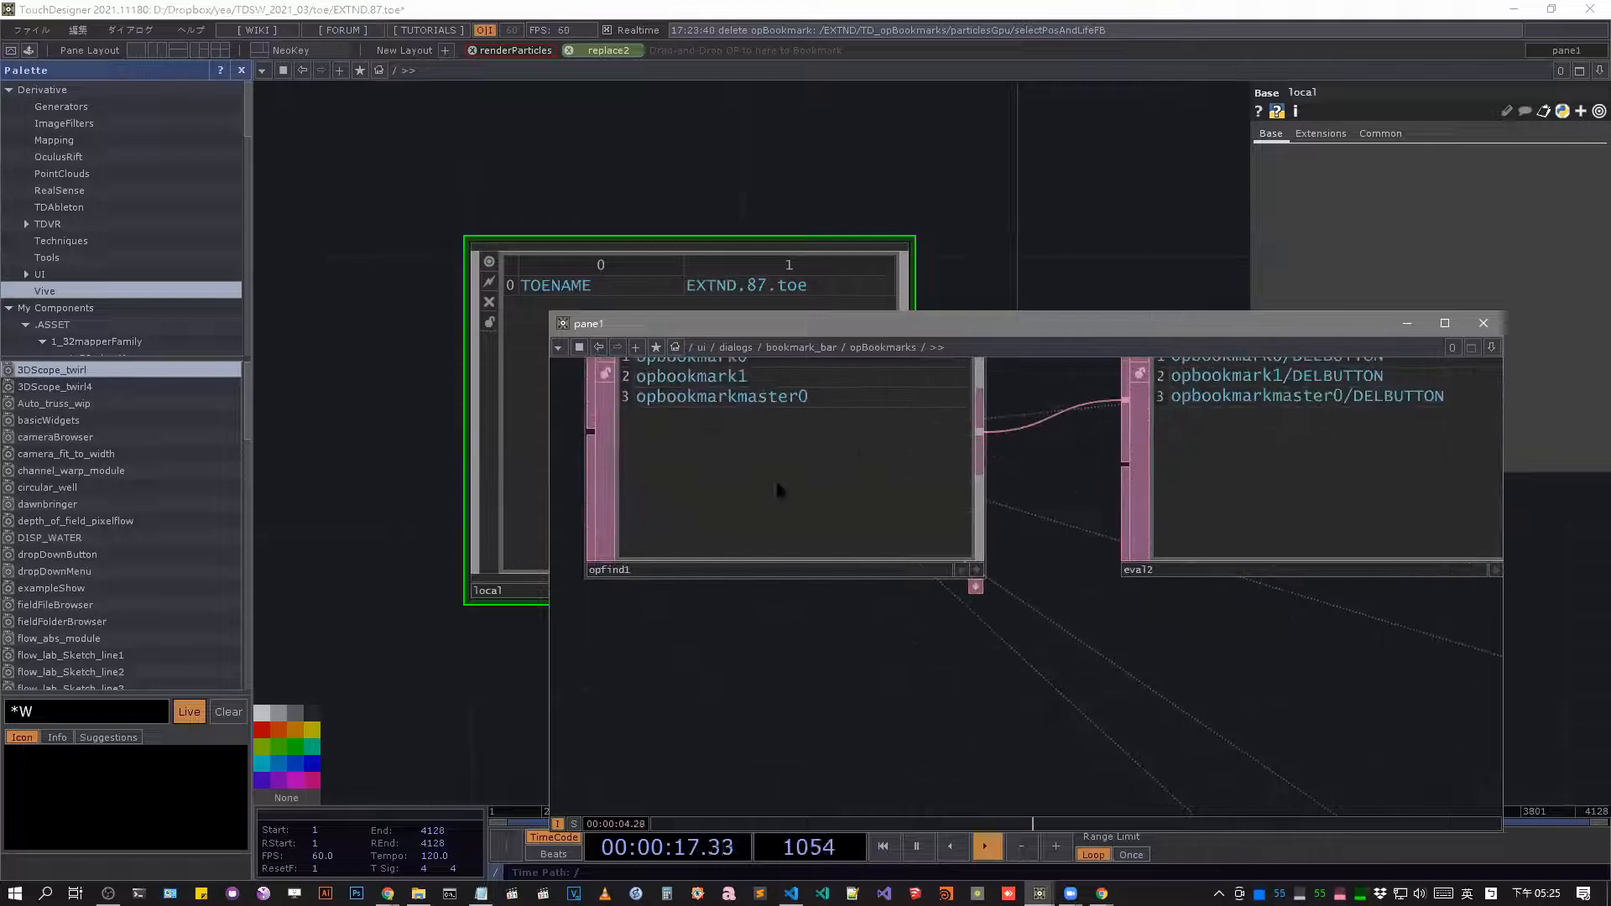
pyautogui.scroll(-8, 719, 451)
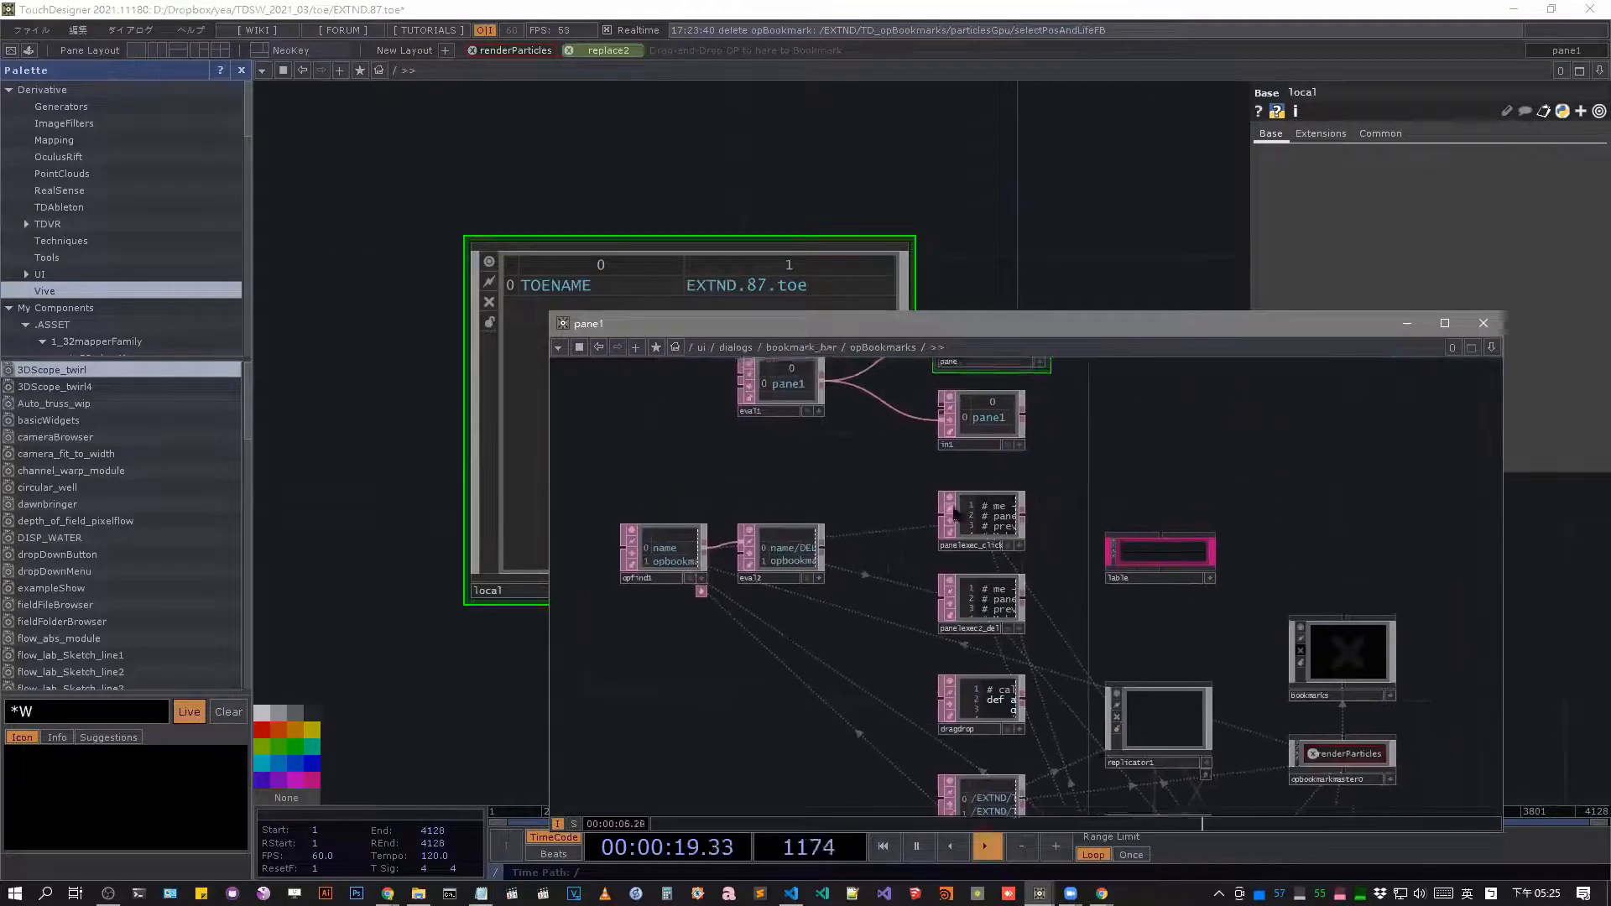
pyautogui.scroll(6, 626, 587)
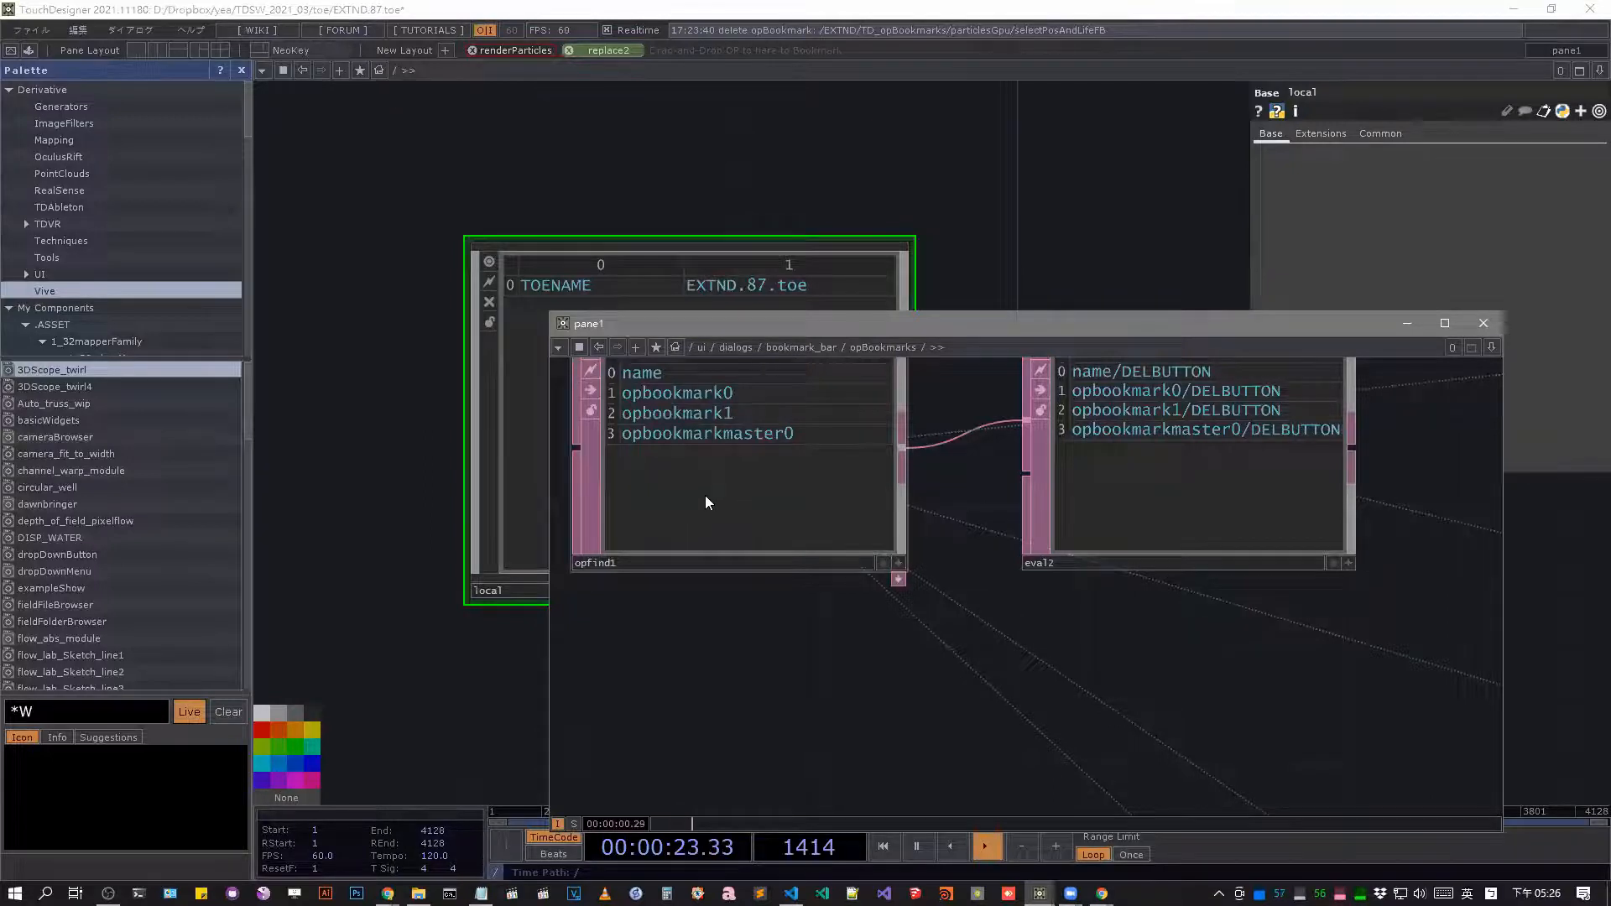
pyautogui.scroll(-6, 706, 497)
pyautogui.scroll(3, 1142, 544)
pyautogui.click(968, 676)
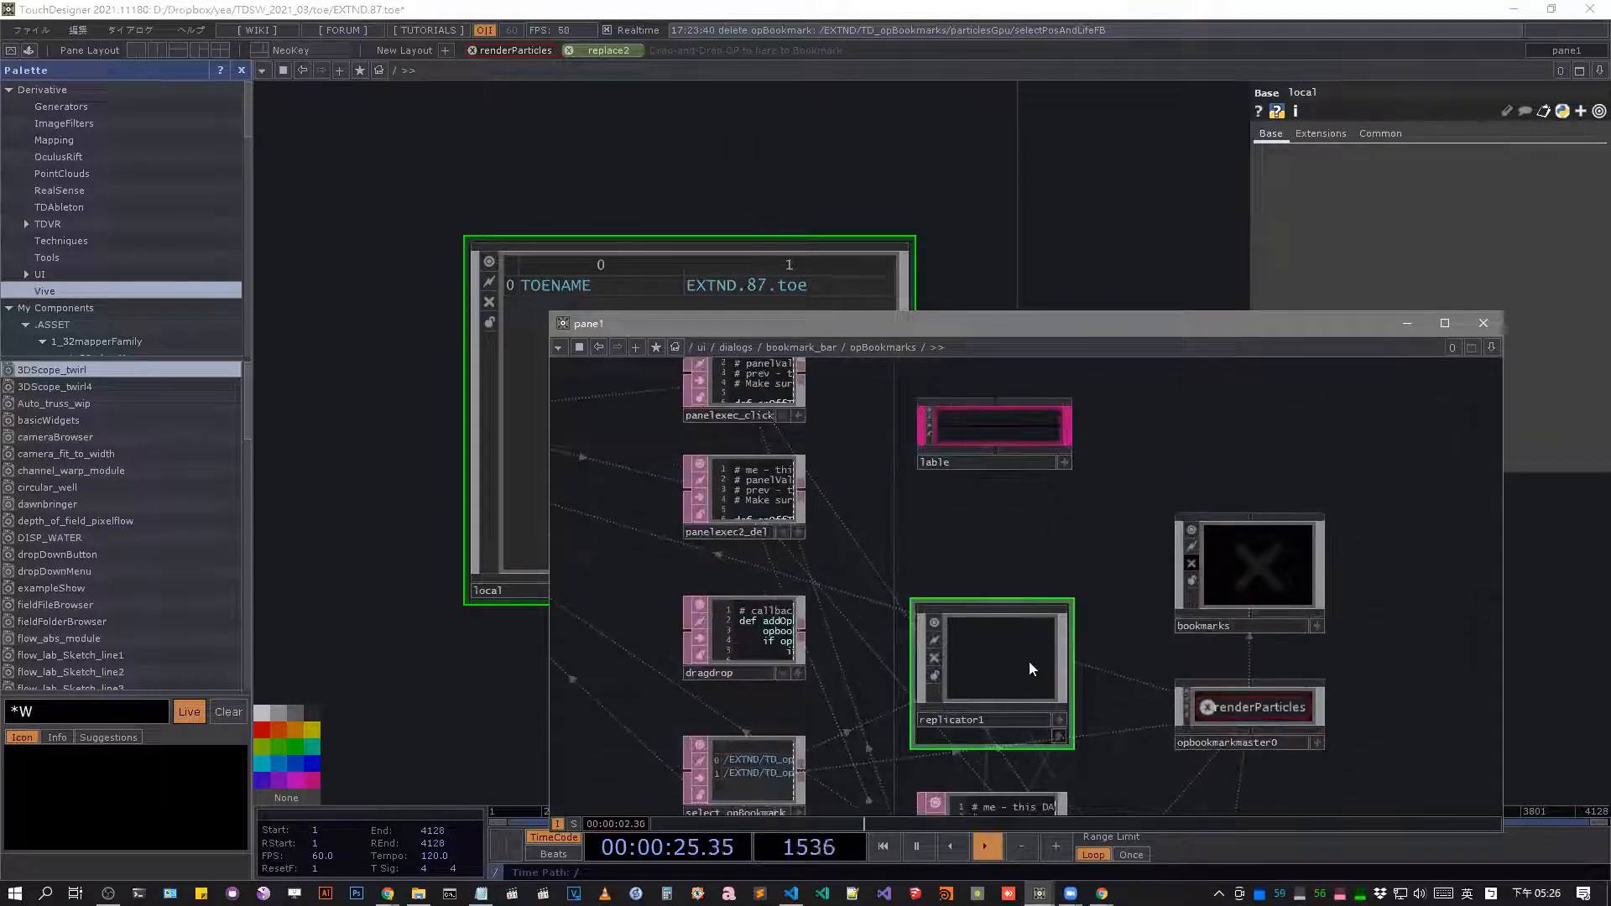
pyautogui.moveTo(1094, 550); pyautogui.dragTo(1032, 422)
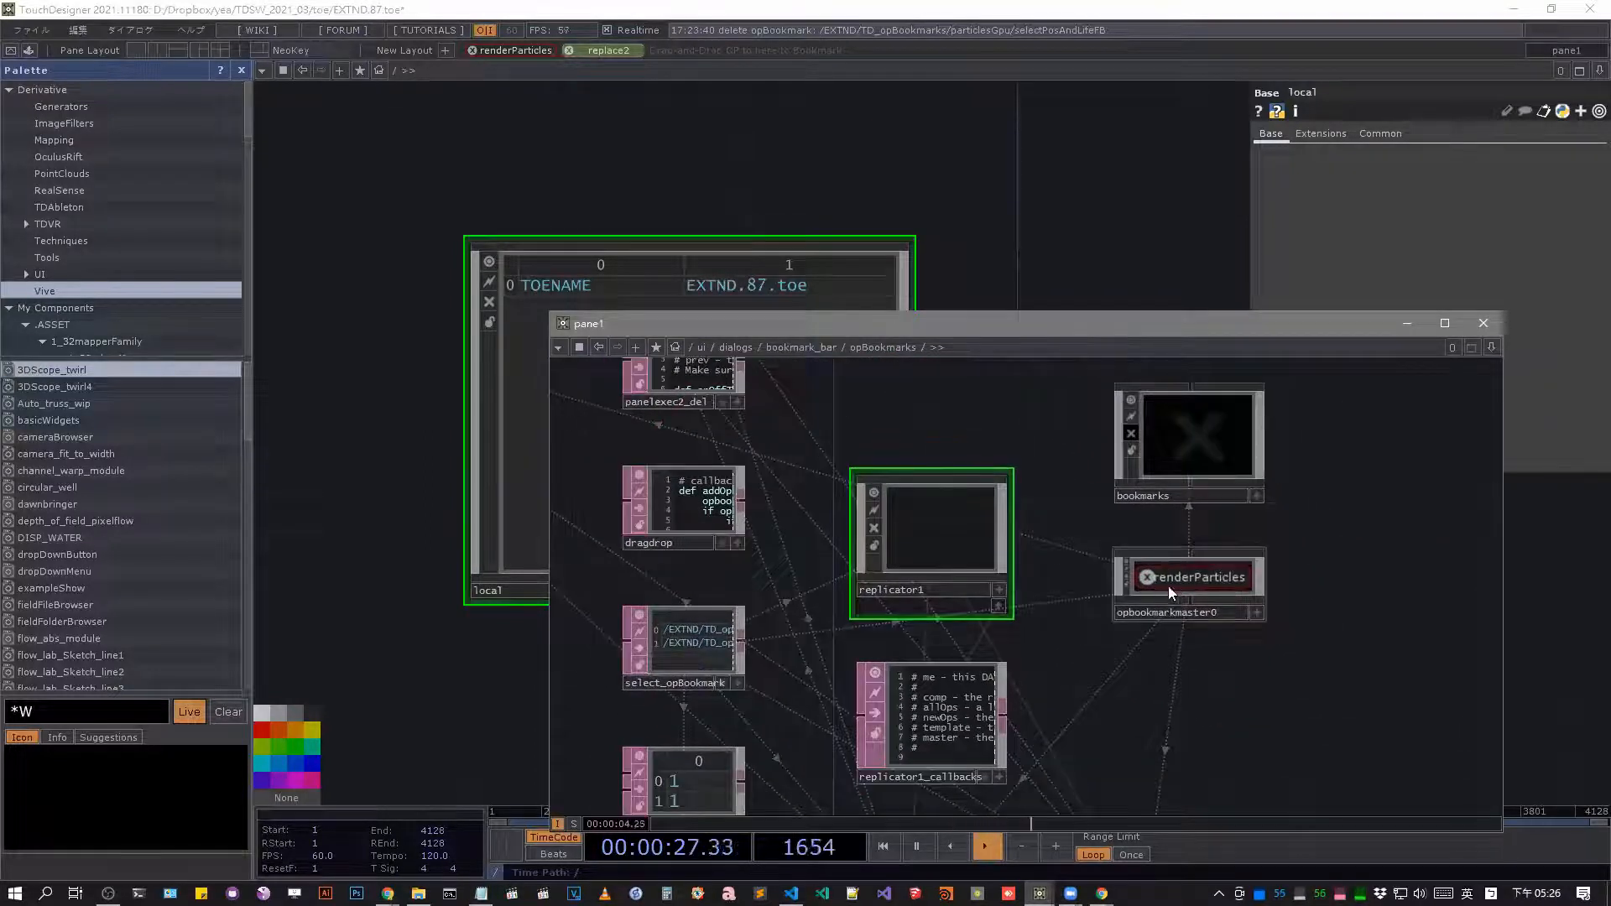
pyautogui.click(1223, 579)
pyautogui.press('p')
pyautogui.press('p')
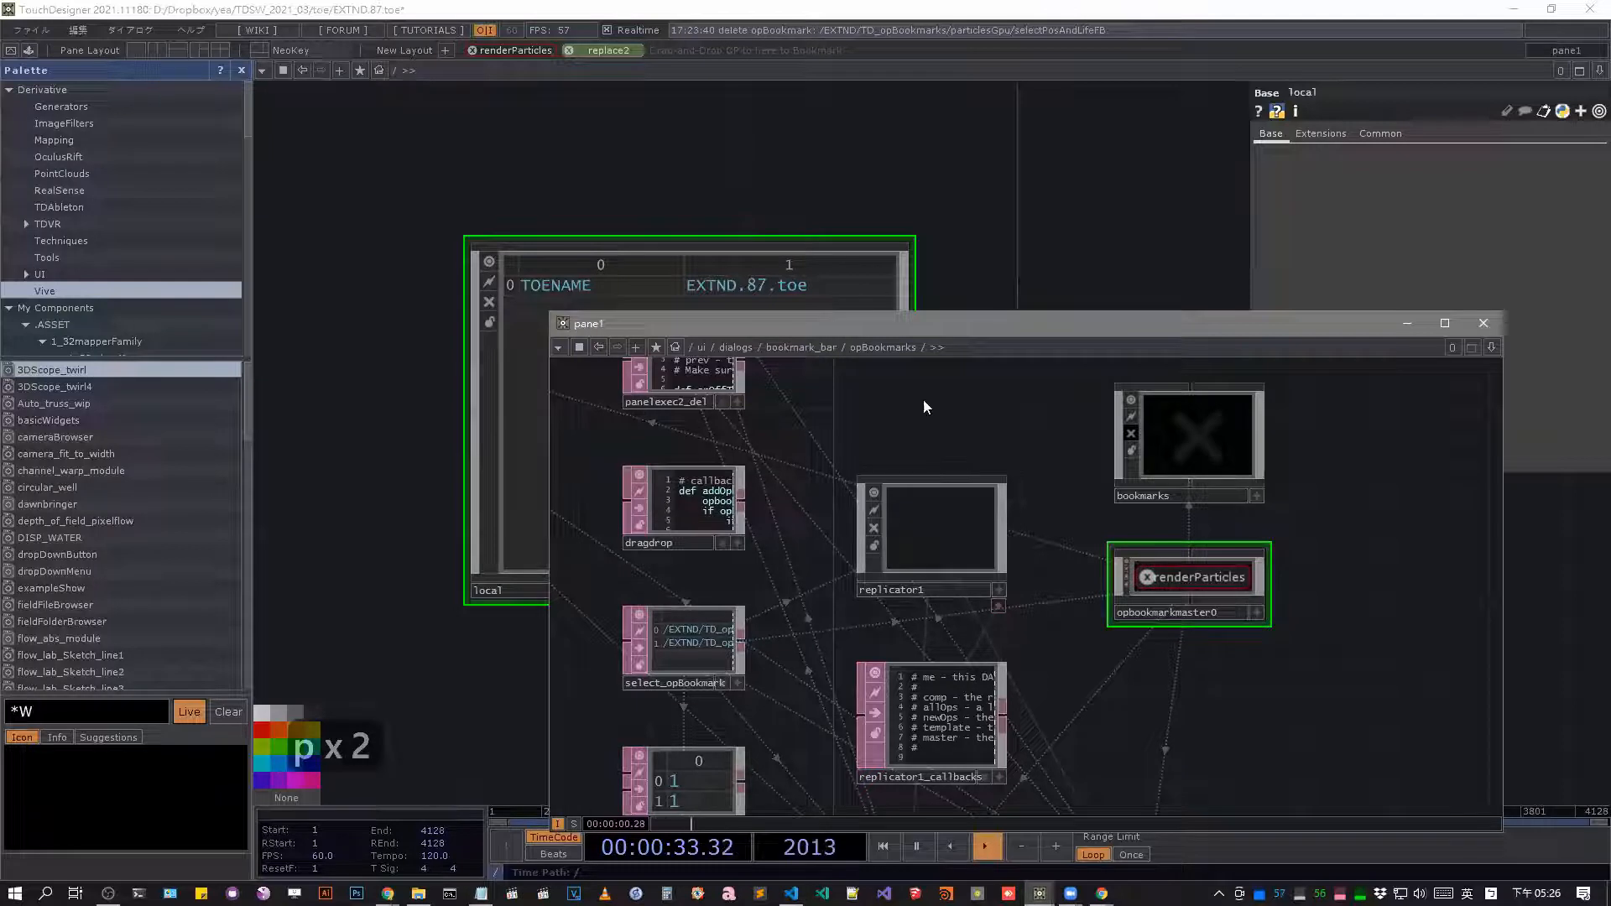
# View eval1's contents in a separate viewer, close it and display eval1's parameters to read its expression.
pyautogui.moveTo(955, 311); pyautogui.dragTo(965, 52)
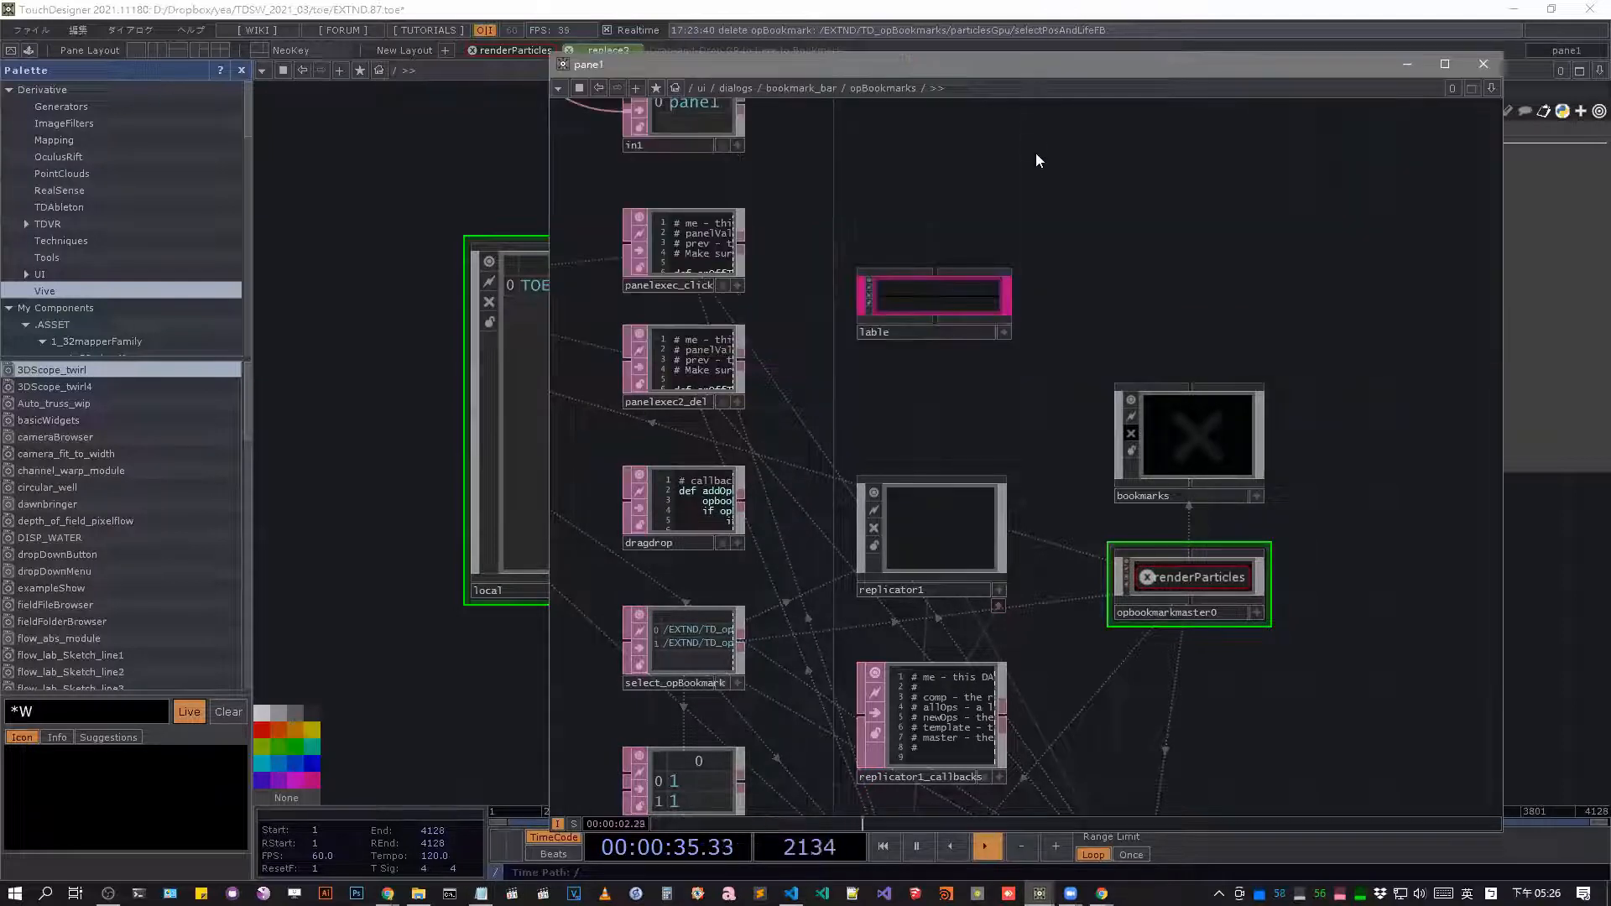
pyautogui.moveTo(1060, 254); pyautogui.dragTo(1160, 274)
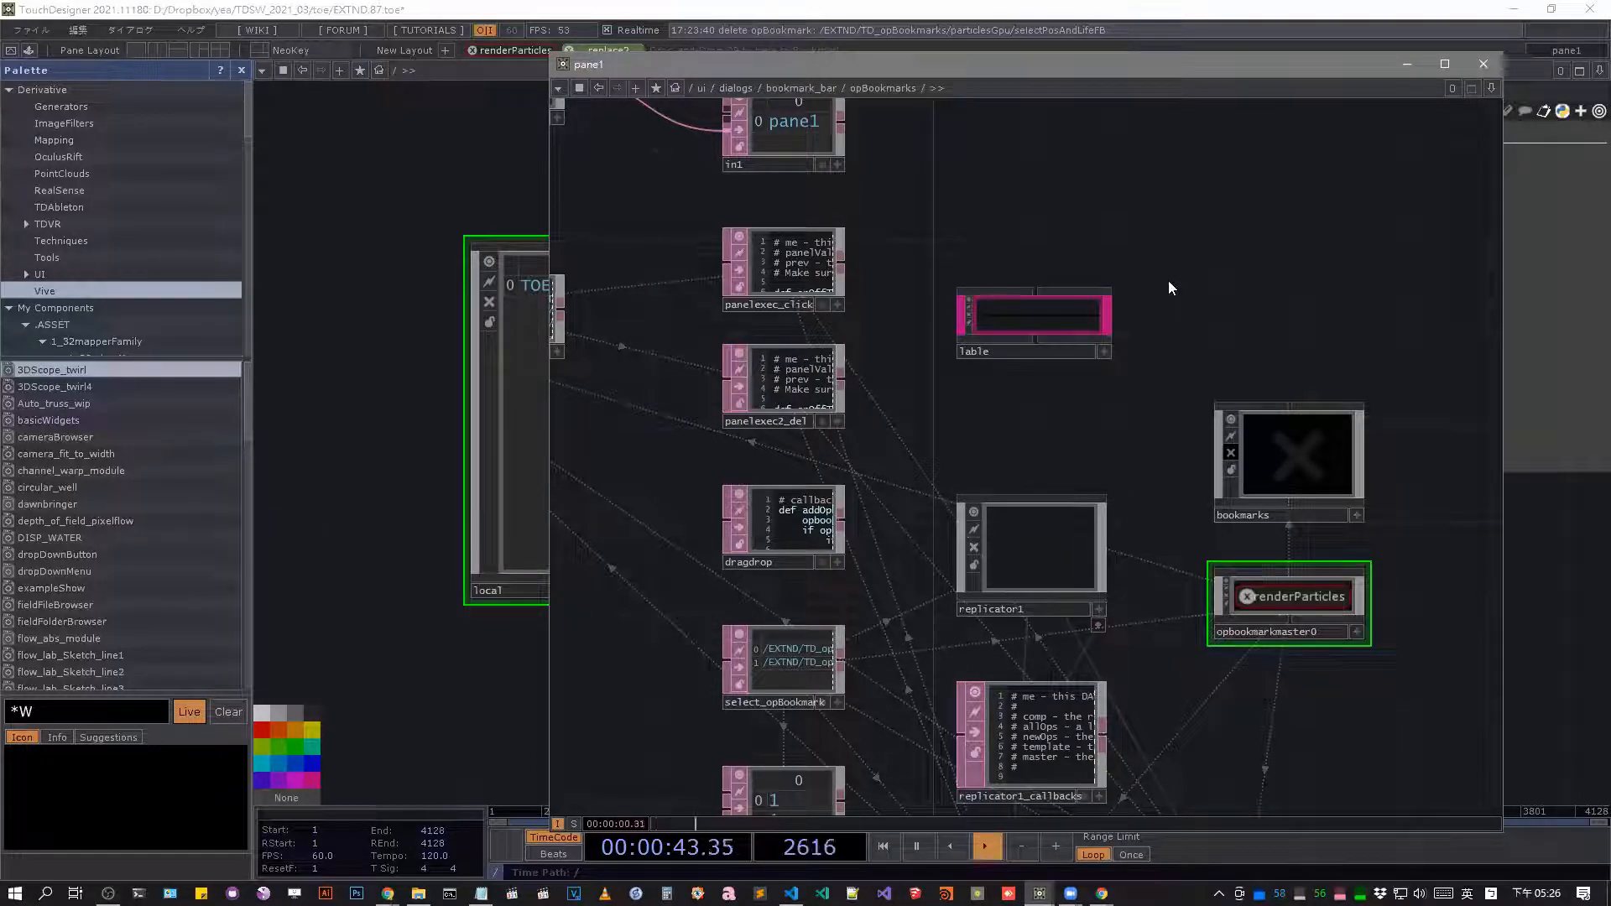
pyautogui.moveTo(954, 291); pyautogui.dragTo(1005, 390)
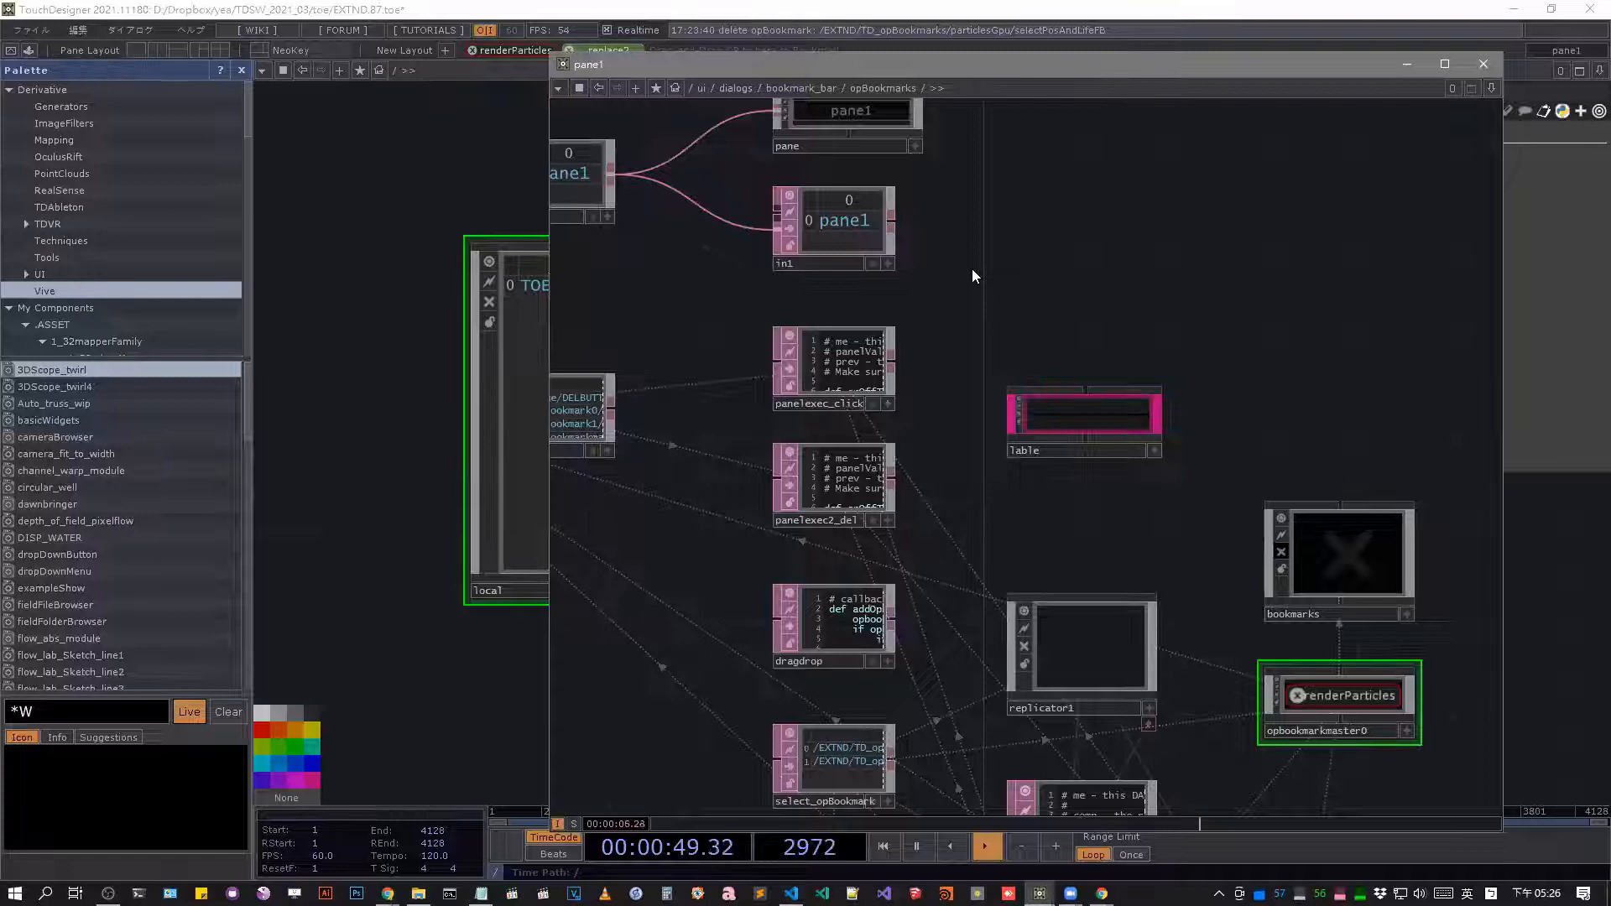
pyautogui.moveTo(916, 267); pyautogui.dragTo(1120, 365)
pyautogui.scroll(2, 770, 255)
pyautogui.rightClick(769, 255)
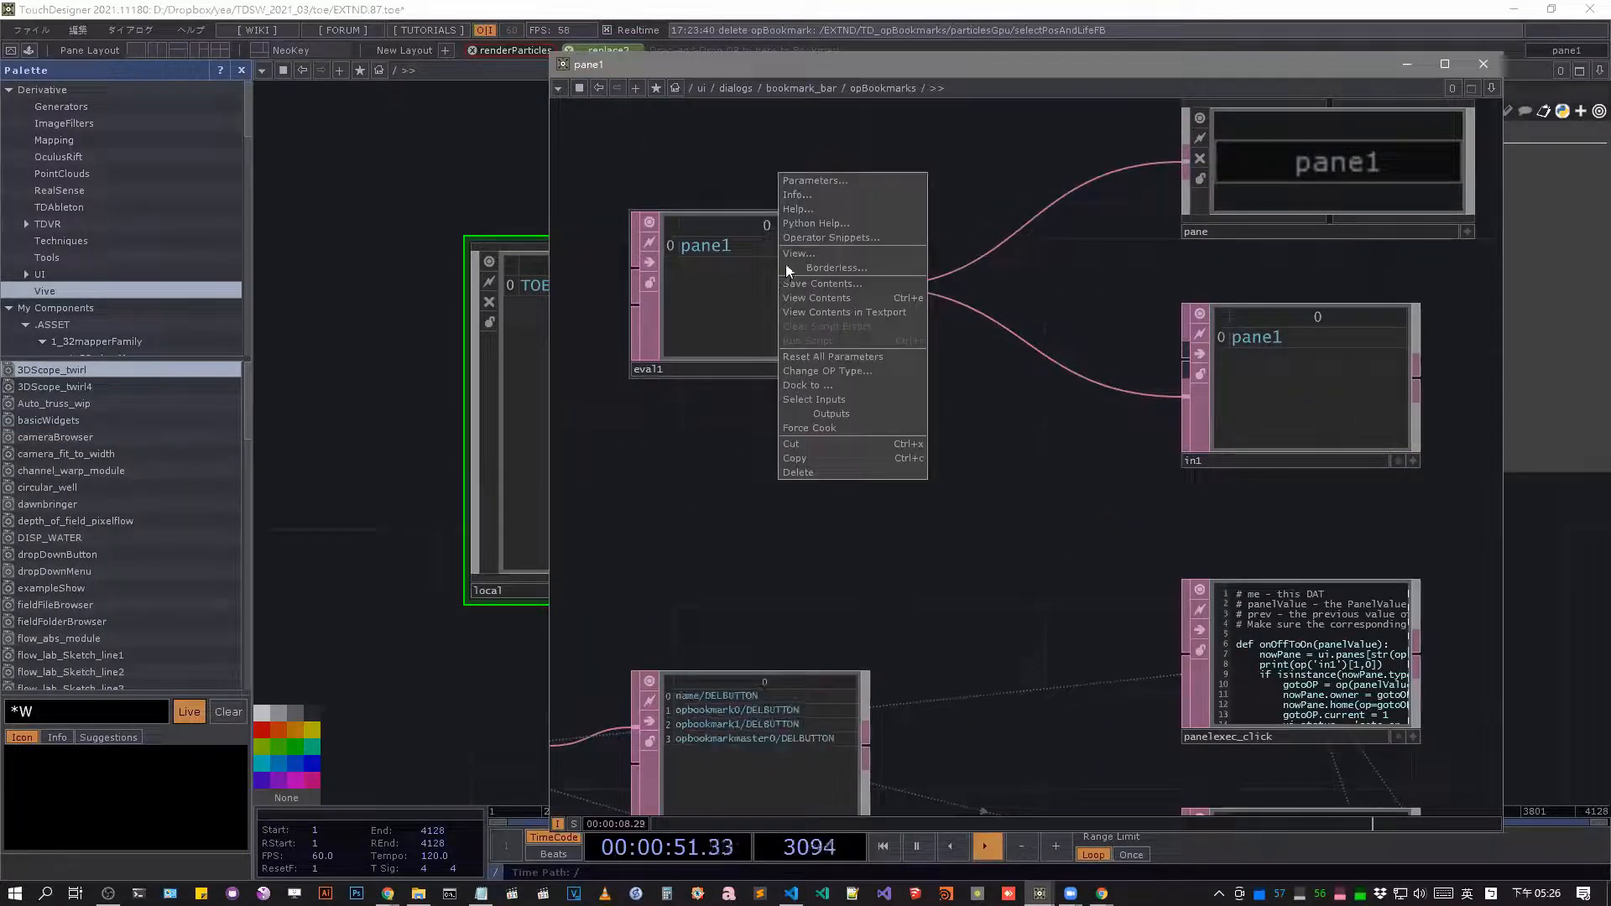
pyautogui.click(800, 253)
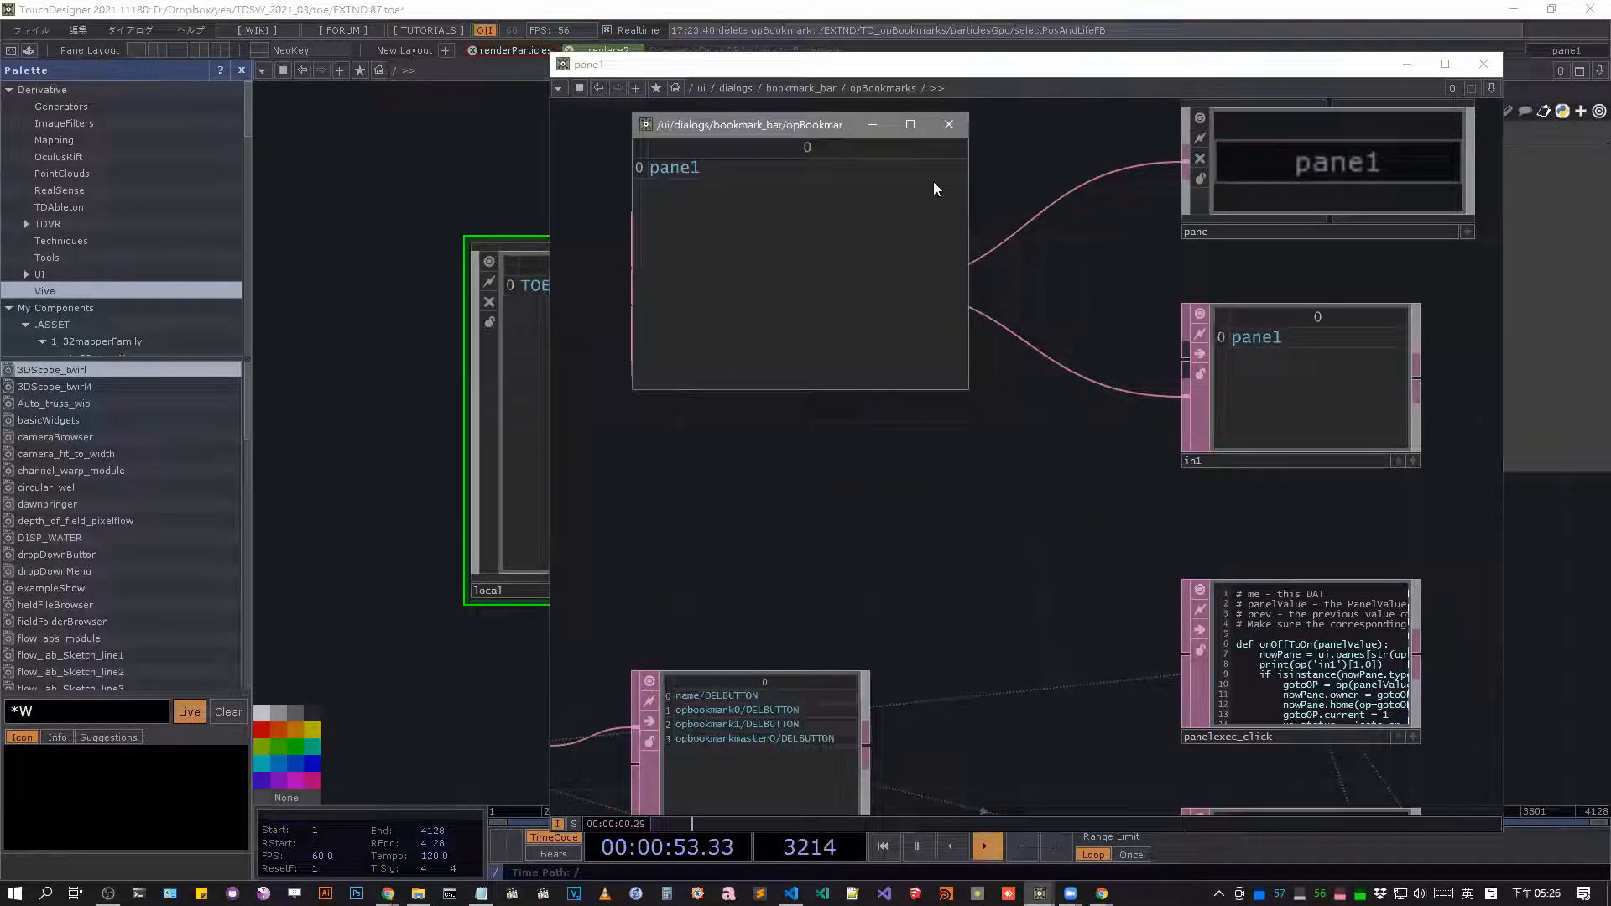
pyautogui.click(948, 125)
pyautogui.click(770, 232)
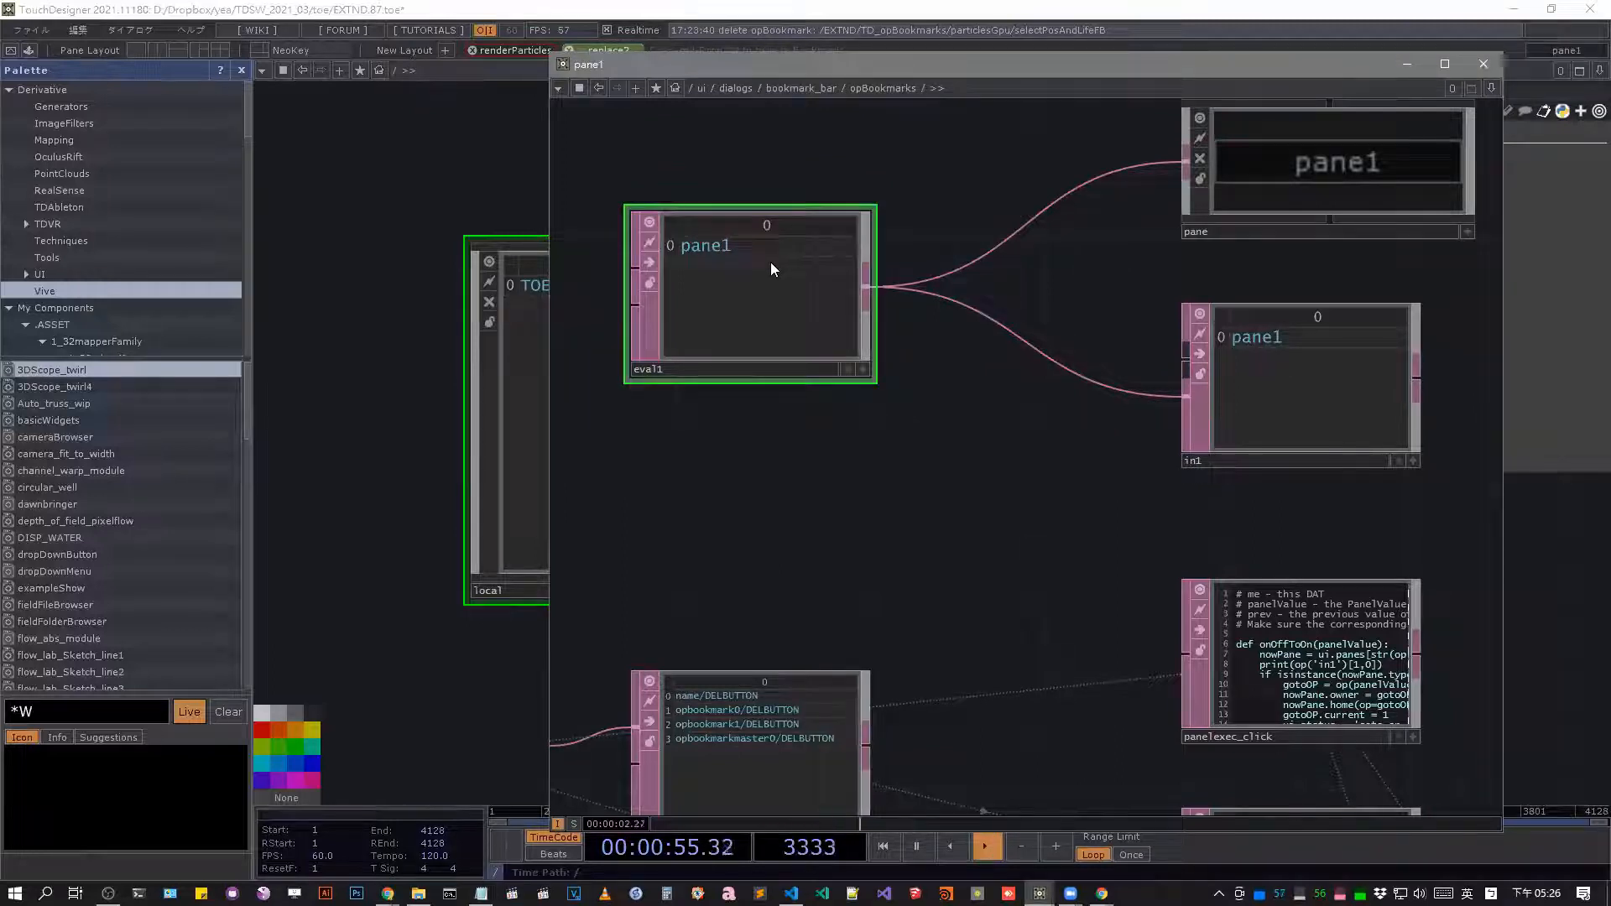
pyautogui.press('p')
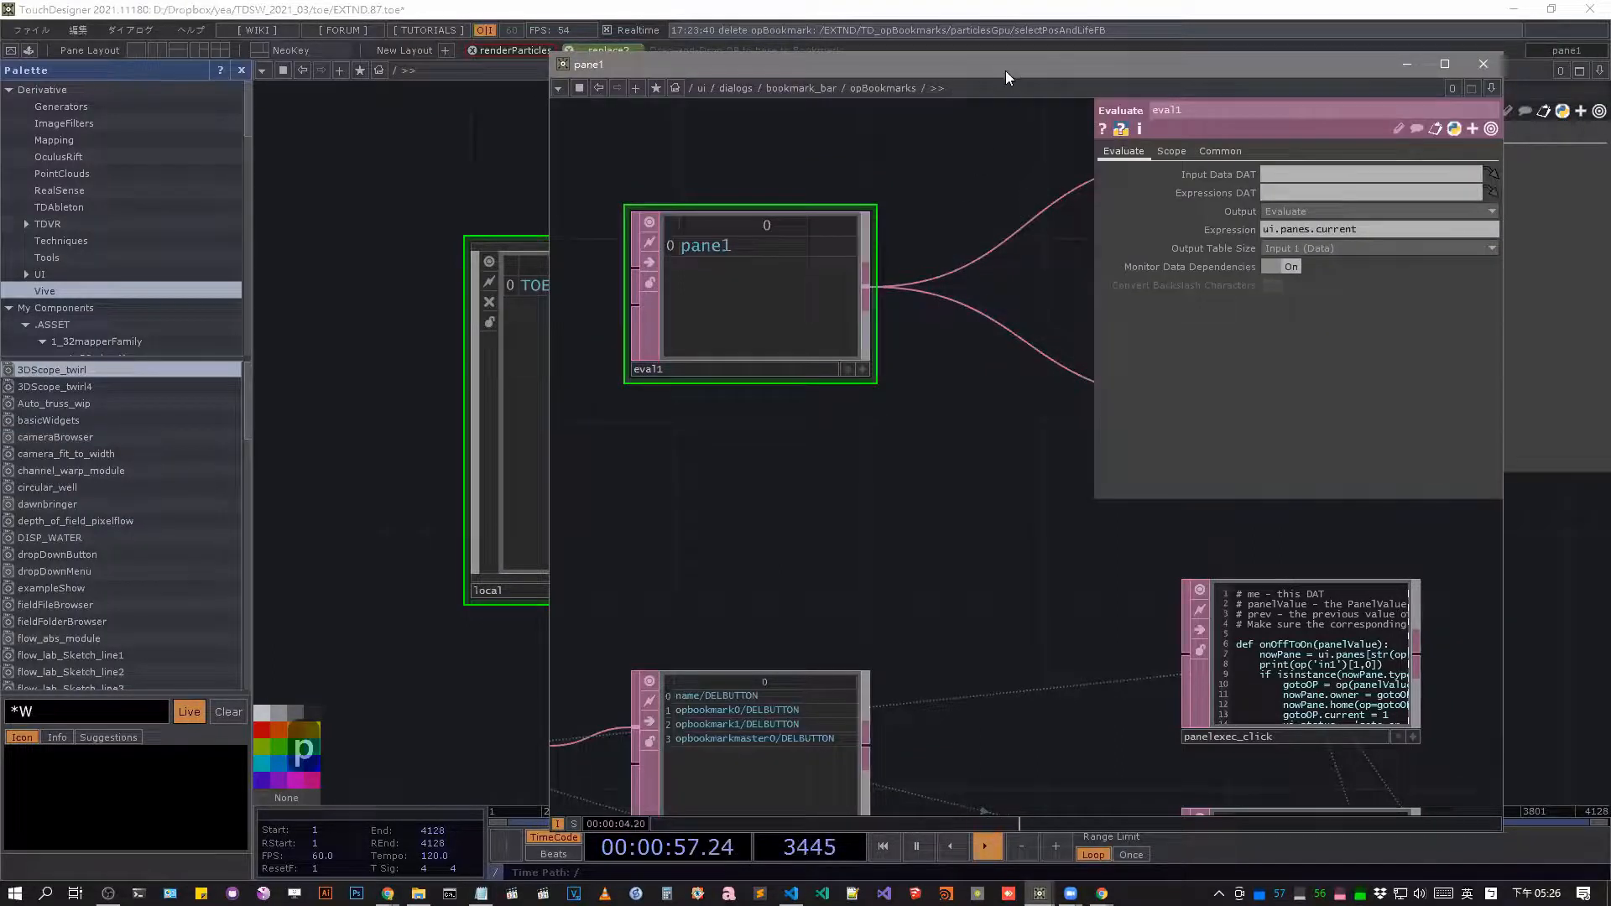
# Uncover the main network, split it into two side-by-side panes and switch between panes to check eval1's current-pane output.
pyautogui.moveTo(1005, 70); pyautogui.dragTo(822, 446)
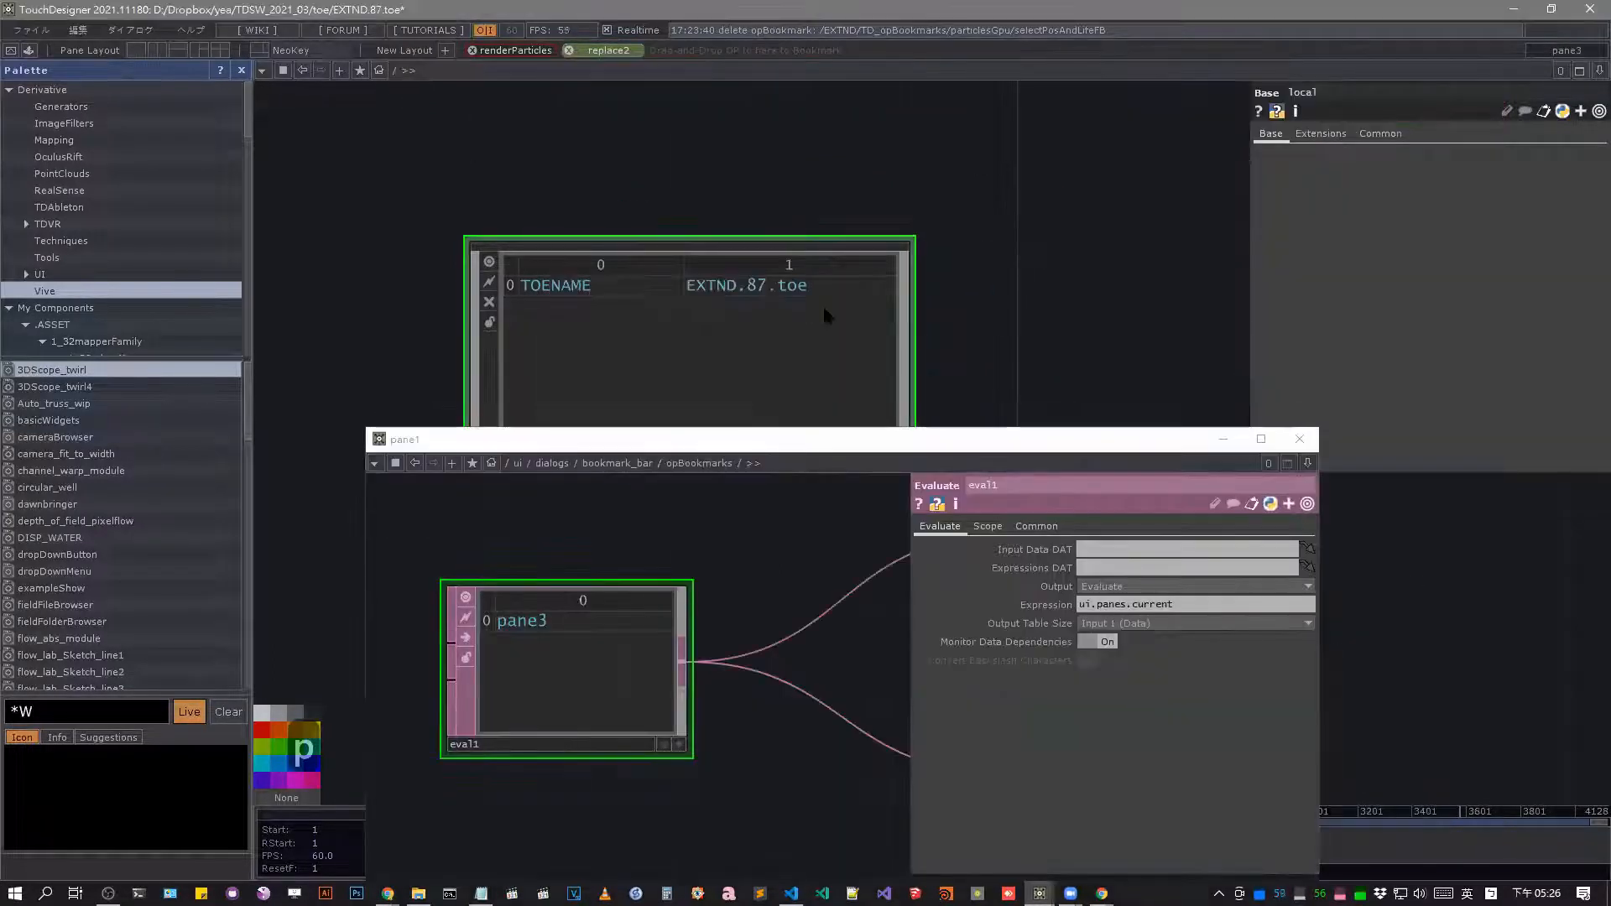
pyautogui.moveTo(1013, 230); pyautogui.dragTo(977, 202)
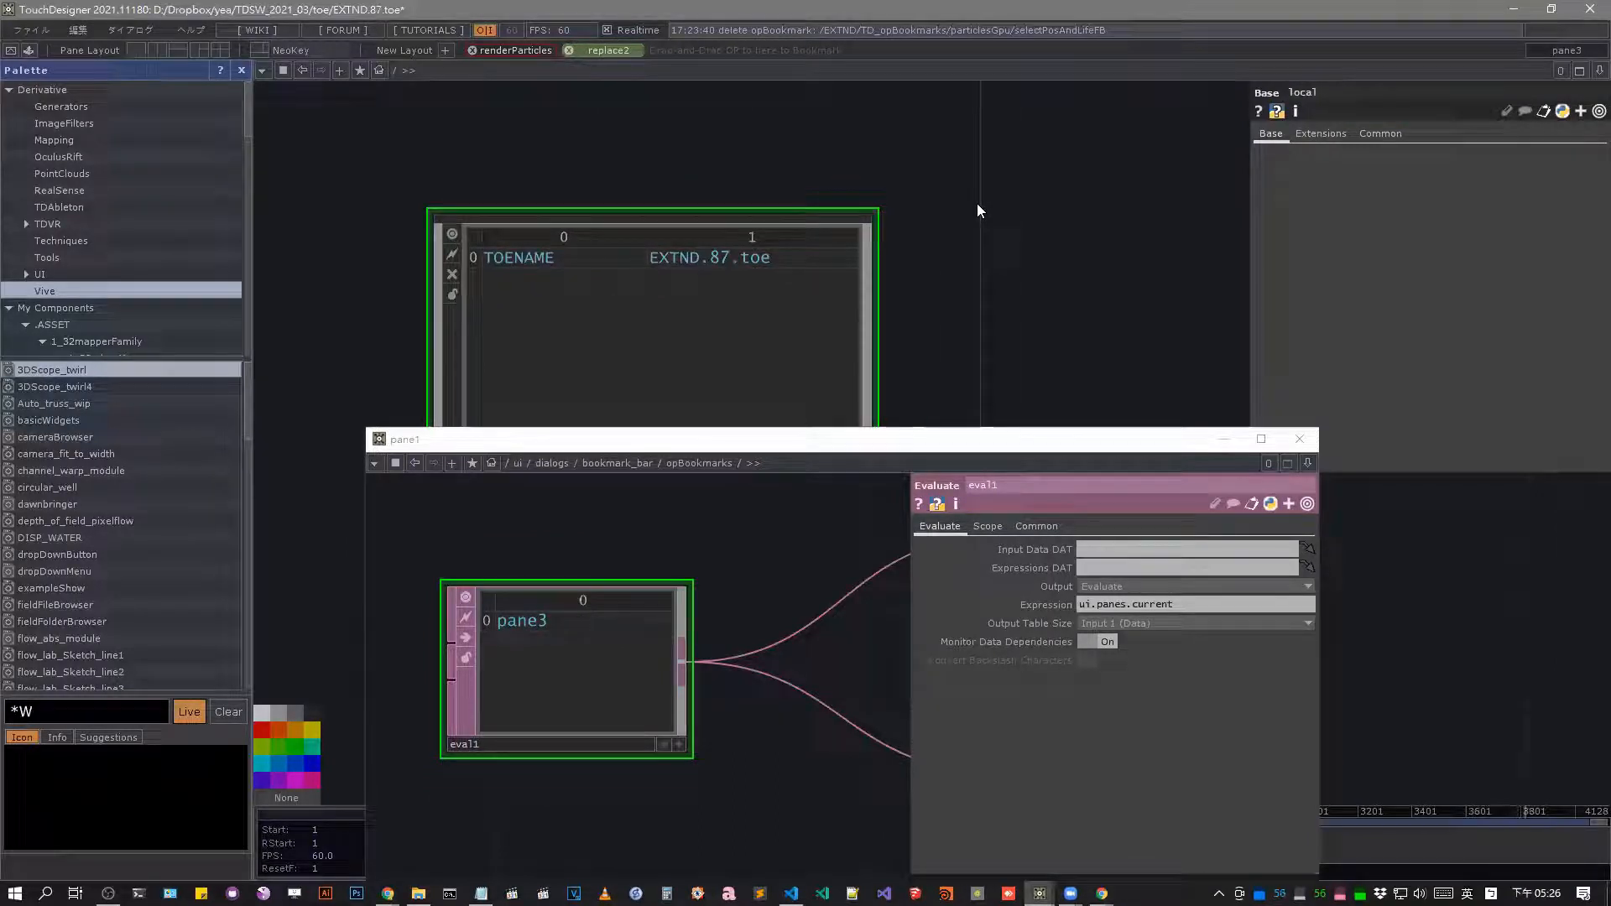
pyautogui.hotkey('alt', '[')
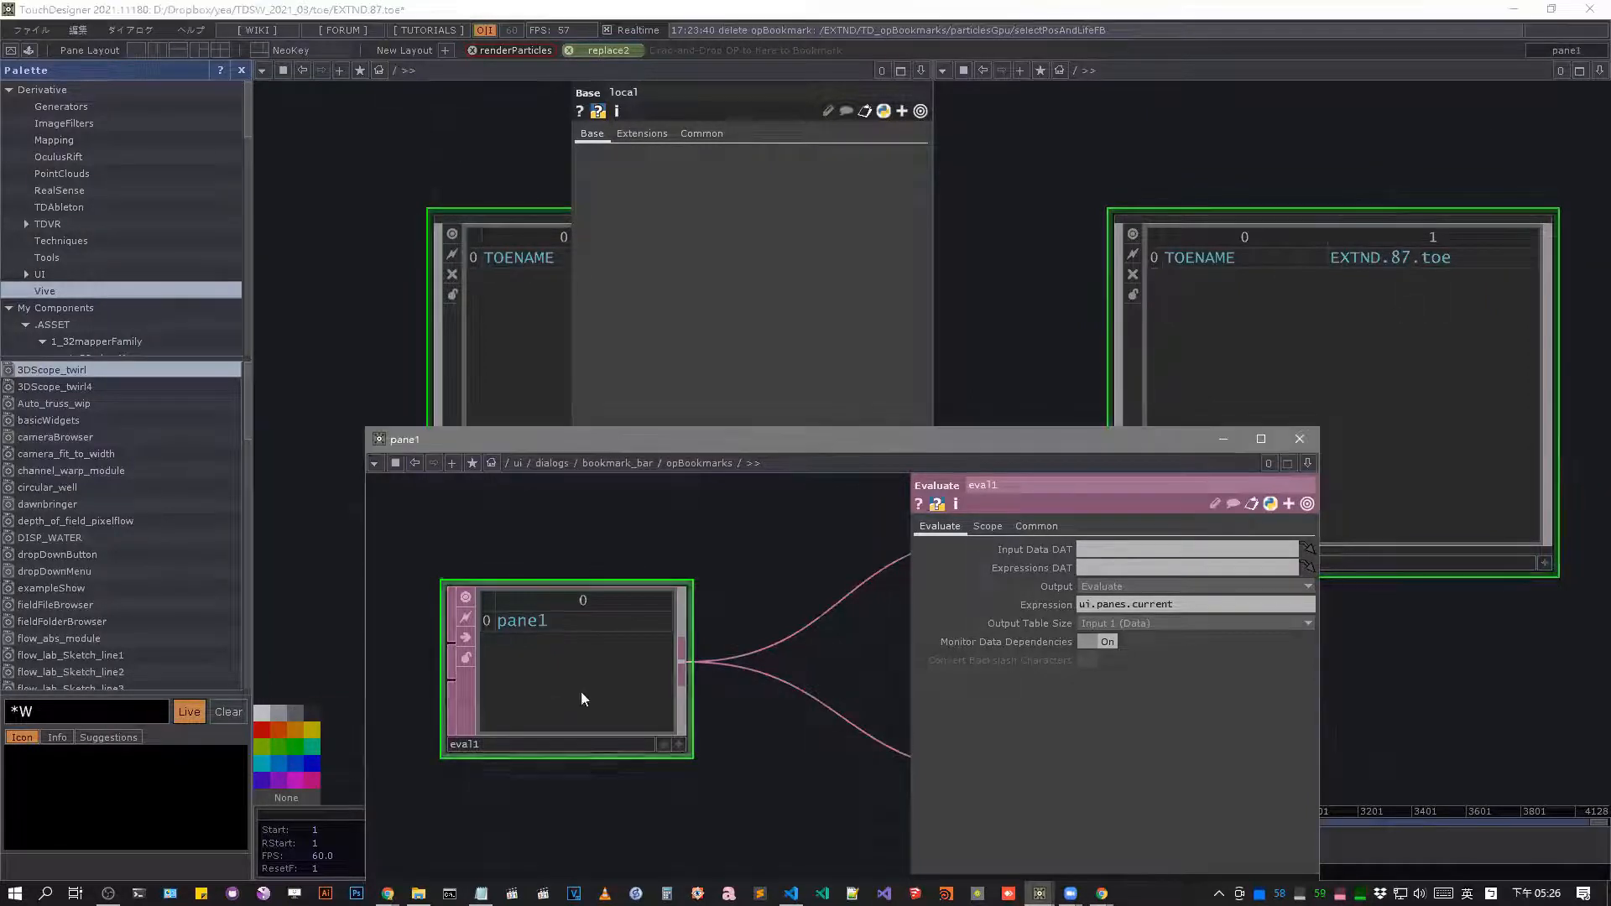
pyautogui.click(1081, 606)
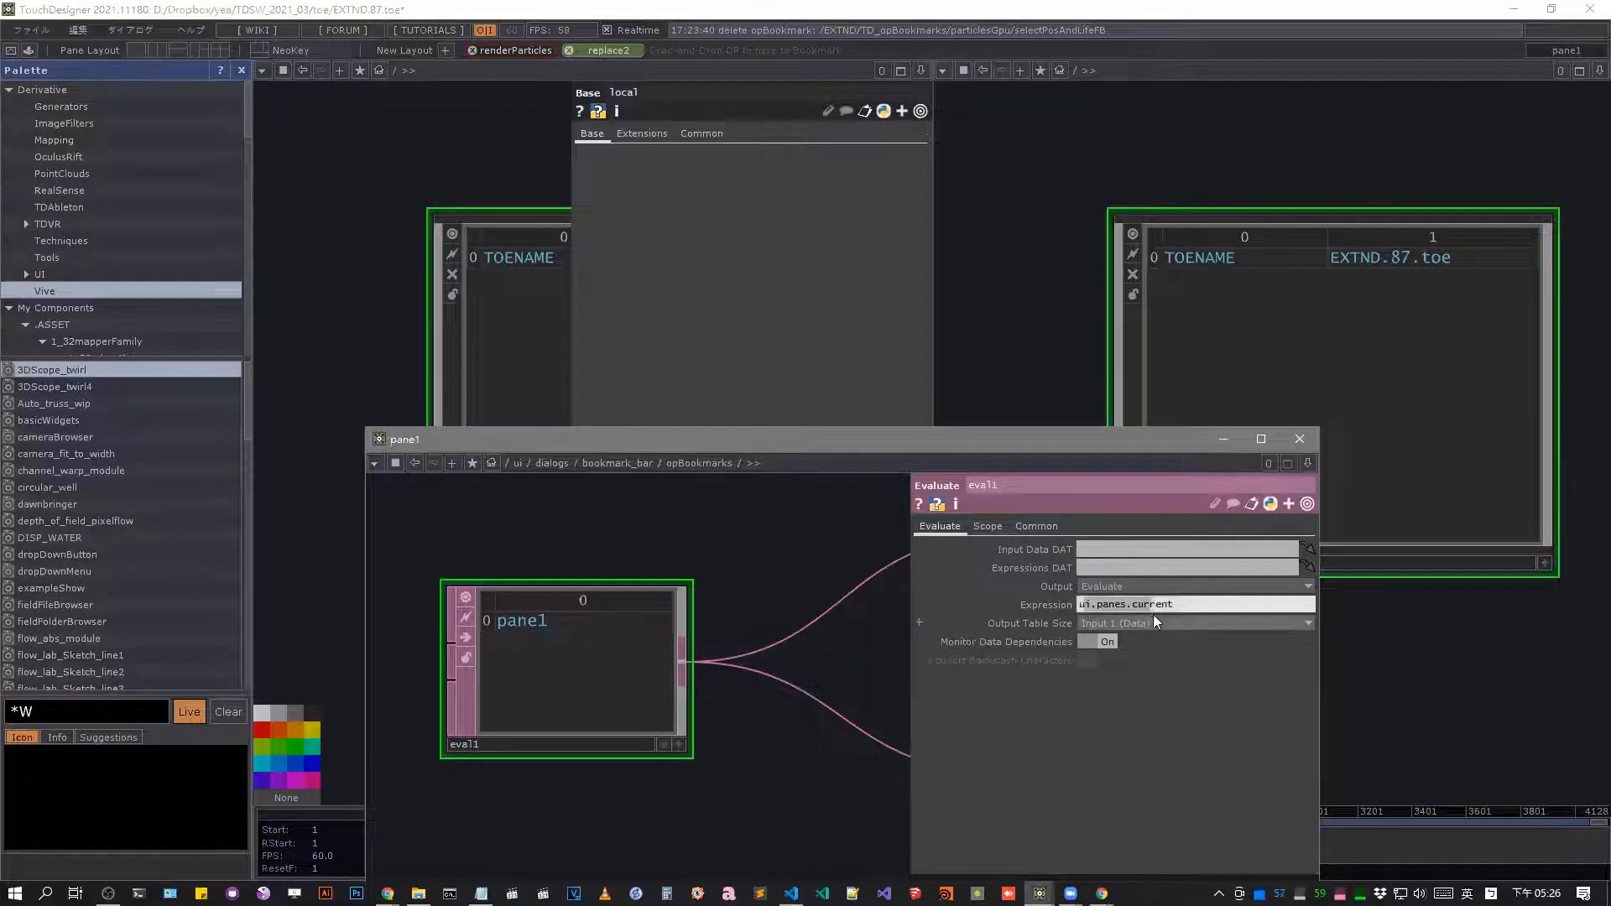
pyautogui.click(1279, 183)
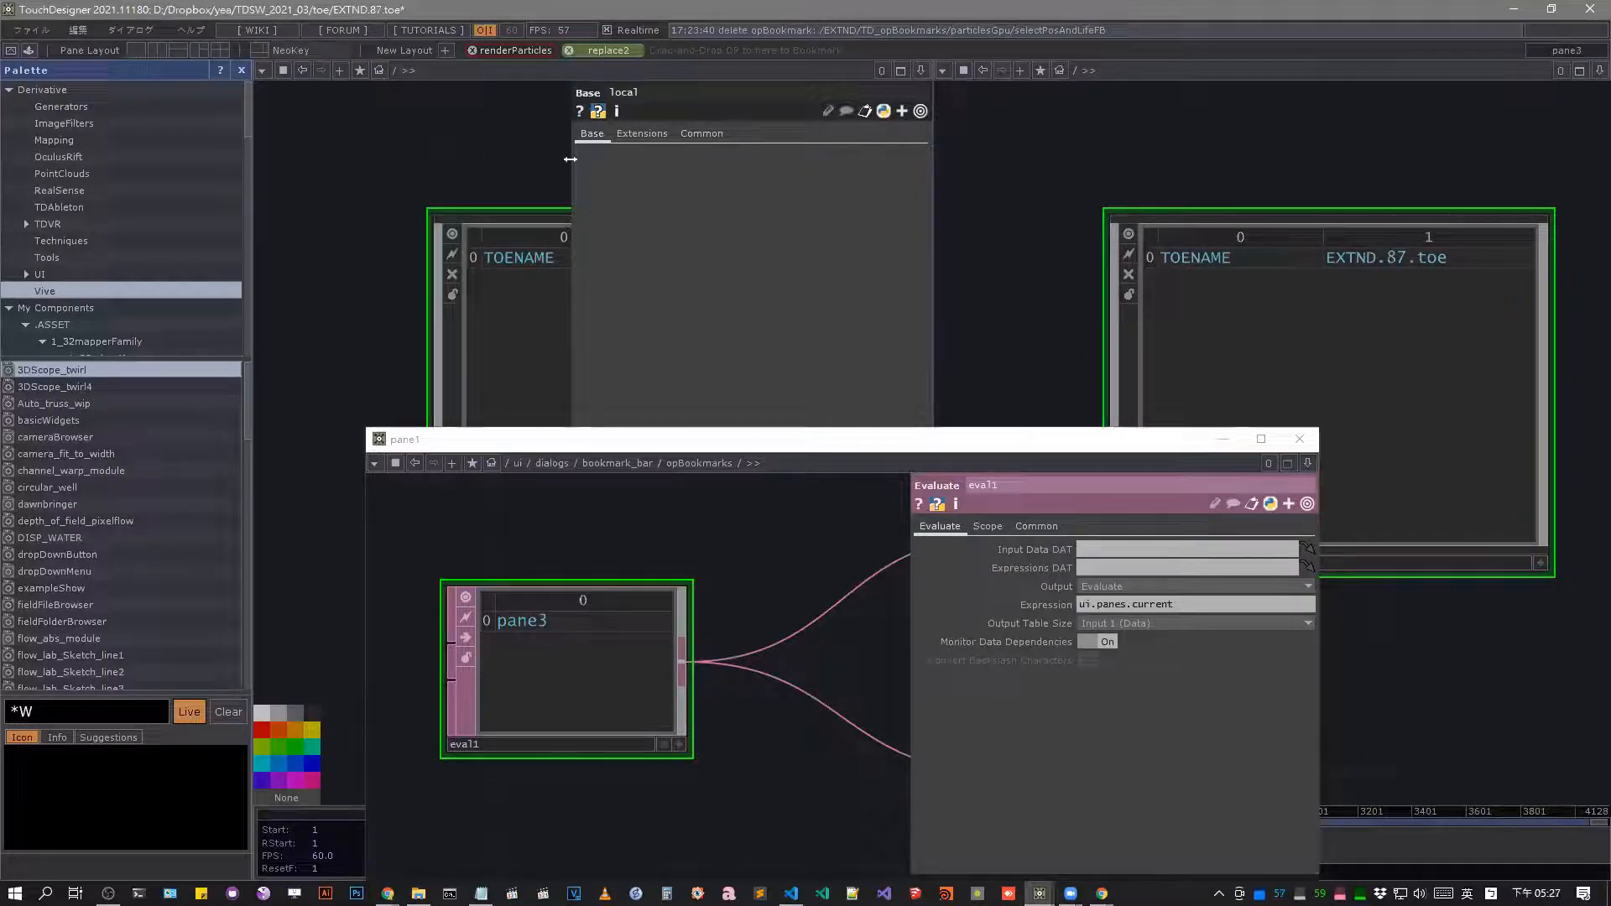
# Add the eval1 DAT and the local component as operator bookmarks in the bookmark bar.
pyautogui.moveTo(579, 682); pyautogui.dragTo(779, 57)
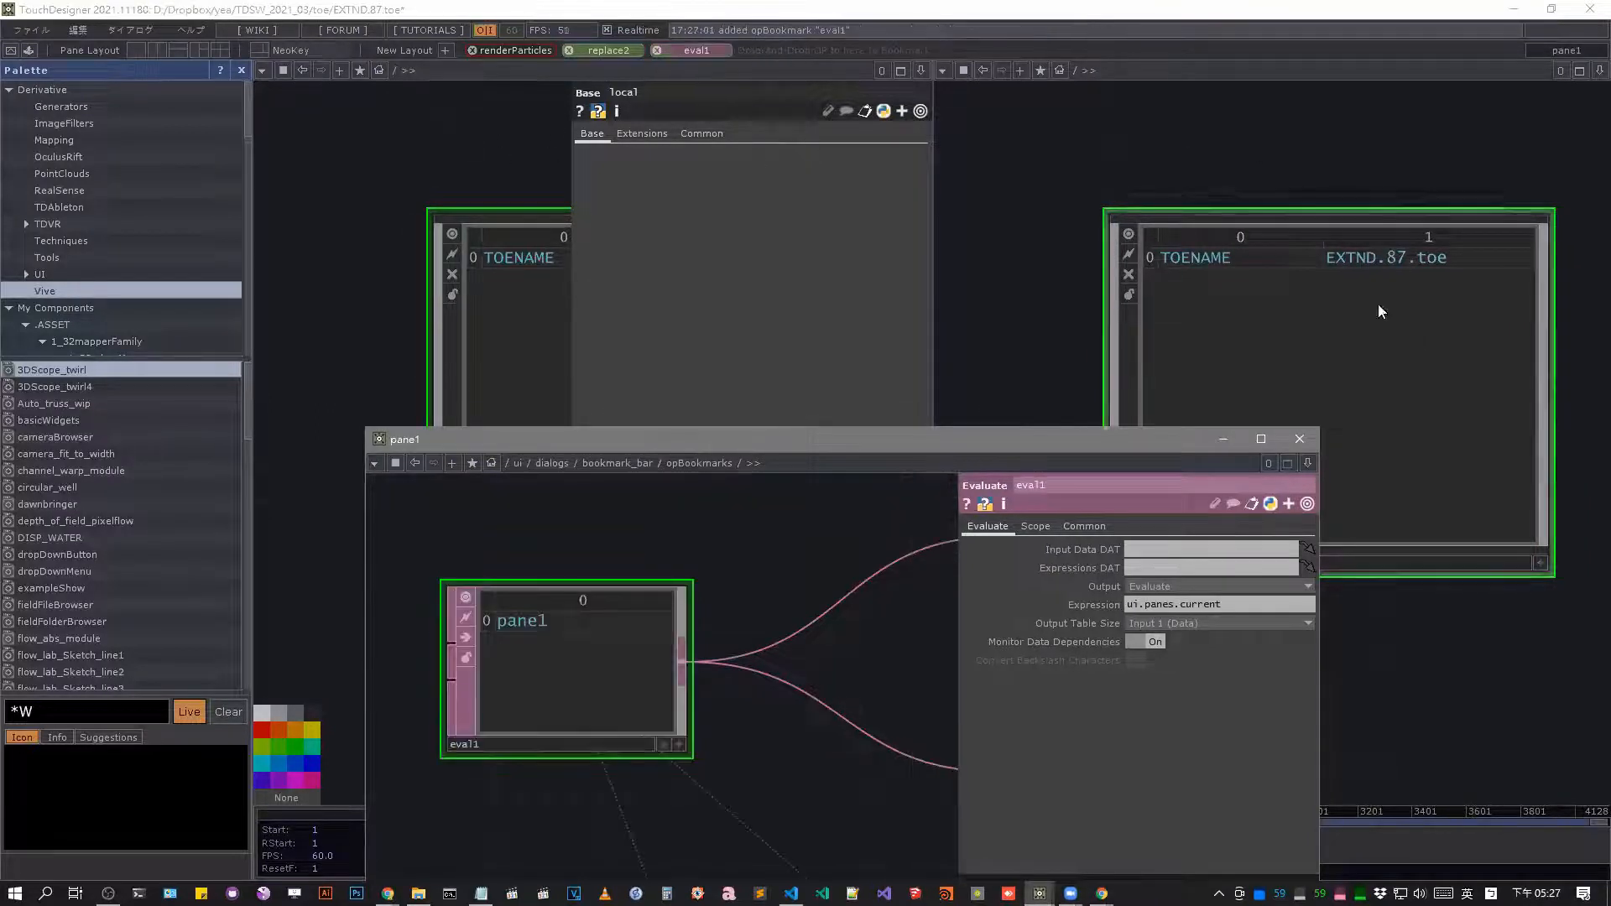
pyautogui.moveTo(1377, 306); pyautogui.dragTo(1058, 54)
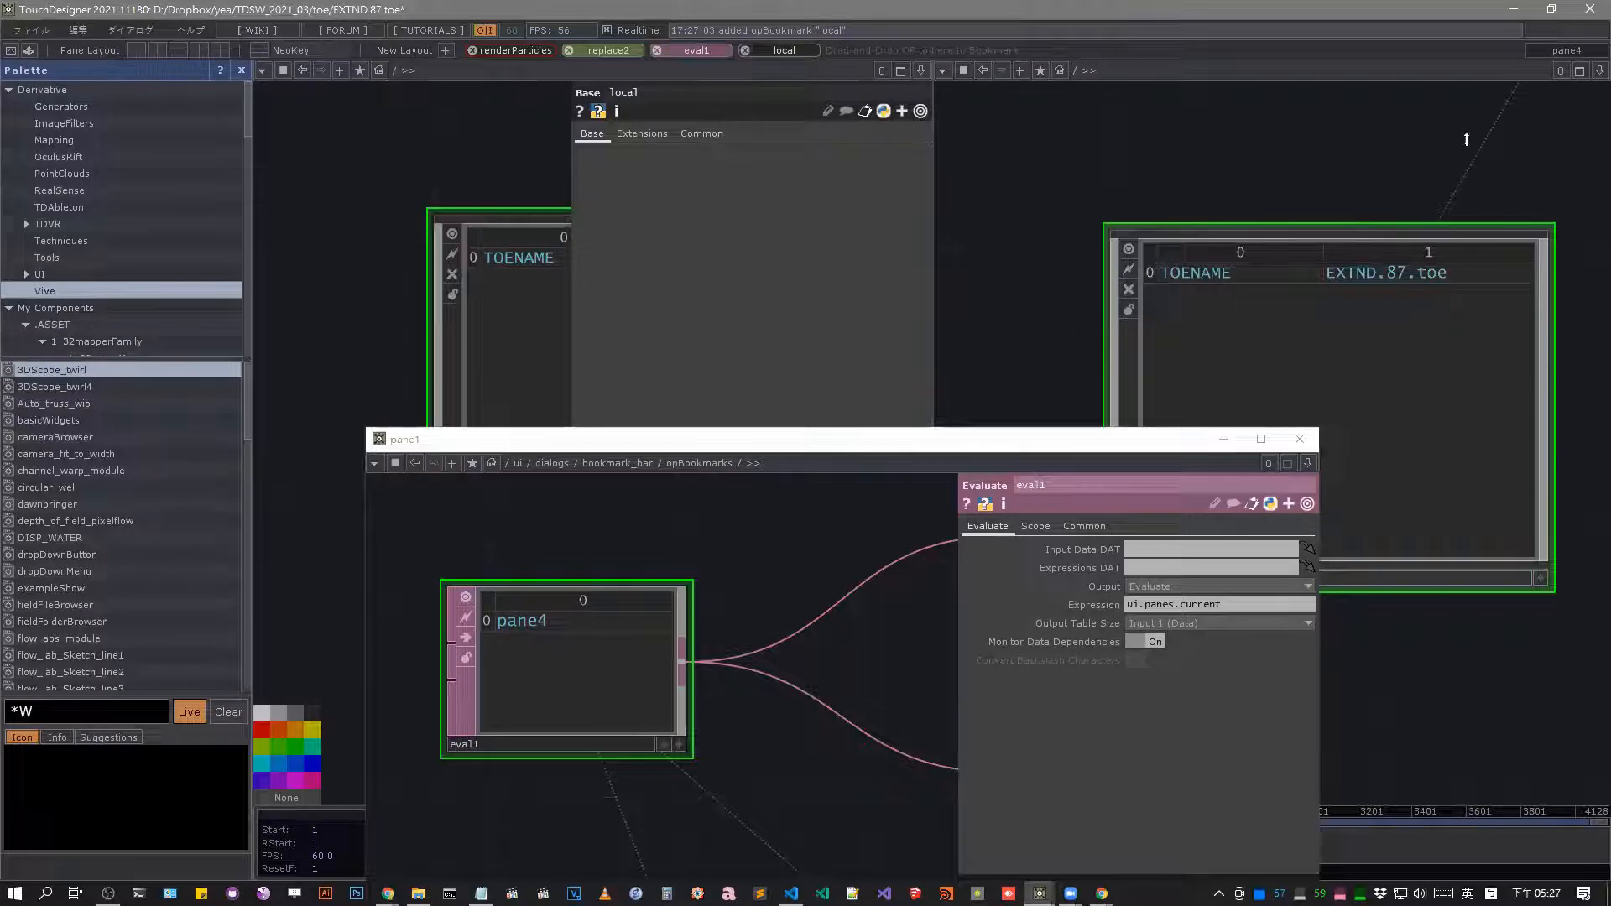
# Jump between the renderParticles, replace2, eval1 and local bookmarks in both panes to check that each opens in the active pane.
pyautogui.click(694, 50)
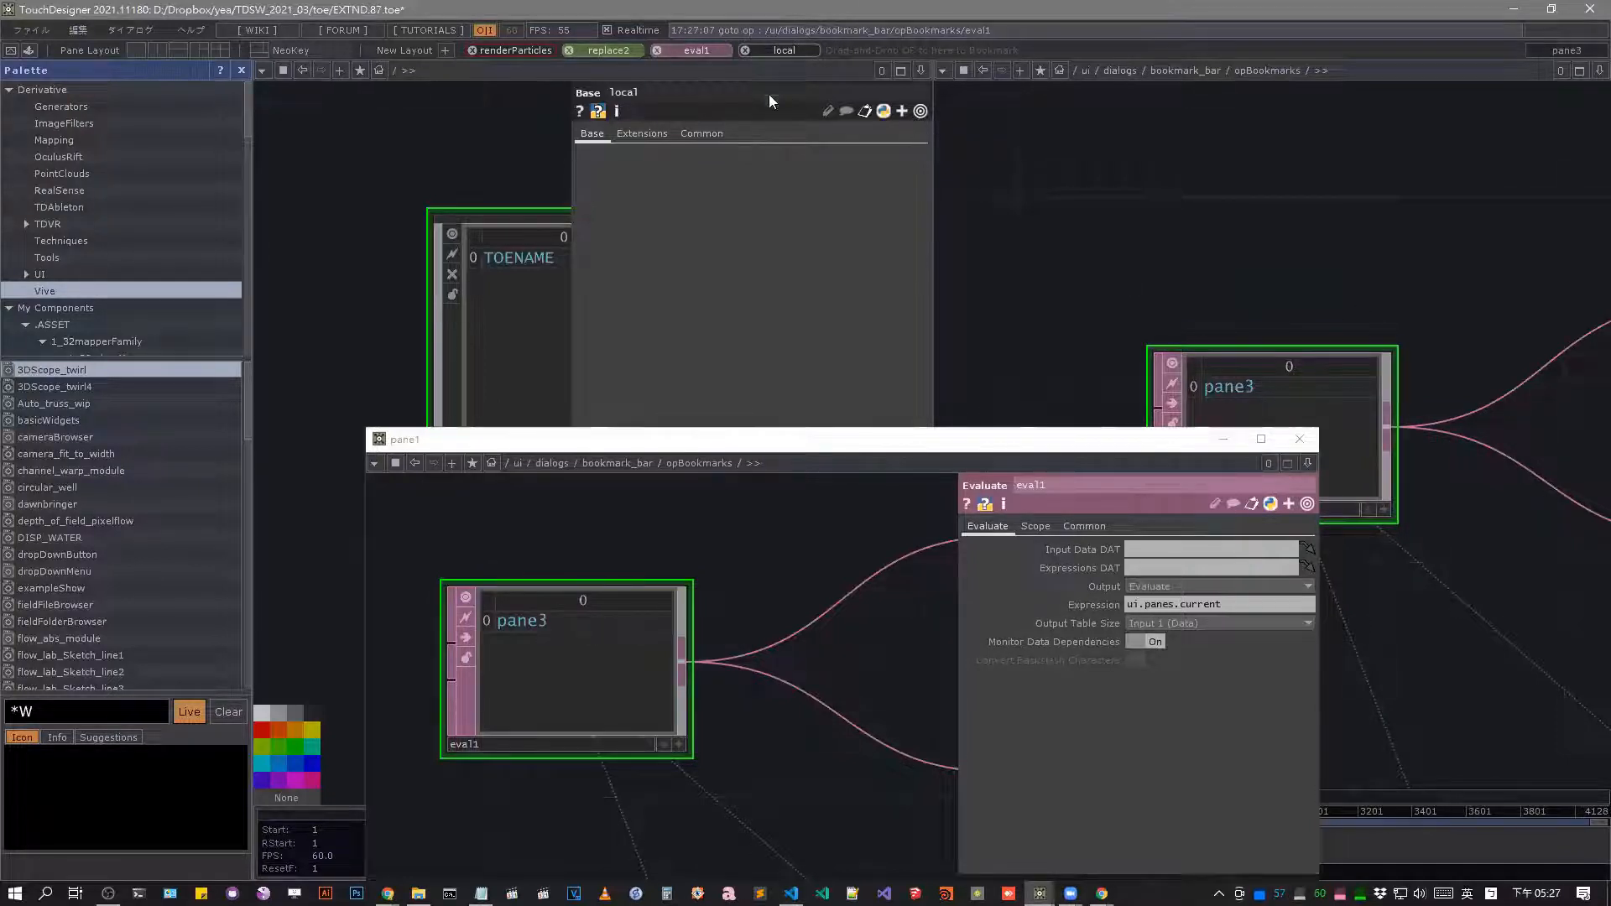
pyautogui.click(515, 50)
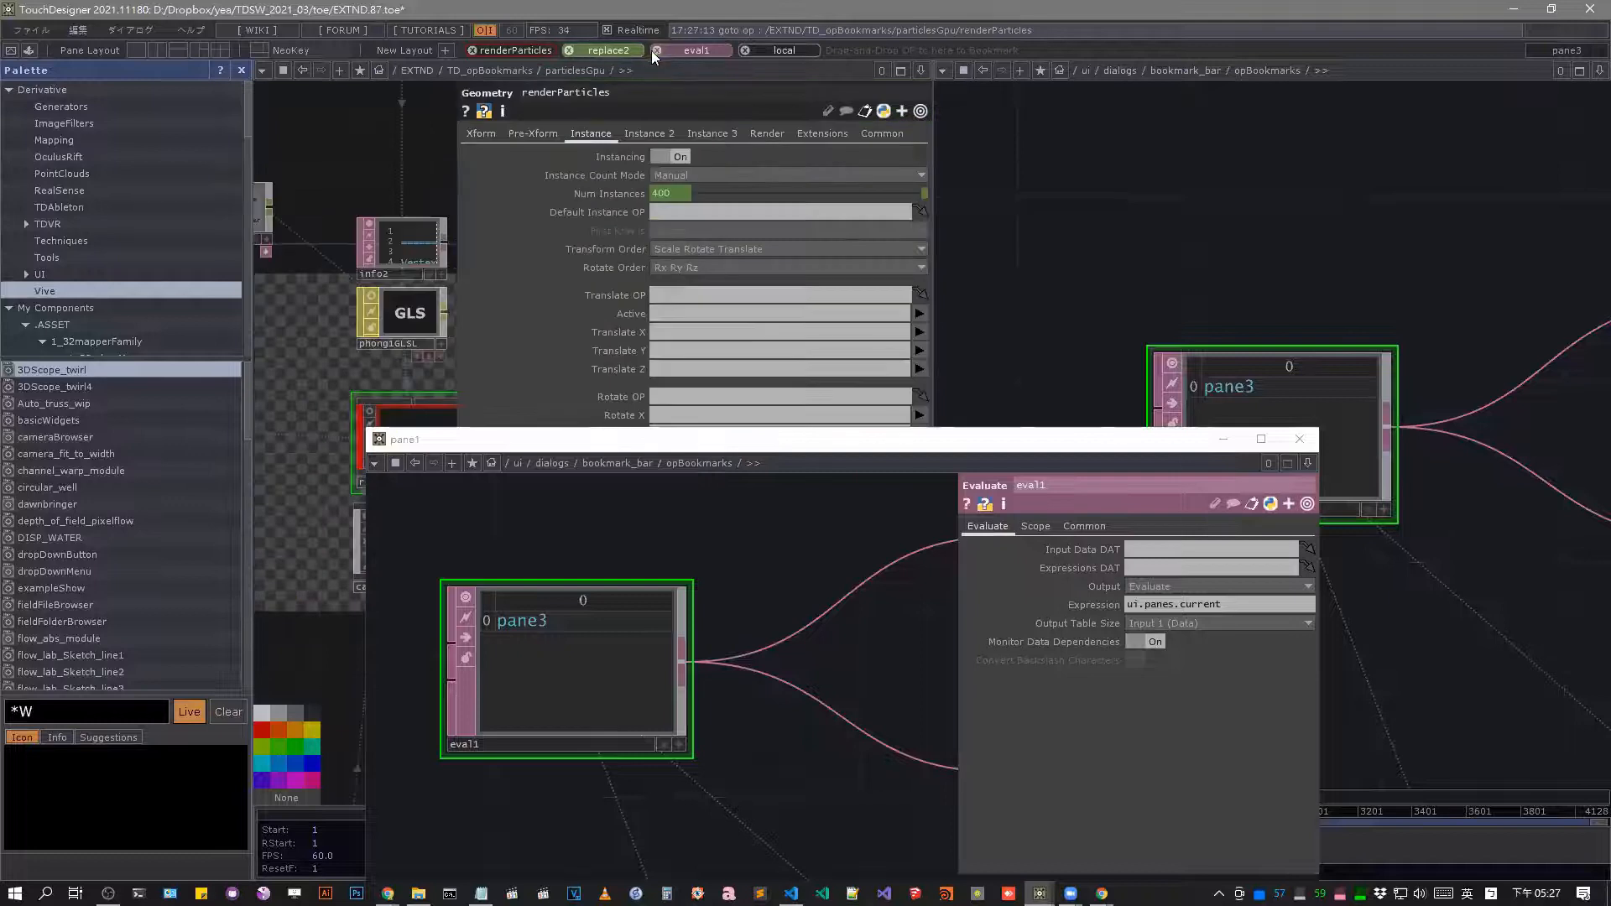
pyautogui.click(693, 47)
pyautogui.click(770, 47)
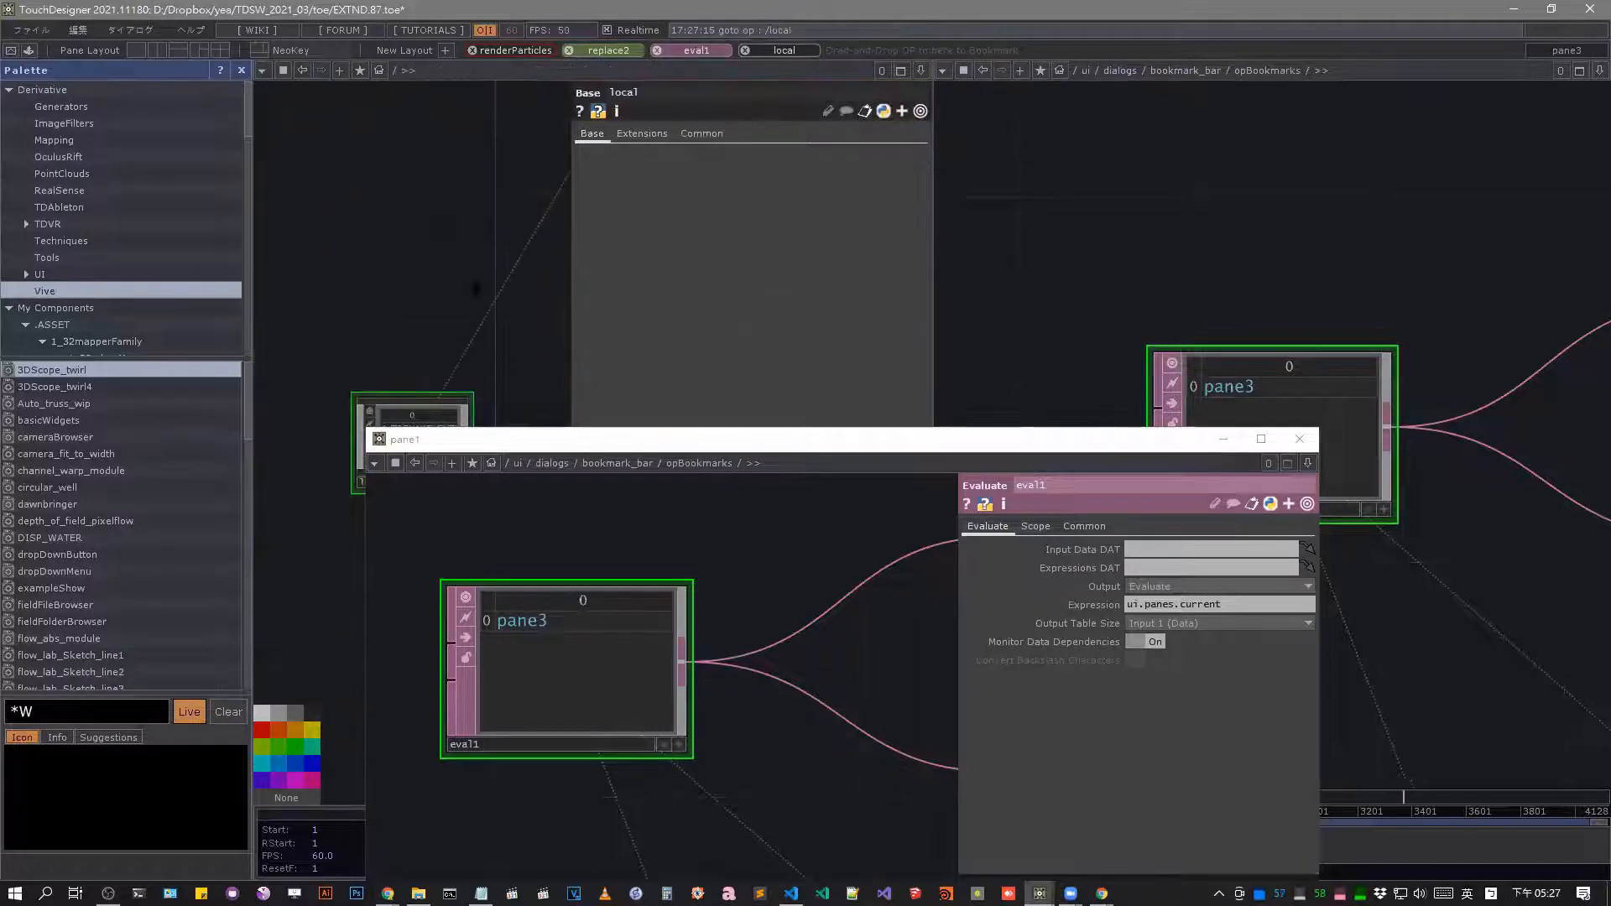
pyautogui.click(696, 51)
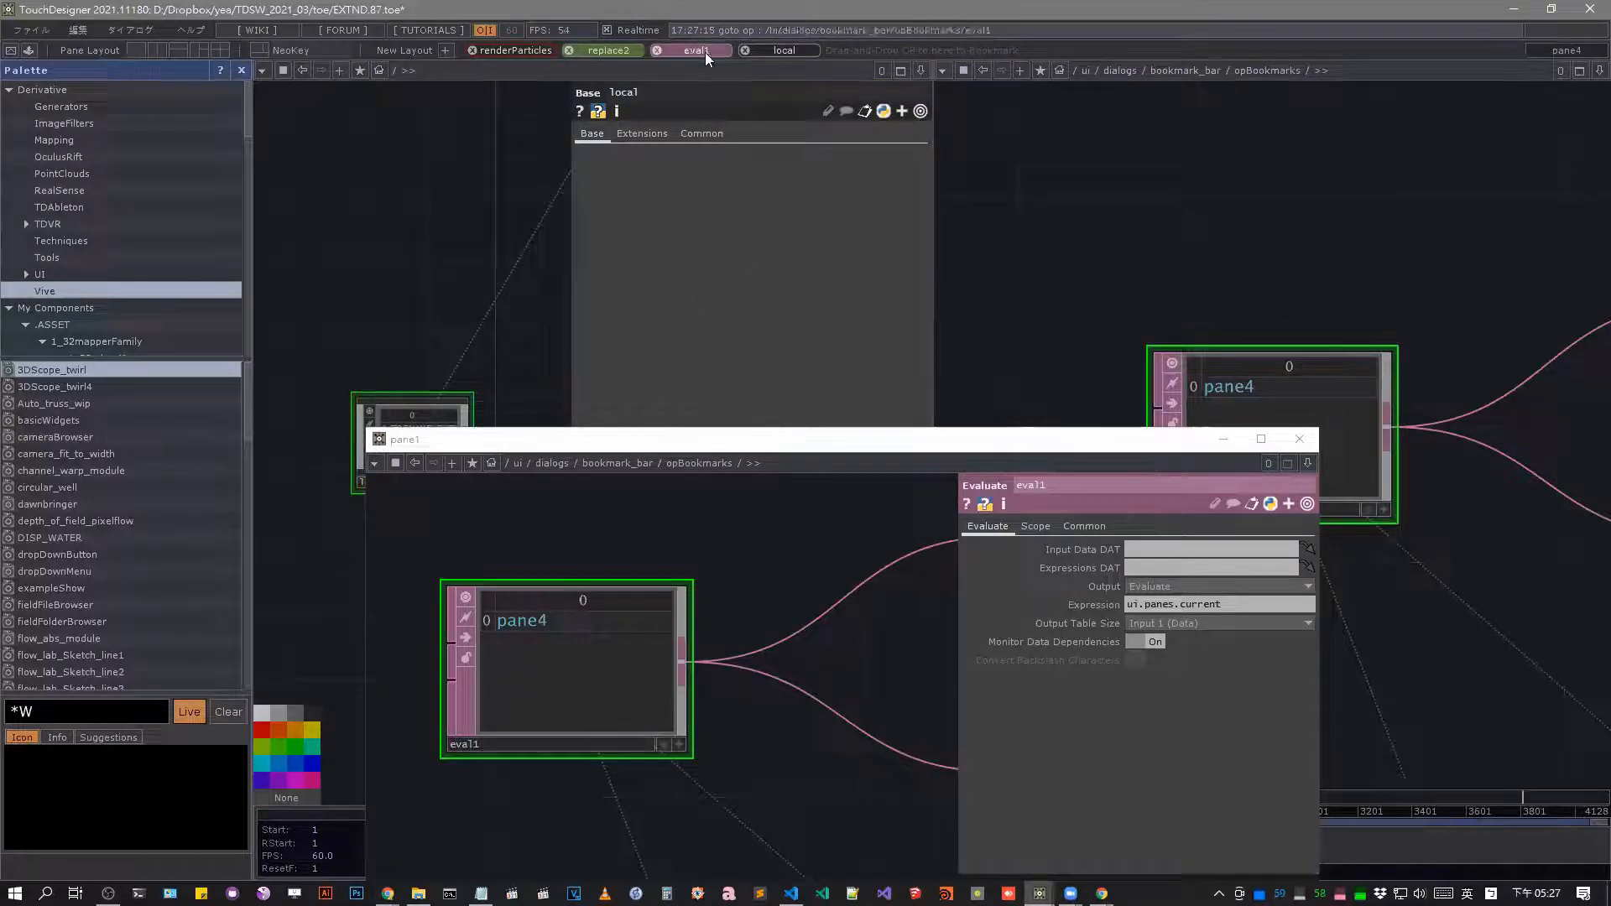
pyautogui.click(789, 52)
pyautogui.click(703, 52)
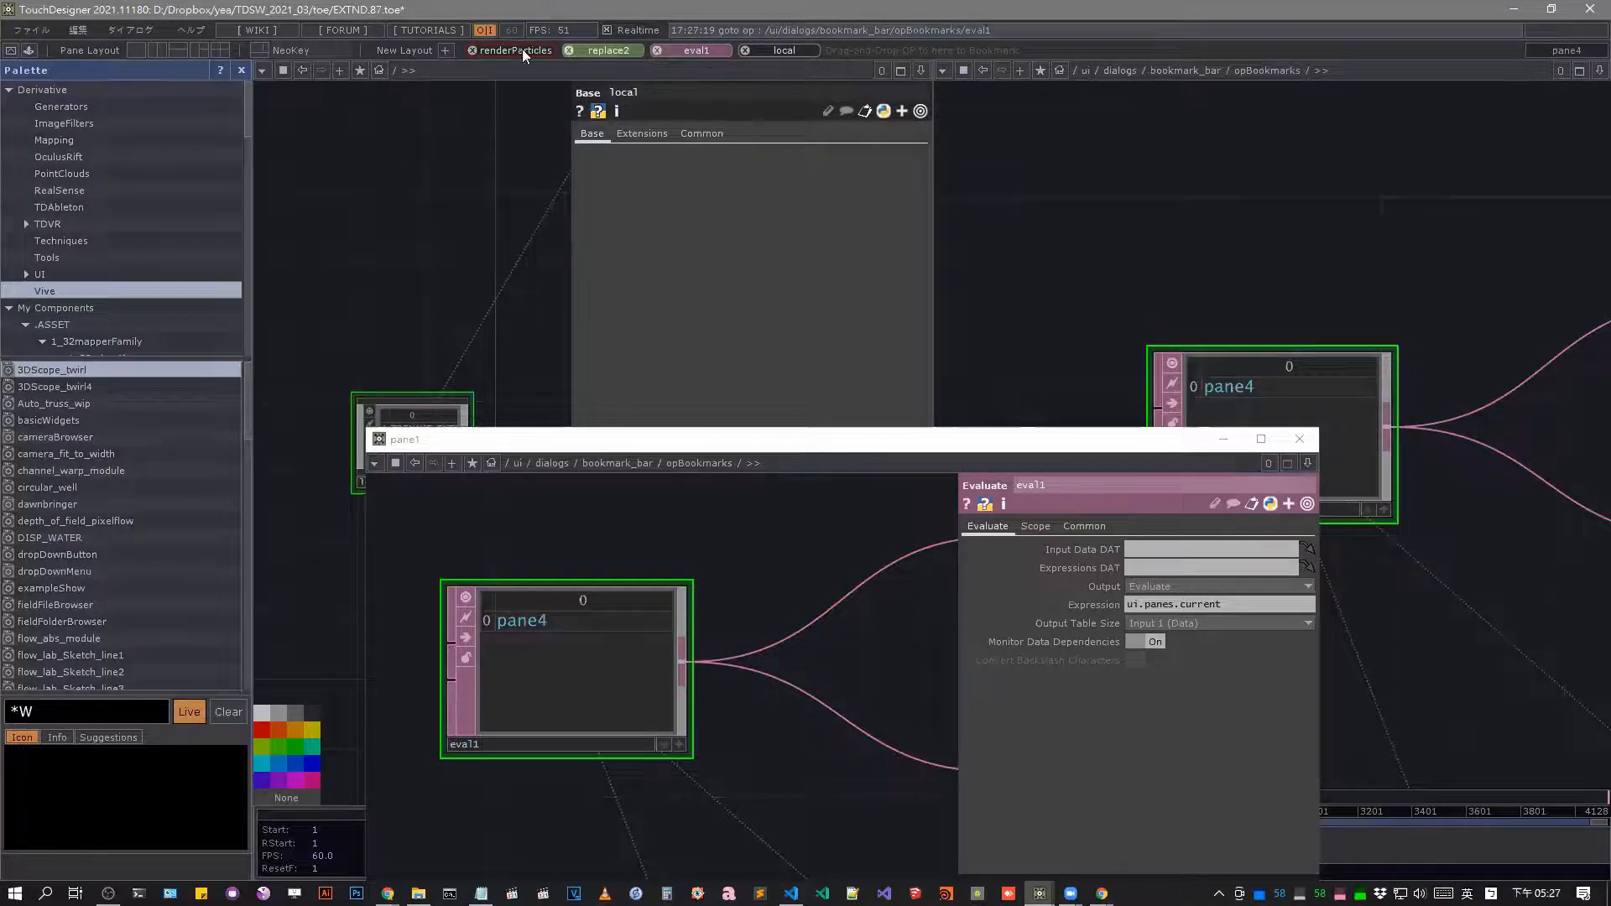
pyautogui.click(522, 52)
pyautogui.click(609, 52)
pyautogui.click(695, 50)
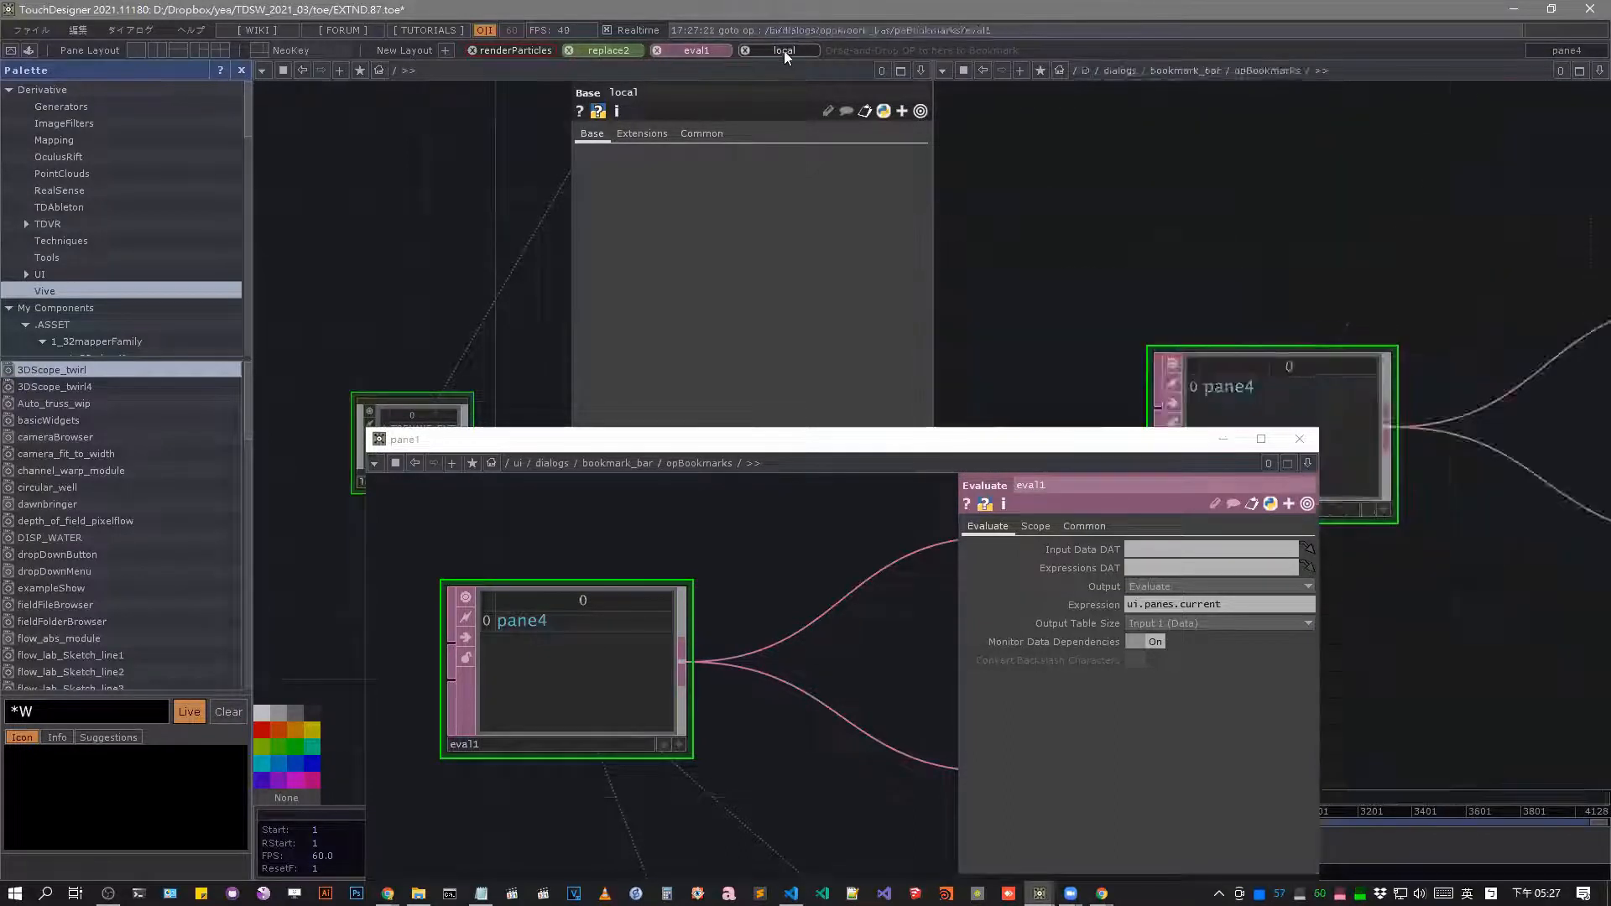
pyautogui.click(785, 52)
pyautogui.click(683, 52)
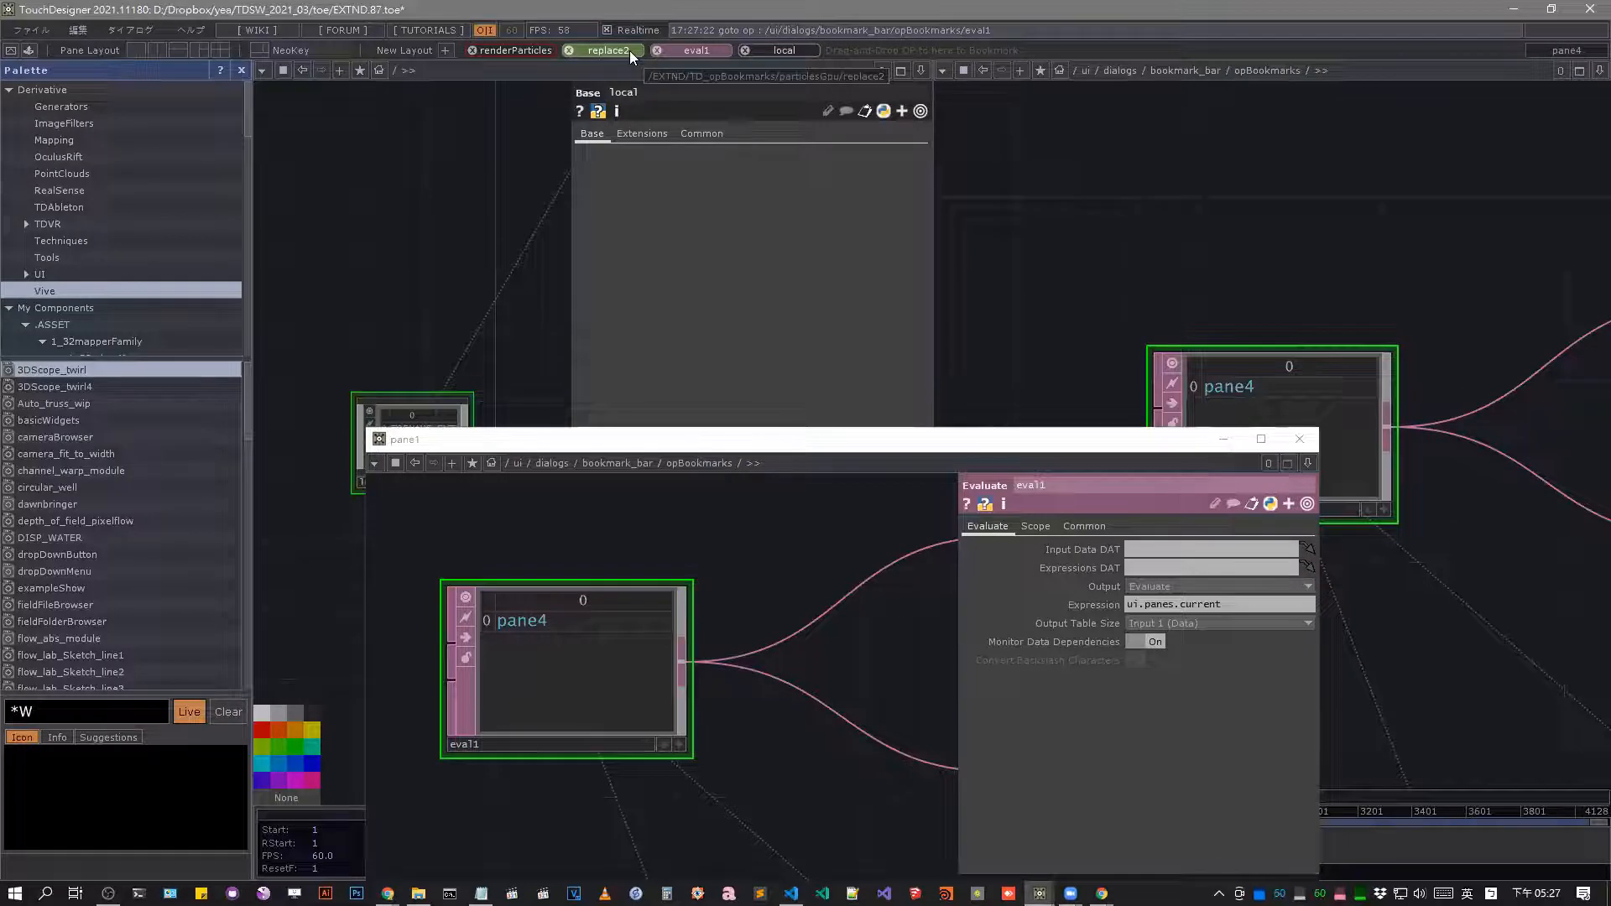
# Read eval1's ui.panes.current expression and examine the eval2, panelexec_click and panelexec2_del DATs in the floating opBookmarks pane.
pyautogui.click(1231, 607)
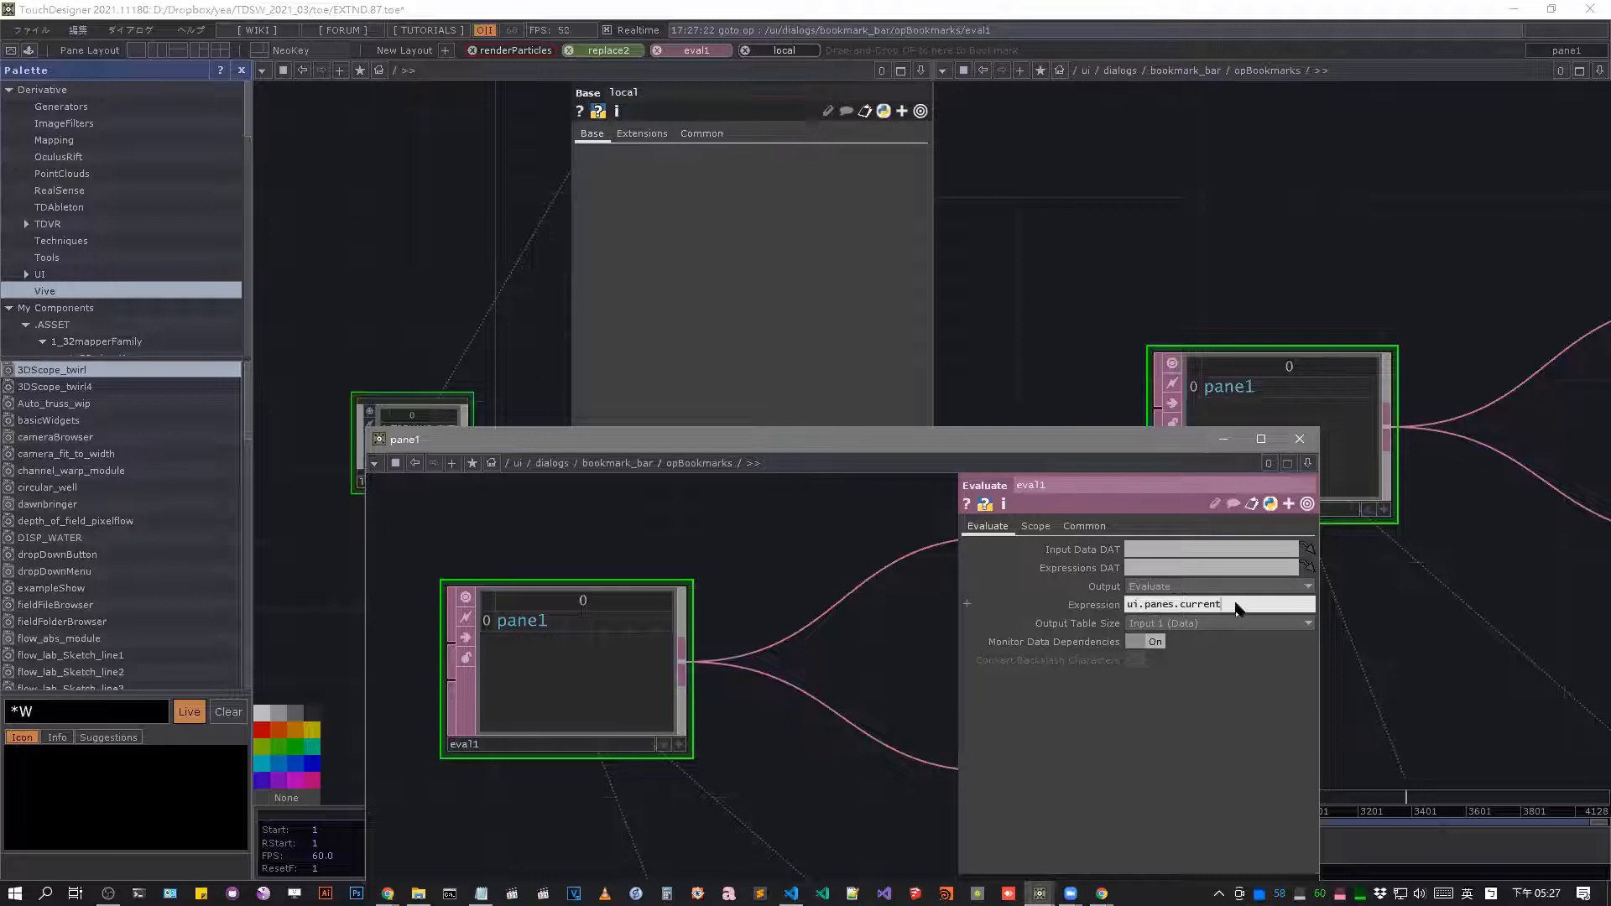
pyautogui.moveTo(1235, 607); pyautogui.dragTo(1172, 610)
pyautogui.moveTo(732, 579); pyautogui.dragTo(444, 600)
pyautogui.scroll(-3, 453, 602)
pyautogui.scroll(1, 743, 688)
pyautogui.scroll(-4, 672, 574)
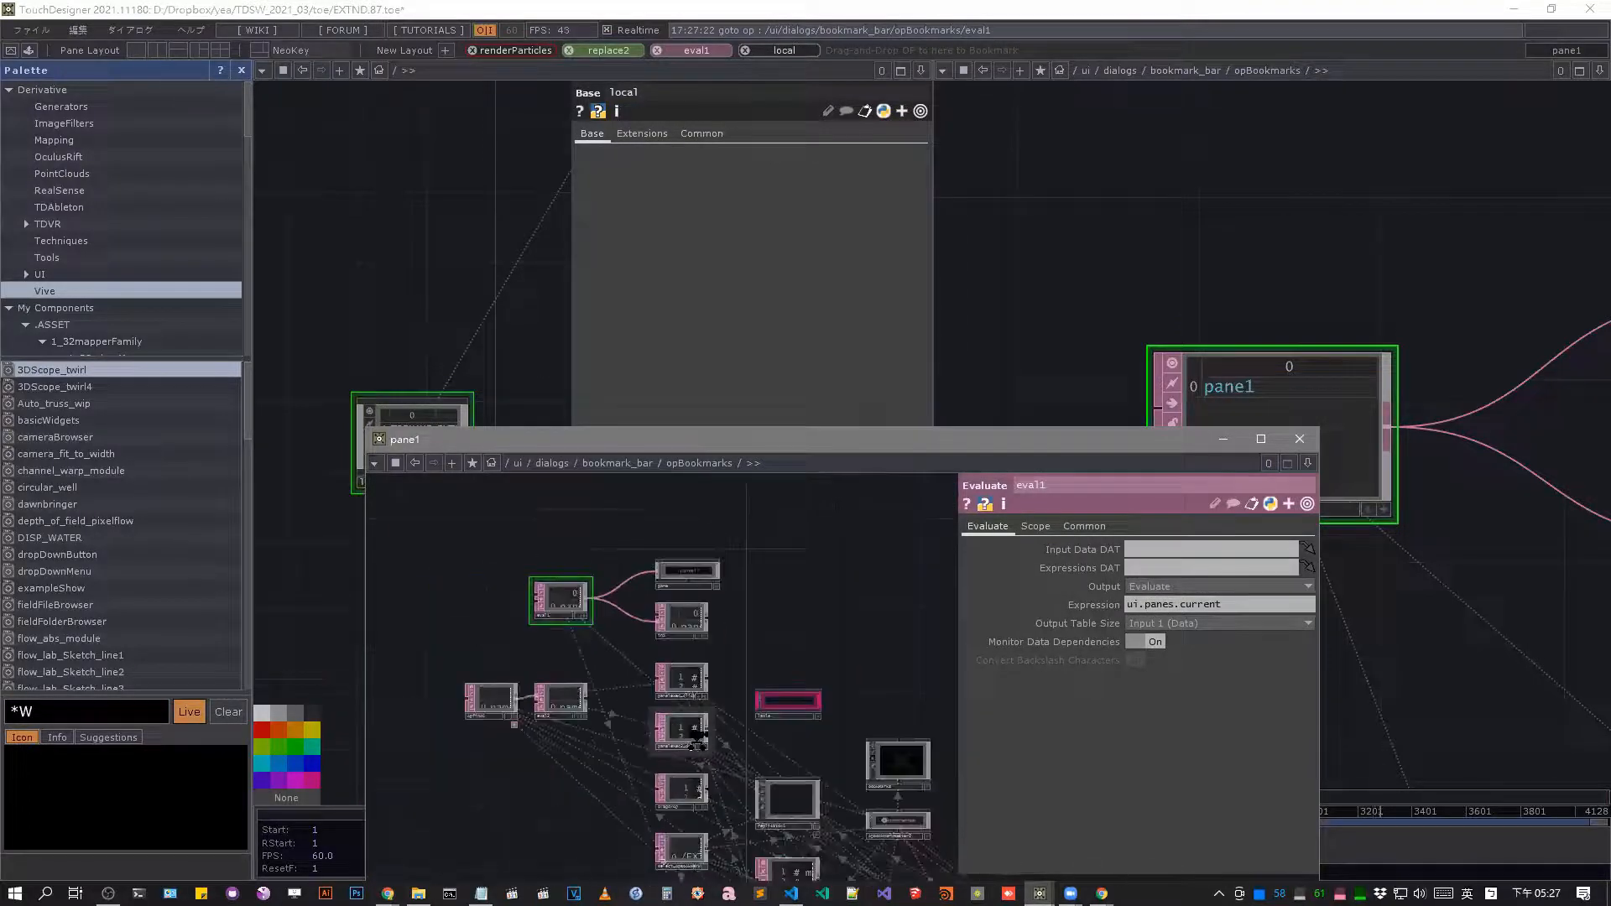
pyautogui.scroll(4, 704, 735)
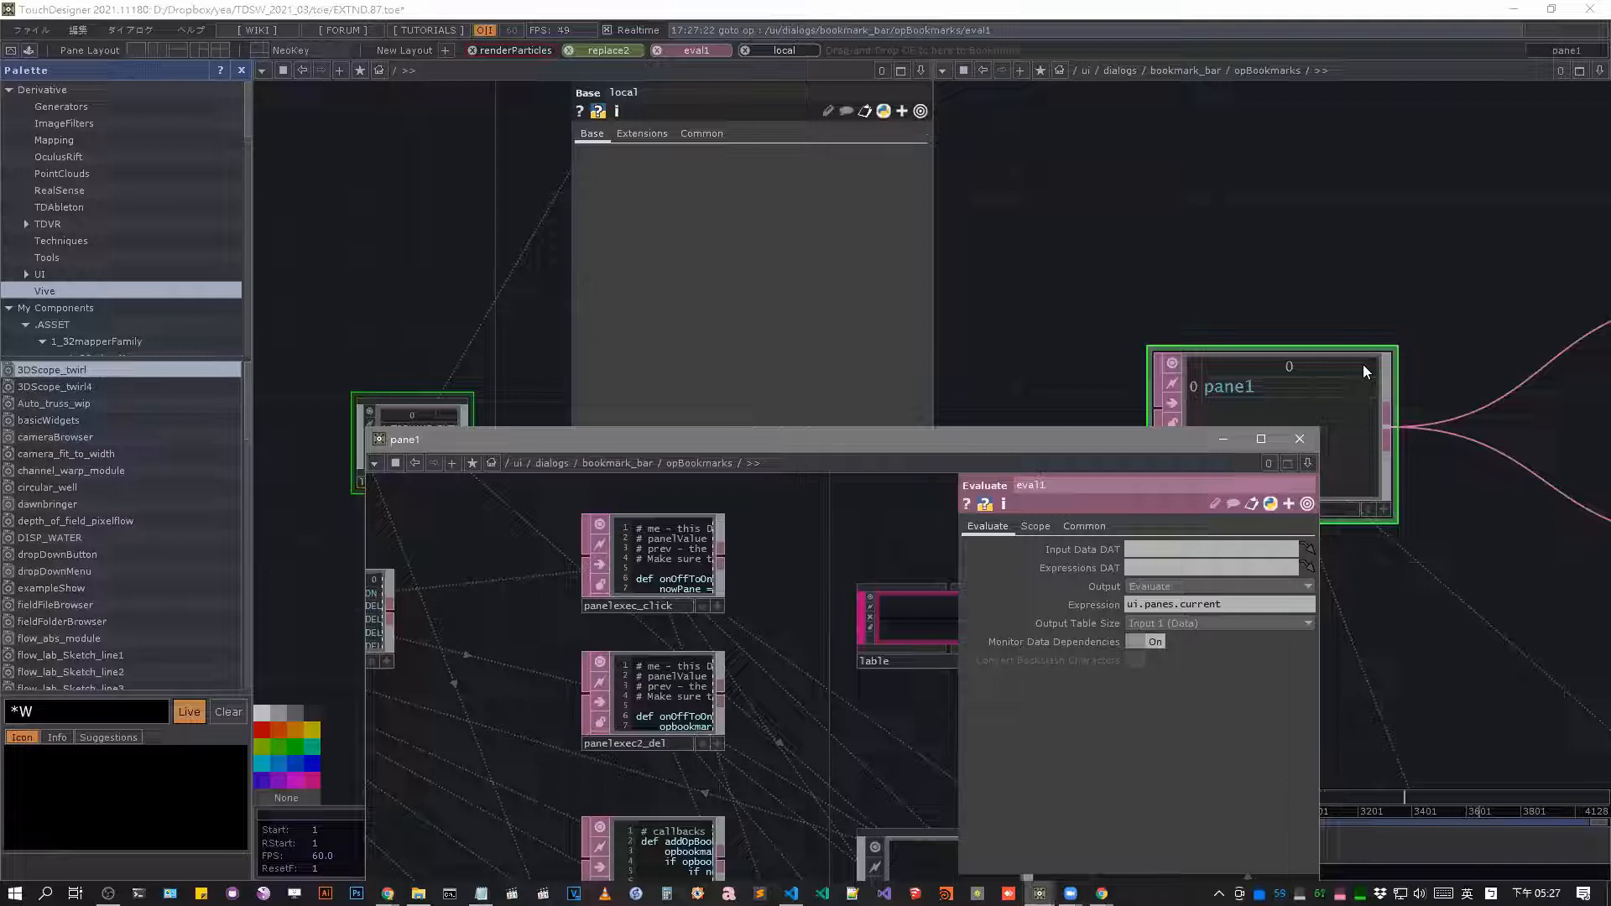
pyautogui.moveTo(546, 622); pyautogui.dragTo(701, 605)
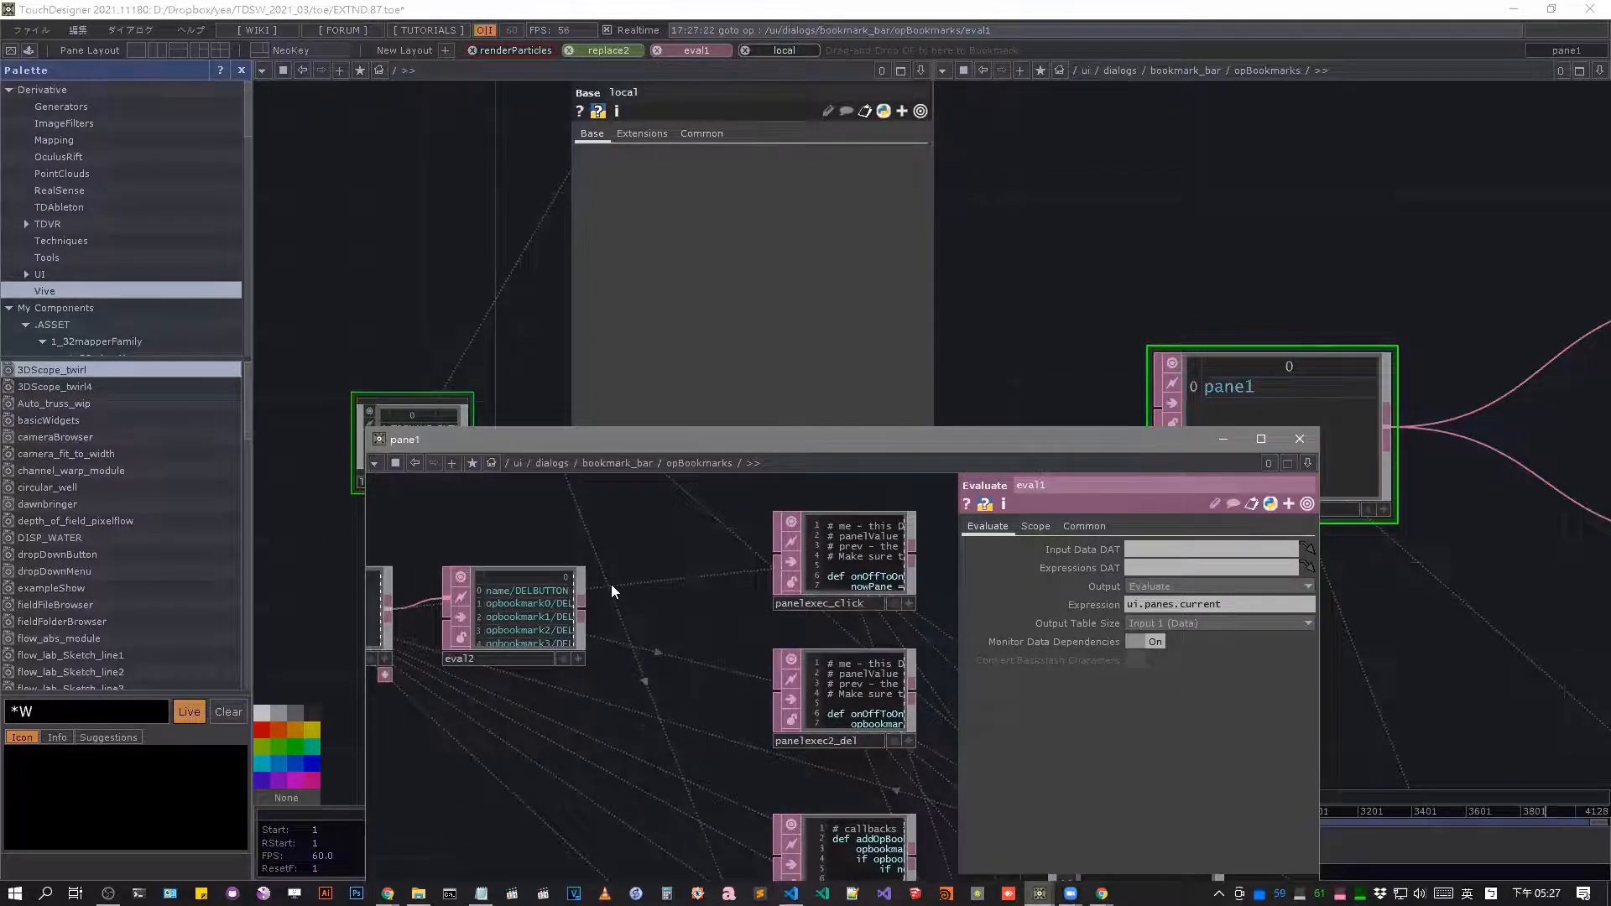
pyautogui.moveTo(419, 489); pyautogui.dragTo(663, 681)
pyautogui.moveTo(782, 529); pyautogui.dragTo(990, 453, button='middle')
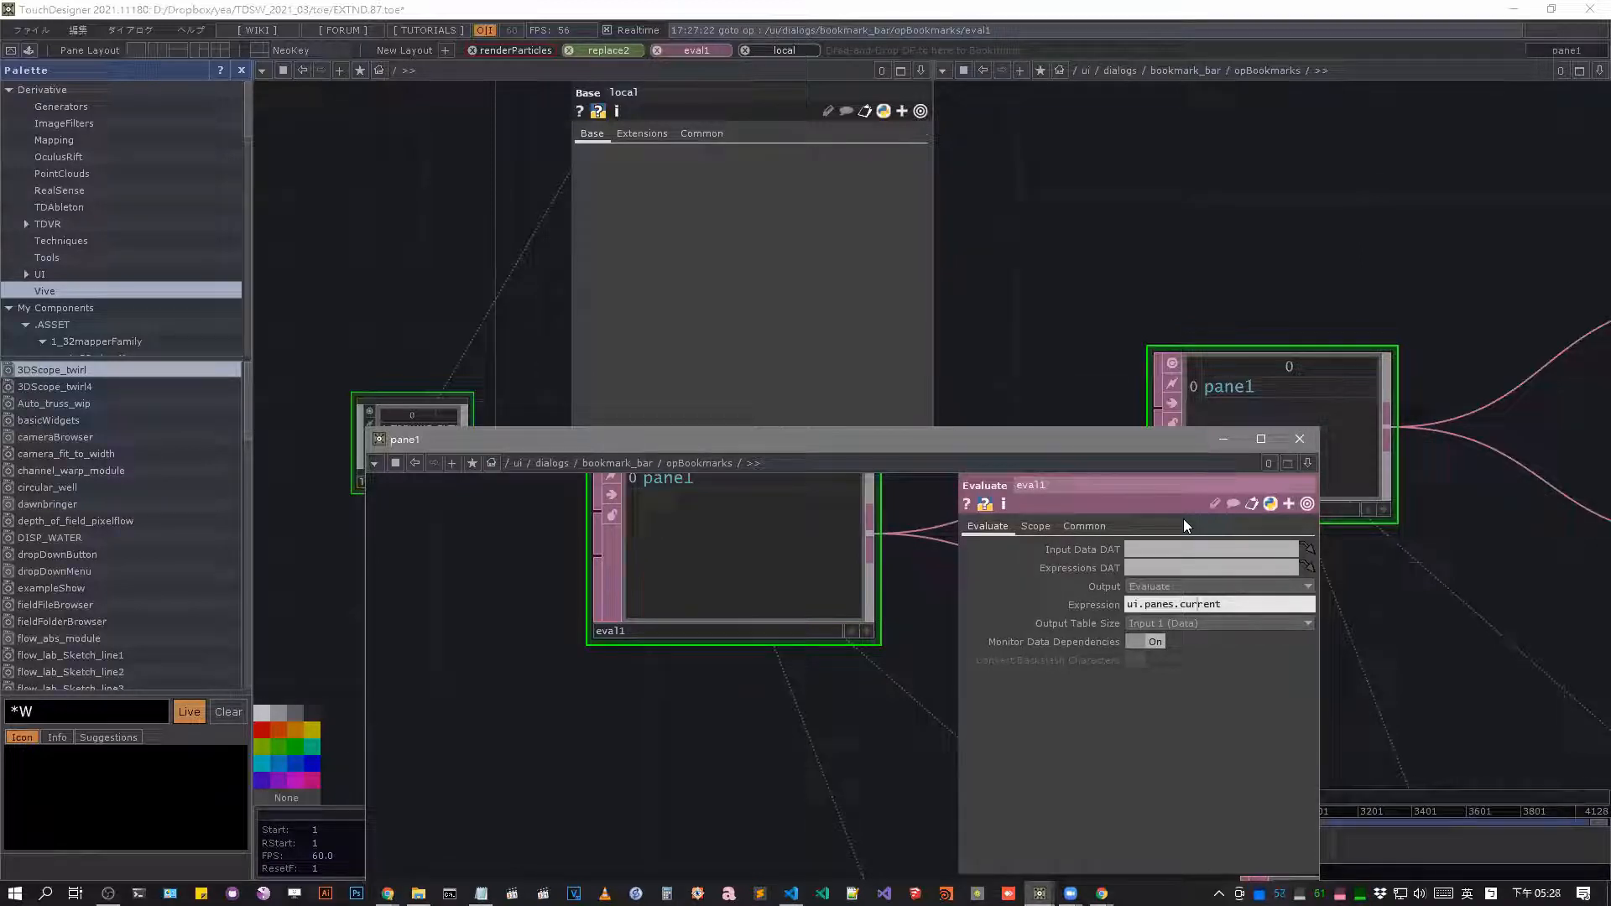
# Compare eval1's output with the connected pane and in1 operators, reread its expression and view the pane layout options.
pyautogui.scroll(-4, 1074, 248)
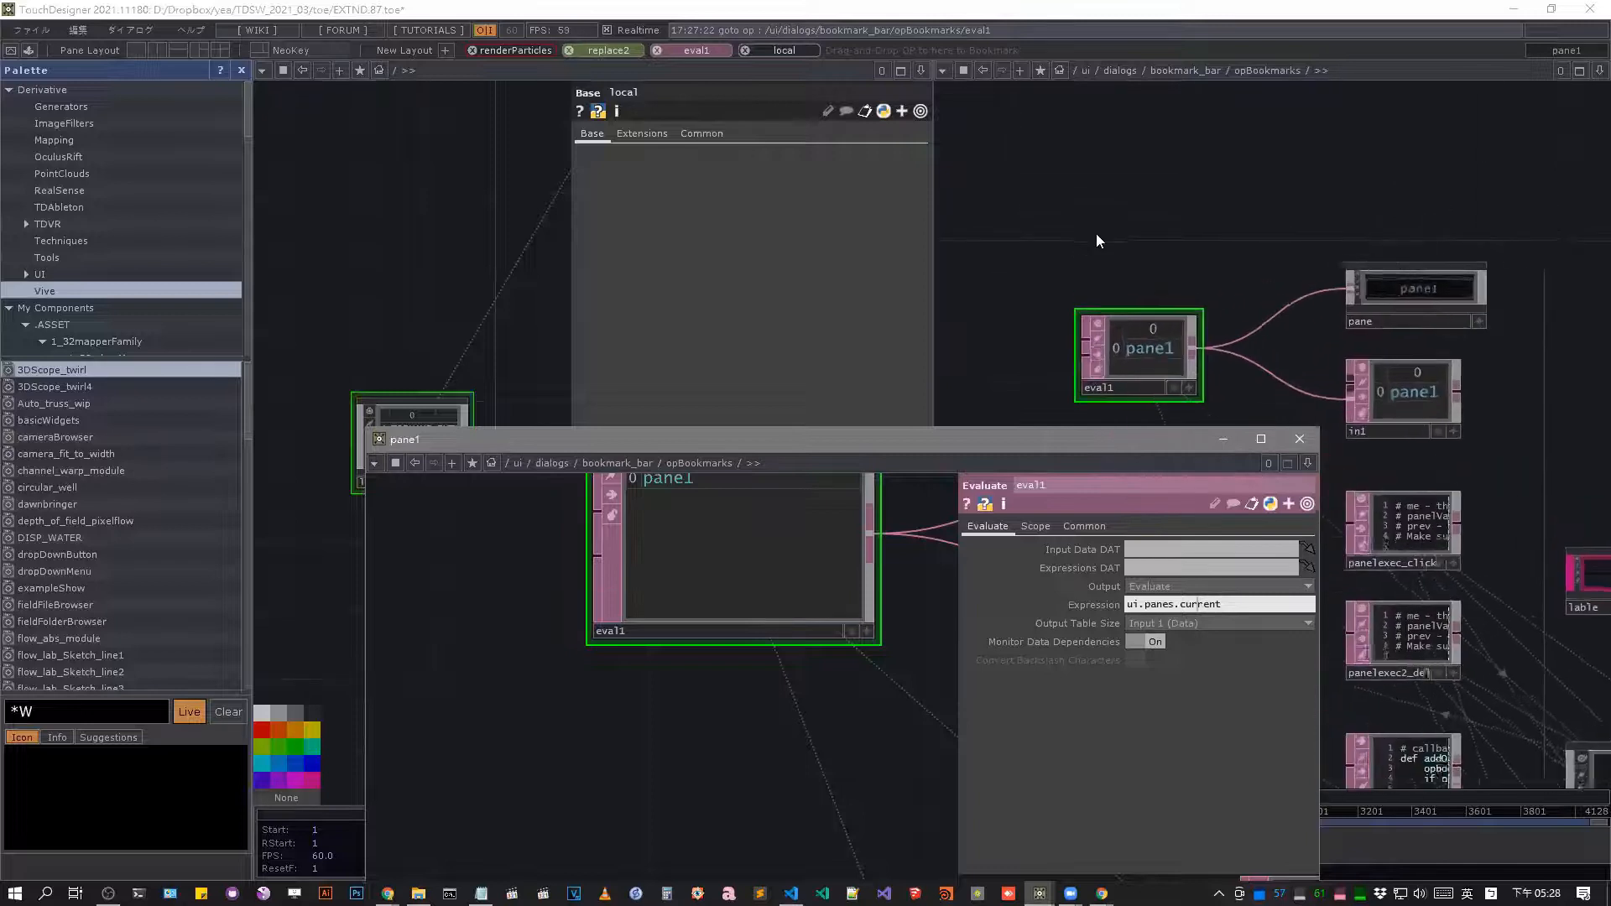
pyautogui.moveTo(870, 678); pyautogui.dragTo(627, 732)
pyautogui.moveTo(1219, 605); pyautogui.dragTo(1180, 605)
pyautogui.click(1146, 604)
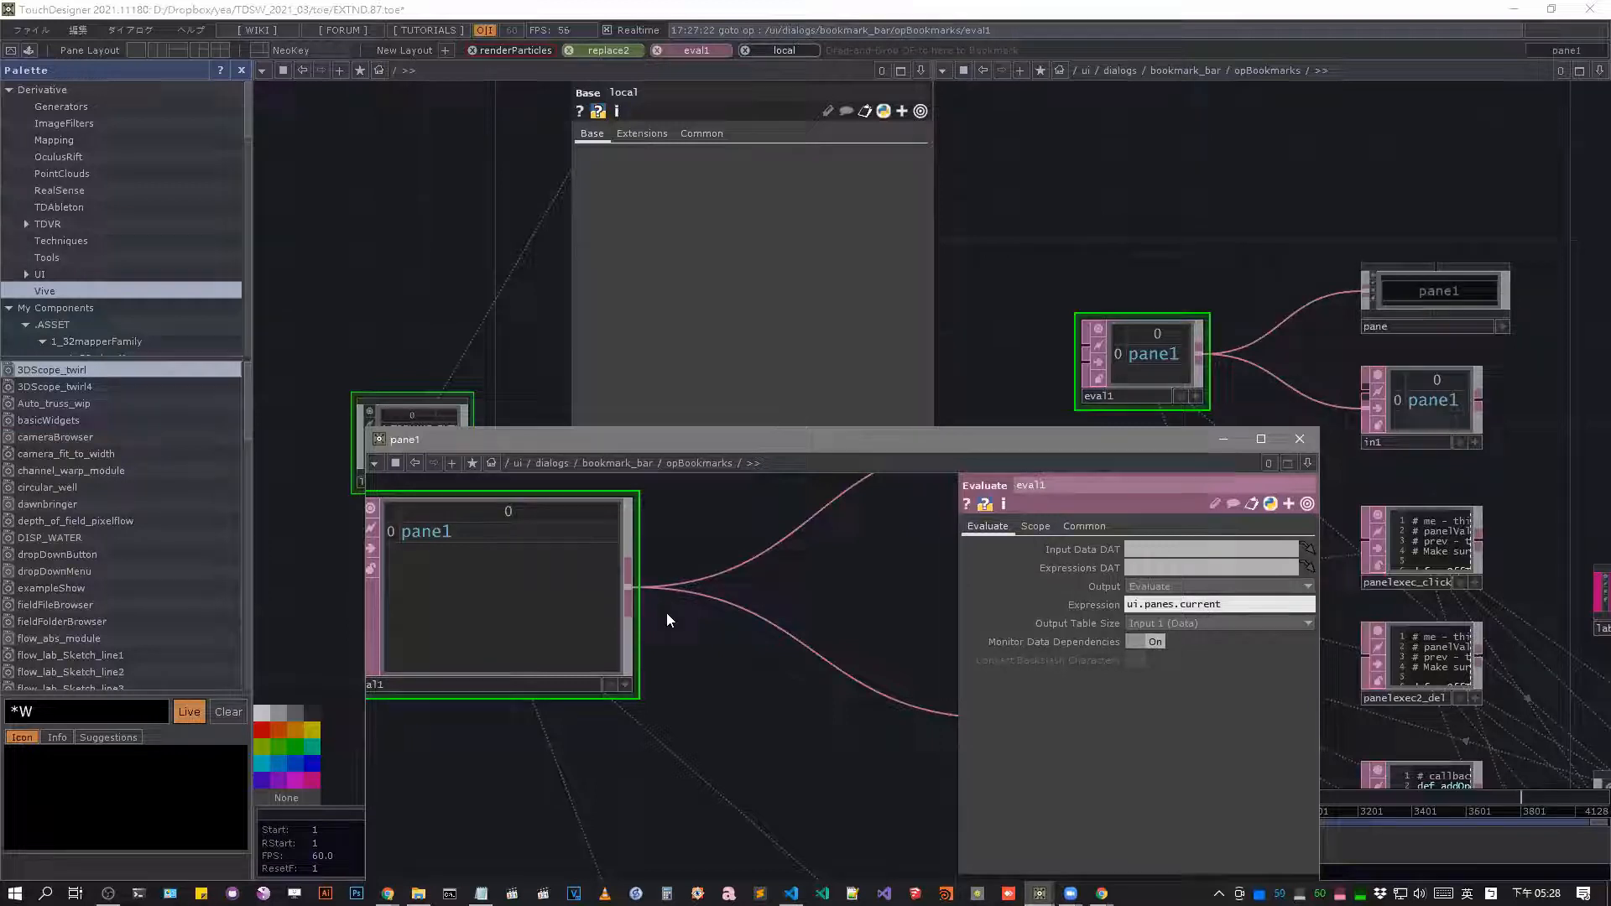
pyautogui.click(1600, 72)
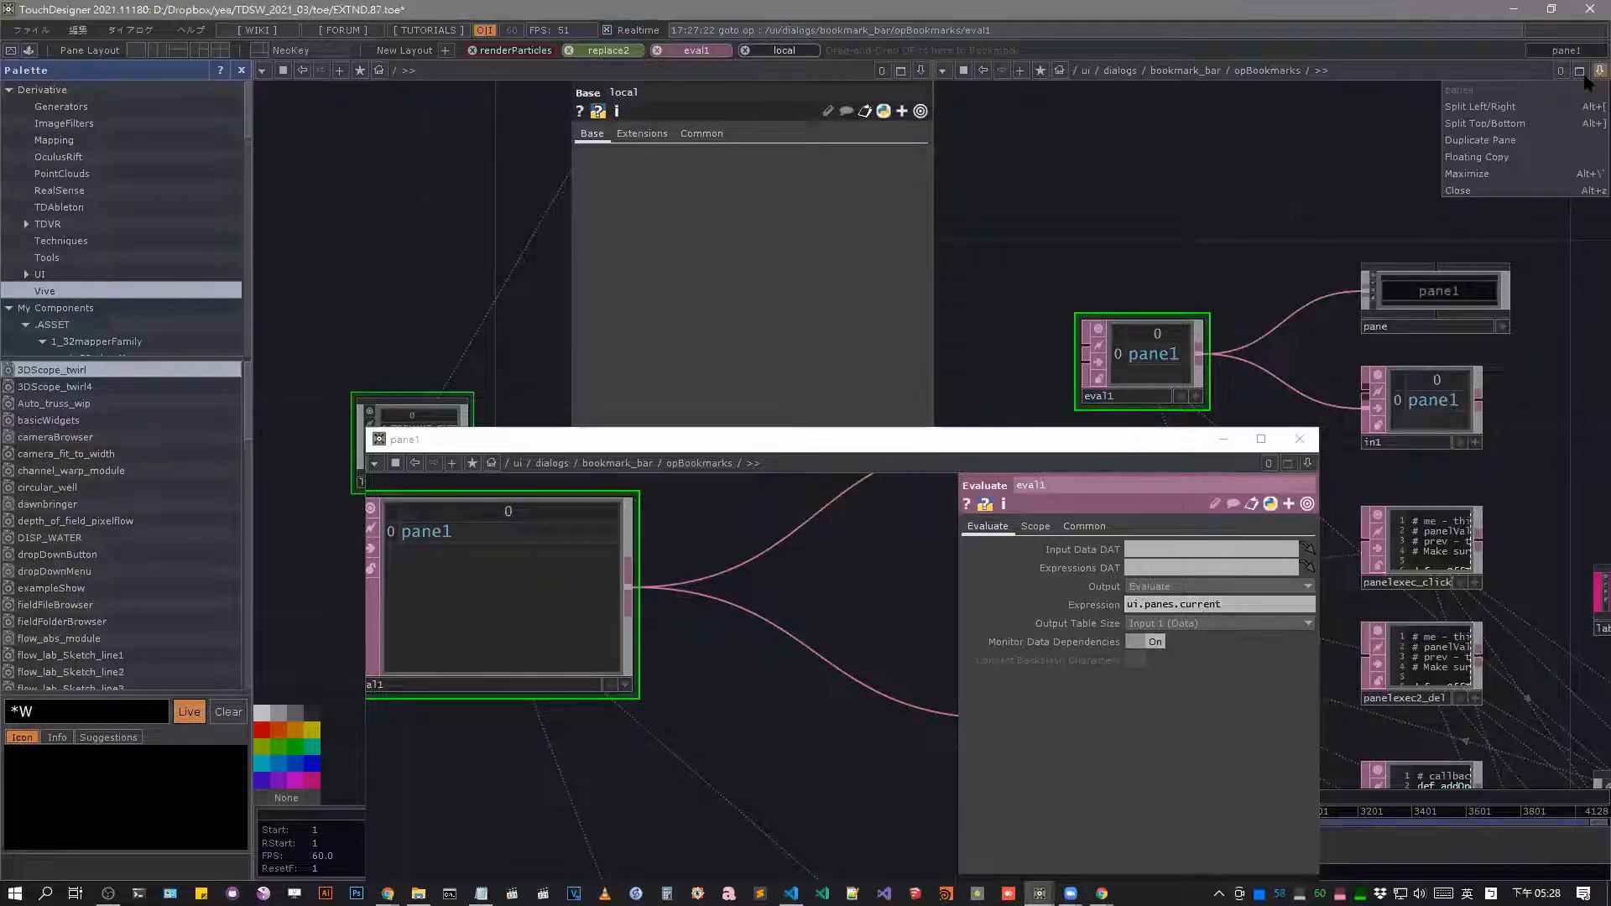
pyautogui.click(1311, 184)
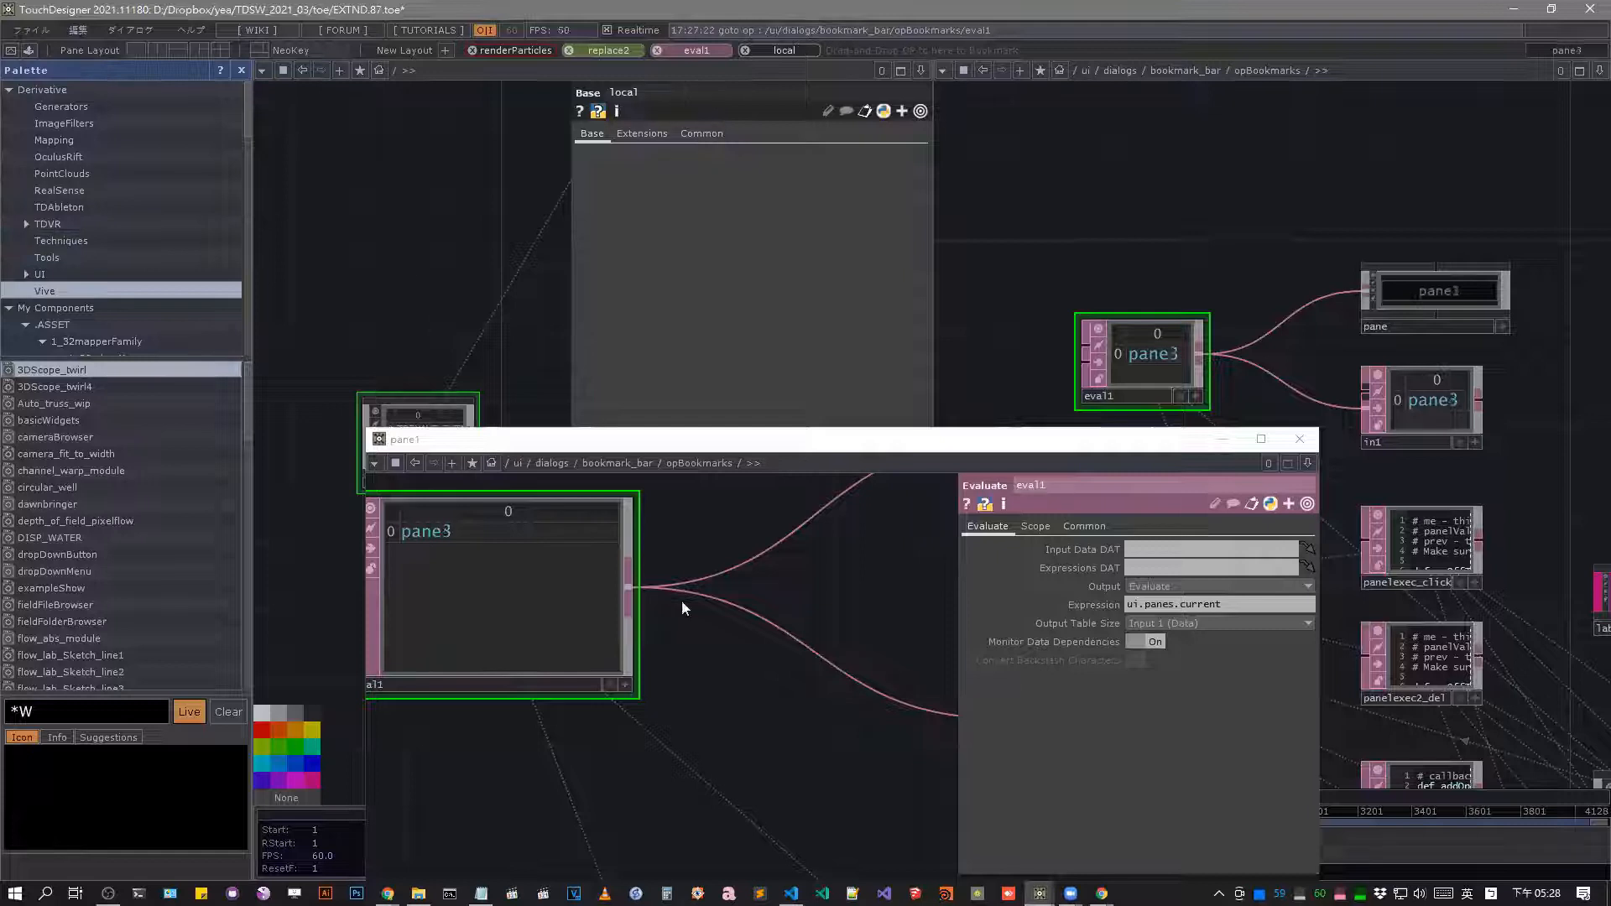
# Close the floating pane and examine the replicator and the generated bookmark buttons in the opBookmarks network.
pyautogui.click(1297, 438)
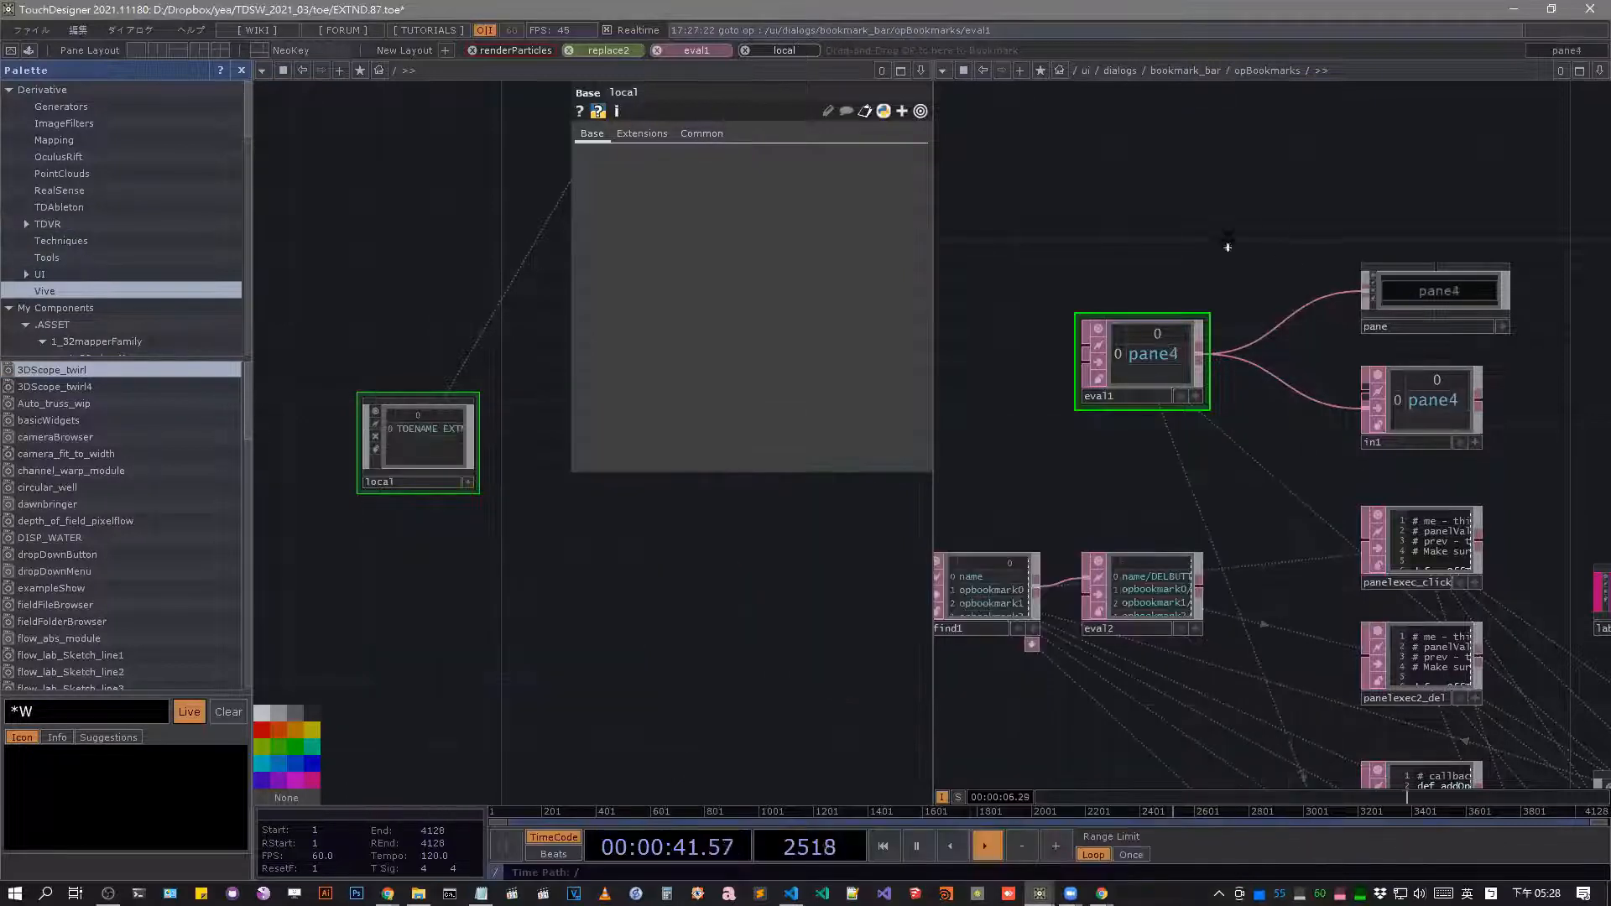
pyautogui.scroll(-4, 1272, 534)
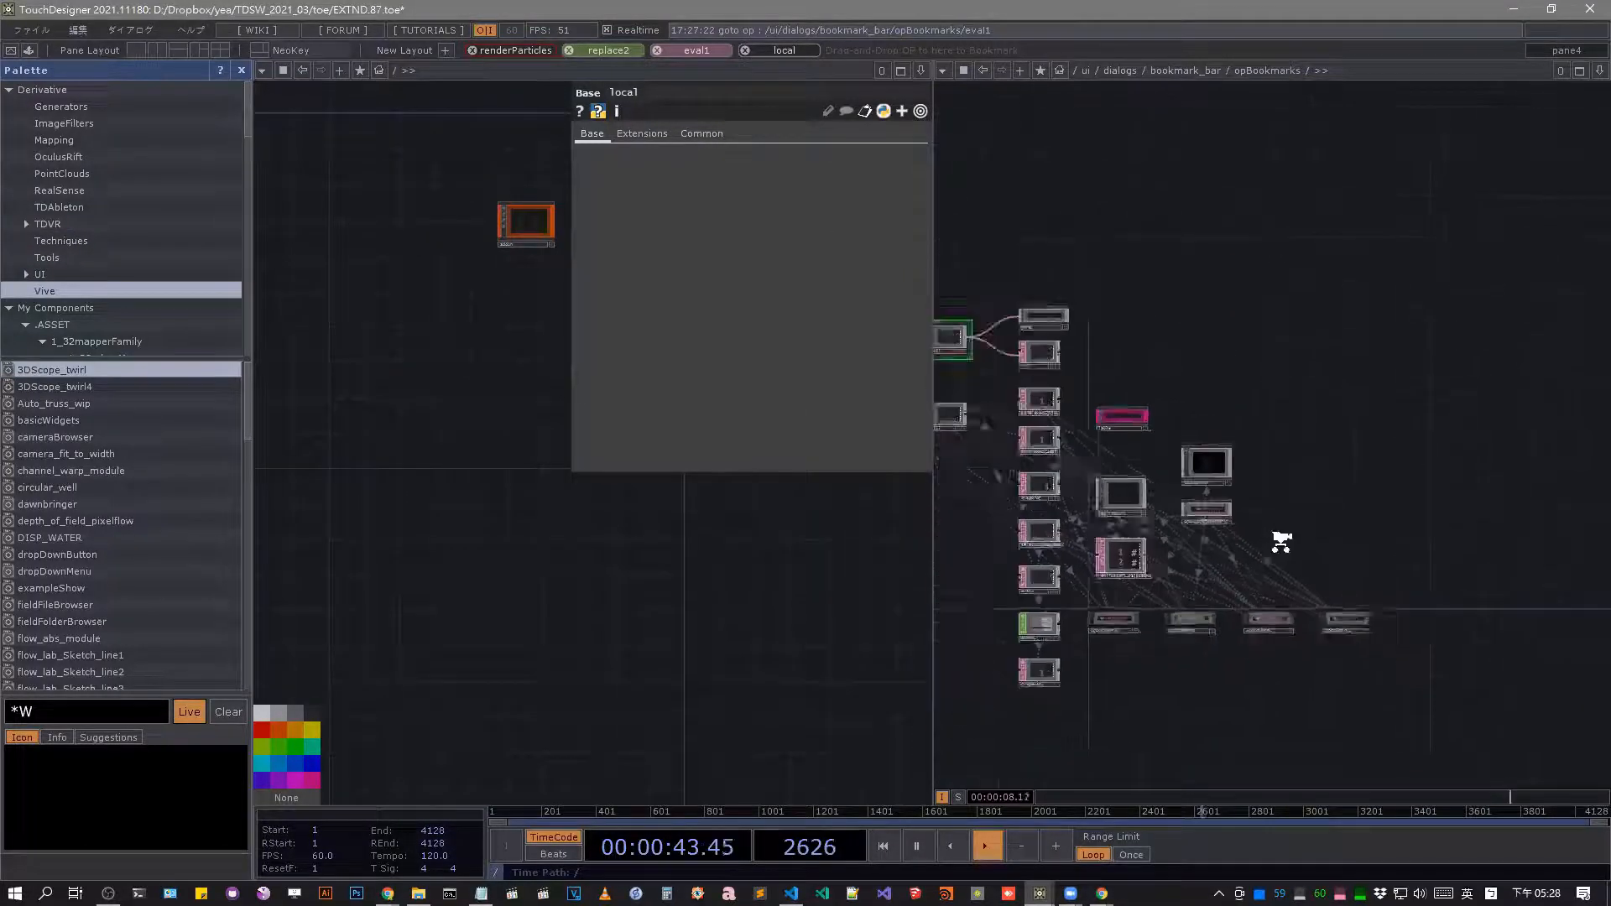
pyautogui.moveTo(1277, 538); pyautogui.dragTo(1254, 399, button='middle')
pyautogui.scroll(-5, 1253, 400)
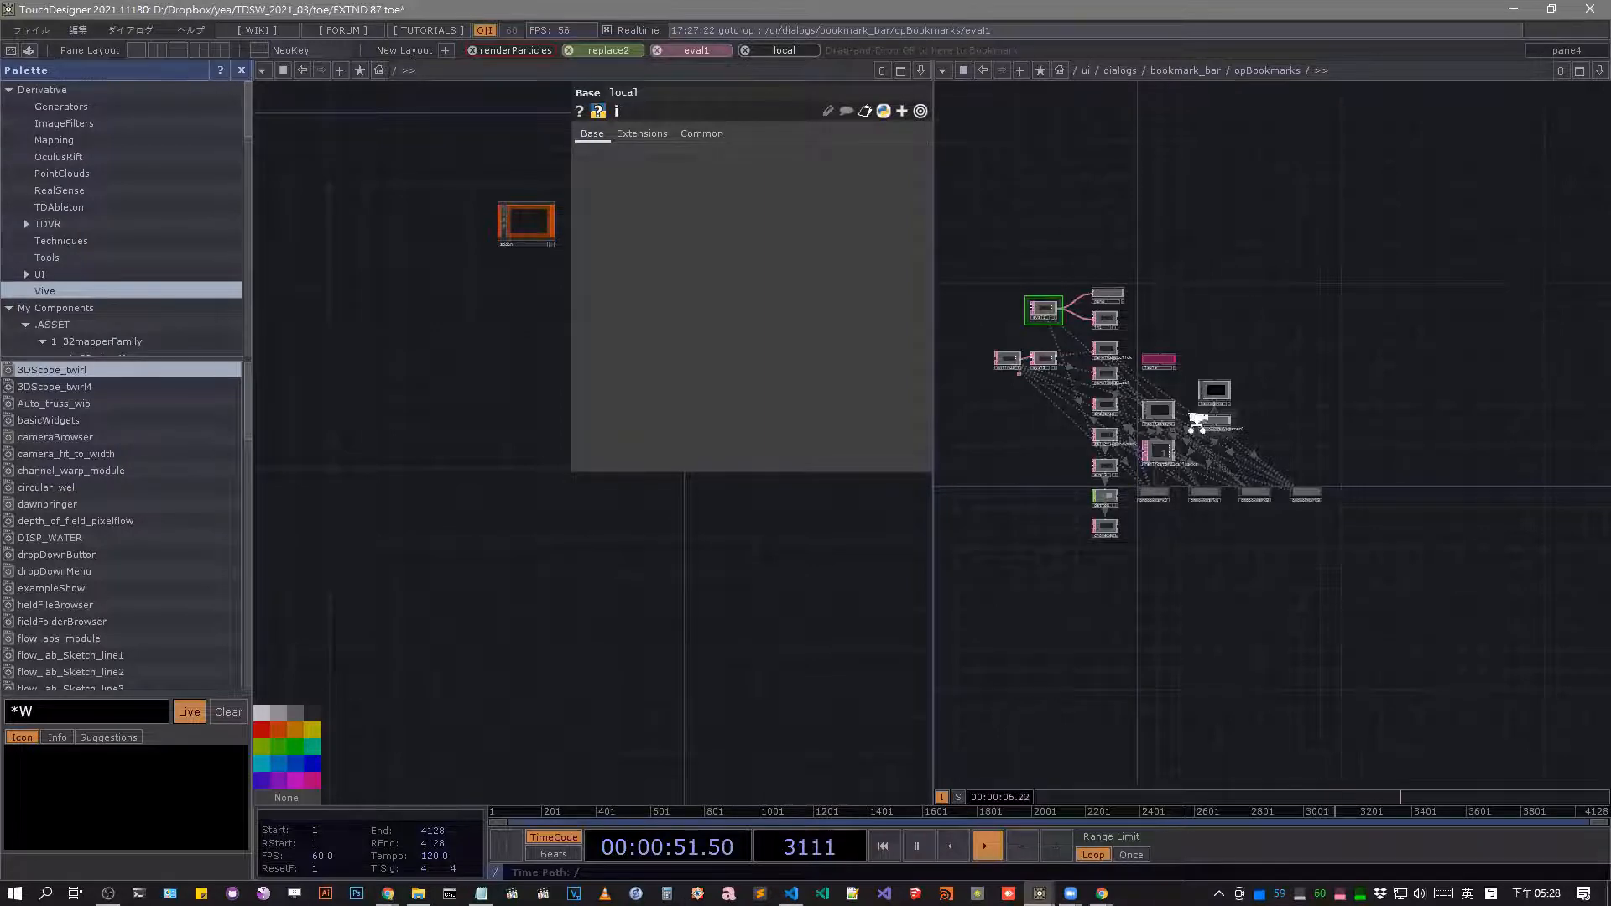
pyautogui.scroll(5, 1198, 418)
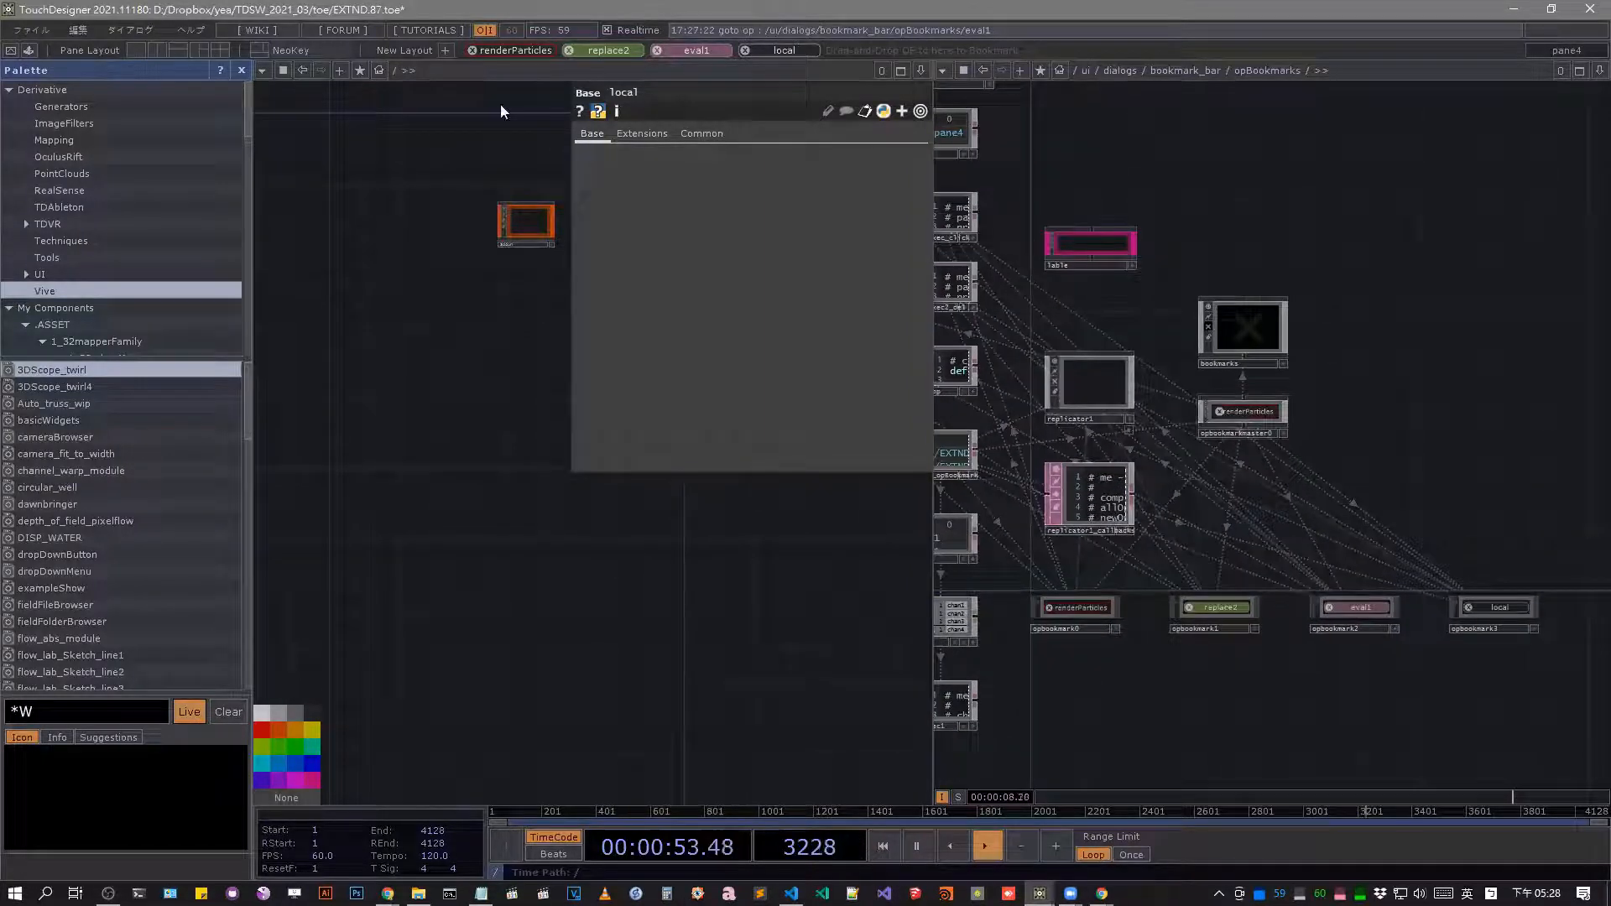
# Close the extra network pane and navigate up from the opBookmarks network to the project root.
pyautogui.hotkey('alt', 'z')
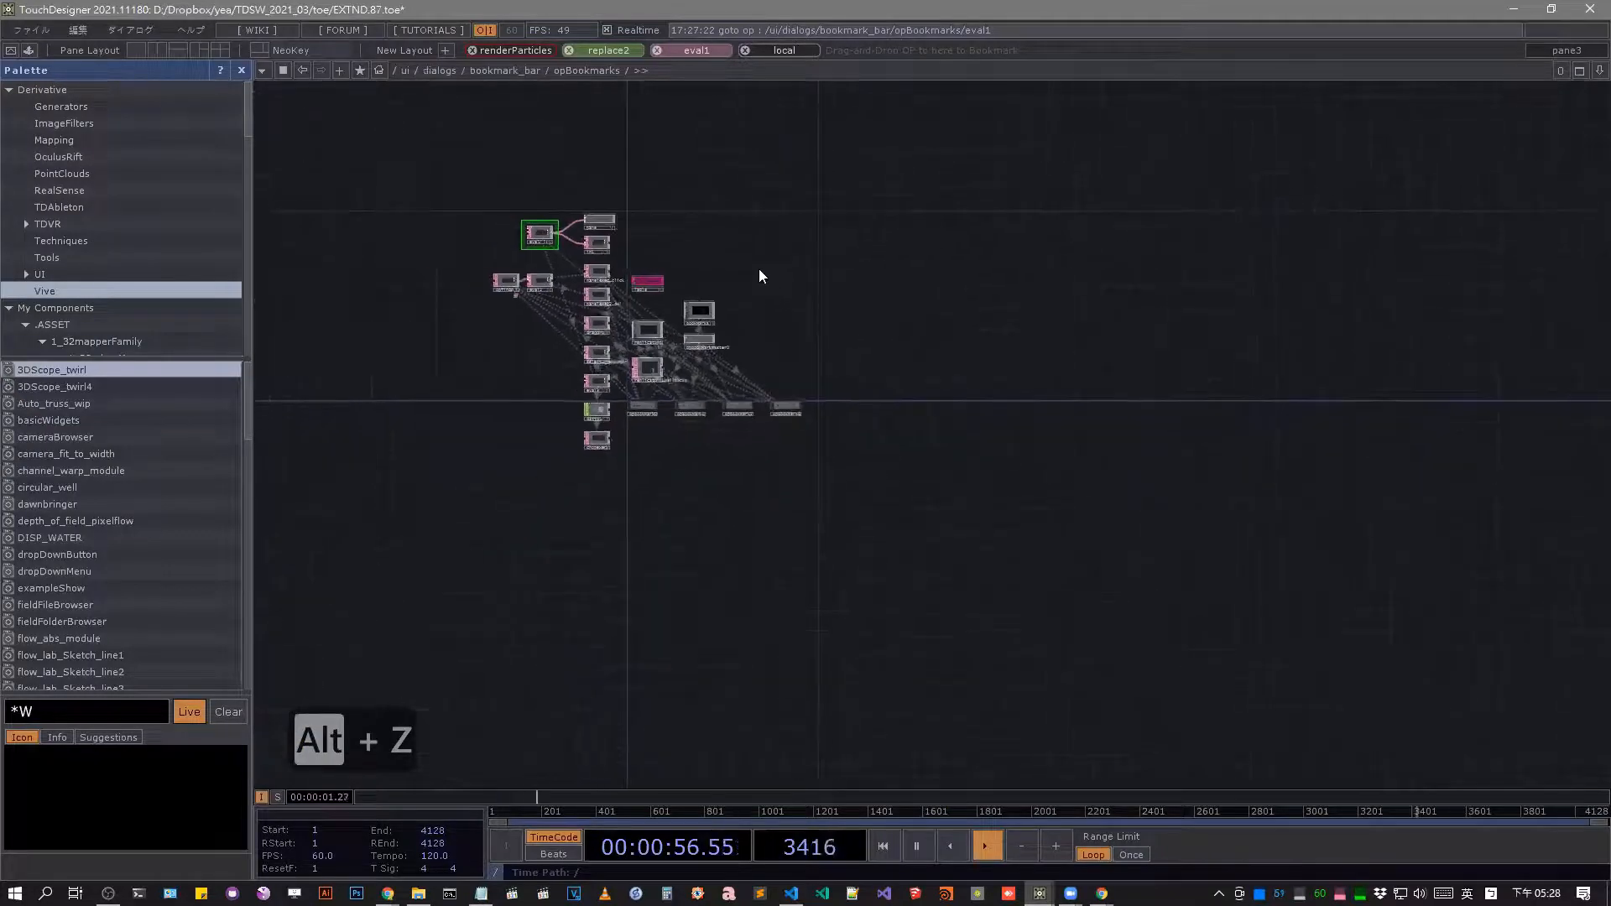
pyautogui.moveTo(759, 270); pyautogui.dragTo(547, 180, button='middle')
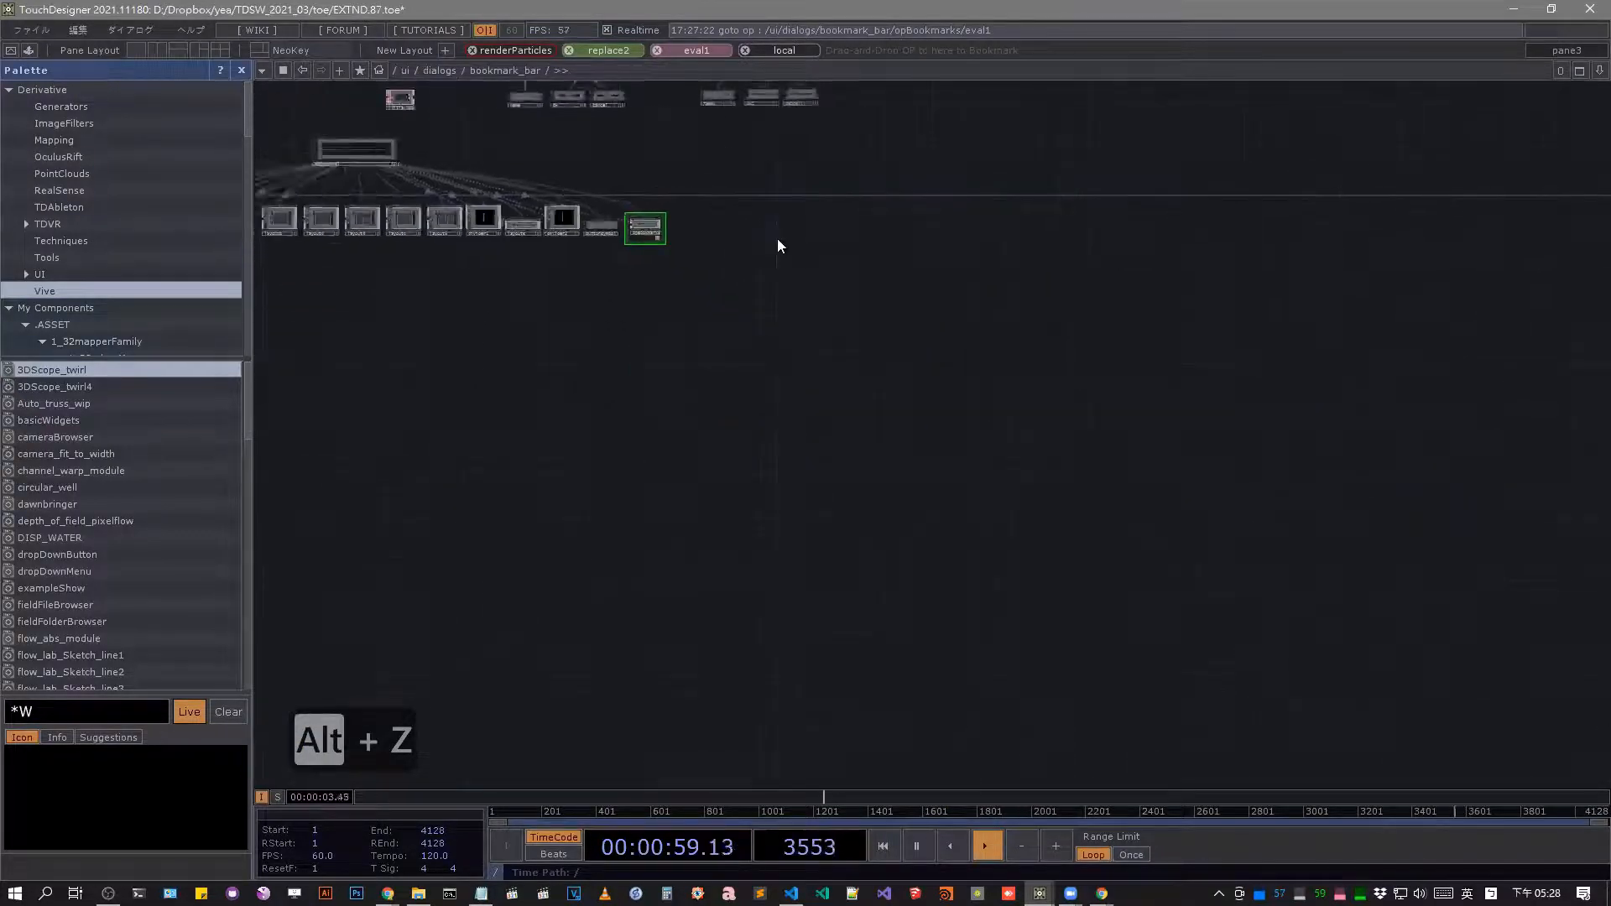
pyautogui.scroll(-10, 777, 238)
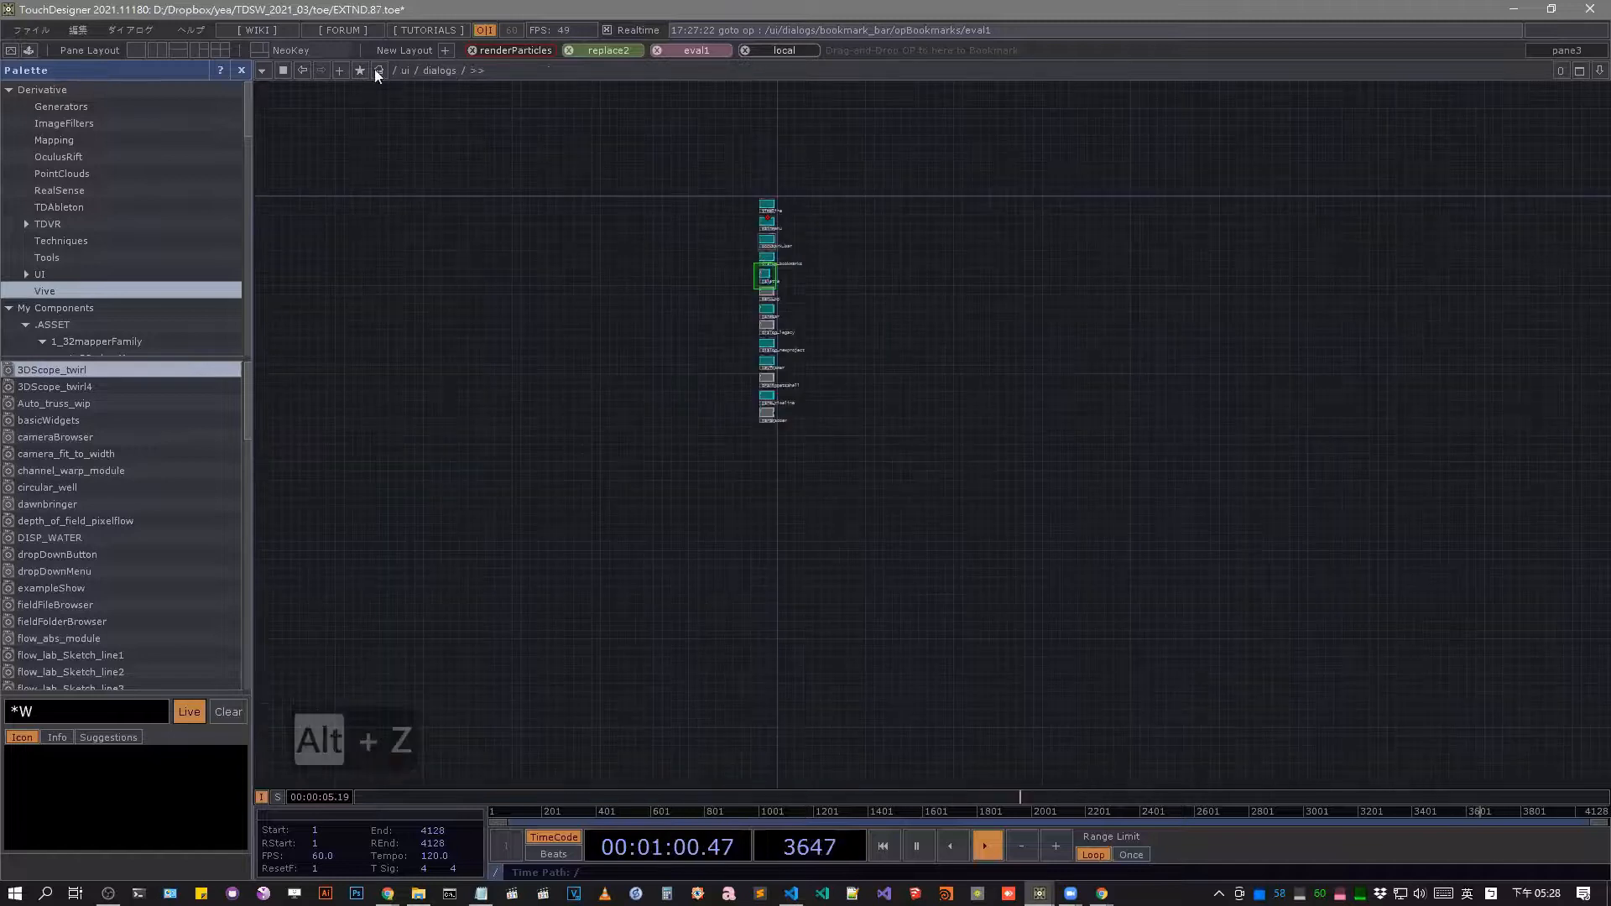
pyautogui.click(395, 72)
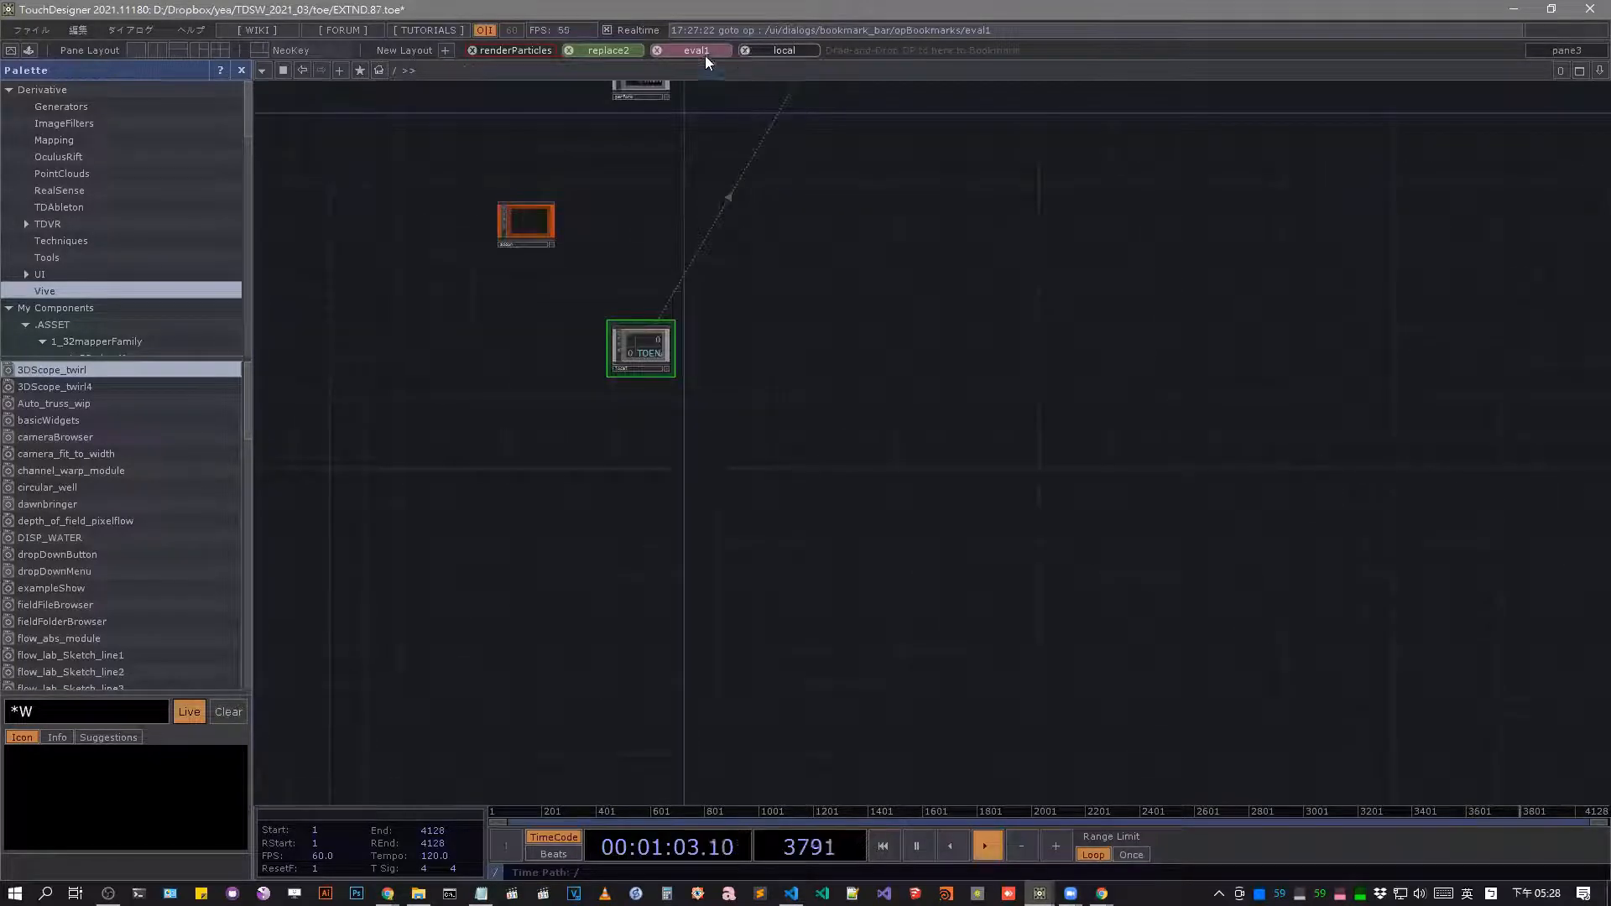
# Delete the eval1, local and replace2 bookmarks from the bookmark bar, keeping only renderParticles.
pyautogui.click(657, 50)
pyautogui.click(657, 50)
pyautogui.click(569, 50)
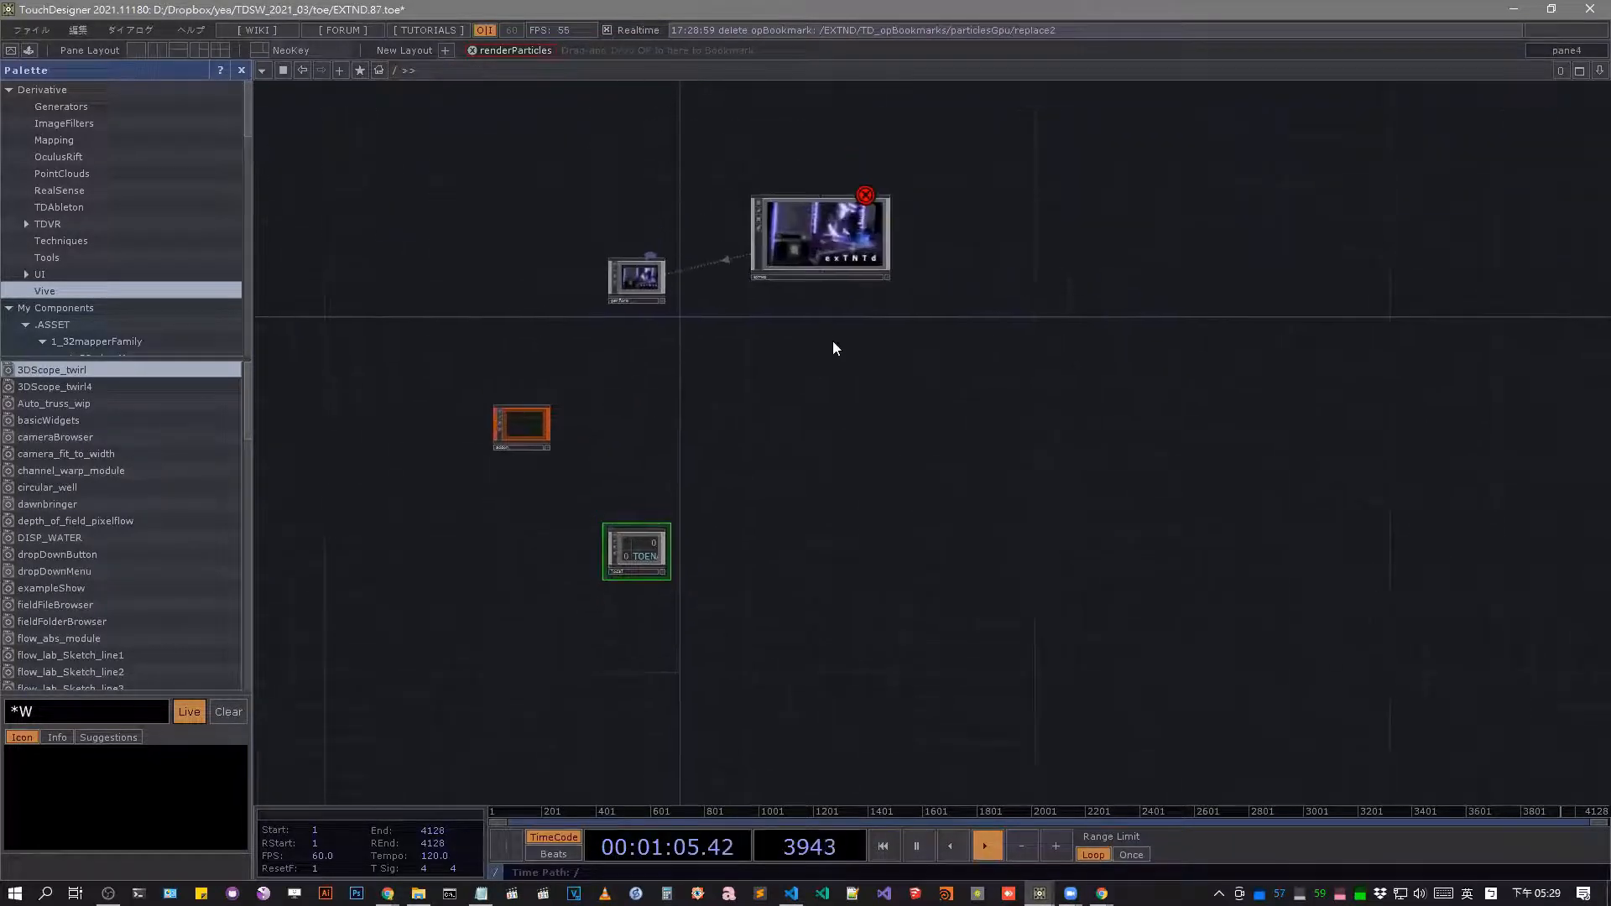
# Enter the EXTND component and open its Addon system network at the TD_OPCreateADDON component.
pyautogui.moveTo(832, 341); pyautogui.dragTo(836, 357)
pyautogui.click(827, 262)
pyautogui.press('i')
pyautogui.moveTo(1228, 504); pyautogui.dragTo(1029, 545)
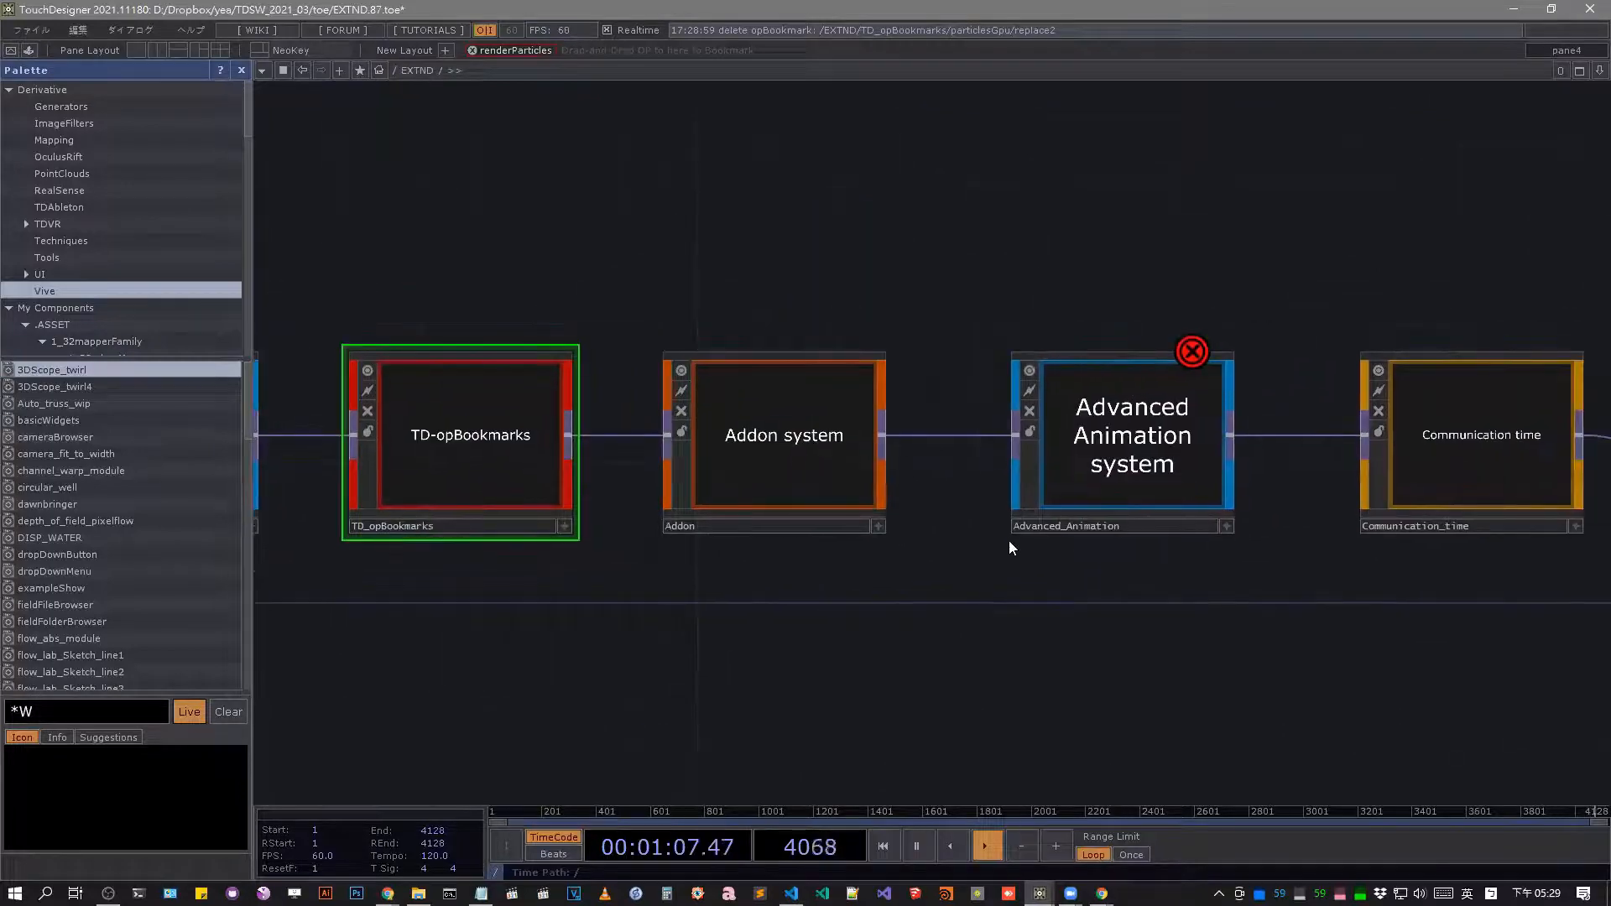
pyautogui.click(782, 449)
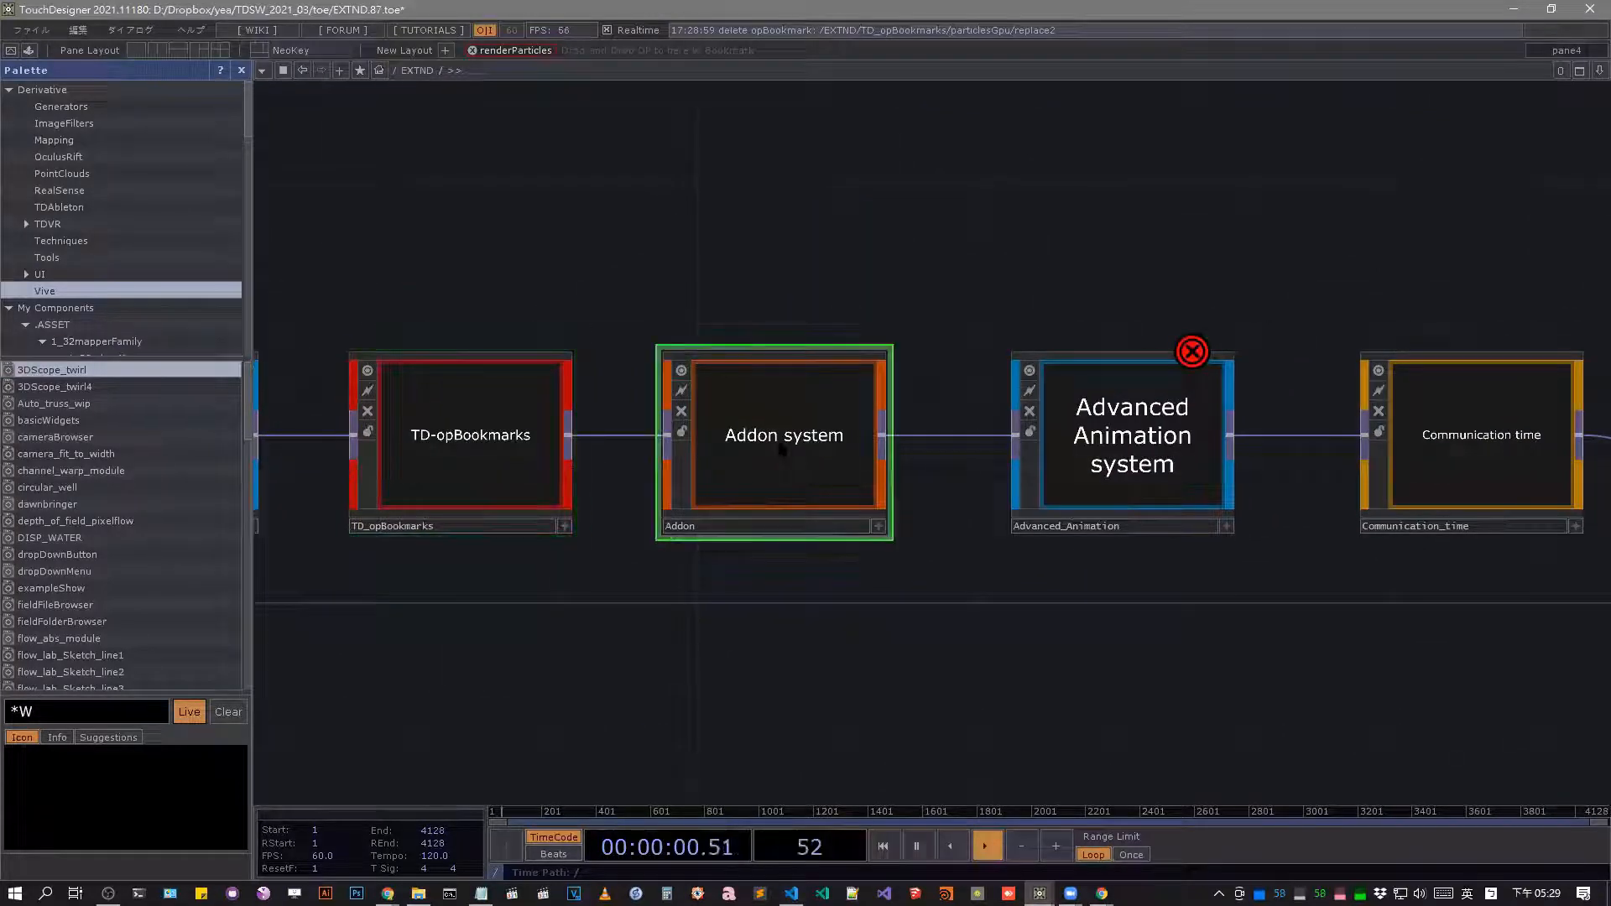
pyautogui.press('i')
pyautogui.moveTo(964, 503); pyautogui.dragTo(733, 534)
pyautogui.scroll(8, 938, 434)
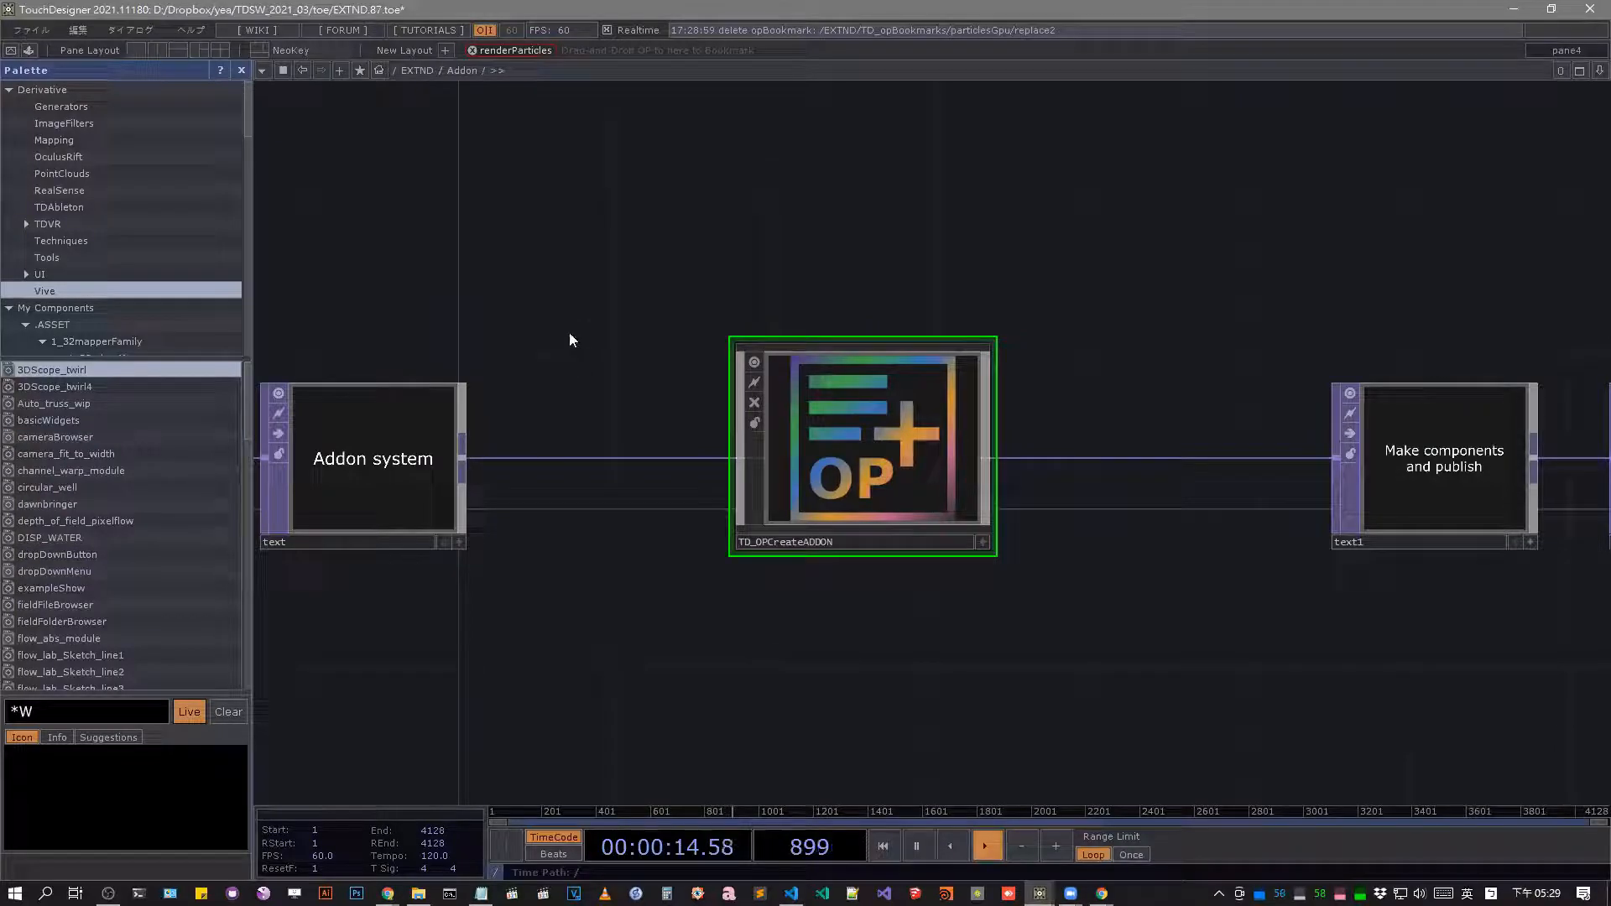
# Add the flow_lab_Sketch_line4 component from the palette to the Addon network and delete it again.
pyautogui.scroll(-15, 128, 436)
pyautogui.scroll(10, 143, 470)
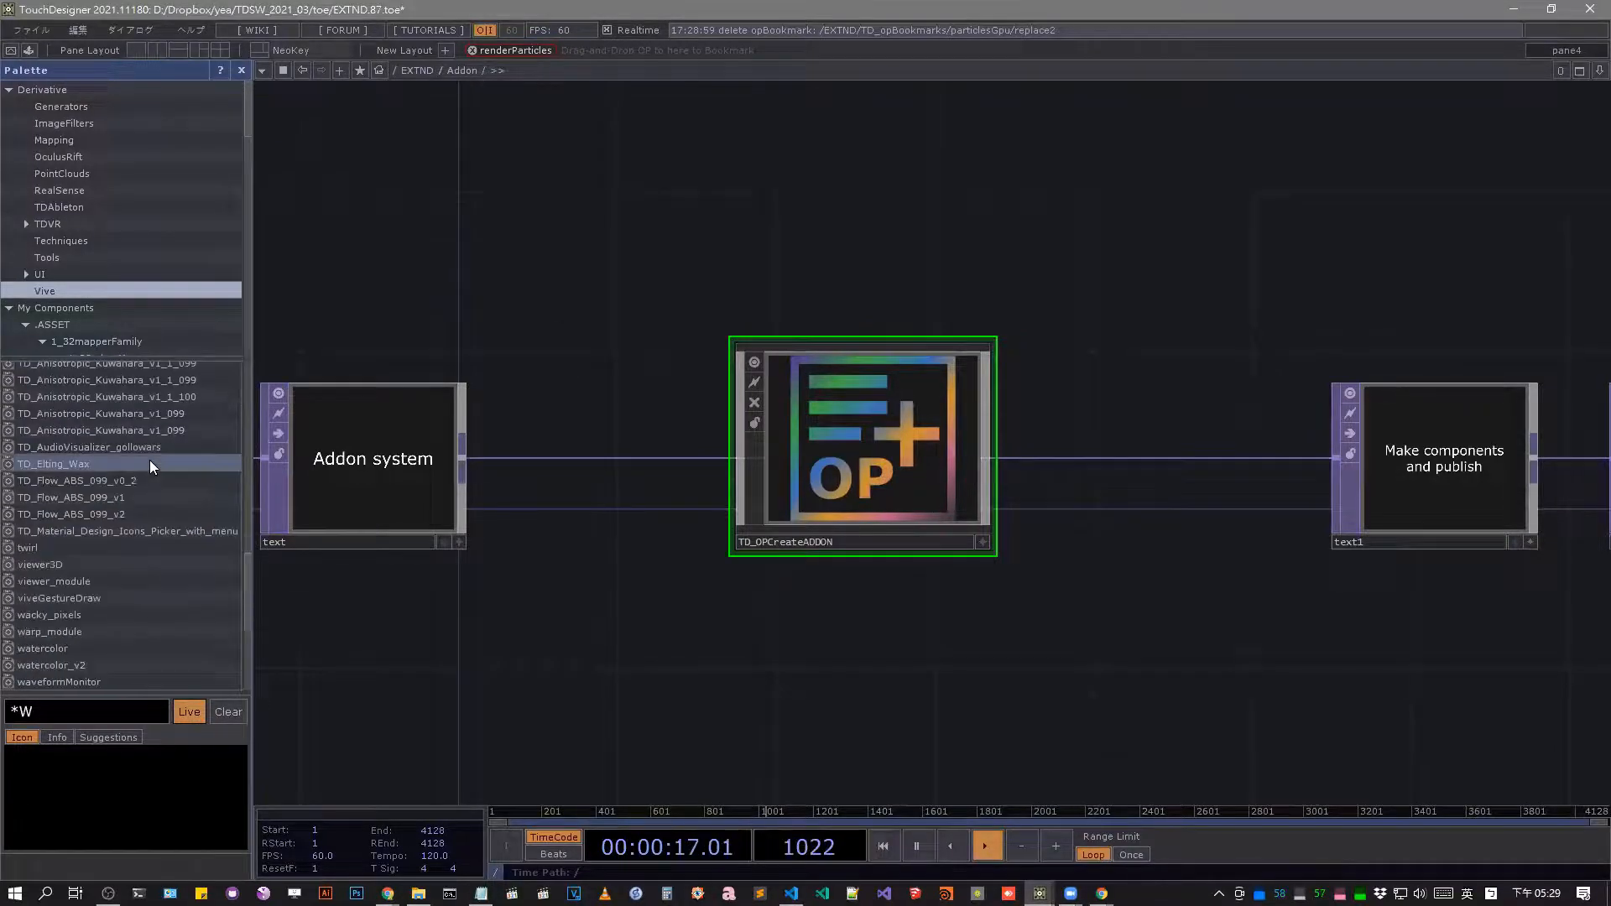
pyautogui.scroll(5, 155, 462)
pyautogui.moveTo(153, 461); pyautogui.dragTo(612, 619)
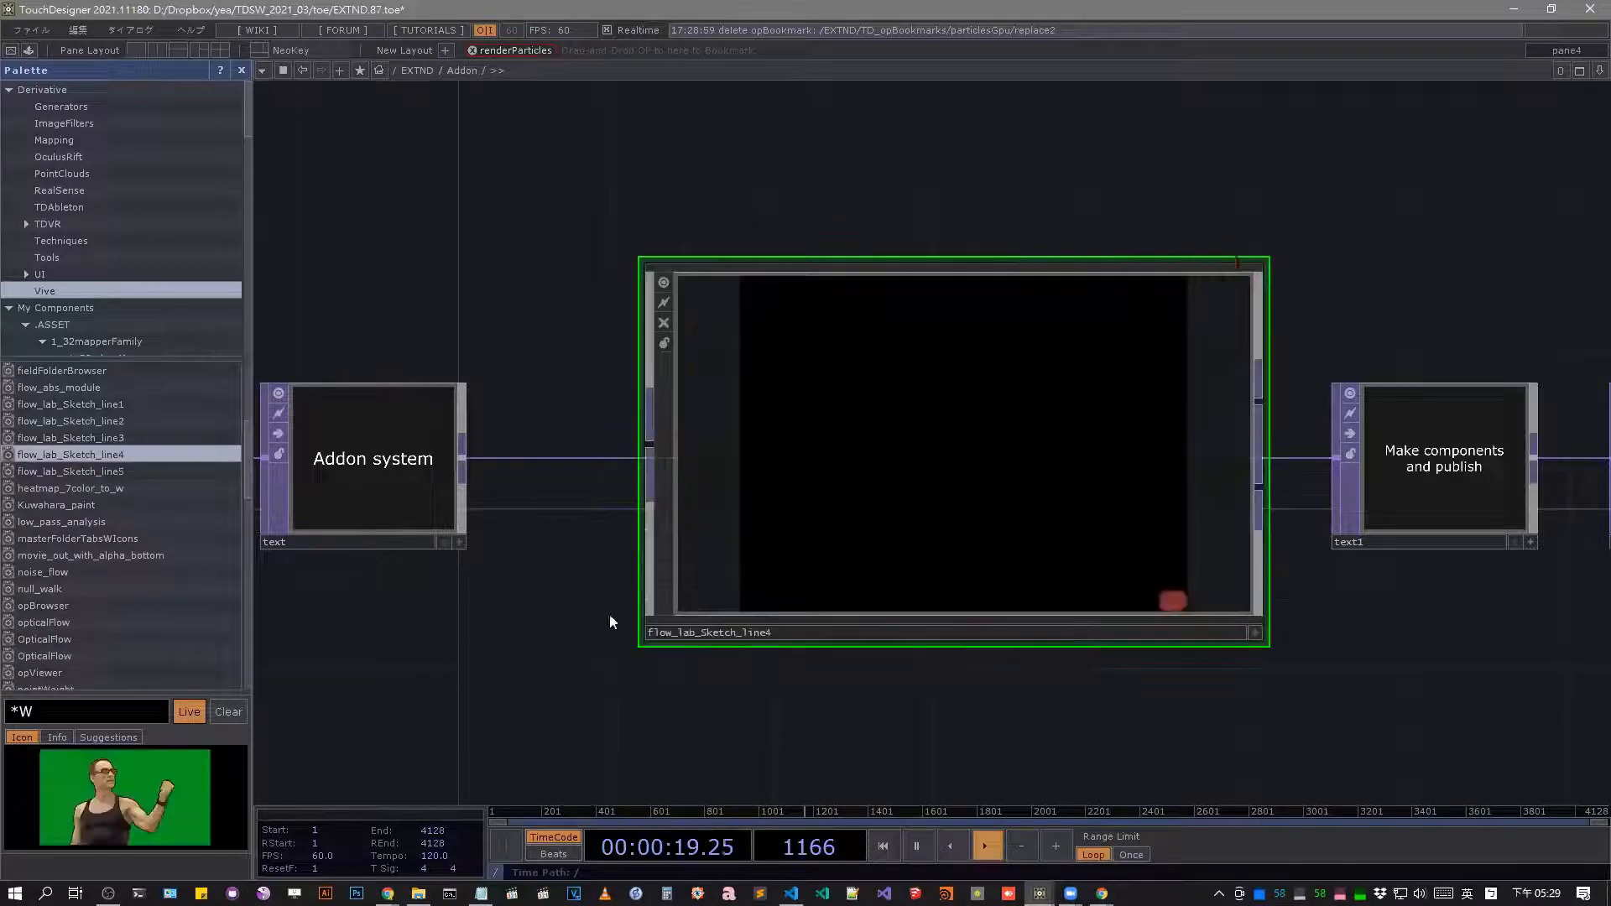
pyautogui.press('Delete')
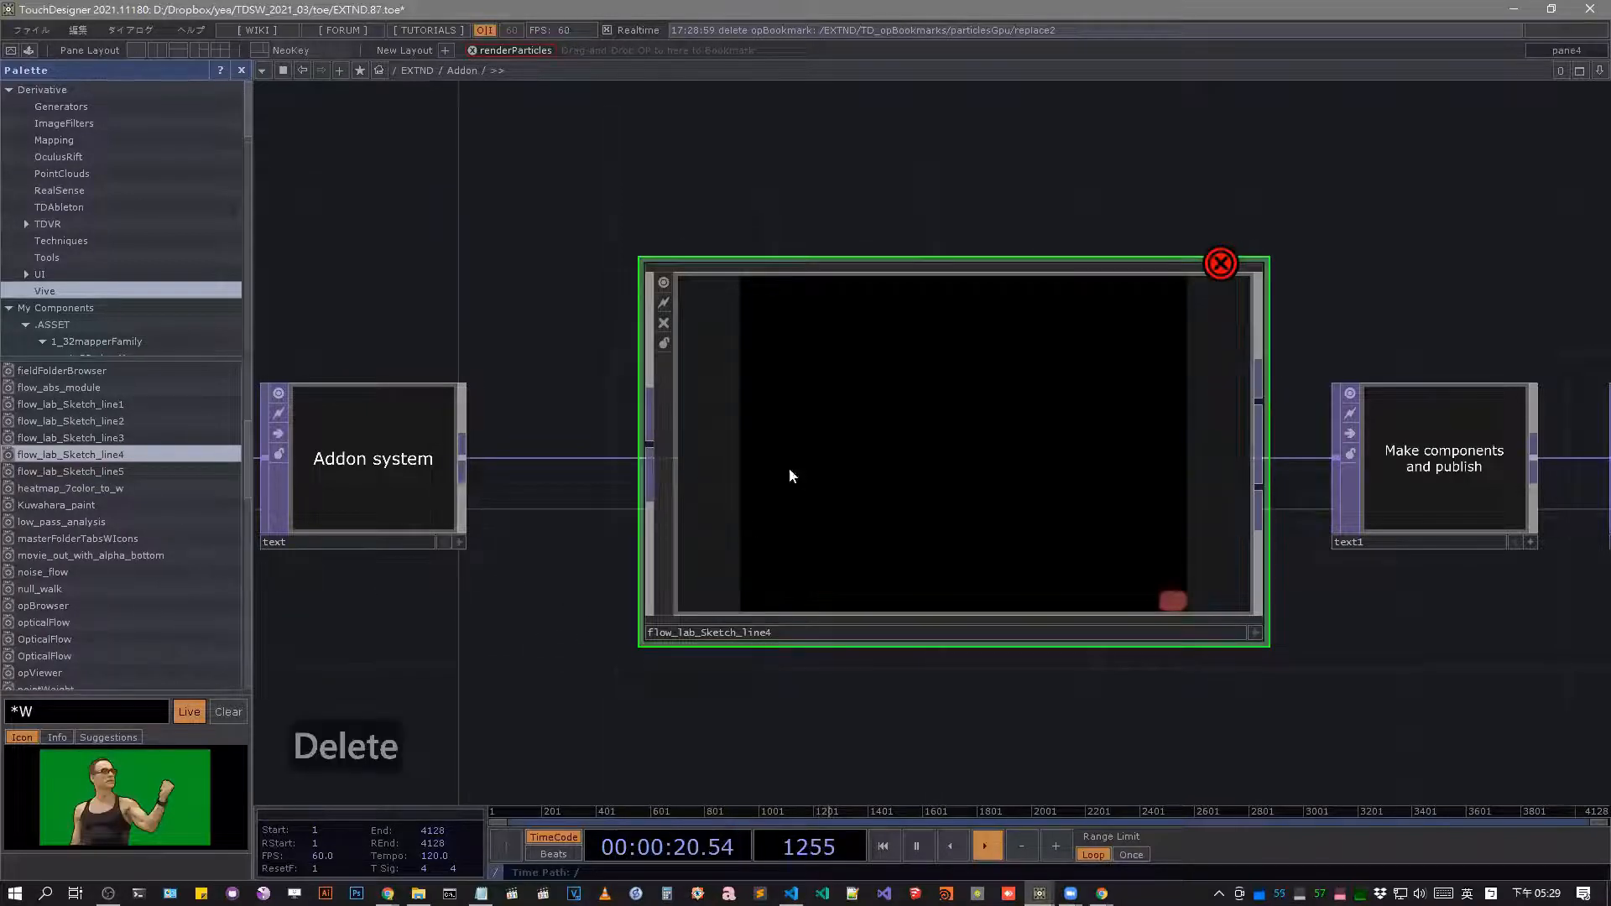
# Open the OP Create Dialog over the Addon network and place it between the Addon system and Make components and publish nodes.
pyautogui.doubleClick(614, 304)
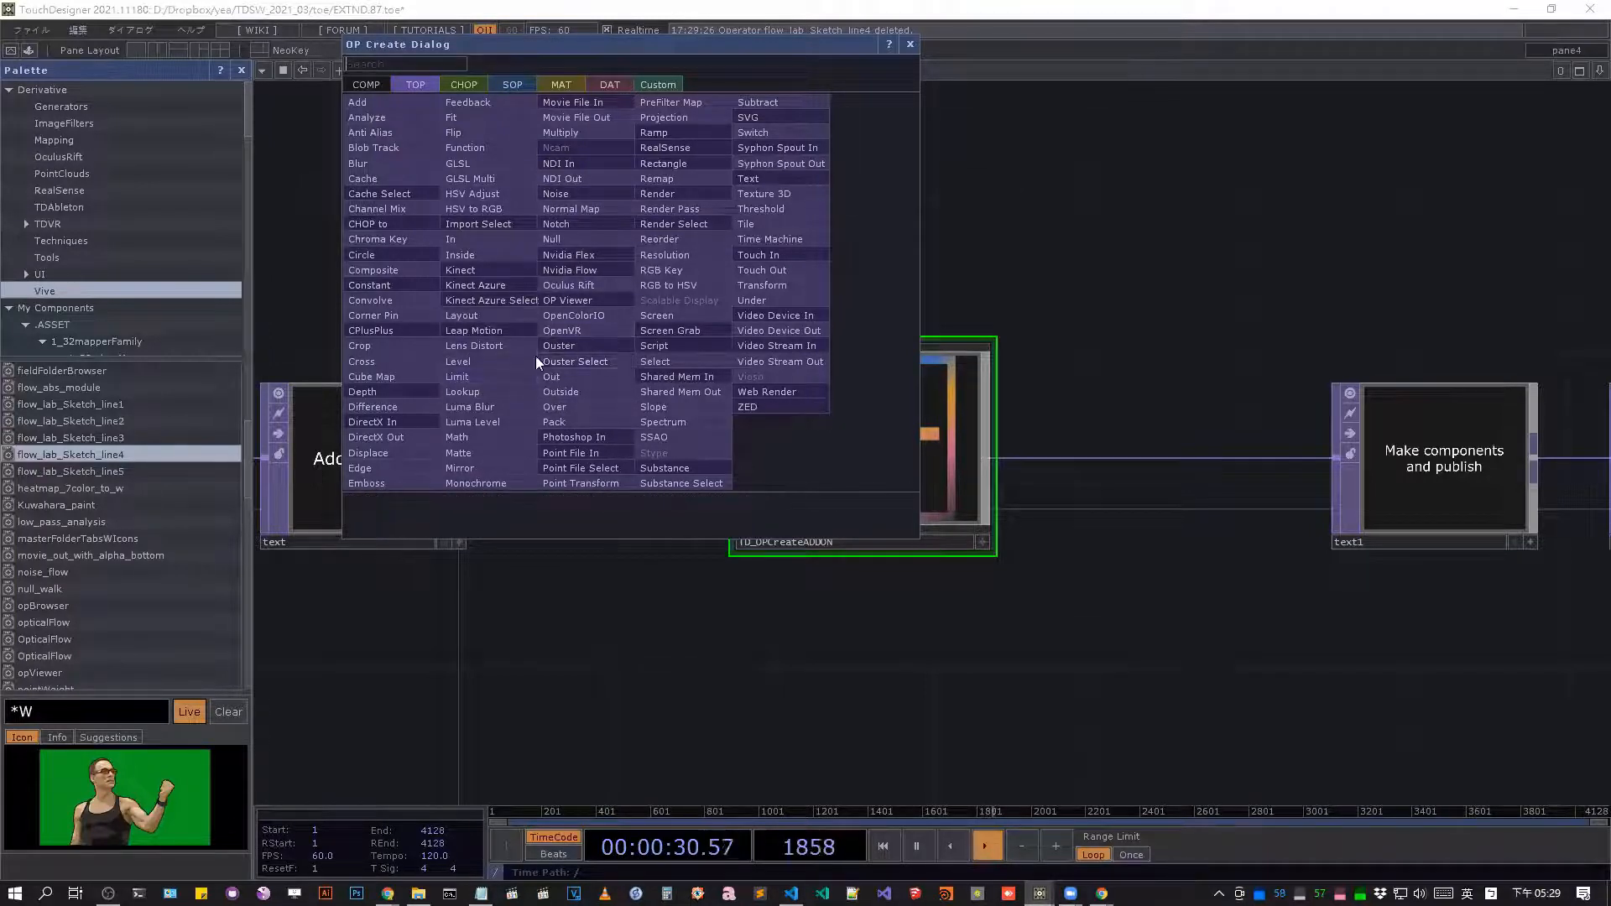
pyautogui.click(1133, 303)
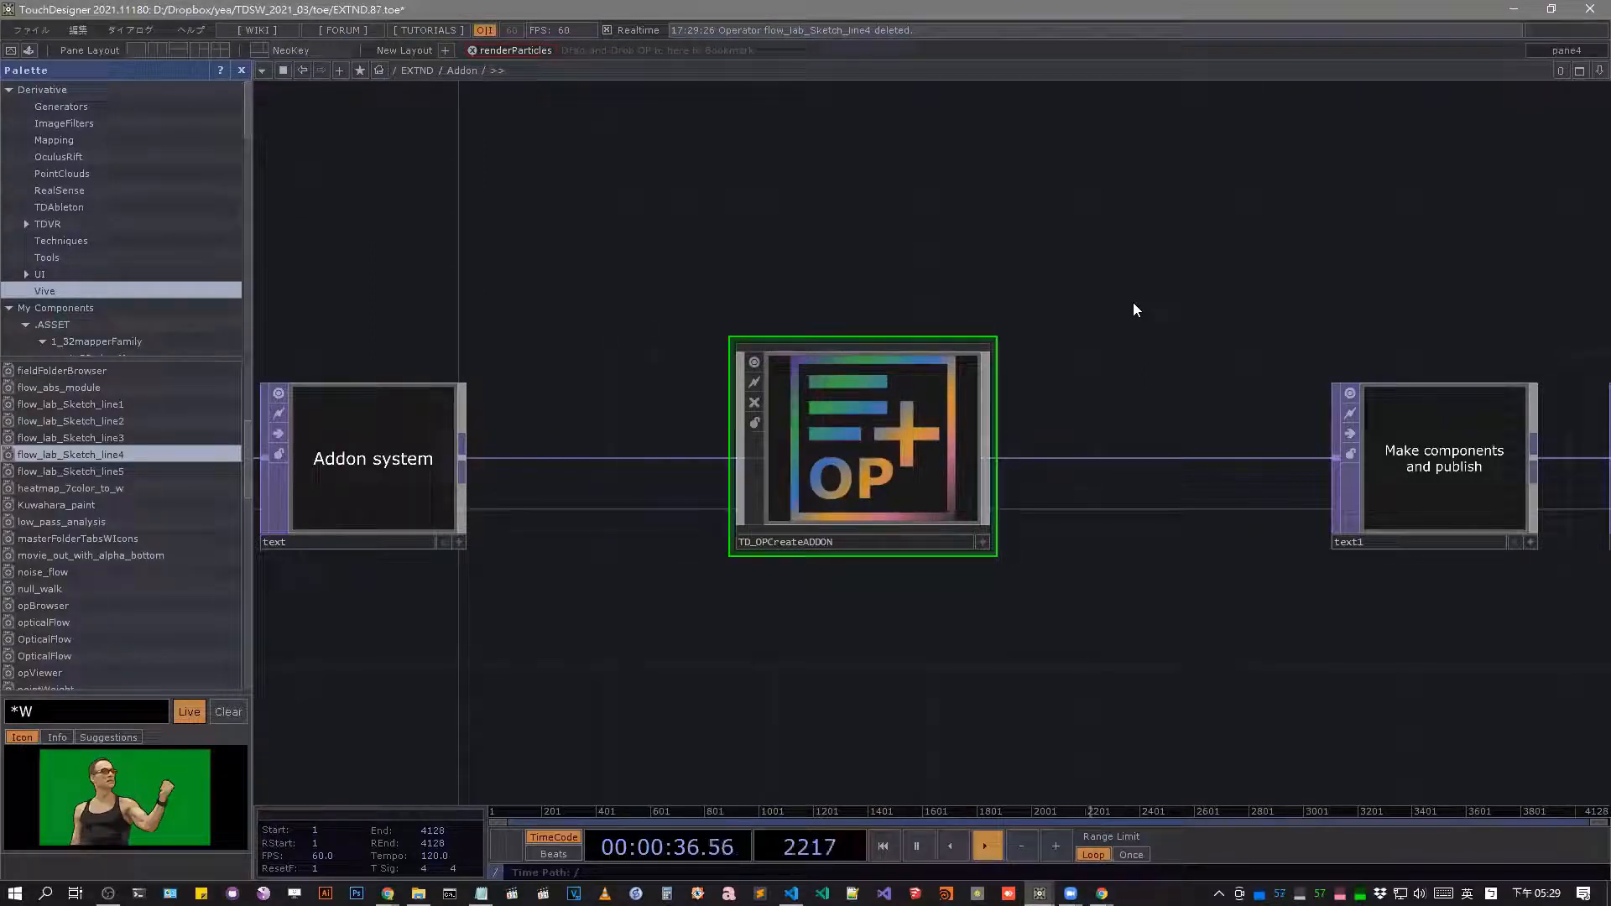
pyautogui.press('Tab')
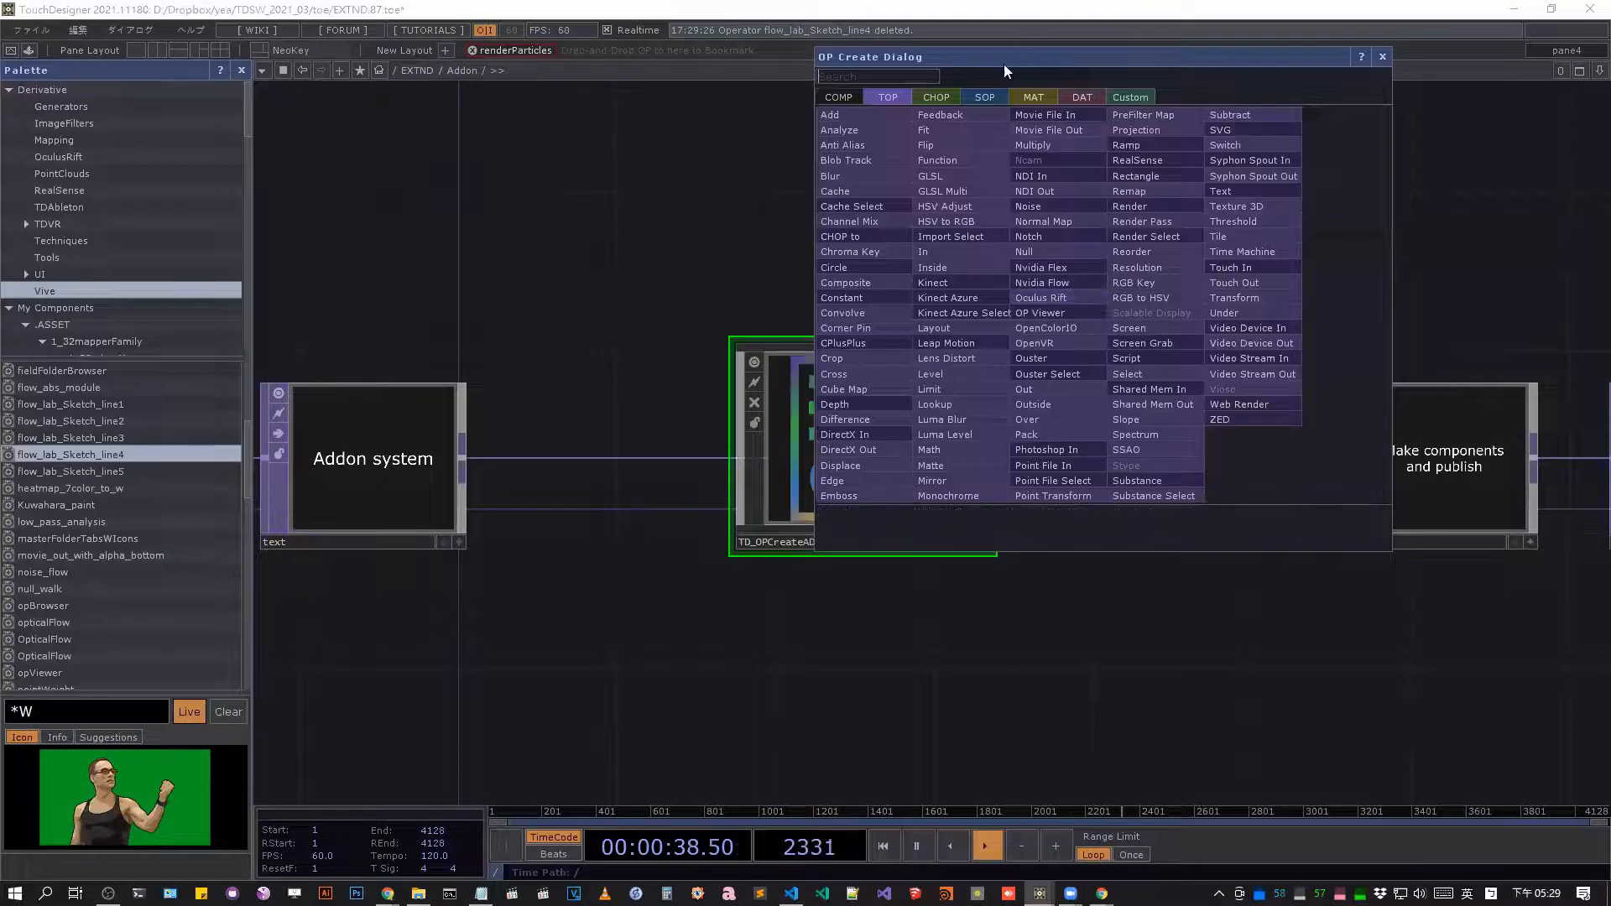
pyautogui.moveTo(1004, 63); pyautogui.dragTo(701, 300)
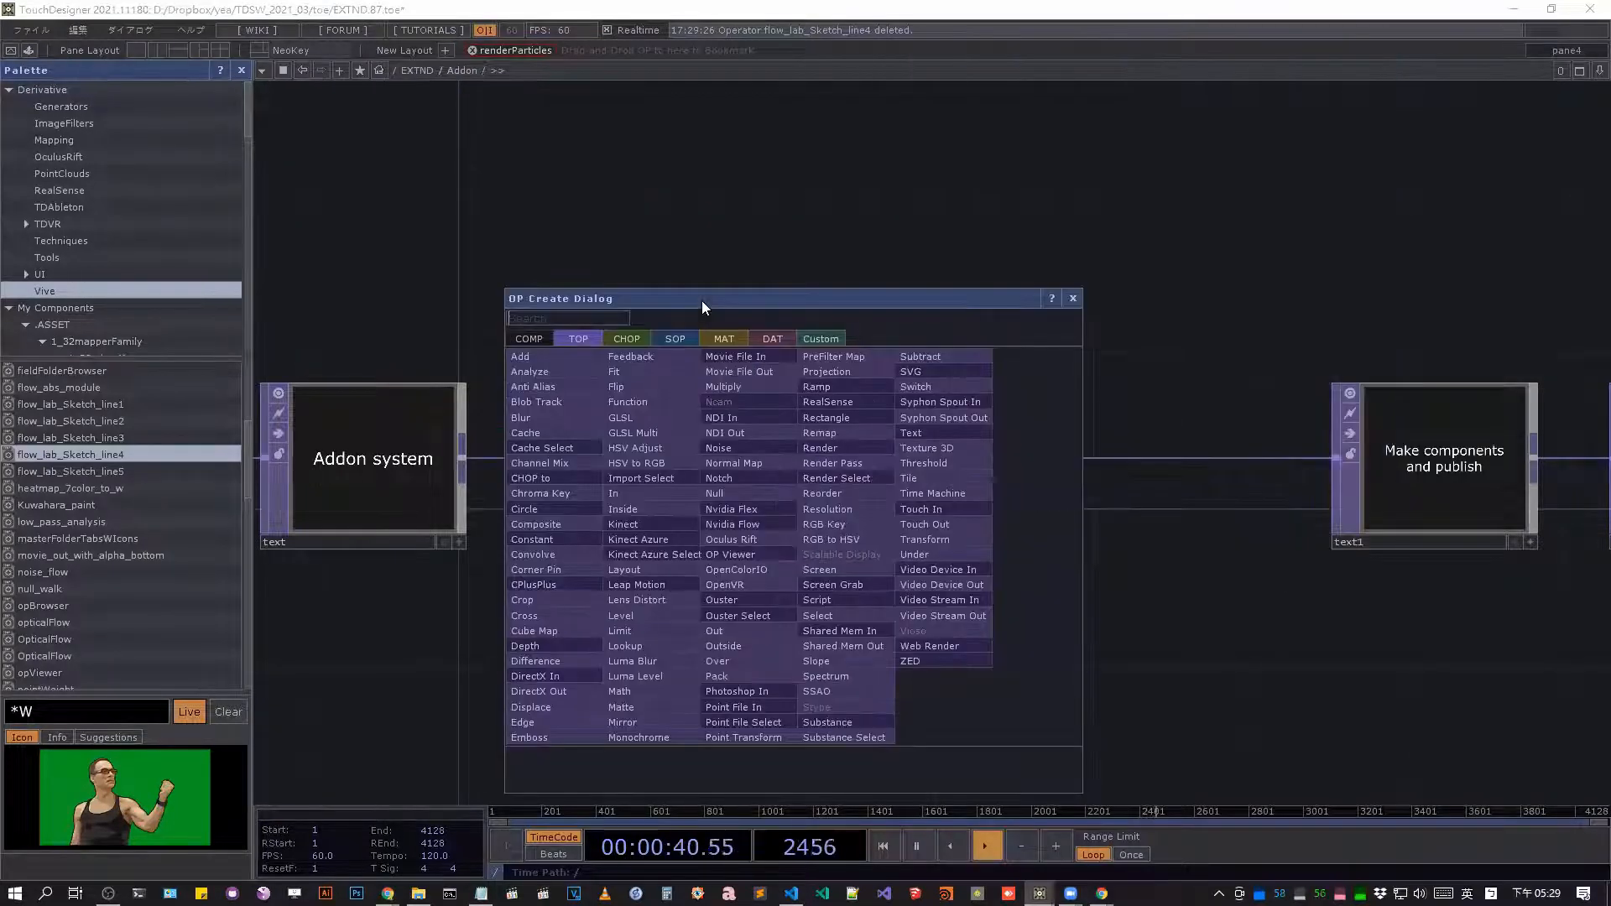
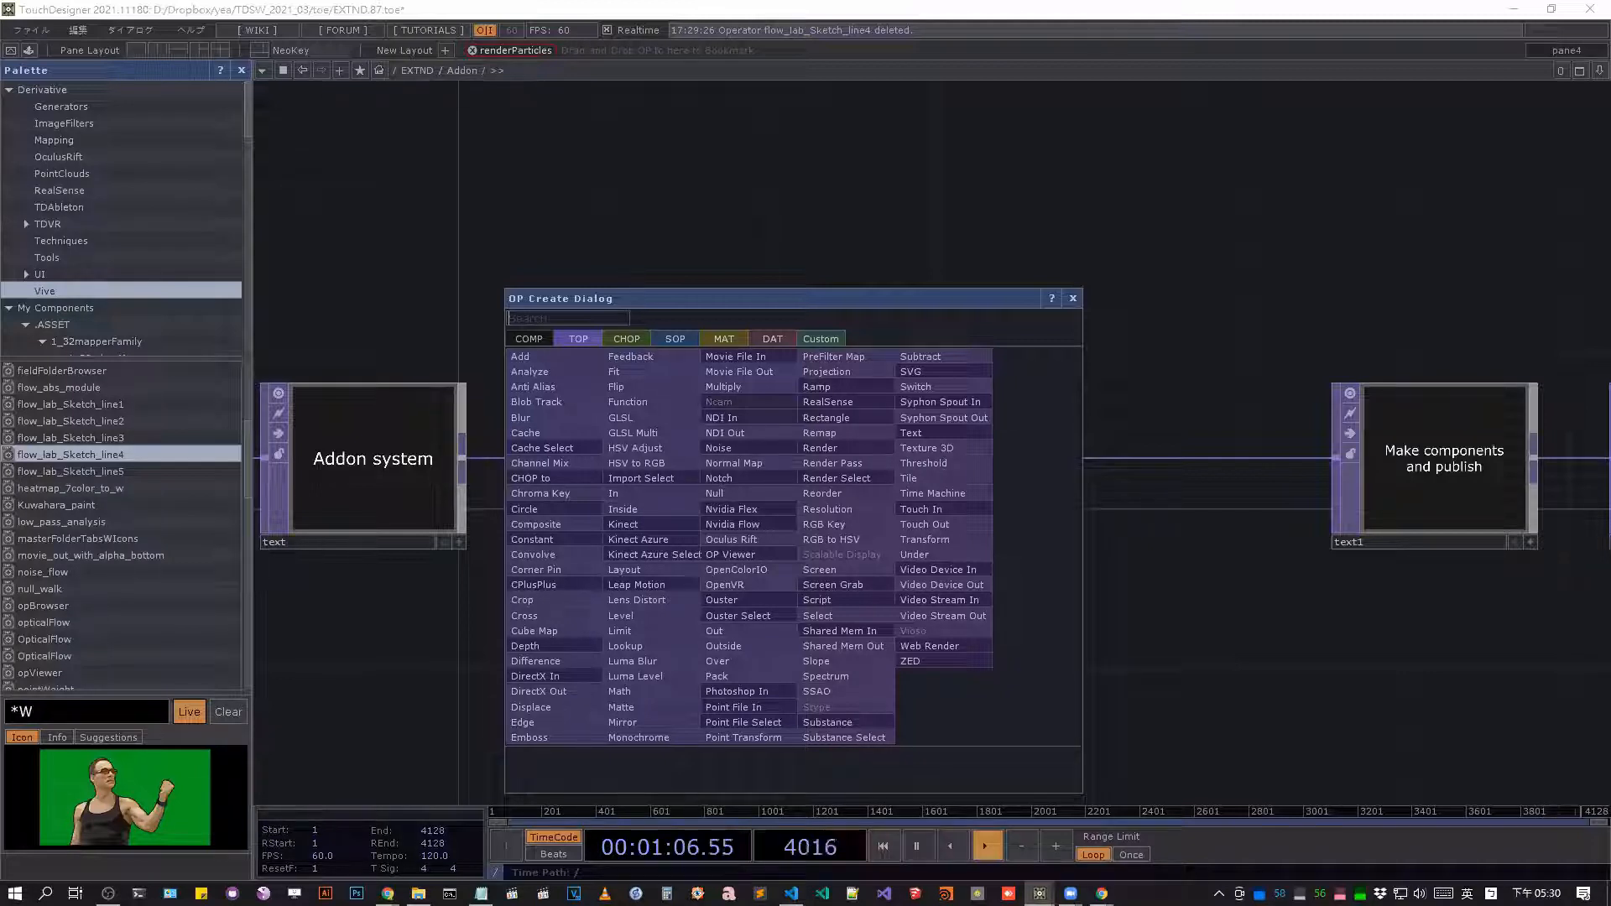
# Close the OP Create Dialog, go up to the root network and enter the addon component.
pyautogui.click(965, 138)
pyautogui.moveTo(936, 222); pyautogui.dragTo(987, 194, button='middle')
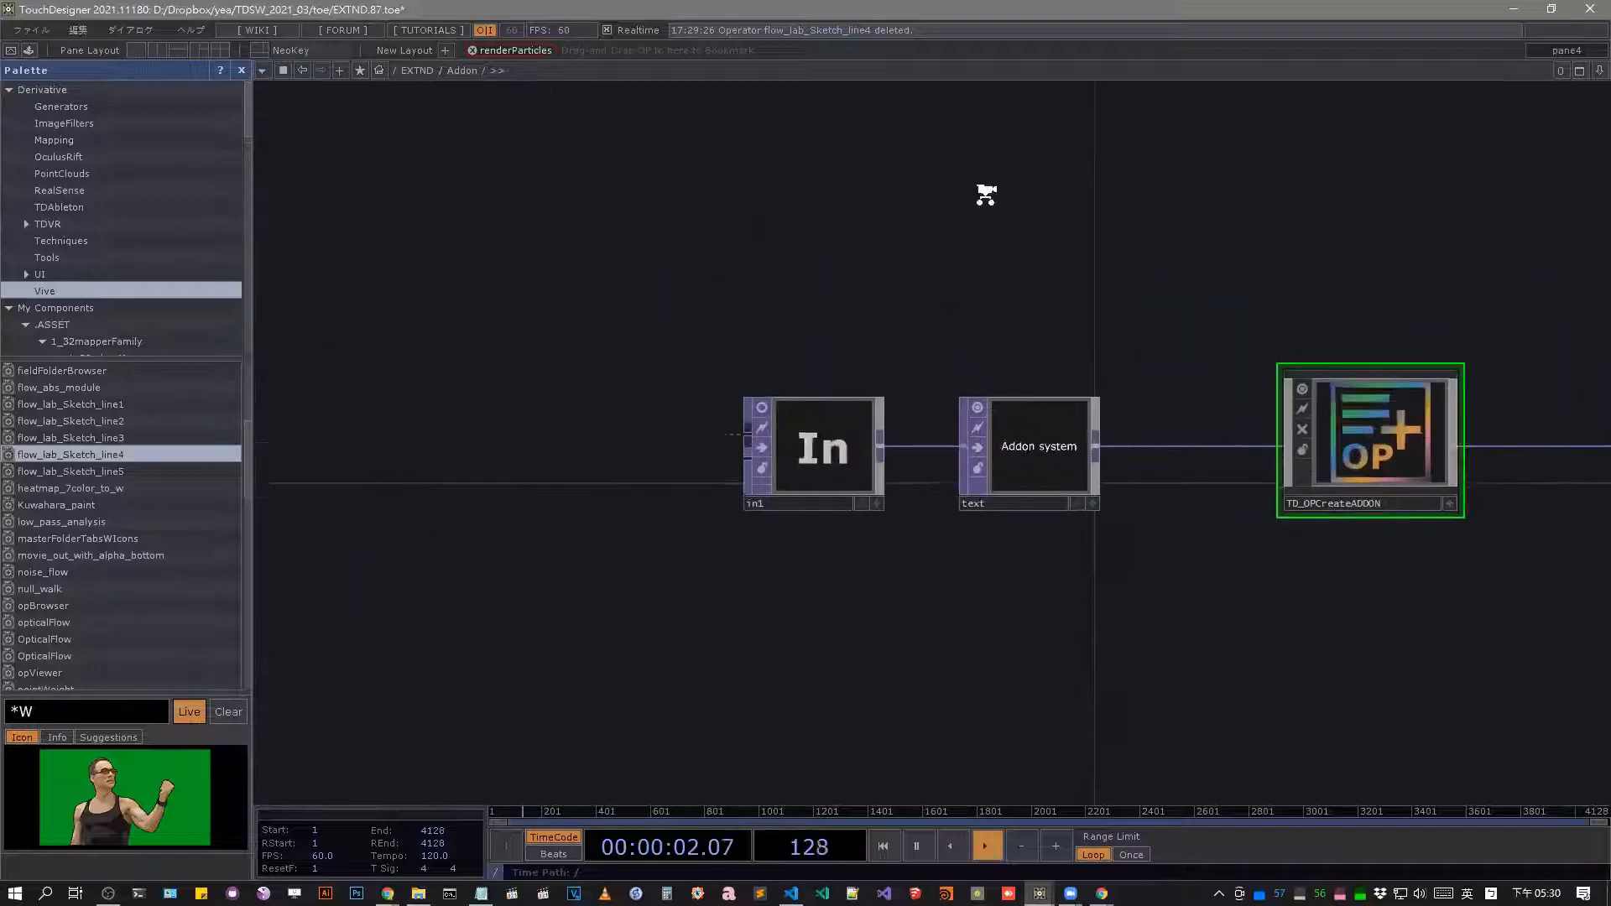
pyautogui.click(439, 70)
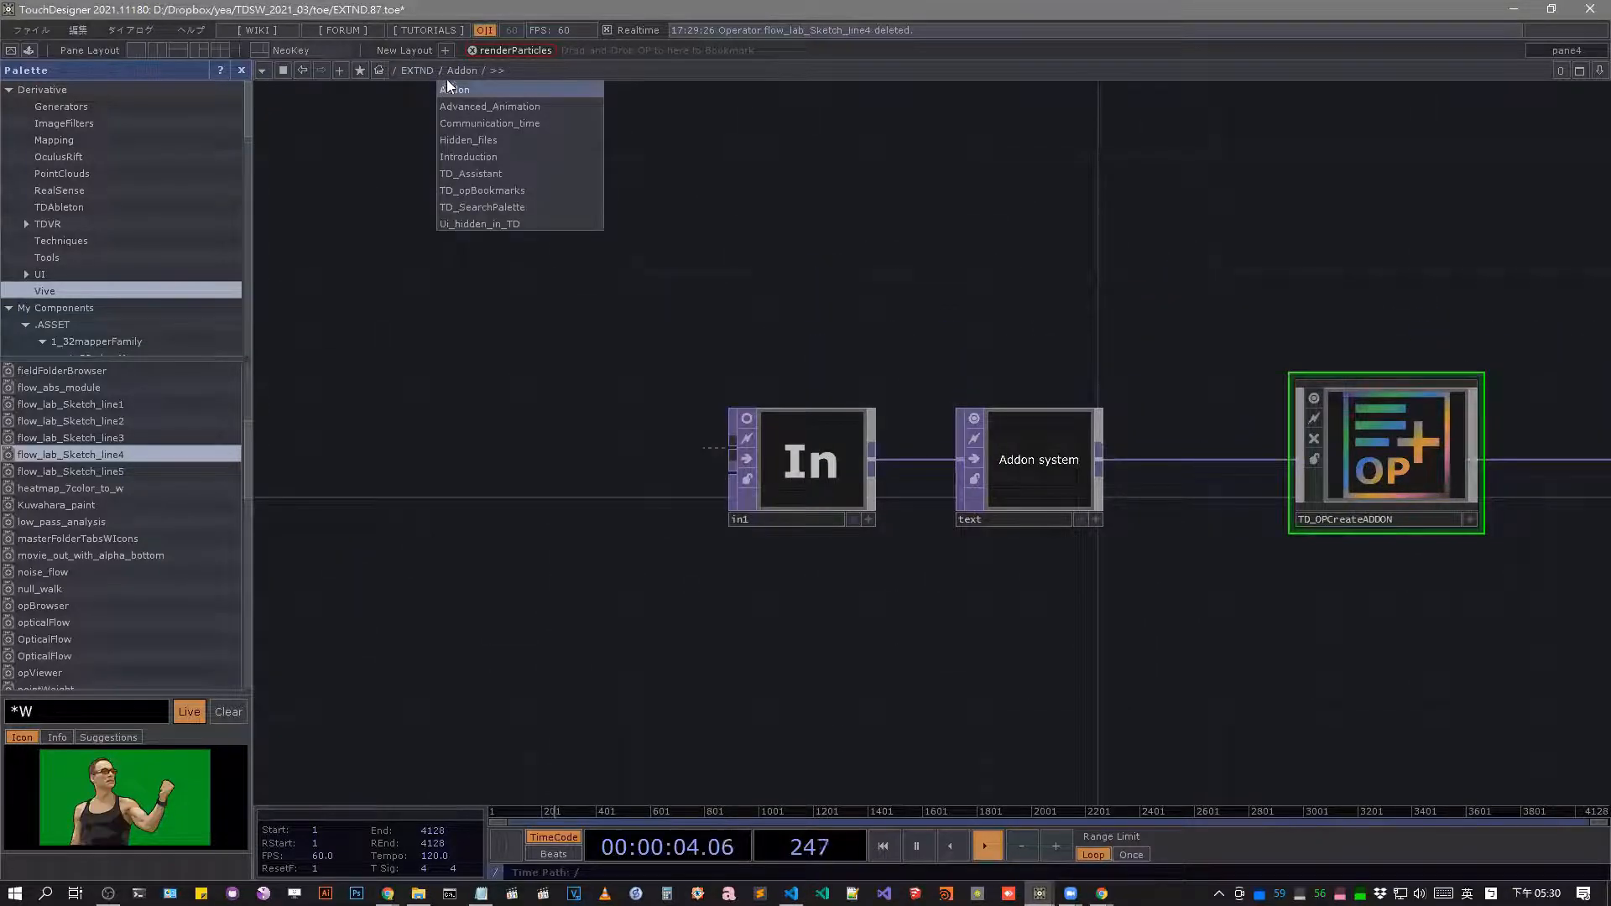
pyautogui.click(393, 73)
pyautogui.click(395, 89)
pyautogui.moveTo(446, 507); pyautogui.dragTo(588, 407, button='middle')
pyautogui.moveTo(726, 323); pyautogui.dragTo(1031, 235)
pyautogui.moveTo(1241, 322); pyautogui.dragTo(971, 715)
pyautogui.moveTo(713, 606); pyautogui.dragTo(844, 409)
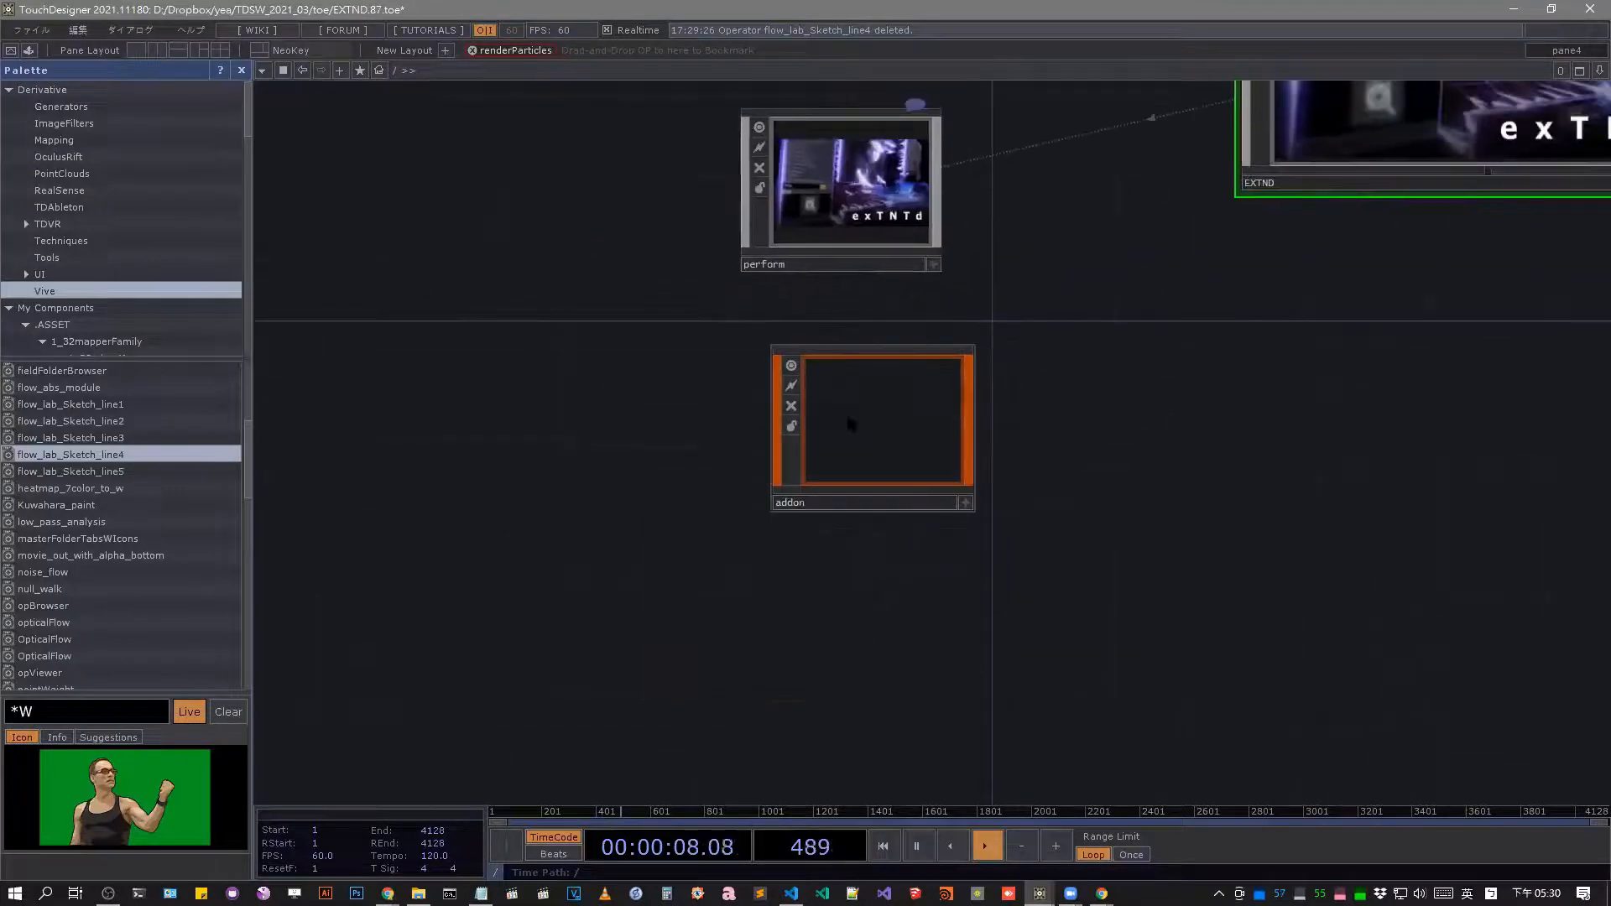
pyautogui.doubleClick(844, 410)
pyautogui.scroll(-3, 828, 425)
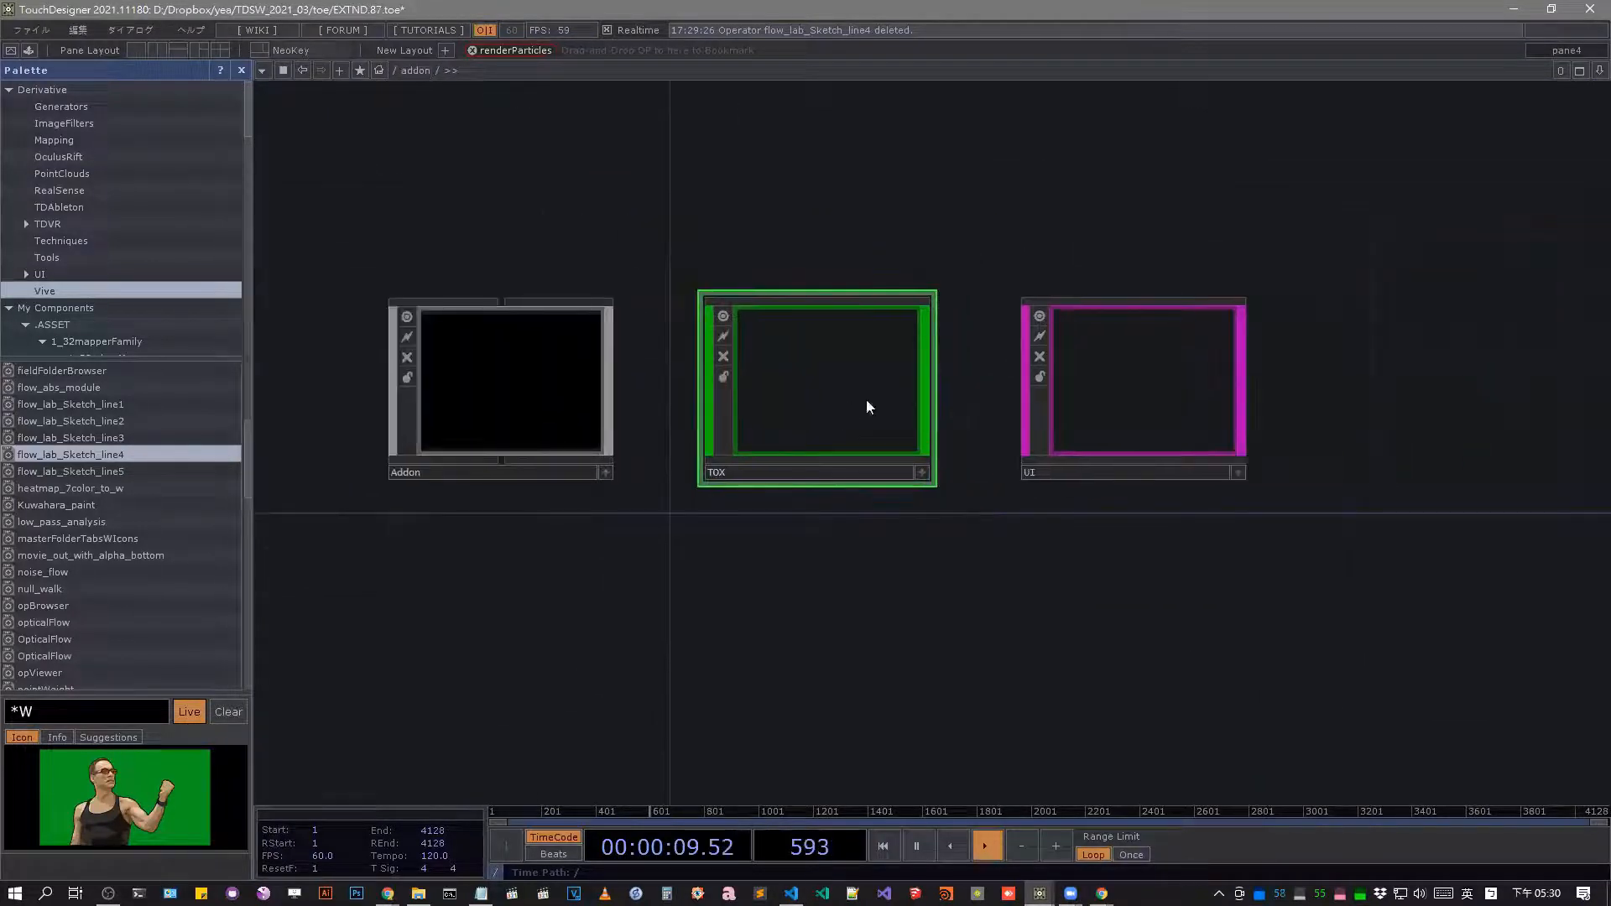
# Inside the TOX component, delete every operator except SHADER and FILTER, and enter FILTER.
pyautogui.doubleClick(868, 408)
pyautogui.press('Delete')
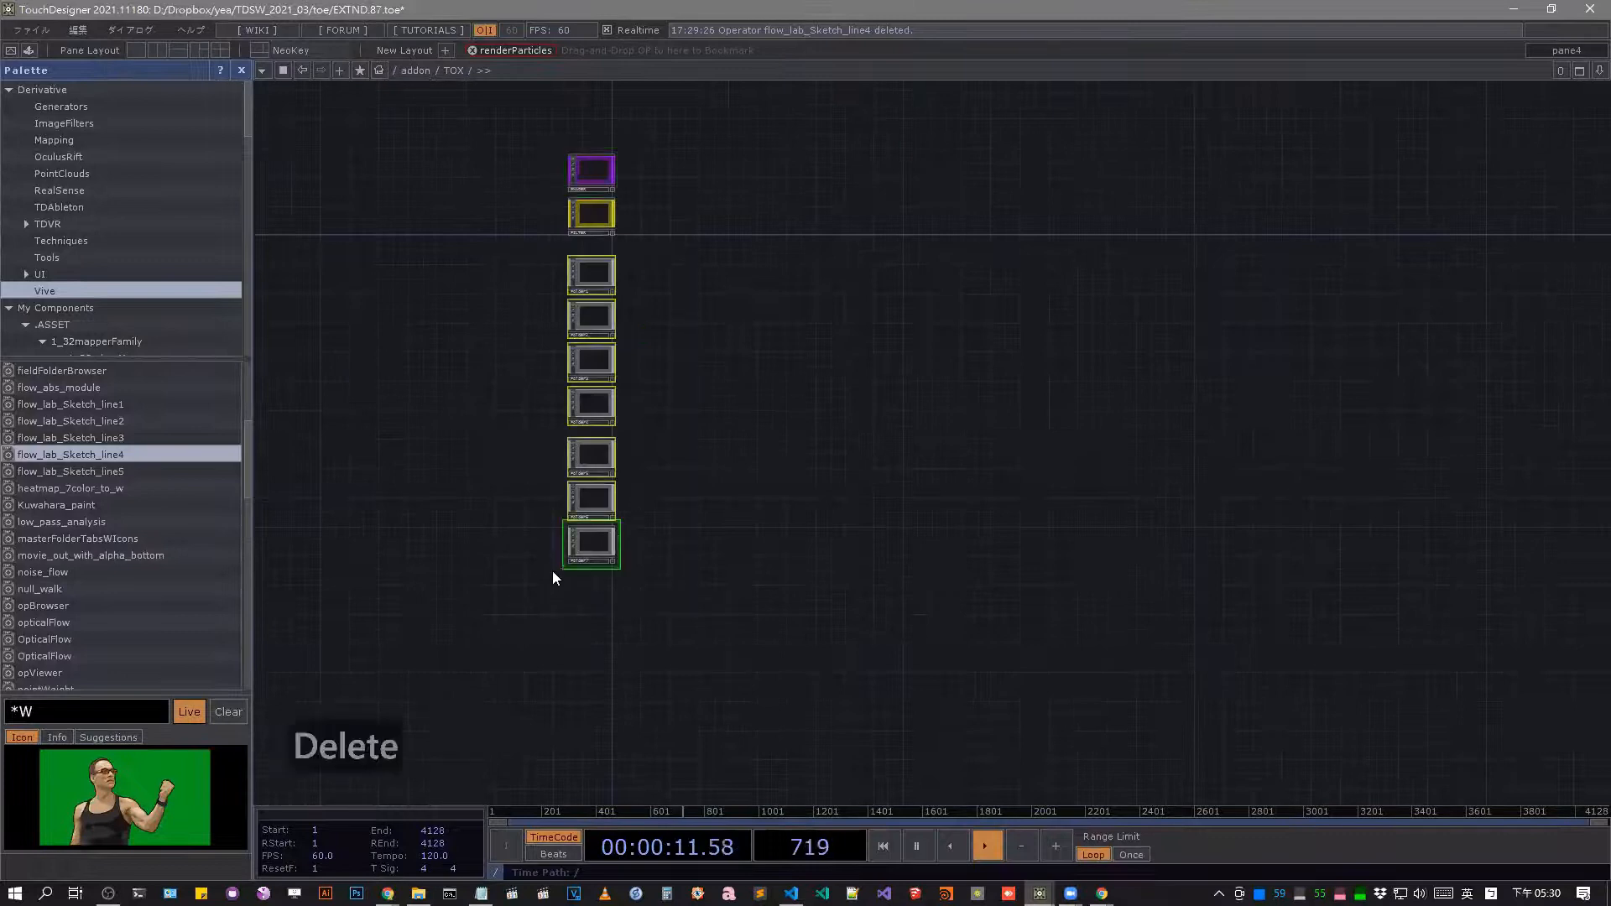
pyautogui.scroll(6, 549, 213)
pyautogui.moveTo(834, 406); pyautogui.dragTo(791, 628)
pyautogui.click(691, 463)
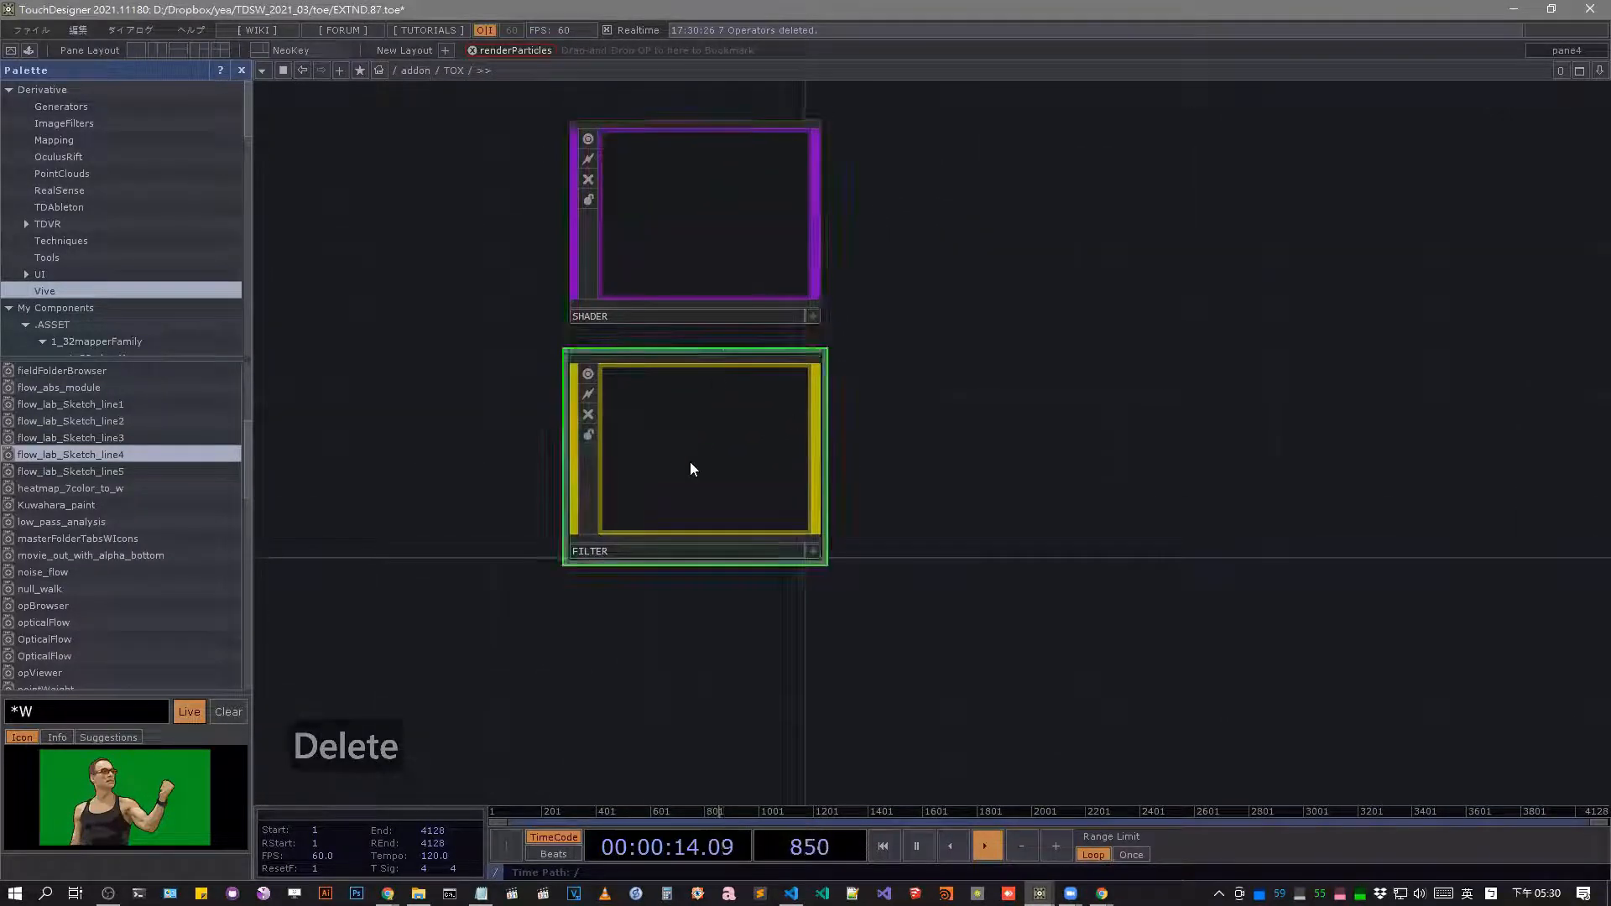
pyautogui.doubleClick(692, 463)
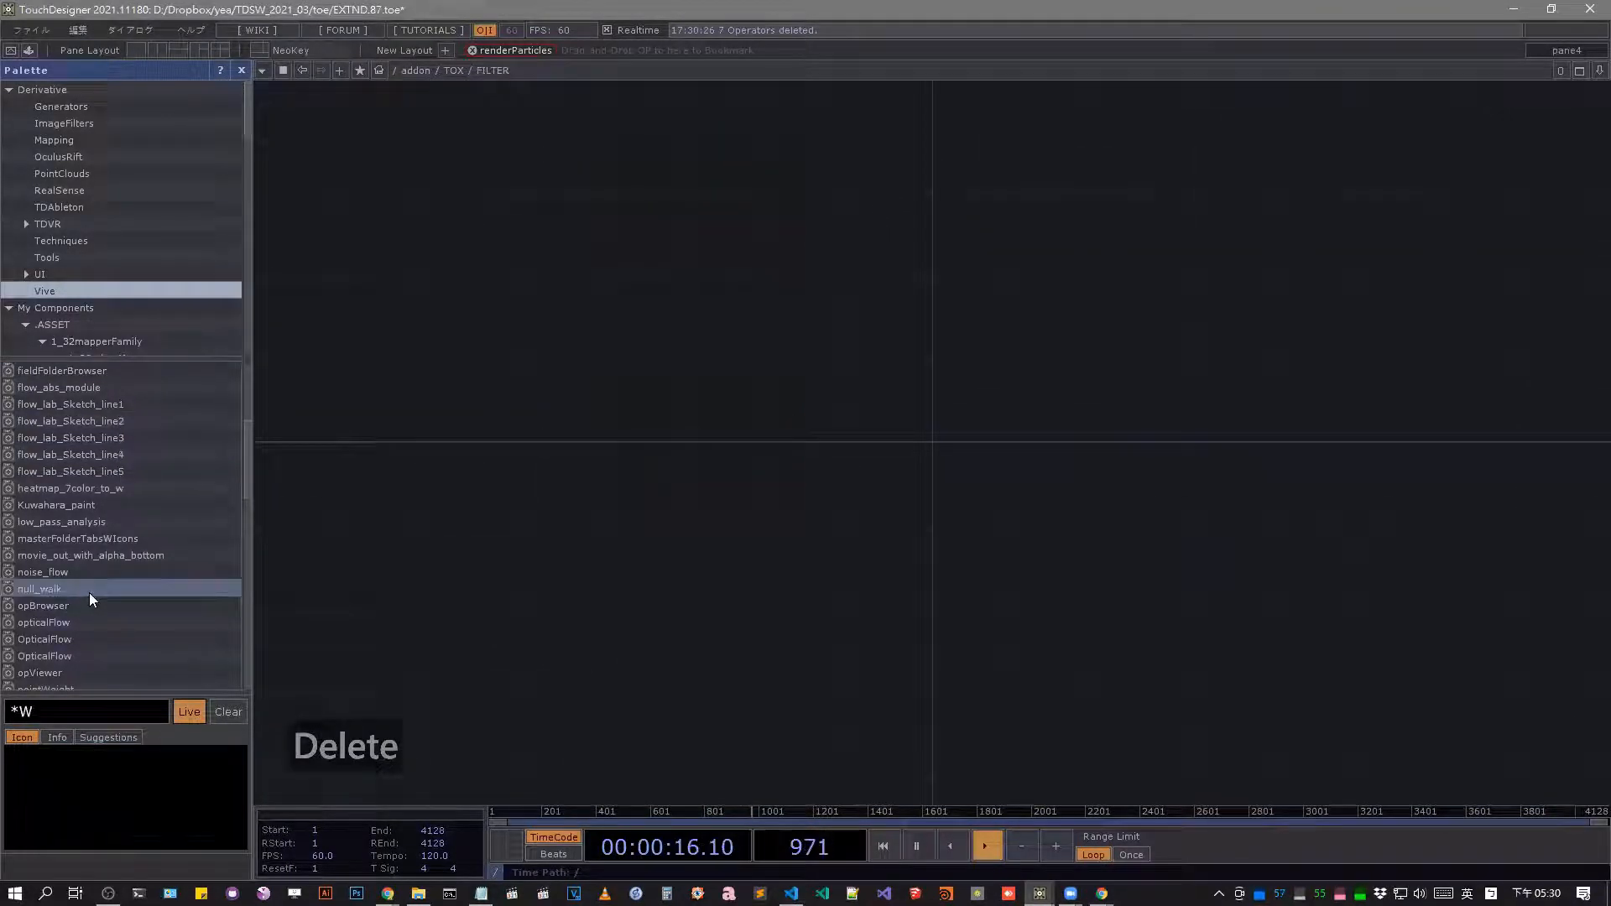
# Add the null_walk and opViewer palette components to the FILTER network and delete both again.
pyautogui.moveTo(89, 593); pyautogui.dragTo(671, 583)
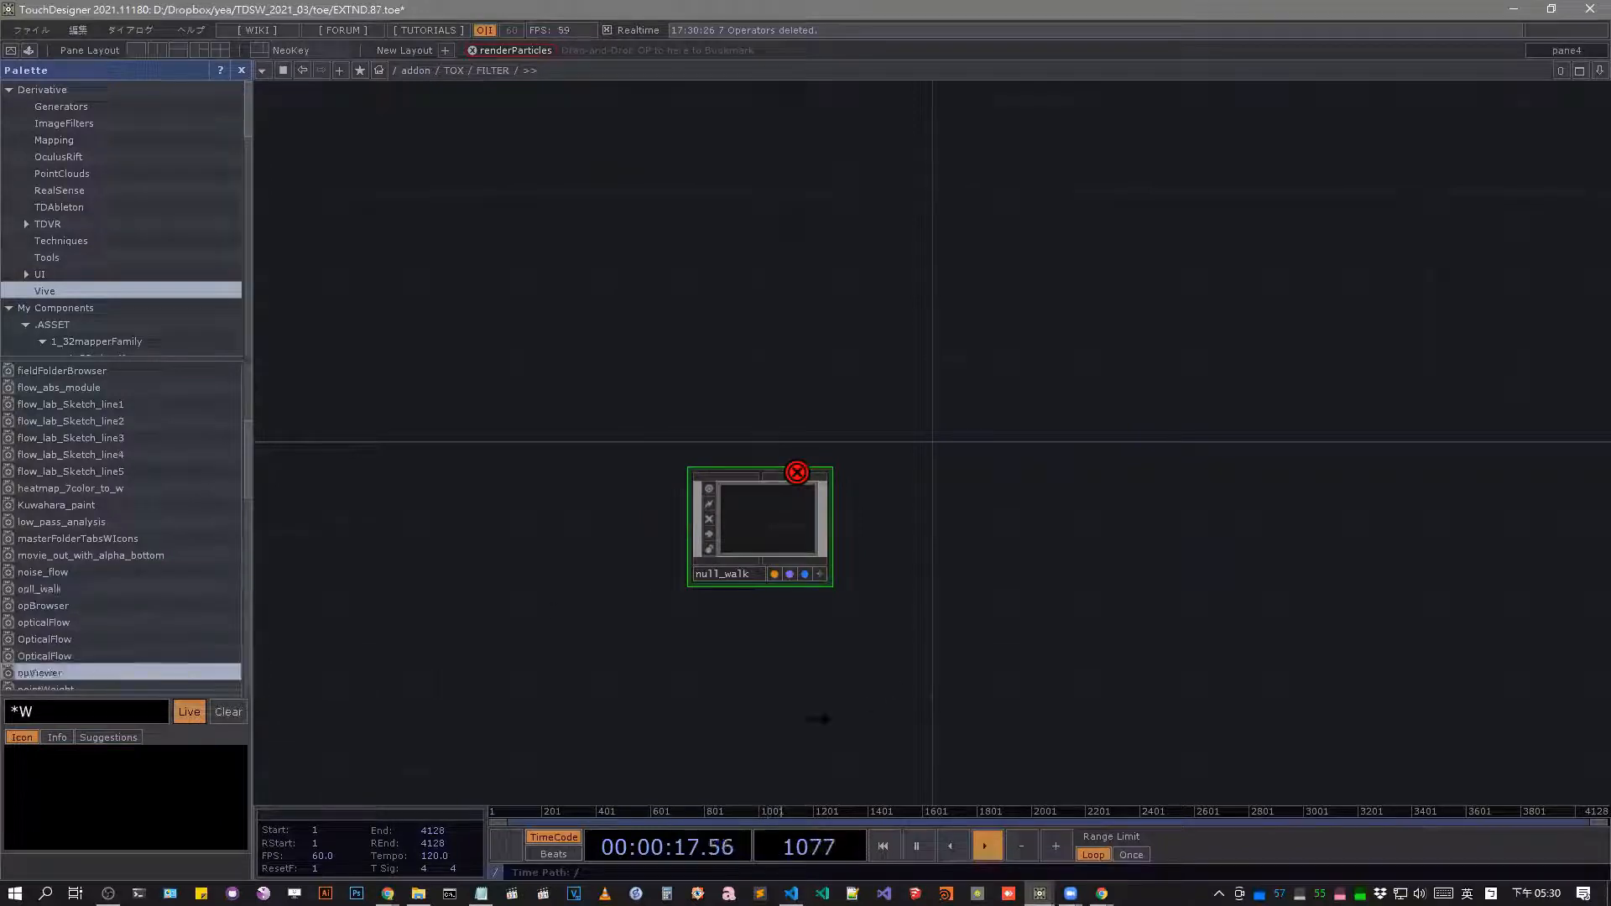
pyautogui.moveTo(40, 673); pyautogui.dragTo(839, 667)
pyautogui.scroll(-10, 166, 507)
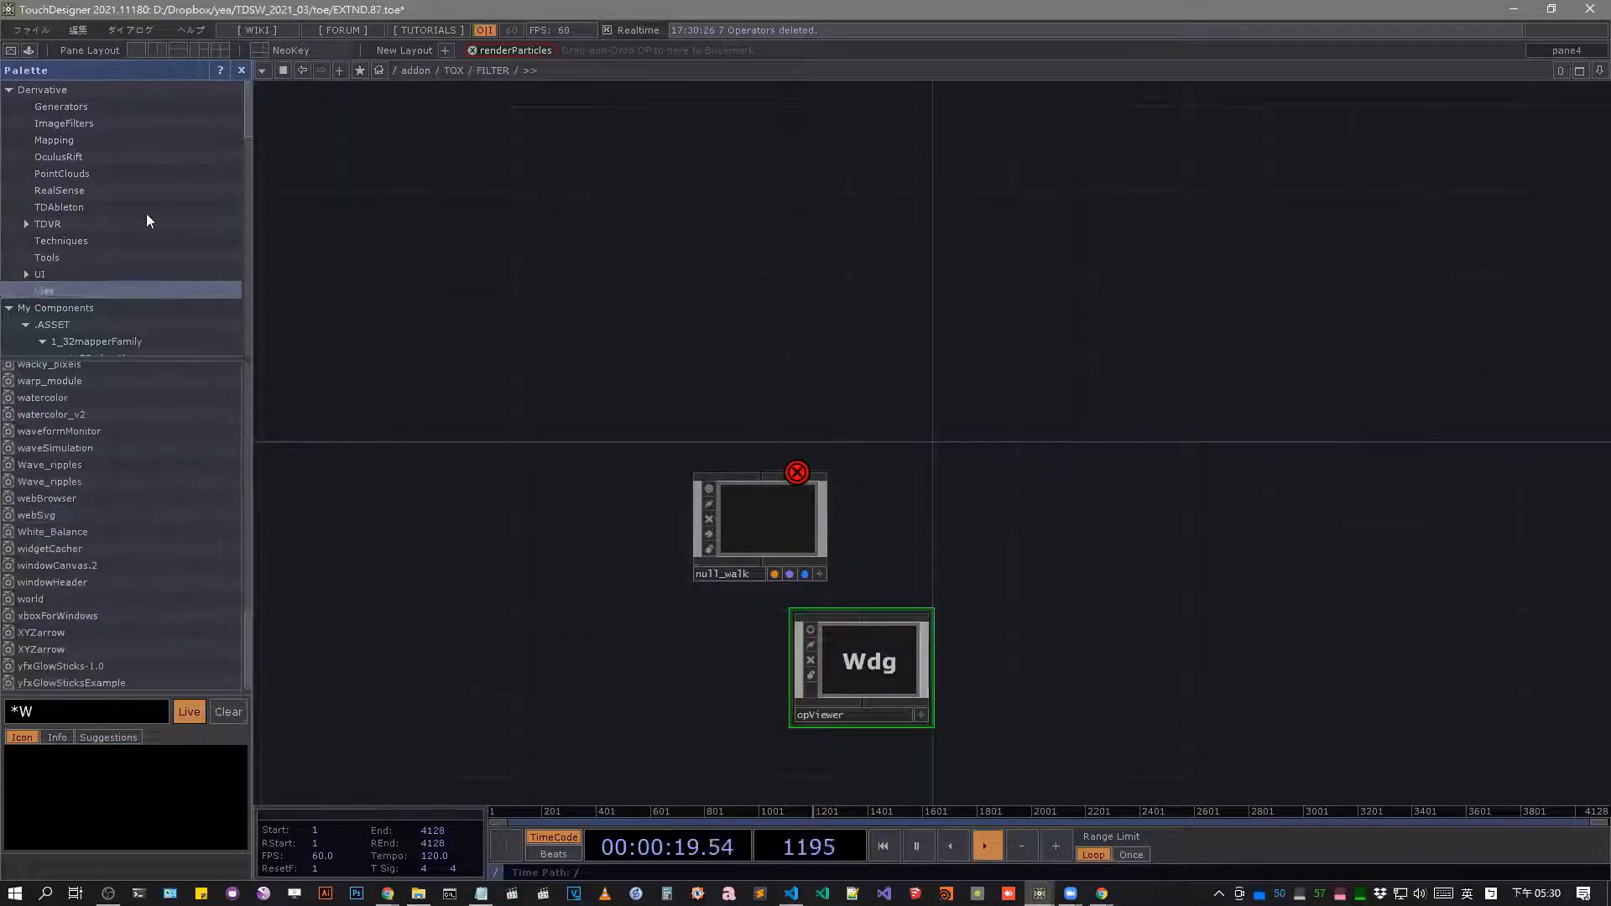
pyautogui.moveTo(151, 126); pyautogui.dragTo(928, 475)
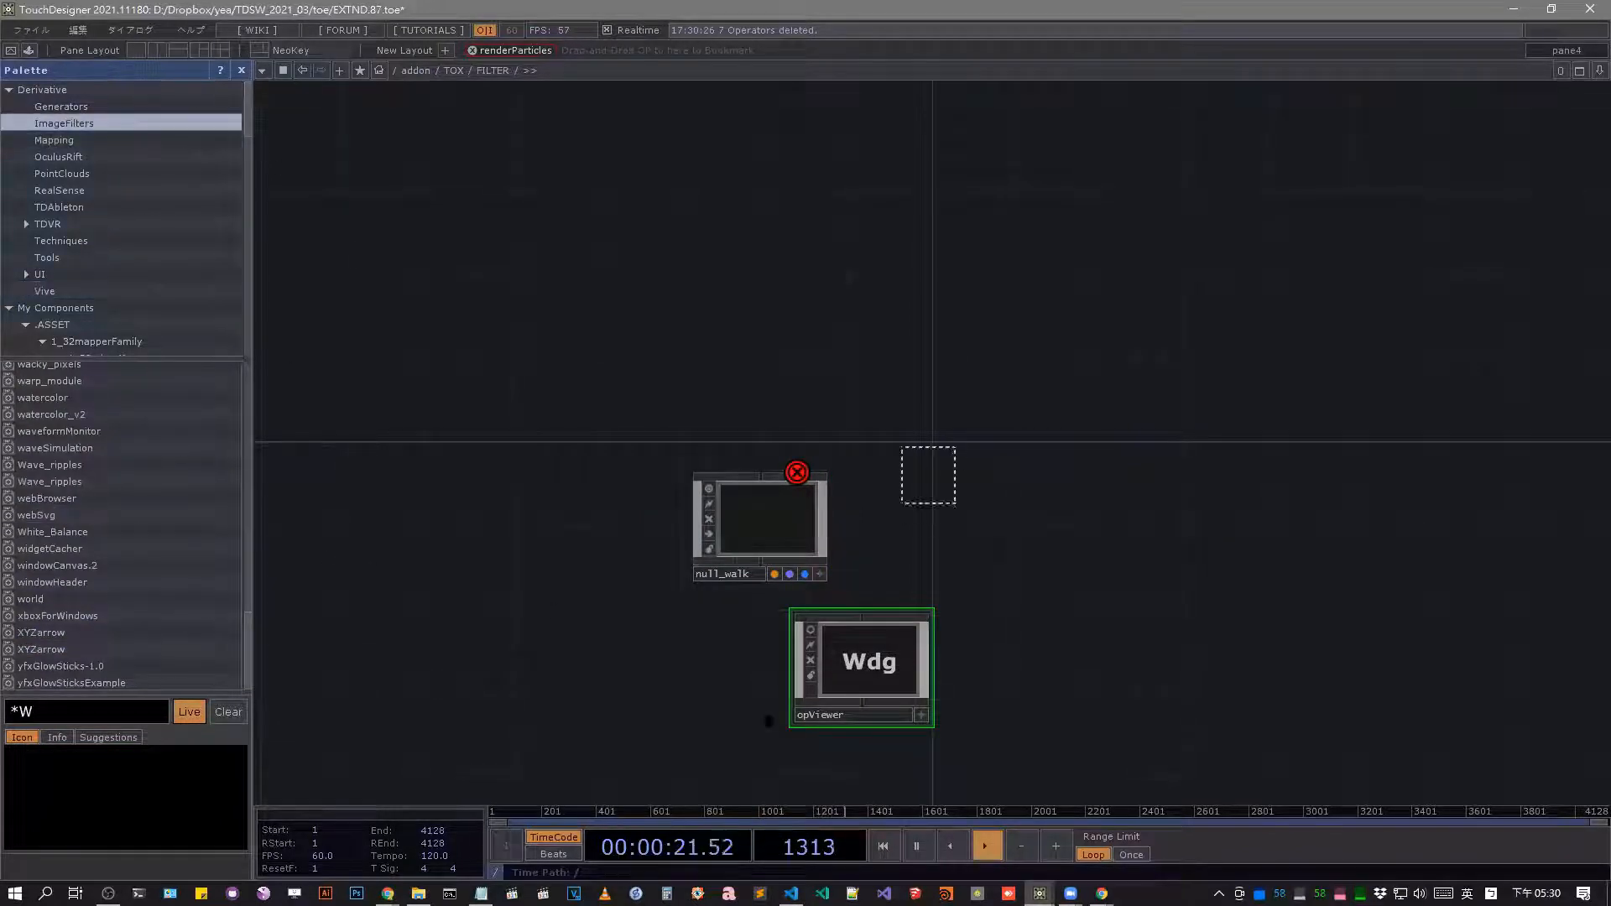
pyautogui.moveTo(767, 721); pyautogui.dragTo(712, 726)
pyautogui.press('Delete')
pyautogui.moveTo(978, 398); pyautogui.dragTo(676, 746)
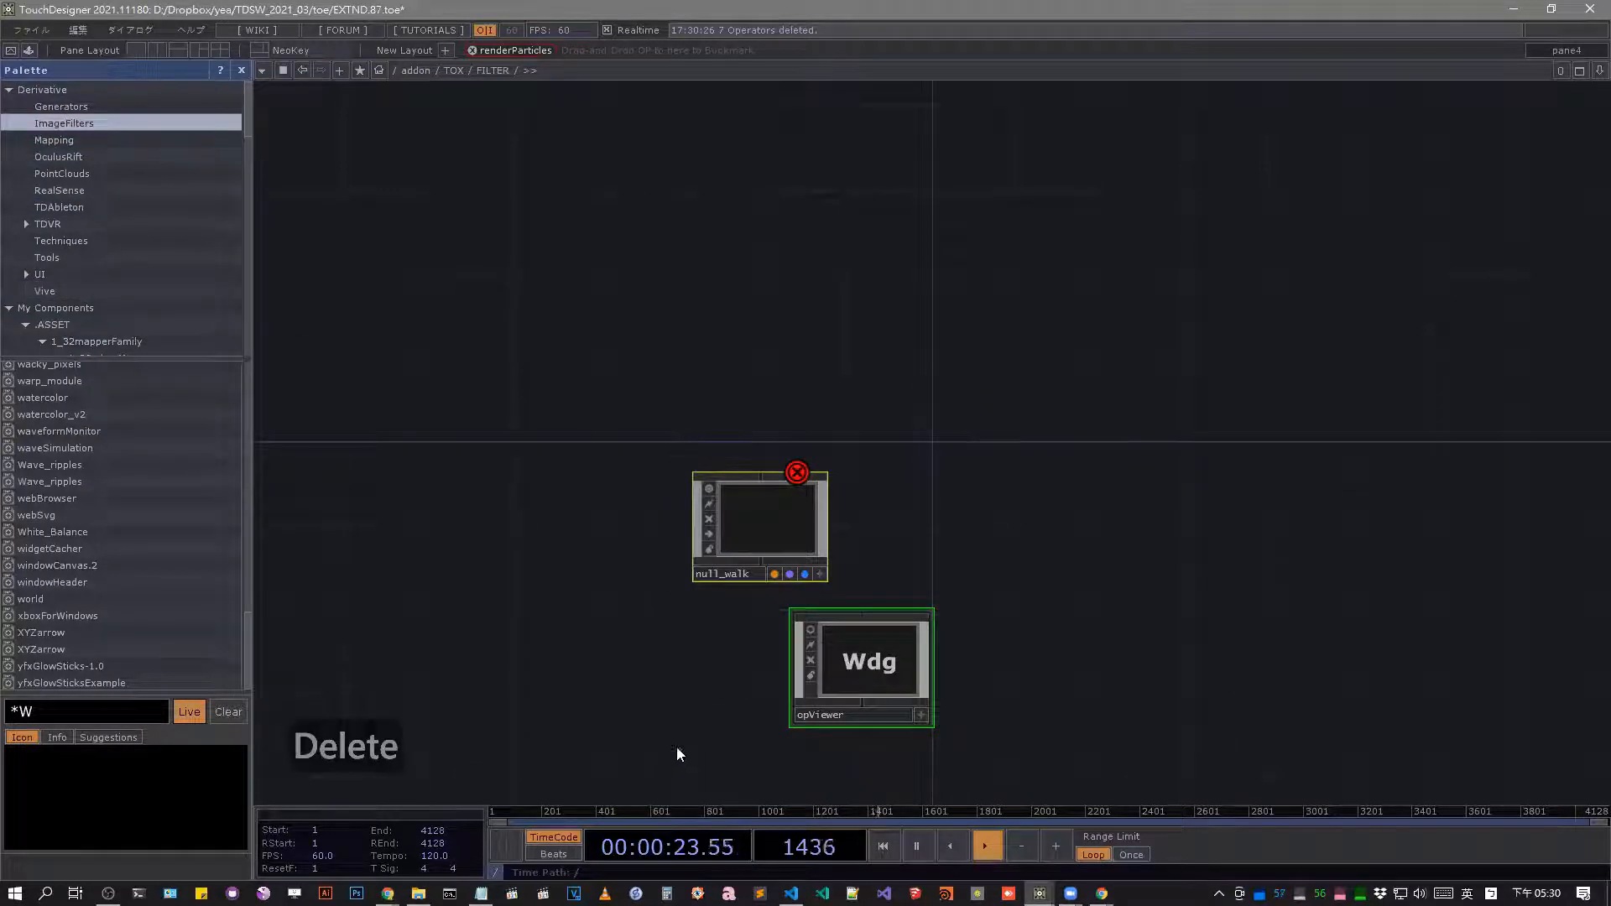
pyautogui.press('Delete')
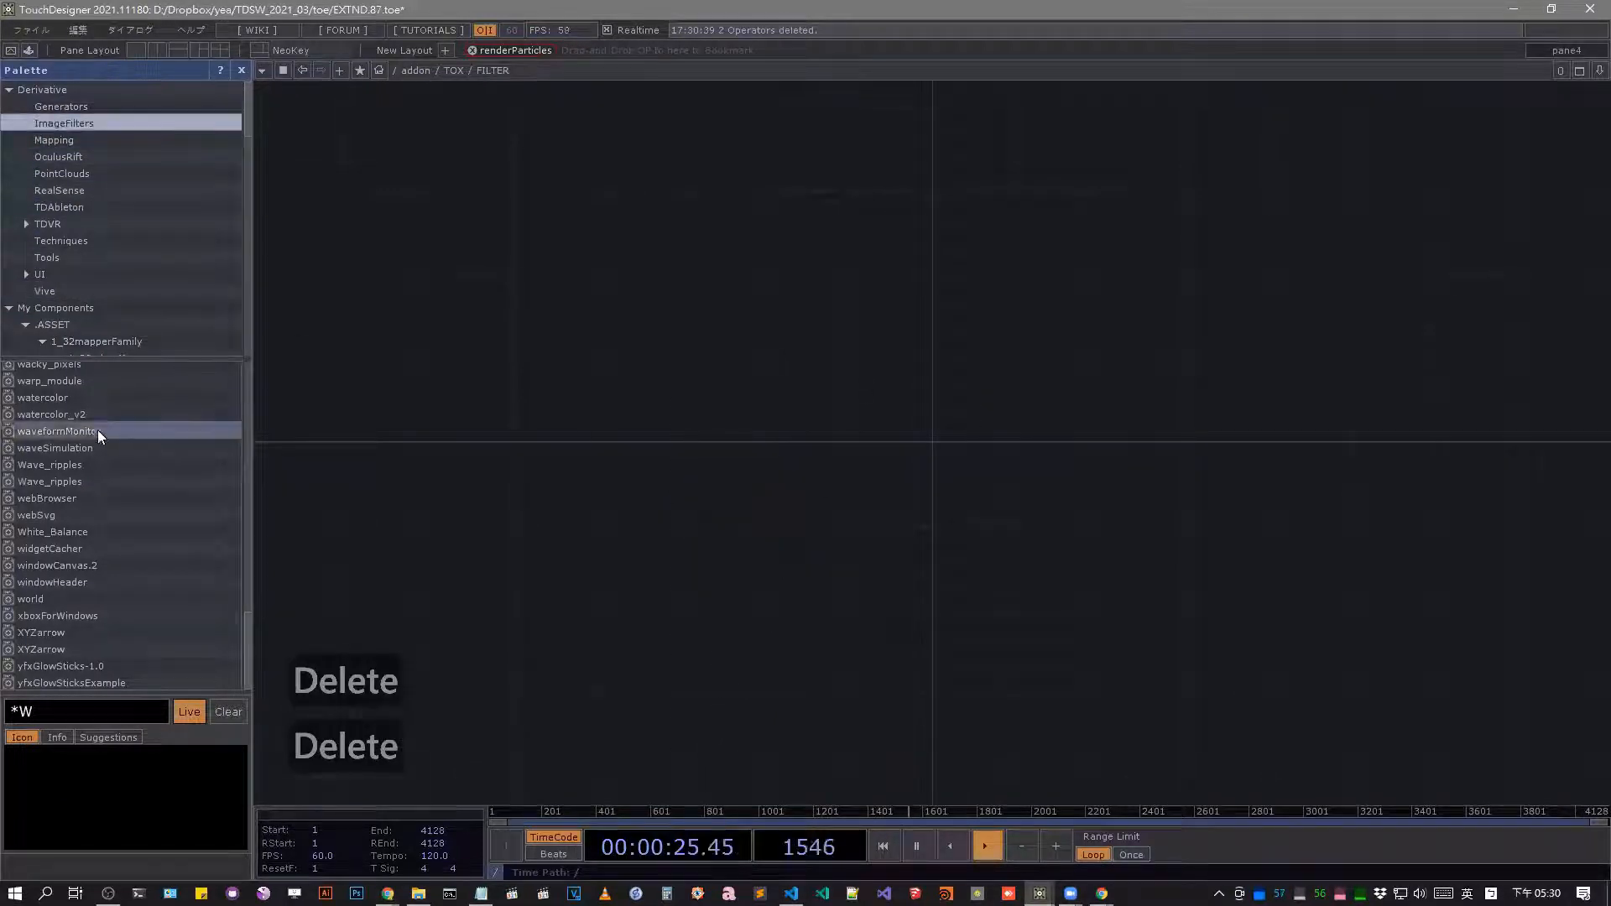
# Fill the FILTER network with the watercolor_v2, widgetCacher, webSvg, windowHeader and White_Balance components from the palette.
pyautogui.moveTo(94, 415); pyautogui.dragTo(698, 606)
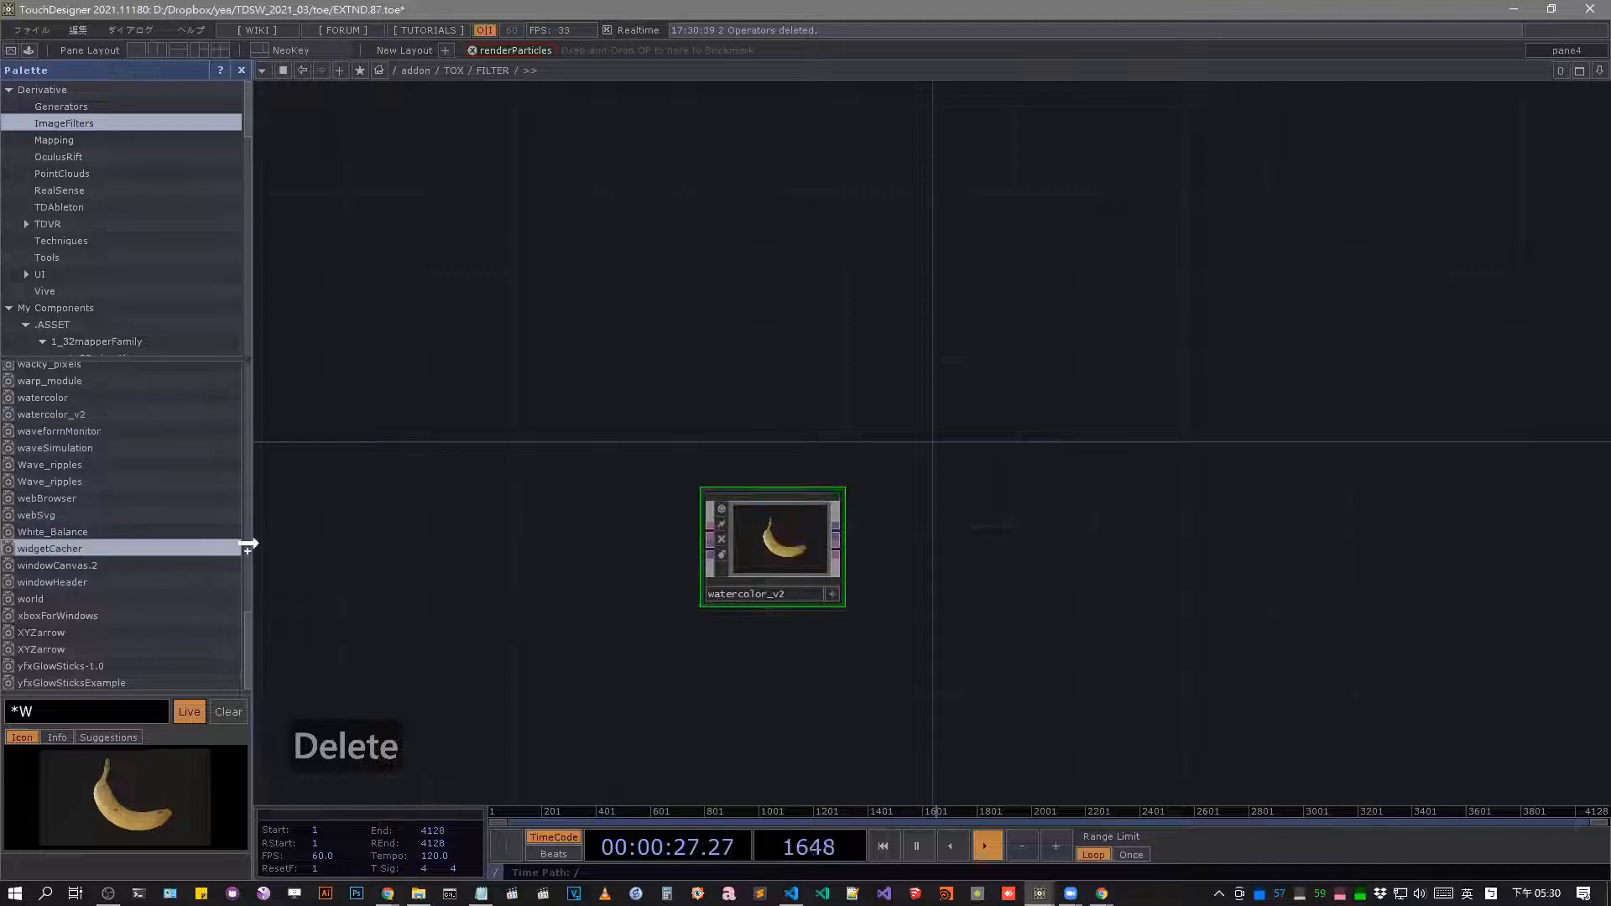
pyautogui.moveTo(247, 544); pyautogui.dragTo(740, 390)
pyautogui.moveTo(36, 514); pyautogui.dragTo(688, 259)
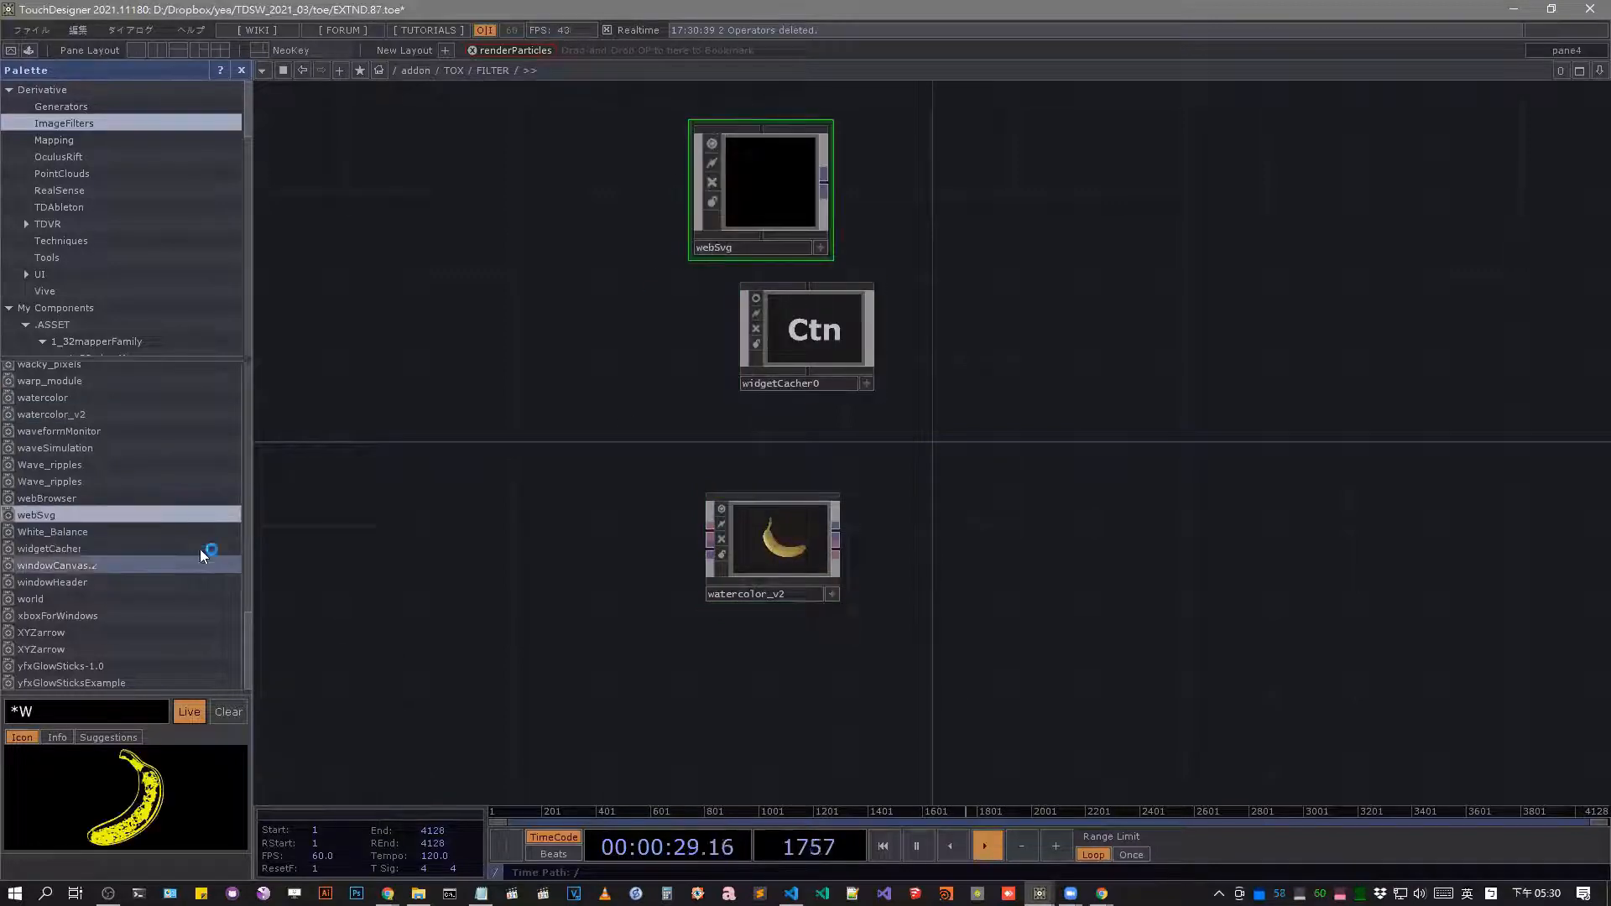
pyautogui.moveTo(202, 582); pyautogui.dragTo(789, 713)
pyautogui.moveTo(214, 531); pyautogui.dragTo(953, 467)
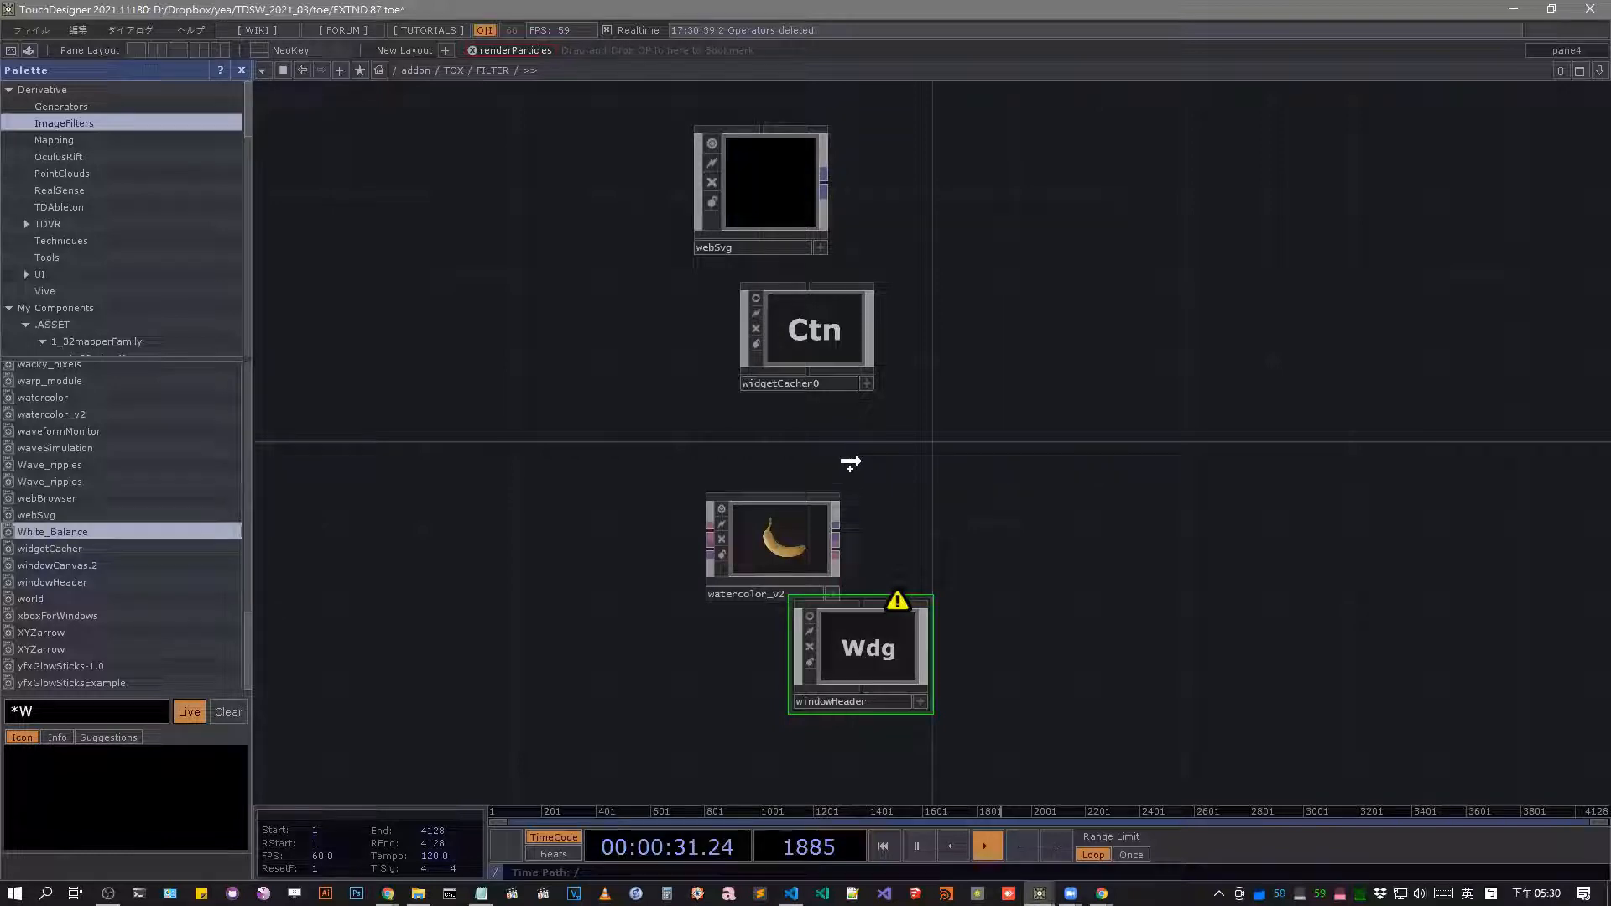
pyautogui.moveTo(850, 462); pyautogui.dragTo(860, 460)
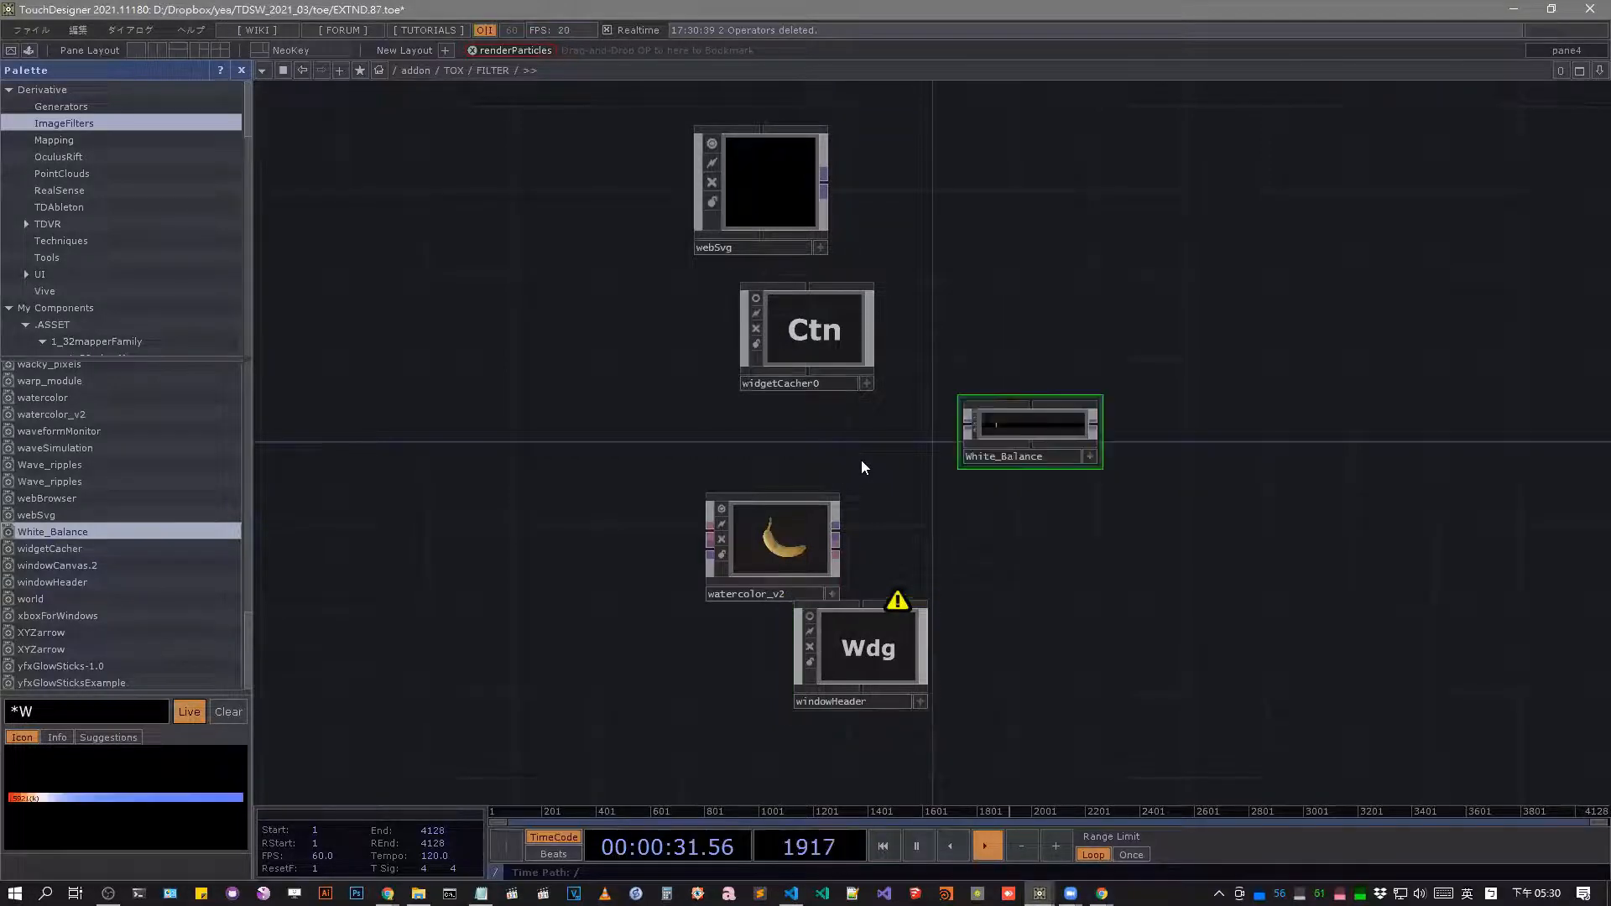
# Leave FILTER, enter the SHADER component and delete all of its operators except the first two in the column.
pyautogui.scroll(-5, 851, 415)
pyautogui.click(766, 329)
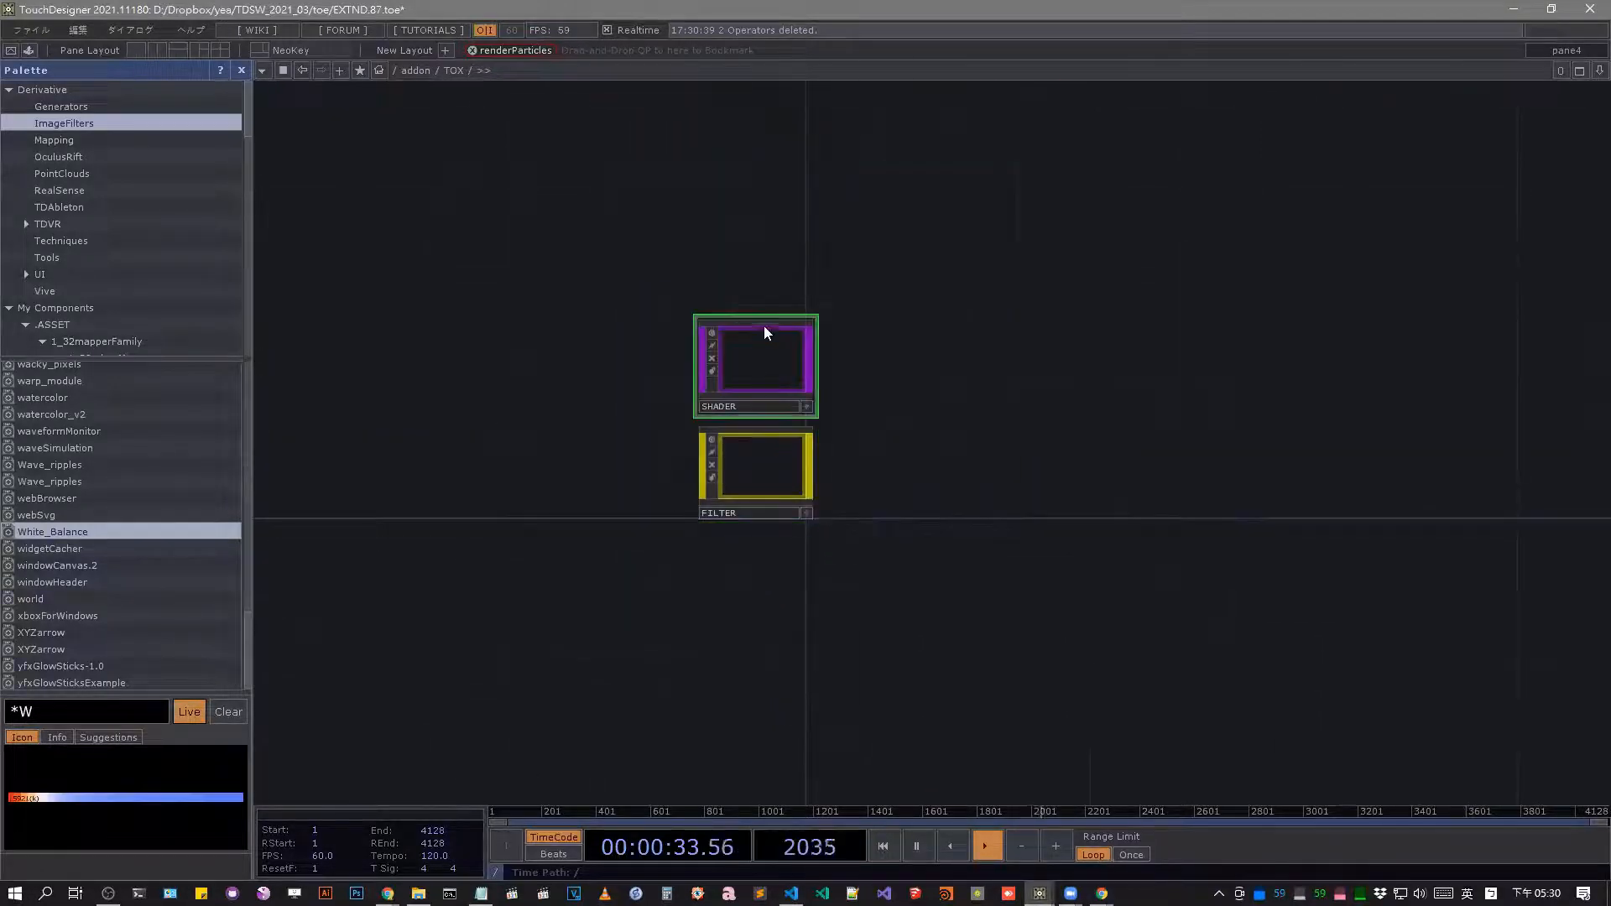
pyautogui.scroll(4, 800, 344)
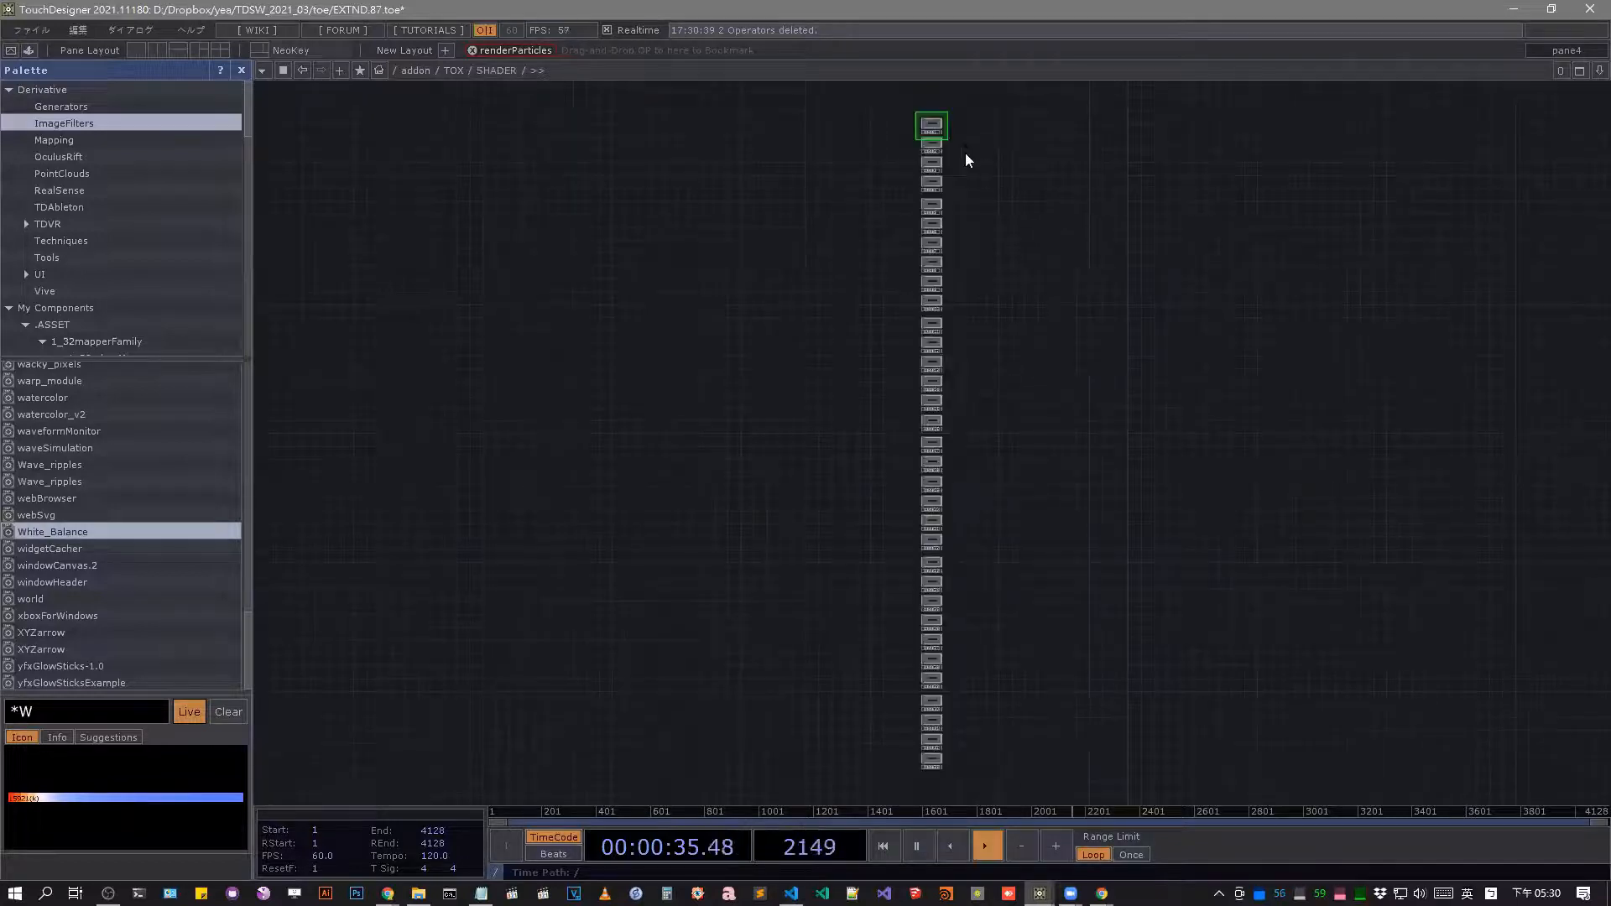
pyautogui.moveTo(965, 154); pyautogui.dragTo(836, 766, button='right')
pyautogui.press('Delete')
# Search the palette's components for *effect.
pyautogui.scroll(-10, 156, 244)
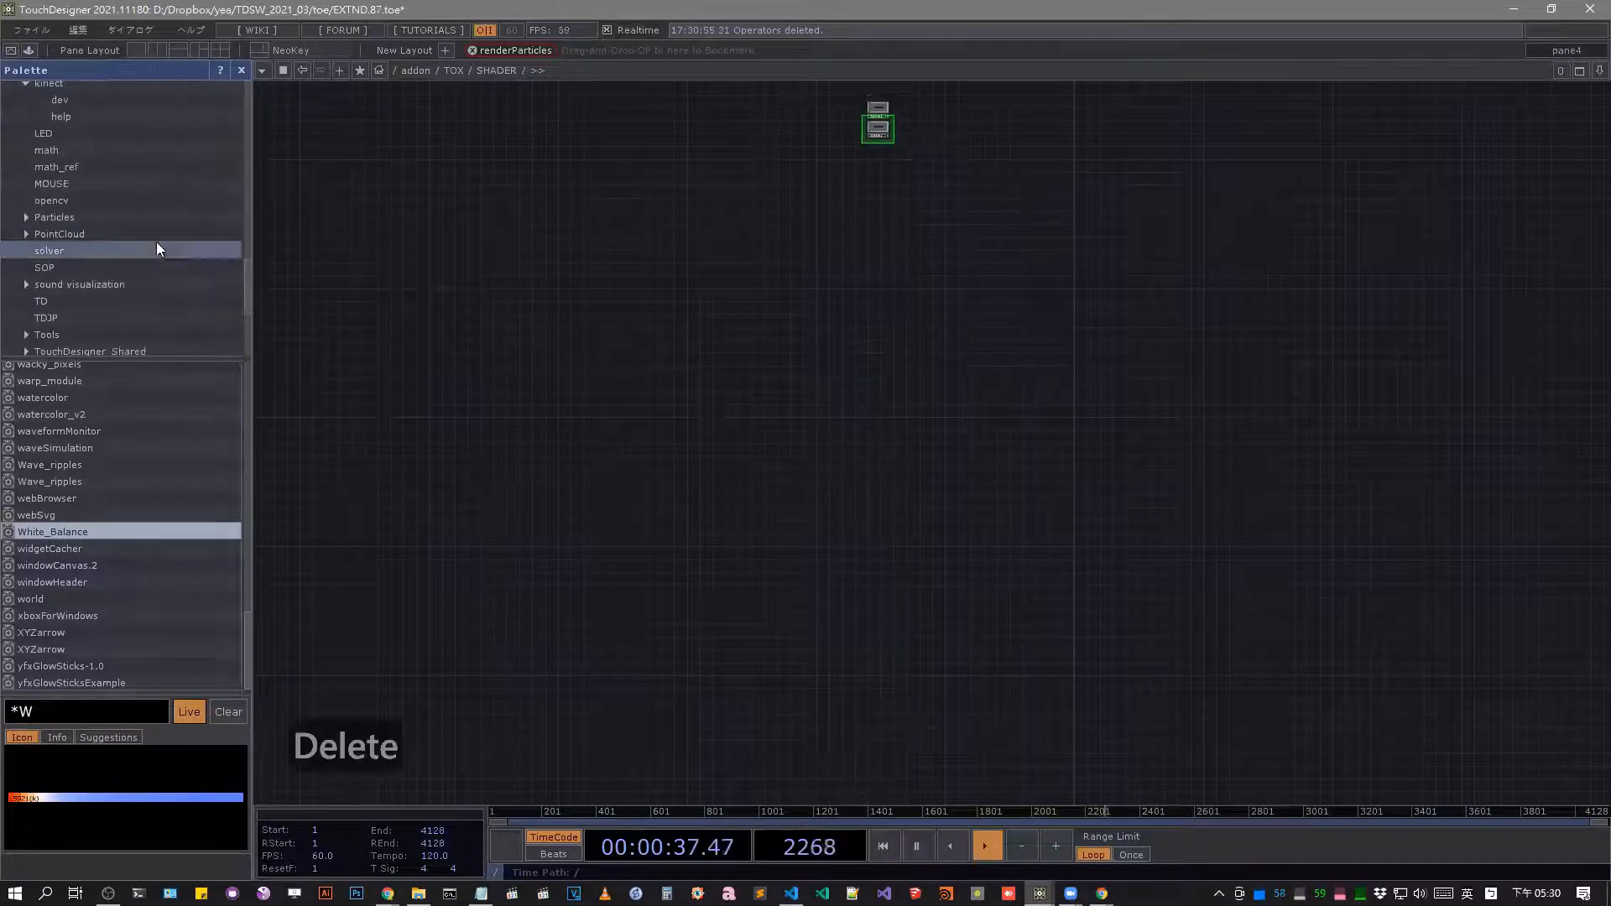
pyautogui.scroll(8, 151, 235)
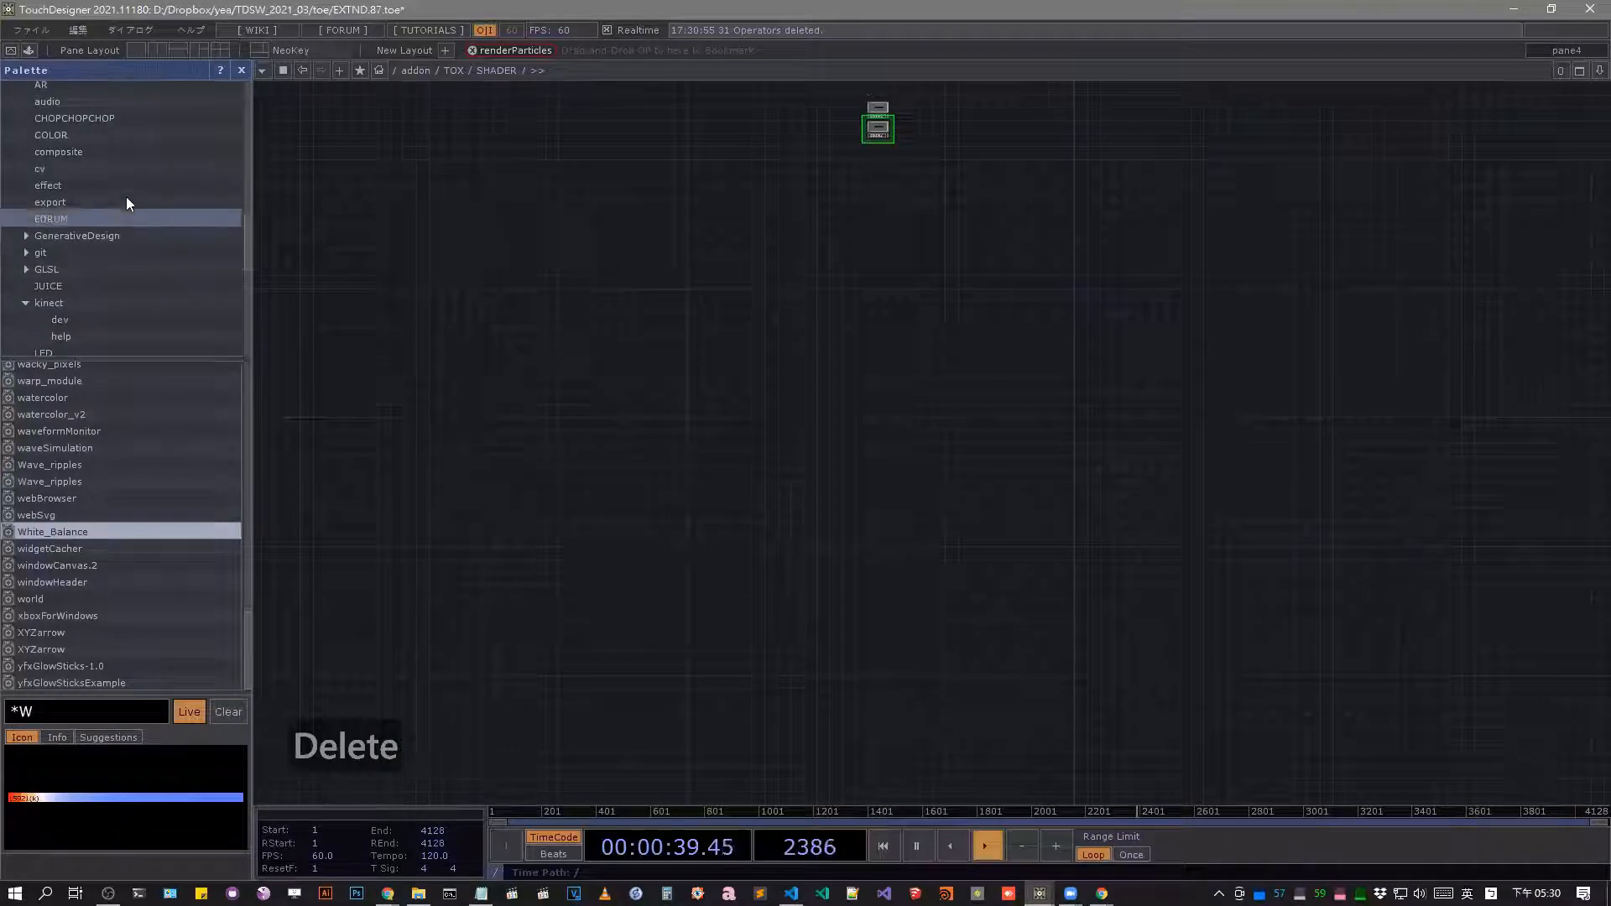
pyautogui.scroll(10, 126, 196)
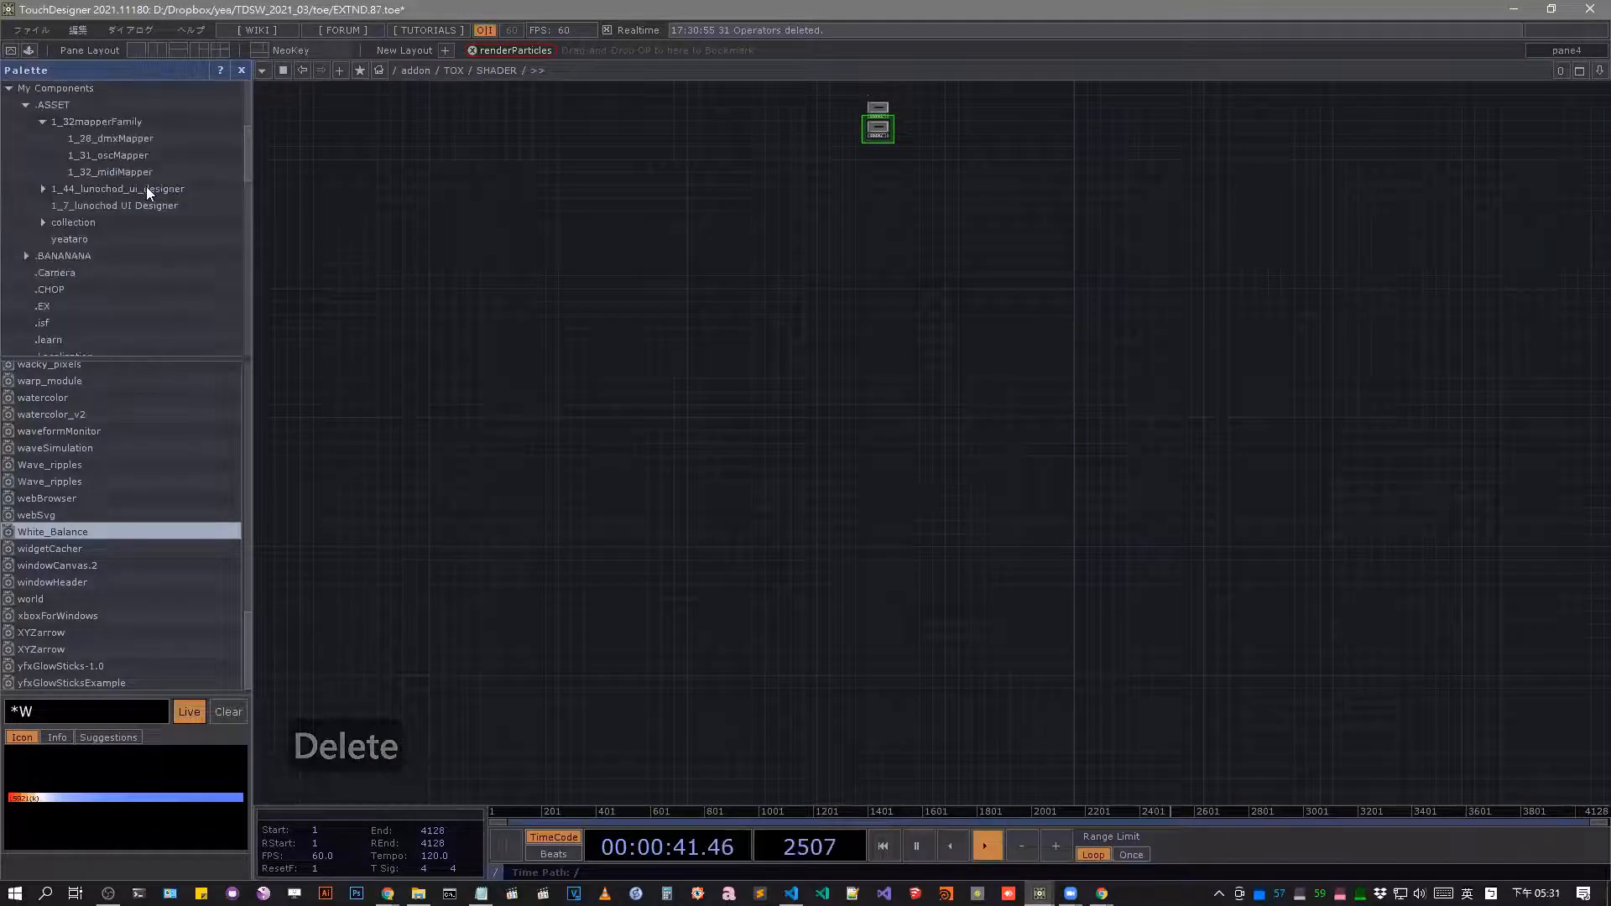
pyautogui.scroll(3, 190, 181)
pyautogui.scroll(-3, 190, 189)
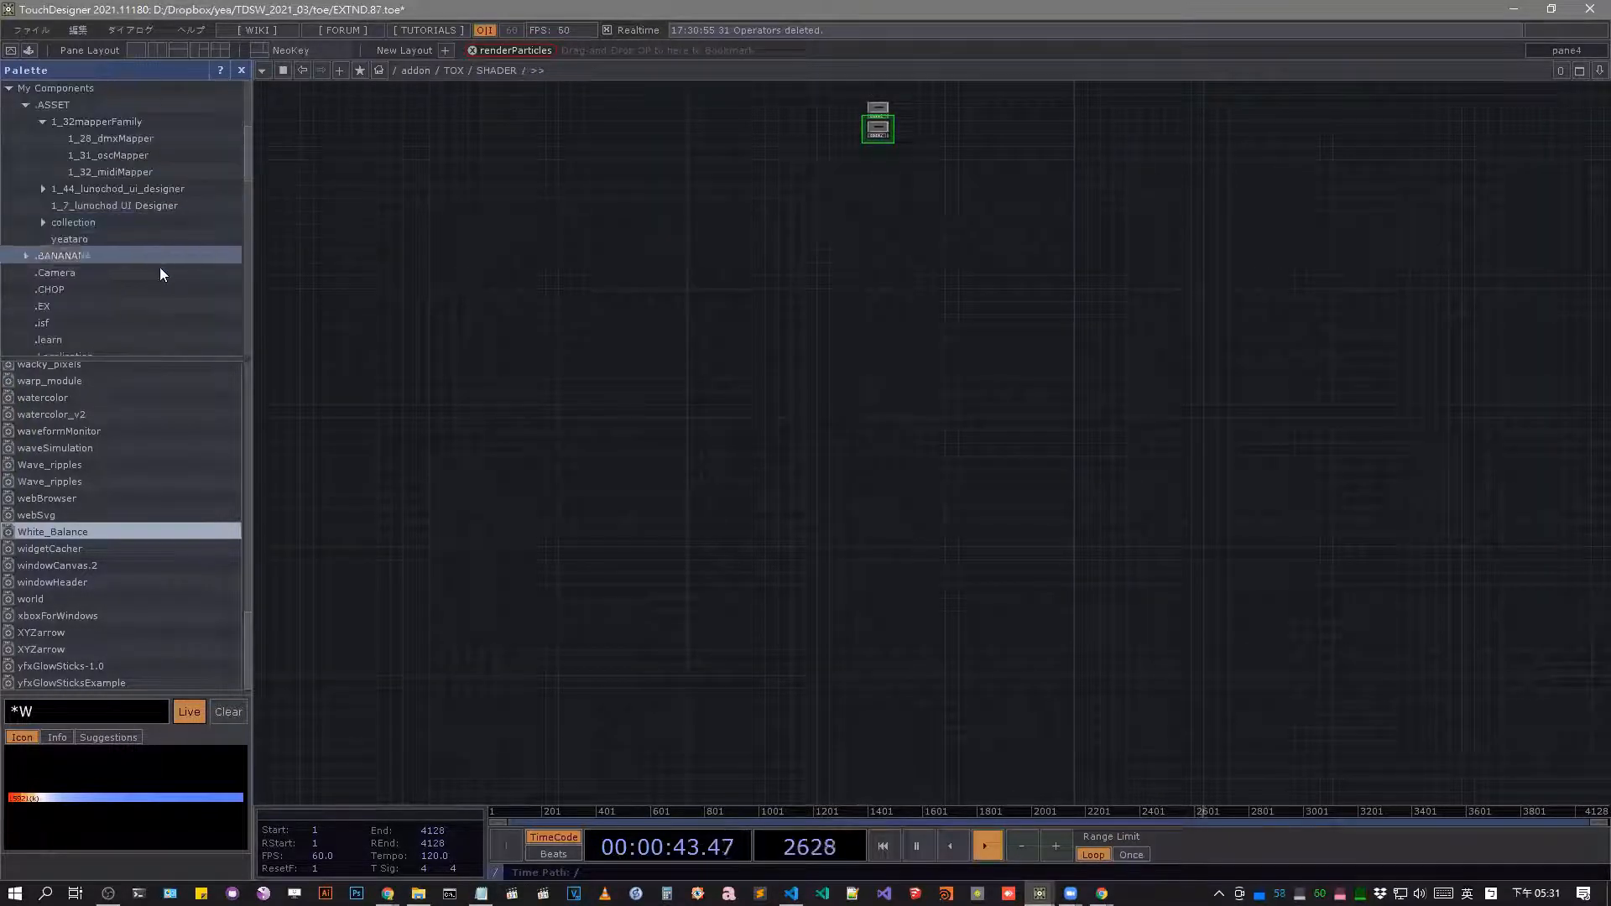
pyautogui.scroll(-5, 151, 307)
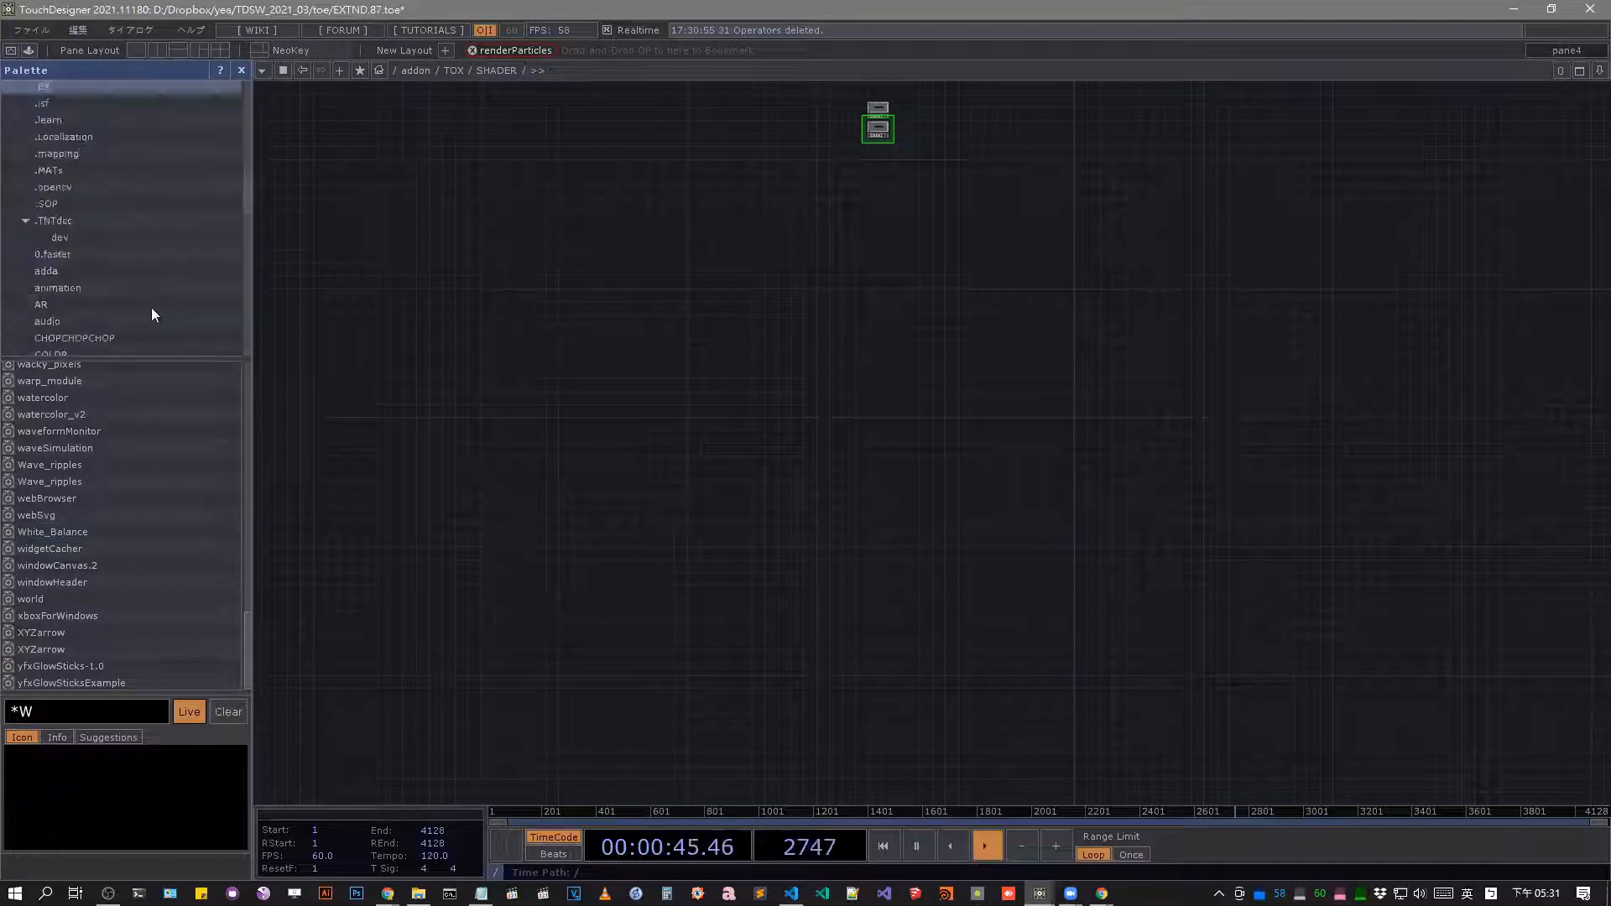
pyautogui.scroll(-10, 149, 310)
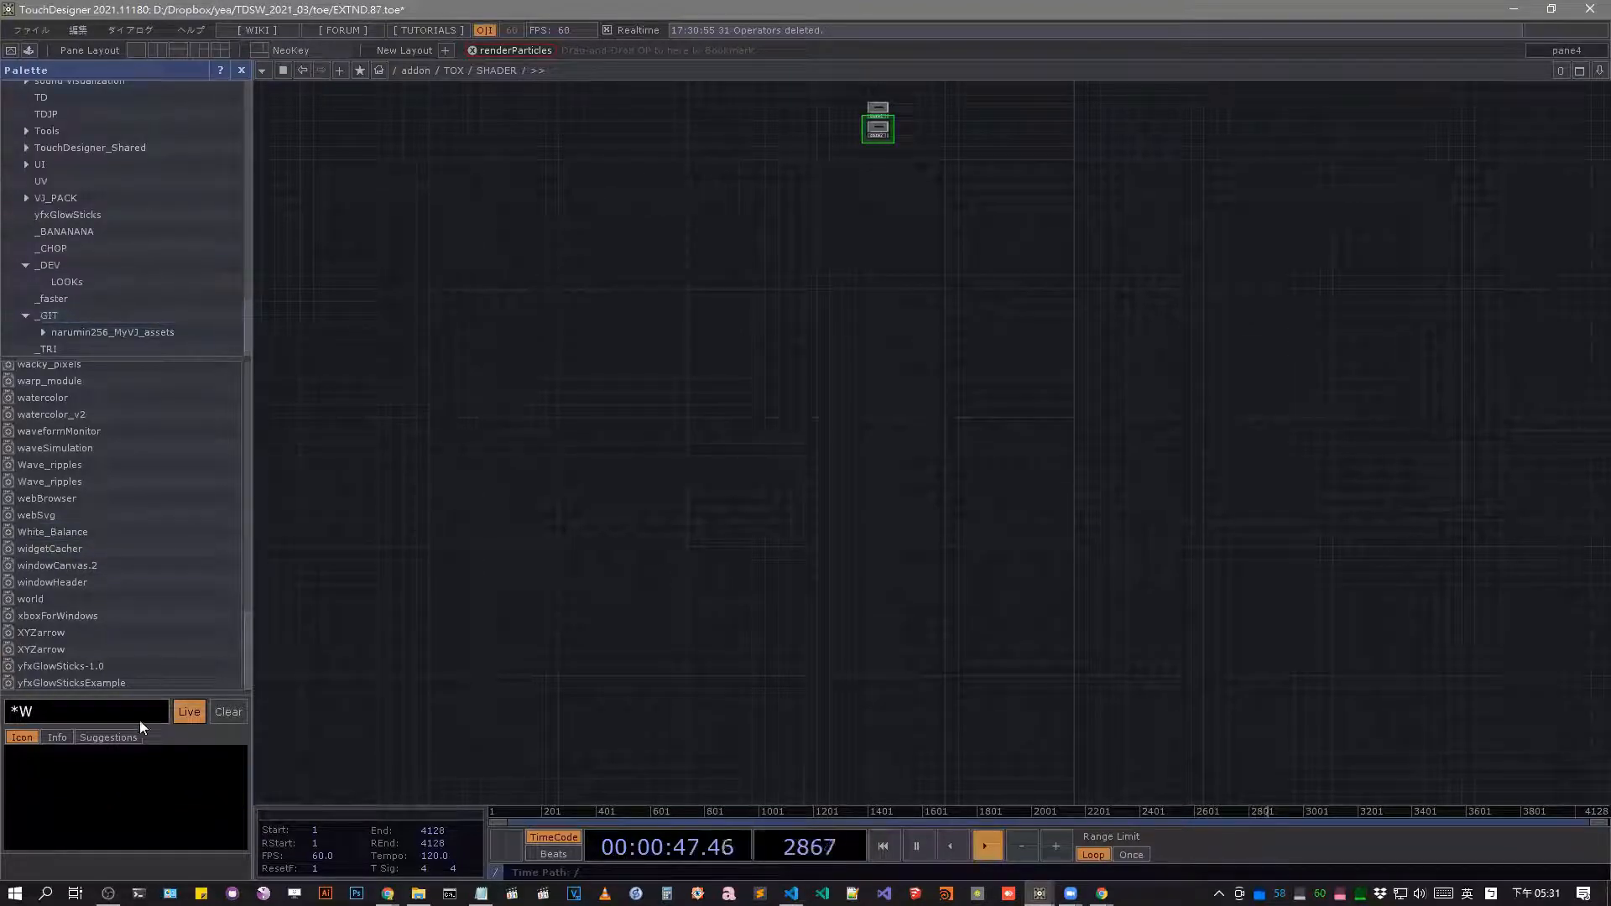
pyautogui.moveTo(36, 713); pyautogui.dragTo(24, 715)
pyautogui.write('e')
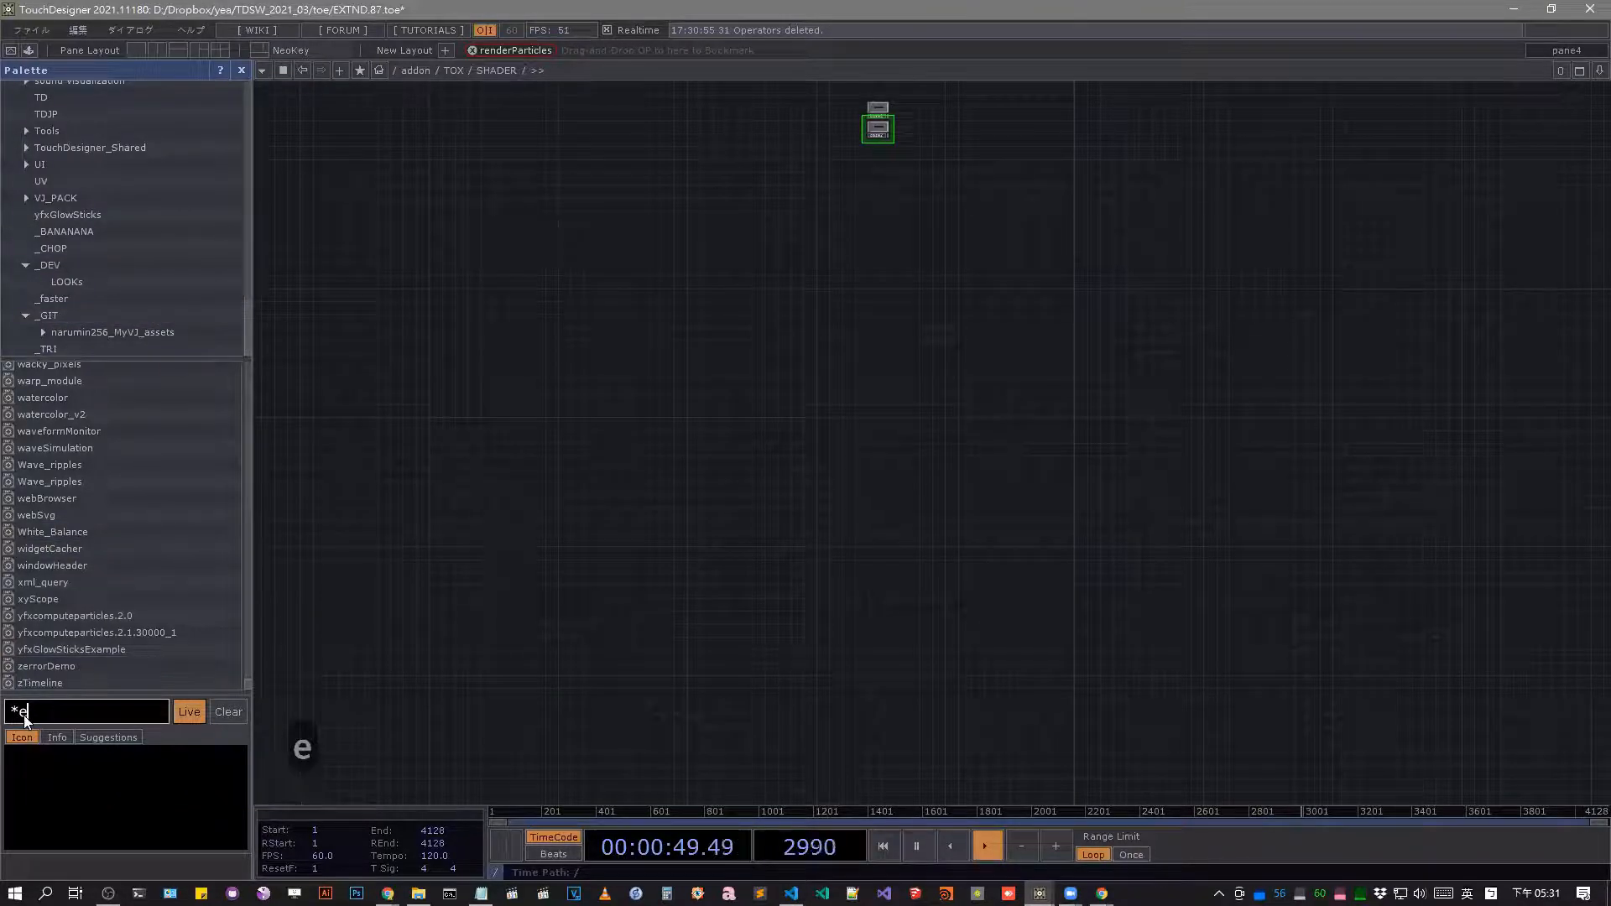
pyautogui.write('ffect')
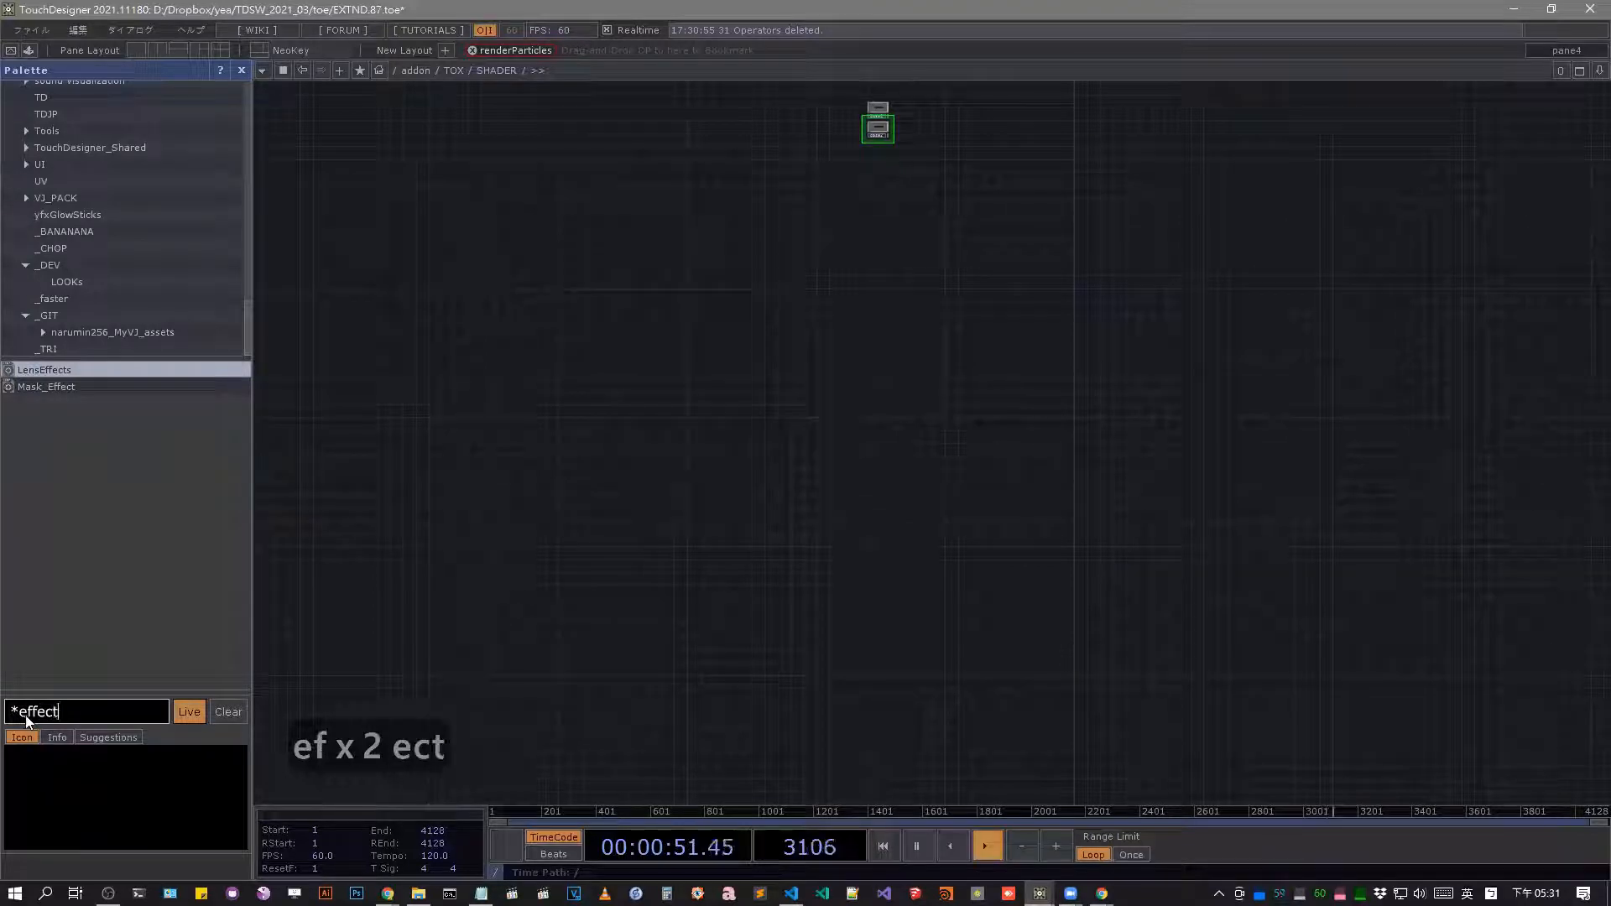
# Add LensEffects and two copies of Mask_Effect from the palette to the SHADER network.
pyautogui.moveTo(198, 374); pyautogui.dragTo(617, 422)
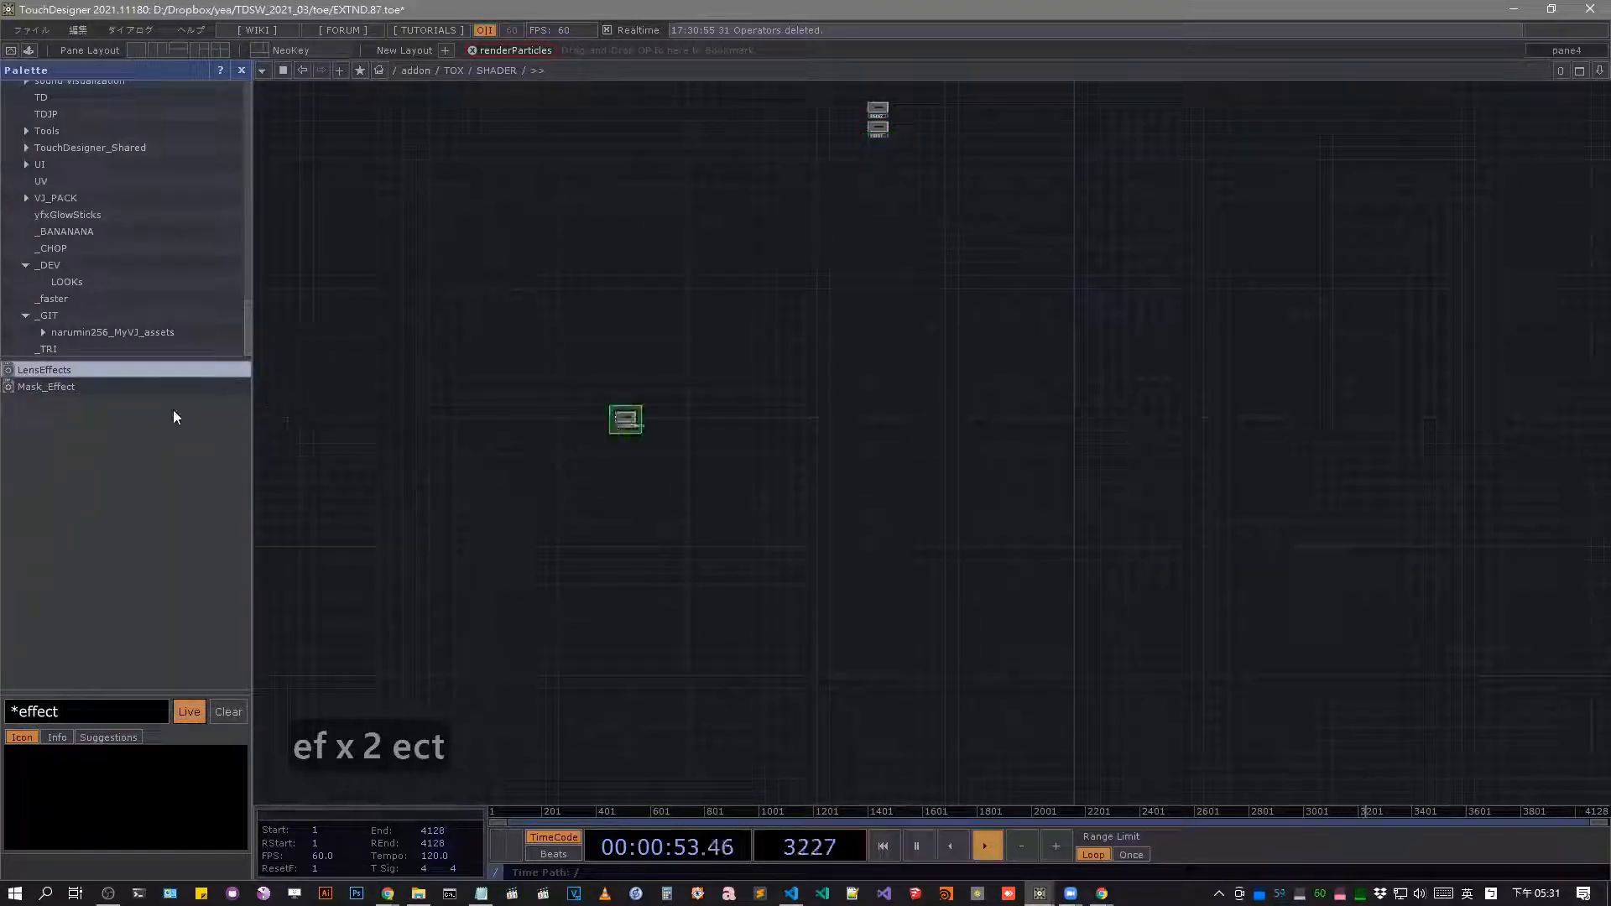
pyautogui.moveTo(144, 388); pyautogui.dragTo(771, 322)
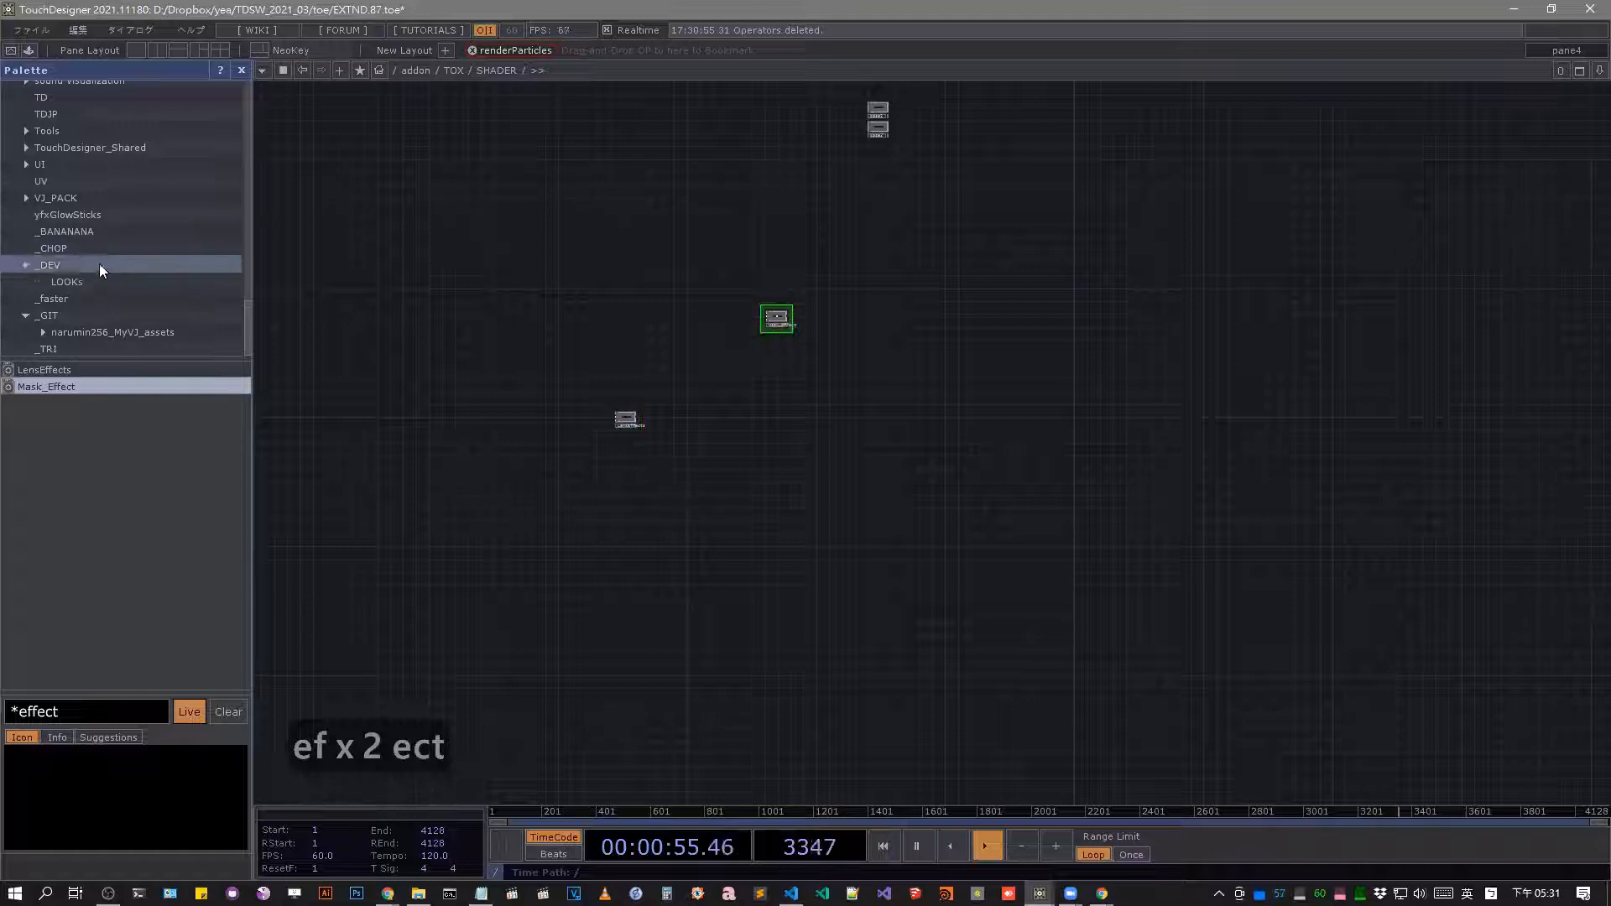
pyautogui.click(97, 195)
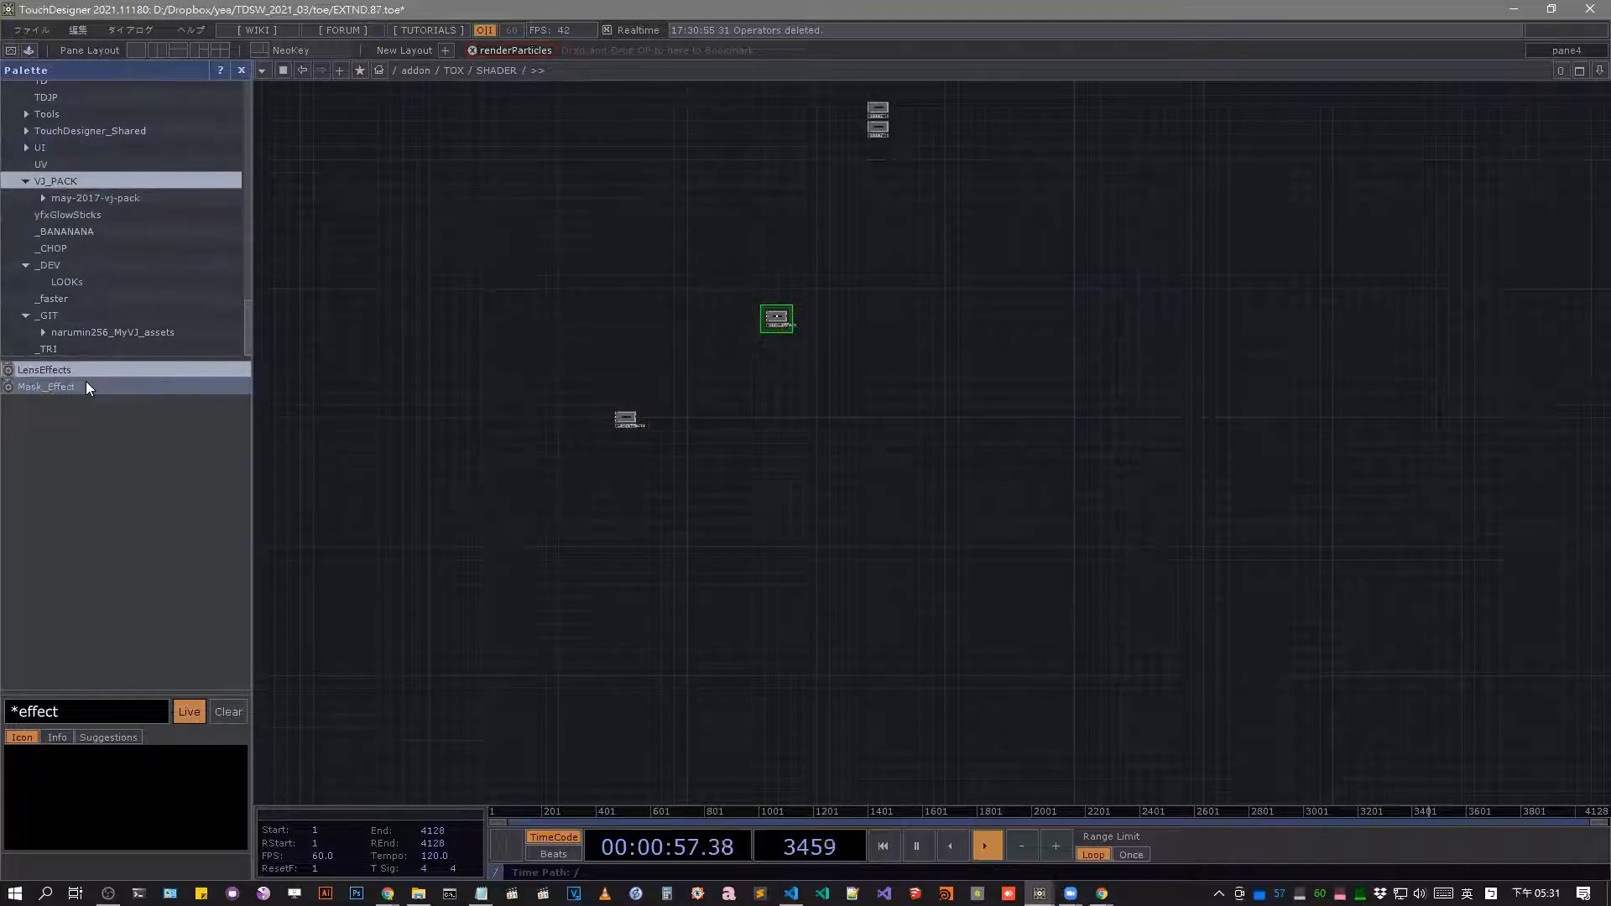
pyautogui.moveTo(86, 387); pyautogui.dragTo(723, 426)
pyautogui.scroll(-2, 746, 375)
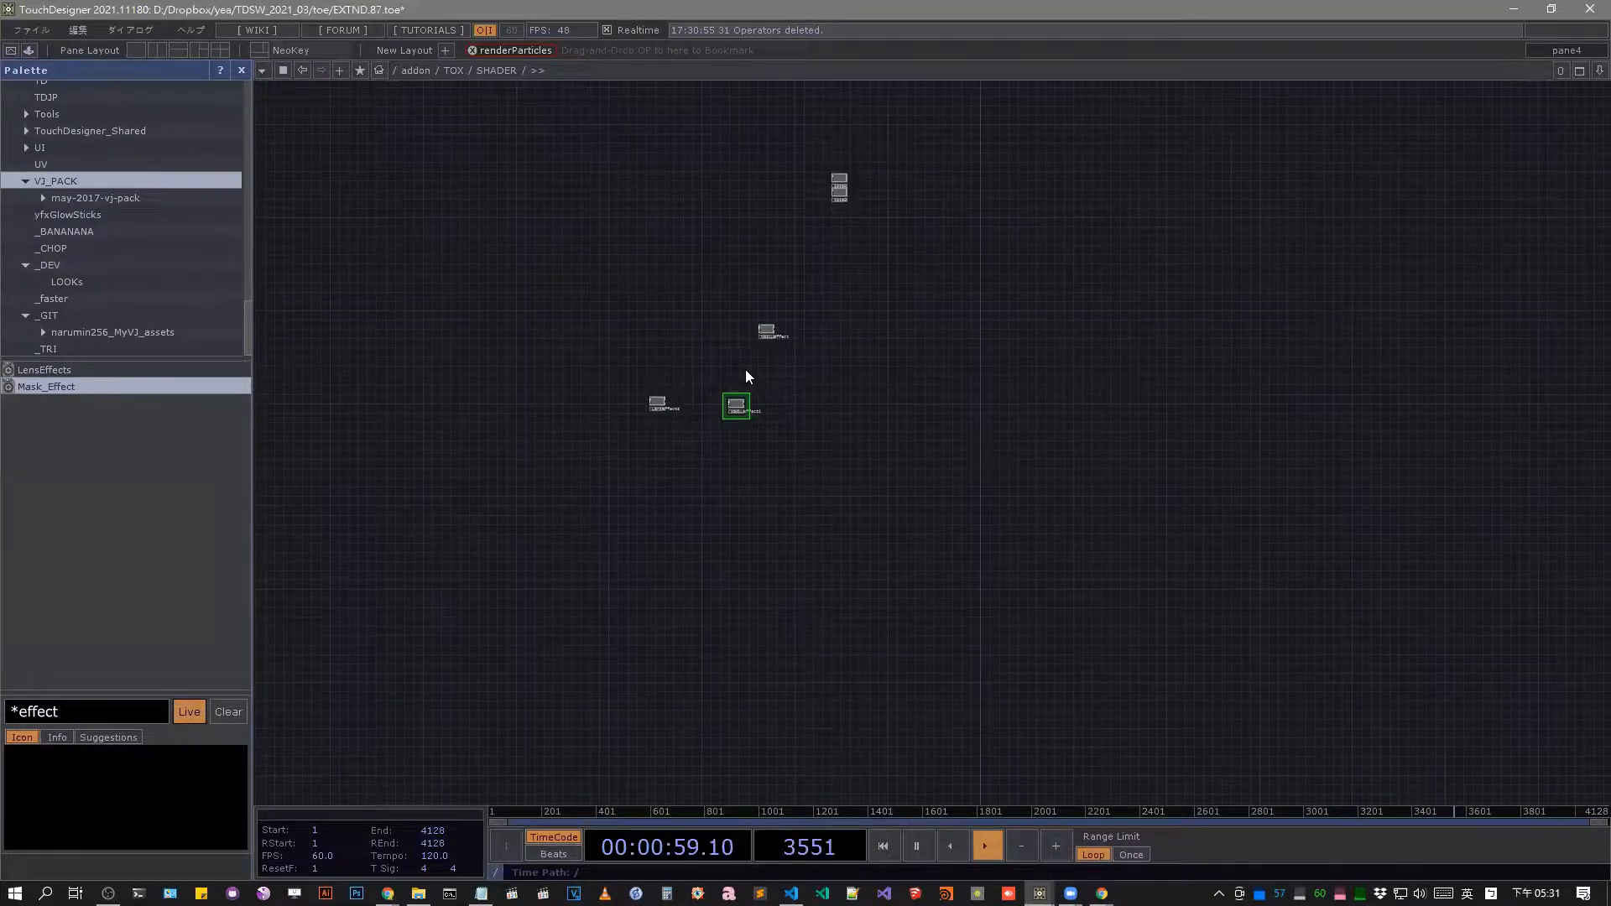
# Go back up to the root network and re-enter addon and its TOX component to review SHADER and FILTER.
pyautogui.scroll(-5, 745, 376)
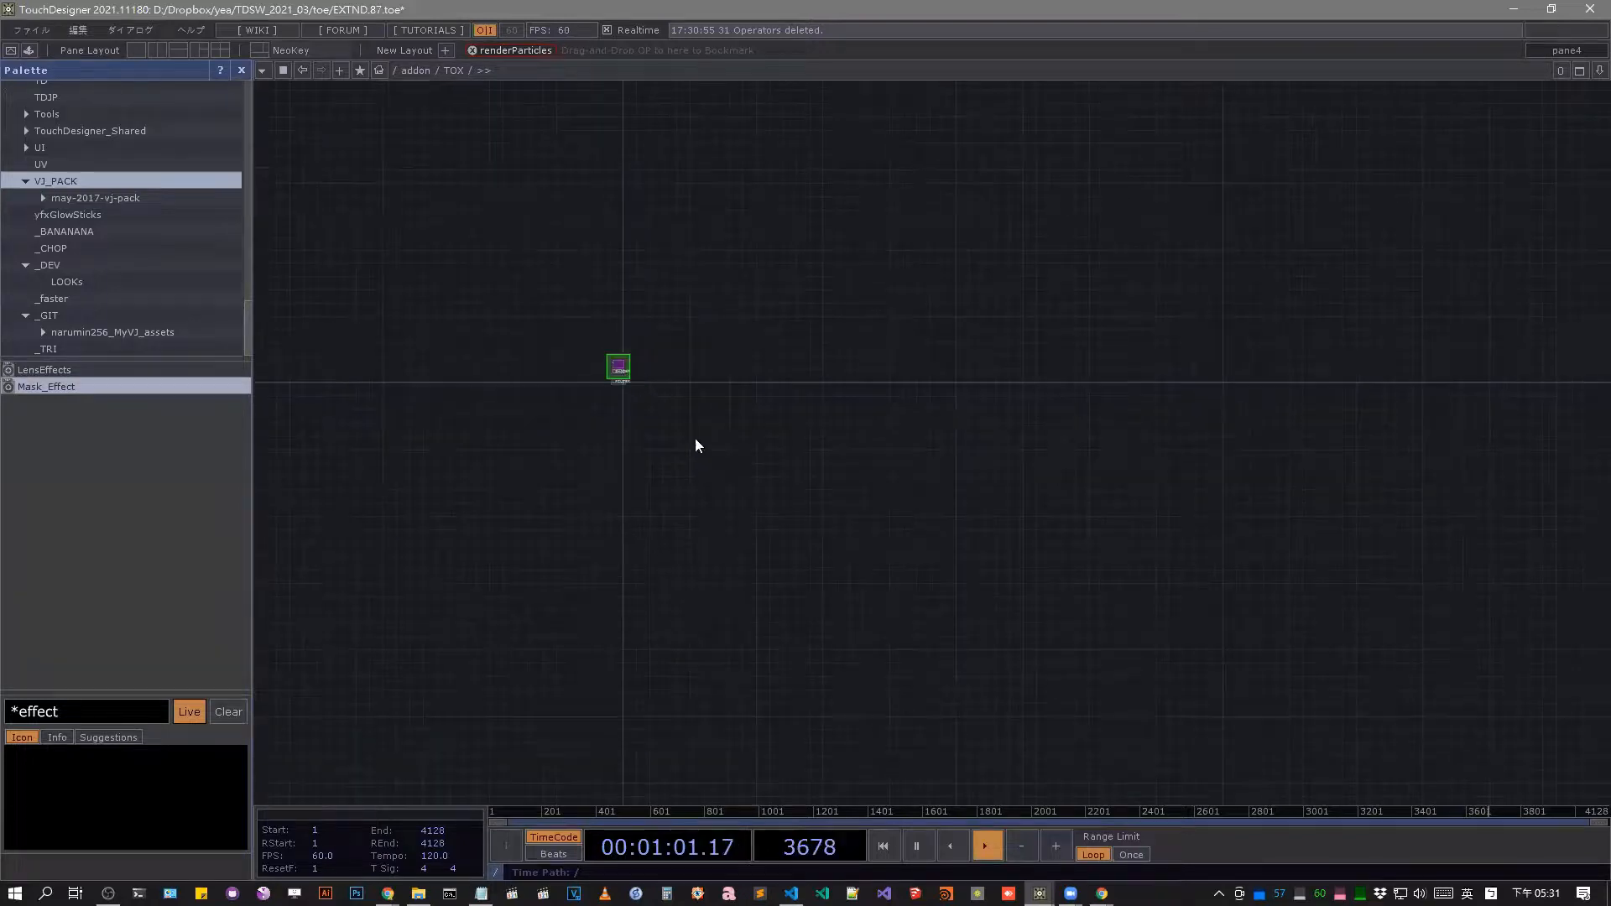
pyautogui.scroll(-5, 695, 445)
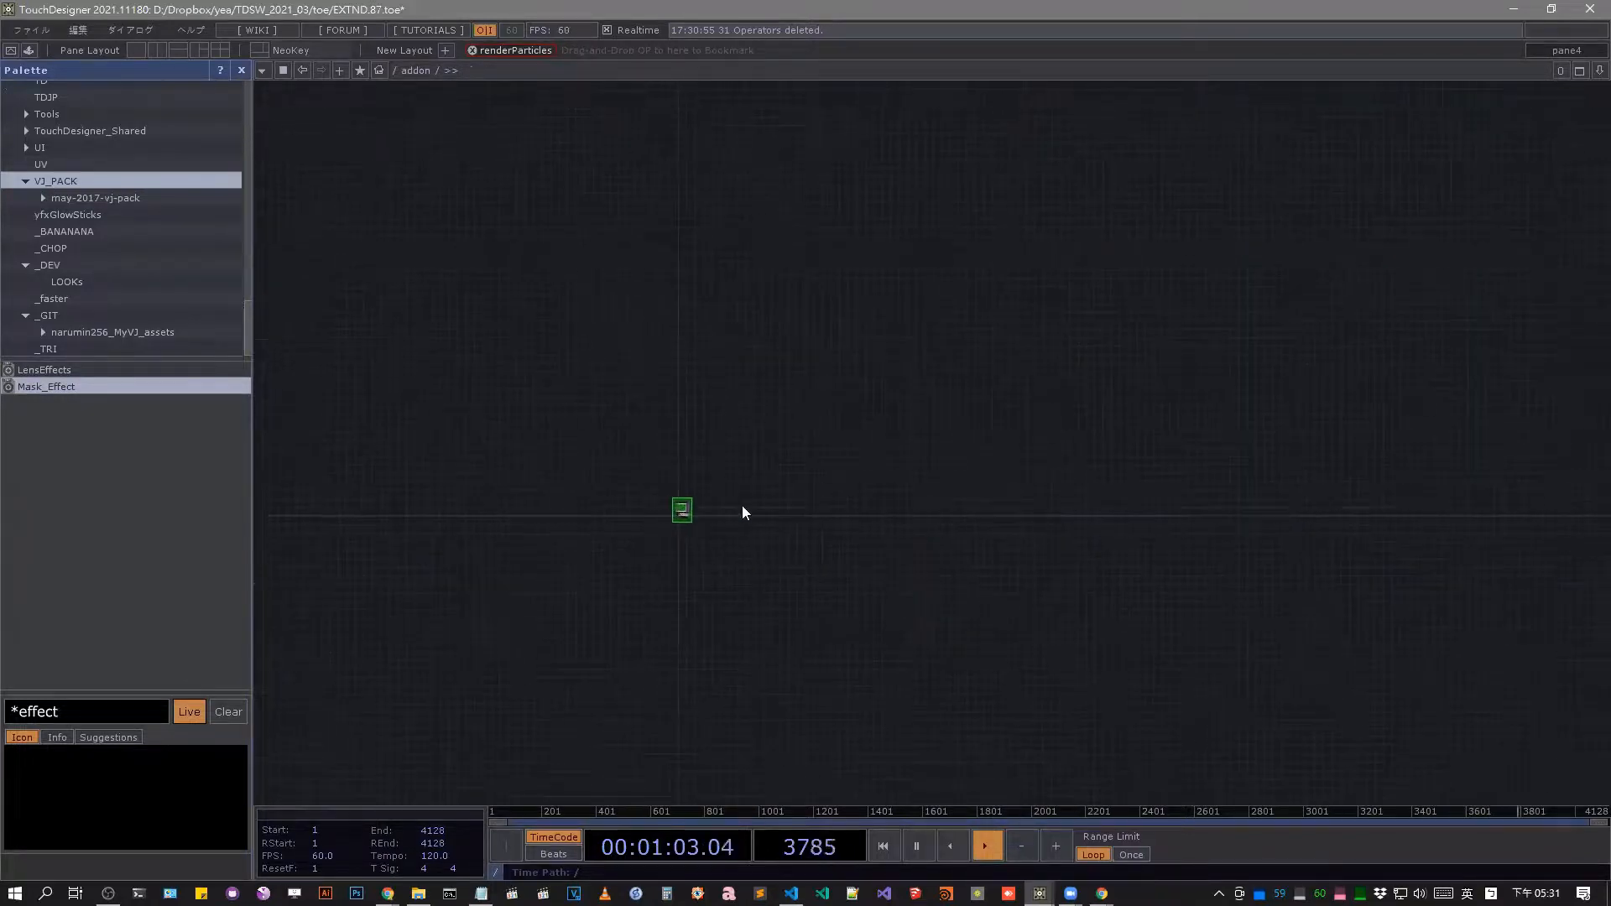
pyautogui.scroll(-5, 742, 511)
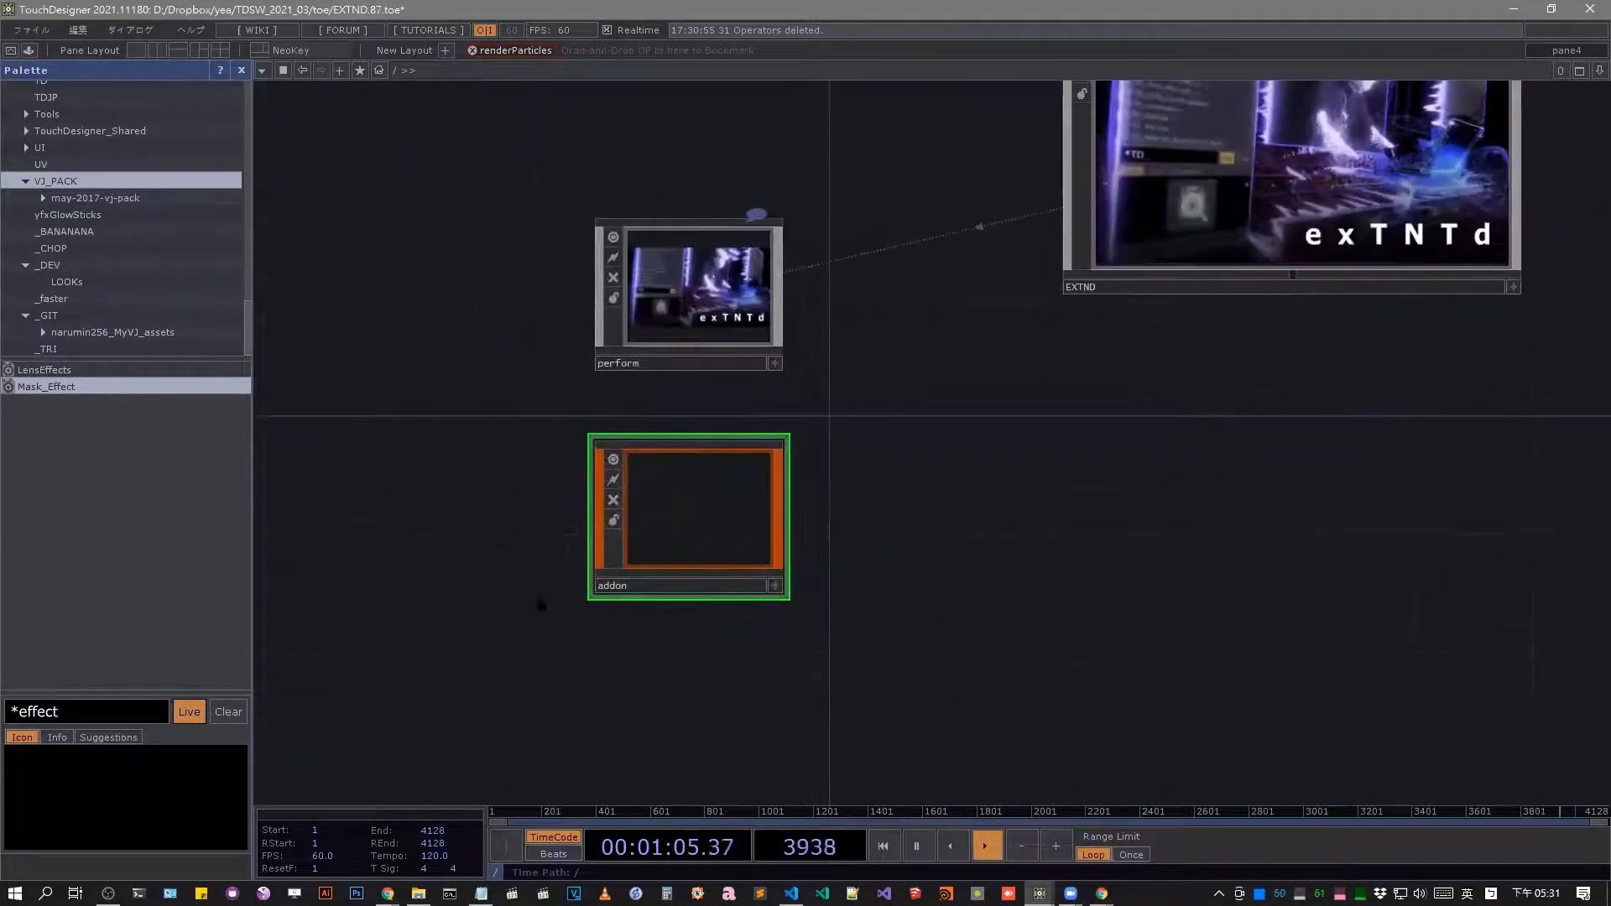
pyautogui.scroll(5, 747, 527)
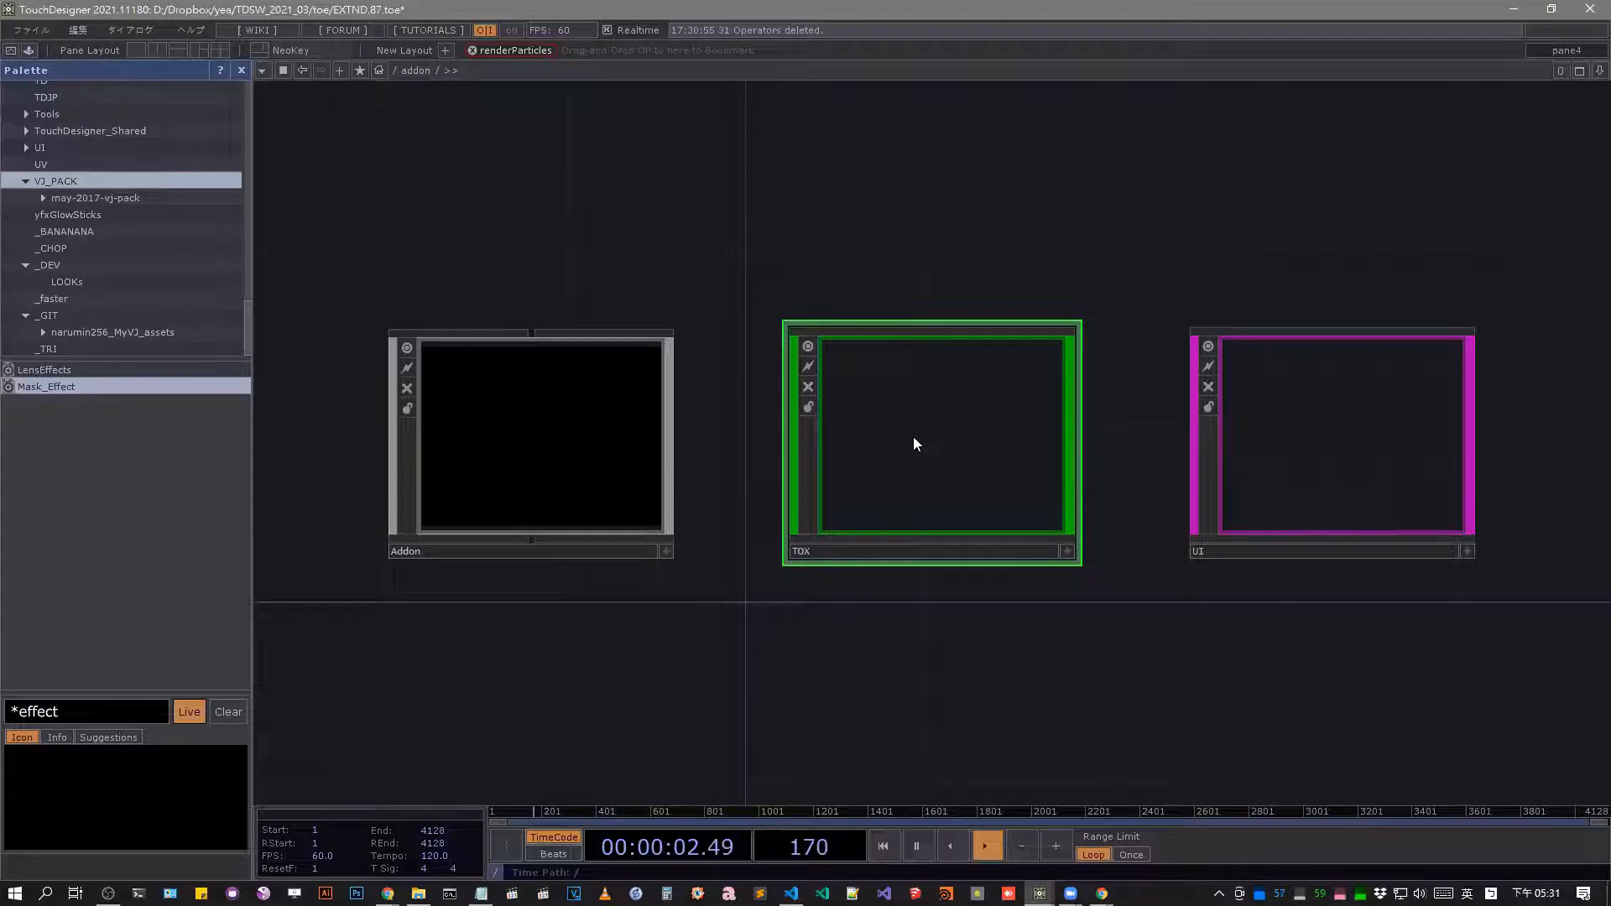
pyautogui.scroll(3, 913, 436)
pyautogui.moveTo(454, 408); pyautogui.dragTo(654, 56, button='middle')
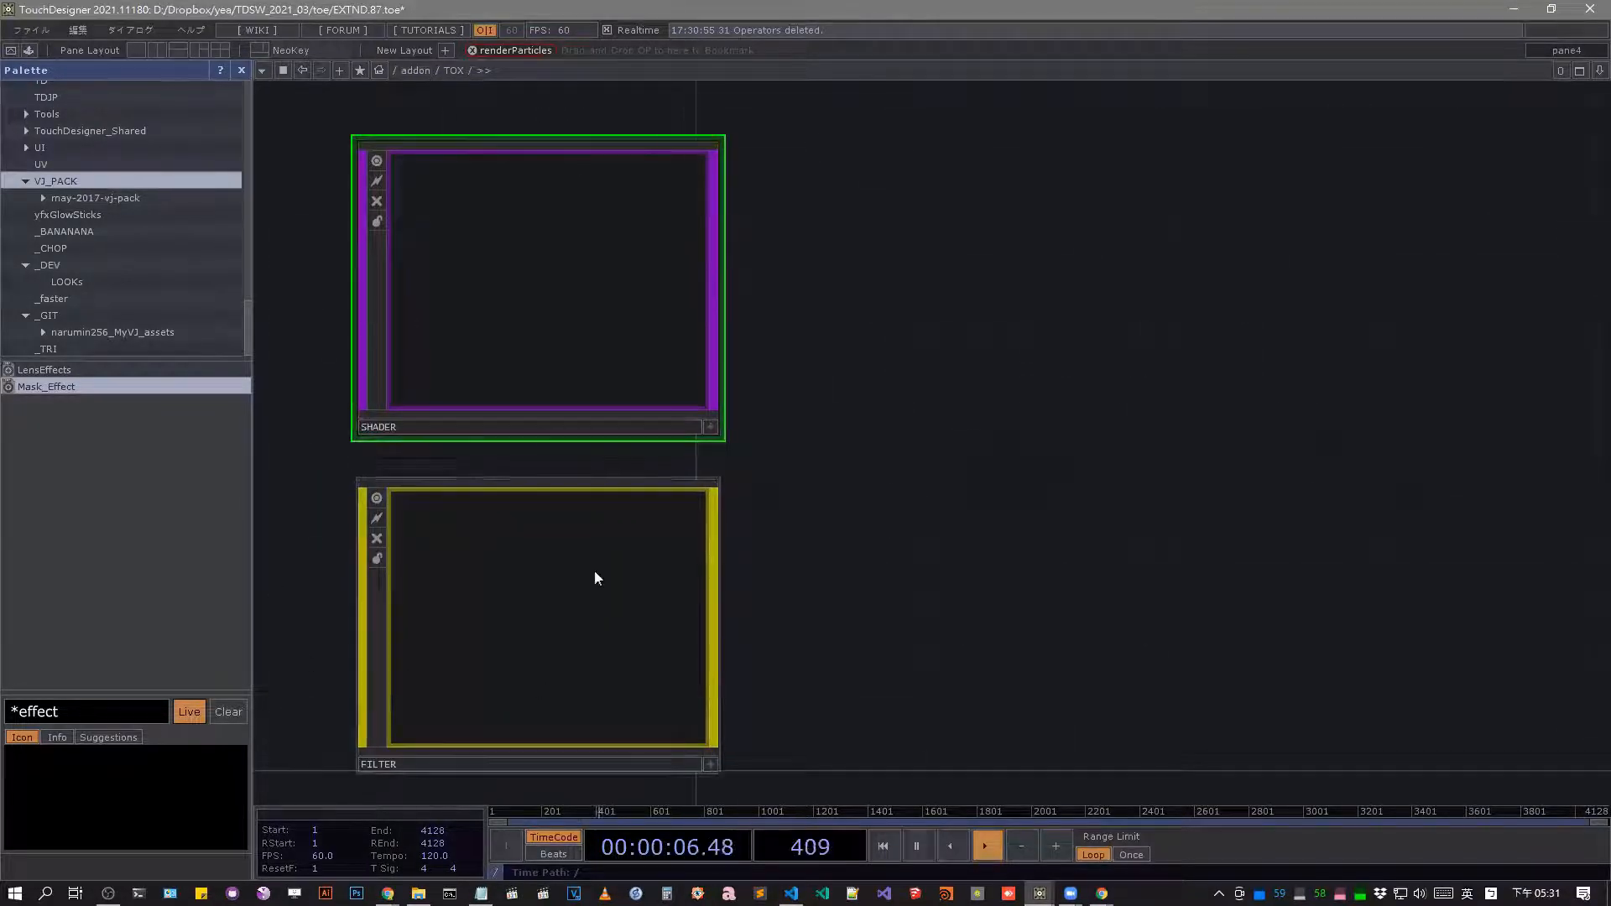
# Go back up to the root network and check the parameters of the addon component.
pyautogui.moveTo(831, 395); pyautogui.dragTo(983, 403)
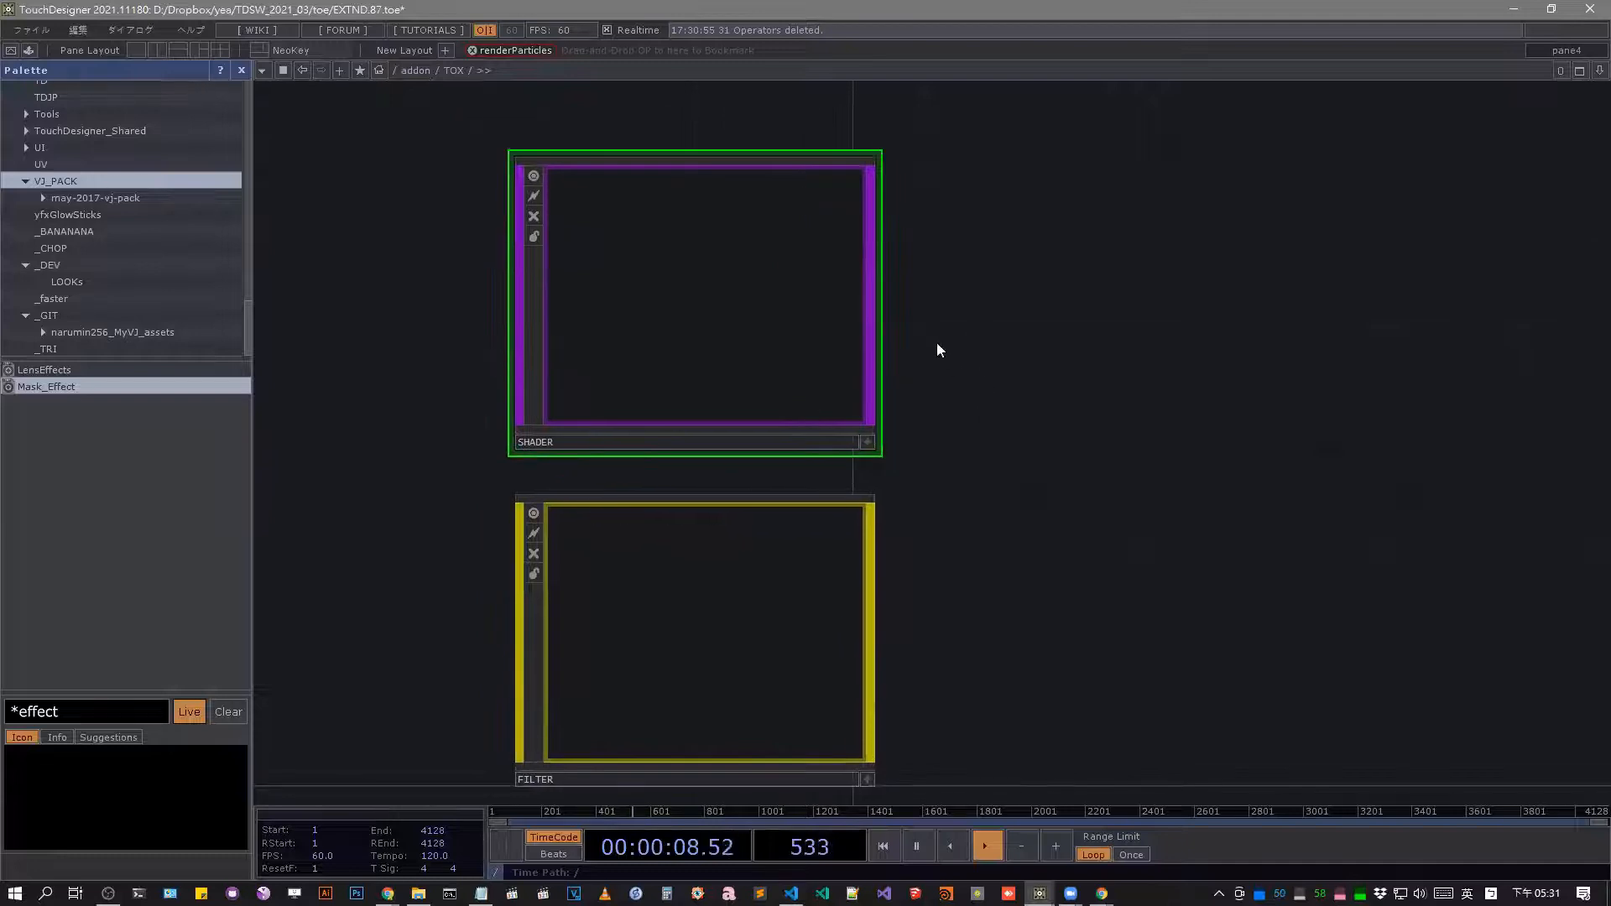
pyautogui.scroll(-5, 892, 288)
pyautogui.click(409, 72)
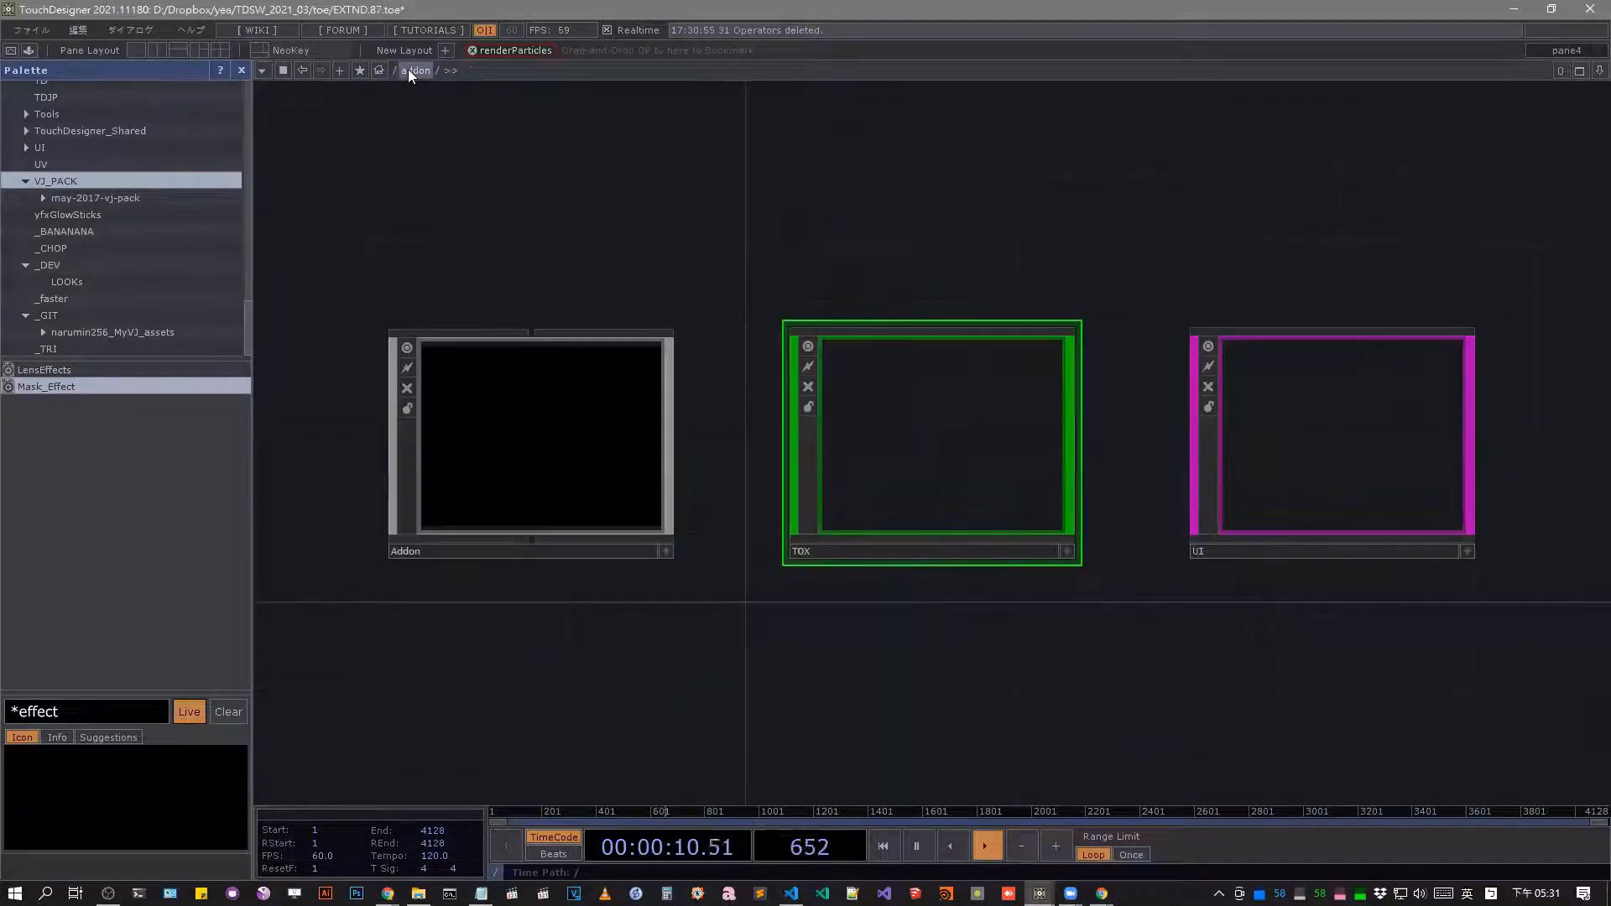
pyautogui.click(399, 70)
pyautogui.click(403, 88)
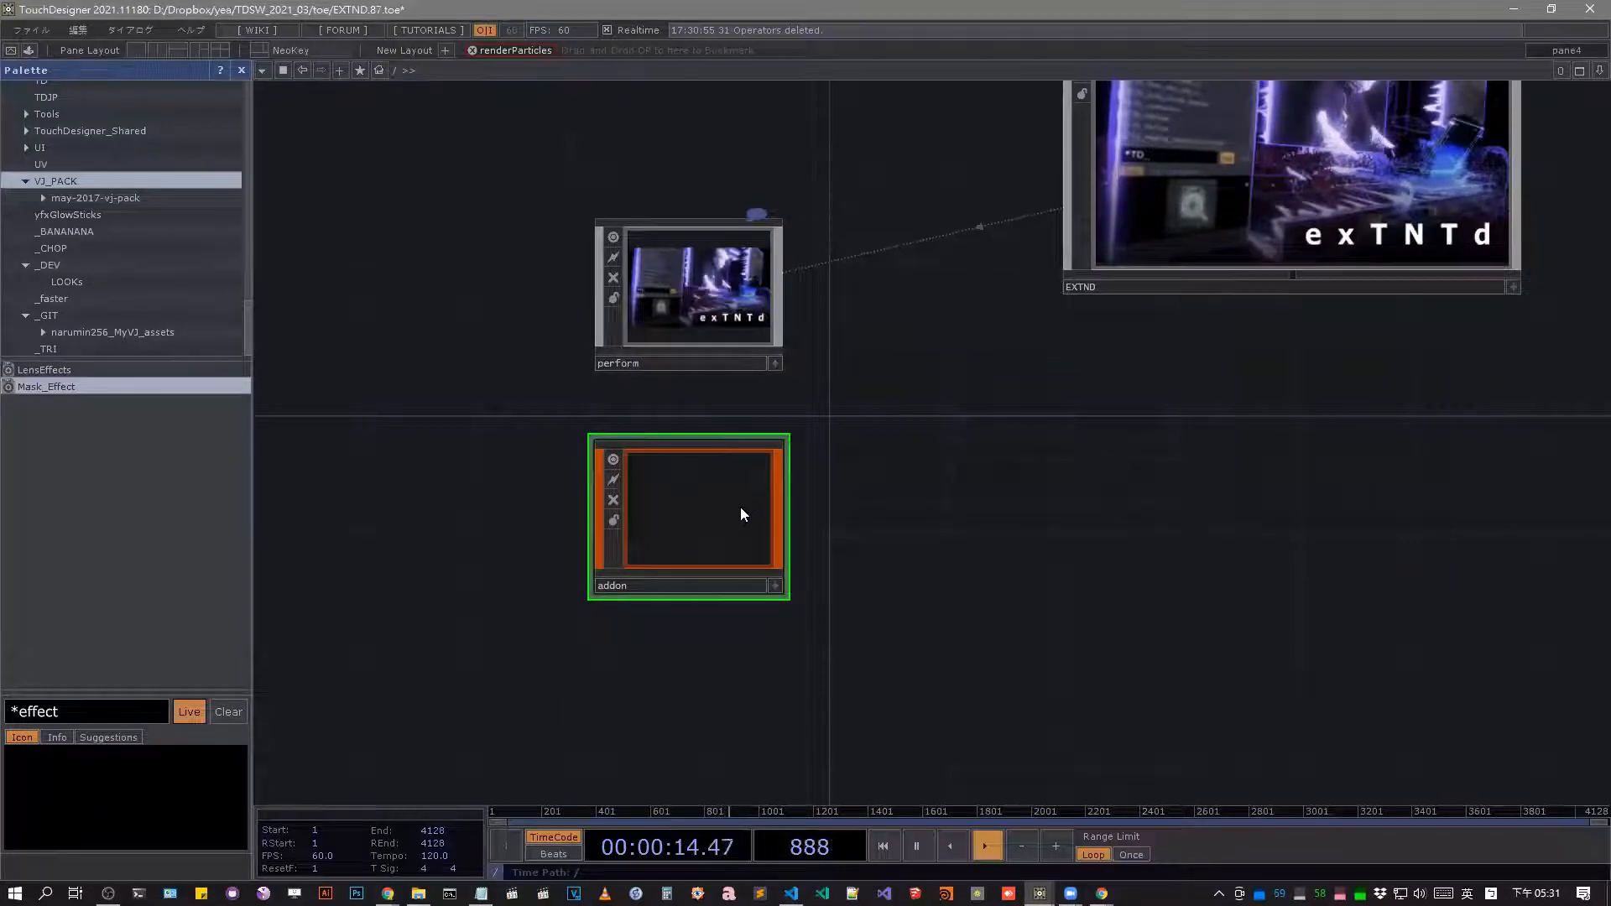
pyautogui.press('p')
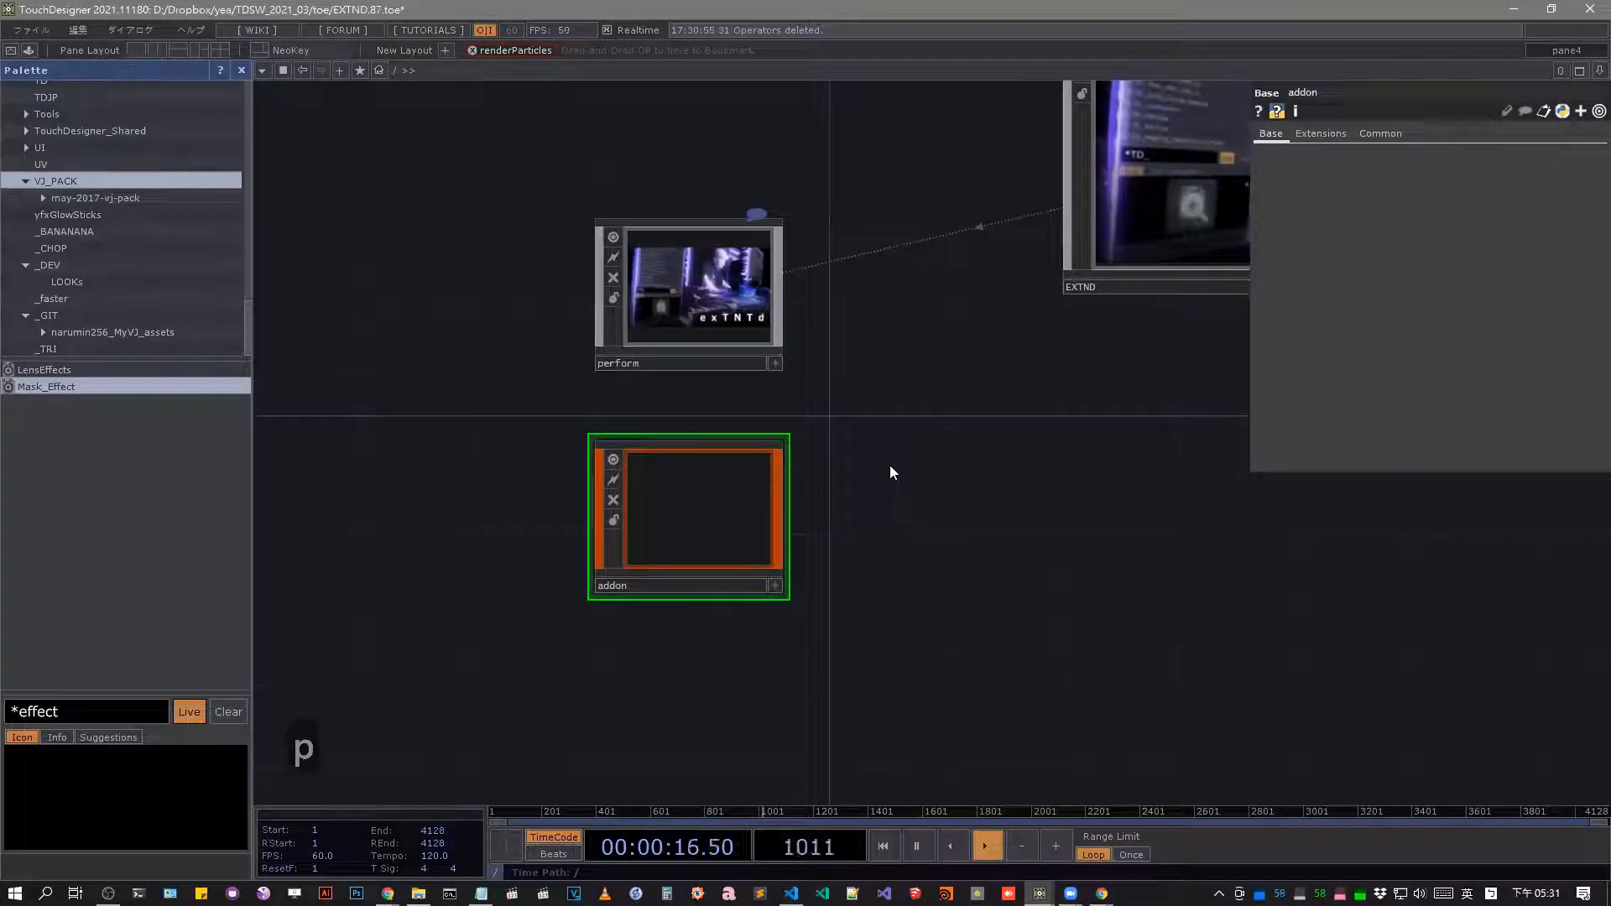
pyautogui.press('p')
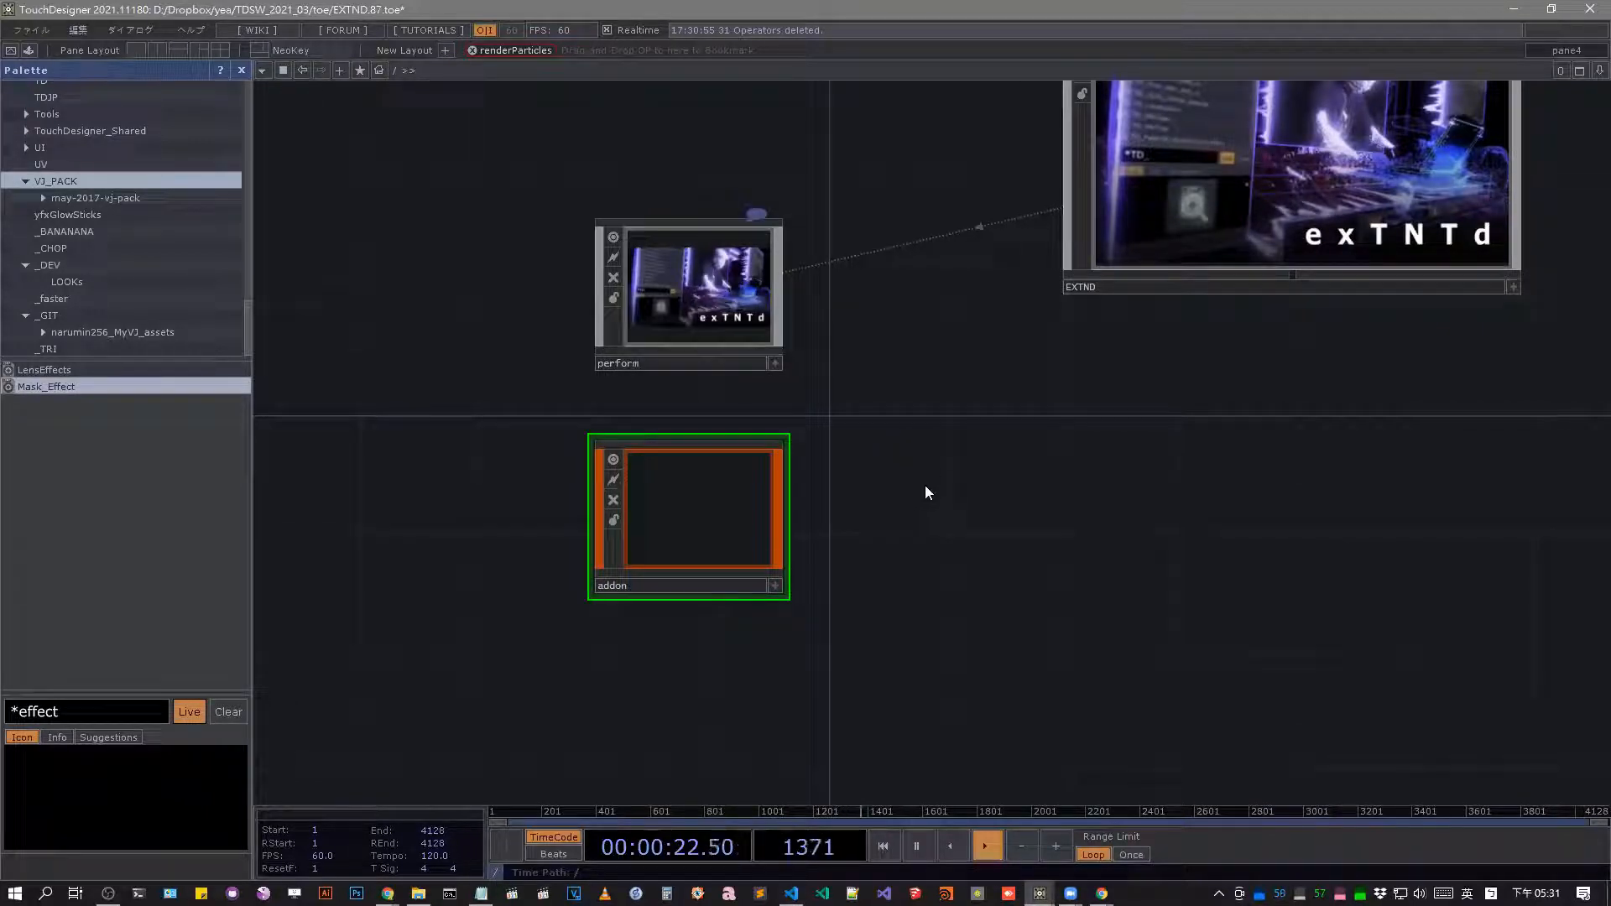
# Enter the EXTND component and then its Addon component.
pyautogui.moveTo(1254, 334); pyautogui.dragTo(821, 439)
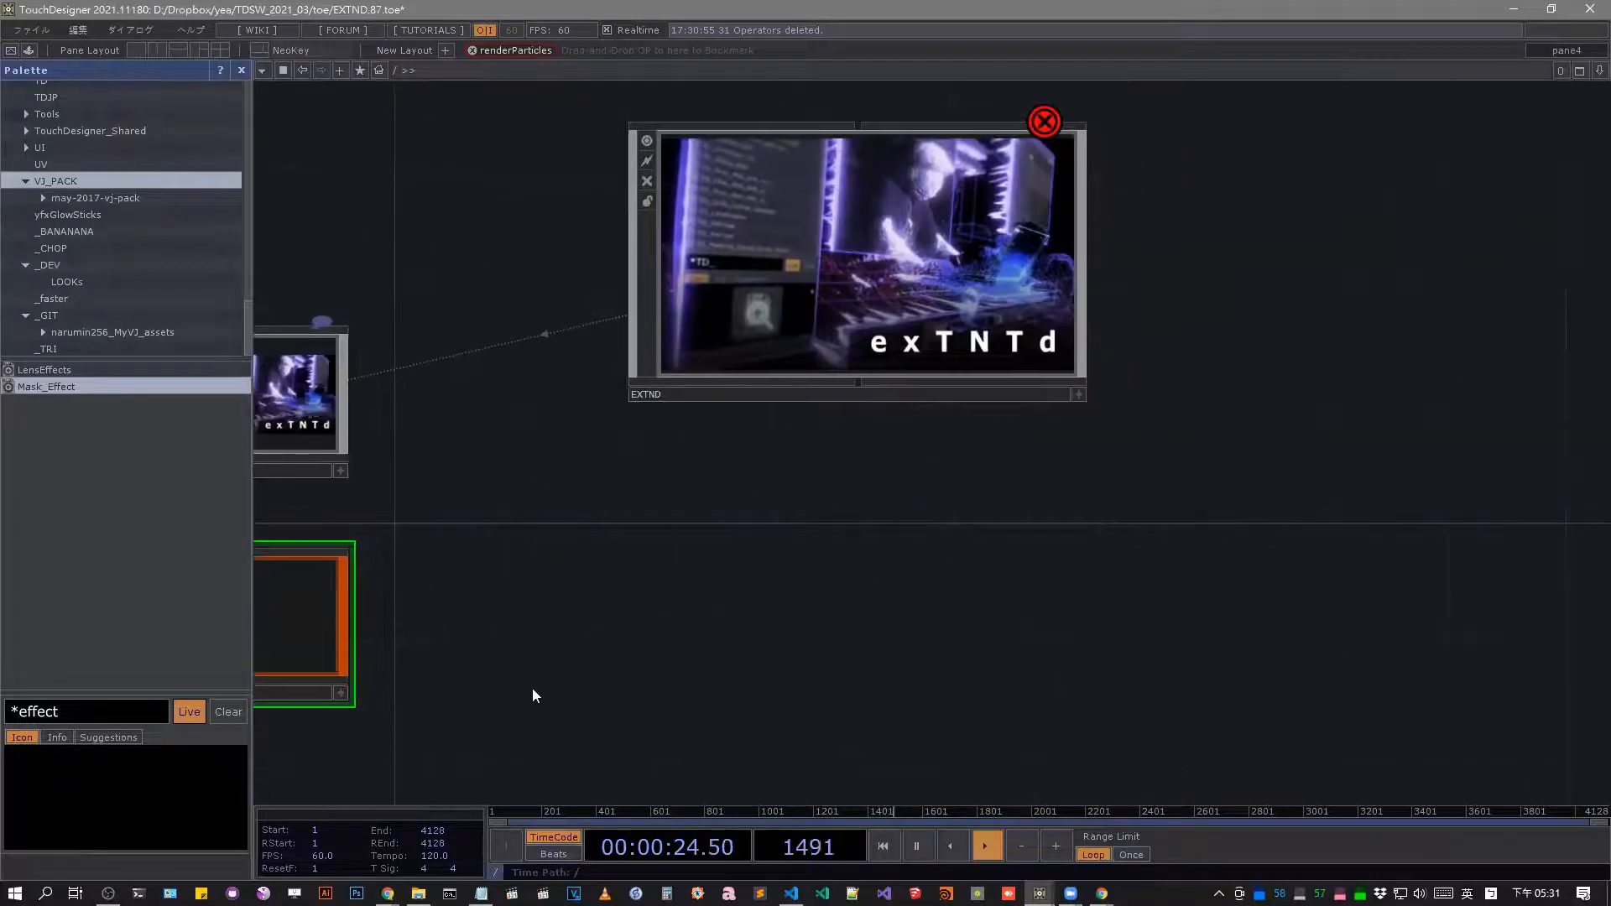
pyautogui.moveTo(409, 517); pyautogui.dragTo(756, 425)
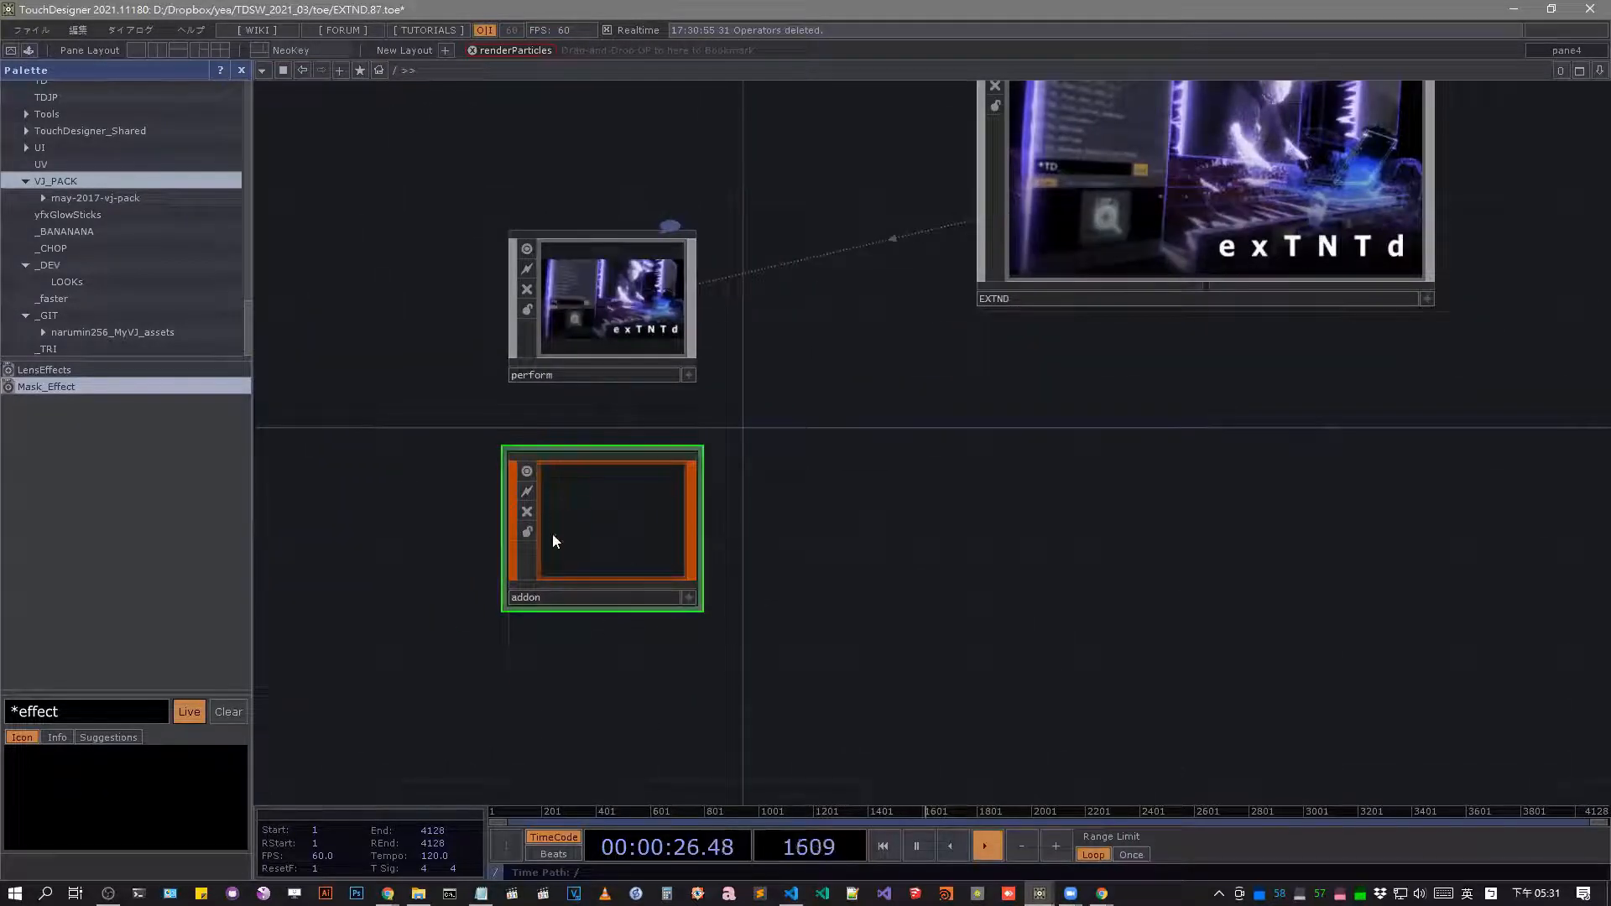
pyautogui.moveTo(1114, 236); pyautogui.dragTo(1051, 272)
pyautogui.press('i')
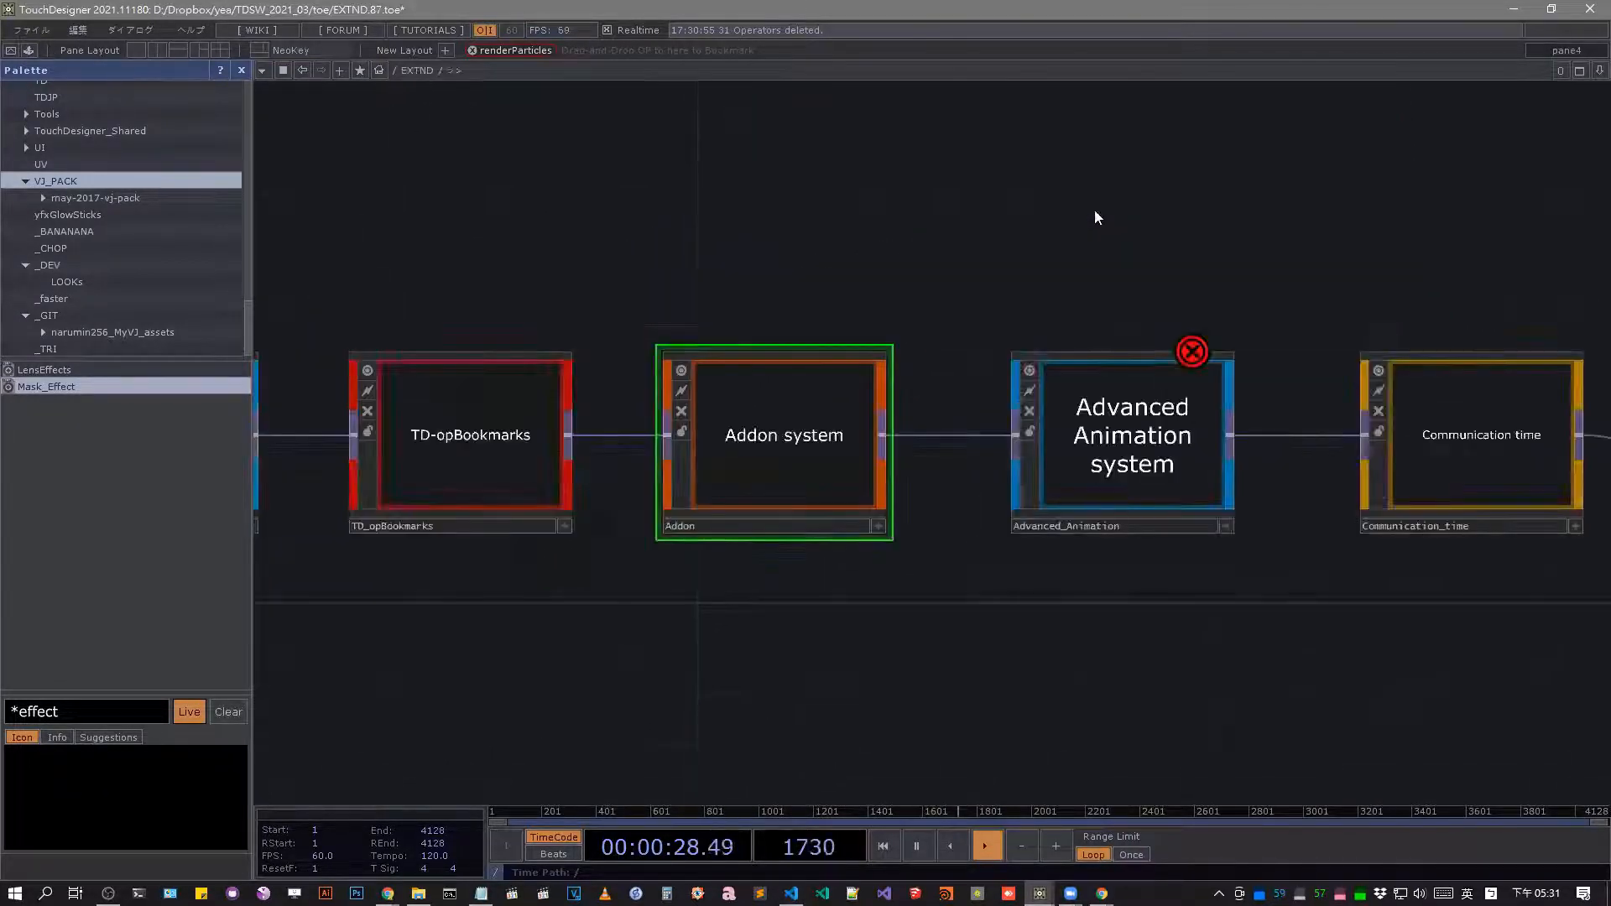
pyautogui.scroll(3, 1143, 420)
pyautogui.moveTo(789, 560); pyautogui.dragTo(526, 504)
pyautogui.scroll(-4, 1100, 492)
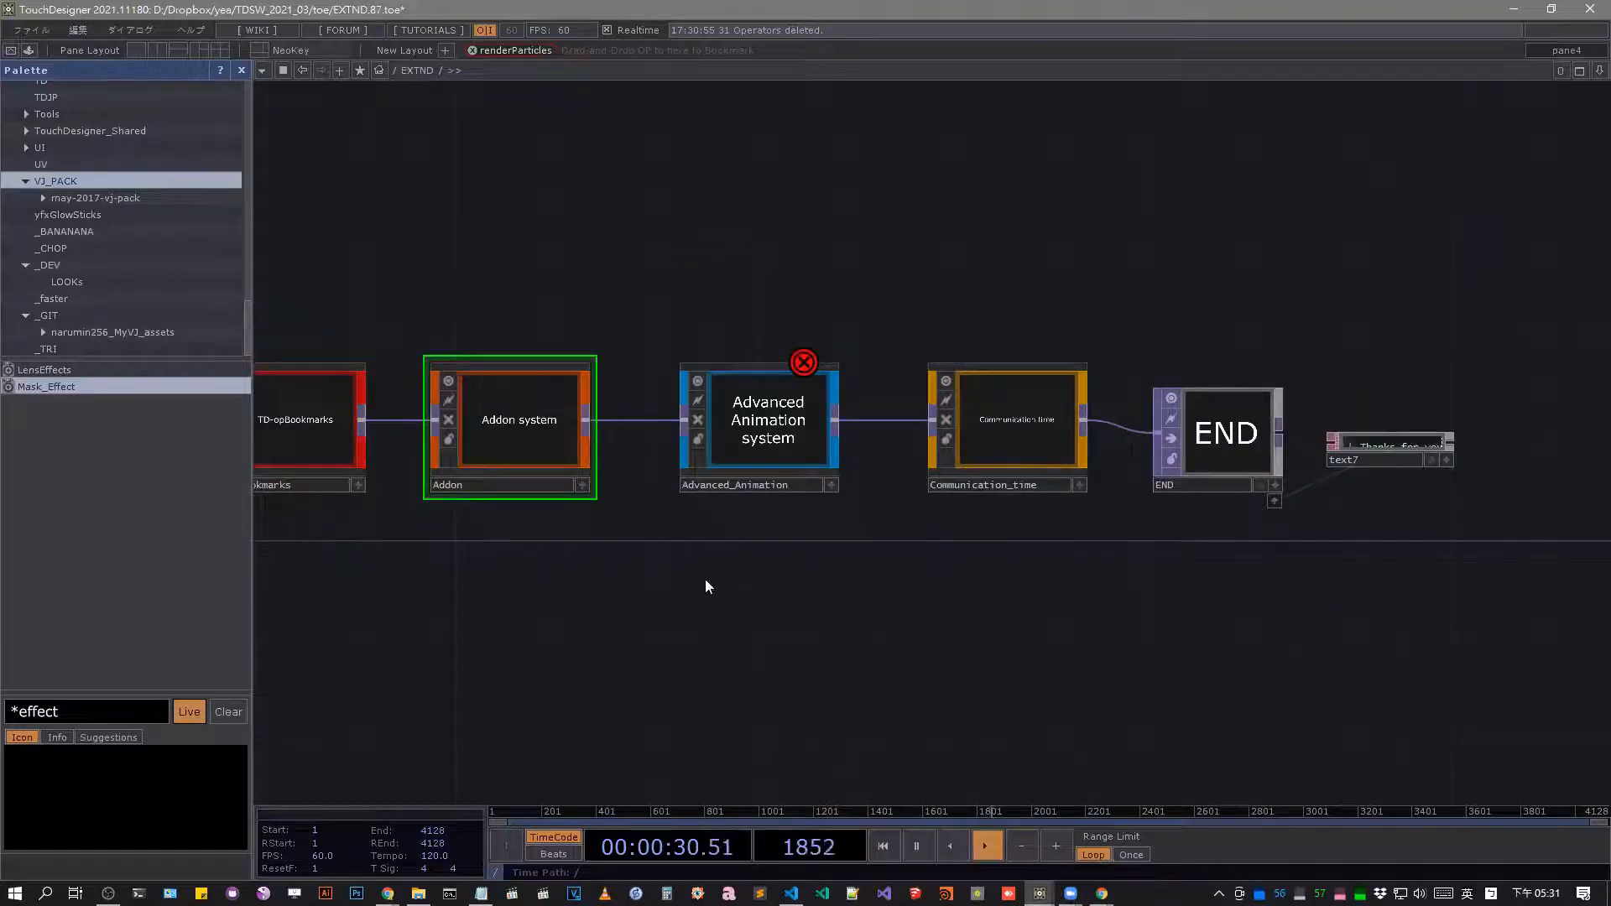
pyautogui.moveTo(705, 579); pyautogui.dragTo(965, 595)
pyautogui.moveTo(873, 619); pyautogui.dragTo(949, 633)
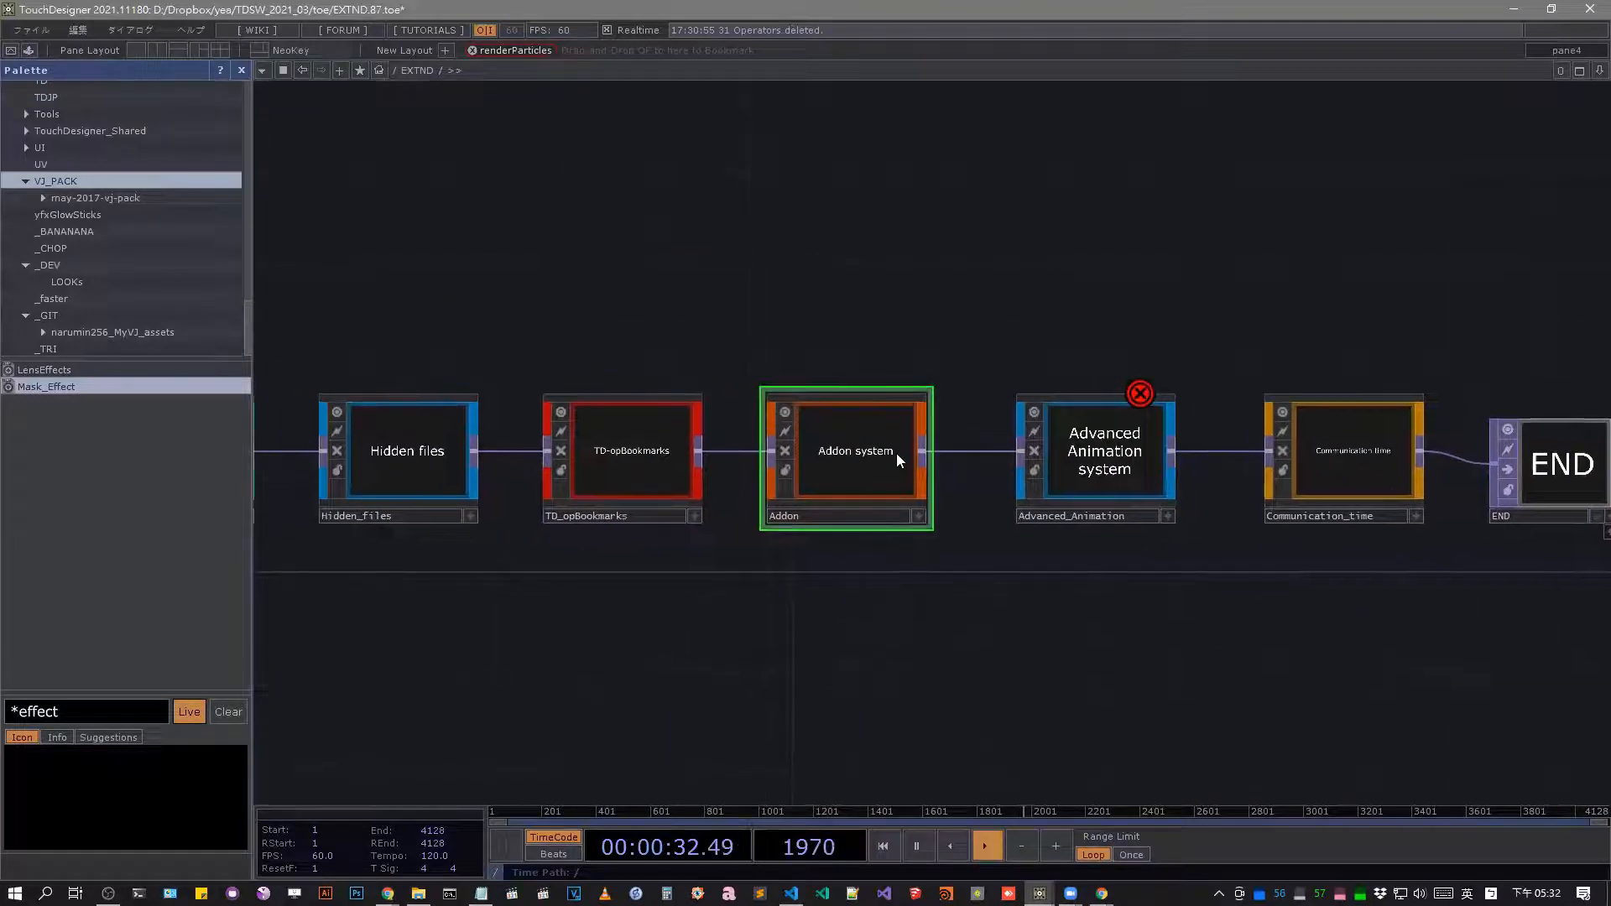
pyautogui.press('i')
# Show the parameters of TD_OPCreateADDON and install the addon into the interface.
pyautogui.moveTo(1206, 641); pyautogui.dragTo(958, 659)
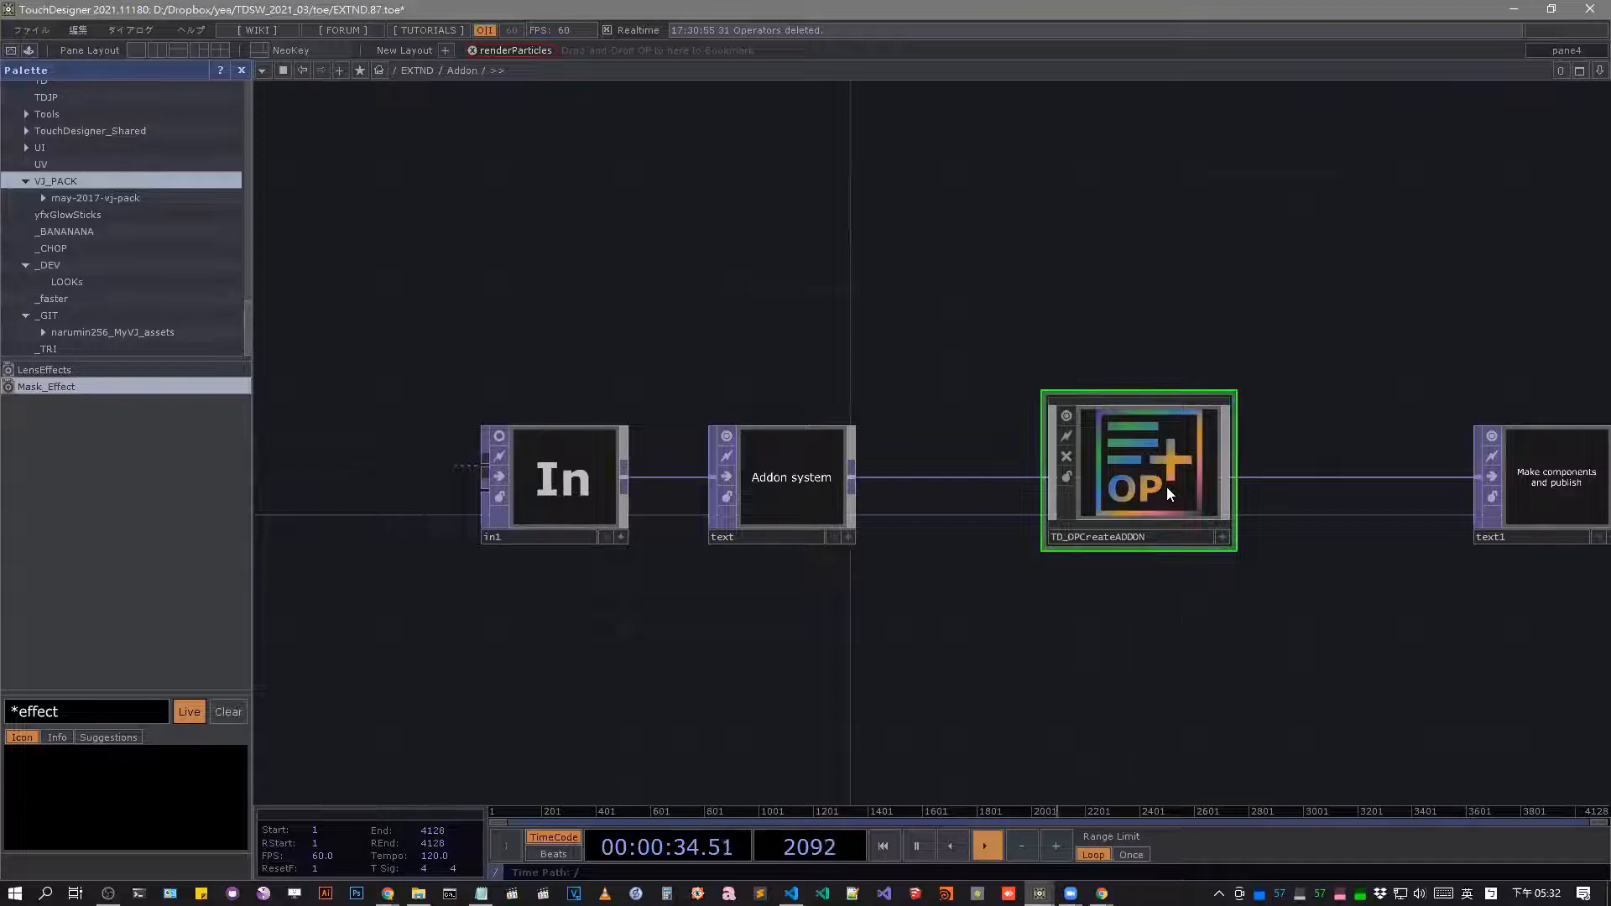
pyautogui.moveTo(1180, 632); pyautogui.dragTo(817, 638)
pyautogui.press('p')
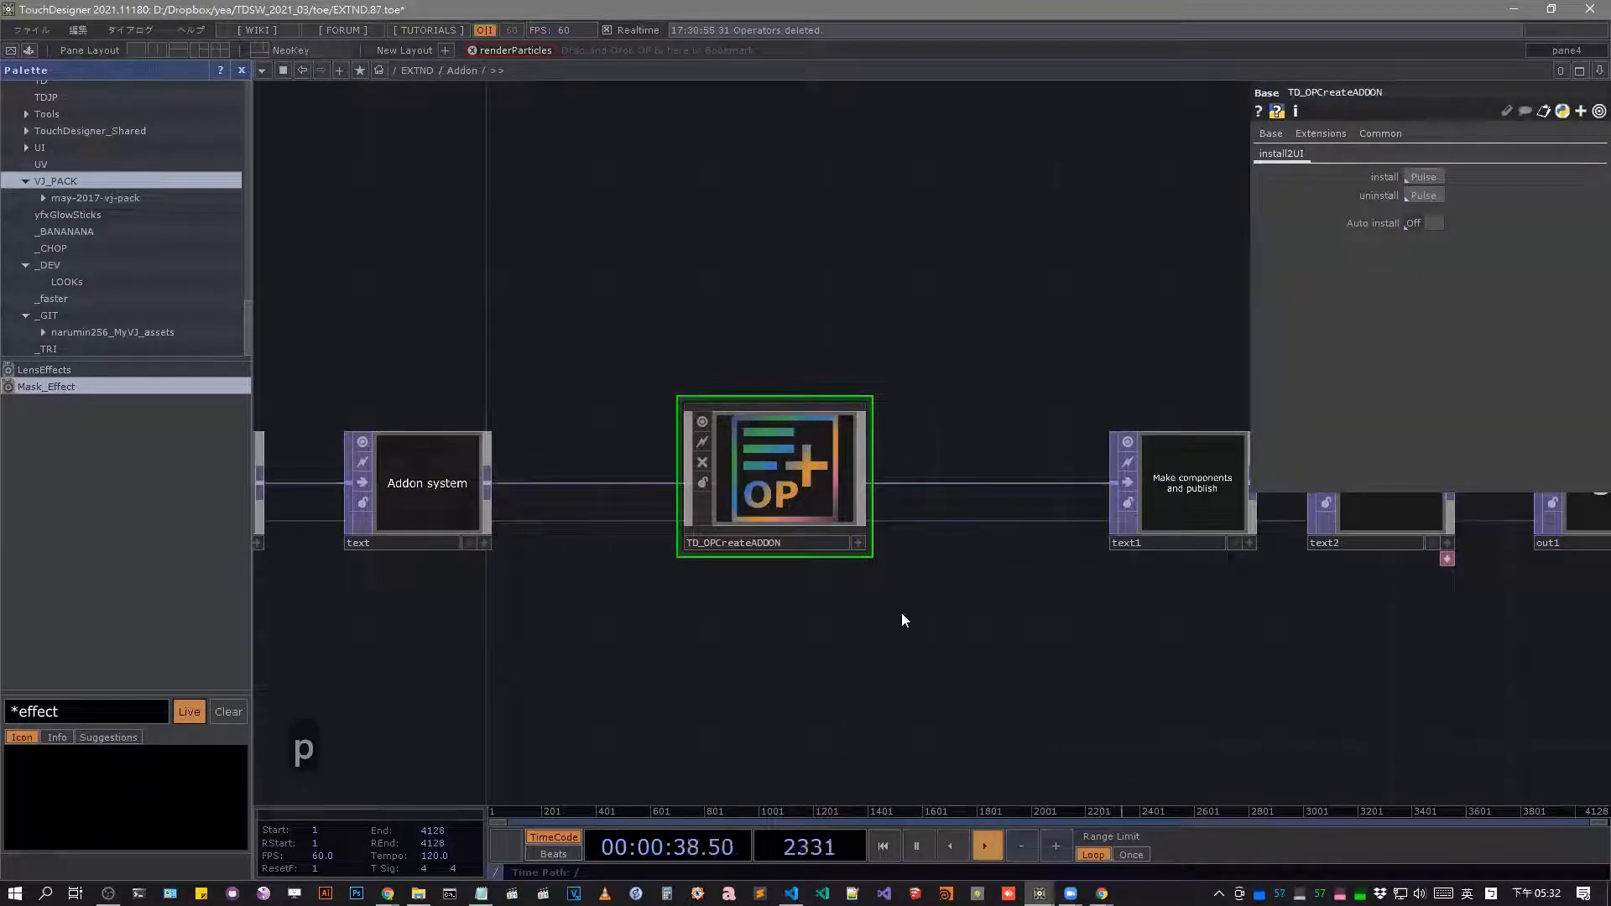
pyautogui.click(1429, 178)
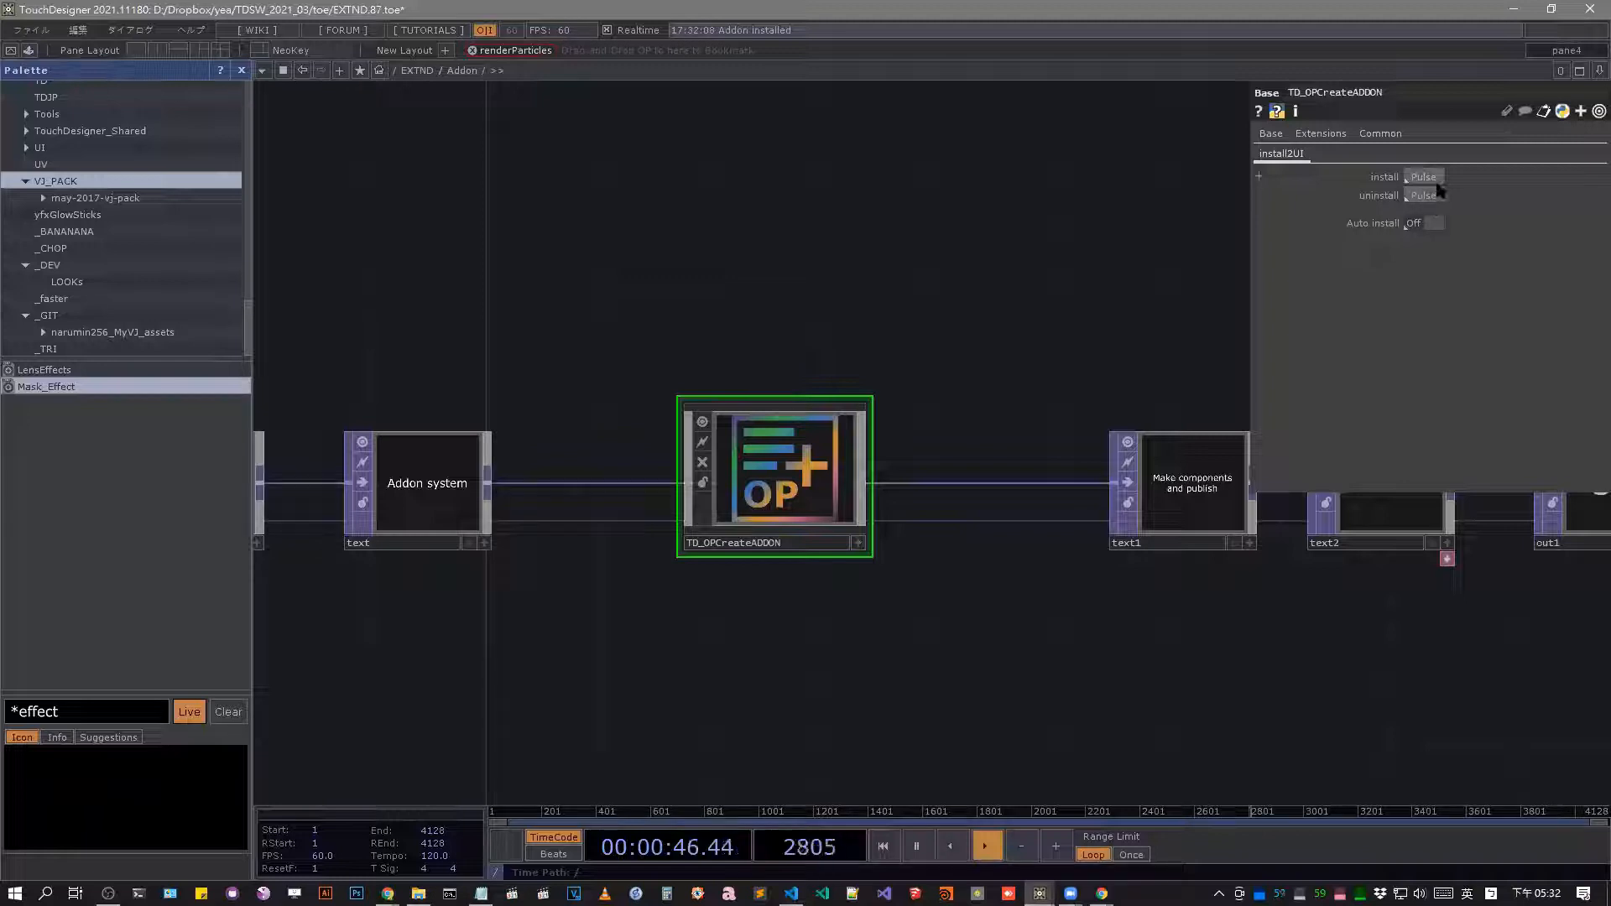
# Uninstall the addon, check the OP Create Dialog without it, and install it again.
pyautogui.press('Tab')
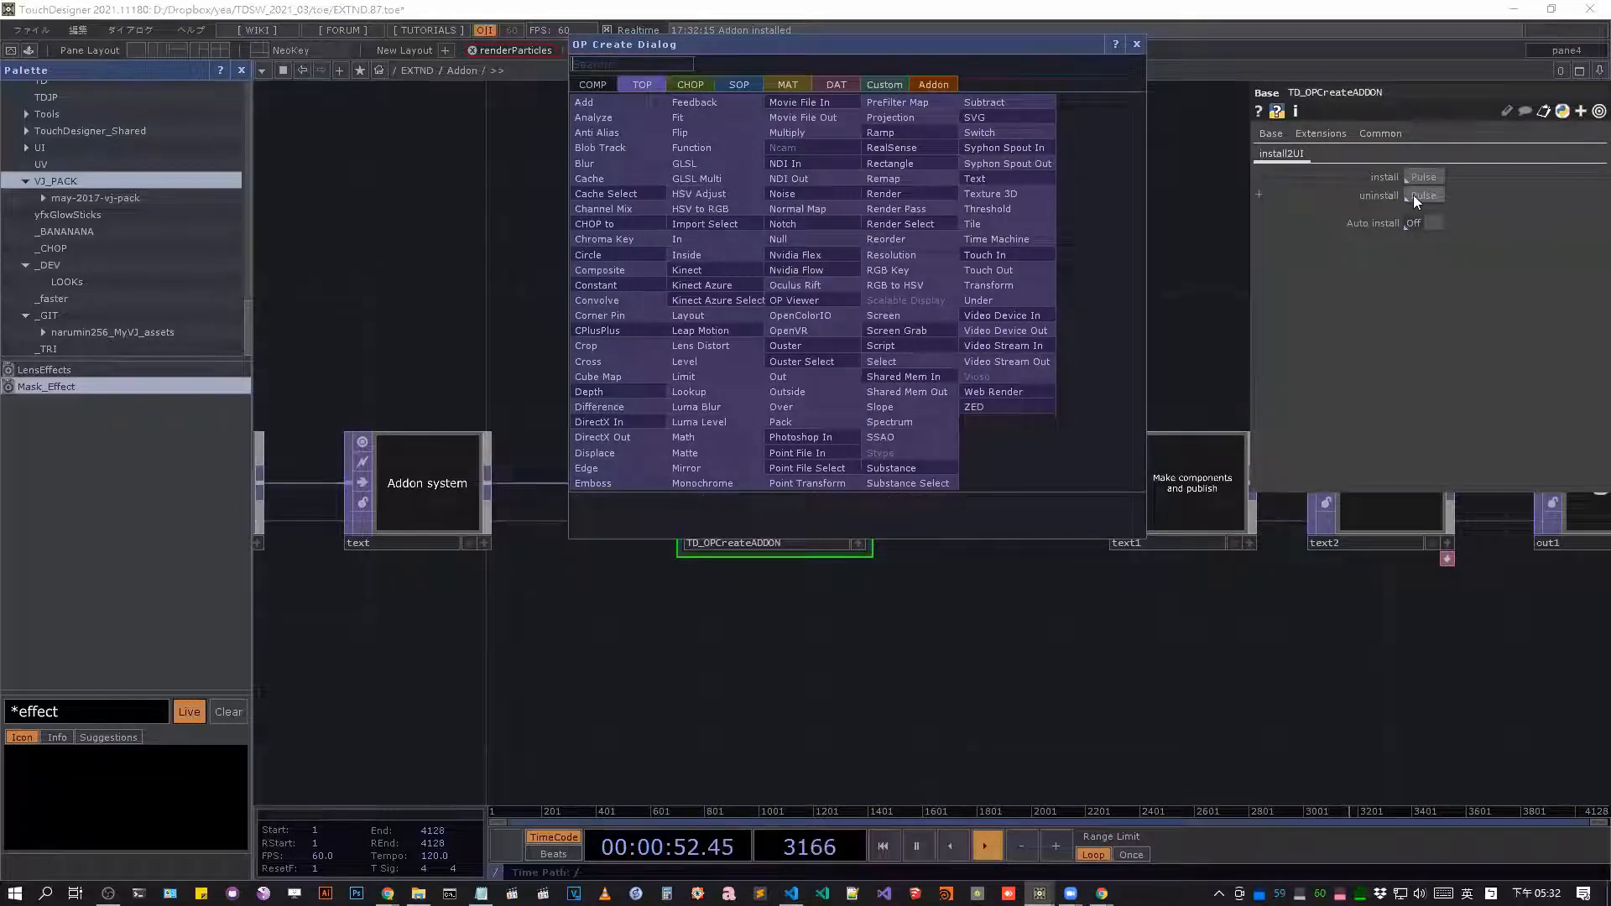
pyautogui.press('Escape')
pyautogui.press('Tab')
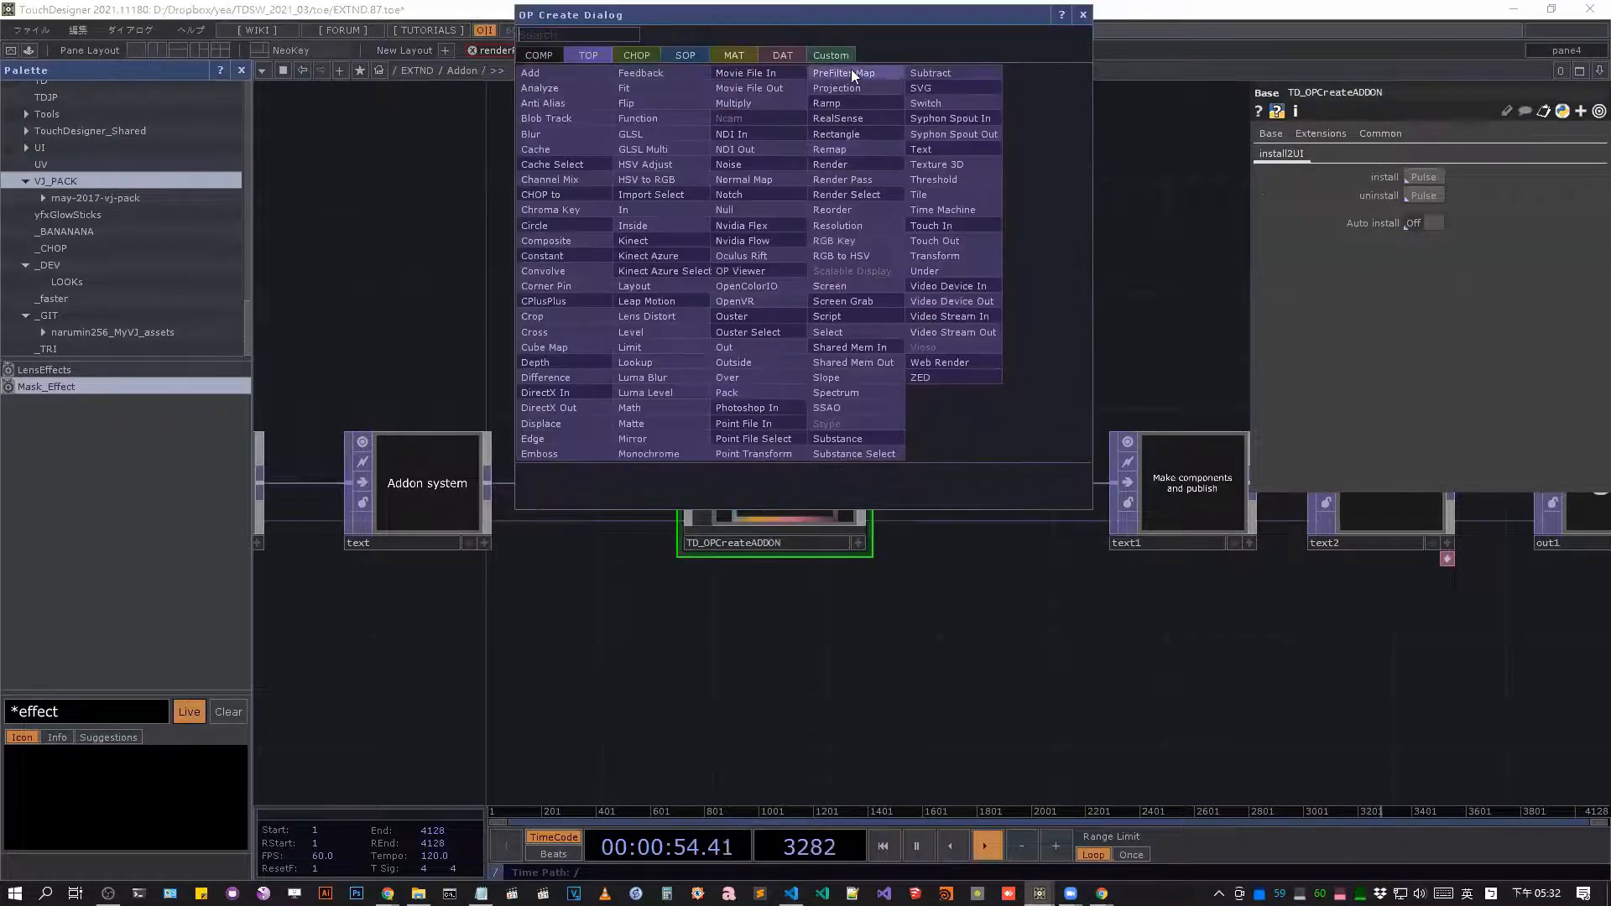
pyautogui.click(1413, 177)
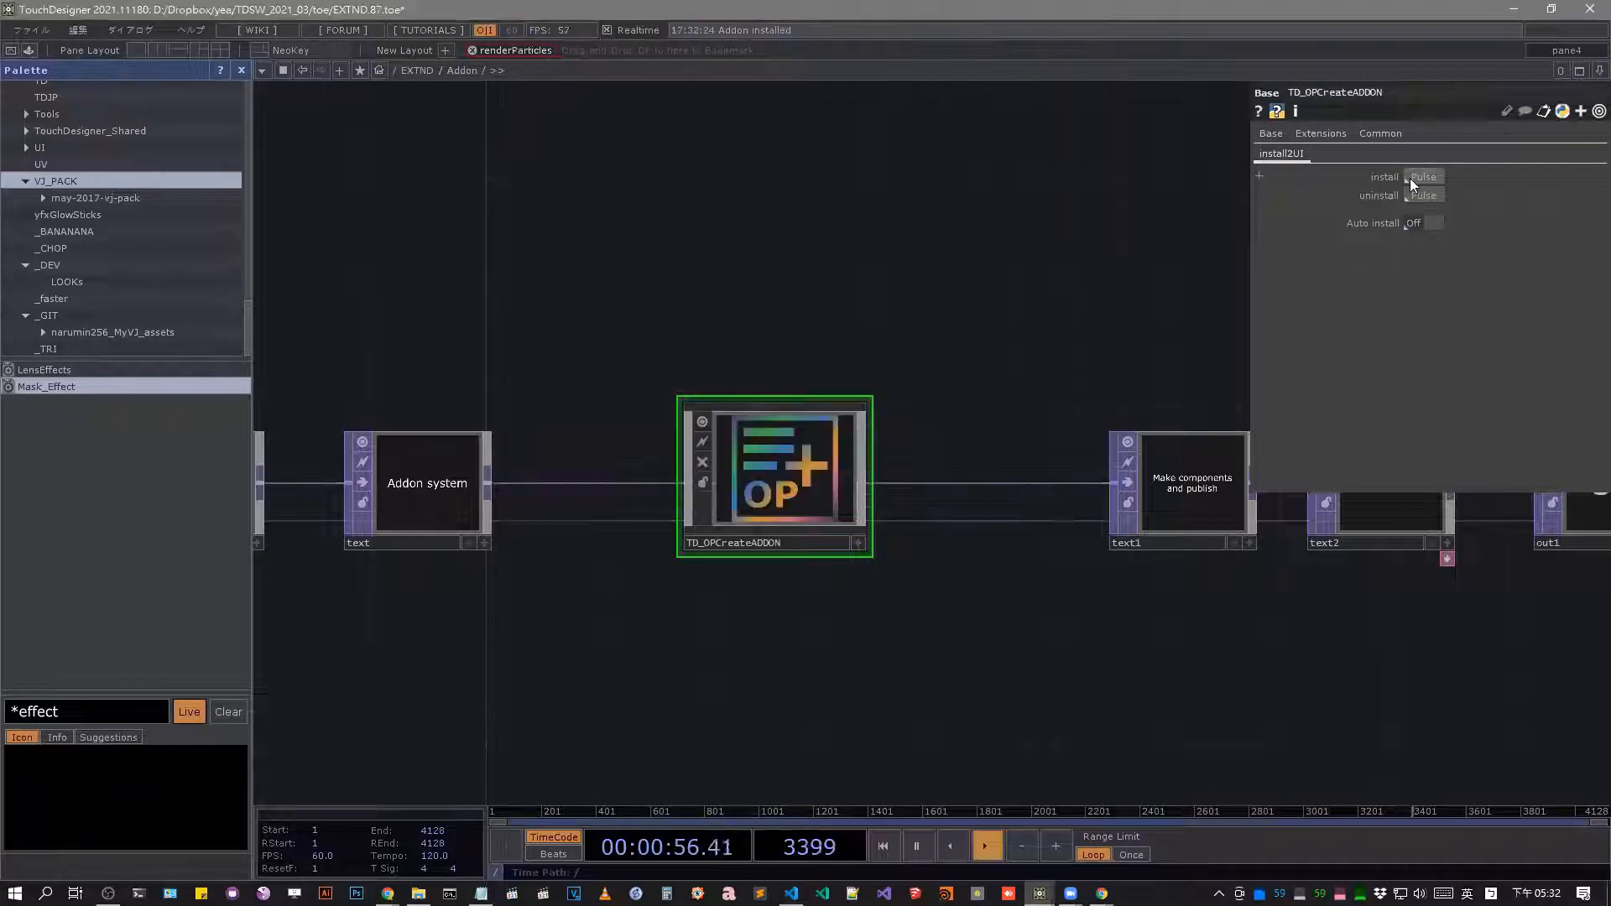
# Examine the Addon category of the OP Create Dialog, switching between its SHADER and FILTER collections.
pyautogui.press('Tab')
pyautogui.click(915, 94)
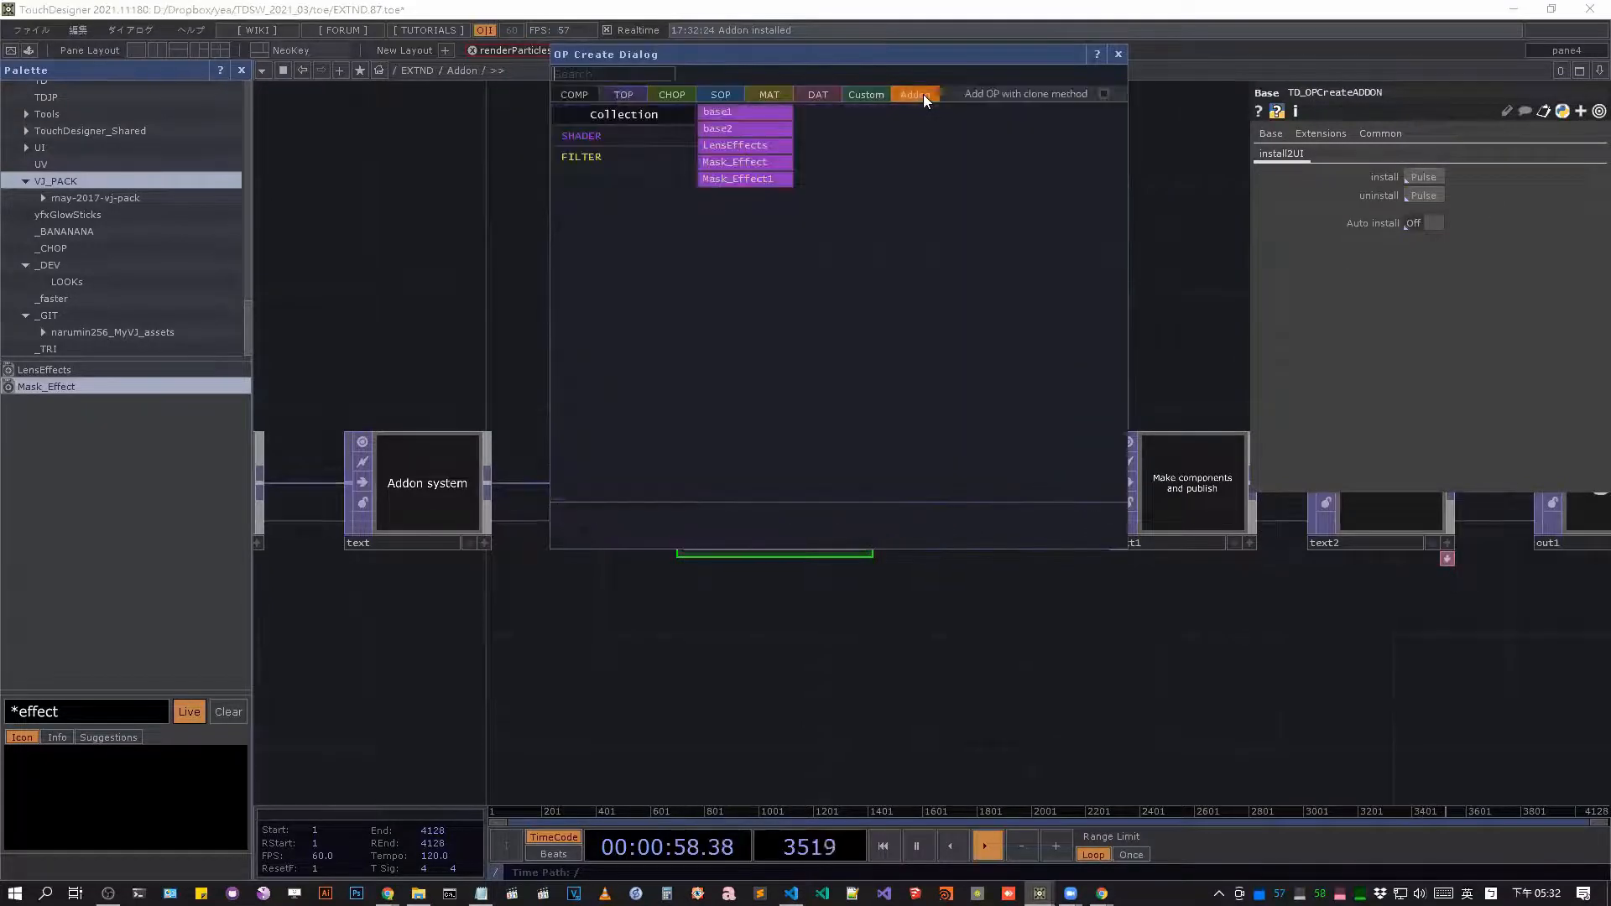
pyautogui.click(592, 155)
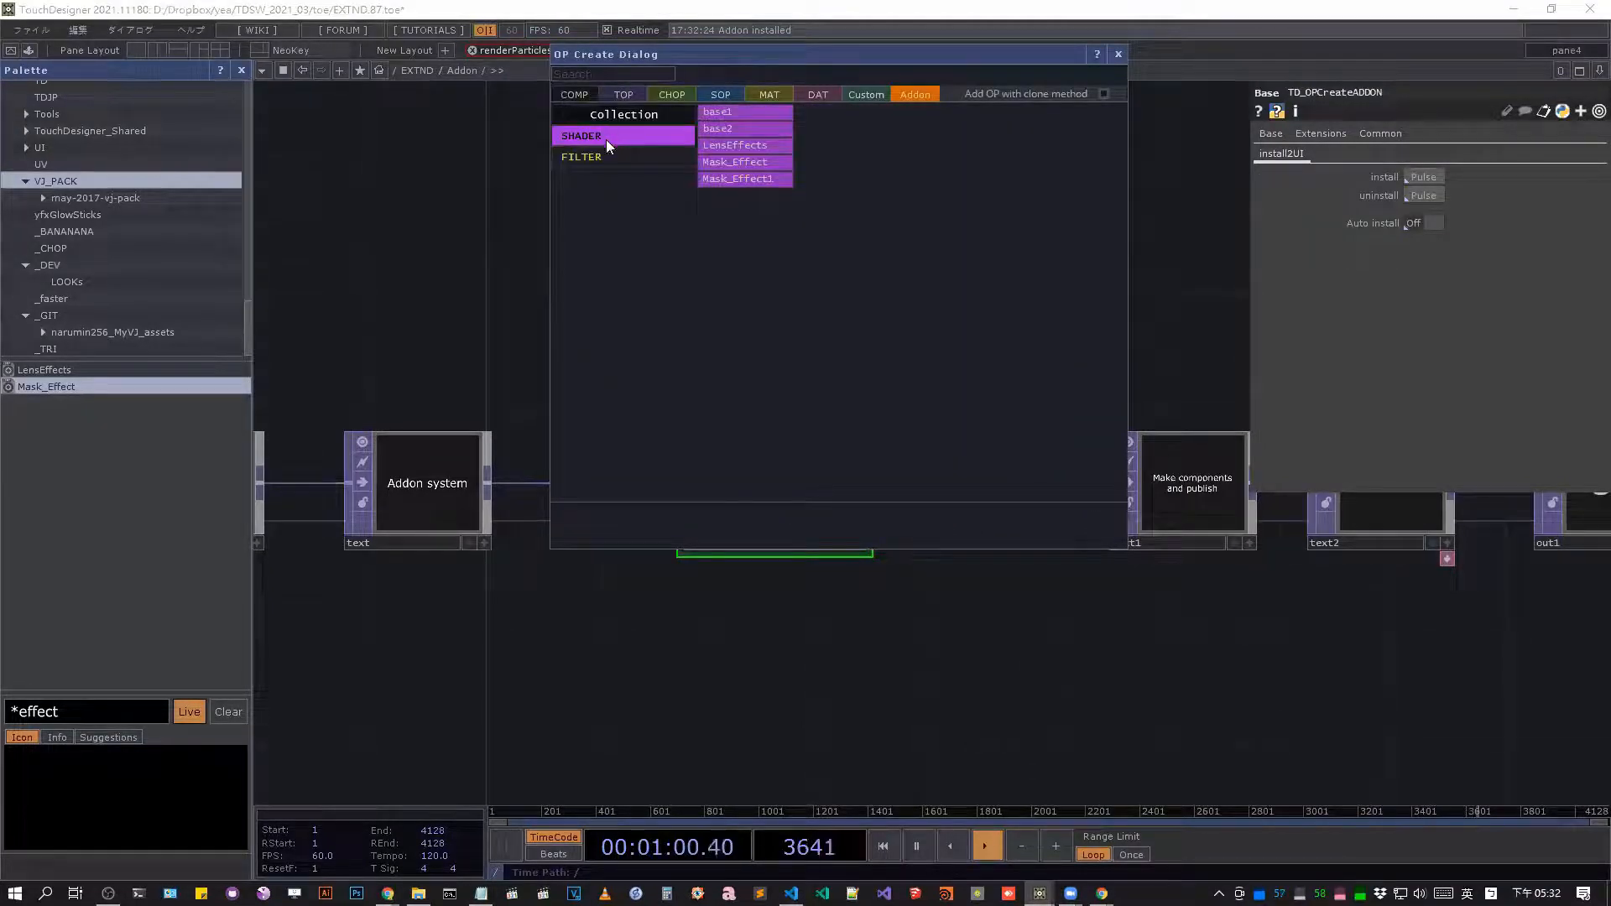
pyautogui.click(607, 138)
pyautogui.click(606, 158)
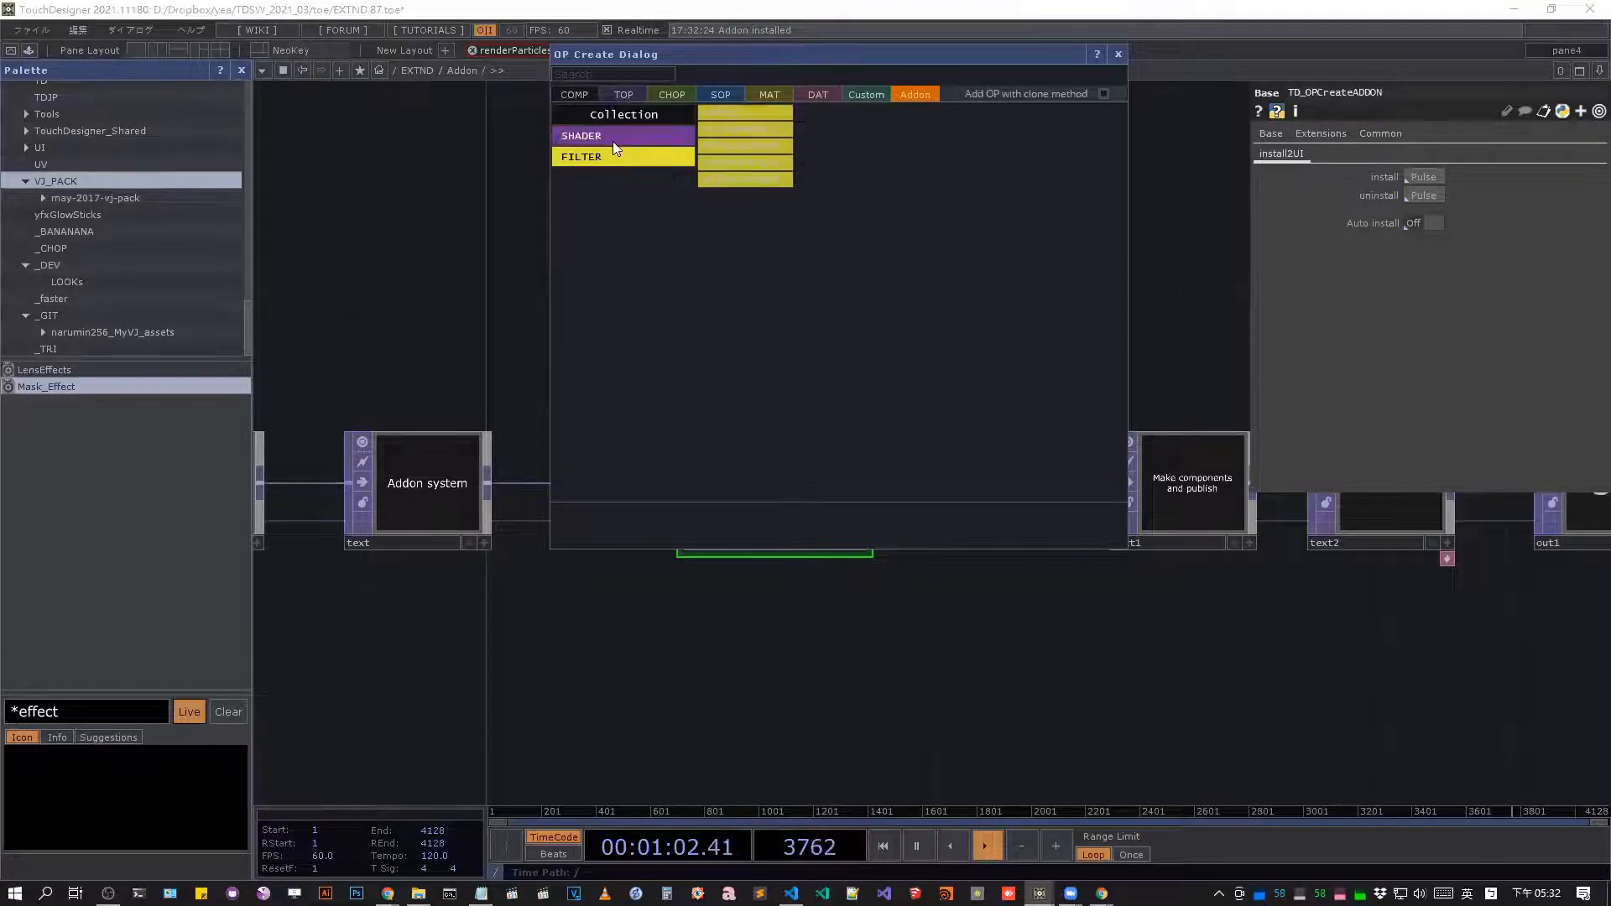
pyautogui.click(612, 139)
pyautogui.click(615, 161)
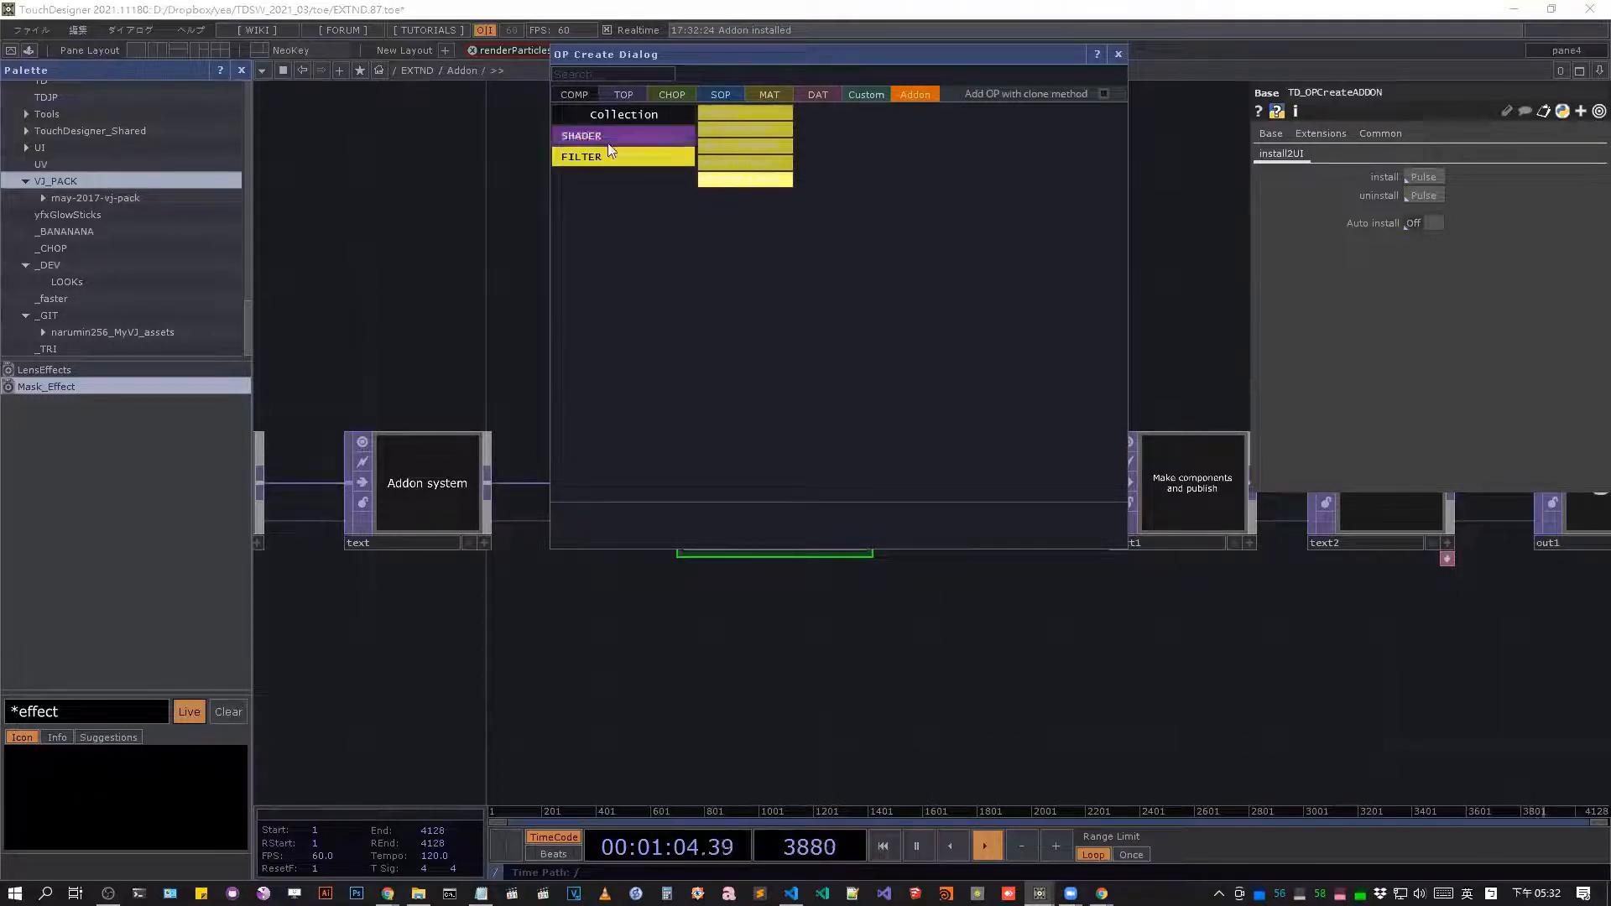
pyautogui.click(620, 140)
pyautogui.click(636, 156)
pyautogui.click(638, 137)
pyautogui.click(621, 158)
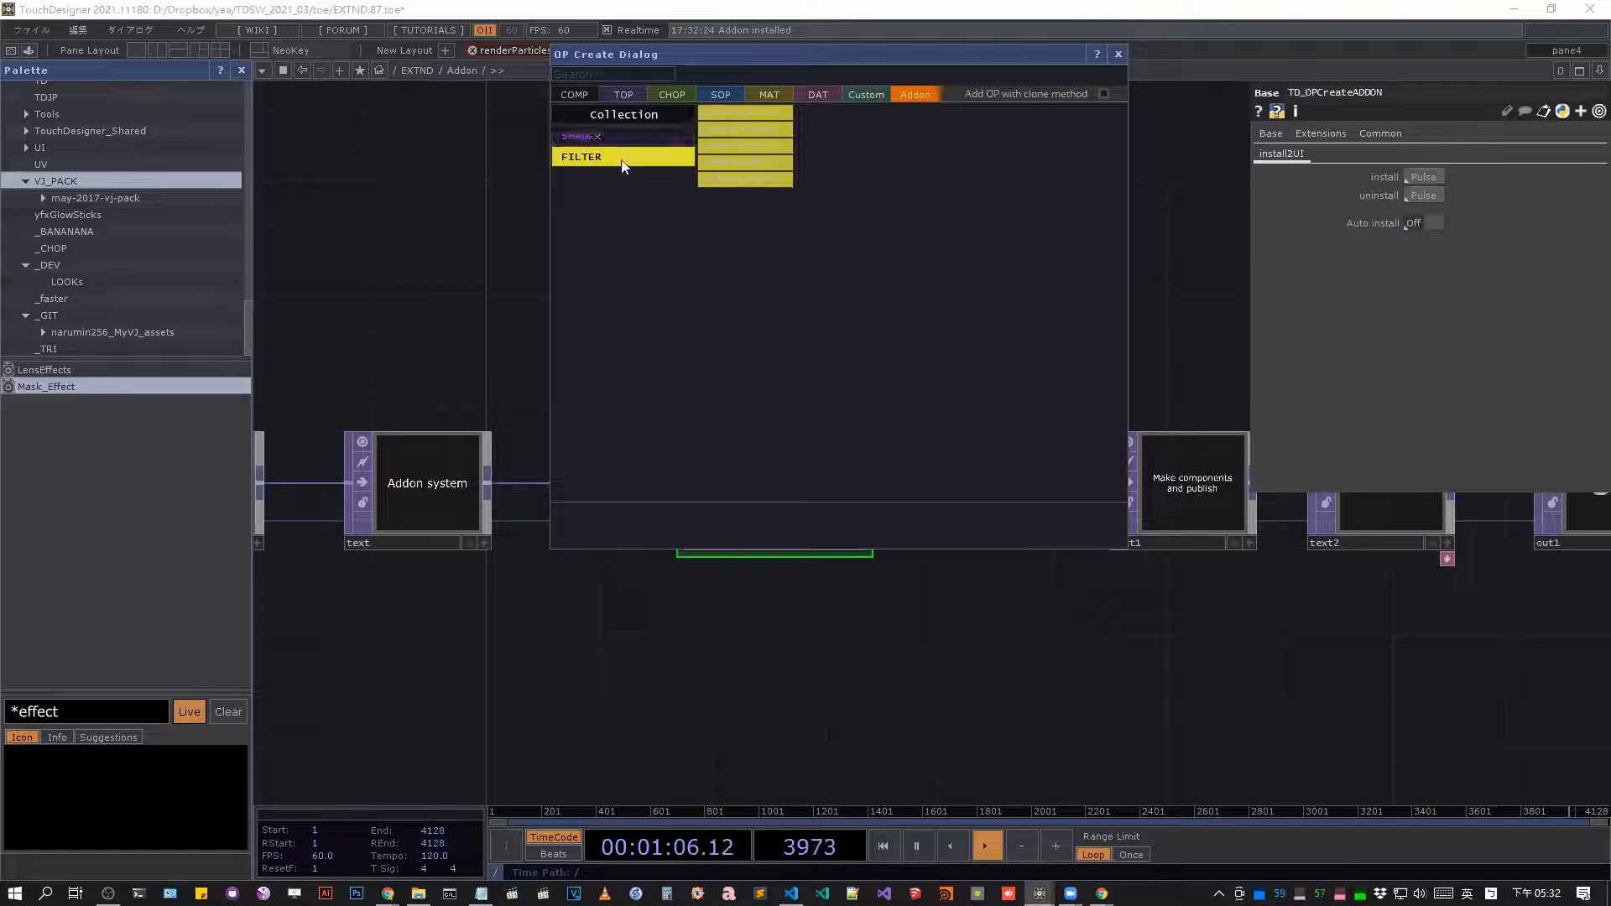
# Add base2 below TD_OPCreateADDON and Mask_Effect1 above it from the SHADER addon collection.
pyautogui.click(735, 132)
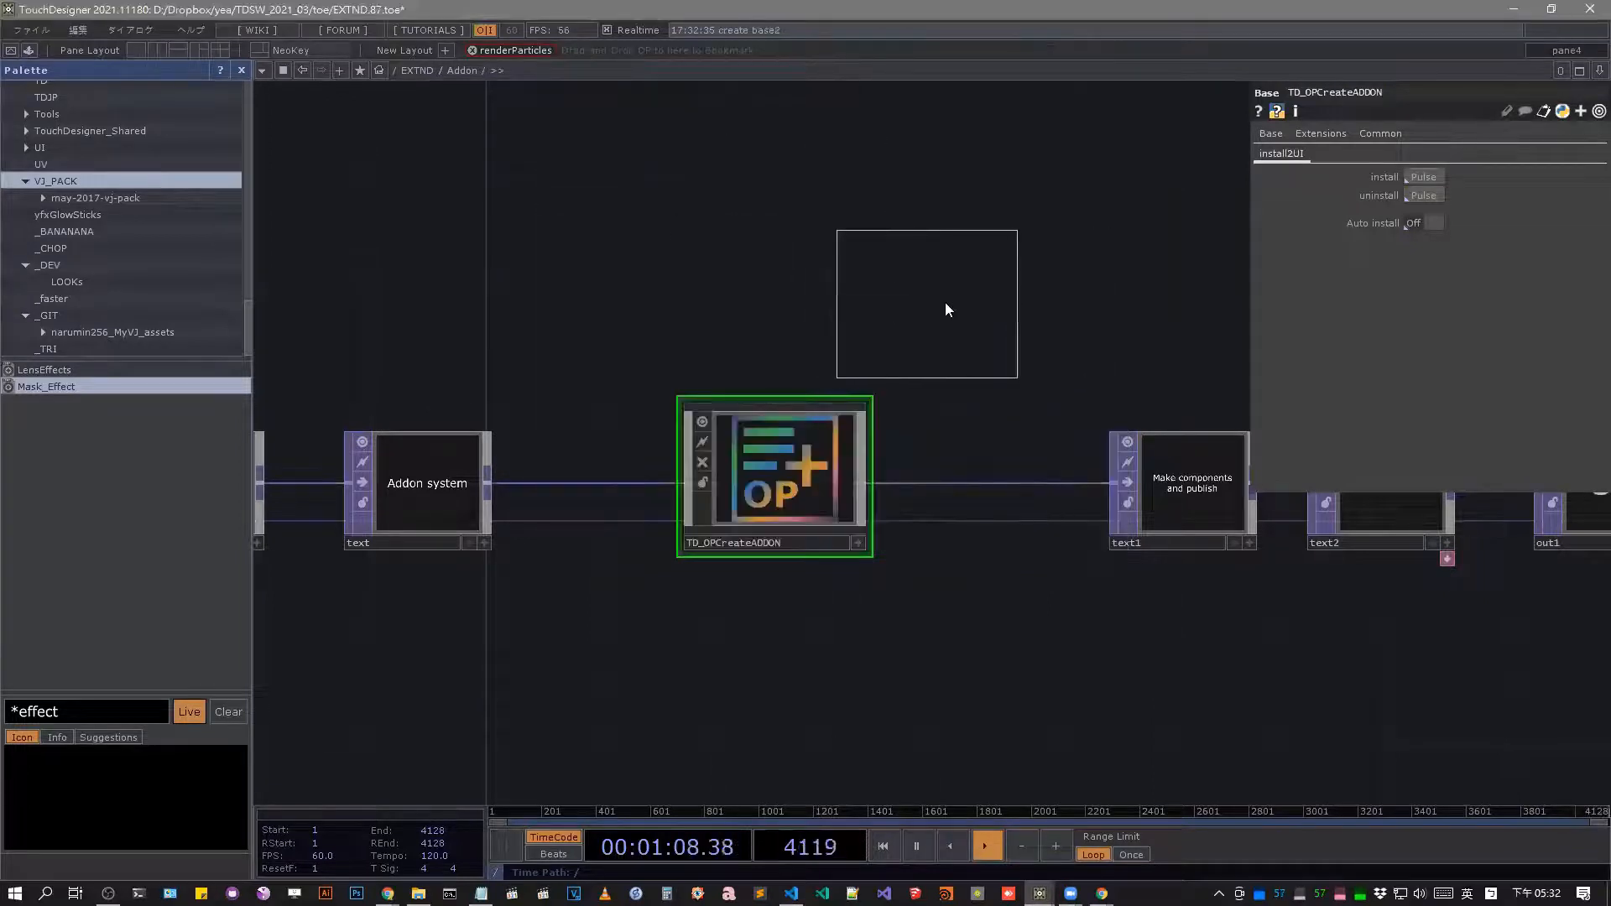
pyautogui.click(755, 695)
pyautogui.press('Tab')
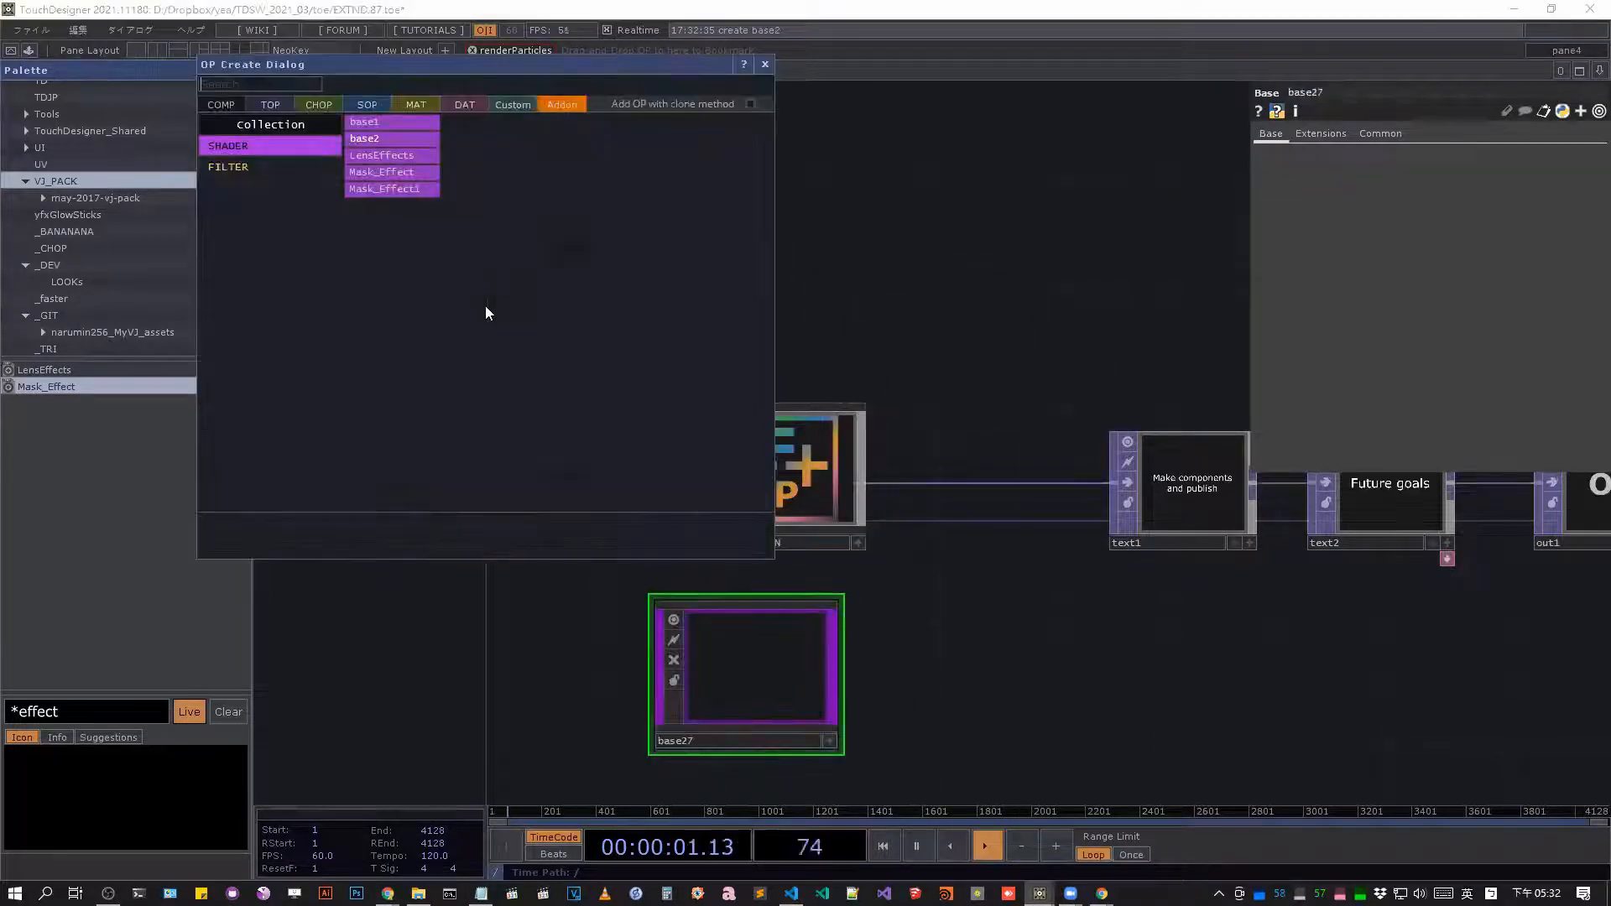
pyautogui.click(382, 183)
pyautogui.click(740, 247)
# Add LensEffects from the SHADER addon collection beside TD_OPCreateADDON and delete it again.
pyautogui.press('Tab')
pyautogui.click(888, 146)
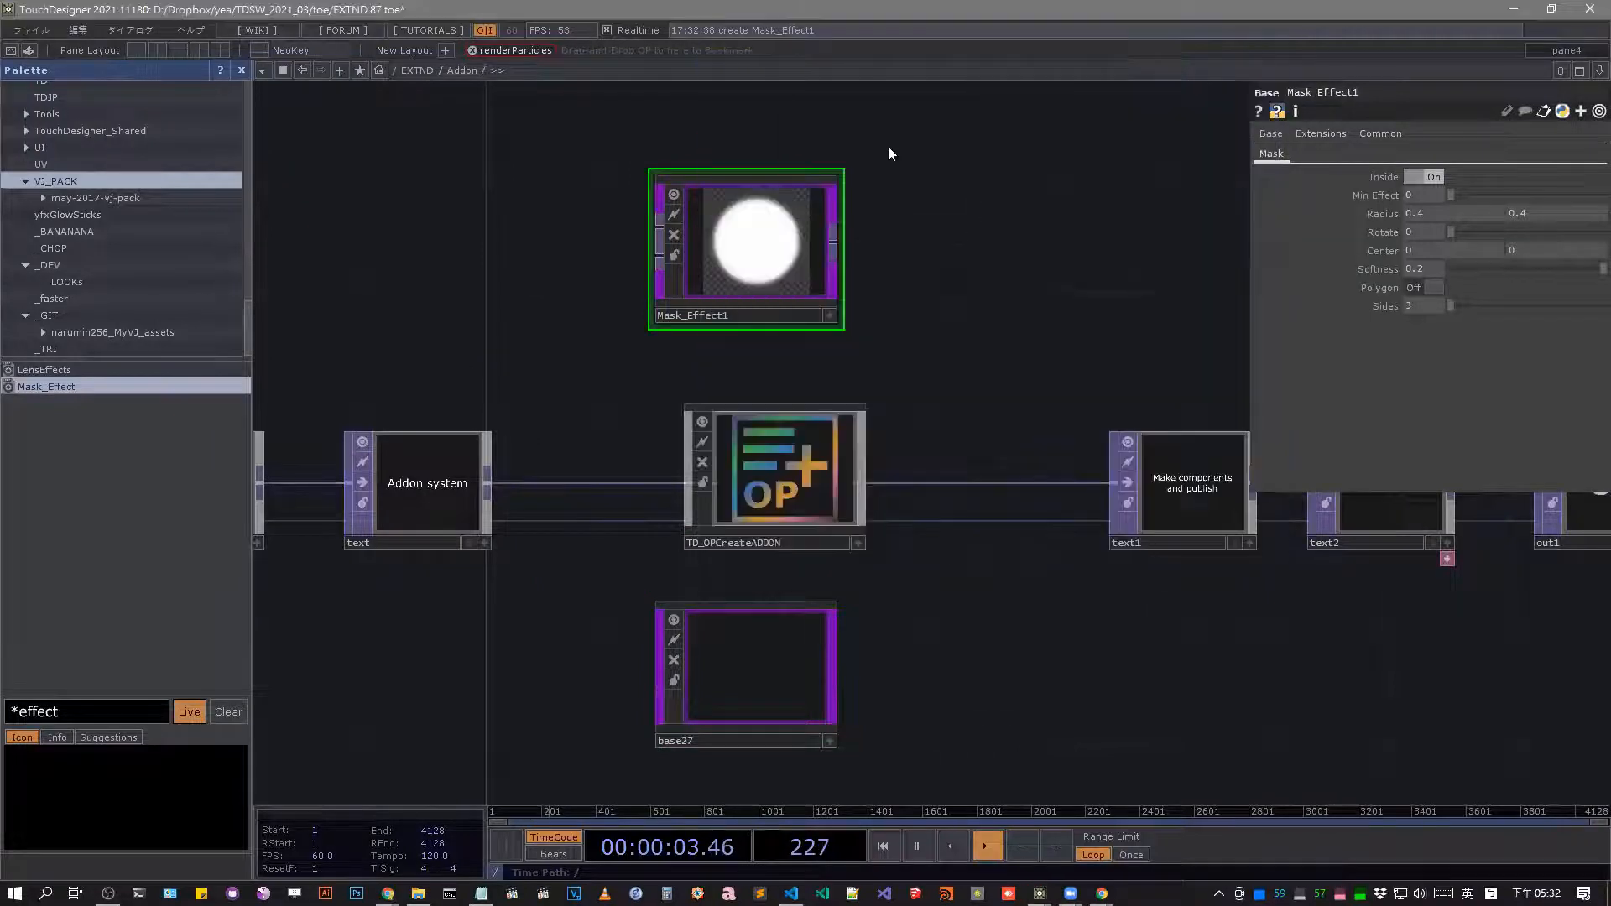
pyautogui.click(1025, 566)
pyautogui.press('Delete')
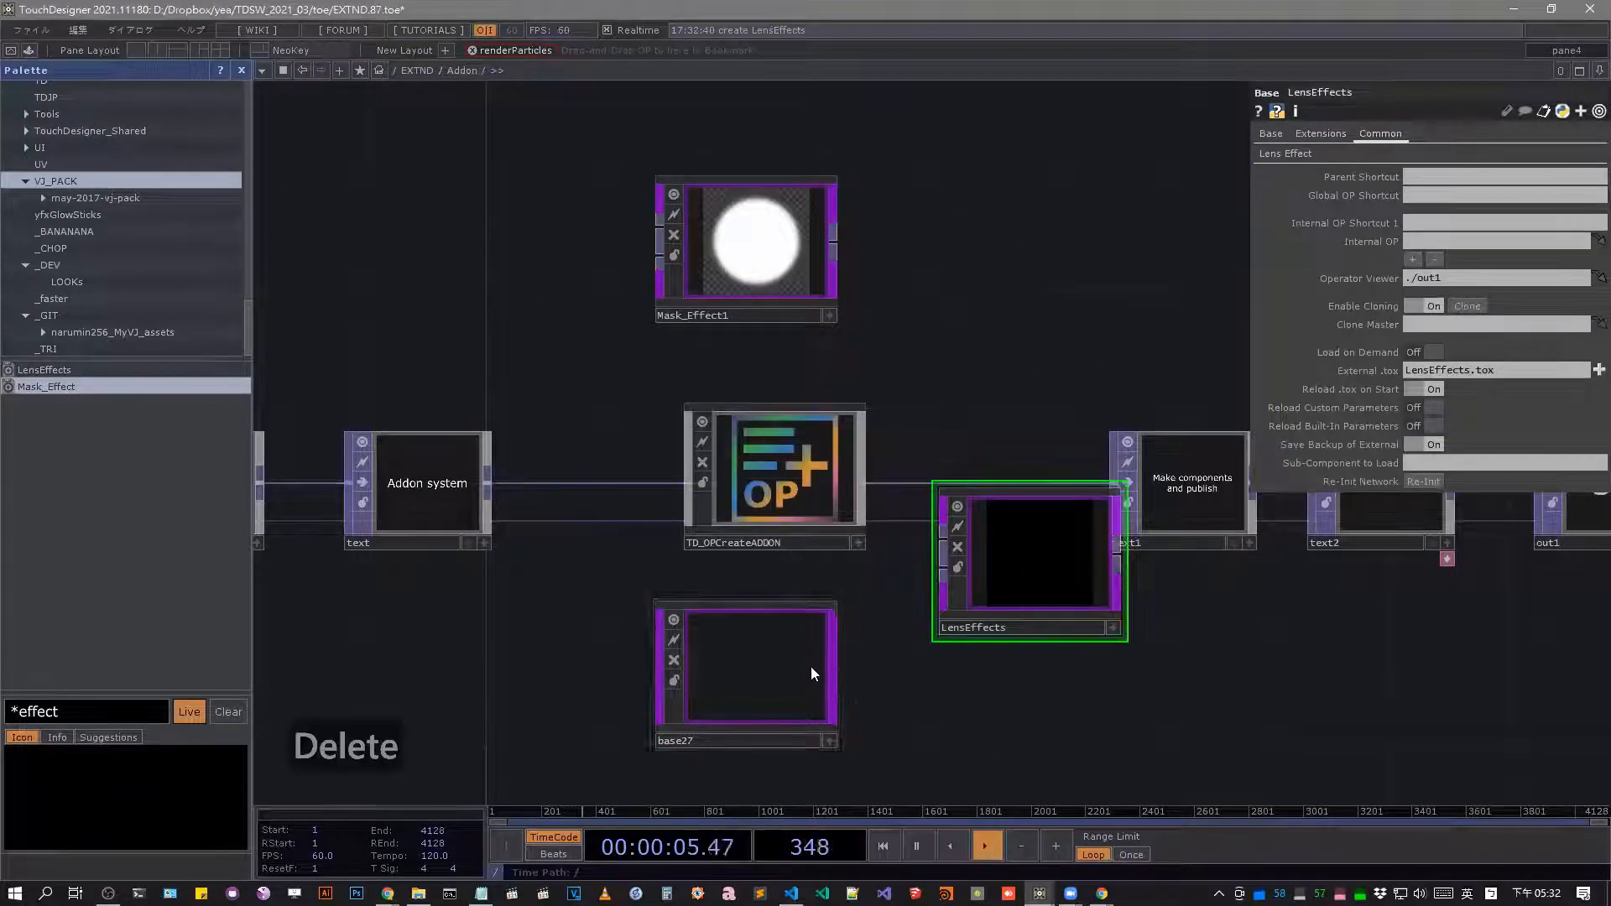
pyautogui.click(810, 666)
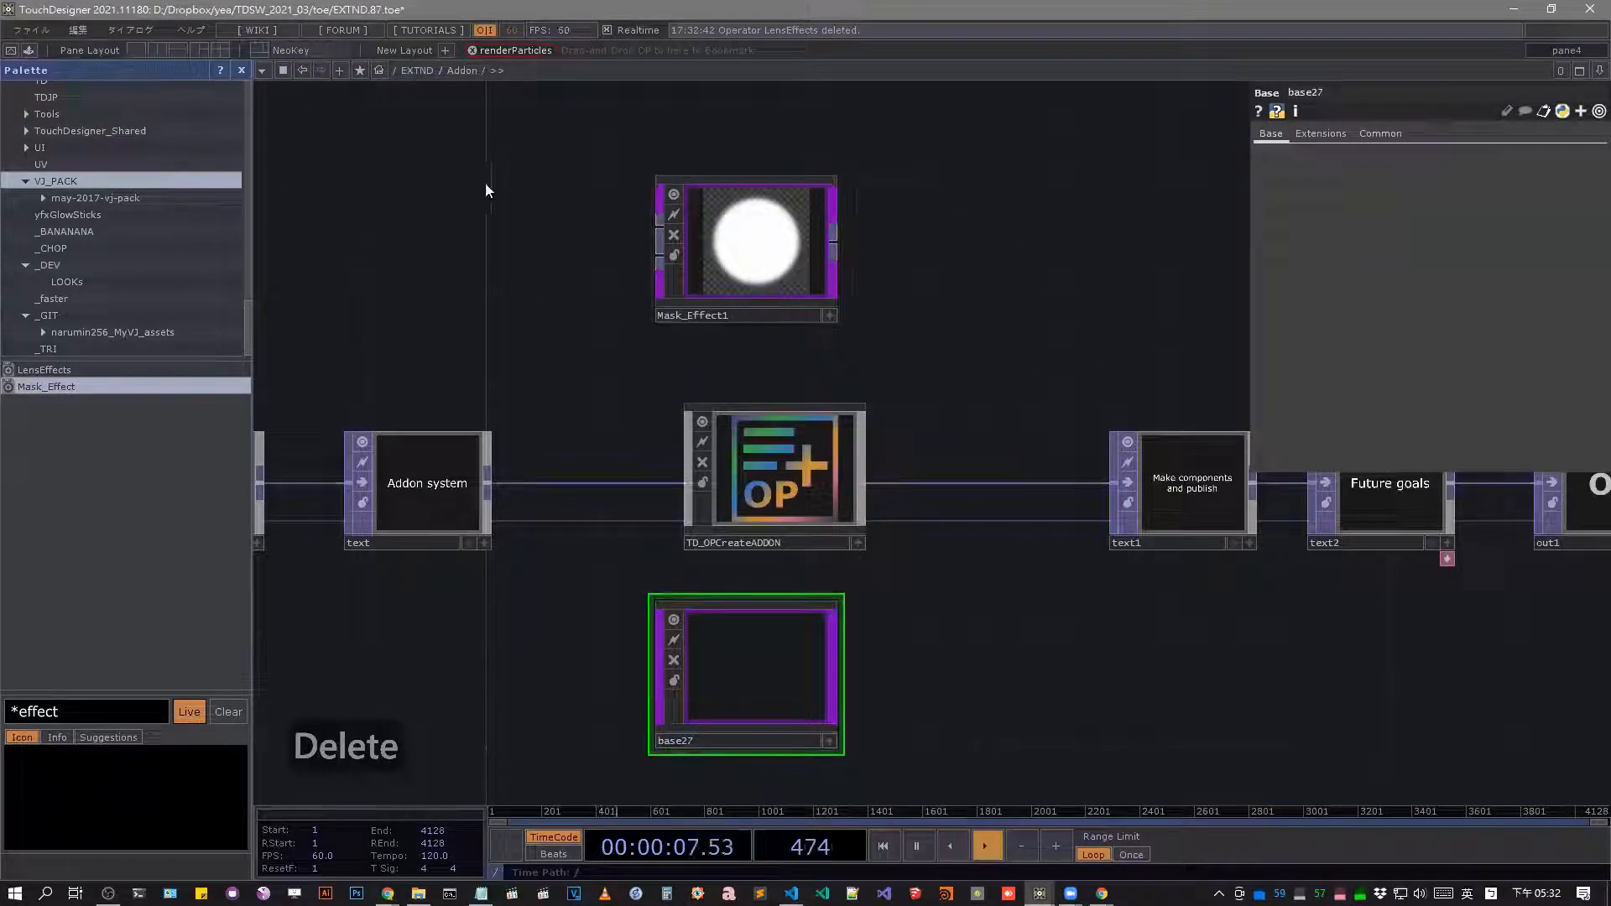
# Split the network editor into two side-by-side panes and open addon's TOX network in the second one.
pyautogui.hotkey('alt', '[')
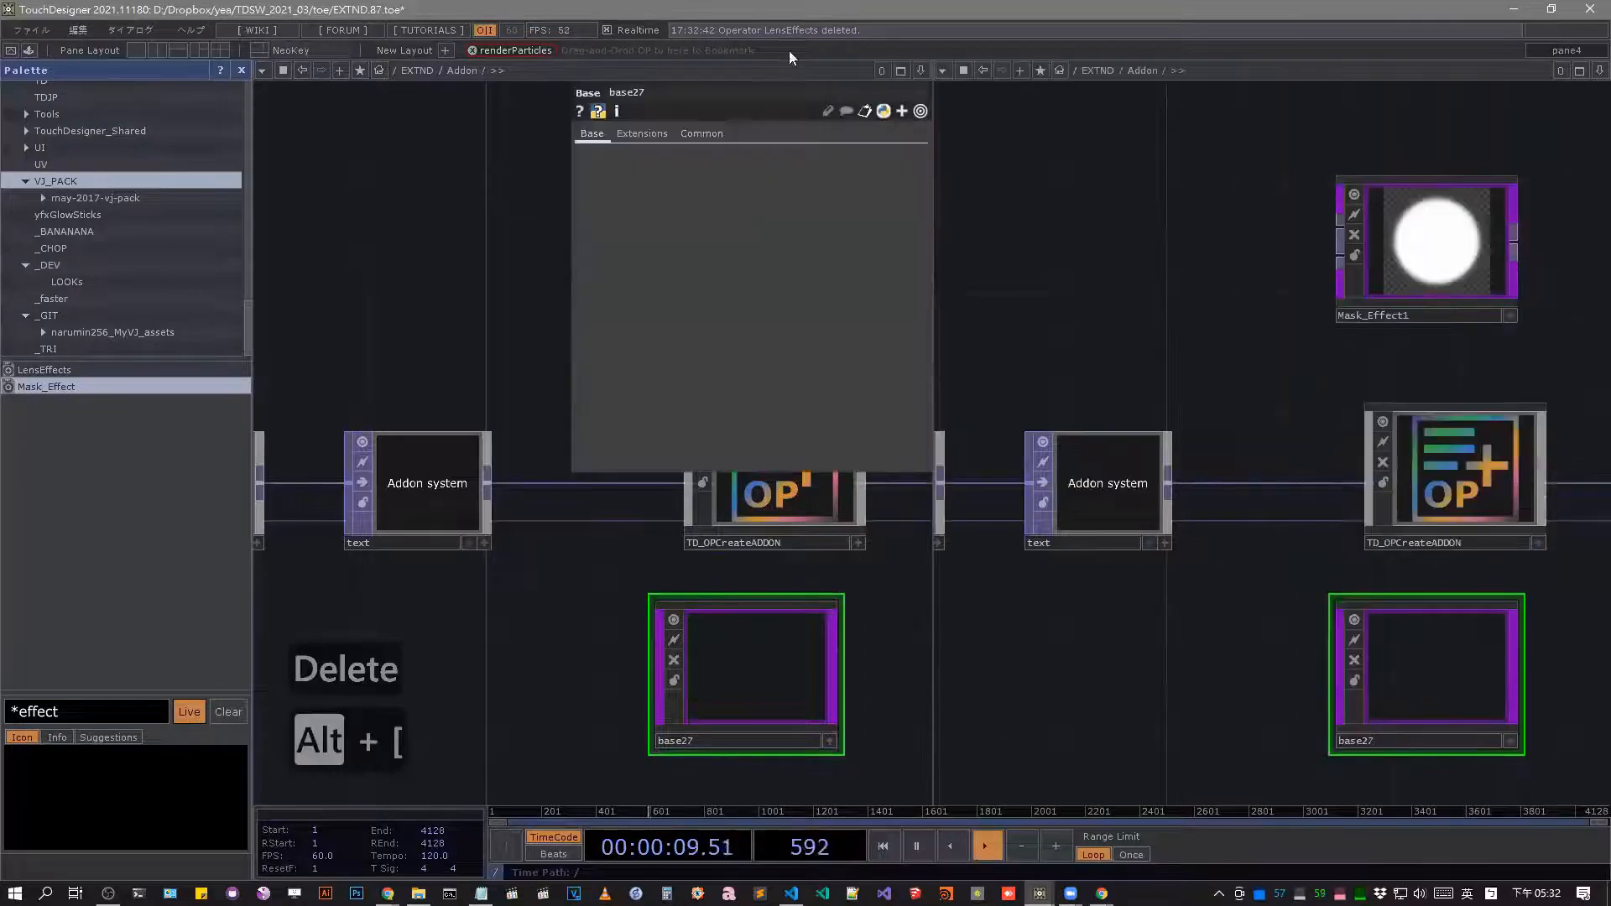
pyautogui.click(1074, 69)
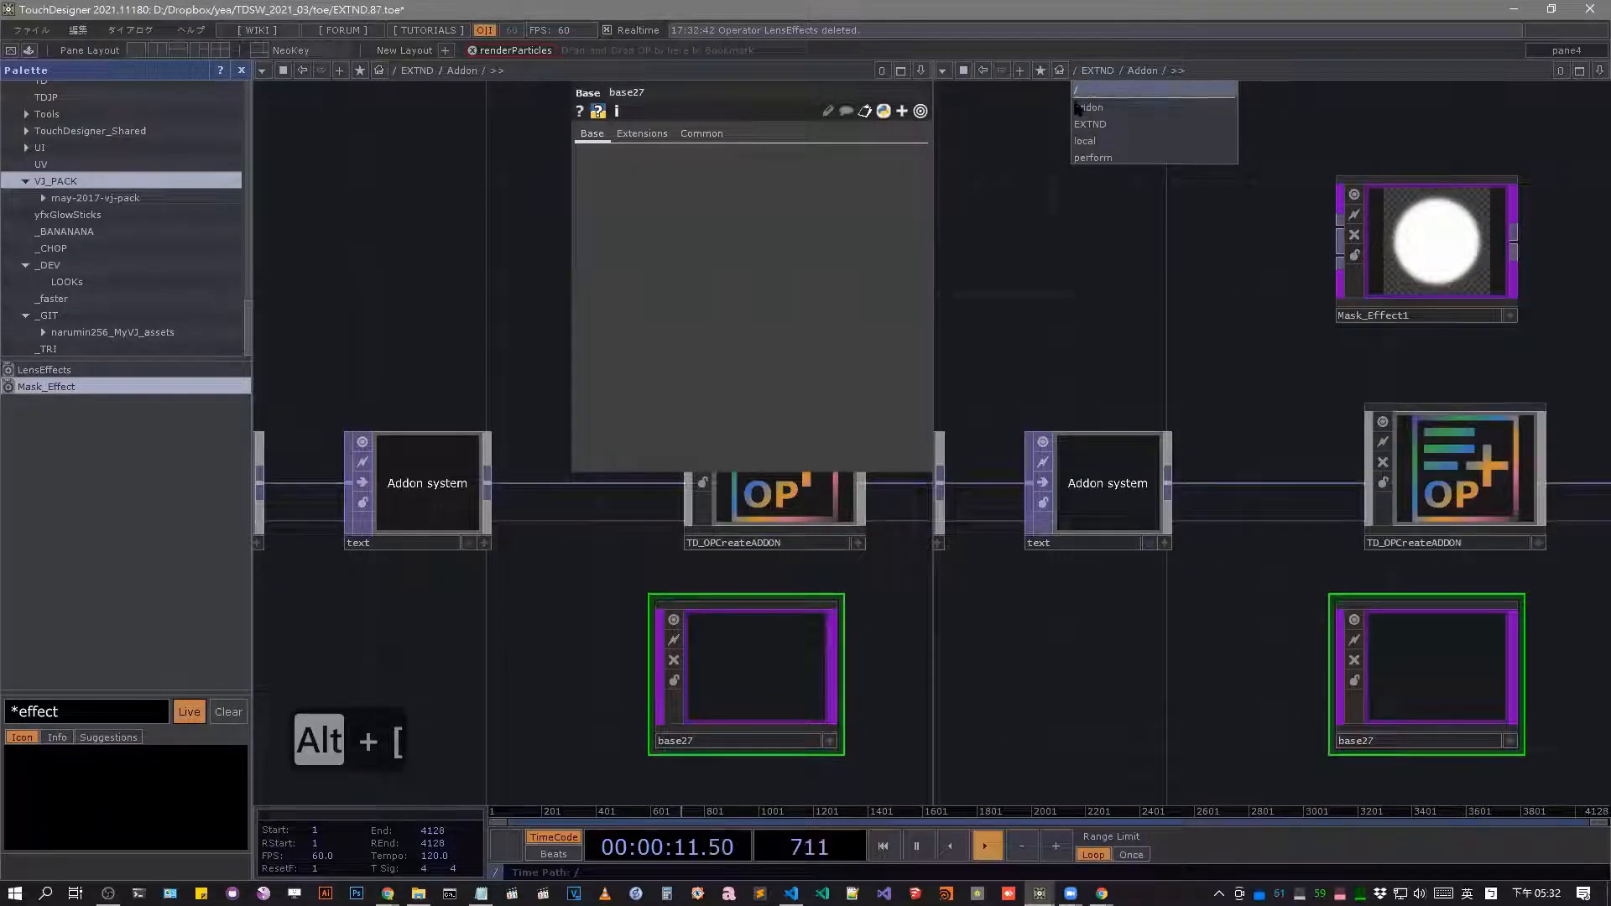
pyautogui.click(1091, 107)
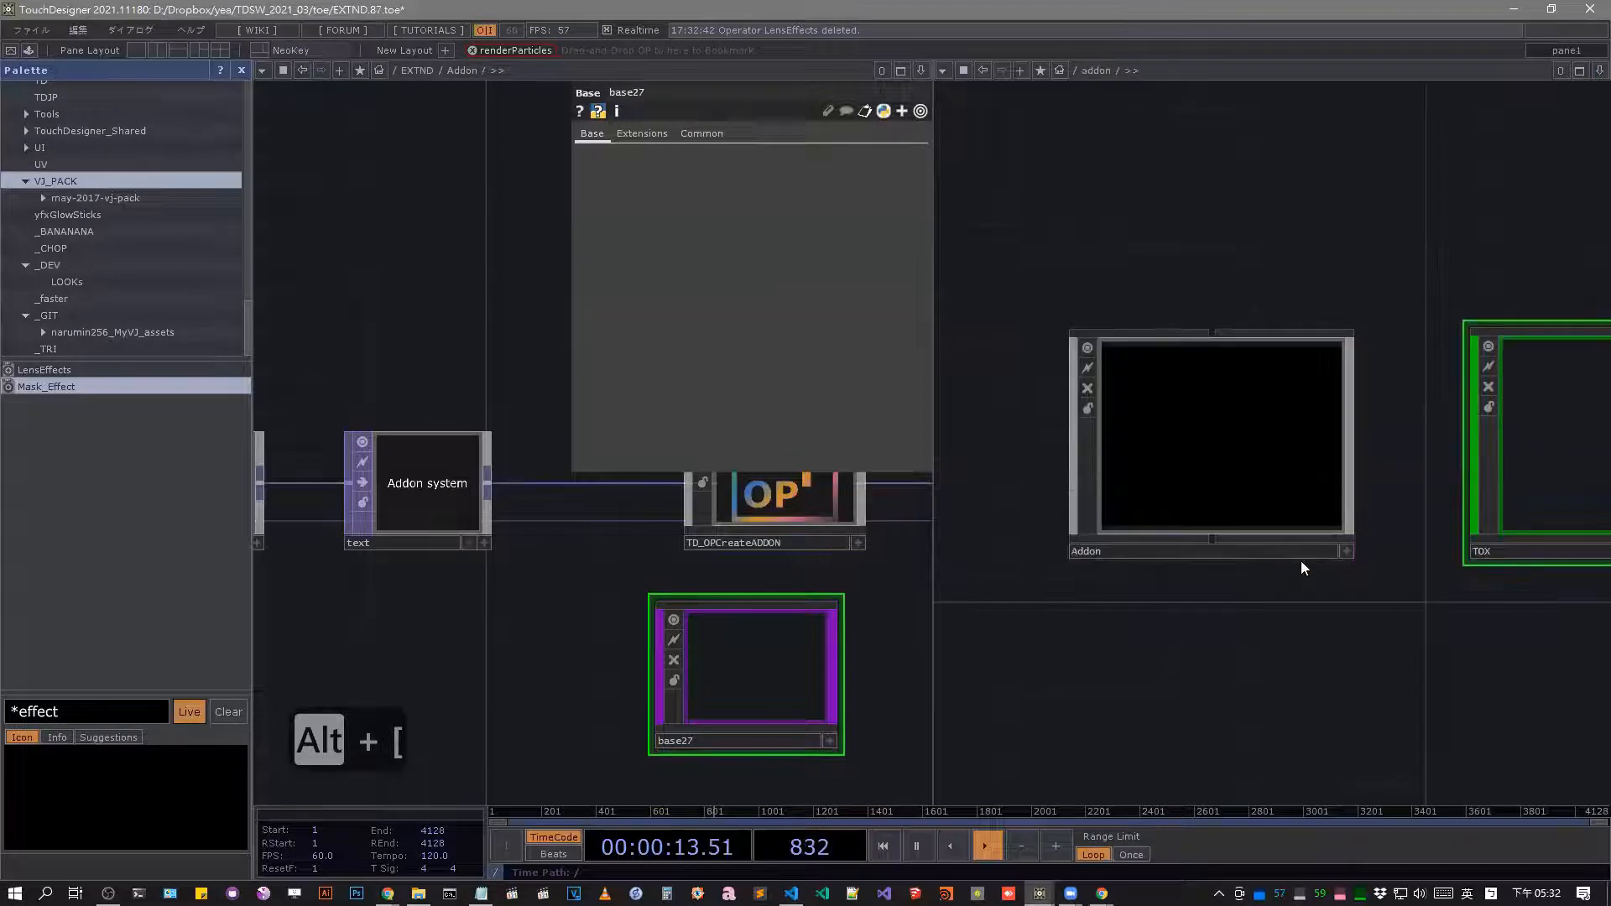
pyautogui.moveTo(1324, 657); pyautogui.dragTo(1162, 667)
pyautogui.scroll(5, 1444, 435)
pyautogui.moveTo(1290, 546); pyautogui.dragTo(1118, 612)
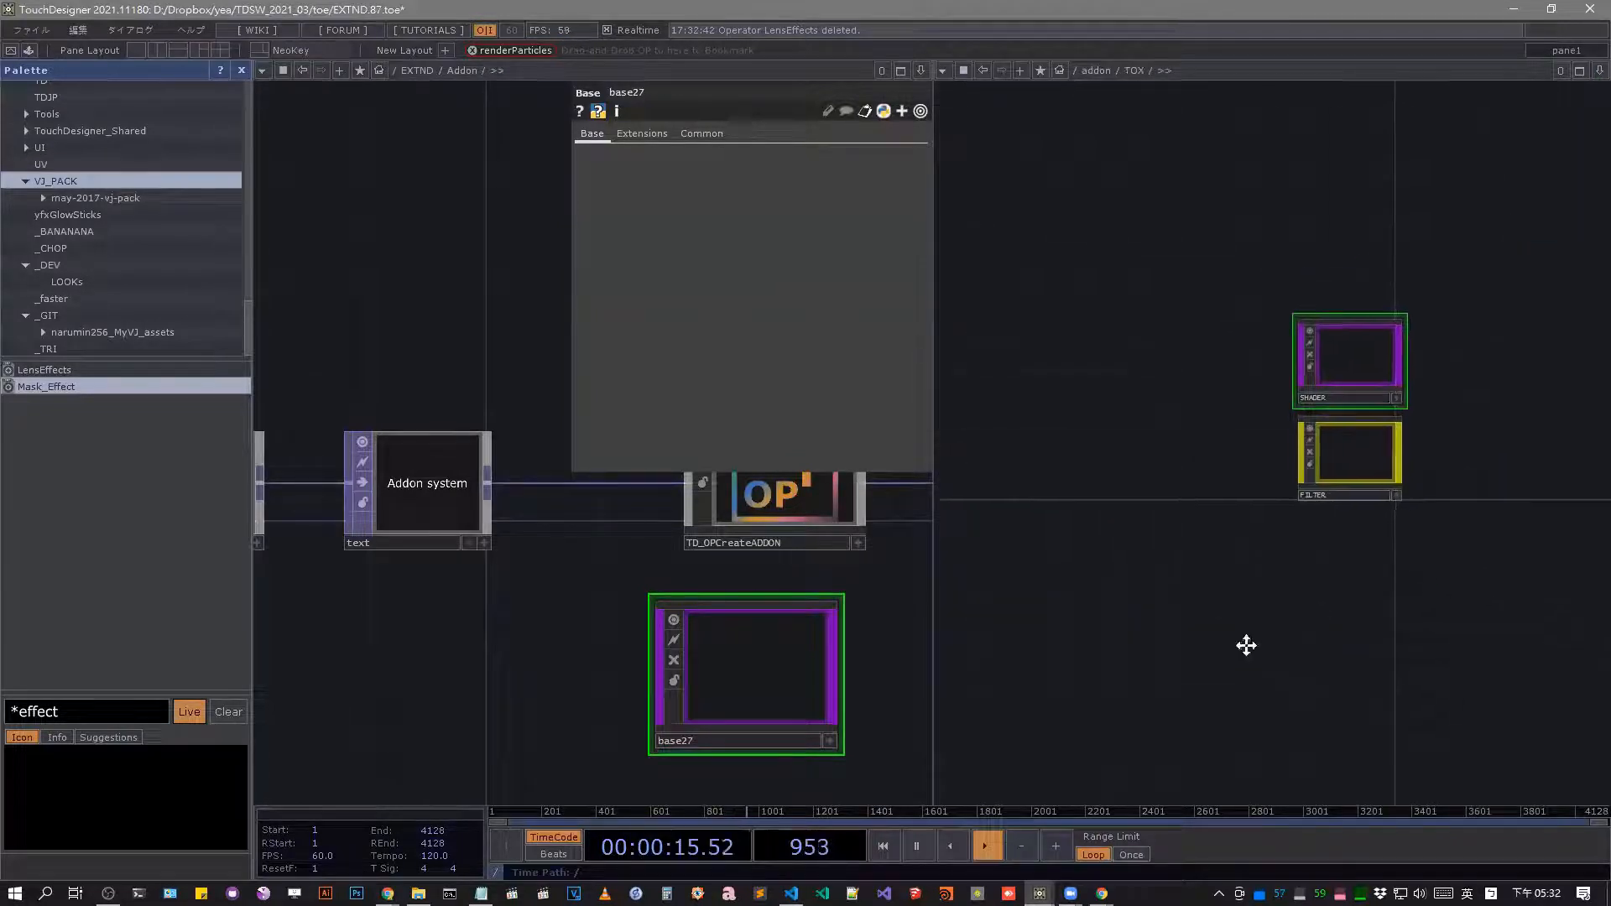
# Compare the SHADER and FILTER collections in the OP Create Dialog with the matching components in the TOX network.
pyautogui.press('Tab')
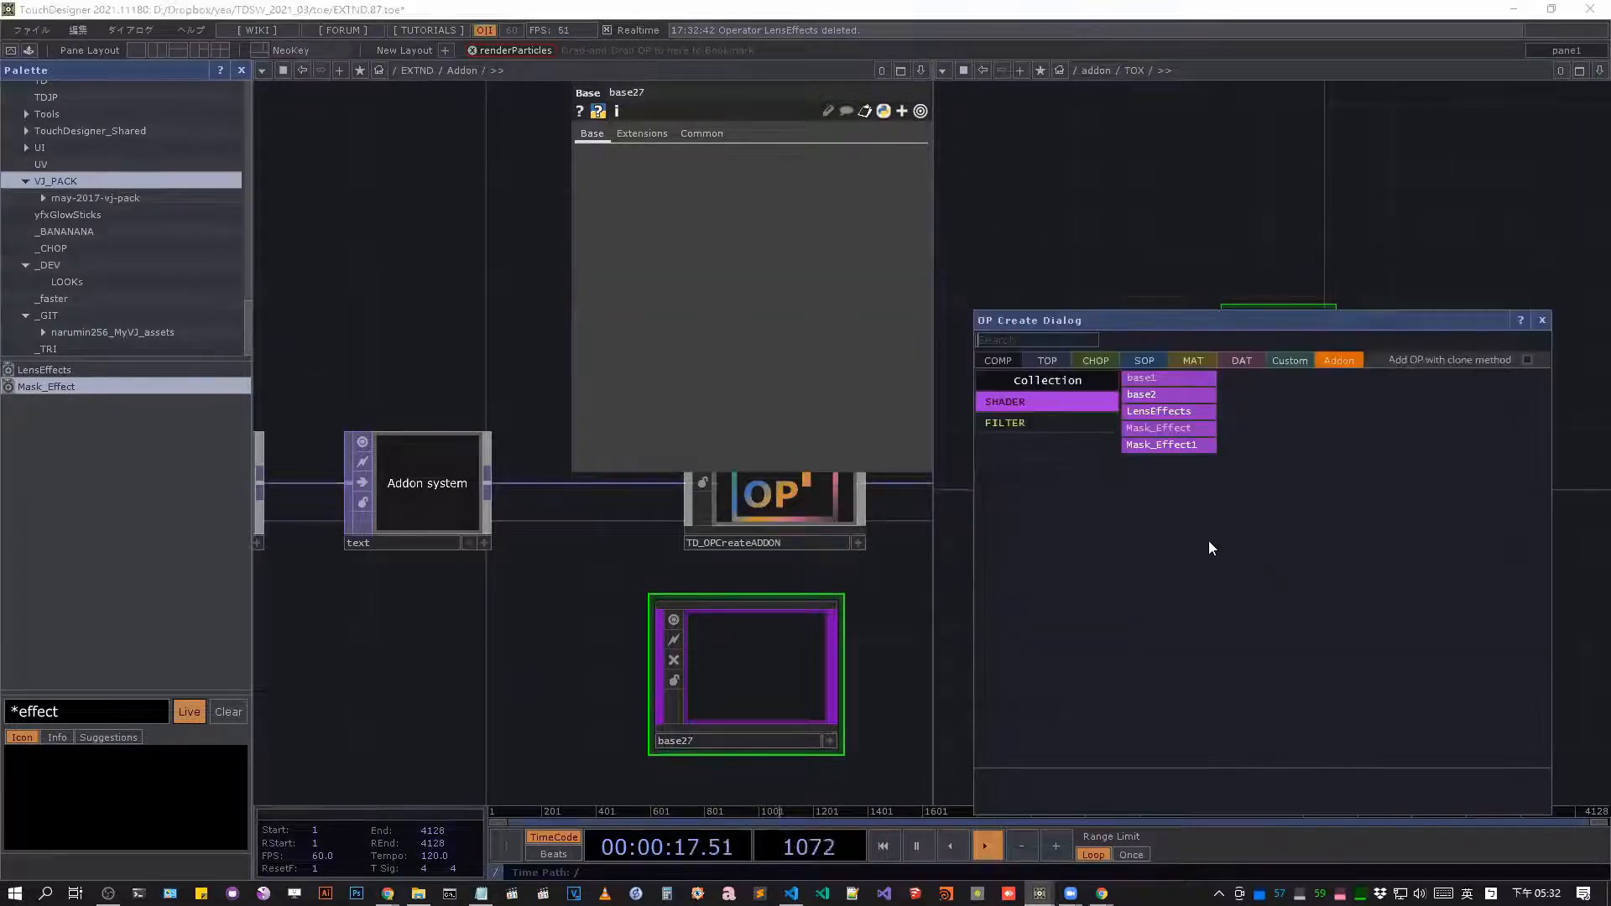
pyautogui.click(1376, 196)
pyautogui.moveTo(1461, 389); pyautogui.dragTo(1394, 390)
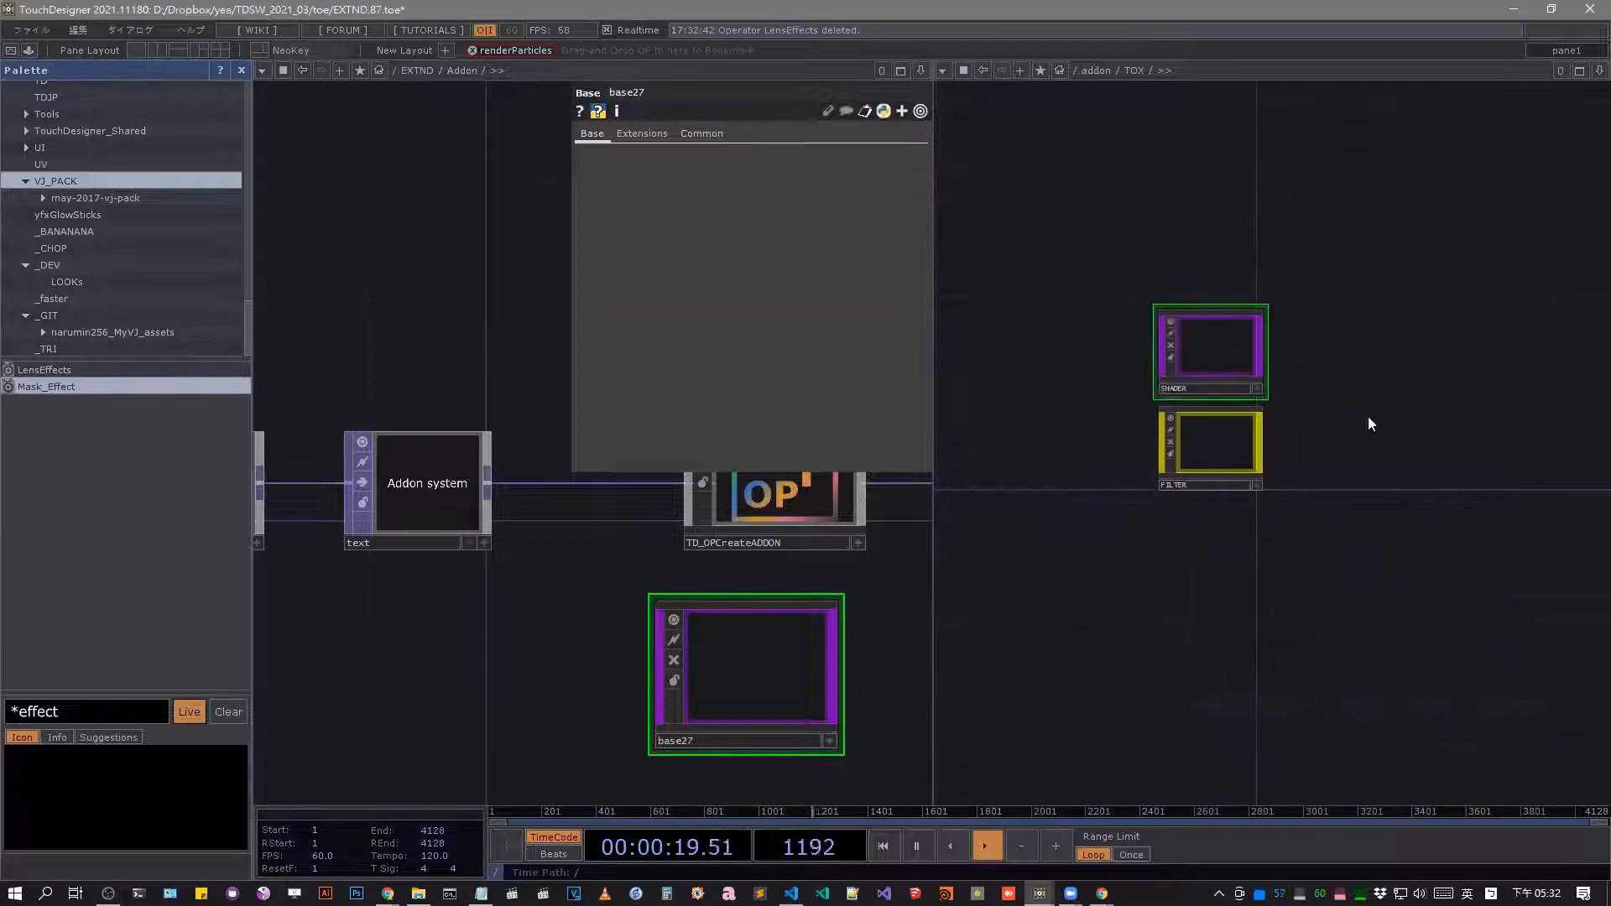
pyautogui.press('Tab')
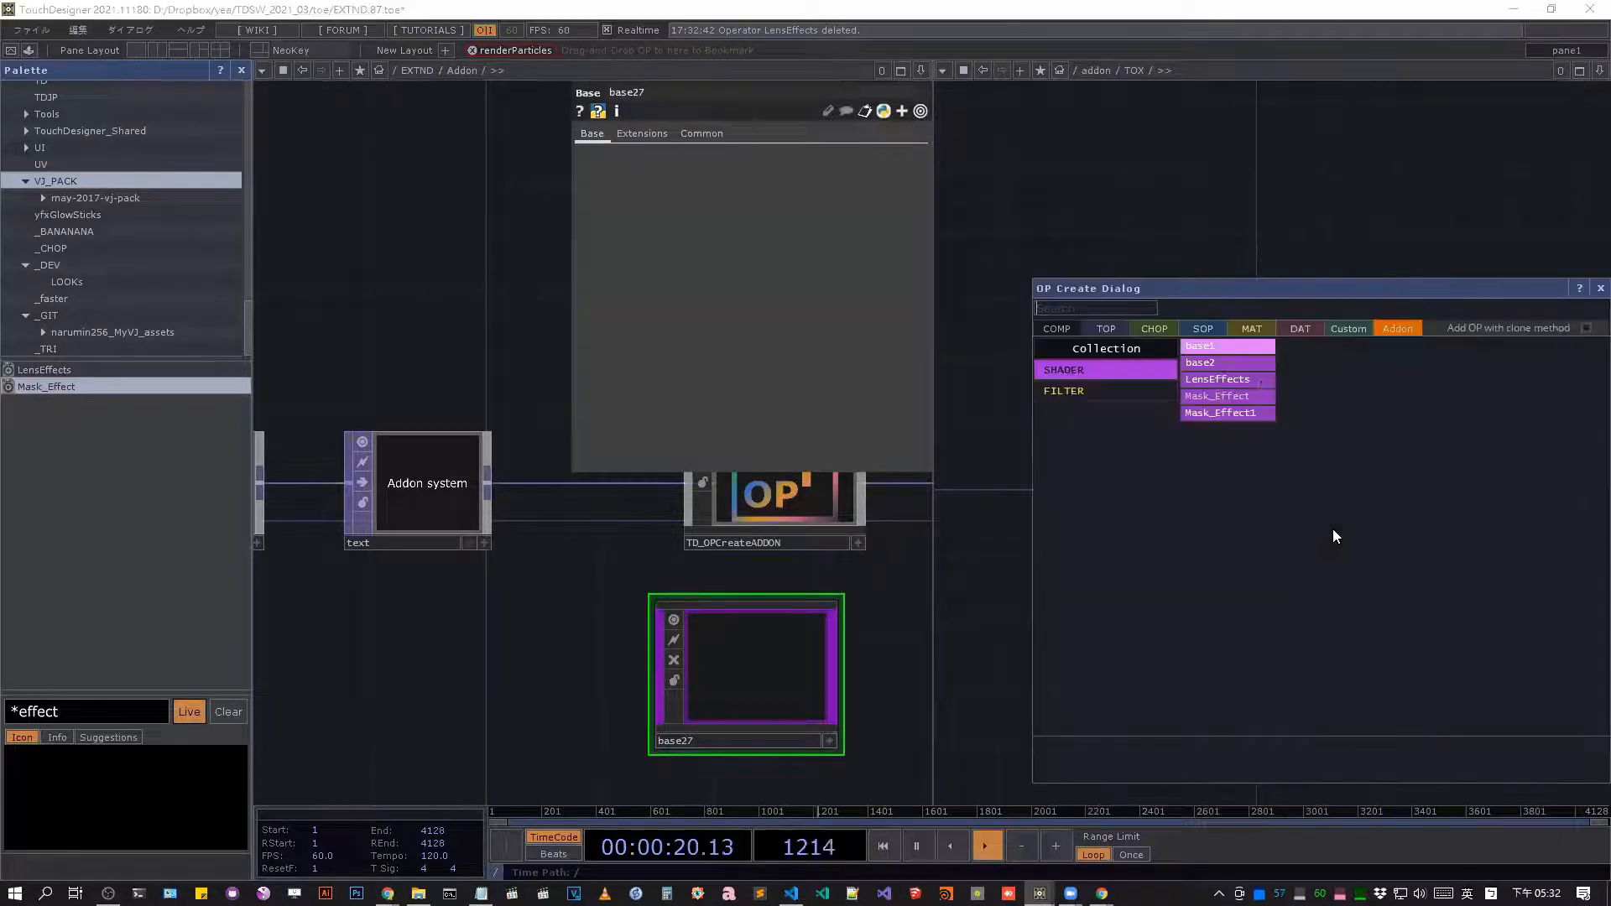
pyautogui.click(1089, 396)
pyautogui.click(1321, 247)
pyautogui.click(1197, 476)
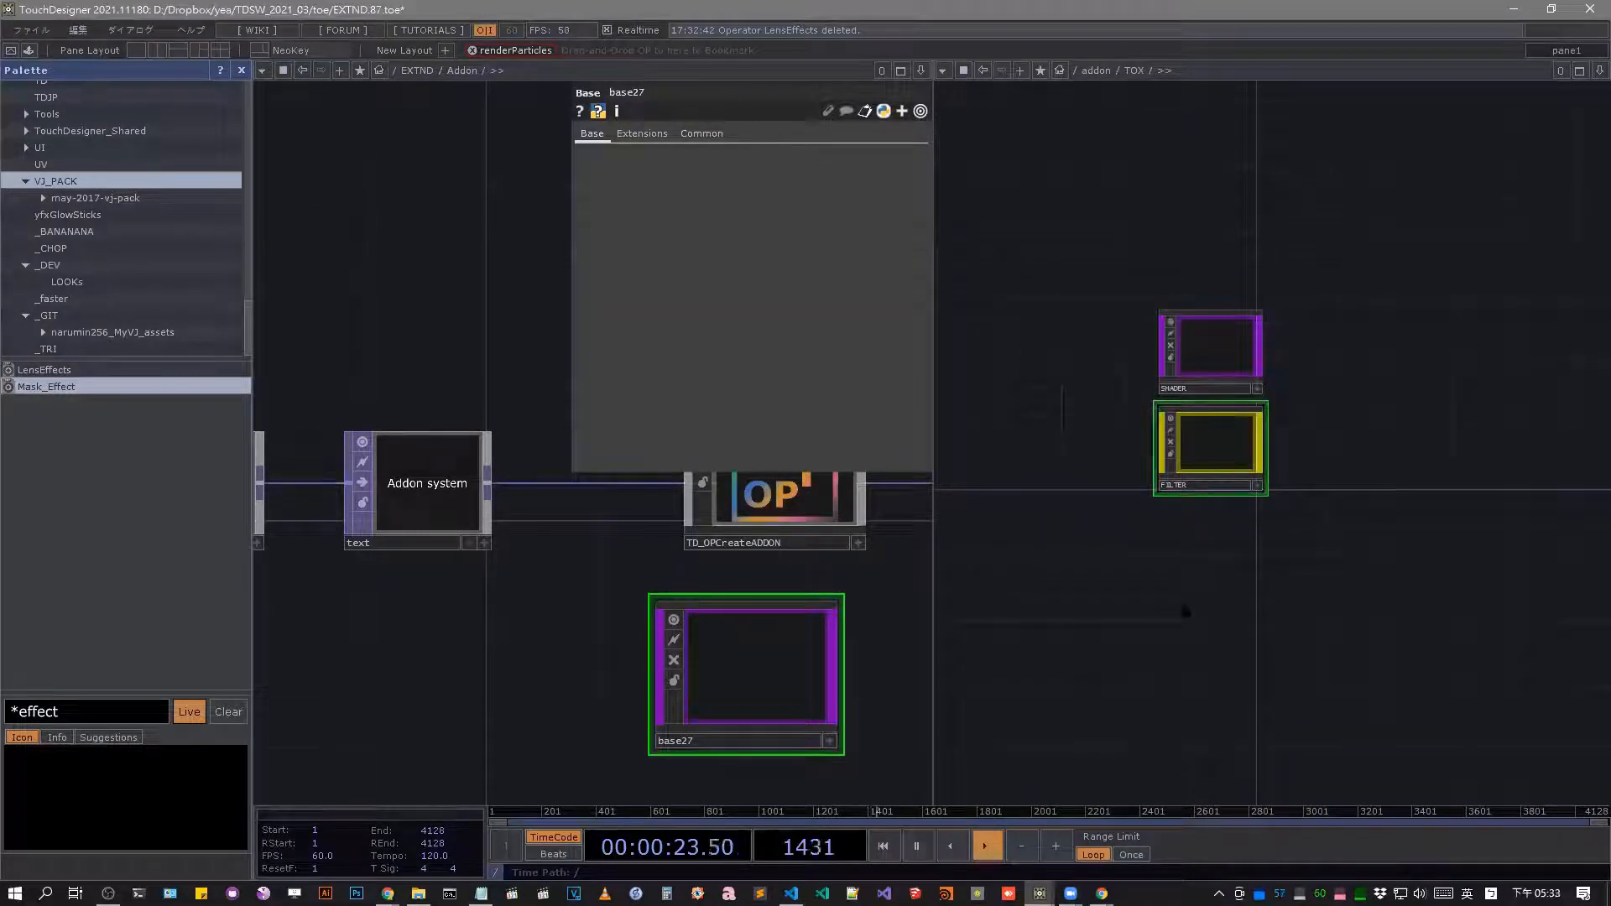
# Add a Base COMP below the FILTER component in the TOX network.
pyautogui.press('Tab')
pyautogui.click(918, 404)
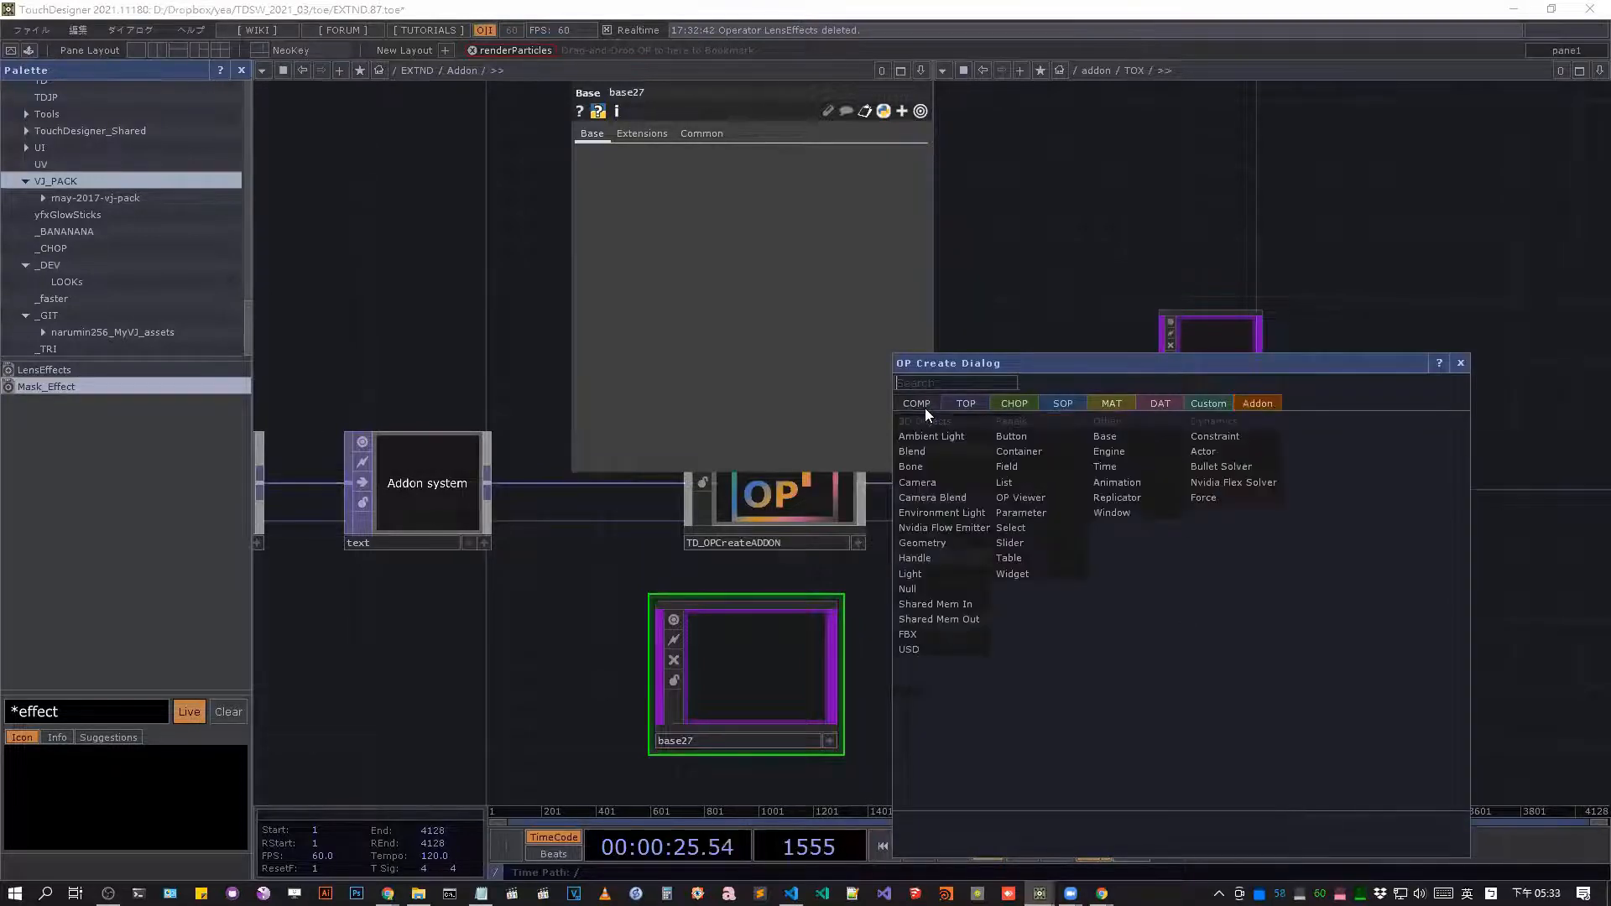
pyautogui.write('bv')
pyautogui.press('BackSpace')
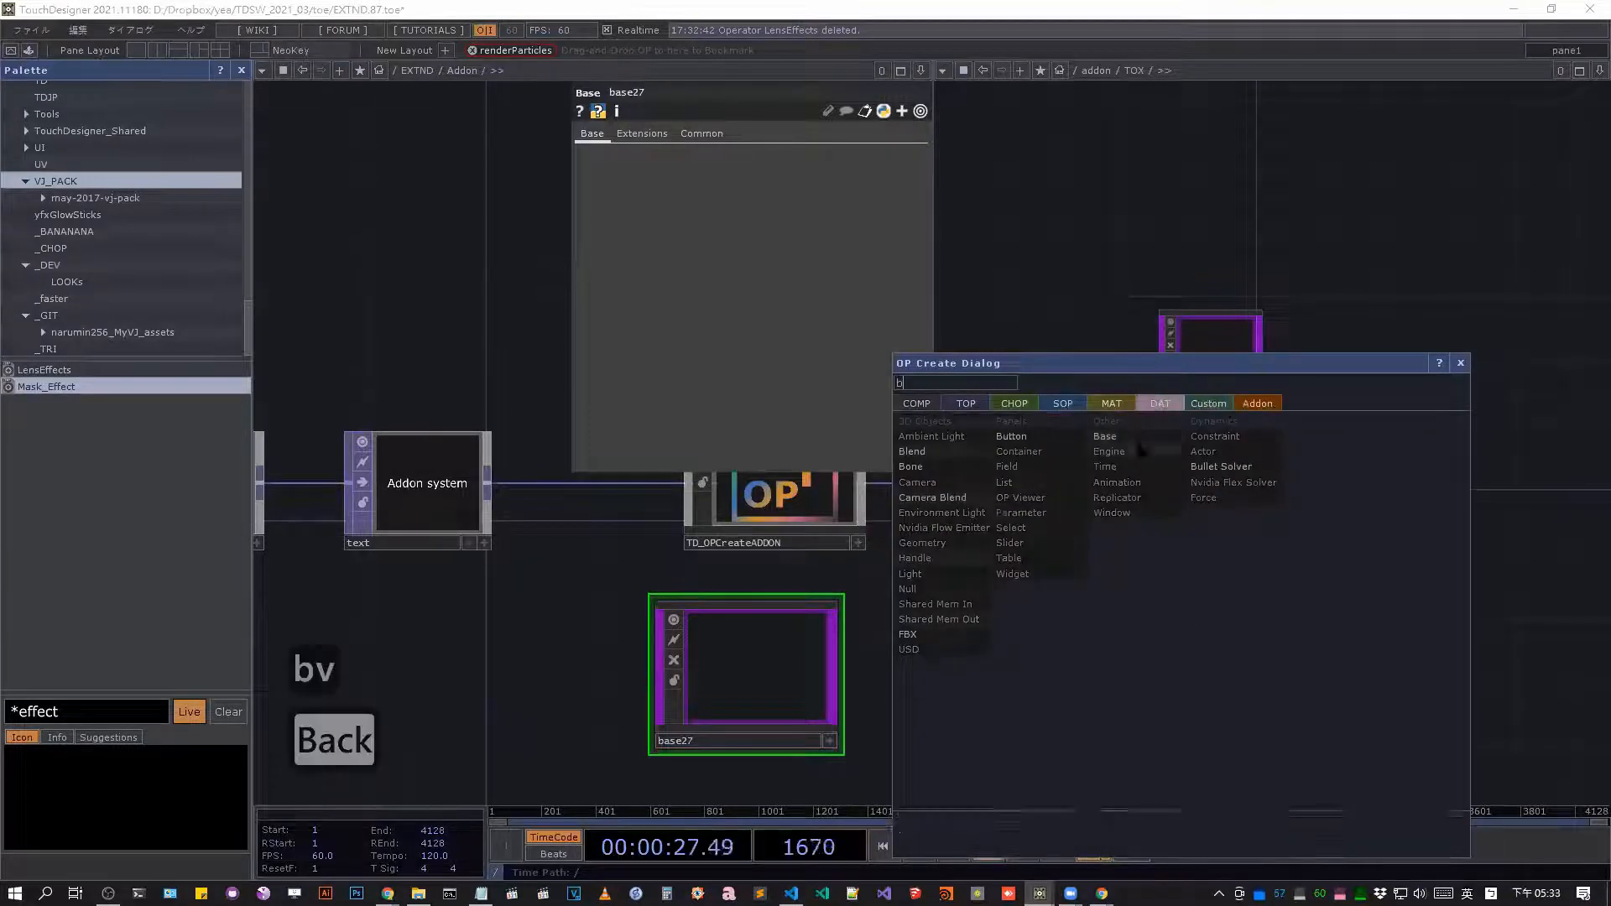
pyautogui.click(1133, 436)
pyautogui.click(1219, 565)
pyautogui.scroll(5, 1221, 571)
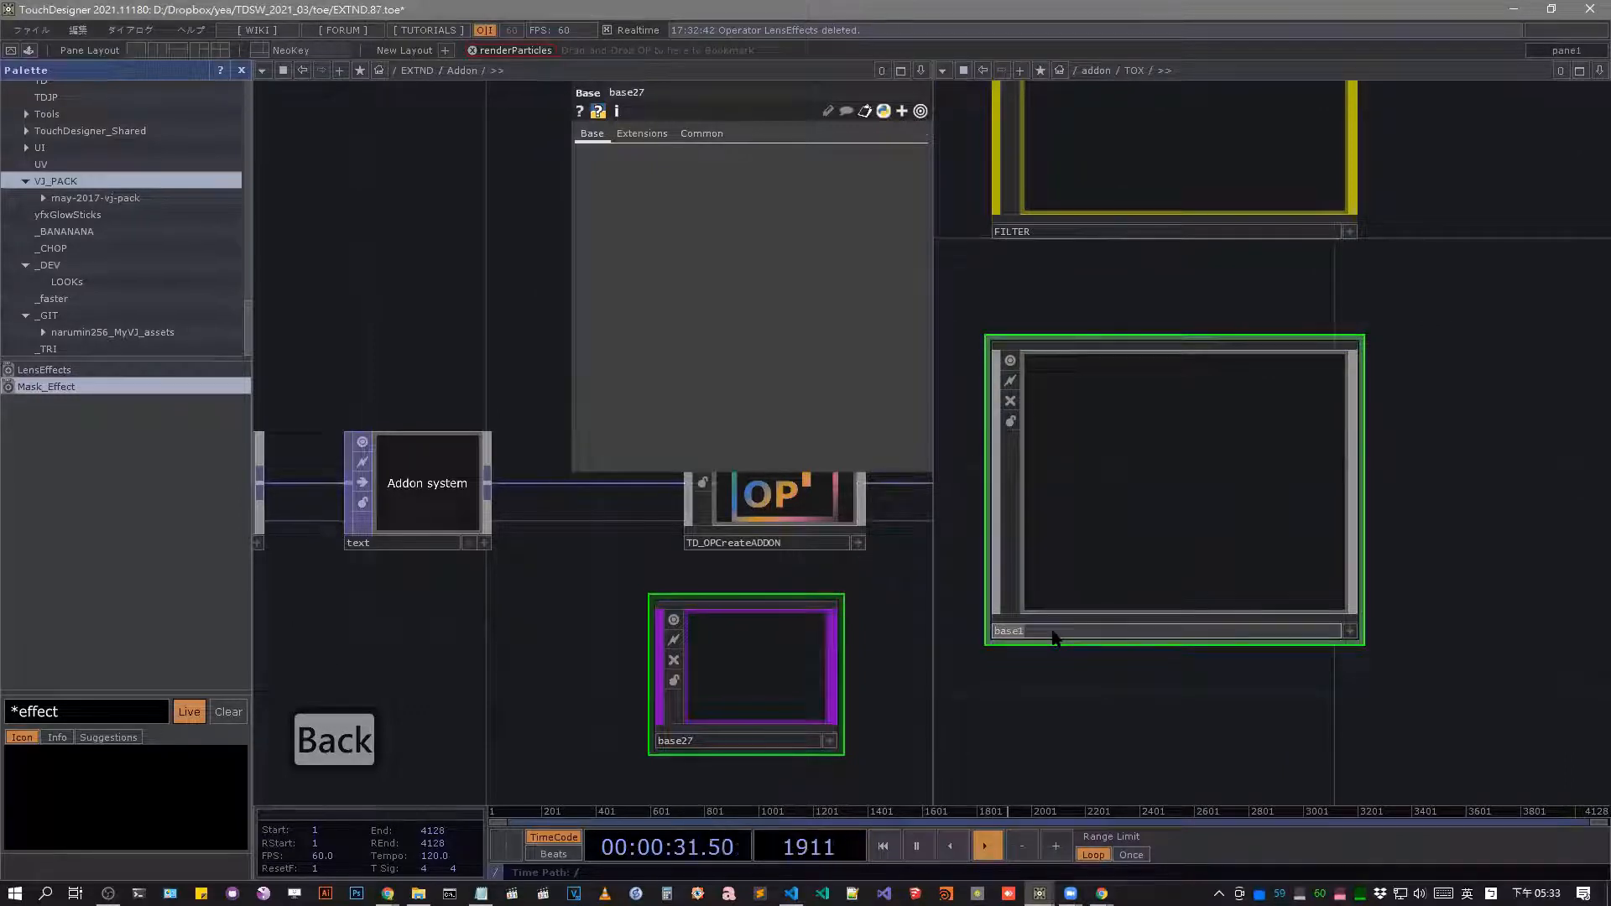
# Rename the new base to animation and colour its node green.
pyautogui.click(1053, 631)
pyautogui.write('am')
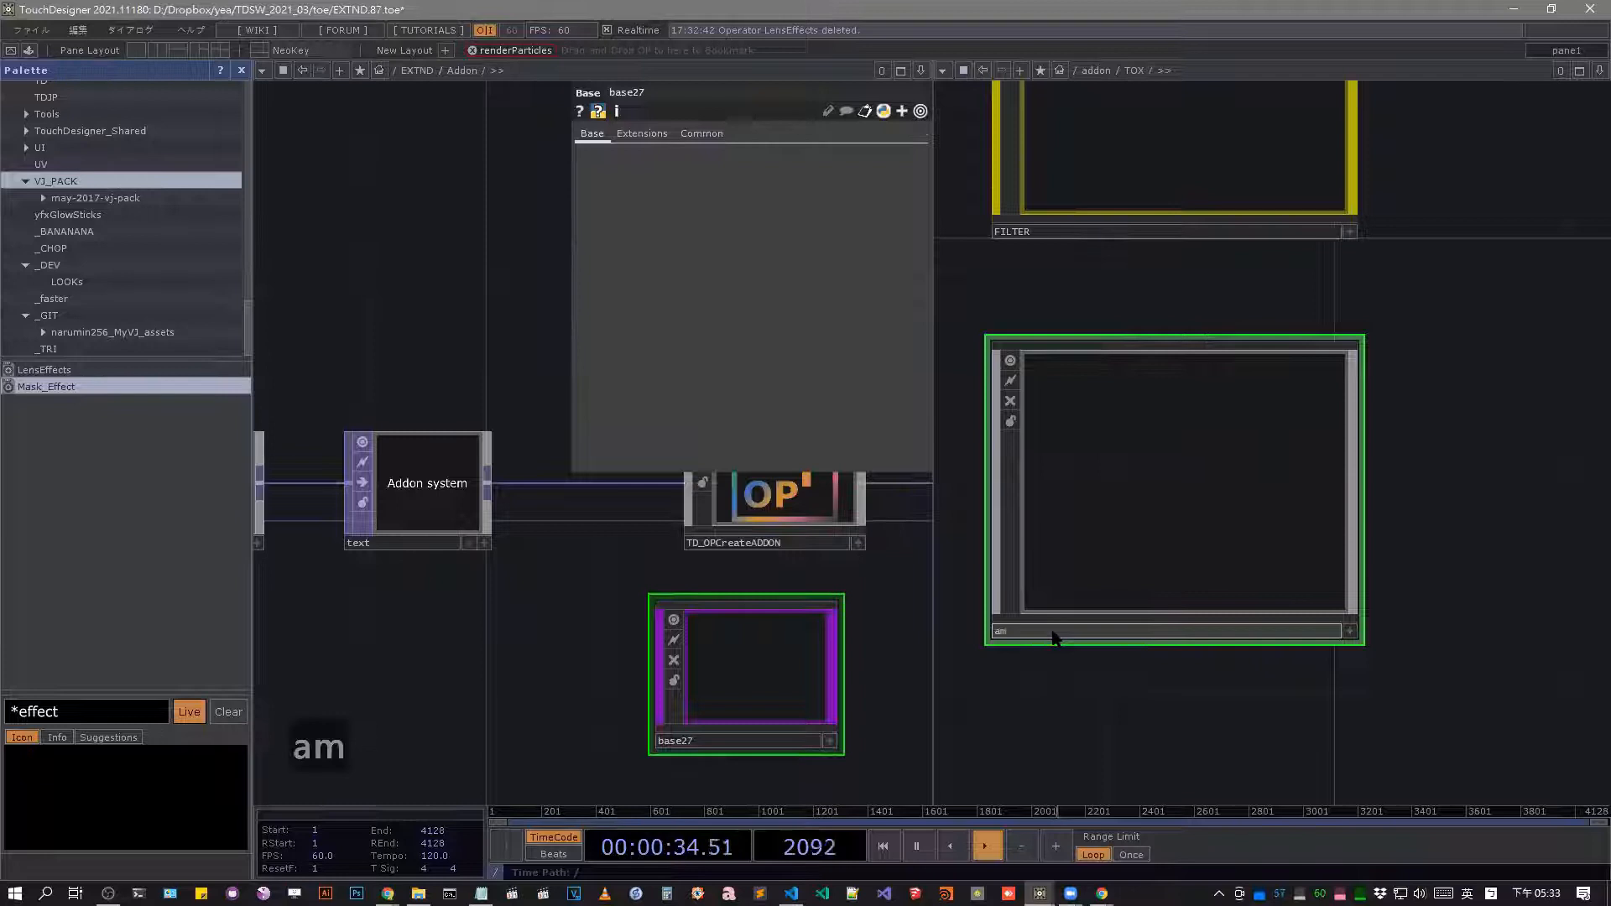
pyautogui.press('BackSpace')
pyautogui.write('nimation')
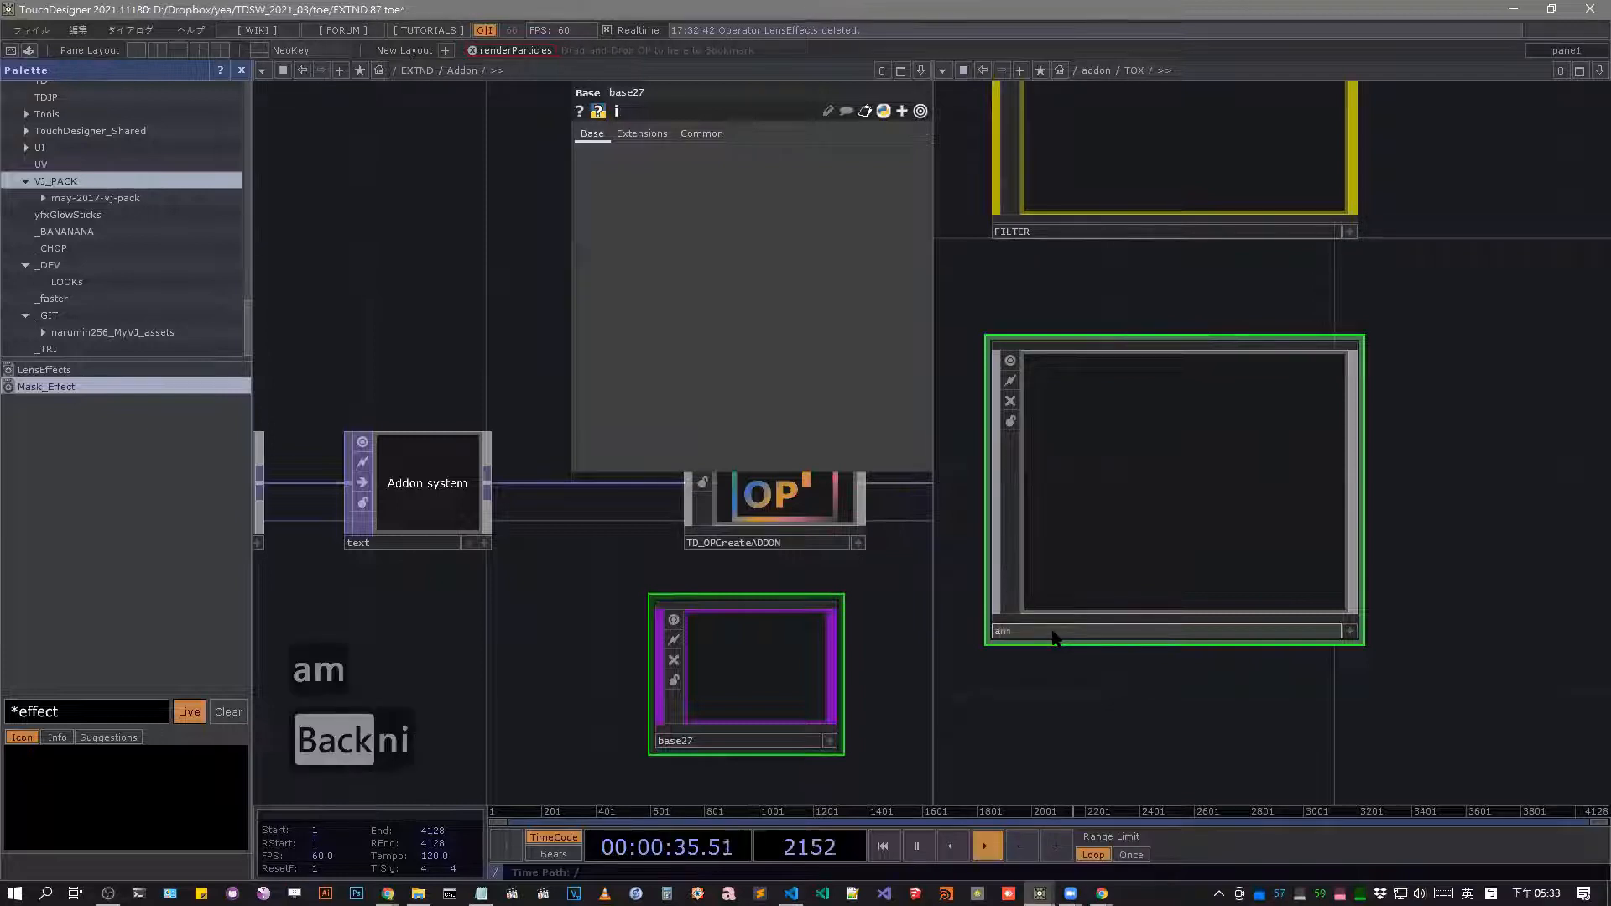
pyautogui.press('Return')
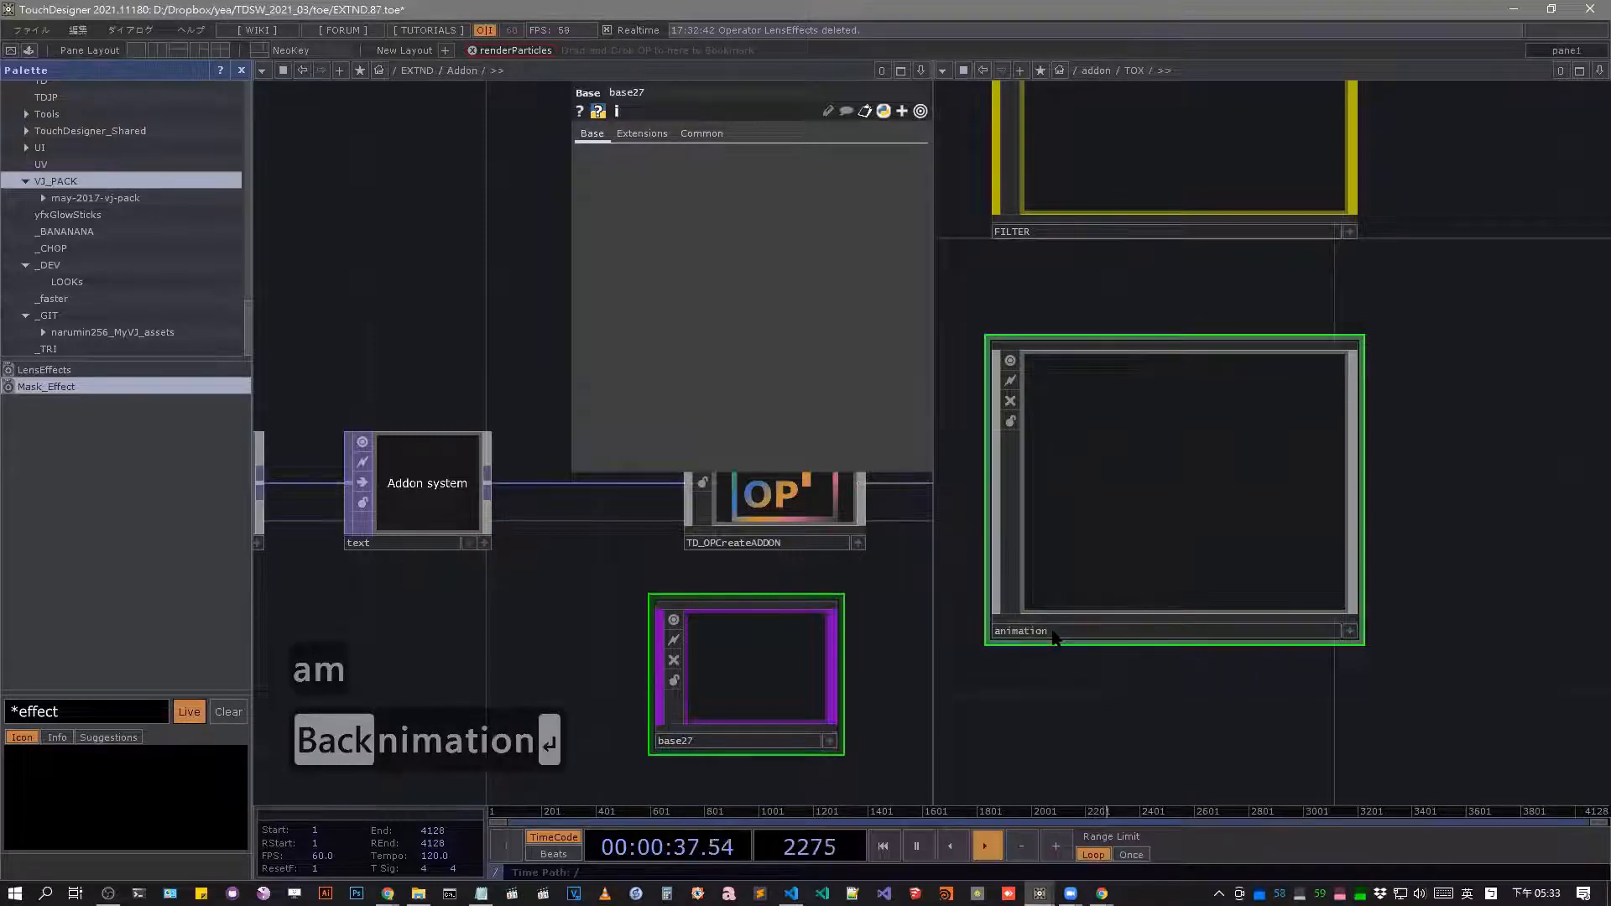
pyautogui.press('c')
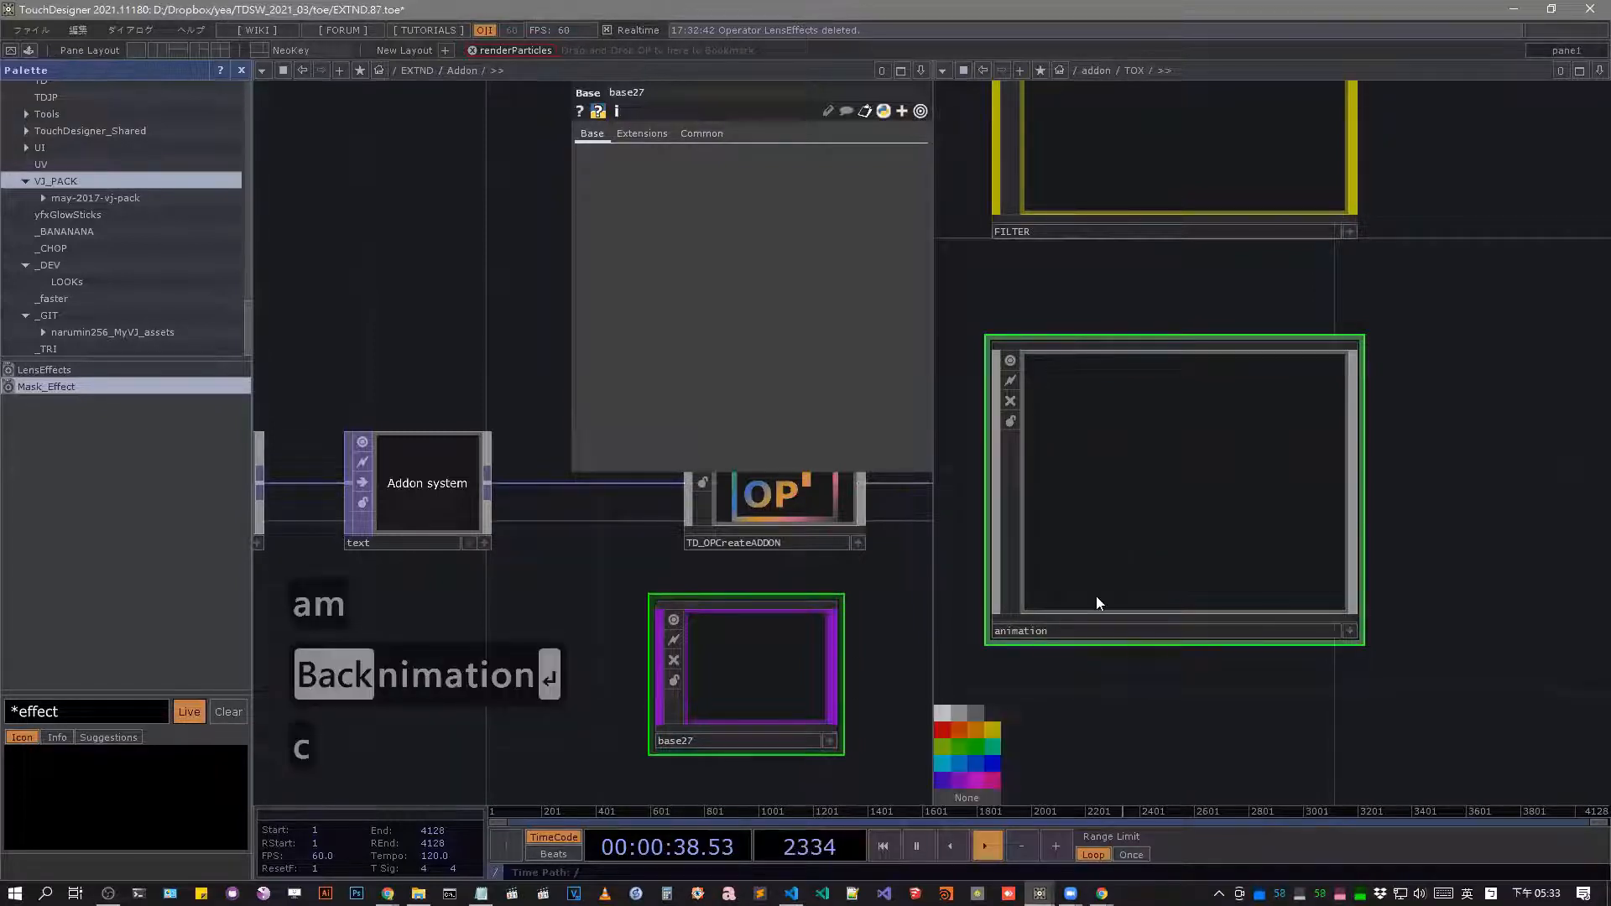
pyautogui.click(971, 748)
pyautogui.scroll(-5, 1146, 556)
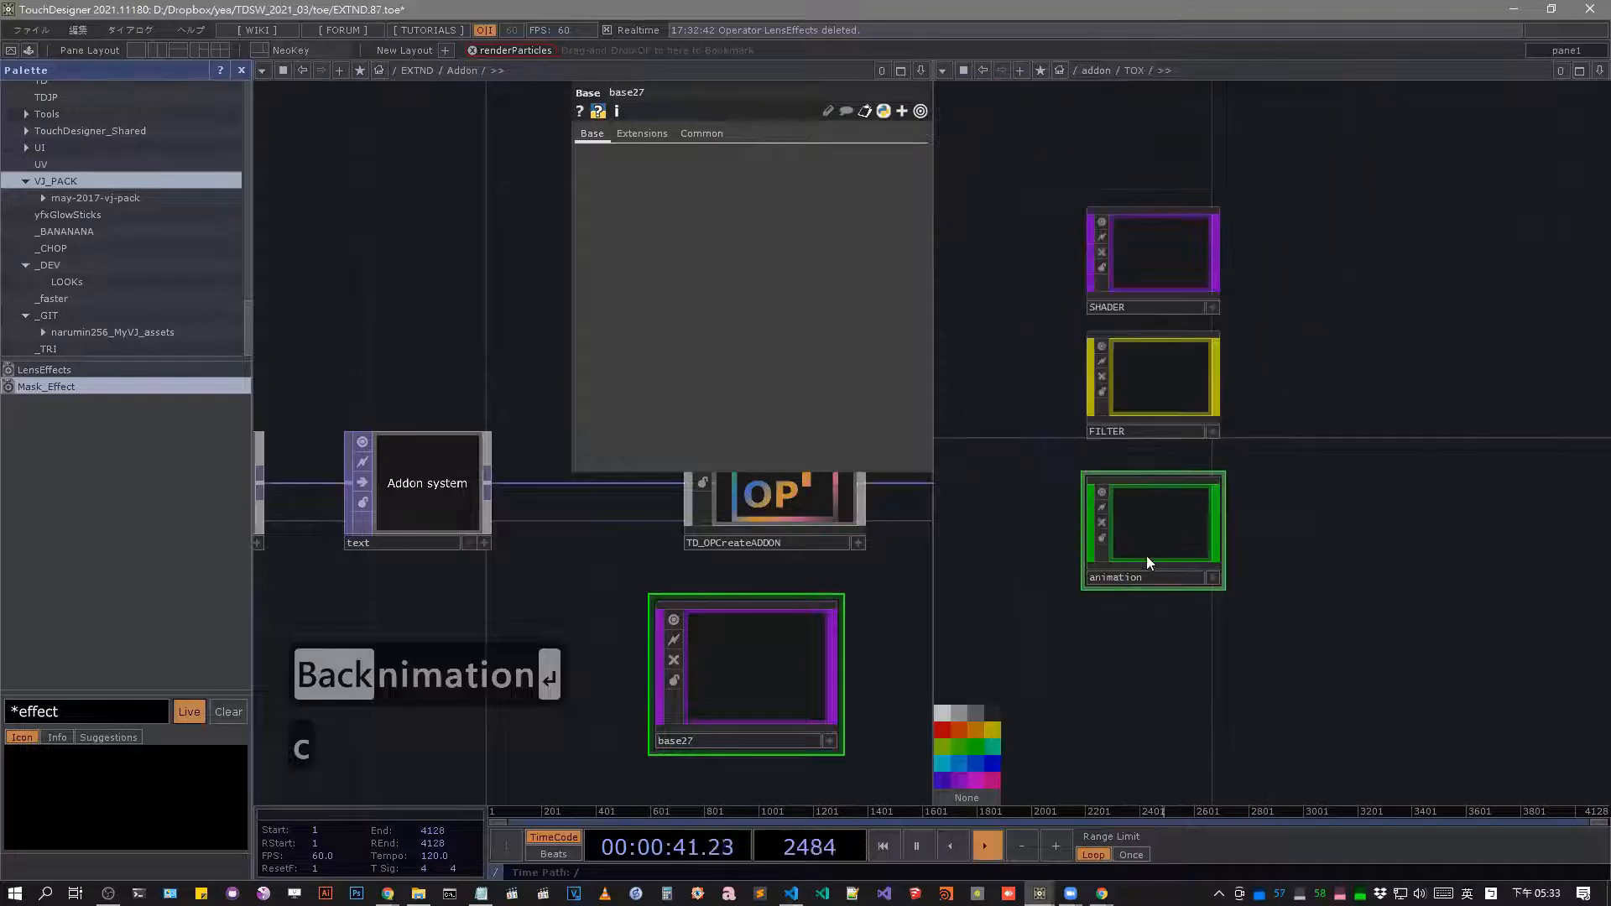
# Check the animation collection among the Addon collections in the OP Create Dialog, then close the dialog.
pyautogui.doubleClick(1316, 411)
pyautogui.click(1381, 198)
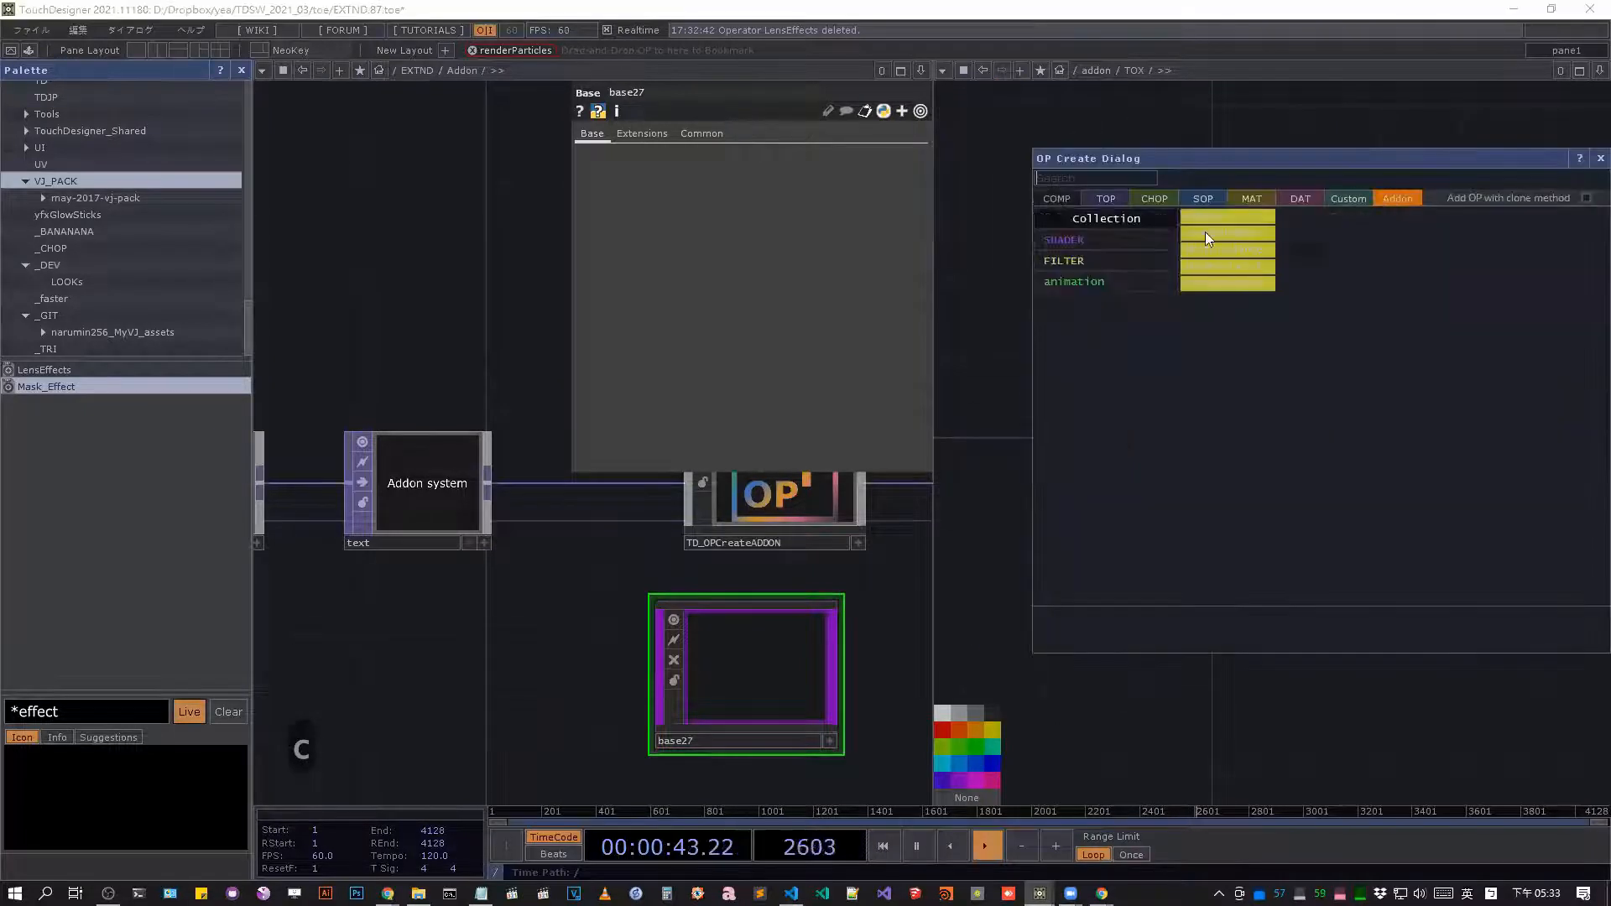
pyautogui.click(1102, 284)
pyautogui.click(1213, 689)
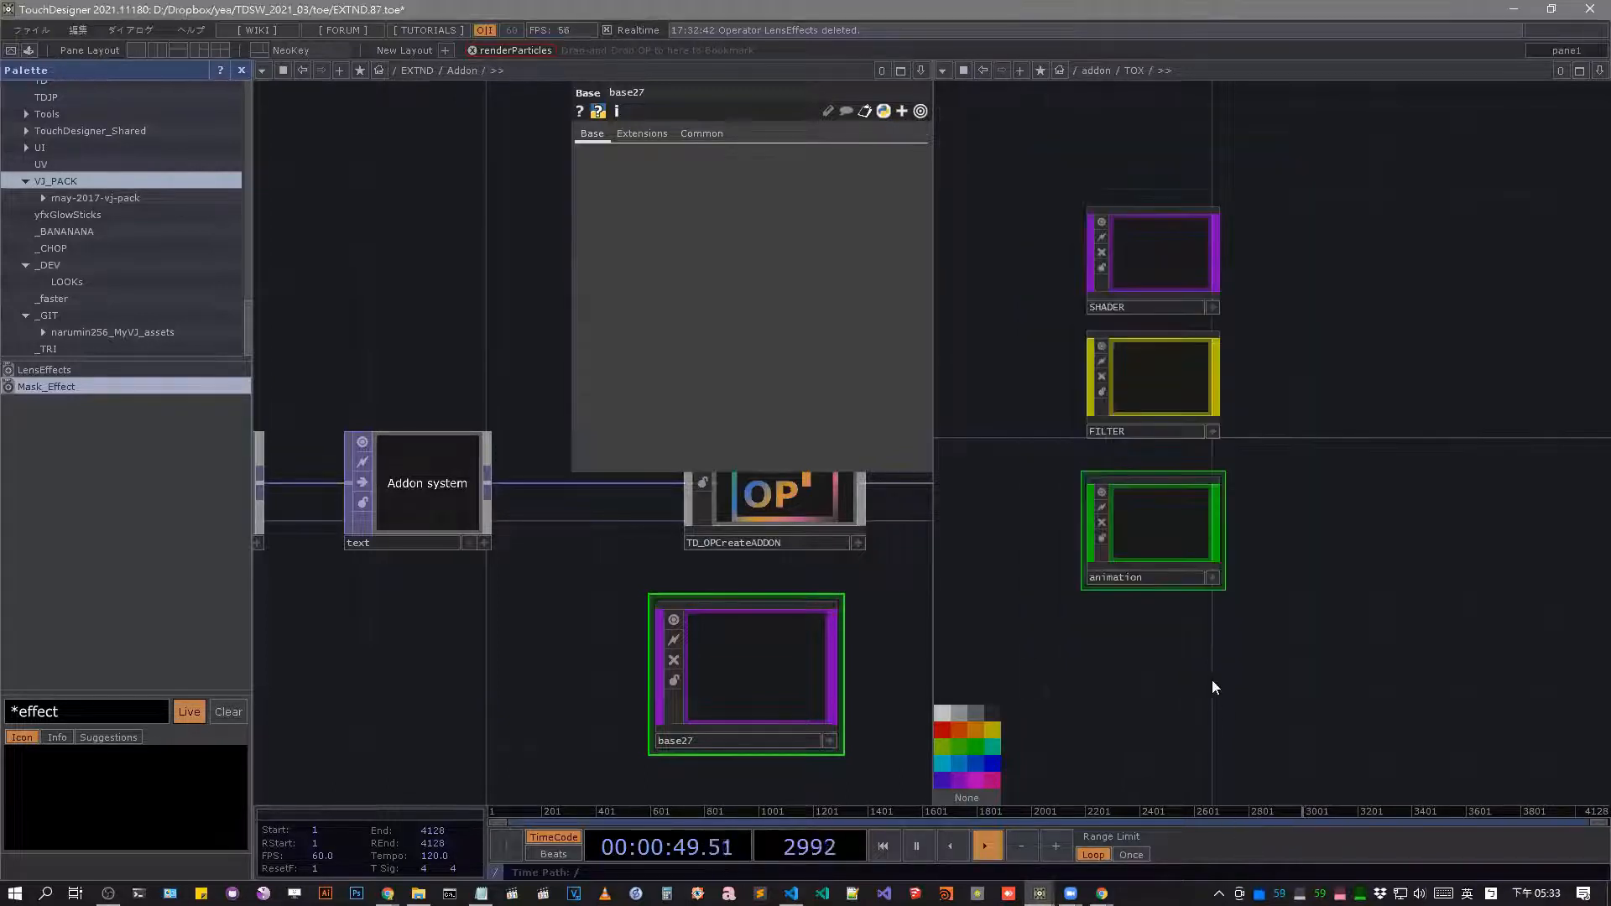
# Search the palette for *ani and place TD_Anime4K_RC1 and edit_animation_butt inside the animation component, then return to the TOX network.
pyautogui.moveTo(19, 711); pyautogui.dragTo(95, 723)
pyautogui.write('ani')
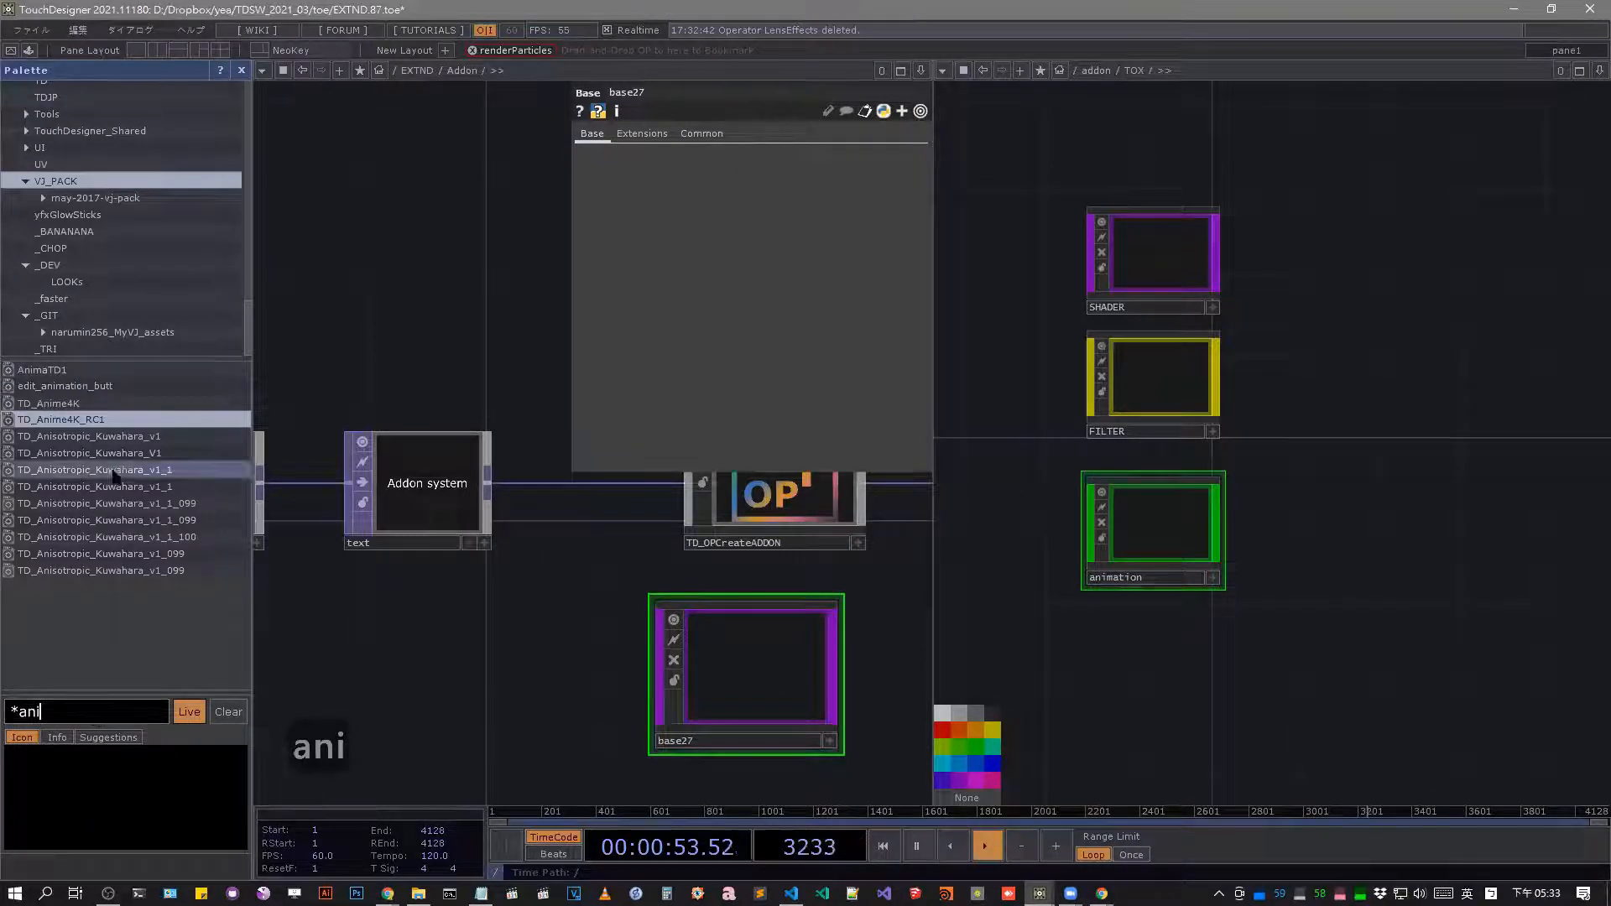
pyautogui.moveTo(137, 417); pyautogui.dragTo(1116, 530)
pyautogui.click(1285, 506)
pyautogui.doubleClick(1186, 515)
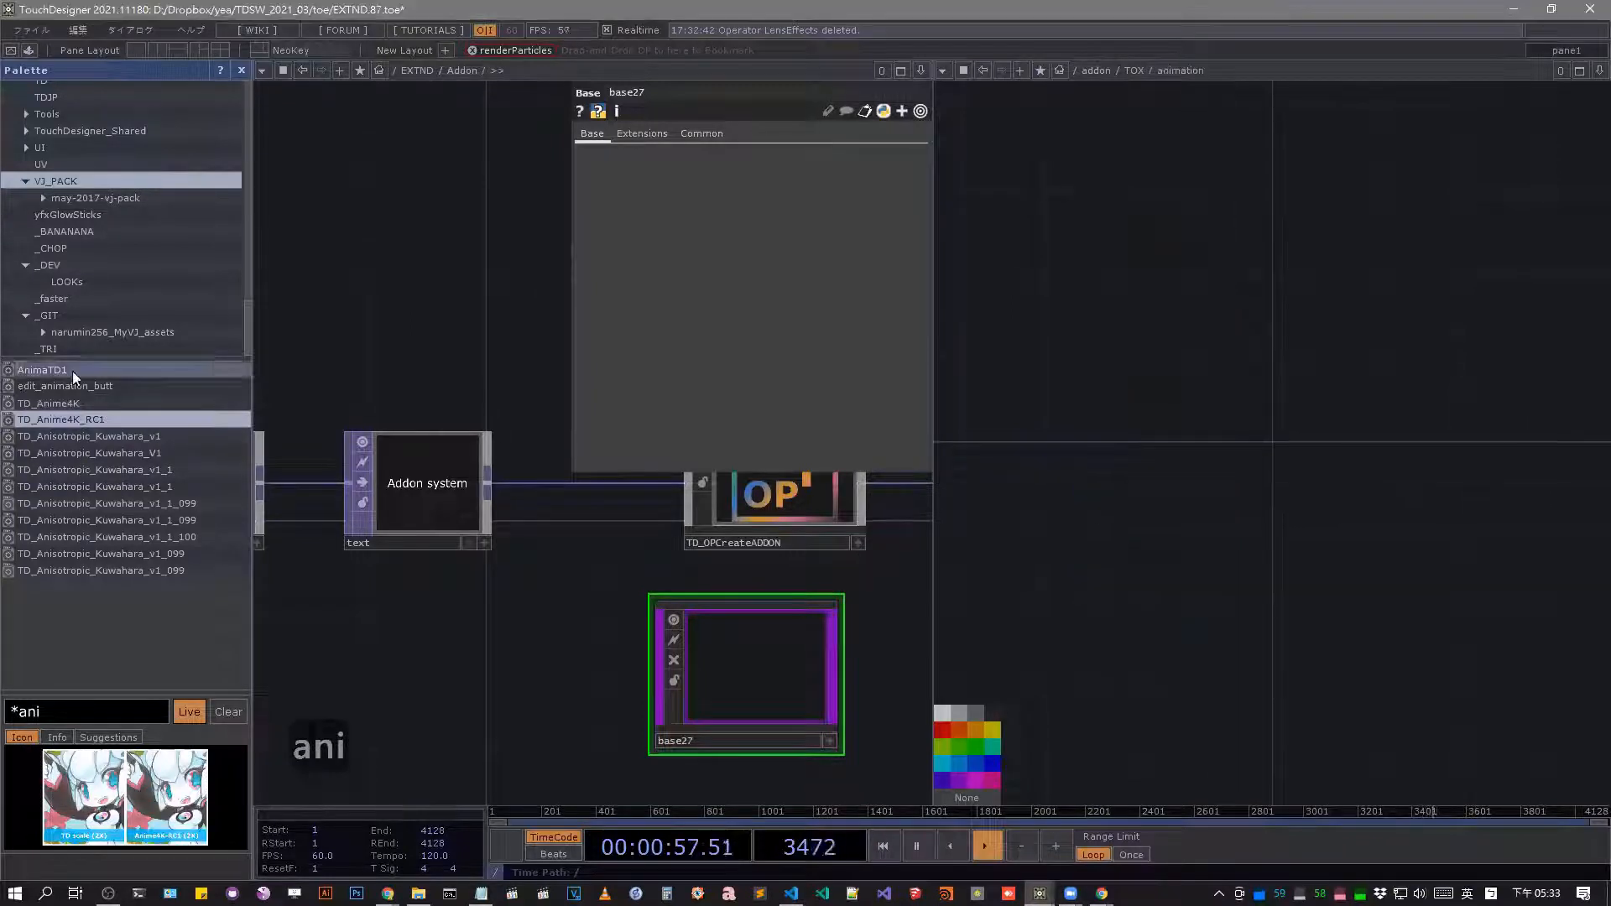
pyautogui.moveTo(104, 422); pyautogui.dragTo(1133, 600)
pyautogui.moveTo(128, 387); pyautogui.dragTo(1168, 428)
pyautogui.press('u')
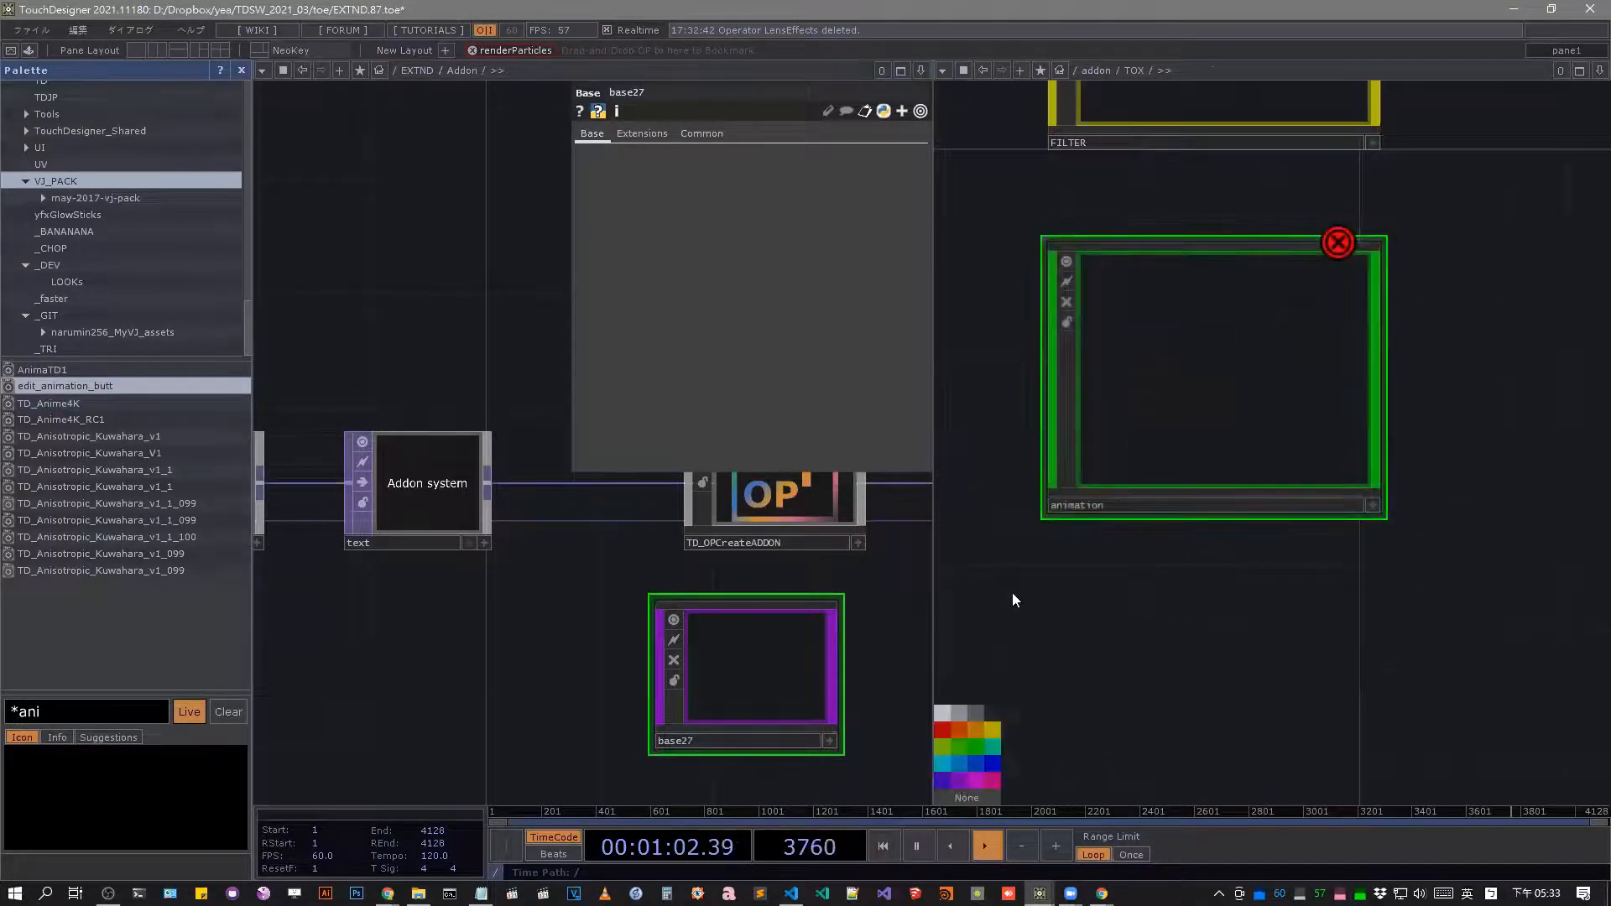
# Examine the operators listed in the animation, SHADER and FILTER addon collections, then close the OP Create Dialog.
pyautogui.press('Tab')
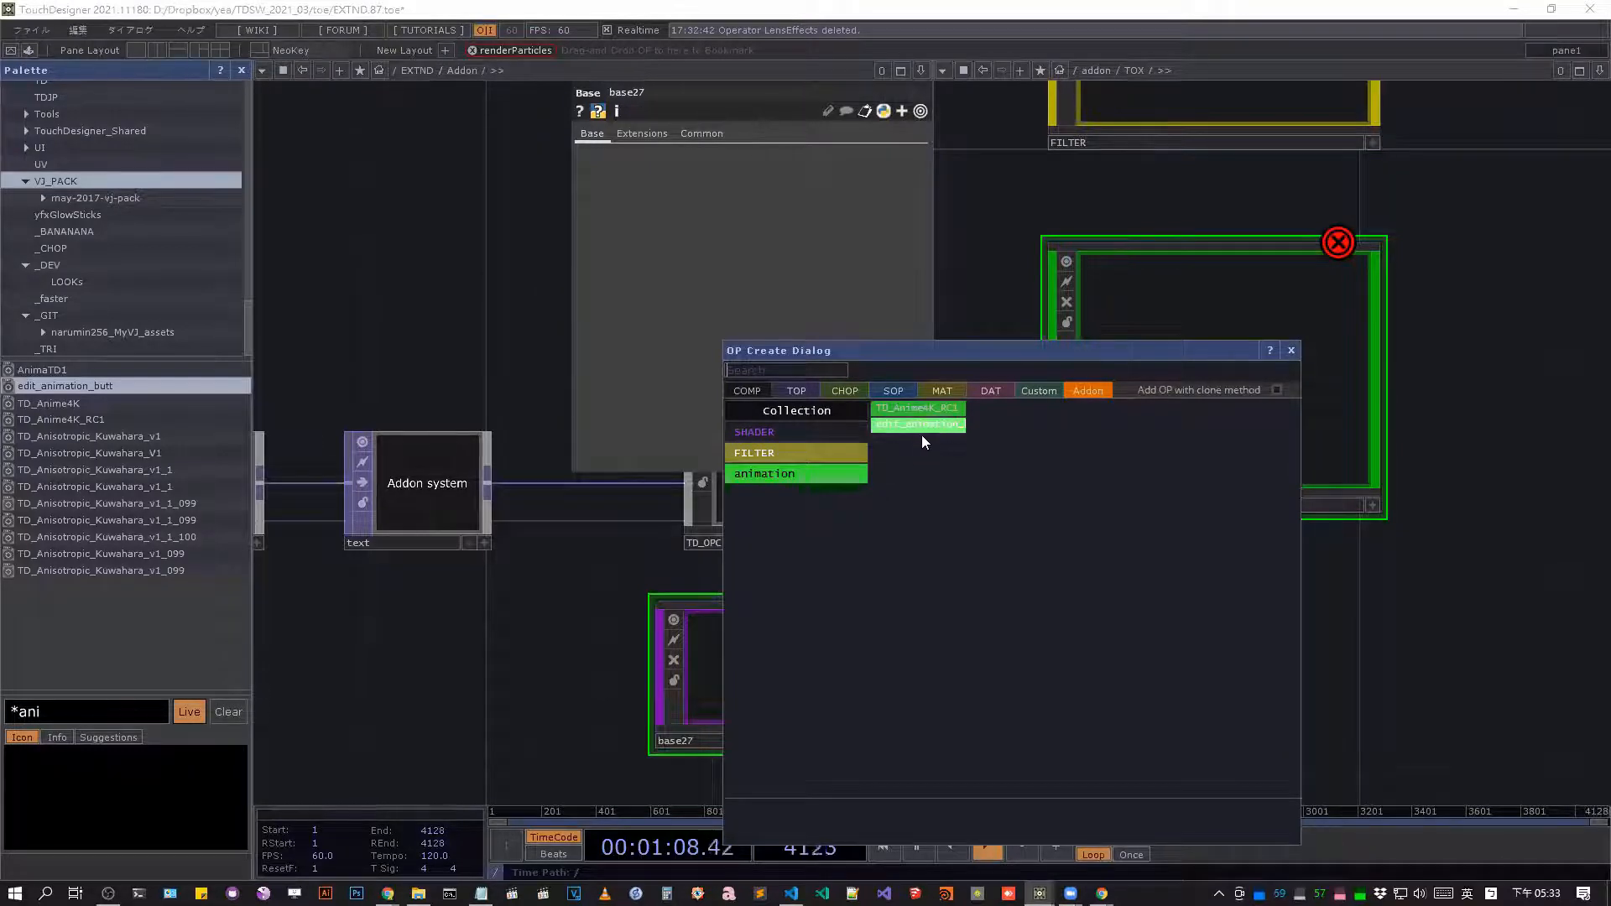
pyautogui.click(839, 432)
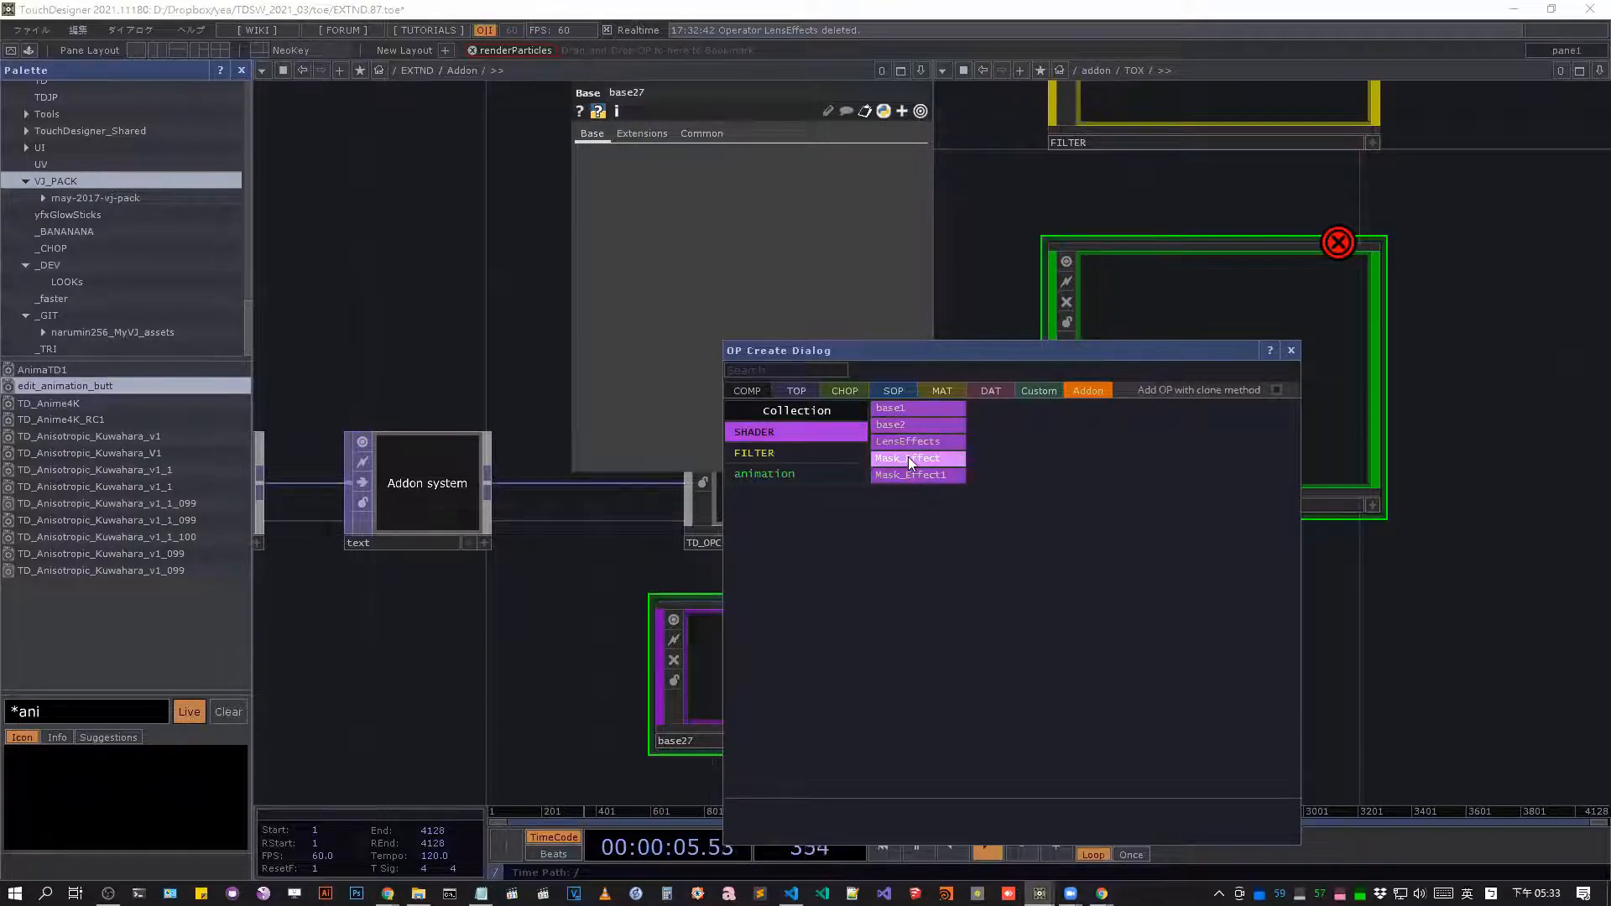
pyautogui.click(801, 454)
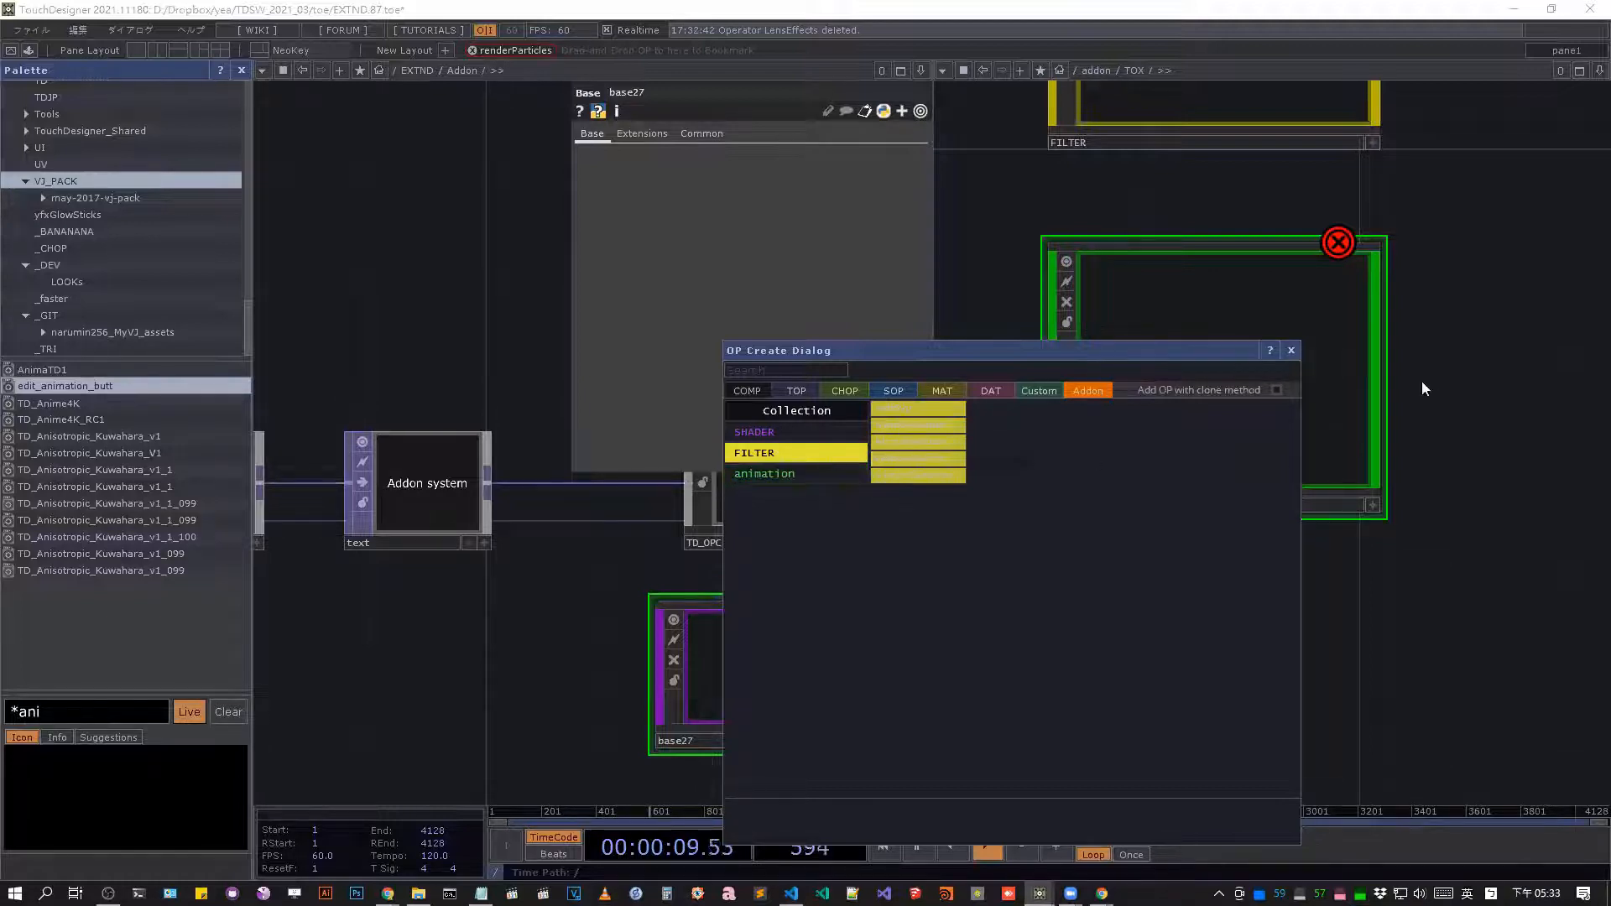
pyautogui.press('Escape')
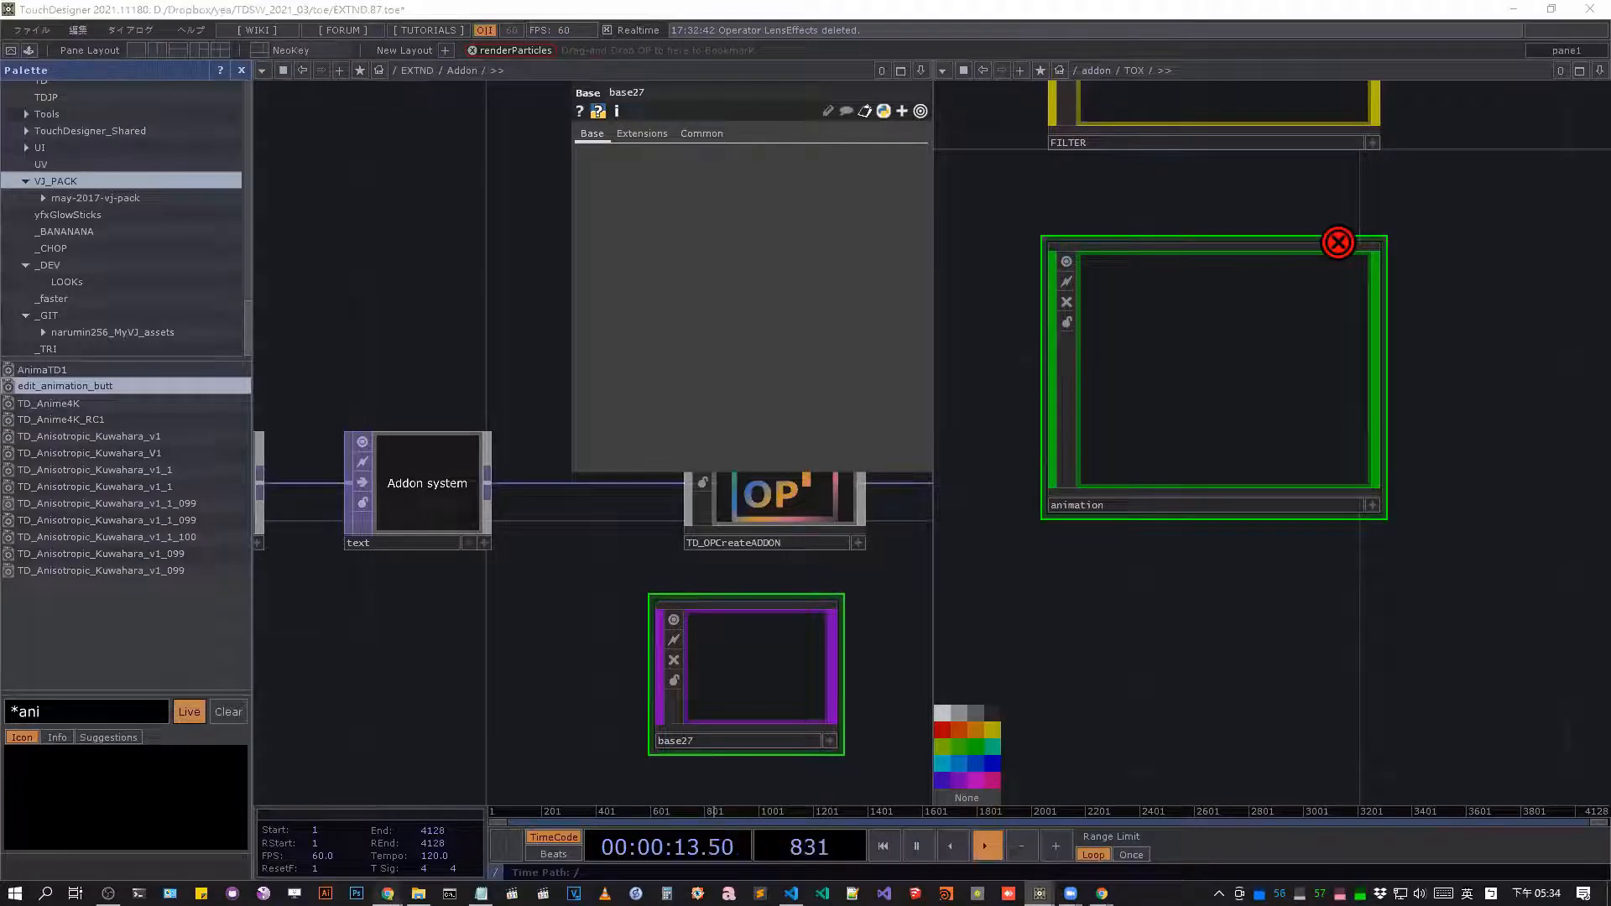
# Switch to Chrome and find the "Can be packaged as Addon" section on the "Components in this topic" Notion page.
pyautogui.moveTo(387, 893)
pyautogui.click(537, 818)
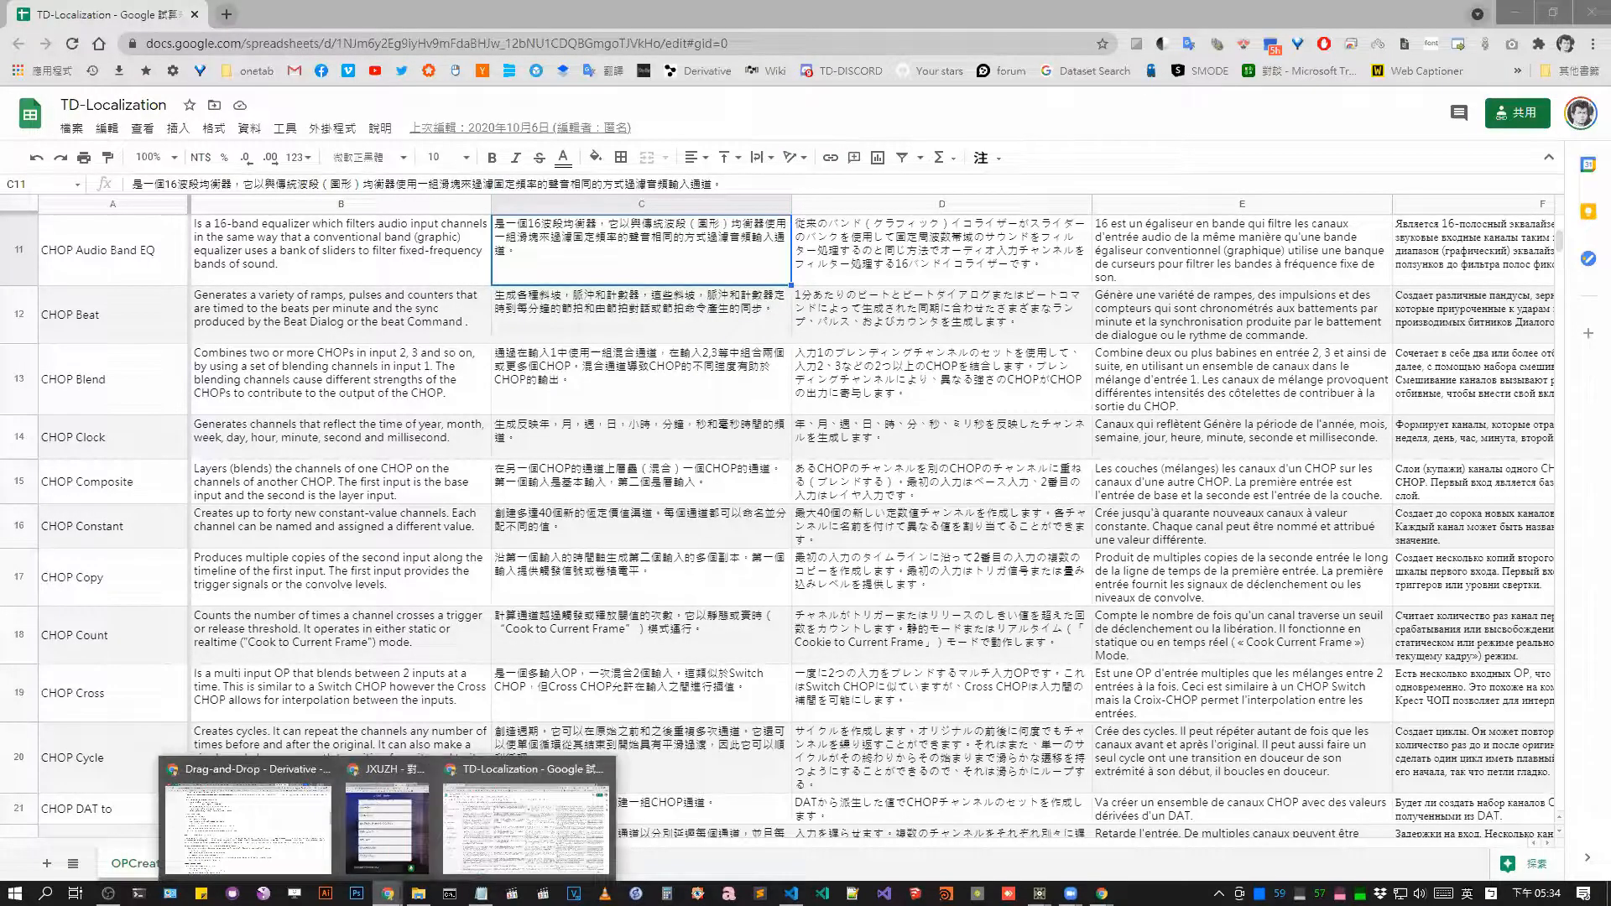
pyautogui.click(262, 847)
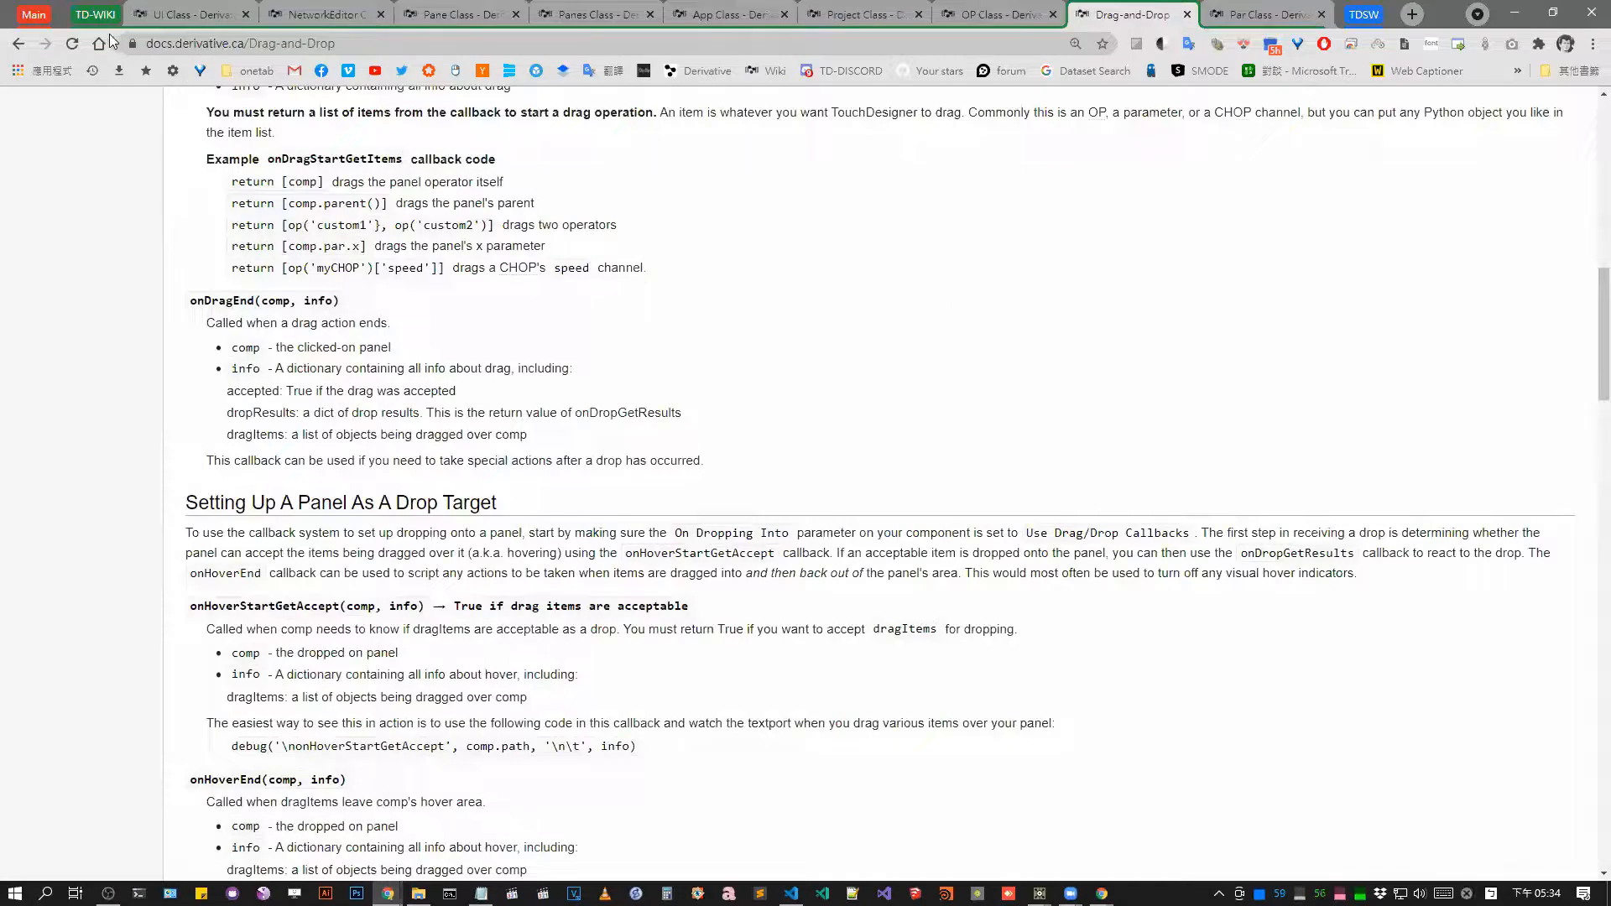
pyautogui.click(1353, 15)
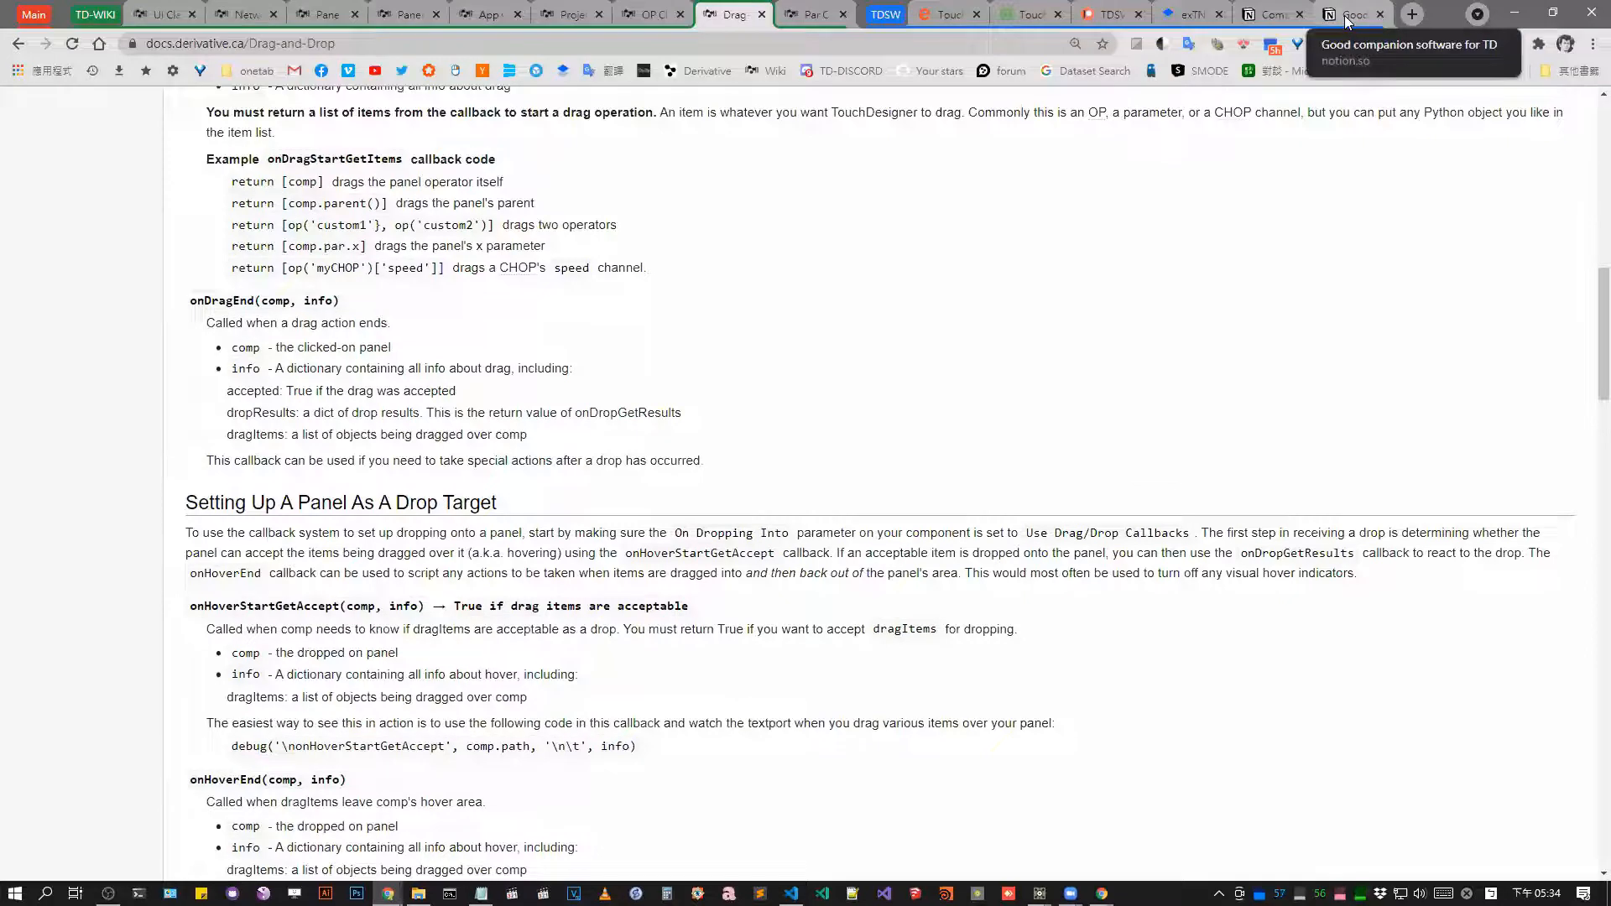
pyautogui.click(1334, 16)
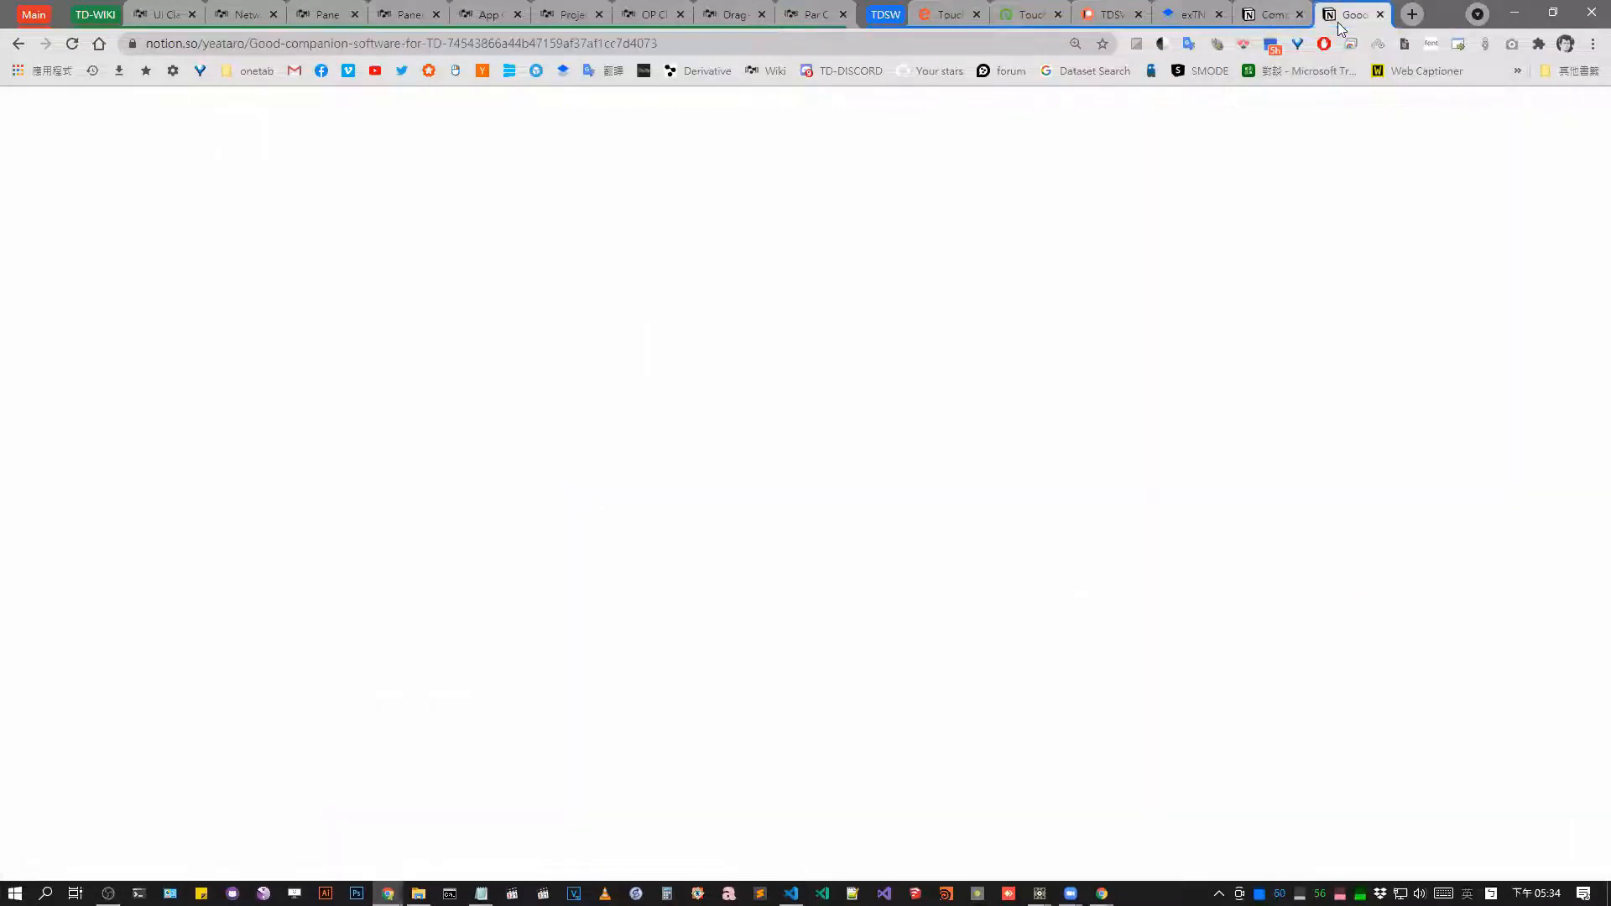
pyautogui.click(1271, 15)
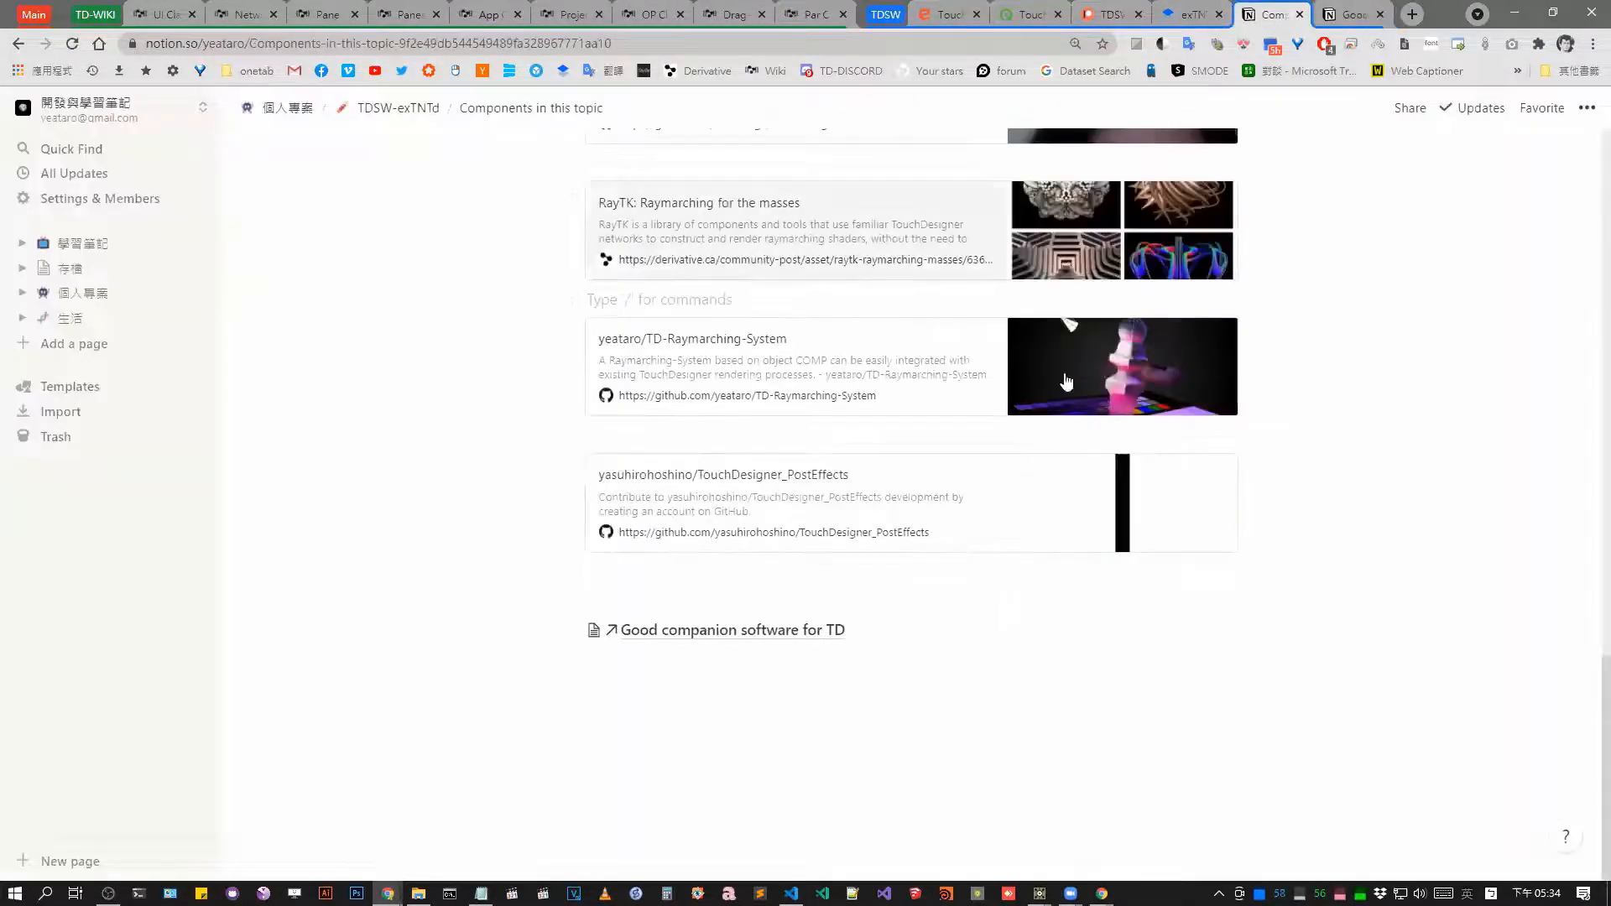
pyautogui.scroll(3, 839, 428)
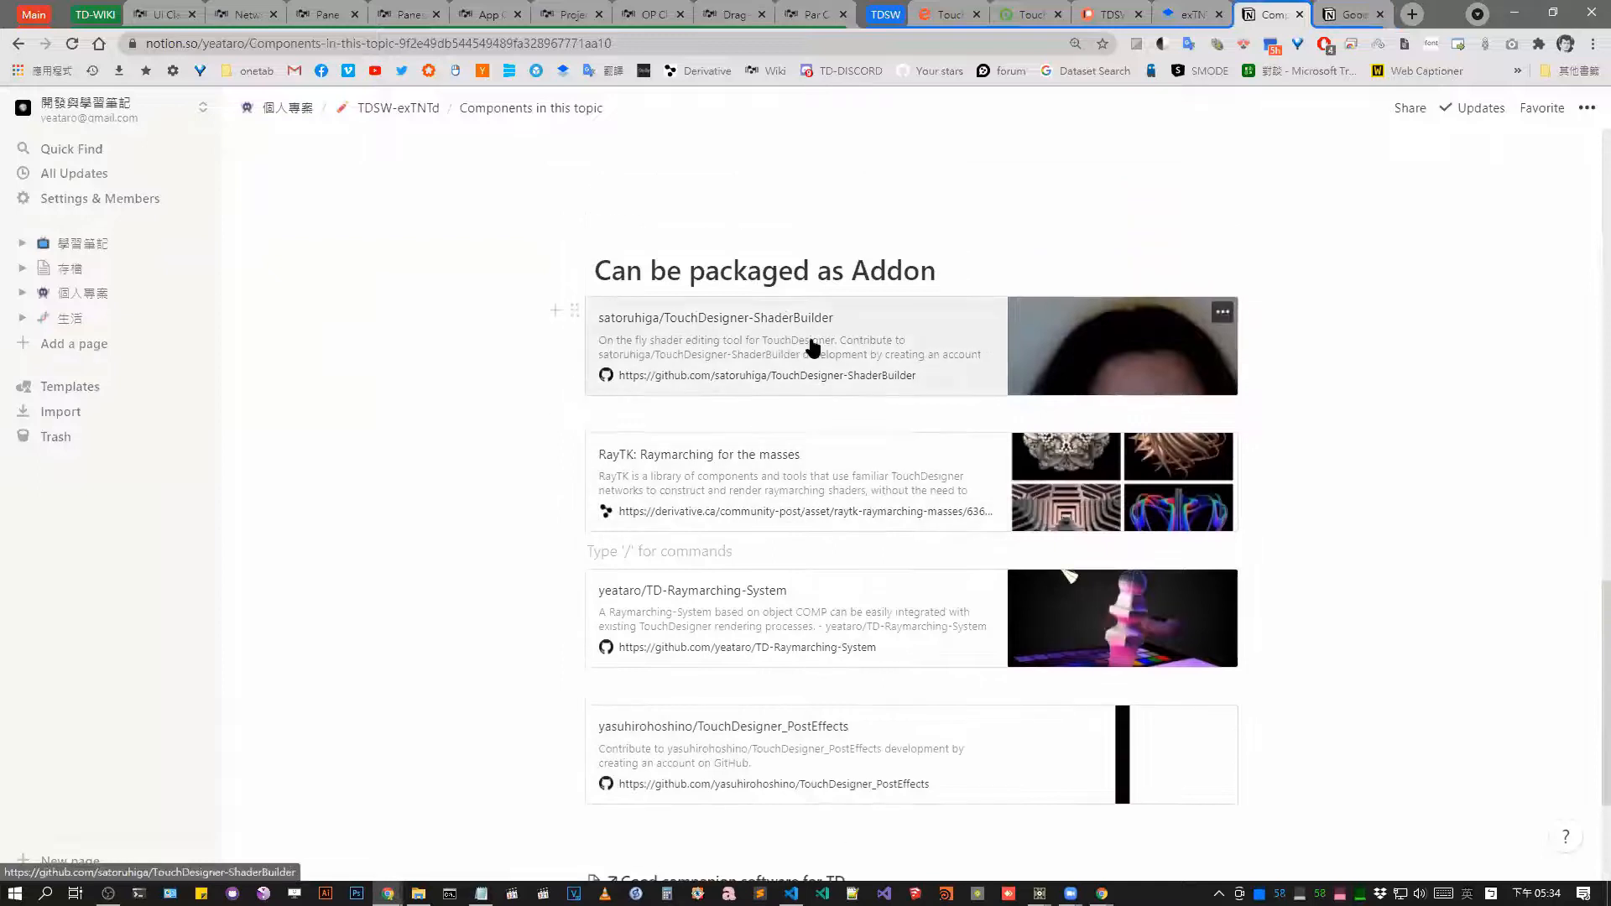
# Open the TouchDesigner-ShaderBuilder and RayTK links in new tabs and read the ShaderBuilder README.
pyautogui.click(812, 346)
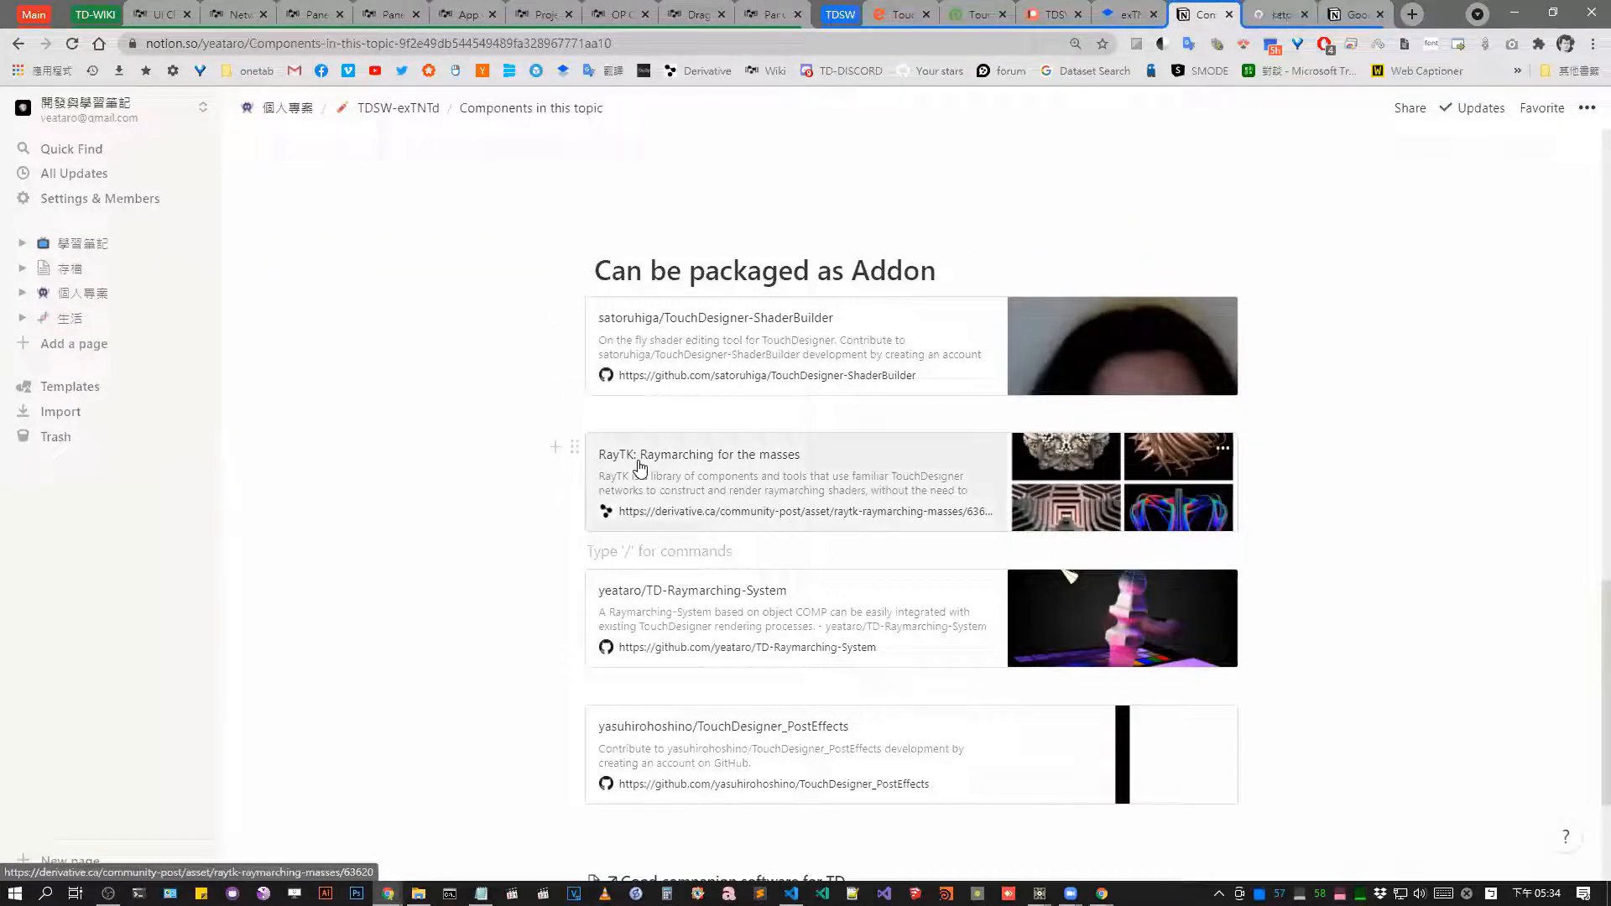
pyautogui.click(644, 461)
pyautogui.click(1213, 14)
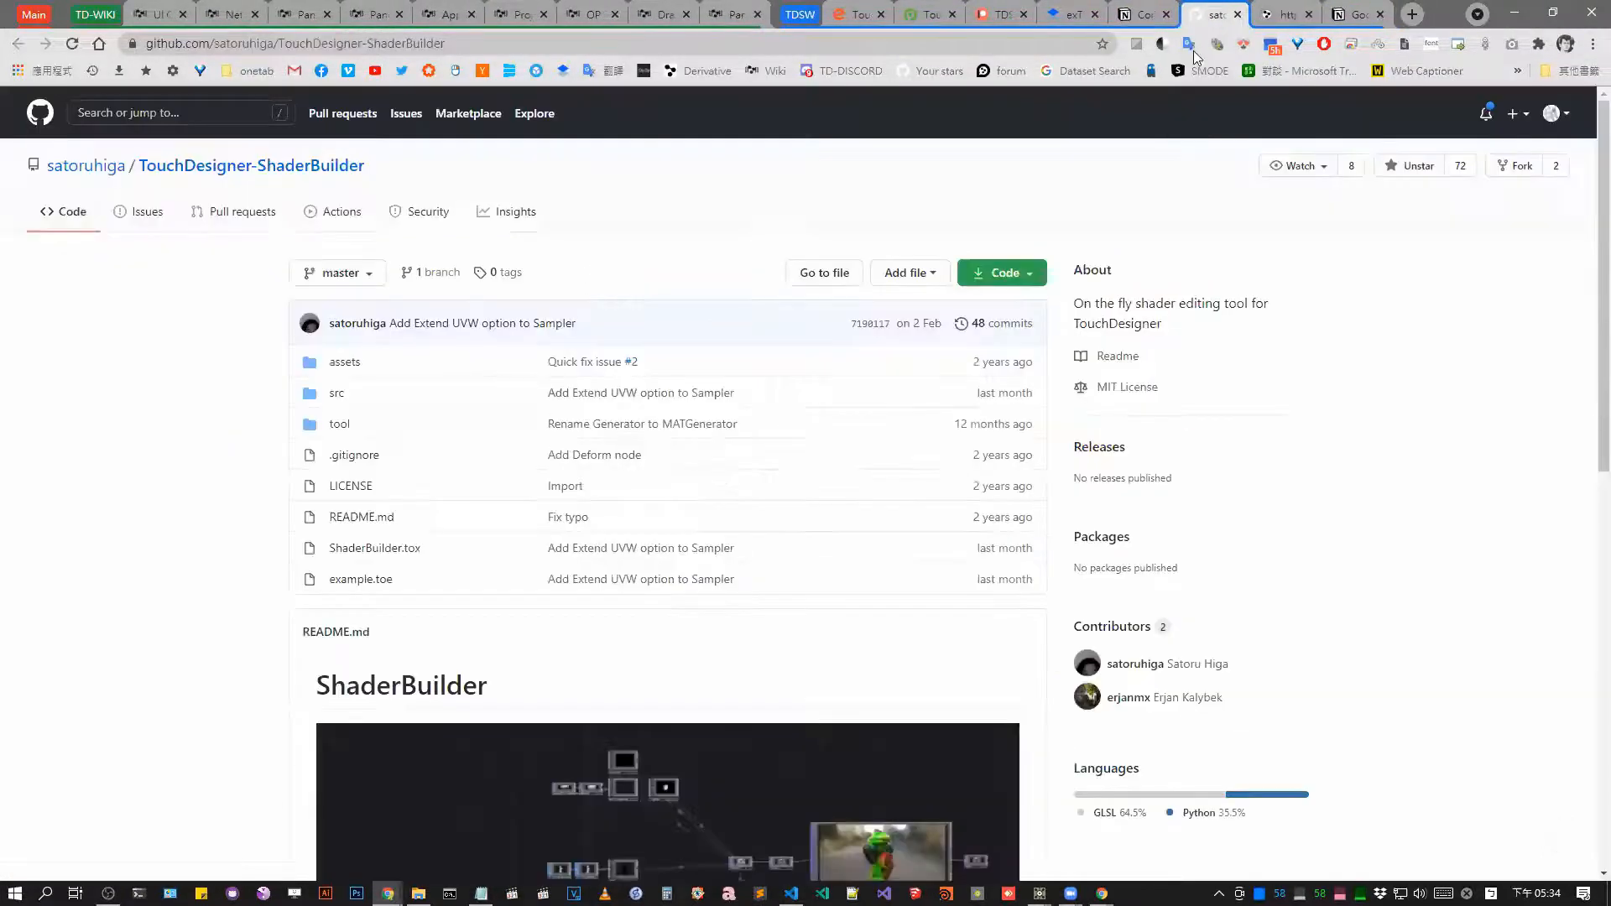
pyautogui.scroll(-3, 912, 367)
pyautogui.scroll(-4, 912, 368)
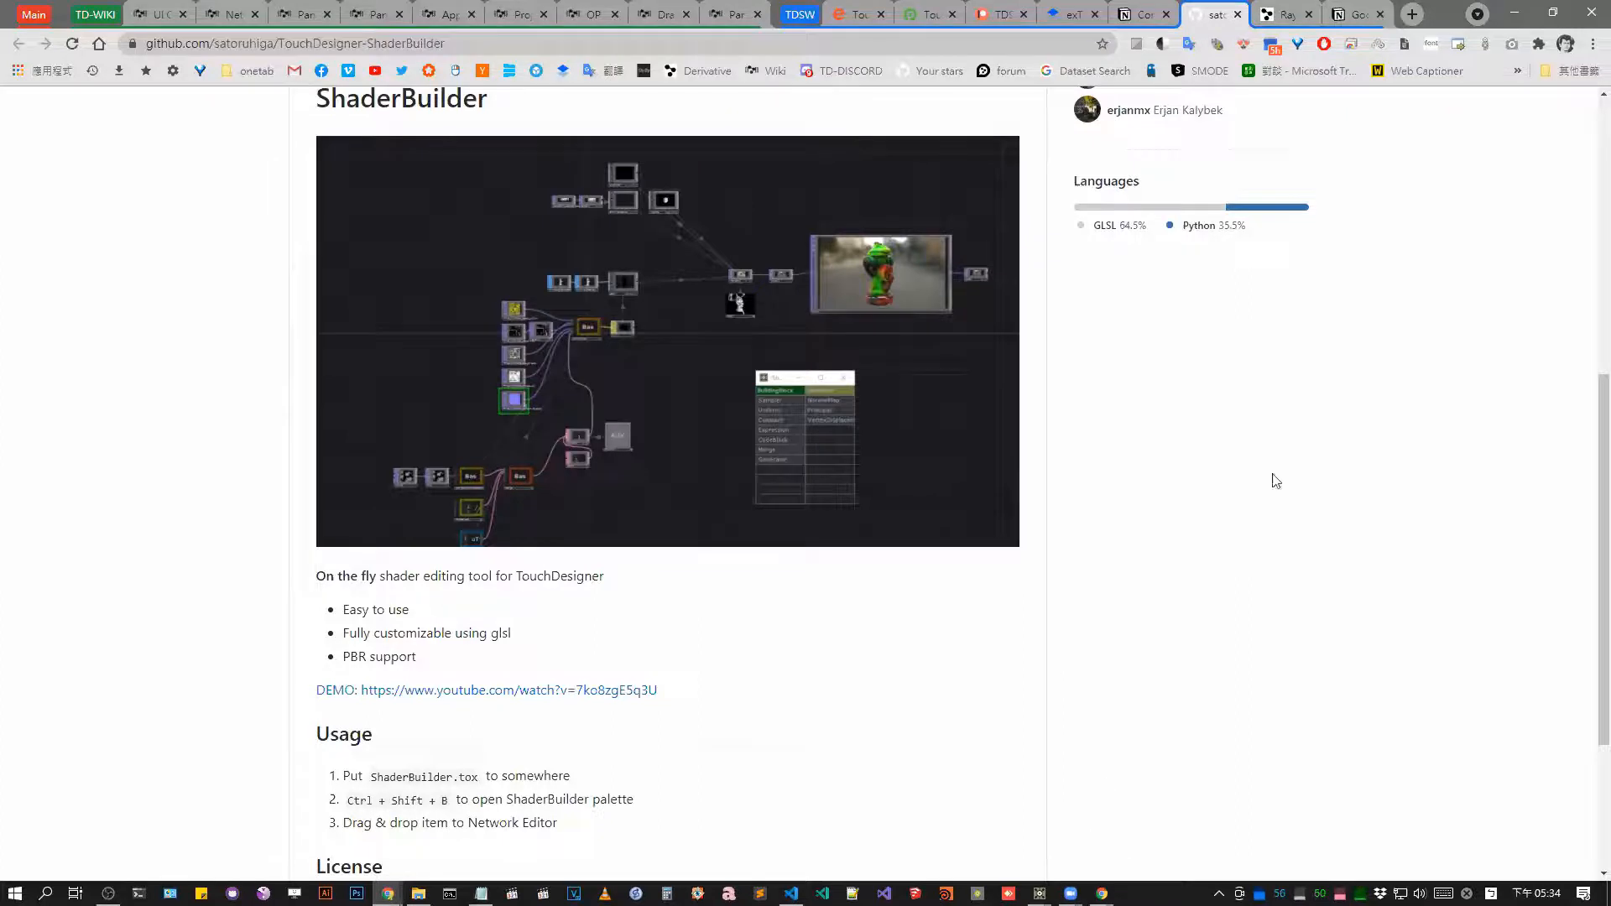
# View the RayTK community asset page and highlight RAYTK in its title.
pyautogui.click(1284, 14)
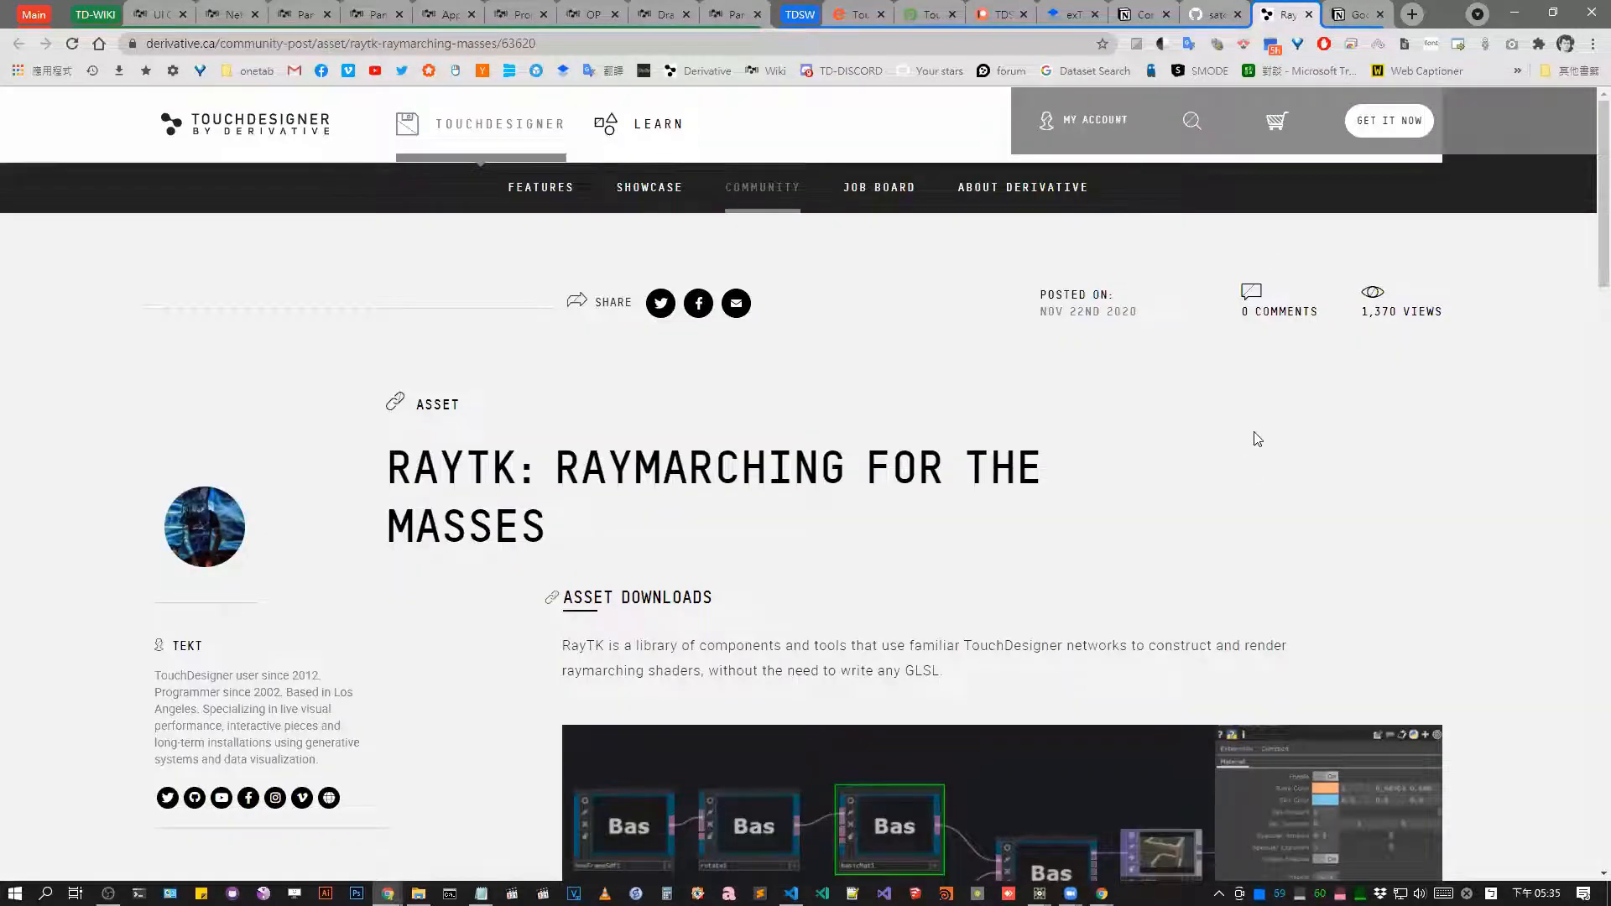
pyautogui.scroll(-3, 1106, 286)
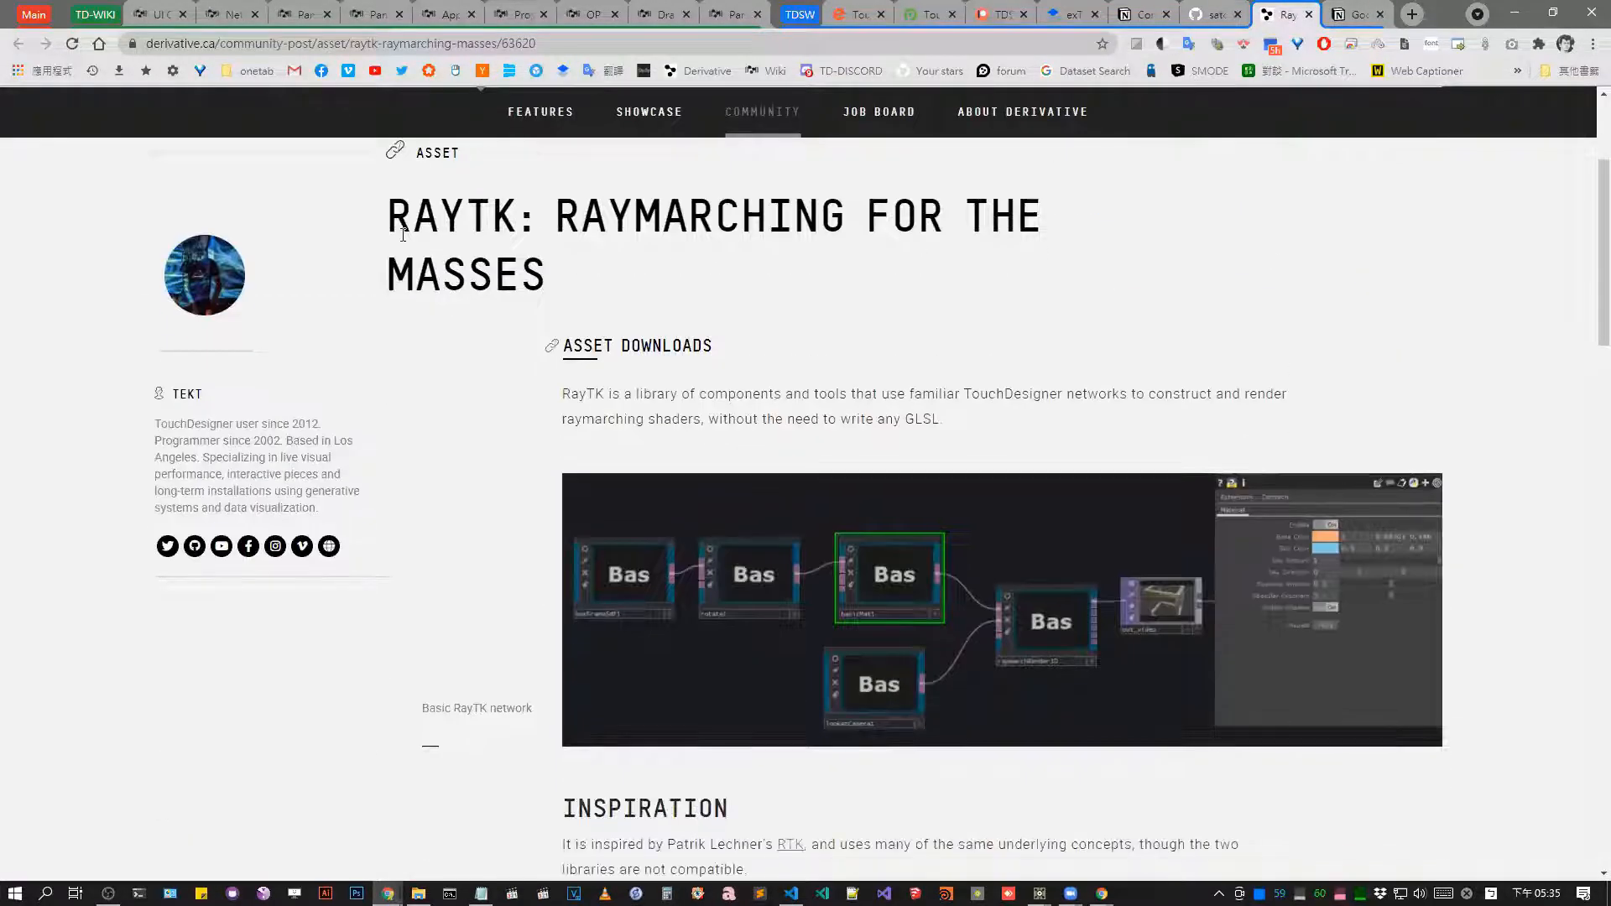
pyautogui.moveTo(383, 232); pyautogui.dragTo(517, 220)
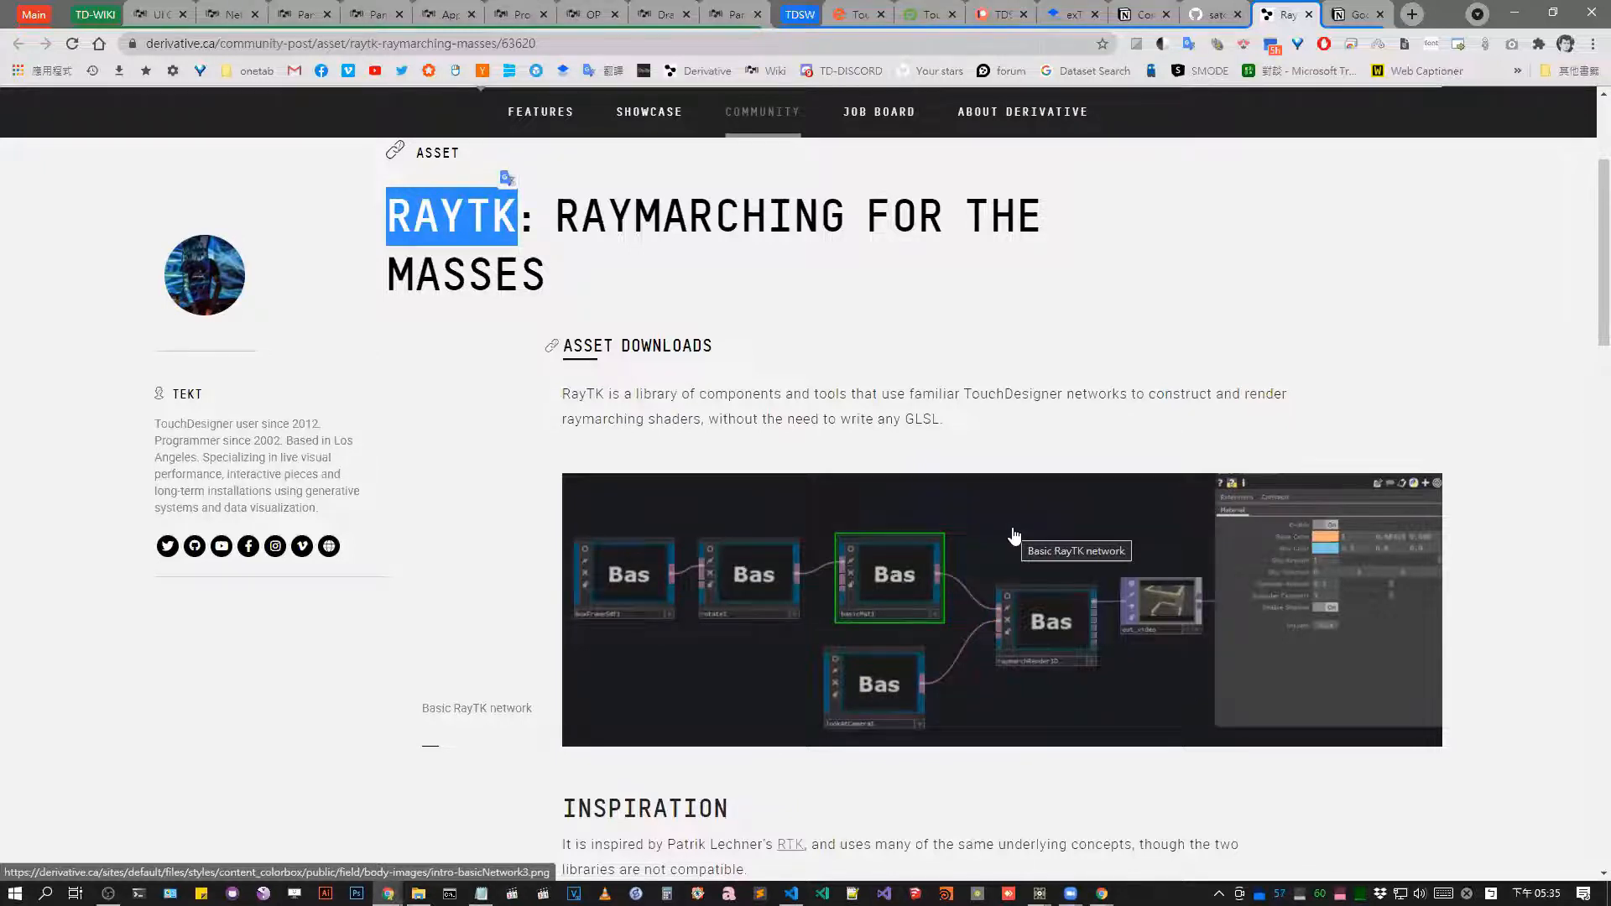
# Switch back to TouchDesigner and compare the TOP, CHOP and SOP operator lists with the Addon collections in the OP Create Dialog.
pyautogui.click(1510, 14)
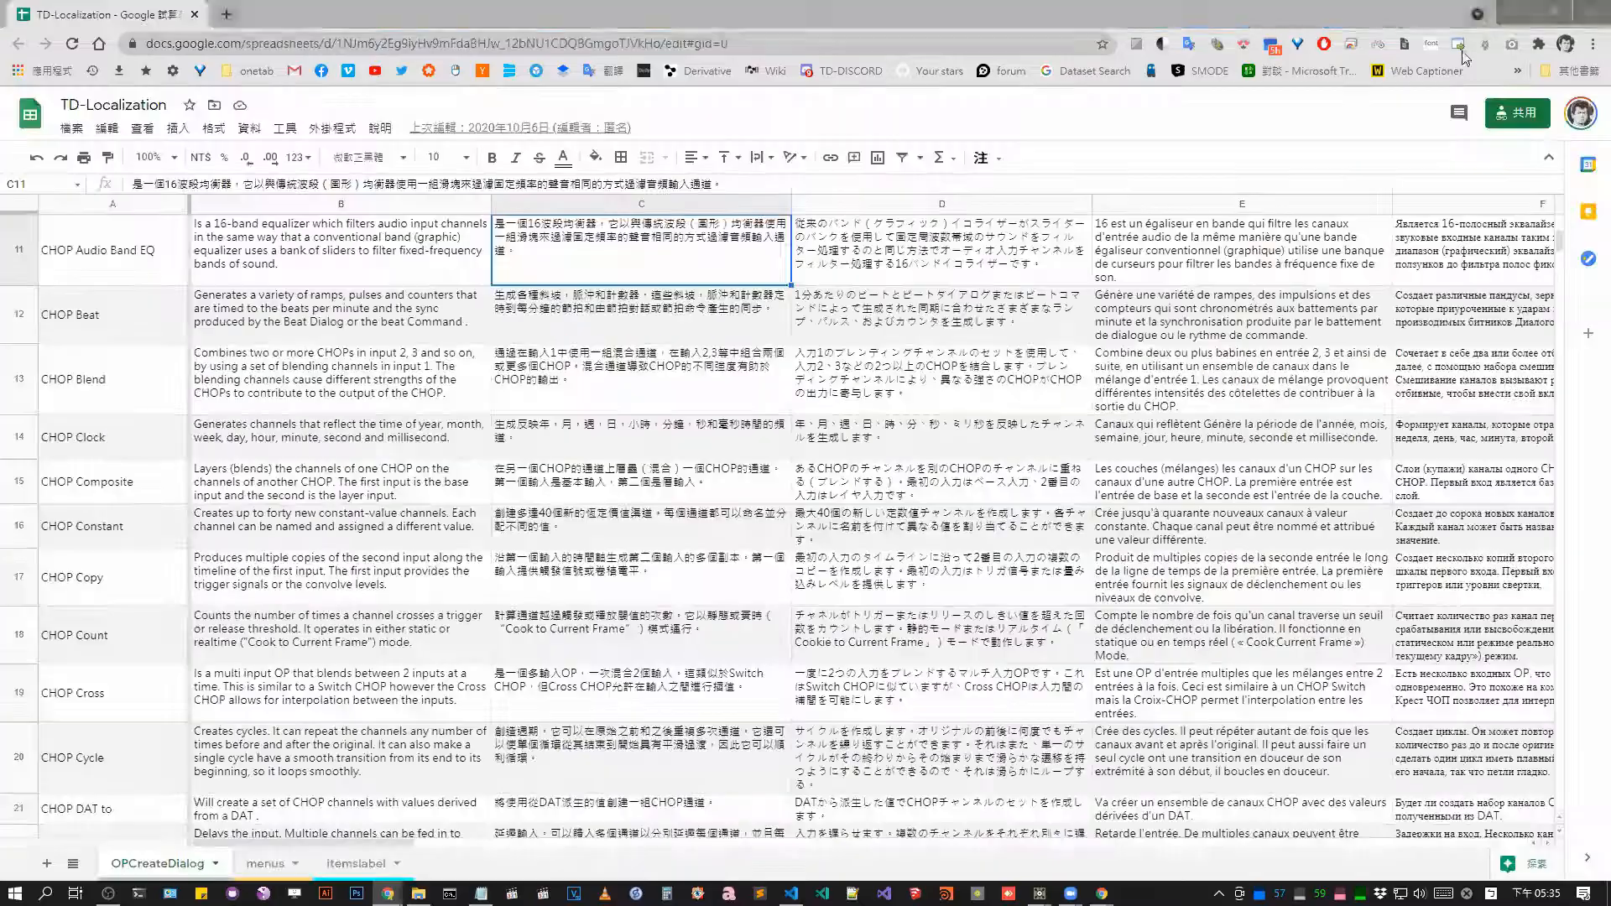
pyautogui.click(1510, 14)
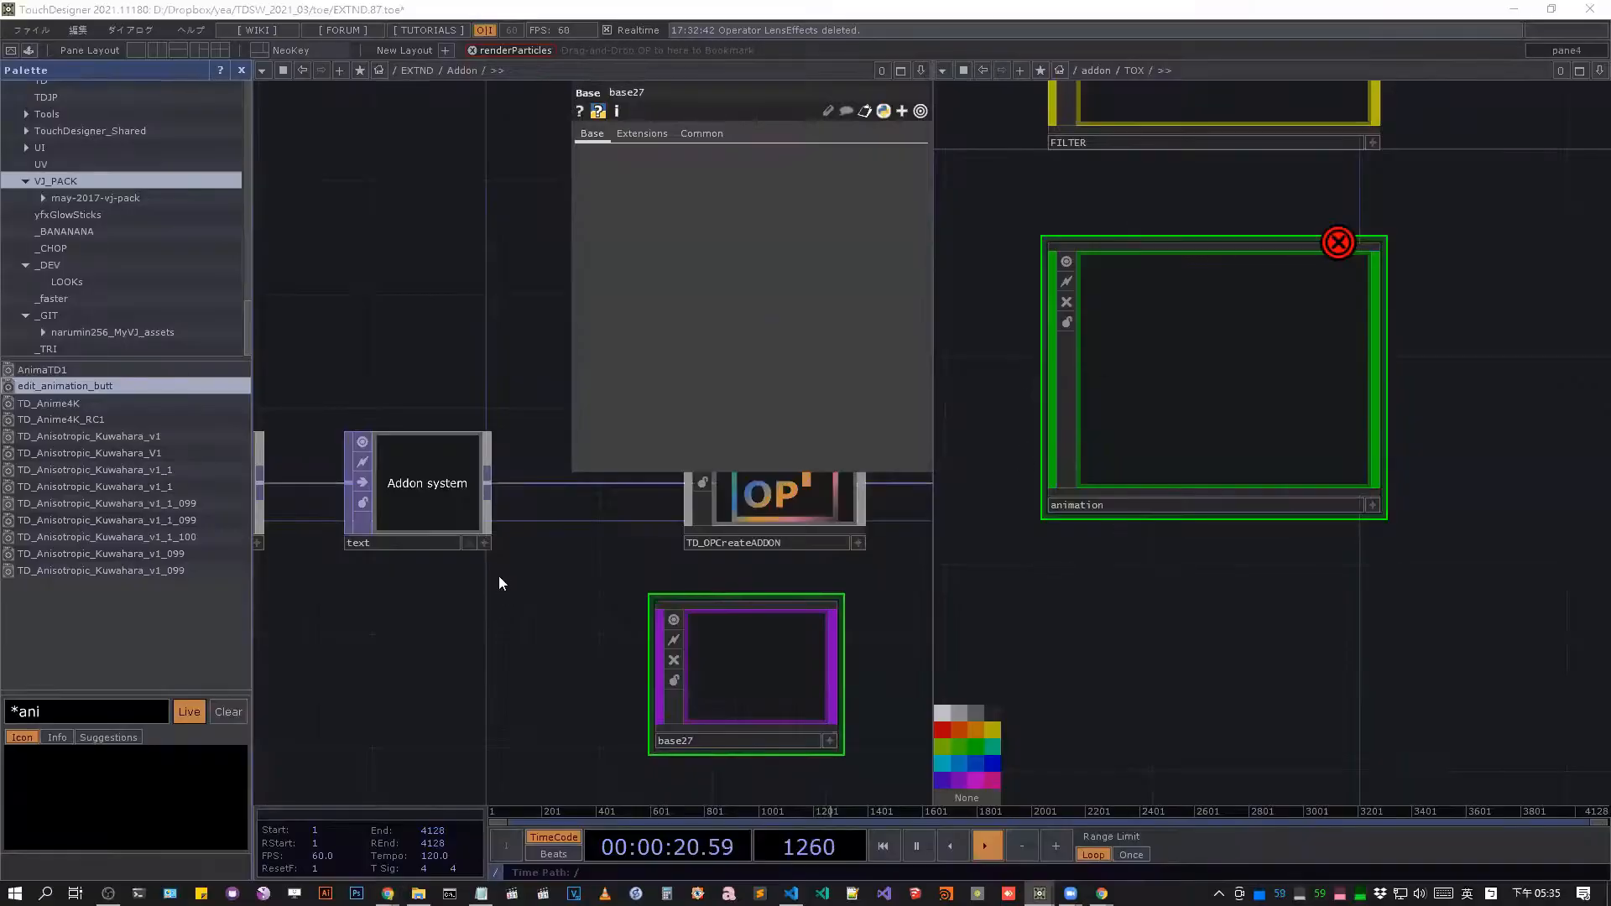
pyautogui.press('Tab')
pyautogui.click(295, 373)
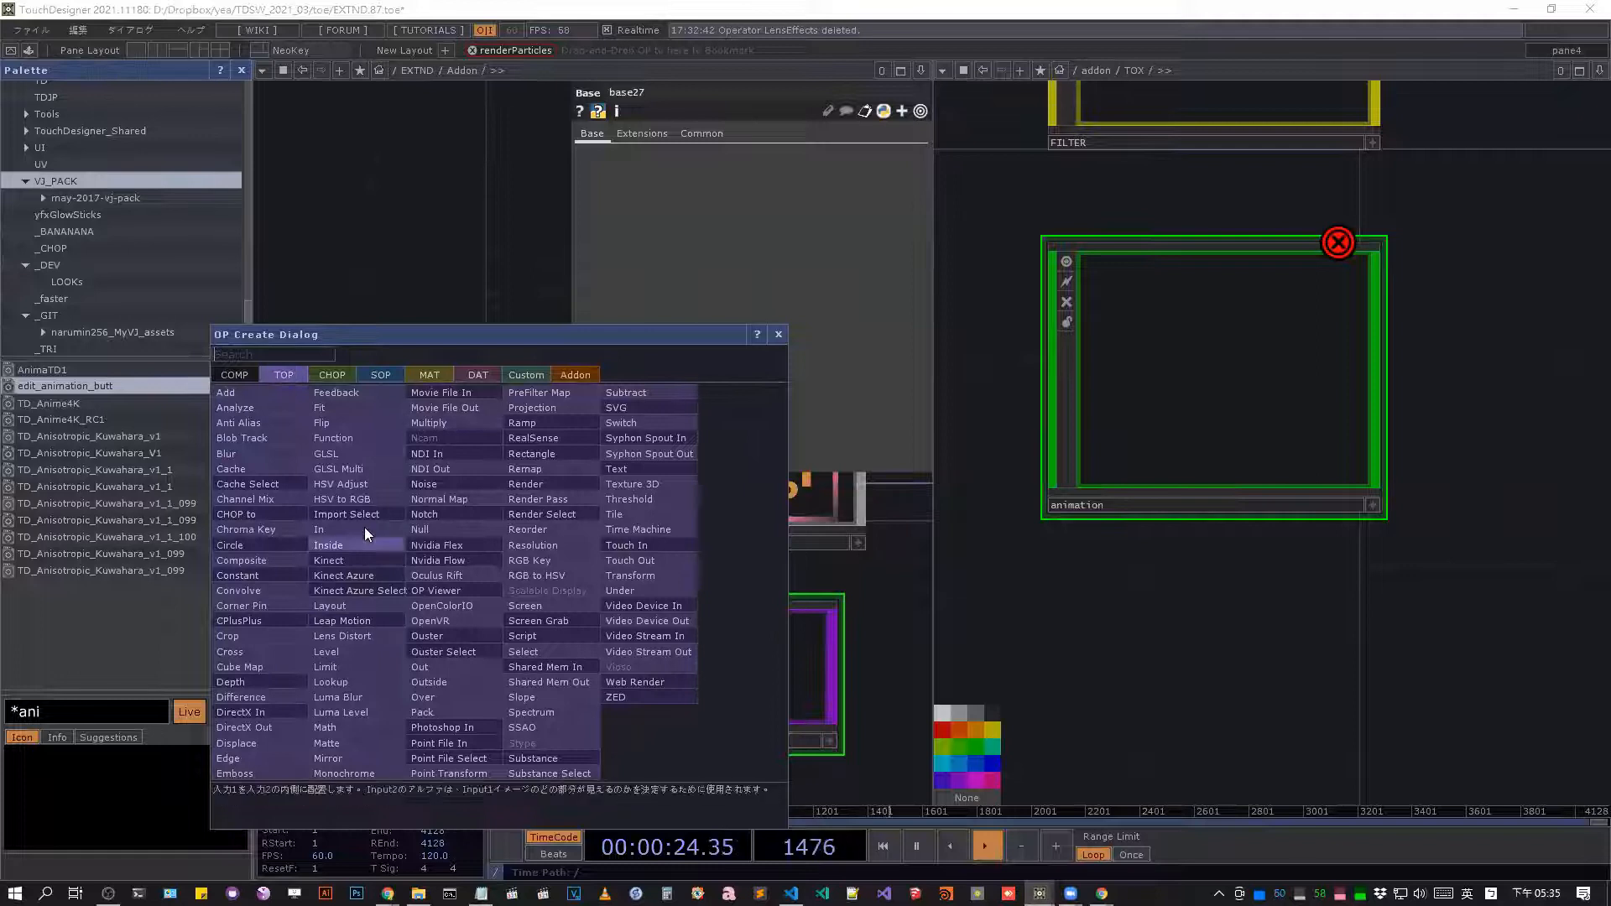
pyautogui.click(337, 376)
pyautogui.click(382, 374)
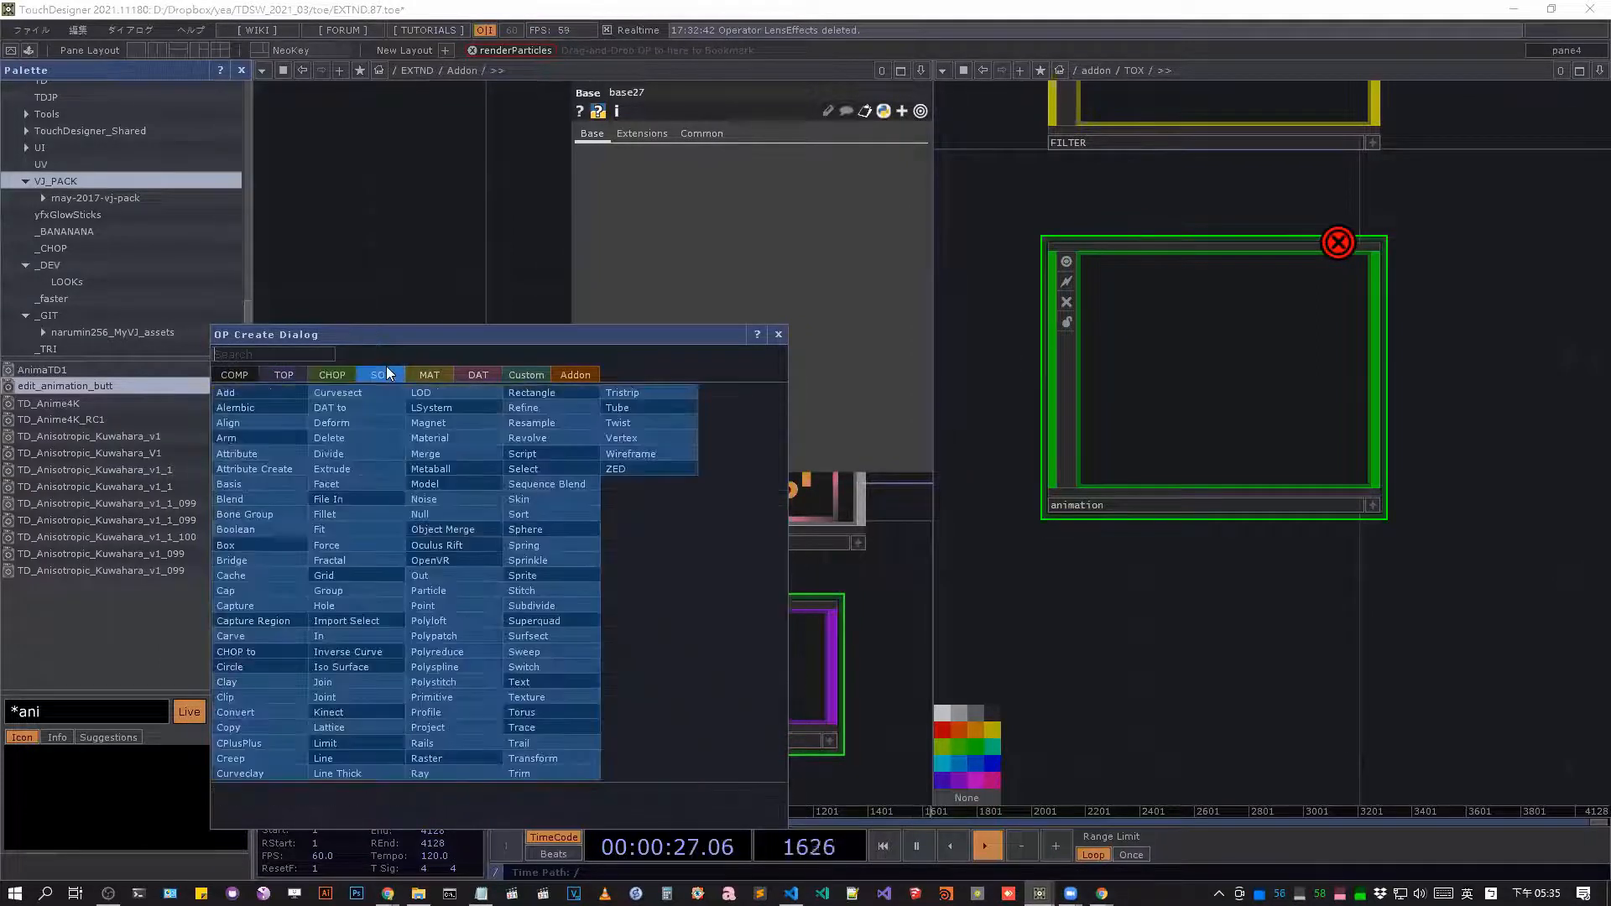
pyautogui.click(351, 378)
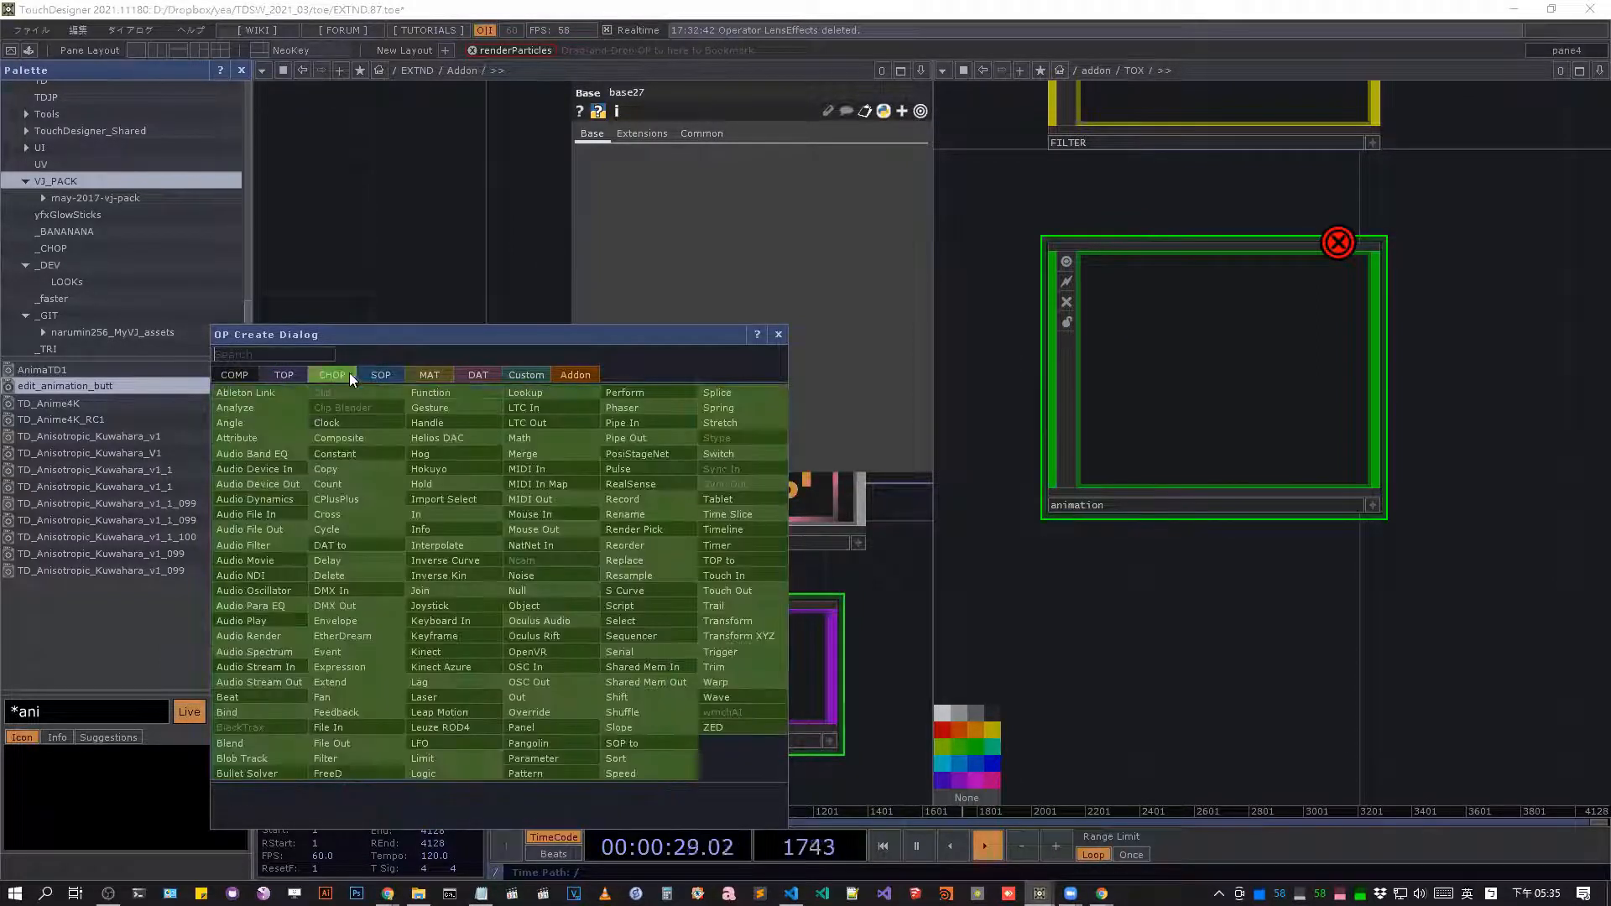
pyautogui.click(588, 373)
pyautogui.moveTo(293, 420)
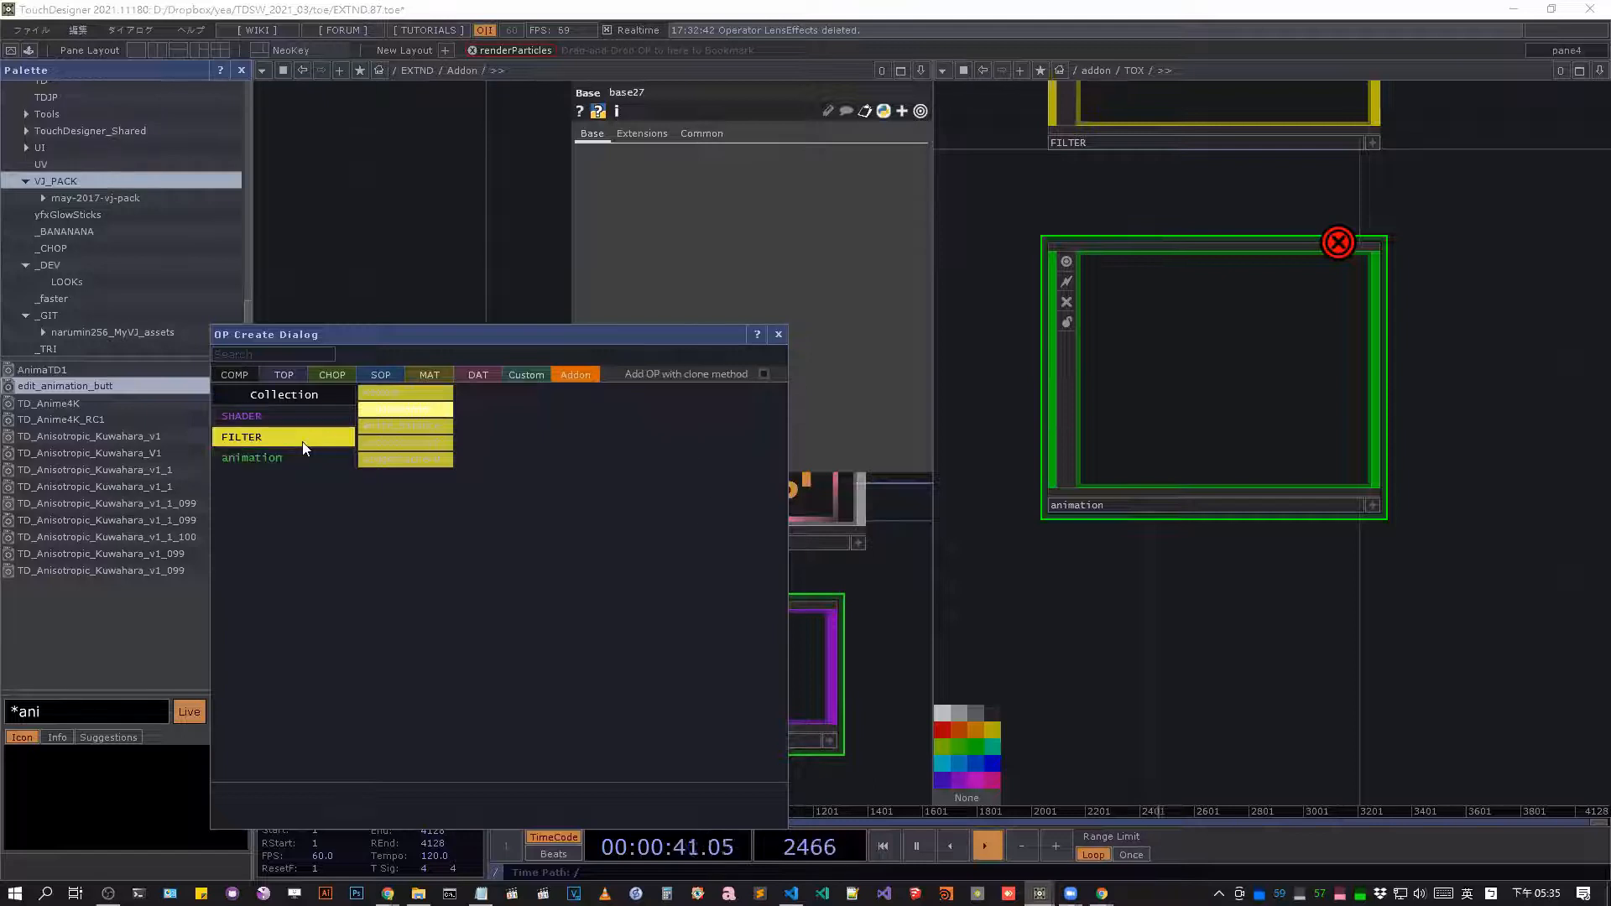
# Add a Constant CHOP below the Addon system text node through the OP Create Dialog and delete it again.
pyautogui.click(297, 418)
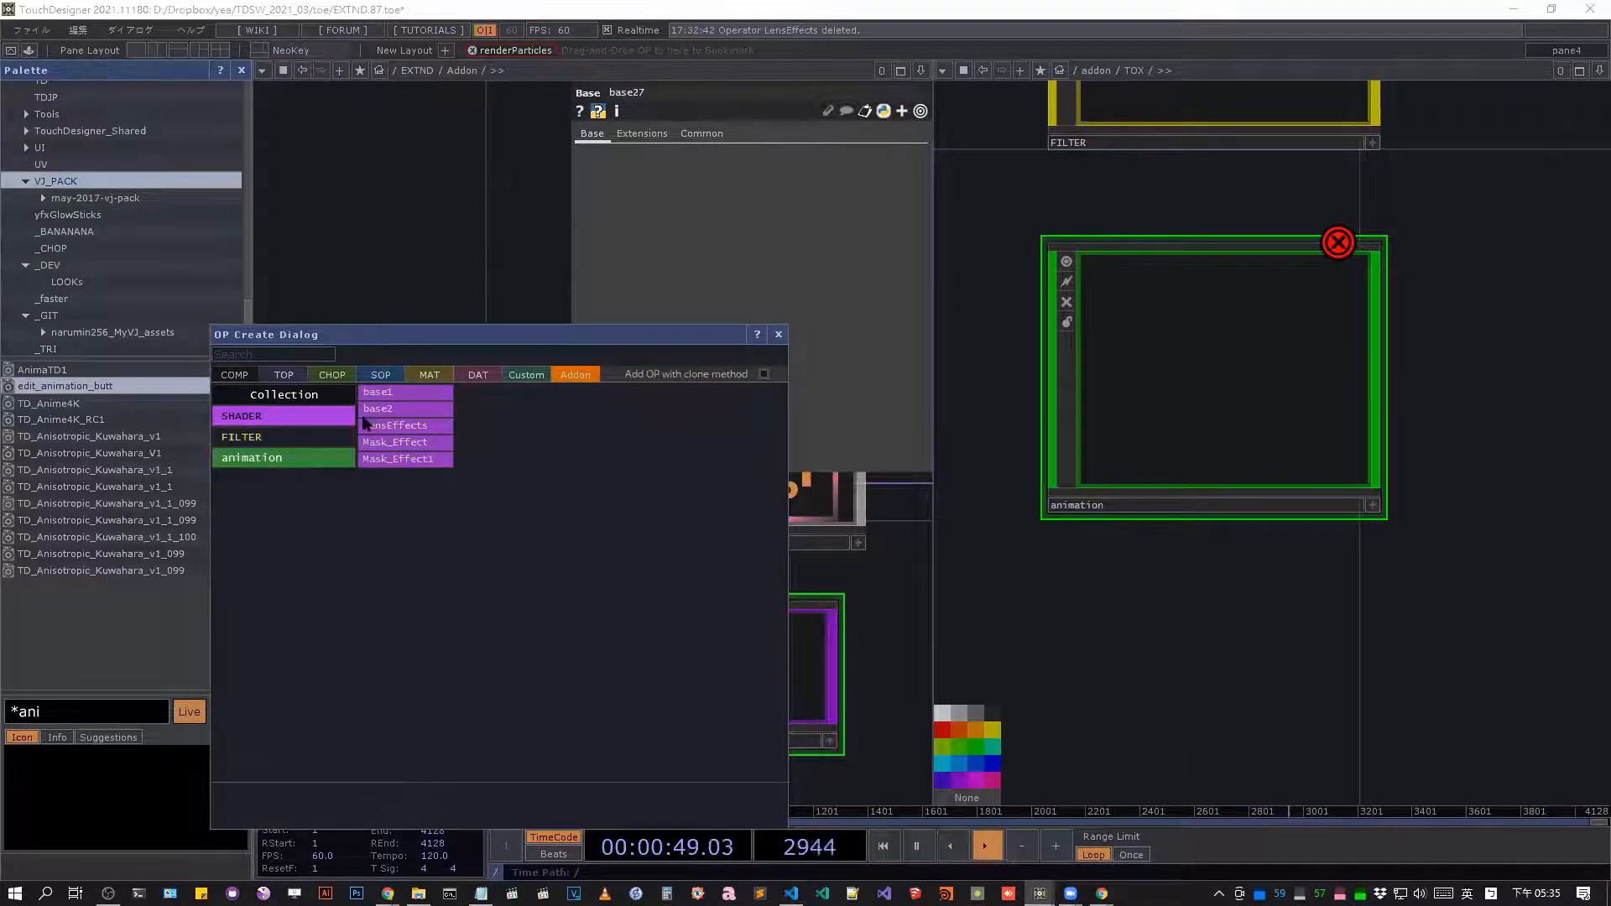
pyautogui.click(333, 375)
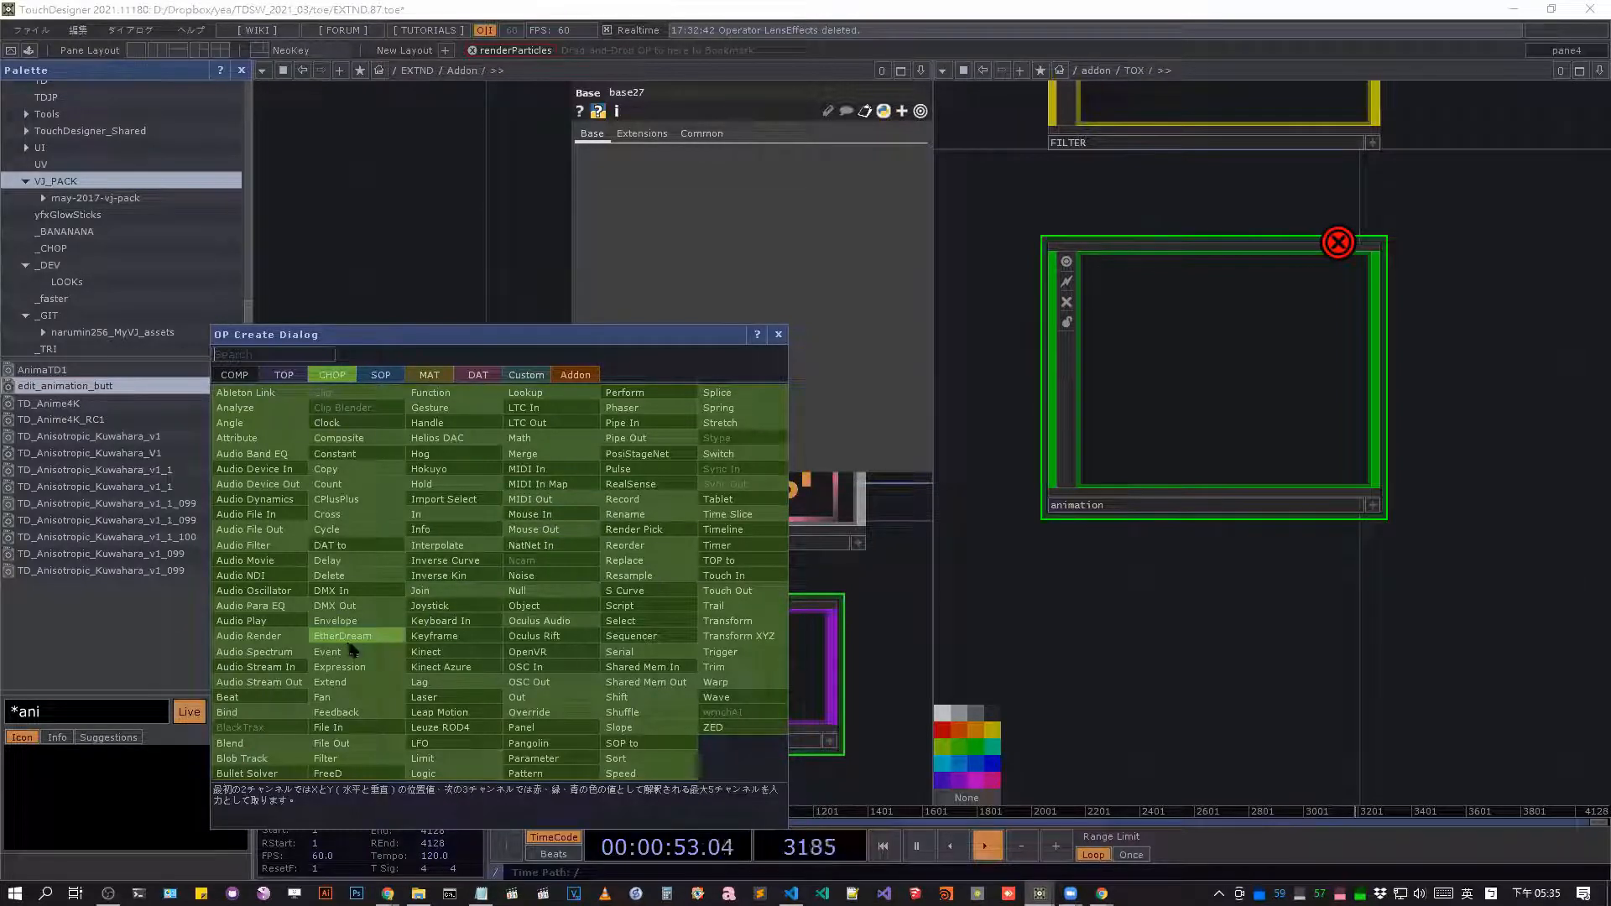
pyautogui.click(337, 461)
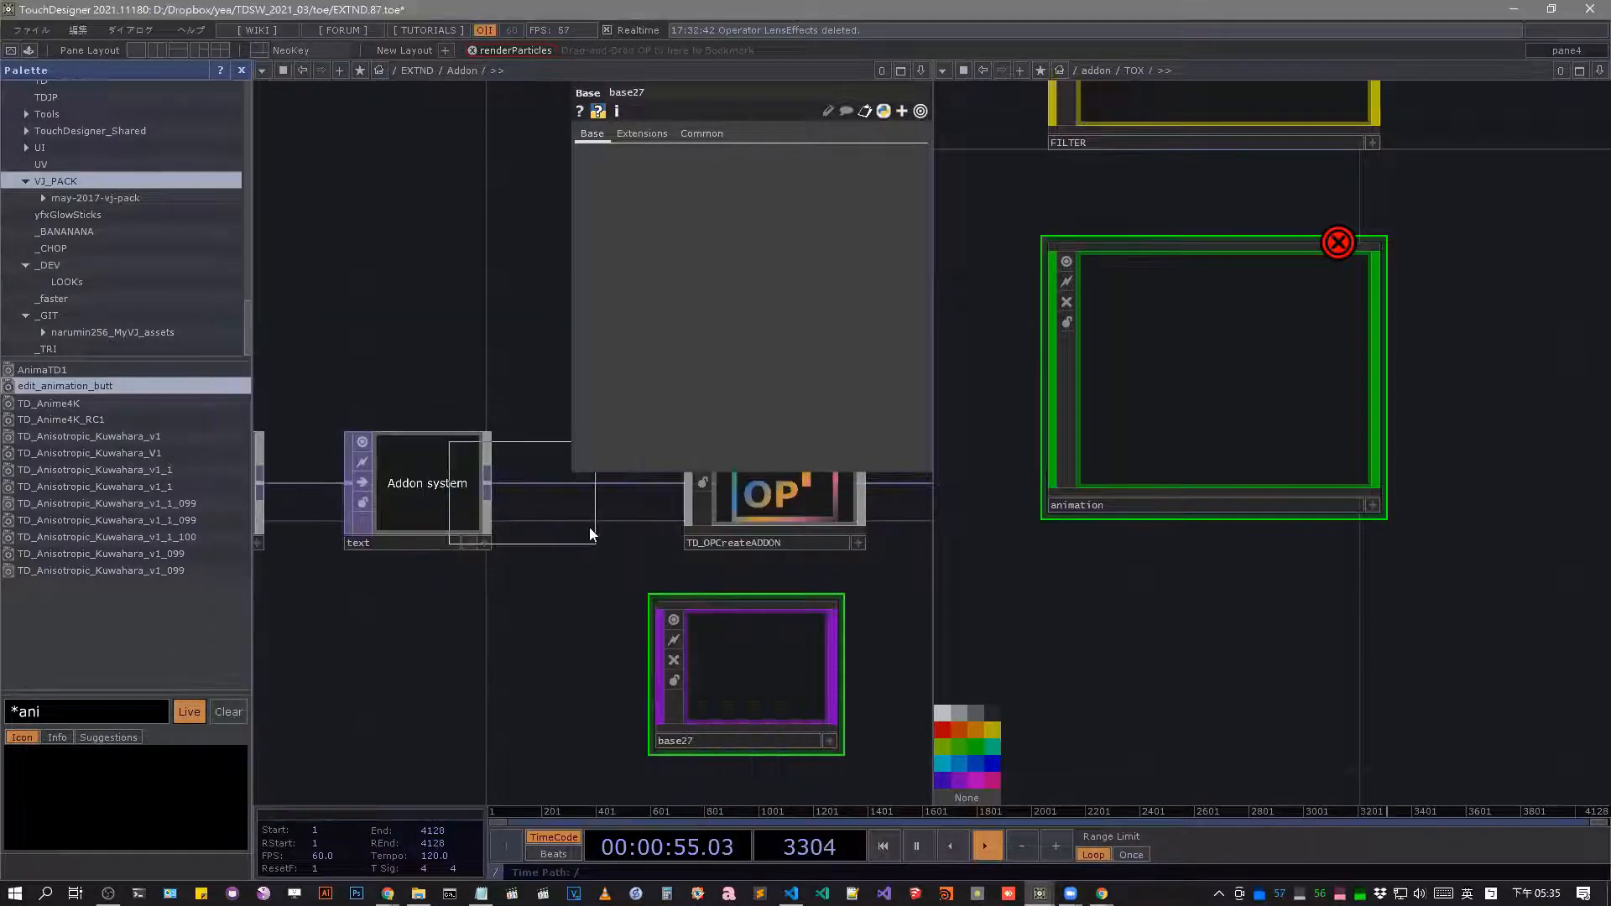
pyautogui.click(484, 645)
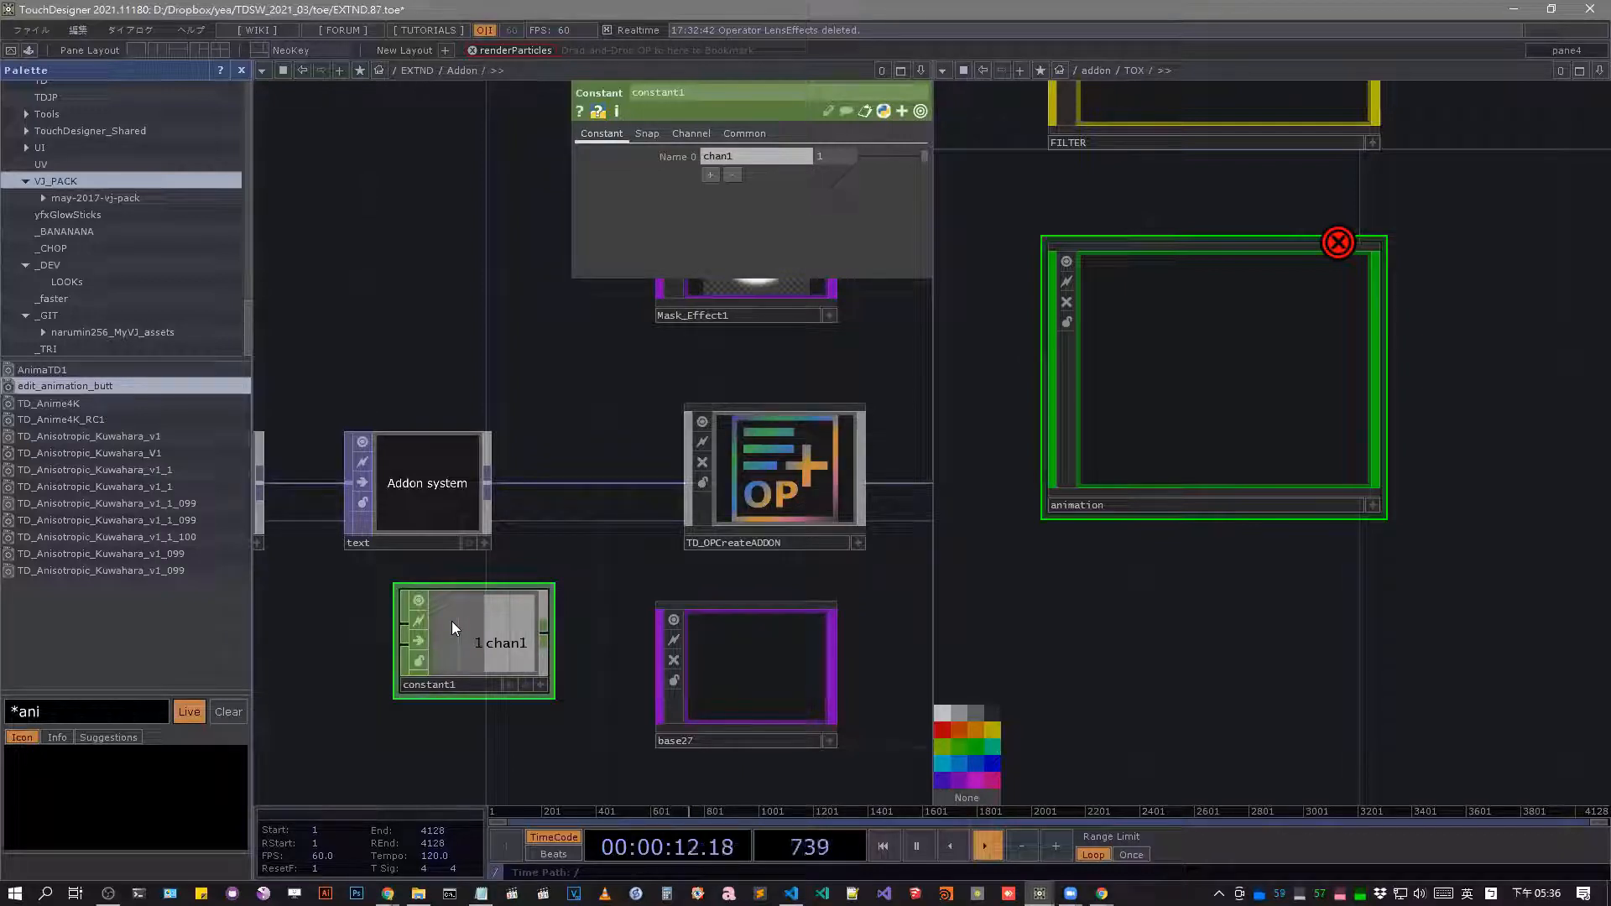
pyautogui.press('Delete')
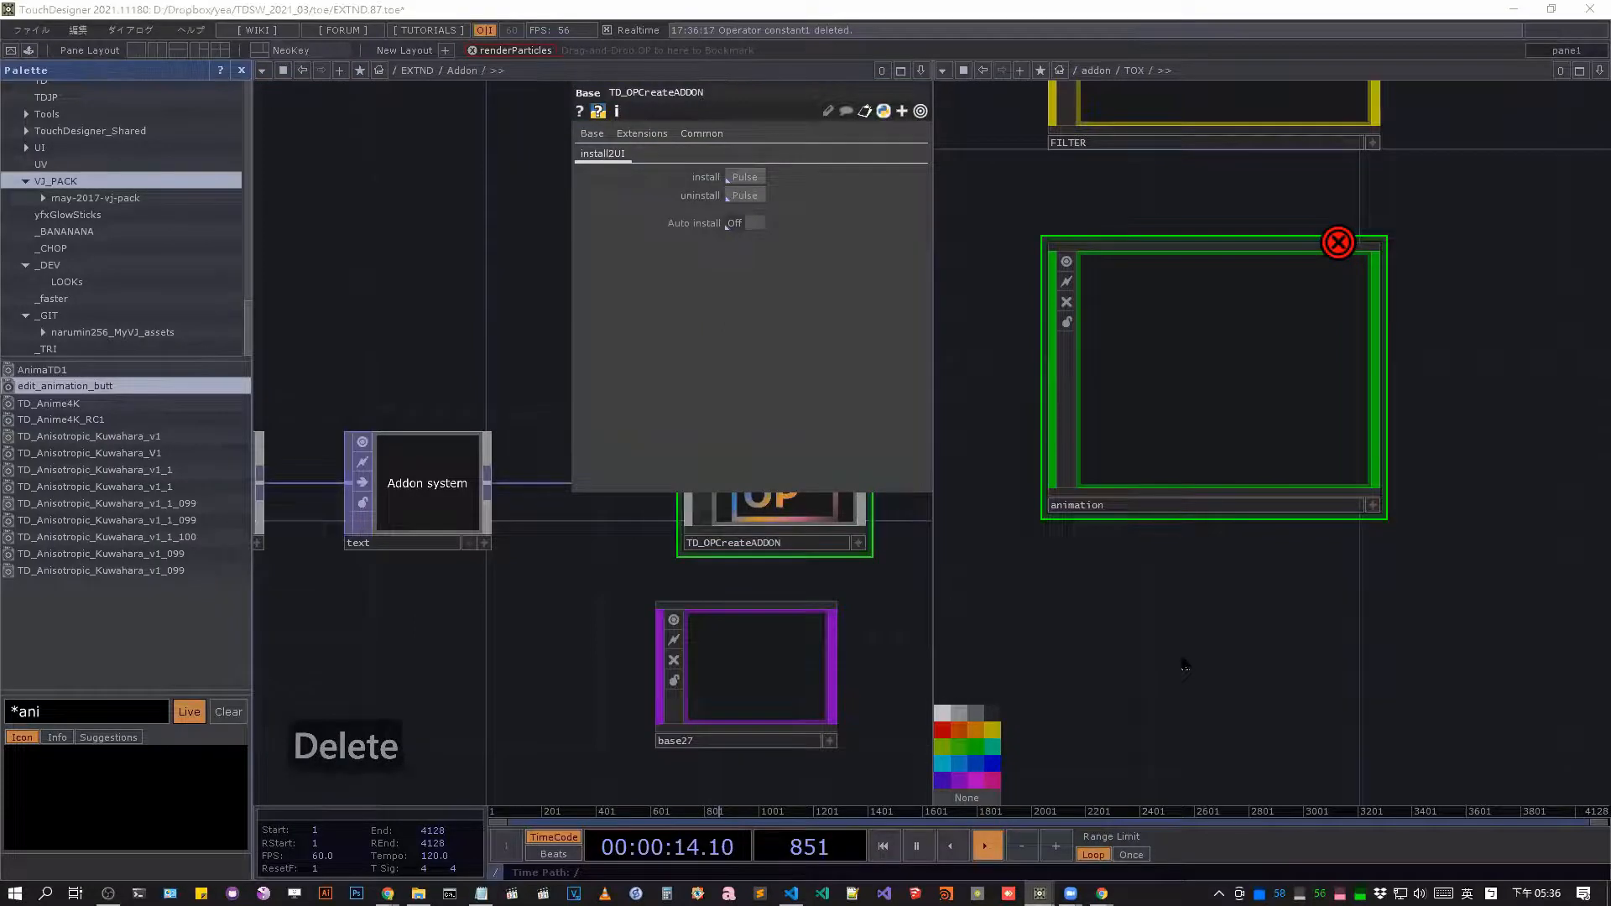
# View the SHADER collection among the Addon collections from the second network pane and close the OP Create Dialog.
pyautogui.press('Tab')
pyautogui.click(1257, 425)
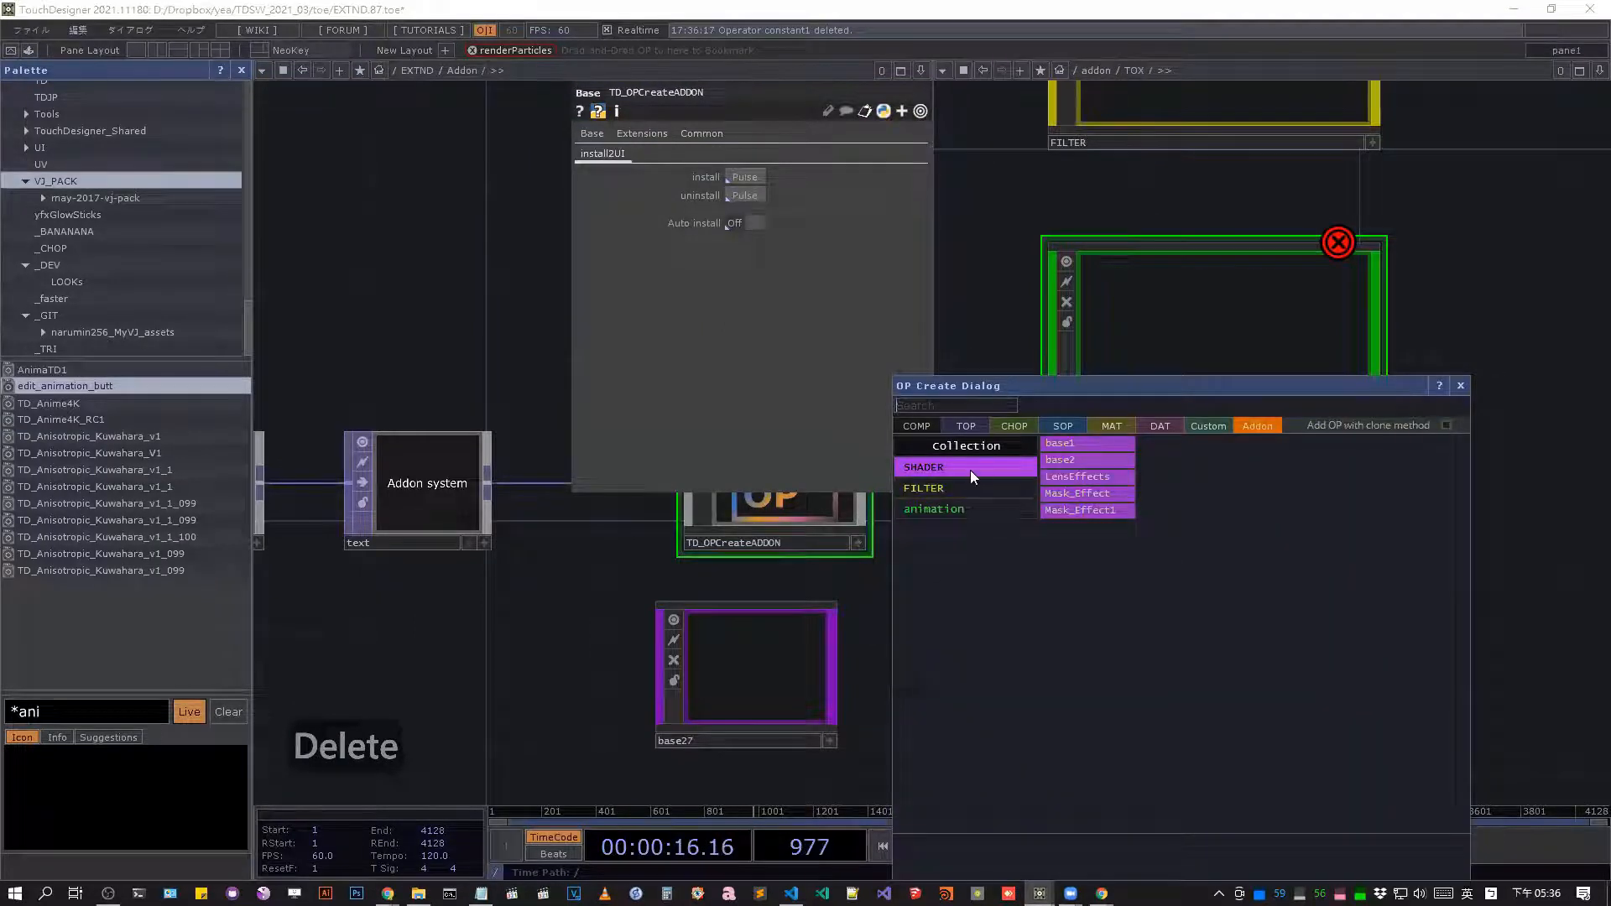
pyautogui.click(1461, 385)
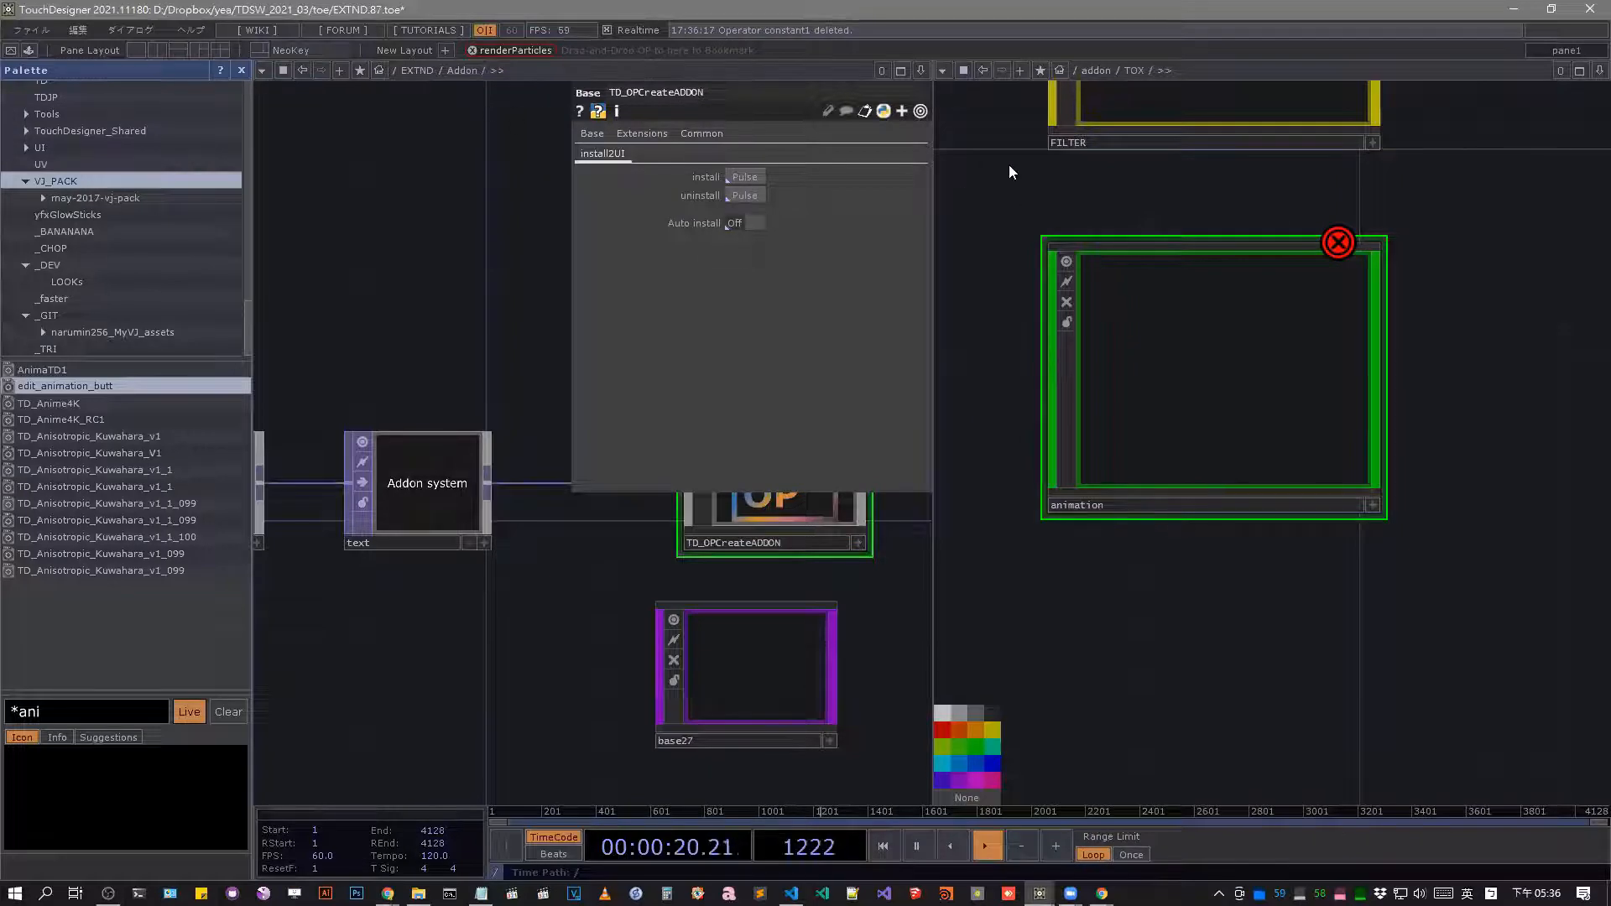
# Start saving the addon component at the project root as addon.tox and cancel the save.
pyautogui.click(1077, 72)
pyautogui.click(1086, 83)
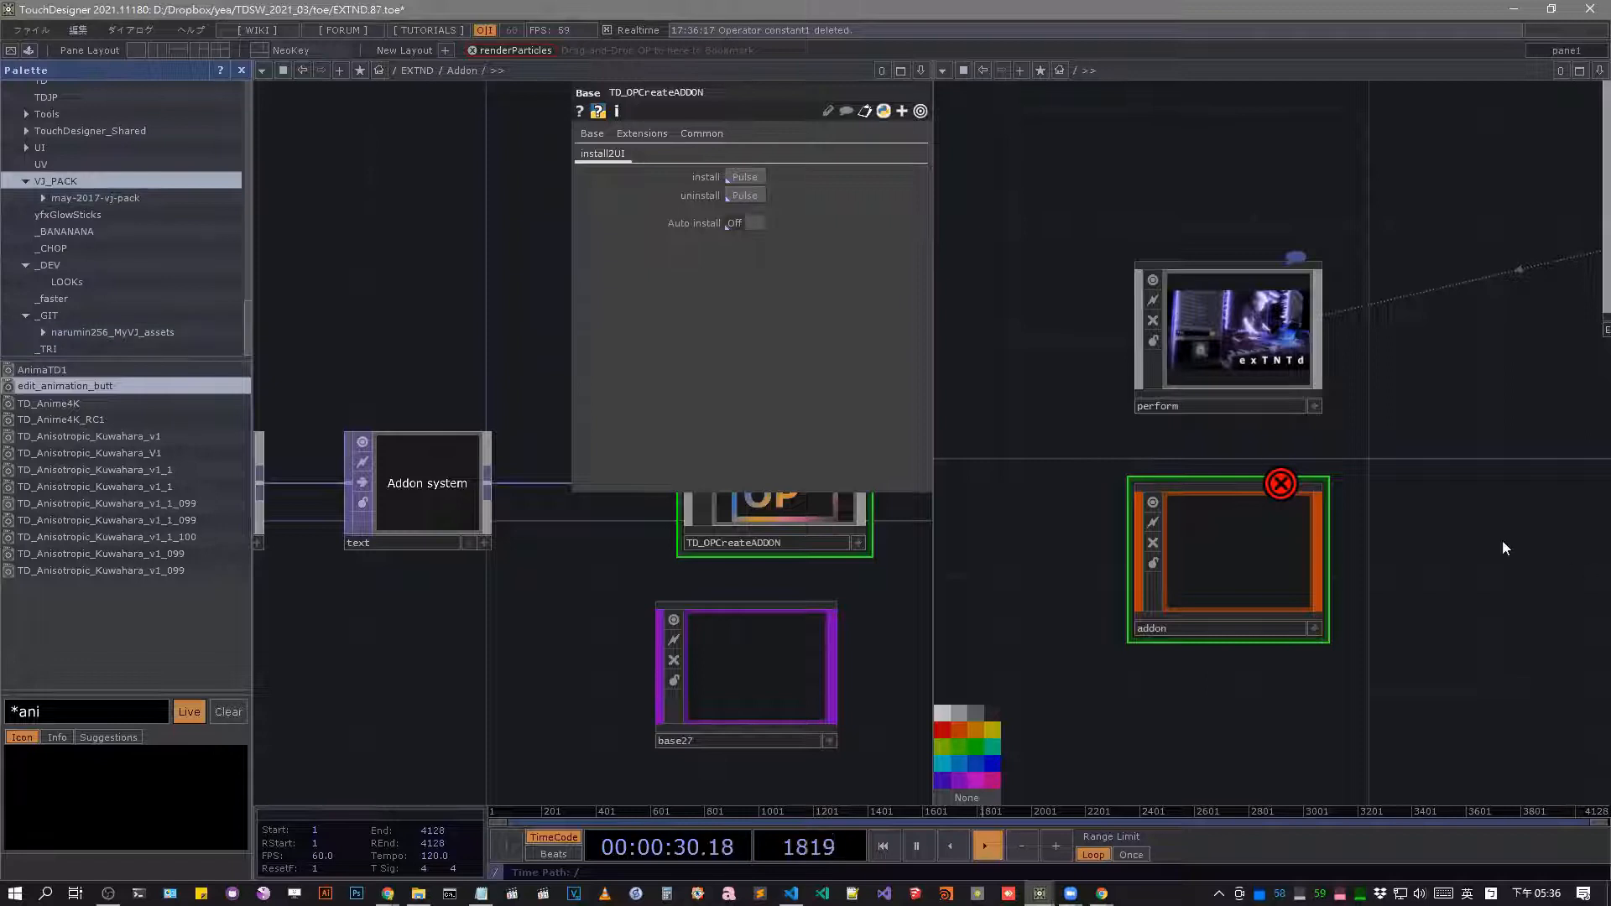
pyautogui.moveTo(1429, 526); pyautogui.dragTo(1362, 535)
pyautogui.doubleClick(1147, 570)
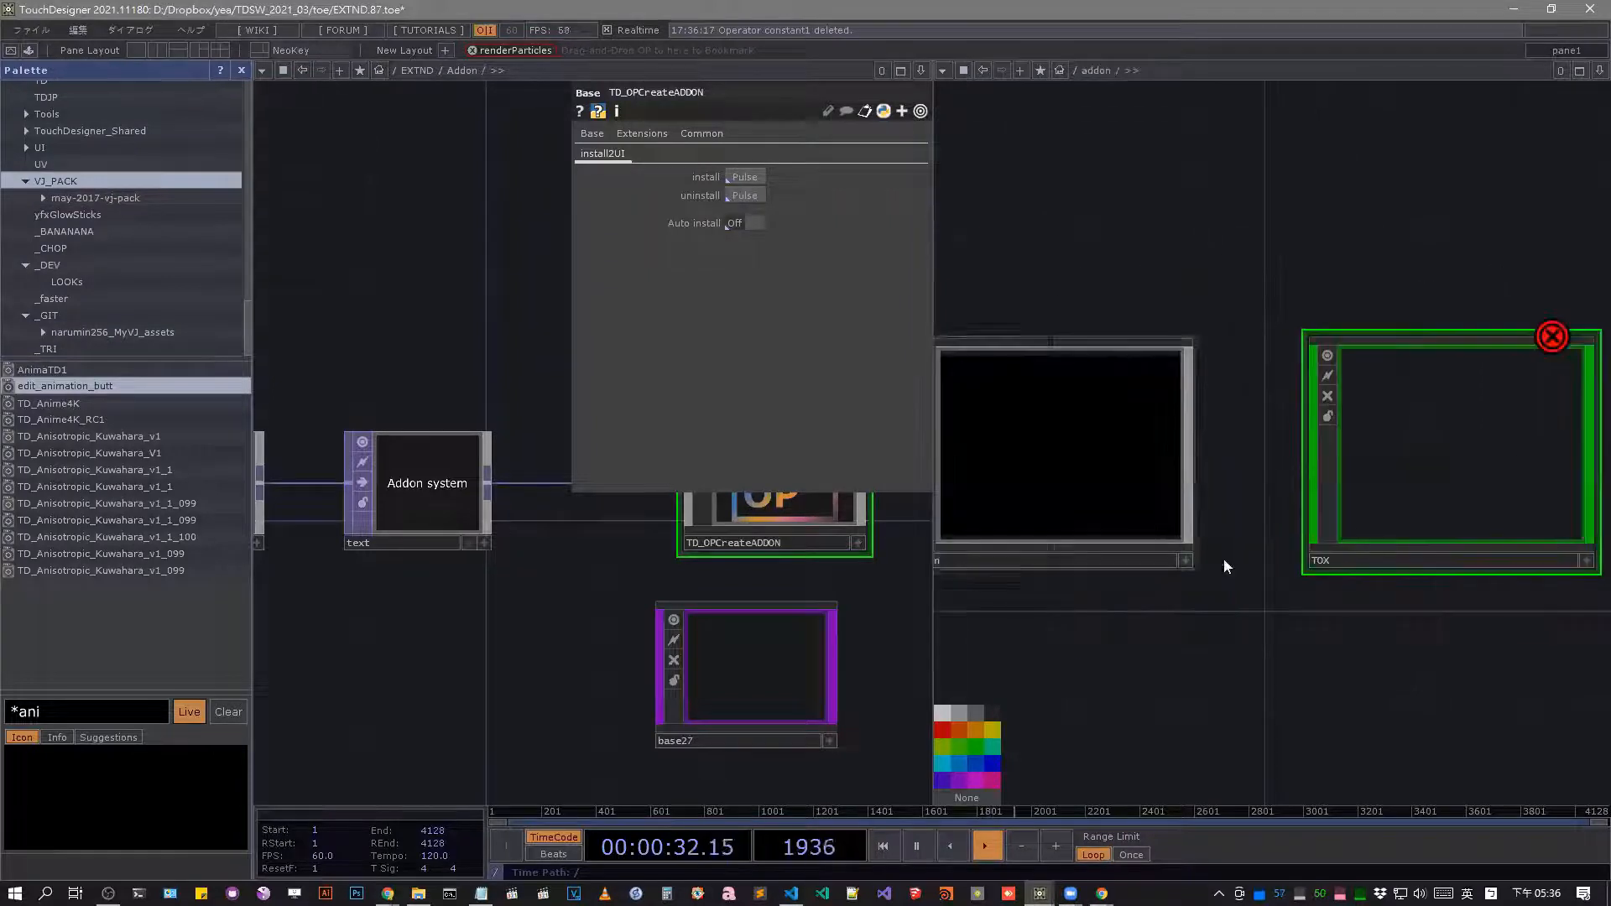
pyautogui.scroll(-5, 1144, 375)
pyautogui.scroll(-3, 1142, 375)
pyautogui.rightClick(1121, 404)
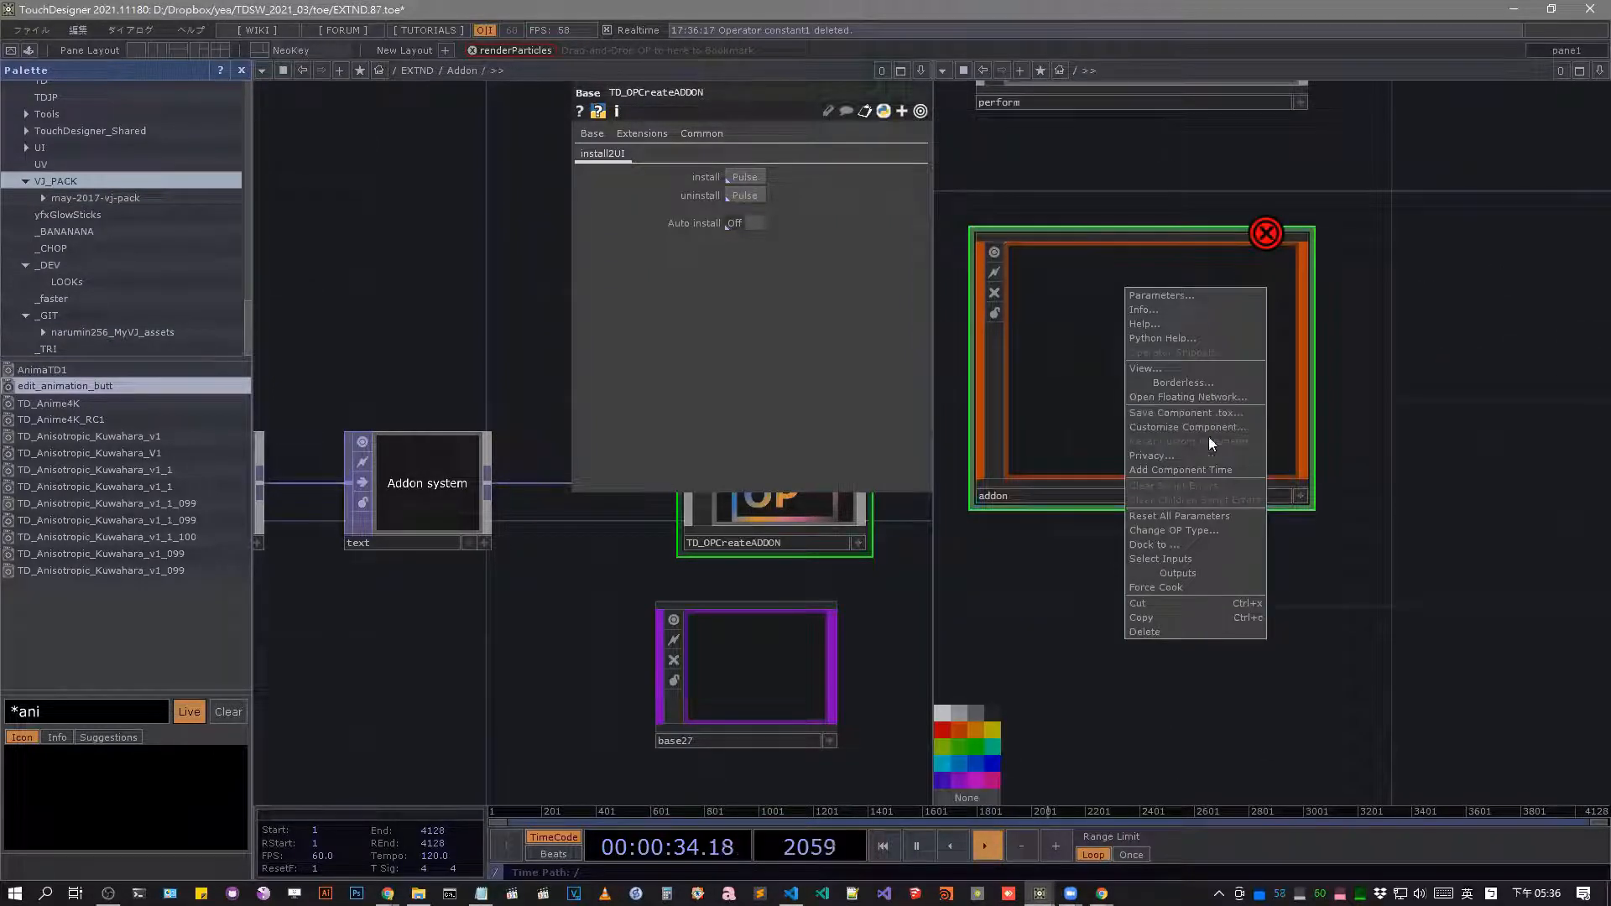
pyautogui.click(1225, 413)
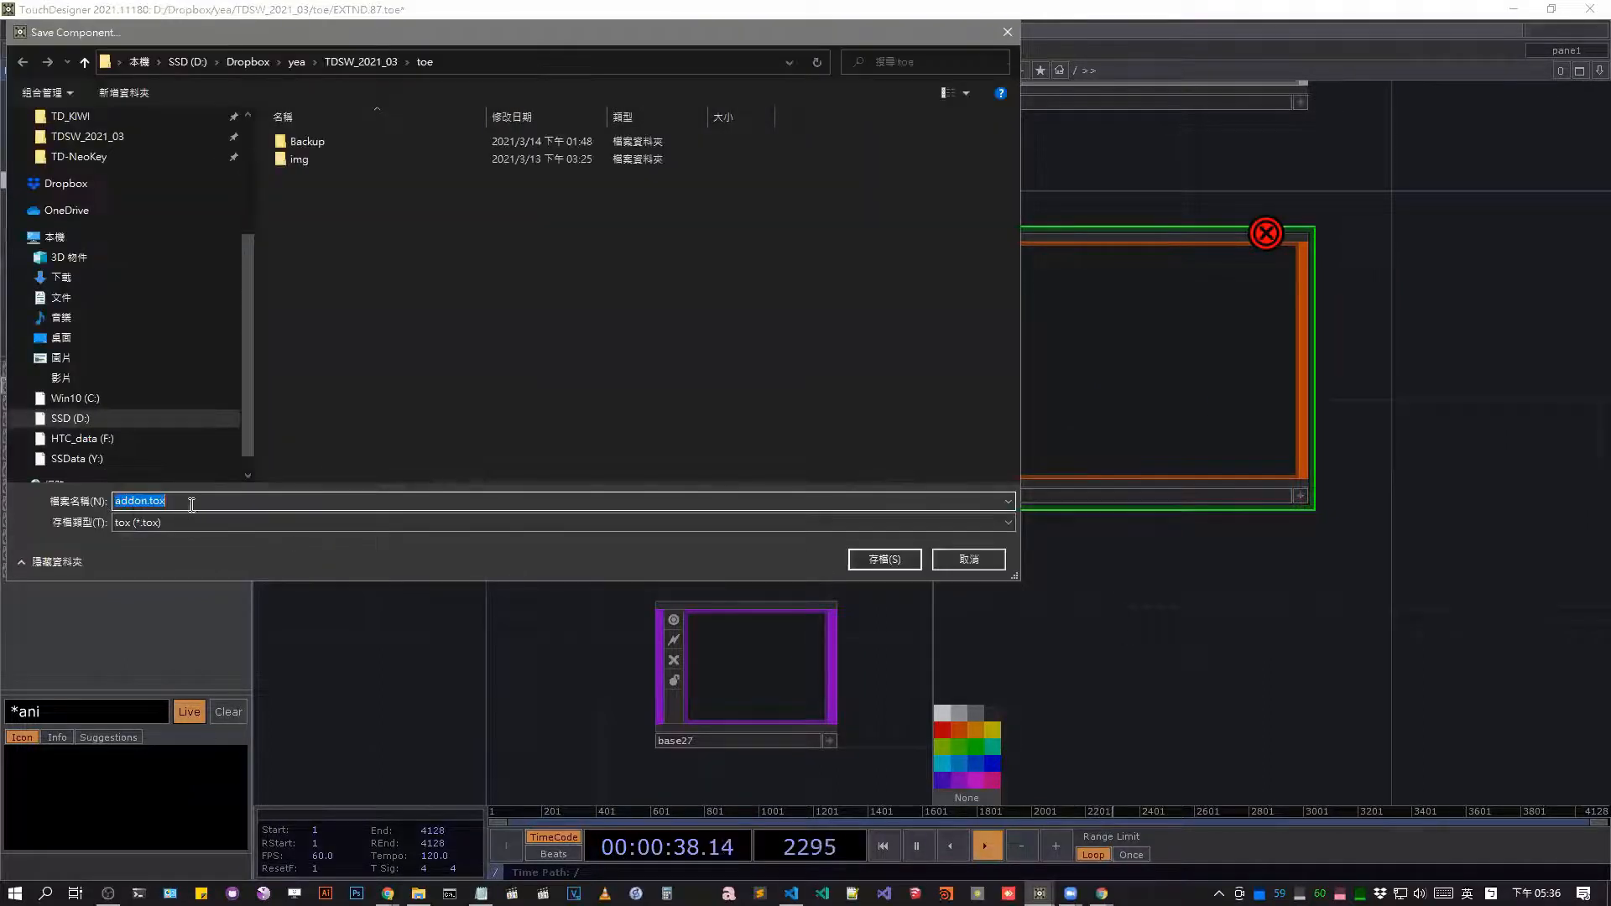
pyautogui.click(988, 565)
# Look inside the addon component and its UI base, and return to the addon network.
pyautogui.press('i')
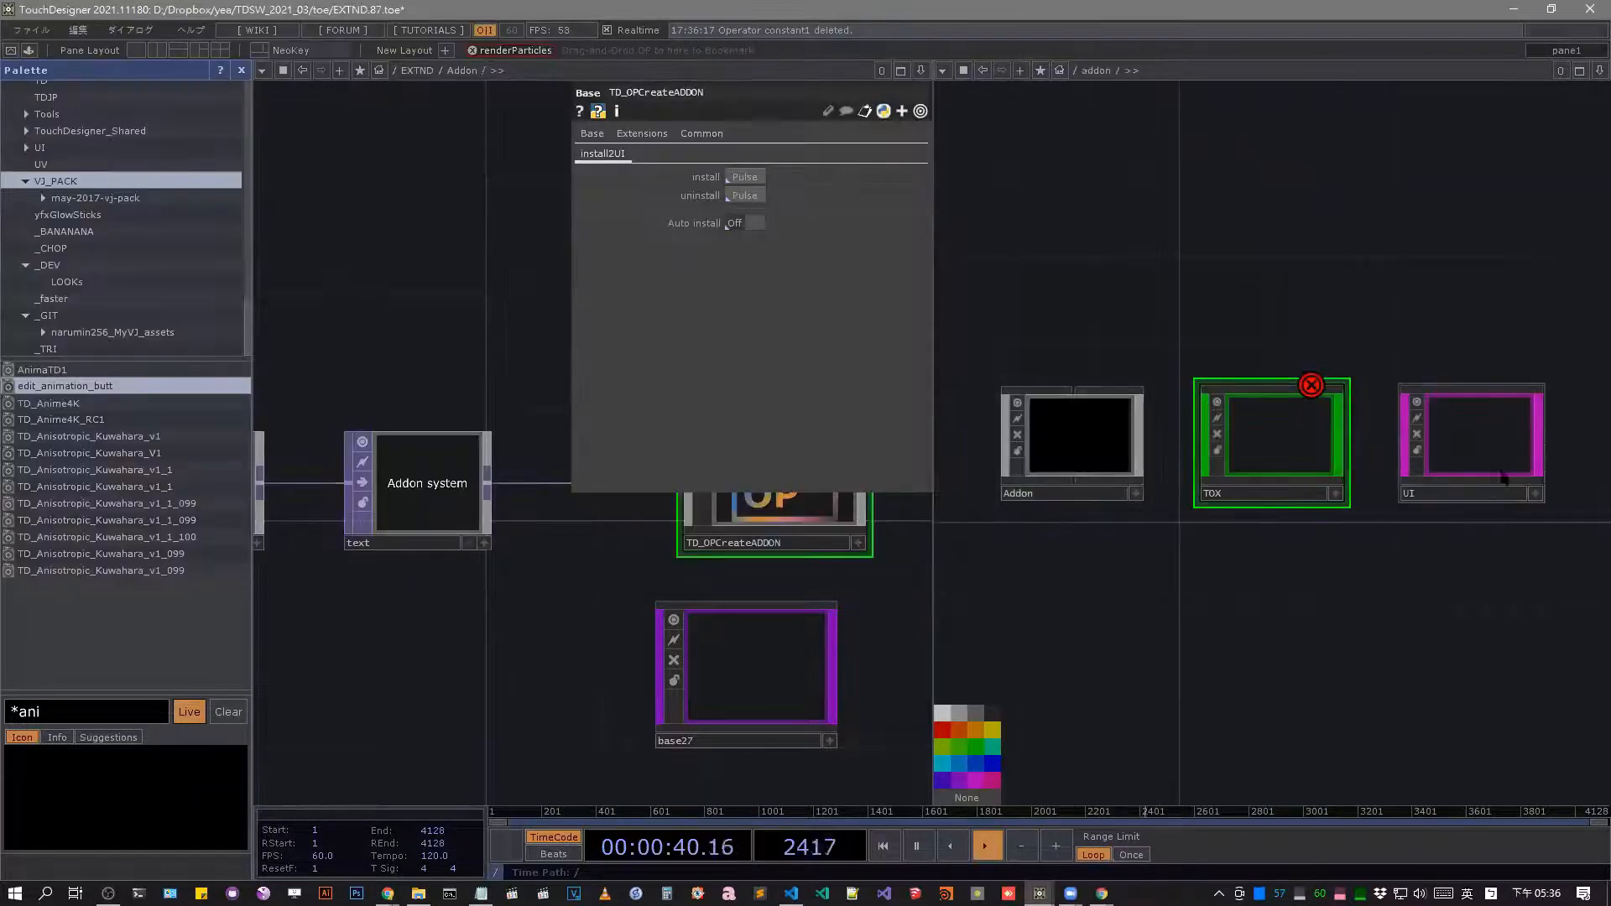
pyautogui.click(1456, 439)
pyautogui.press('i')
pyautogui.press('u')
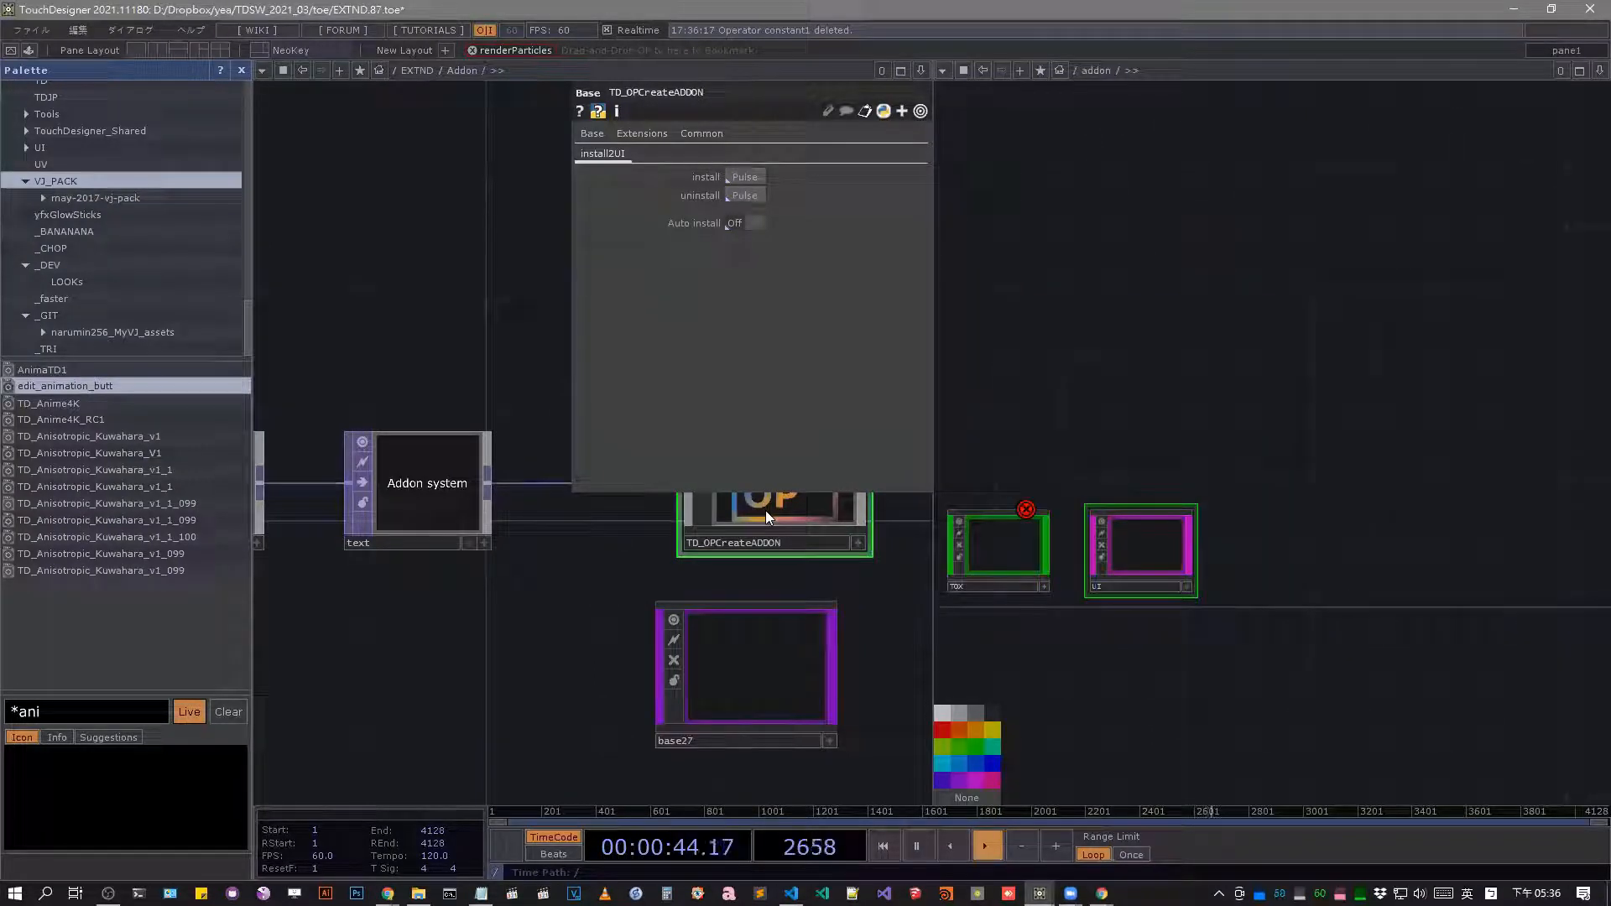
# Turn on Auto install for TD_OPCreateADDON and return the second network pane to the project root.
pyautogui.moveTo(446, 614); pyautogui.dragTo(321, 639)
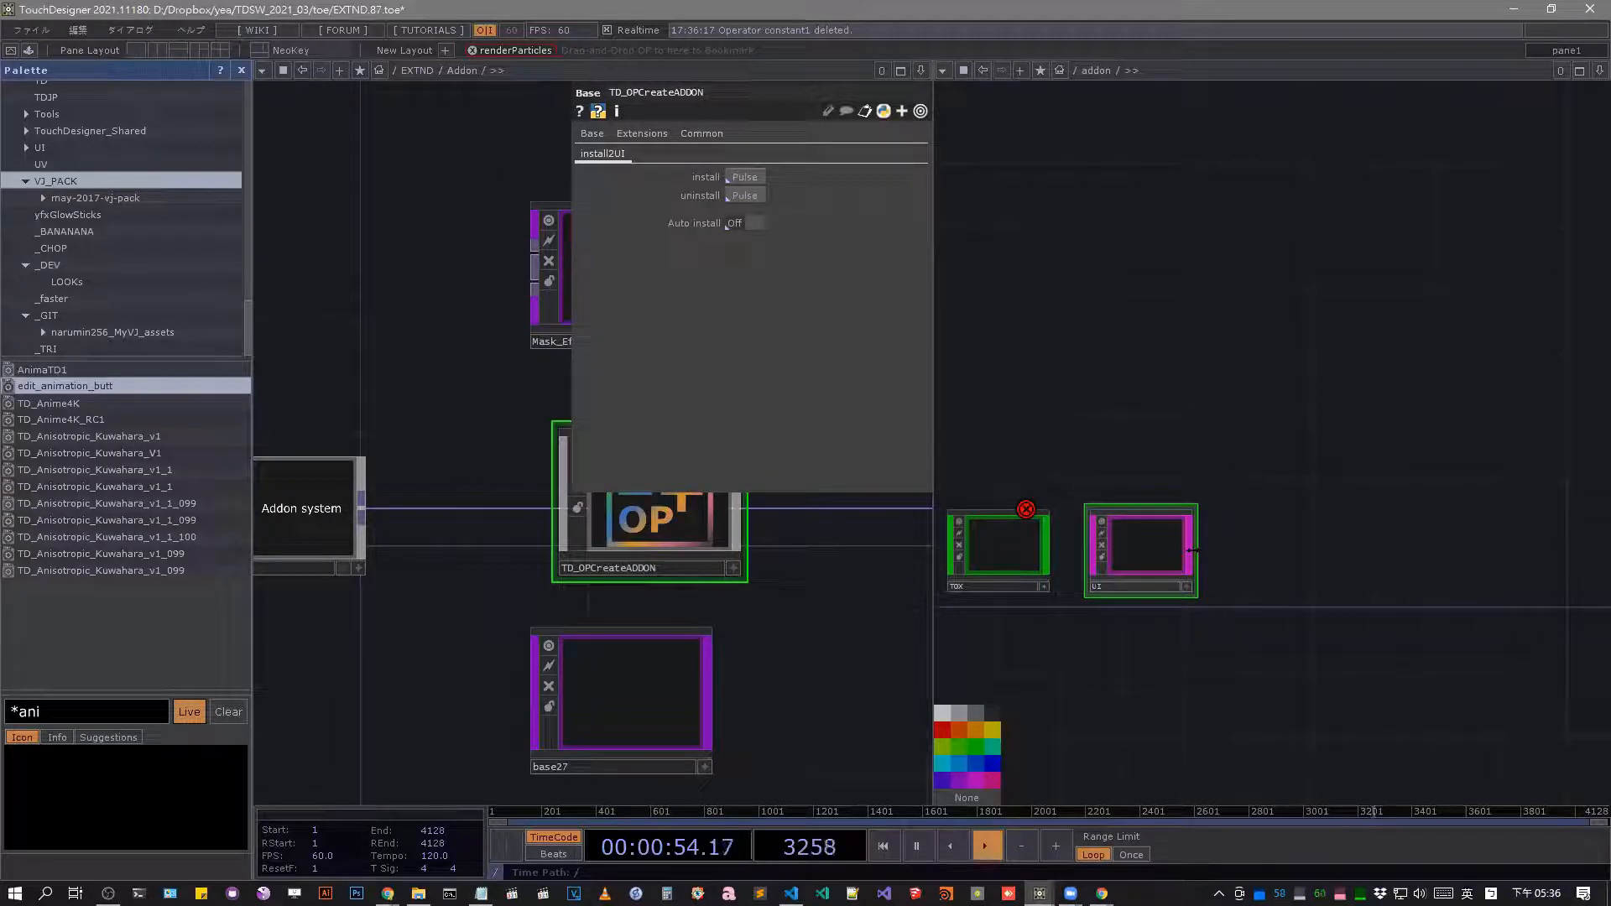
pyautogui.click(735, 224)
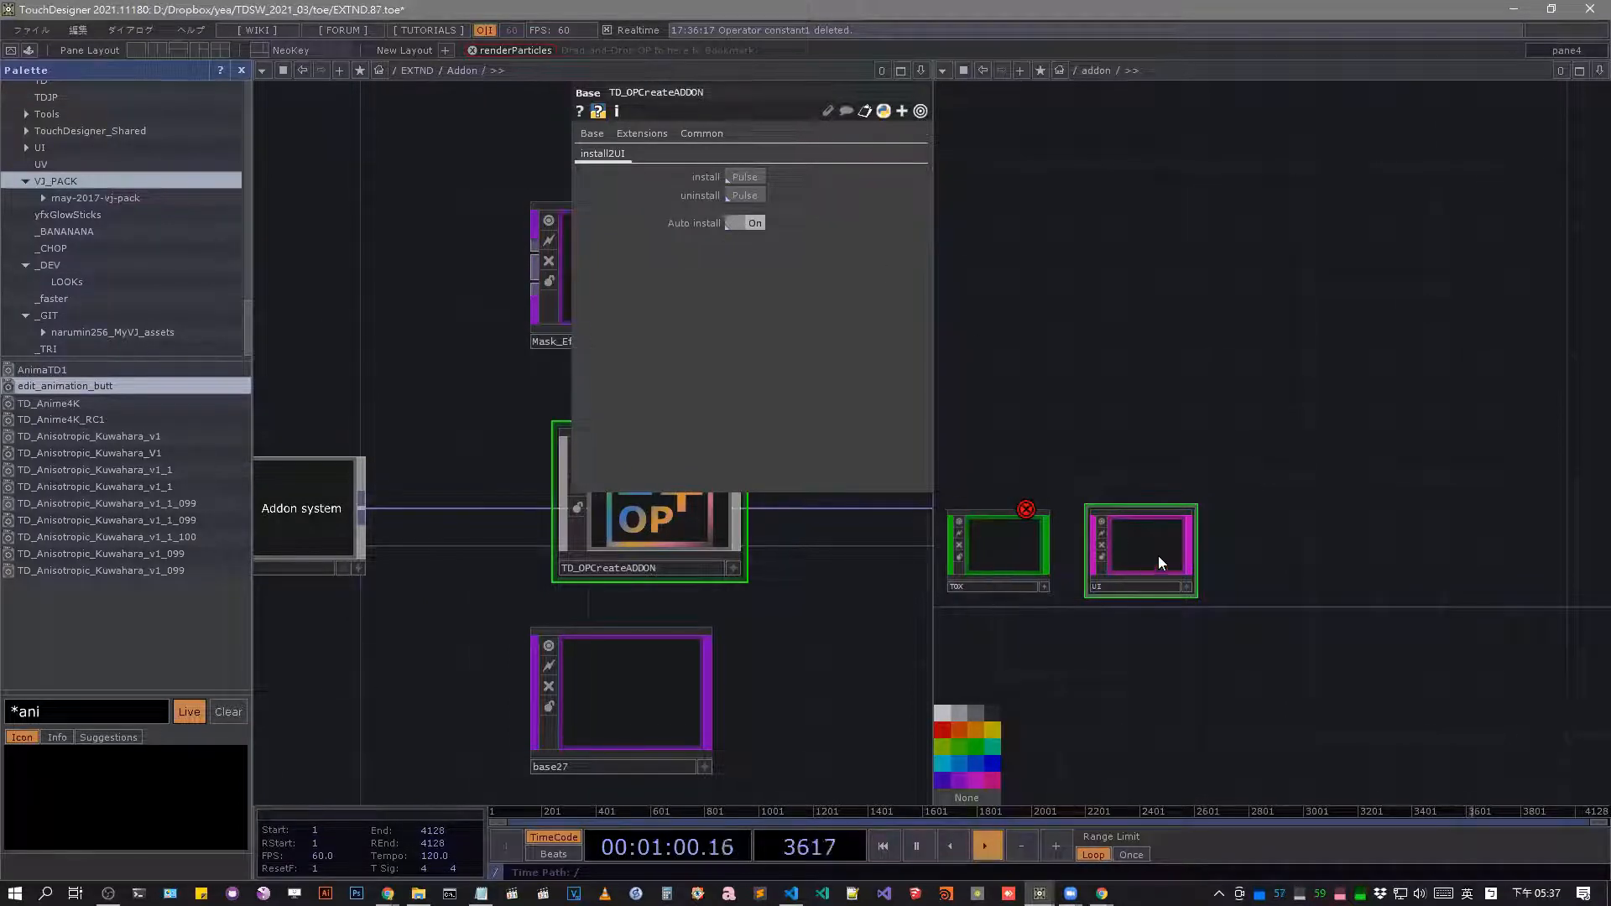
pyautogui.scroll(-5, 1008, 555)
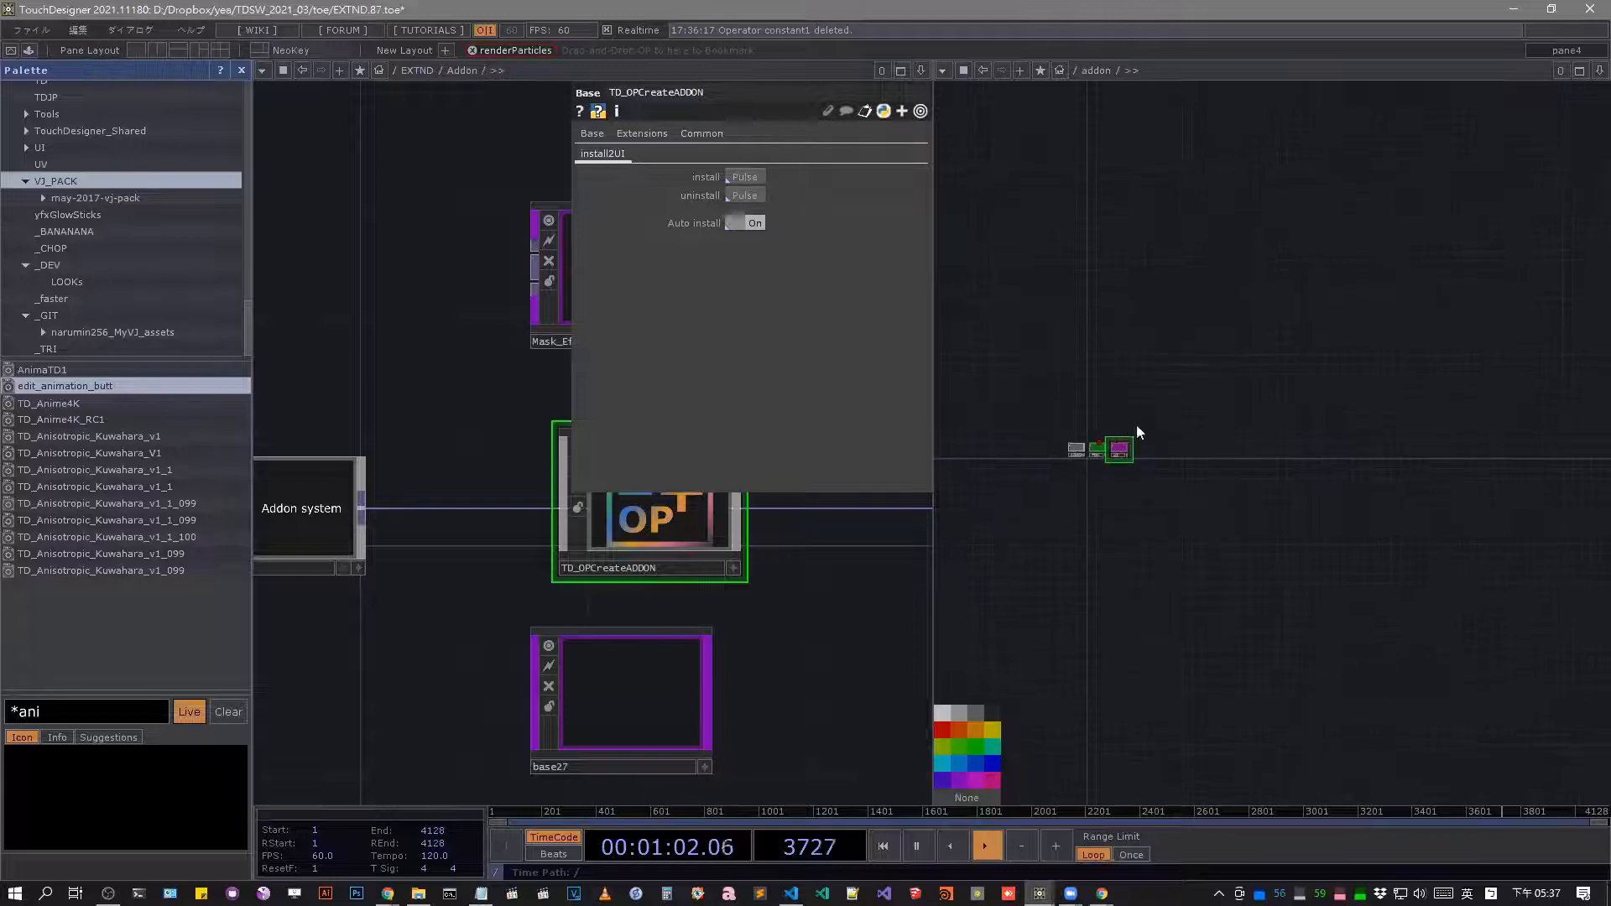
pyautogui.rightClick(1187, 378)
pyautogui.click(1267, 384)
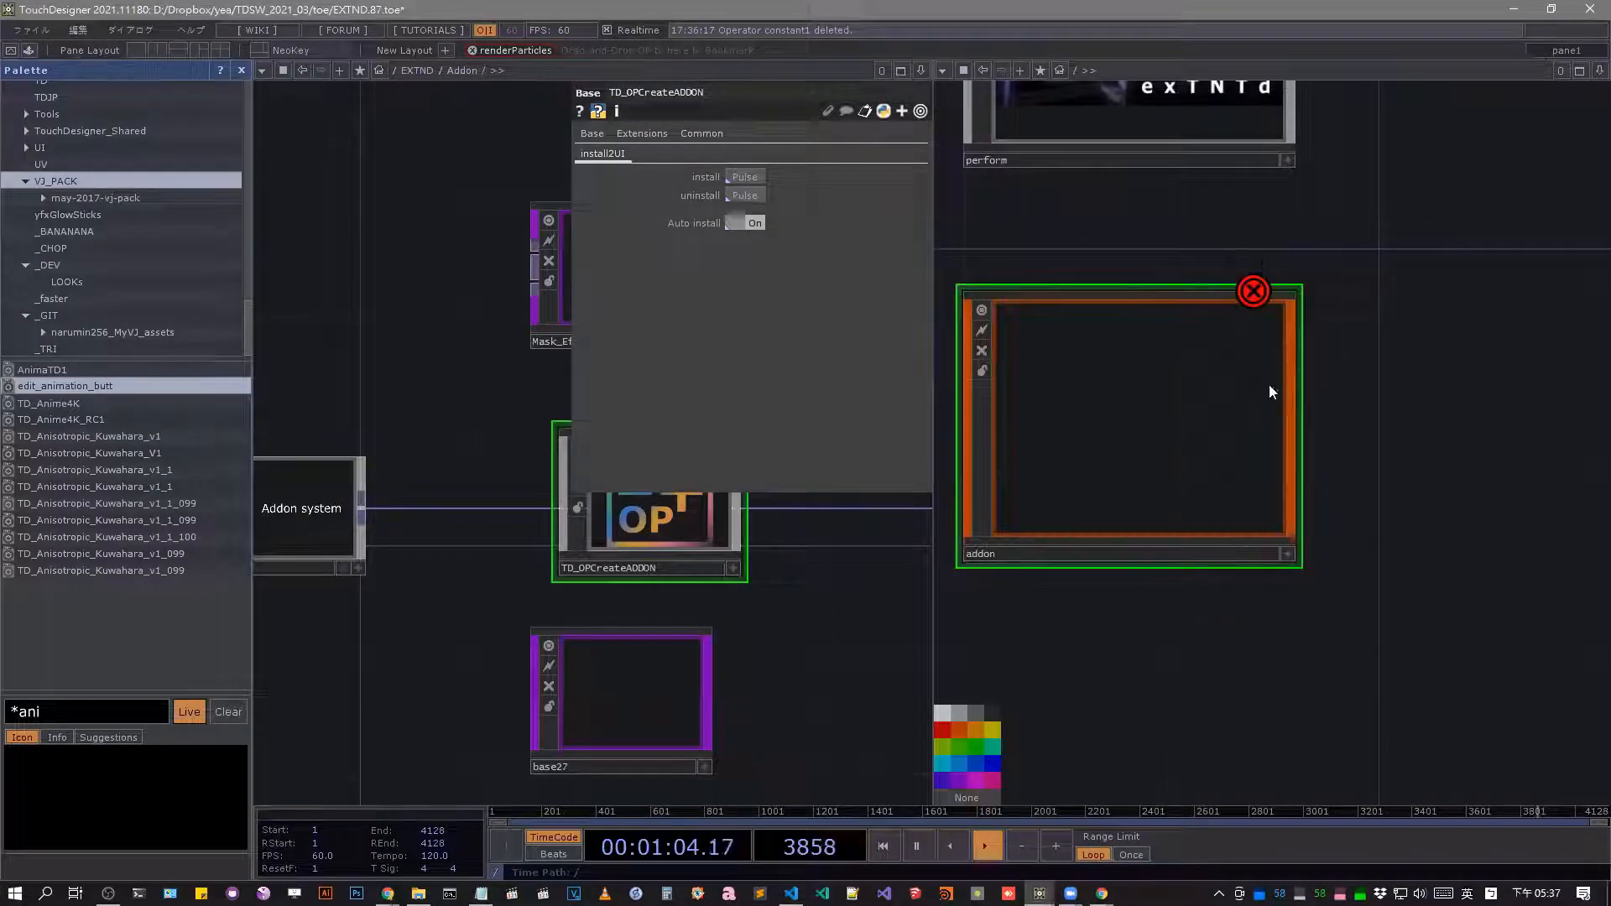
pyautogui.click(978, 557)
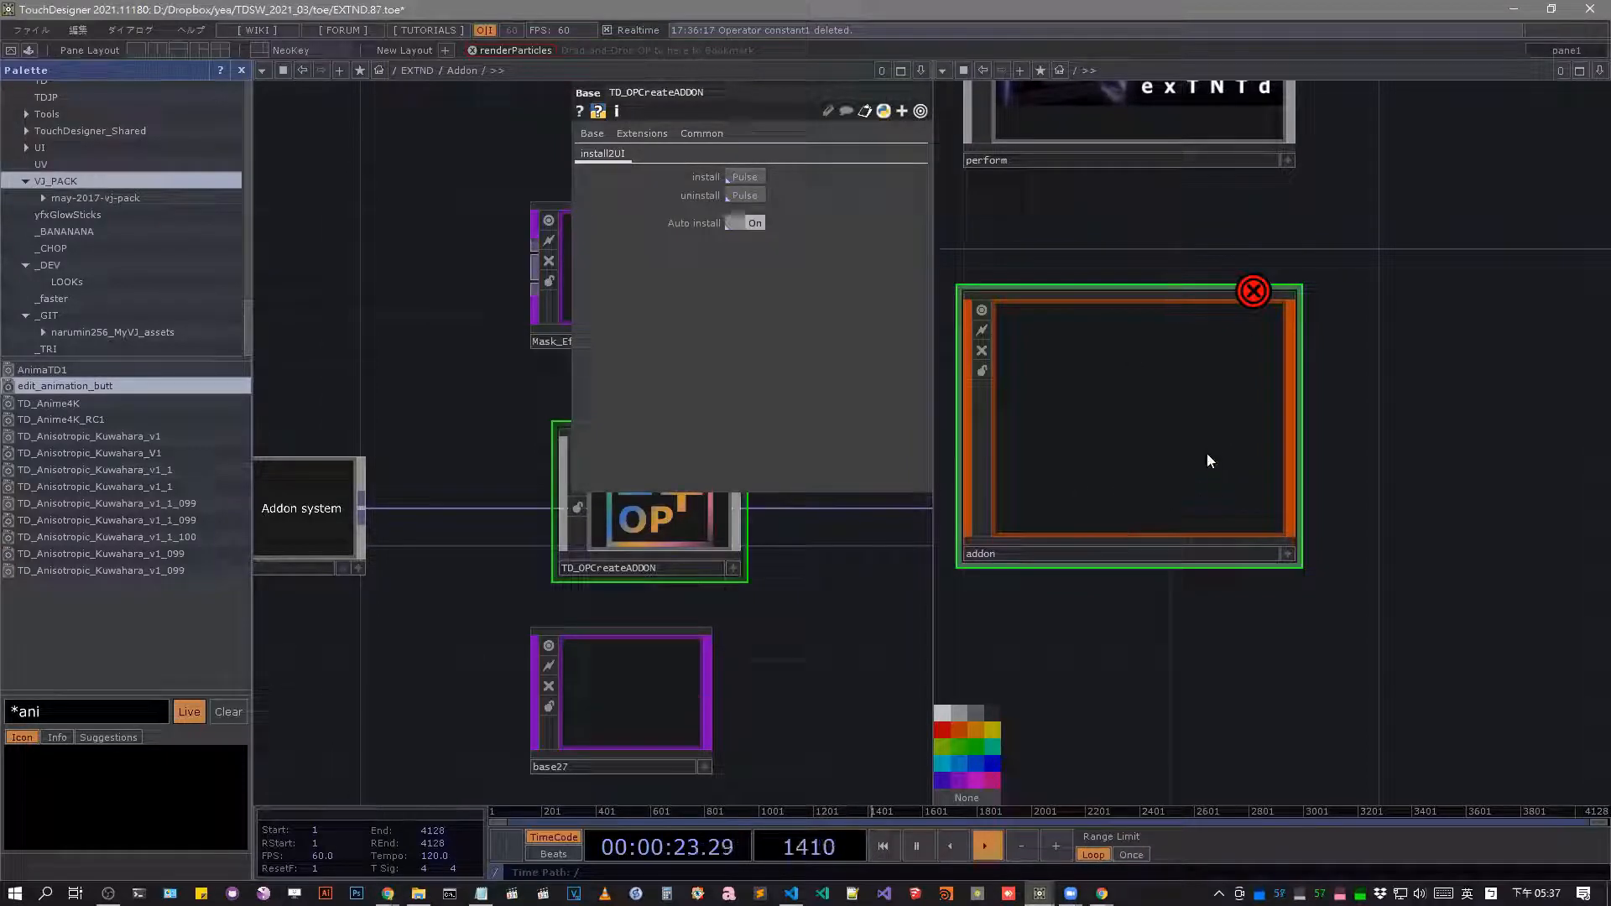
# Switch the workspace to a single network pane showing the project root and select the local base.
pyautogui.press('p')
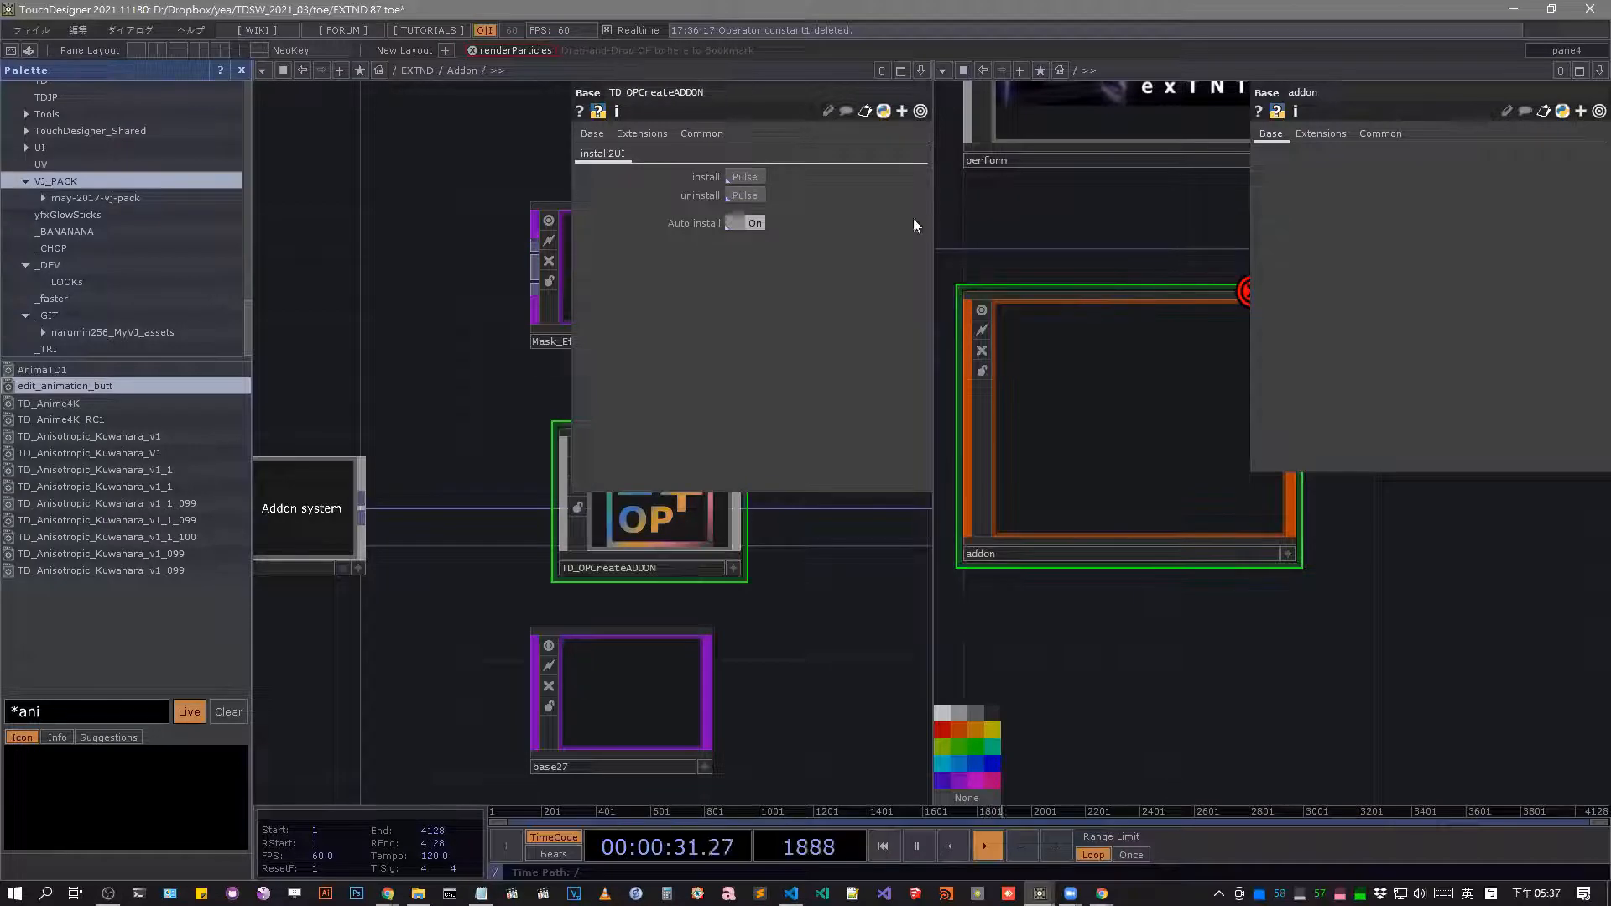
pyautogui.moveTo(1003, 223); pyautogui.dragTo(1049, 347)
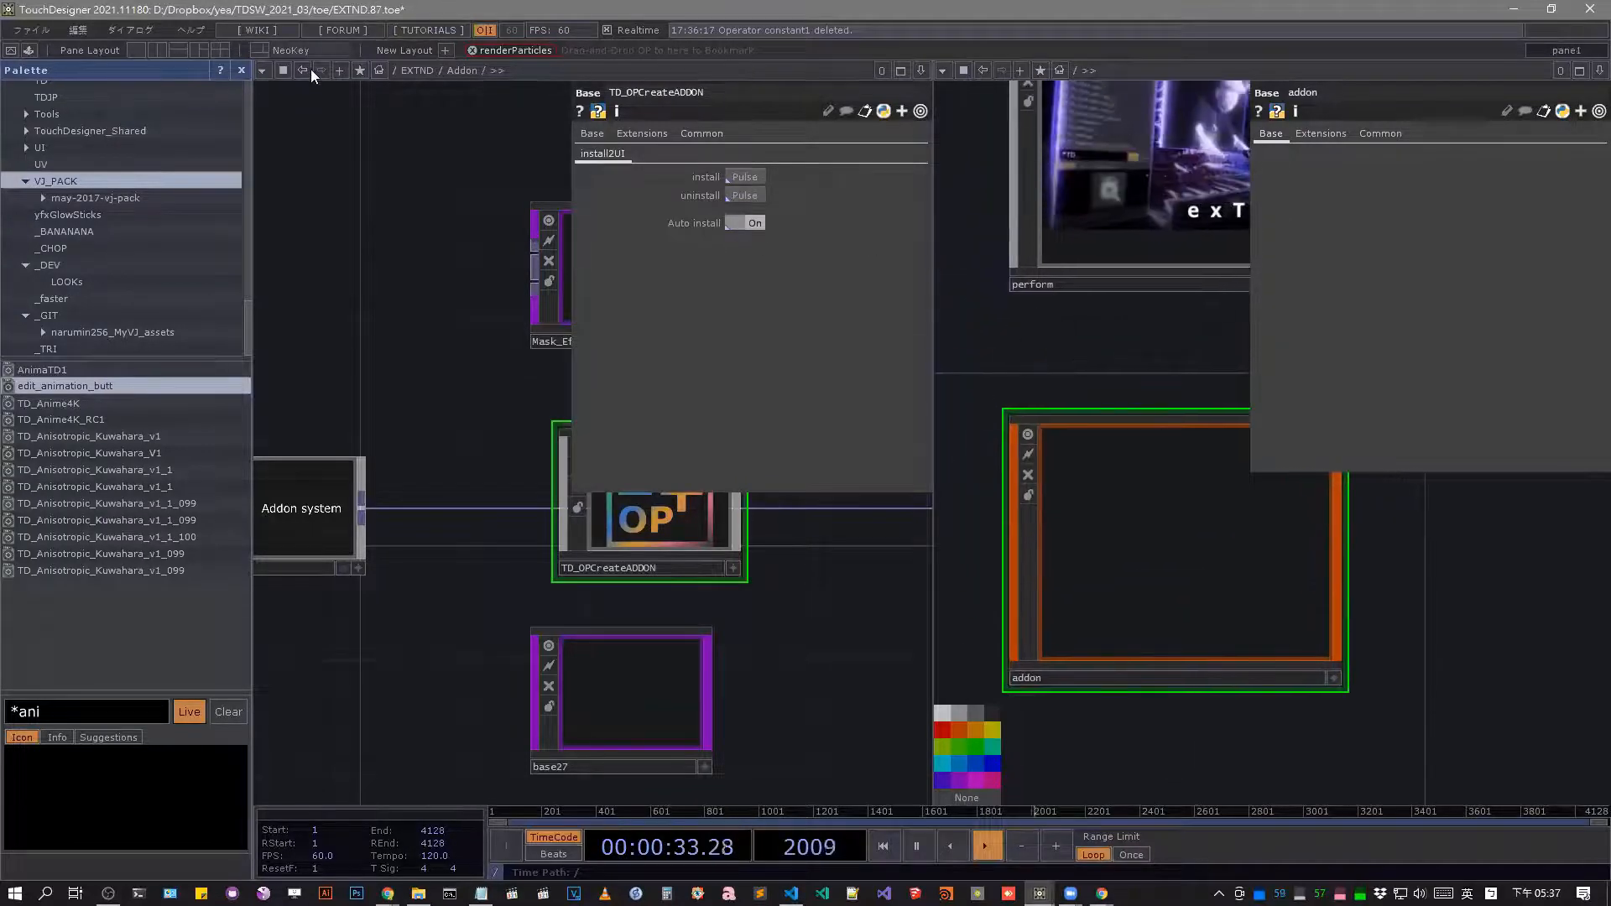
pyautogui.click(136, 50)
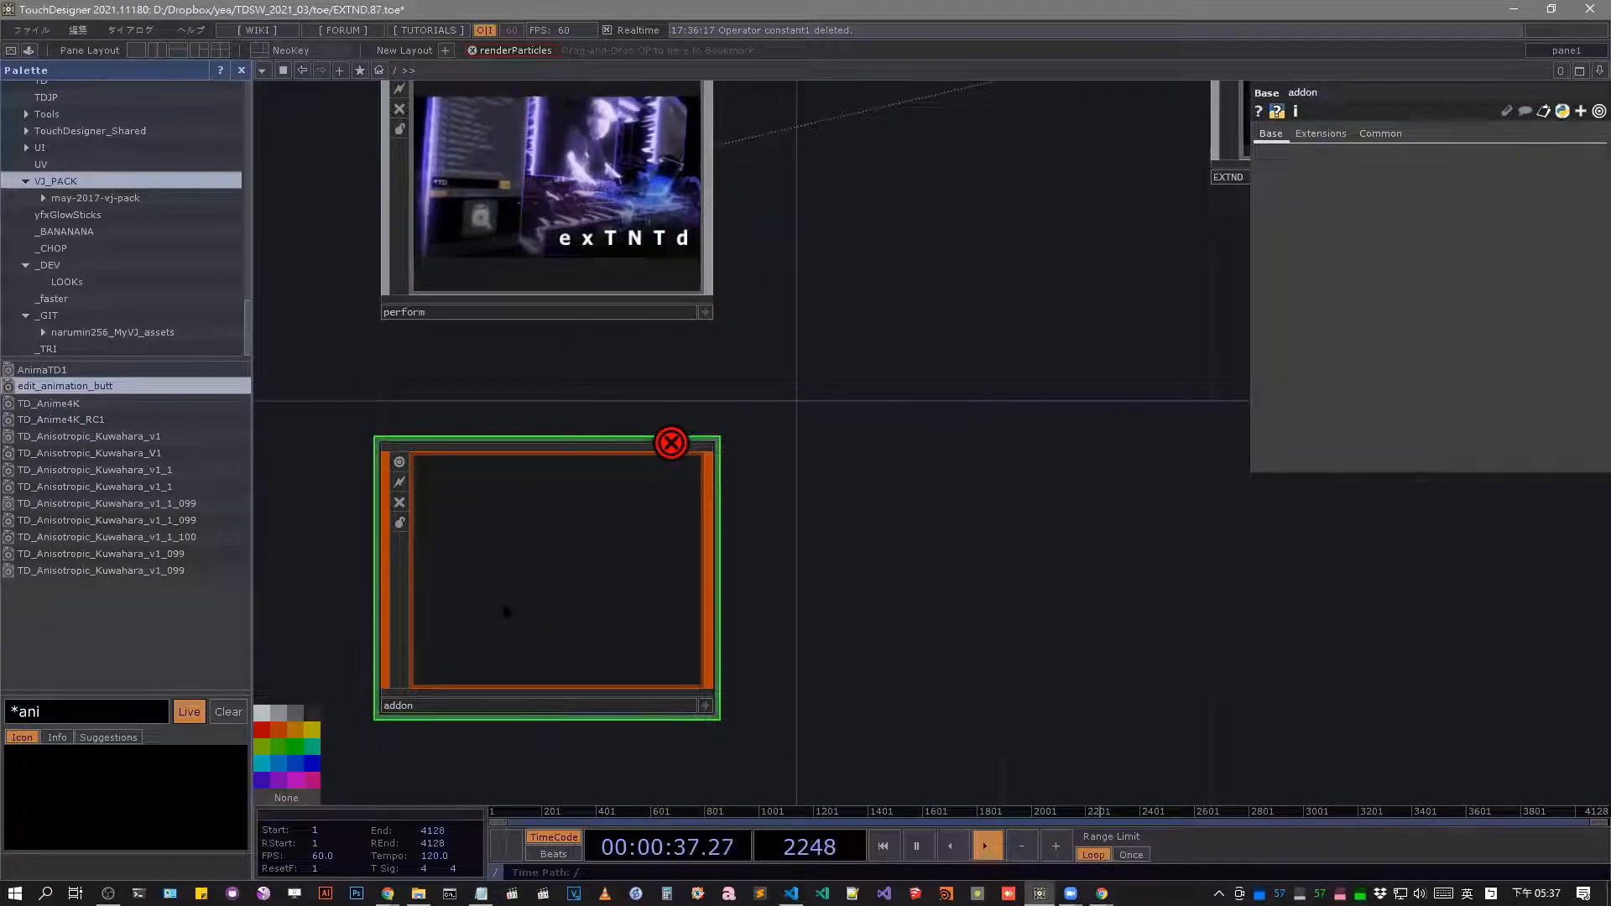
pyautogui.scroll(-6, 690, 341)
pyautogui.scroll(2, 671, 453)
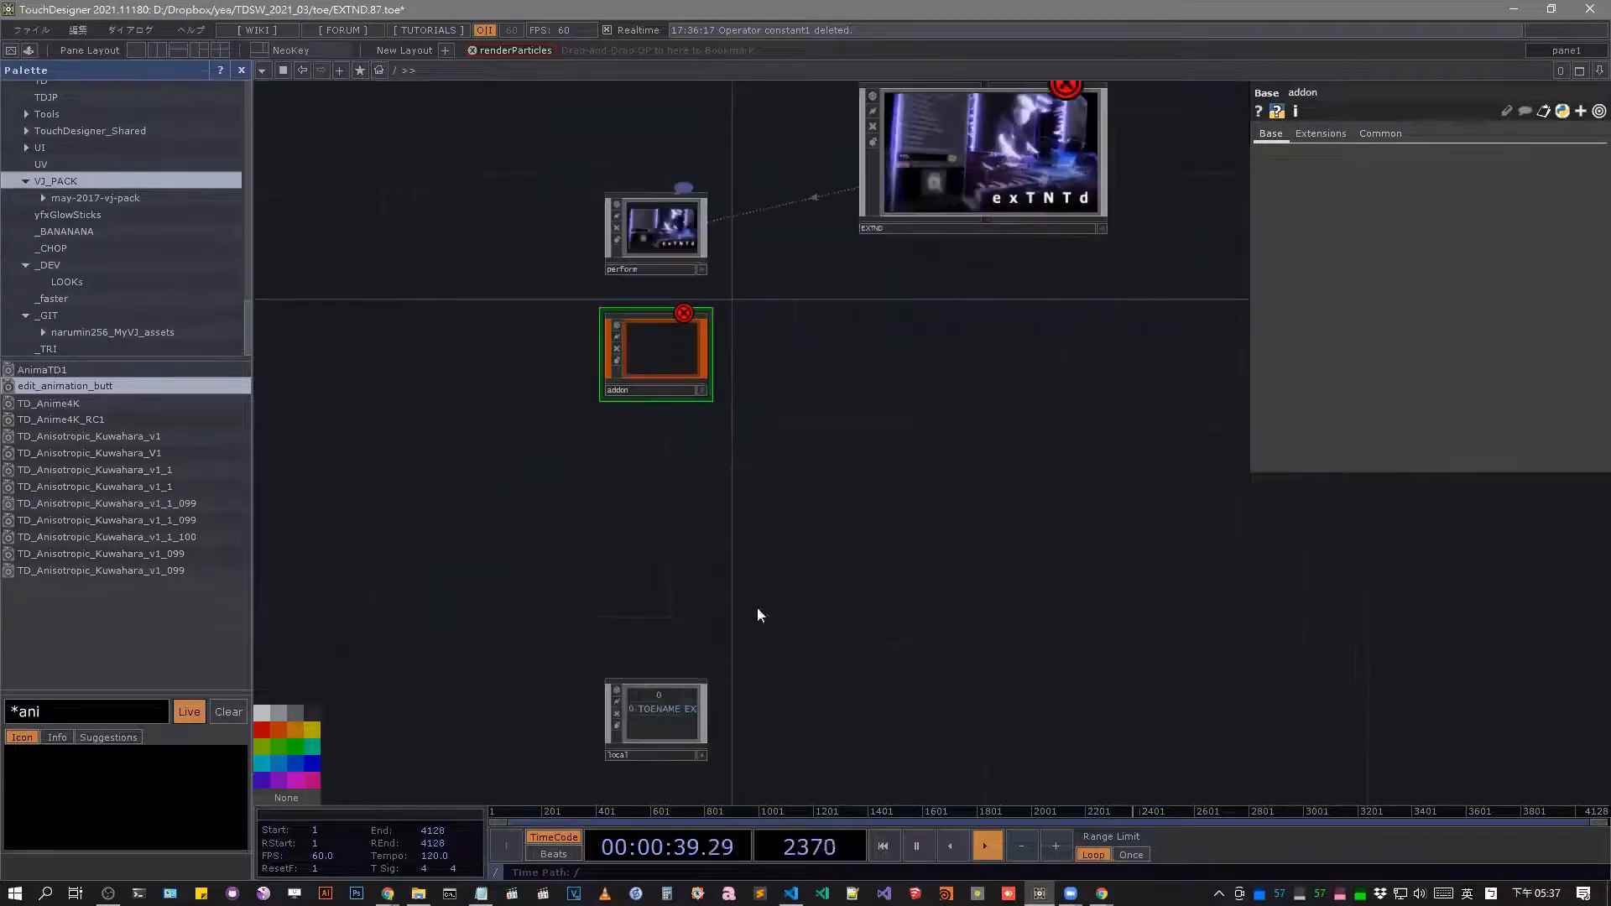
pyautogui.click(686, 706)
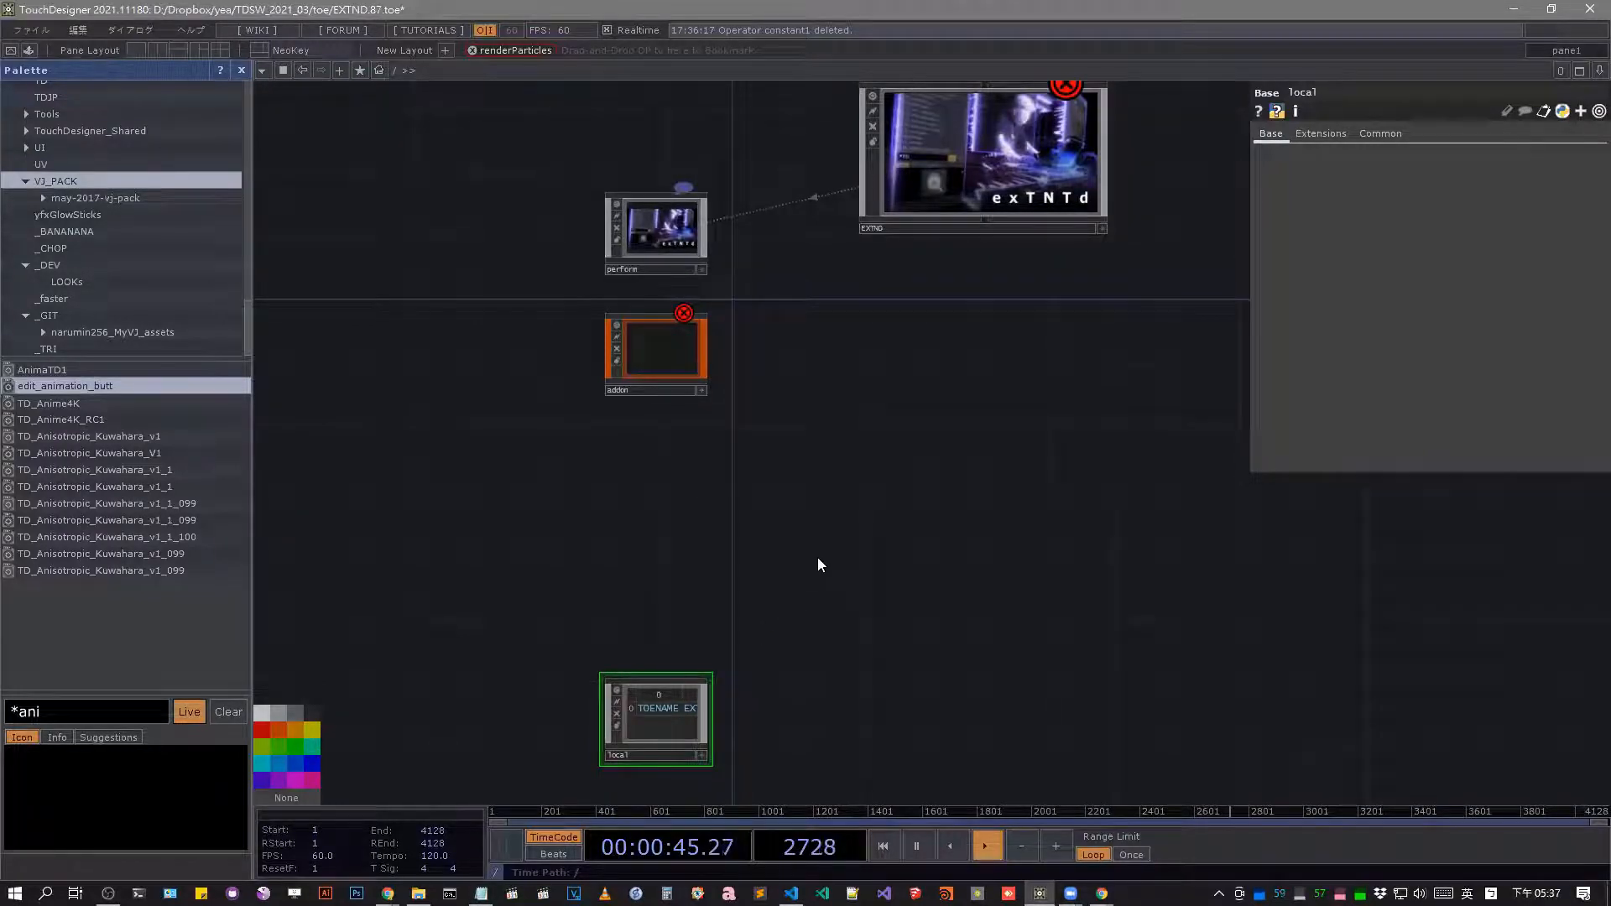
# View the Addon collections in the OP Create Dialog from inside the EXTND network and return to the project root.
pyautogui.doubleClick(985, 161)
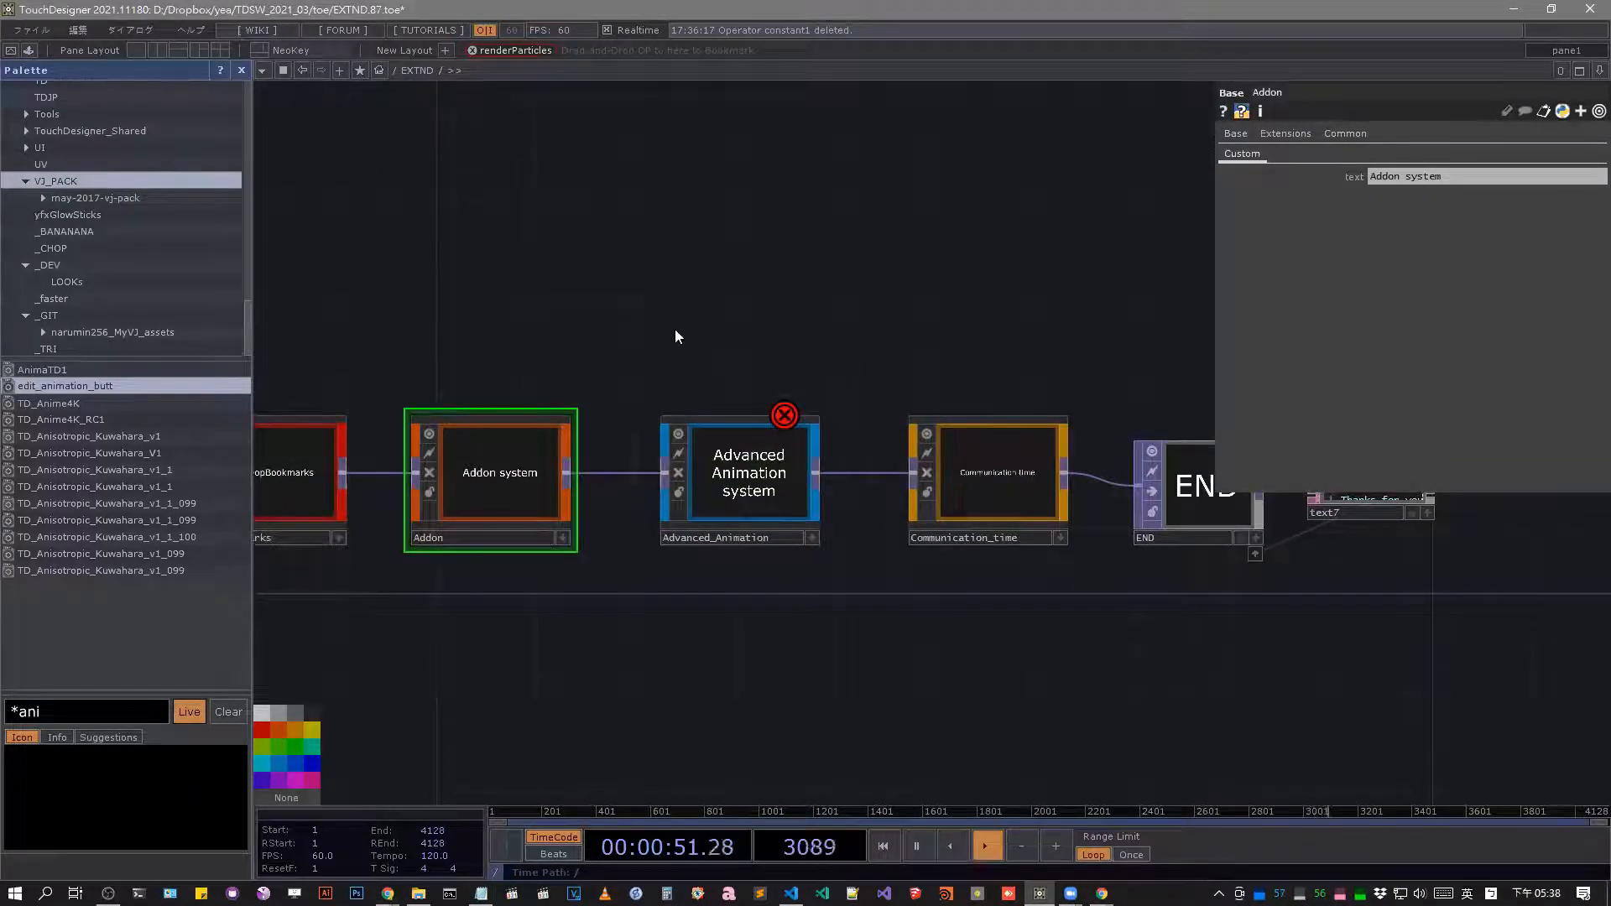
pyautogui.moveTo(610, 309); pyautogui.dragTo(761, 297)
pyautogui.press('Tab')
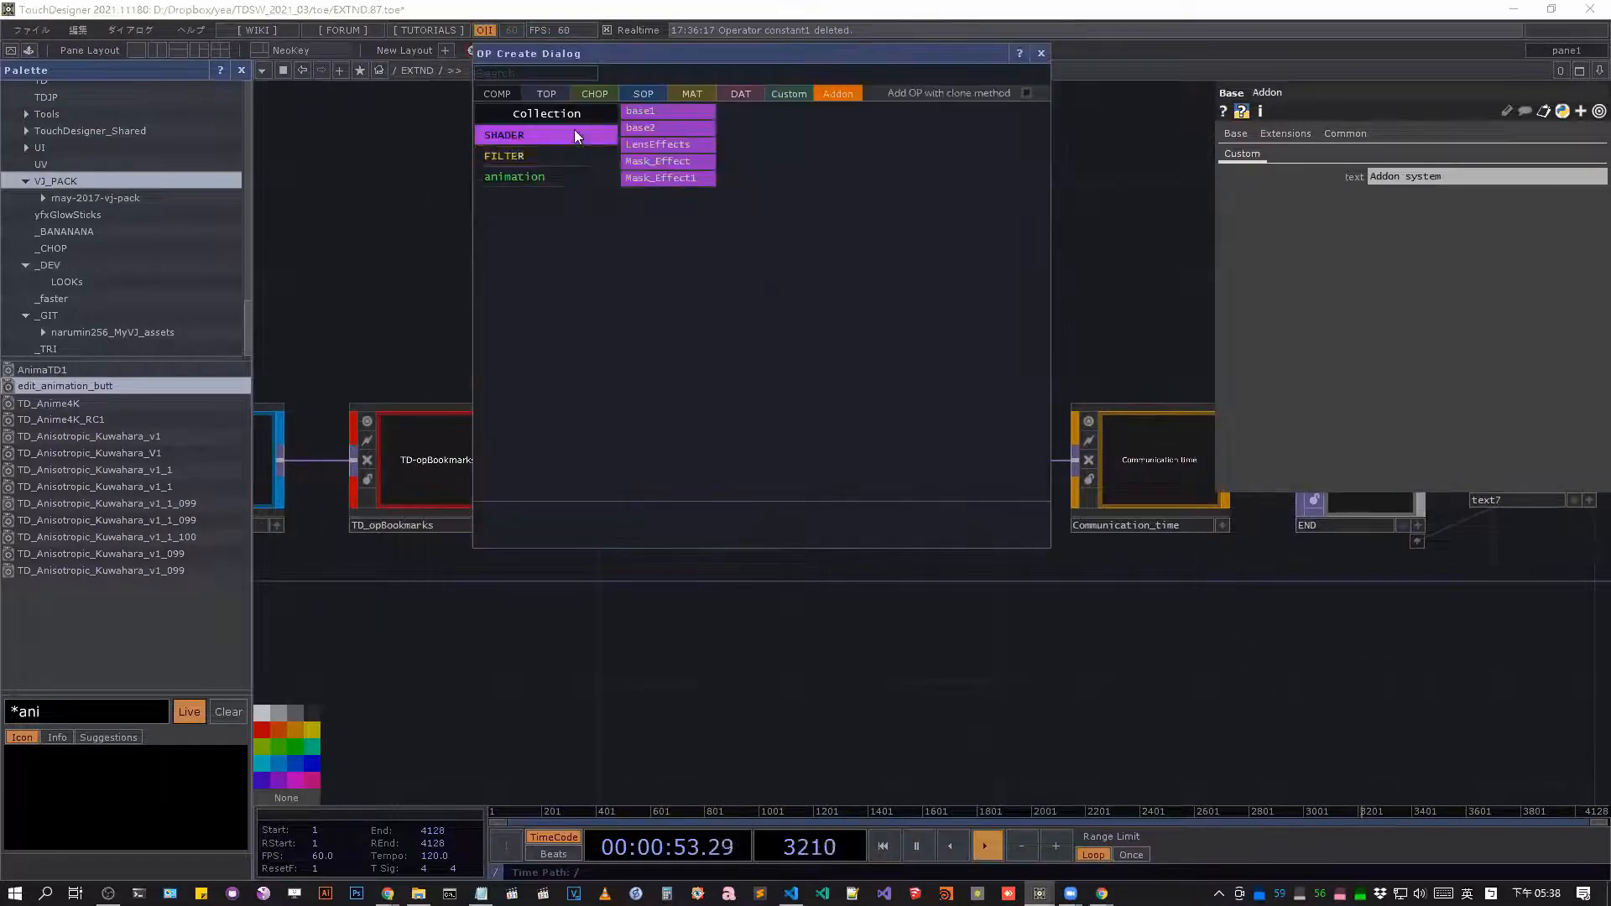
pyautogui.click(1101, 164)
pyautogui.click(395, 67)
pyautogui.click(426, 89)
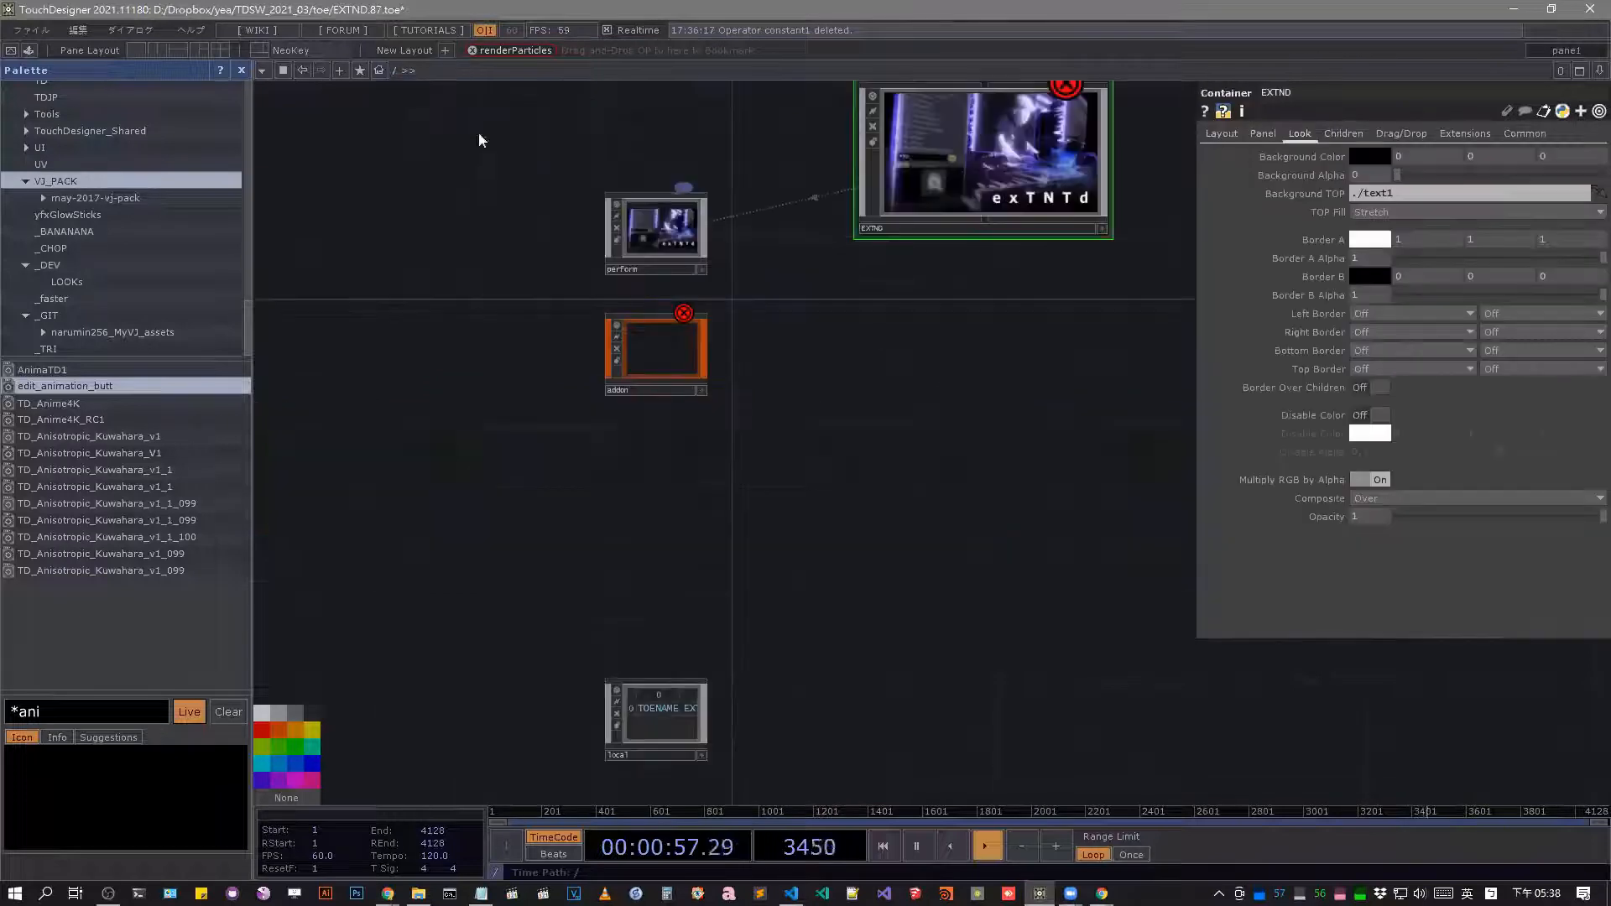
# Recolour the FILTER component pink and the animation component blue inside the addon's TOX component.
pyautogui.doubleClick(681, 361)
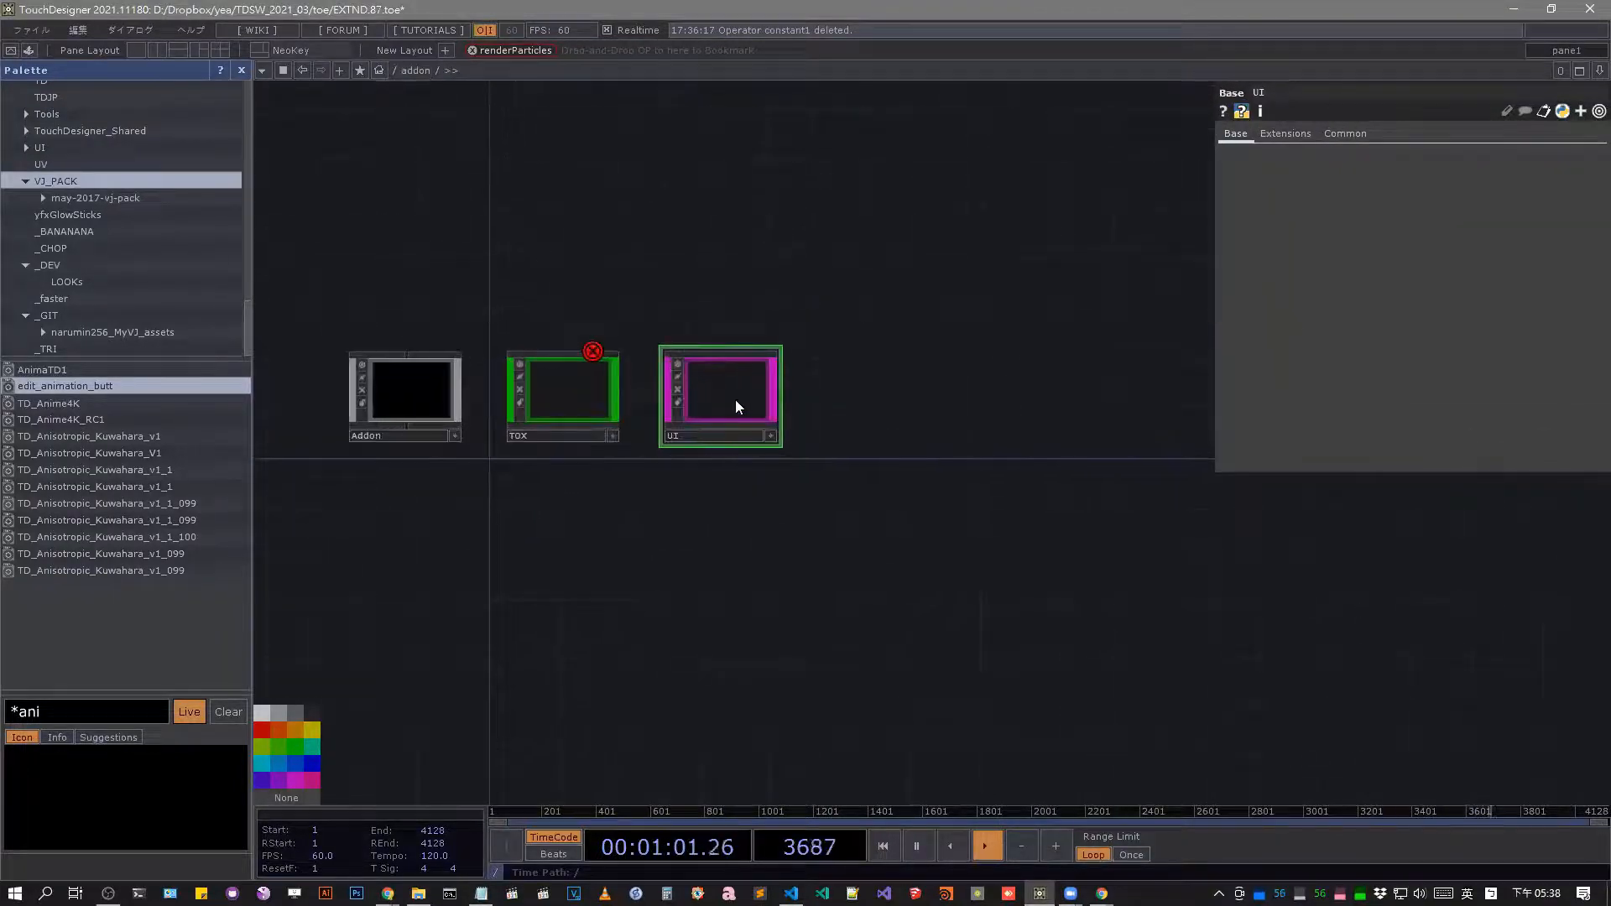
pyautogui.doubleClick(559, 403)
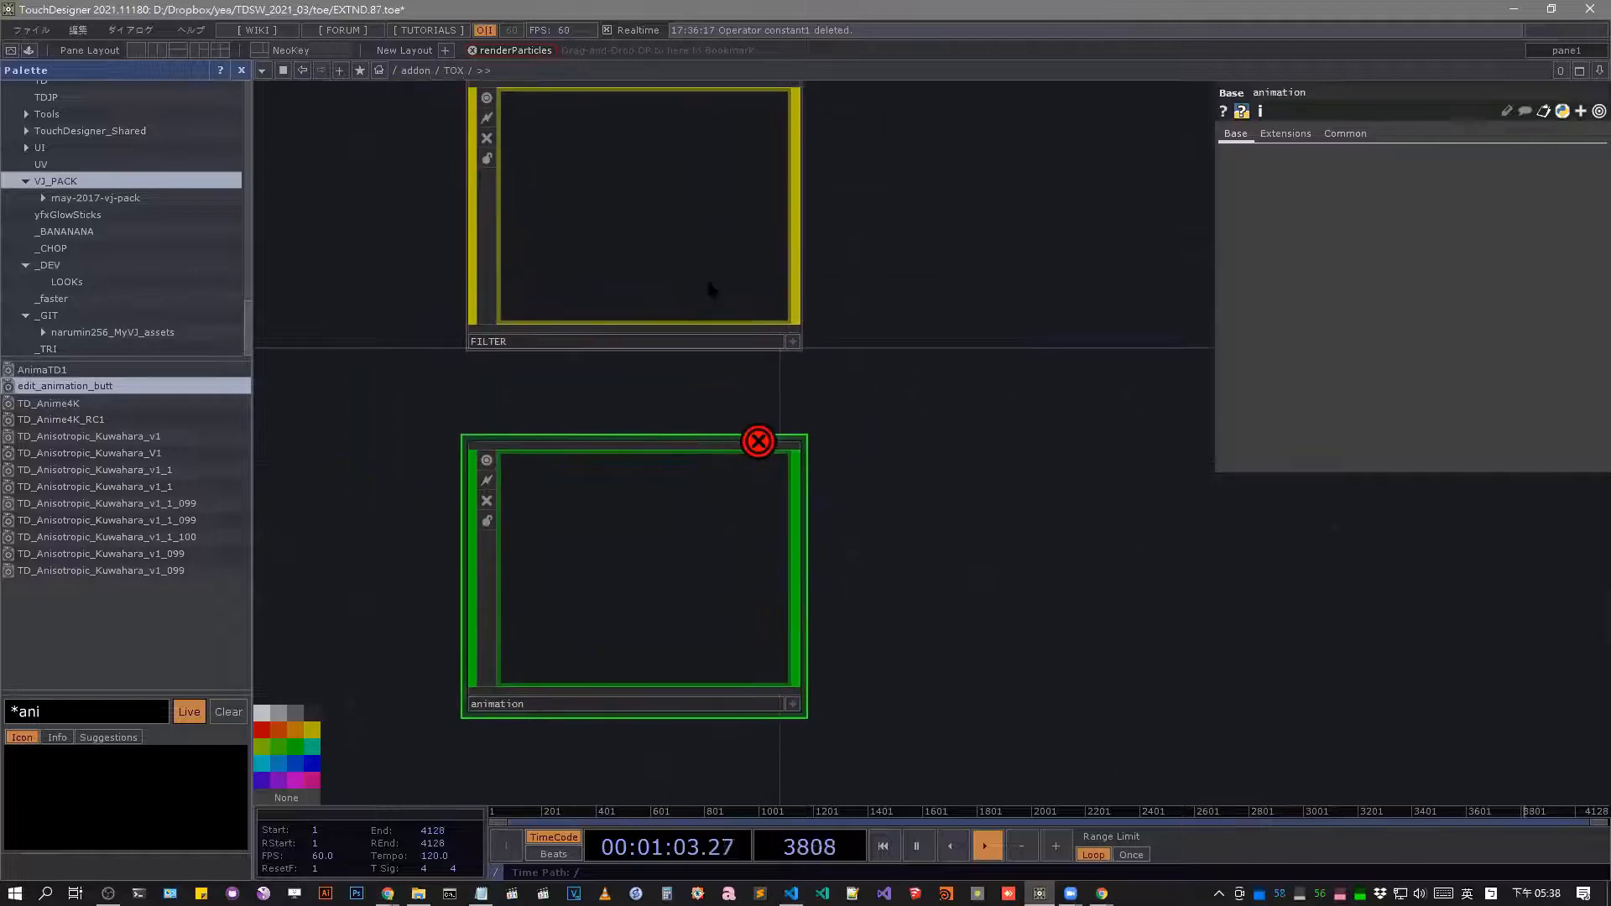
pyautogui.click(708, 280)
pyautogui.press('p')
pyautogui.press('p')
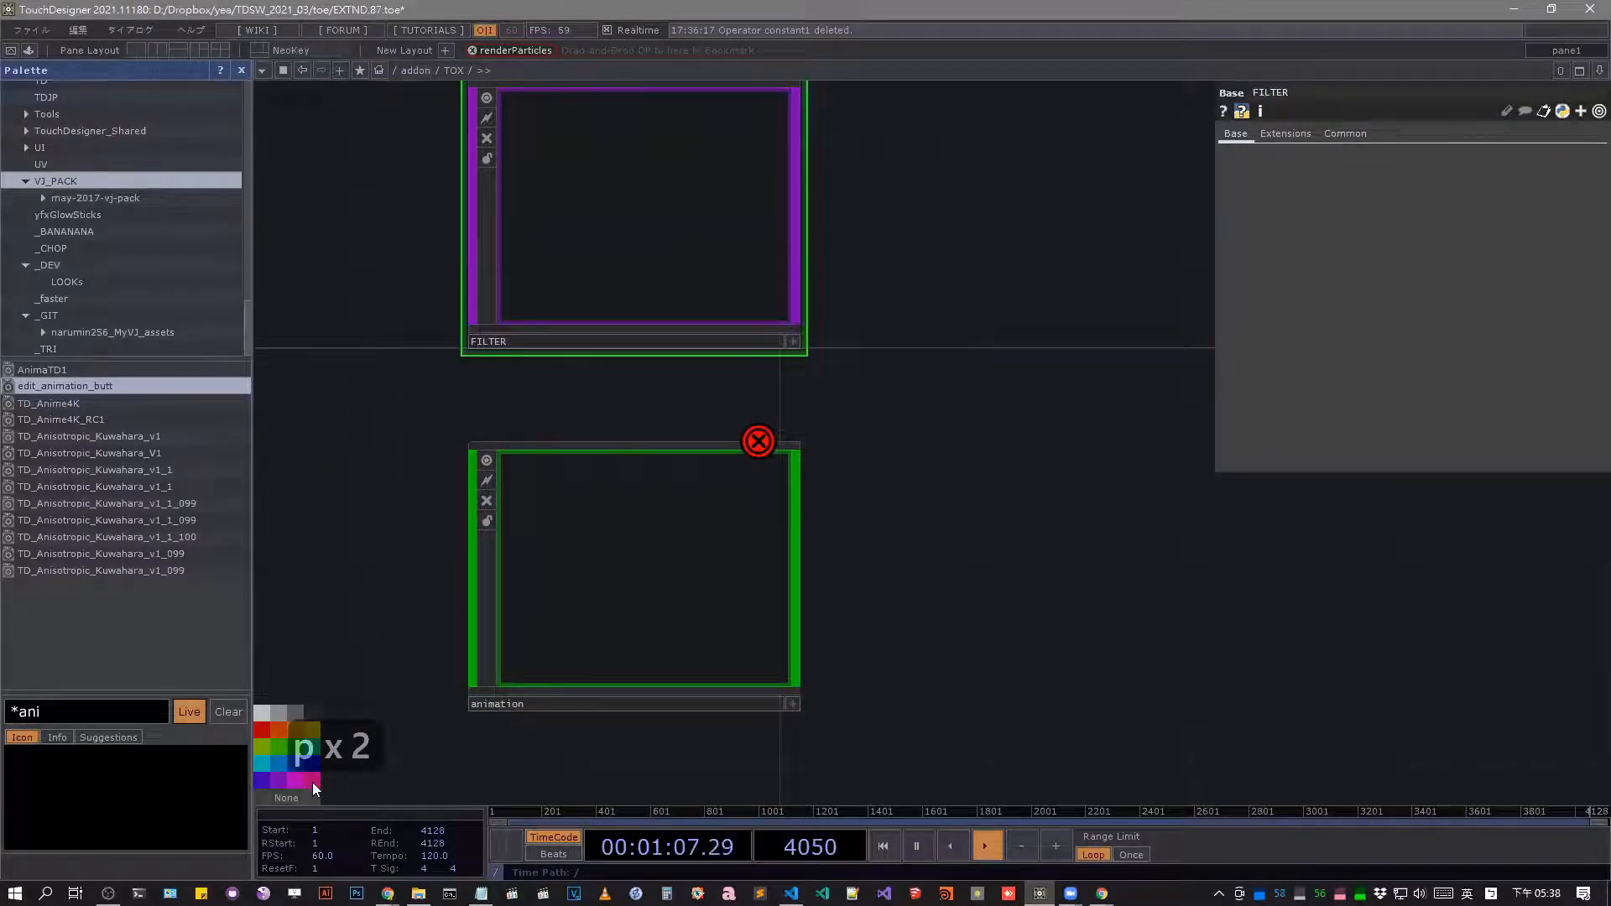
pyautogui.click(612, 611)
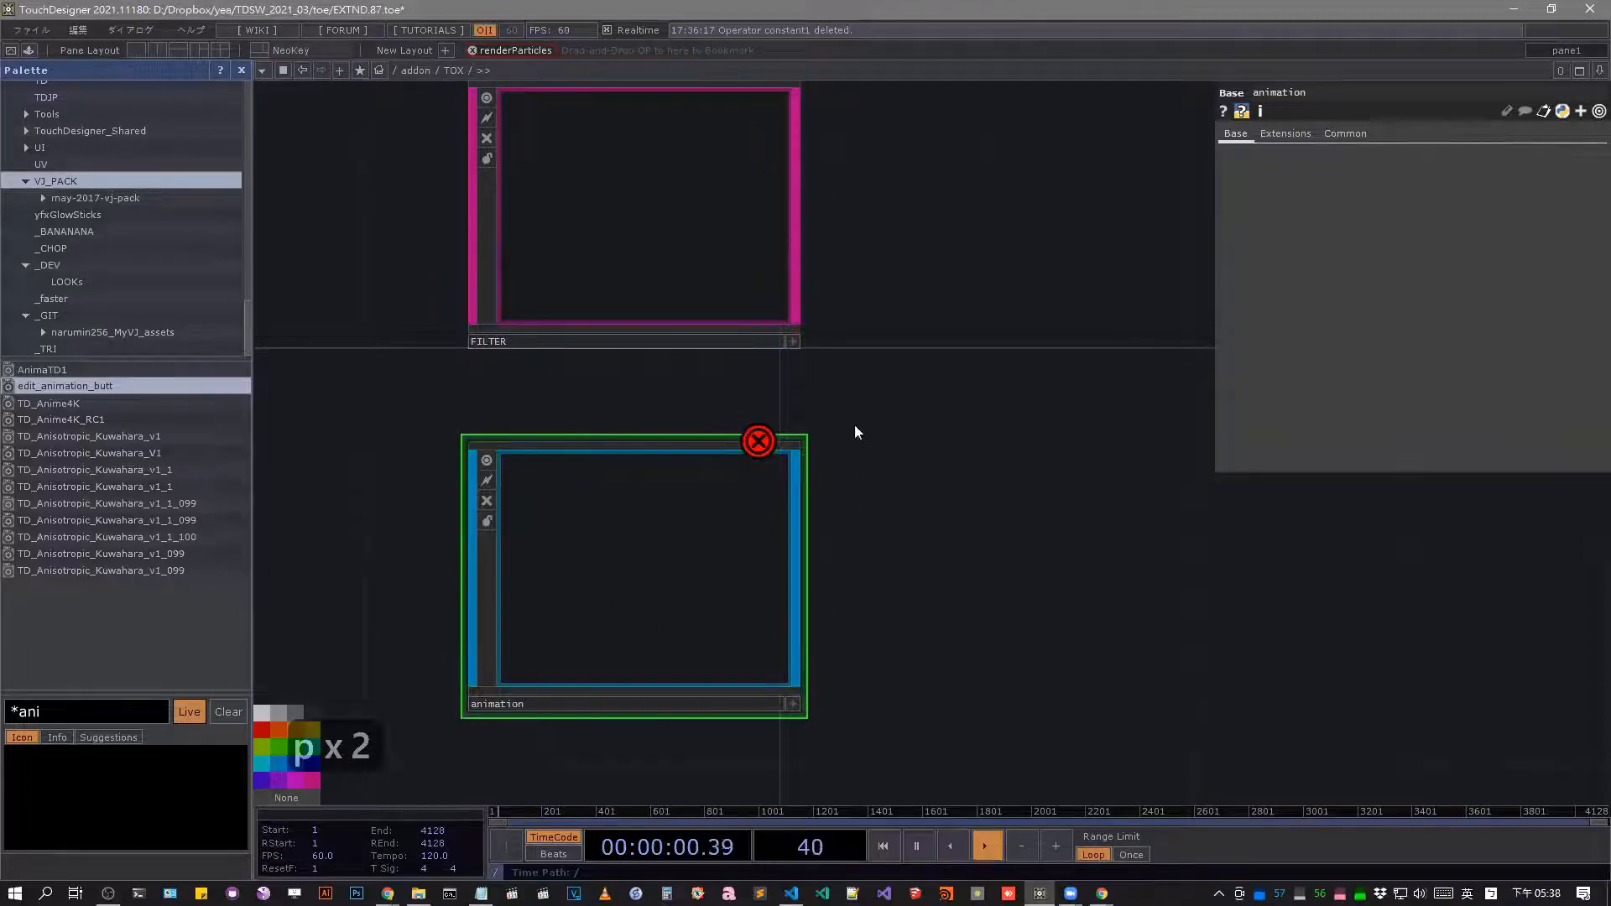
# Check the FILTER collection's new colour in the OP Create Dialog at the project root and enter the EXTND network.
pyautogui.scroll(-6, 854, 424)
pyautogui.click(420, 73)
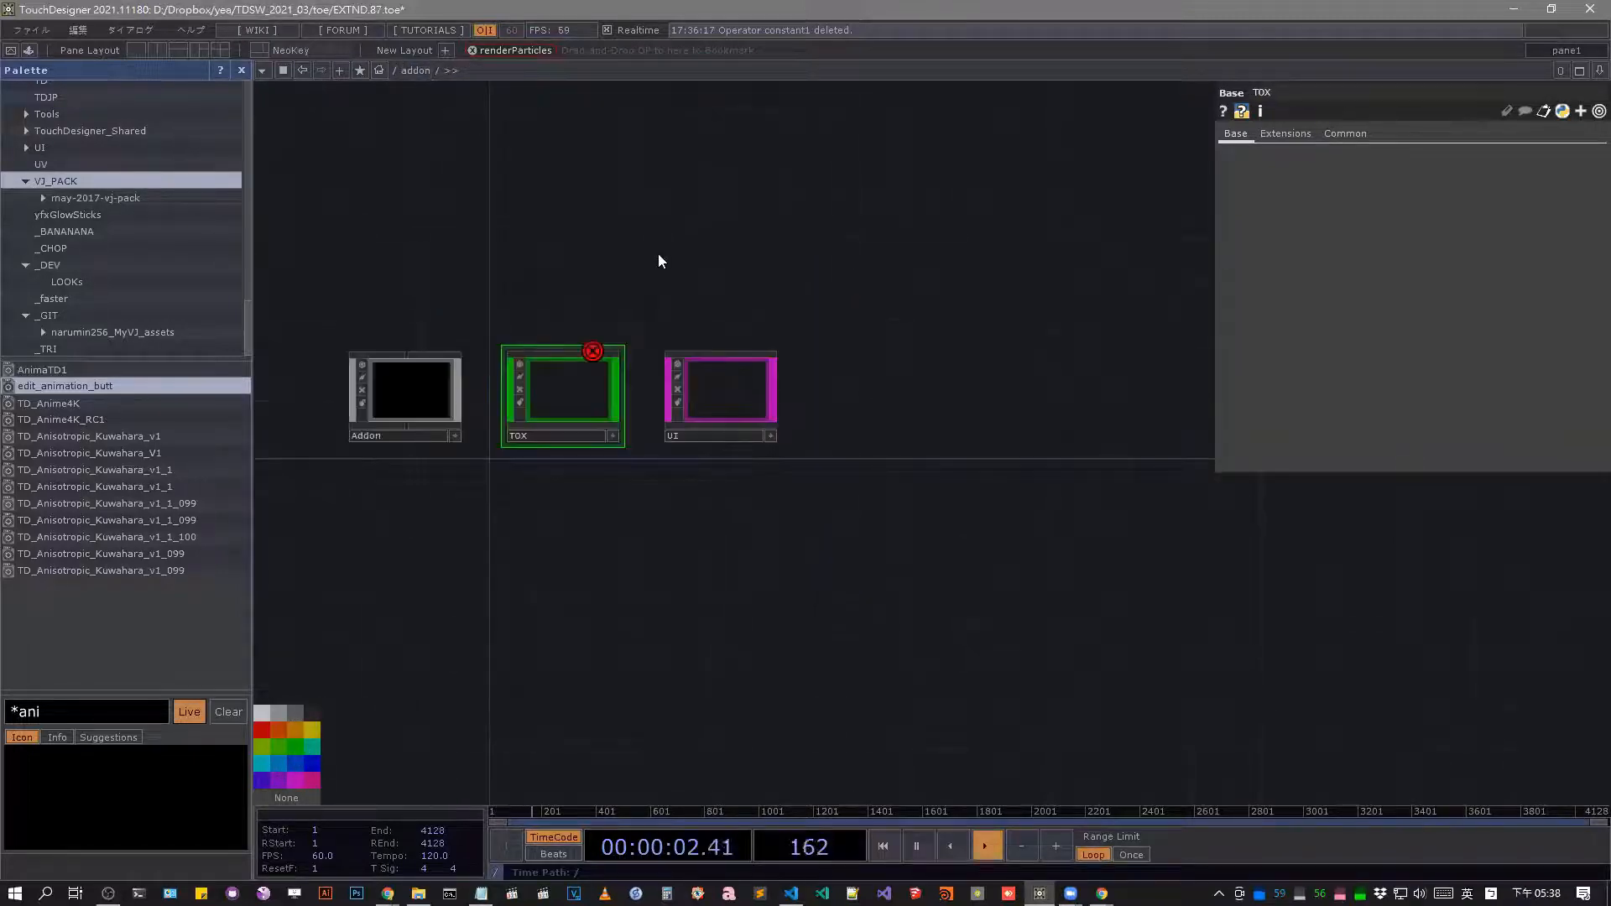
pyautogui.scroll(-6, 671, 267)
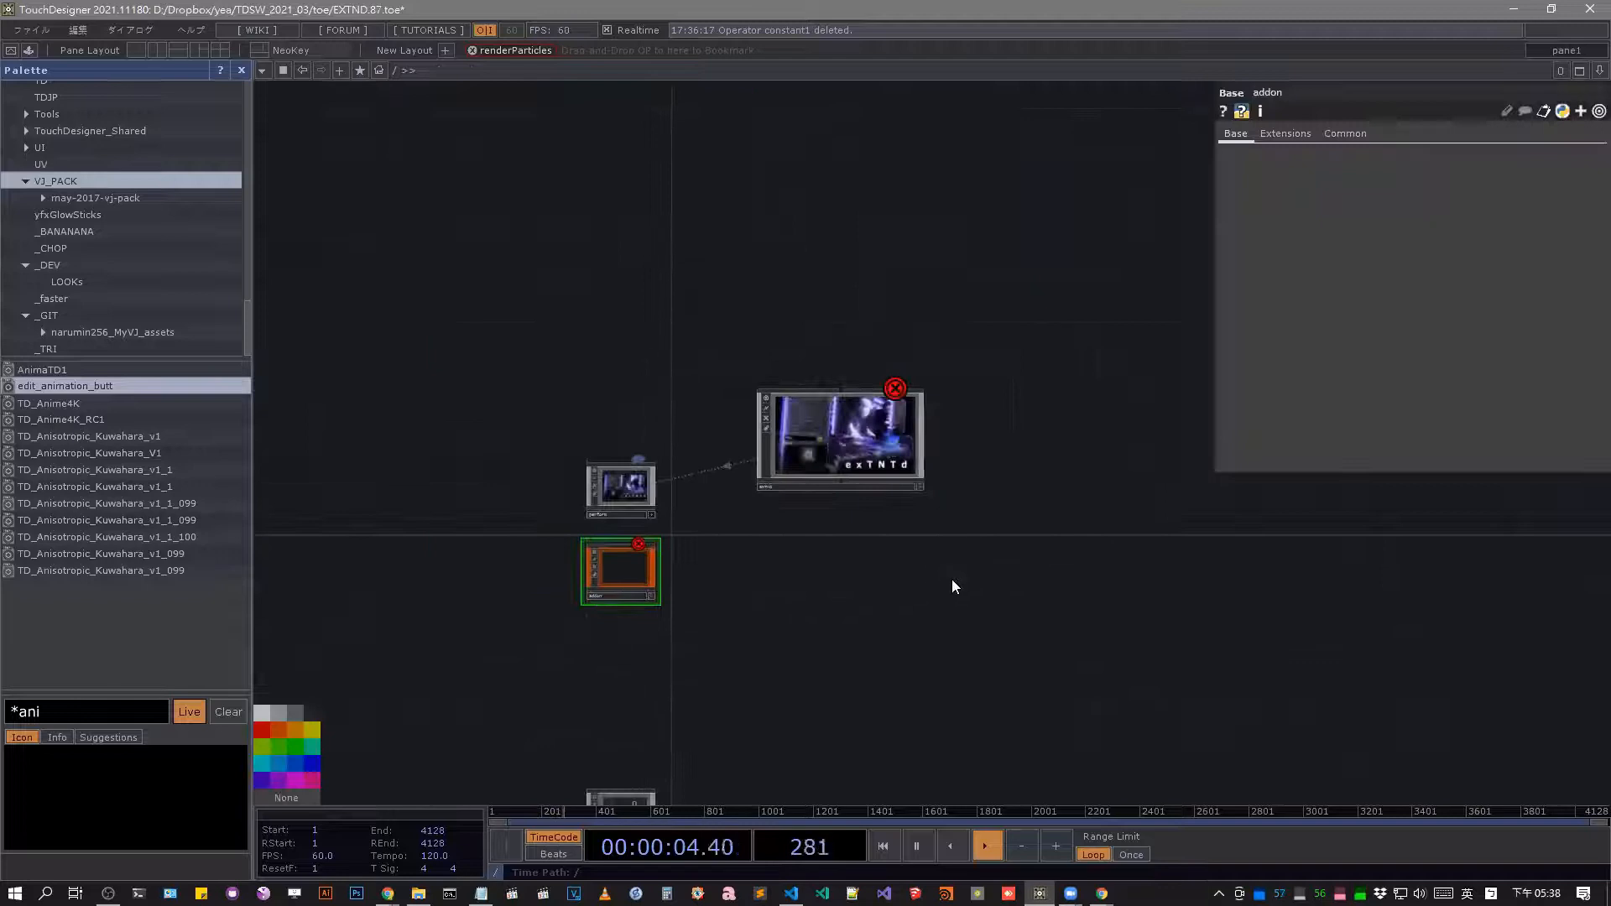
pyautogui.press('Tab')
pyautogui.moveTo(780, 439)
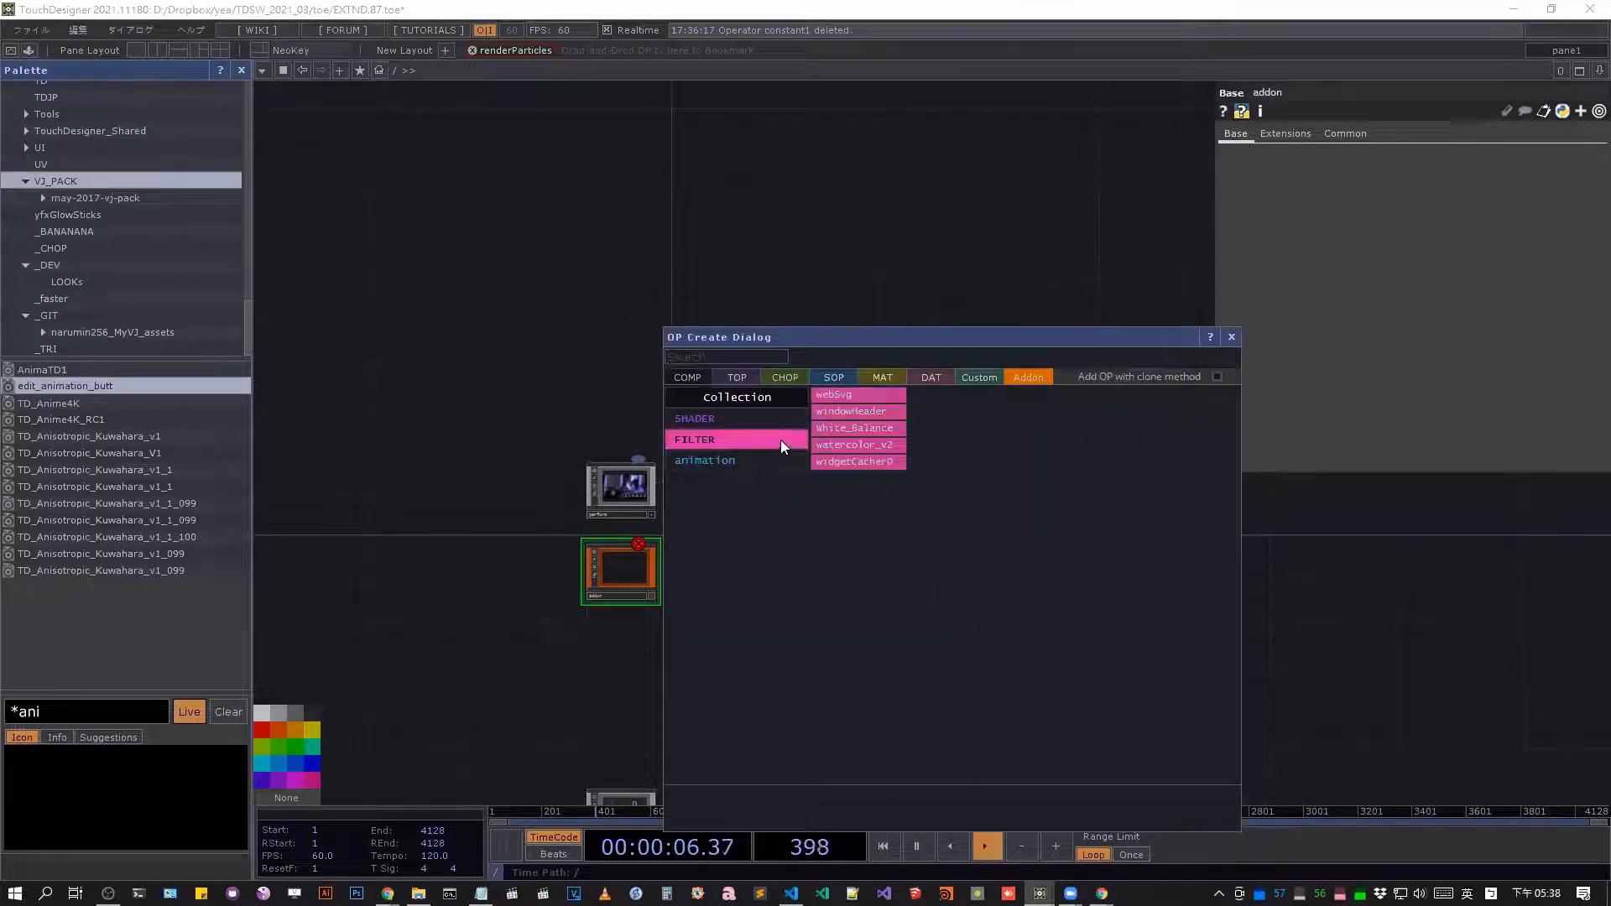
pyautogui.click(923, 278)
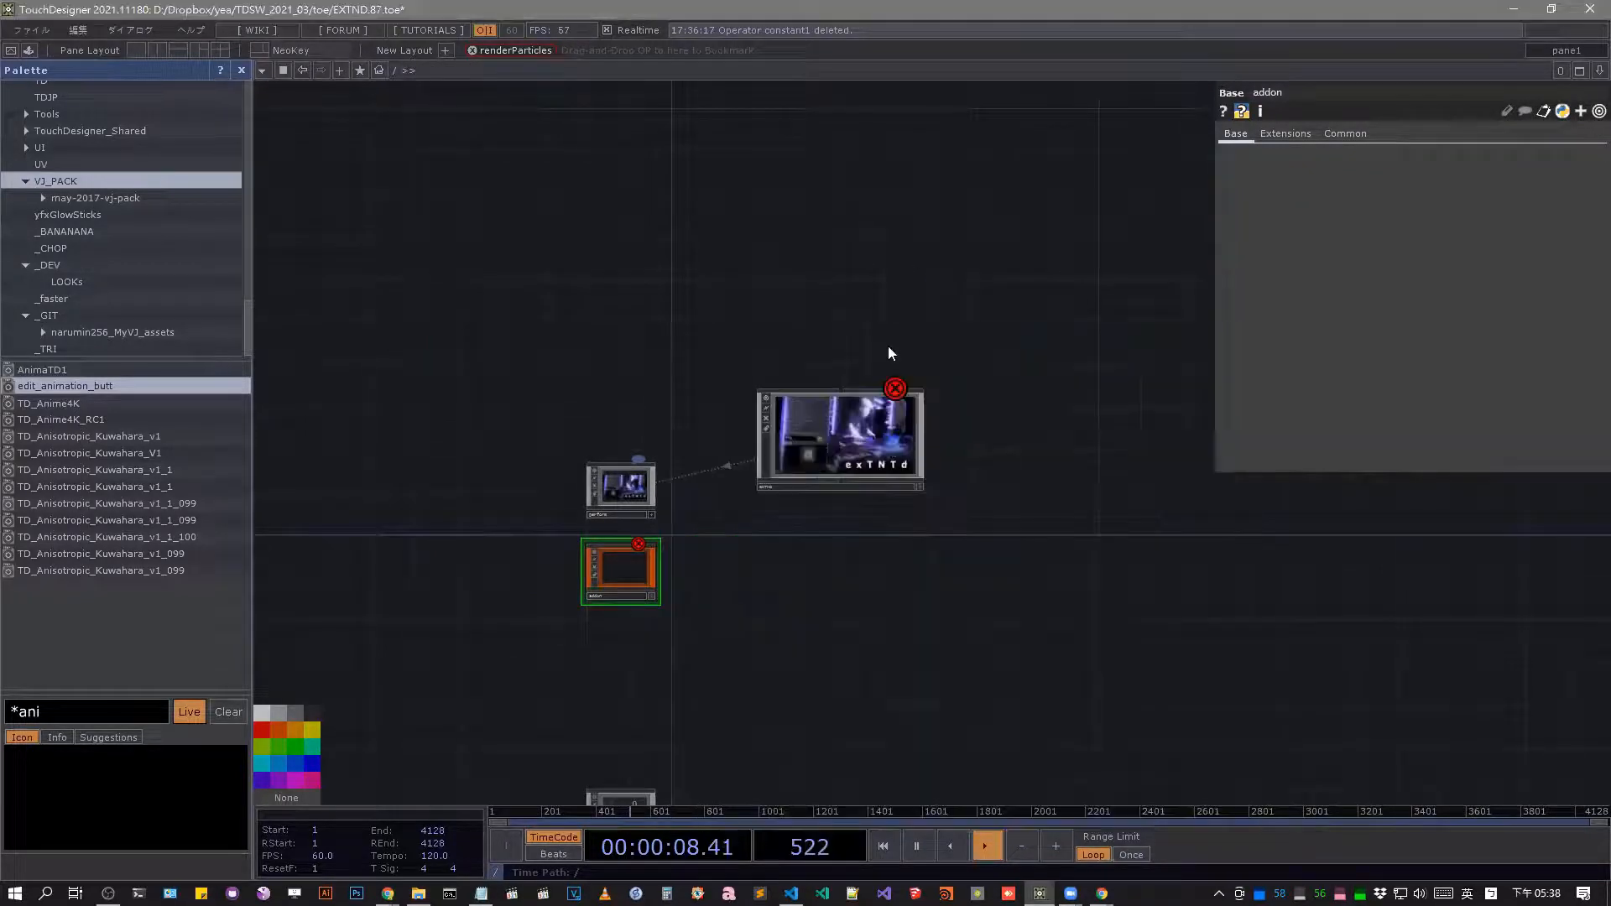
pyautogui.press('i')
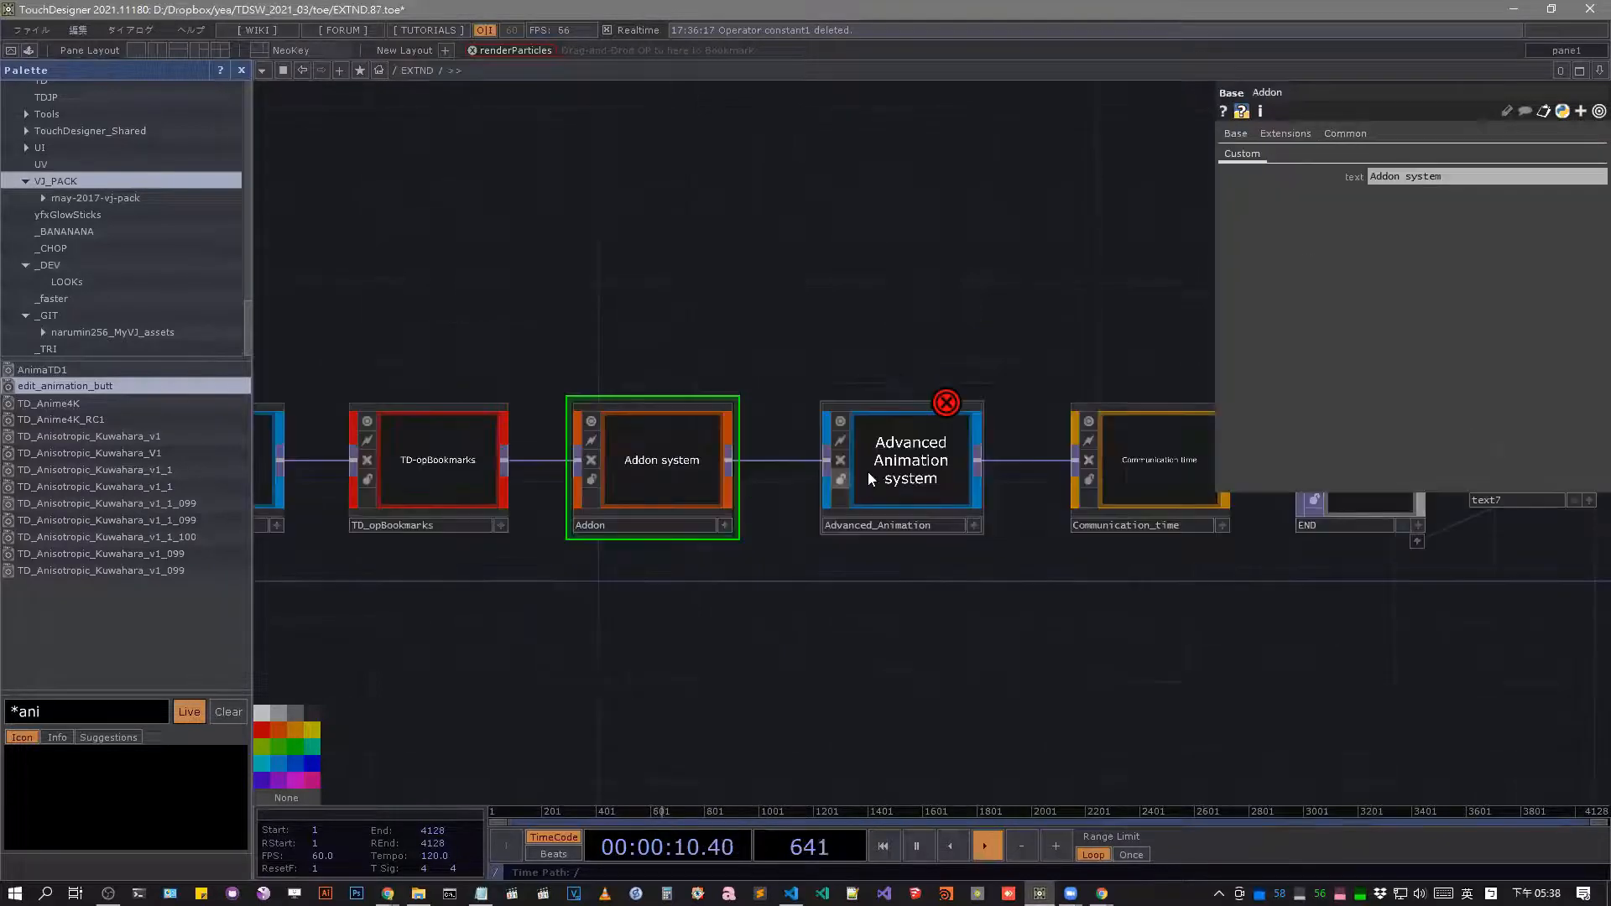
# Launch Blender from the system search.
pyautogui.moveTo(1172, 579); pyautogui.dragTo(1045, 616)
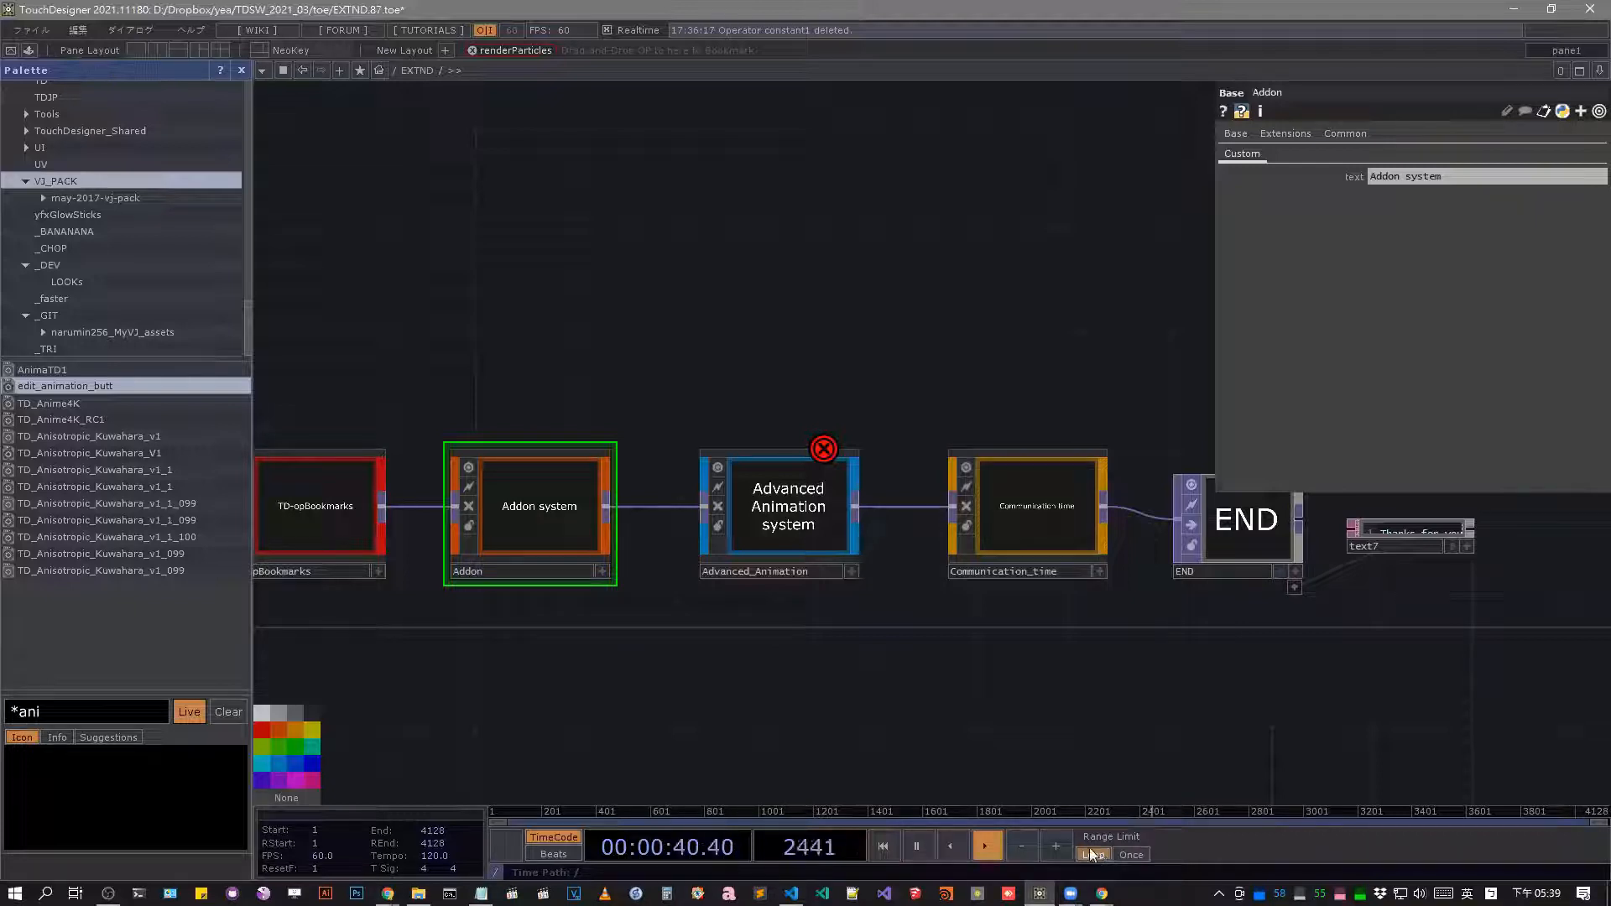
pyautogui.click(15, 893)
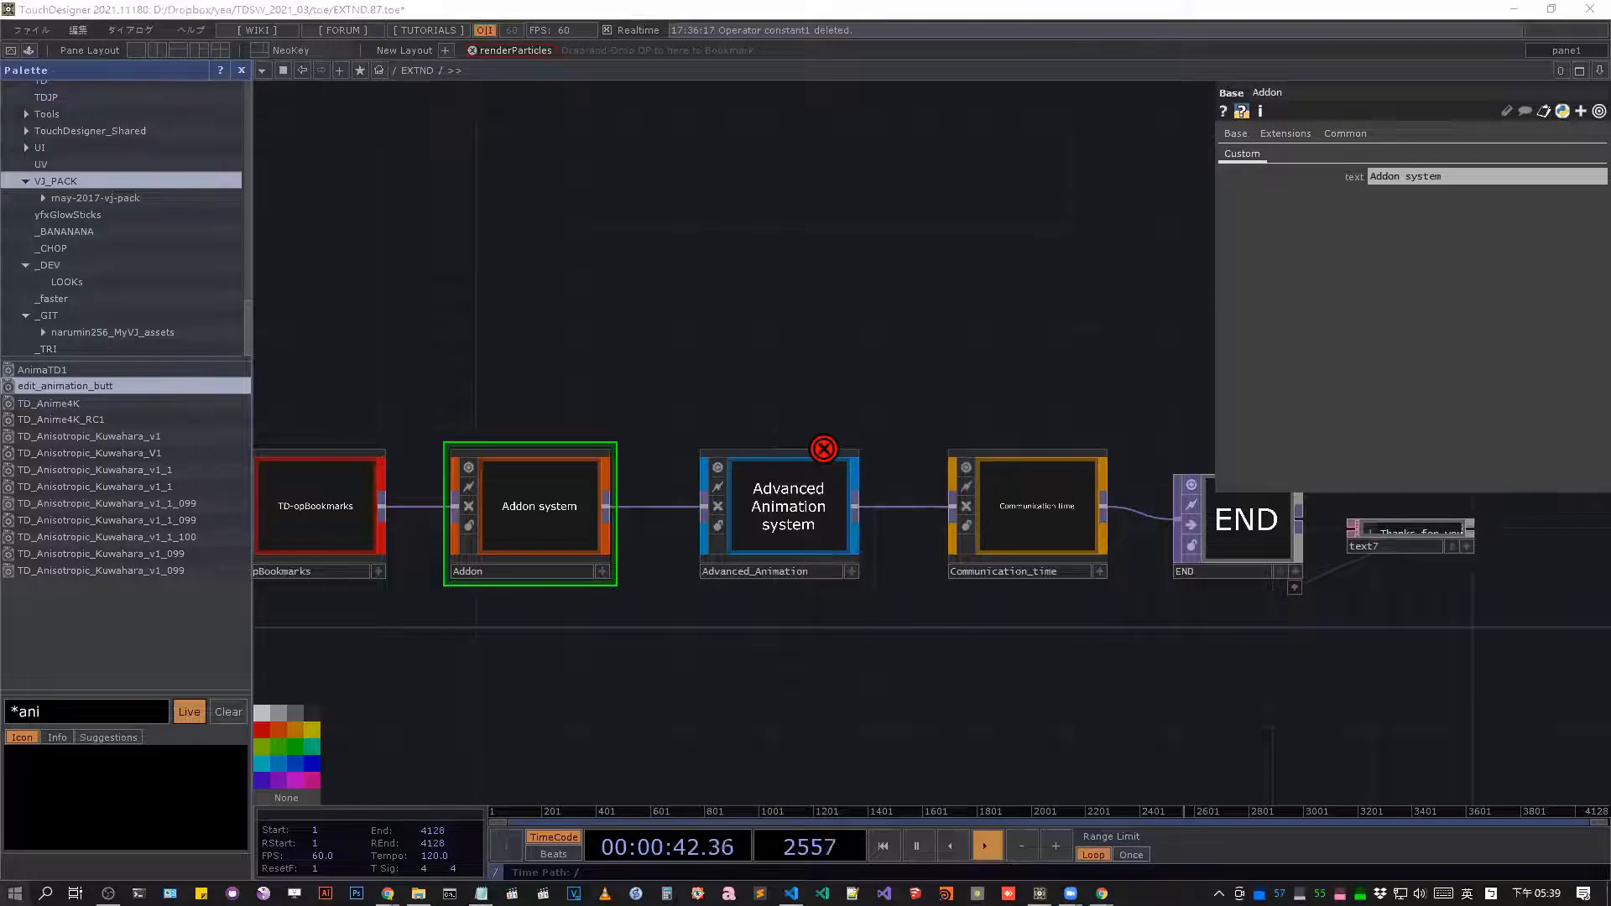
pyautogui.write('ble')
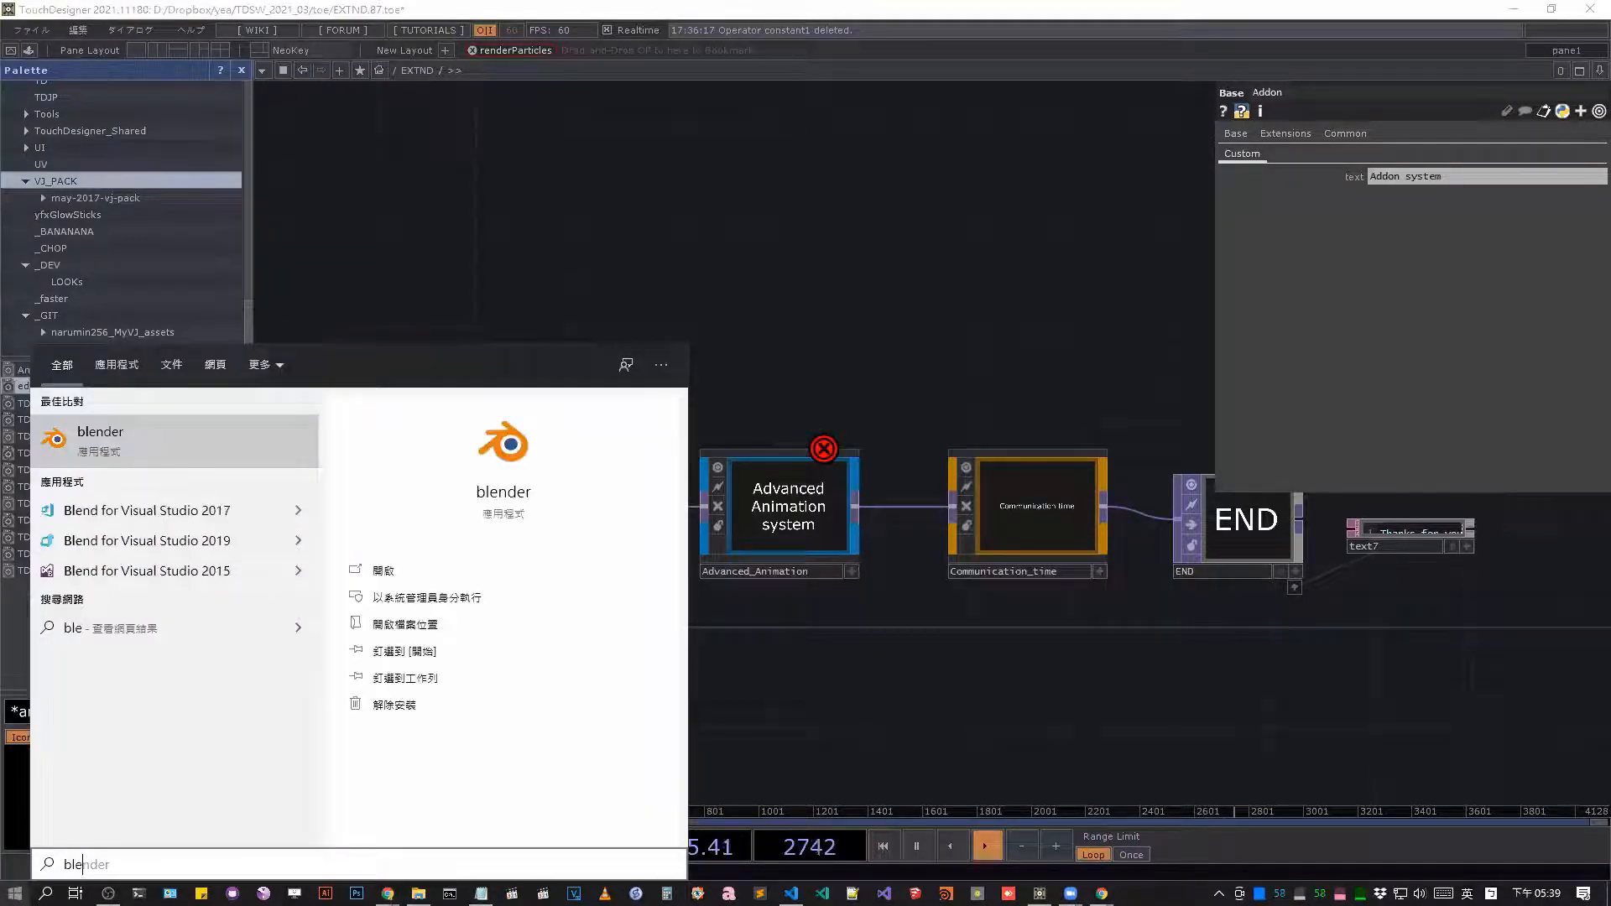
pyautogui.press('Return')
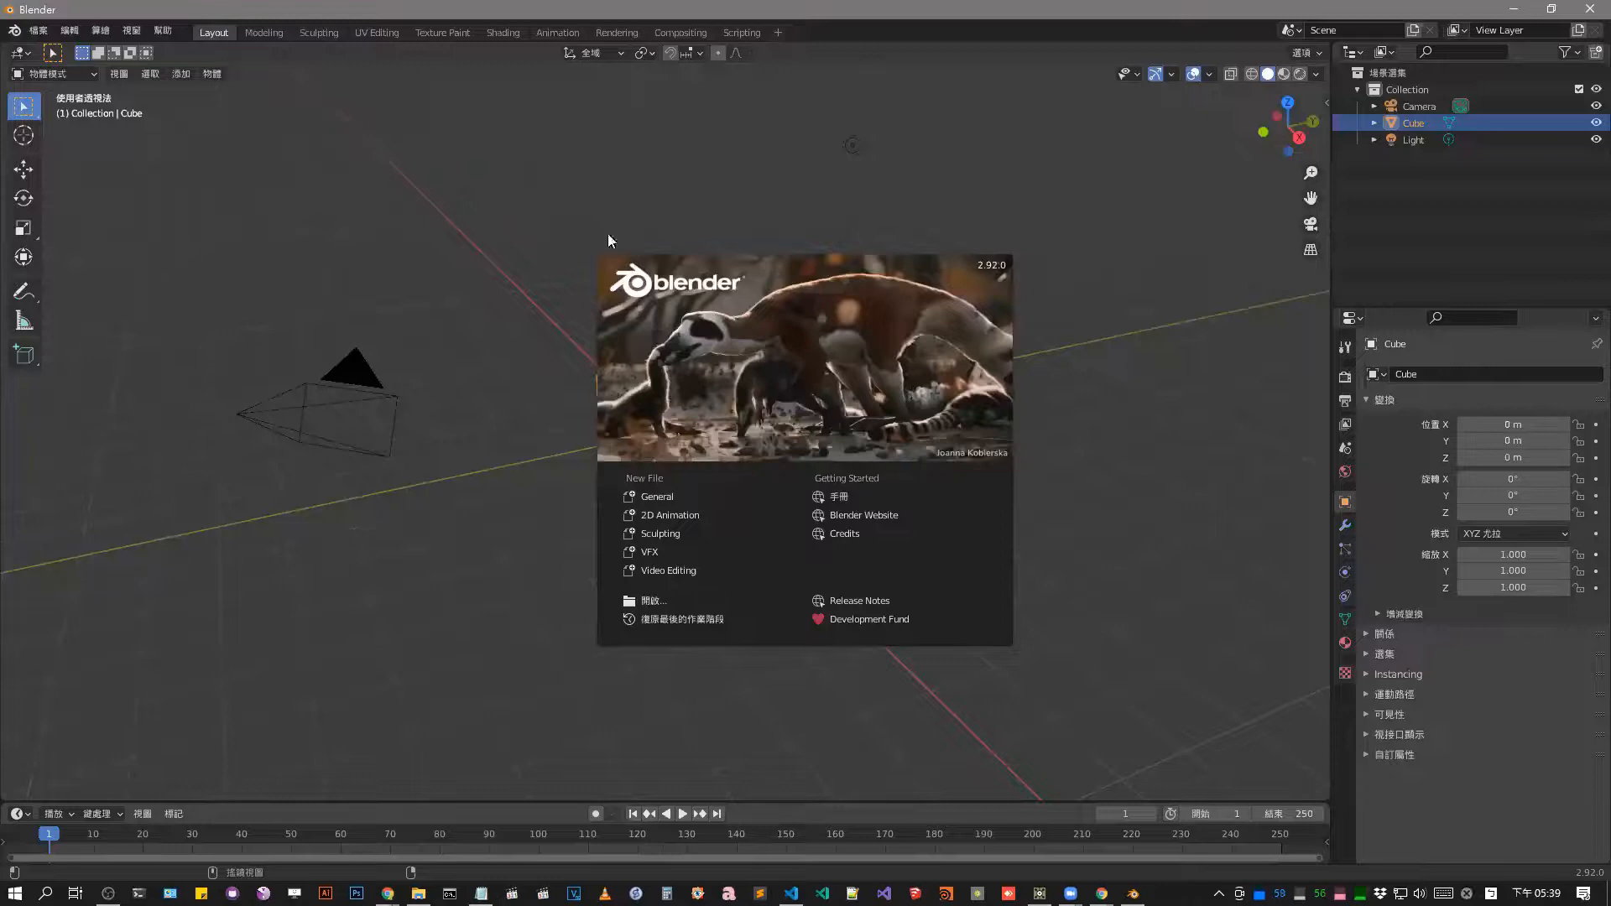
# View the add-on list in Blender's preferences and return to the EXTND network in TouchDesigner.
pyautogui.click(608, 233)
pyautogui.click(70, 30)
pyautogui.moveTo(138, 31)
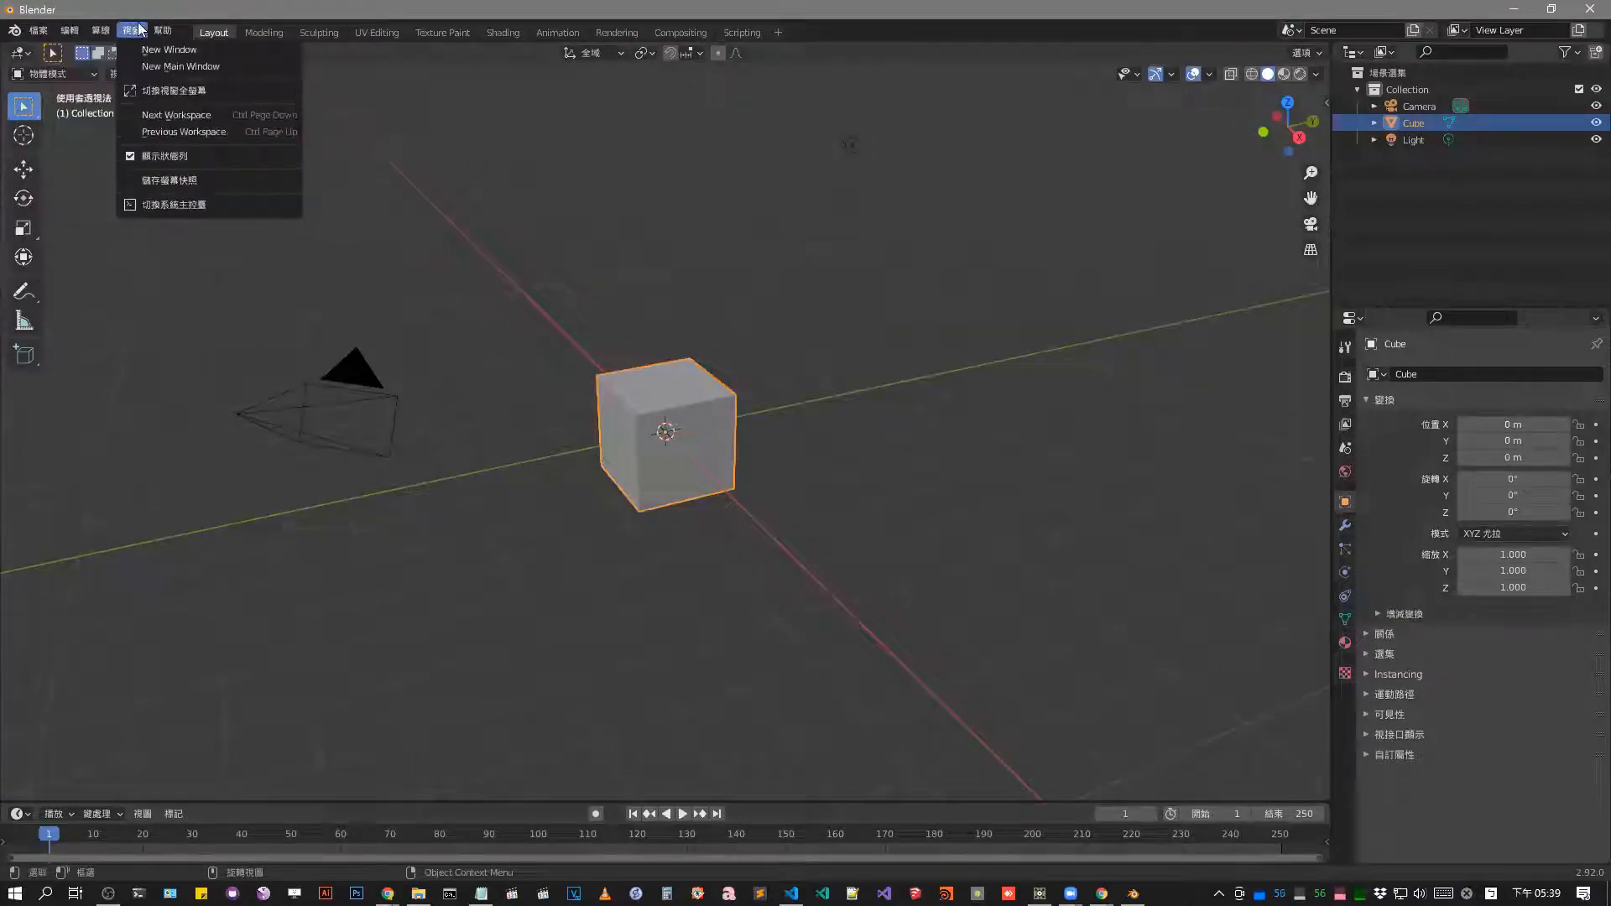
pyautogui.moveTo(45, 32)
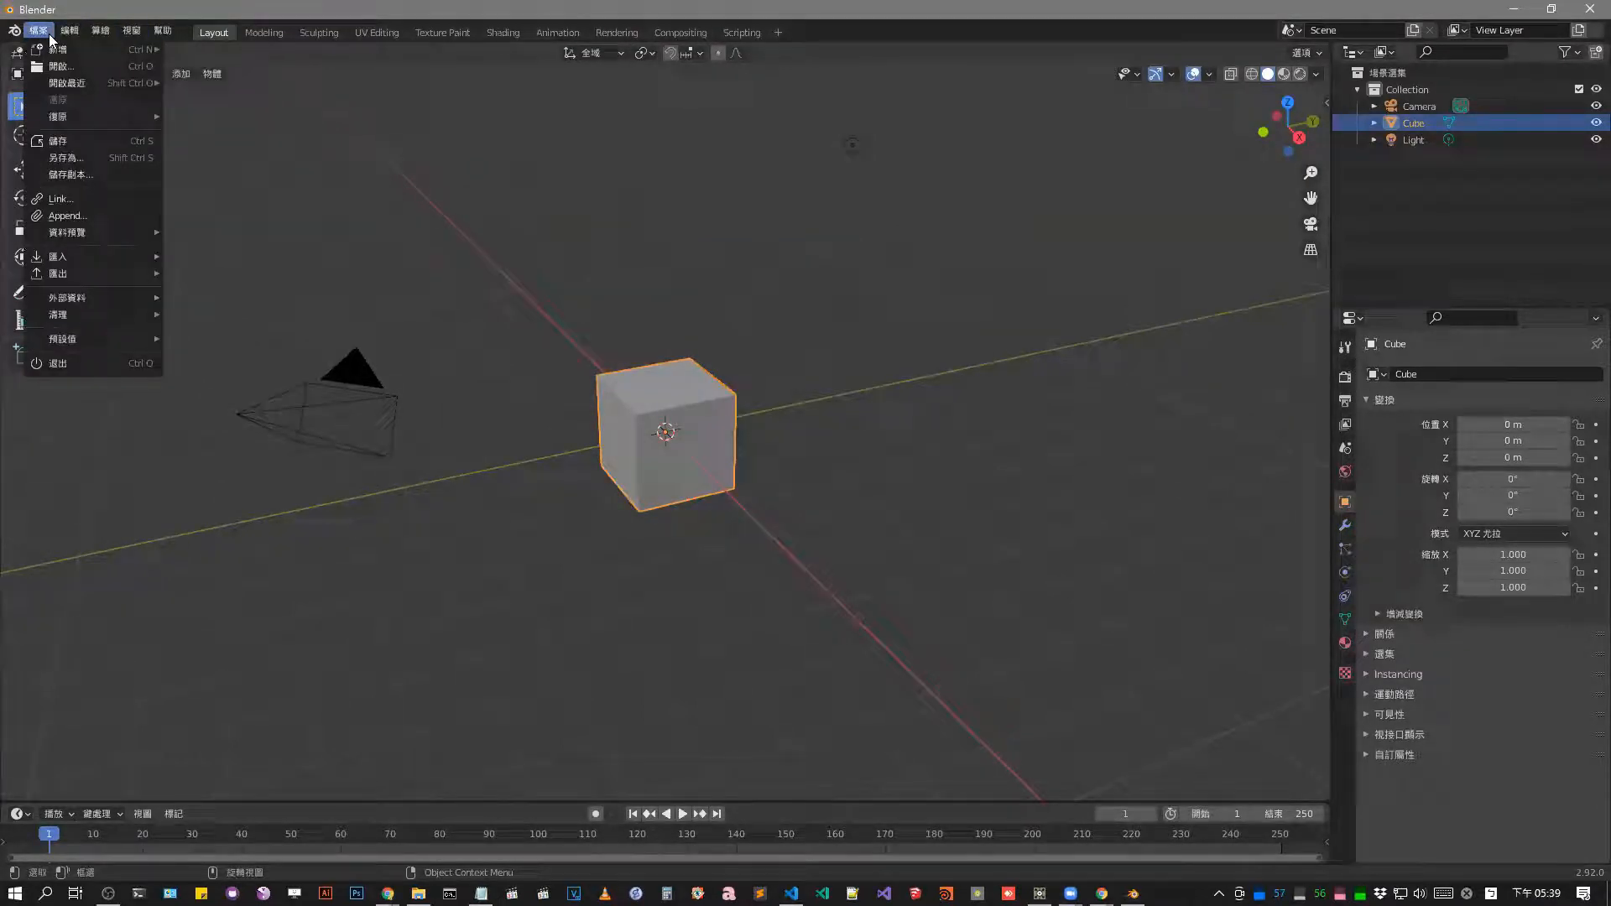
pyautogui.click(106, 270)
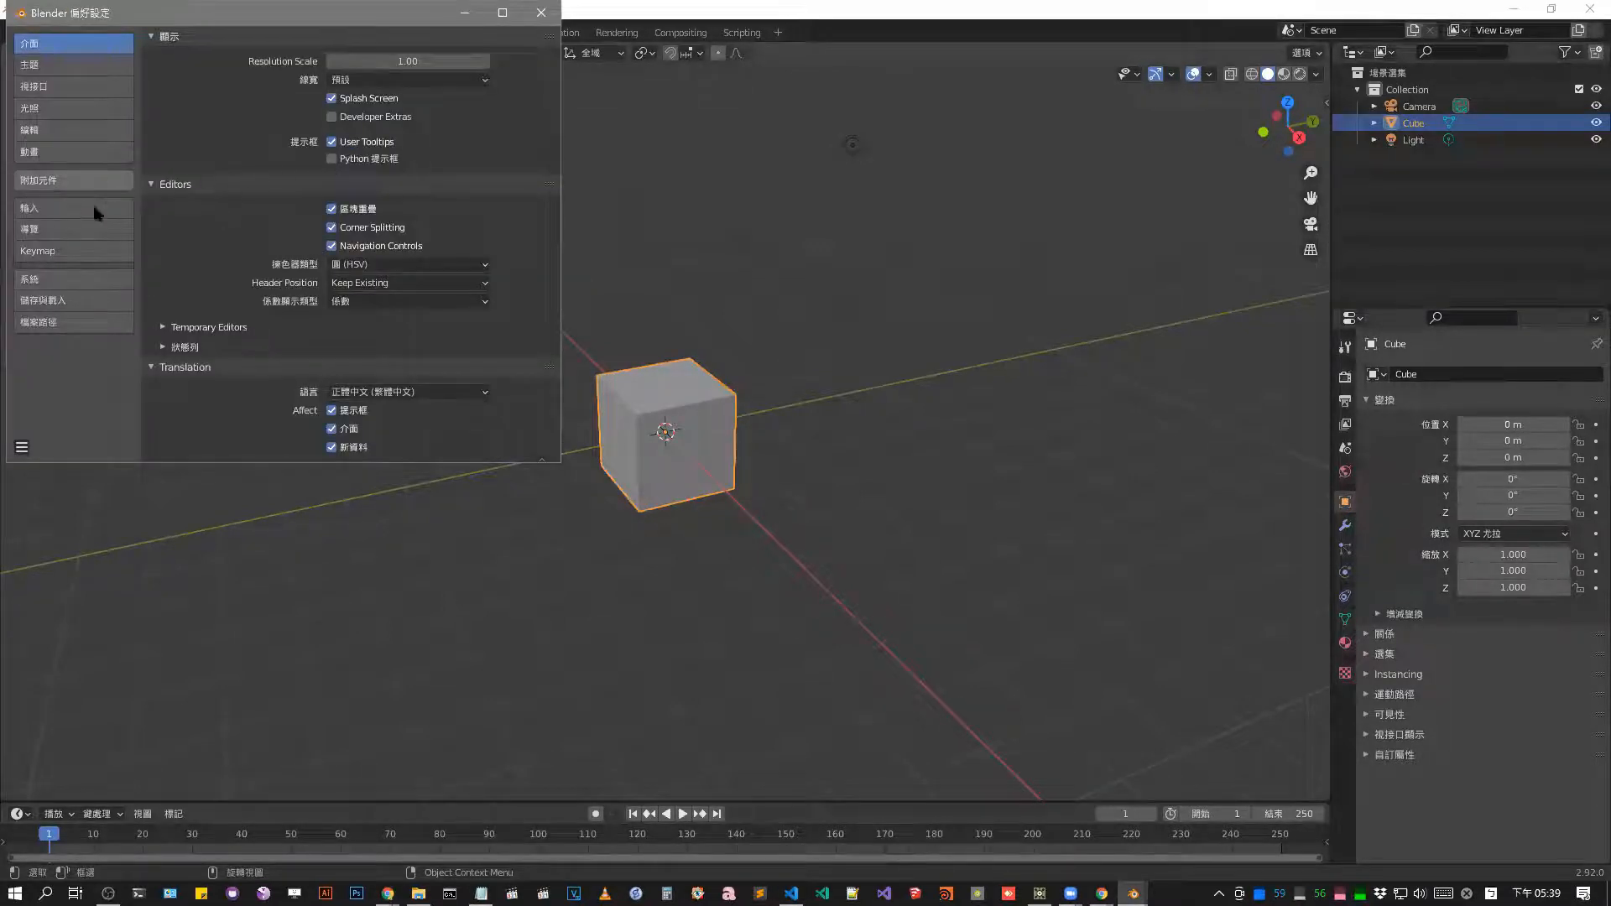
pyautogui.click(74, 182)
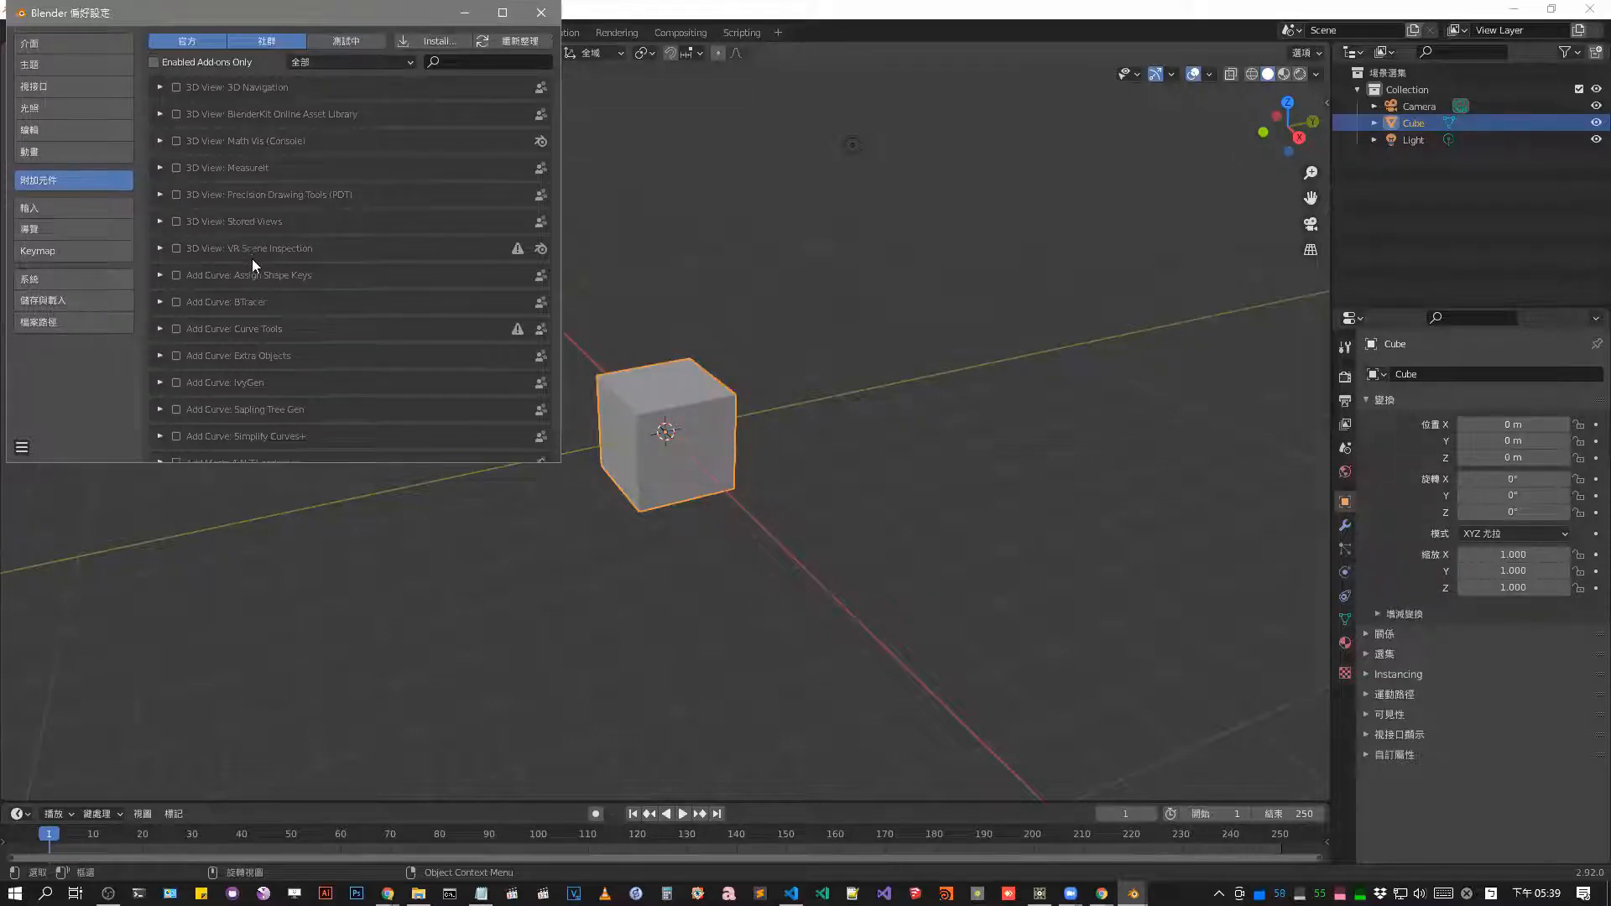
pyautogui.click(541, 12)
pyautogui.click(1513, 9)
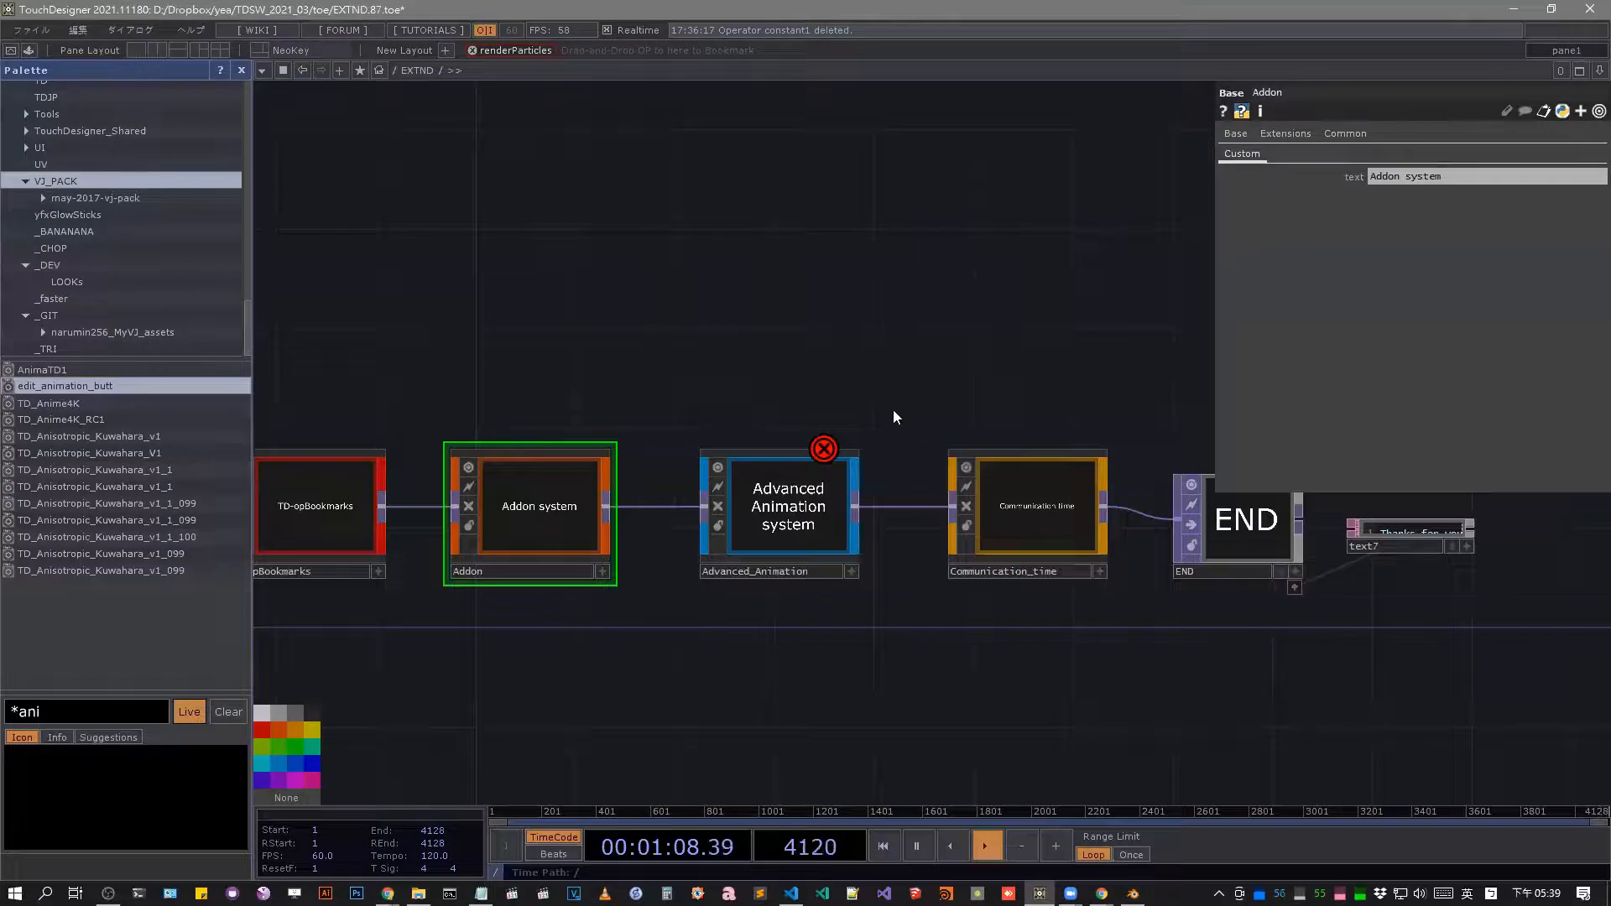
# Enter the Advanced_Animation component in the EXTND network and view its title text node.
pyautogui.moveTo(894, 413); pyautogui.dragTo(899, 408)
pyautogui.moveTo(572, 622); pyautogui.dragTo(700, 576)
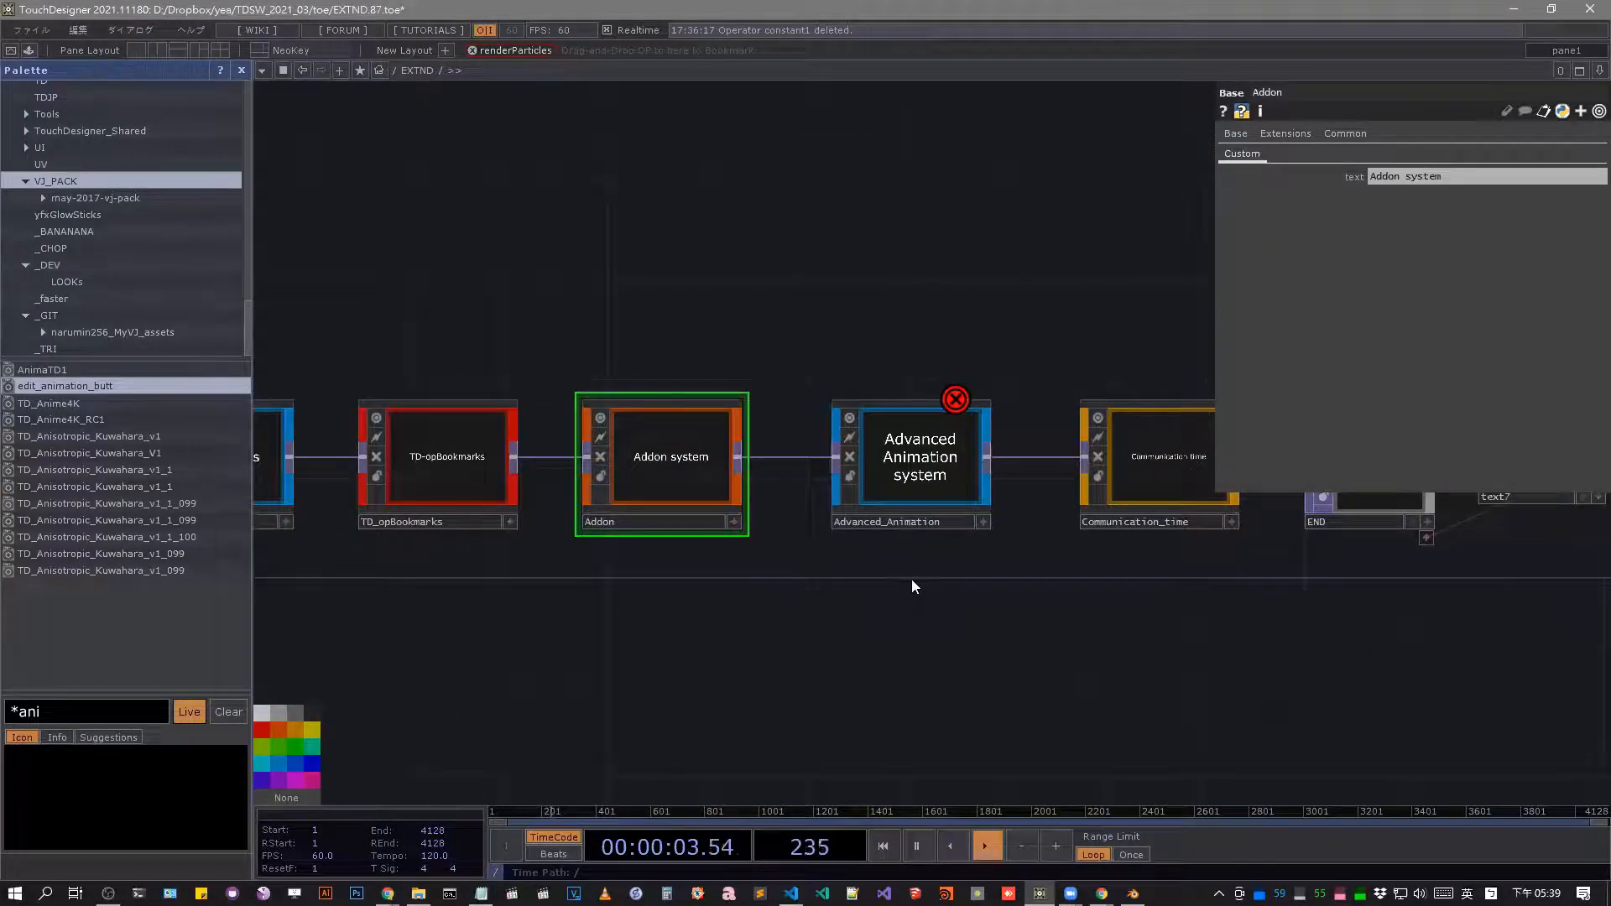
pyautogui.scroll(2, 946, 477)
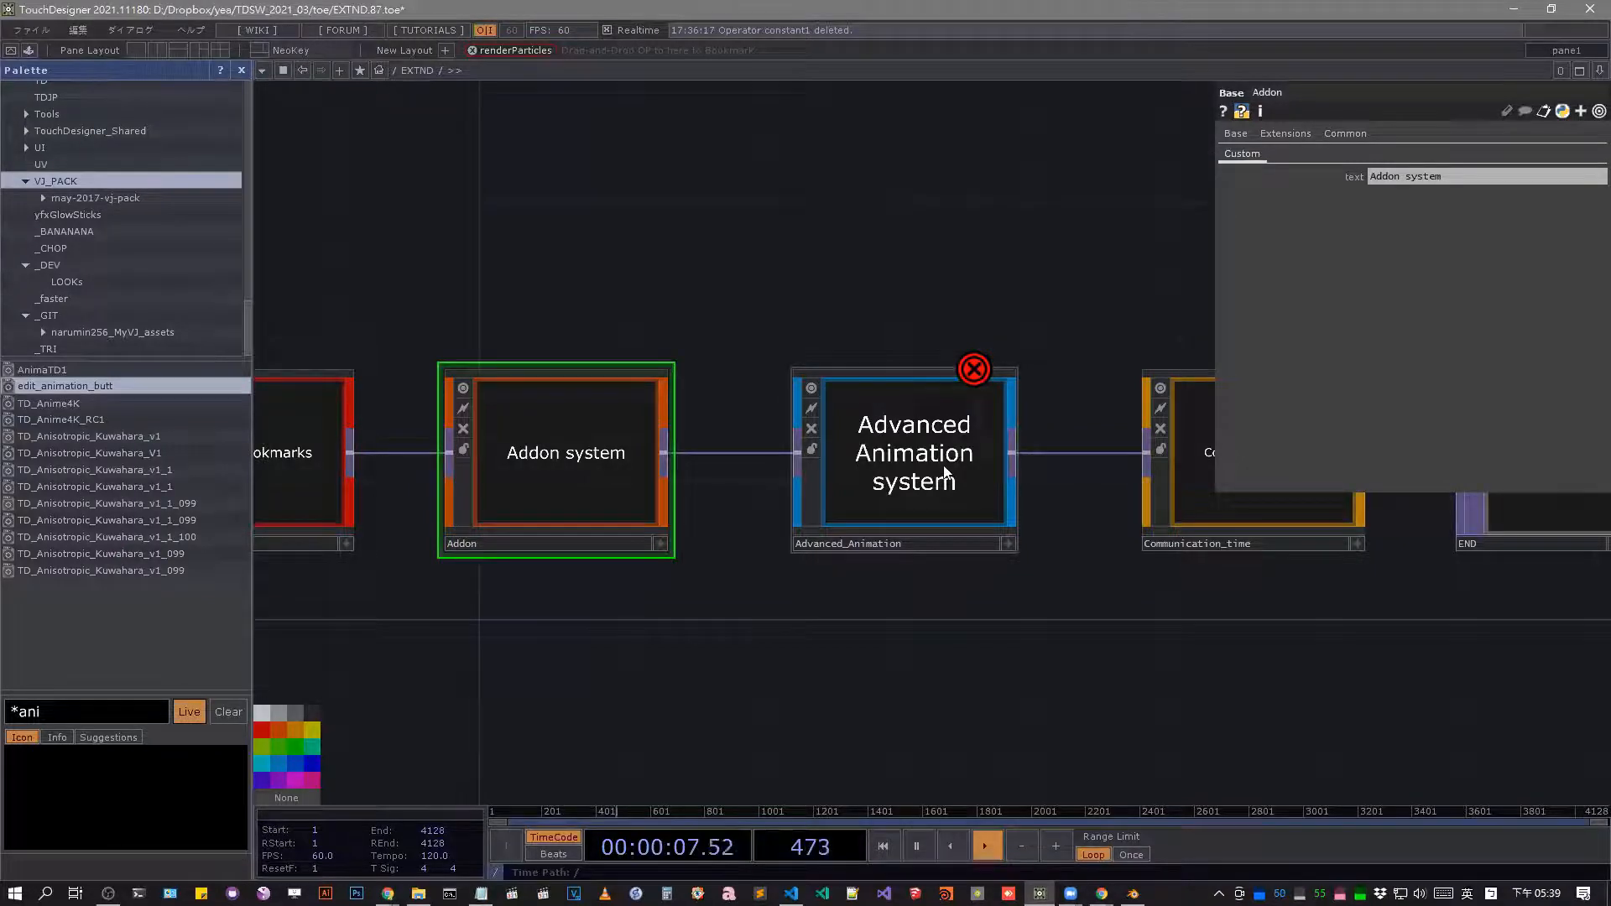
pyautogui.scroll(3, 947, 470)
pyautogui.scroll(3, 745, 524)
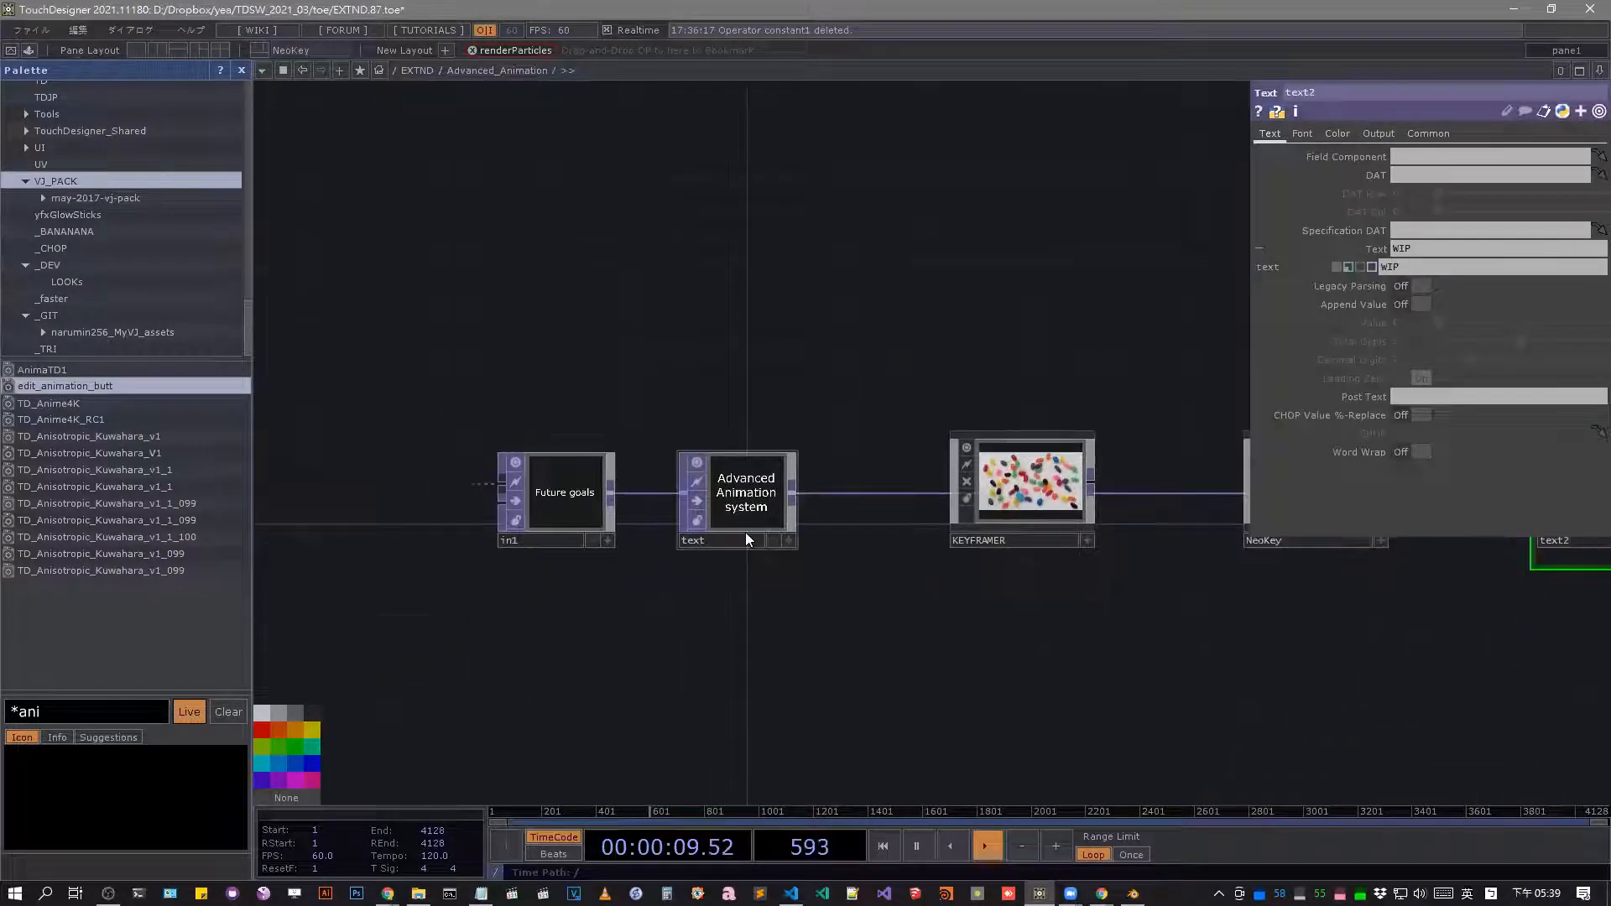
pyautogui.scroll(2, 678, 480)
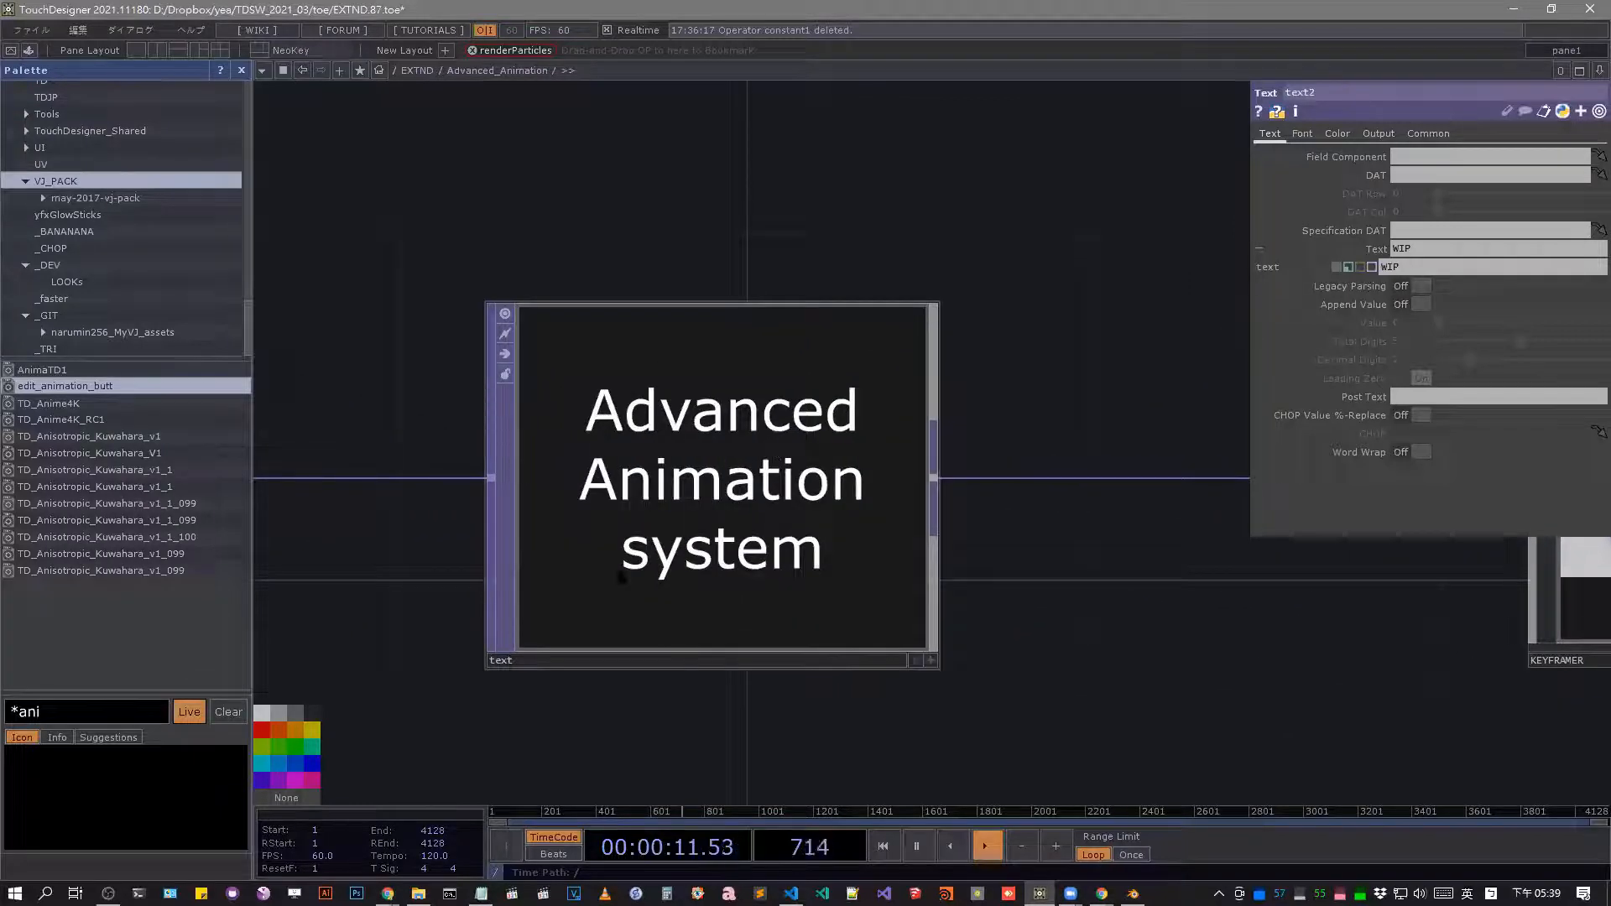
# Enter the KEYFRAMER component inside Advanced_Animation.
pyautogui.scroll(-5, 704, 354)
pyautogui.moveTo(1143, 510); pyautogui.dragTo(1108, 525)
pyautogui.click(941, 411)
pyautogui.scroll(5, 942, 411)
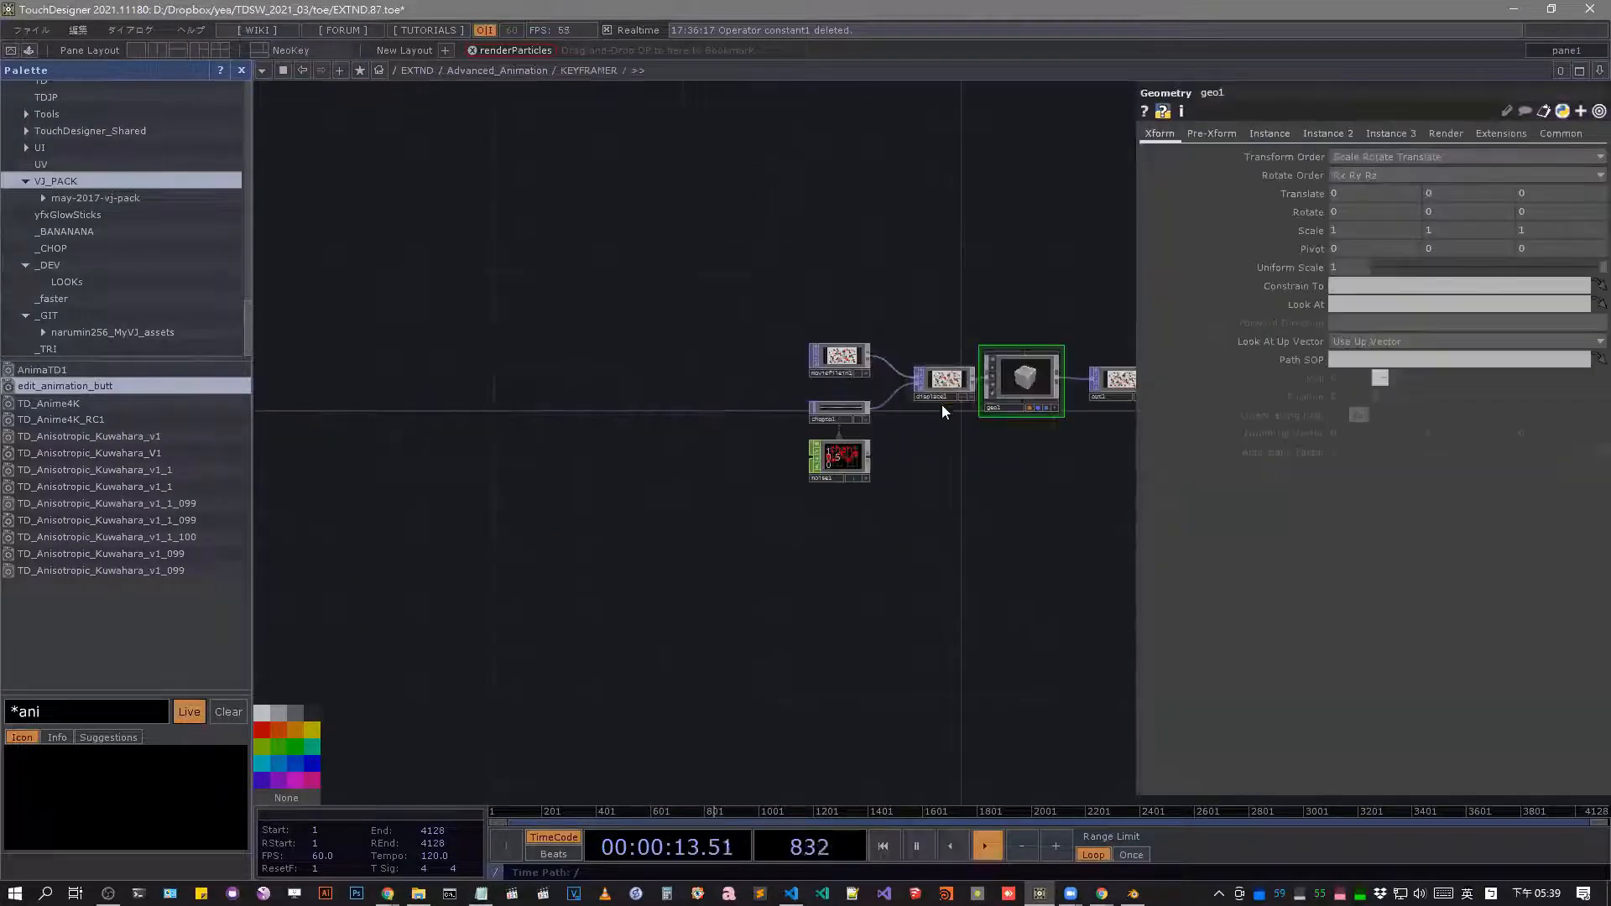
# Add an Animation COMP to the KEYFRAMER network below the geo1 component.
pyautogui.press('Tab')
pyautogui.press('Escape')
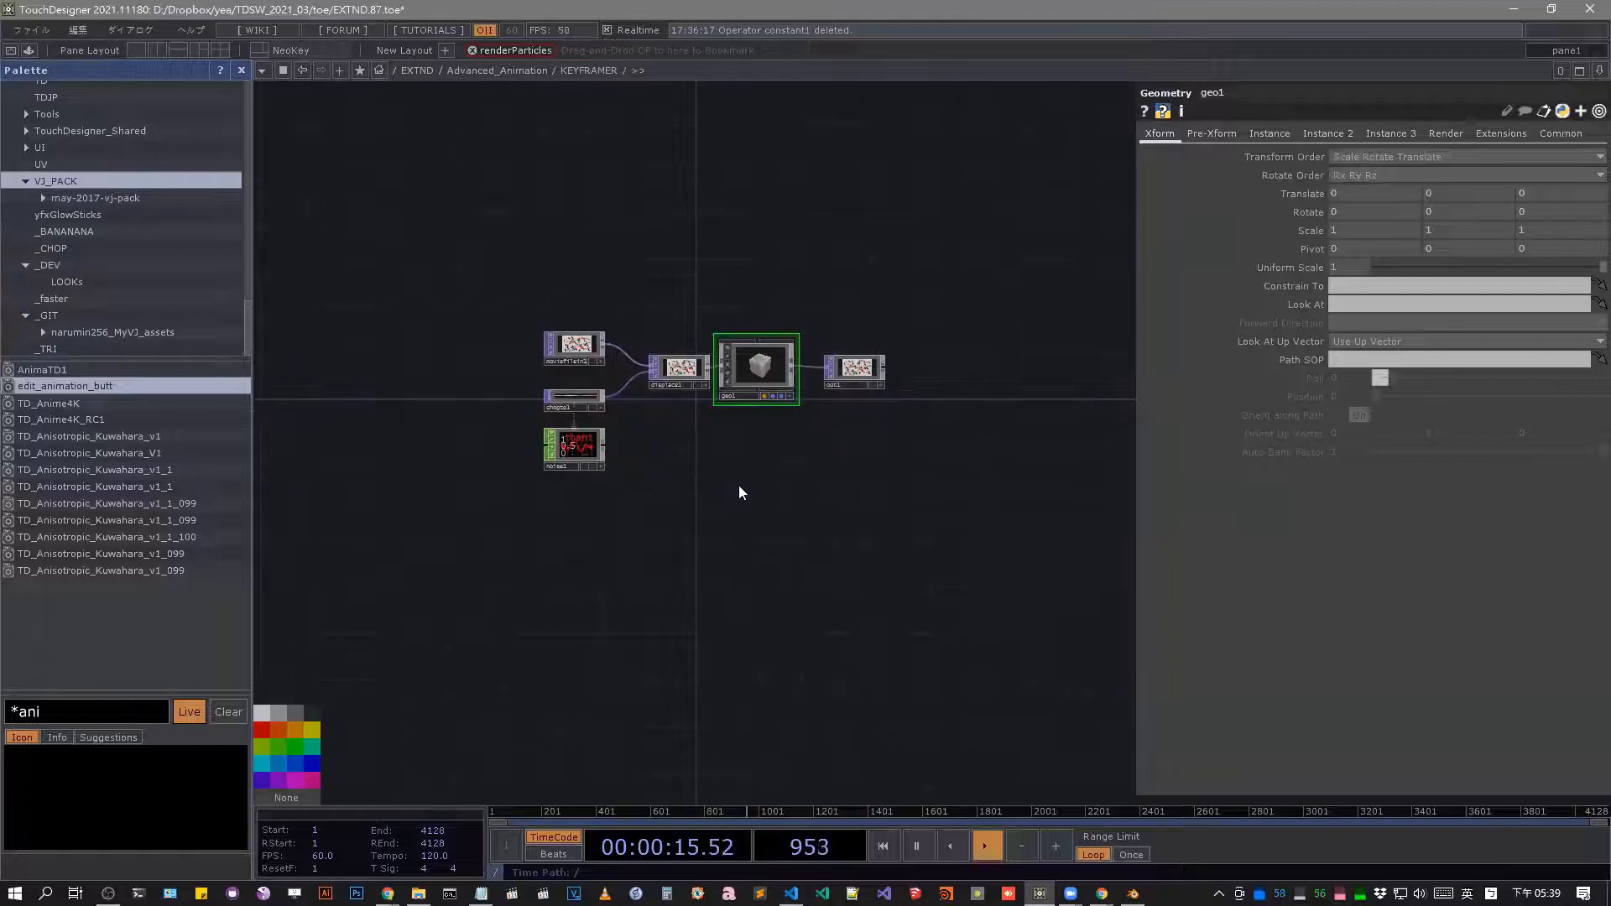
pyautogui.press('Tab')
pyautogui.click(471, 284)
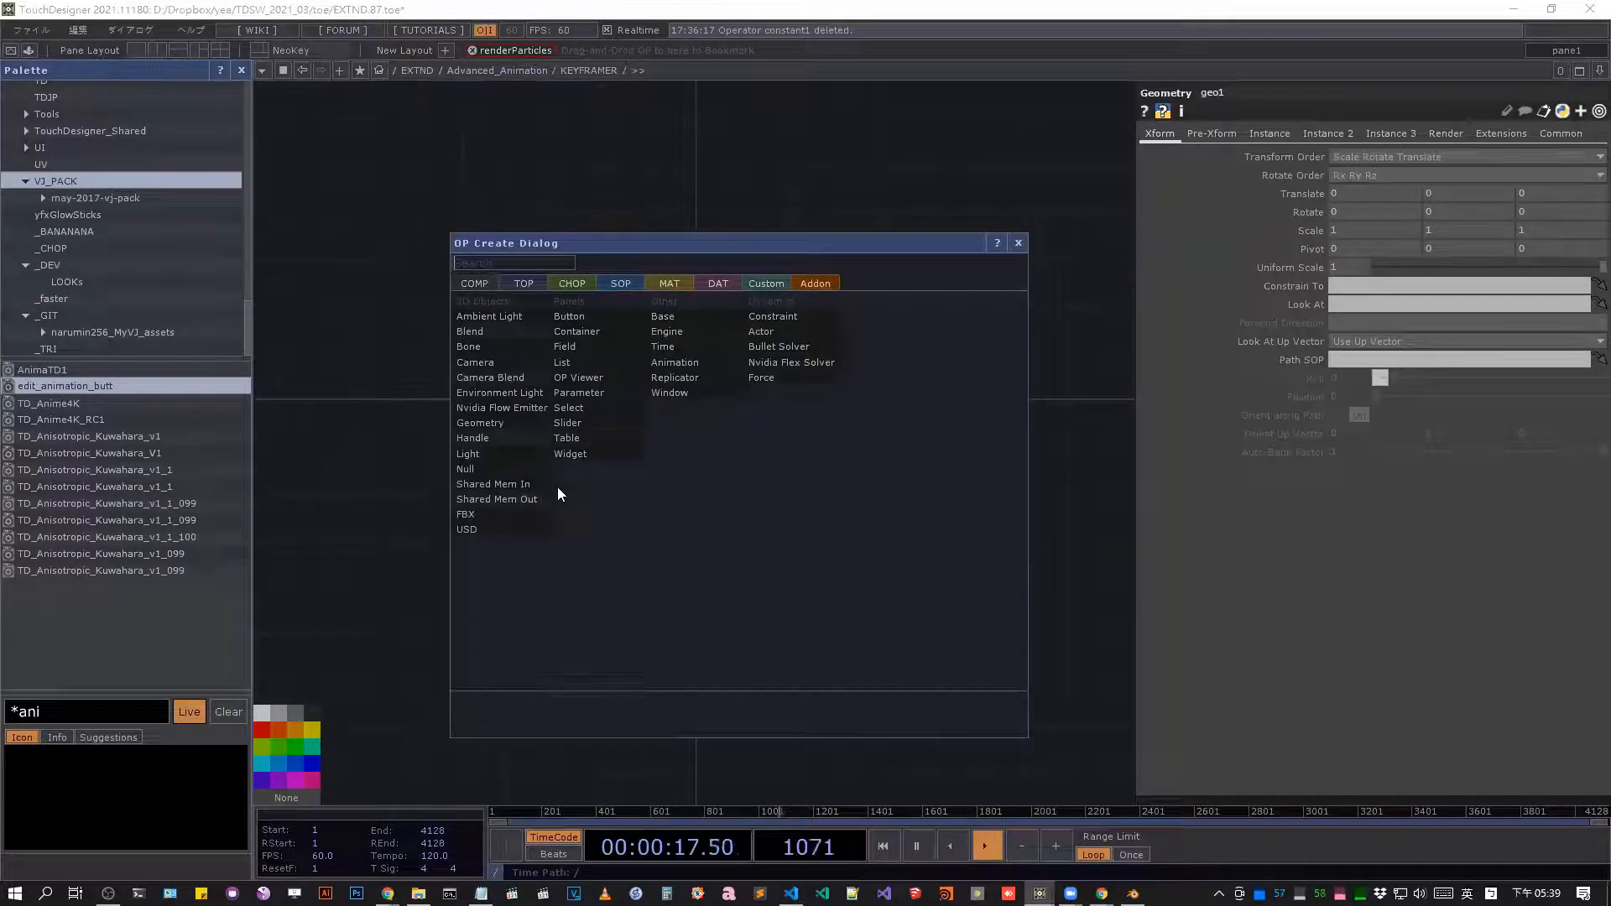
pyautogui.write('a')
pyautogui.click(702, 365)
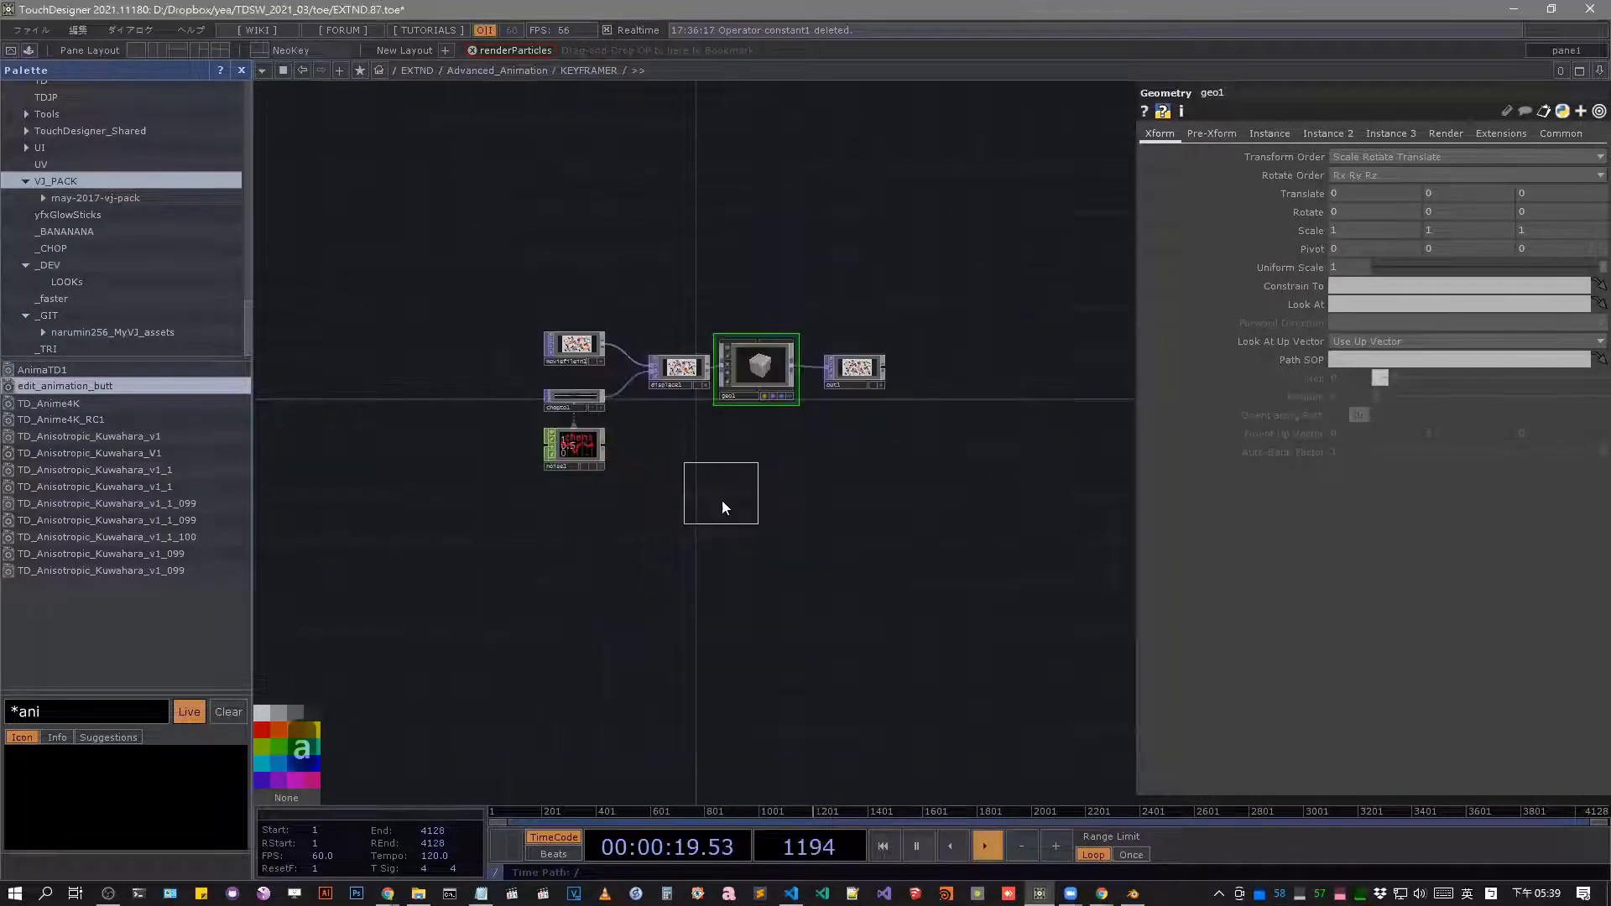
pyautogui.click(700, 476)
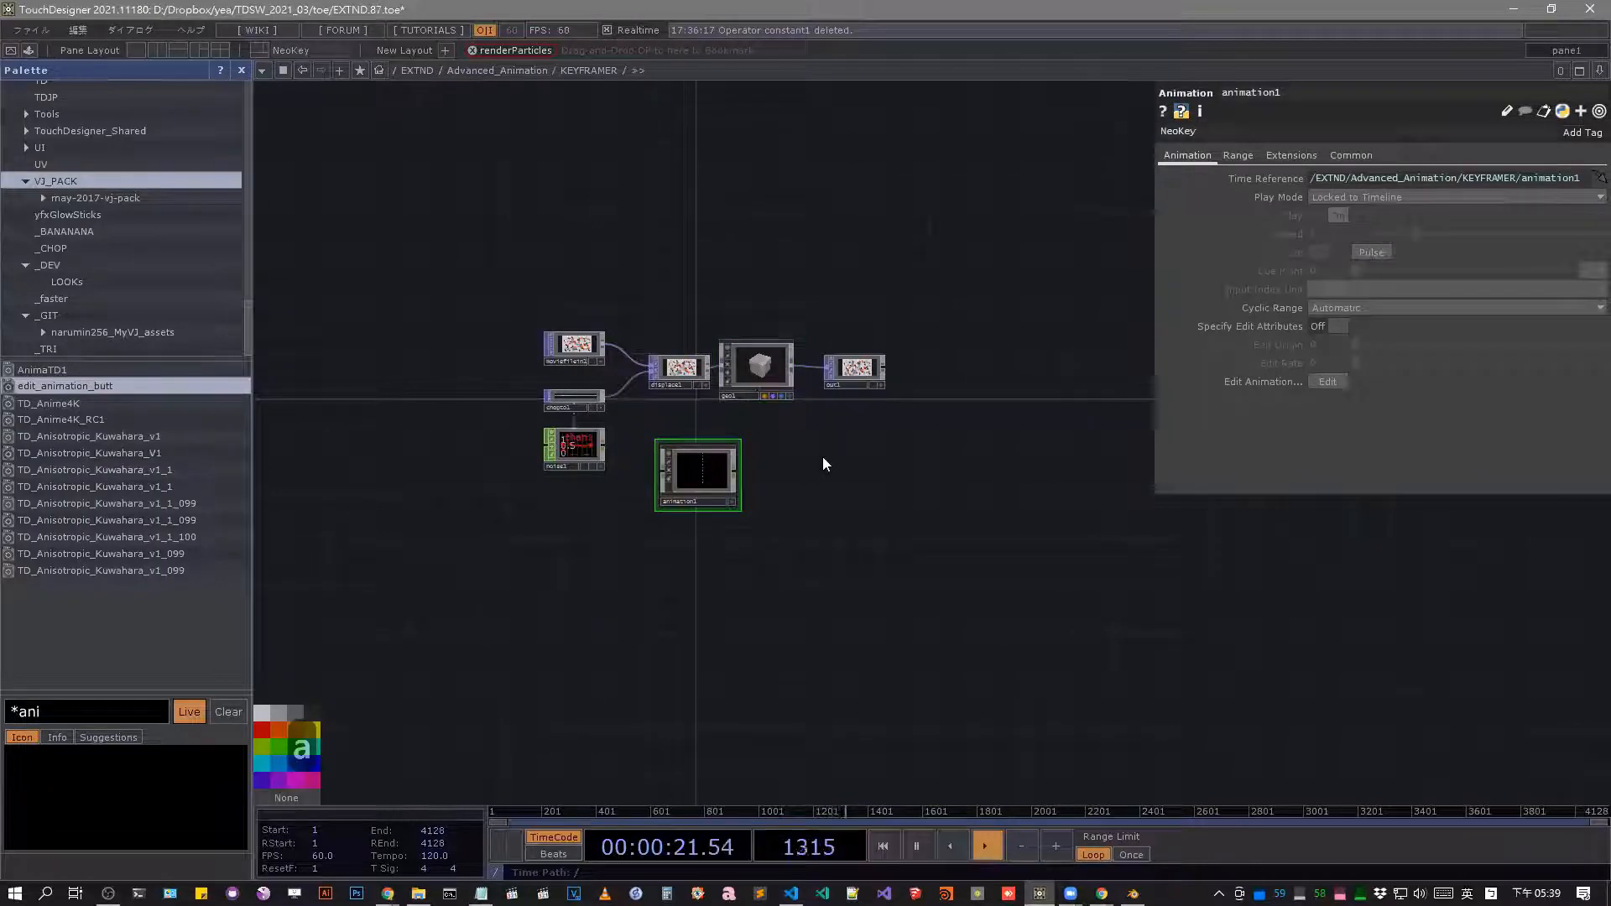
# Space out the animation1, displace1, geo1 and out1 nodes, lowering the displace1, geo1 and out1 chain slightly.
pyautogui.scroll(5, 779, 433)
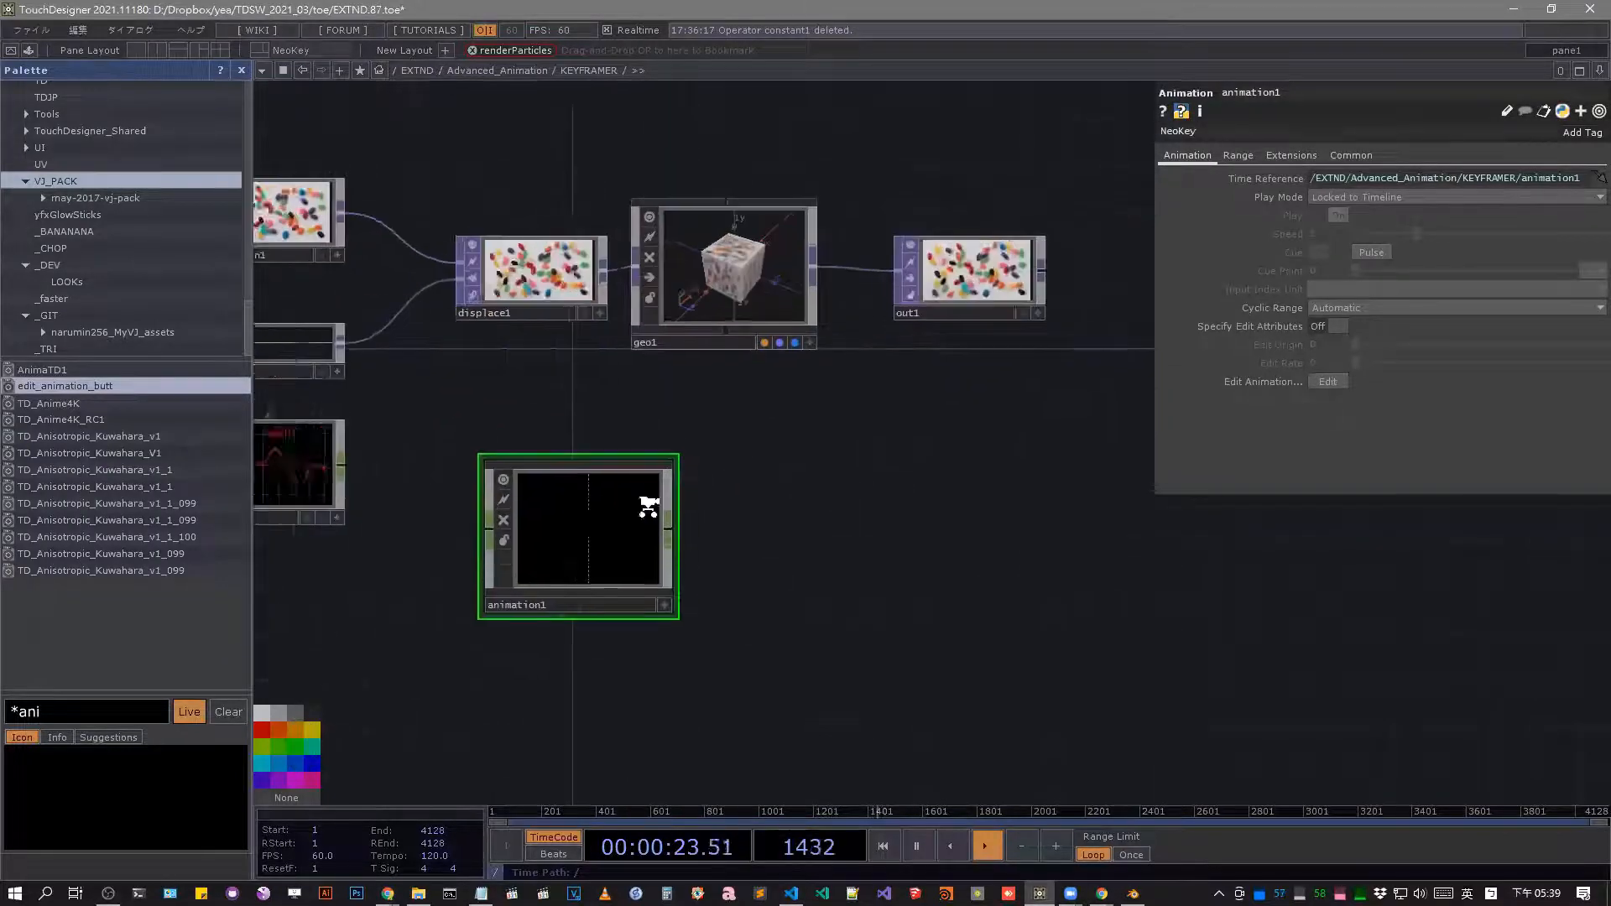
pyautogui.moveTo(678, 342); pyautogui.dragTo(709, 365)
pyautogui.moveTo(592, 520); pyautogui.dragTo(497, 486)
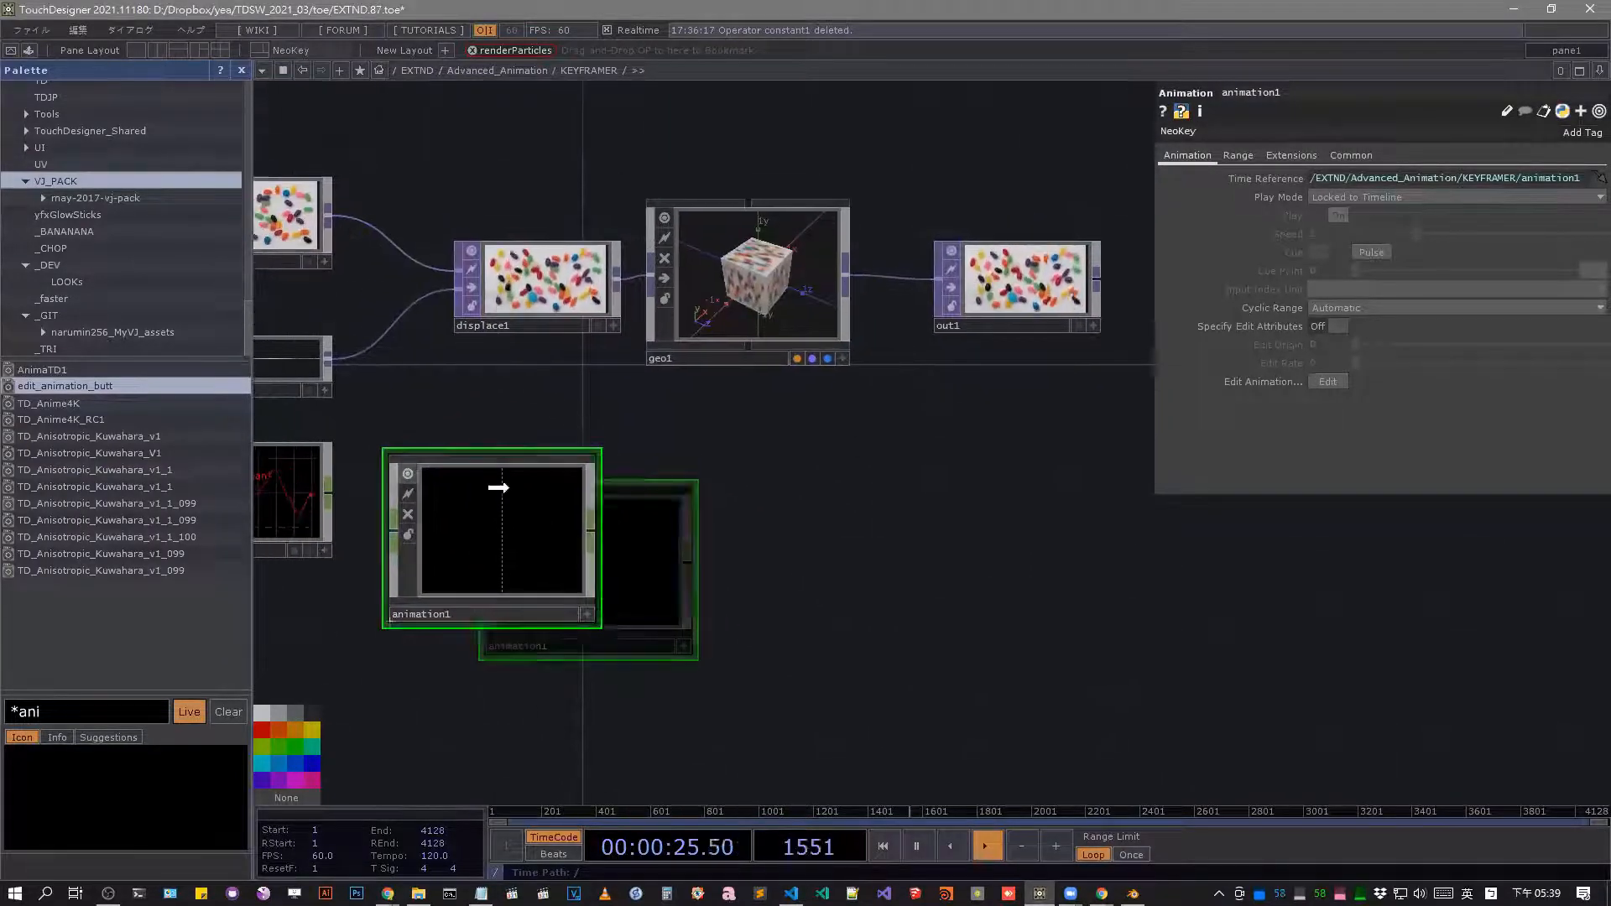
pyautogui.moveTo(891, 520); pyautogui.dragTo(997, 567)
pyautogui.moveTo(647, 342); pyautogui.dragTo(584, 375)
pyautogui.moveTo(833, 407); pyautogui.dragTo(834, 439)
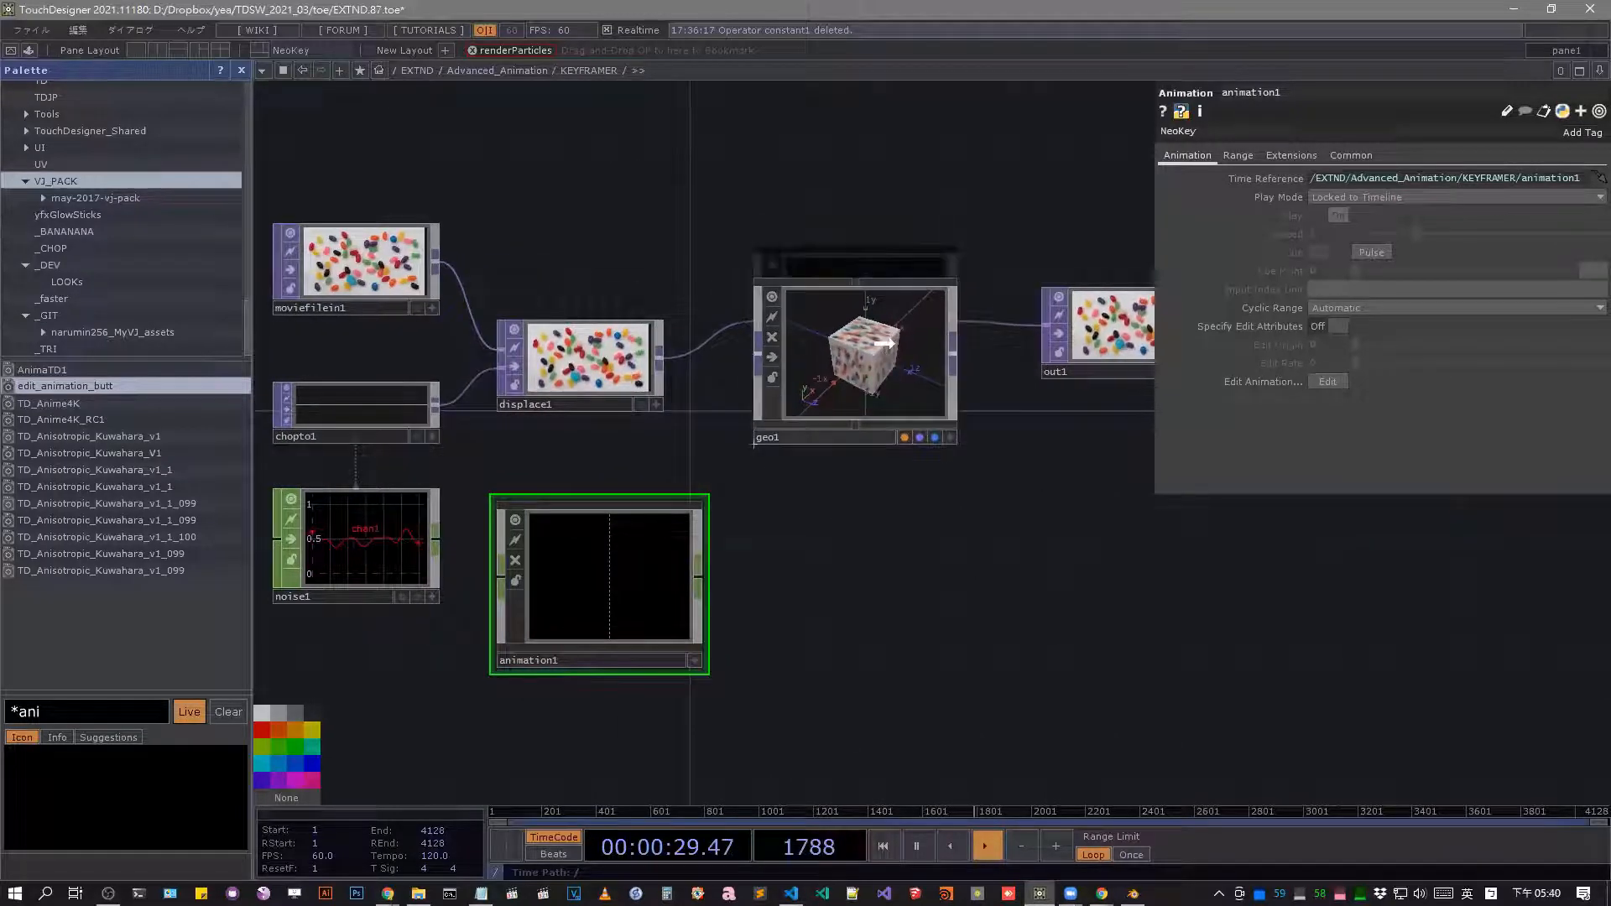
pyautogui.moveTo(1014, 417); pyautogui.dragTo(984, 435)
pyautogui.moveTo(1065, 391); pyautogui.dragTo(1065, 422)
pyautogui.moveTo(1082, 527); pyautogui.dragTo(1275, 516)
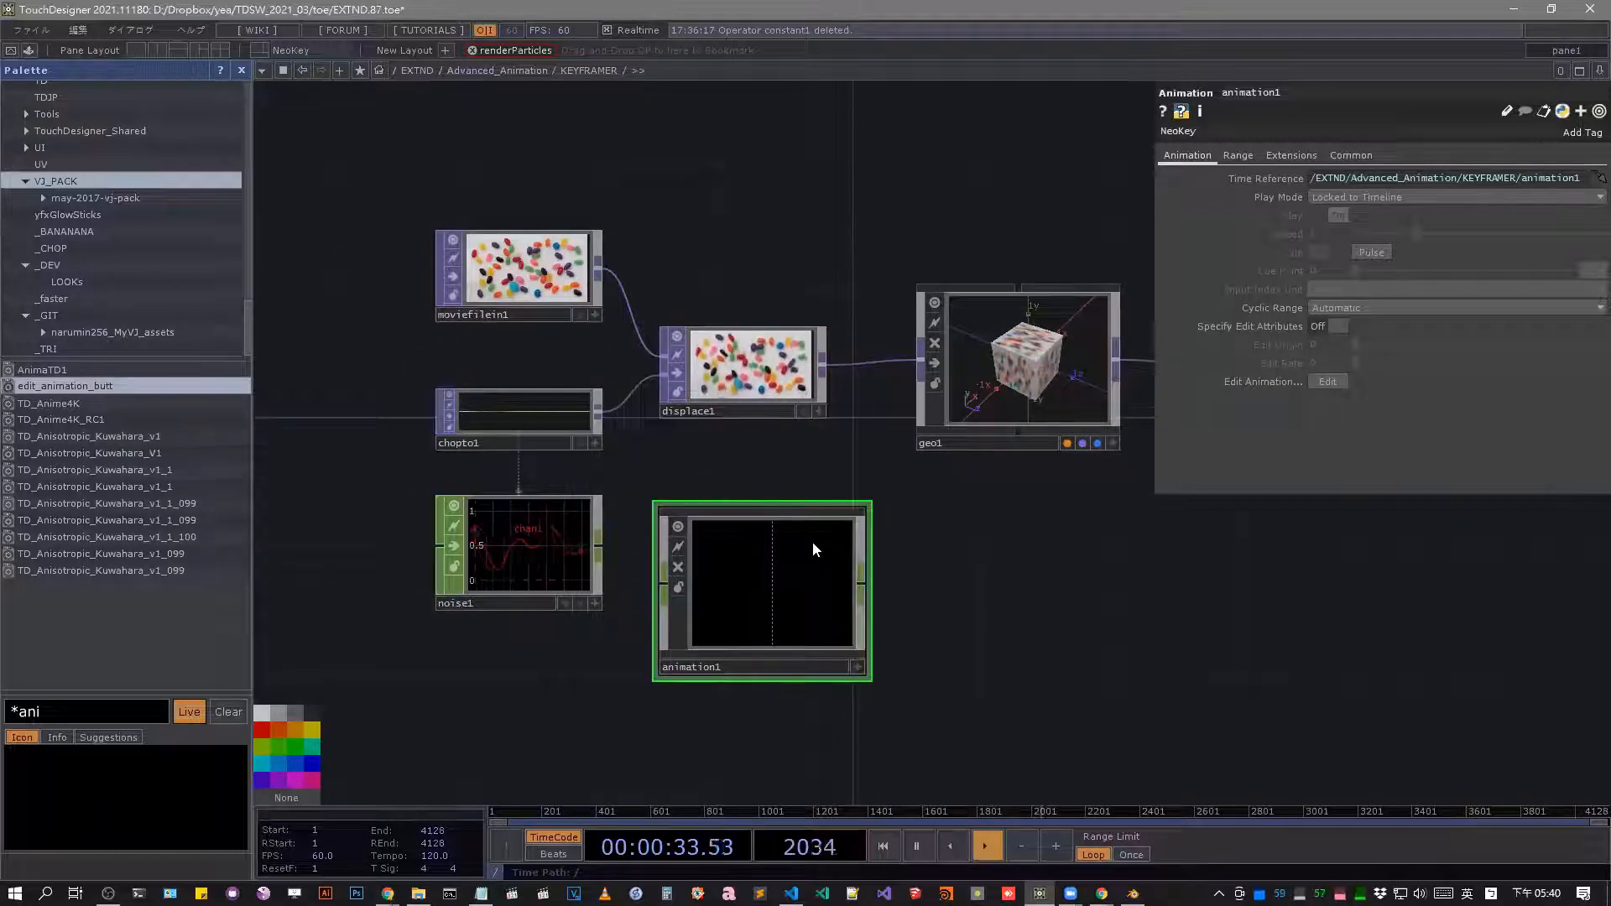
# Shift moviefilein1, chopto1 and noise1 together up and to the left, and raise displace1 and animation1.
pyautogui.moveTo(404, 200); pyautogui.dragTo(617, 526)
pyautogui.moveTo(554, 560); pyautogui.dragTo(523, 495)
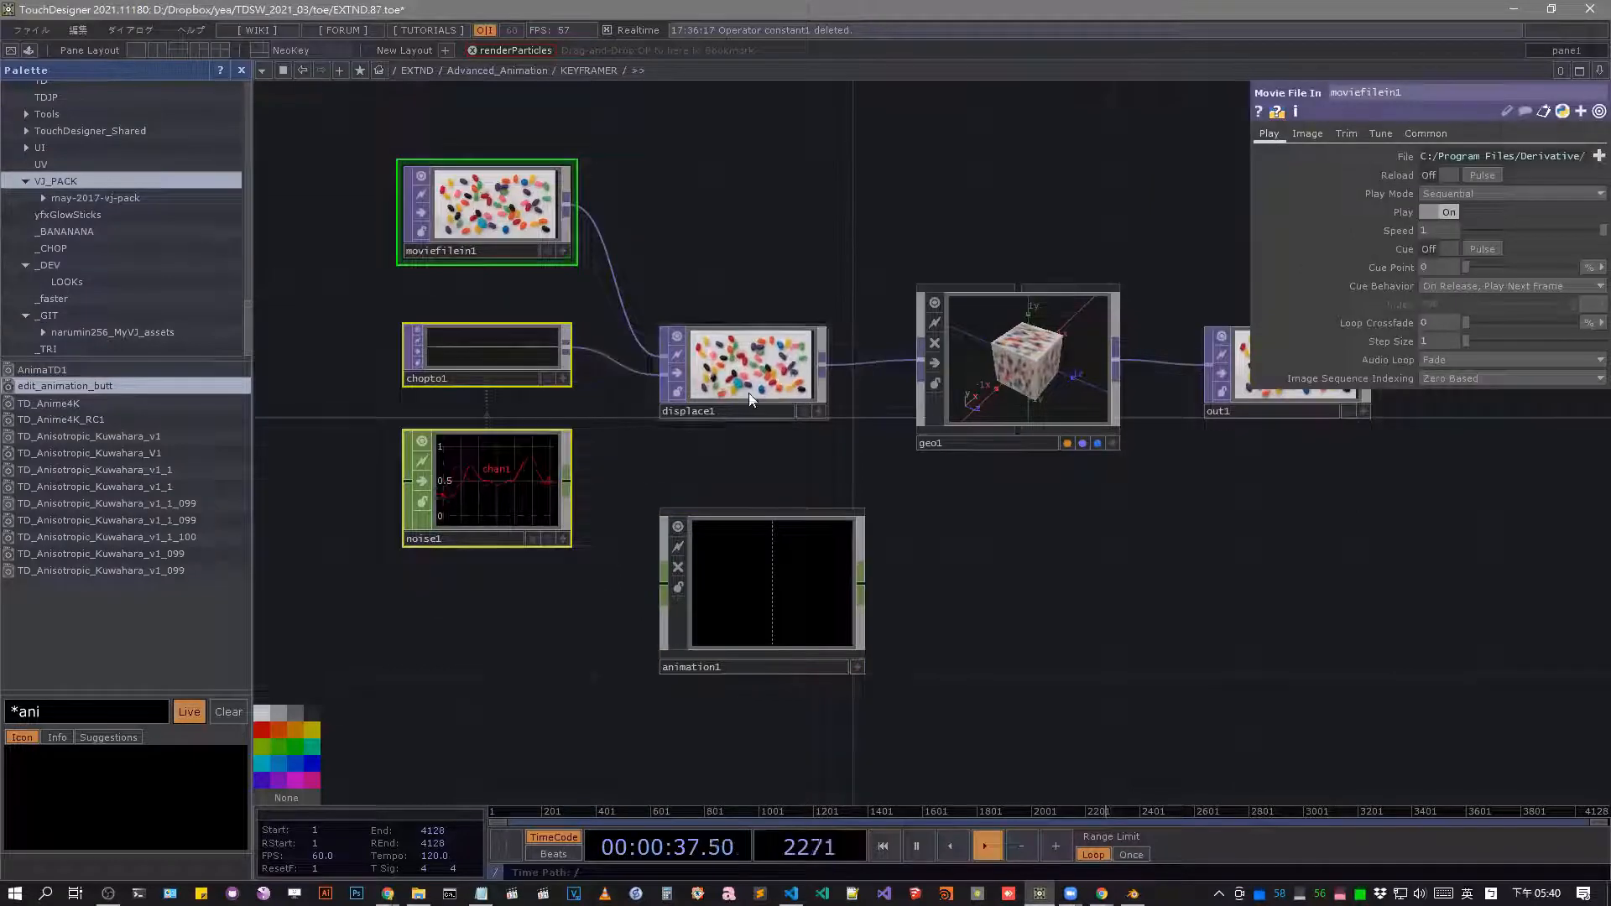
pyautogui.moveTo(751, 387); pyautogui.dragTo(751, 323)
pyautogui.moveTo(822, 605); pyautogui.dragTo(822, 574)
pyautogui.moveTo(1058, 557); pyautogui.dragTo(1053, 558)
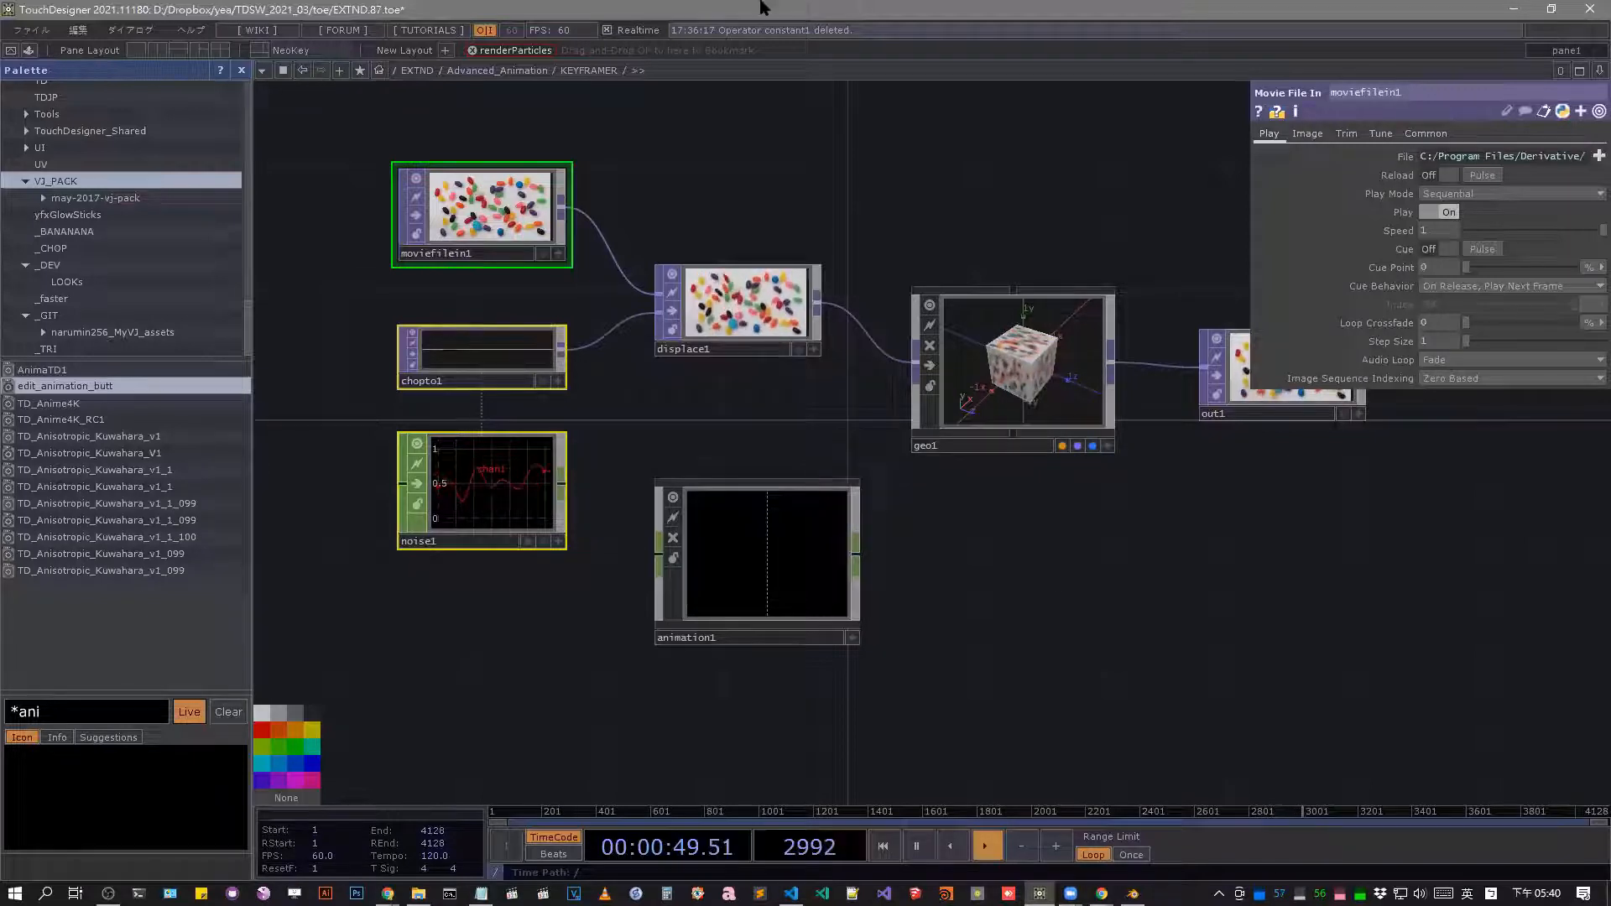
# Close the palette and keyframe geo1's Translate parameter in the existing NeoKey animation at /EXTND/Advanced_Animation/NeoKey/NeoKey.
pyautogui.click(243, 72)
pyautogui.click(843, 415)
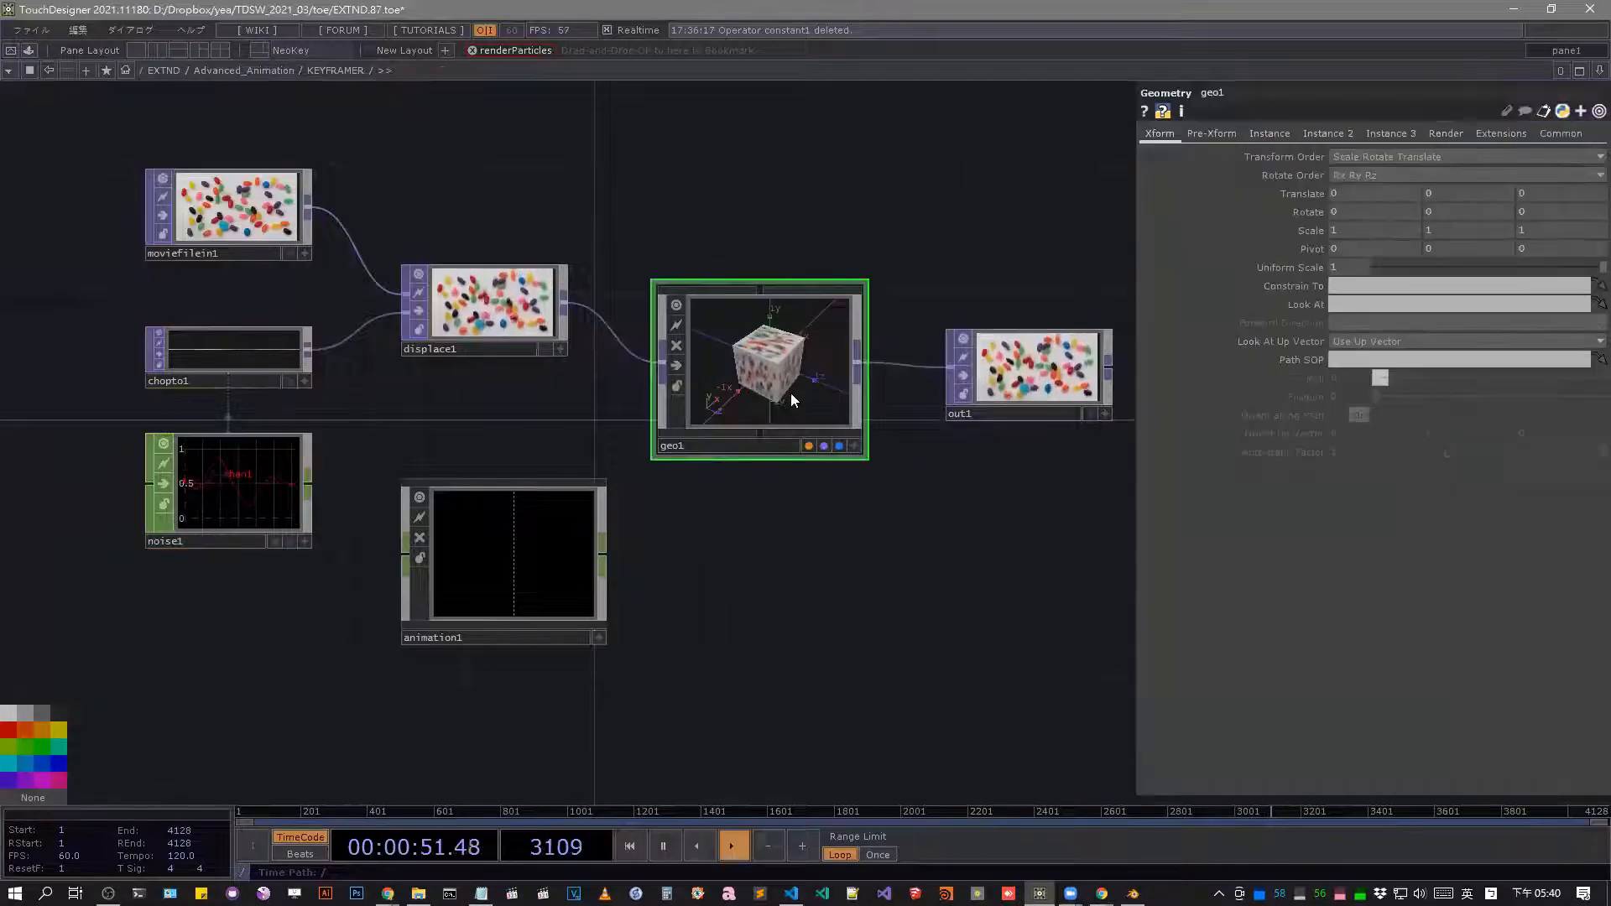
pyautogui.rightClick(1302, 197)
pyautogui.moveTo(1399, 257)
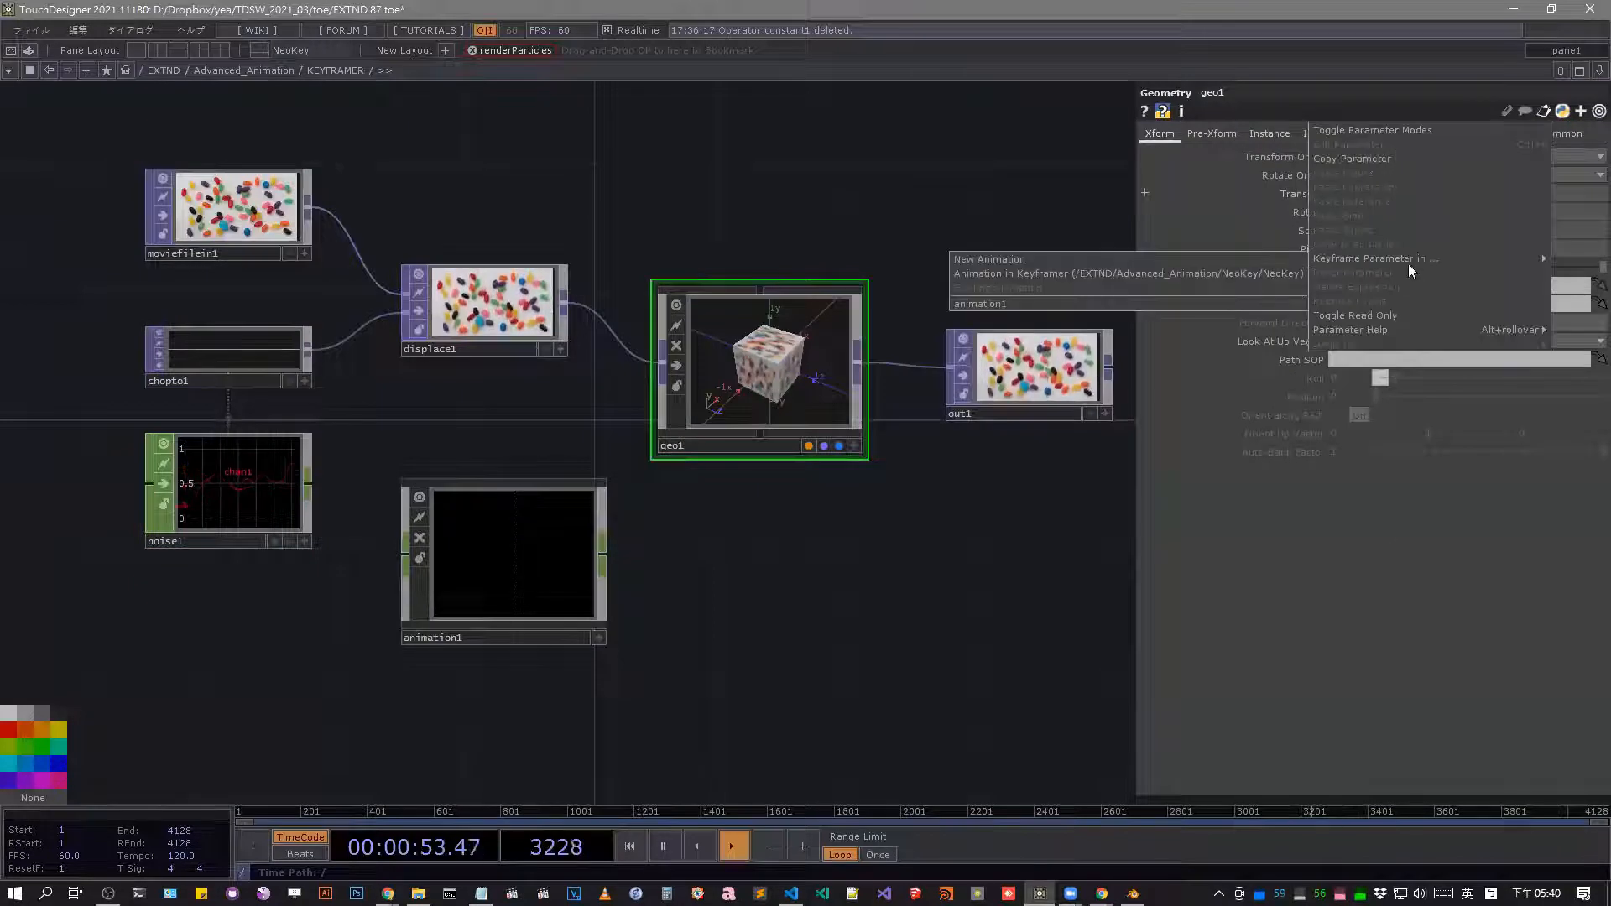
pyautogui.click(1290, 270)
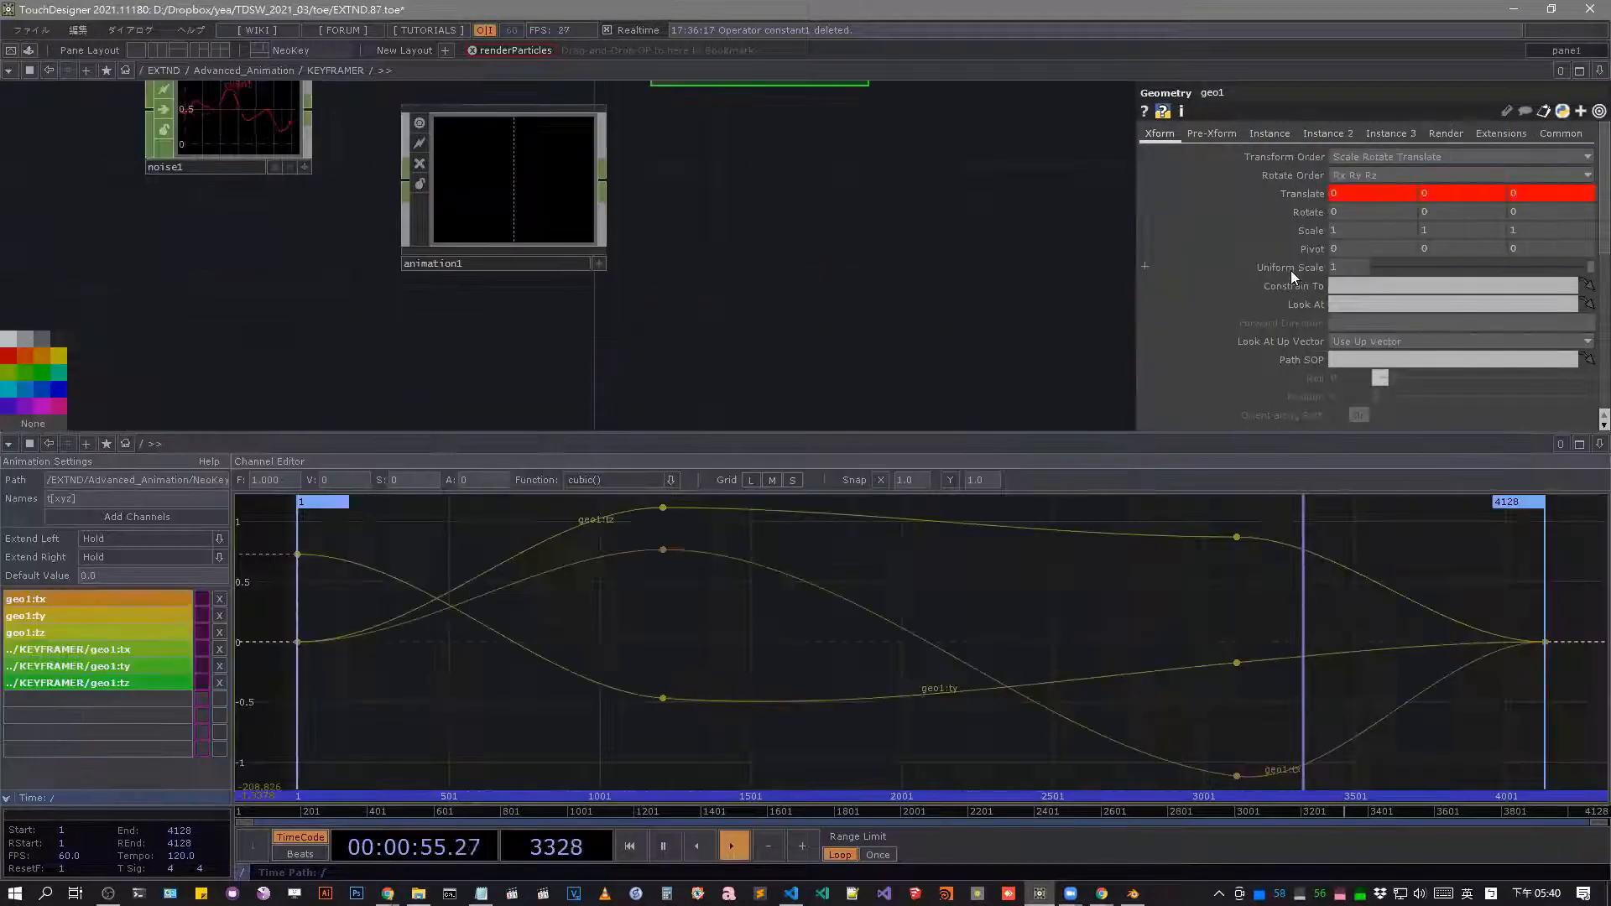
pyautogui.click(1599, 444)
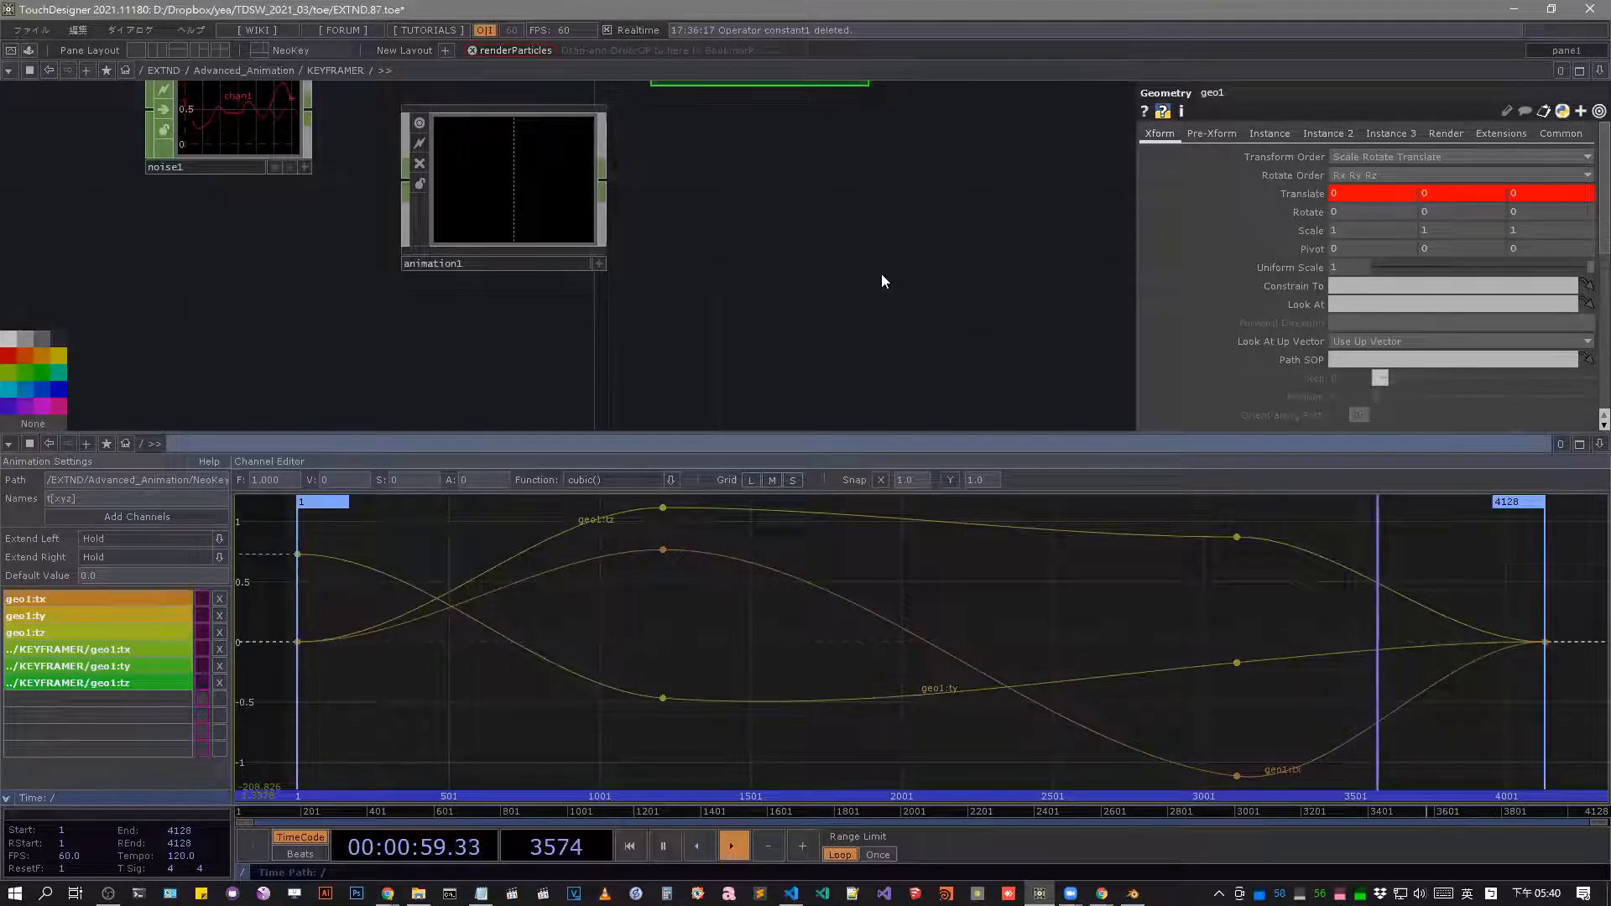
# Leave the KEYFRAMER network and enter the neighbouring NeoKey base component.
pyautogui.scroll(-5, 688, 294)
pyautogui.scroll(-4, 835, 256)
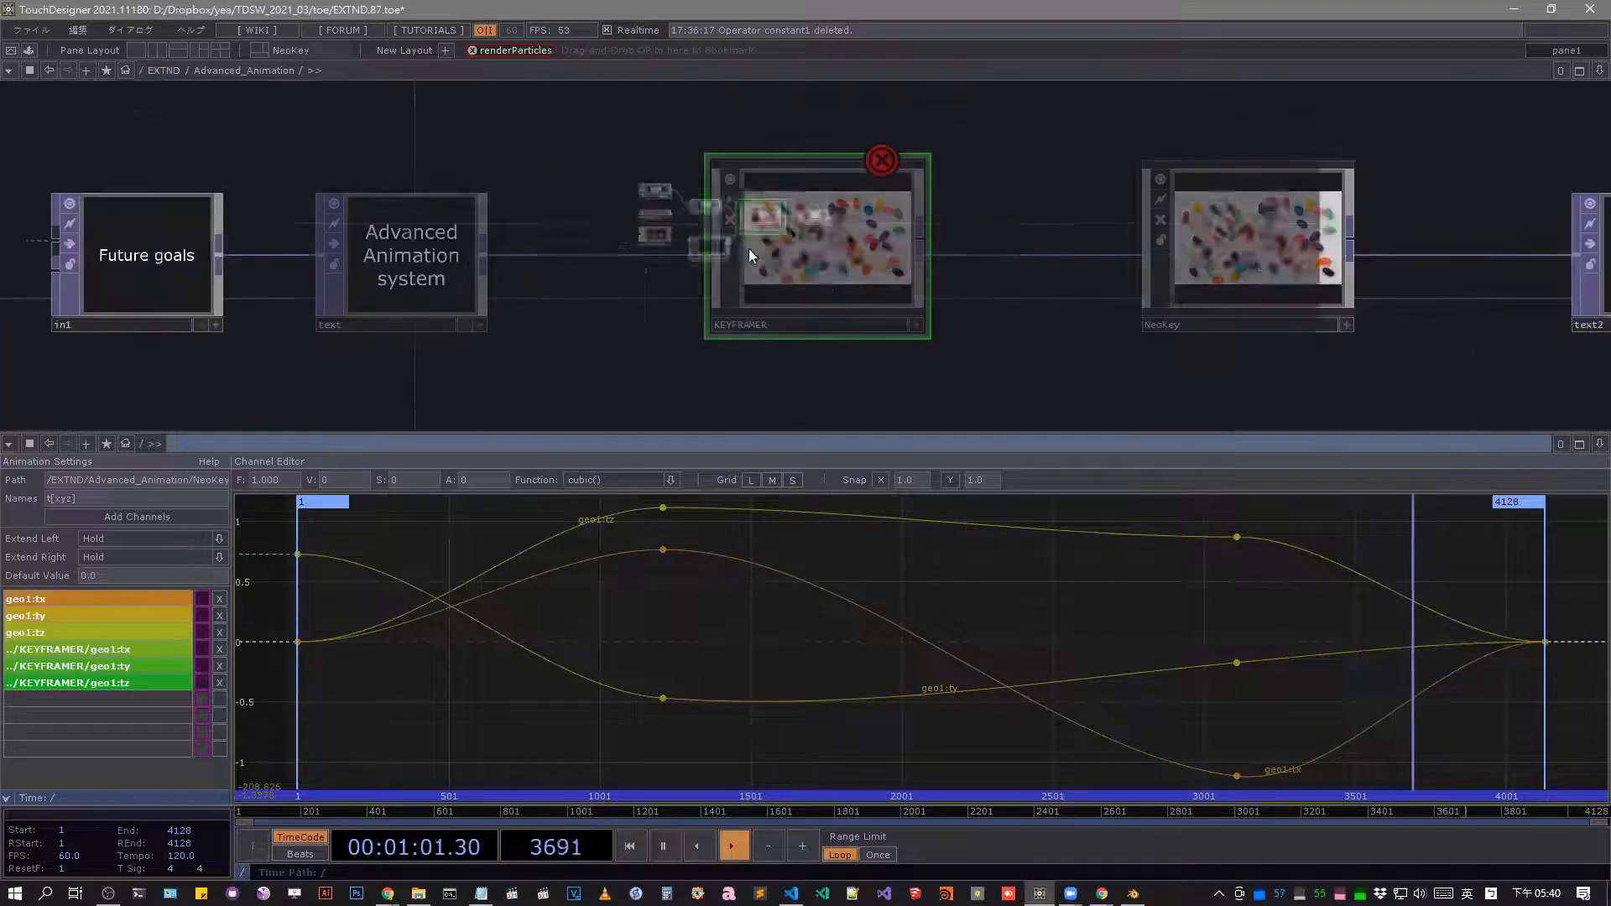
pyautogui.moveTo(741, 349); pyautogui.dragTo(417, 369)
pyautogui.click(864, 264)
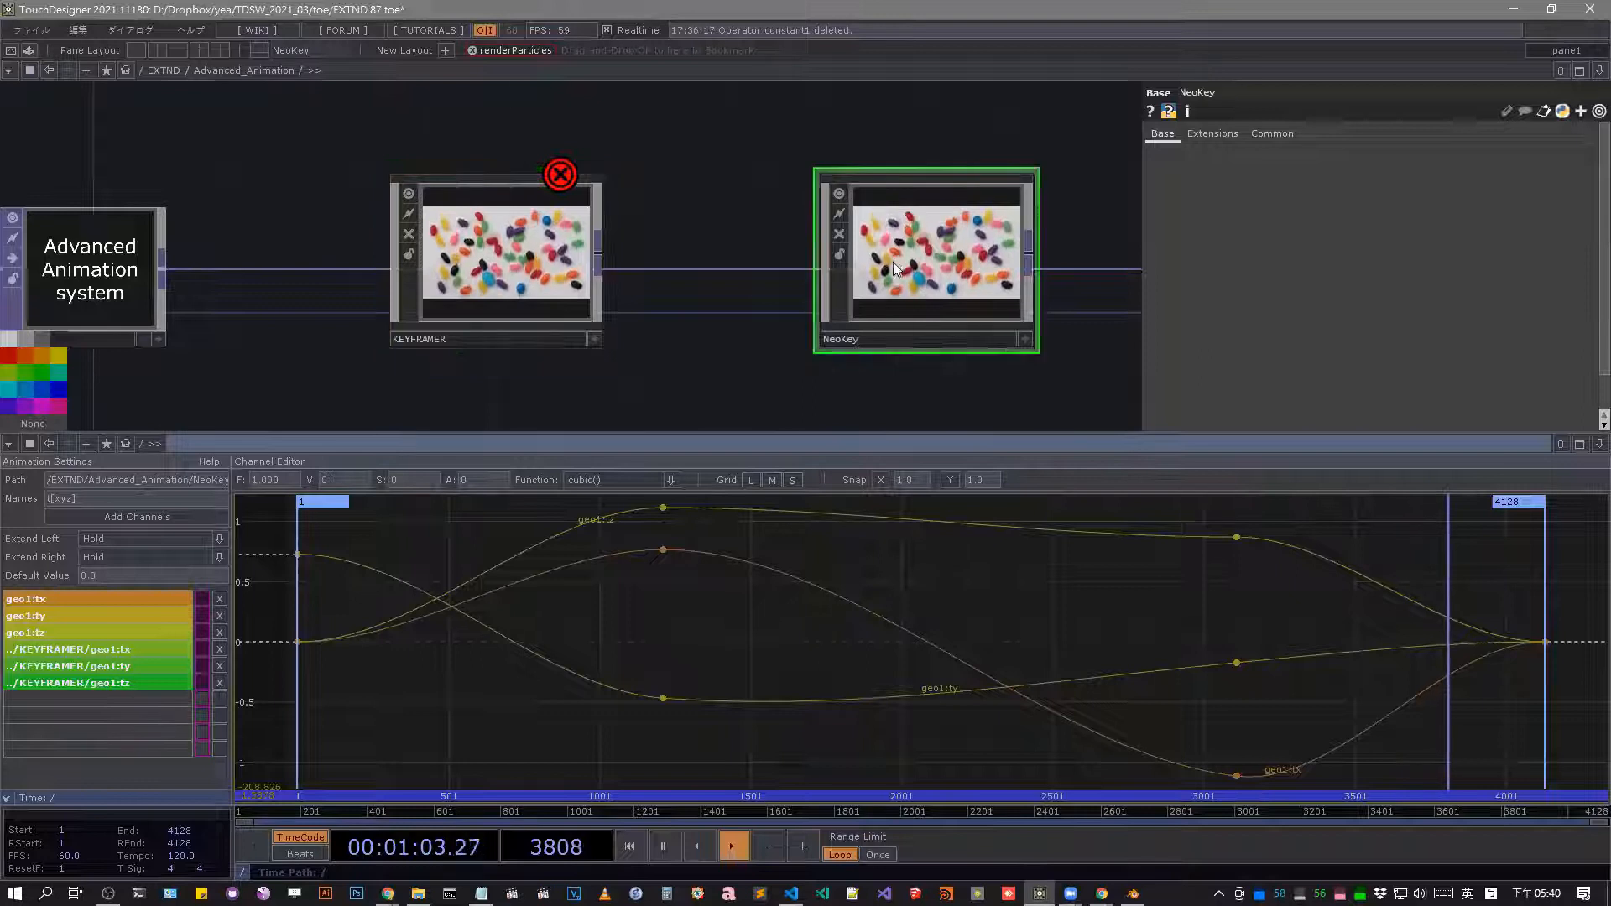
pyautogui.press('i')
# Delete all the geo1 and KEYFRAMER/geo1 translate channels from the NeoKey animation.
pyautogui.click(220, 682)
pyautogui.click(220, 666)
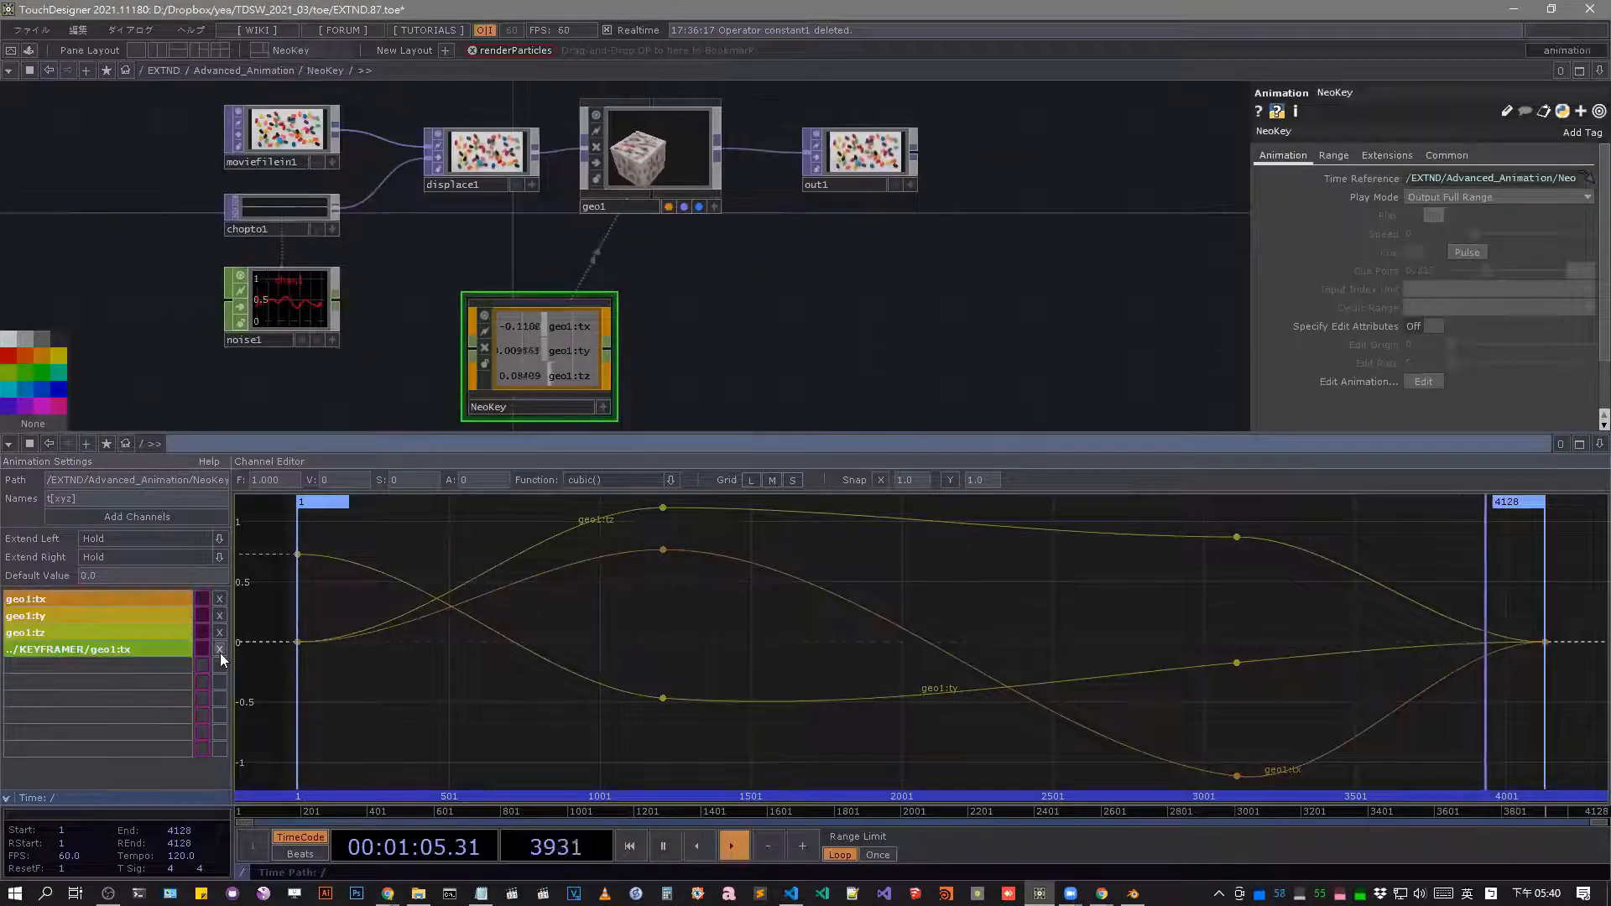
pyautogui.click(220, 649)
pyautogui.click(220, 632)
pyautogui.click(222, 615)
pyautogui.click(223, 599)
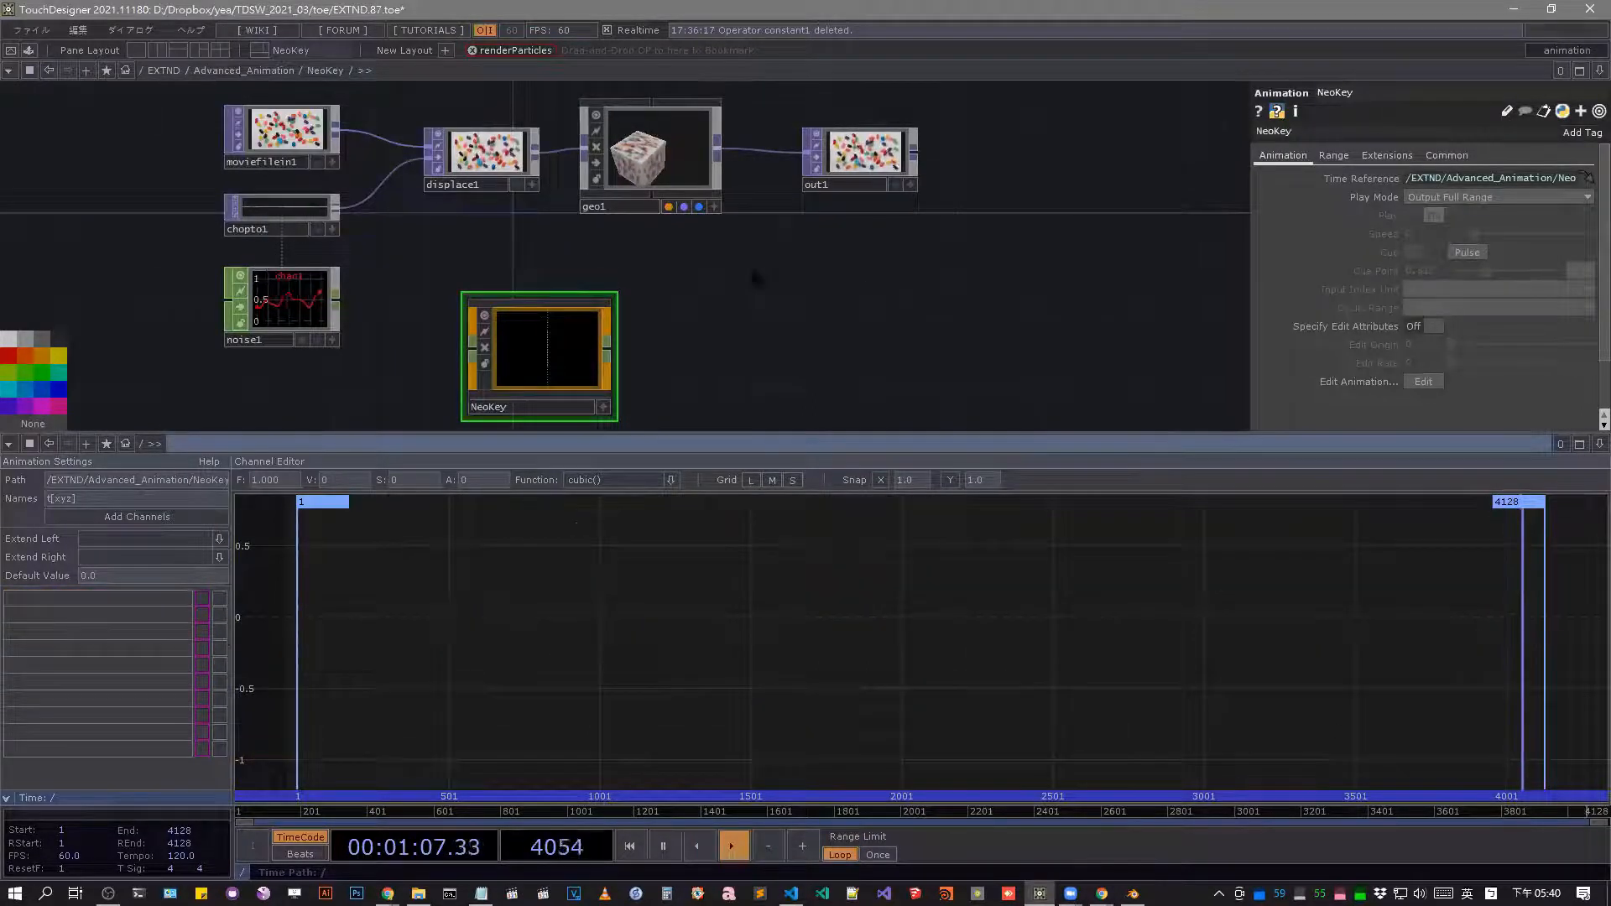
# Go back into the KEYFRAMER component and delete its animation1 component.
pyautogui.scroll(-5, 804, 236)
pyautogui.click(390, 240)
pyautogui.press('i')
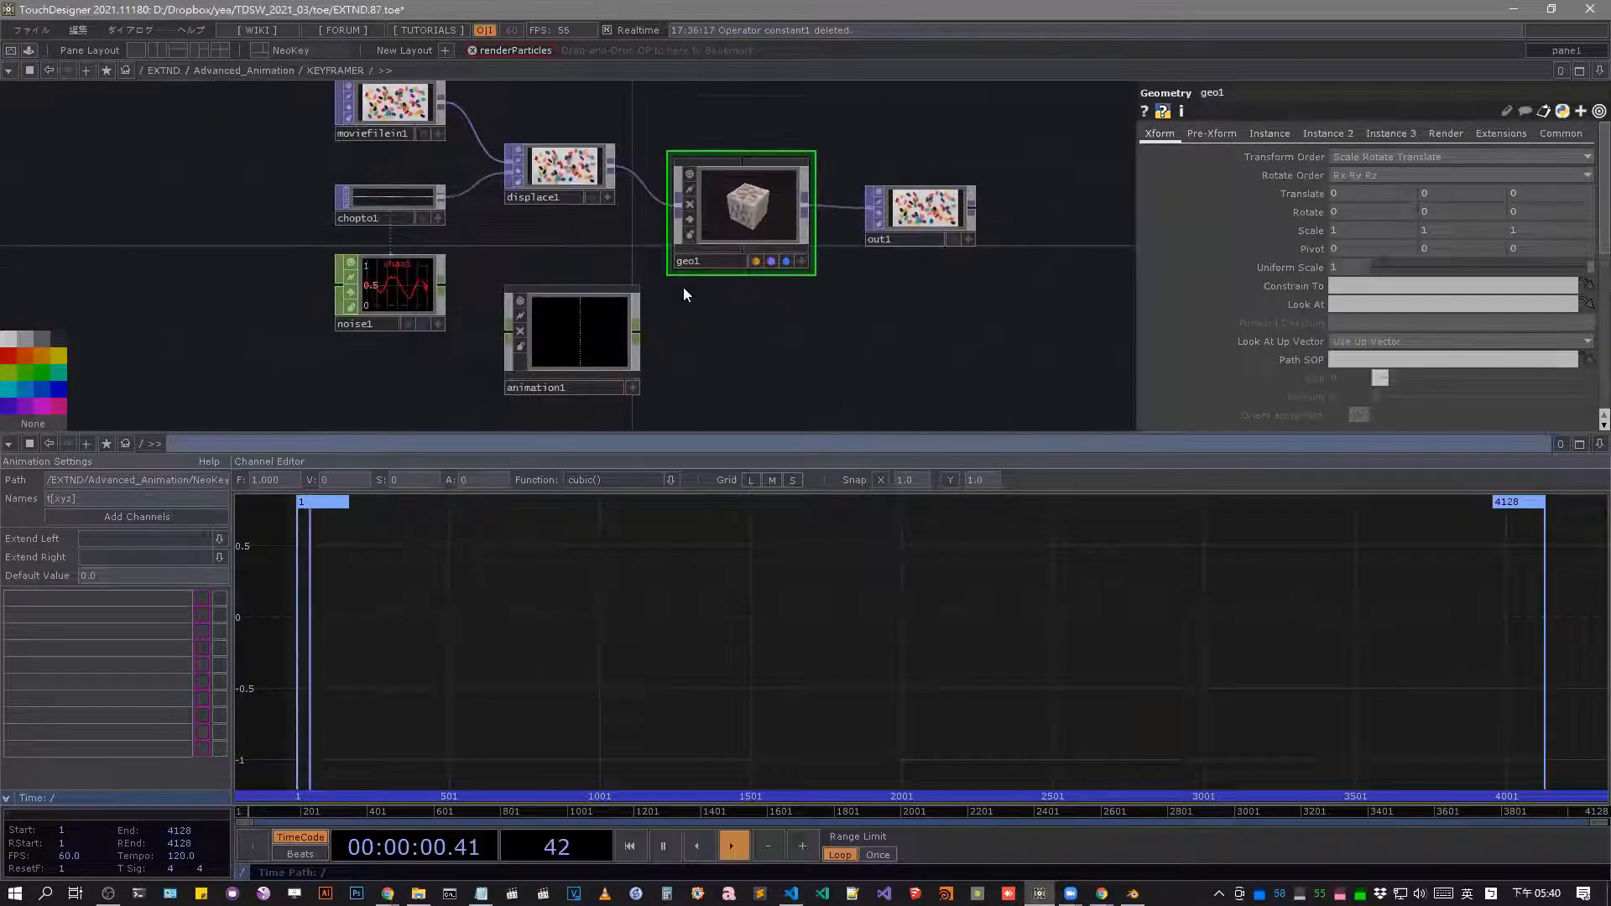
pyautogui.click(604, 324)
pyautogui.press('Delete')
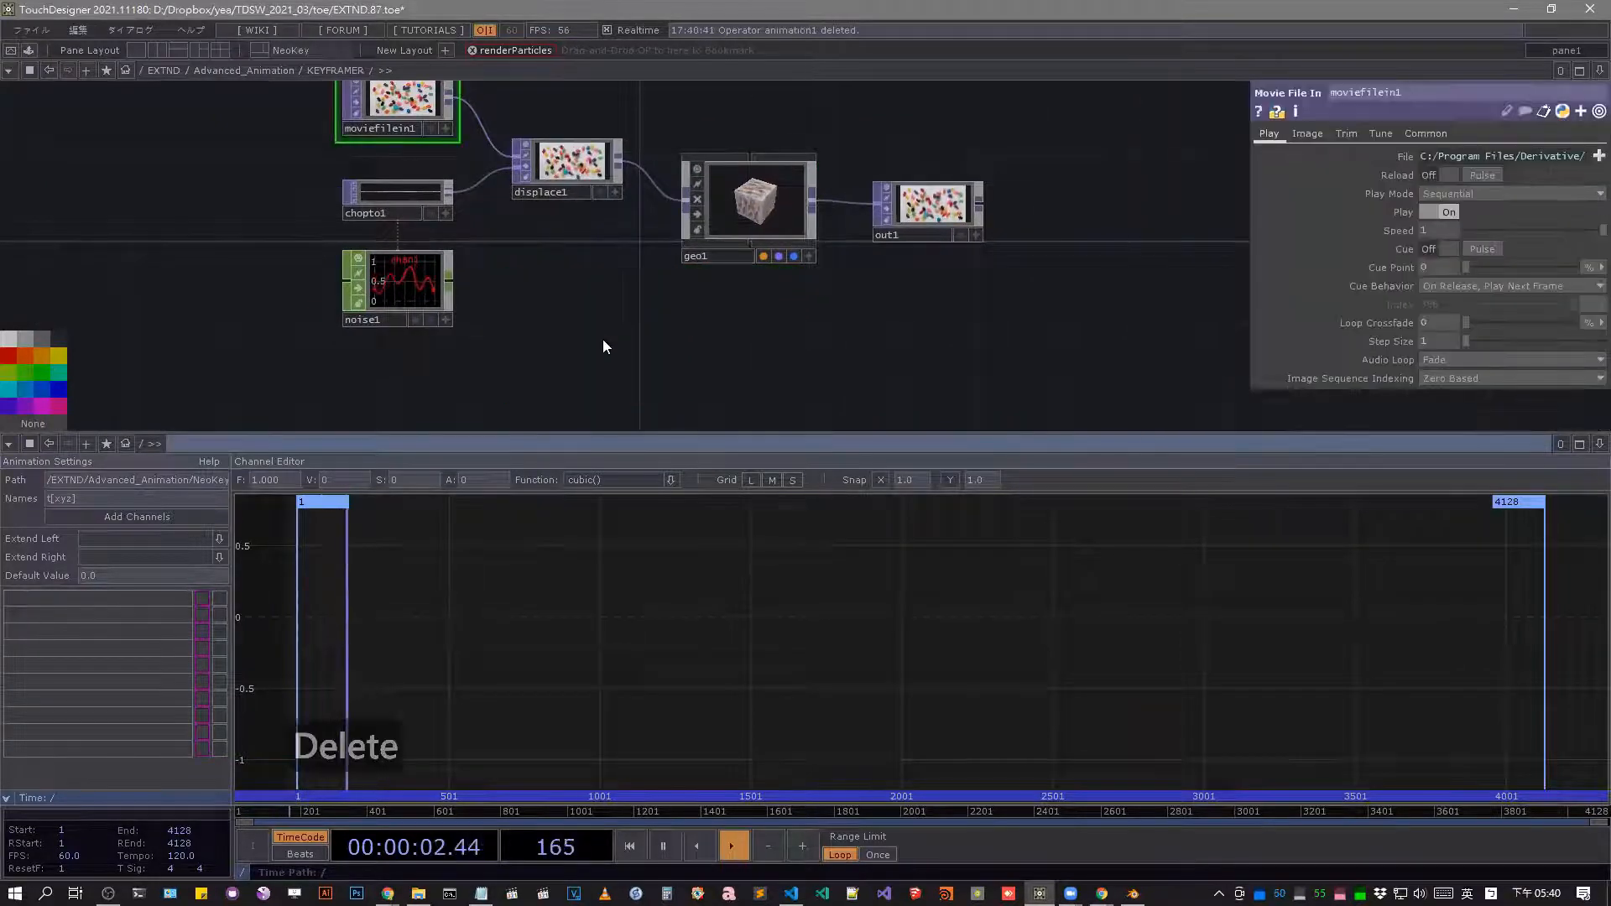
# Add an Animation component to the KEYFRAMER network below geo1.
pyautogui.doubleClick(603, 339)
pyautogui.write('a')
pyautogui.click(559, 214)
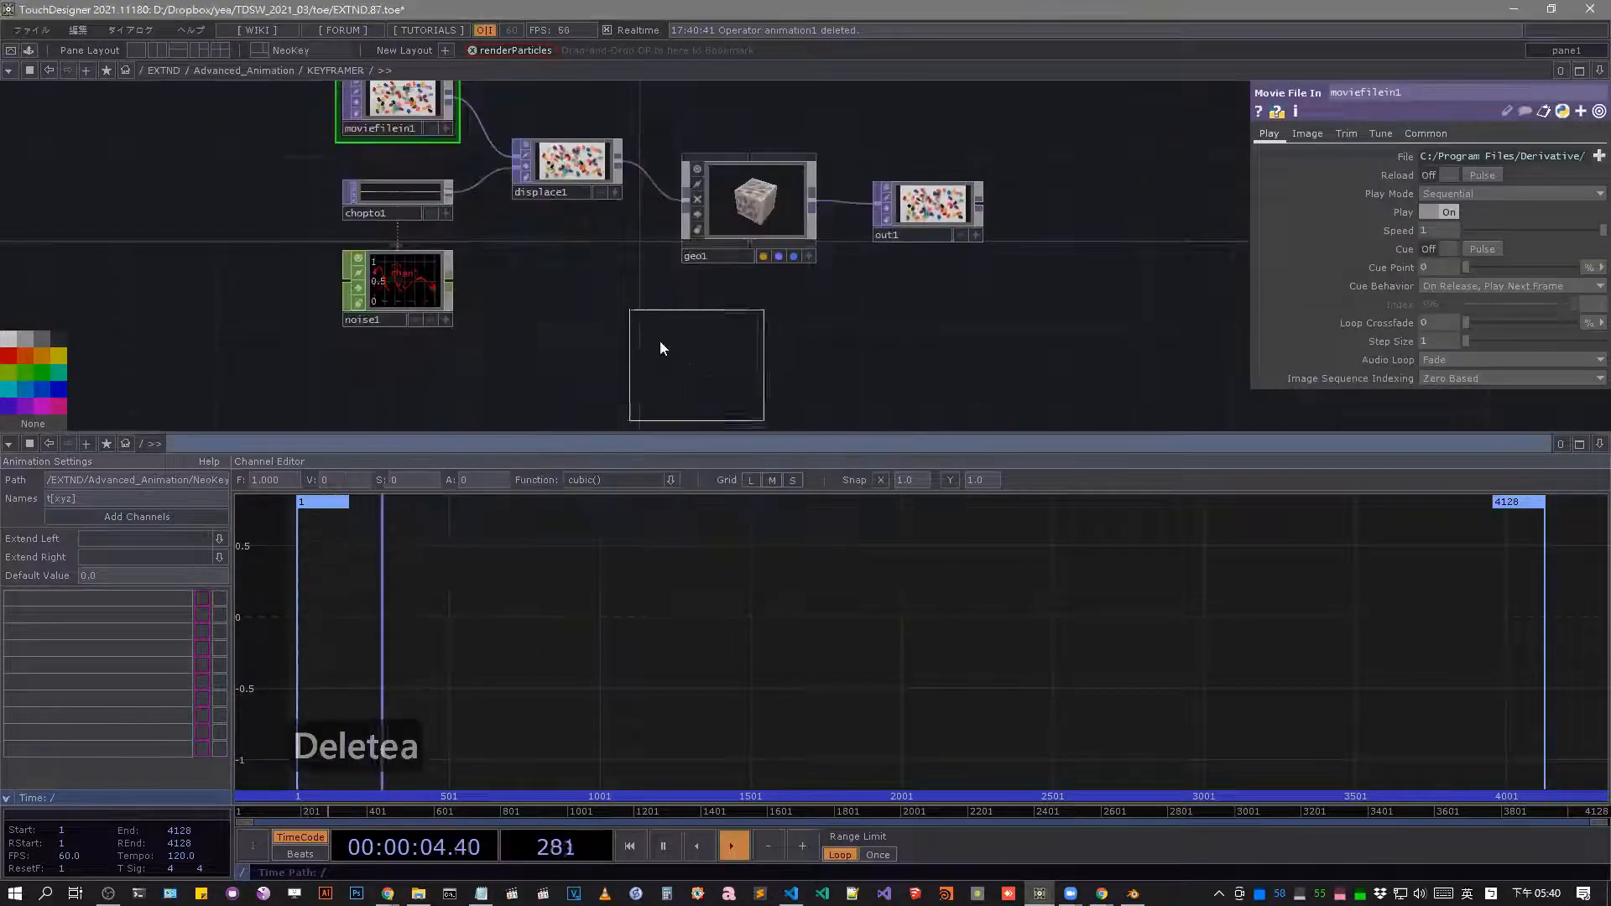
pyautogui.click(629, 316)
# Keyframe geo1's Rotate parameter in the new animation1 component and show animation1's parameters.
pyautogui.rightClick(722, 200)
pyautogui.click(721, 200)
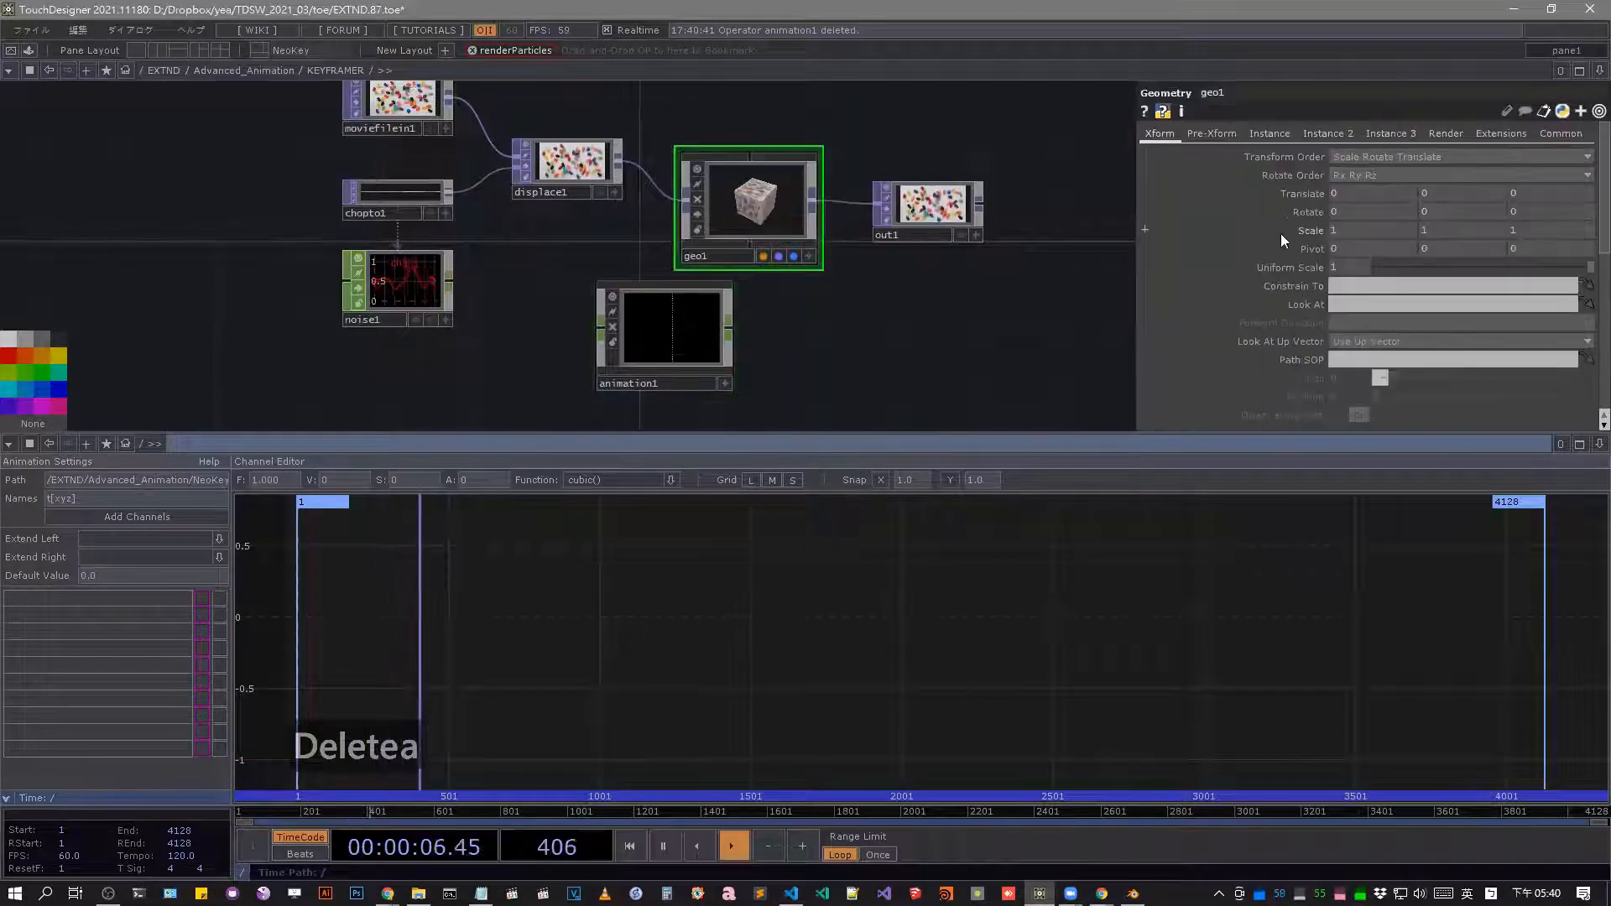
pyautogui.rightClick(1304, 213)
pyautogui.moveTo(1361, 273)
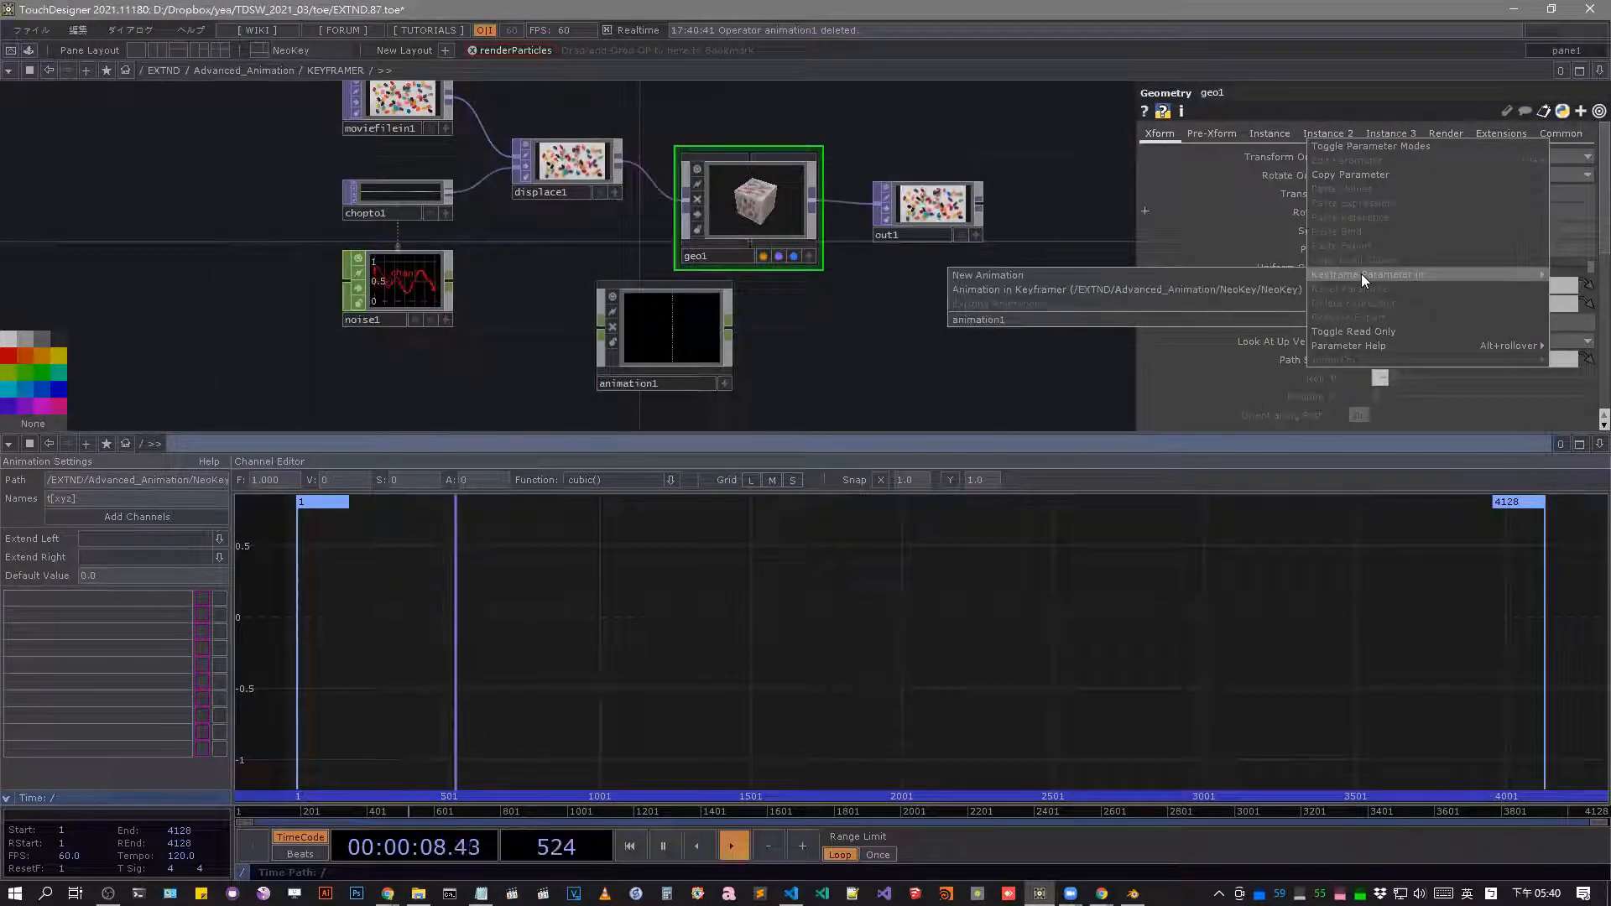
pyautogui.click(1133, 327)
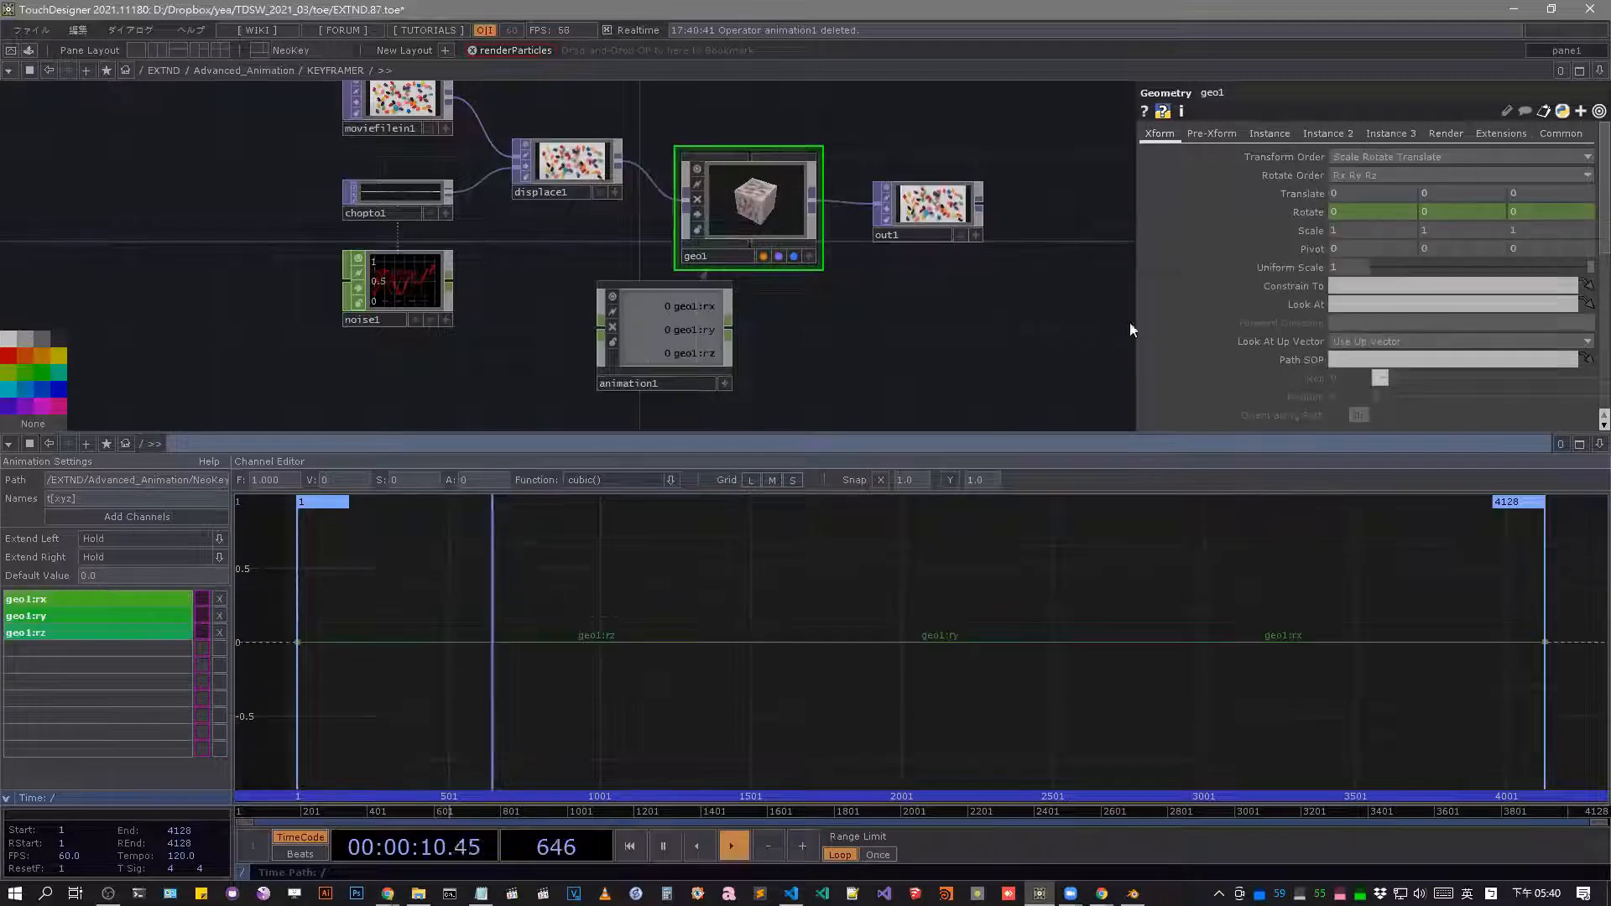
pyautogui.moveTo(558, 317); pyautogui.dragTo(586, 302)
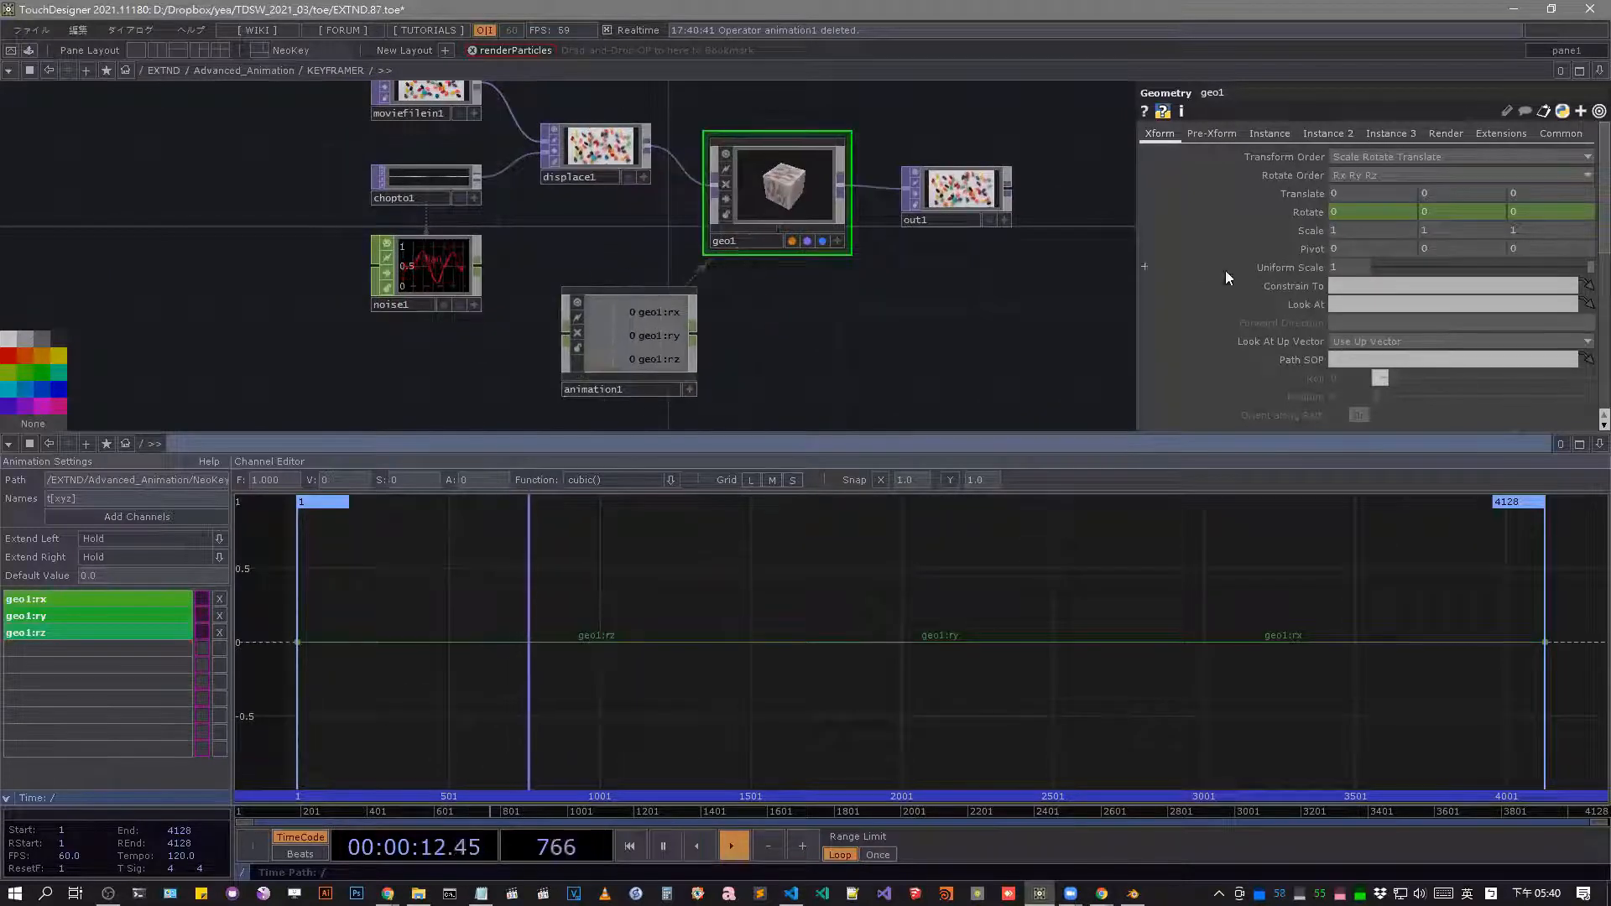
pyautogui.click(655, 338)
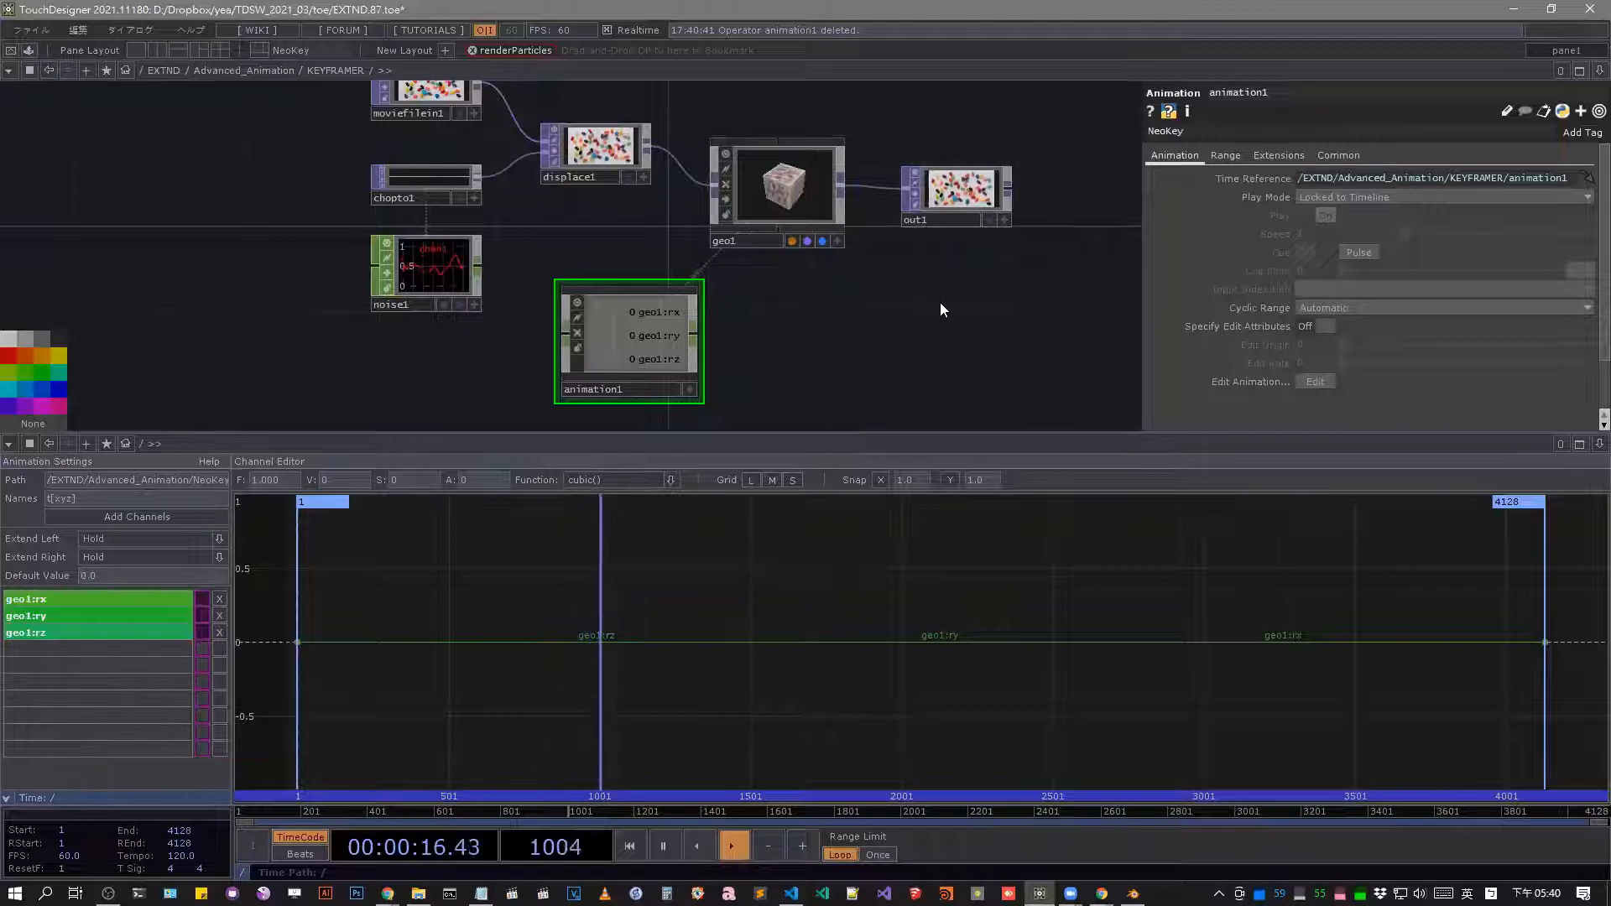
# Split off a Geometry Viewer beside the network editor, widen the network pane and shrink the channel editor's height.
pyautogui.hotkey('alt', '[')
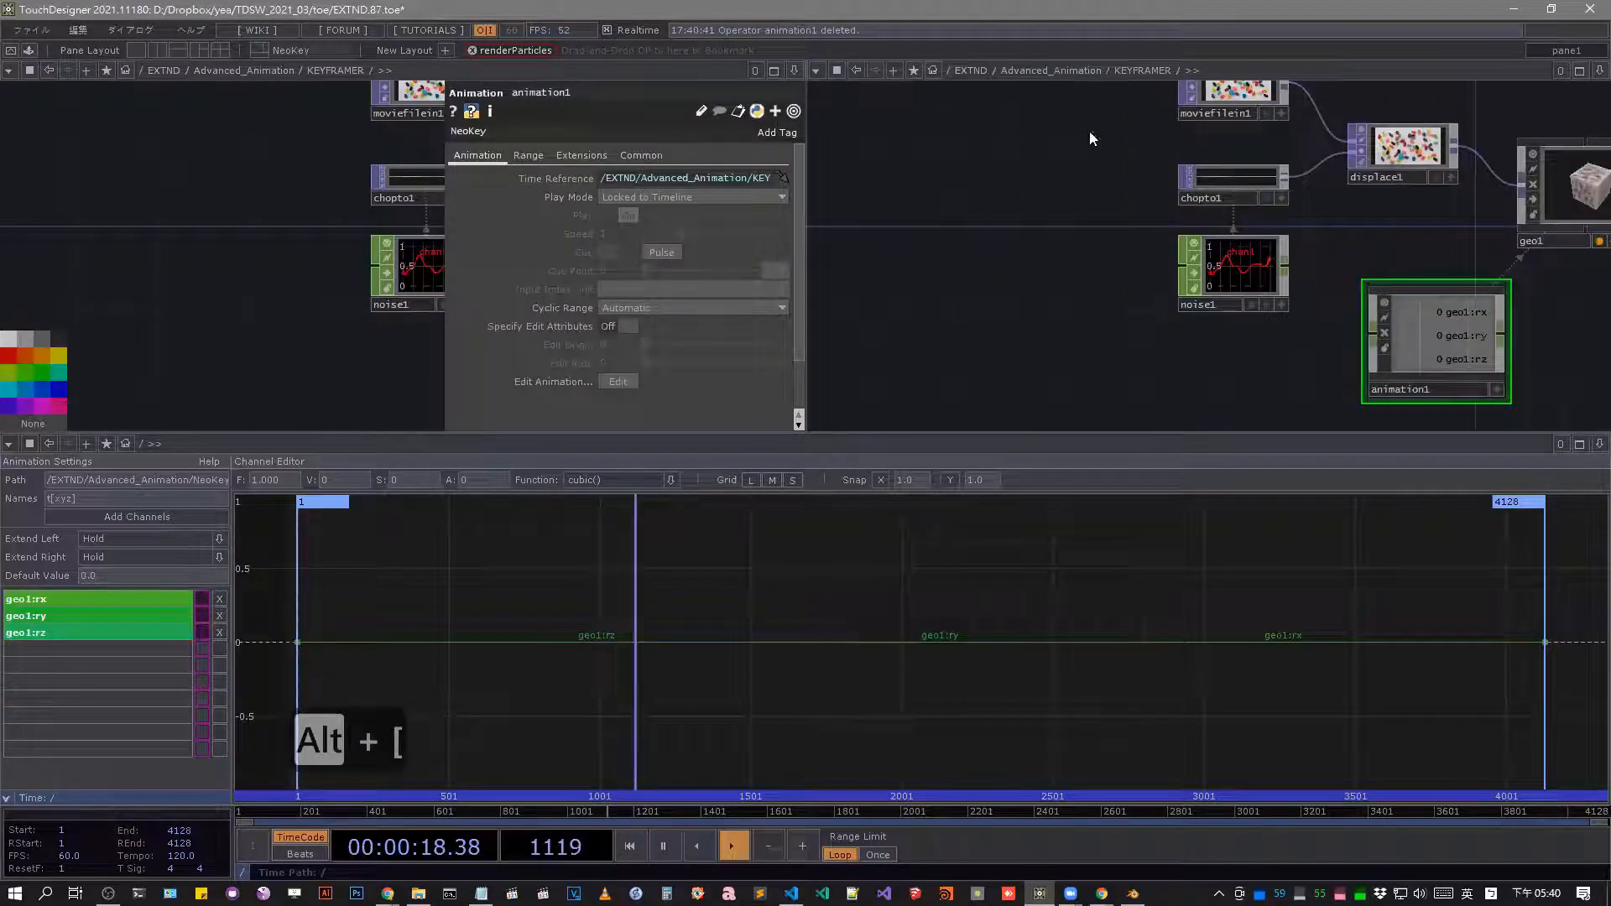
pyautogui.click(817, 71)
pyautogui.click(868, 122)
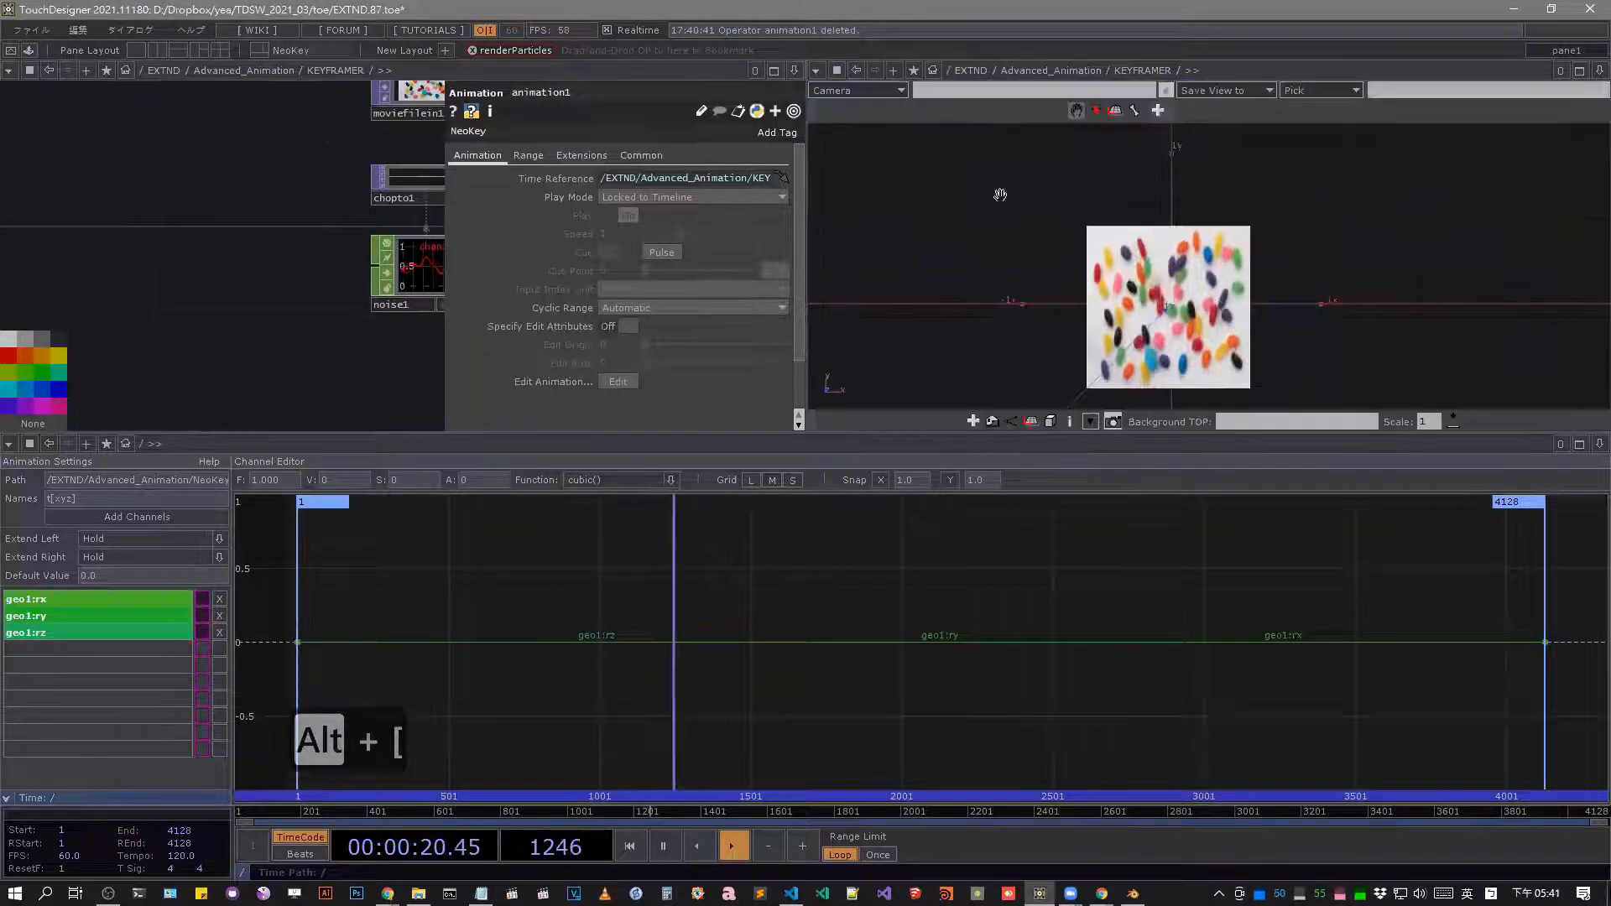
pyautogui.click(399, 268)
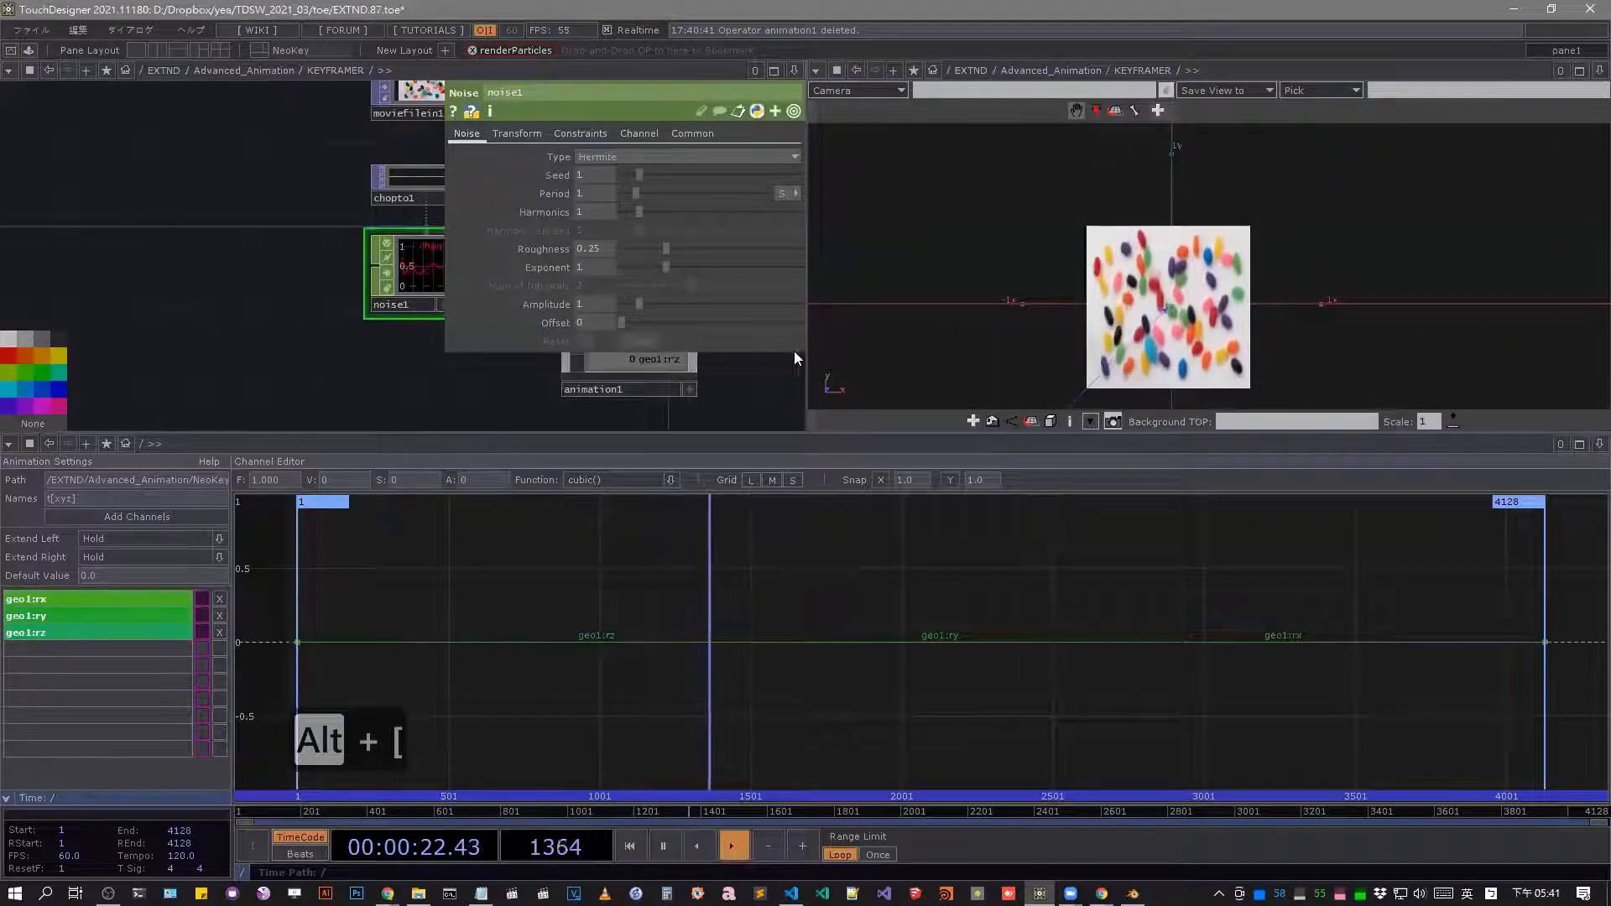
pyautogui.moveTo(807, 356); pyautogui.dragTo(1104, 354)
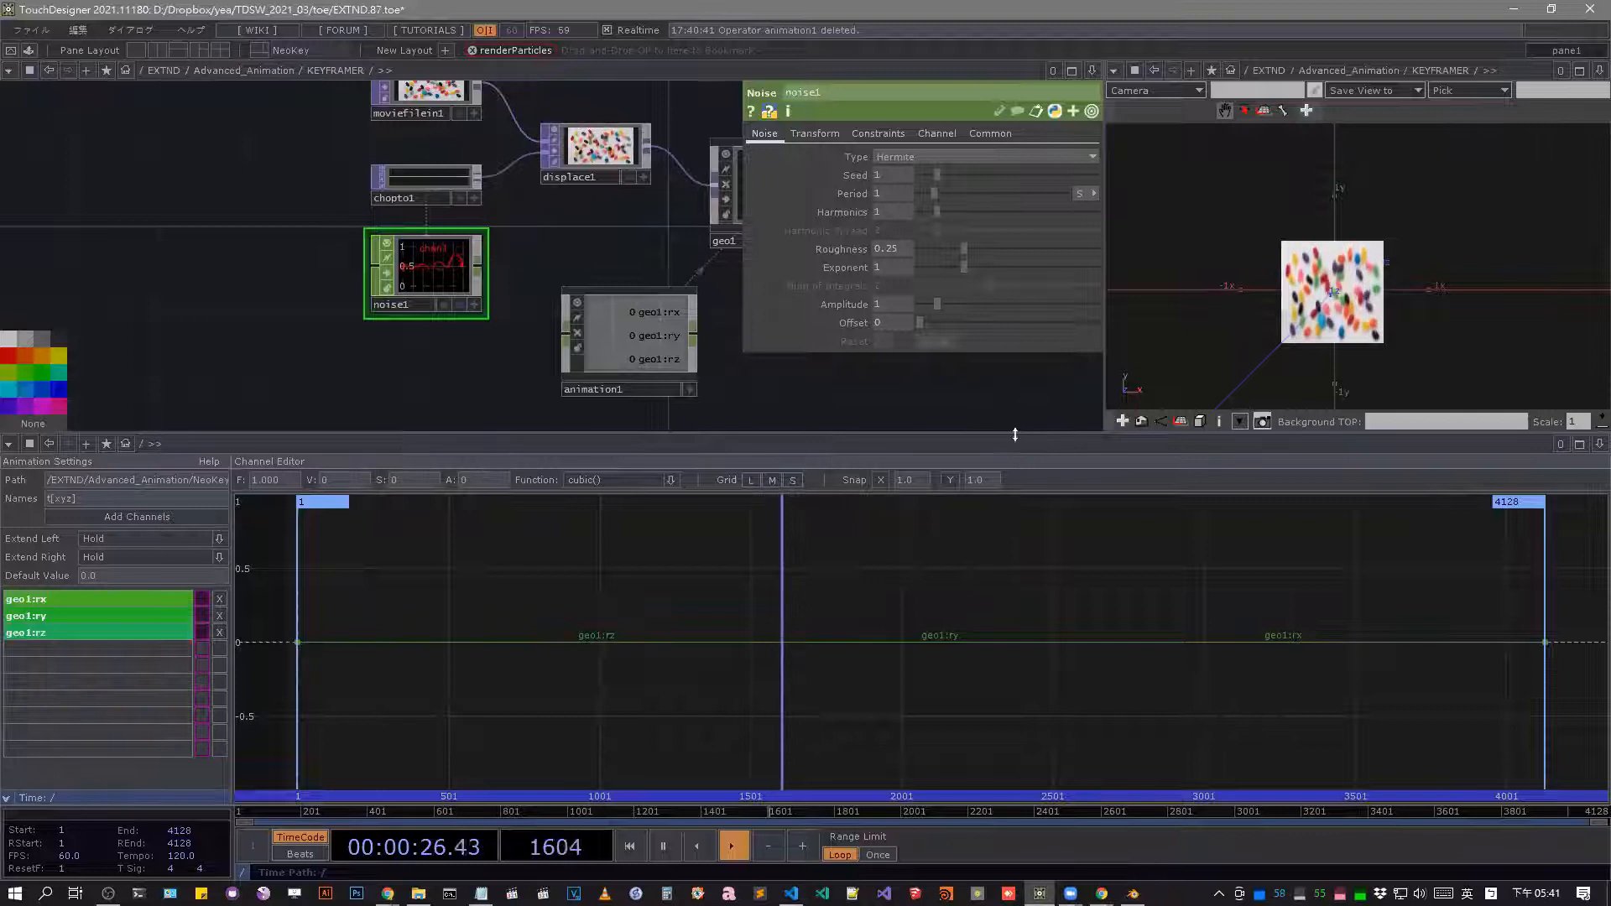
pyautogui.moveTo(1015, 433); pyautogui.dragTo(1016, 511)
# Pause the timeline and shape the geo1:rx curve with keys at frame 1162, value about 2.83, and frame 2193, value about -0.52.
pyautogui.click(663, 846)
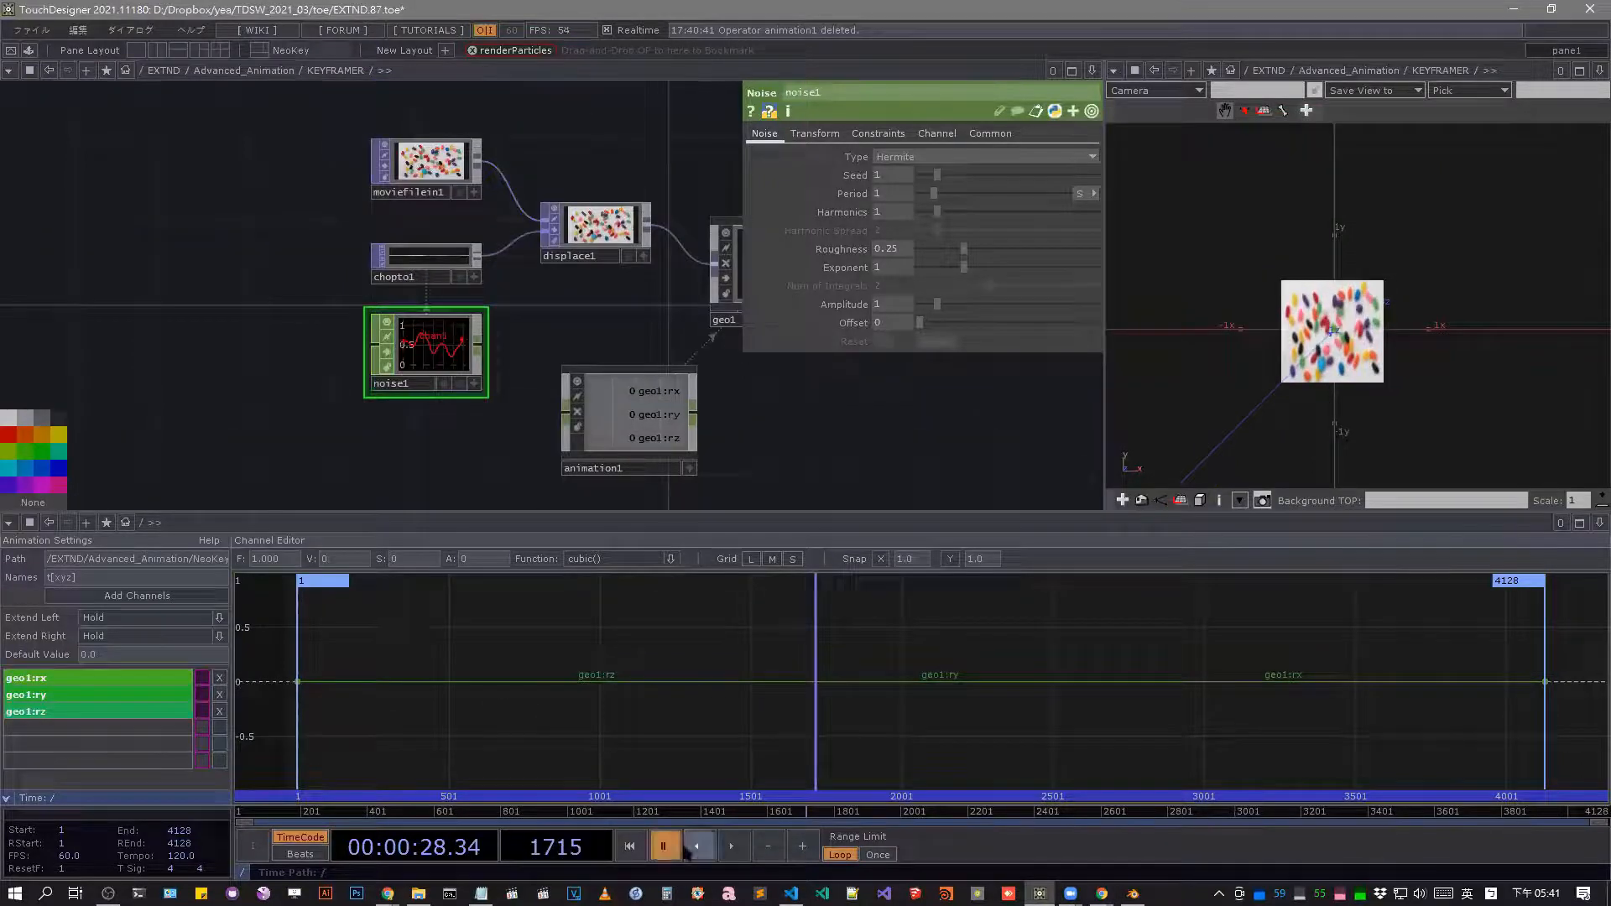
pyautogui.click(138, 680)
pyautogui.click(721, 681)
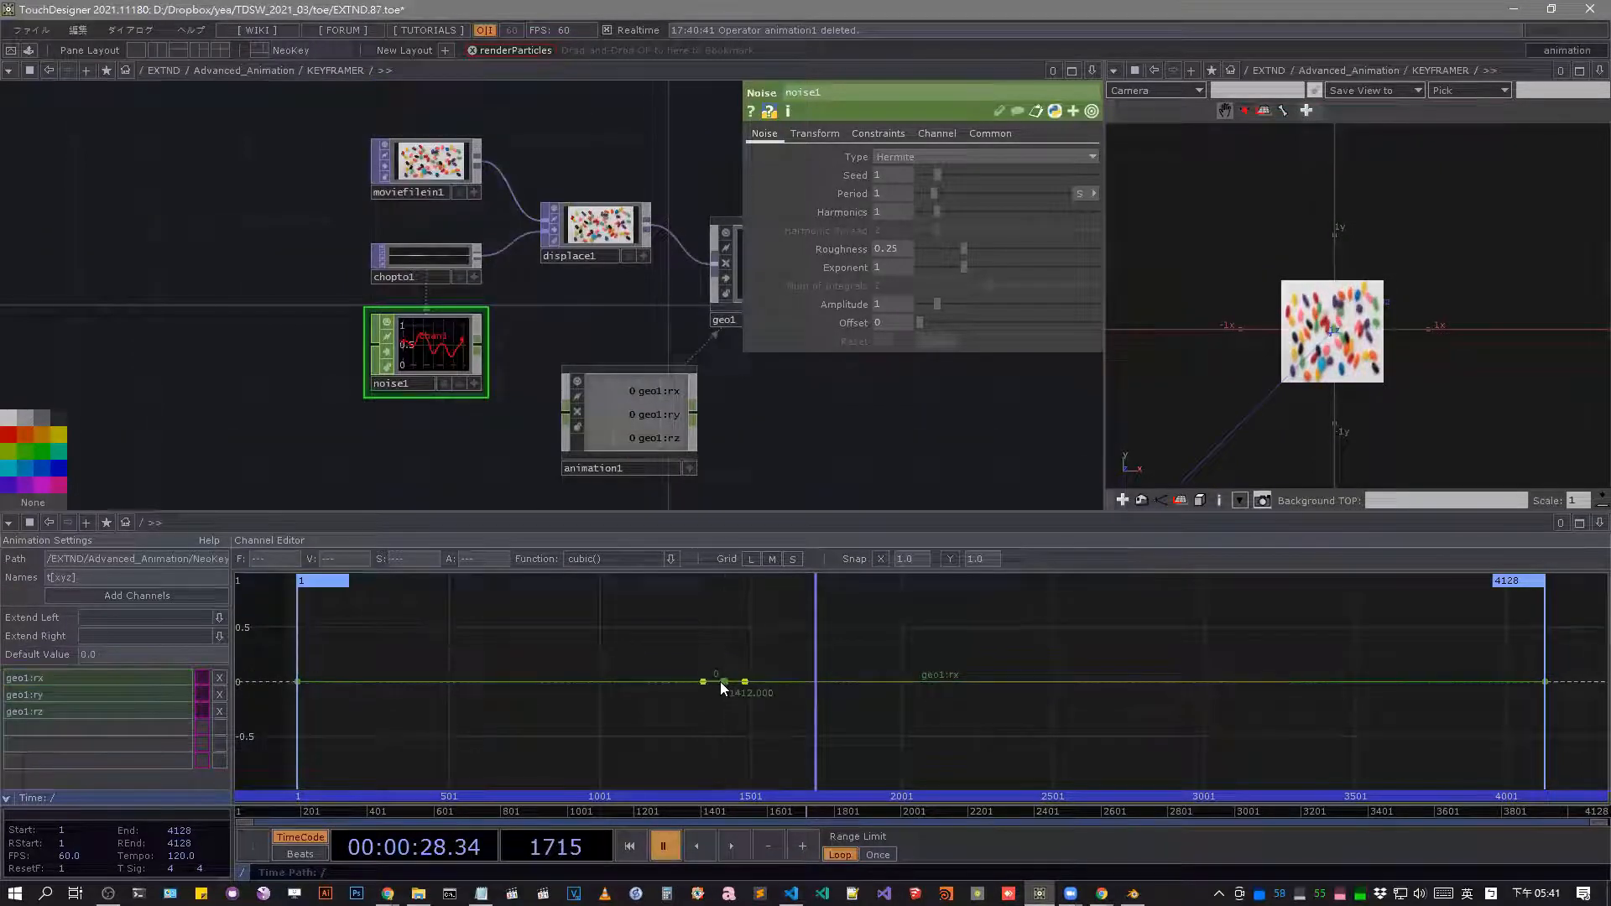
pyautogui.moveTo(719, 681); pyautogui.dragTo(723, 609)
pyautogui.moveTo(979, 648); pyautogui.dragTo(960, 740)
pyautogui.moveTo(810, 811); pyautogui.dragTo(730, 801)
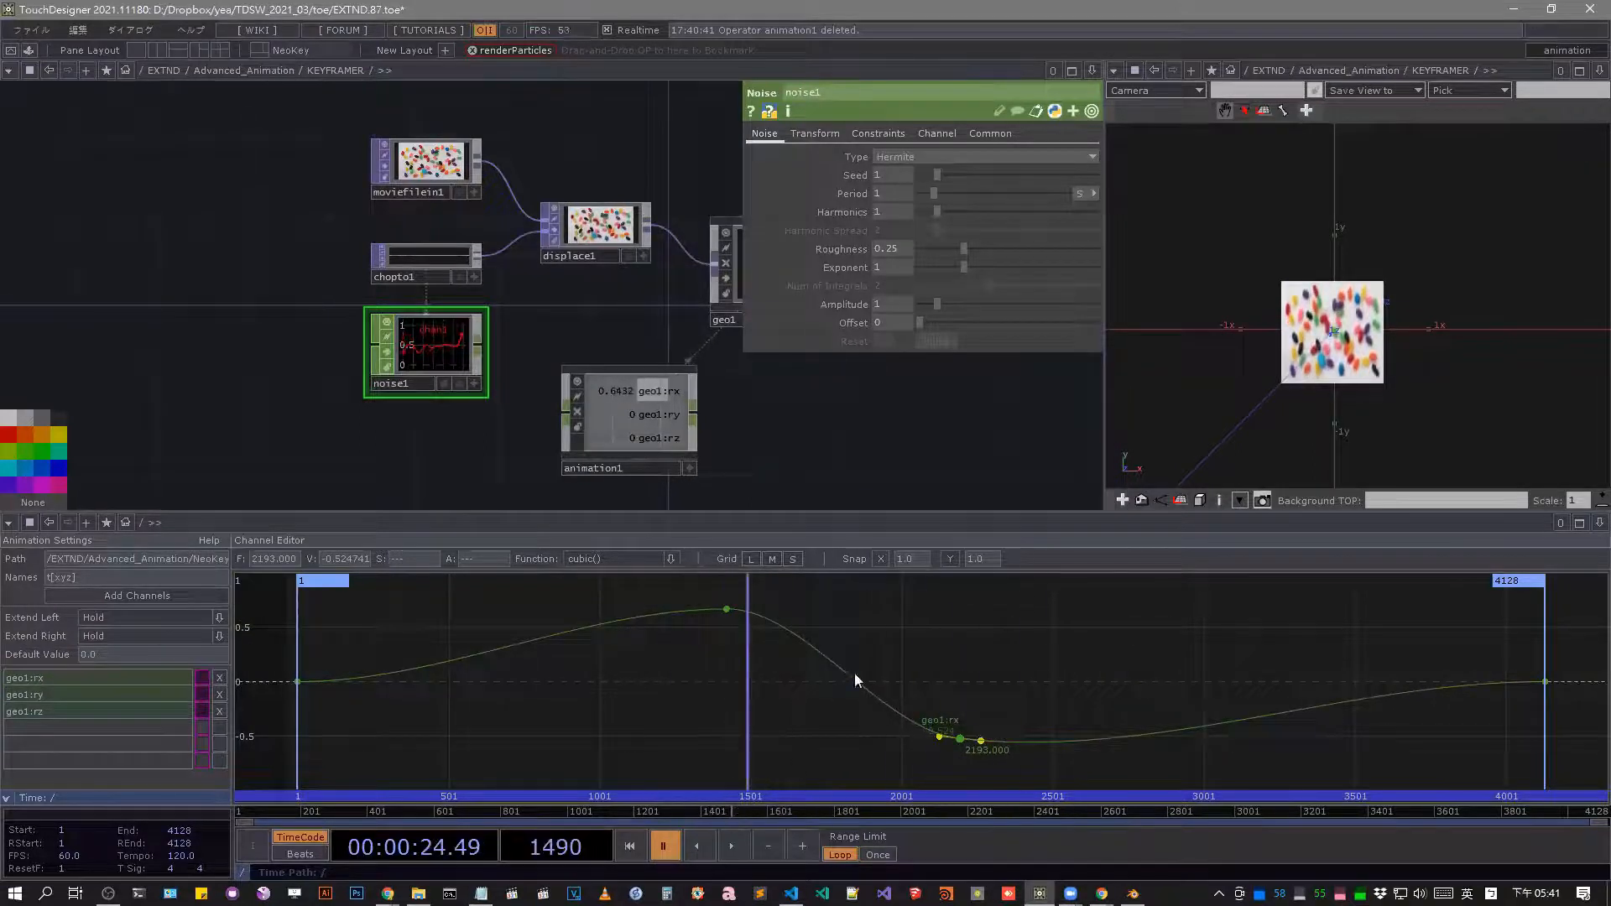
pyautogui.moveTo(832, 639); pyautogui.dragTo(1308, 714, button='middle')
pyautogui.moveTo(654, 630); pyautogui.dragTo(618, 465)
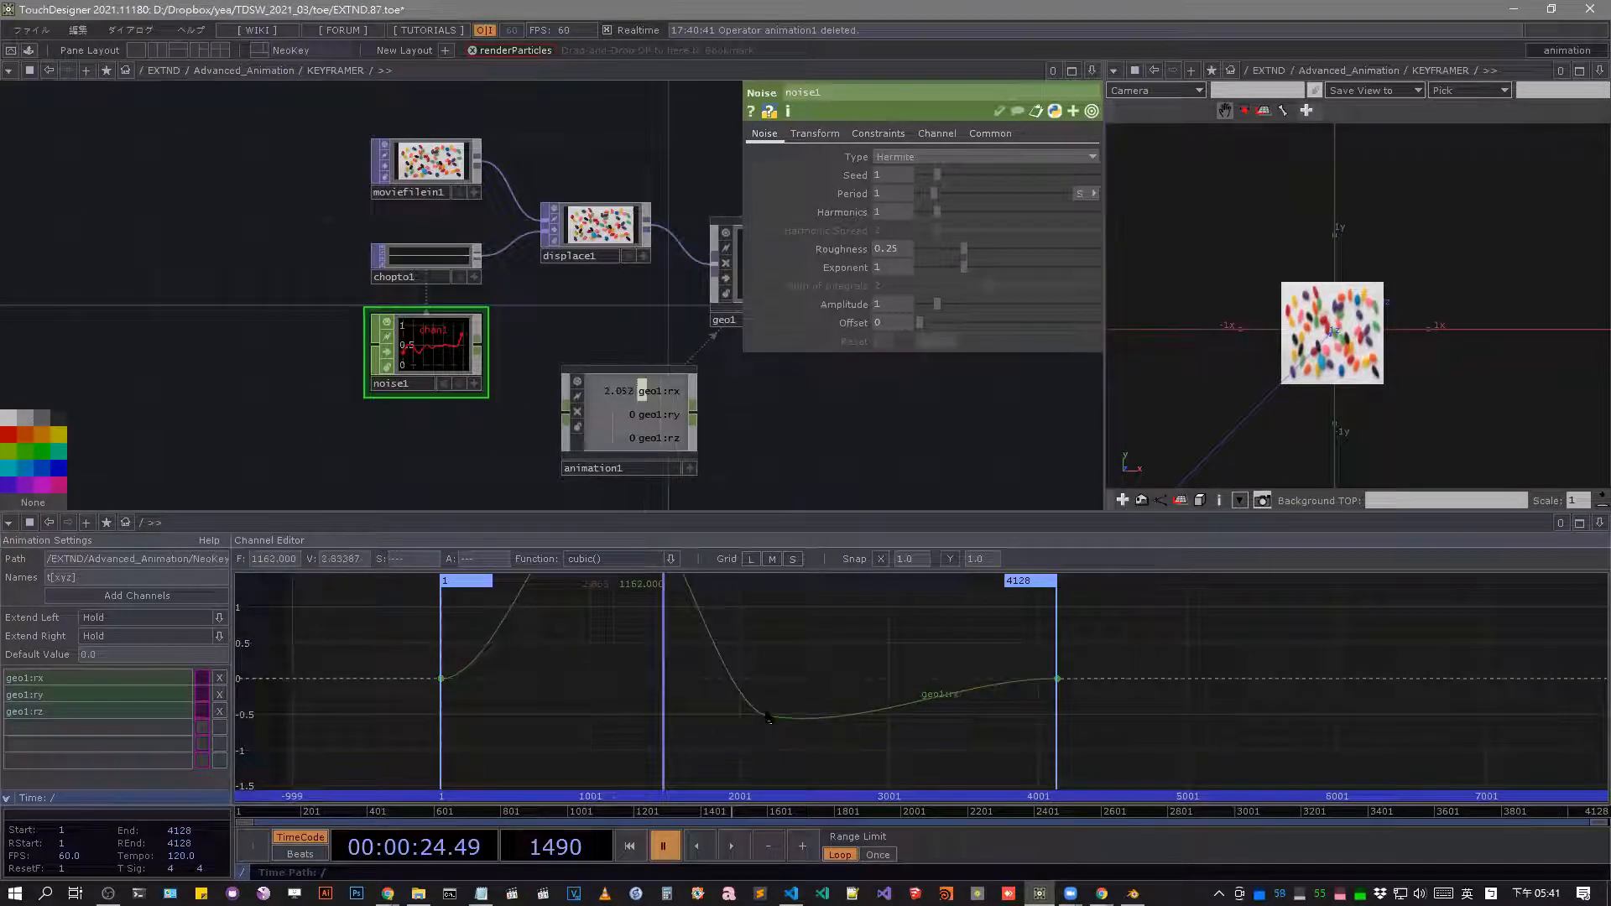
# Keyframe geo1's Translate parameter in a new Animation component.
pyautogui.moveTo(830, 447); pyautogui.dragTo(673, 438)
pyautogui.click(587, 268)
pyautogui.rightClick(809, 190)
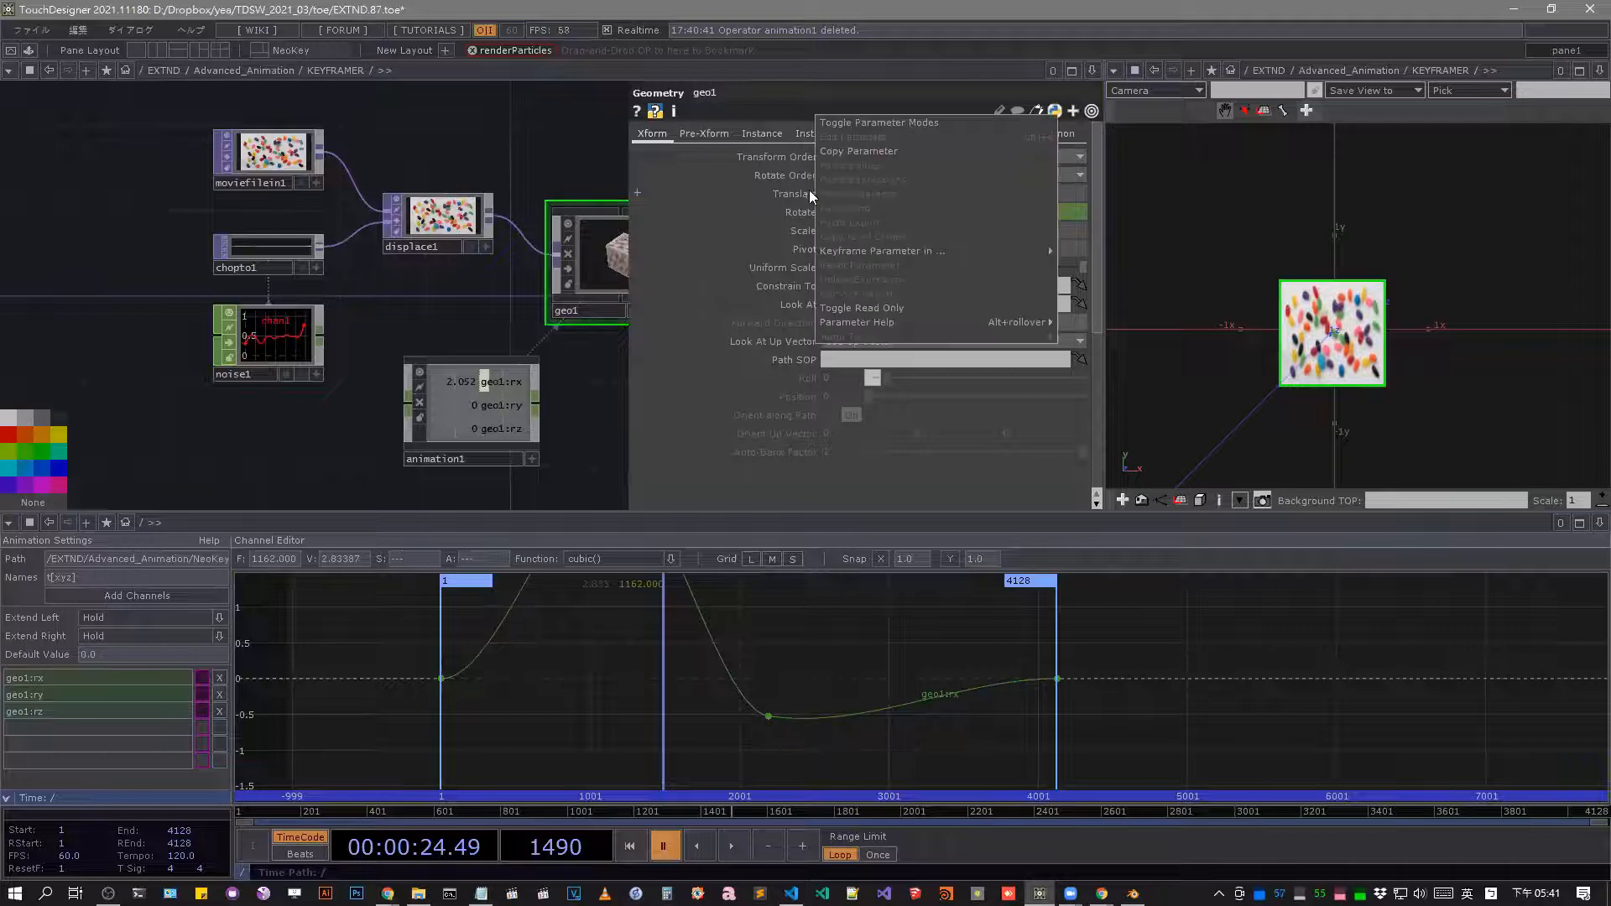
pyautogui.moveTo(891, 252)
pyautogui.click(1090, 251)
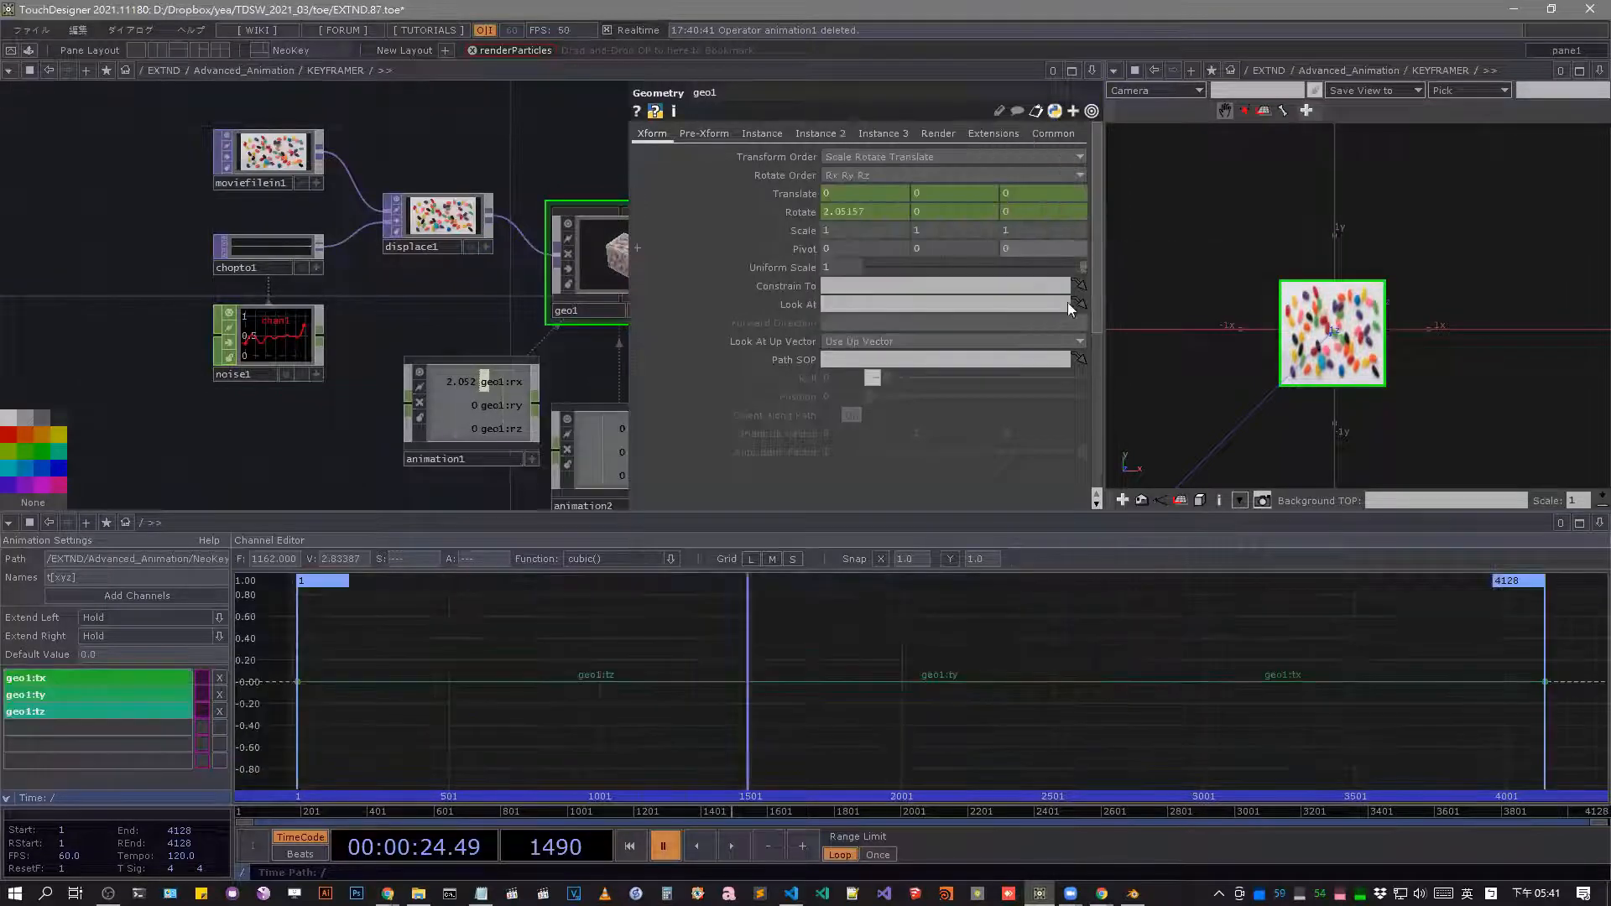
# Delete the geo1 tx, ty and tz channels from the animation2 component.
pyautogui.click(160, 725)
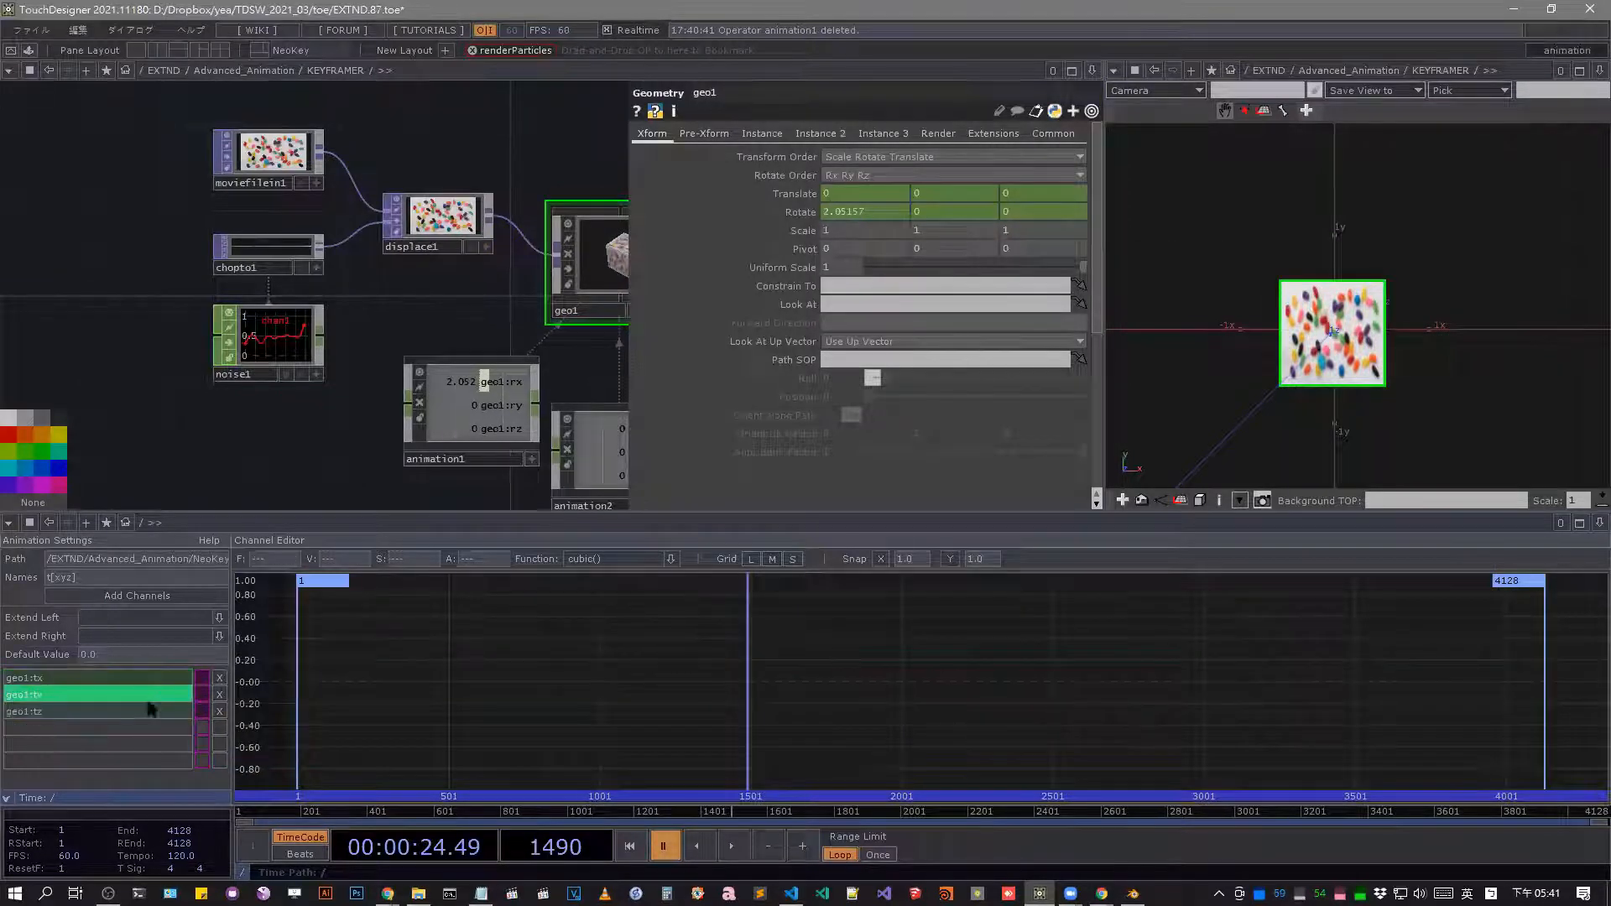
pyautogui.click(131, 678)
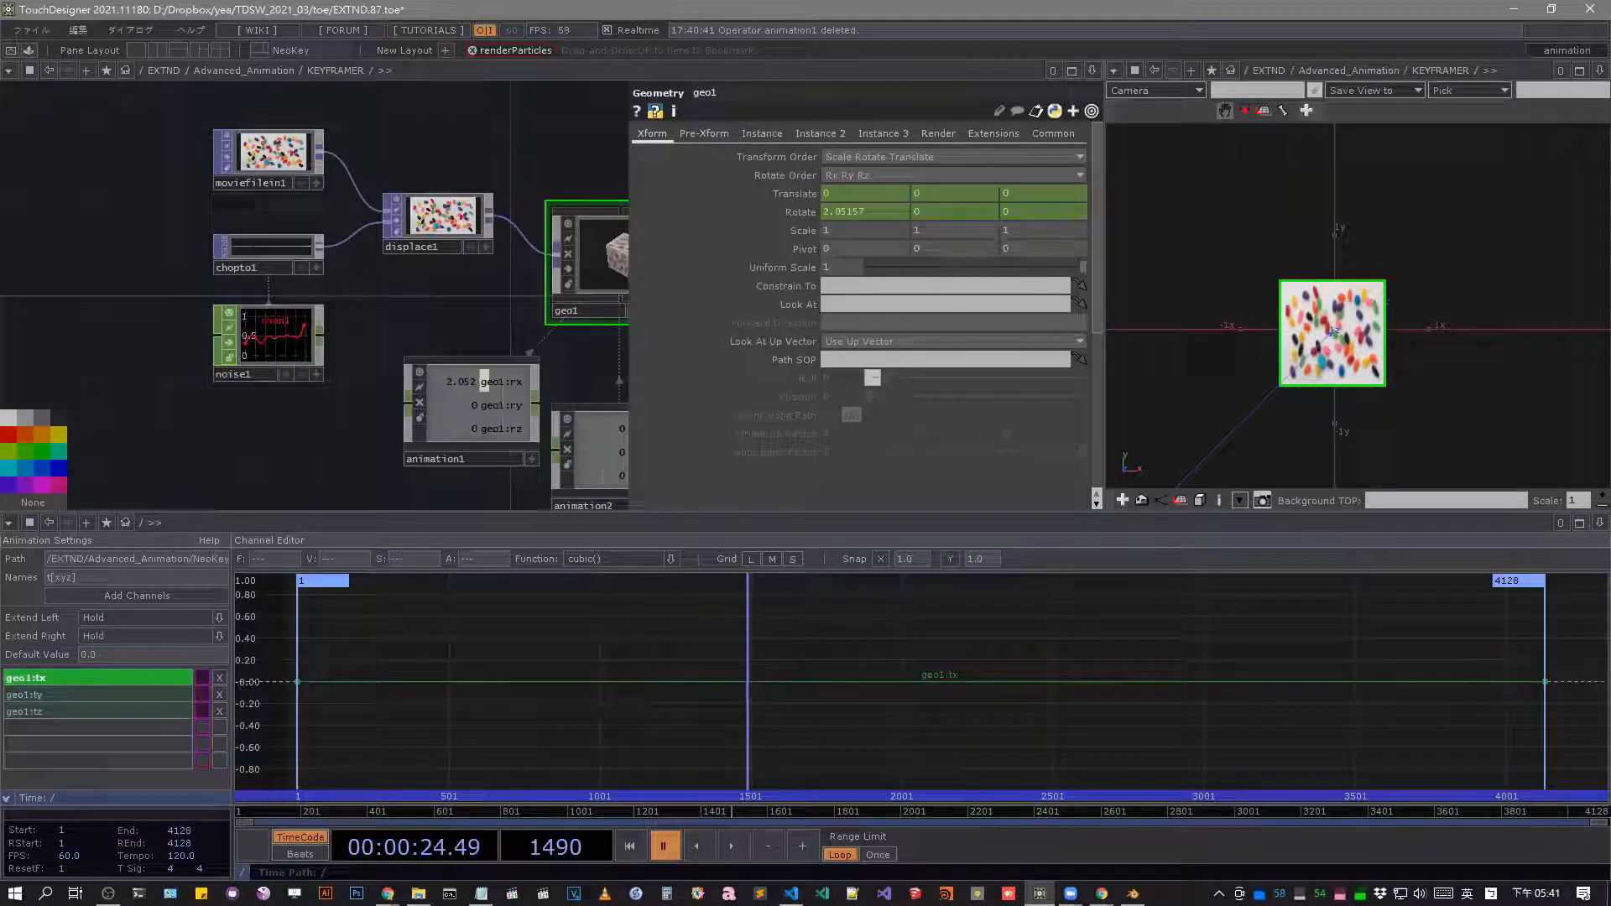
pyautogui.click(220, 678)
pyautogui.click(220, 678)
pyautogui.click(220, 678)
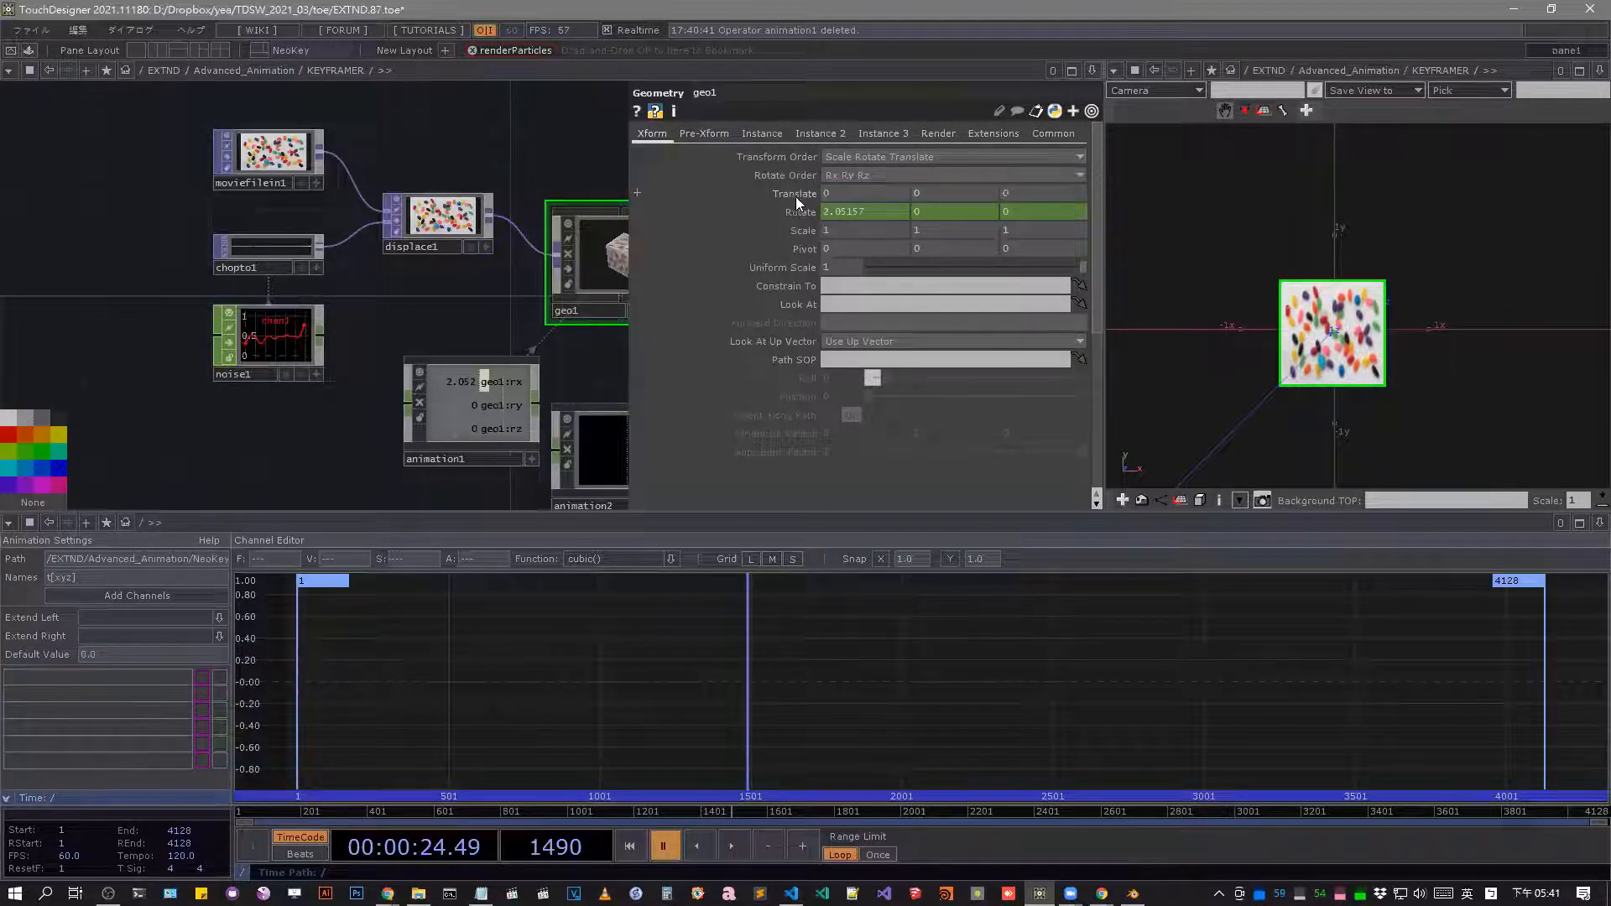
# Keyframe geo1's Translate parameter in the existing animation1 component.
pyautogui.rightClick(795, 197)
pyautogui.moveTo(899, 260)
pyautogui.click(1074, 304)
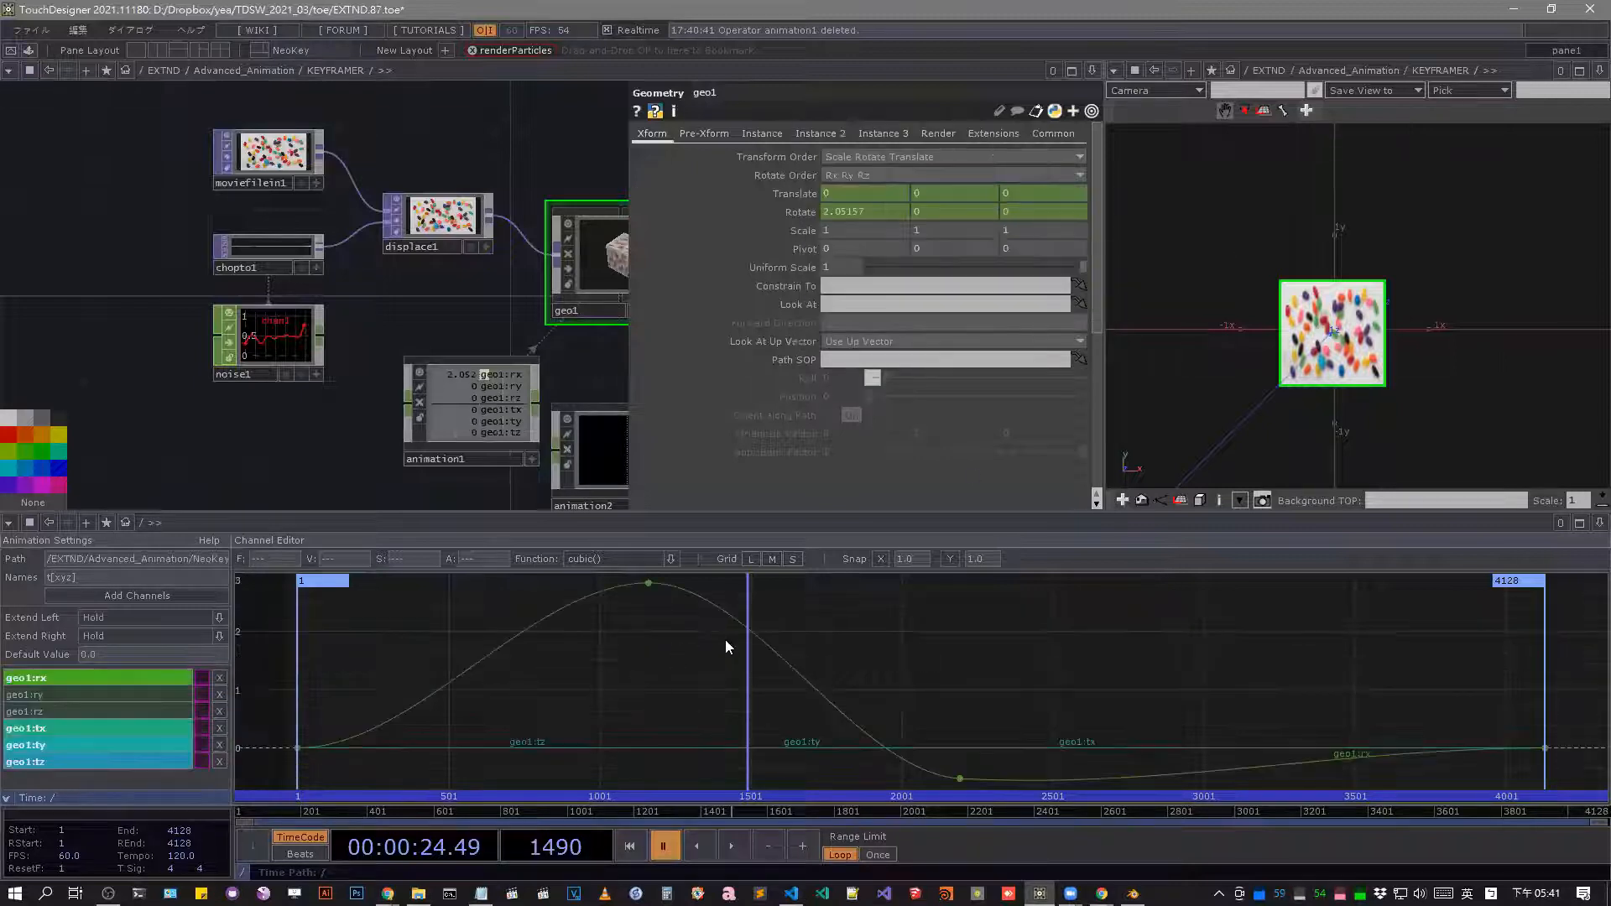
# Shape the geo1:tx curve into a wave with five keys, dipping near frame 1500 and peaking near 2500, and scrub to frame 1239.
pyautogui.click(112, 735)
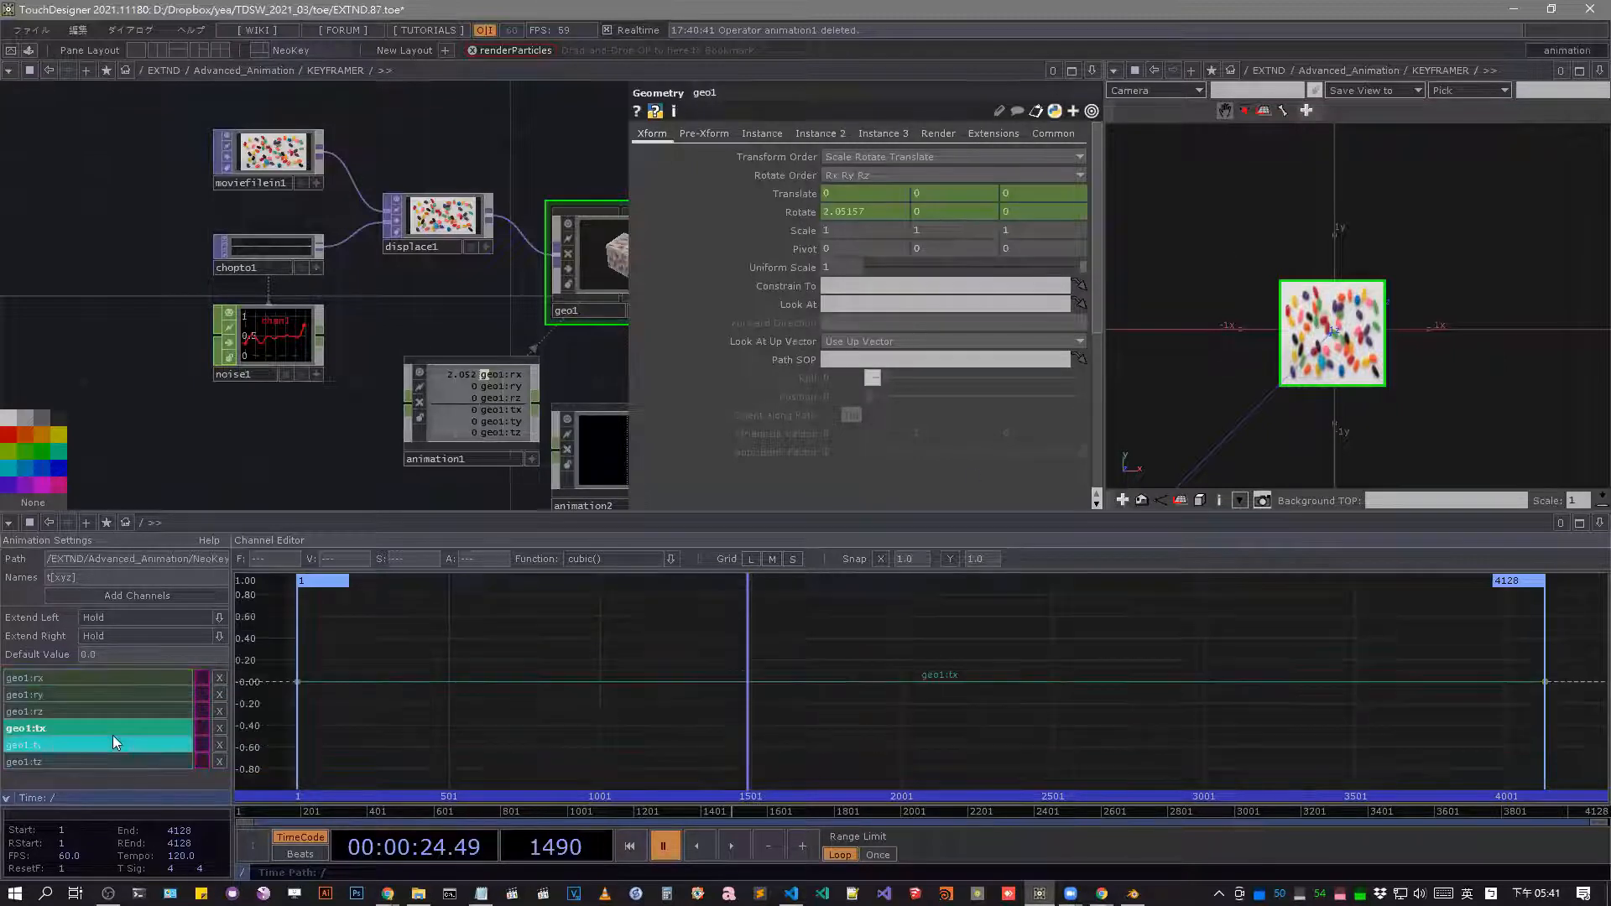
pyautogui.keyDown('alt'); pyautogui.click(512, 677); pyautogui.keyUp('alt')
pyautogui.moveTo(512, 678); pyautogui.dragTo(669, 667)
pyautogui.keyDown('alt'); pyautogui.click(792, 666); pyautogui.keyUp('alt')
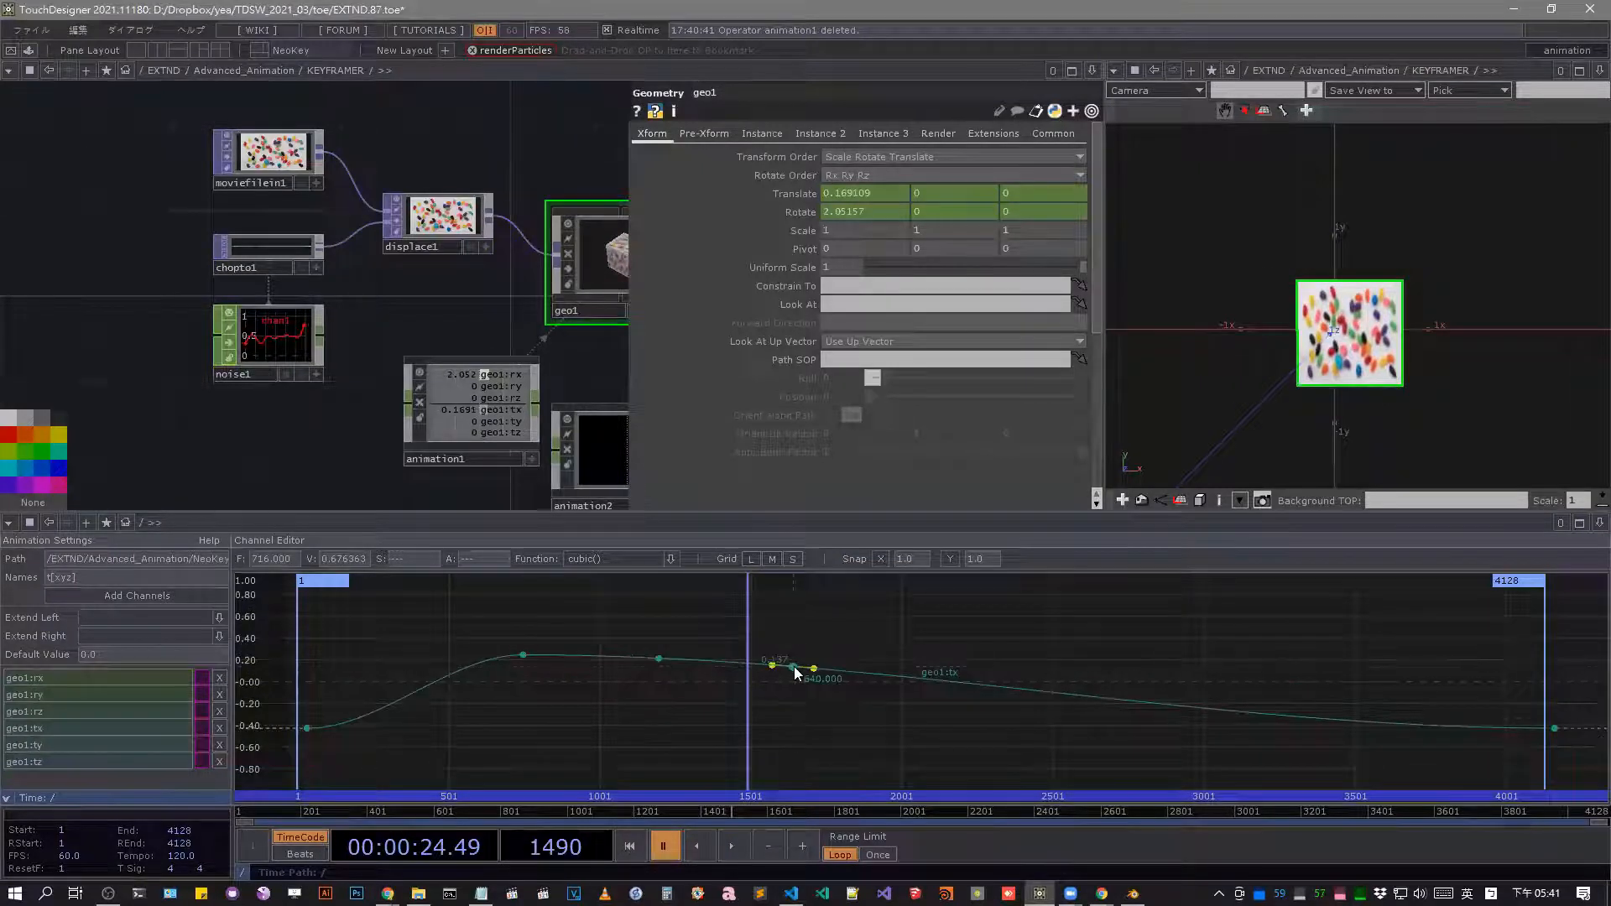
pyautogui.moveTo(792, 666); pyautogui.dragTo(767, 749)
pyautogui.keyDown('alt'); pyautogui.moveTo(1066, 753); pyautogui.dragTo(1067, 604); pyautogui.keyUp('alt')
pyautogui.keyDown('alt'); pyautogui.click(1257, 641); pyautogui.keyUp('alt')
pyautogui.moveTo(1254, 643)
pyautogui.mouseDown()
pyautogui.moveTo(1176, 777)
pyautogui.moveTo(1242, 648)
pyautogui.mouseUp()
pyautogui.moveTo(725, 815); pyautogui.dragTo(648, 789)
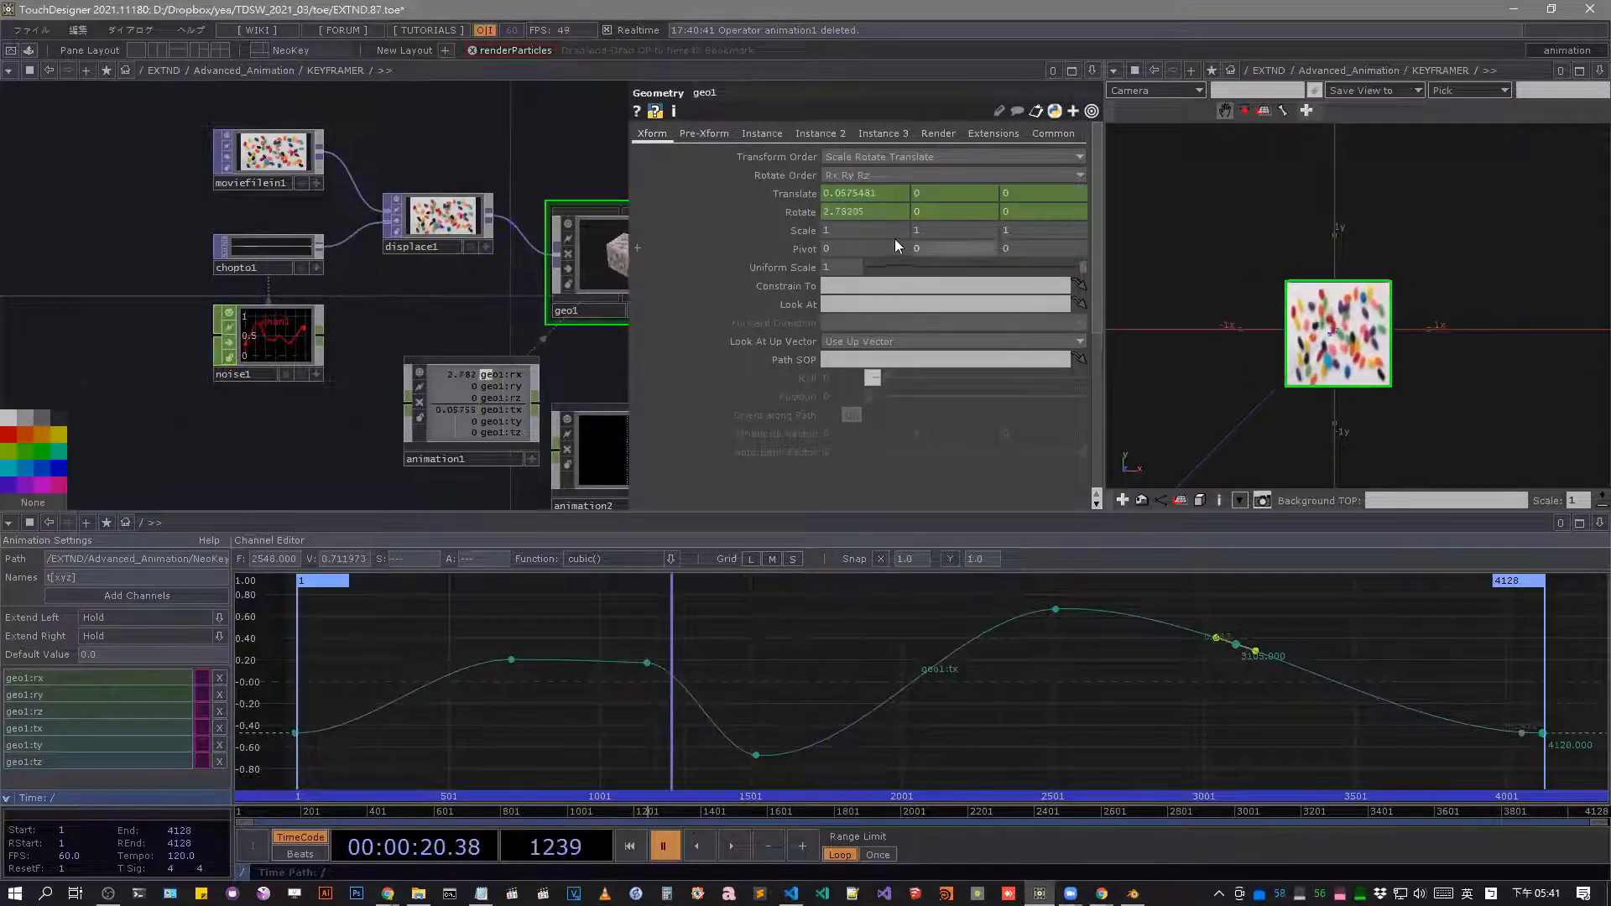
# Check geo1's Translate channel links, then move the cube with the translate handle in the viewer to about X 1.50, Y 1.22.
pyautogui.click(892, 195)
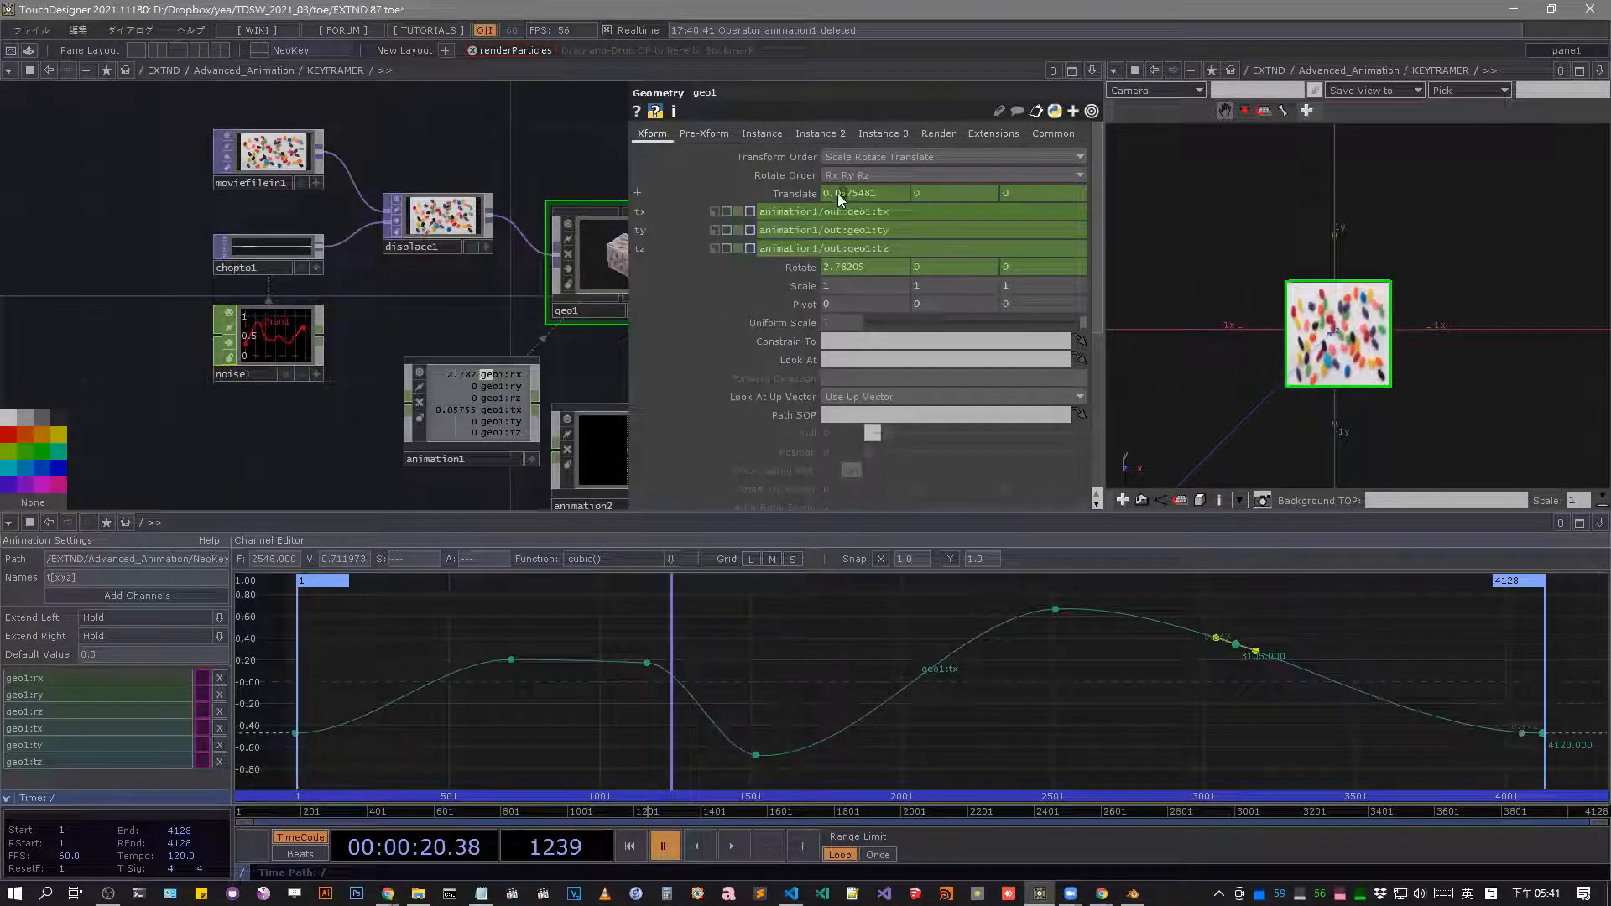
pyautogui.click(893, 196)
pyautogui.click(1261, 111)
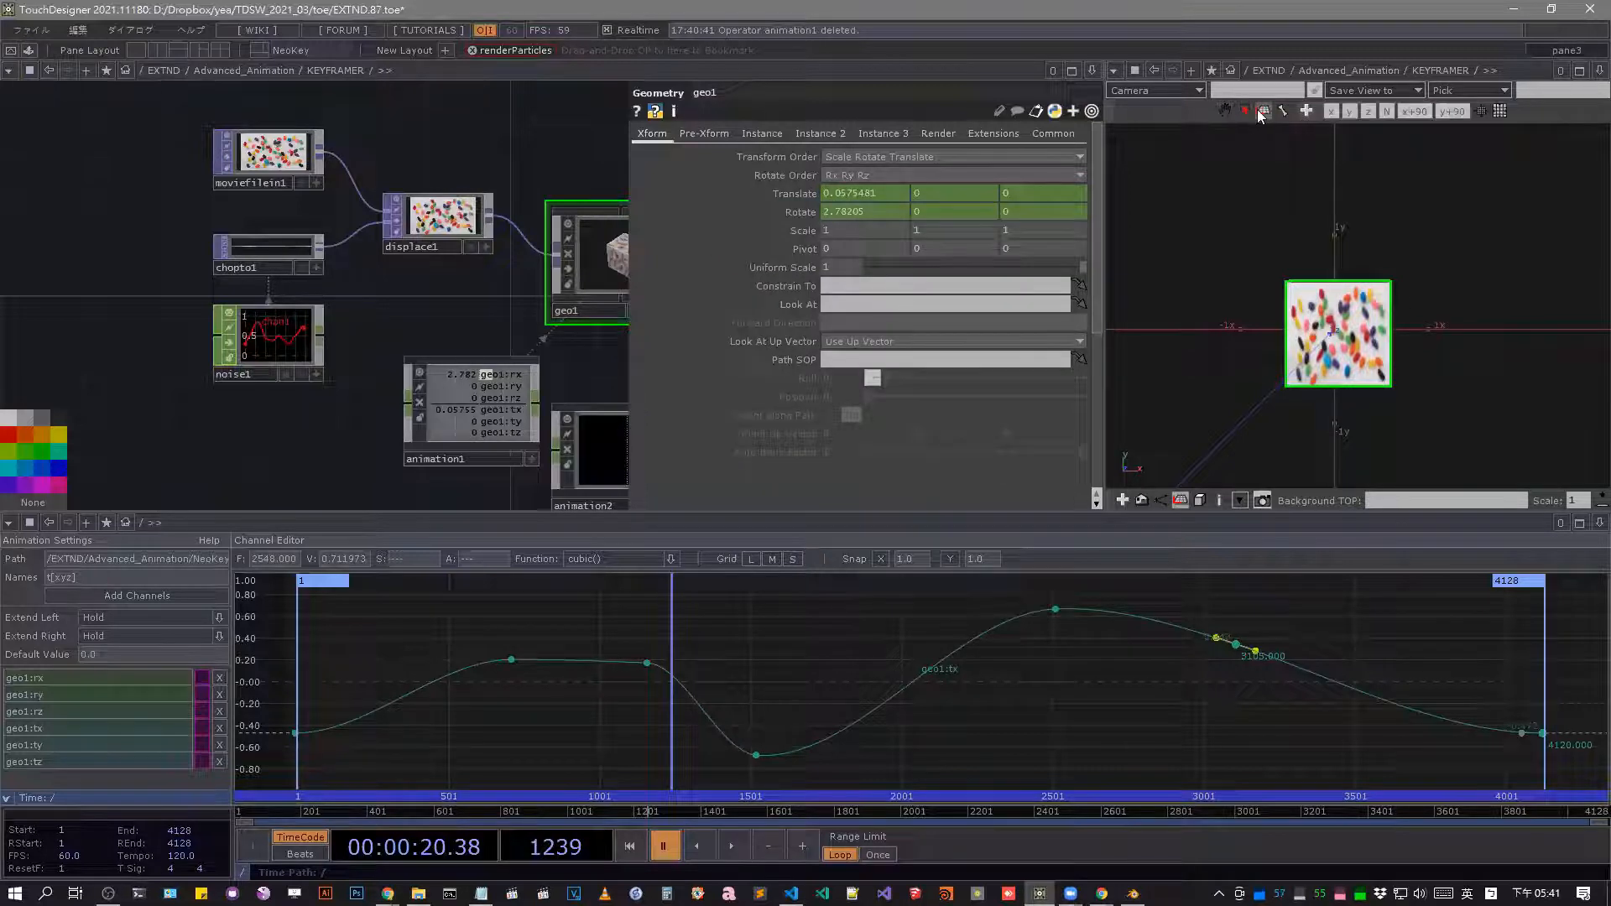
pyautogui.click(1247, 112)
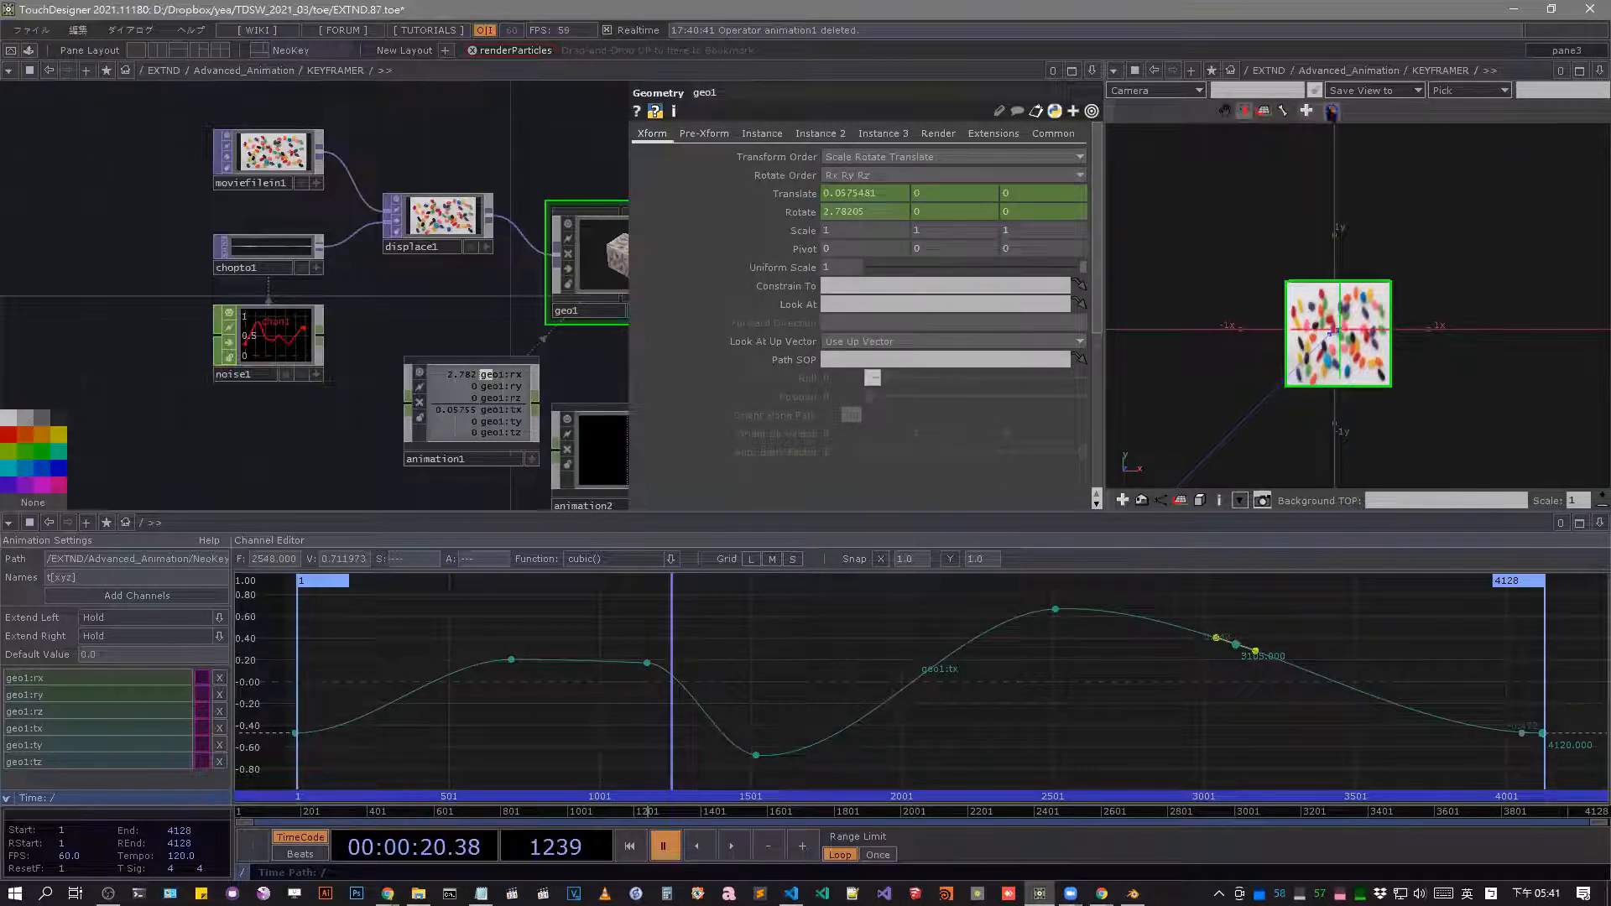
pyautogui.moveTo(1458, 336); pyautogui.dragTo(1470, 220)
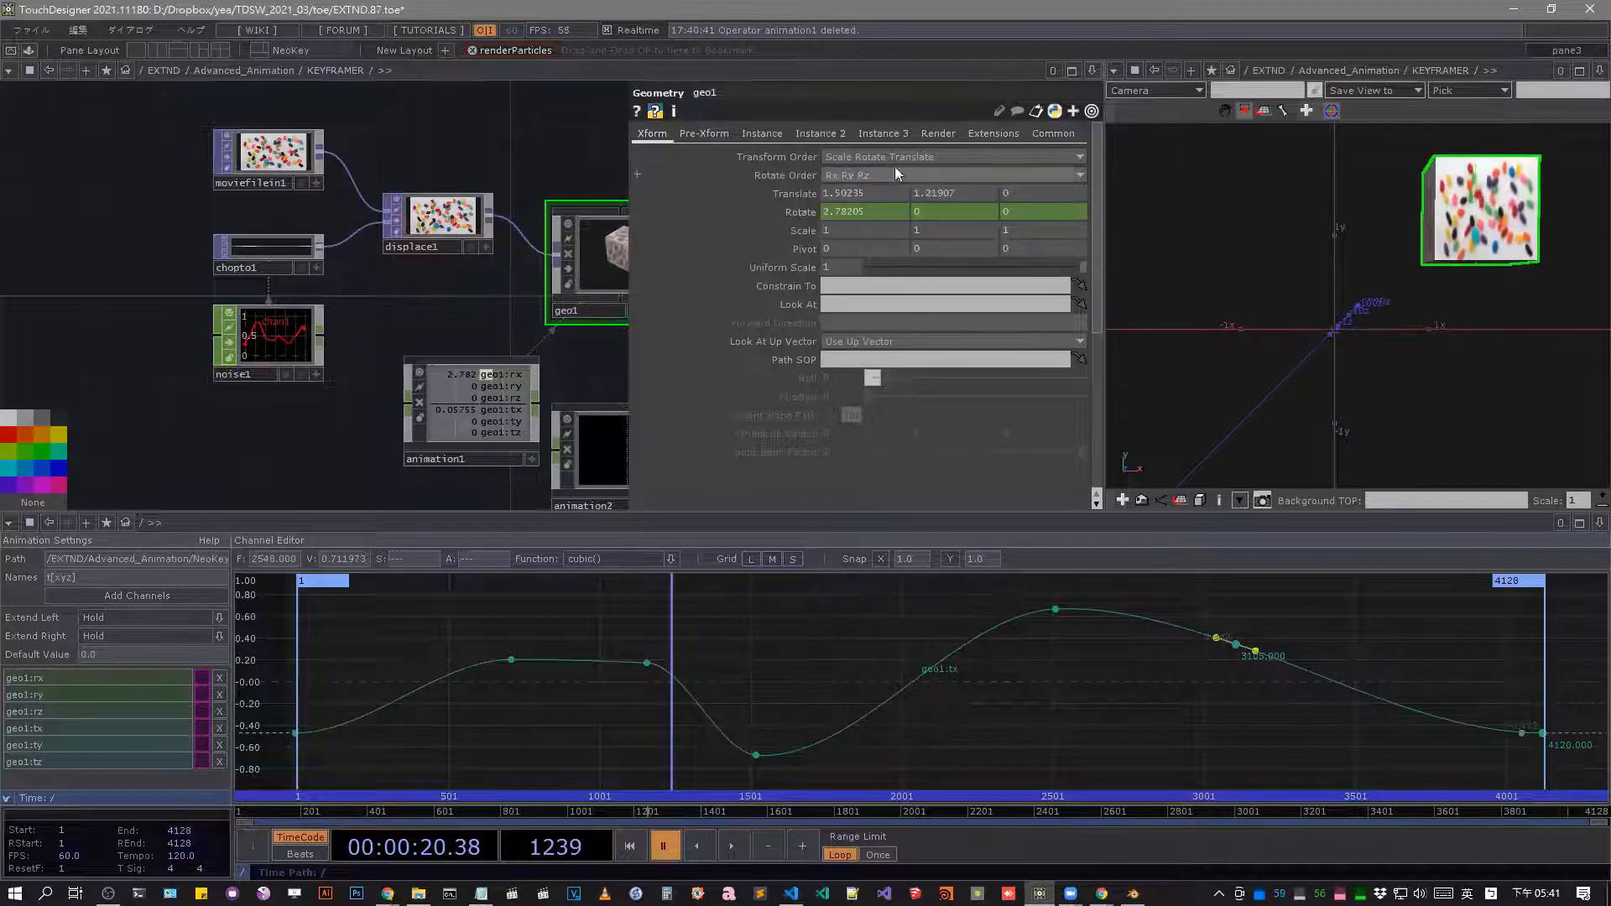
# Open animation1's inner network in a floating window, turn the out operator's export back on and close the window.
pyautogui.scroll(-3, 335, 360)
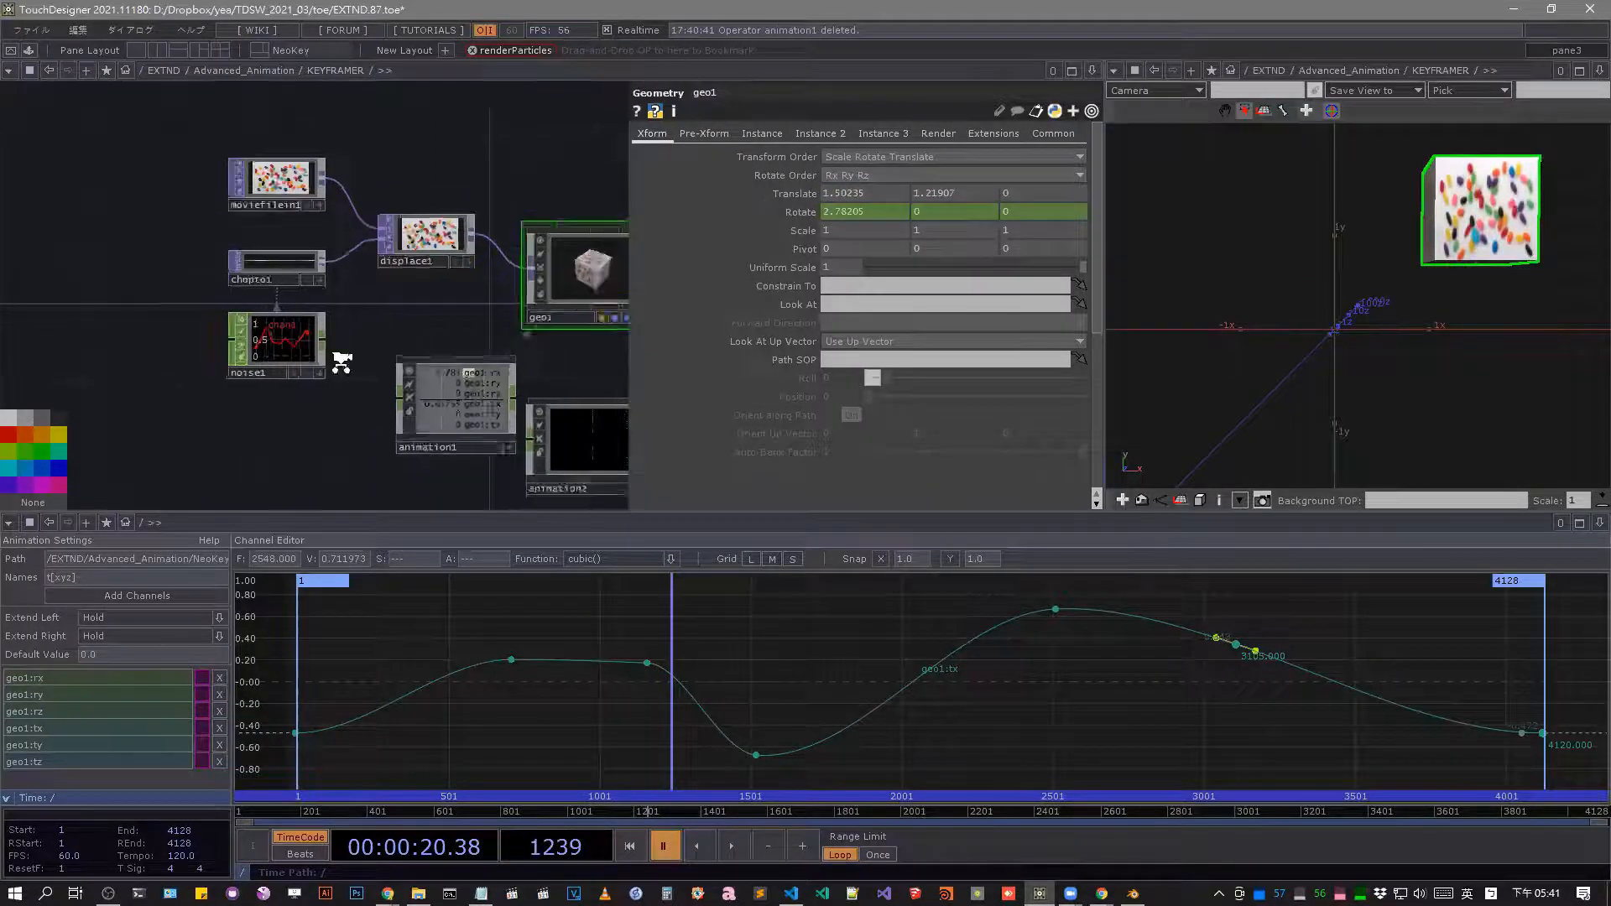
pyautogui.scroll(5, 424, 377)
pyautogui.rightClick(322, 363)
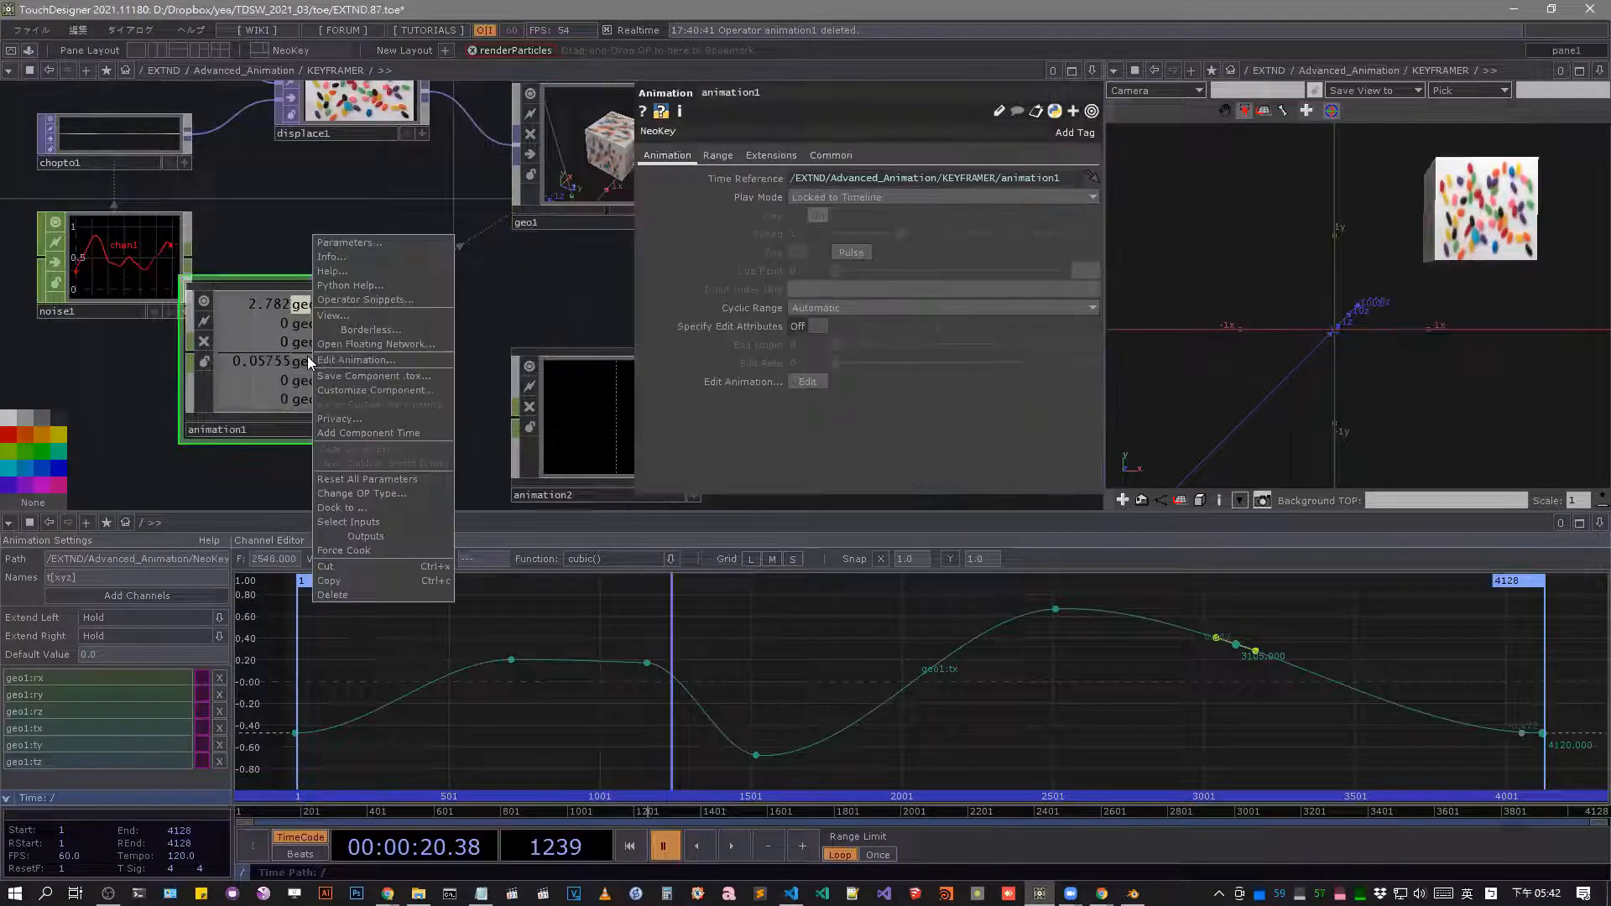
pyautogui.click(388, 342)
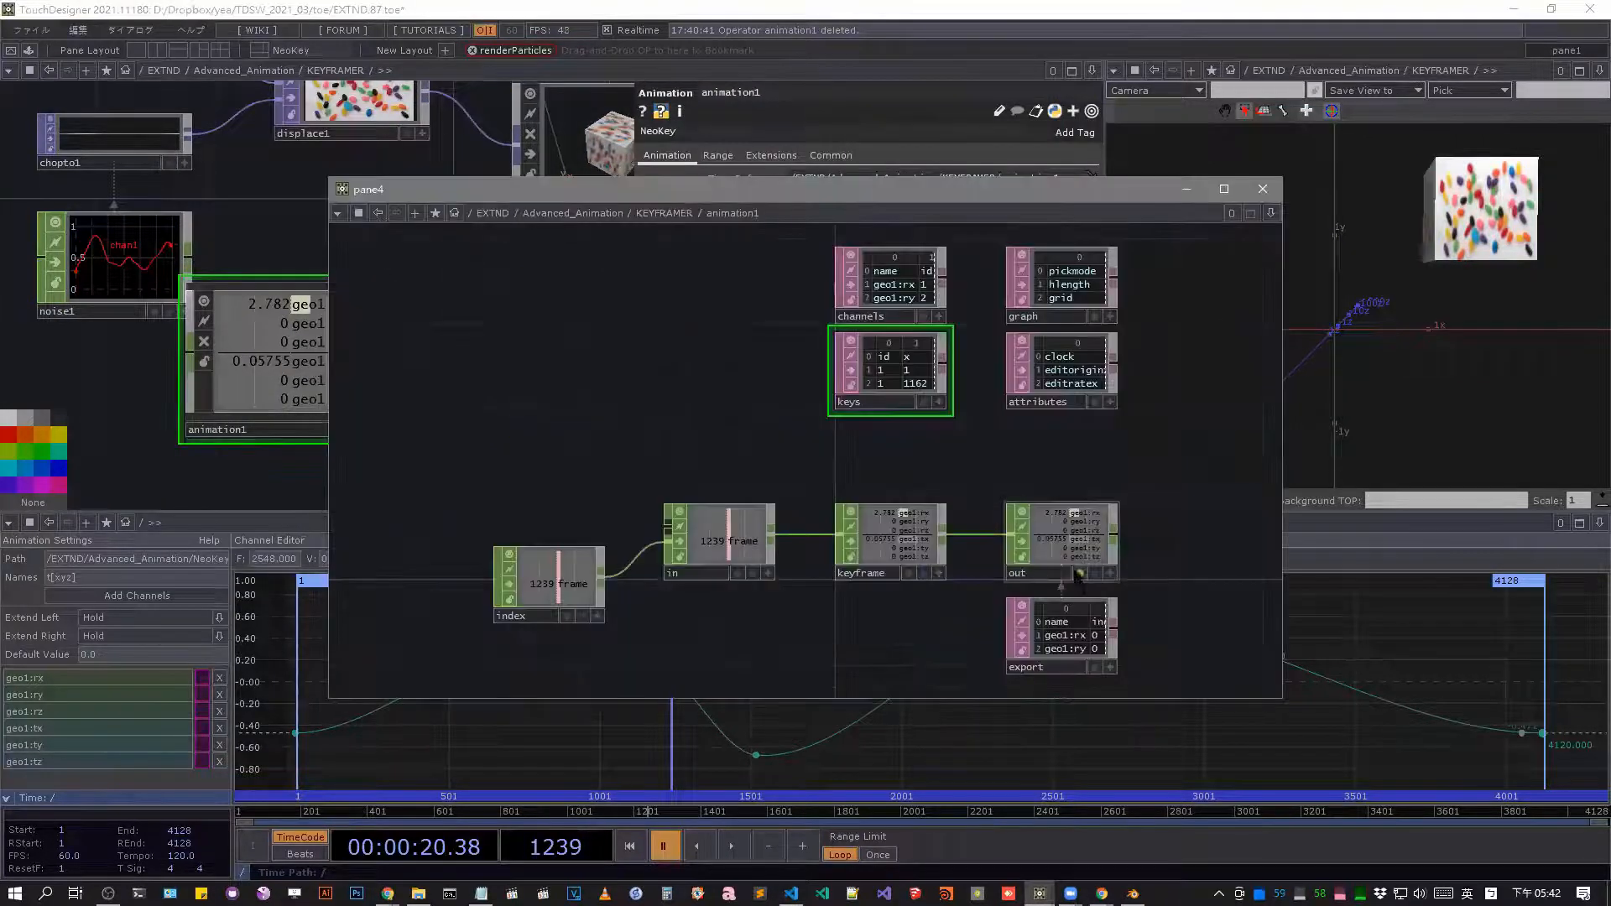
pyautogui.click(1079, 573)
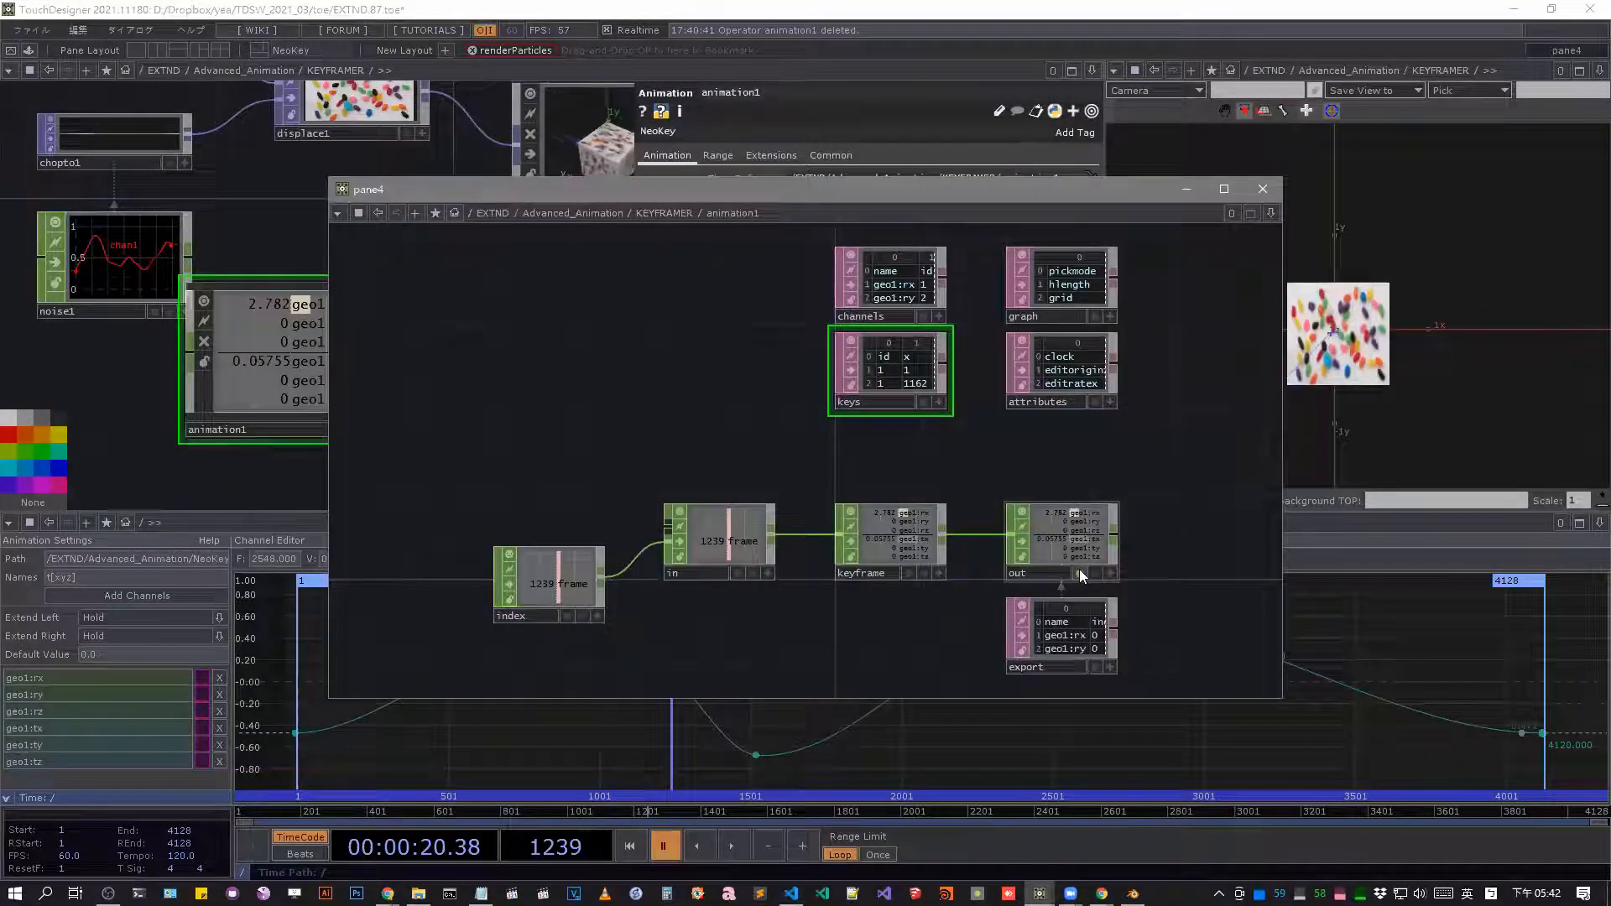
pyautogui.click(1262, 190)
# Add two dips to the geo1:tx curve, one near frame 2800 and one at frame 940 with value about -0.39.
pyautogui.keyDown('alt'); pyautogui.click(1167, 625); pyautogui.keyUp('alt')
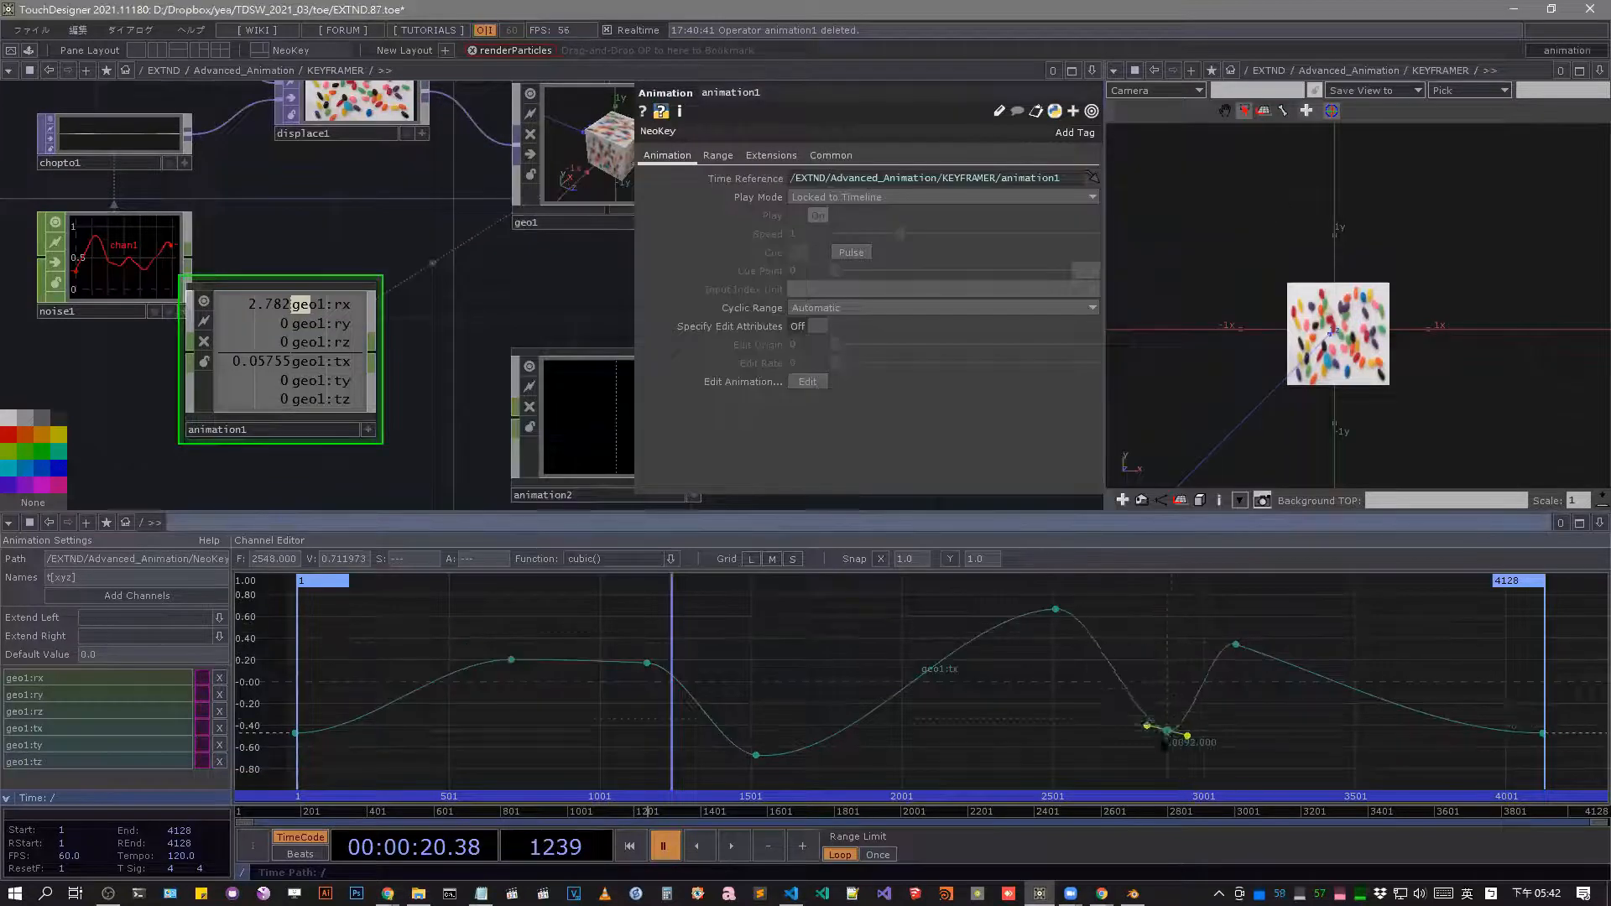
pyautogui.moveTo(1167, 731); pyautogui.dragTo(1148, 729)
pyautogui.moveTo(705, 807); pyautogui.dragTo(531, 818)
pyautogui.moveTo(566, 726); pyautogui.dragTo(589, 727)
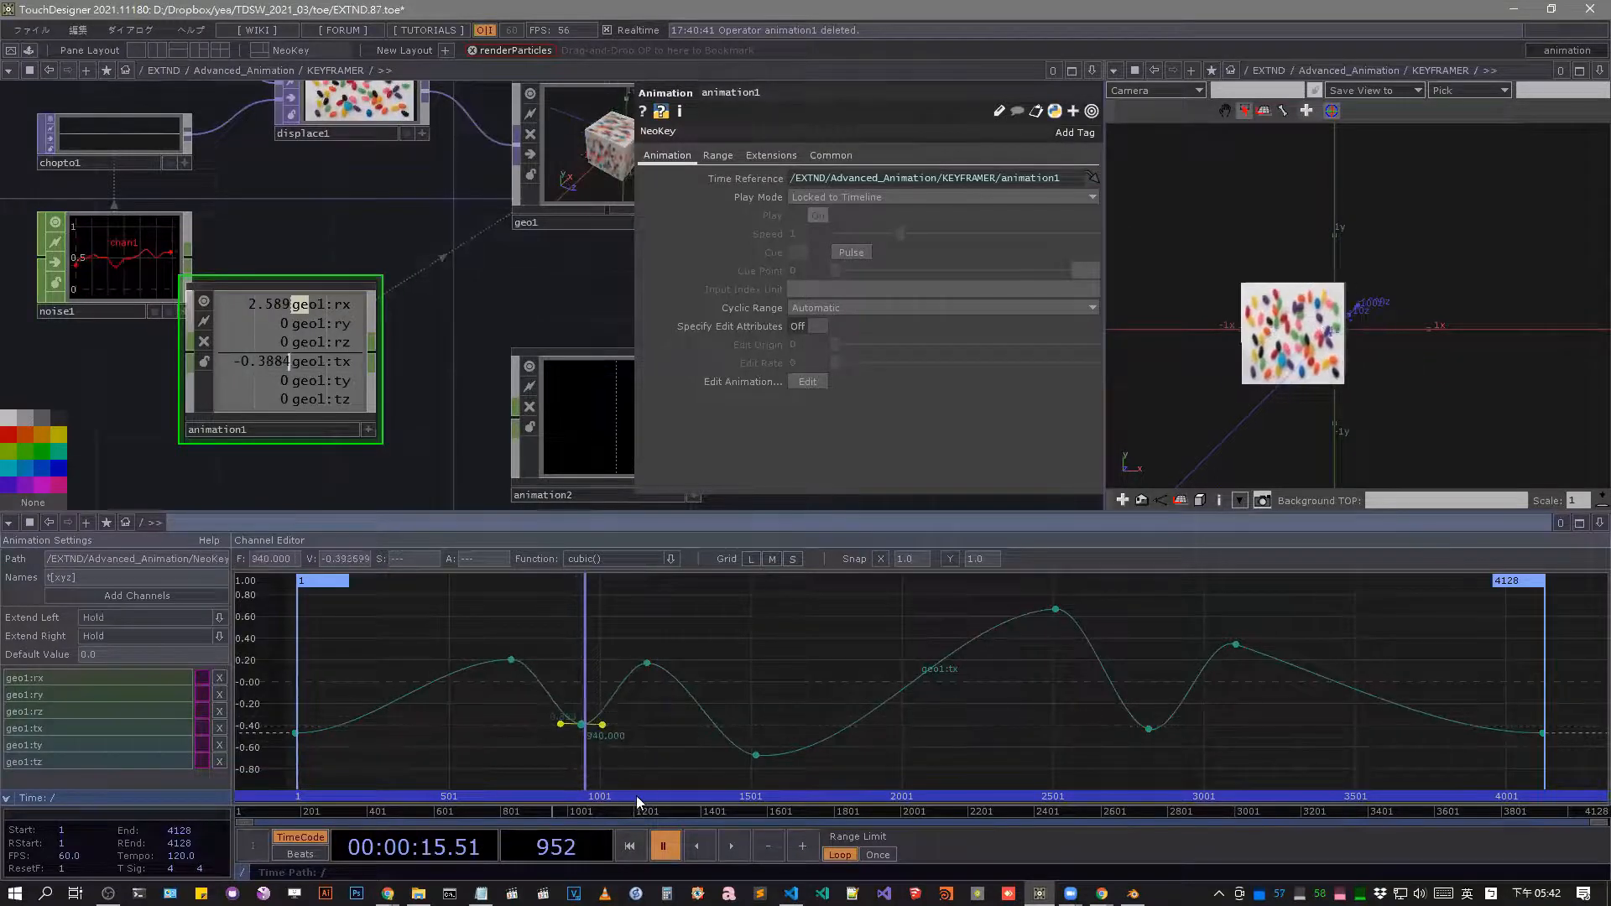
# Scrub the timeline to frame 2459 and move geo1 in the viewer to about X 0.44, Y 0.43.
pyautogui.moveTo(569, 803); pyautogui.dragTo(1038, 797)
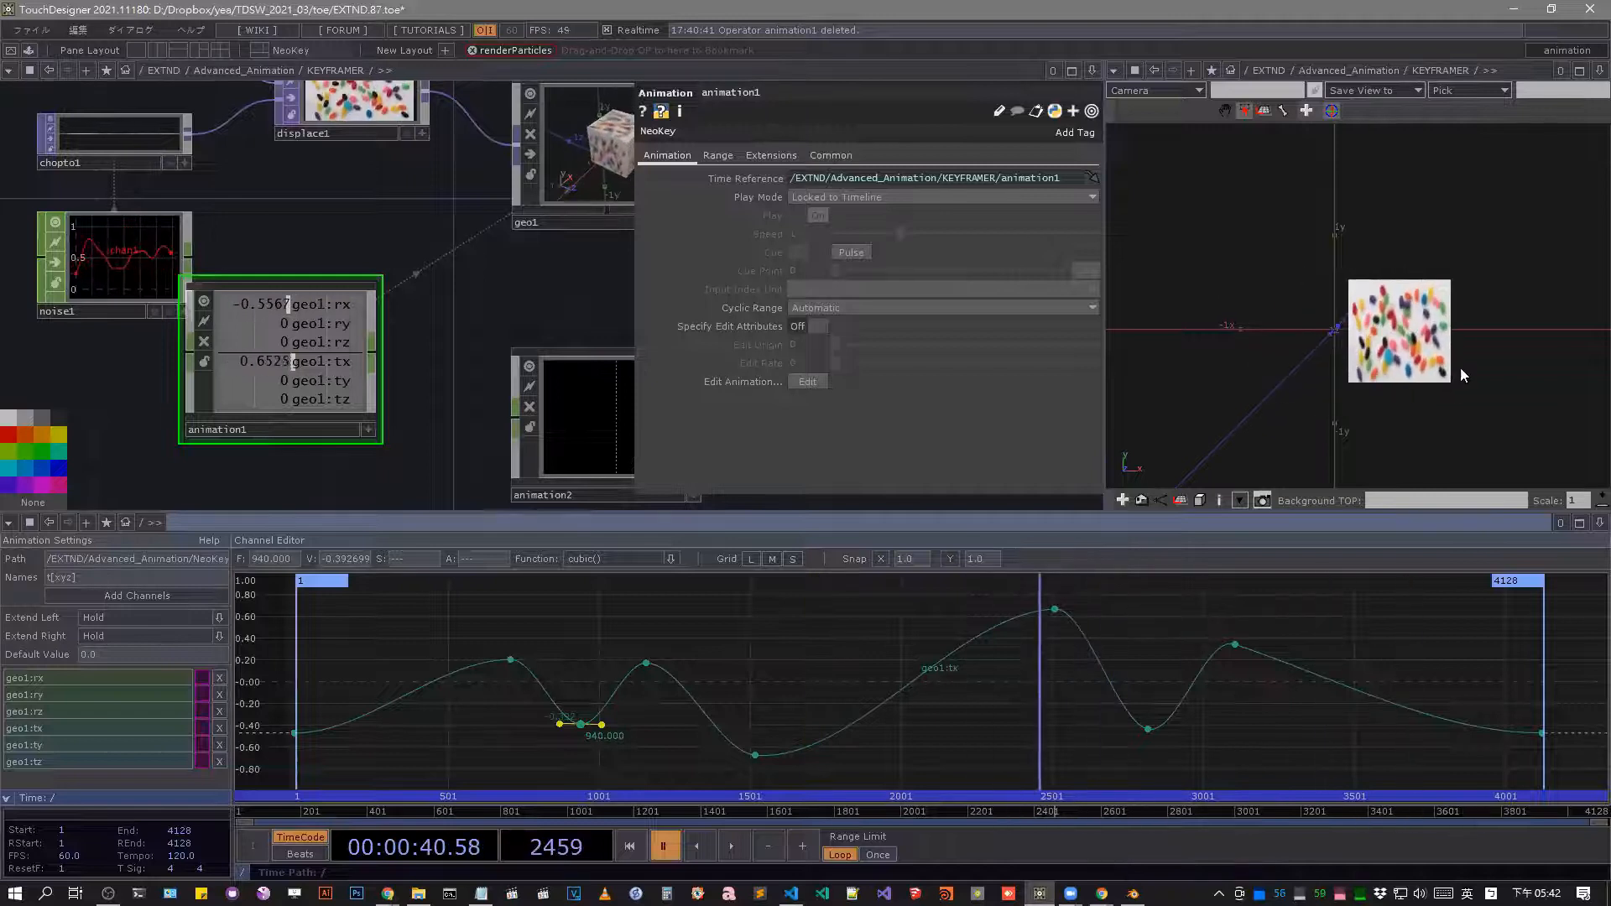
pyautogui.click(1423, 307)
pyautogui.moveTo(1423, 307); pyautogui.dragTo(1377, 272)
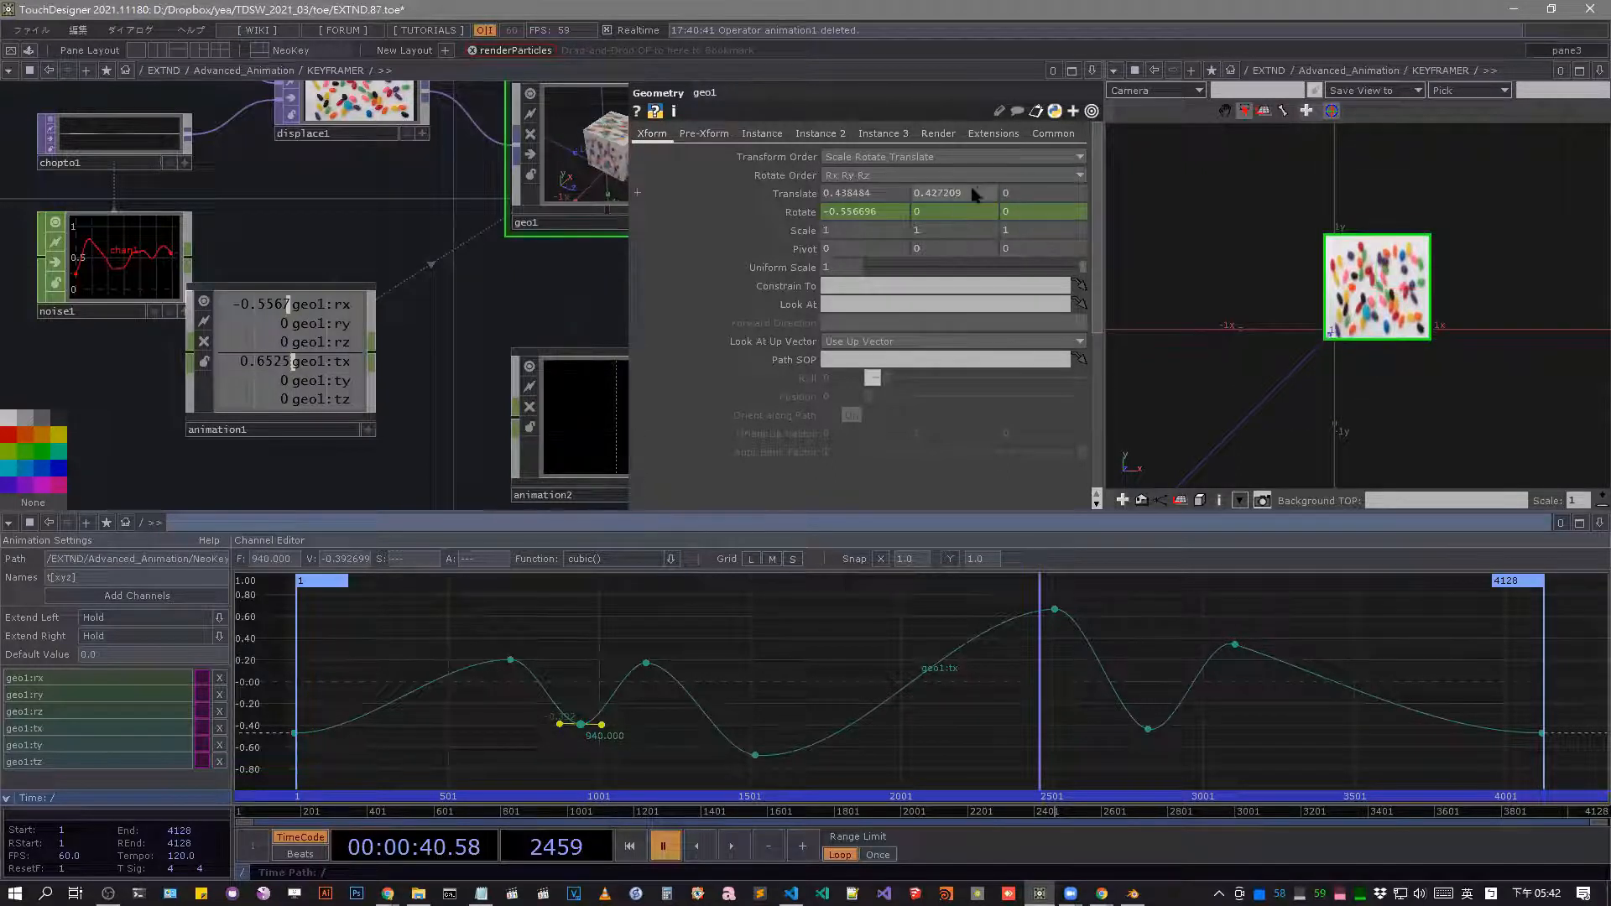
# Raise geo1's Translate Y to about 1.43 and scrub the timeline to frame 2139.
pyautogui.moveTo(973, 192); pyautogui.dragTo(975, 162)
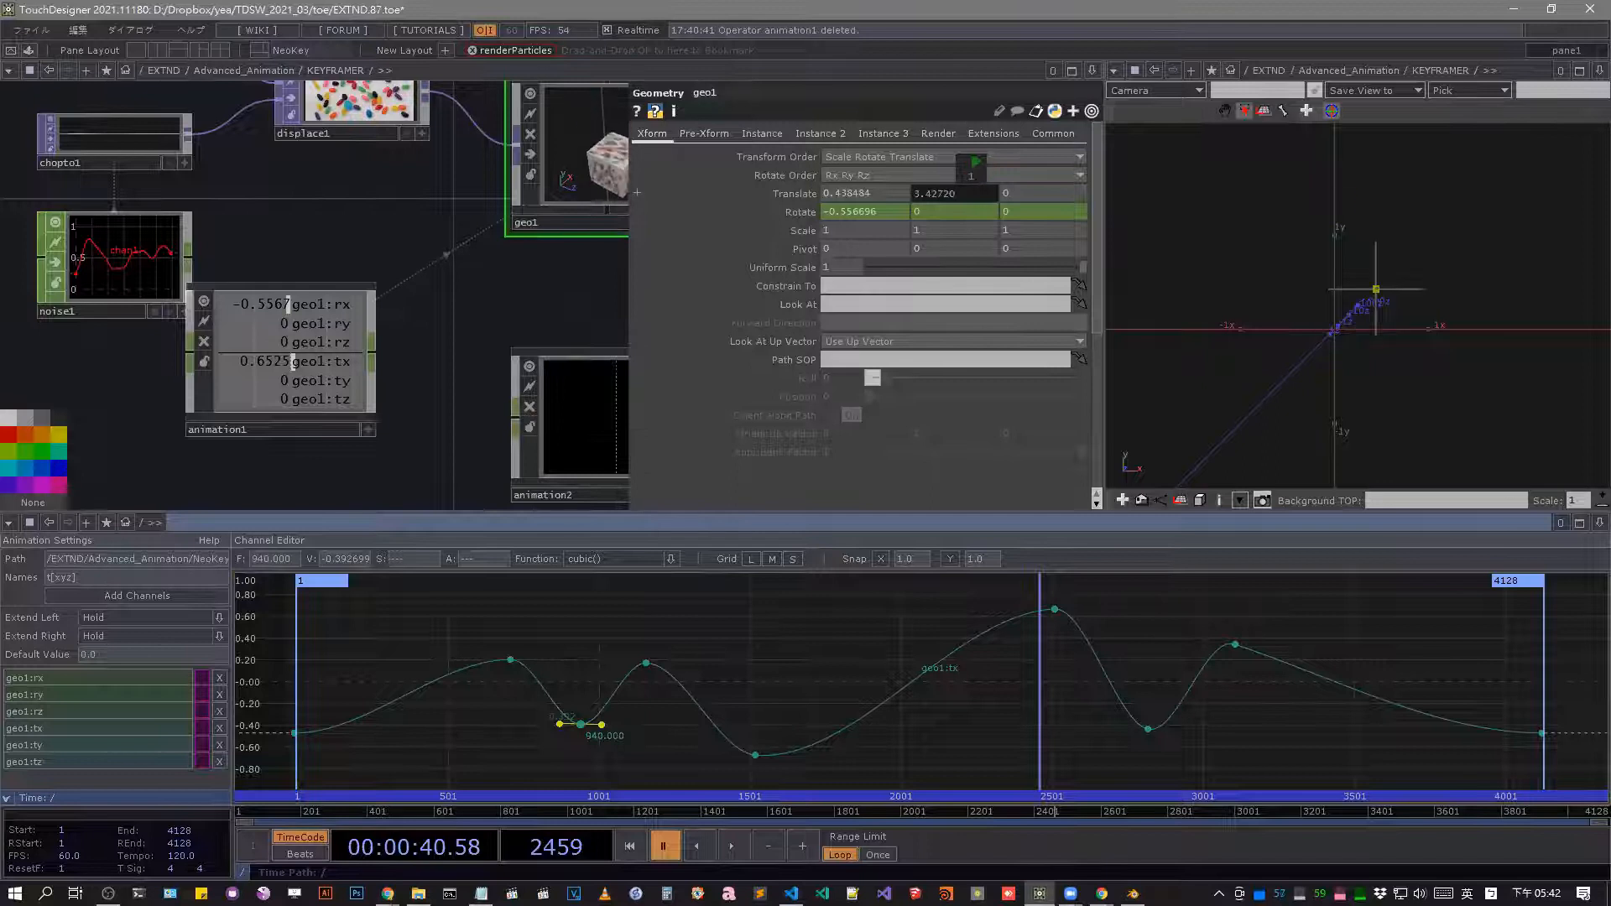
pyautogui.moveTo(1048, 810); pyautogui.dragTo(949, 811)
# Enter animation1's inner network, turn the out operator's export back on and return to the KEYFRAMER network.
pyautogui.click(283, 341)
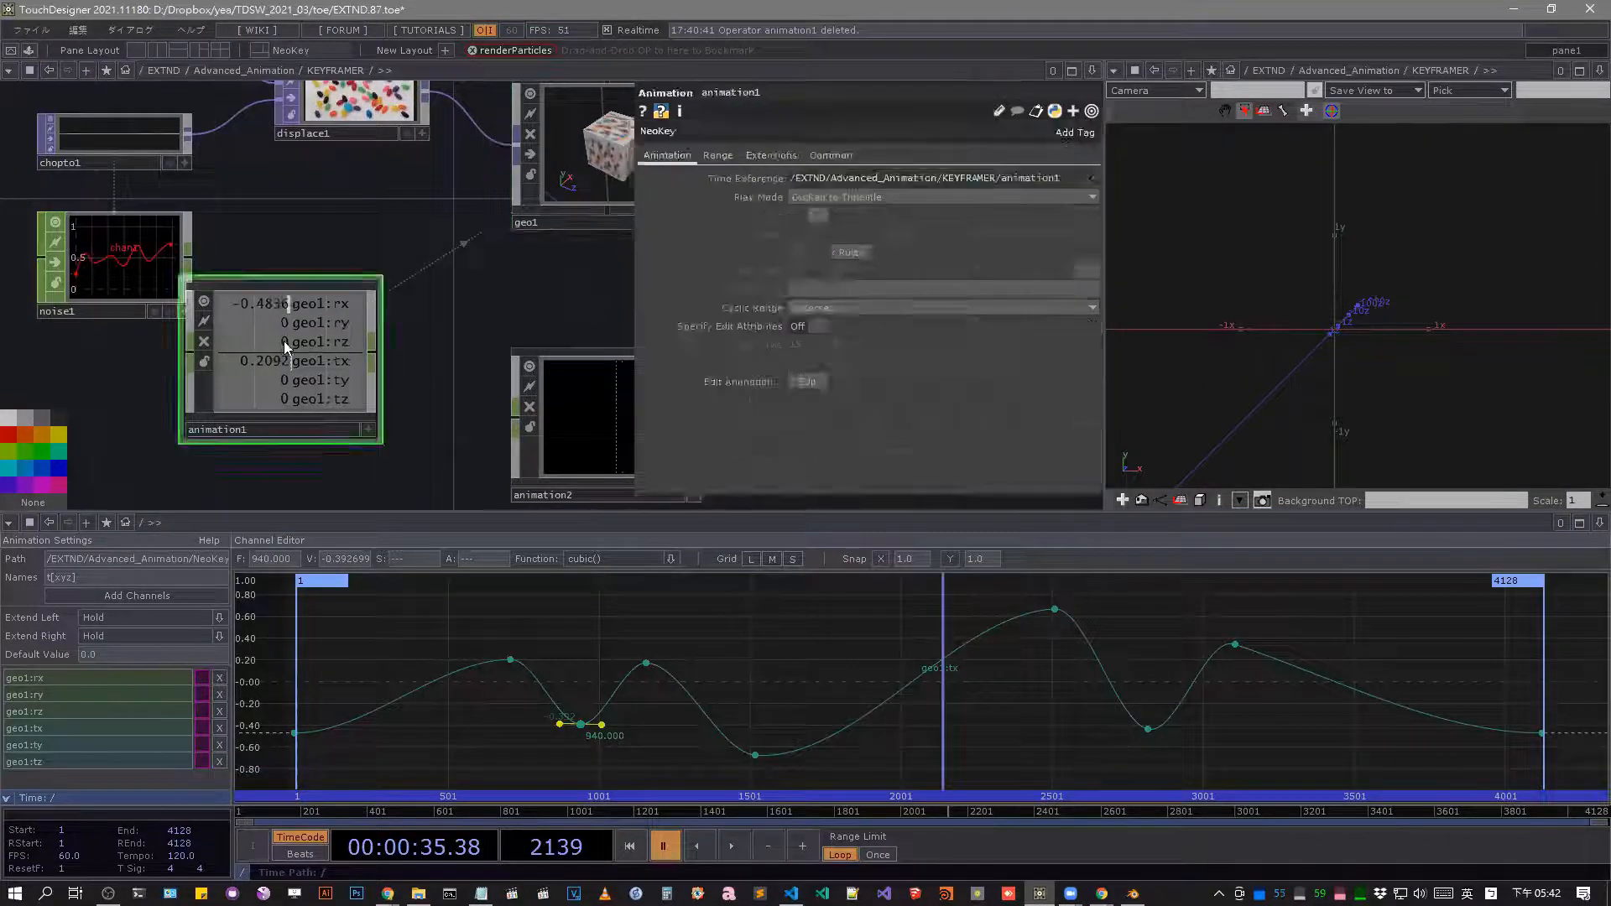
pyautogui.press('i')
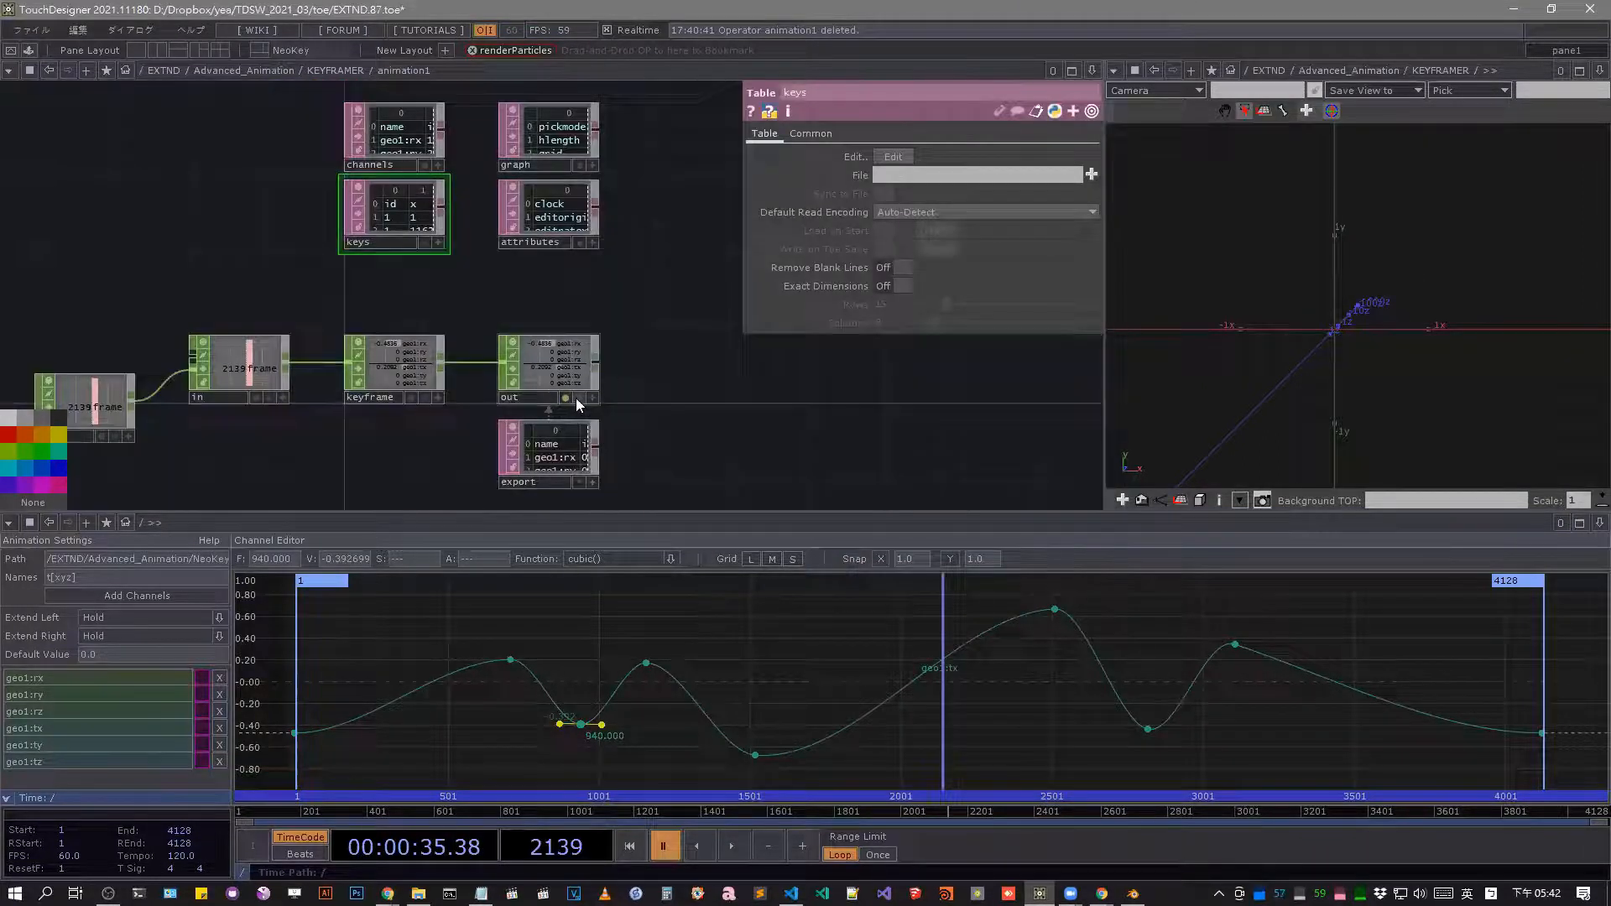
pyautogui.press('u')
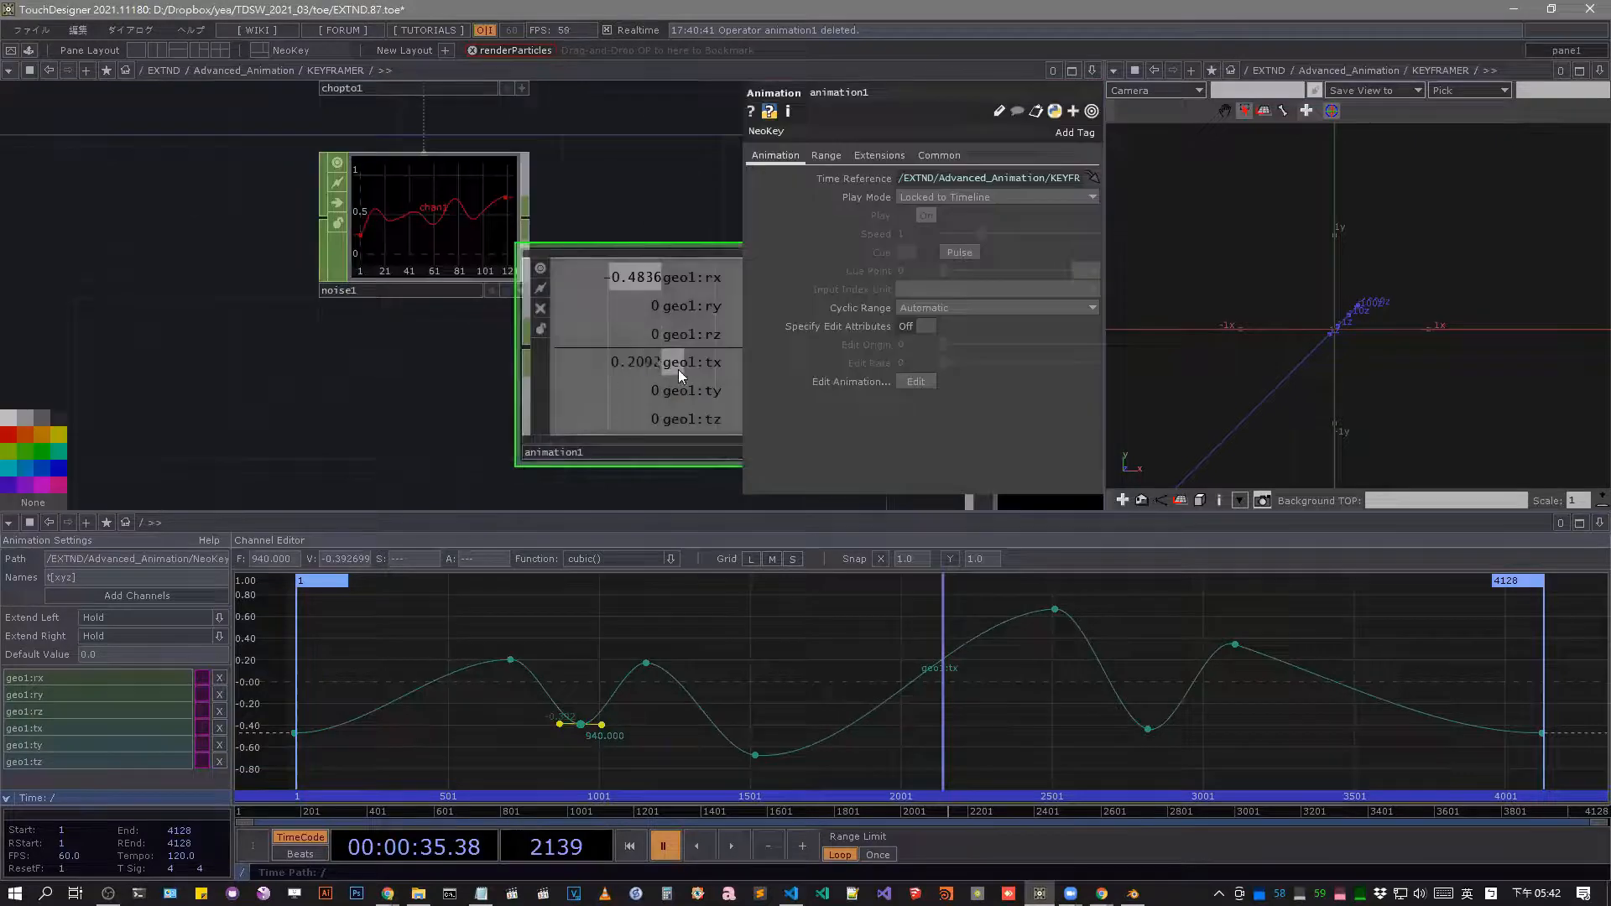
pyautogui.press('i')
pyautogui.press('u')
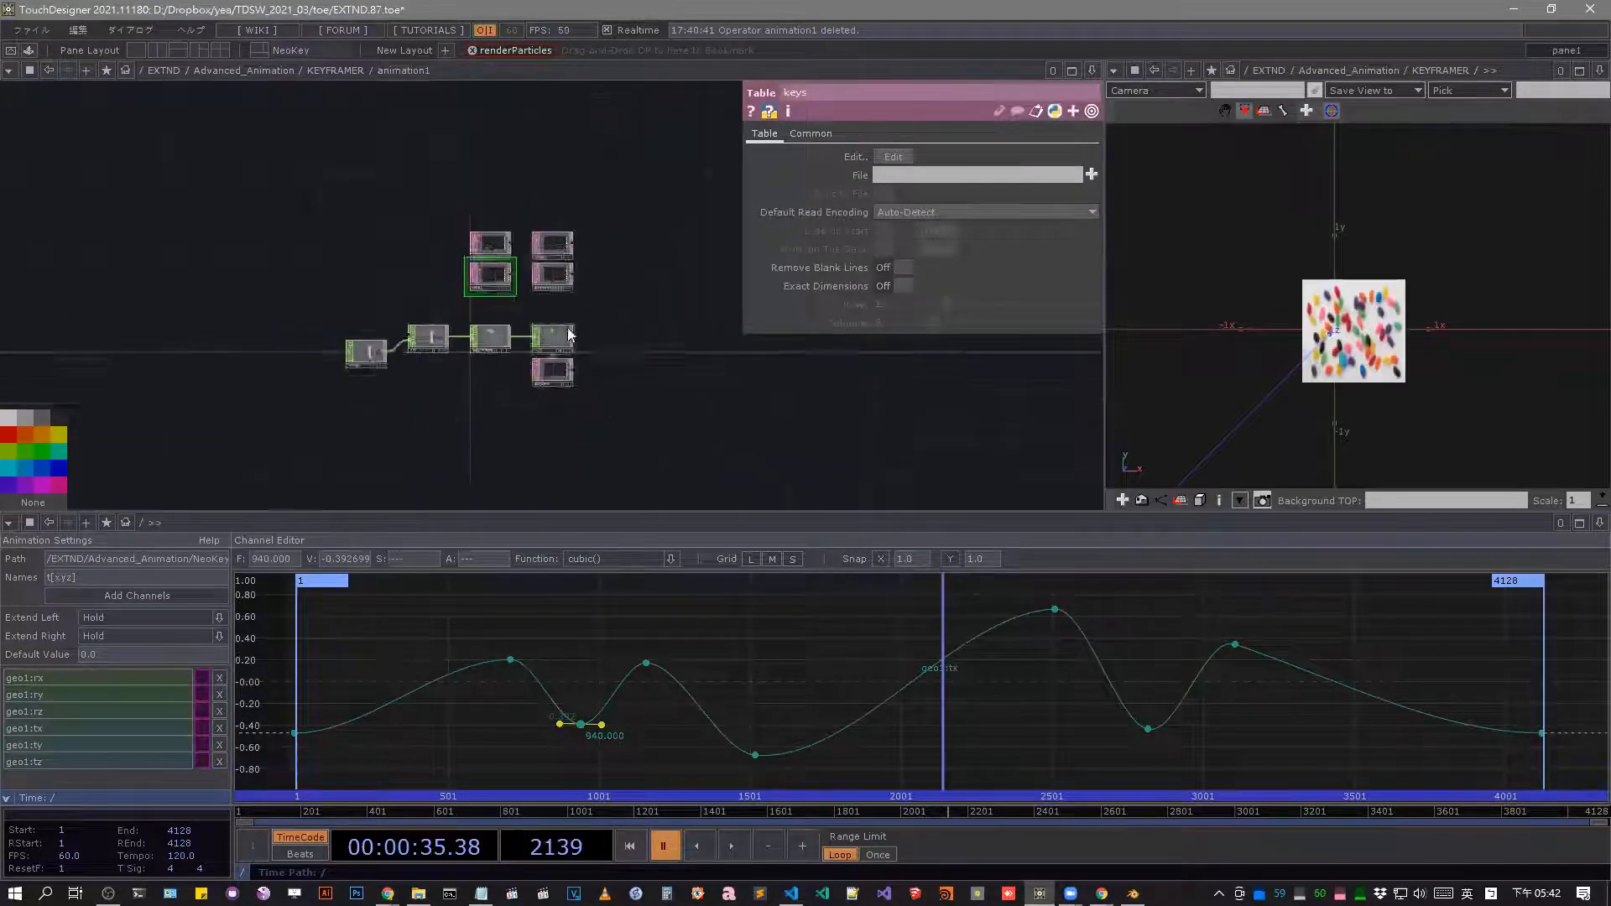
pyautogui.scroll(5, 574, 343)
pyautogui.scroll(-4, 587, 353)
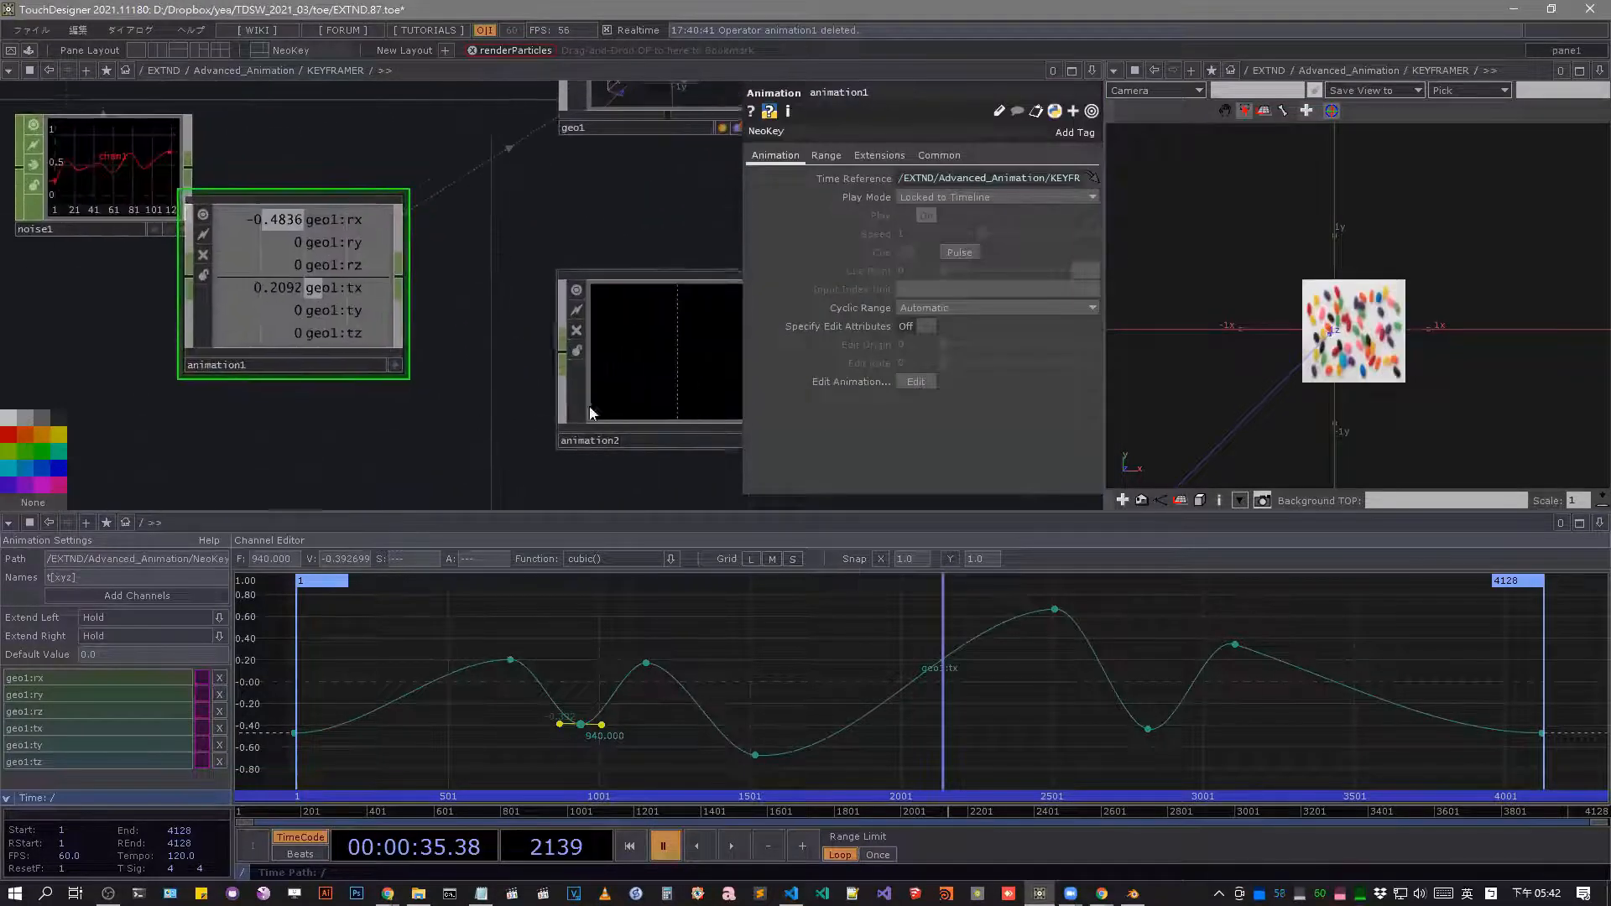
# Rearrange the network by moving animation1 closer to geo1 and animation2 up beside it.
pyautogui.scroll(4, 382, 327)
pyautogui.moveTo(382, 327); pyautogui.dragTo(479, 278)
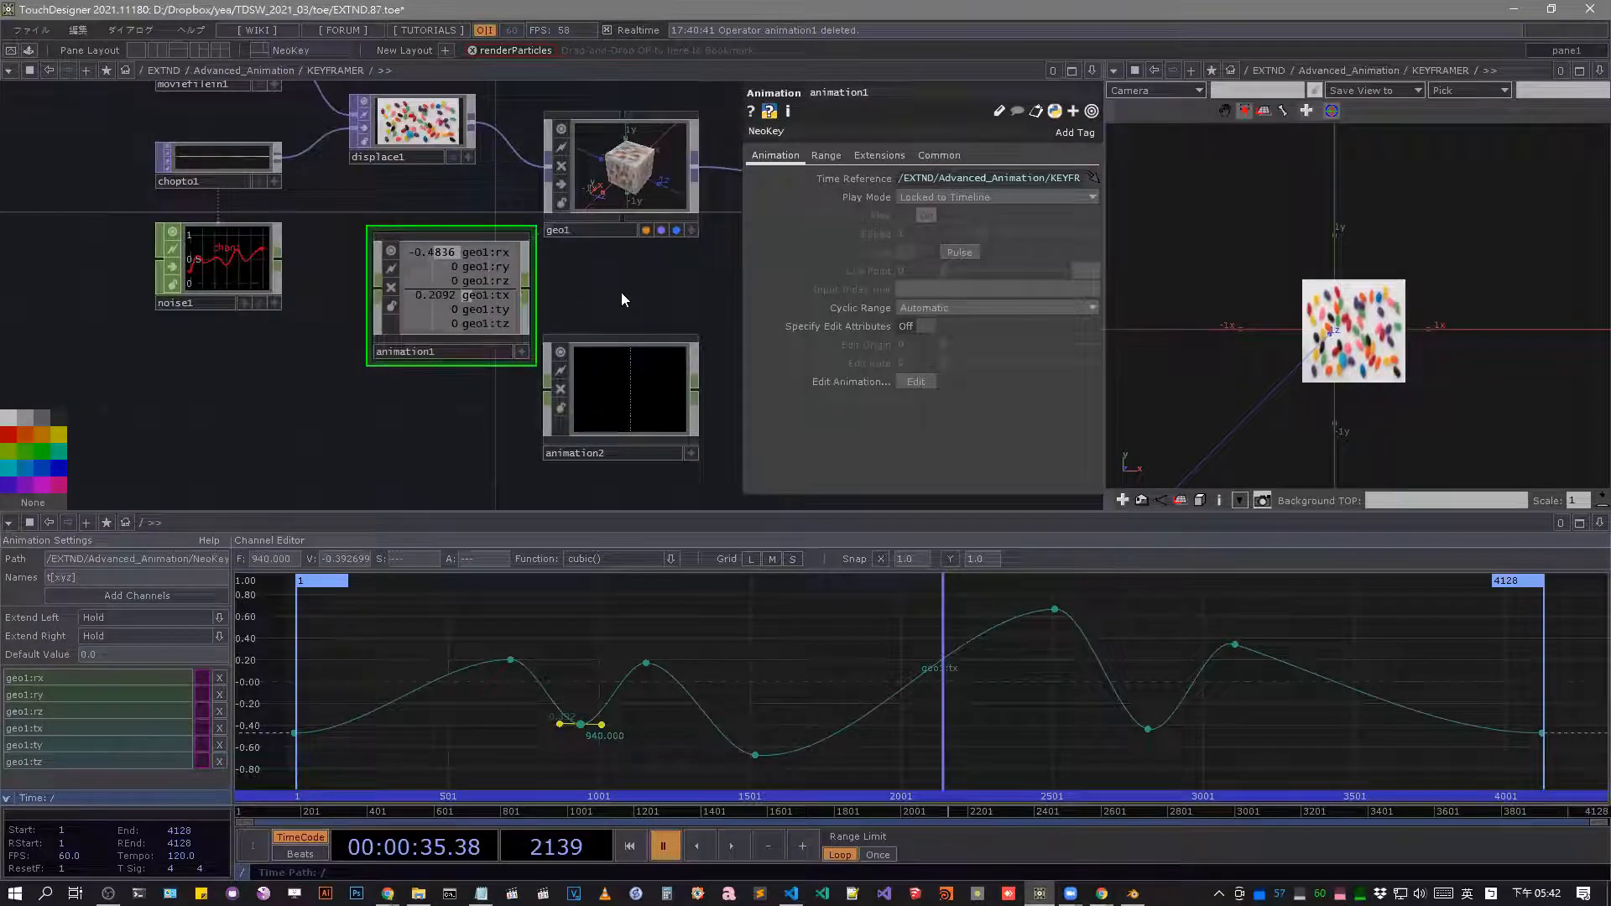
pyautogui.moveTo(601, 390); pyautogui.dragTo(629, 338)
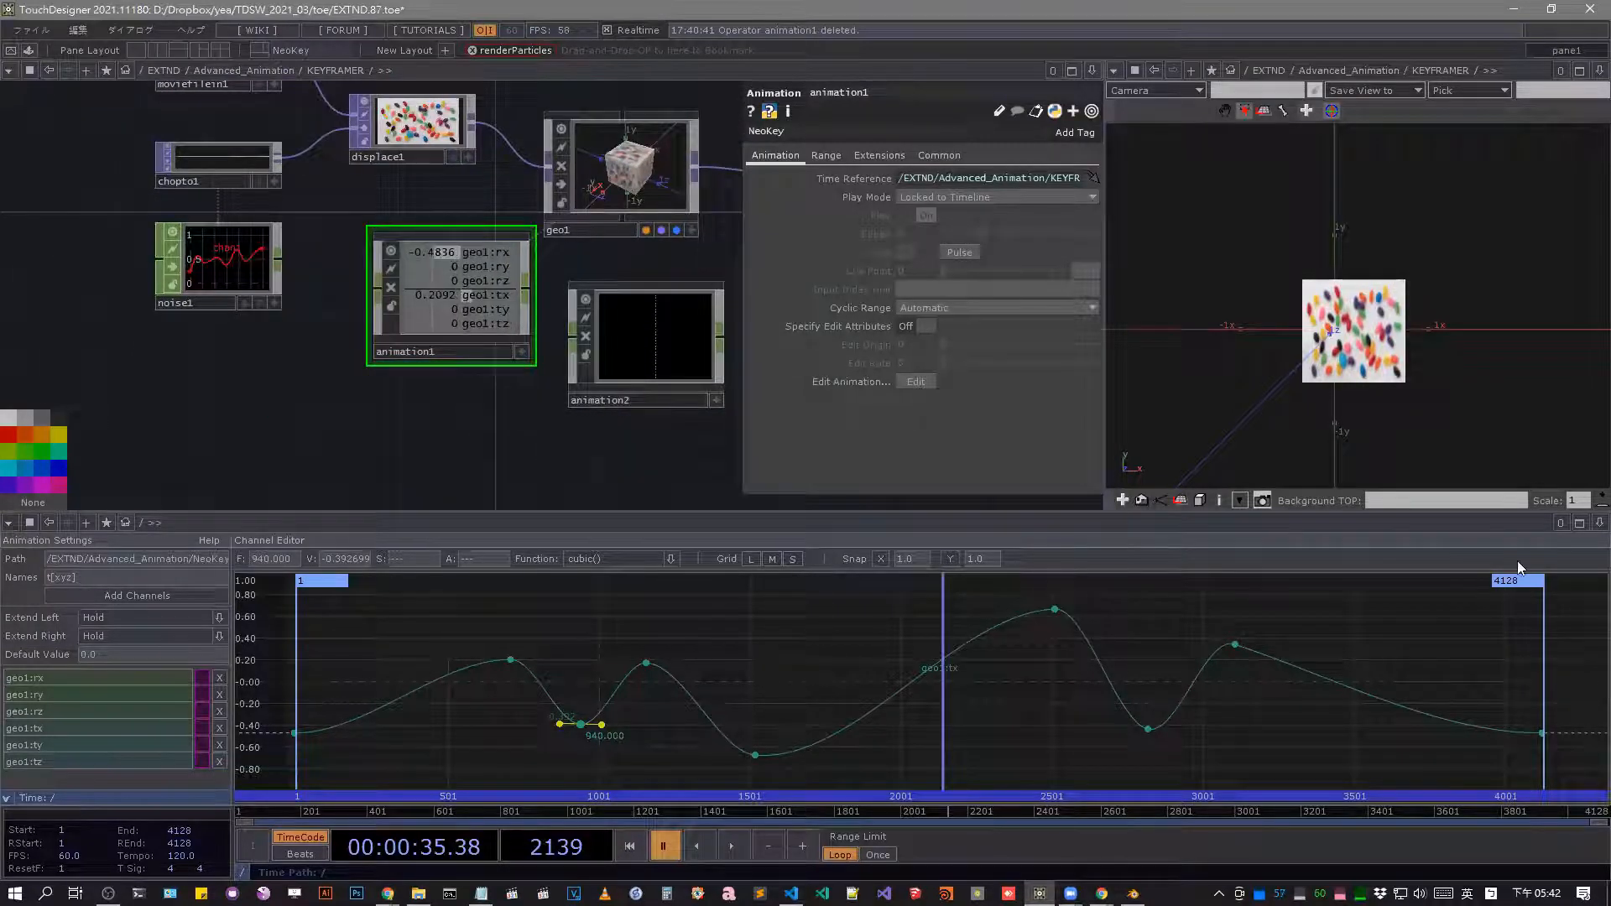
# Select the middle group of keys on the geo1:tx curve and scrub the timeline to frame 1251.
pyautogui.click(1599, 523)
pyautogui.moveTo(520, 643); pyautogui.dragTo(1327, 768)
pyautogui.moveTo(961, 813); pyautogui.dragTo(653, 738)
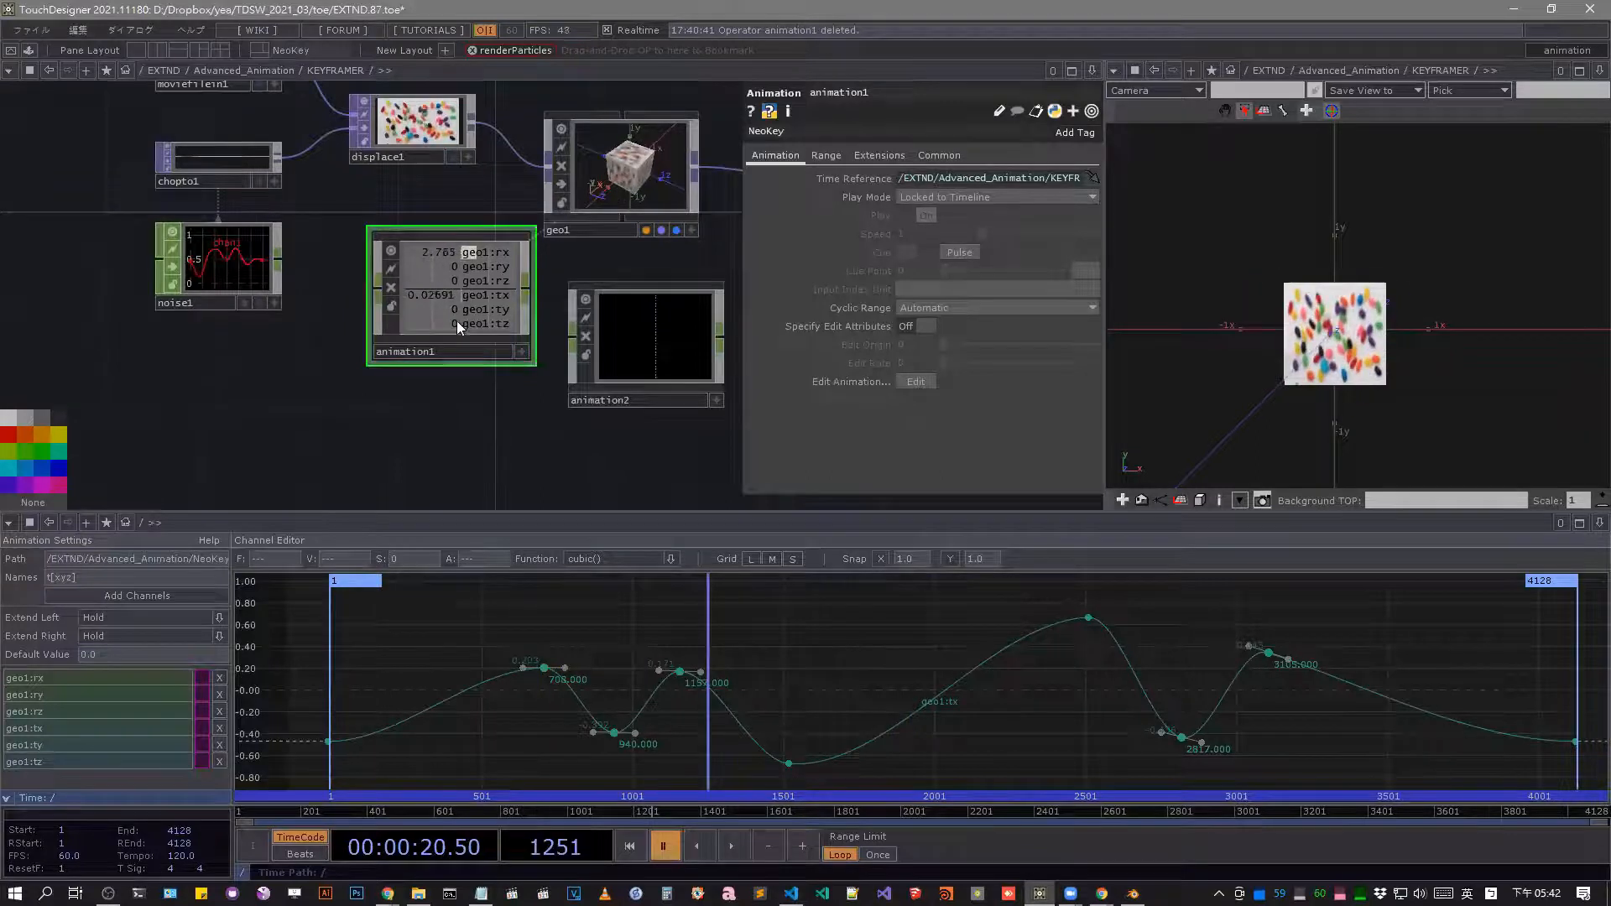
# Leave the KEYFRAMER network and look over the components in Advanced_Animation.
pyautogui.scroll(-5, 459, 321)
pyautogui.scroll(3, 490, 319)
pyautogui.scroll(1, 500, 319)
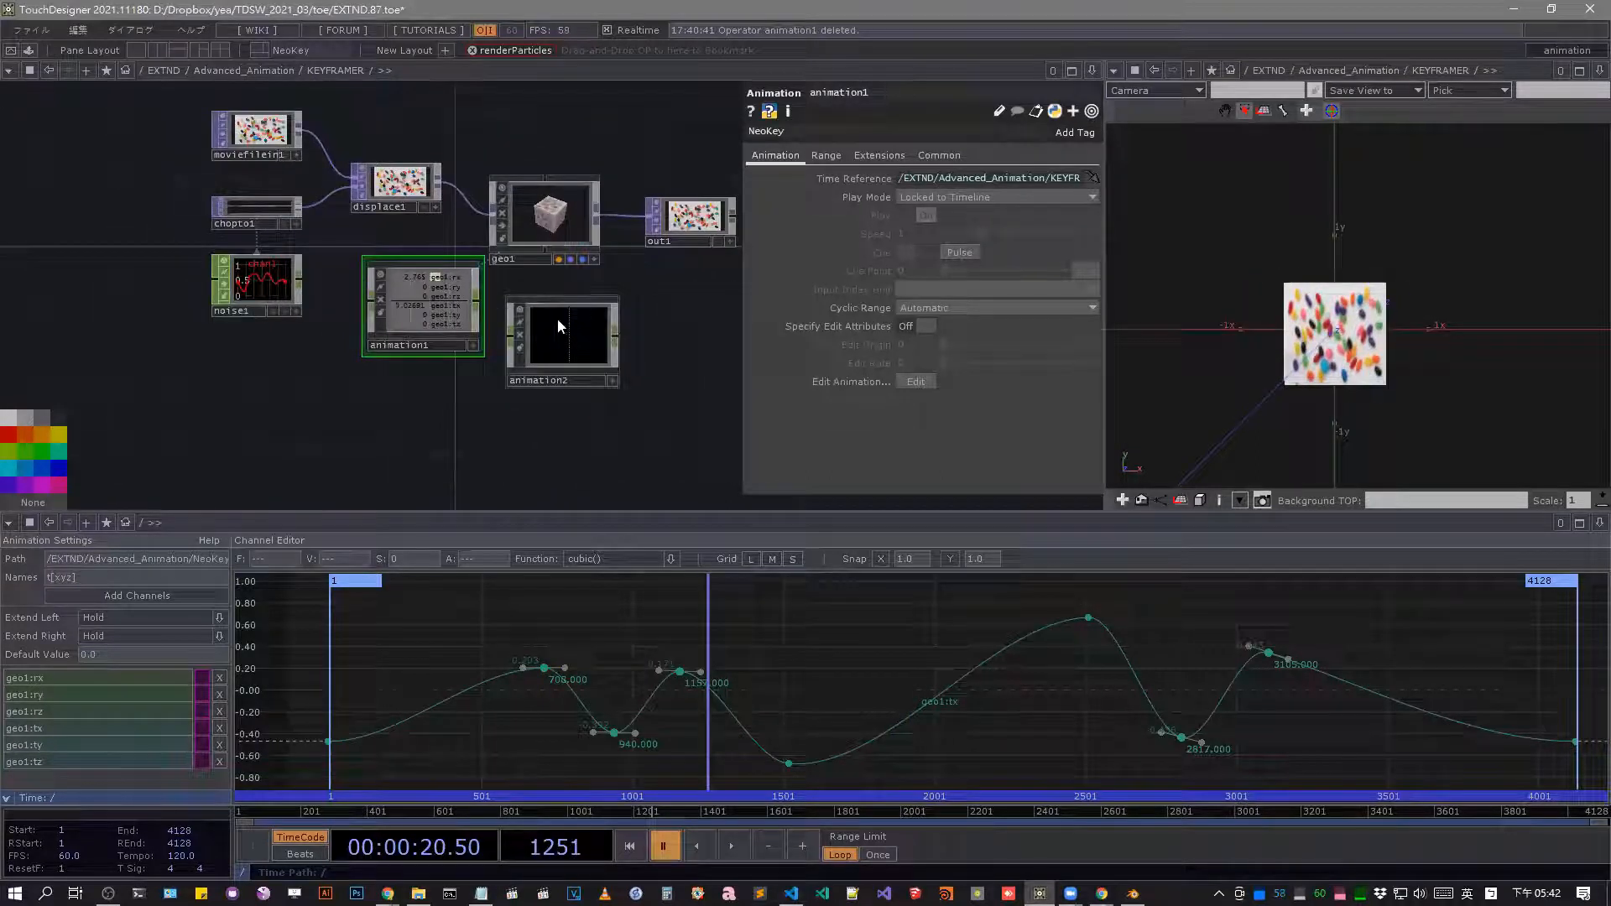
pyautogui.scroll(-5, 329, 194)
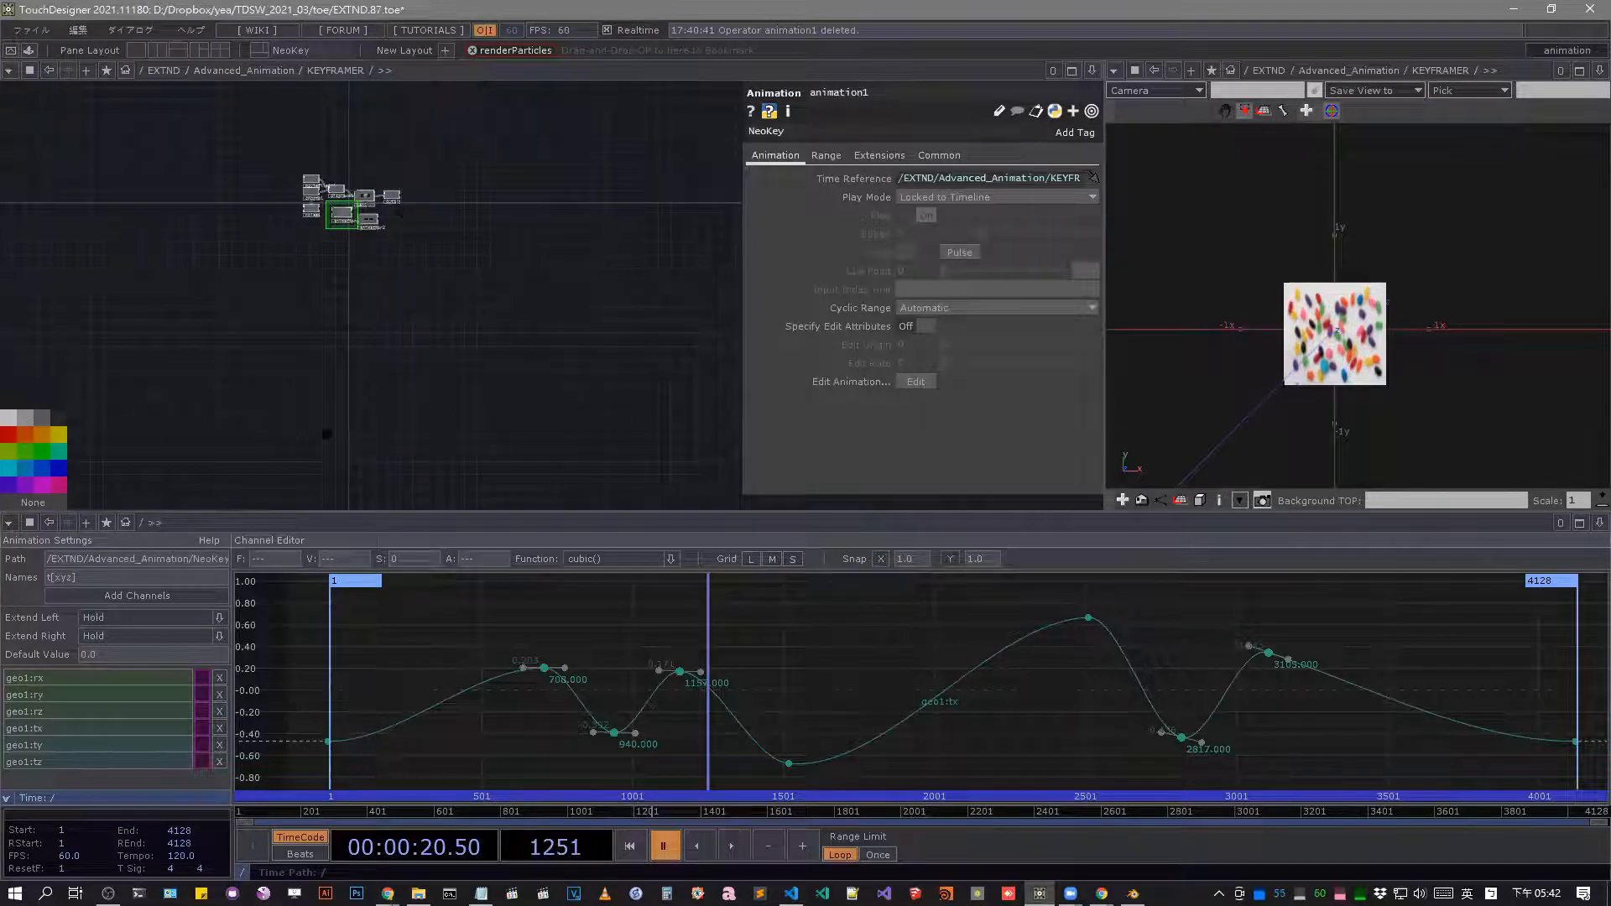
pyautogui.scroll(-3, 487, 269)
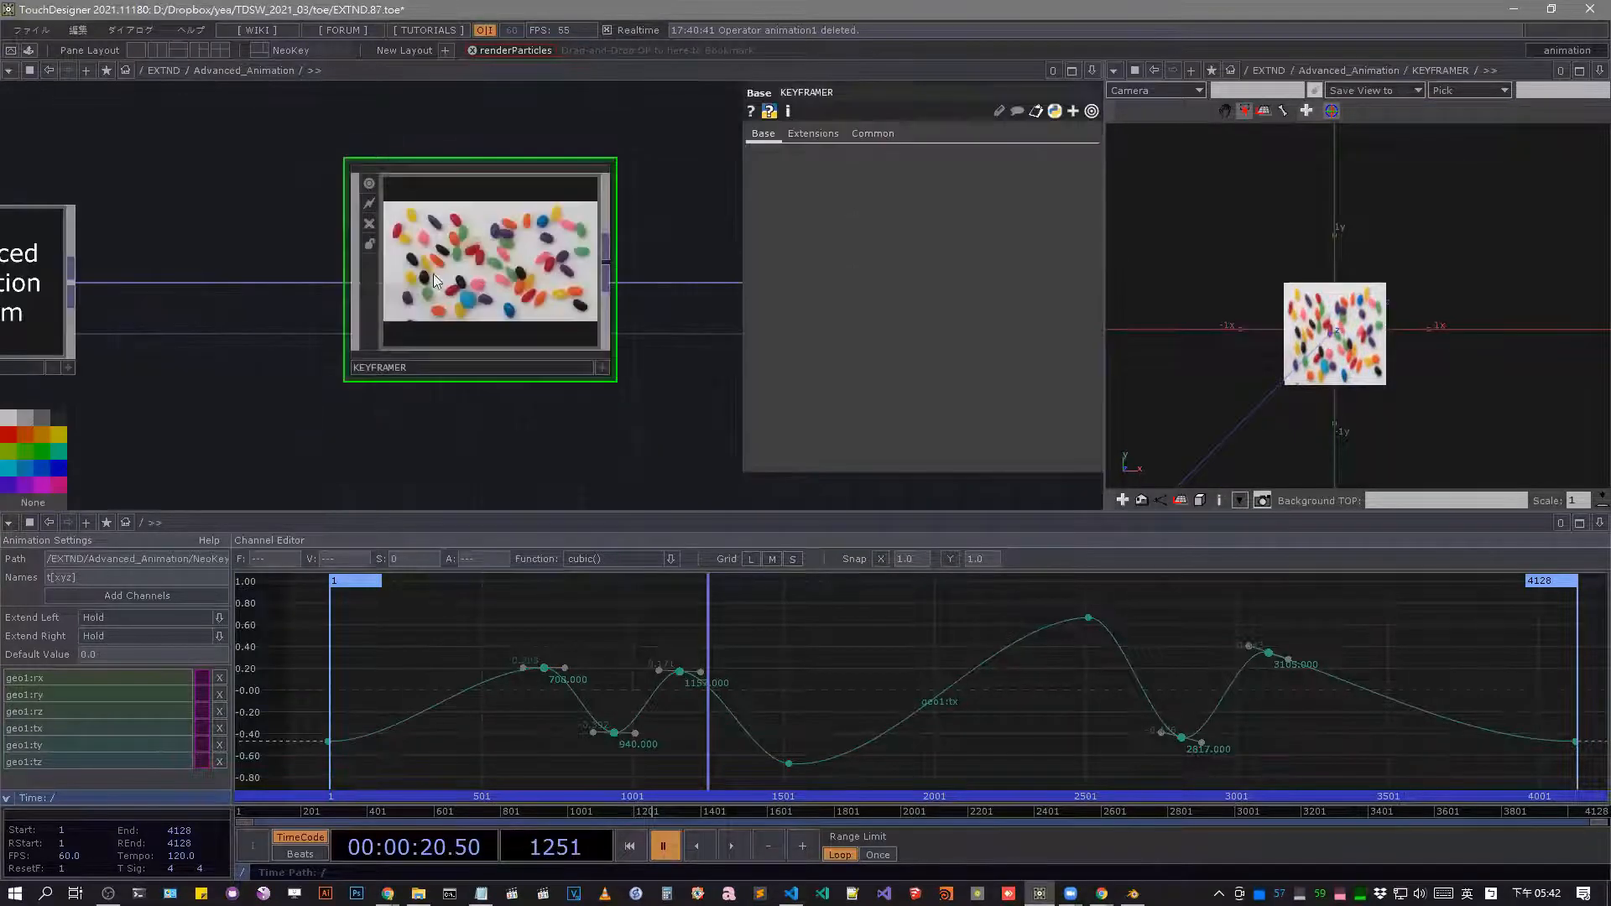
pyautogui.scroll(-3, 433, 272)
pyautogui.scroll(2, 565, 297)
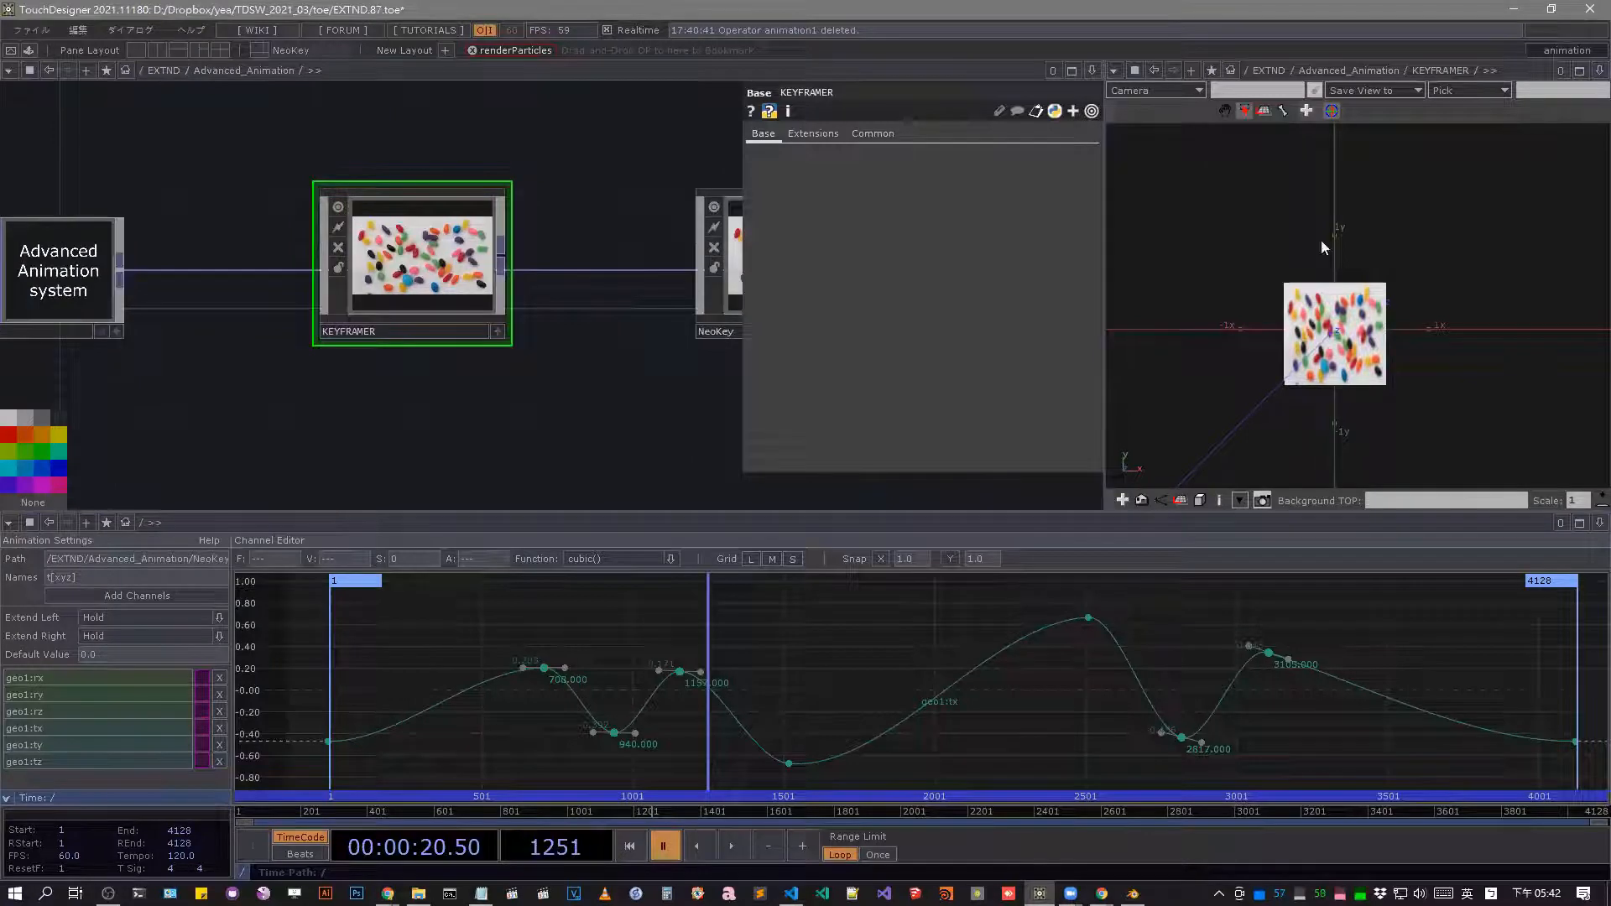
# Close the network editor pane and switch the remaining geometry viewer pane to a network editor.
pyautogui.hotkey('alt', 'z')
pyautogui.hotkey('alt', 'z')
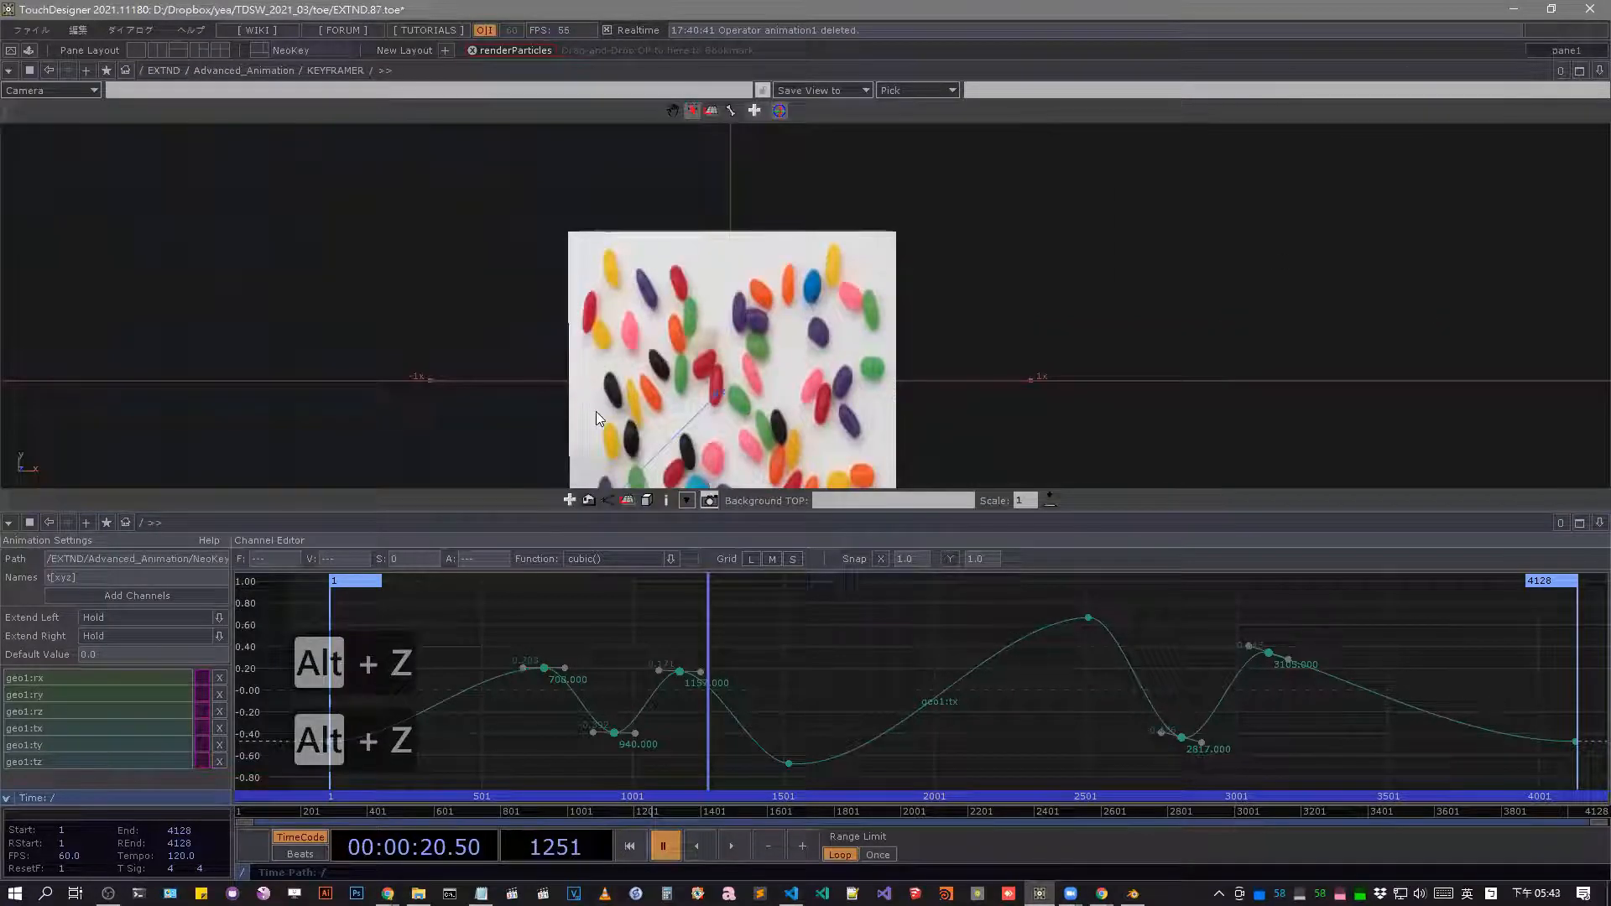
pyautogui.click(10, 71)
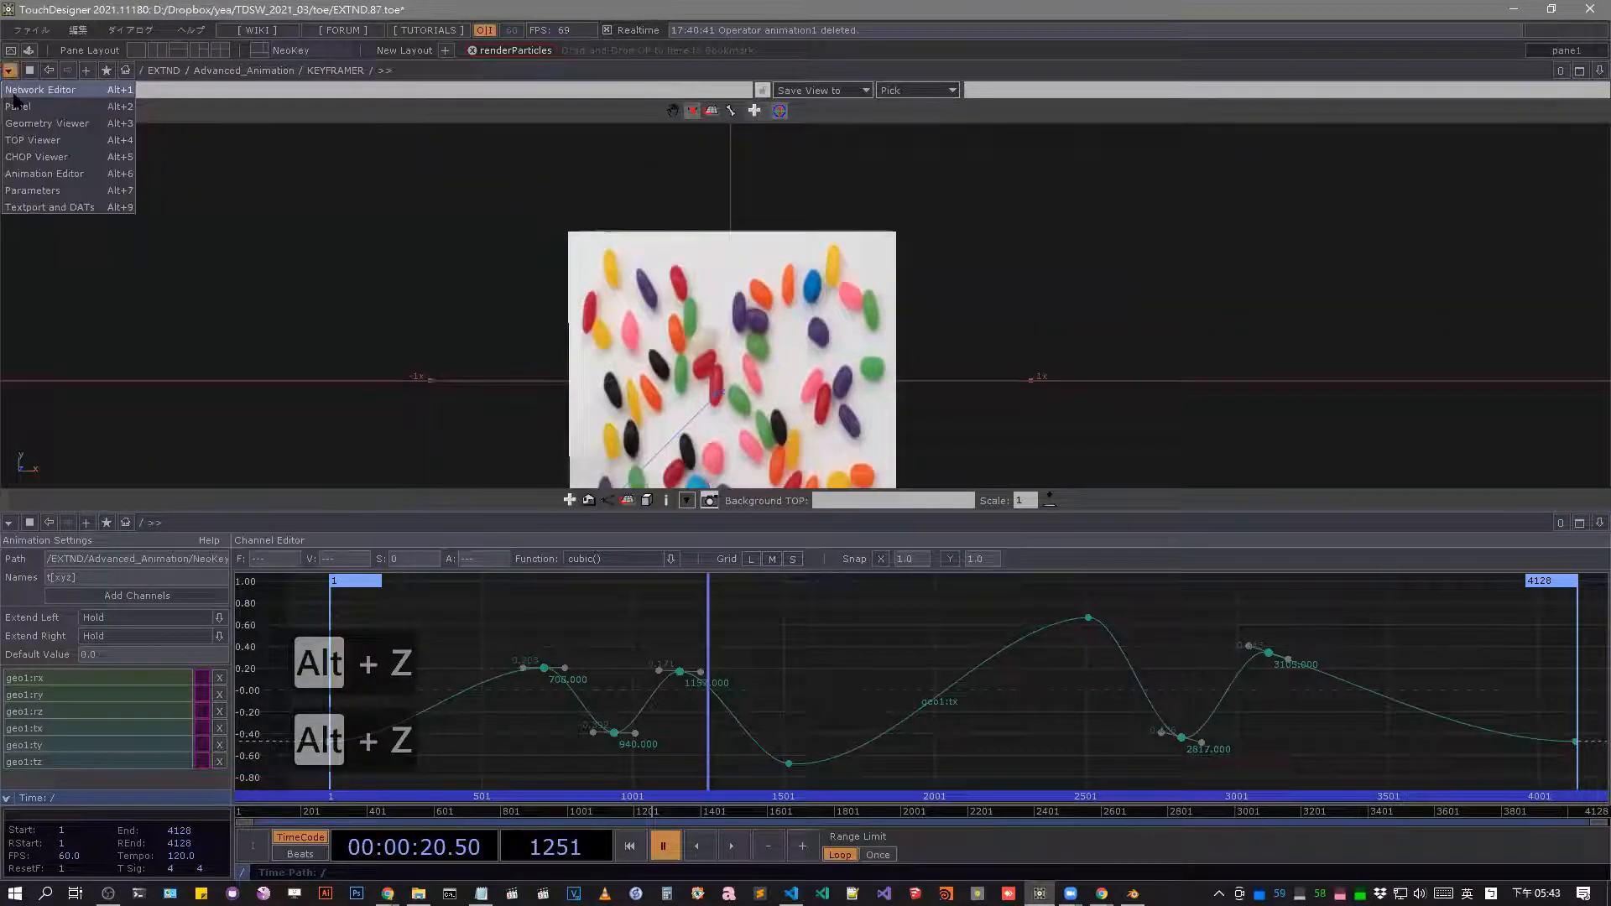
pyautogui.click(14, 91)
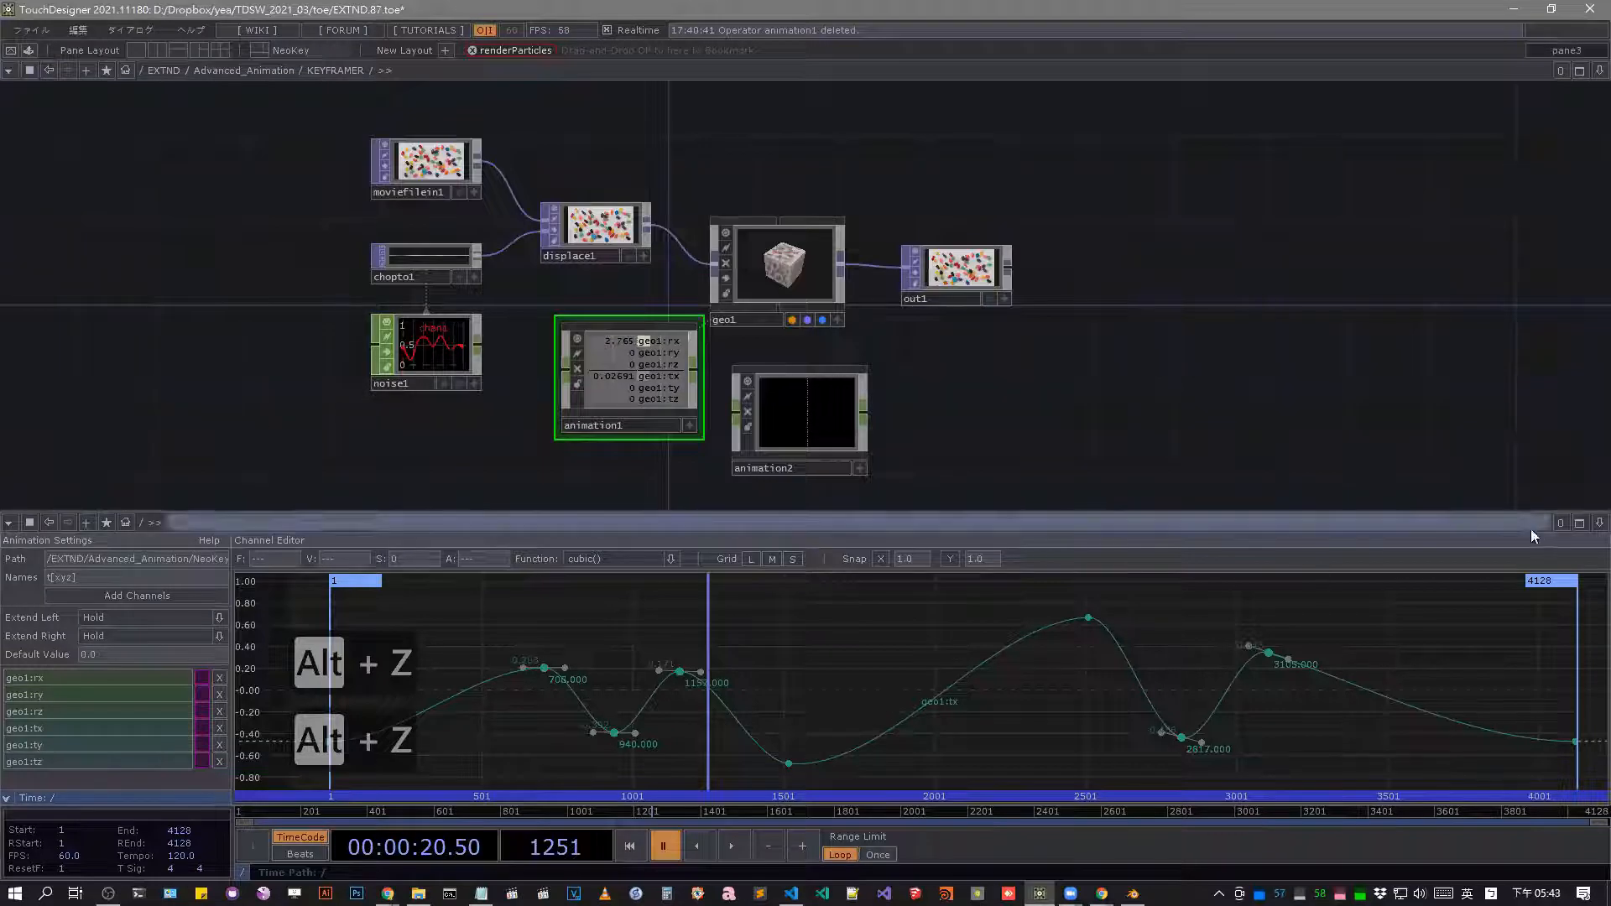
pyautogui.click(1599, 522)
pyautogui.click(1510, 609)
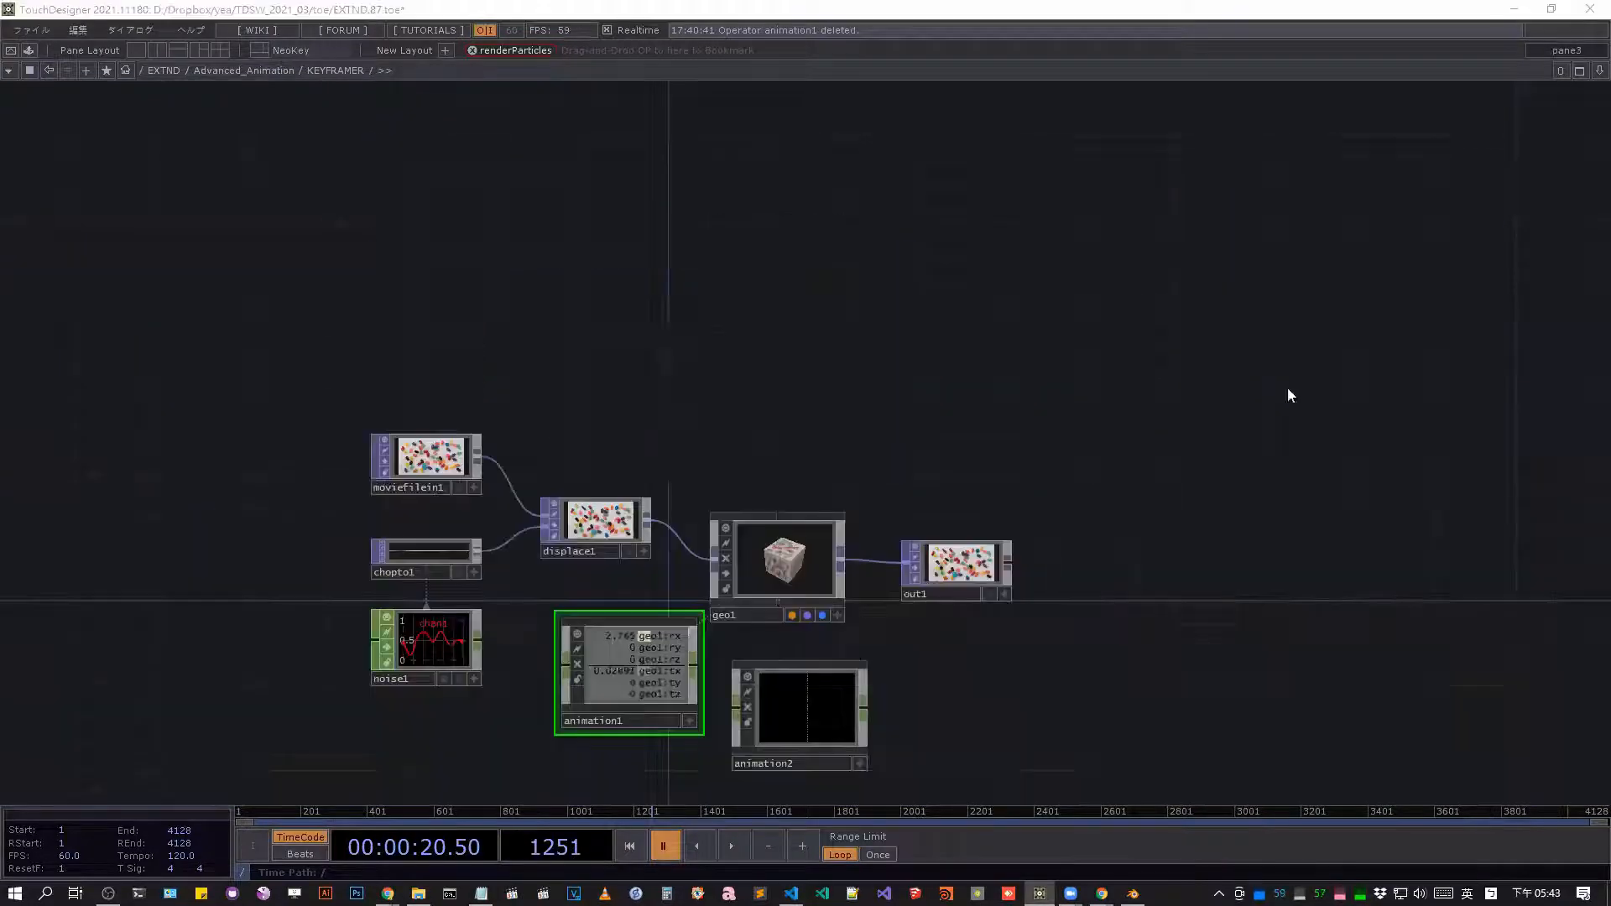
pyautogui.moveTo(1515, 107); pyautogui.dragTo(1080, 299)
pyautogui.click(1076, 295)
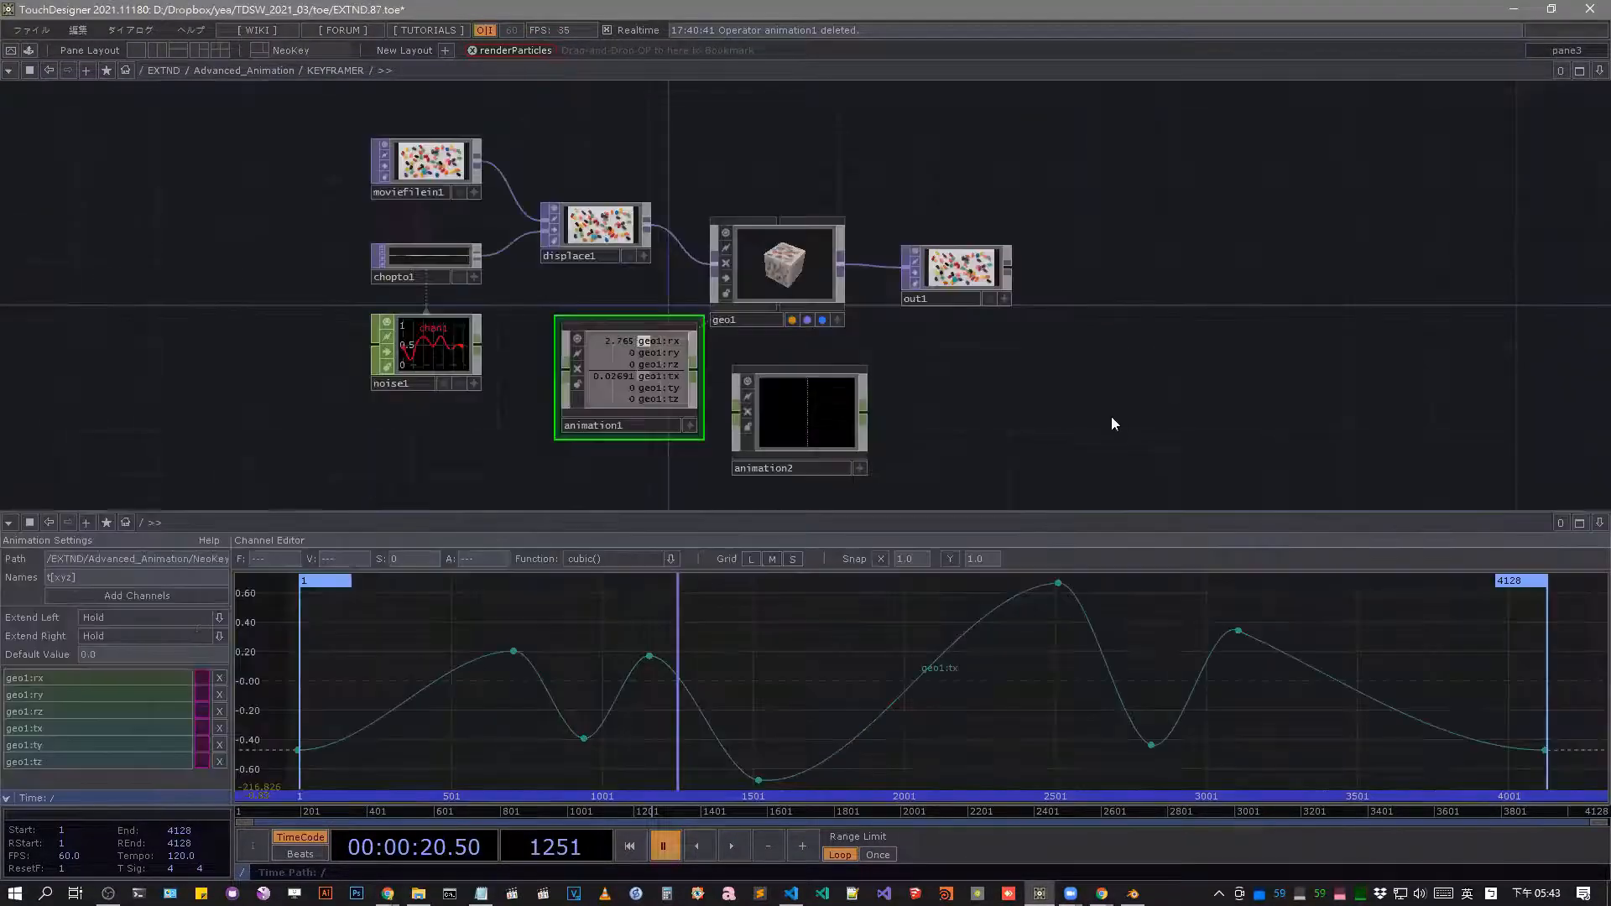
# Close the animation editor pane below the network so the network editor fills the workspace.
pyautogui.click(1599, 522)
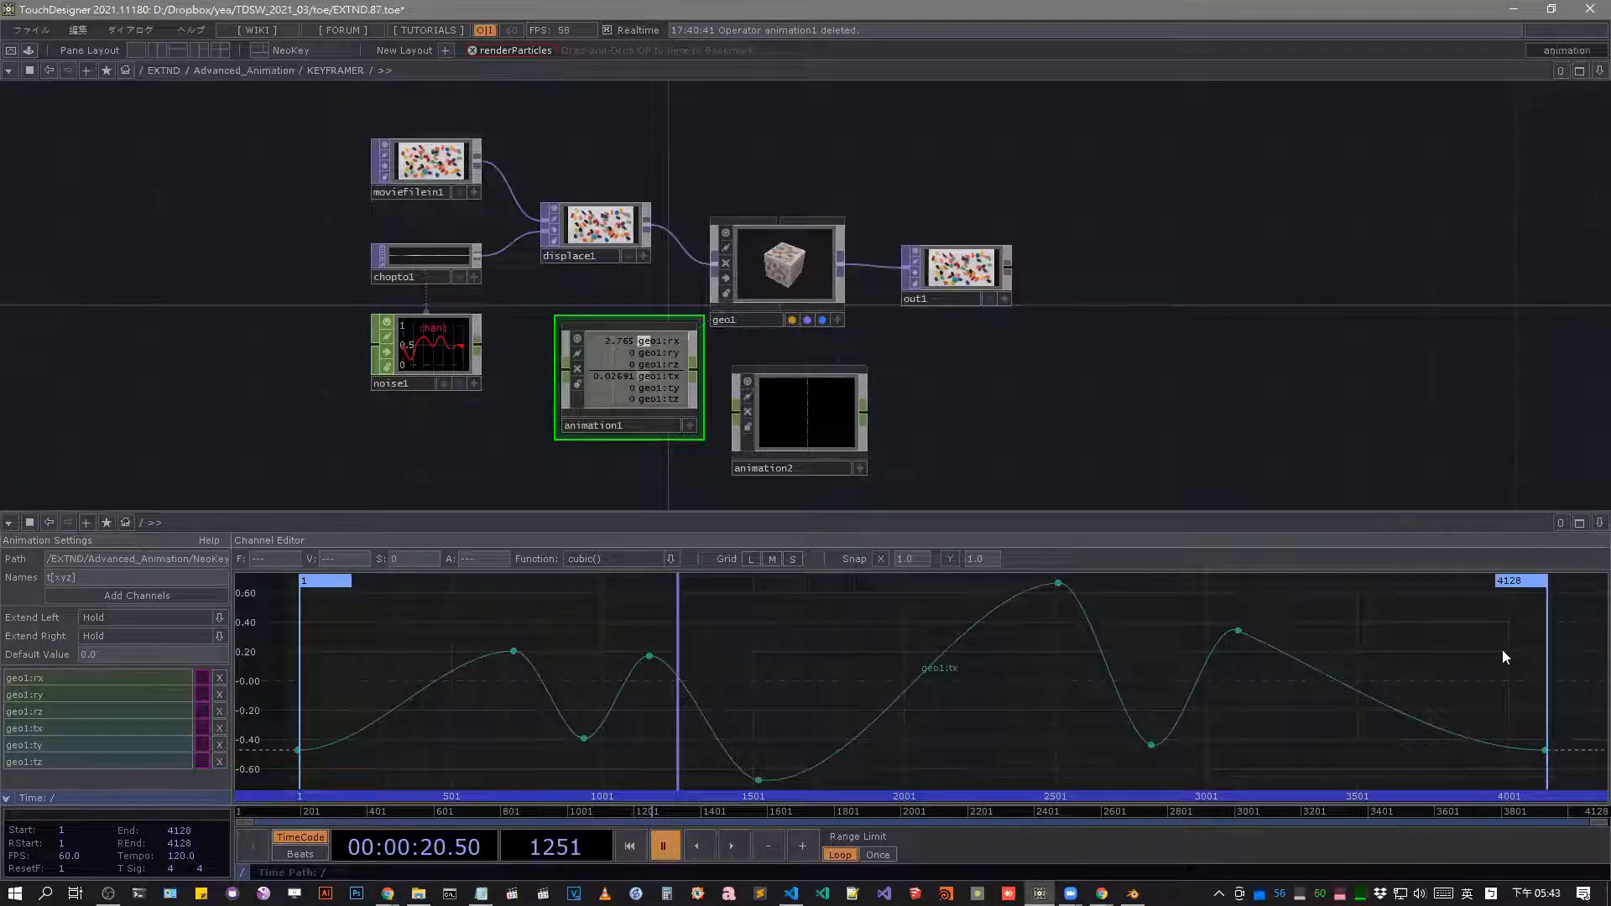
pyautogui.click(1599, 522)
pyautogui.click(1515, 639)
# Leave the KEYFRAMER network and enter the NeoKey base component in Advanced_Animation.
pyautogui.press('u')
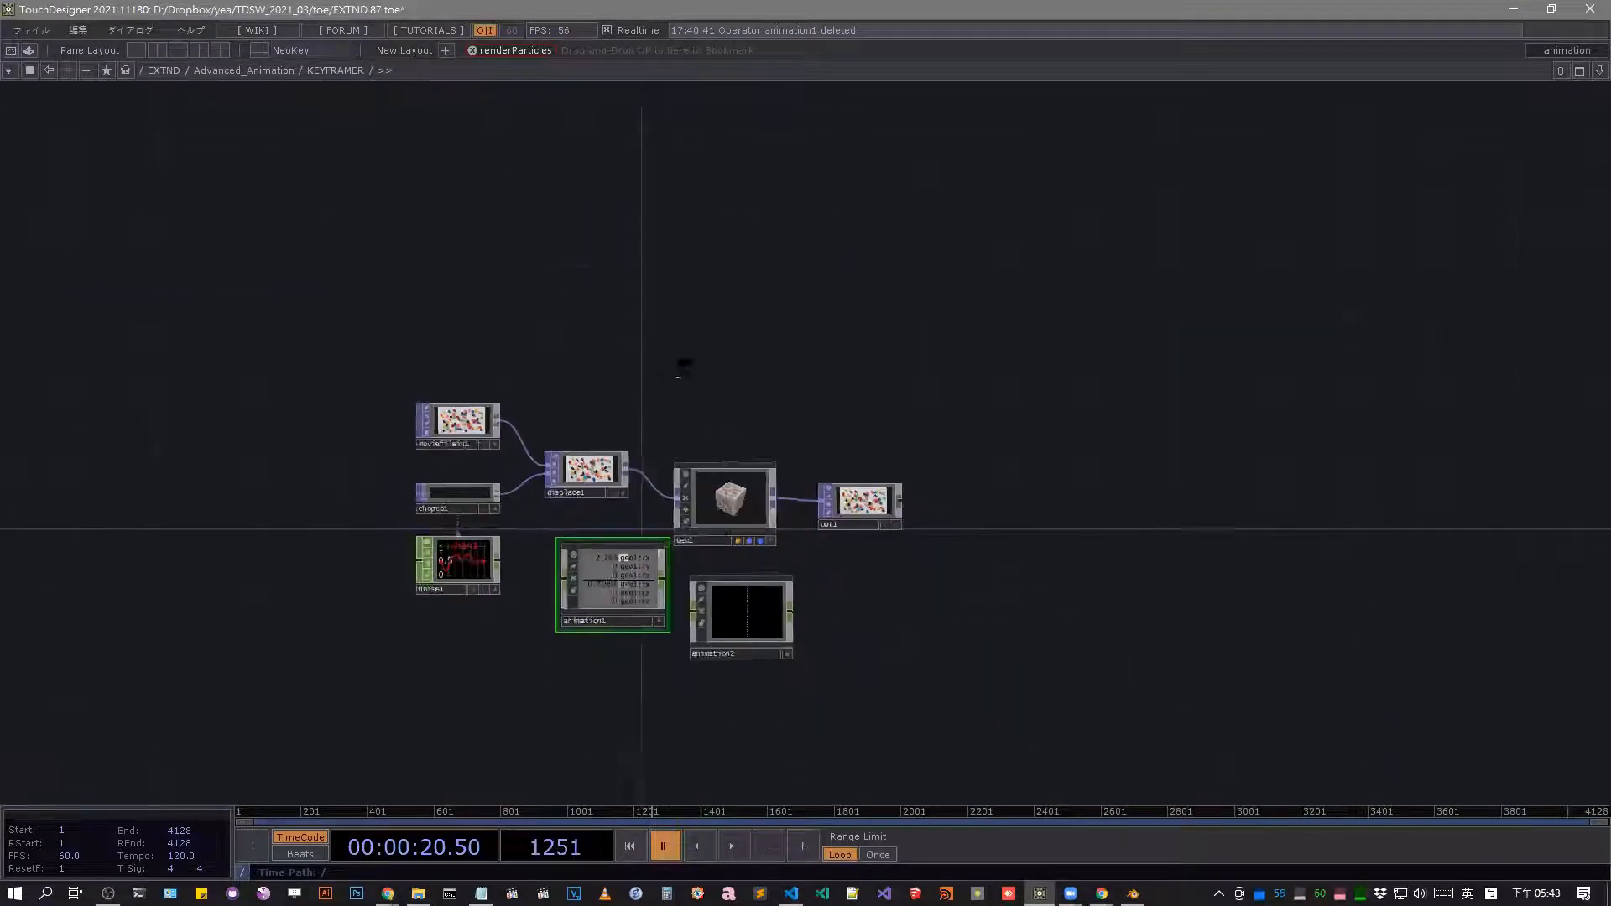
pyautogui.click(1137, 396)
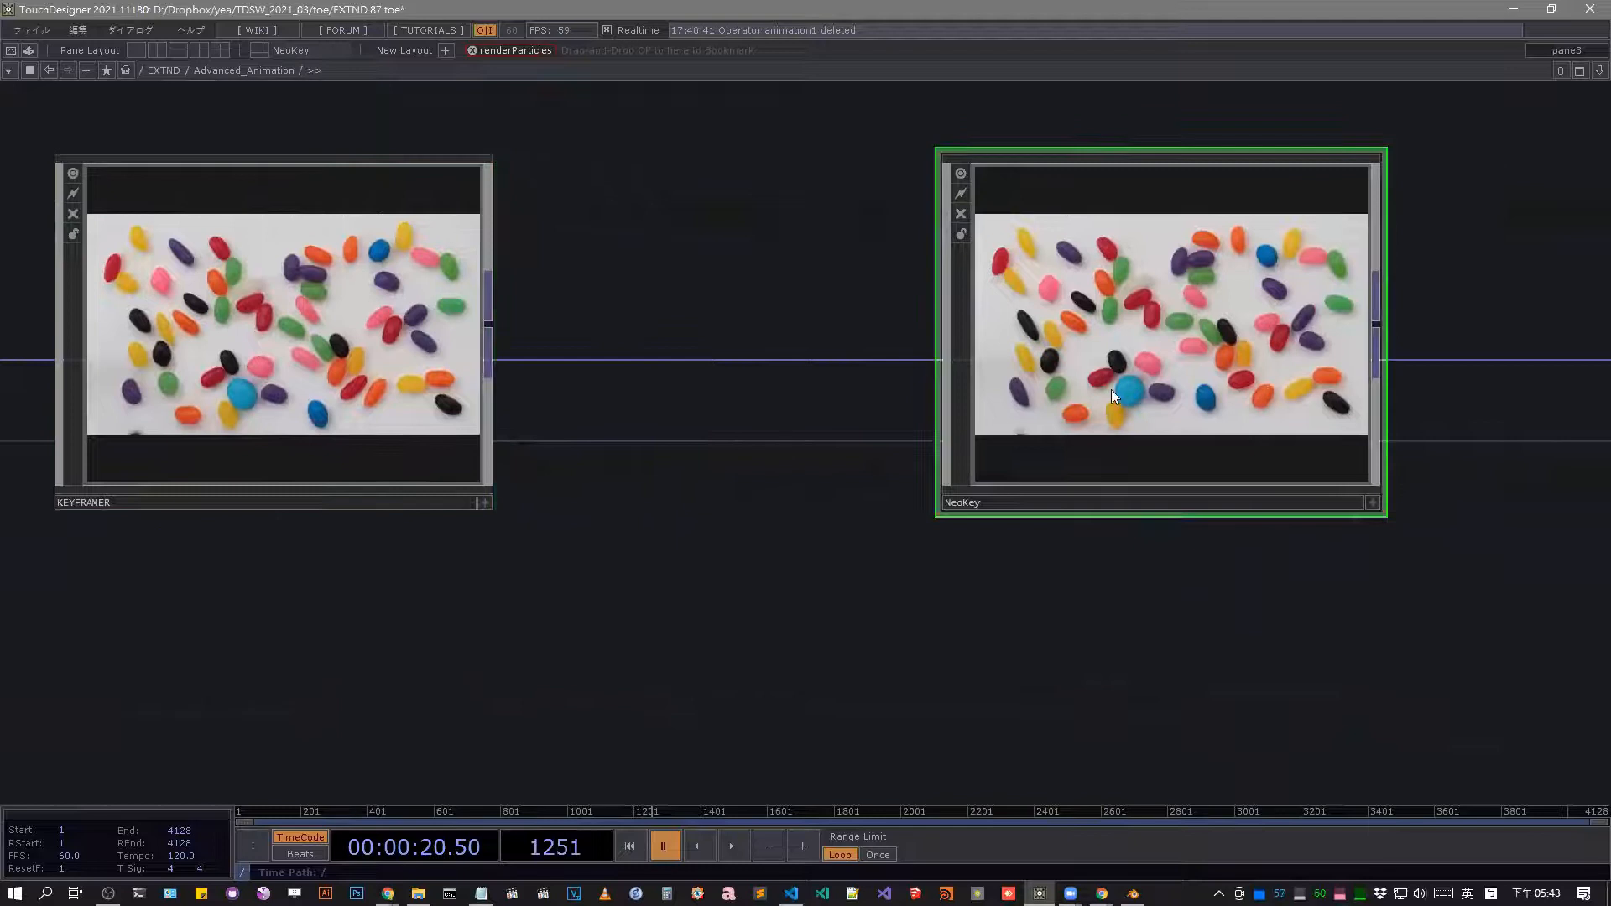
pyautogui.press('i')
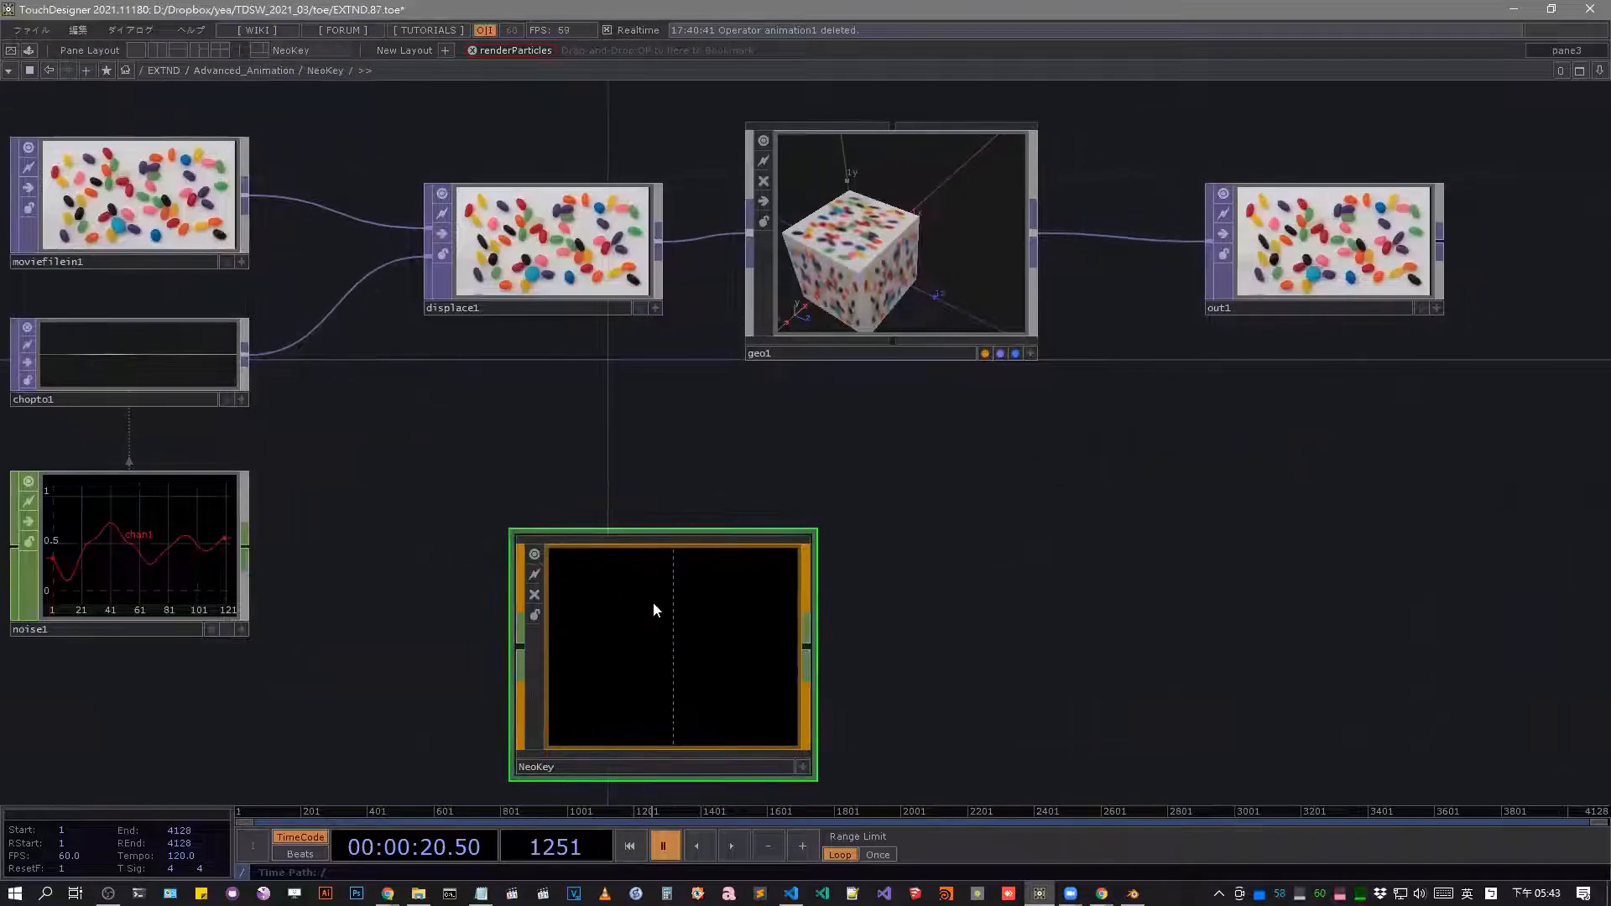
# Show geo1's parameters and try to keyframe its Translate in the NeoKey animation component.
pyautogui.click(956, 324)
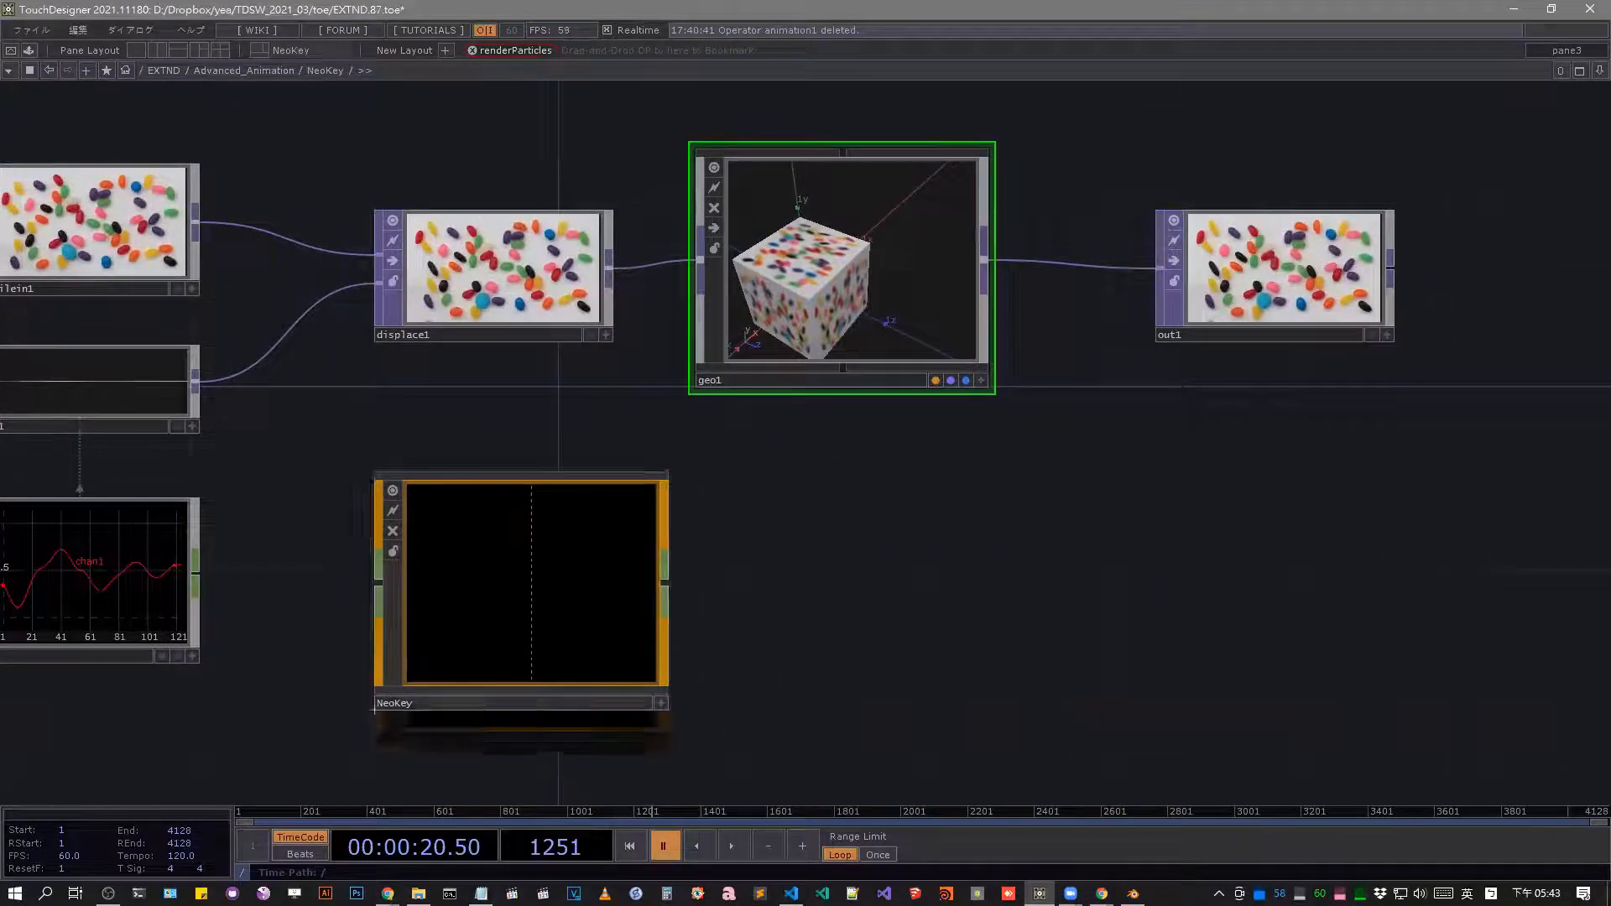
pyautogui.rightClick(860, 285)
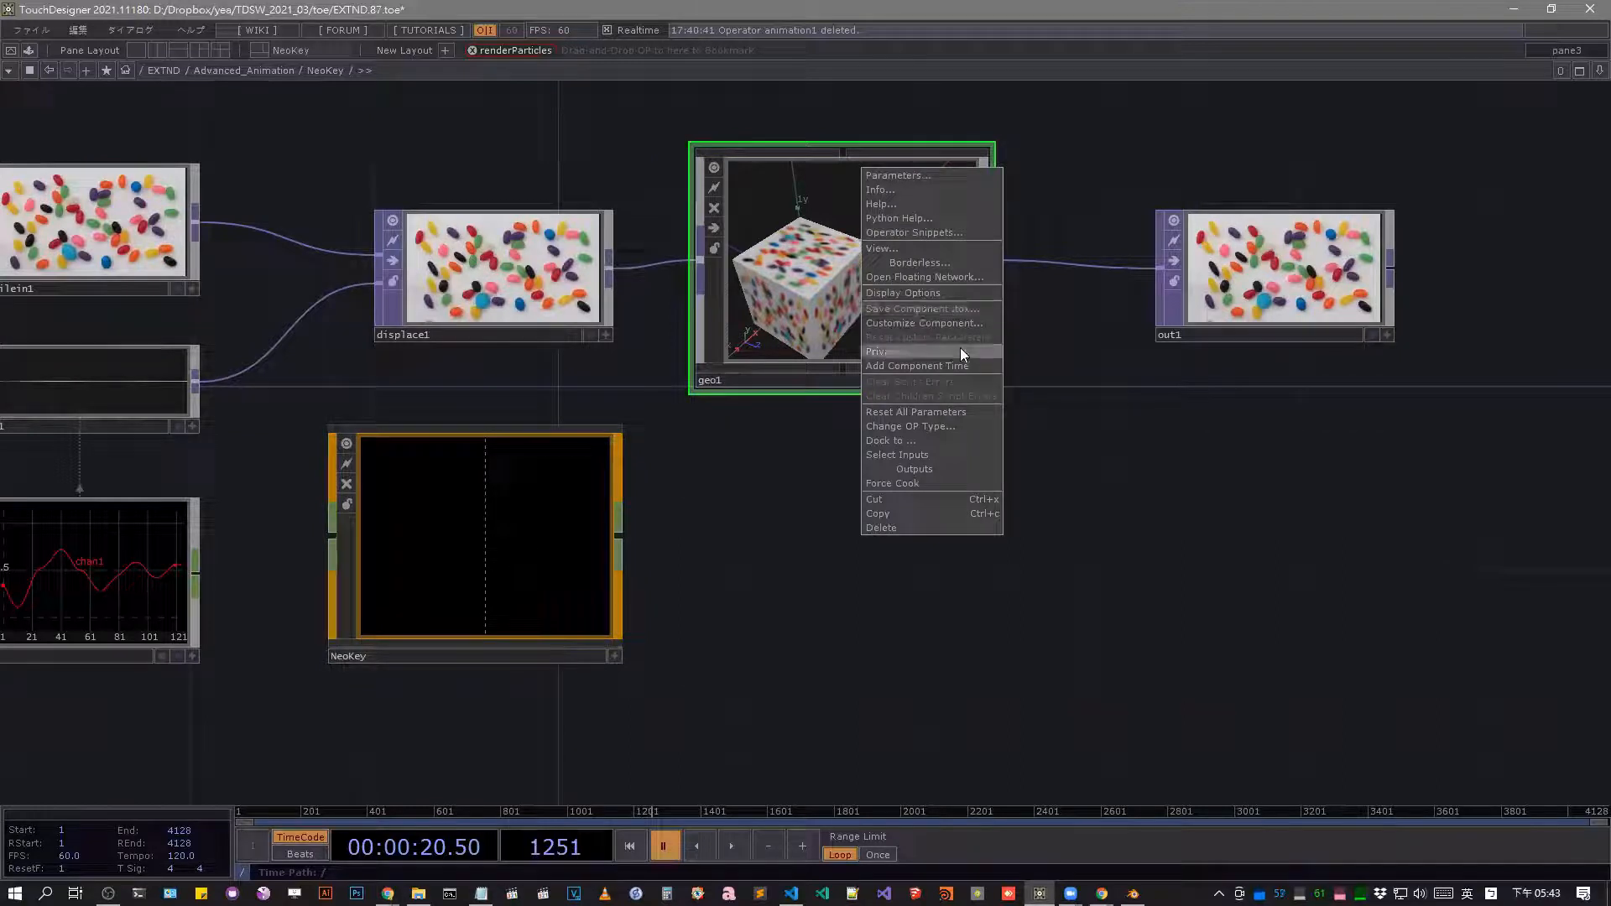
pyautogui.press('p')
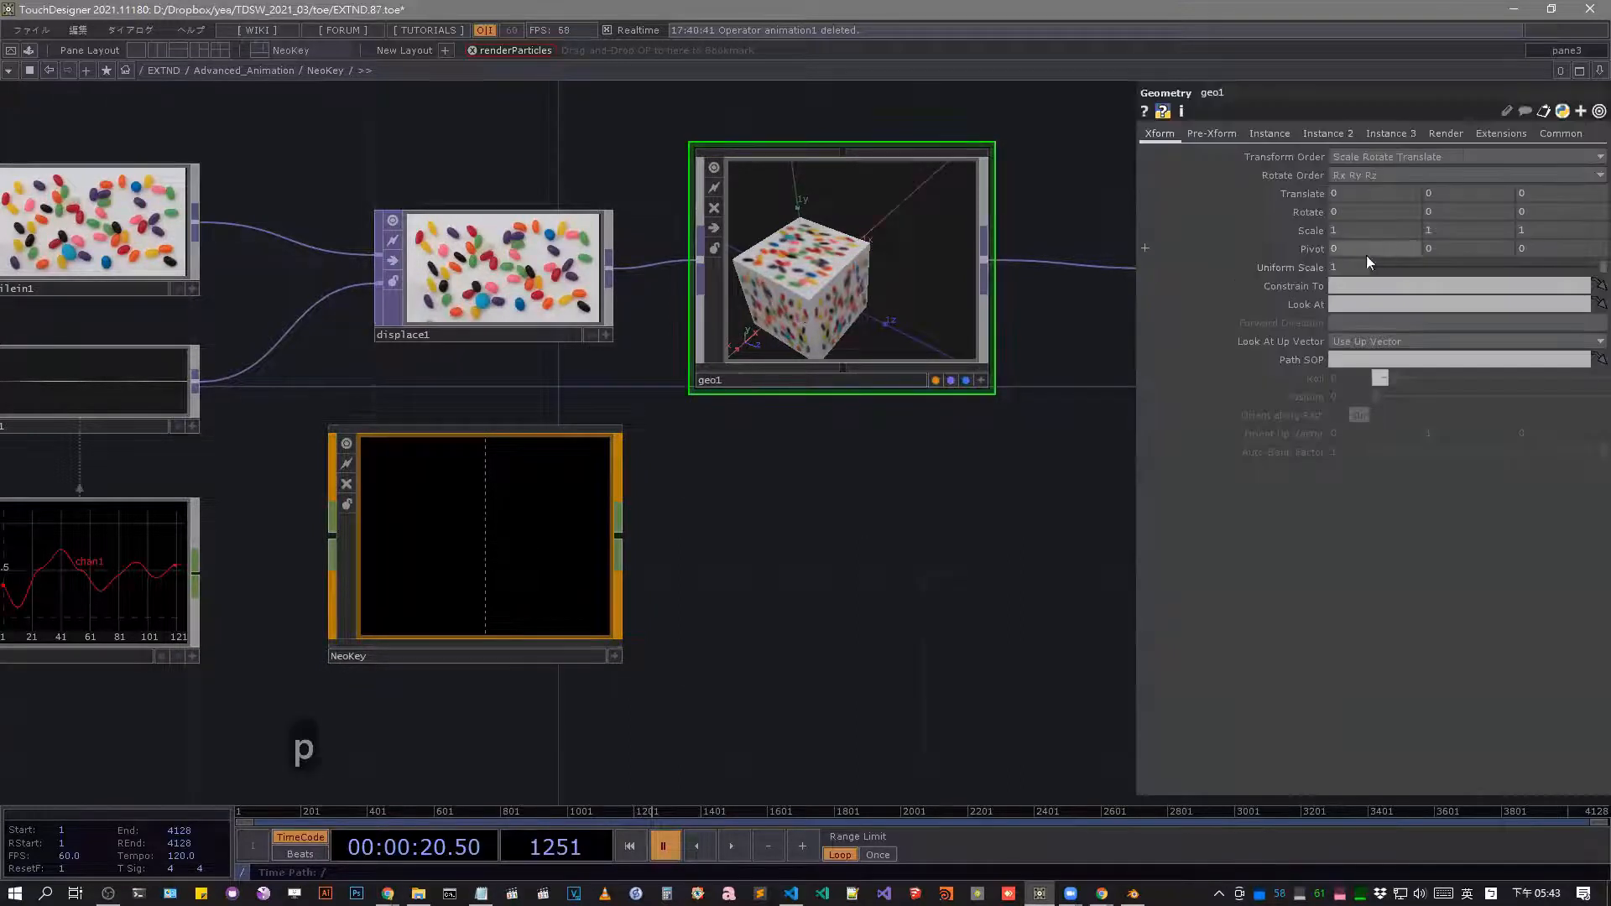
pyautogui.rightClick(1305, 189)
pyautogui.moveTo(1358, 254)
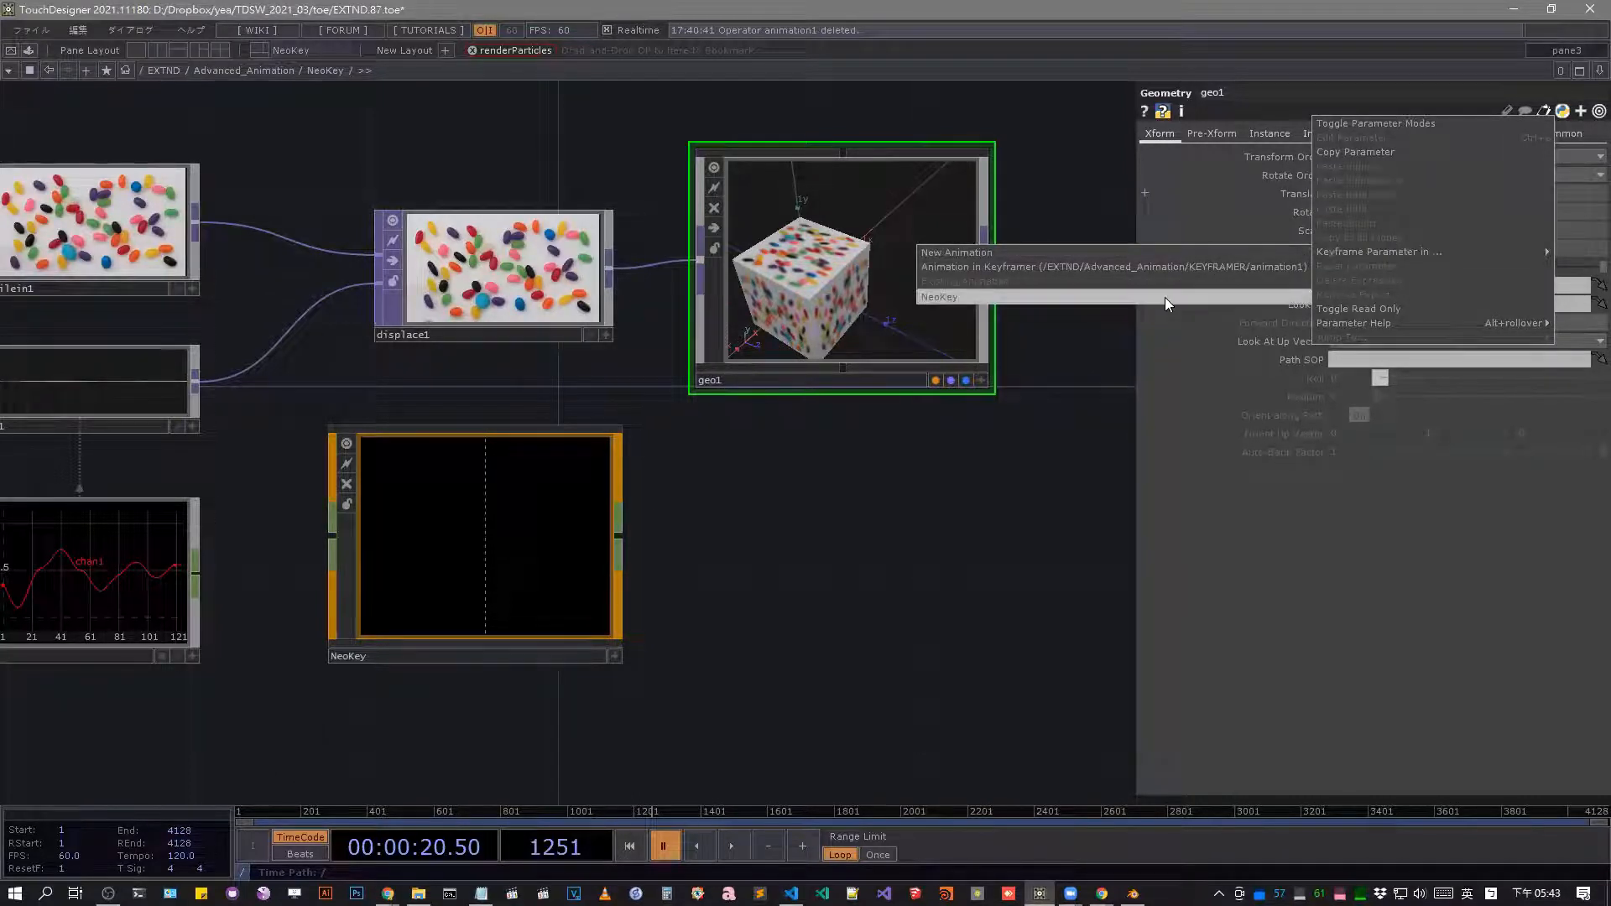
pyautogui.click(1164, 297)
# Examine geo1's Translate expressions and the NeoKey animation component's parameters.
pyautogui.scroll(-5, 872, 271)
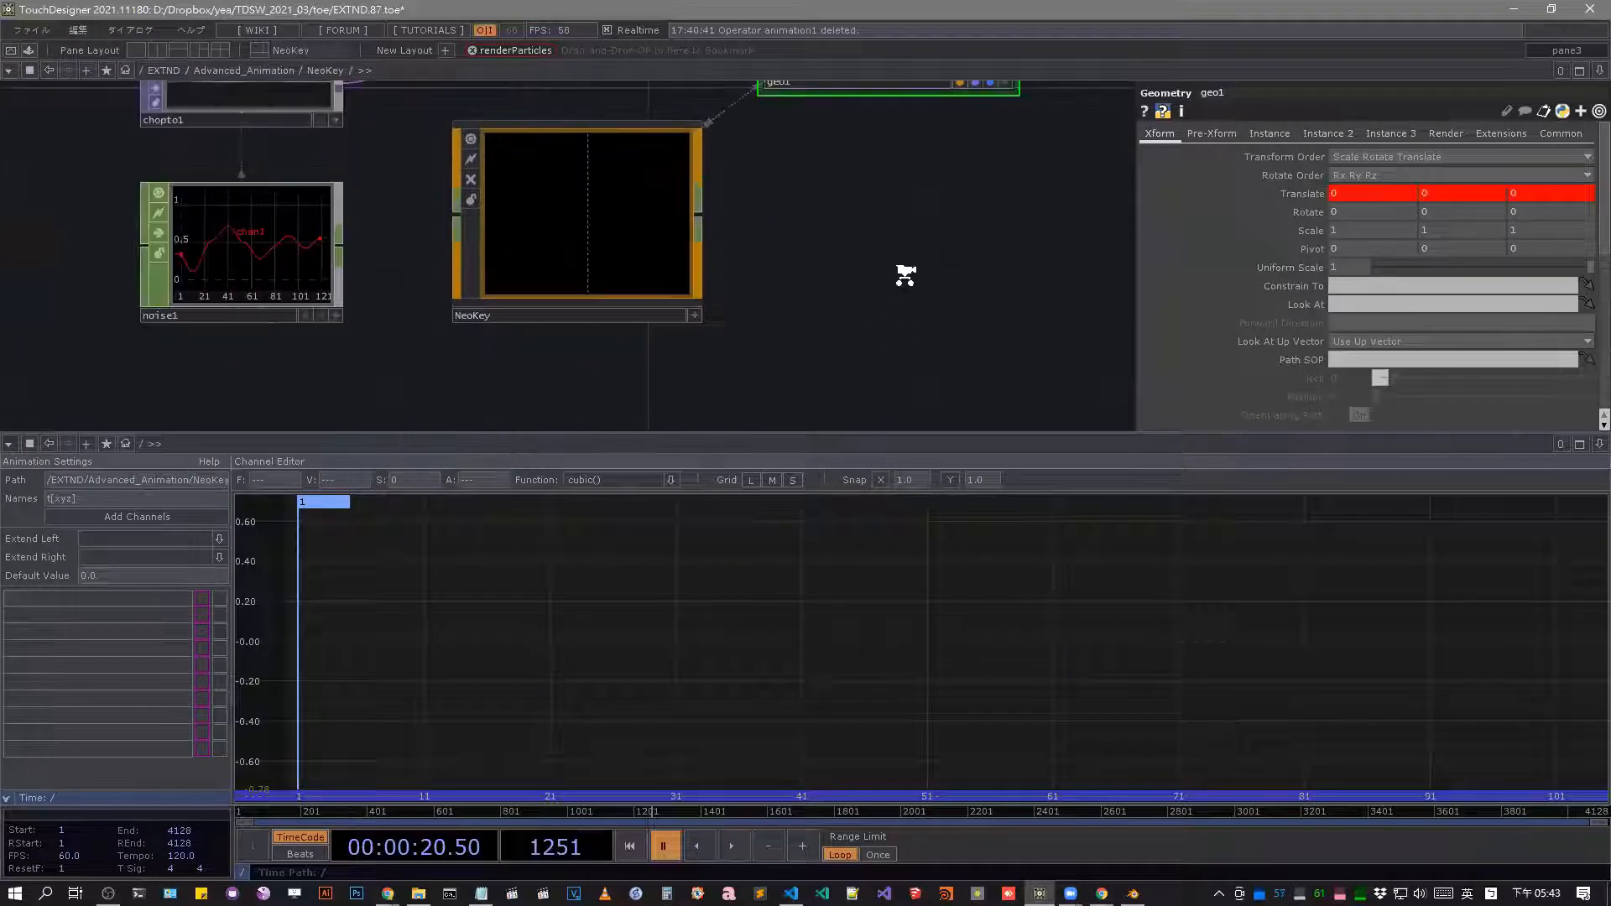
pyautogui.click(1267, 195)
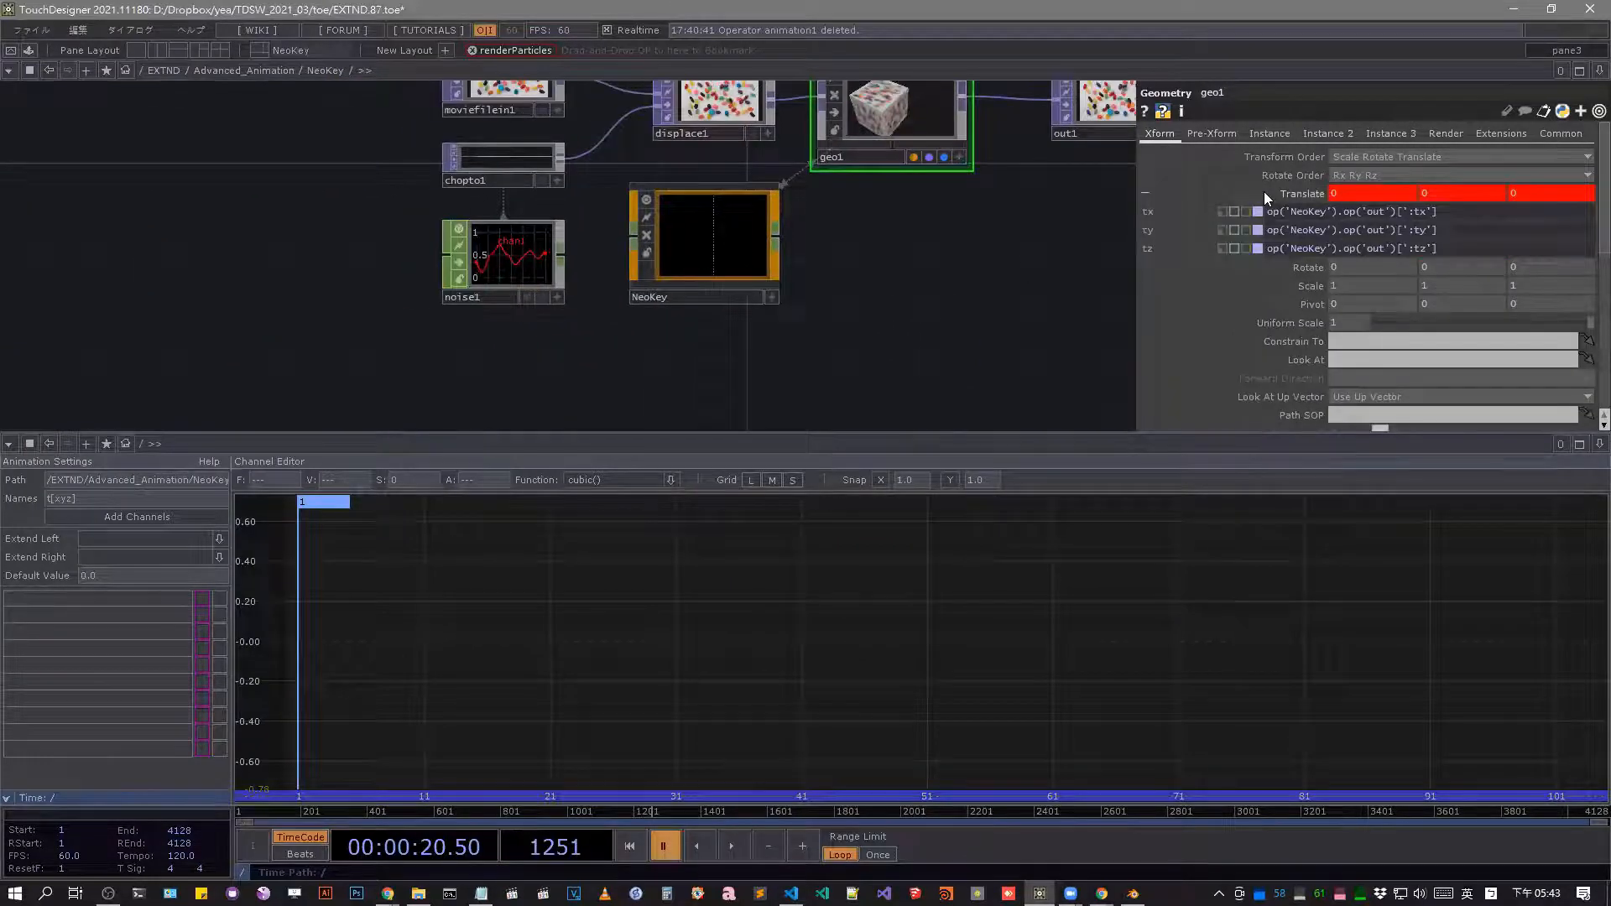
pyautogui.click(1264, 192)
pyautogui.click(726, 241)
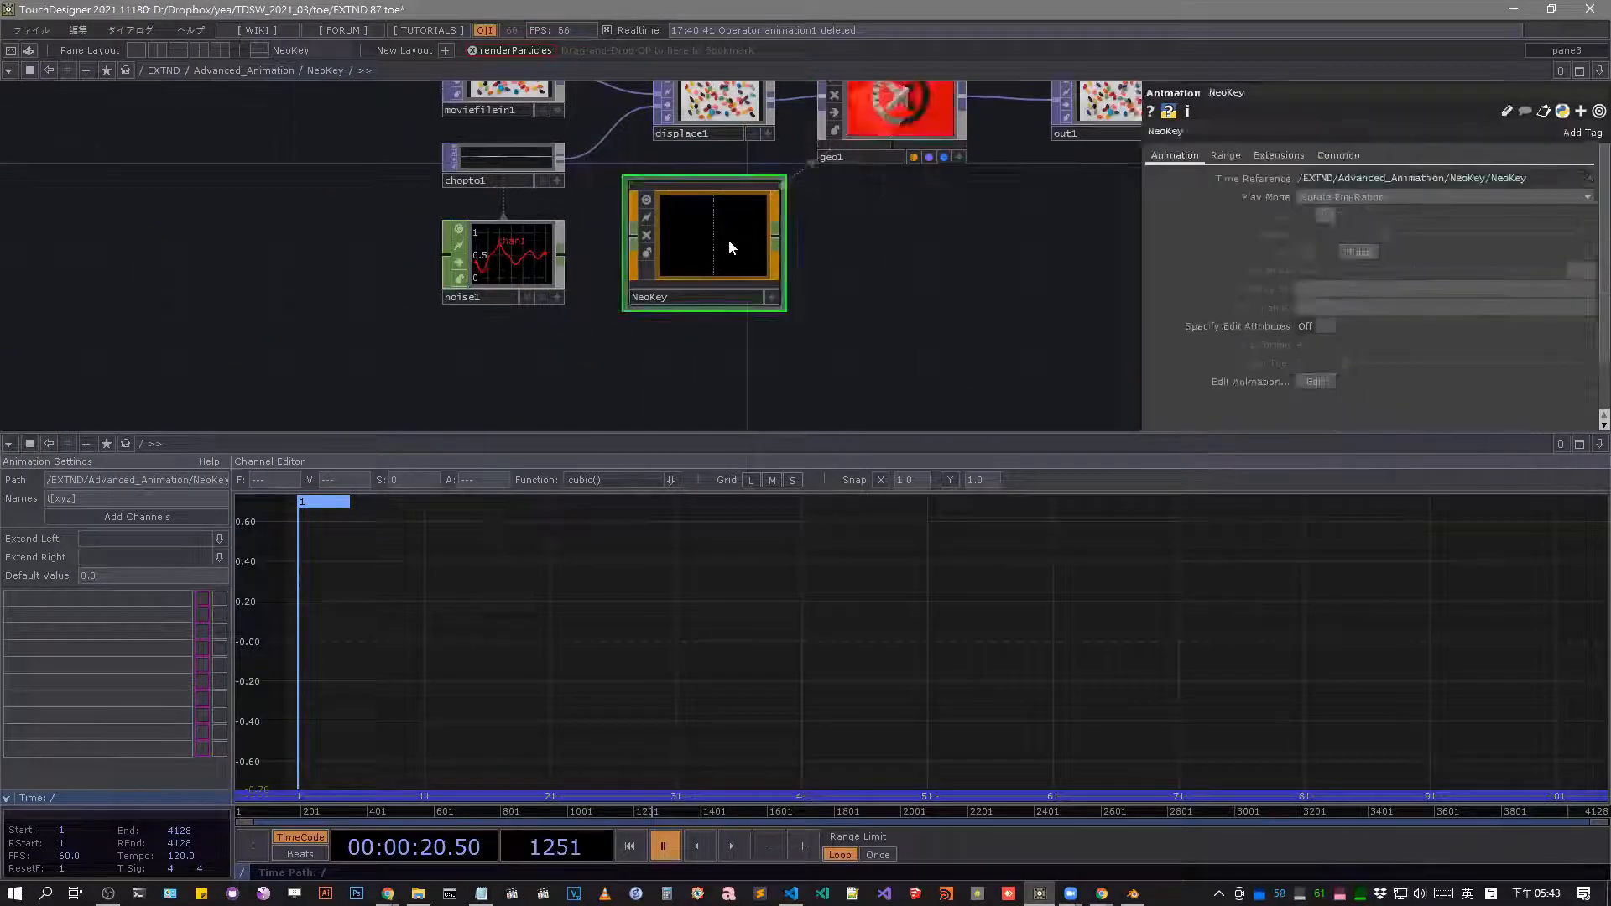
pyautogui.scroll(5, 728, 241)
pyautogui.scroll(-3, 776, 243)
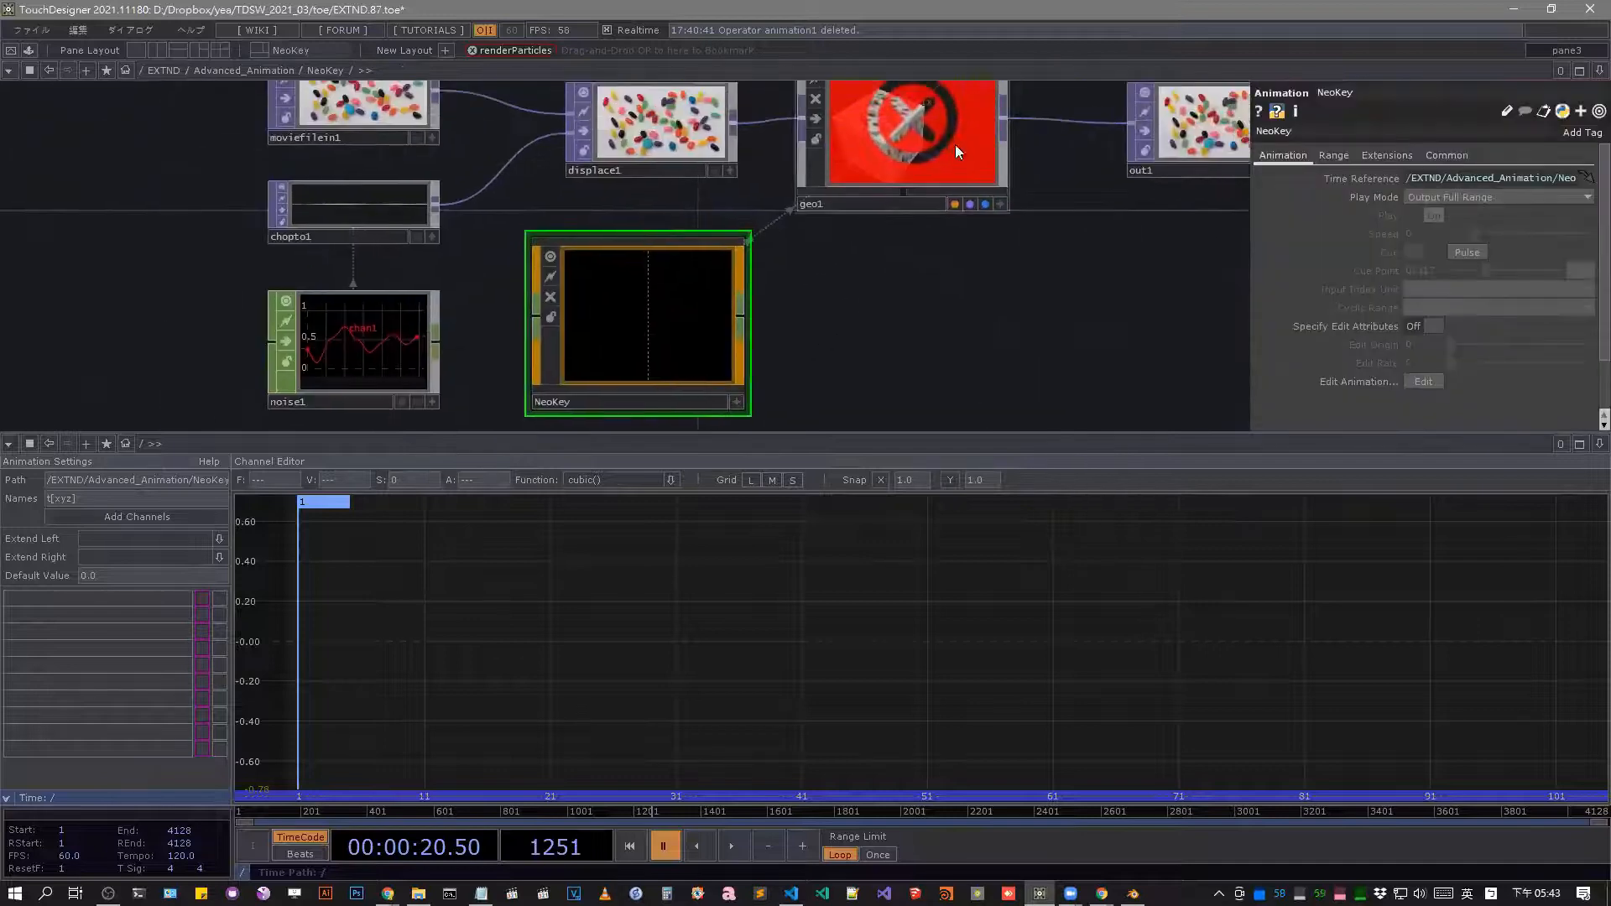
# Switch geo1's tx, ty and tz parameters from expressions back to constant values.
pyautogui.click(955, 144)
pyautogui.click(1297, 194)
pyautogui.click(1227, 211)
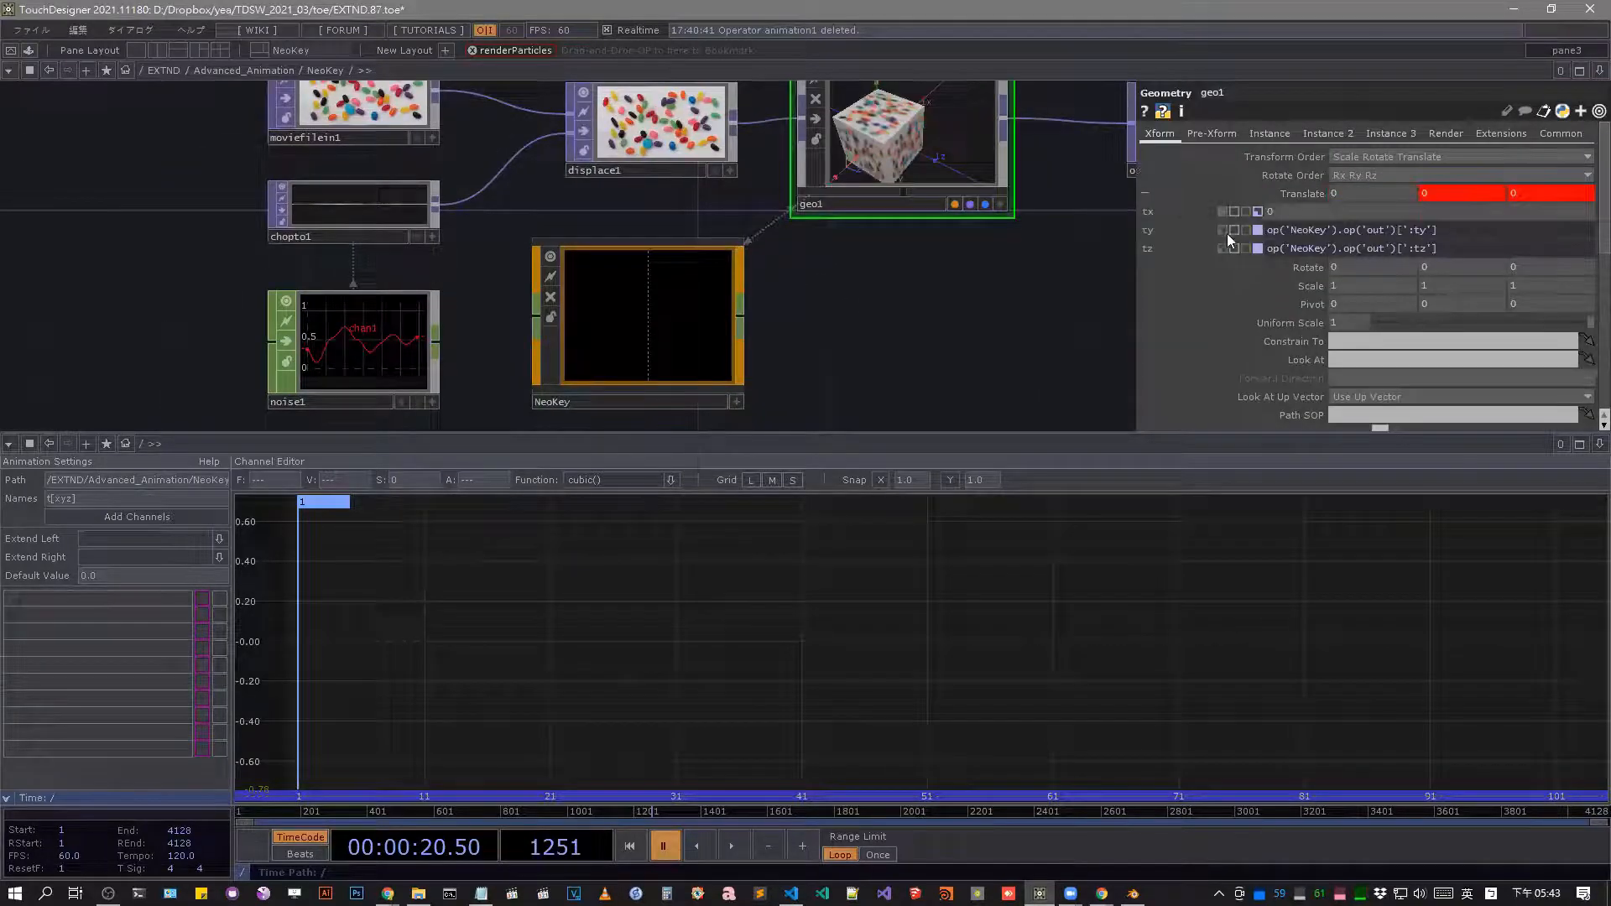
pyautogui.click(1225, 229)
pyautogui.click(1223, 249)
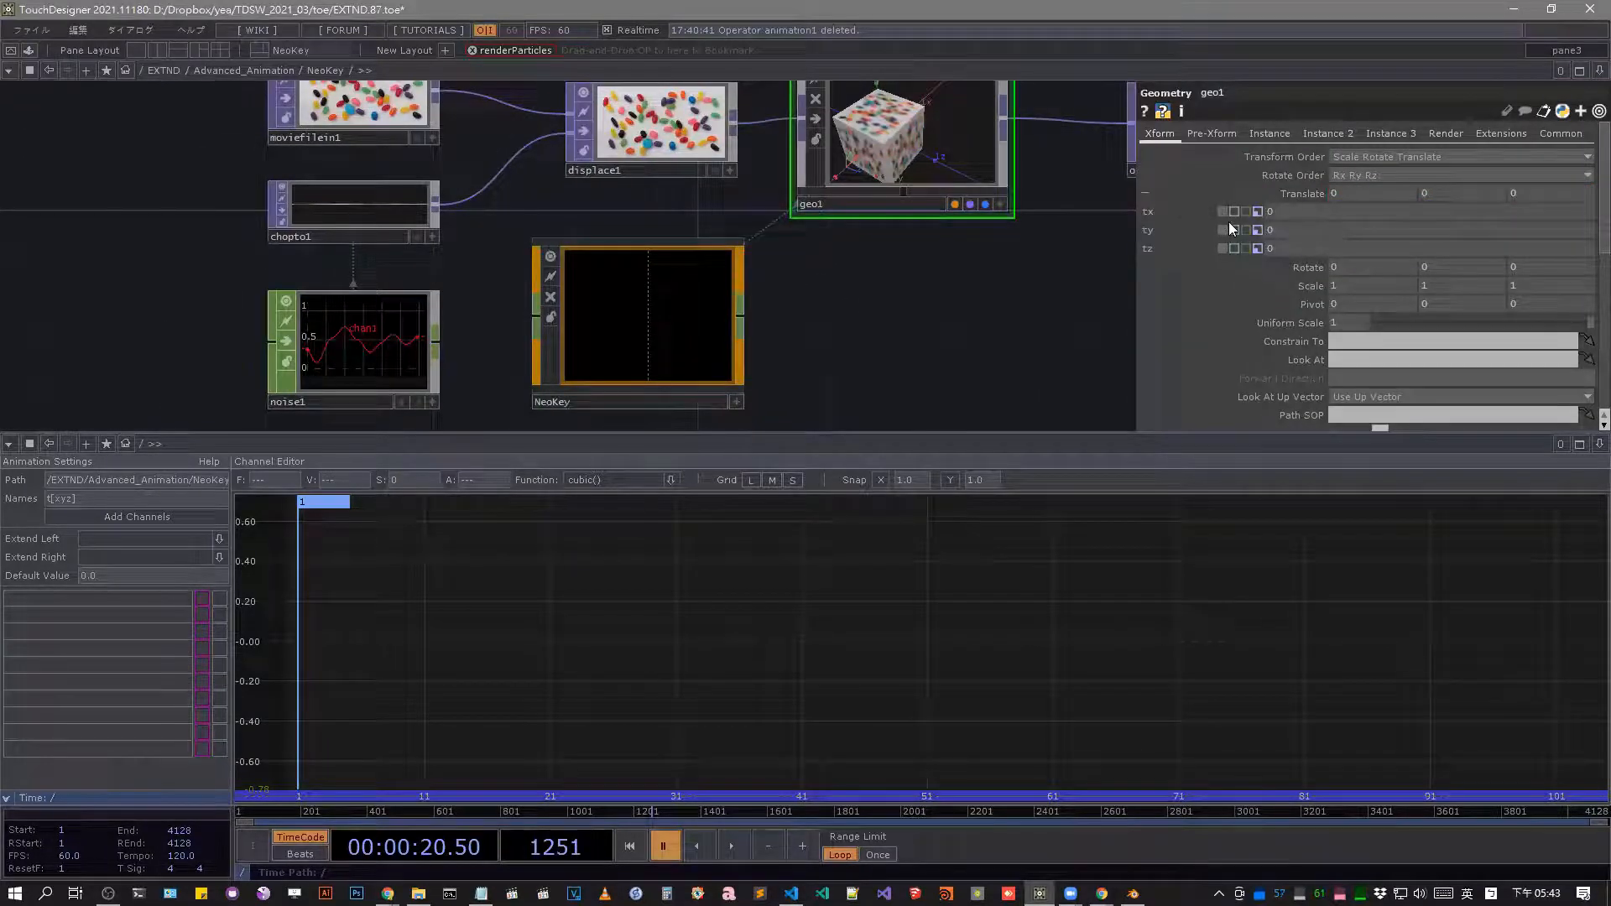
# Look inside the NeoKey animation component's network, then cut the component and paste it back beside geo1.
pyautogui.click(589, 335)
pyautogui.scroll(6, 659, 304)
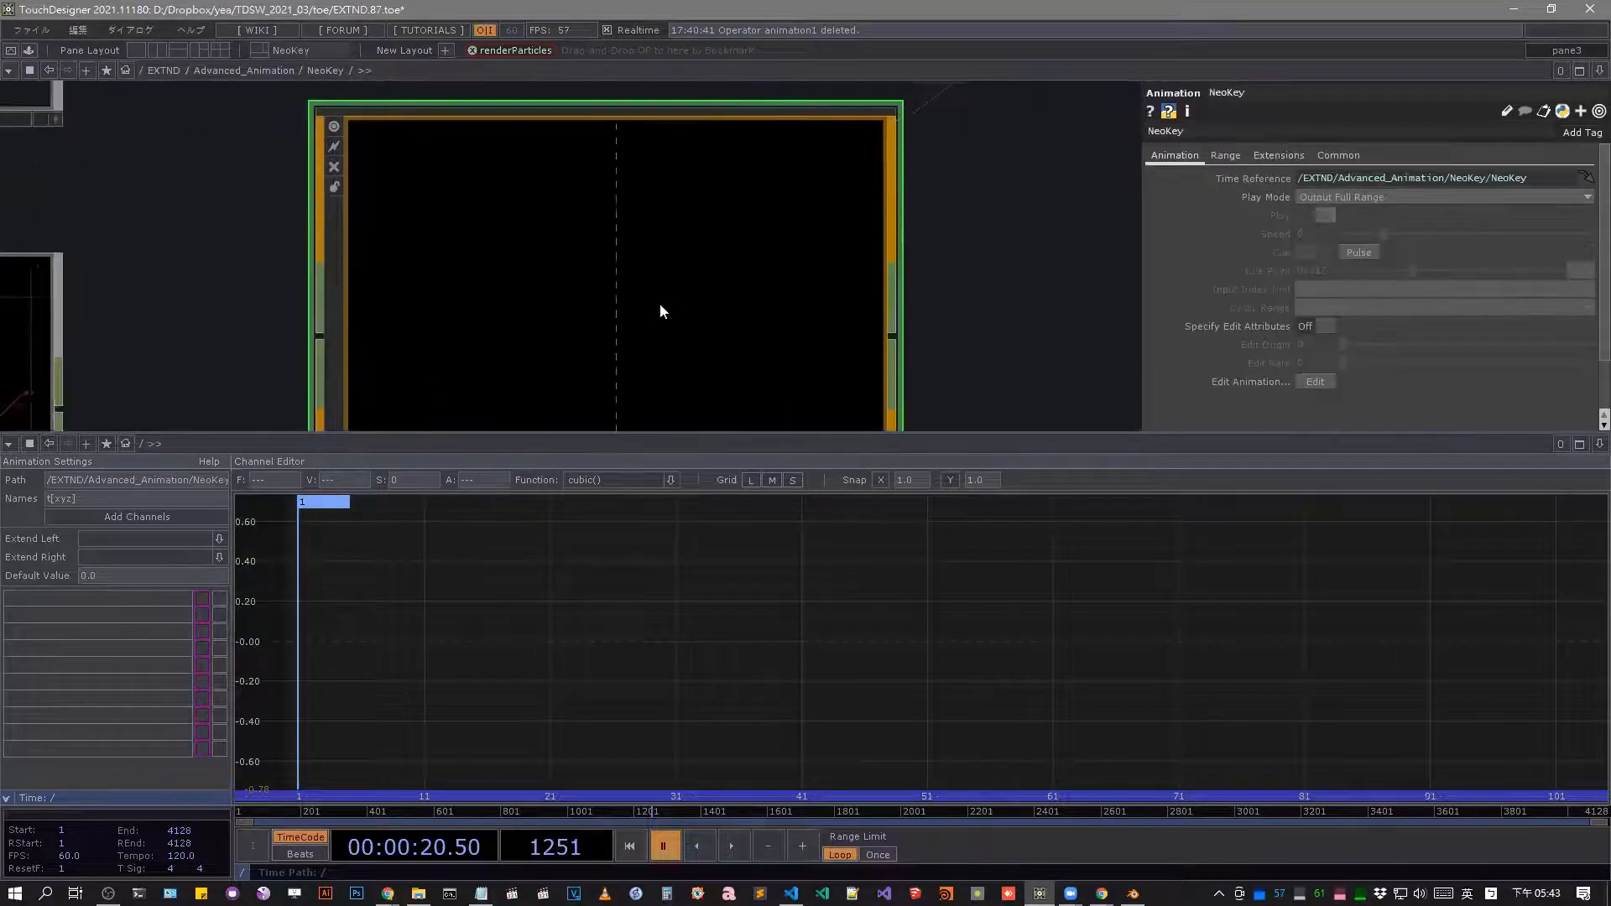
pyautogui.scroll(-8, 697, 293)
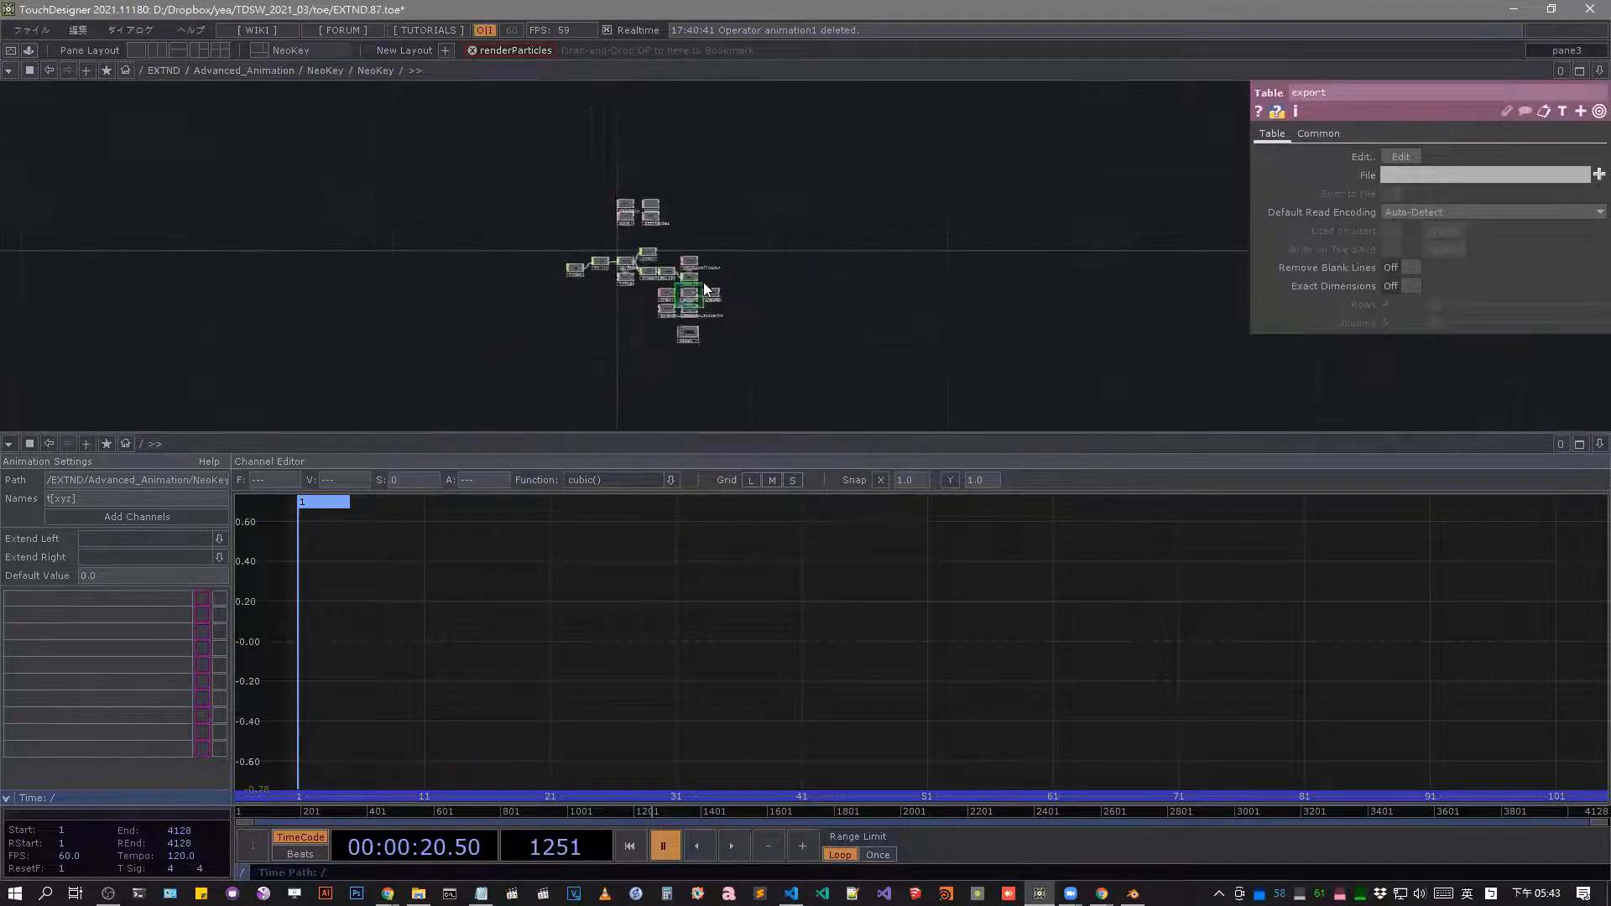
pyautogui.scroll(5, 704, 282)
pyautogui.hotkey('ctrl', 'x')
pyautogui.hotkey('ctrl', 'v')
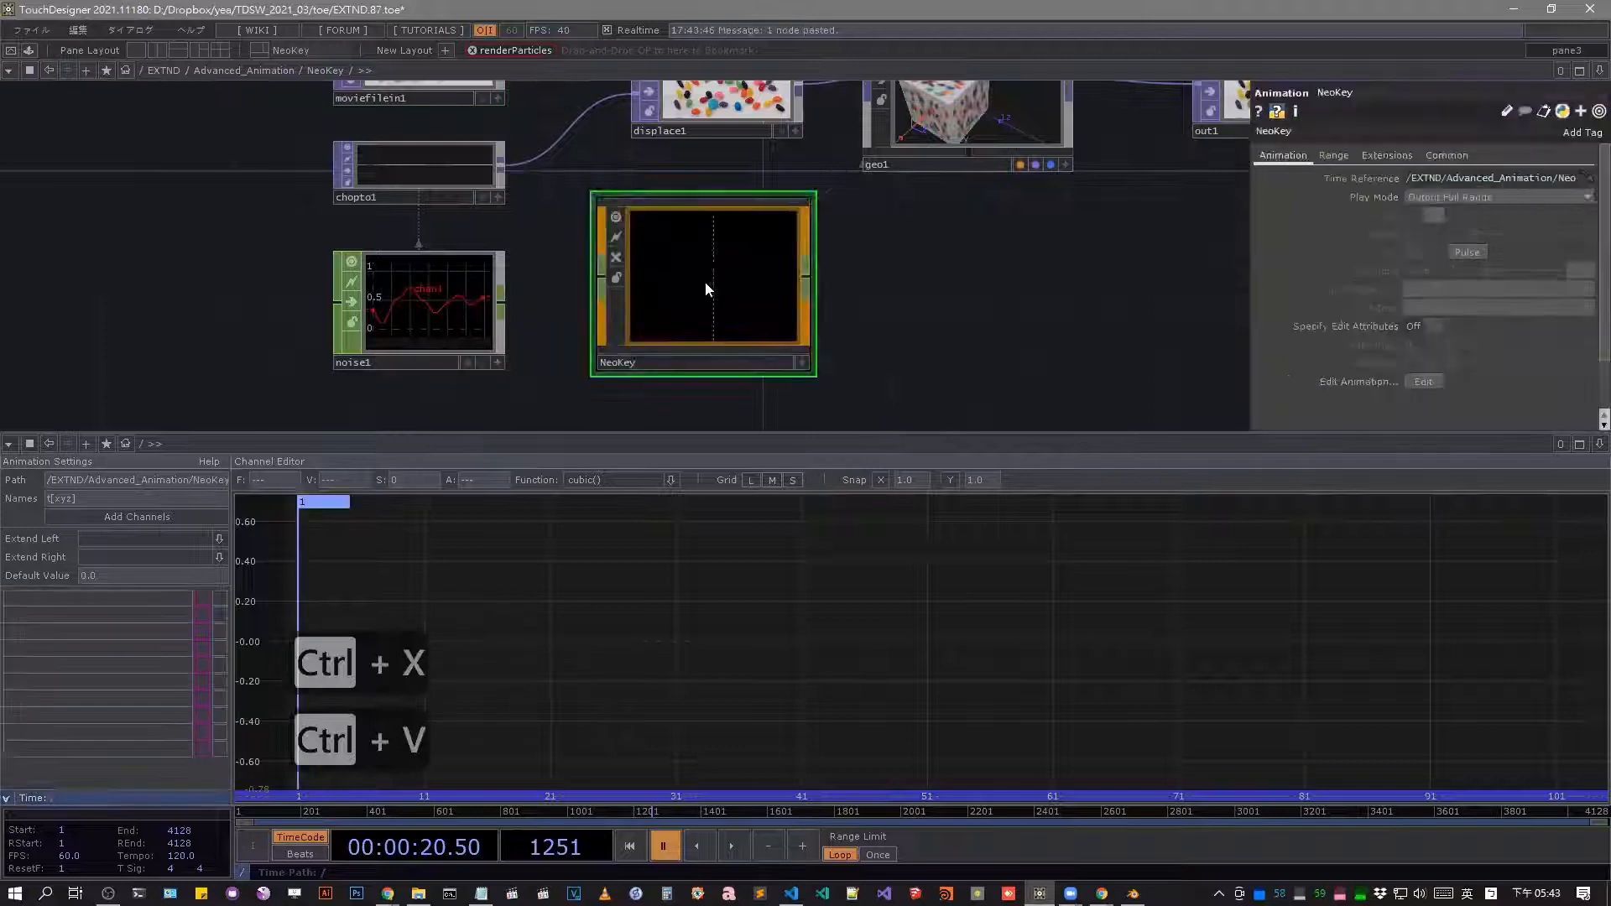
# Keyframe geo1's Translate in the existing NeoKey animation component.
pyautogui.click(971, 141)
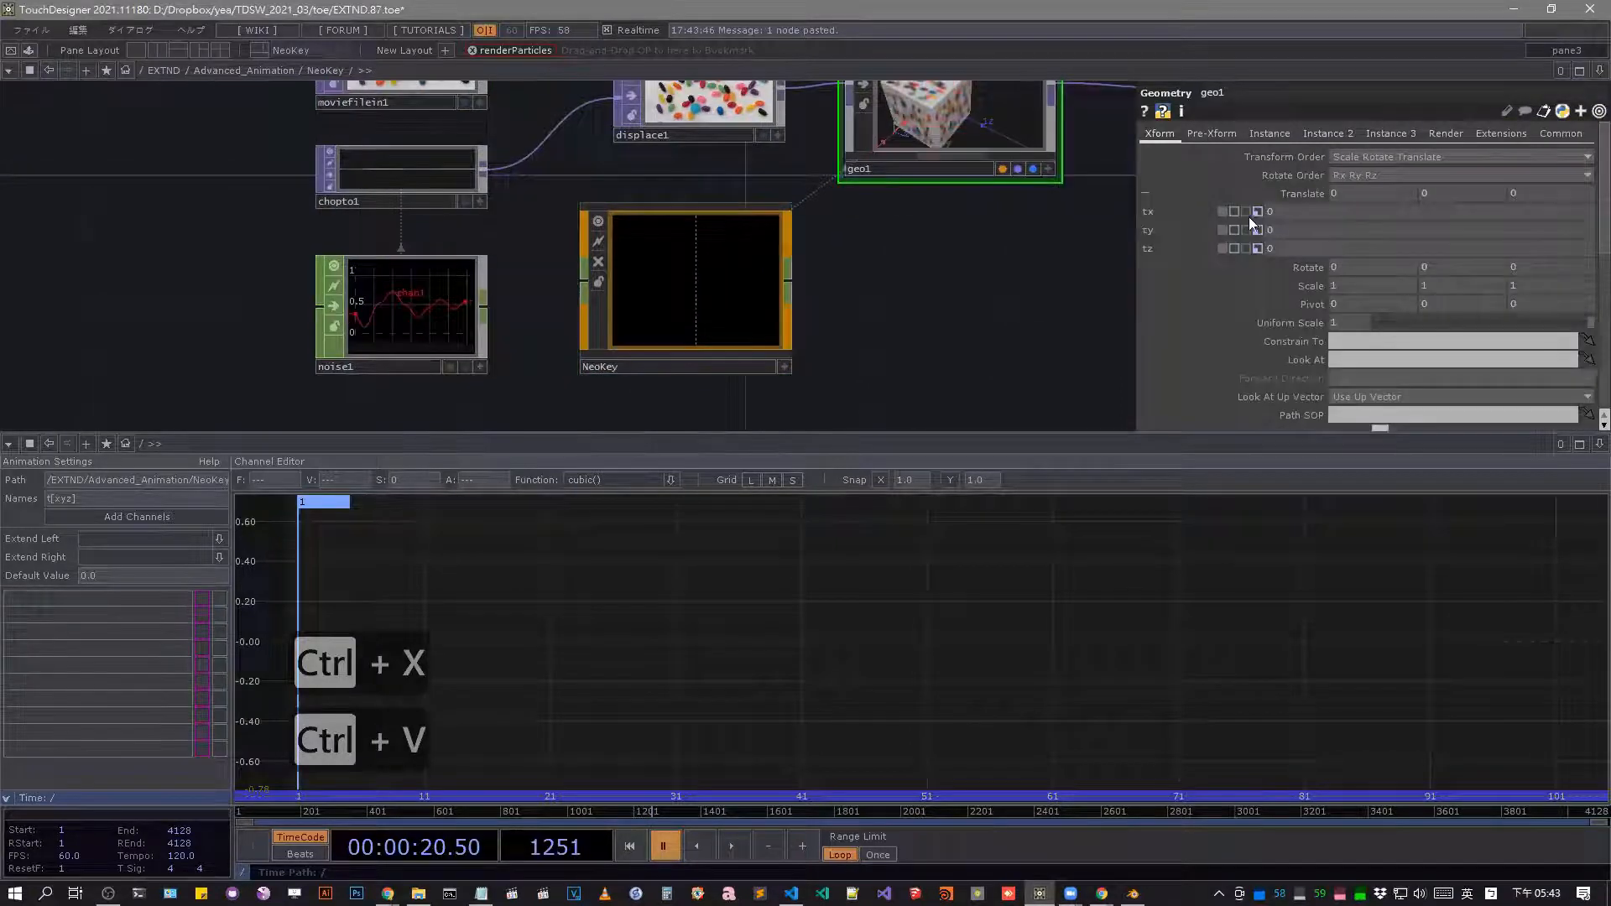
pyautogui.rightClick(1284, 195)
pyautogui.moveTo(1358, 252)
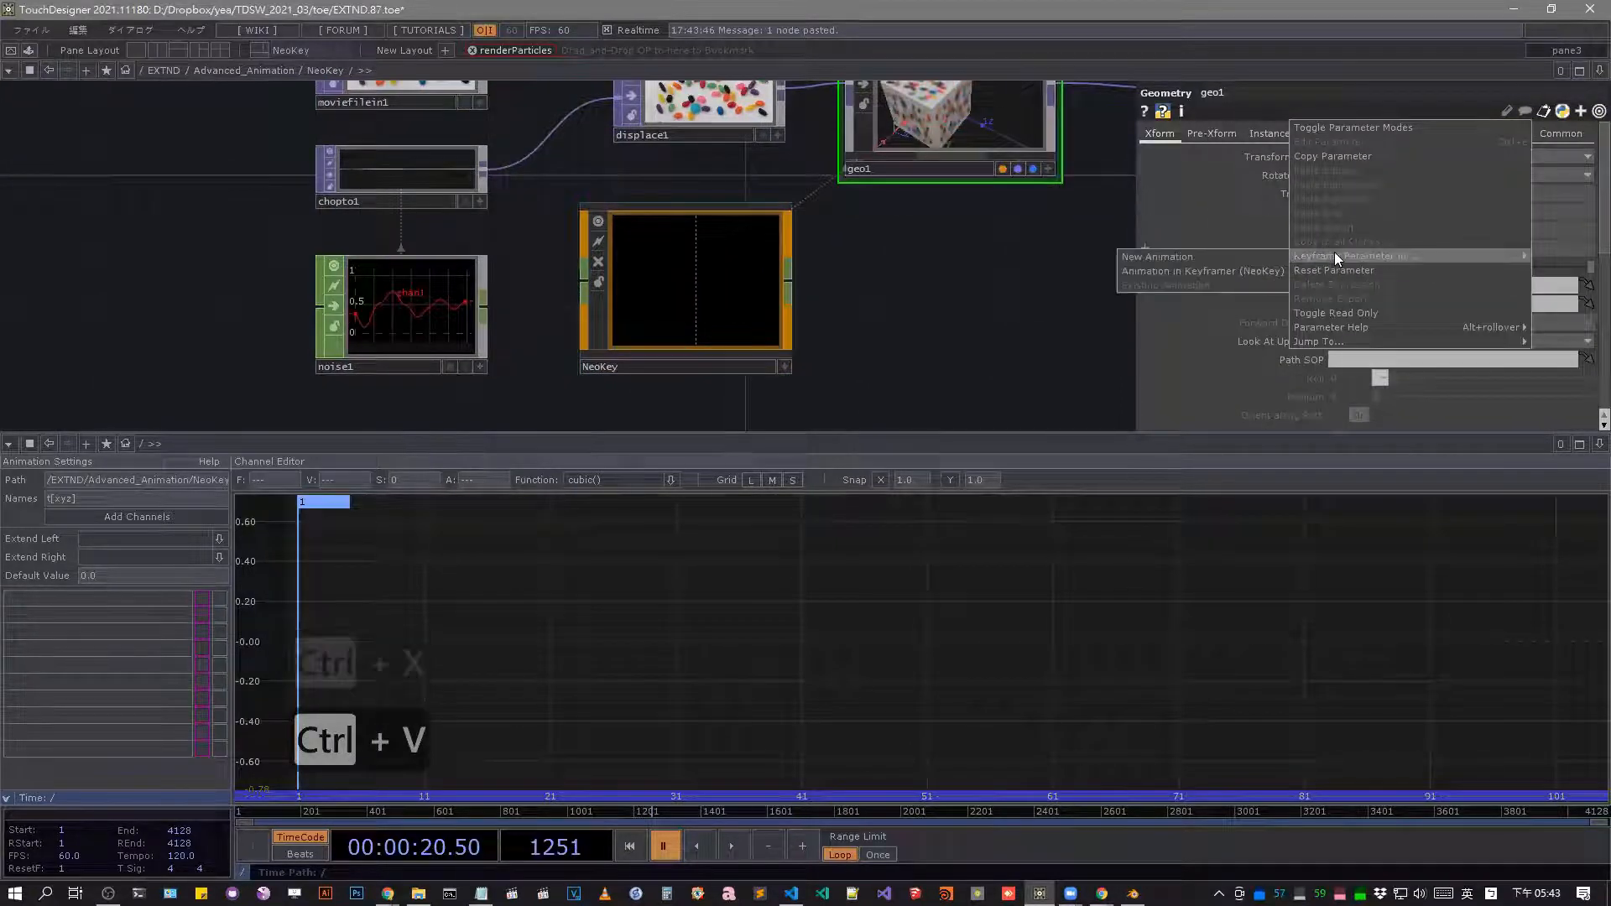
pyautogui.click(1259, 269)
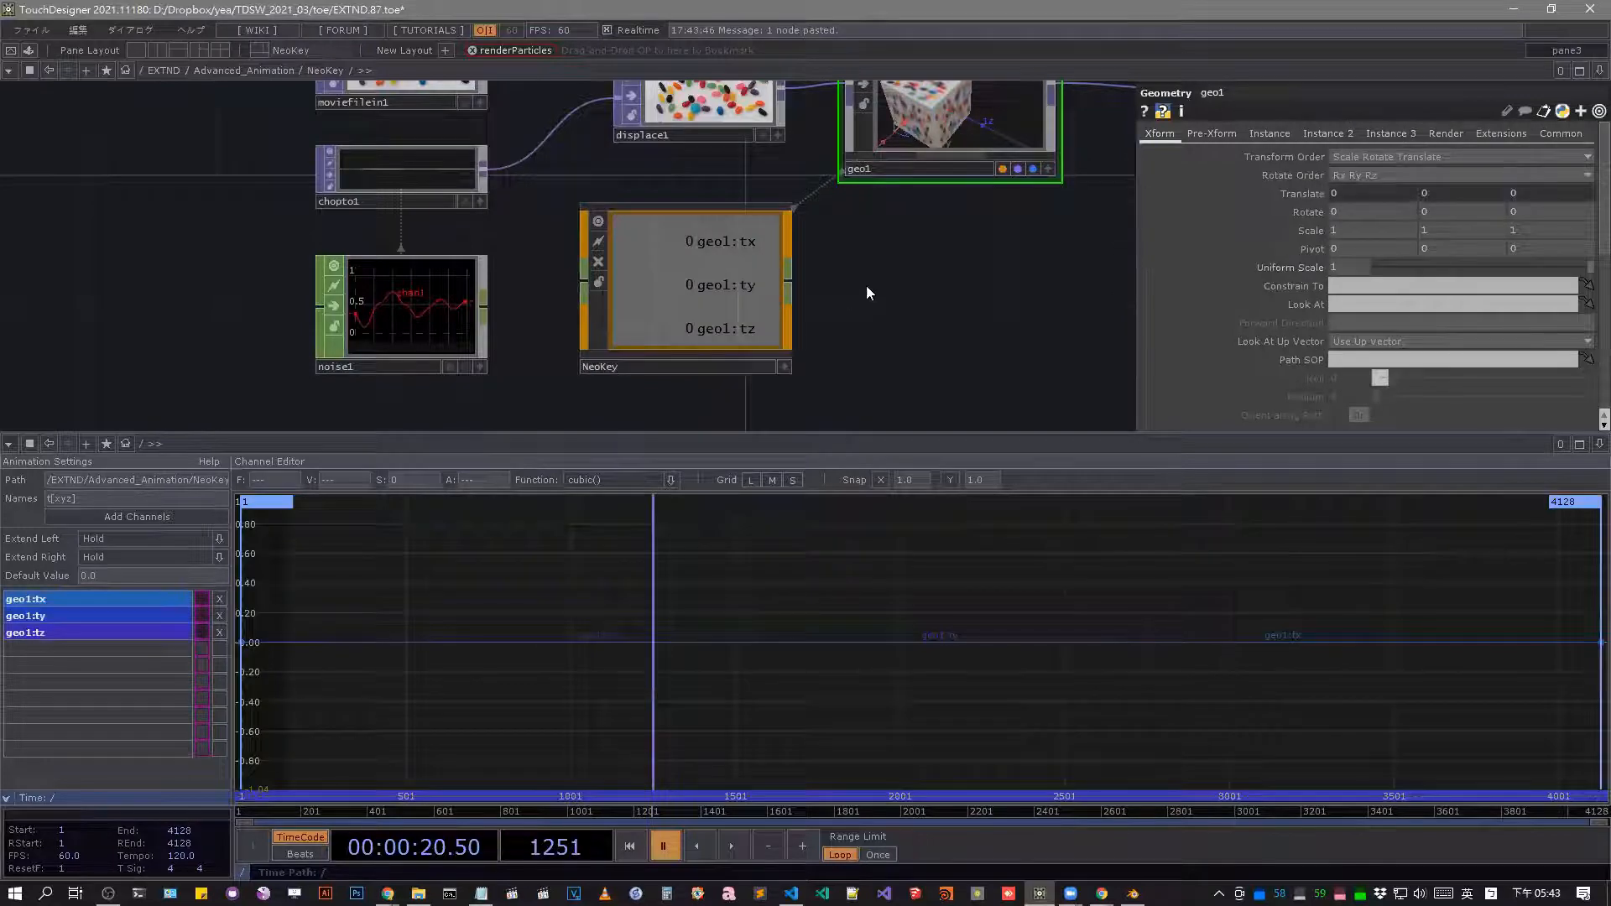
# Enlarge the network pane and inspect the tx, ty and tz expressions of geo1's Translate.
pyautogui.moveTo(872, 316); pyautogui.dragTo(740, 341)
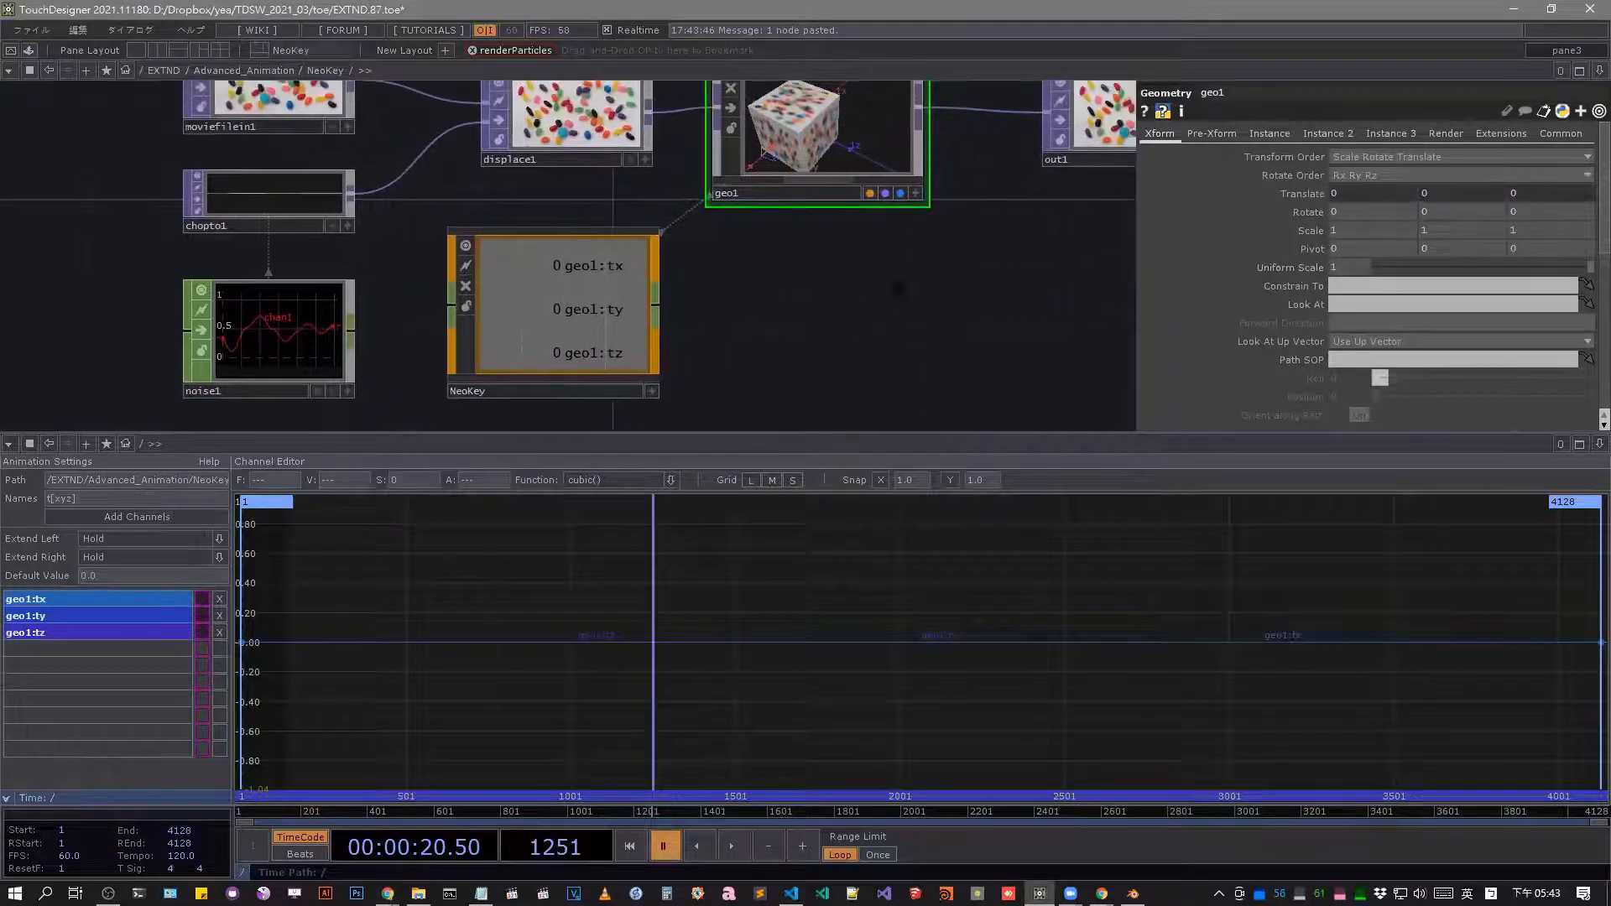
pyautogui.moveTo(1012, 346); pyautogui.dragTo(1010, 351)
pyautogui.moveTo(976, 431); pyautogui.dragTo(984, 490)
pyautogui.click(1316, 193)
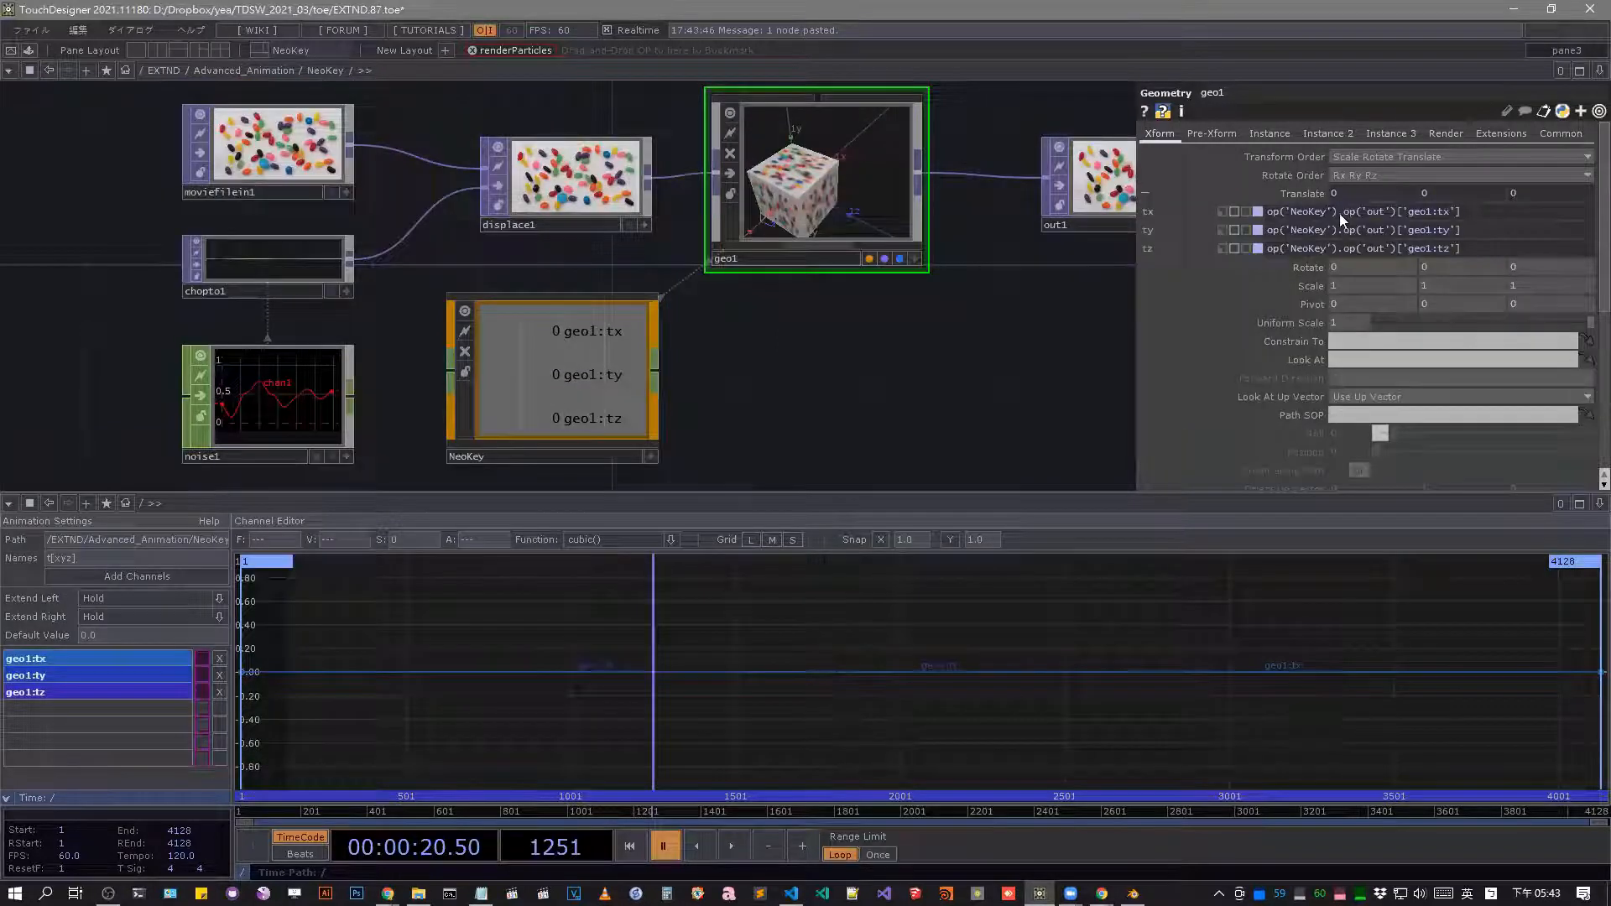
pyautogui.click(1284, 196)
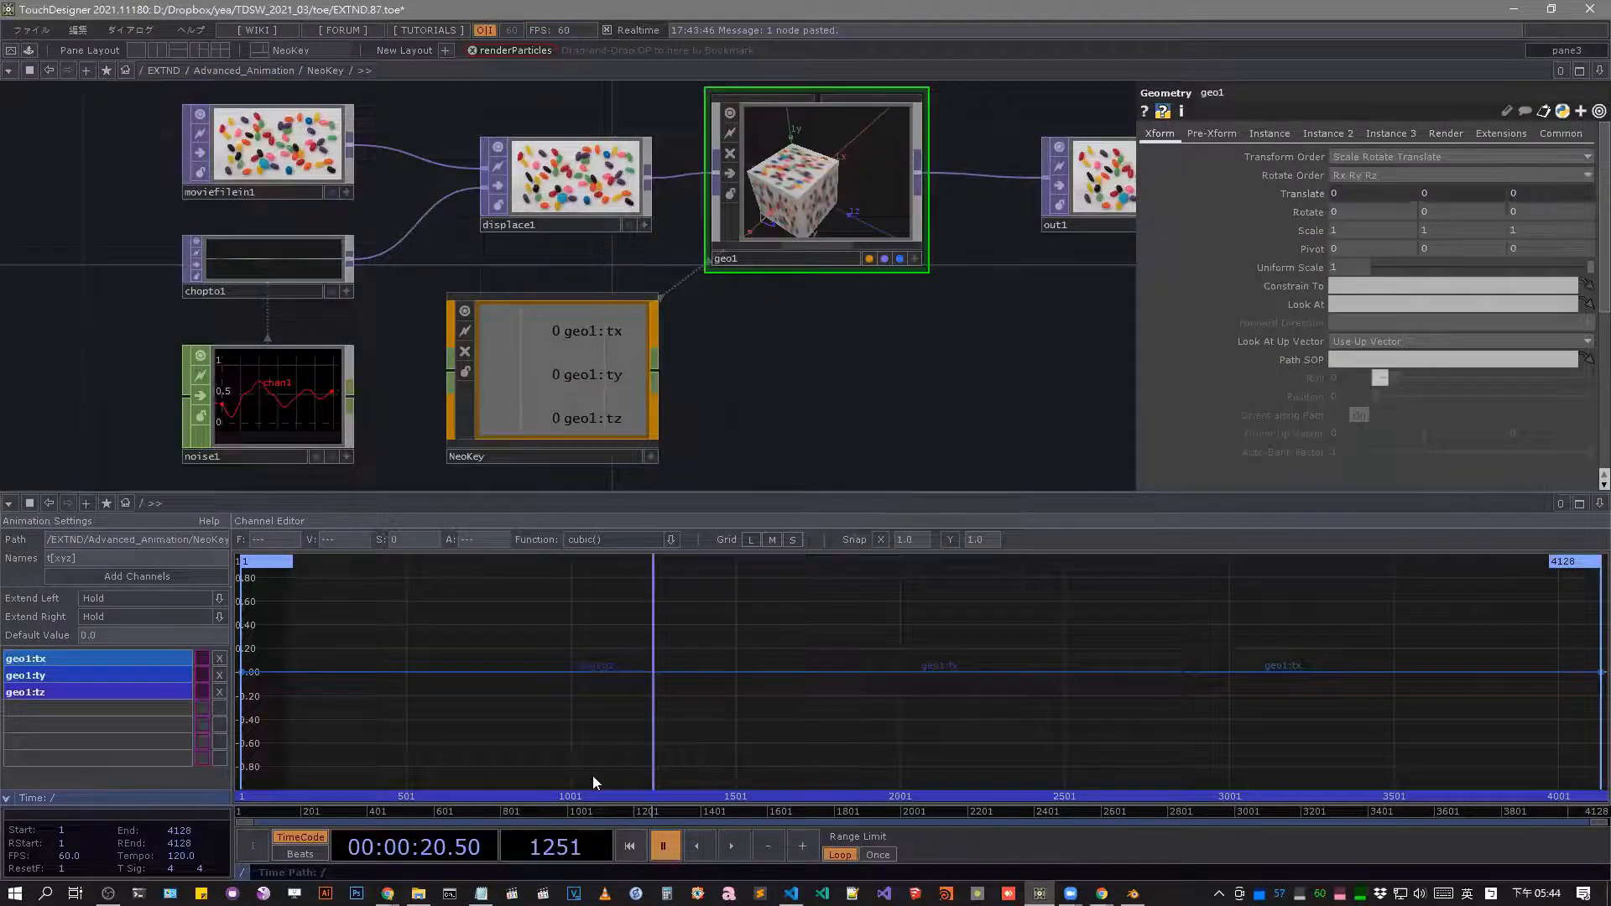
# Move the timeline to frame 1840 and key geo1's Translate Y at about 1.6.
pyautogui.moveTo(631, 810); pyautogui.dragTo(848, 810)
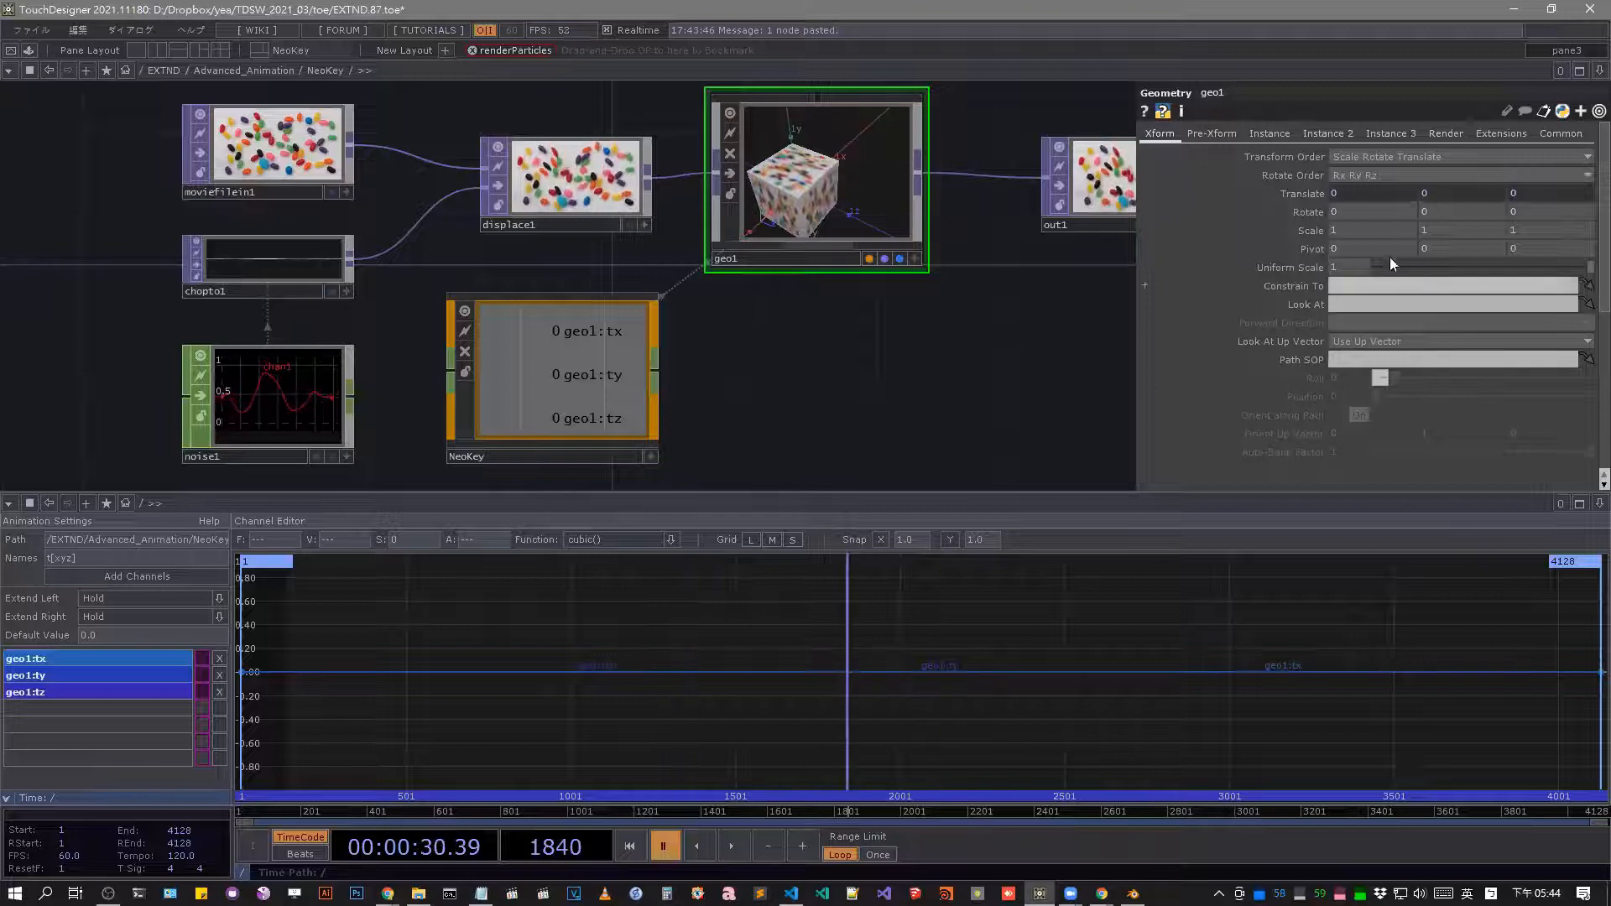
pyautogui.moveTo(1361, 178)
pyautogui.mouseDown(button='middle')
pyautogui.moveTo(1371, 168)
pyautogui.moveTo(1362, 193)
pyautogui.mouseUp(button='middle')
pyautogui.moveTo(963, 636); pyautogui.dragTo(743, 770, button='middle')
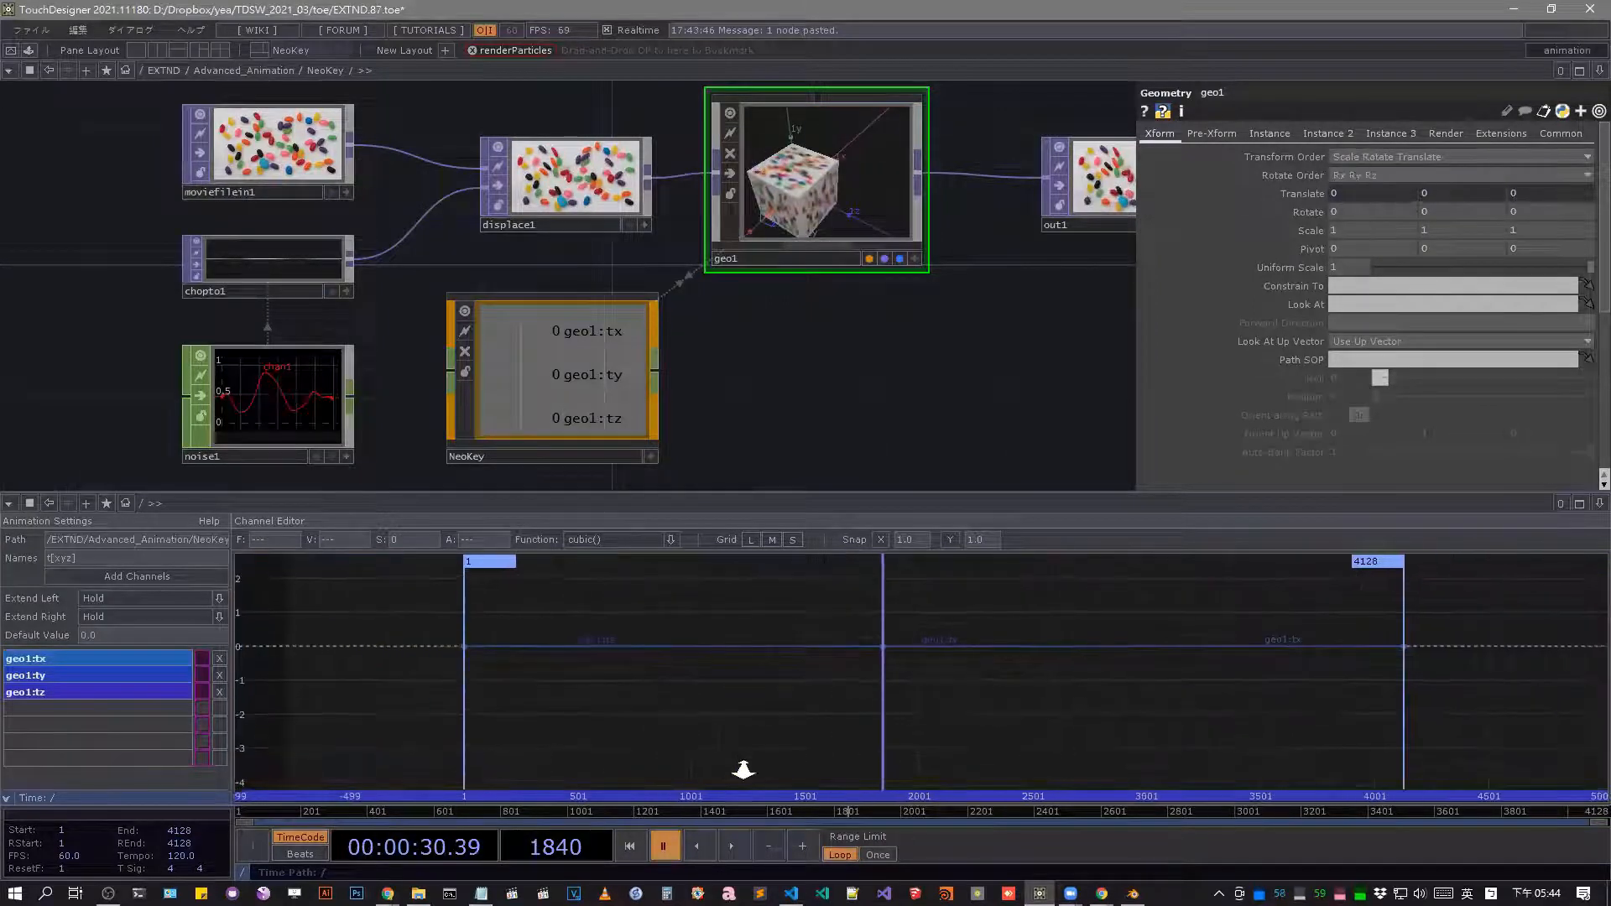
pyautogui.moveTo(1460, 190); pyautogui.dragTo(1459, 169, button='middle')
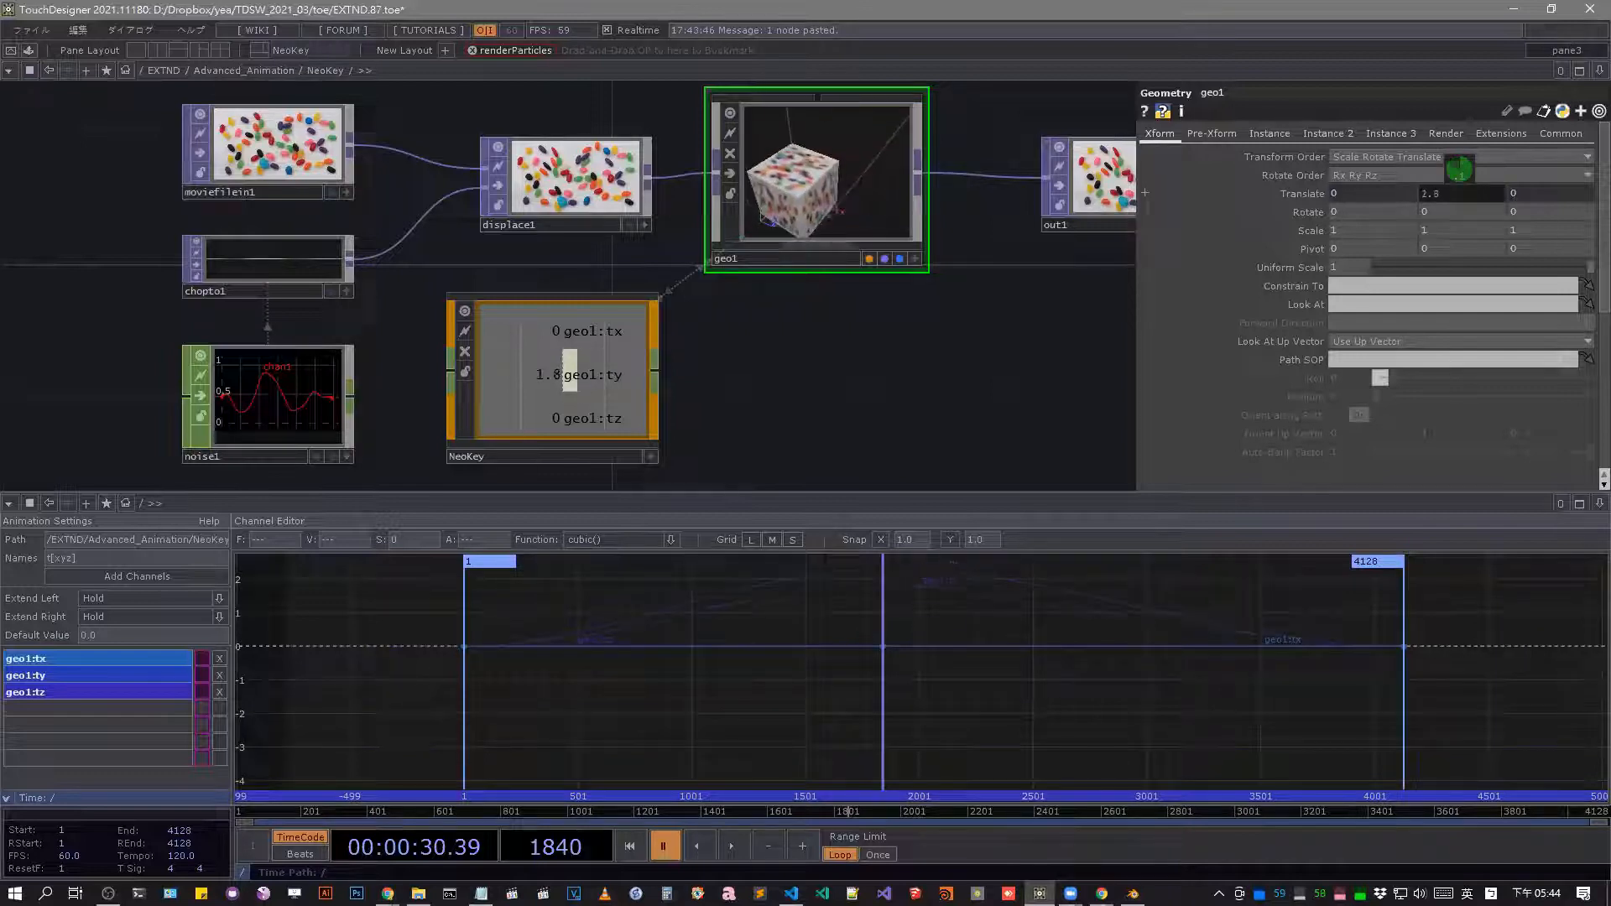
# Move the timeline to frame 2811 and key geo1's Translate Y at about -2.22 and Z at 3.
pyautogui.moveTo(881, 812); pyautogui.dragTo(1183, 818)
pyautogui.moveTo(1479, 195); pyautogui.dragTo(1468, 172, button='middle')
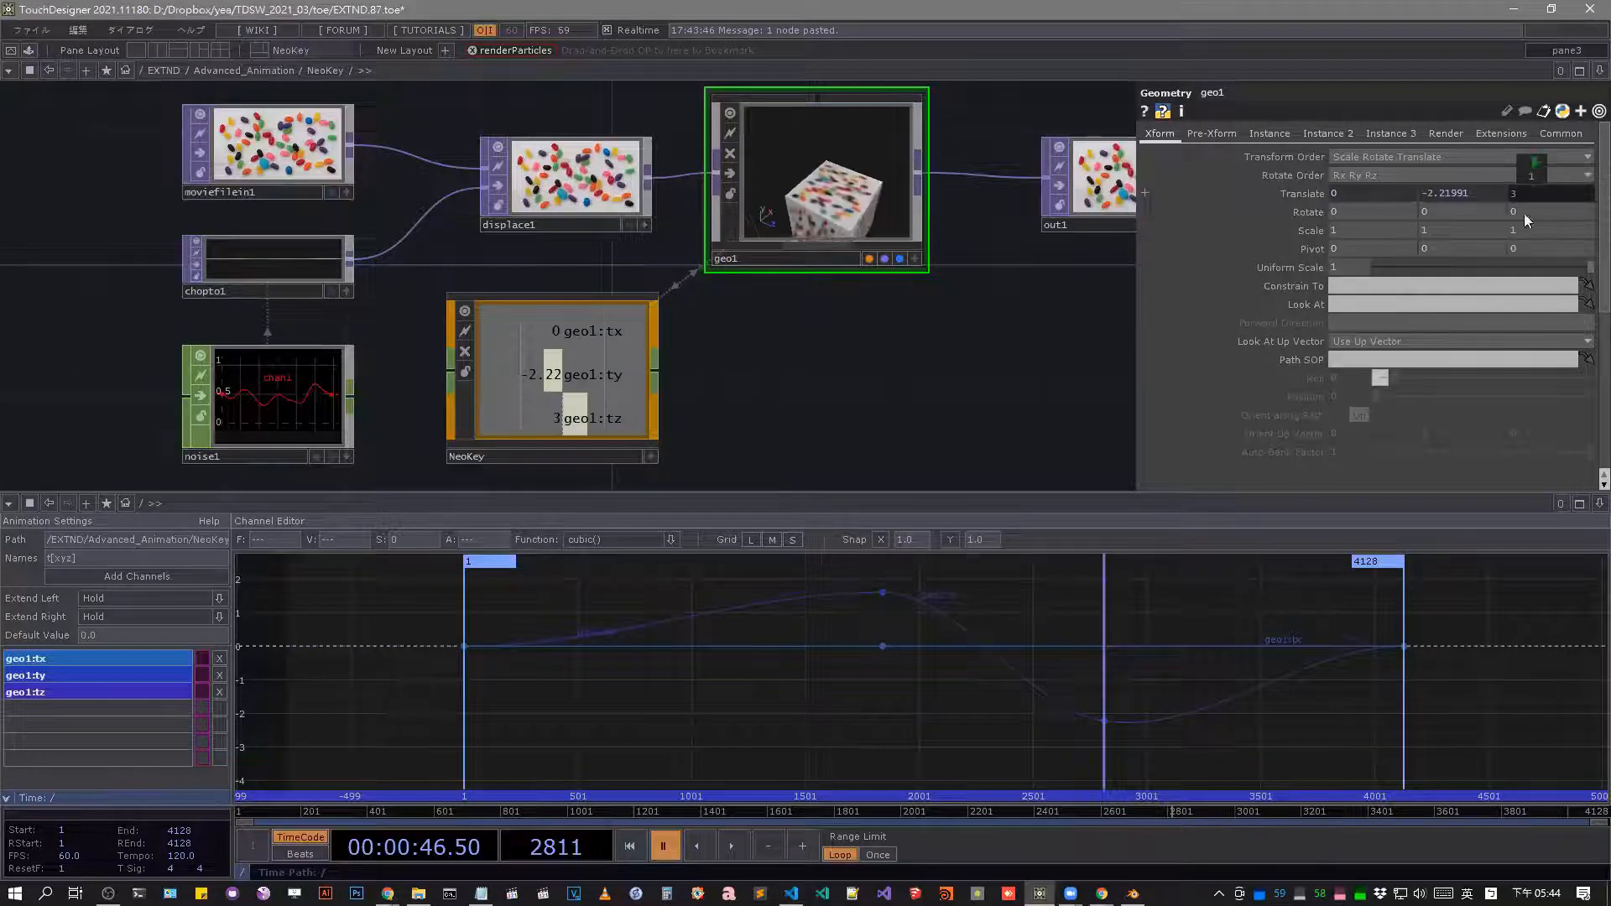
# Scrub back along the timeline and play the animation to check geo1's keyframed motion.
pyautogui.scroll(-2, 1184, 760)
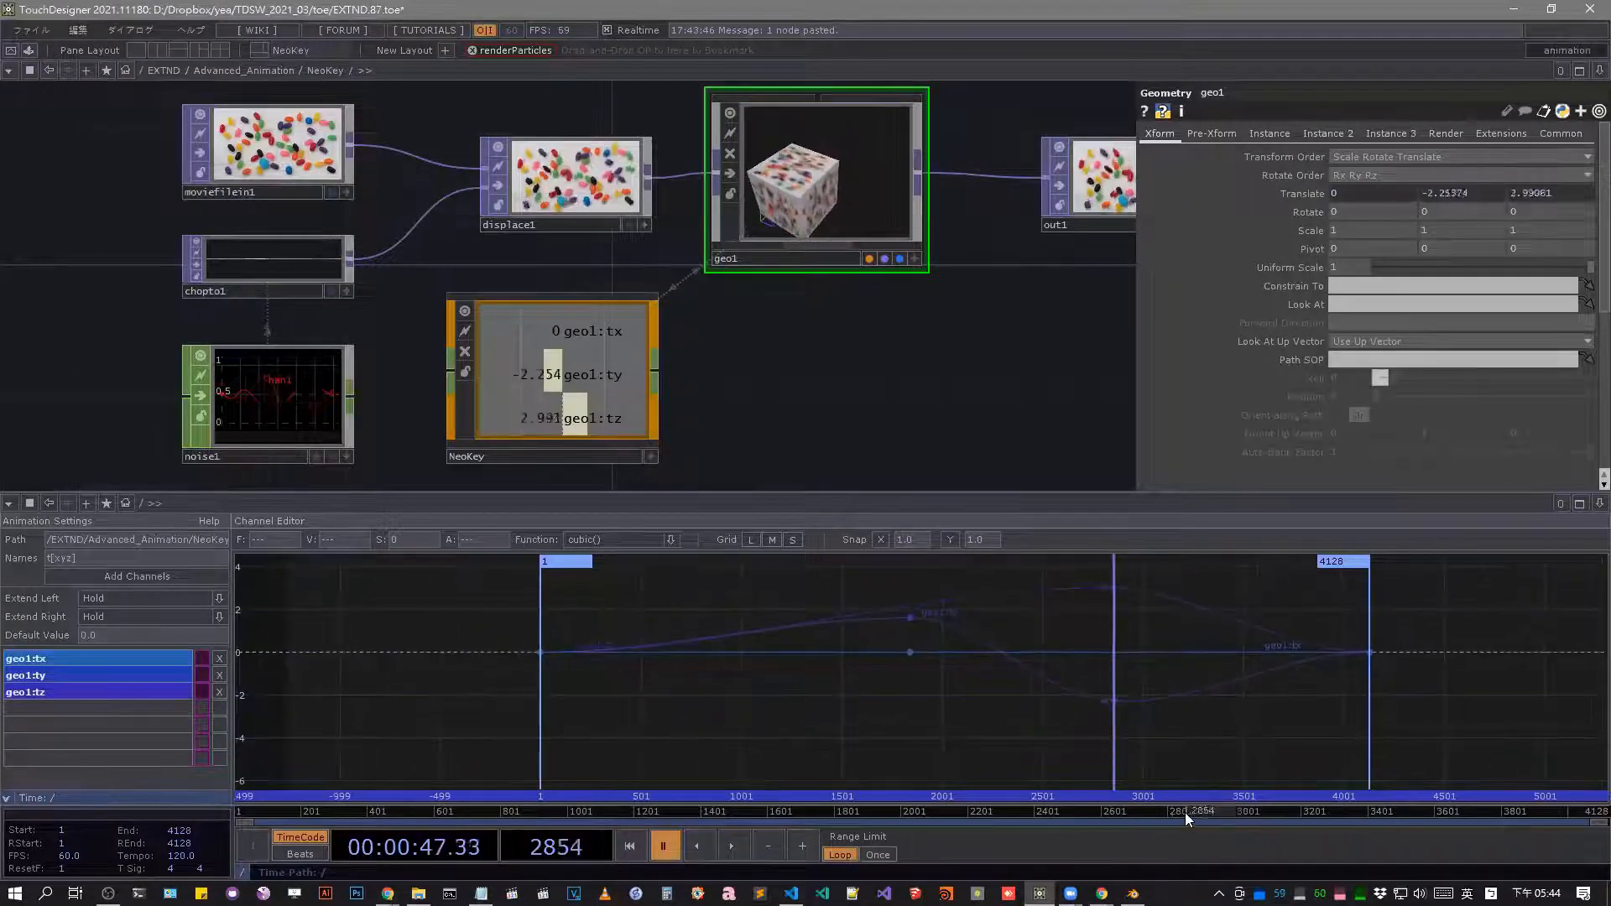
pyautogui.moveTo(1184, 813); pyautogui.dragTo(919, 810)
pyautogui.click(733, 845)
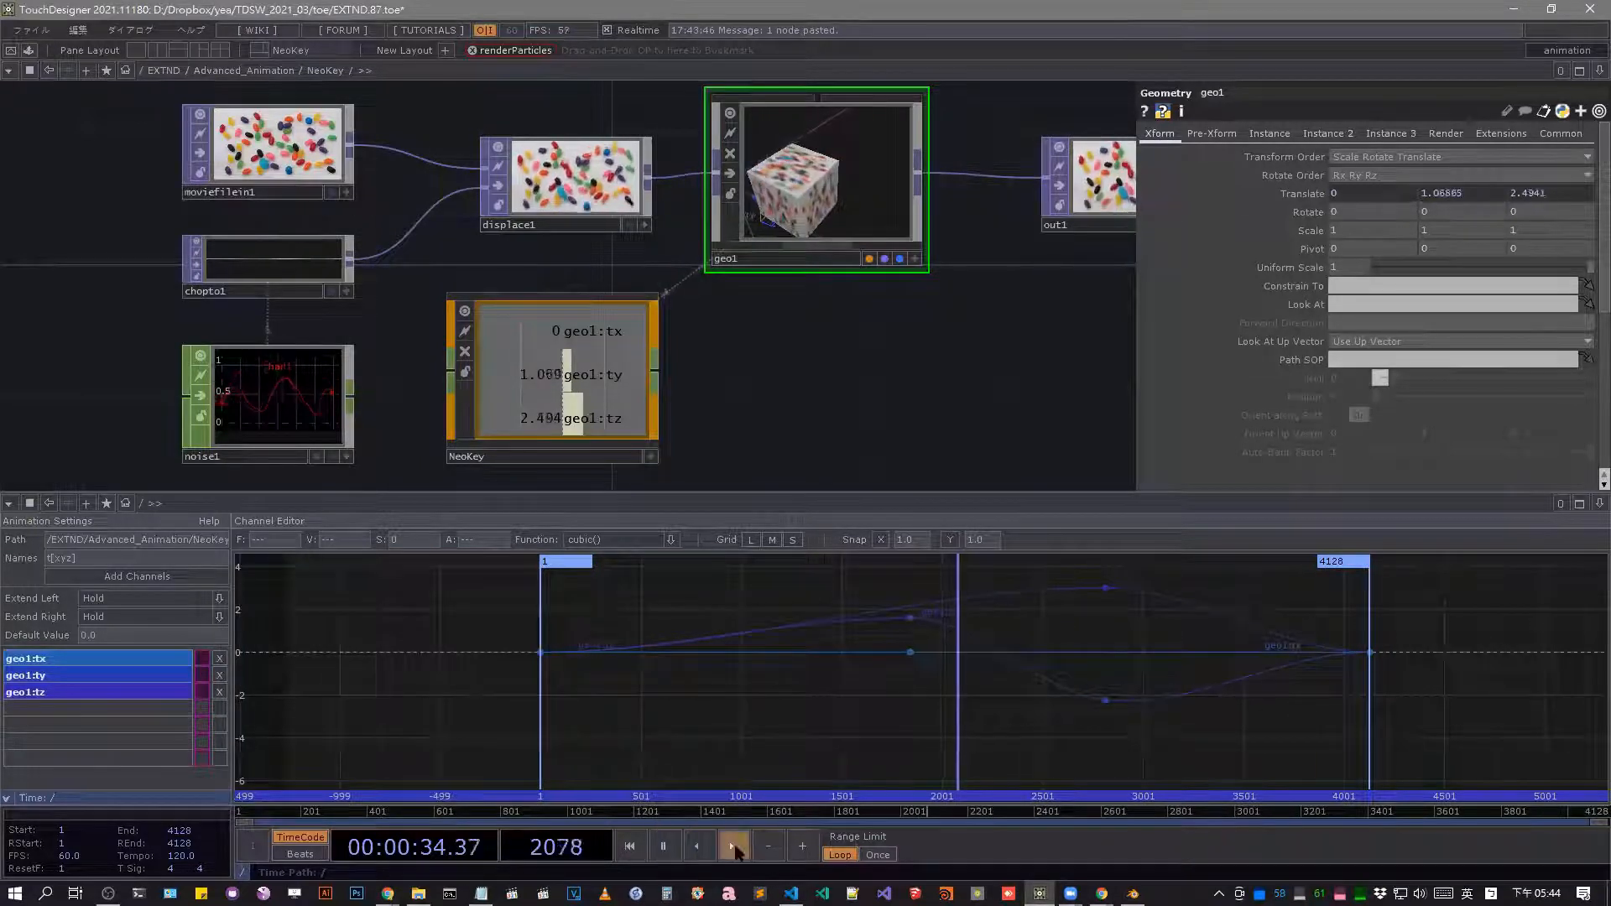
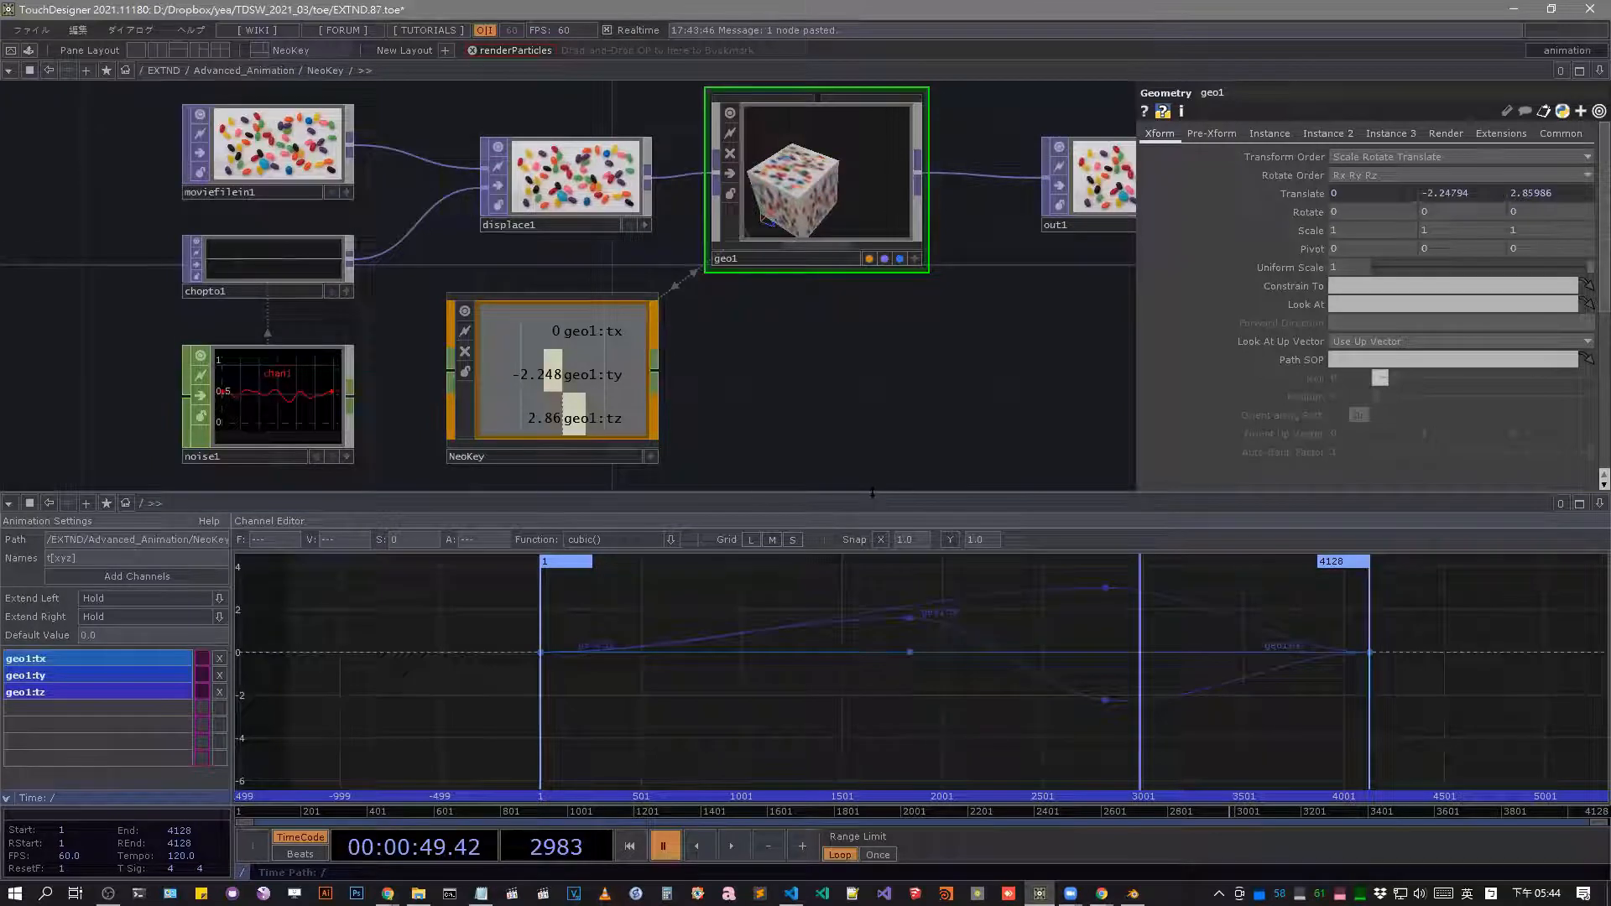
# Enlarge the upper pane slightly, switch it to a 3D geometry viewer and frame the geometry.
pyautogui.moveTo(885, 493); pyautogui.dragTo(886, 515)
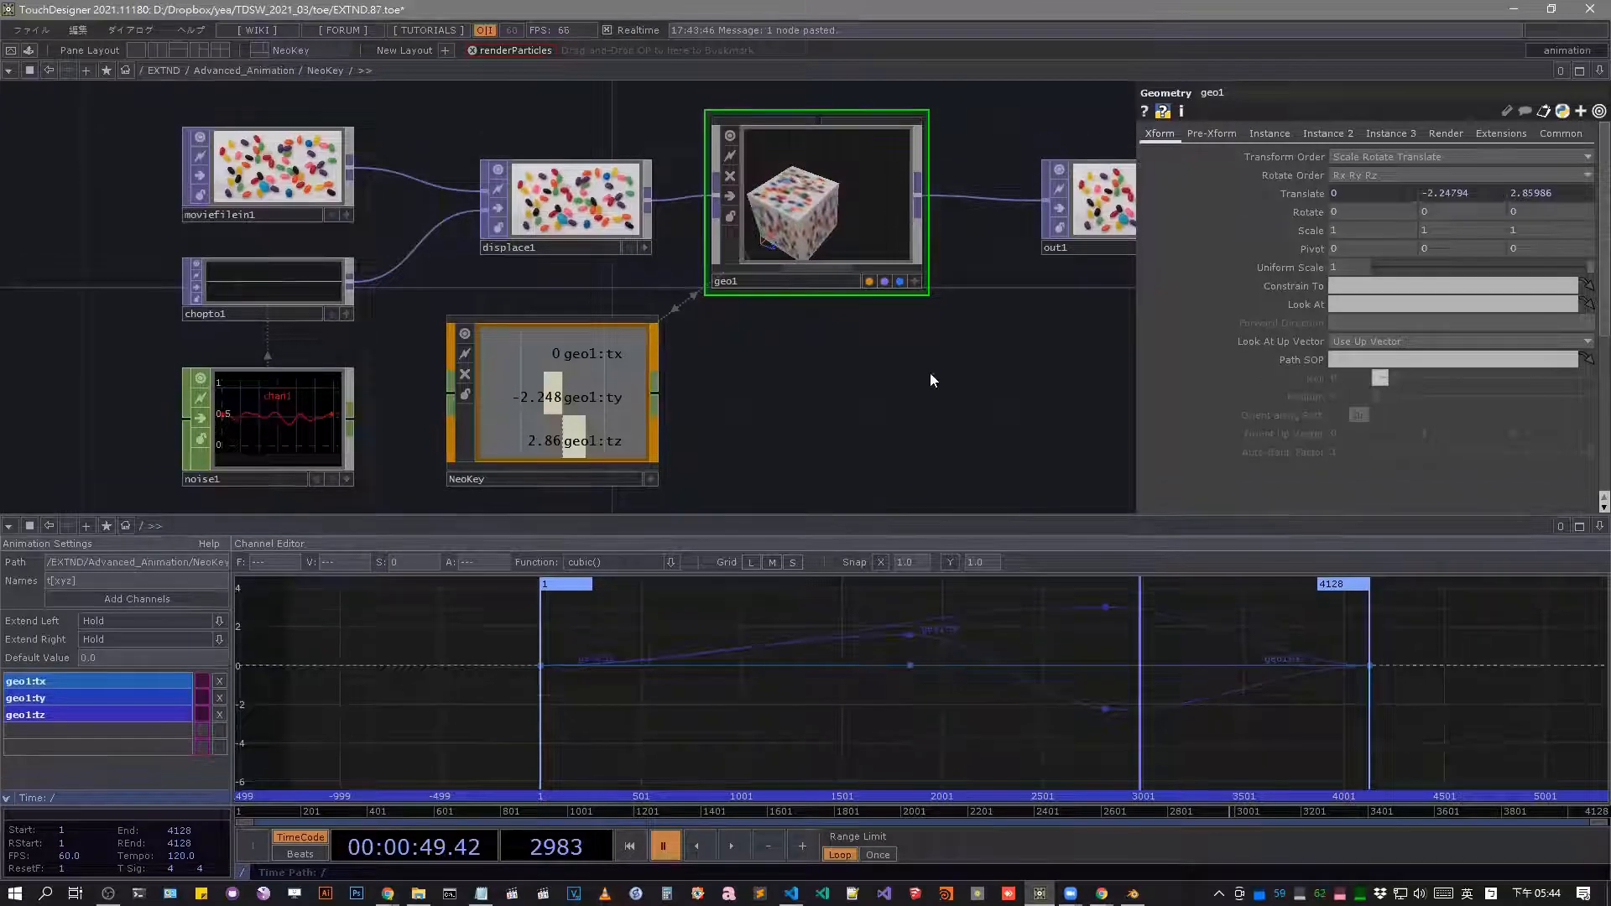
pyautogui.click(11, 72)
pyautogui.click(89, 125)
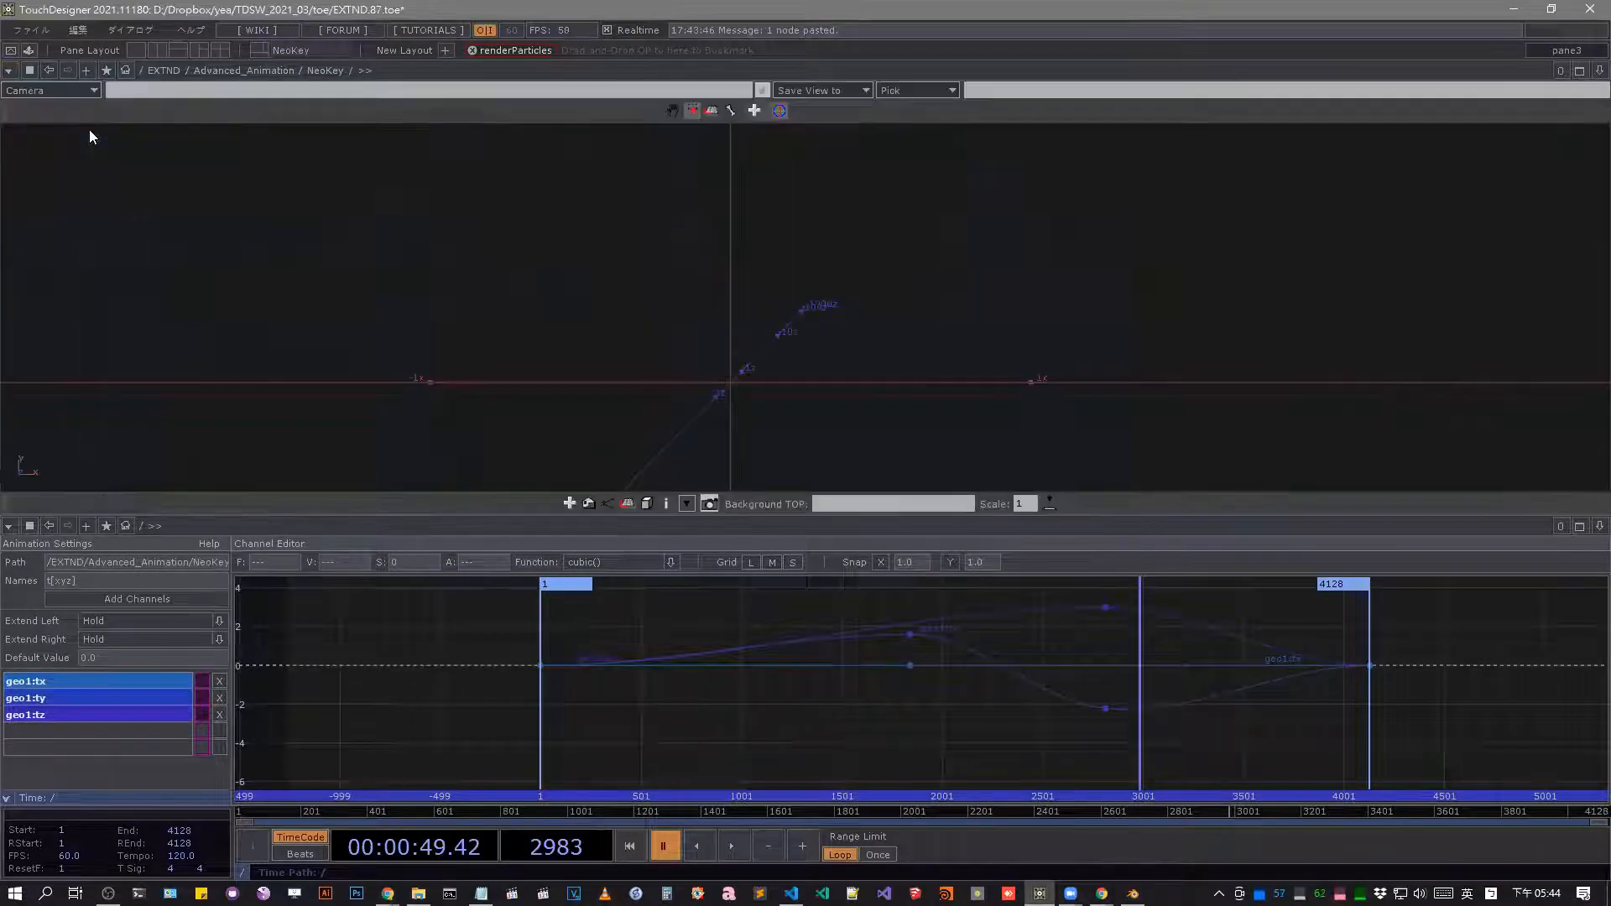
pyautogui.press('h')
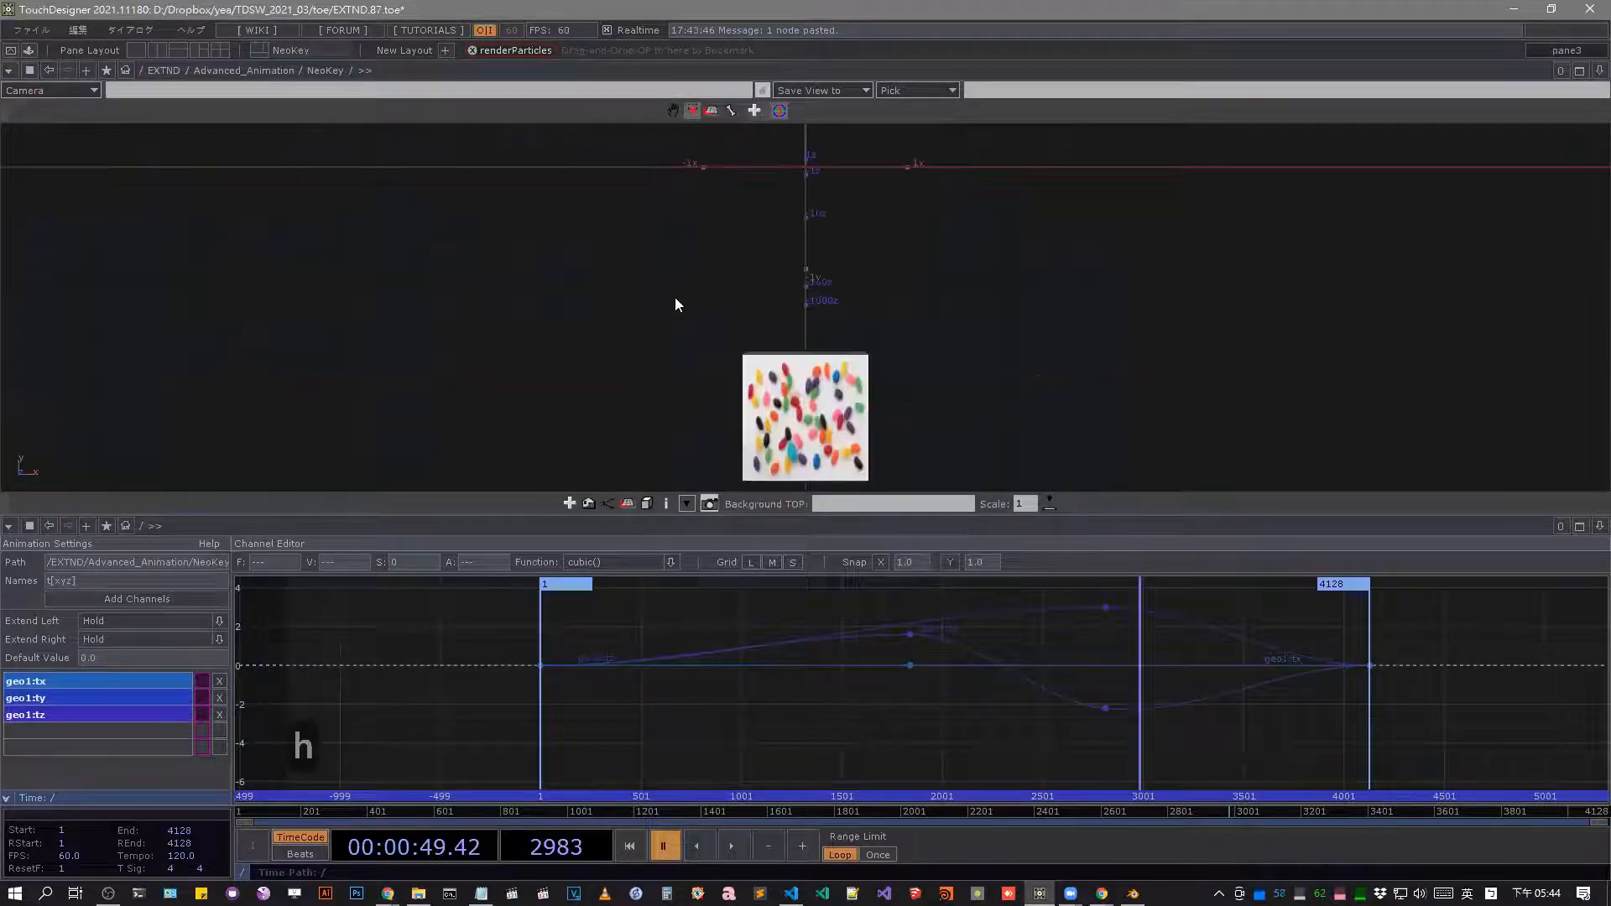
# Move the timeline to frame 1314 and reposition geo1 in the 3D view to key its Translate X at about 3.
pyautogui.moveTo(738, 210); pyautogui.dragTo(747, 294)
pyautogui.moveTo(669, 815)
pyautogui.mouseDown()
pyautogui.moveTo(716, 818)
pyautogui.moveTo(673, 812)
pyautogui.mouseUp()
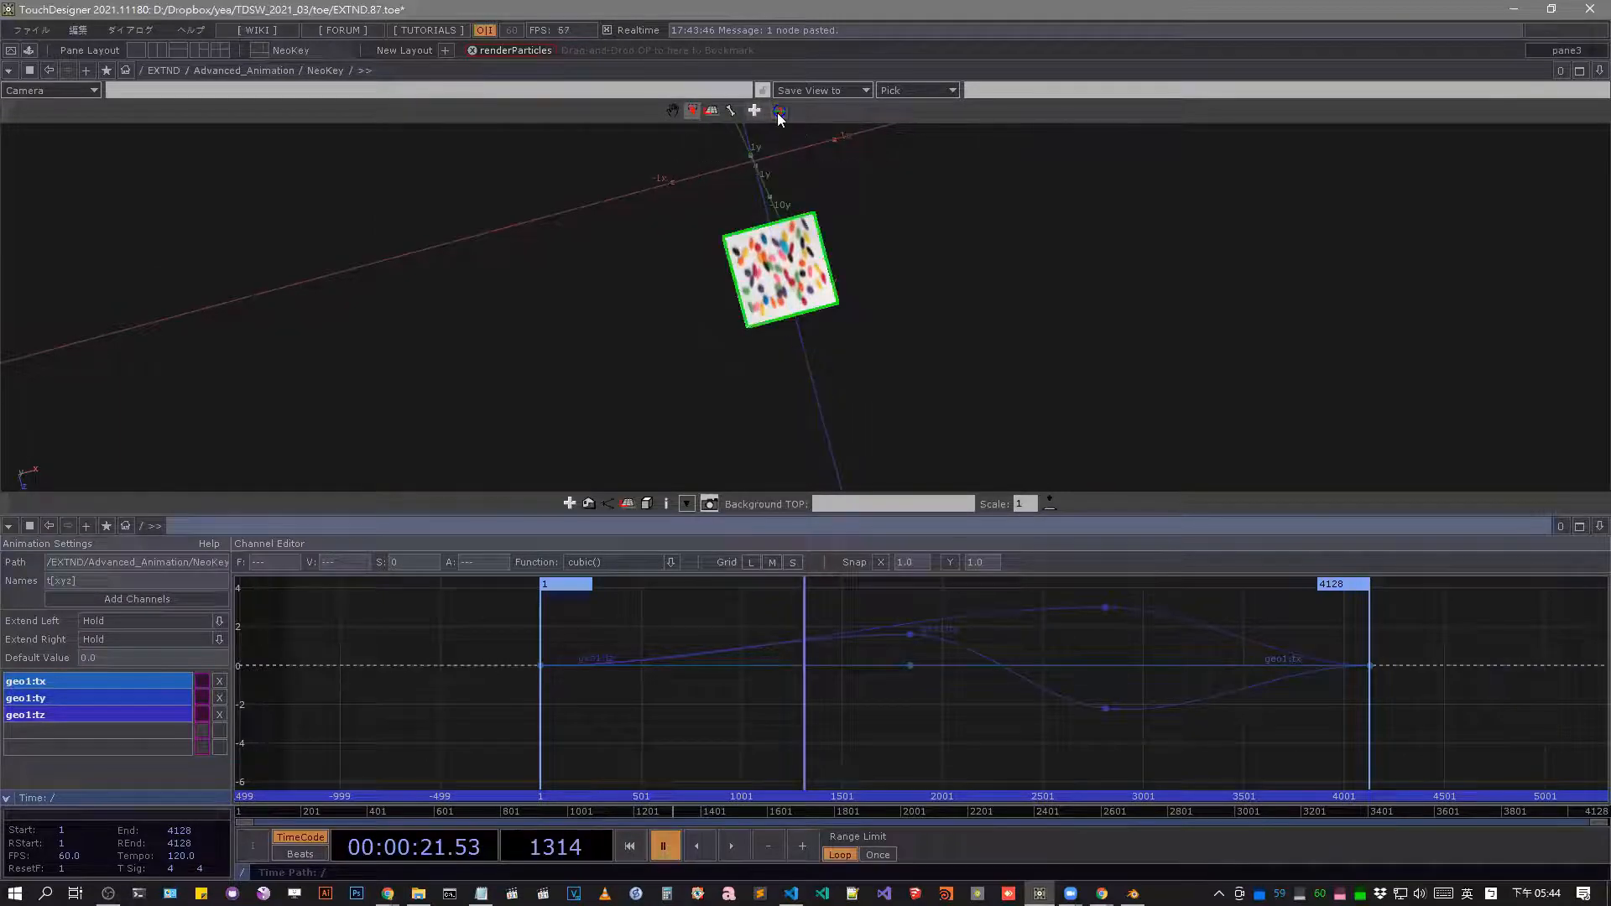
pyautogui.moveTo(810, 260); pyautogui.dragTo(1091, 222)
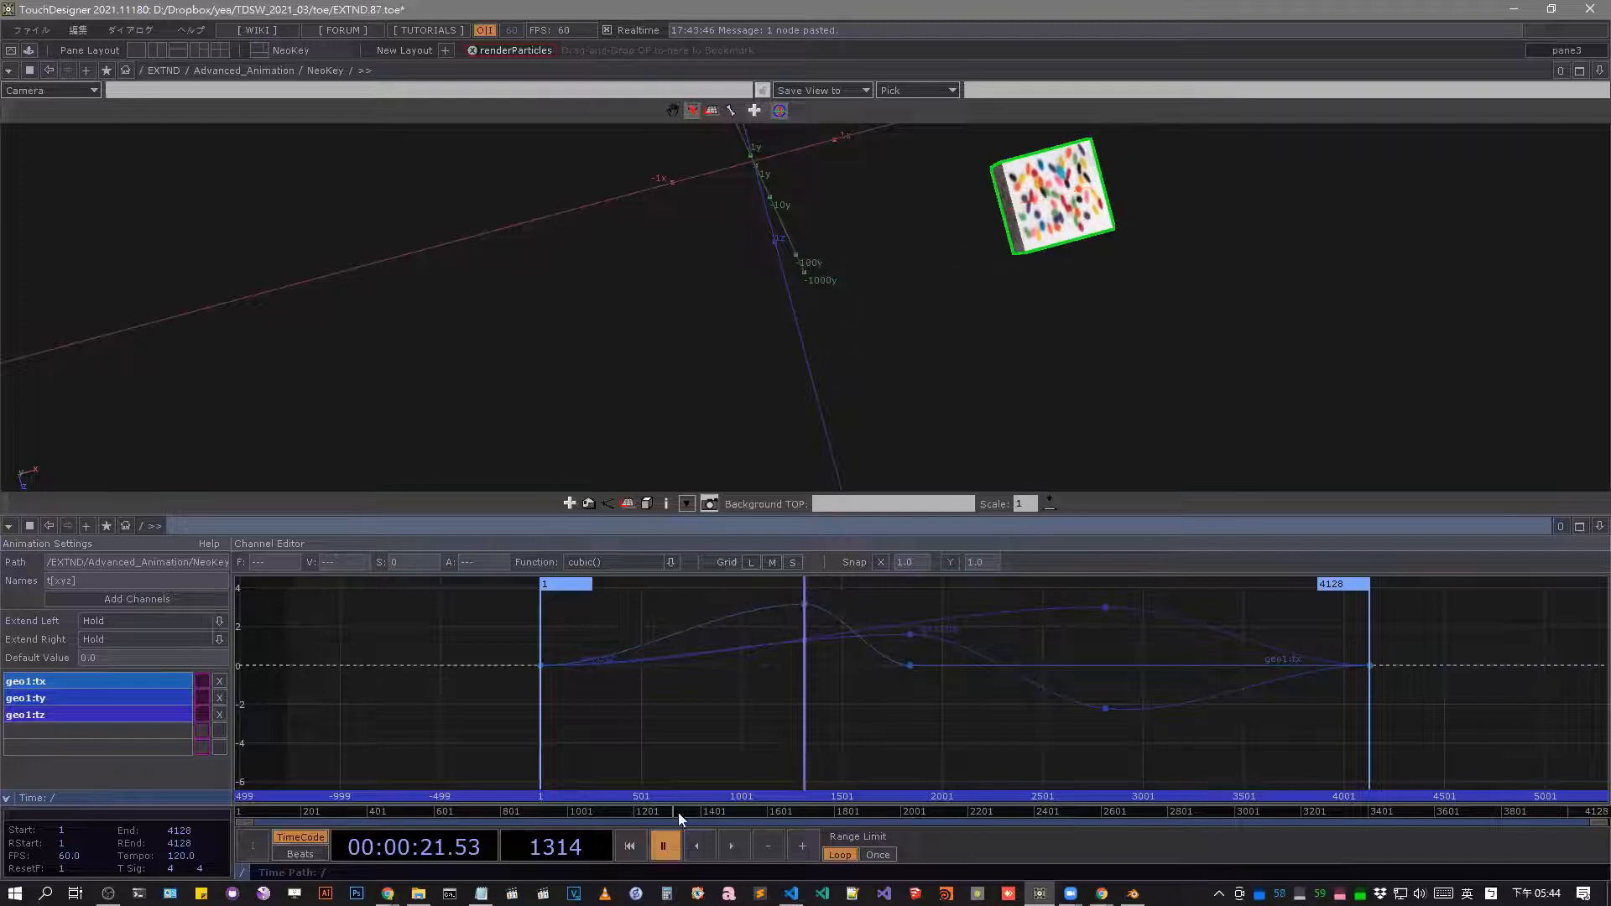
# Move the timeline to frame 1555 and shift geo1 along X in the 3D view to key Translate X at about 4.
pyautogui.moveTo(681, 817); pyautogui.dragTo(750, 814)
pyautogui.moveTo(934, 238); pyautogui.dragTo(955, 341)
pyautogui.moveTo(802, 372); pyautogui.dragTo(893, 261)
pyautogui.moveTo(931, 272); pyautogui.dragTo(930, 261, button='middle')
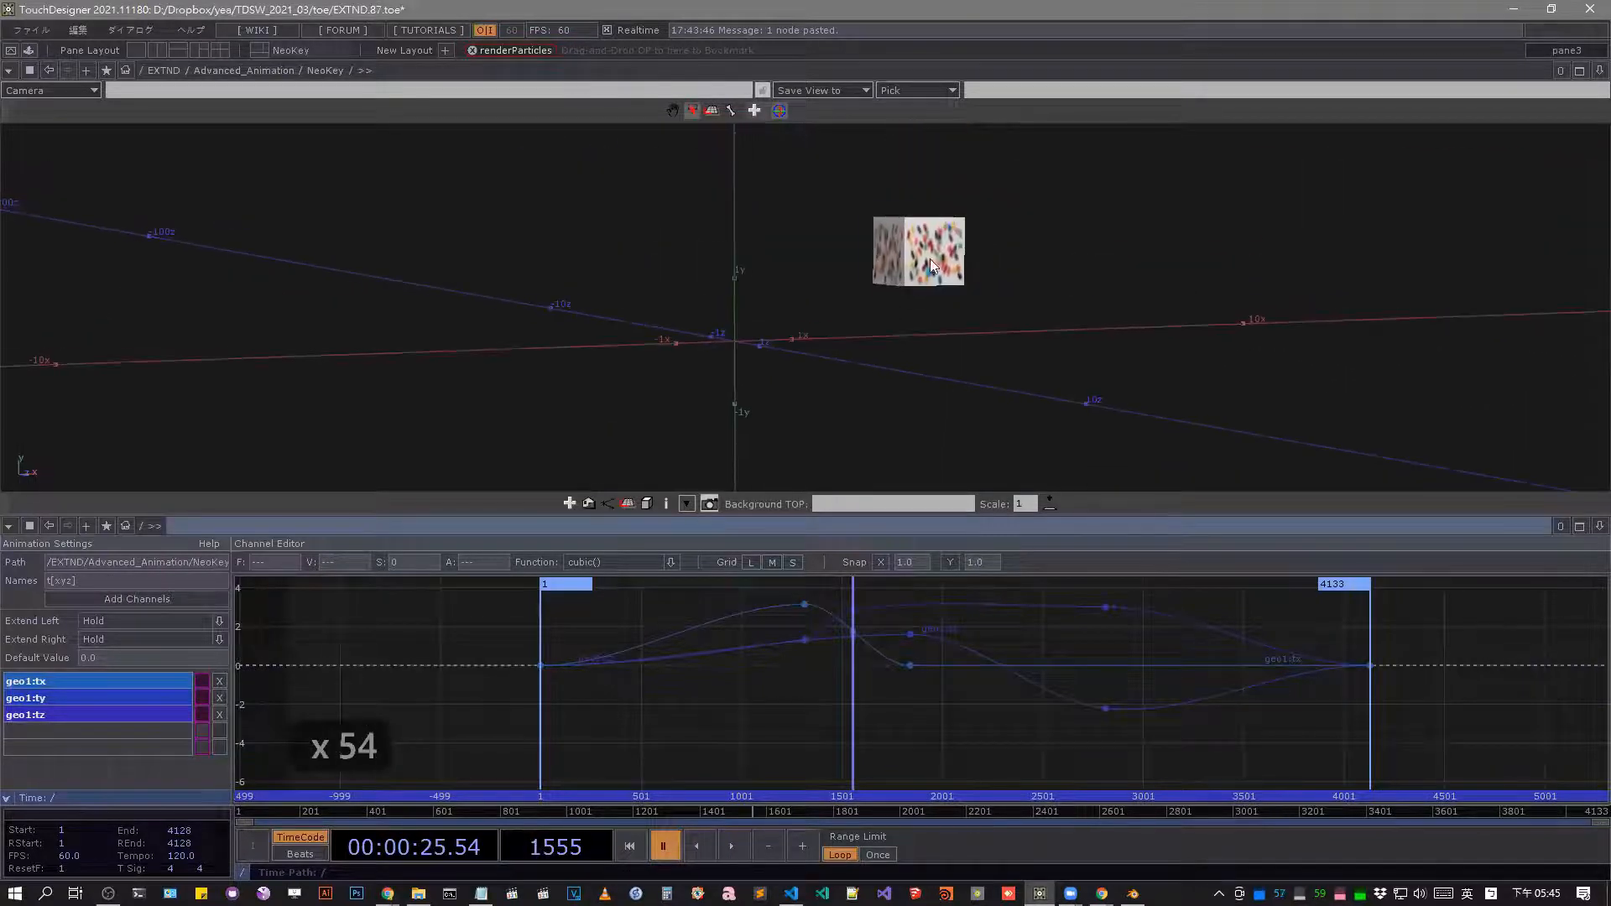
pyautogui.moveTo(938, 257); pyautogui.dragTo(1063, 256)
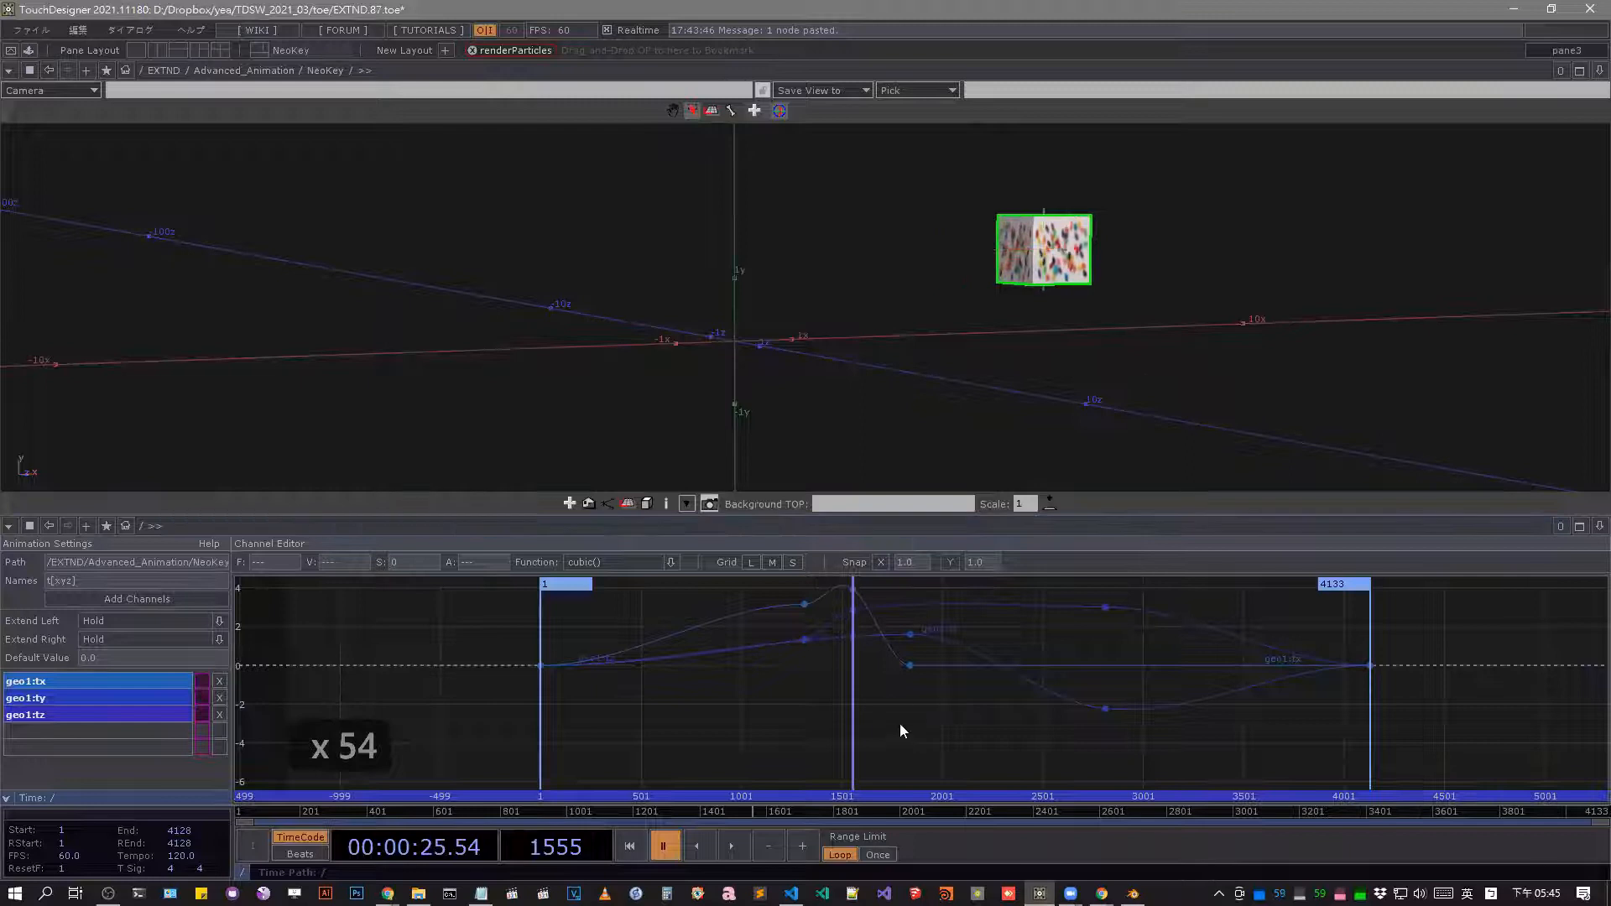
# Key geo1's position near frame 2400 with Y about -0.6 and Z about 5.4, and scrub back to frame 1857.
pyautogui.moveTo(778, 815); pyautogui.dragTo(890, 791)
pyautogui.moveTo(793, 744); pyautogui.dragTo(1021, 720)
pyautogui.moveTo(854, 404); pyautogui.dragTo(906, 413)
pyautogui.moveTo(1035, 811); pyautogui.dragTo(854, 801)
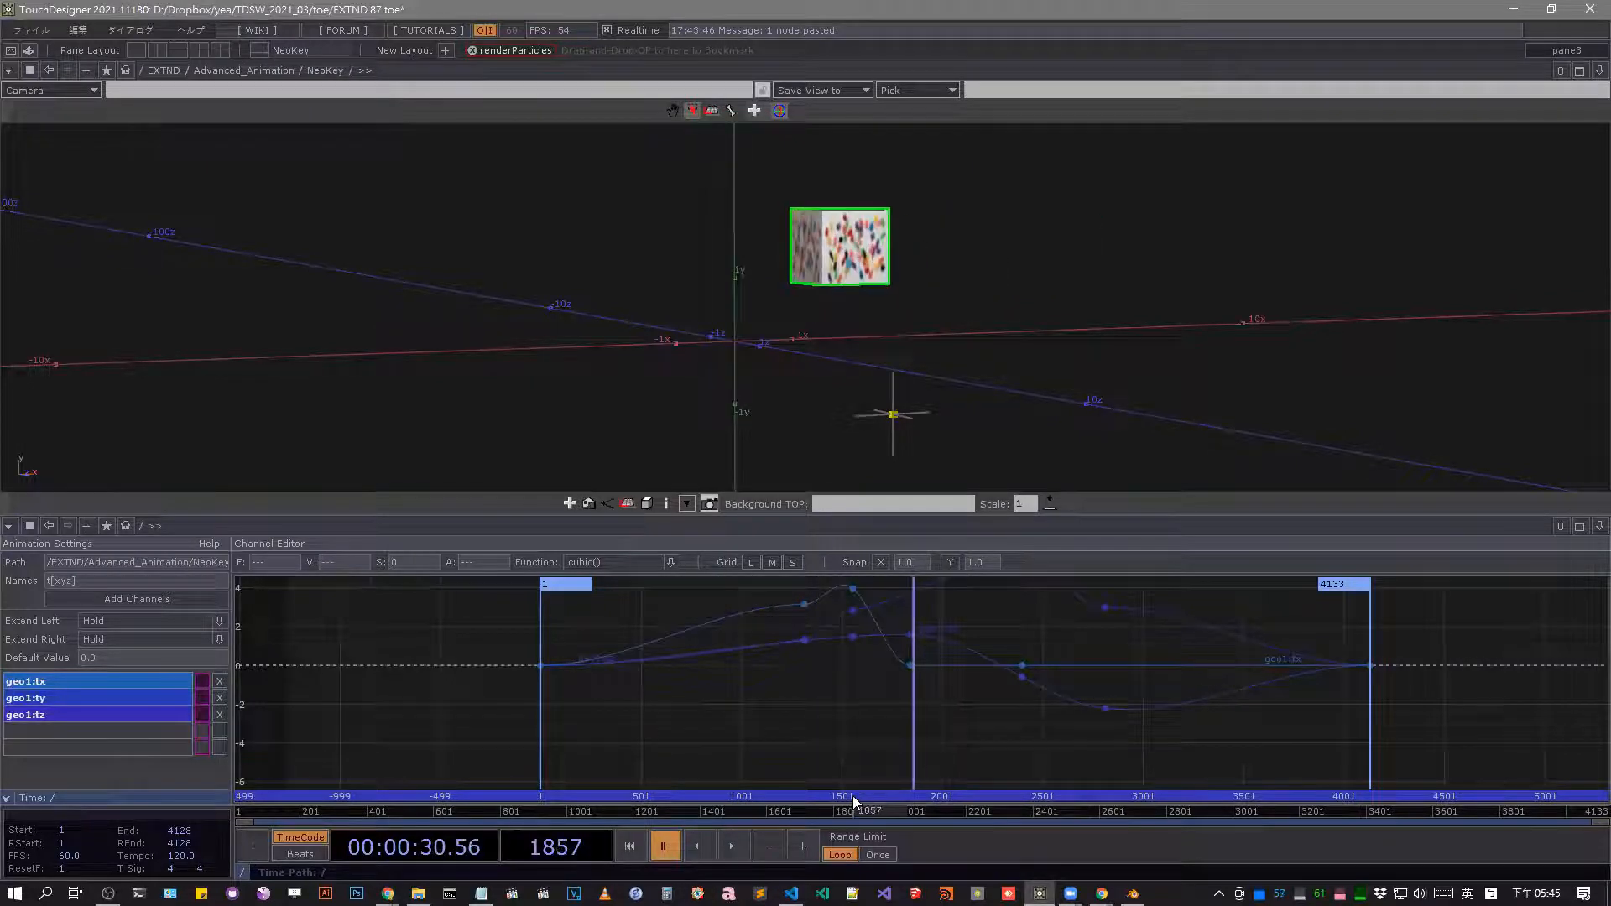
# Switch the 3D viewer pane back to the network editor and make free space below geo1.
pyautogui.click(7, 78)
pyautogui.click(23, 95)
pyautogui.scroll(-5, 755, 371)
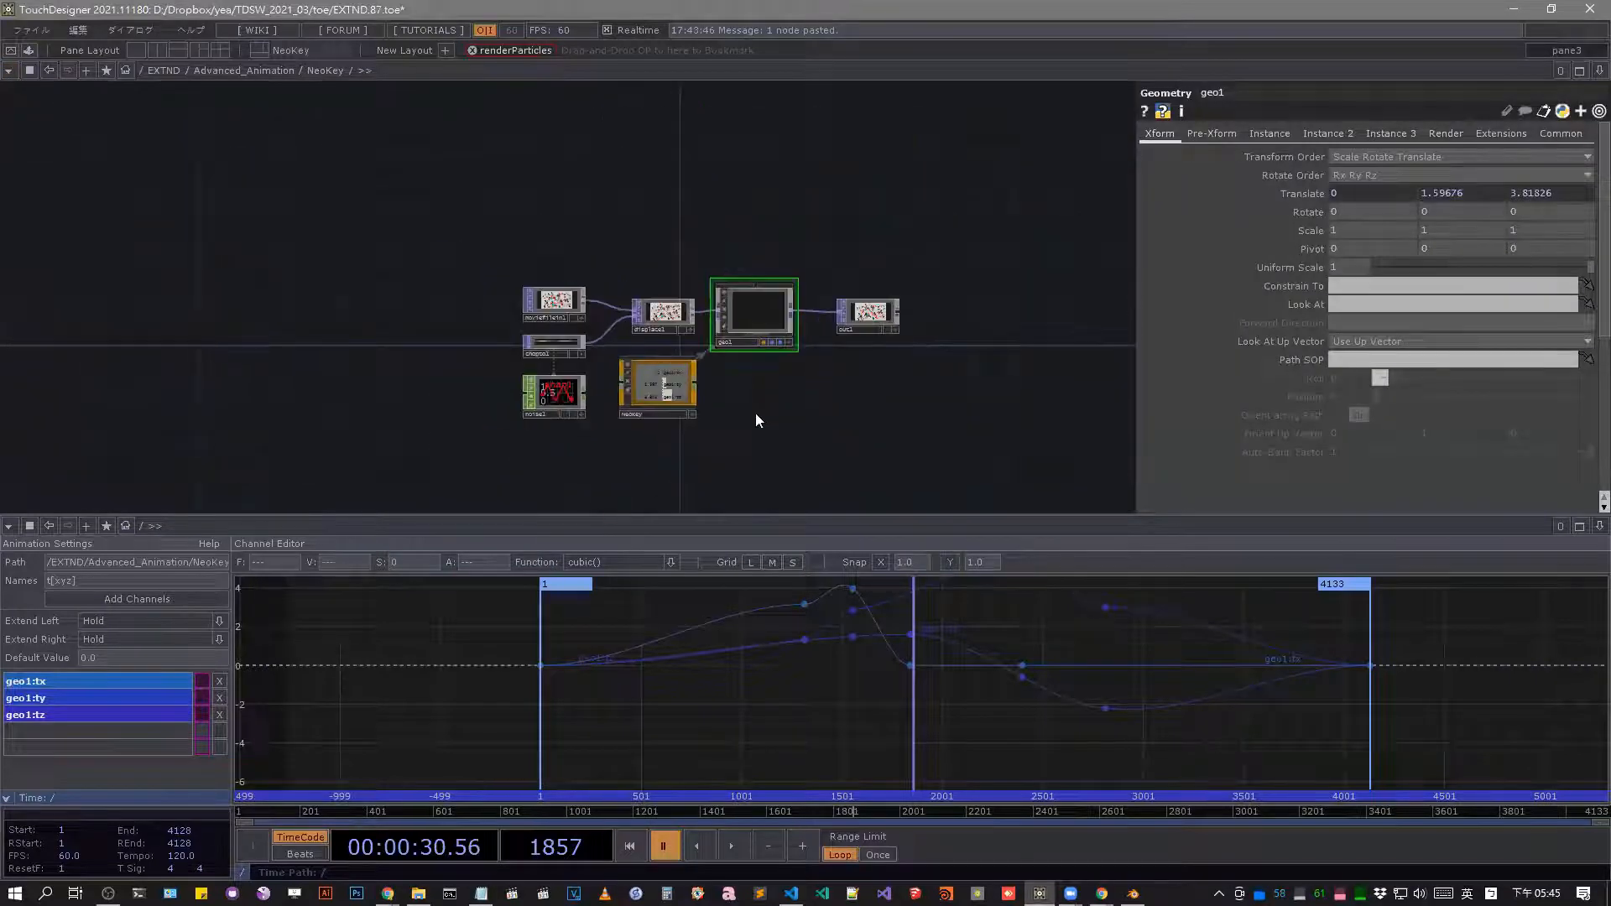
pyautogui.scroll(4, 758, 394)
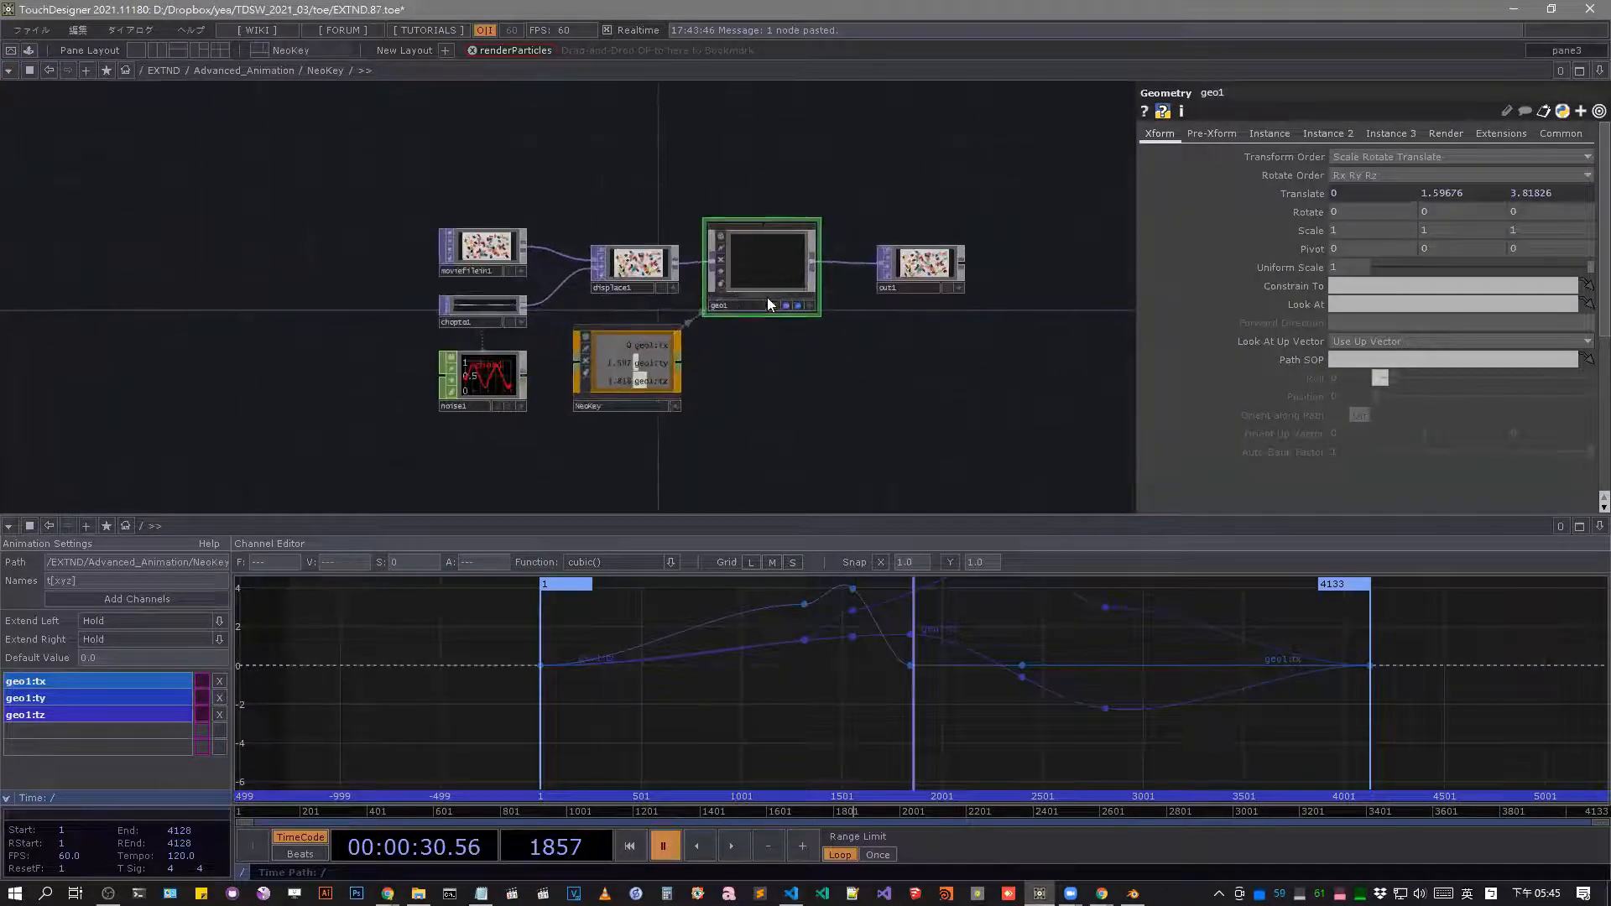
pyautogui.moveTo(778, 455); pyautogui.dragTo(822, 374)
# Add an Animation COMP to the network beside NeoKey.
pyautogui.press('Tab')
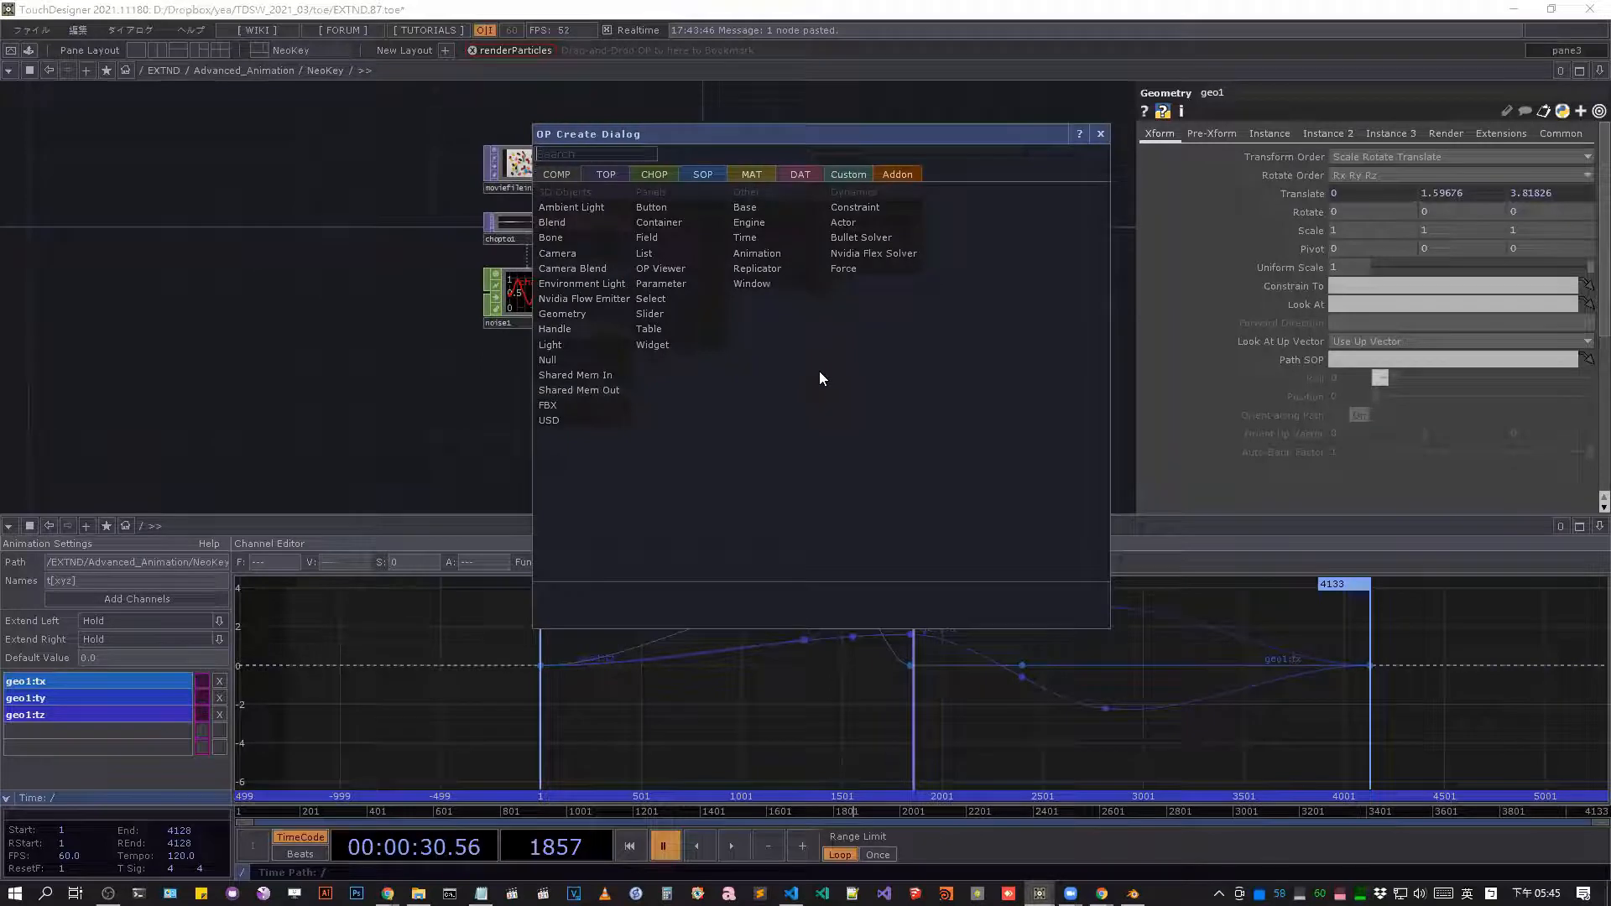
pyautogui.press('Escape')
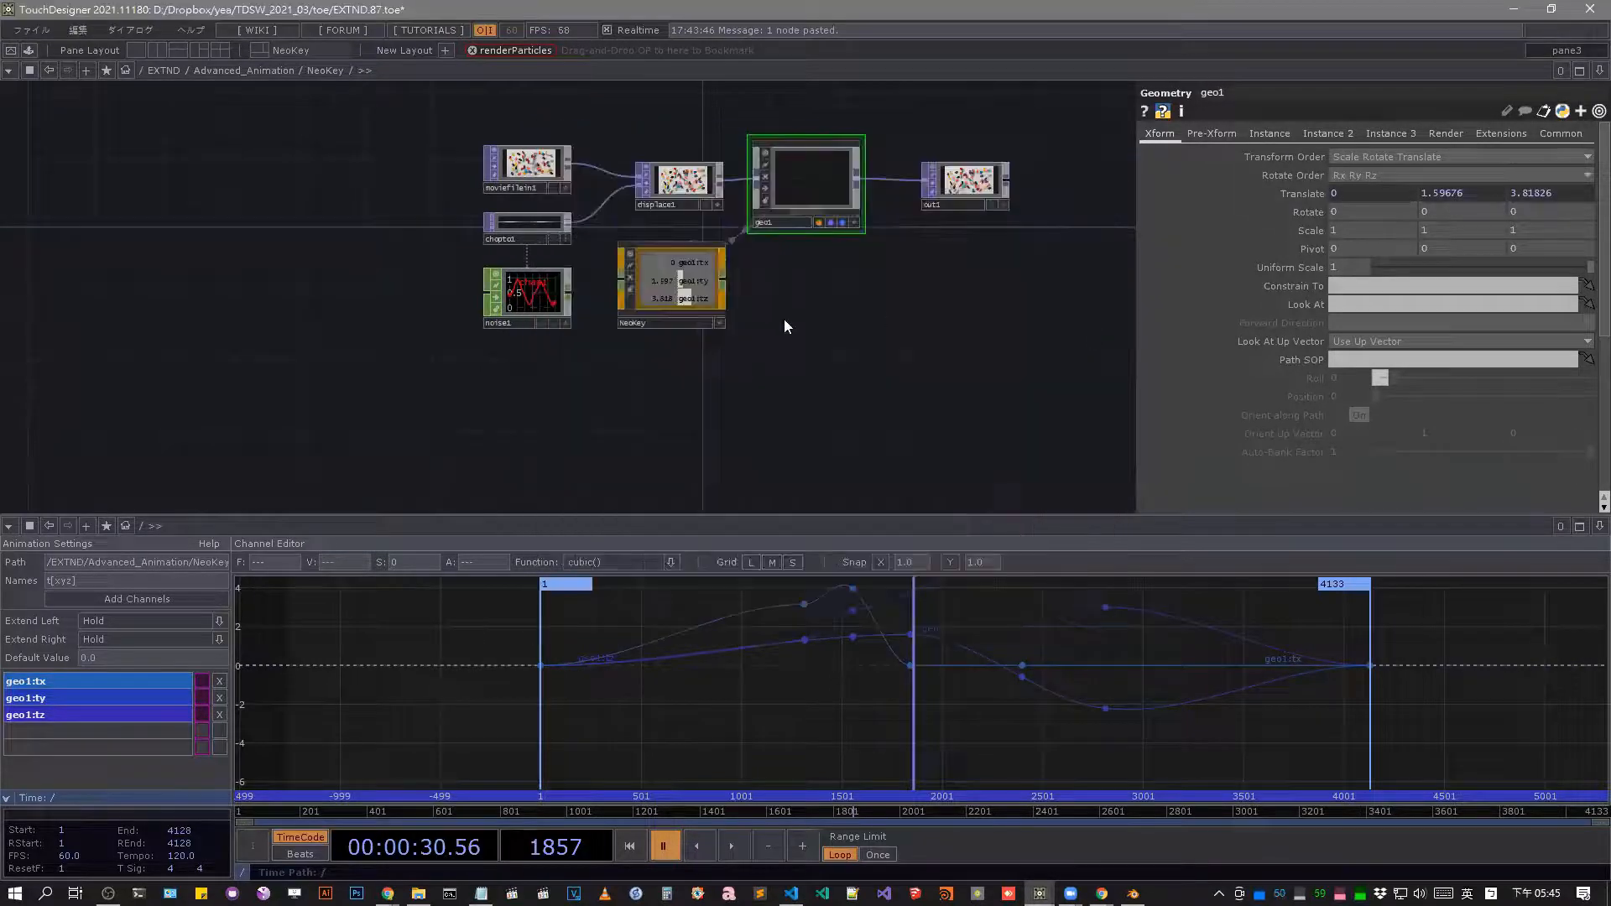
pyautogui.press('Tab')
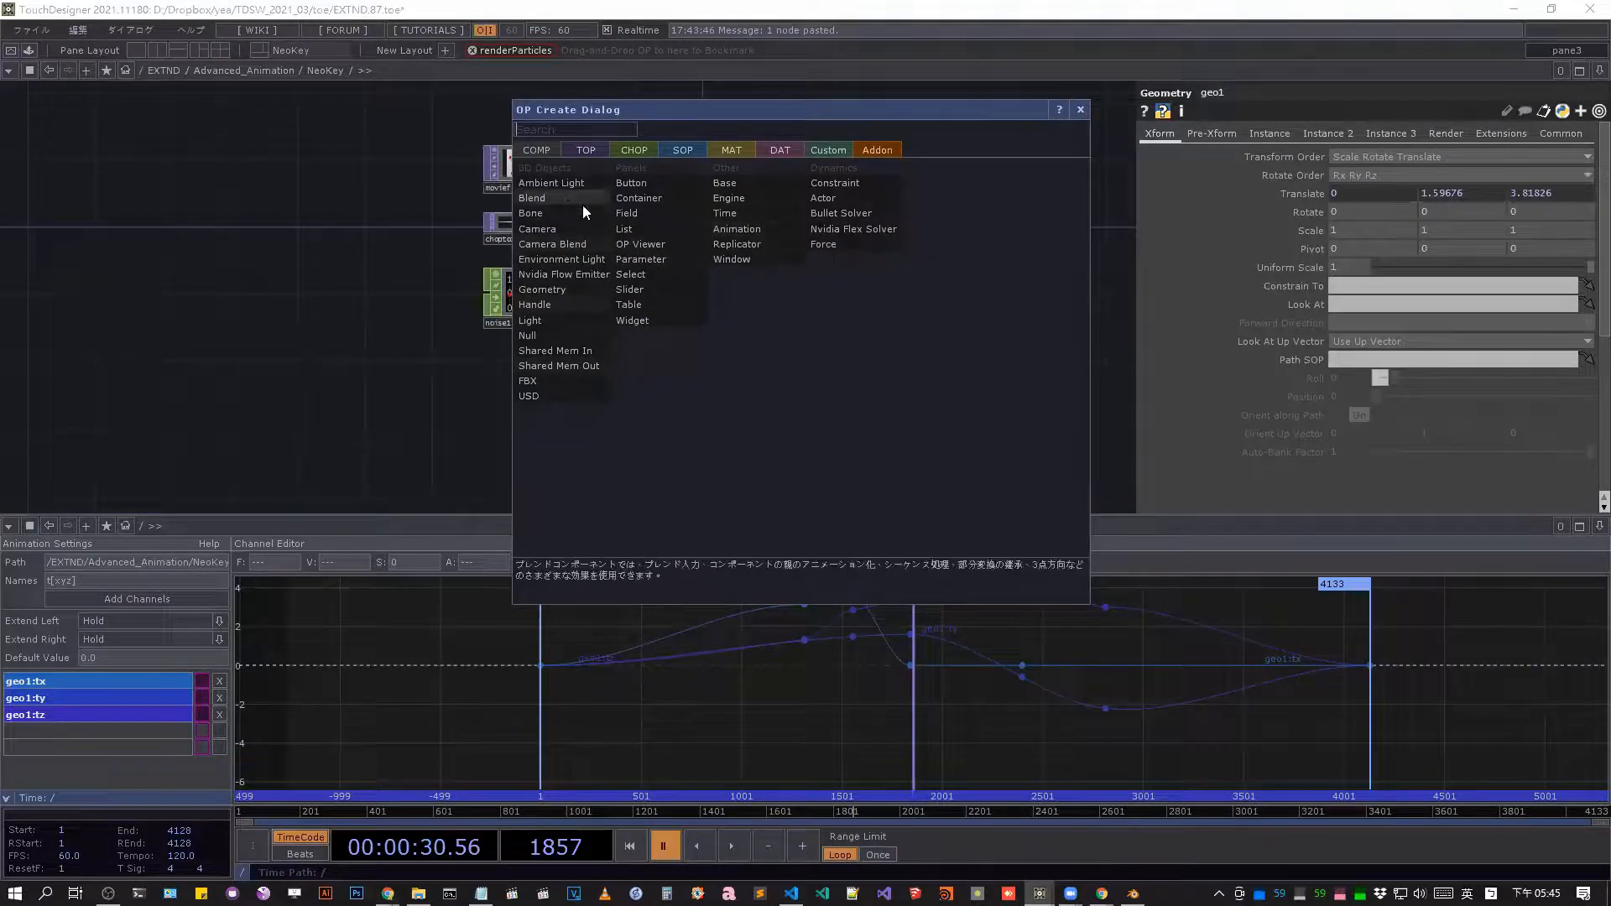
pyautogui.write('a')
pyautogui.click(736, 228)
pyautogui.click(887, 342)
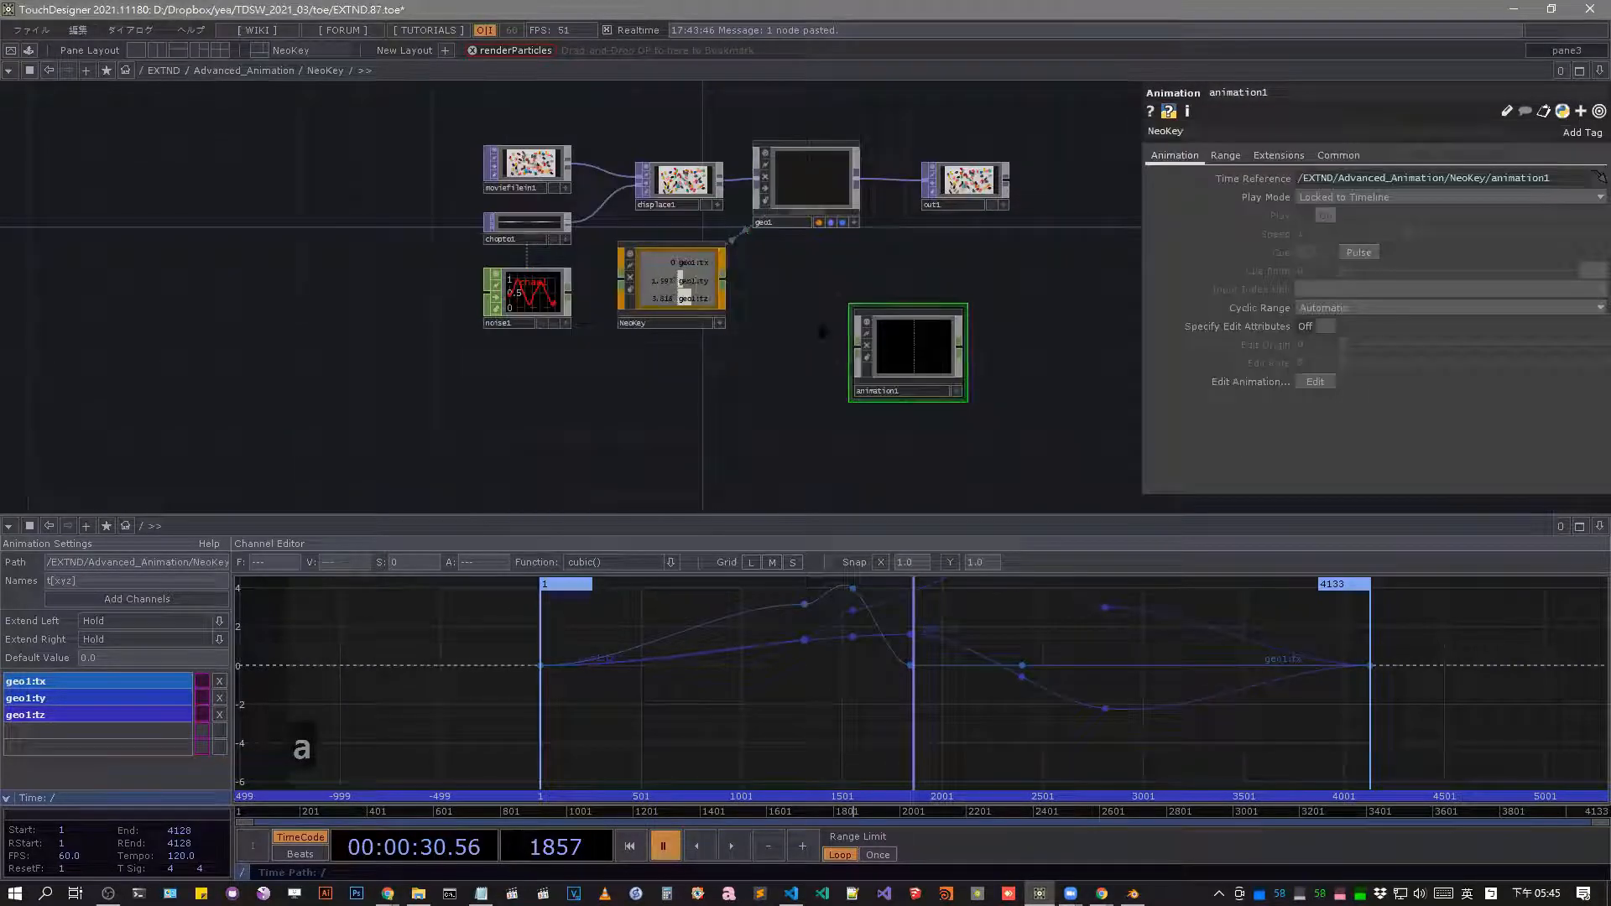
pyautogui.click(1598, 526)
pyautogui.click(1476, 612)
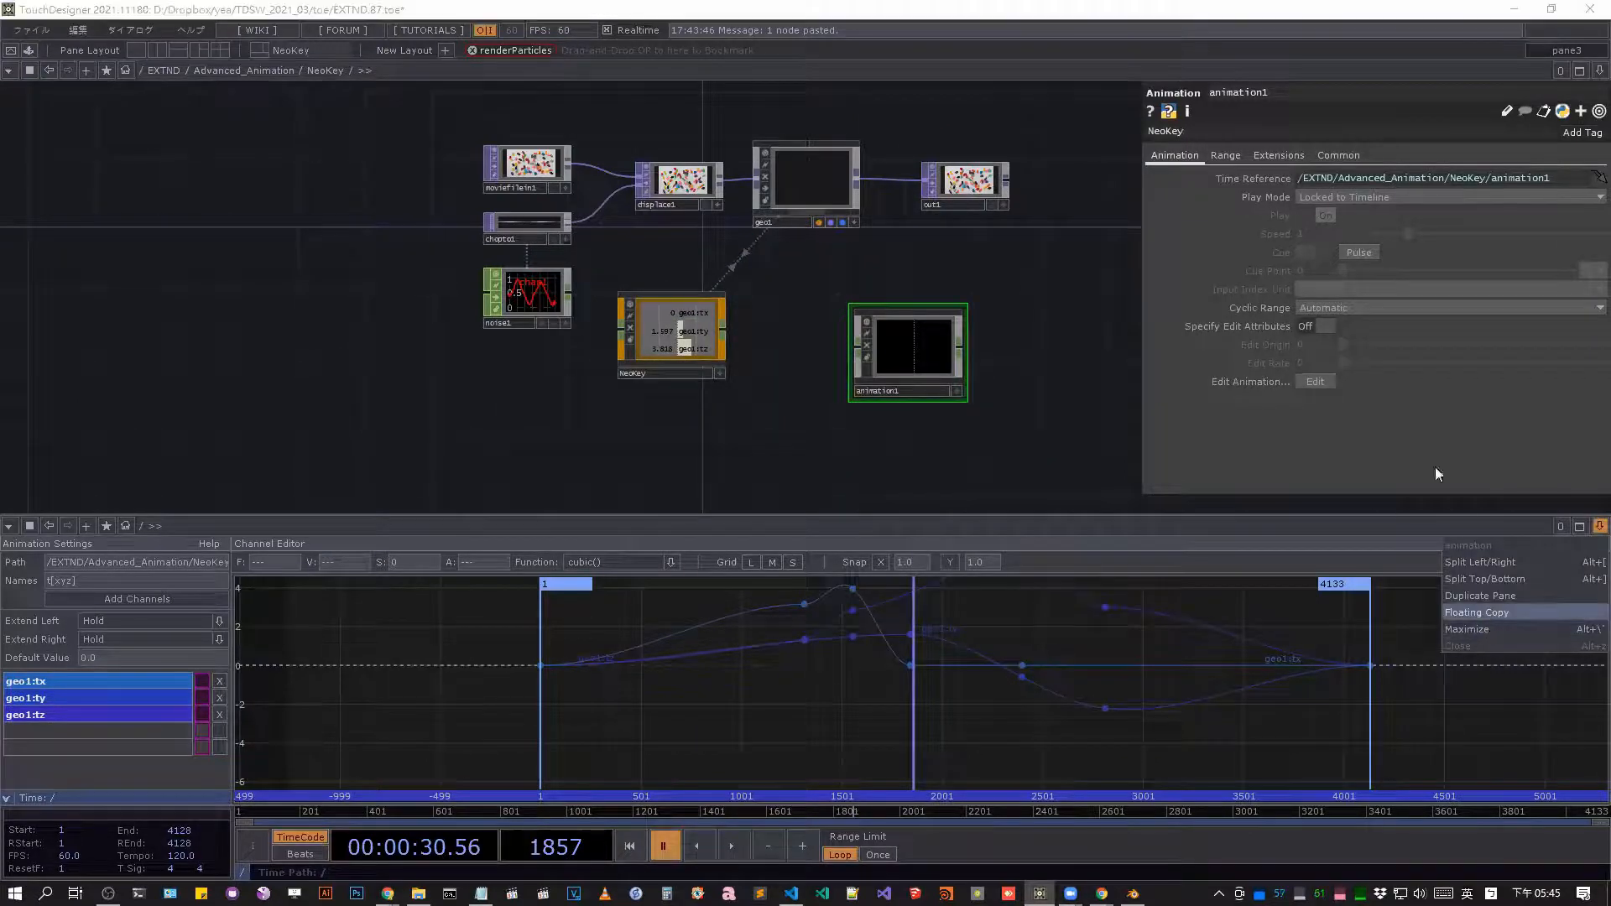
pyautogui.click(1610, 97)
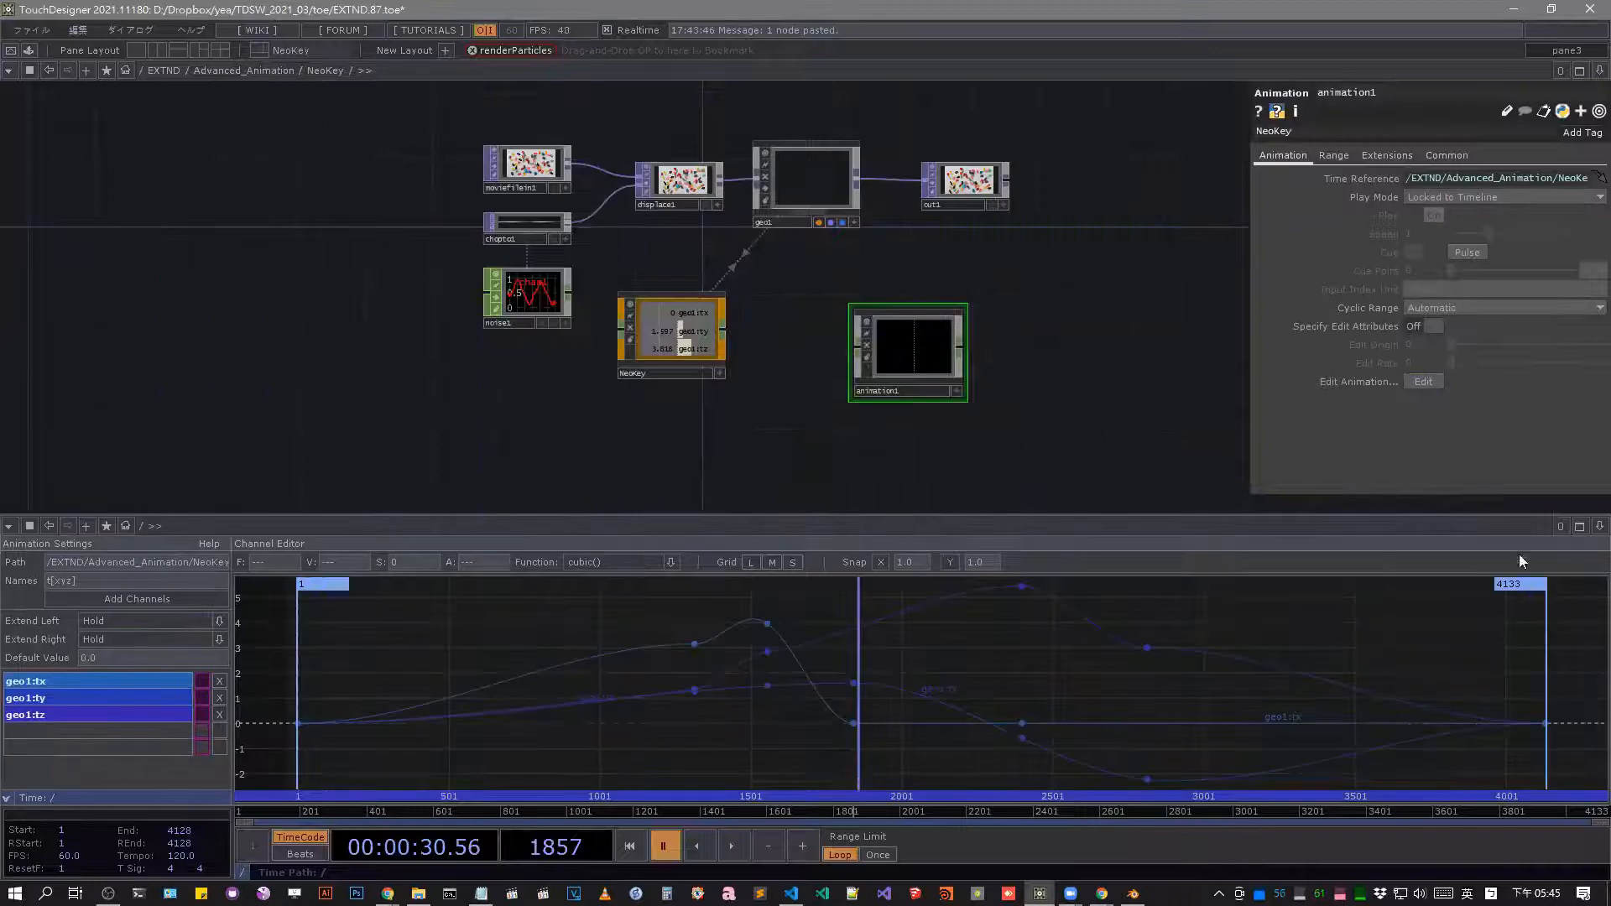
# Close the animation editor pane and split the network editor into two side-by-side panes showing the nodes.
pyautogui.click(1588, 532)
pyautogui.click(1475, 639)
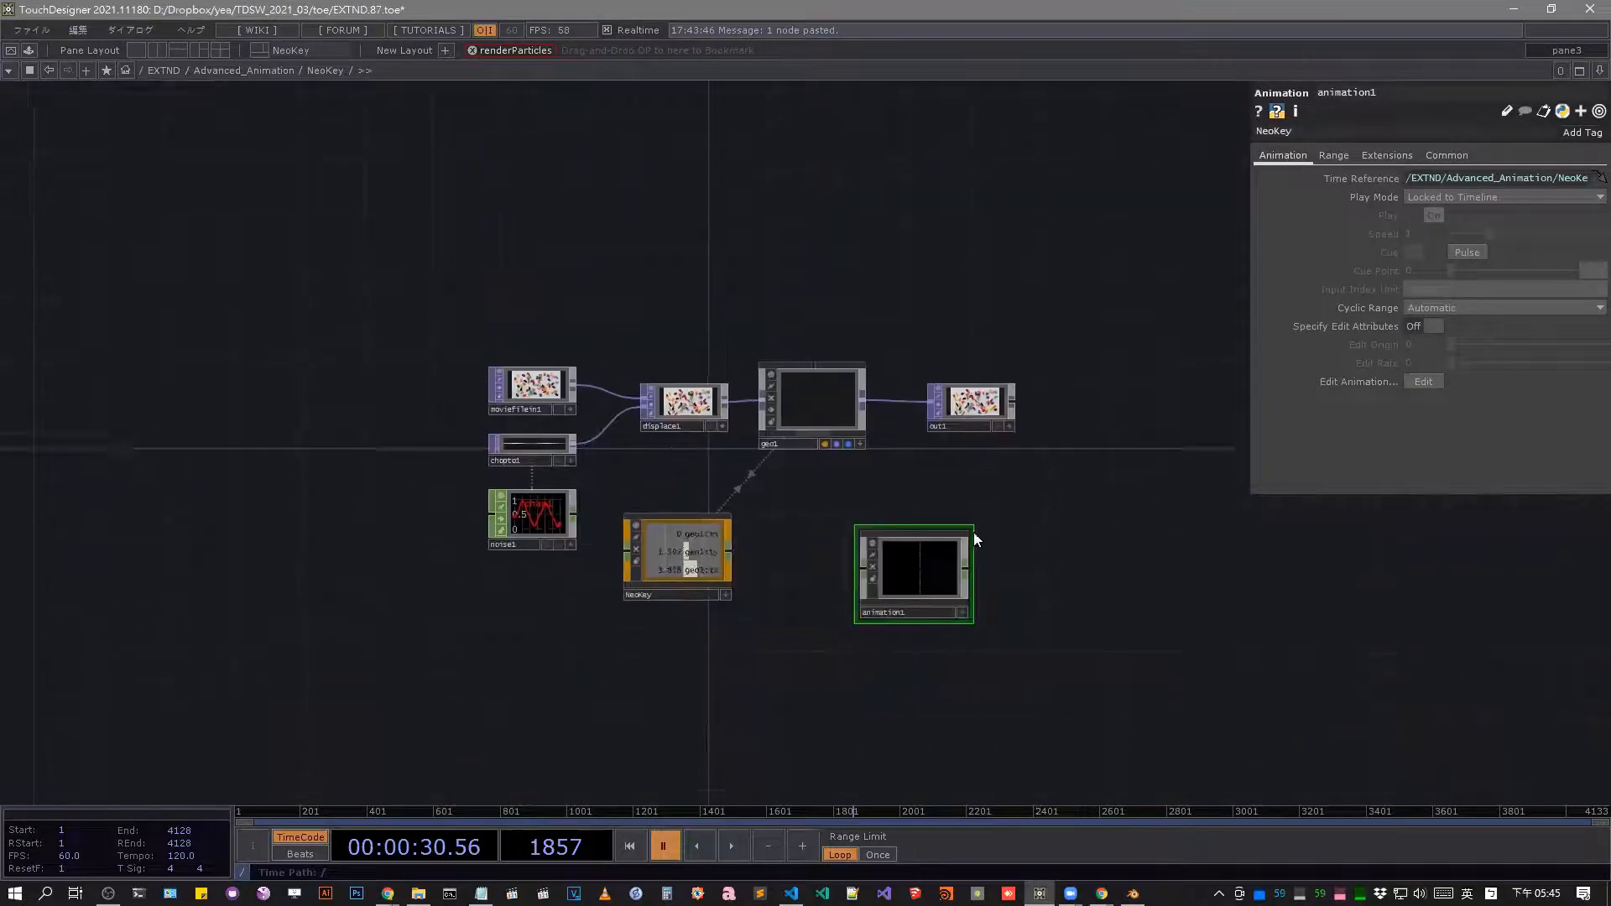
pyautogui.rightClick(927, 515)
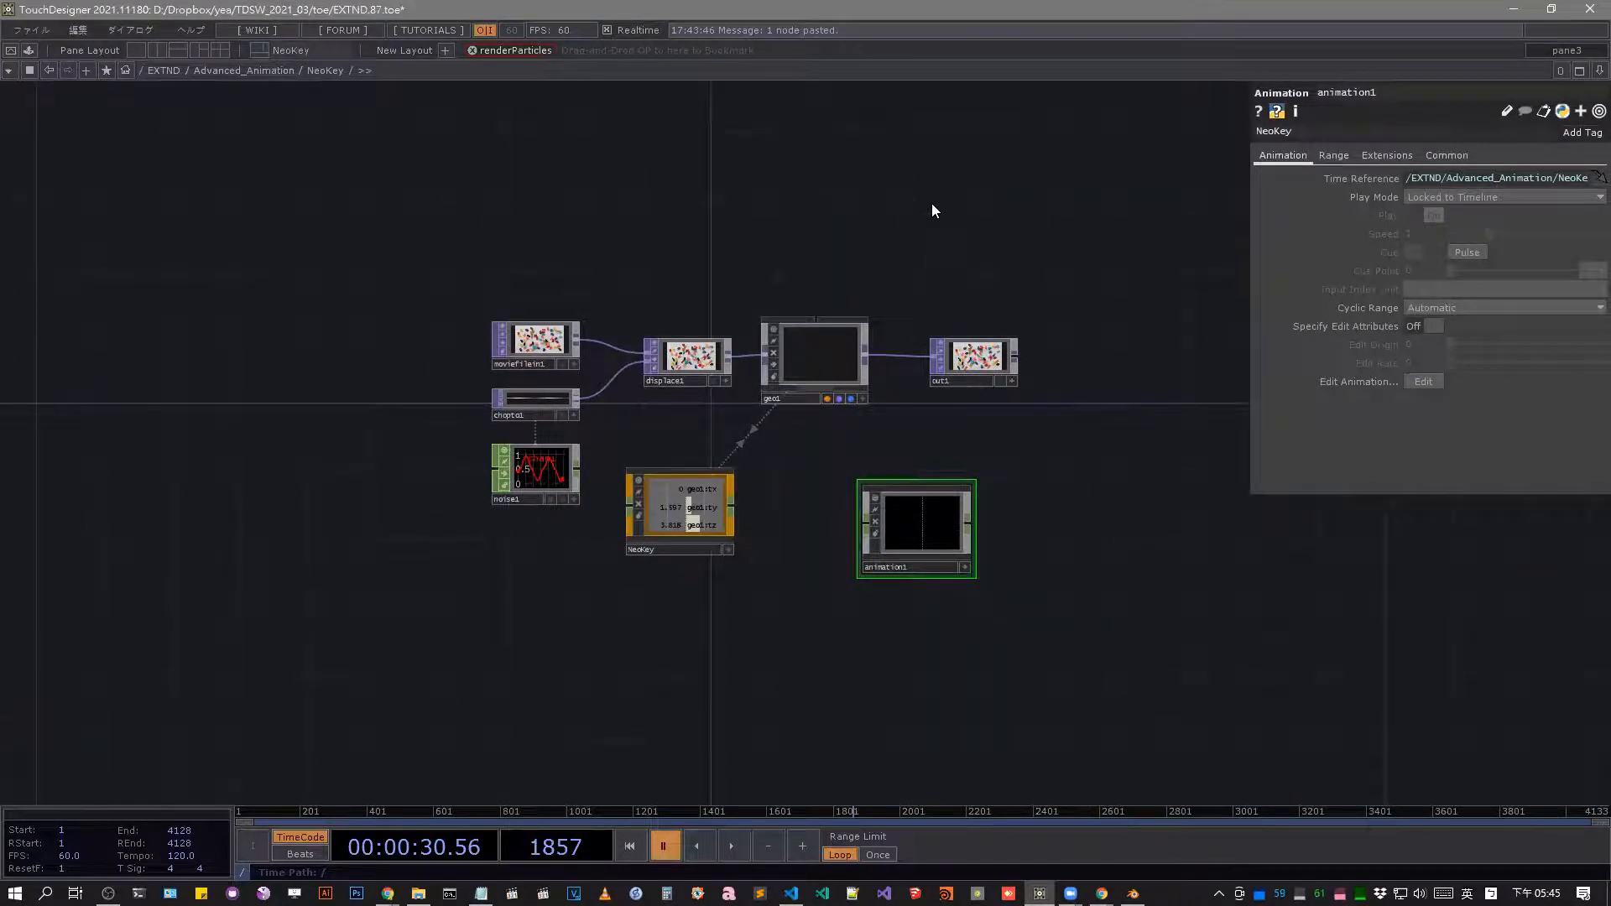
pyautogui.hotkey('alt', '[')
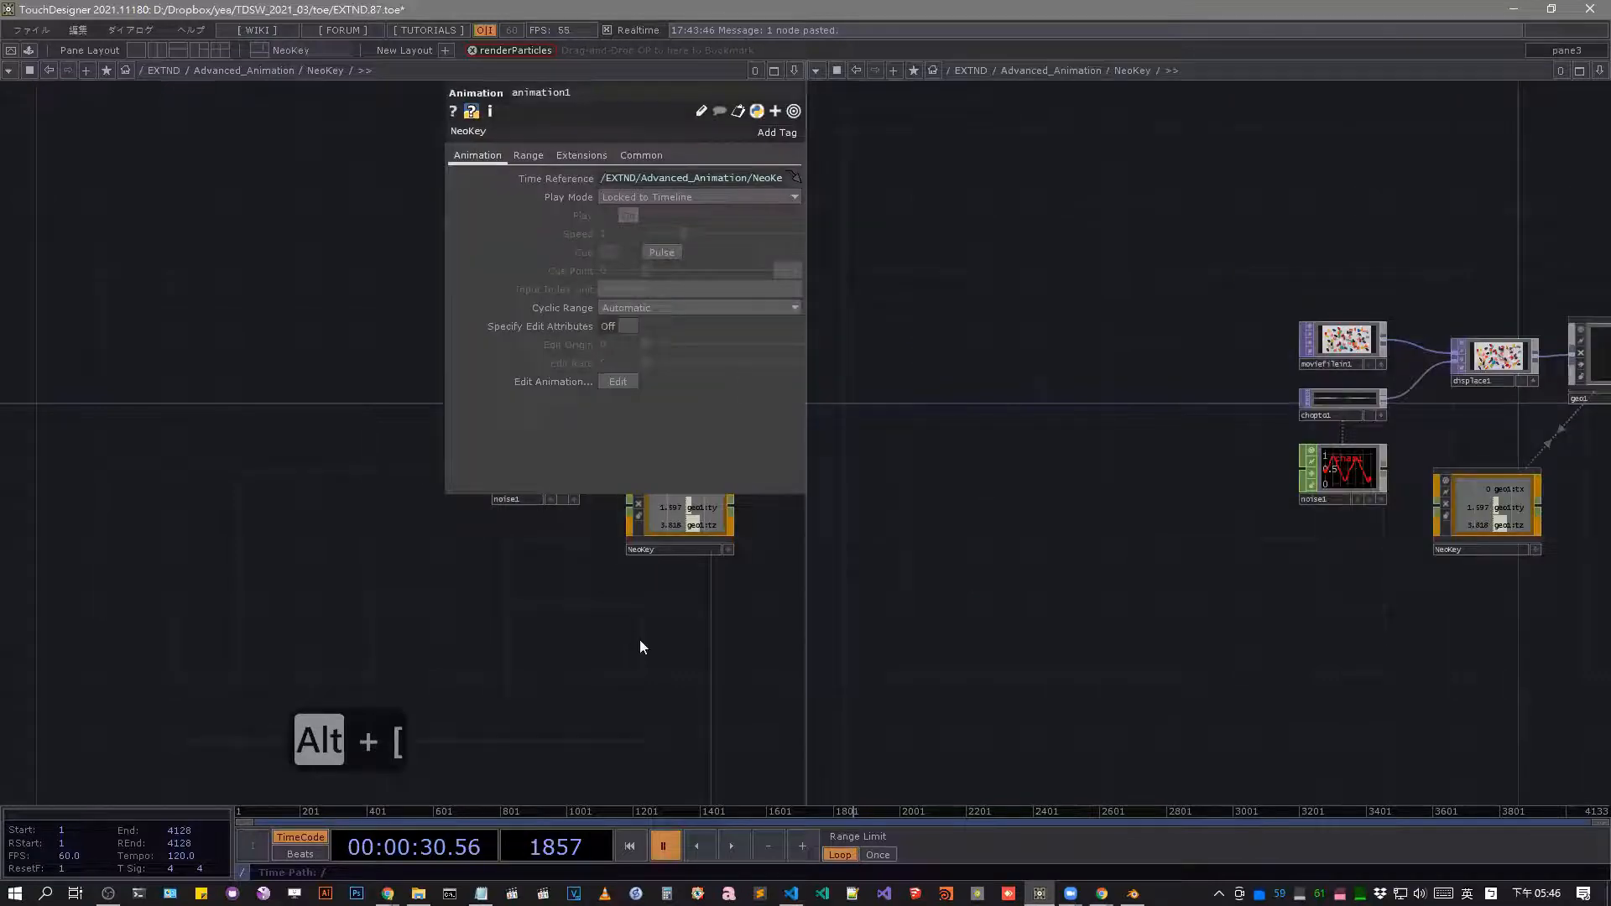
pyautogui.moveTo(1001, 665); pyautogui.dragTo(824, 671)
pyautogui.moveTo(1297, 601); pyautogui.dragTo(1034, 633)
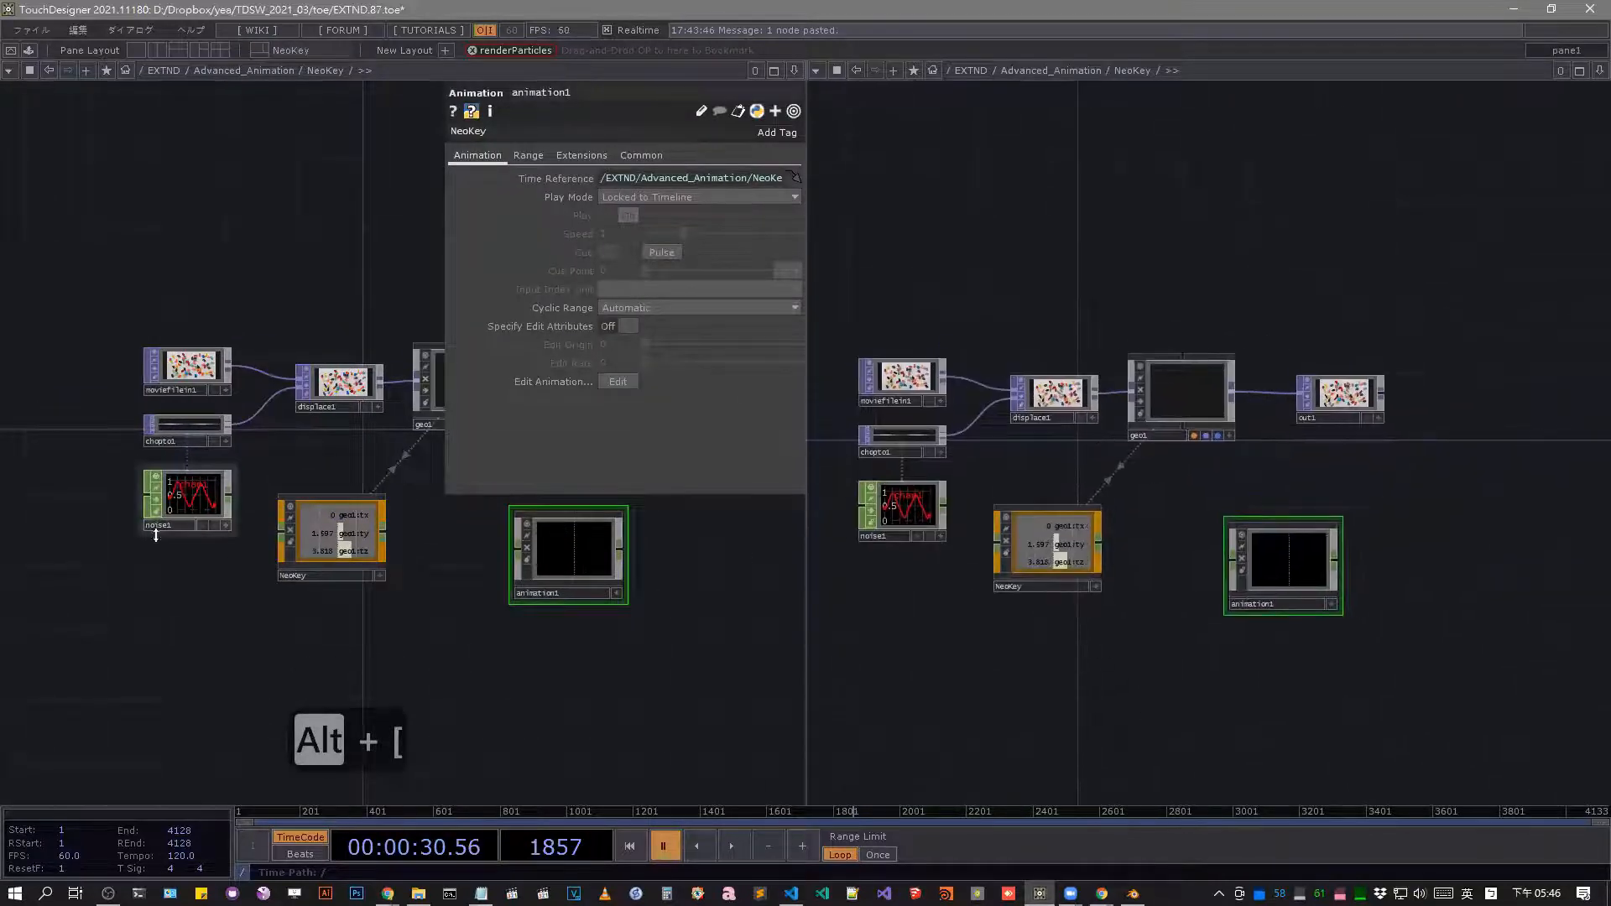
# Look inside NeoKey and animation1 side by side, and return from animation1 to the parent network.
pyautogui.click(359, 532)
pyautogui.press('i')
pyautogui.click(1301, 579)
pyautogui.press('i')
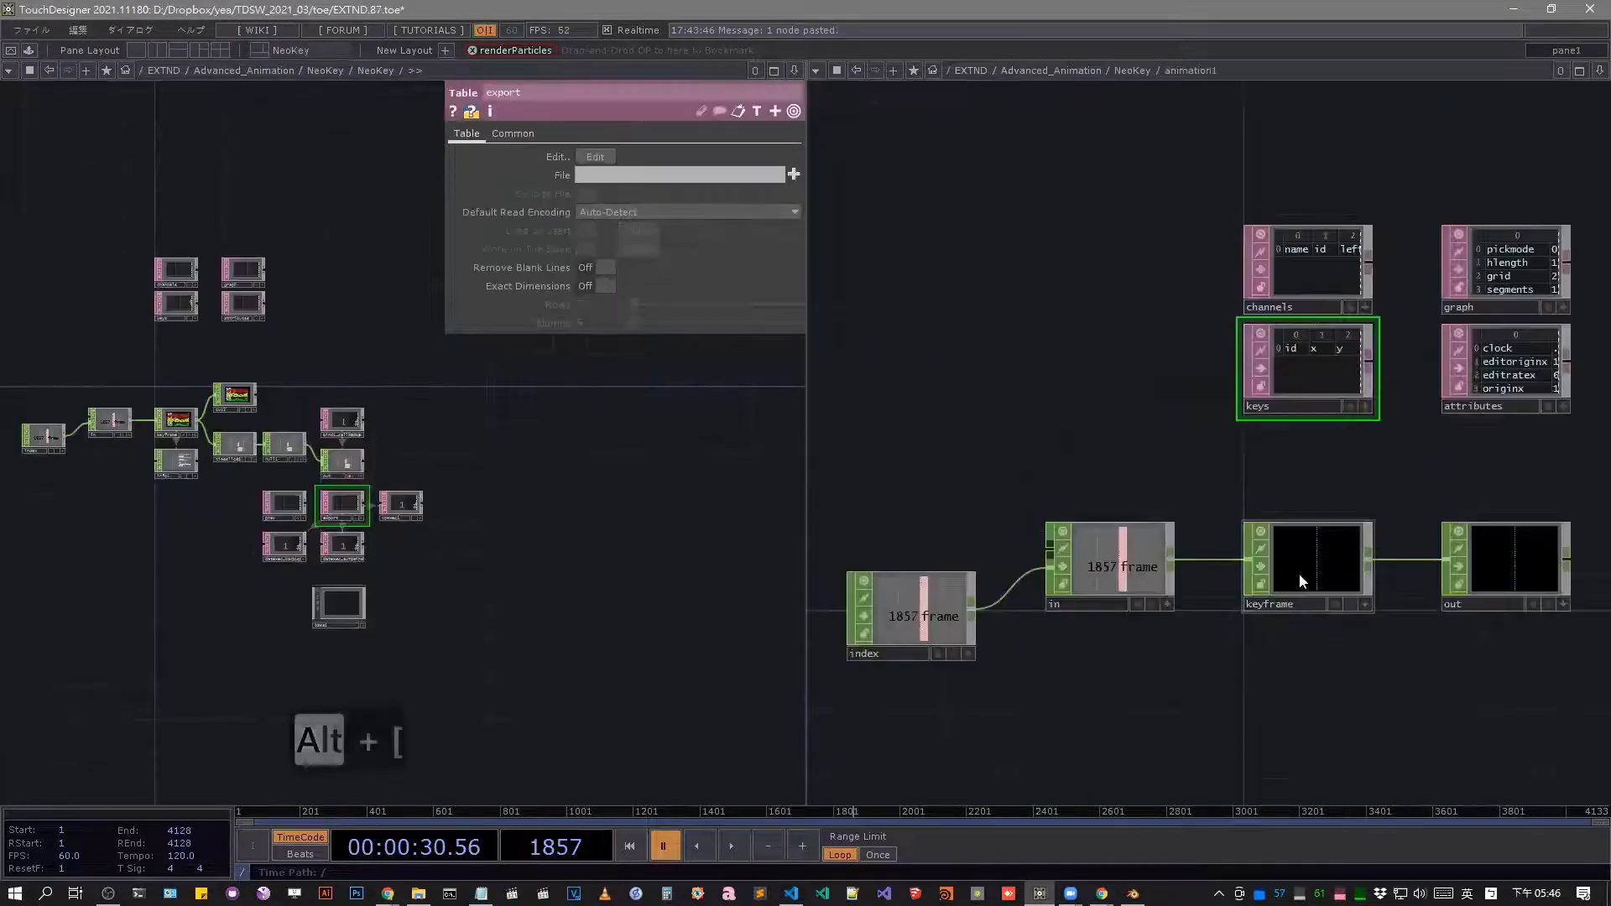
pyautogui.moveTo(1308, 663)
pyautogui.mouseDown()
pyautogui.moveTo(1291, 658)
pyautogui.moveTo(1315, 647)
pyautogui.mouseUp()
pyautogui.scroll(-5, 1157, 461)
pyautogui.scroll(5, 1153, 462)
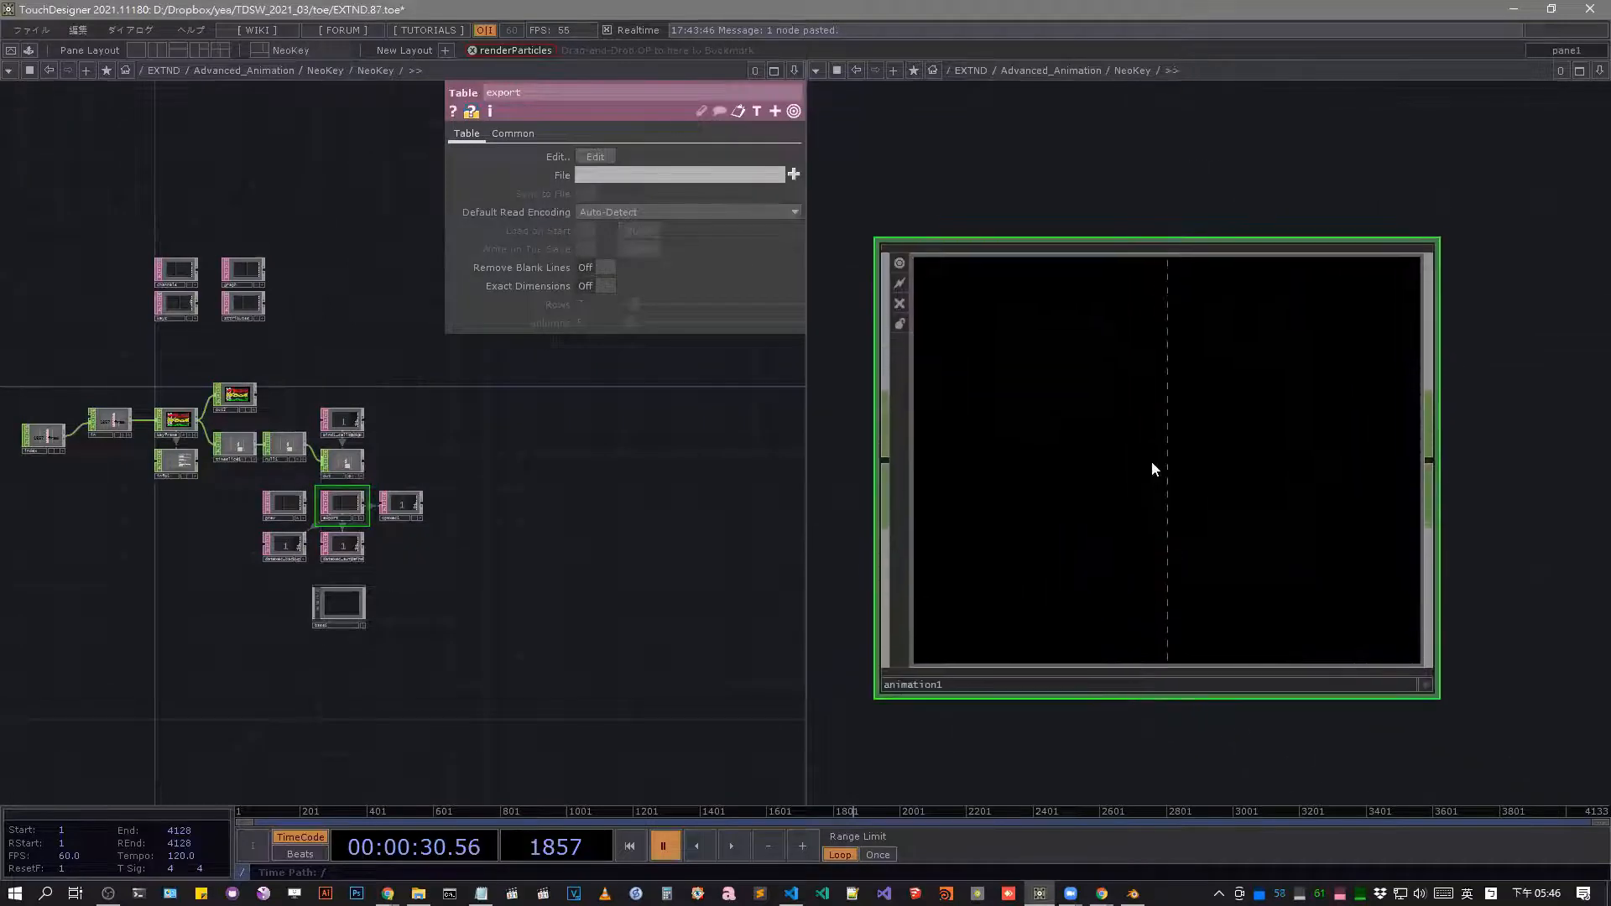
pyautogui.scroll(-4, 1135, 459)
pyautogui.scroll(-6, 1125, 647)
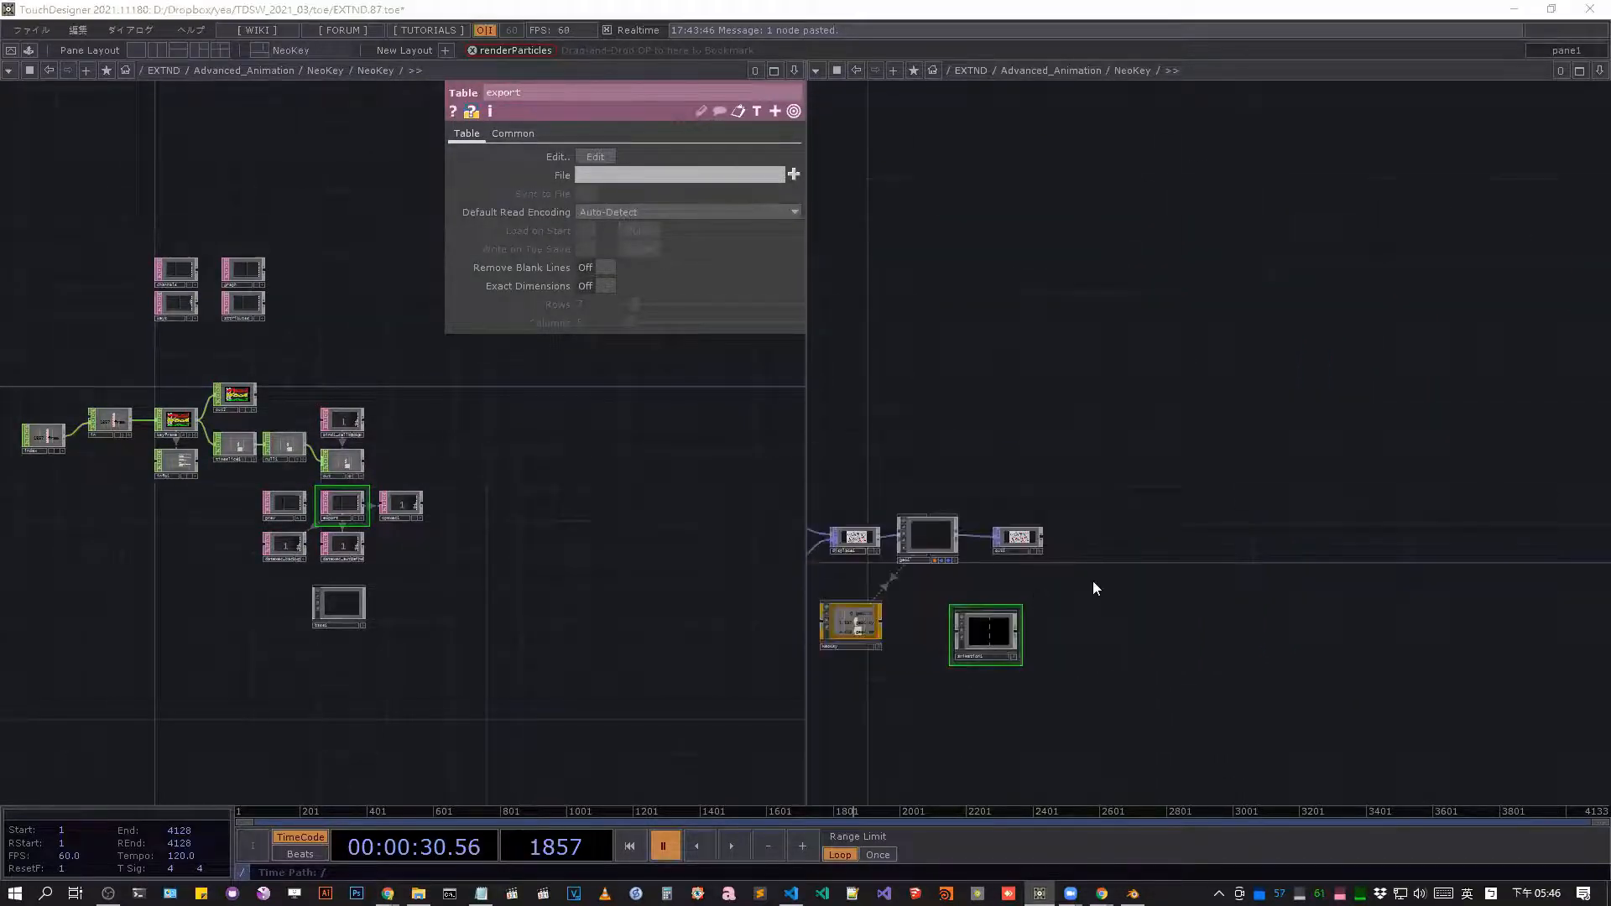
# Add a Geometry COMP beside out1 and show its parameters.
pyautogui.click(928, 535)
pyautogui.press('Tab')
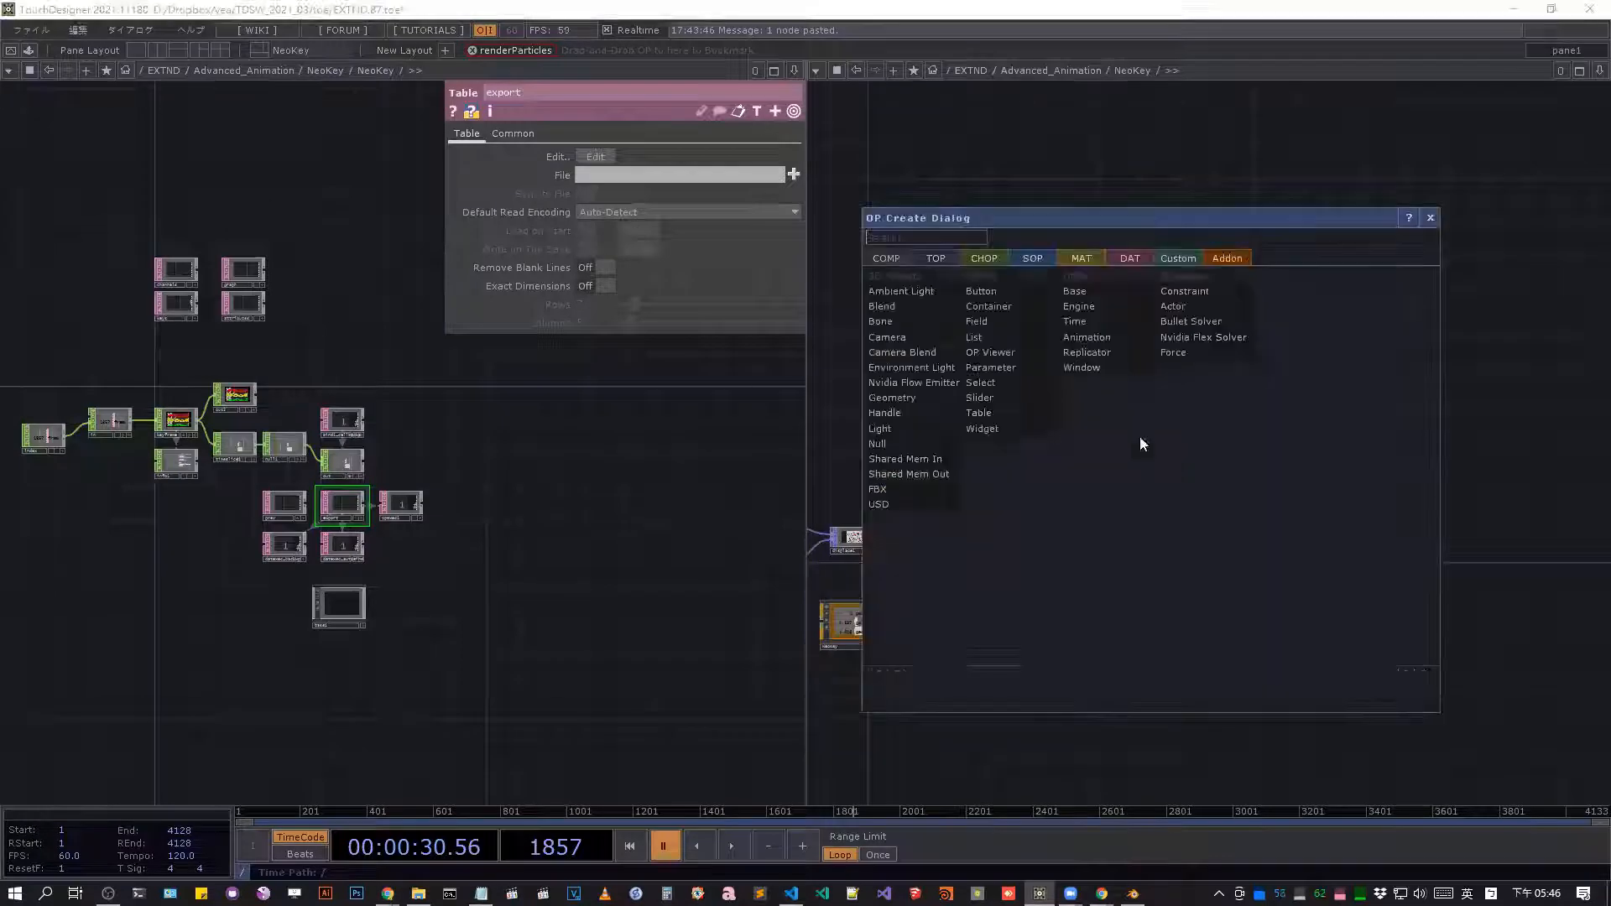
pyautogui.click(892, 397)
pyautogui.click(1116, 542)
pyautogui.press('p')
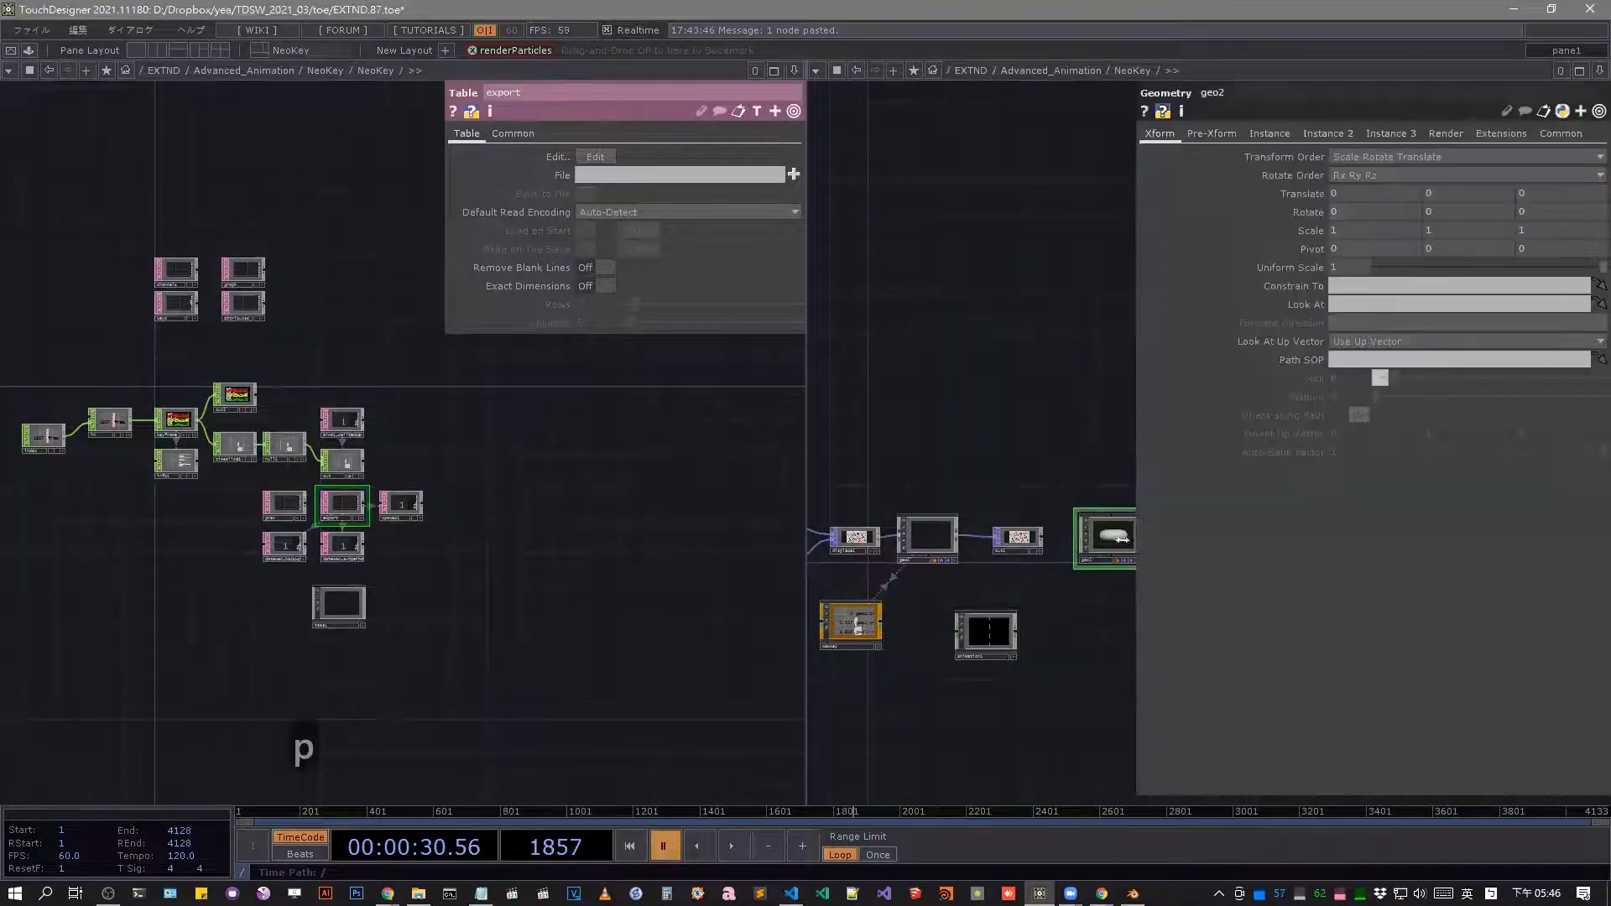
# Keyframe geo2's Translate parameters in the existing animation1 component.
pyautogui.rightClick(1297, 194)
pyautogui.moveTo(1334, 253)
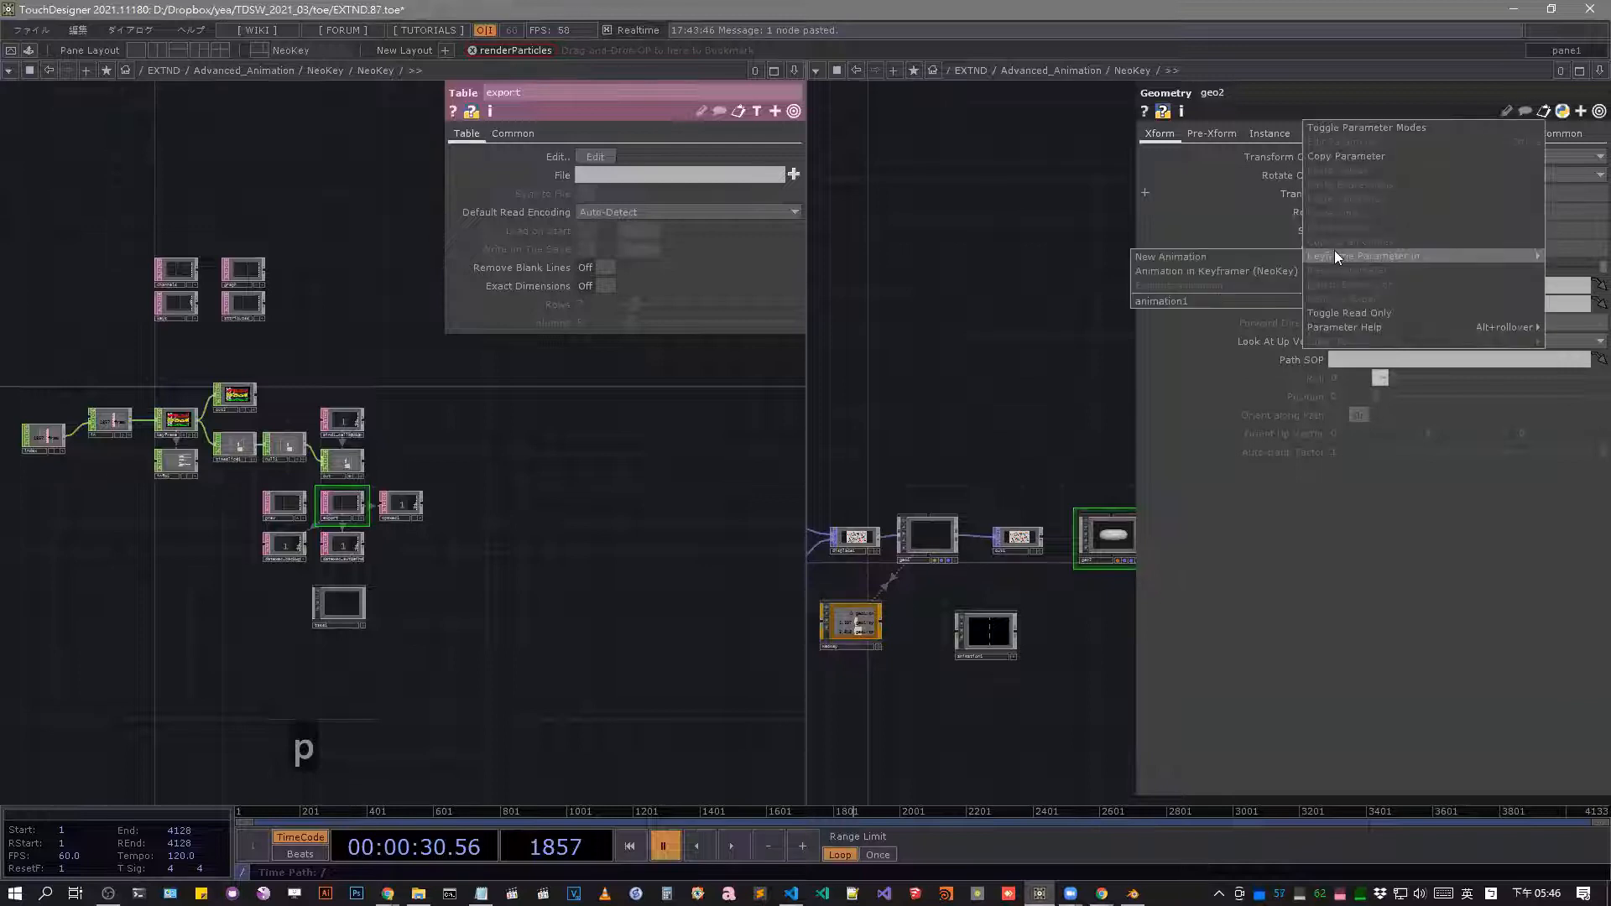
pyautogui.click(1205, 302)
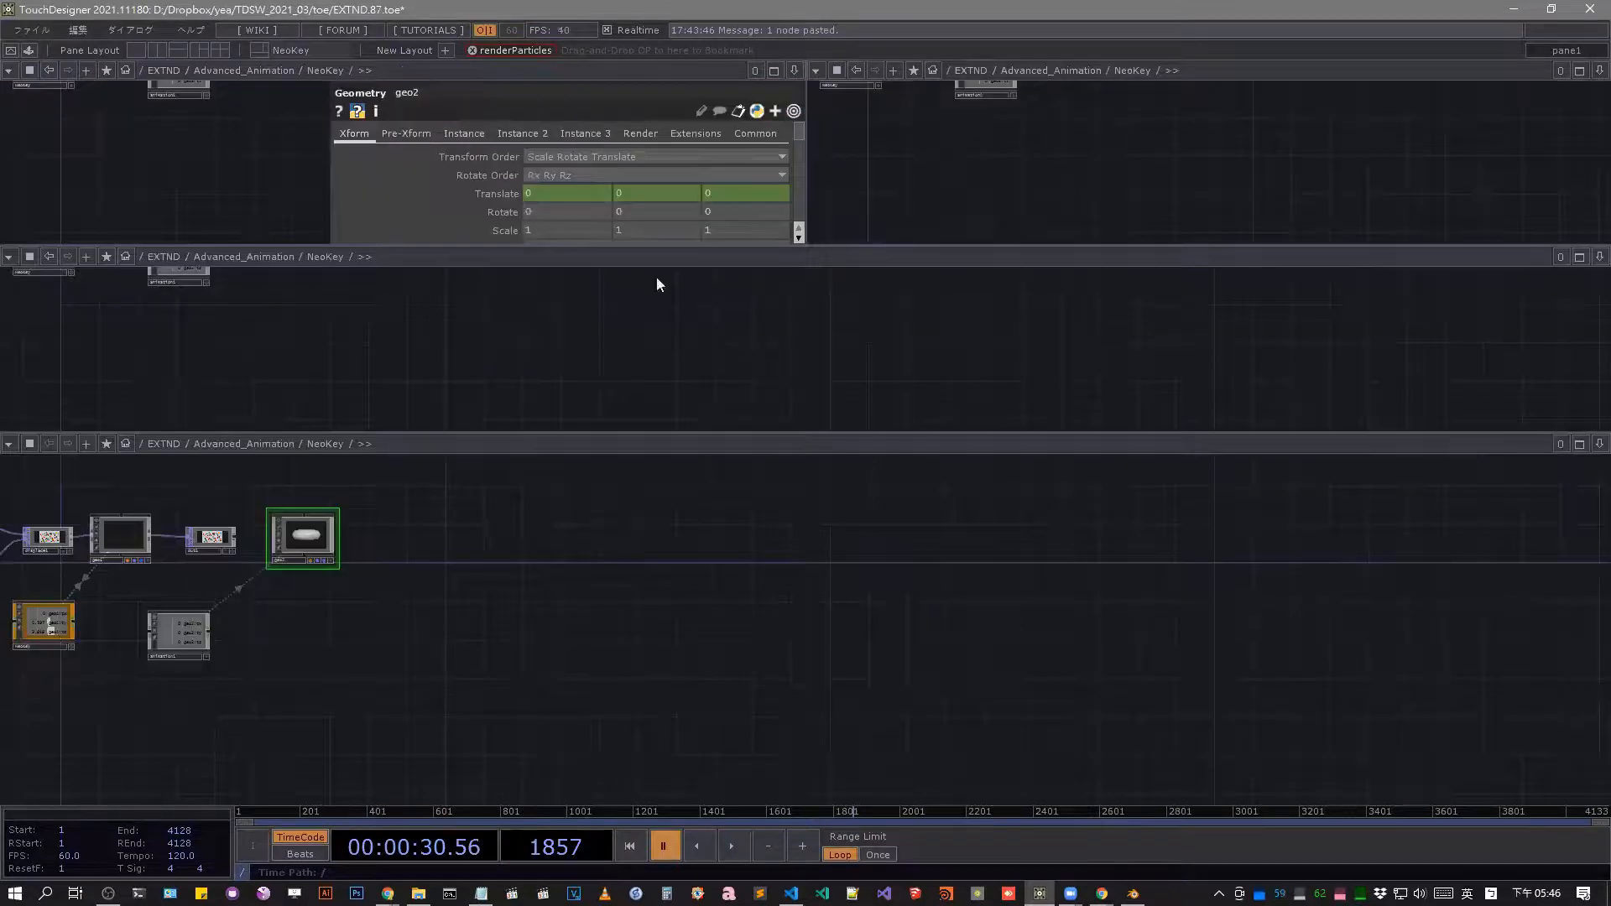
# Close the extra panes to leave one network editor, and bring animation1 and geo2 into view.
pyautogui.hotkey('alt', 'z')
pyautogui.hotkey('alt', 'z')
pyautogui.hotkey('alt', 'z')
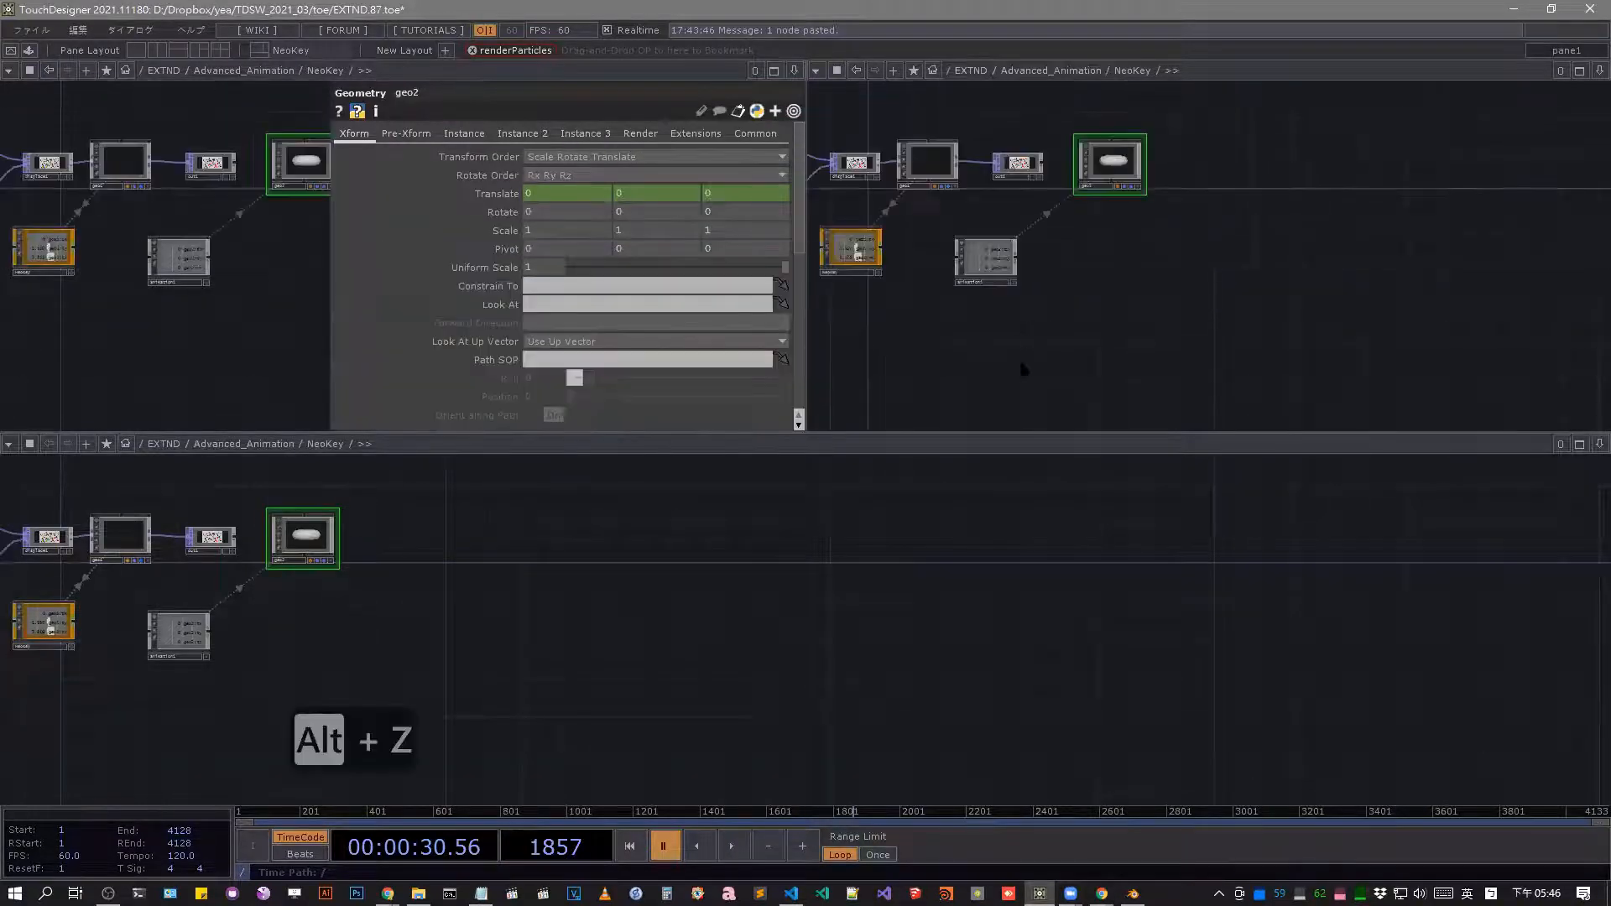
pyautogui.moveTo(443, 516); pyautogui.dragTo(784, 399)
pyautogui.scroll(-5, 801, 392)
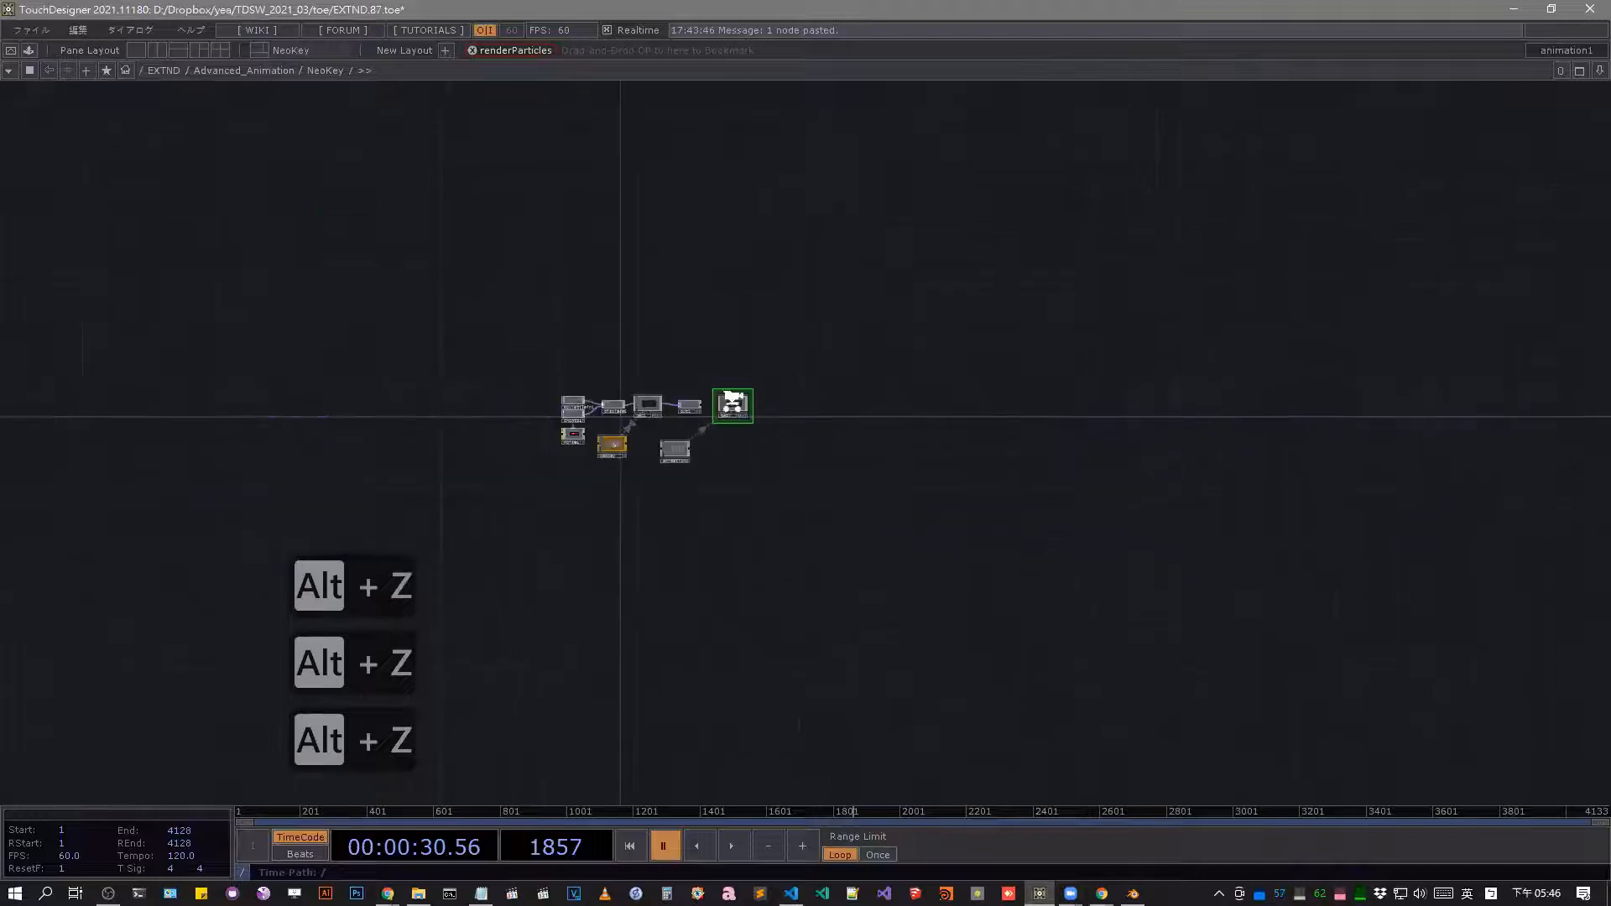
pyautogui.scroll(8, 713, 400)
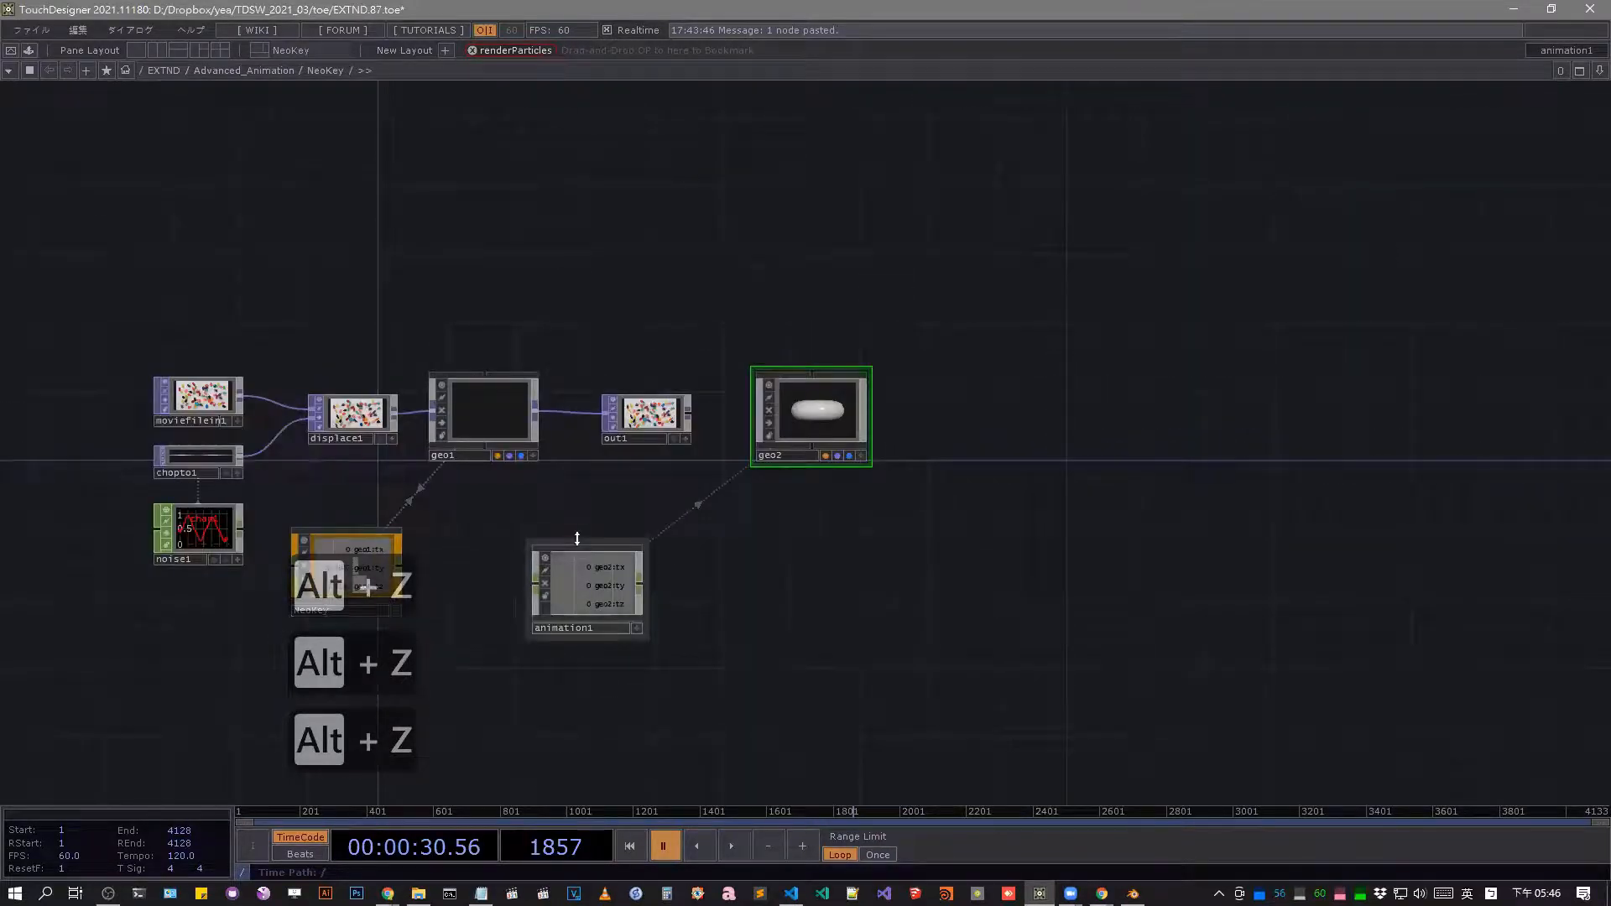
# Split the network side by side again and enter NeoKey in one pane and animation1 in the other.
pyautogui.hotkey('alt', '[')
pyautogui.scroll(5, 578, 554)
pyautogui.moveTo(457, 514); pyautogui.dragTo(515, 459)
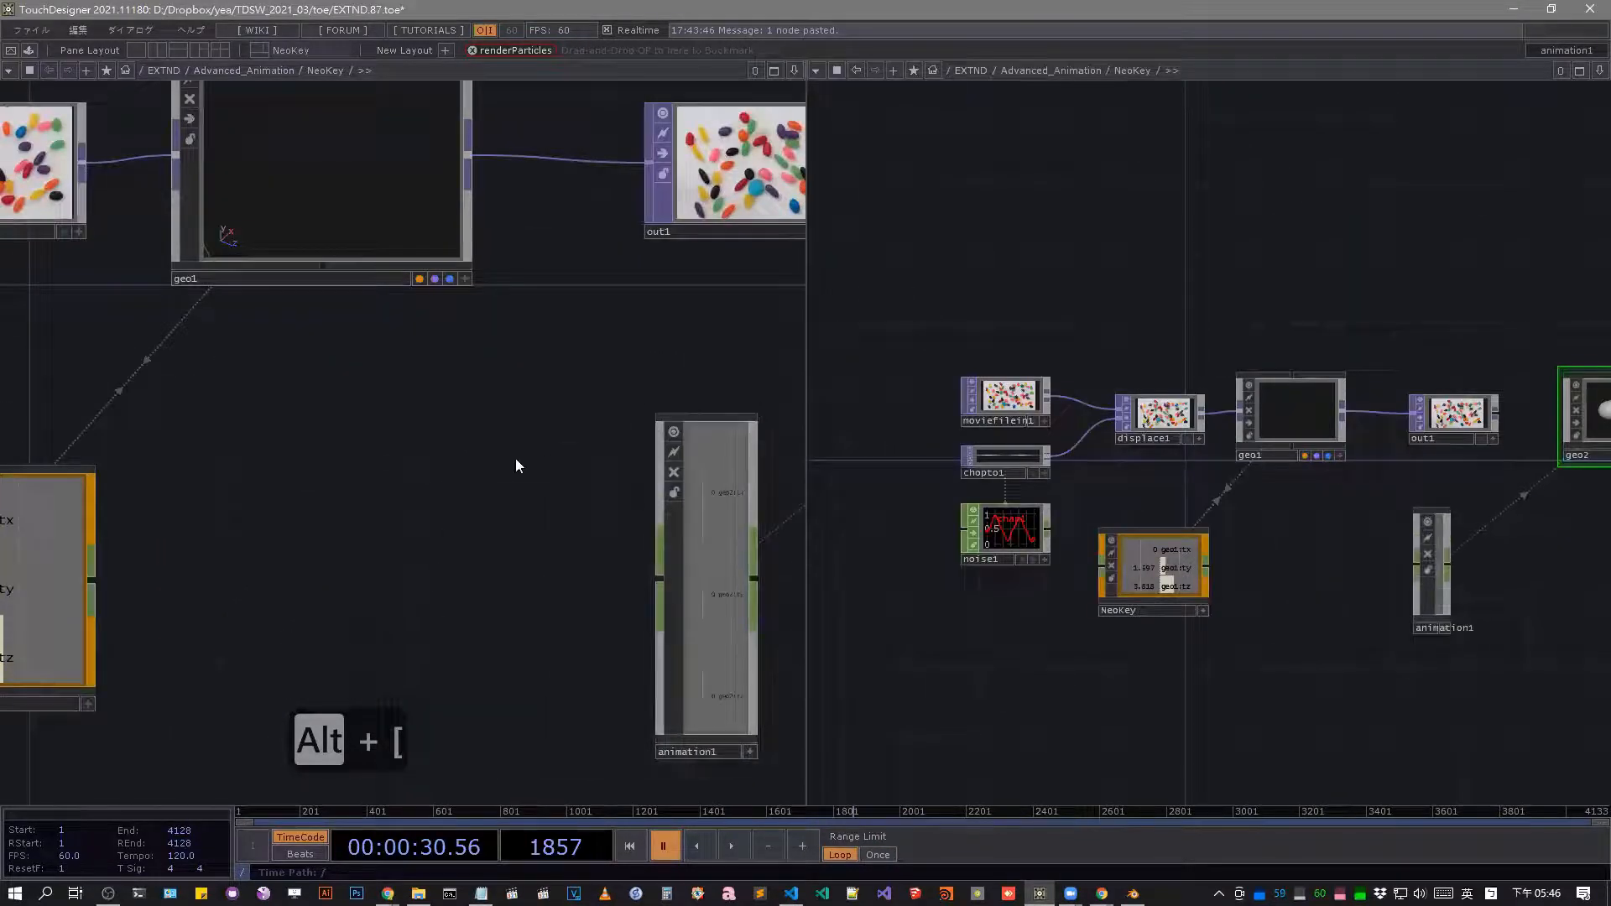
pyautogui.scroll(-3, 423, 544)
pyautogui.click(133, 565)
pyautogui.press('i')
pyautogui.scroll(6, 1433, 587)
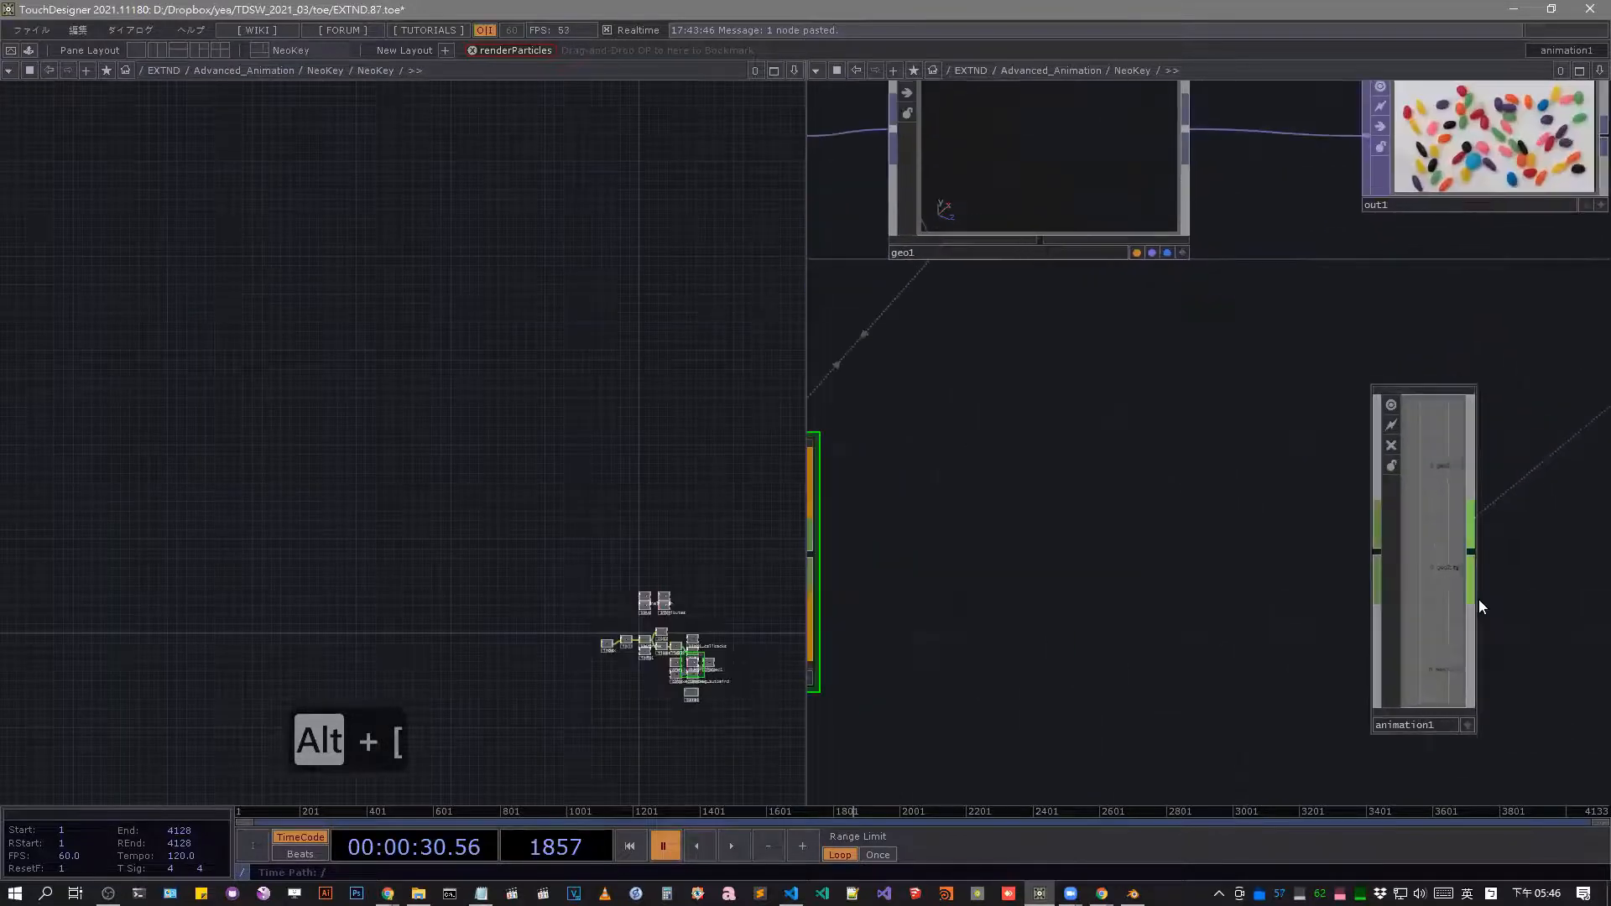
pyautogui.moveTo(1474, 602); pyautogui.dragTo(1610, 625)
pyautogui.click(1524, 594)
pyautogui.press('i')
# Compare NeoKey's internal network with animation1's, examining the channels and keys tables of animation1.
pyautogui.moveTo(596, 458); pyautogui.dragTo(583, 396)
pyautogui.moveTo(665, 493); pyautogui.dragTo(658, 425)
pyautogui.scroll(8, 660, 495)
pyautogui.moveTo(717, 533); pyautogui.dragTo(658, 424)
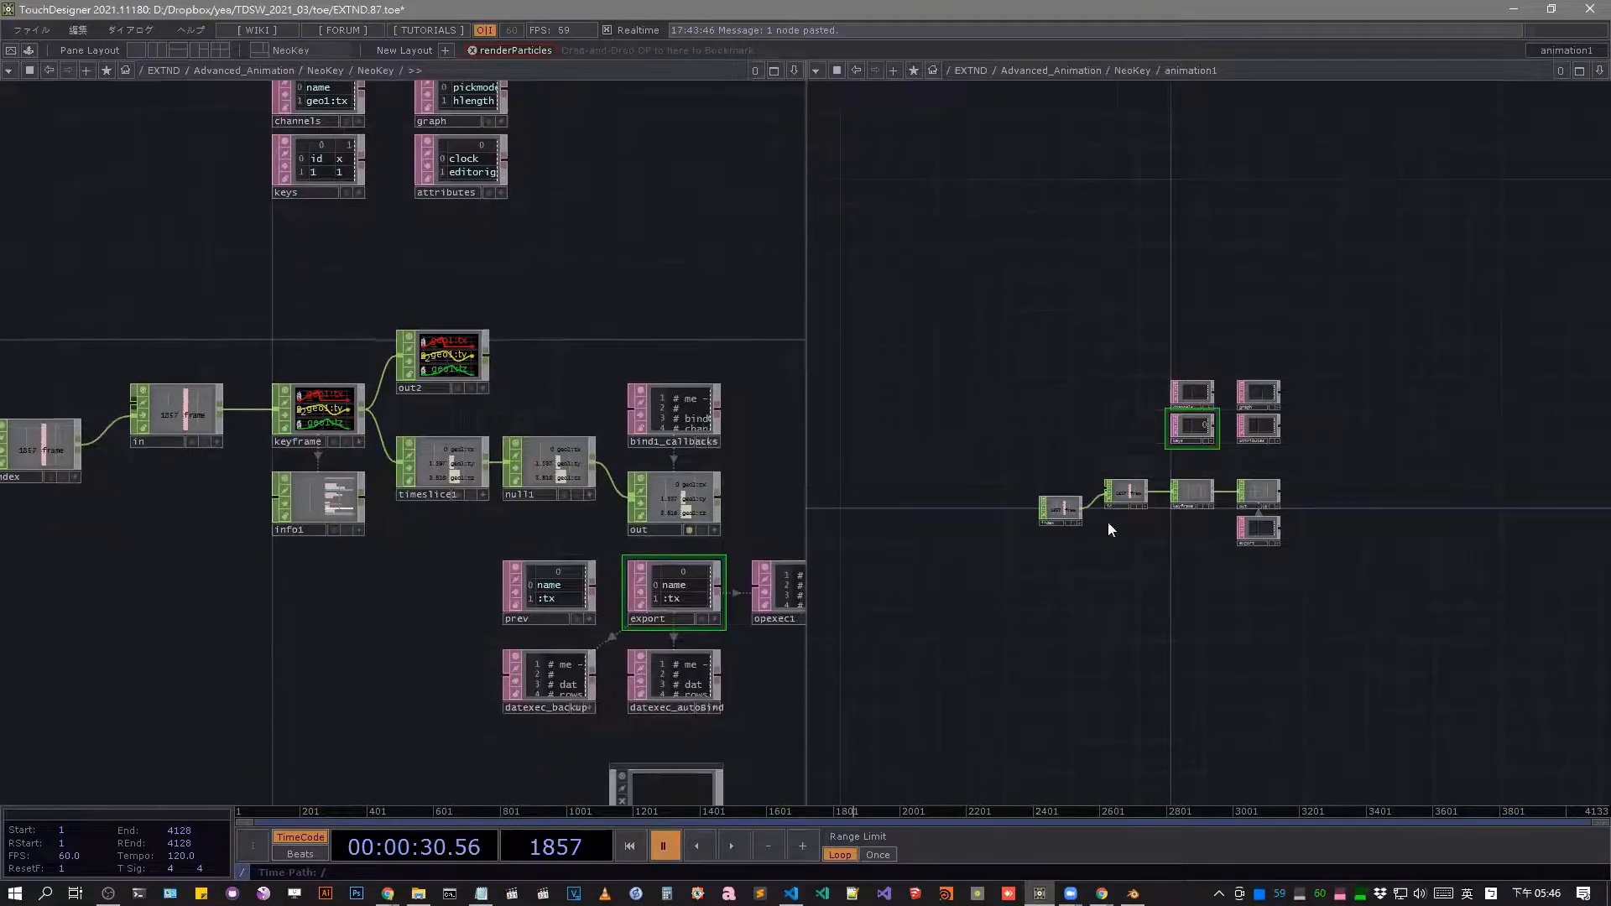
pyautogui.scroll(5, 1108, 522)
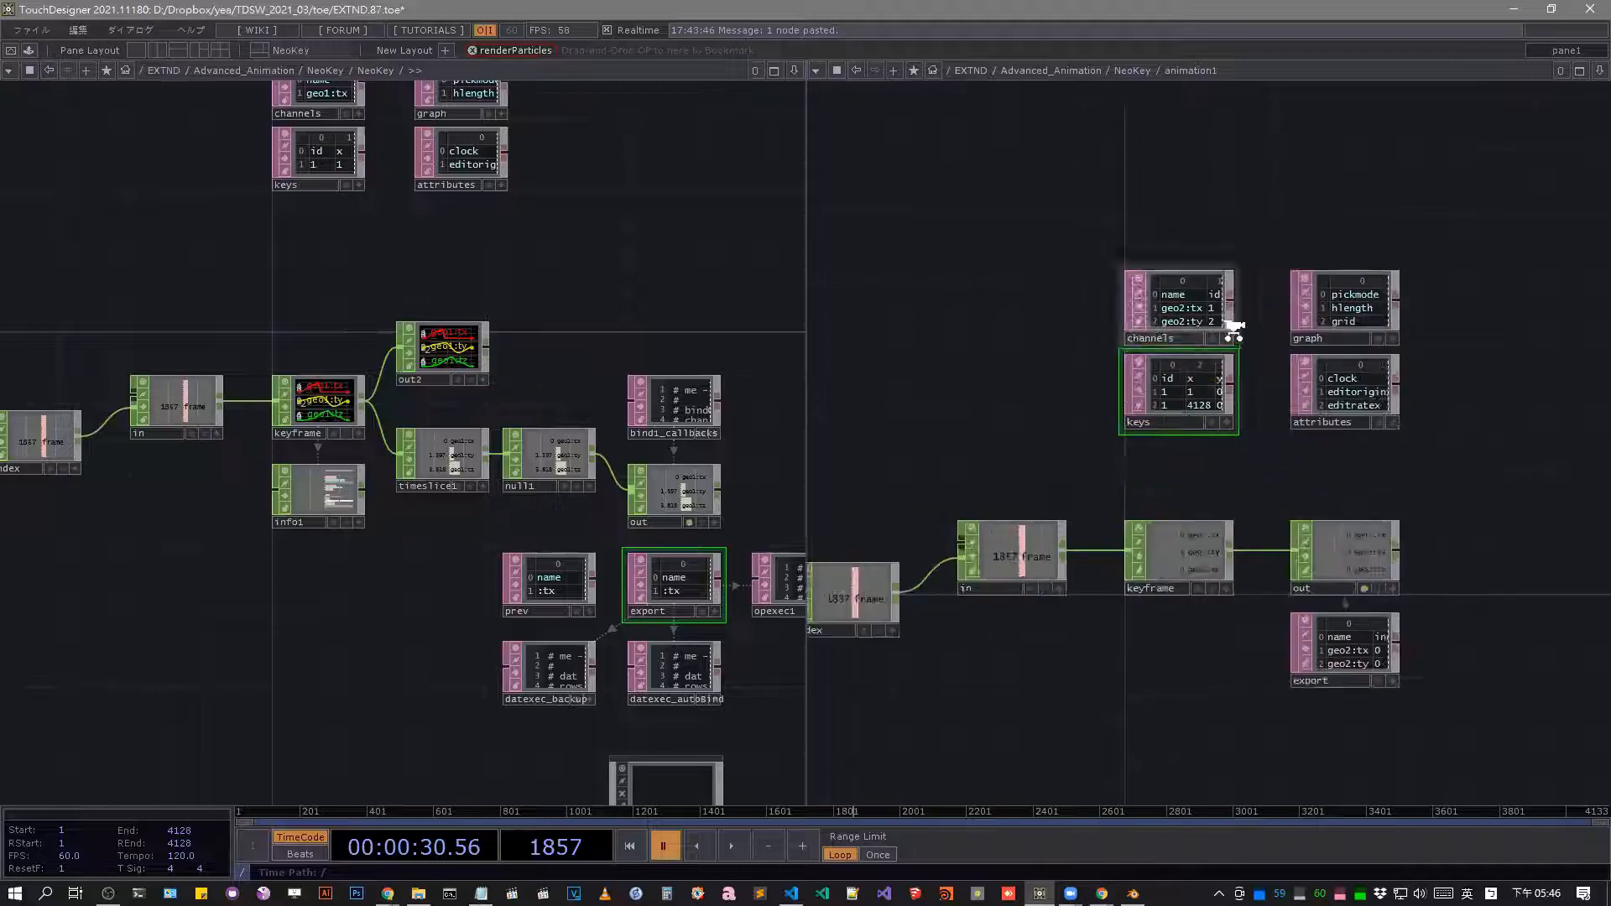
pyautogui.scroll(4, 1231, 329)
pyautogui.scroll(2, 1175, 323)
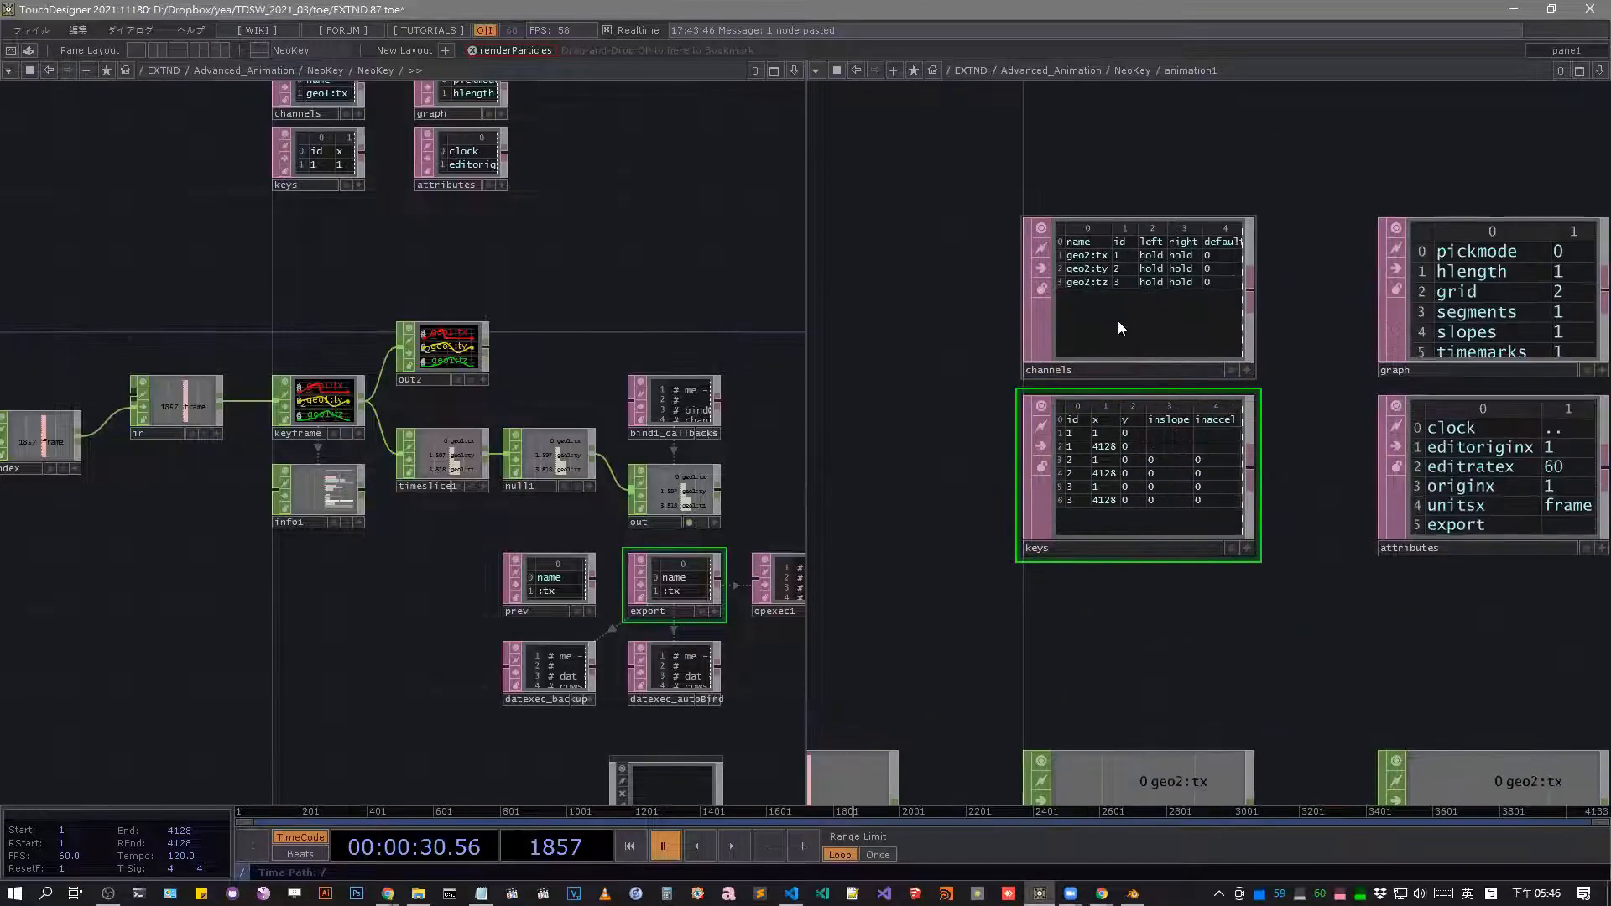
# Examine animation1's attributes, graph, channels and keys tables and how they sit alongside its keyframe network.
pyautogui.moveTo(1379, 638); pyautogui.dragTo(1216, 649)
pyautogui.click(1408, 494)
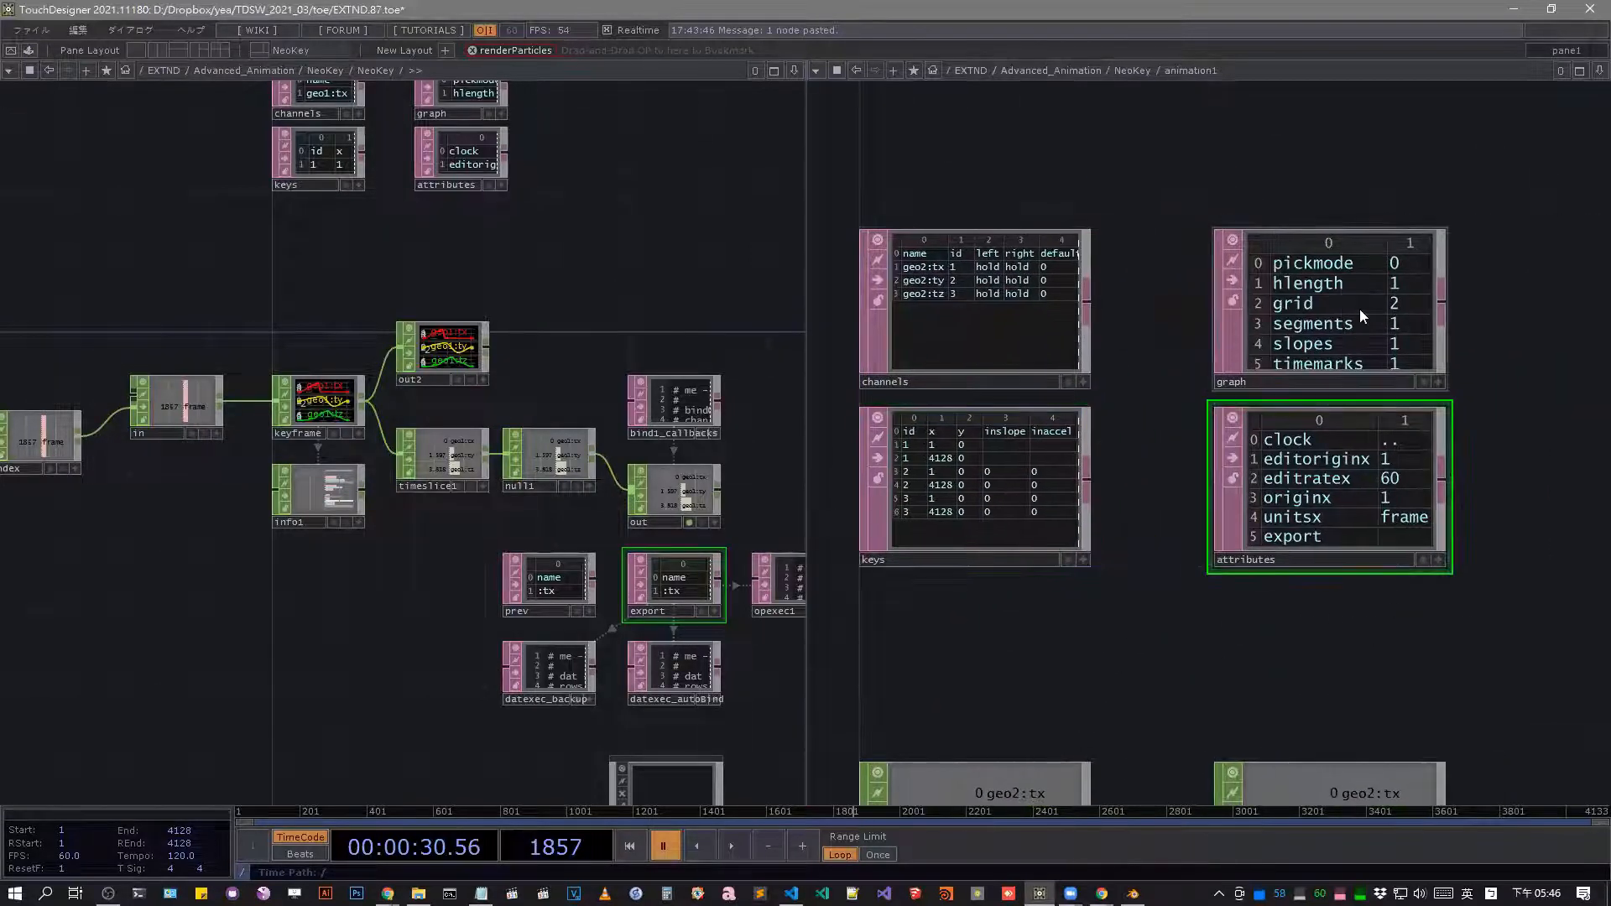
pyautogui.click(1359, 308)
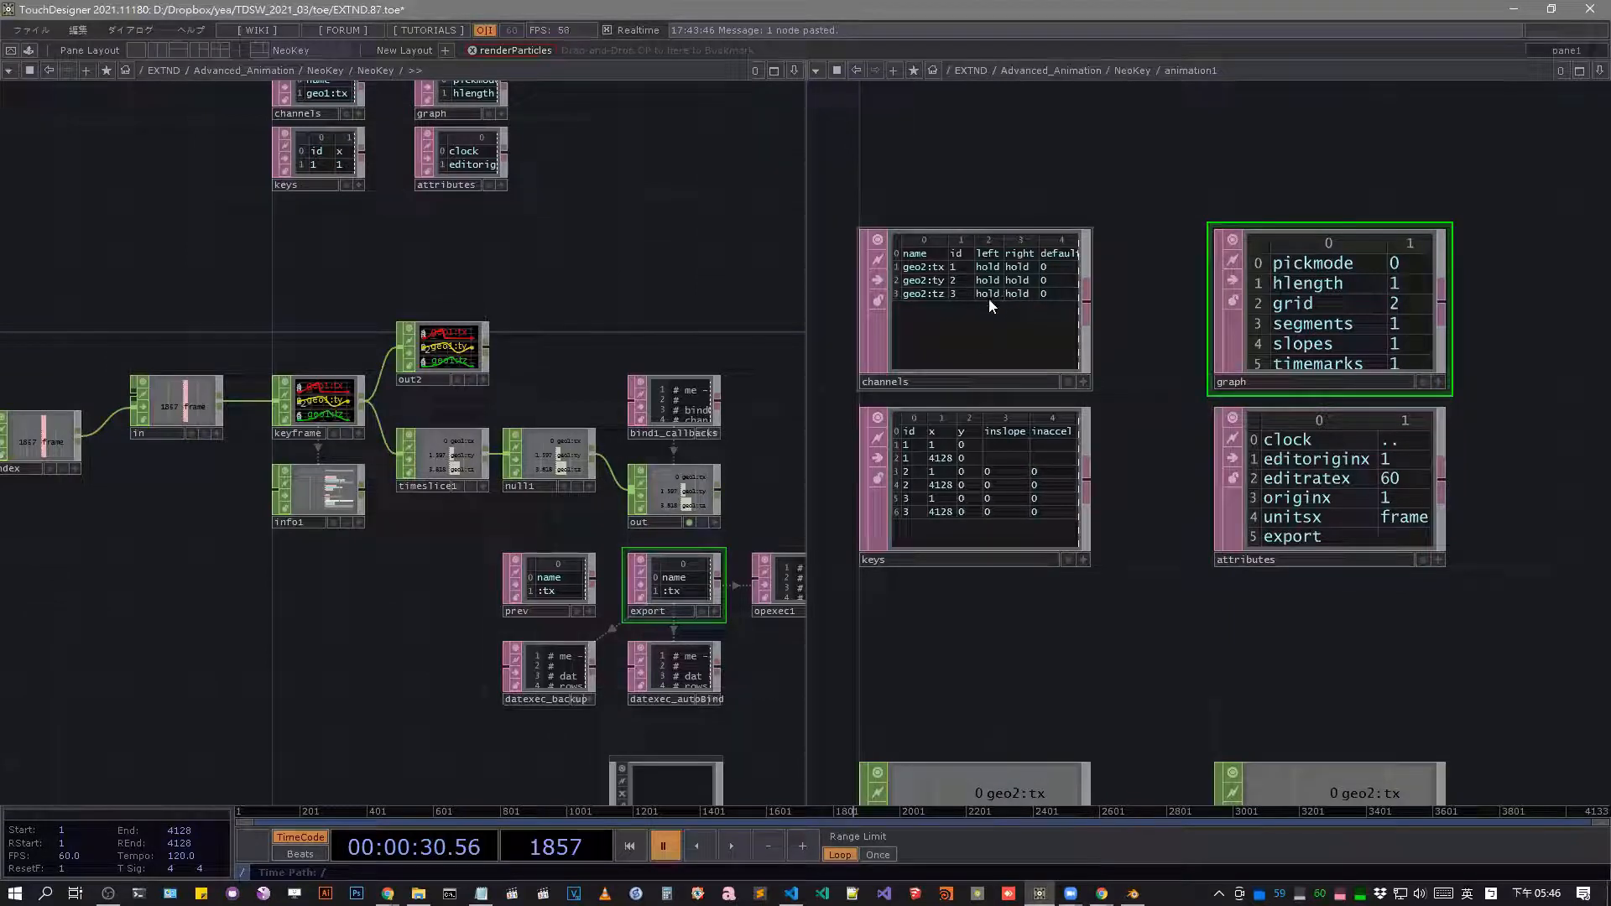
pyautogui.click(943, 280)
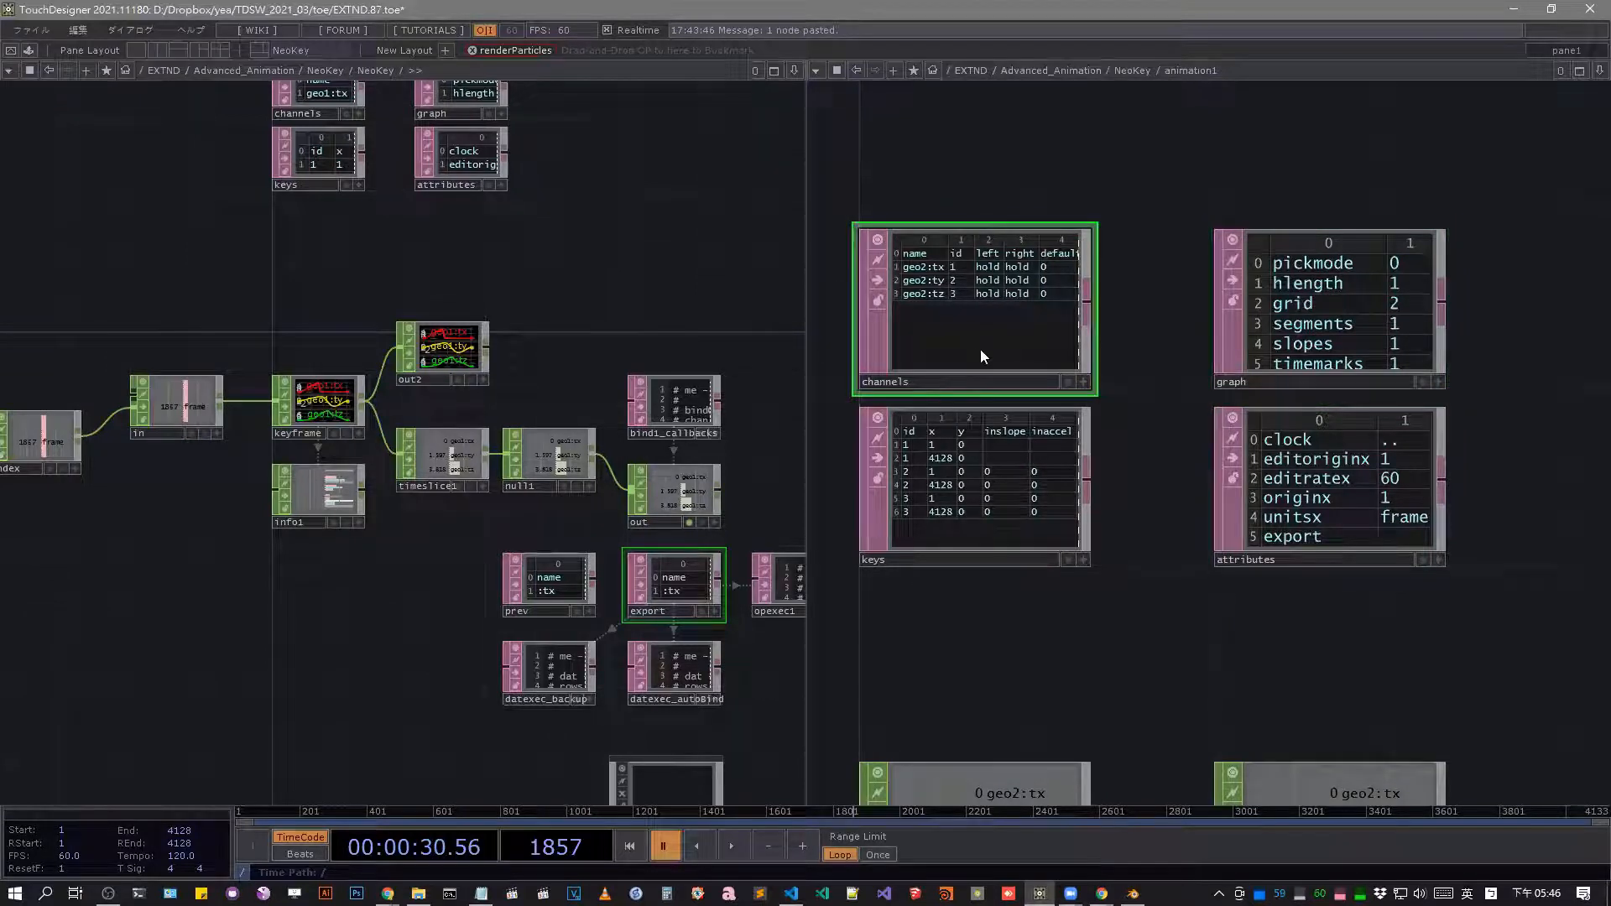
pyautogui.click(949, 481)
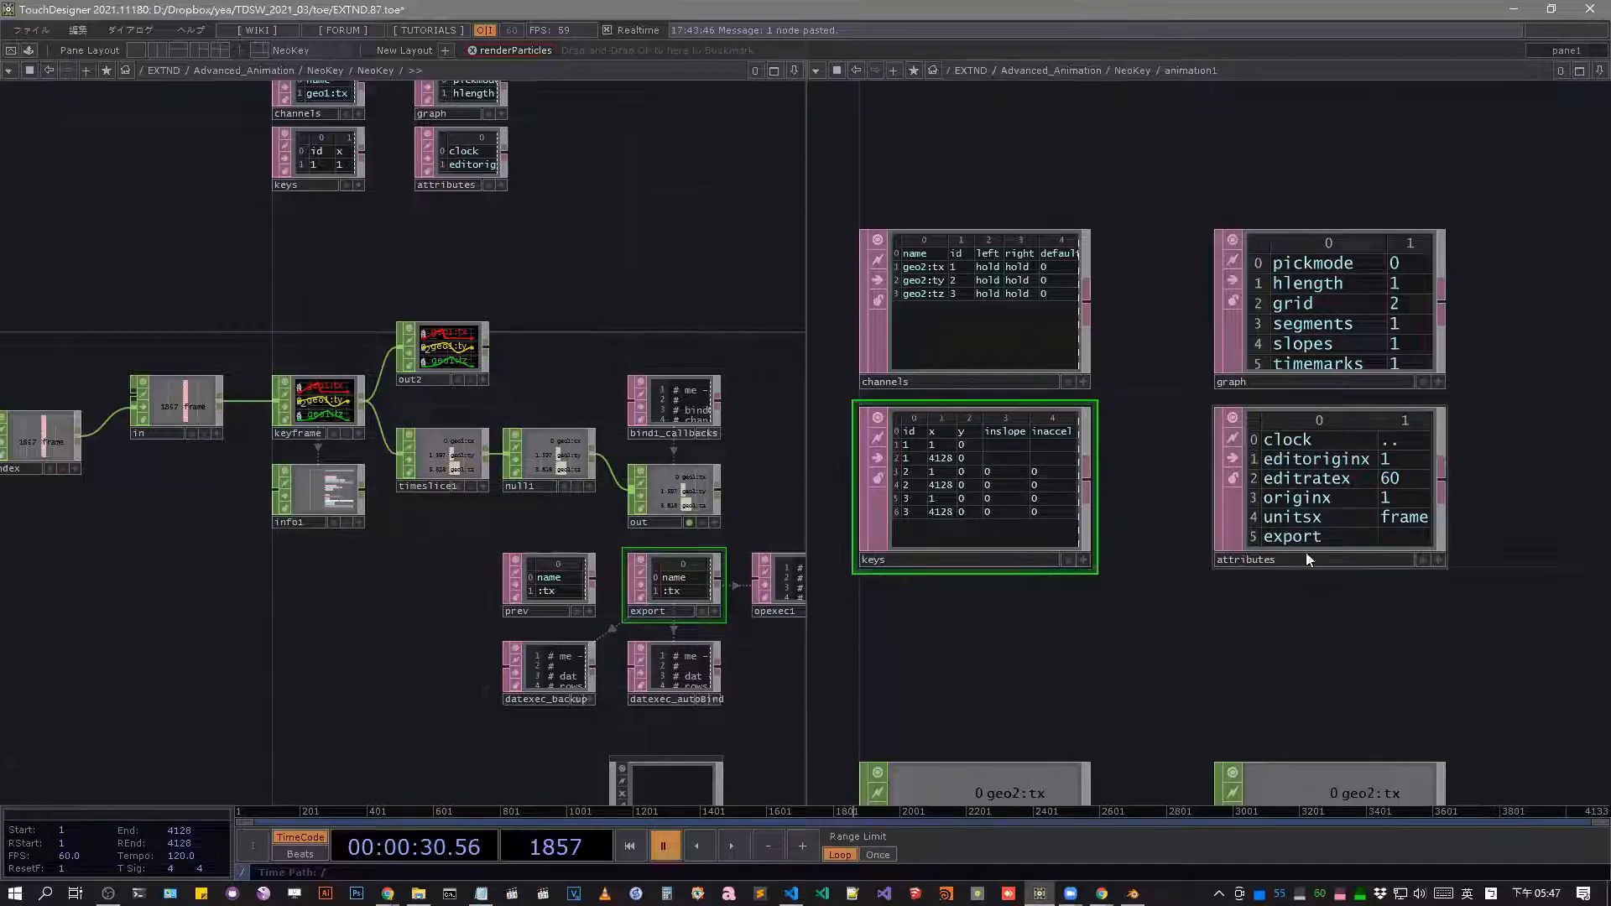
pyautogui.click(1346, 323)
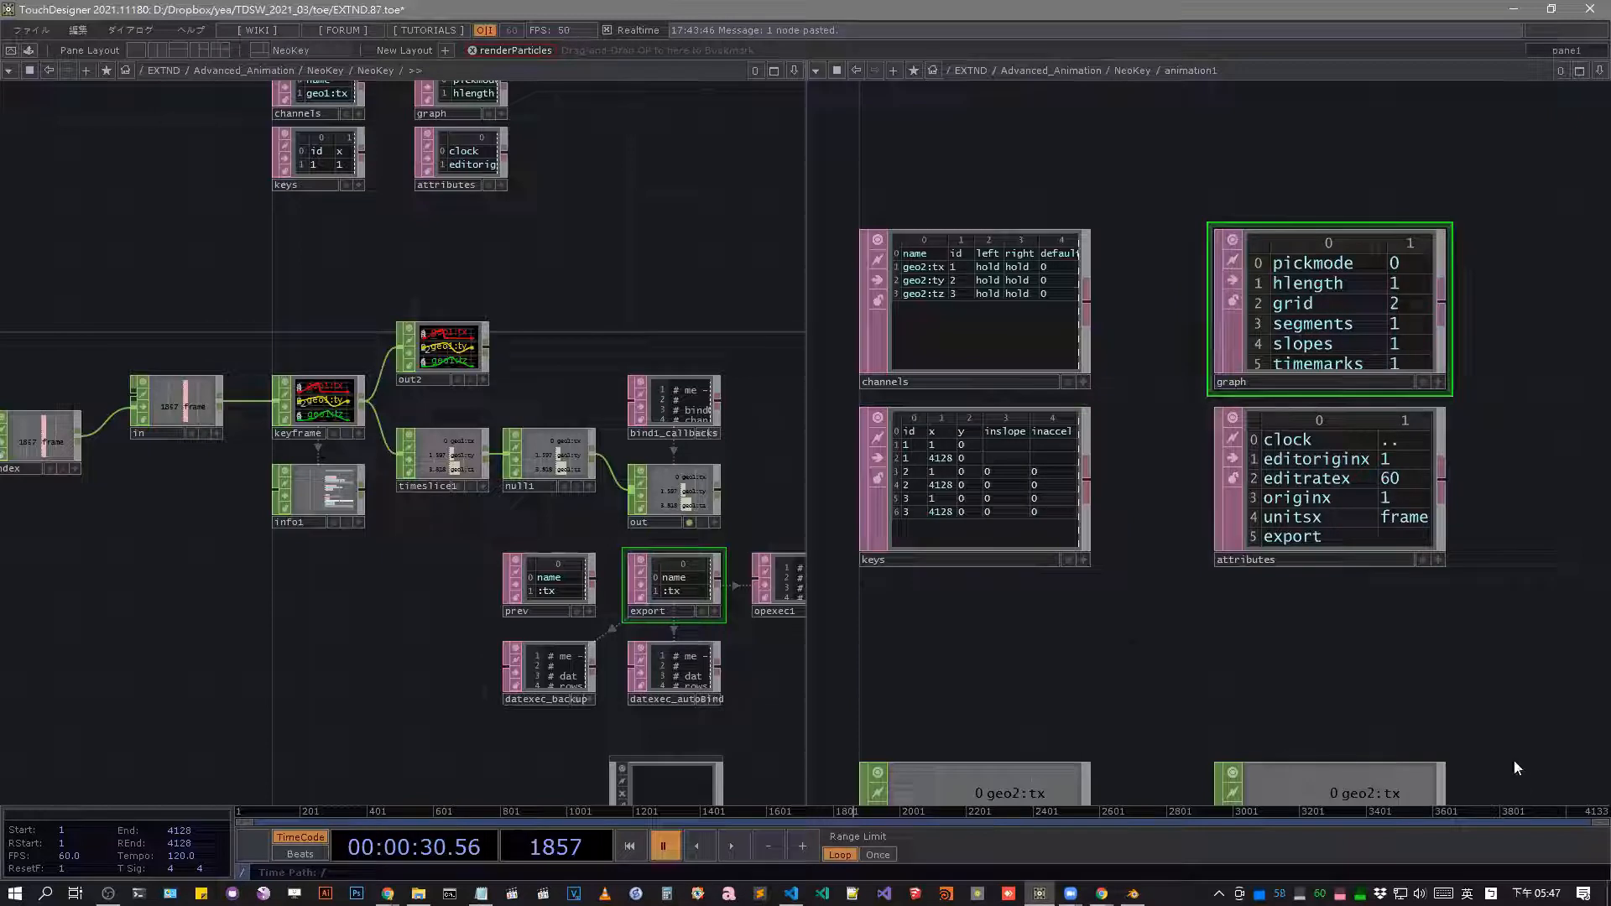
pyautogui.scroll(-5, 1255, 440)
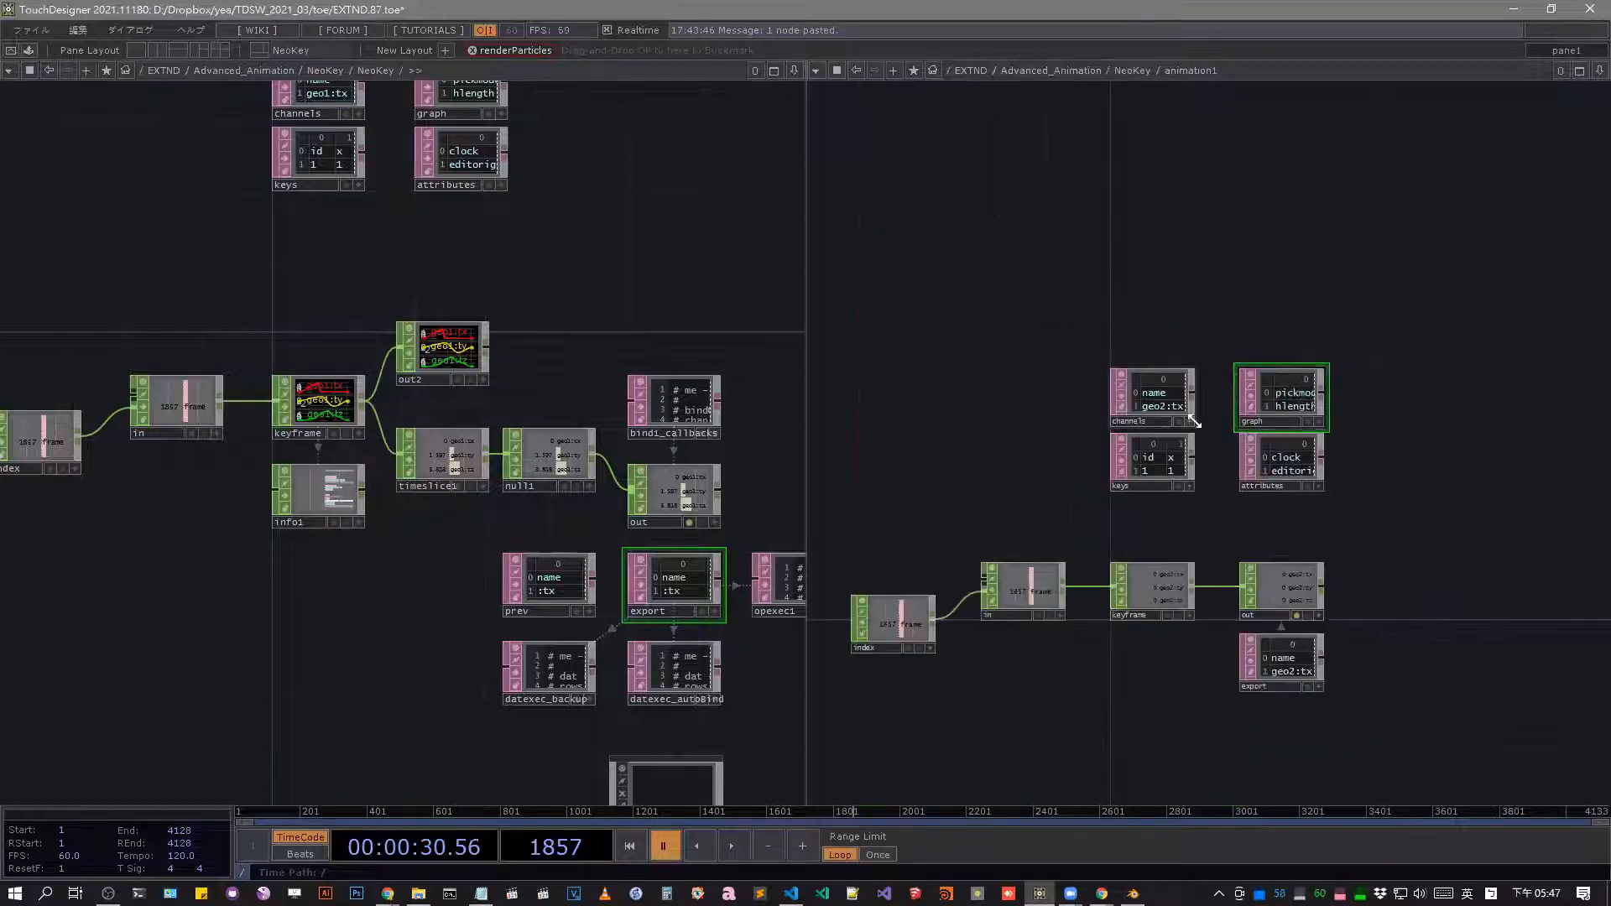
pyautogui.scroll(3, 1307, 659)
pyautogui.moveTo(1066, 428); pyautogui.dragTo(1024, 374)
pyautogui.scroll(-1, 1024, 374)
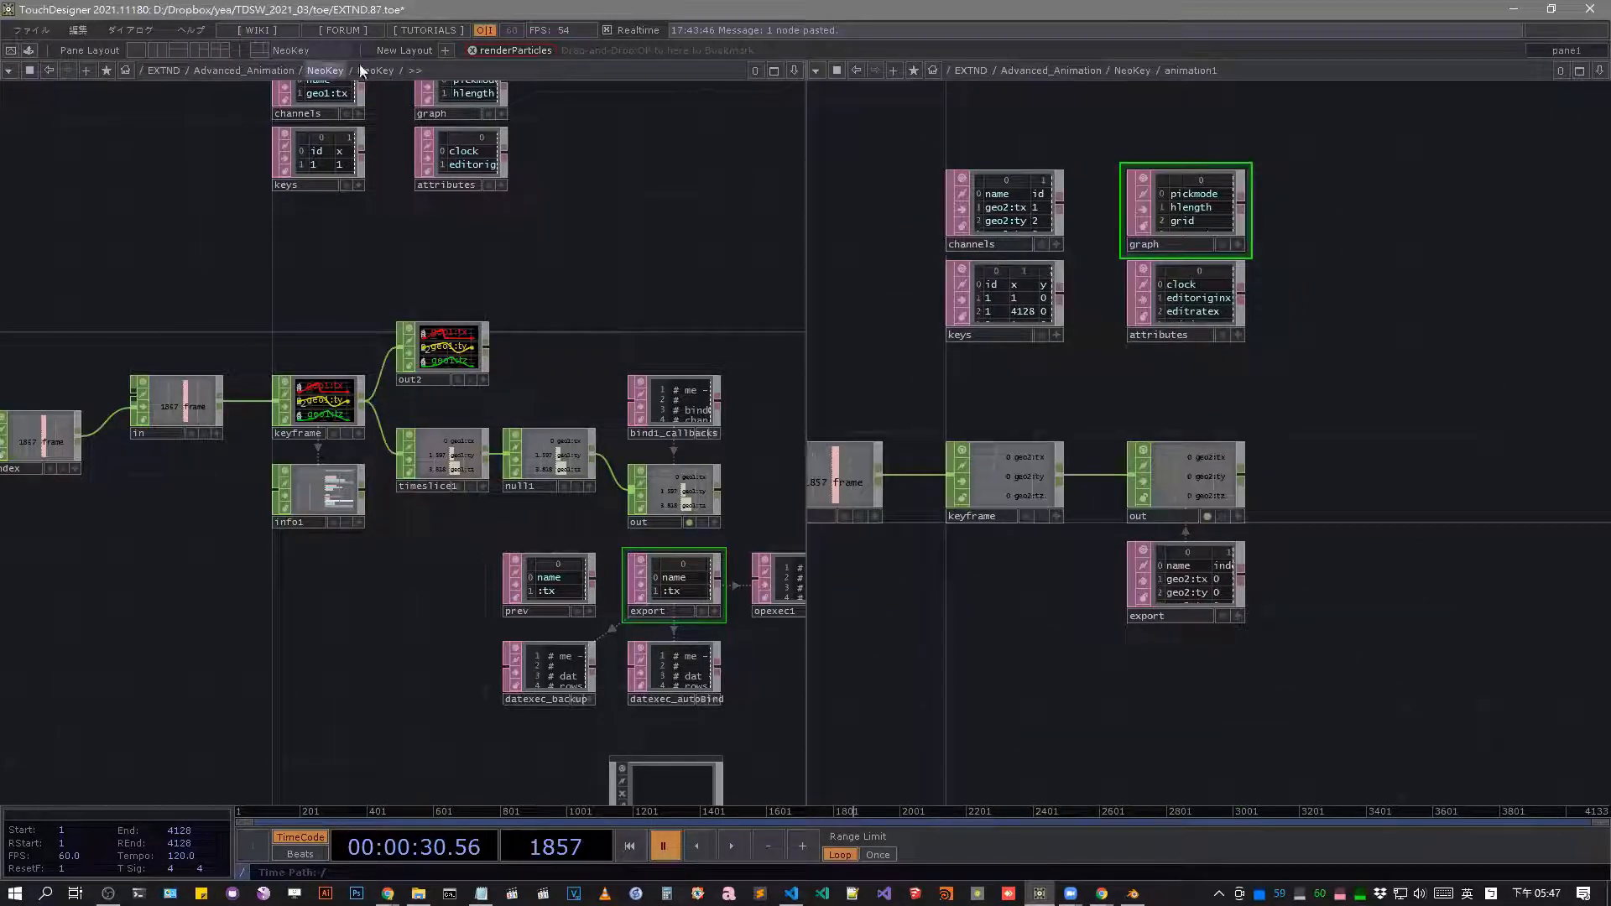
# Go up to the network containing geo2 and keyframe its Scale parameters in the existing animation1 component.
pyautogui.press('u')
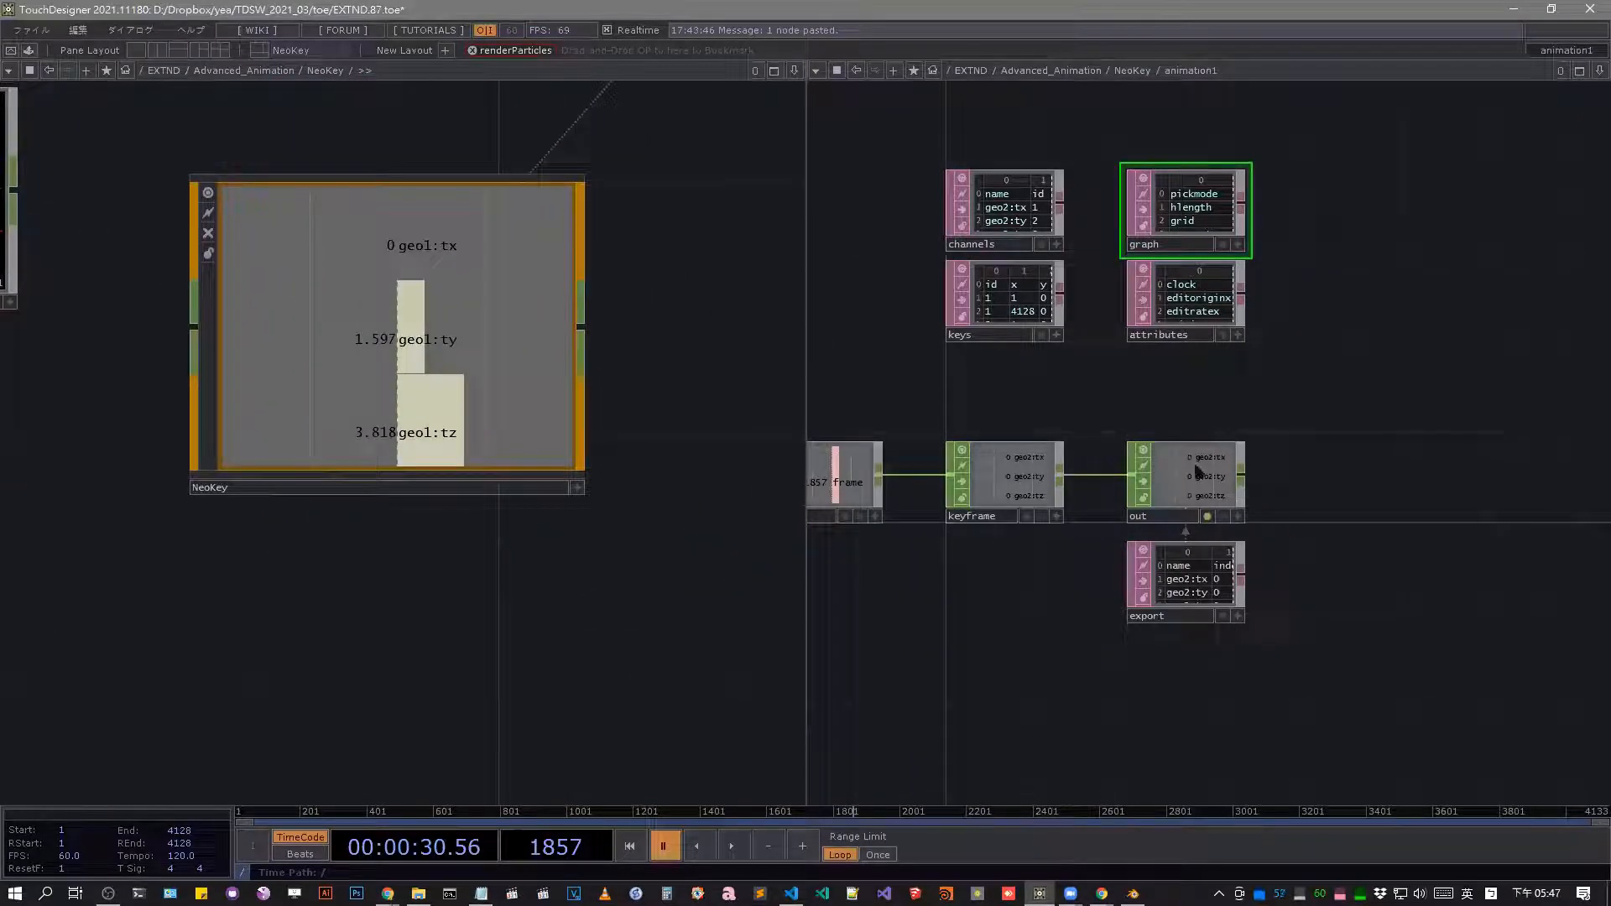
pyautogui.scroll(-6, 402, 505)
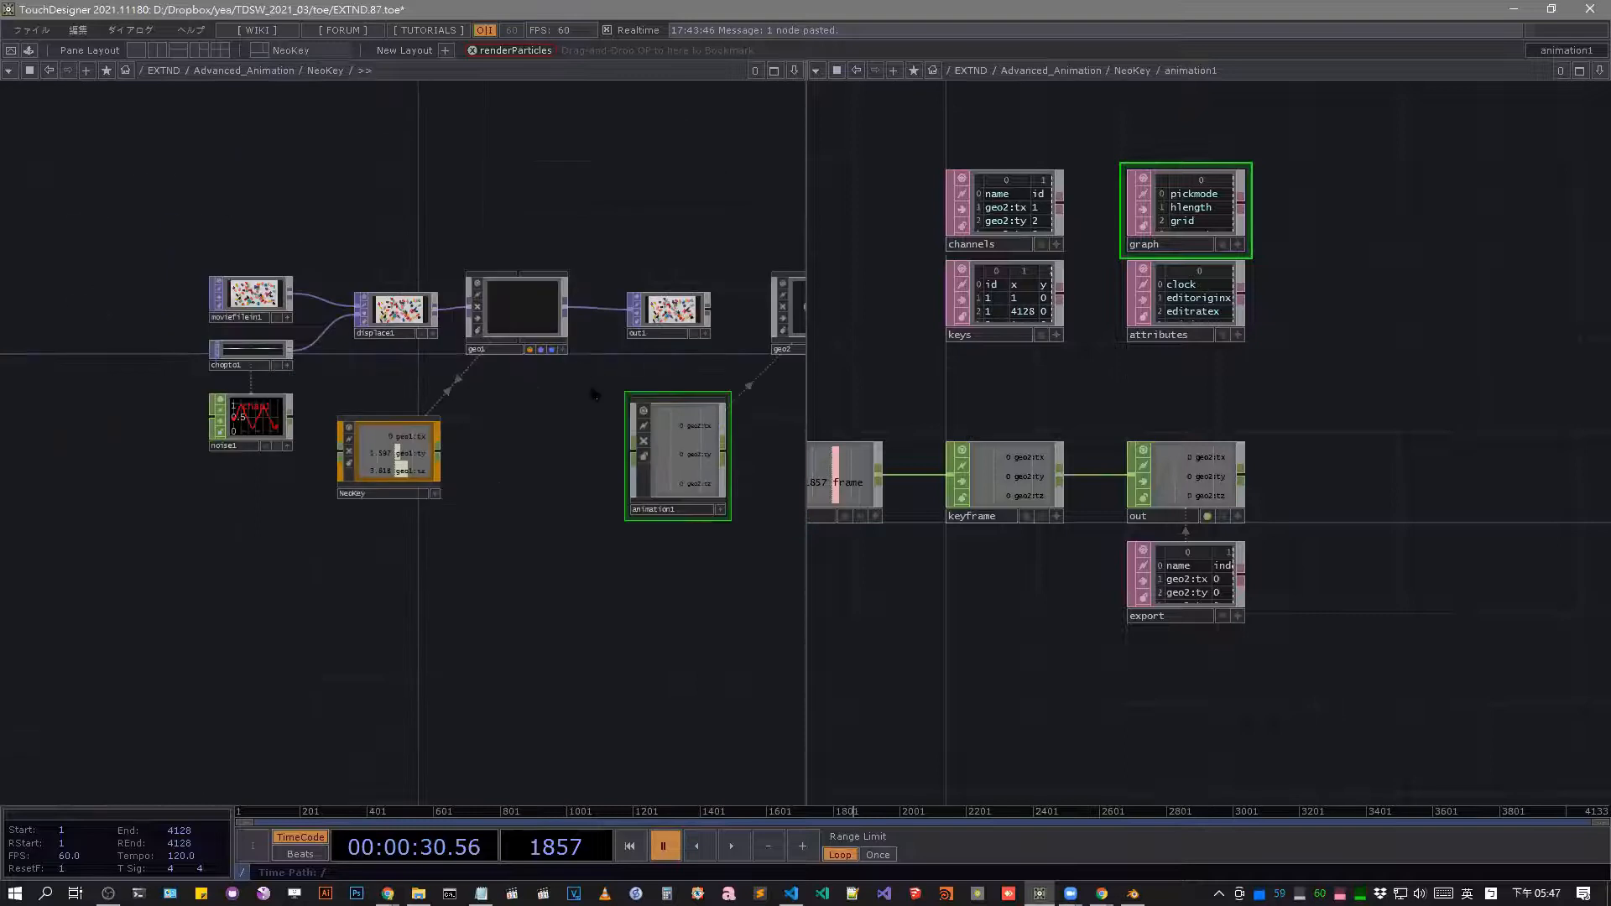
pyautogui.moveTo(595, 394); pyautogui.dragTo(292, 386)
pyautogui.click(515, 297)
pyautogui.press('p')
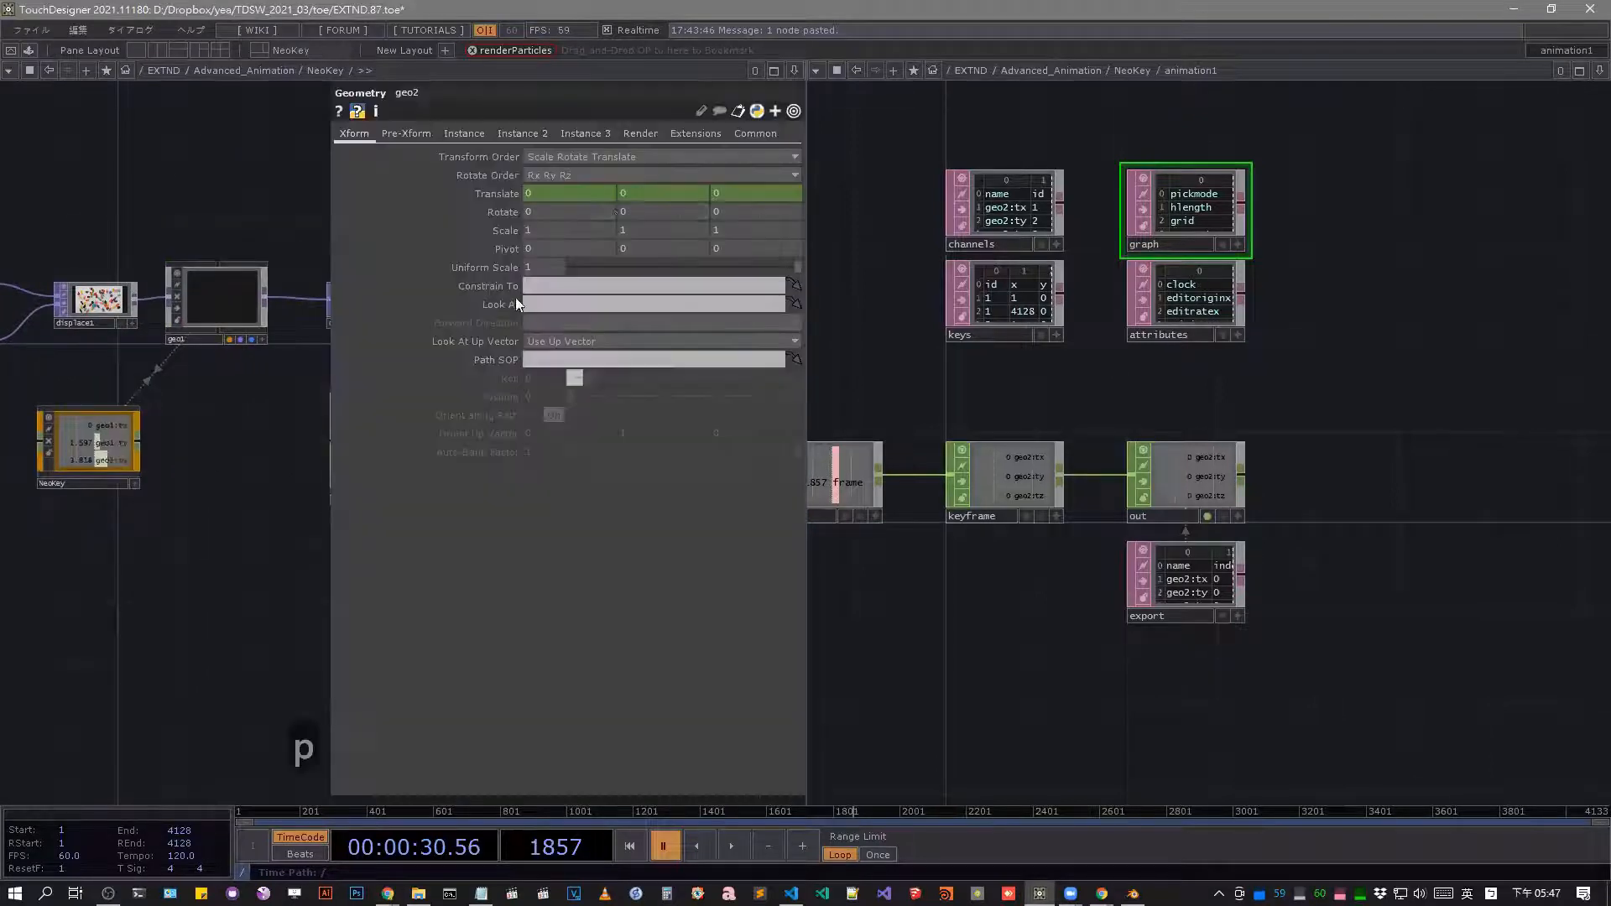
pyautogui.rightClick(499, 239)
pyautogui.moveTo(557, 299)
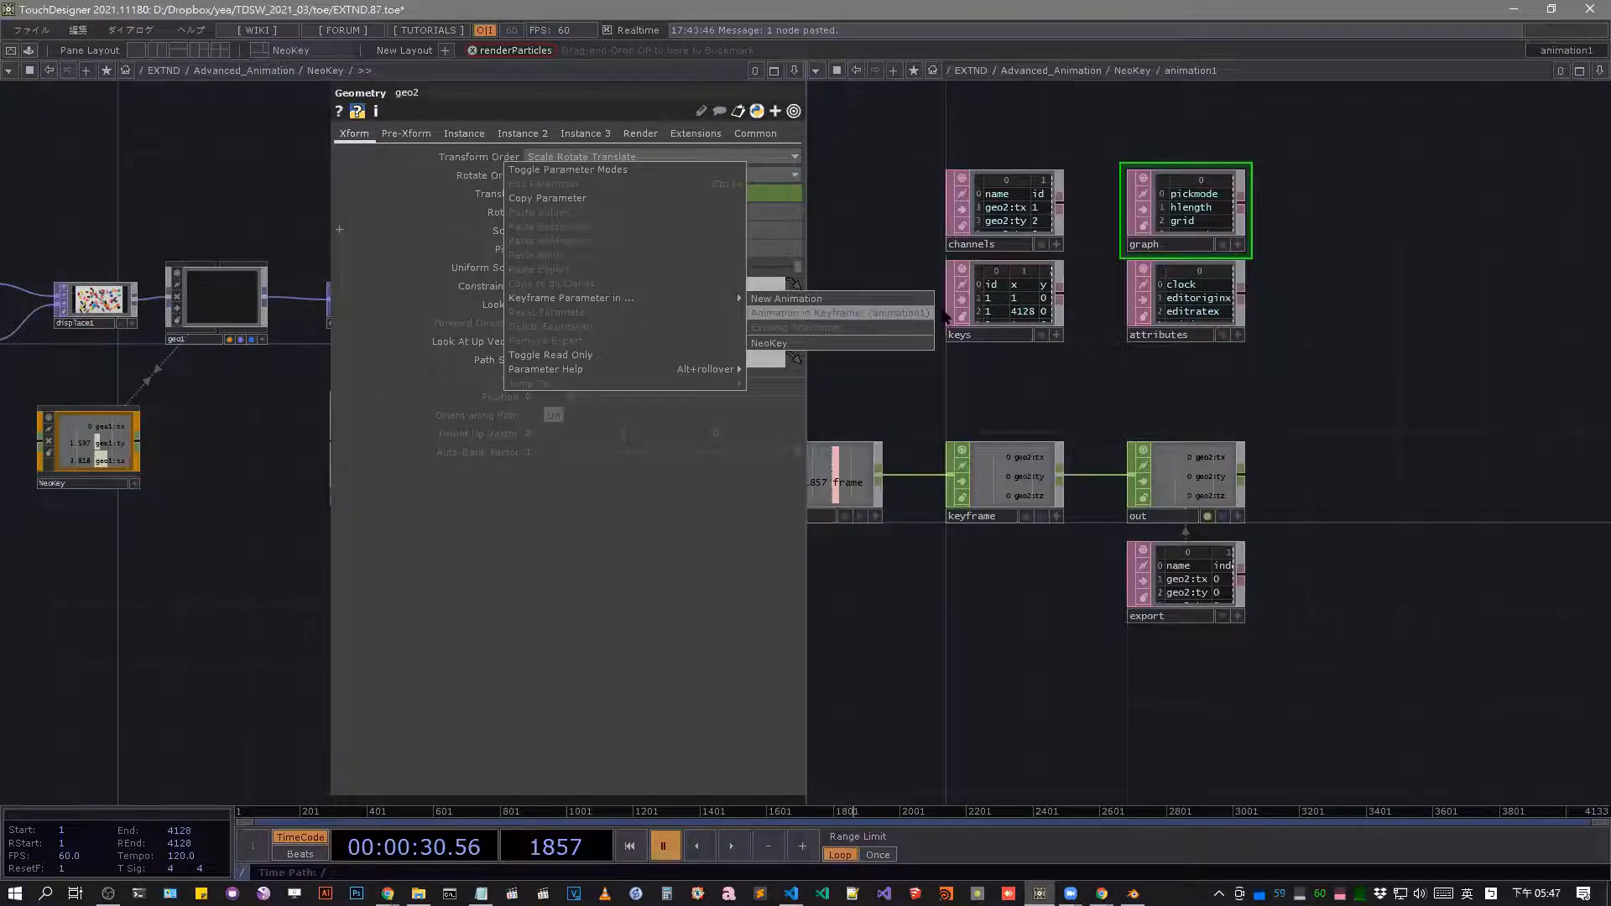
# Examine how the Scale channels are stored in animation1's export, channels and keys tables.
pyautogui.scroll(-3, 1023, 323)
pyautogui.scroll(5, 1120, 255)
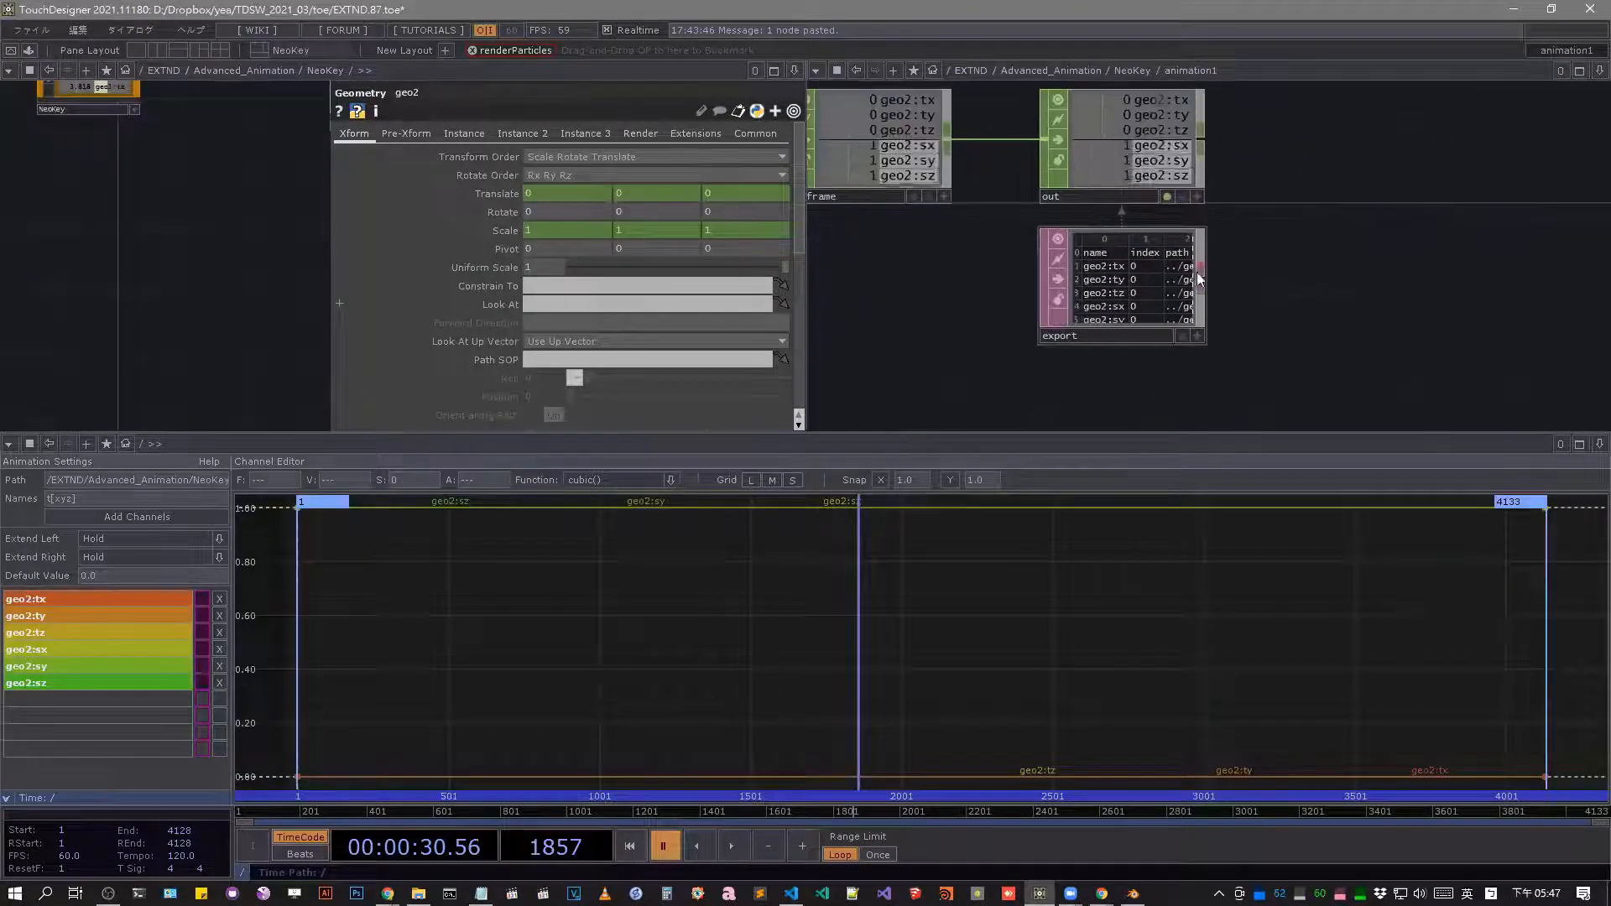
pyautogui.scroll(-5, 1197, 272)
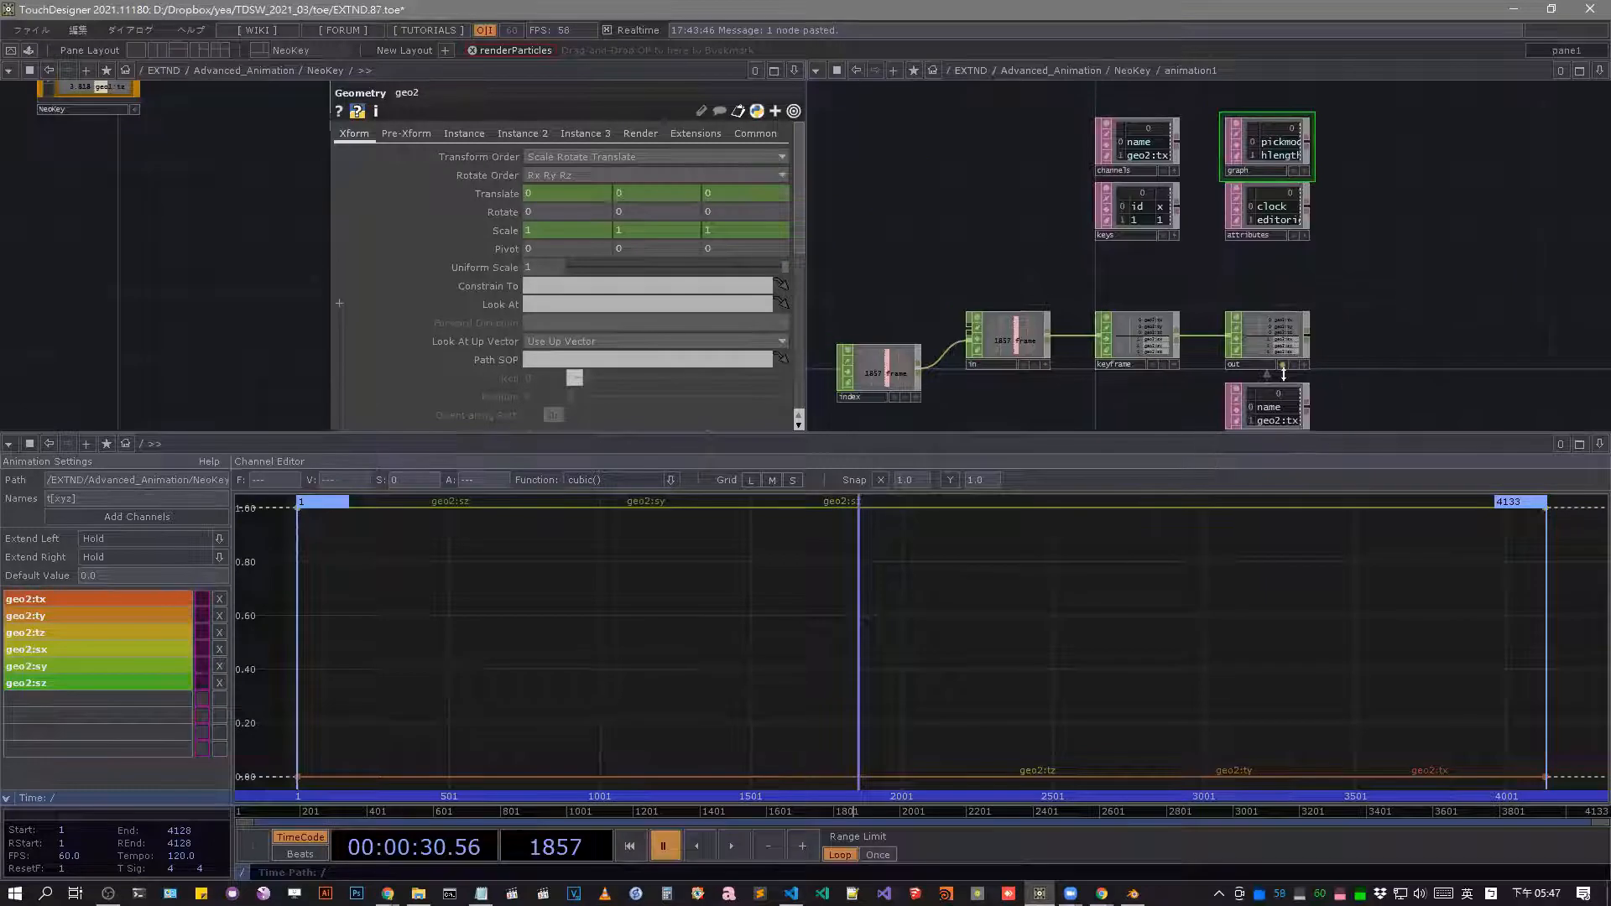
pyautogui.scroll(5, 1109, 230)
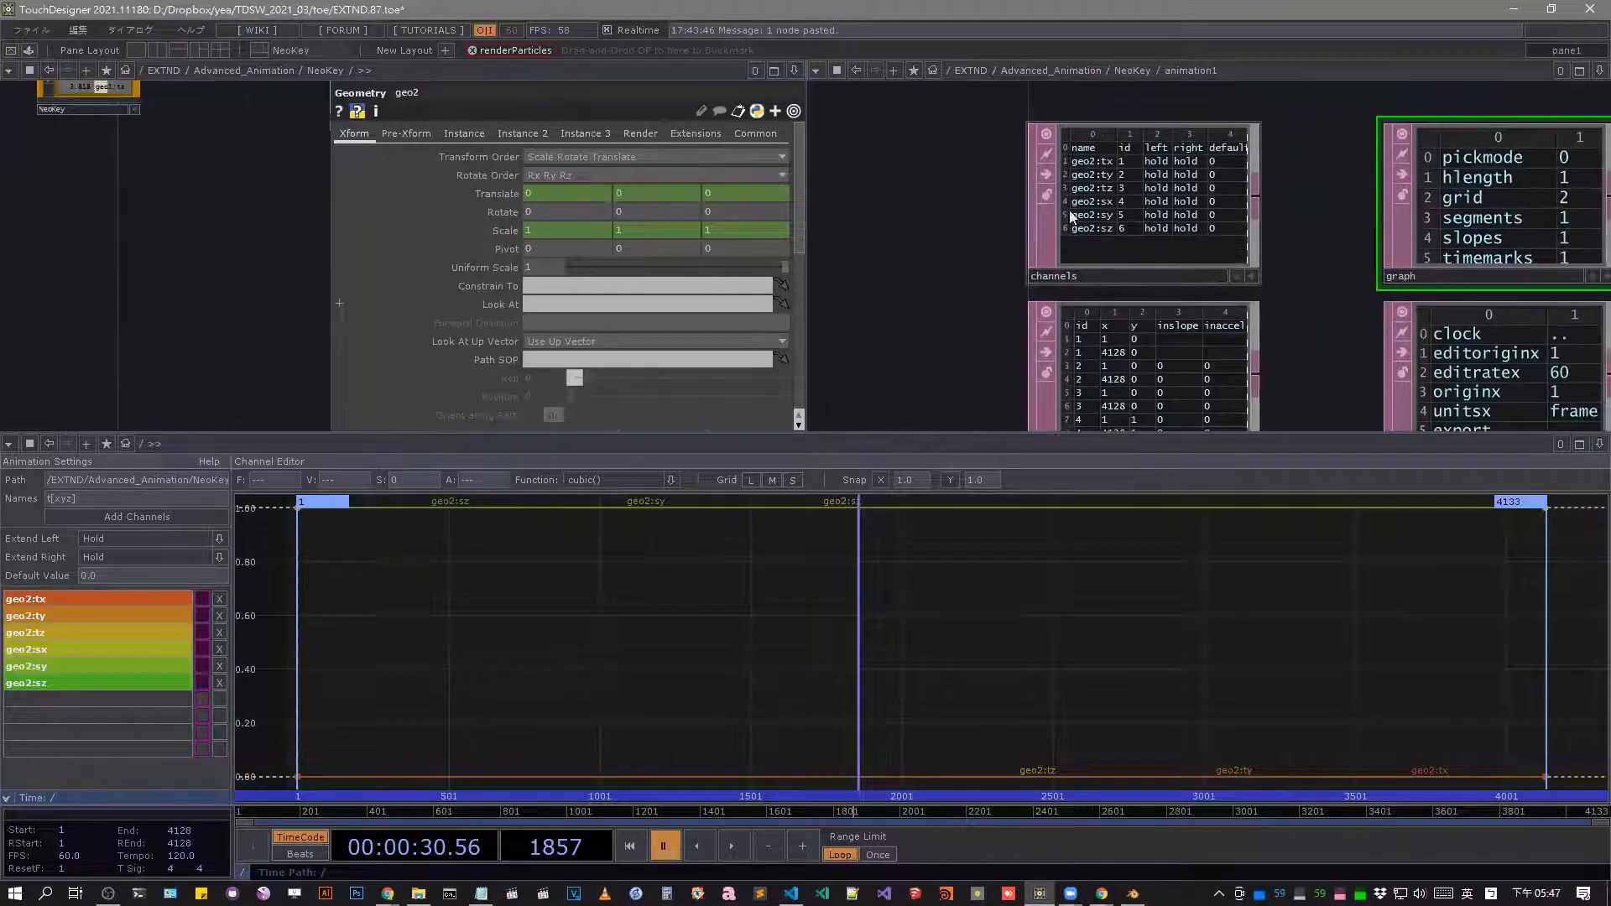
pyautogui.scroll(-4, 1049, 214)
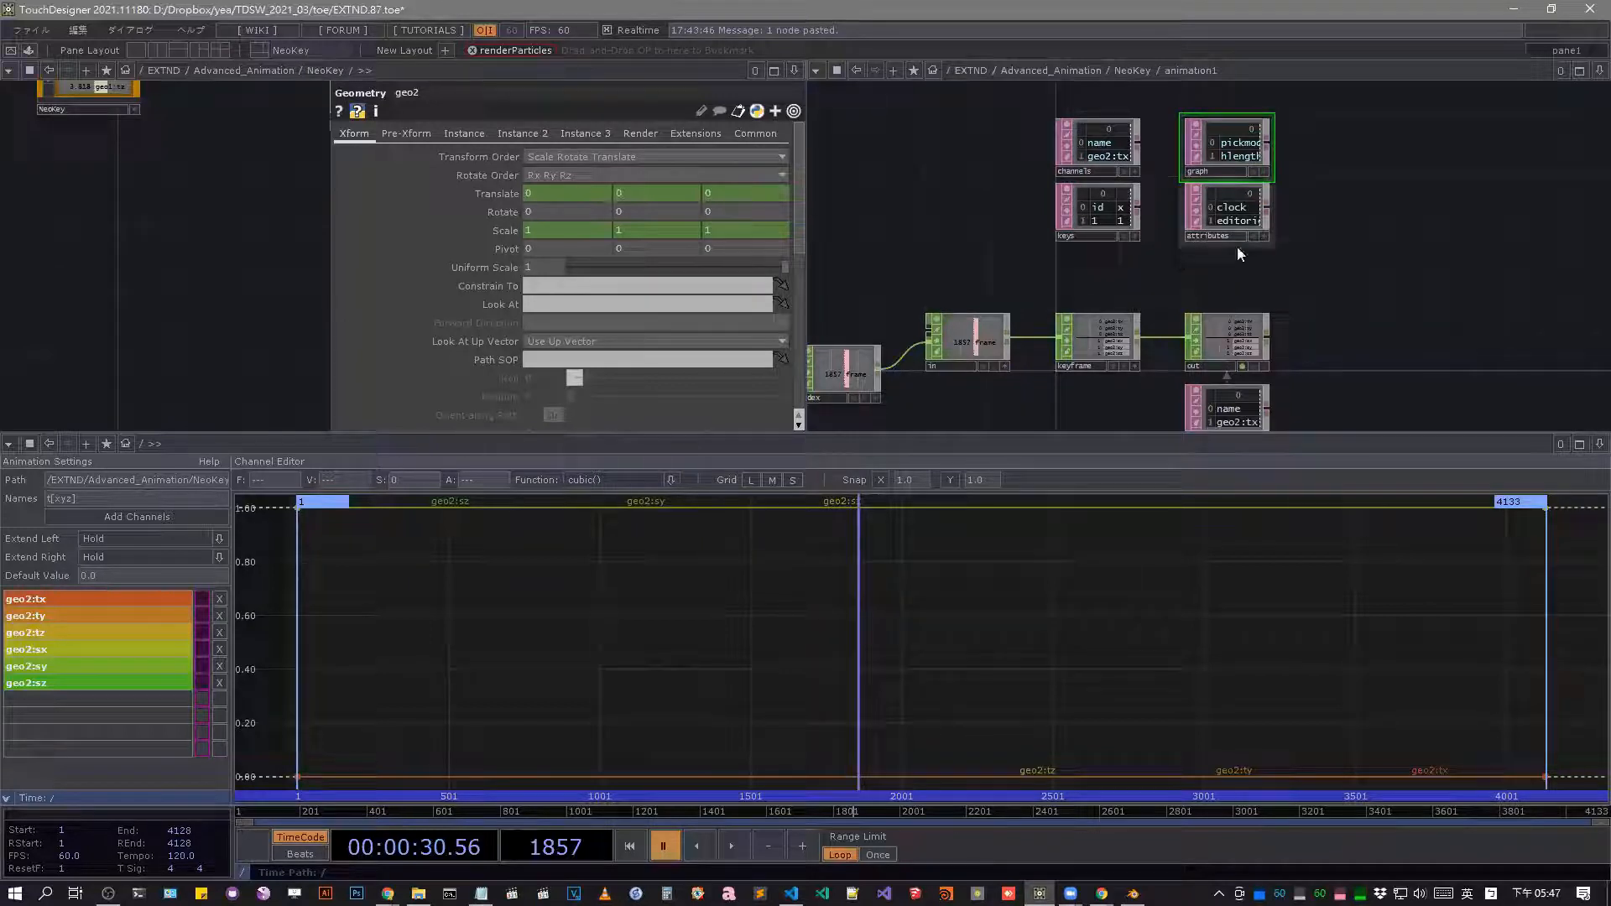
pyautogui.scroll(-3, 1323, 288)
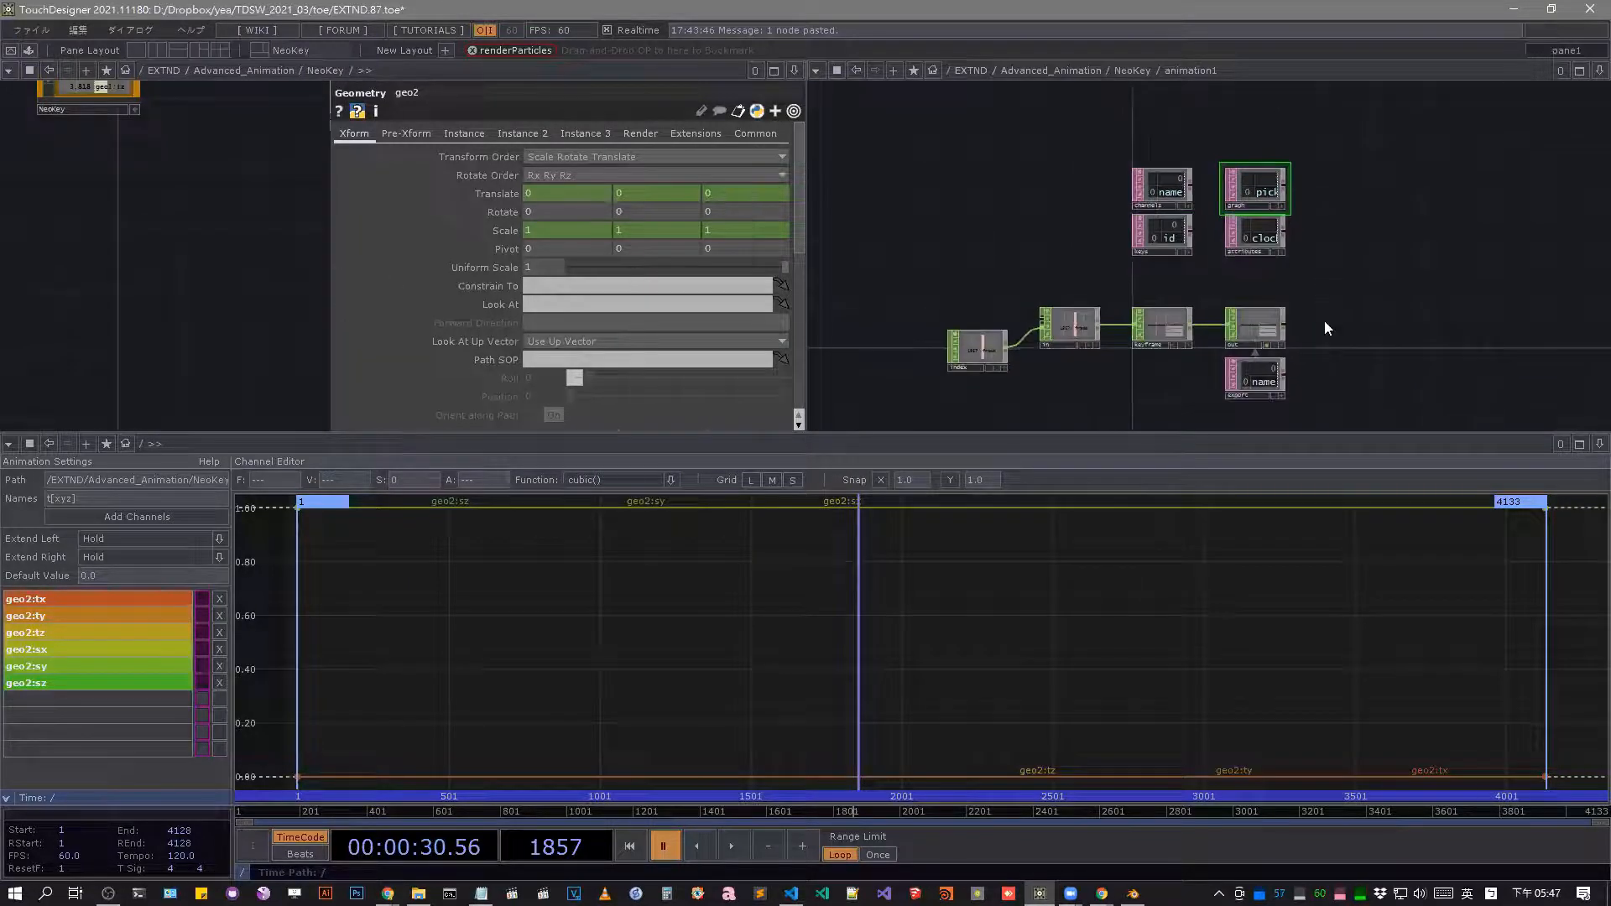
pyautogui.scroll(5, 1270, 324)
pyautogui.scroll(2, 1268, 323)
# Inspect the parameters of animation1's out and keyframe CHOPs and the contents of its export table.
pyautogui.click(1230, 320)
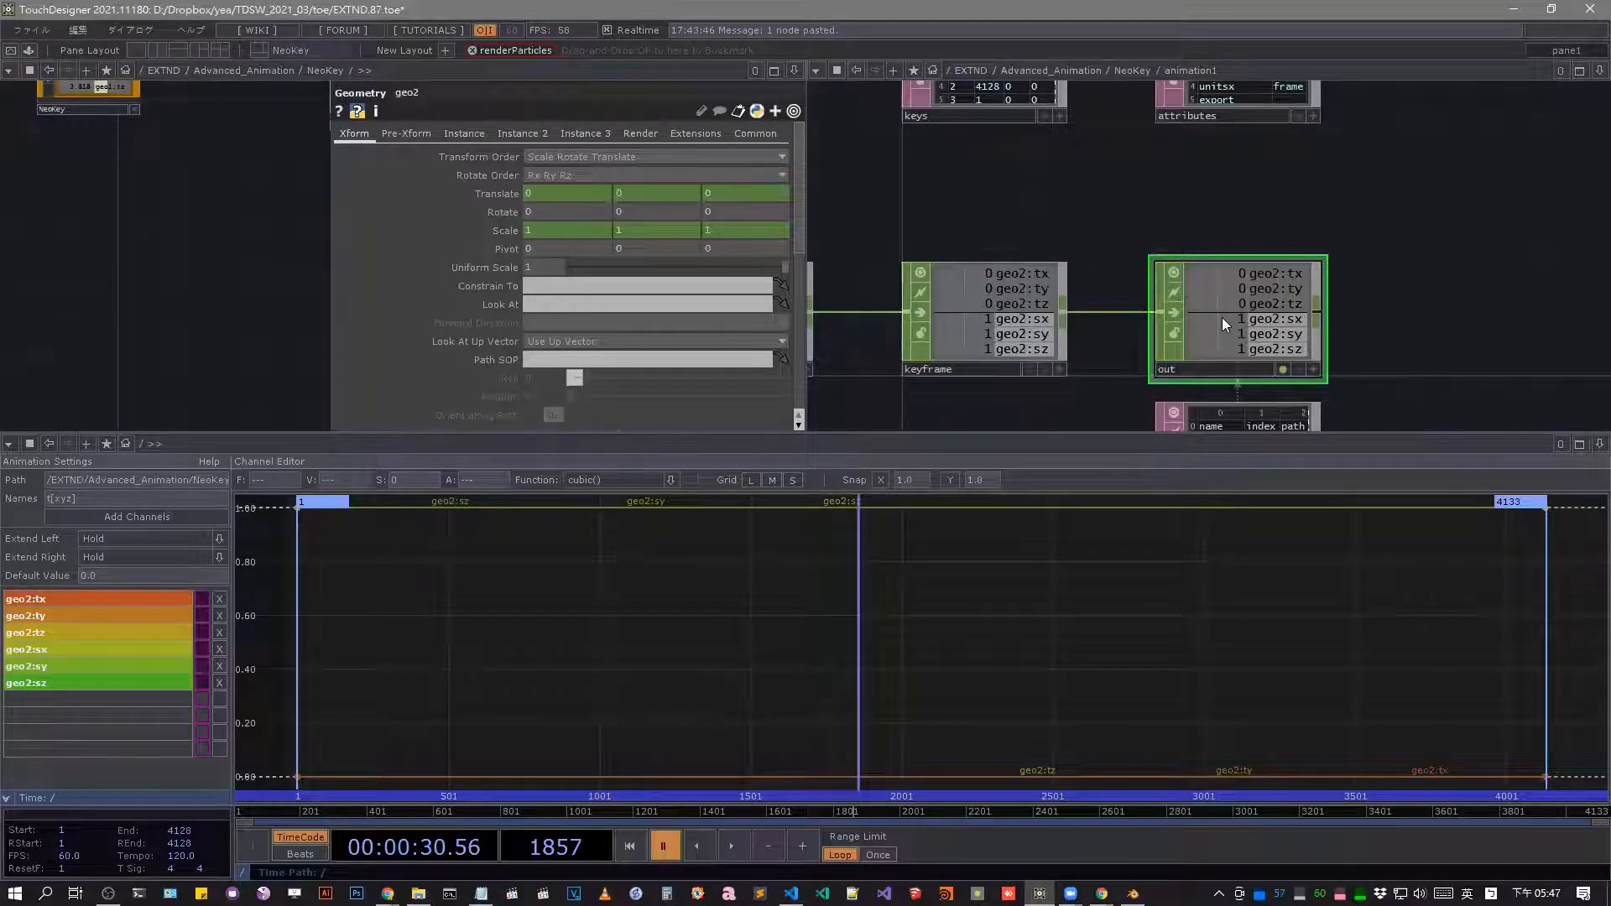
pyautogui.press('p')
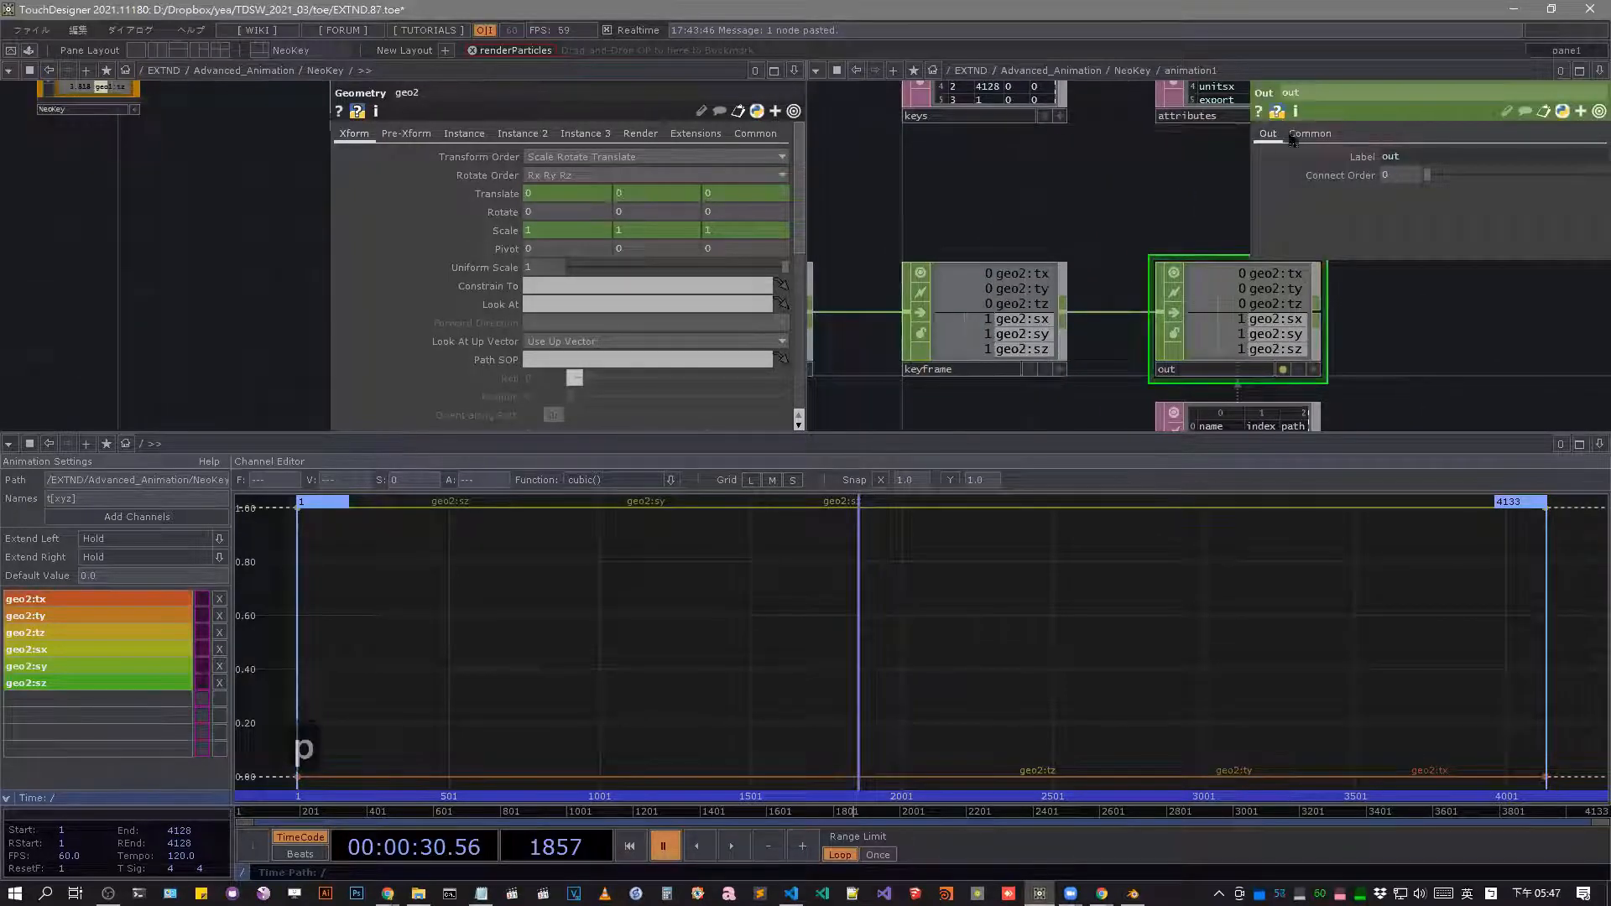
pyautogui.click(943, 339)
pyautogui.scroll(-5, 1200, 316)
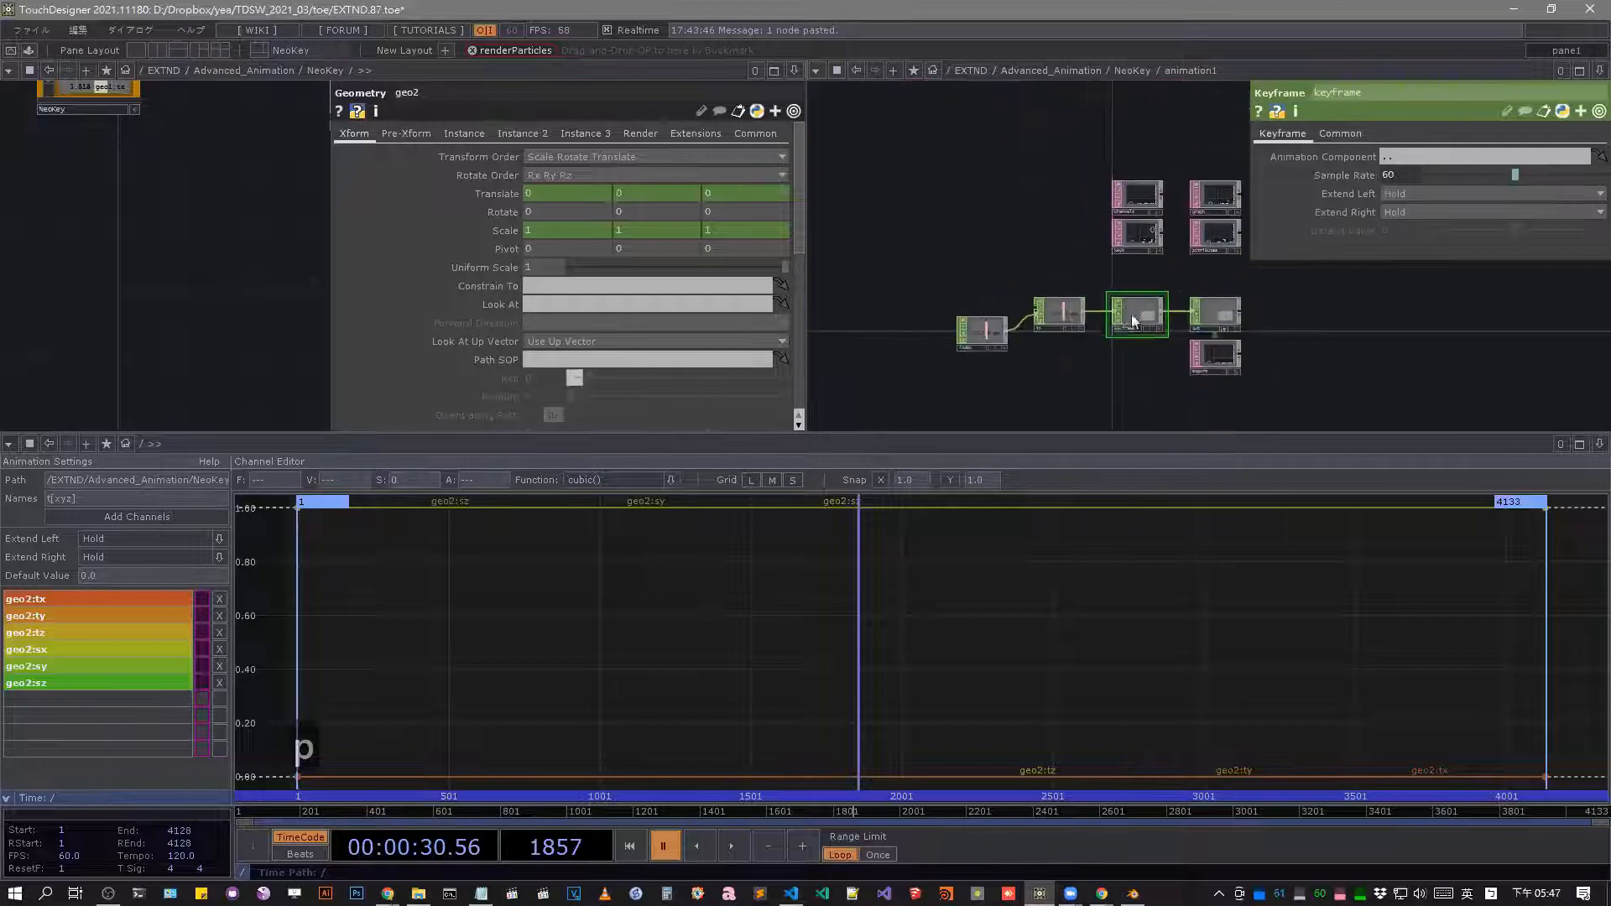
pyautogui.scroll(3, 1132, 320)
pyautogui.click(1307, 317)
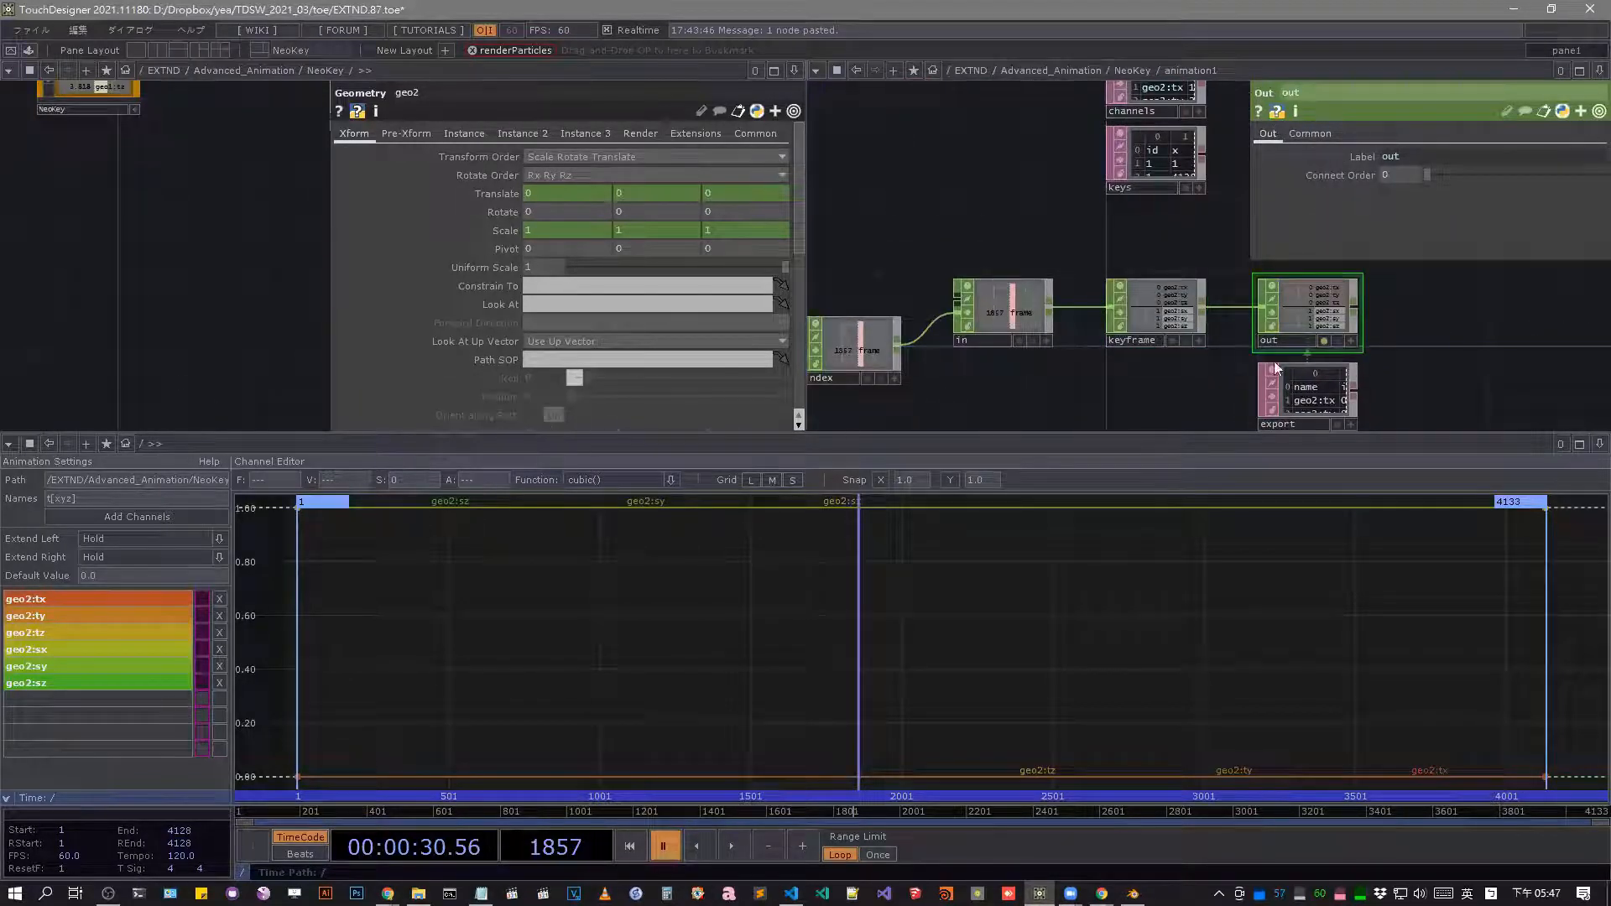
pyautogui.click(1317, 390)
pyautogui.scroll(5, 960, 409)
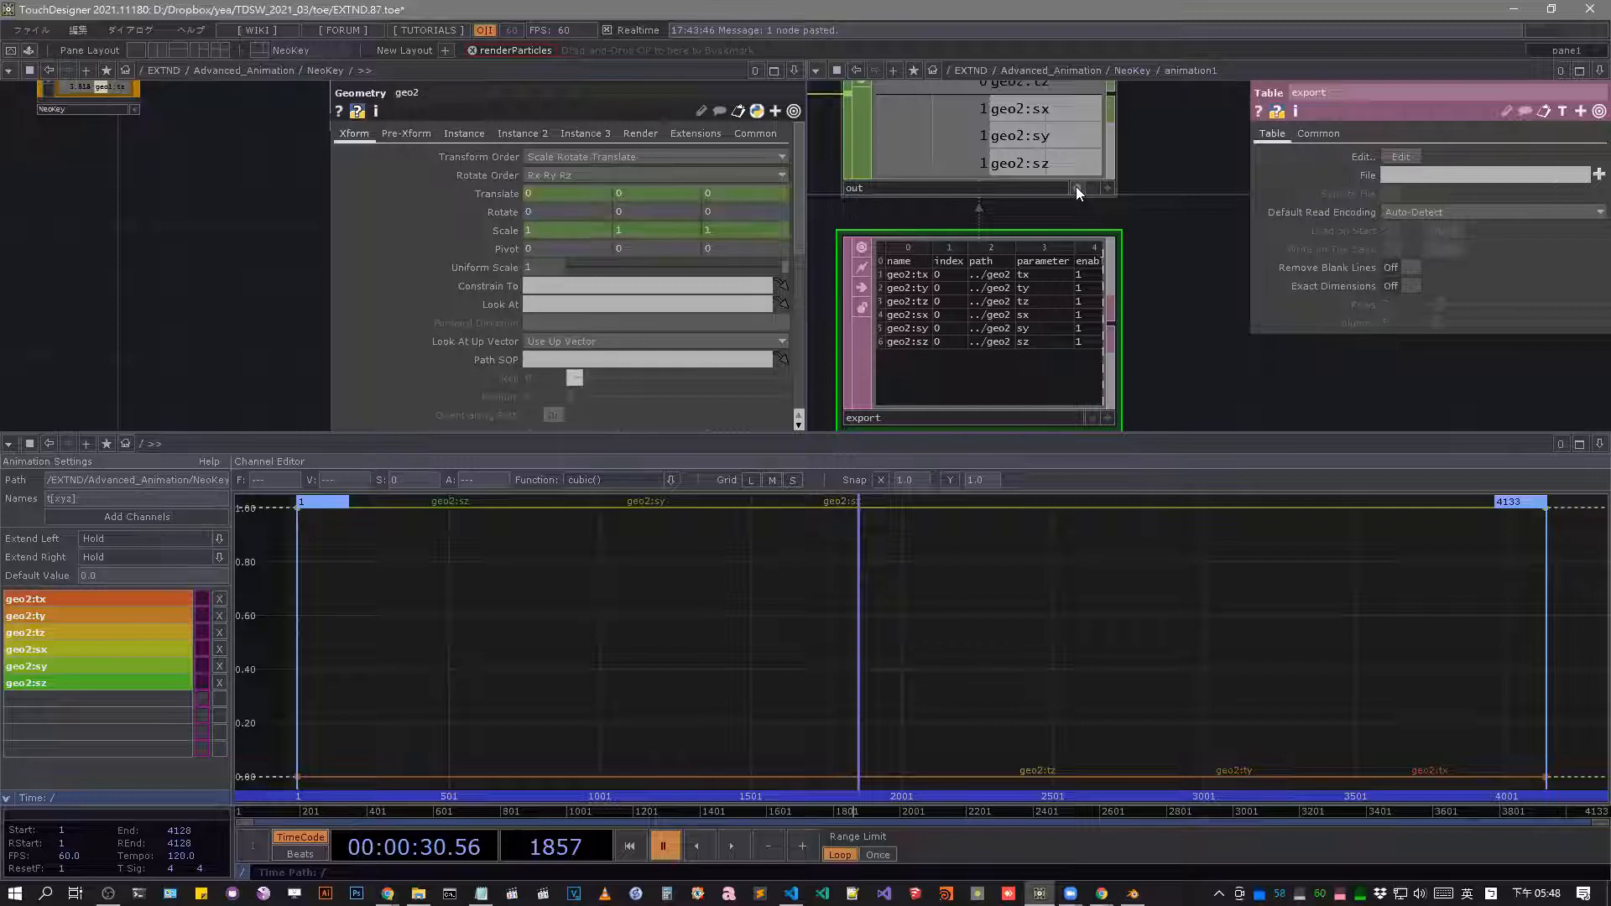
pyautogui.scroll(-5, 1103, 323)
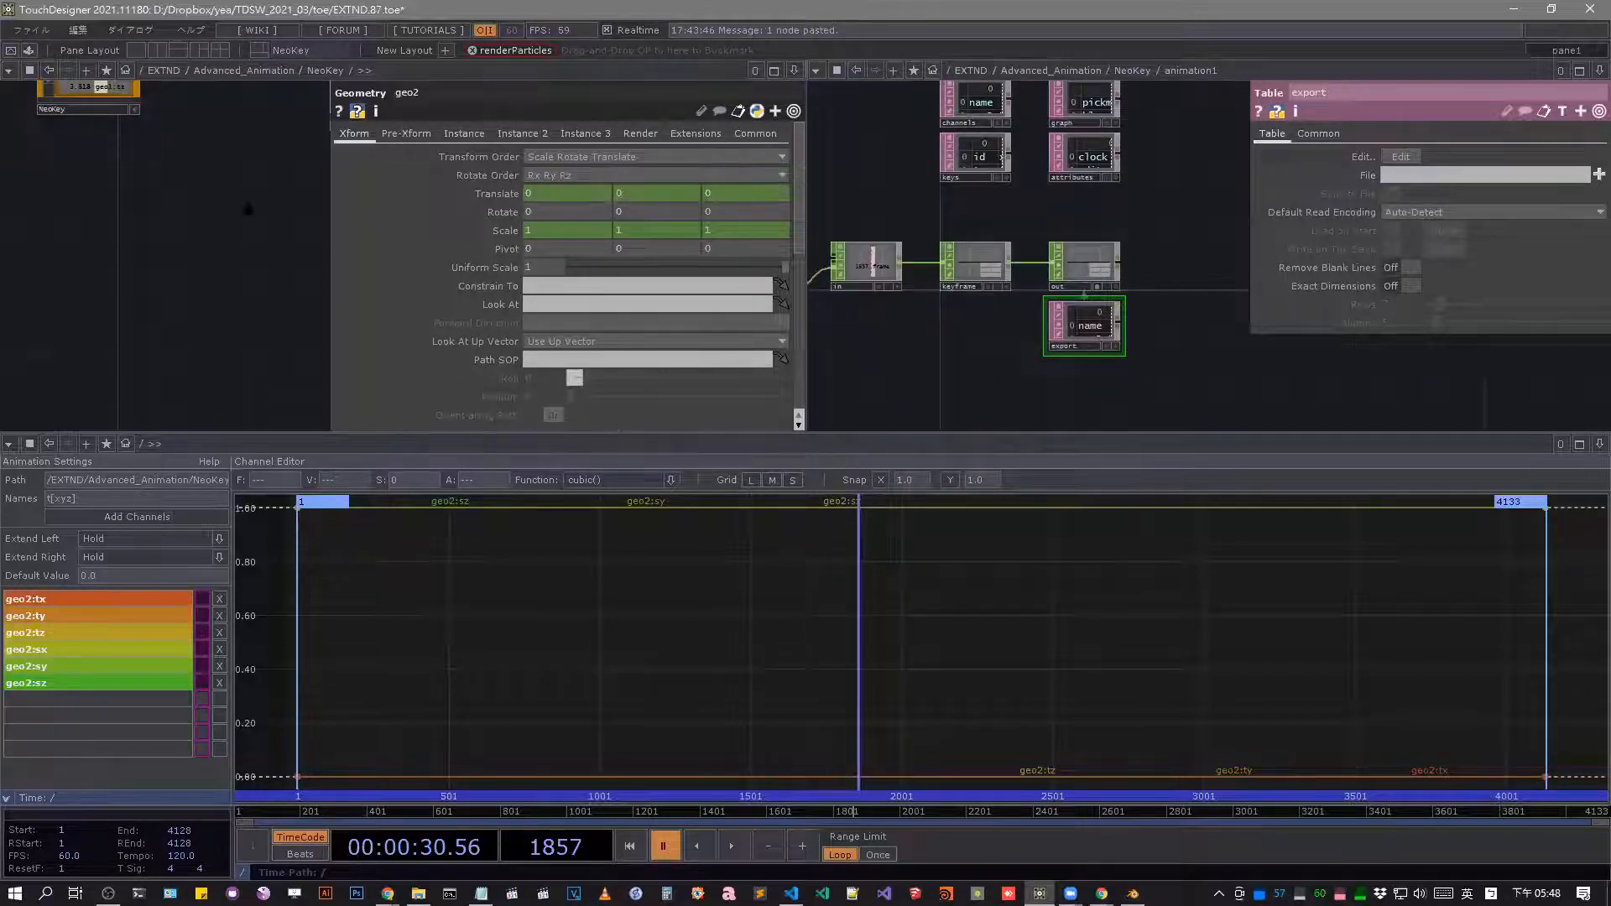
# Return to a single network pane and enter NeoKey to inspect its out Bind CHOP and the empty space beside it.
pyautogui.click(141, 52)
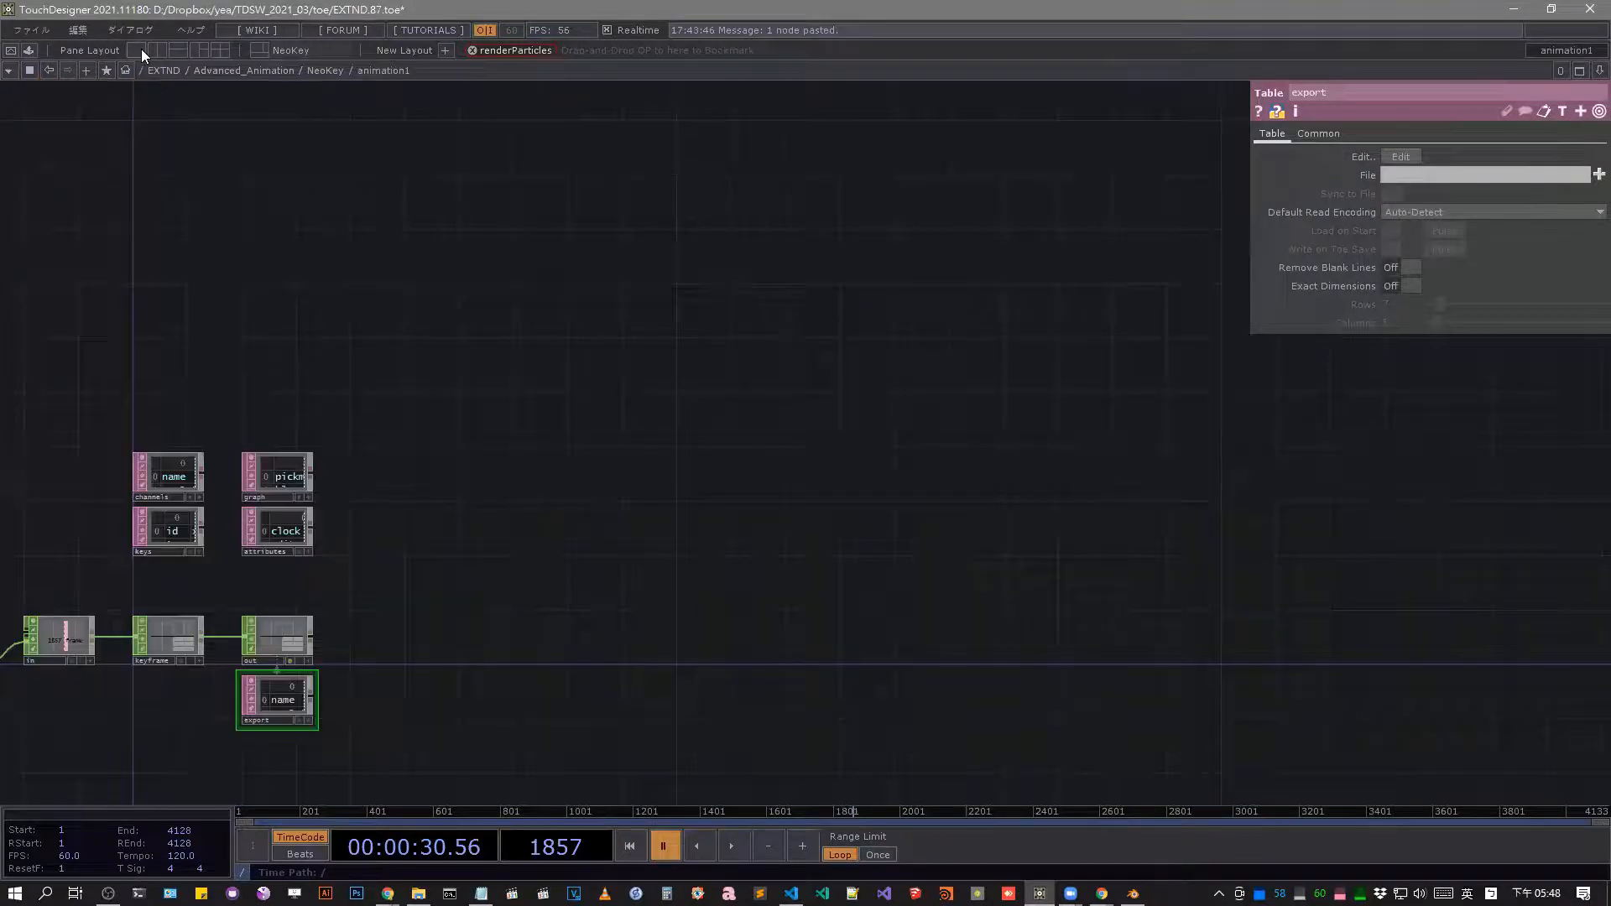
pyautogui.moveTo(504, 467); pyautogui.dragTo(974, 378)
pyautogui.scroll(6, 959, 406)
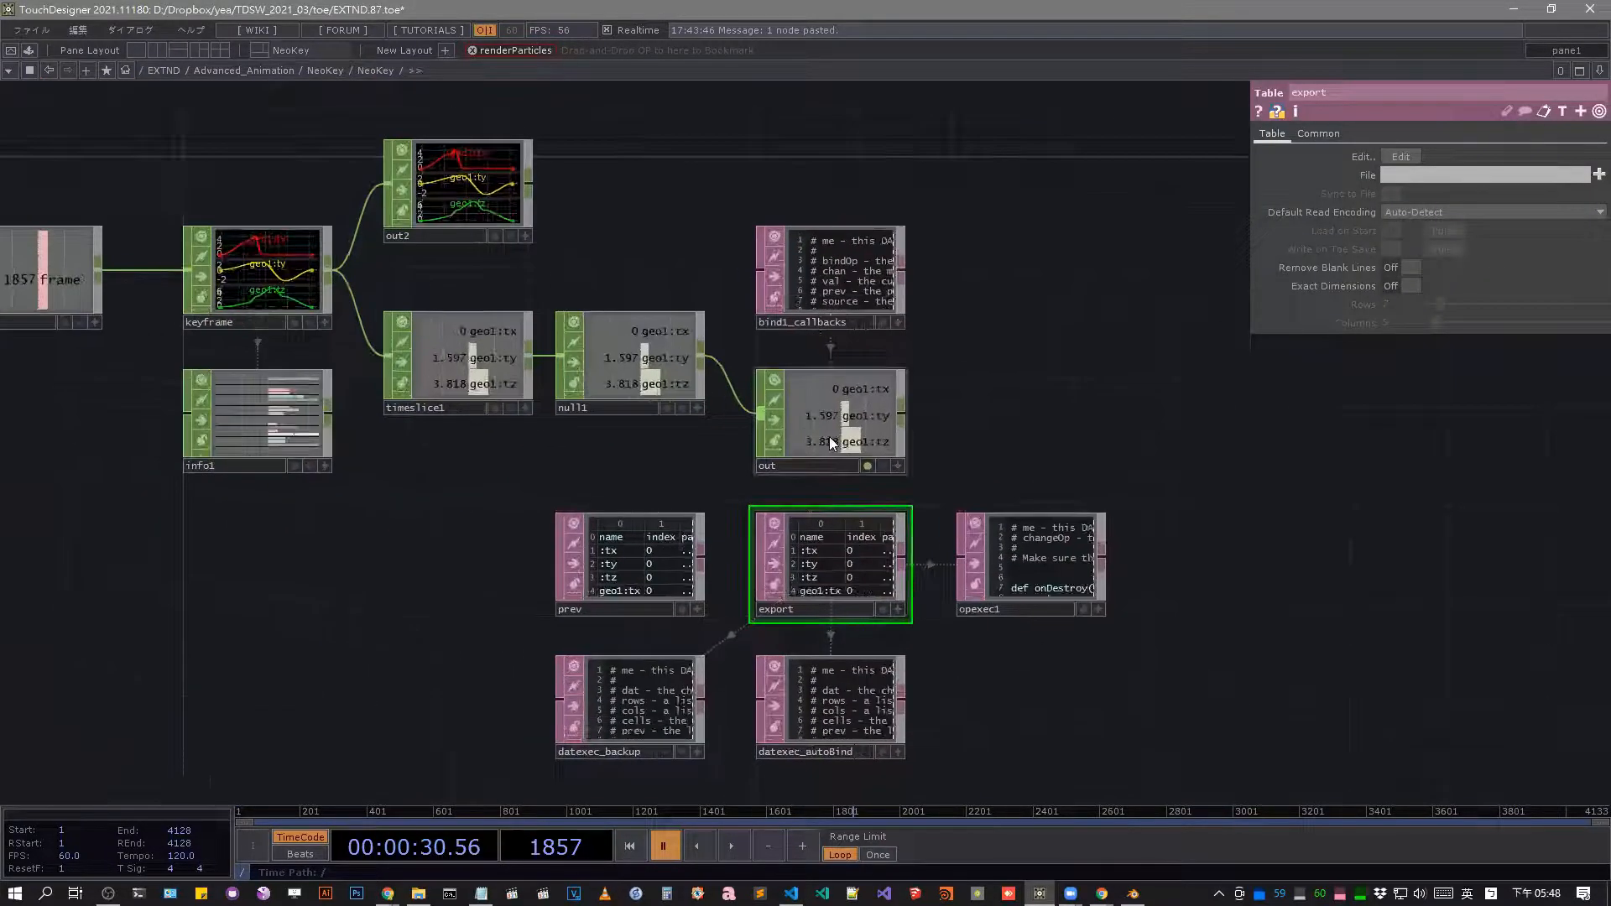
pyautogui.click(829, 436)
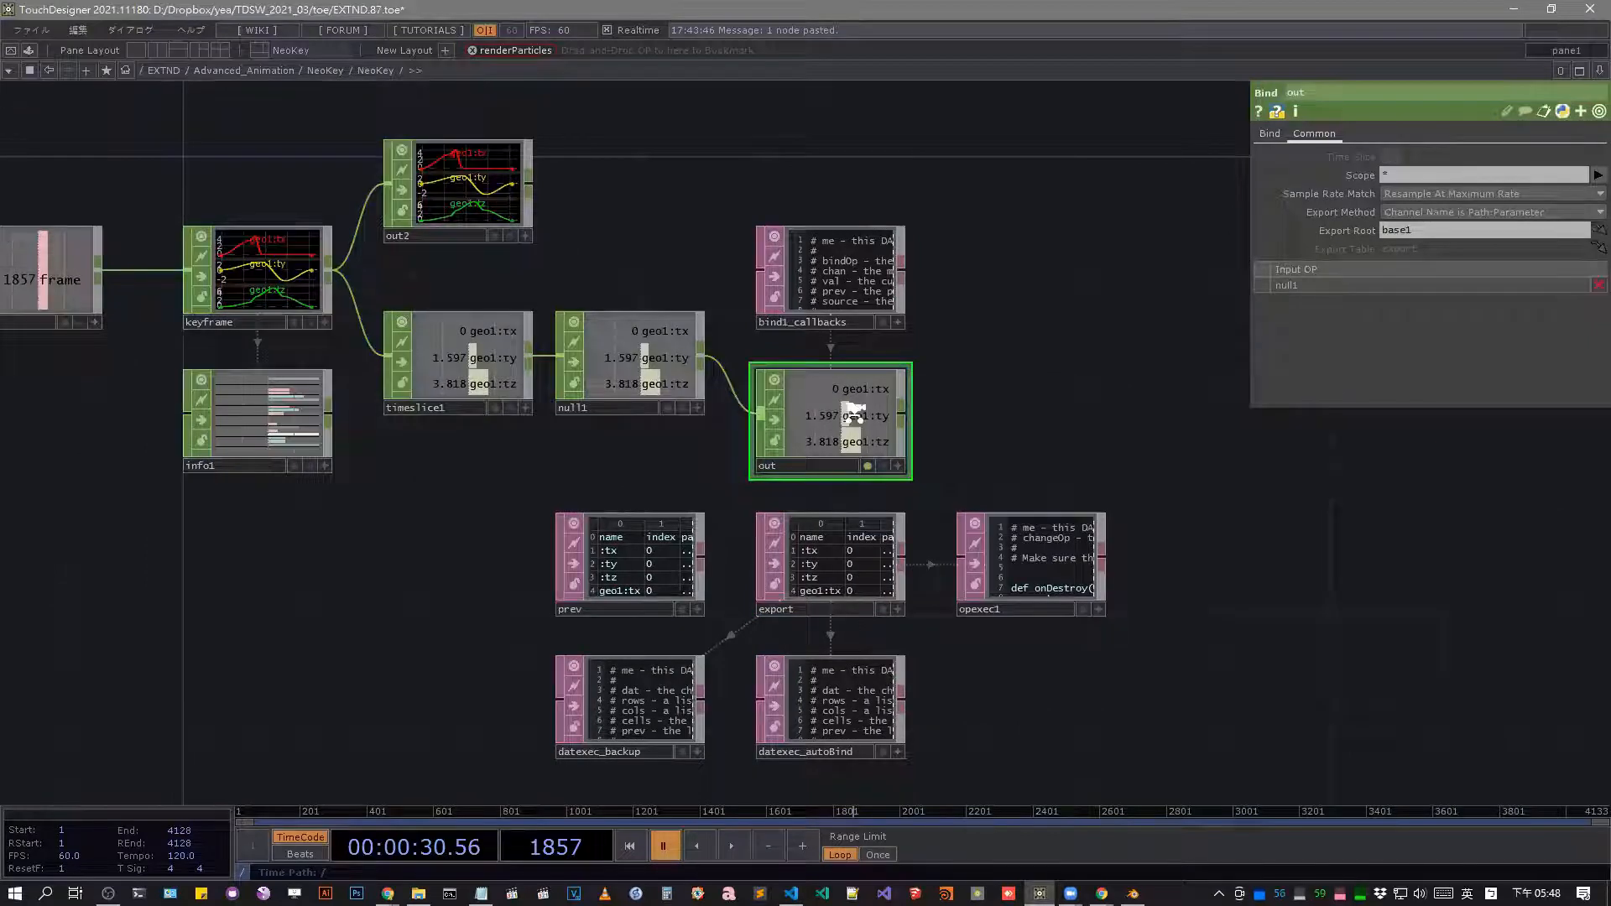
pyautogui.scroll(2, 845, 409)
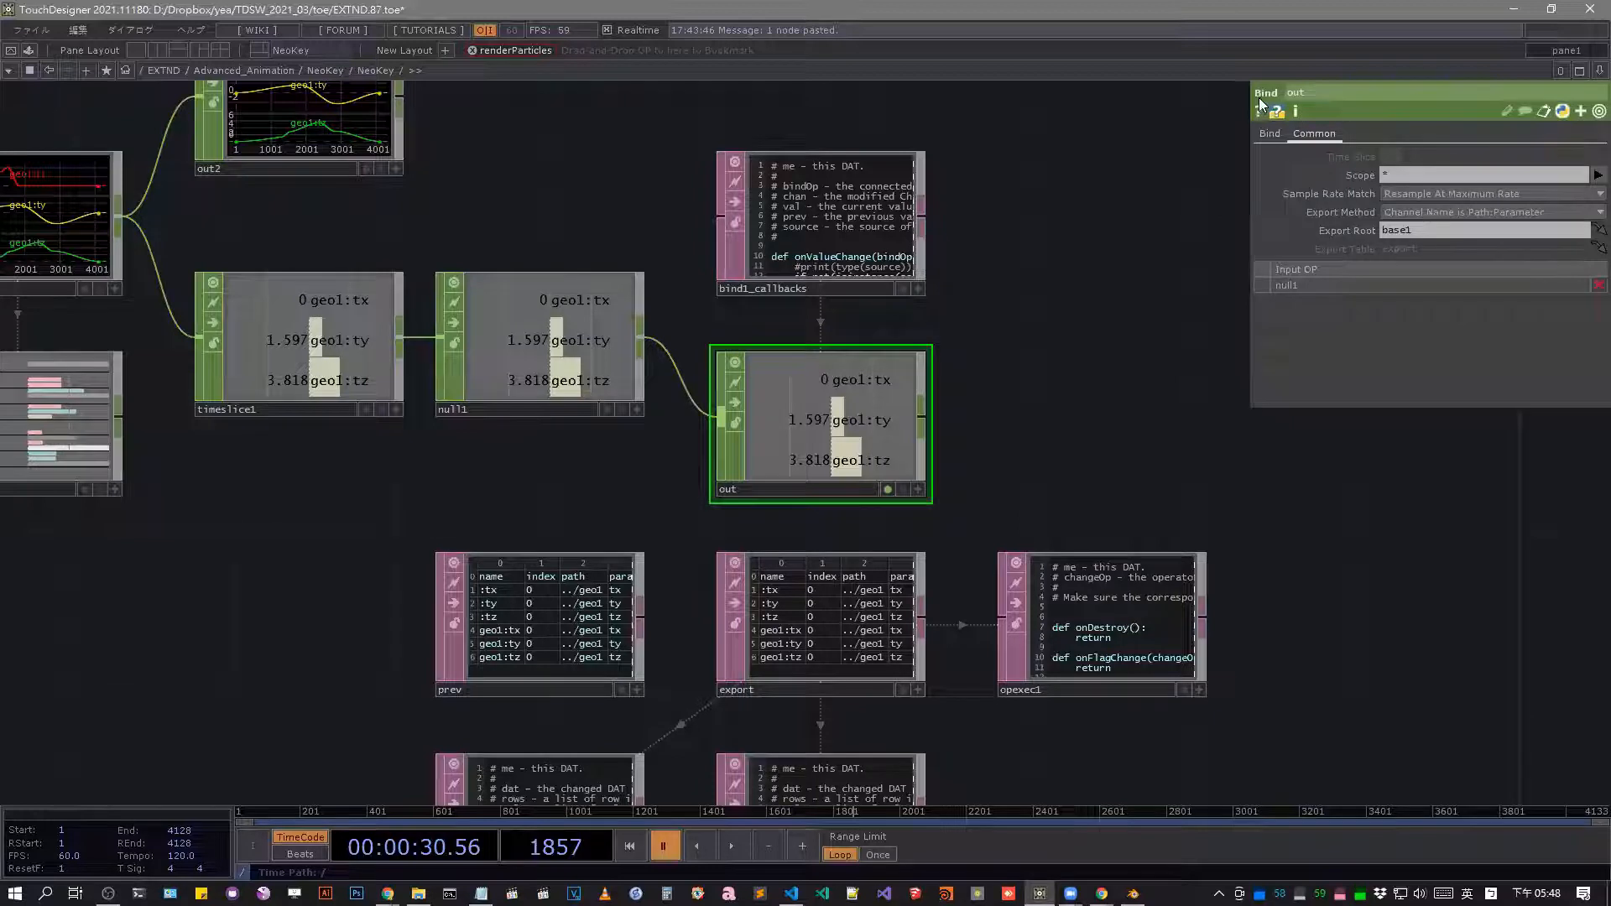
pyautogui.moveTo(930, 333); pyautogui.dragTo(495, 383)
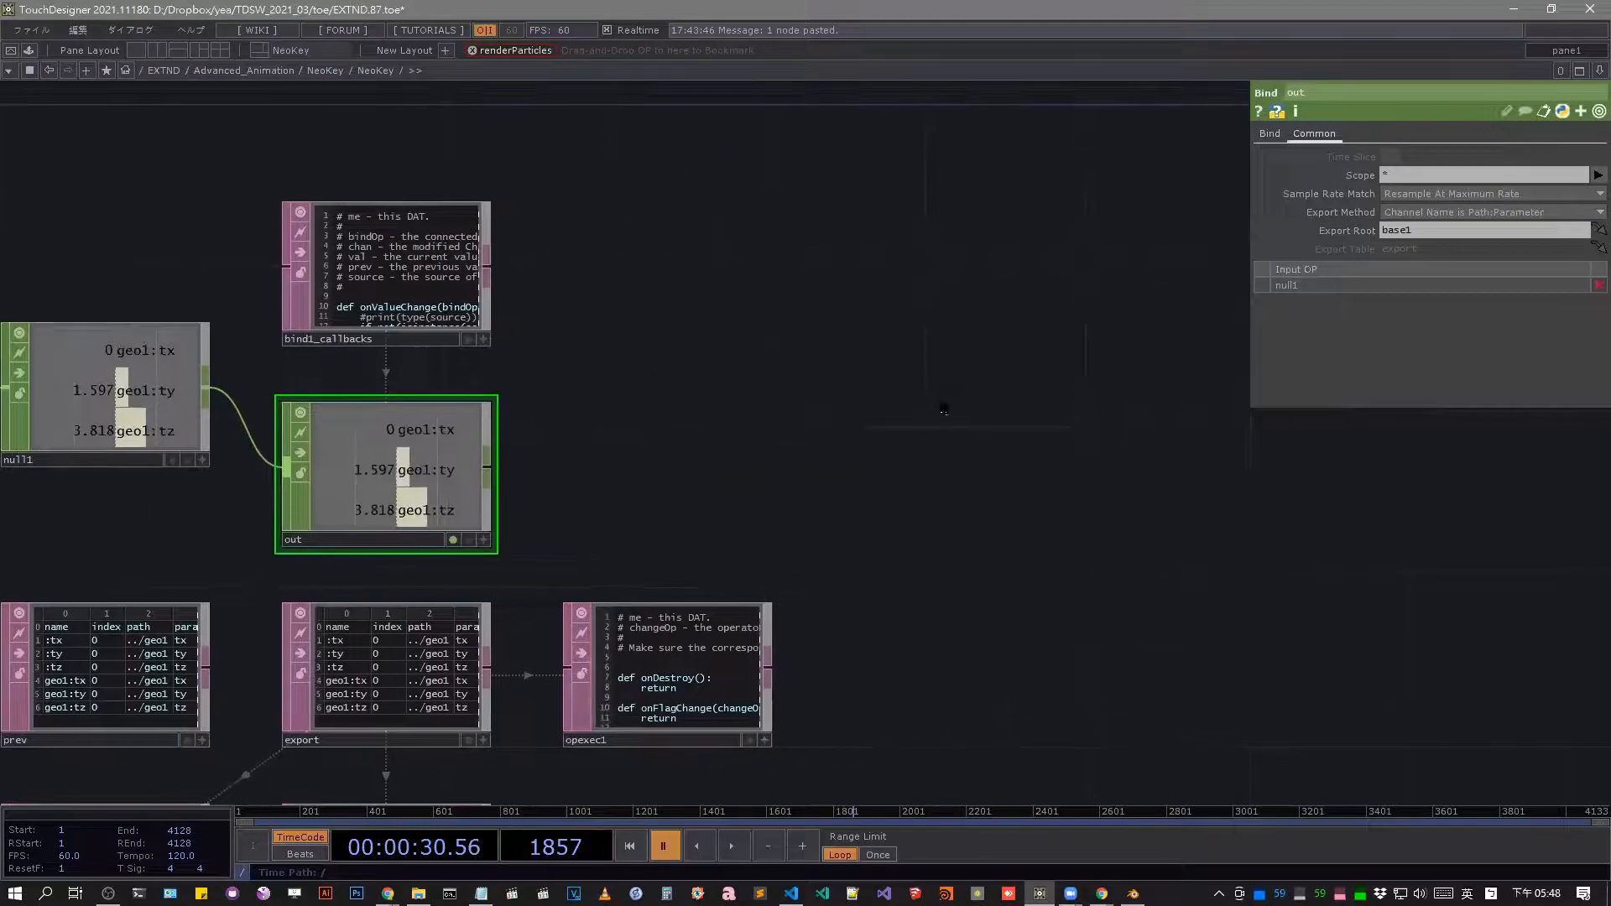
# Add a Bind CHOP in the empty area beside NeoKey's out operator.
pyautogui.press('Tab')
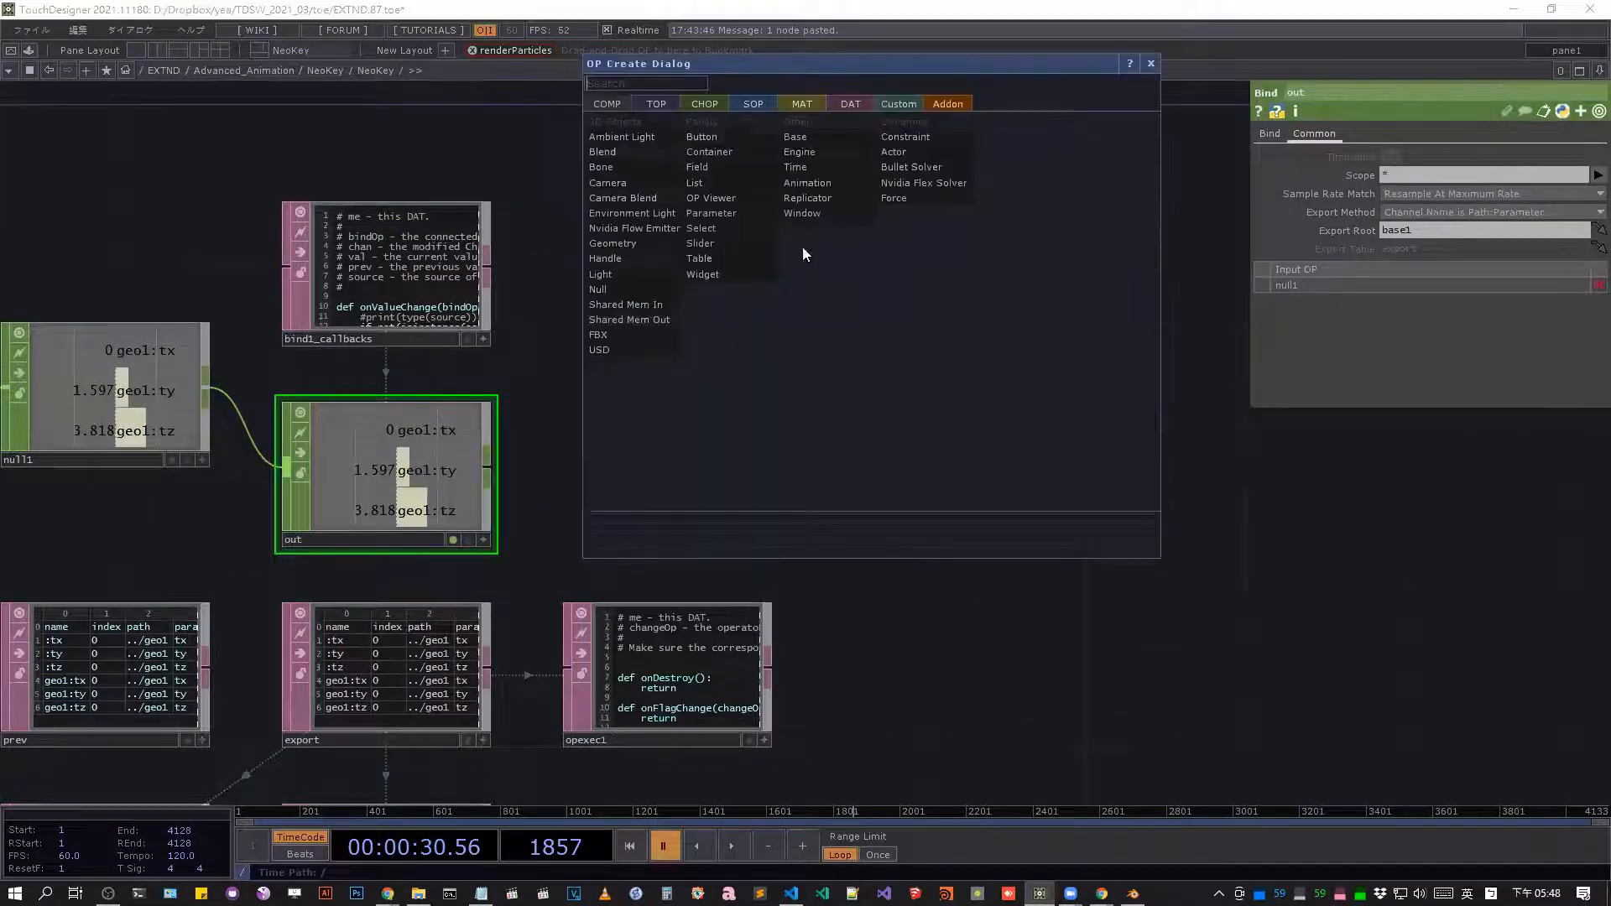
pyautogui.click(707, 104)
pyautogui.write('bi')
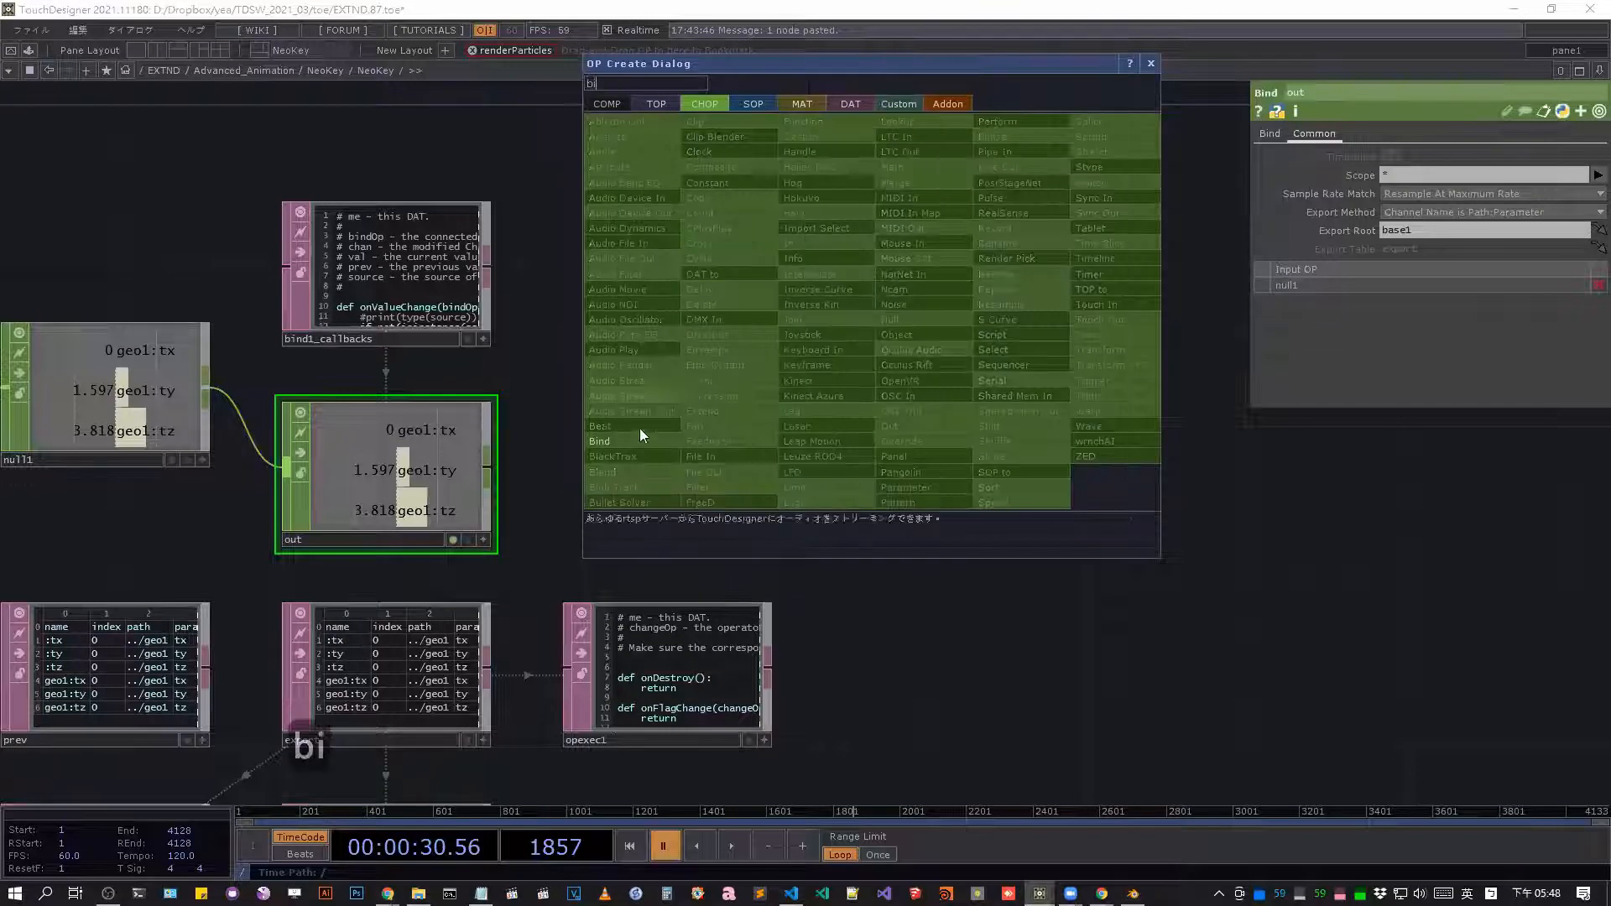
pyautogui.click(640, 432)
pyautogui.click(1141, 436)
# Add a Constant CHOP and wire its output into the new Bind CHOP.
pyautogui.press('Tab')
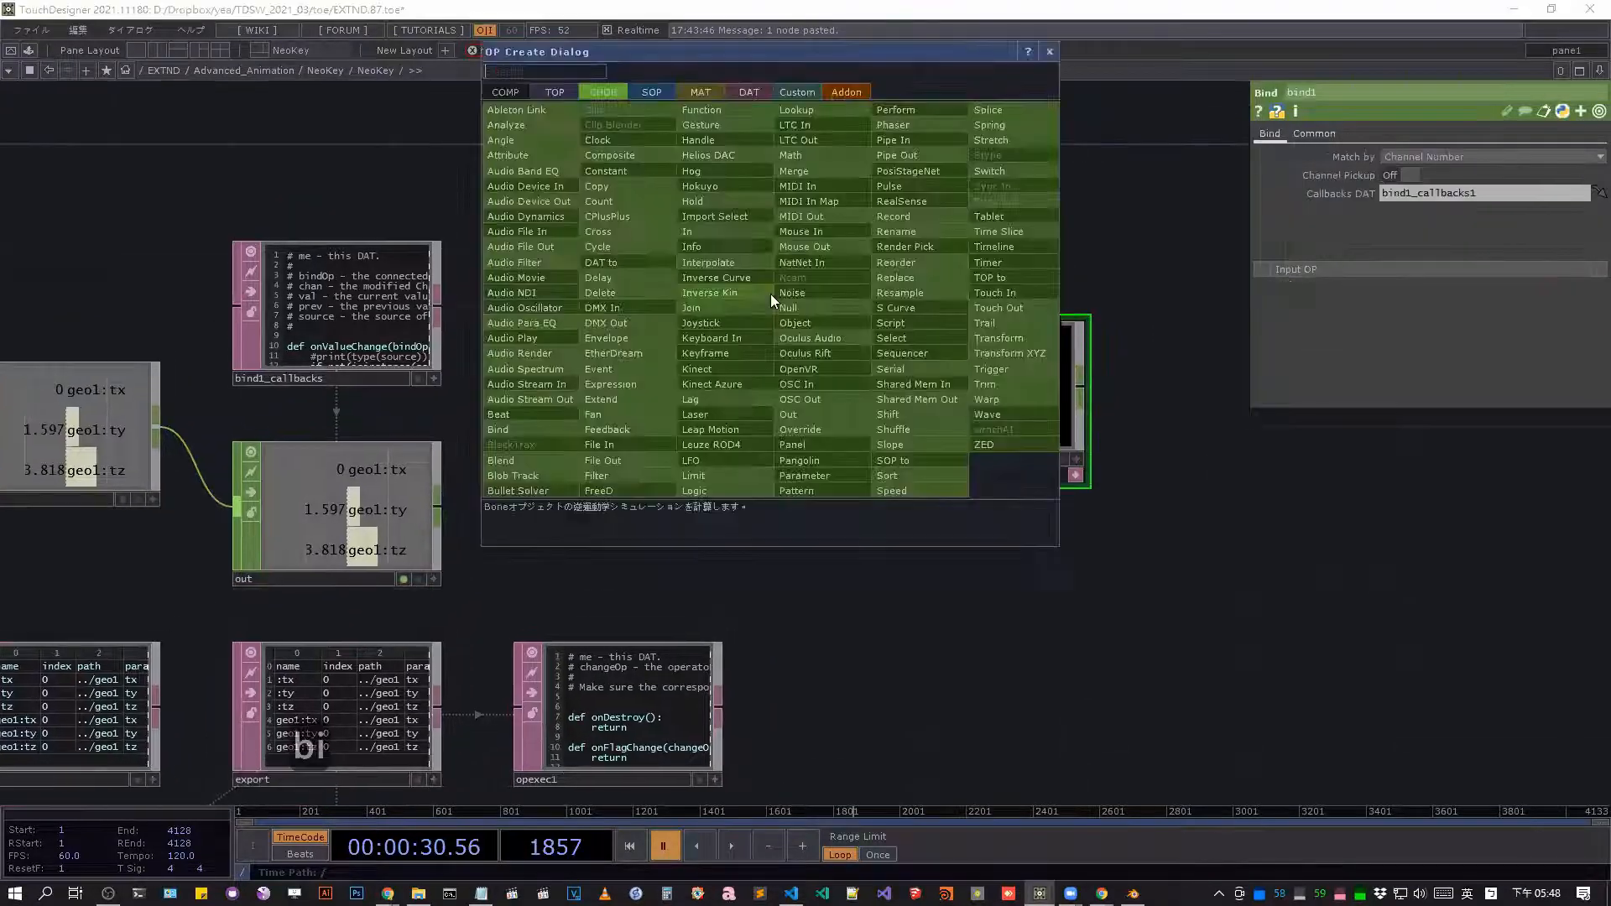
pyautogui.write('c')
pyautogui.click(621, 172)
pyautogui.click(681, 263)
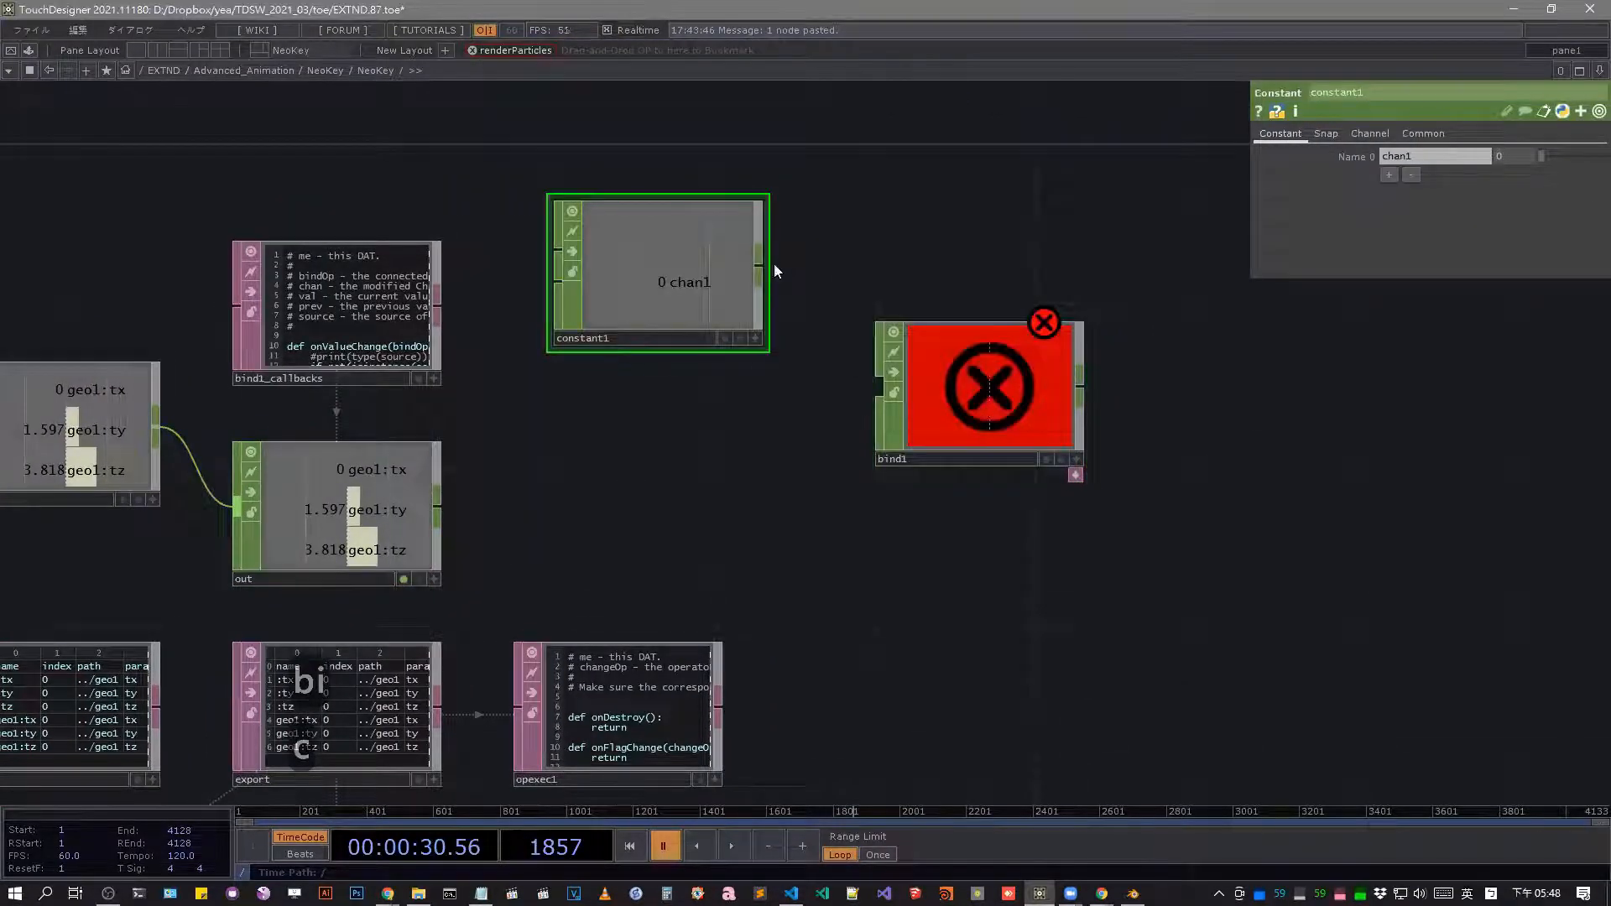
pyautogui.moveTo(760, 267); pyautogui.dragTo(878, 384)
# Add a second Constant CHOP after bind1 and link bind1's chan1 channel to its value.
pyautogui.press('Tab')
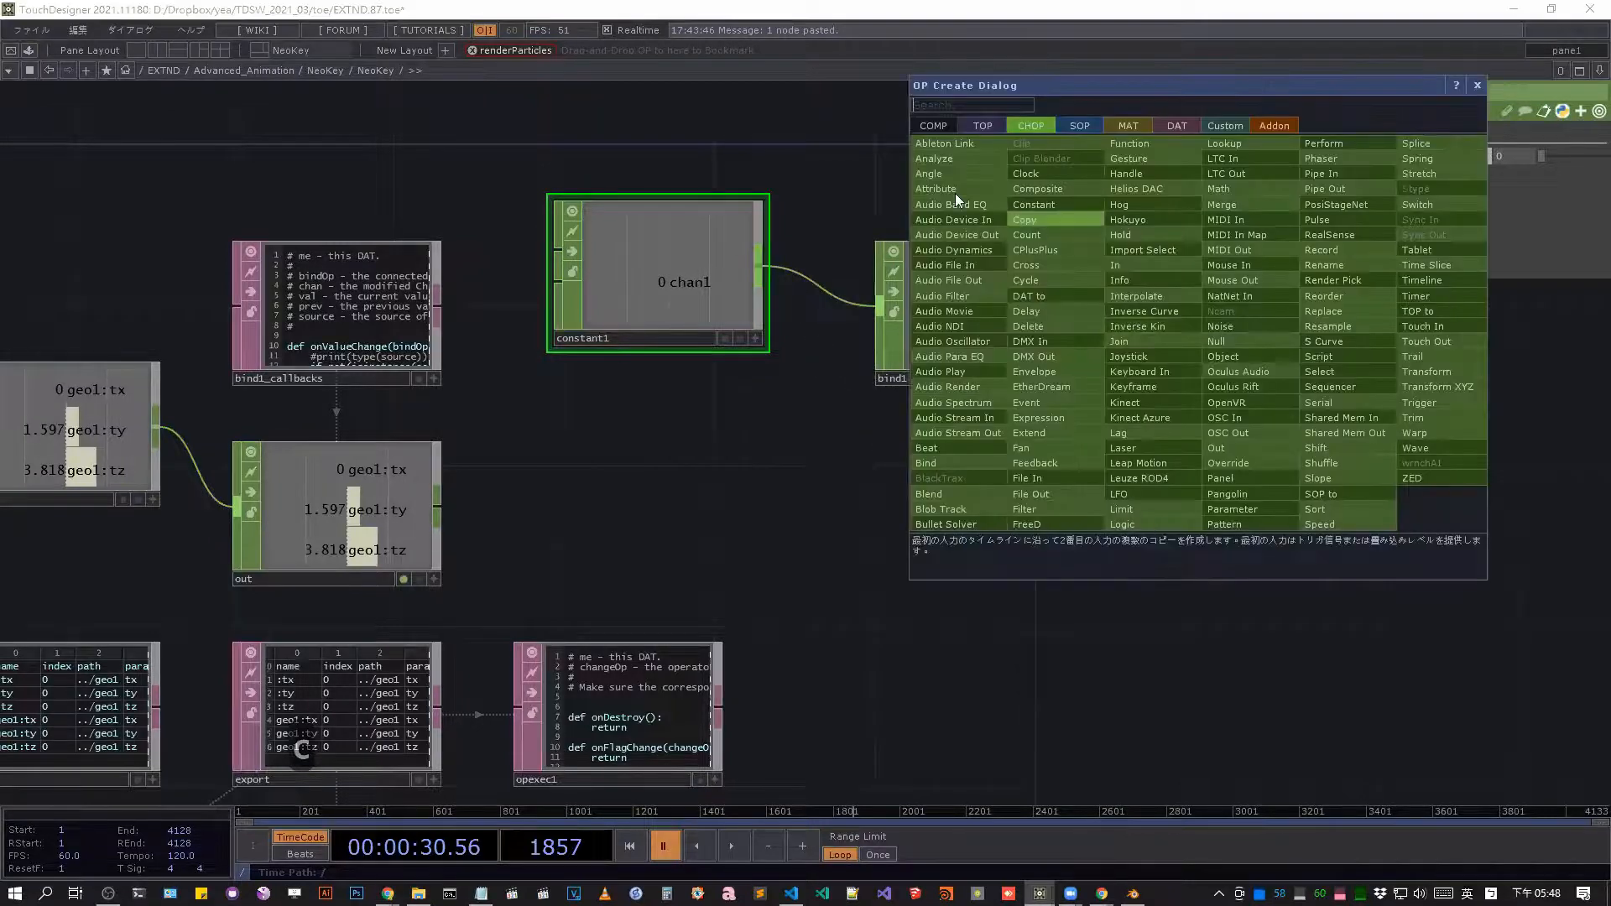
pyautogui.click(1039, 202)
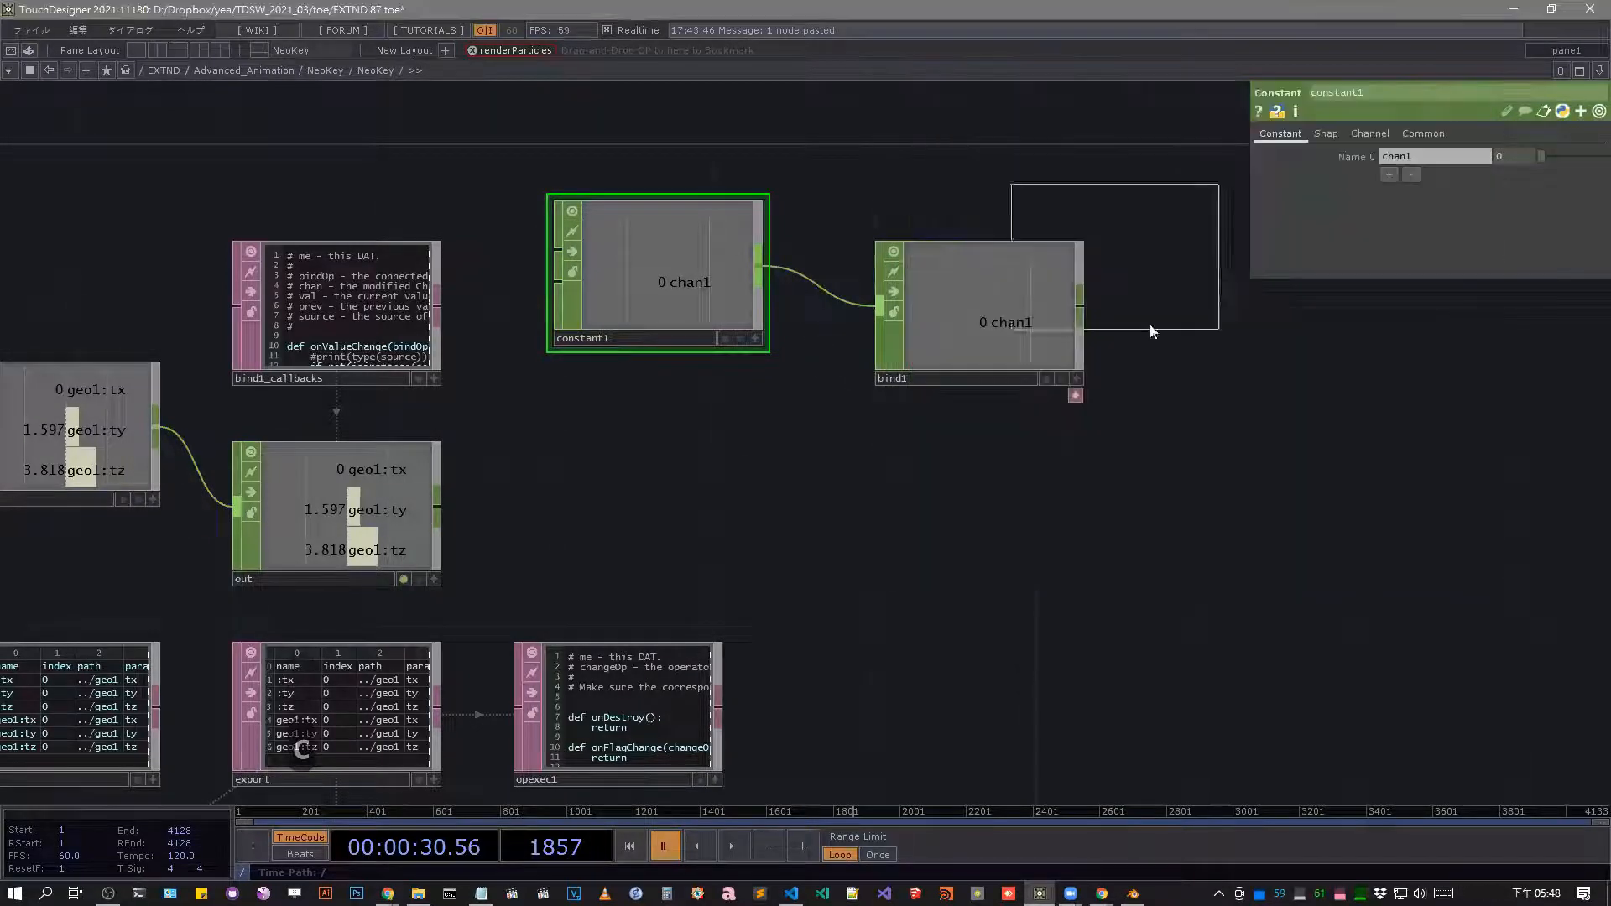
pyautogui.click(1217, 390)
pyautogui.click(1076, 374)
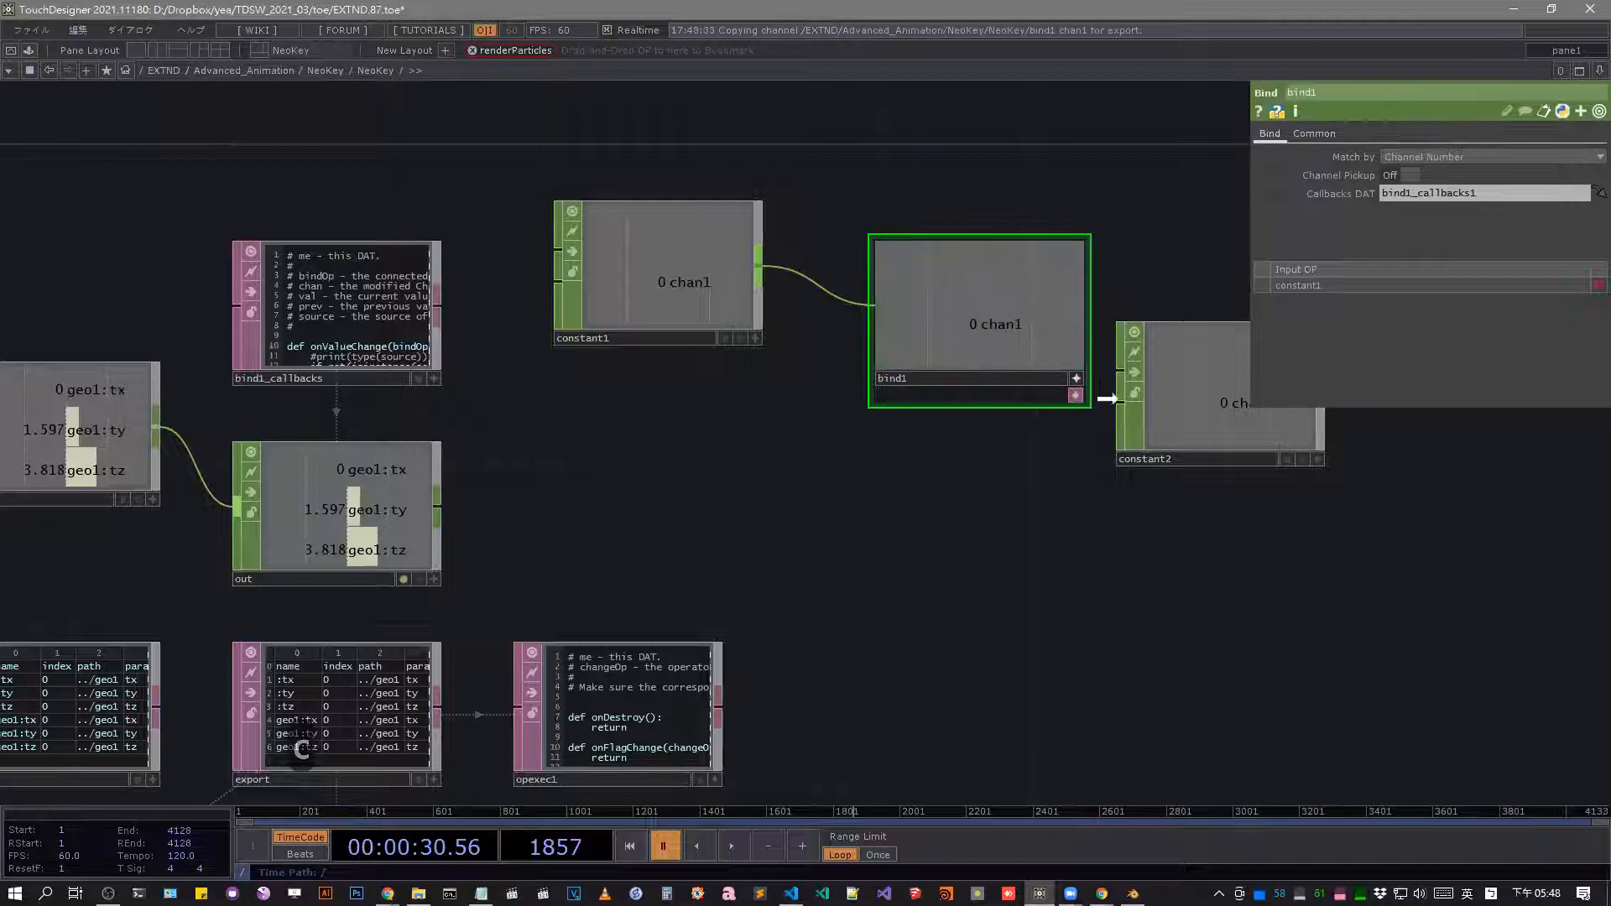
pyautogui.click(1227, 417)
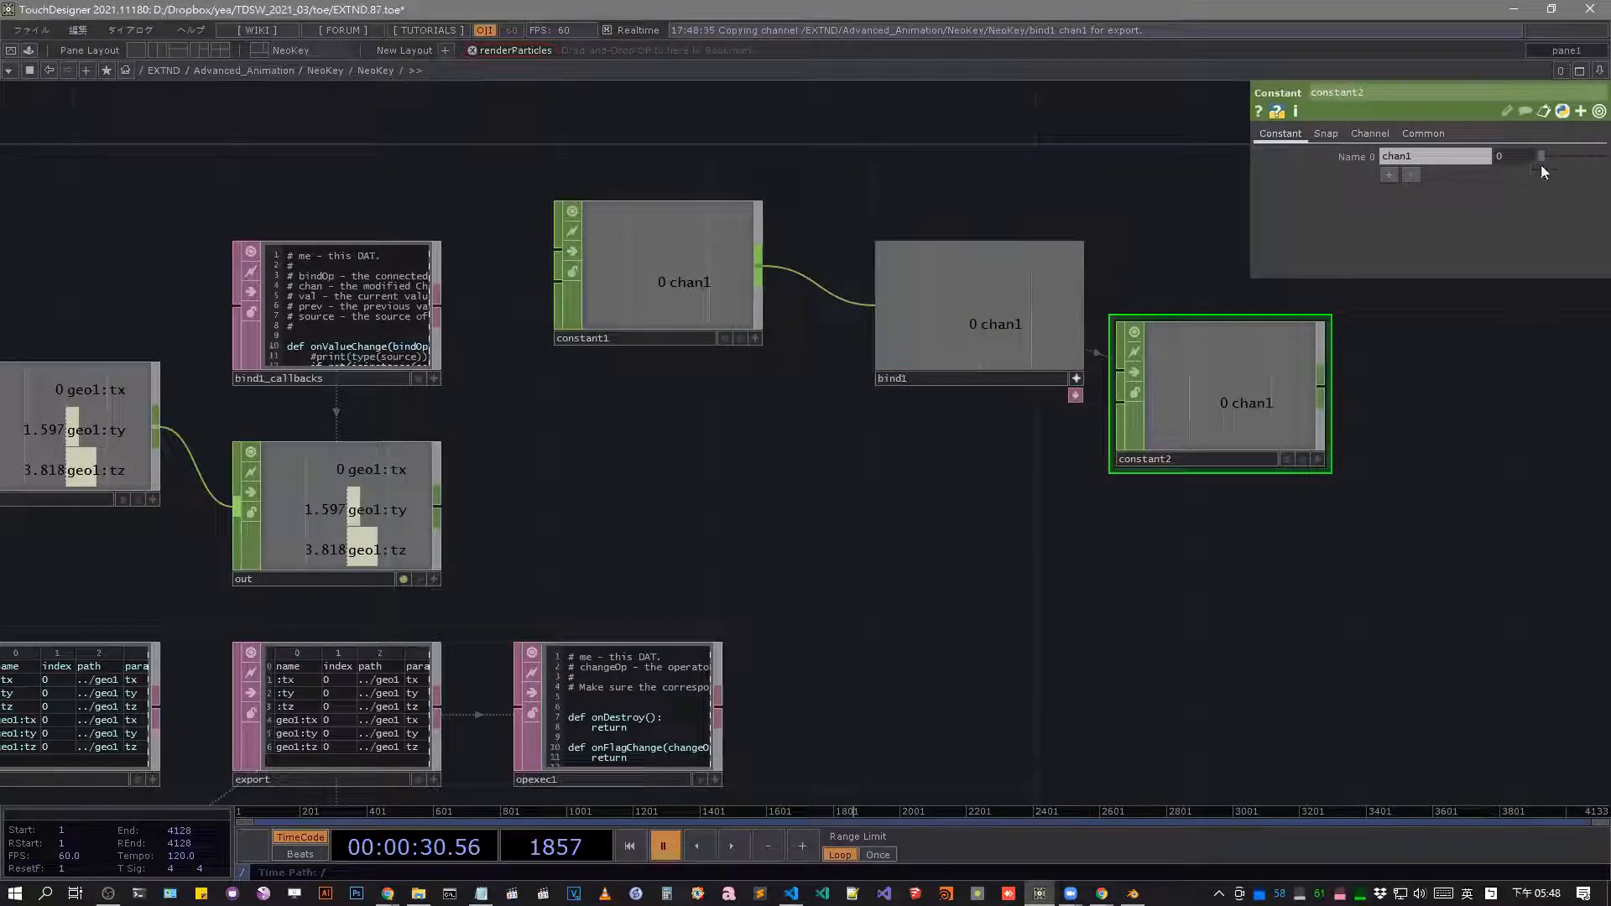
# Set constant2's chan1 value to 0.54 and select constant1 and bind1 to check the linked values.
pyautogui.moveTo(1541, 157); pyautogui.dragTo(1577, 174)
pyautogui.click(714, 269)
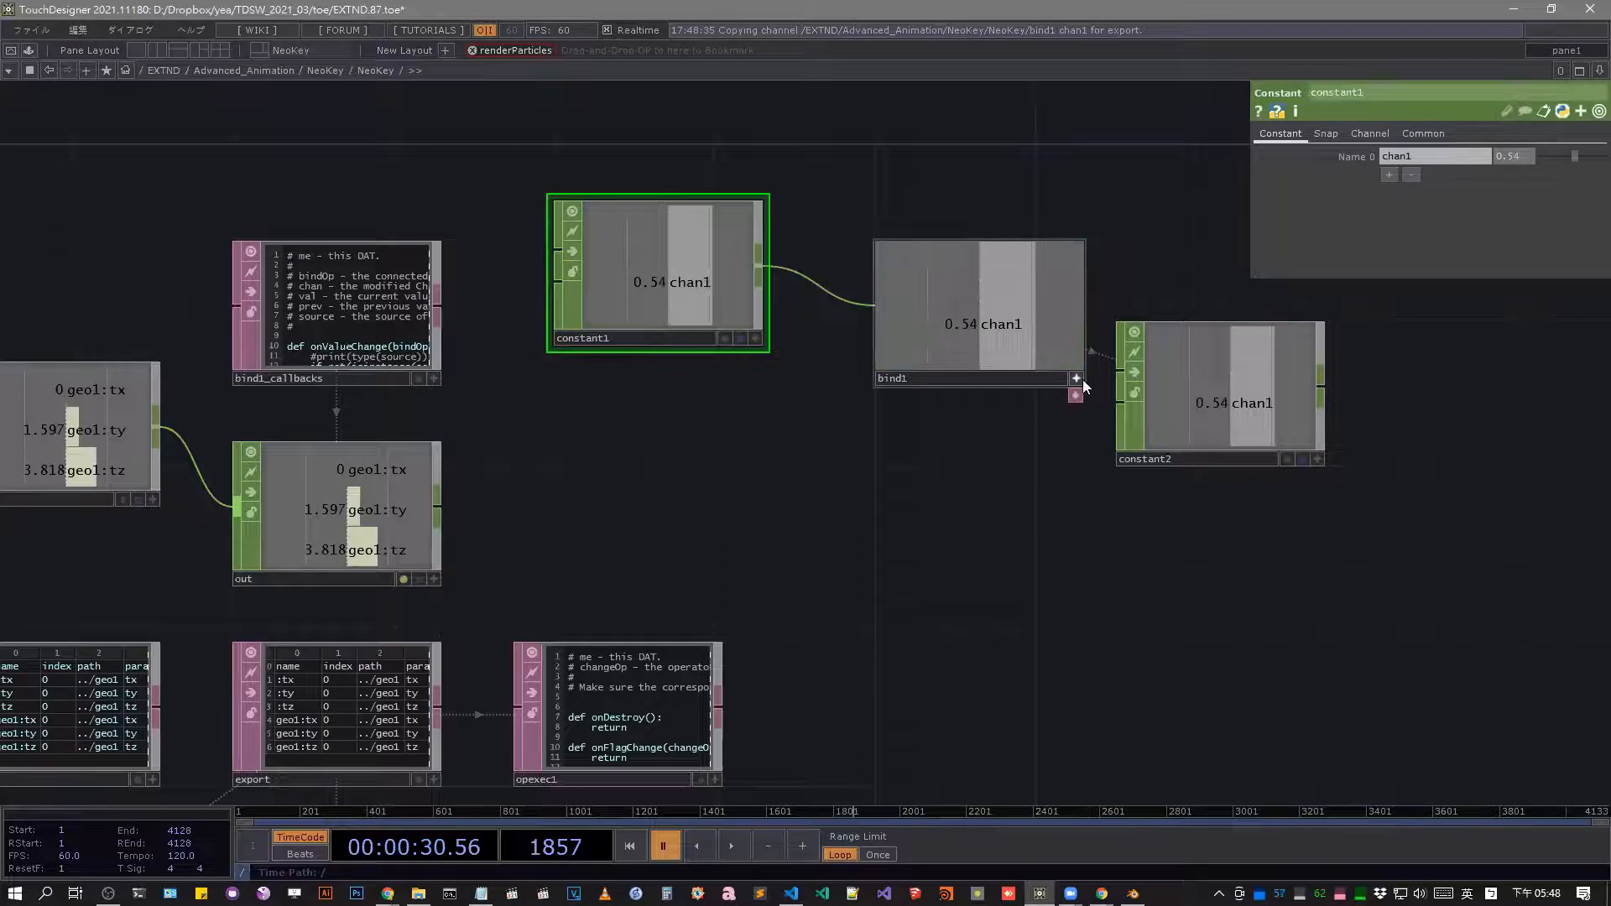
pyautogui.click(1032, 369)
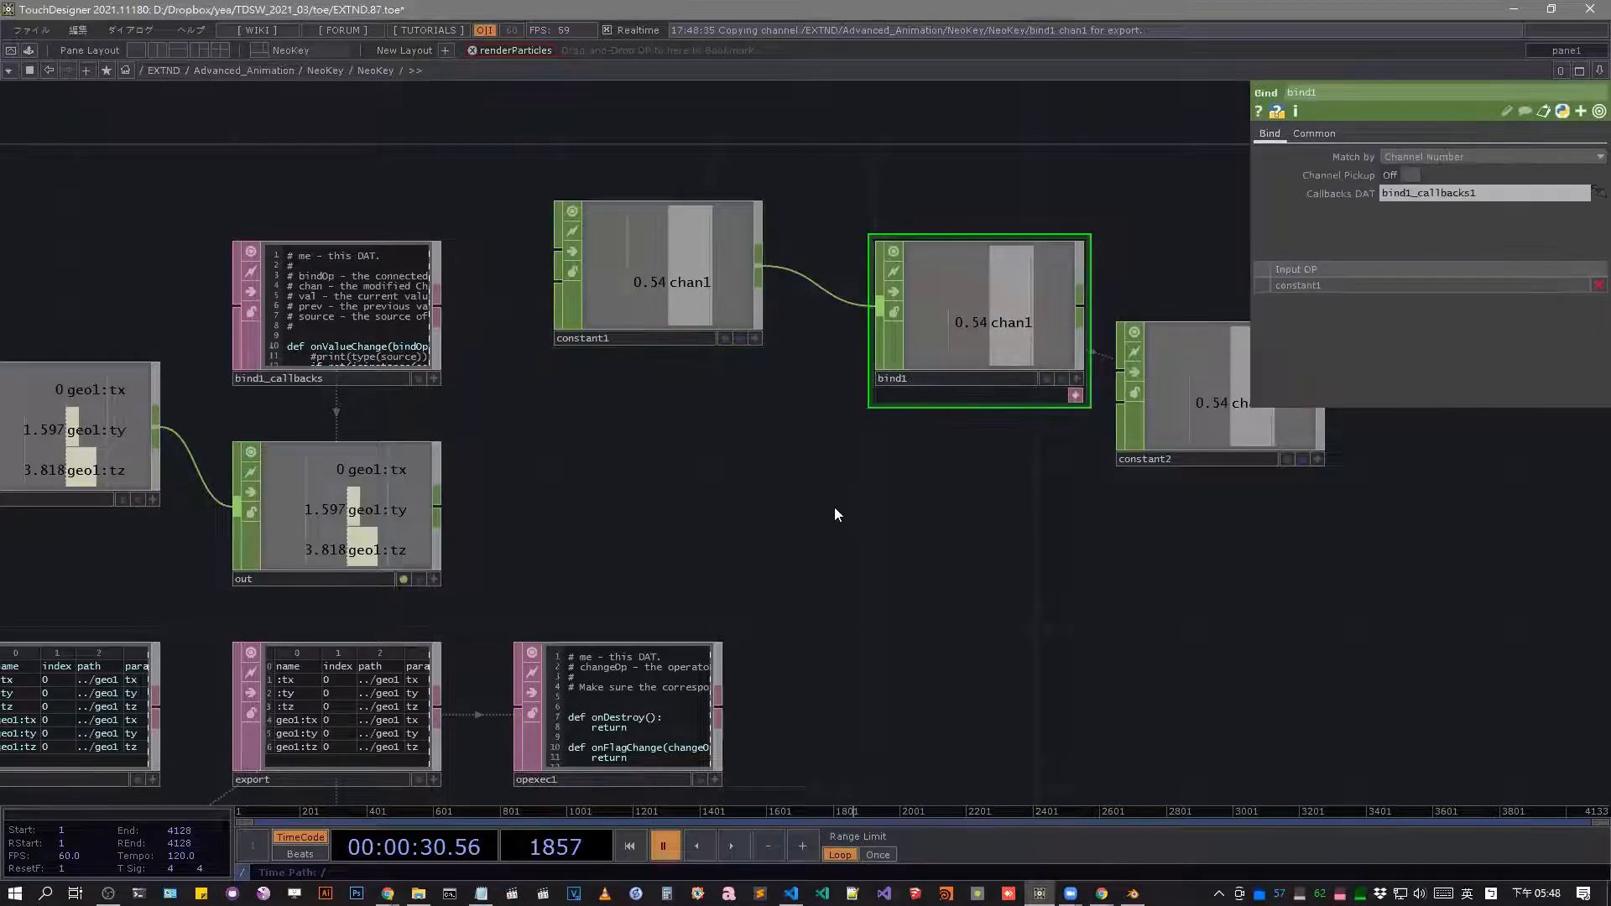
# Examine NeoKey's chain from keyframe through timeslice1 and null1 to the out Bind CHOP and its bind1_callbacks DAT.
pyautogui.moveTo(1063, 470); pyautogui.dragTo(1231, 449)
pyautogui.moveTo(797, 451); pyautogui.dragTo(910, 462)
pyautogui.scroll(-3, 716, 507)
pyautogui.moveTo(229, 445); pyautogui.dragTo(473, 433)
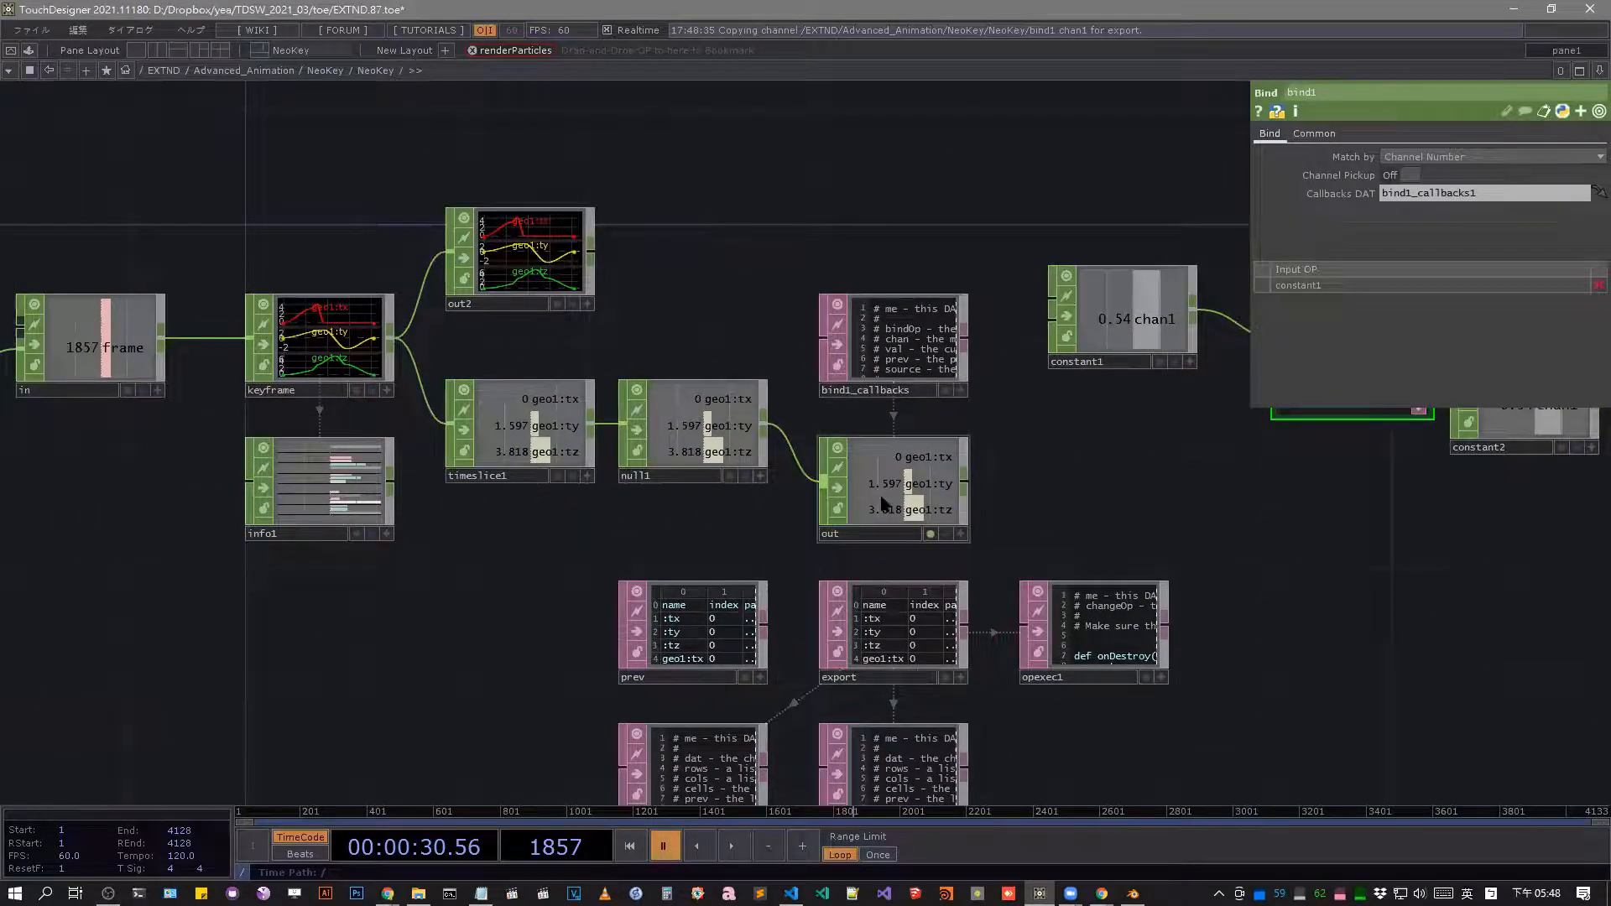
pyautogui.scroll(3, 957, 500)
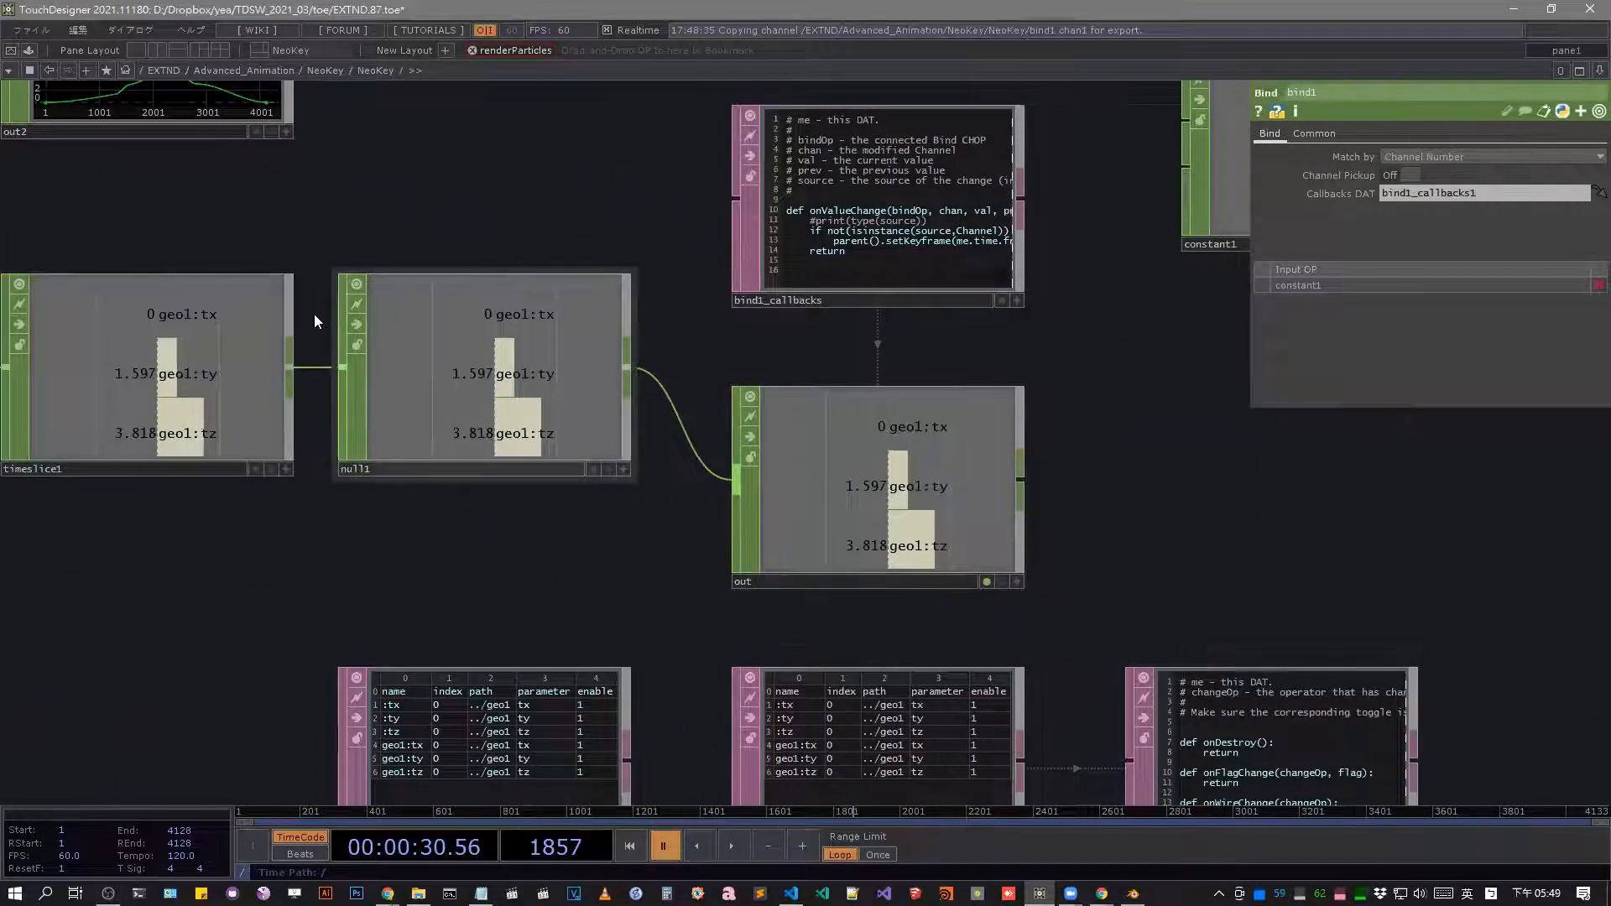
pyautogui.scroll(-3, 401, 512)
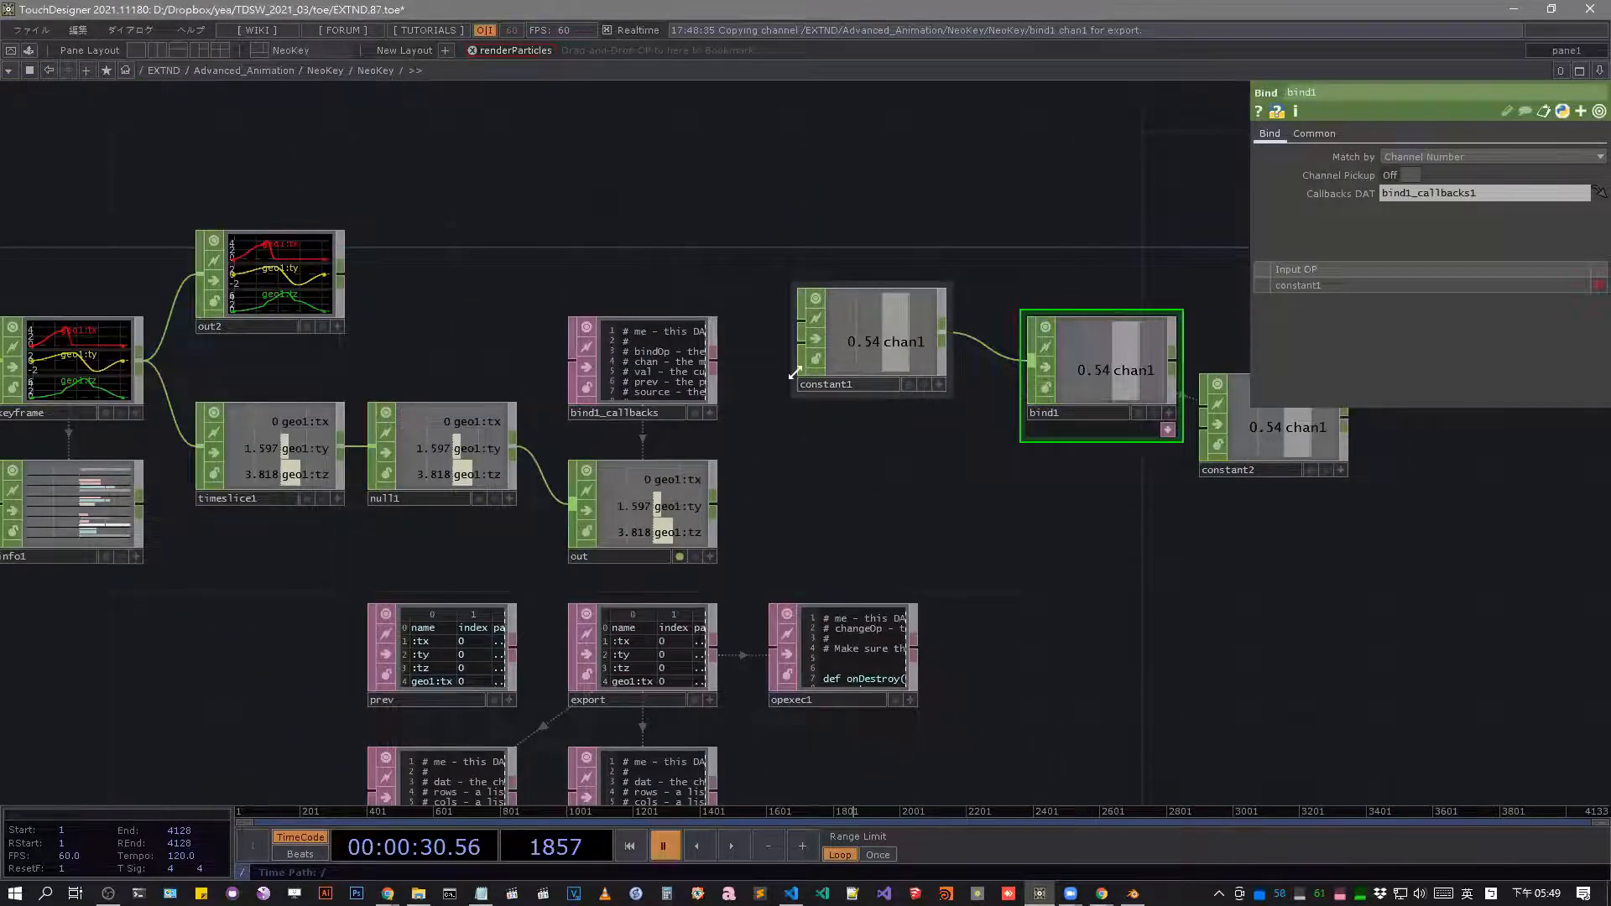
# Split the network into two side-by-side panes, go up to the parent network in the second and show geo1's parameters.
pyautogui.hotkey('alt', ']')
pyautogui.hotkey('alt', '[')
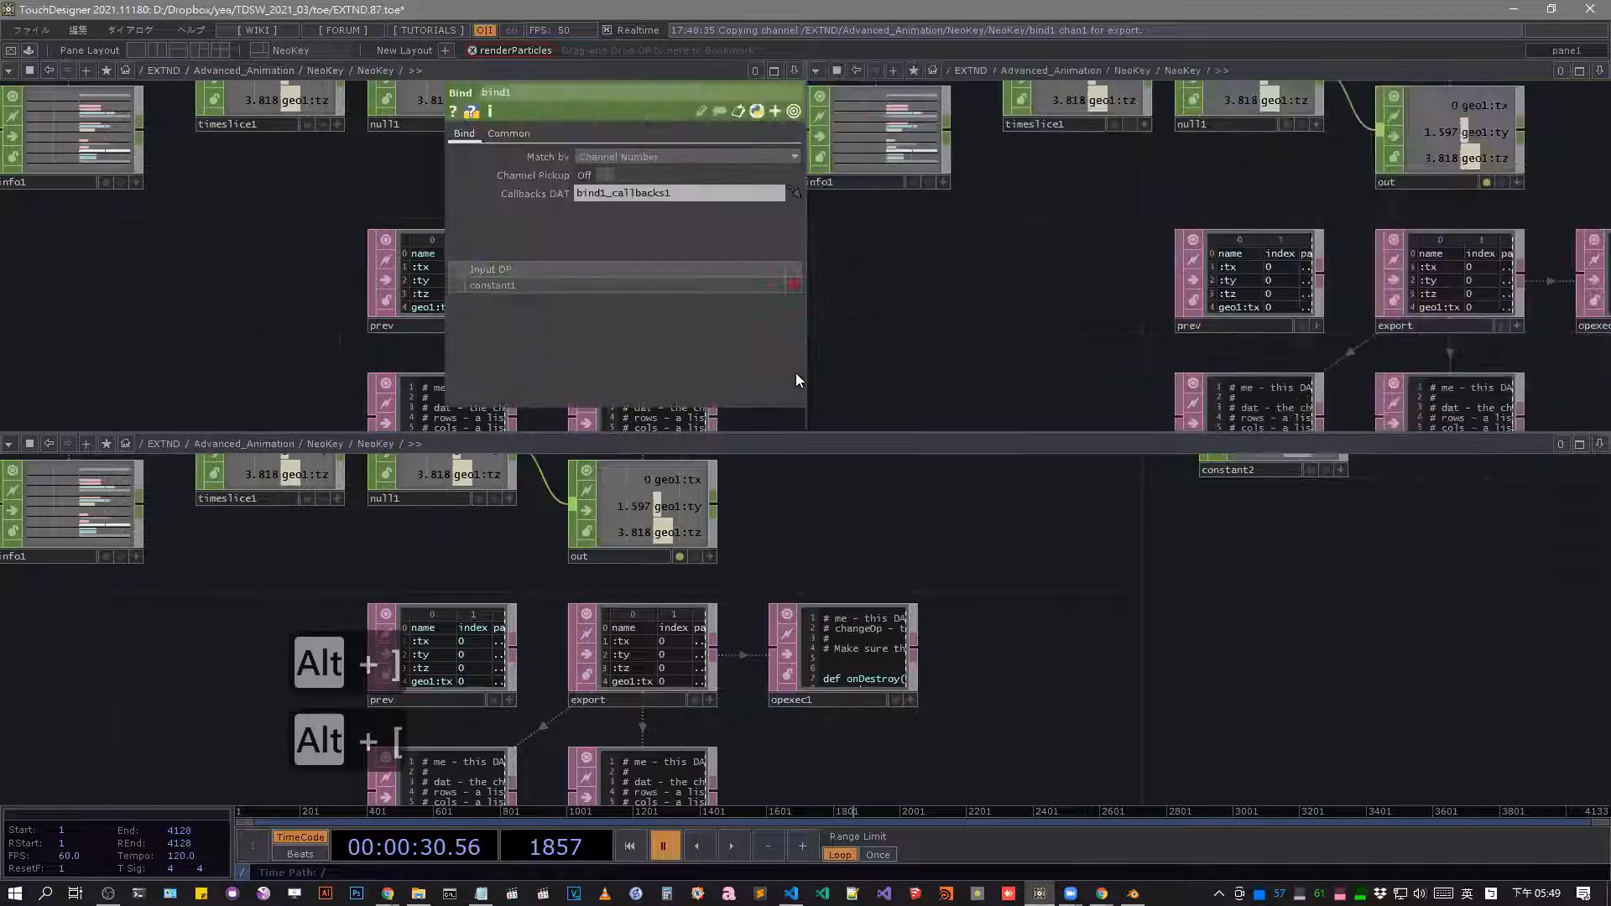
pyautogui.hotkey('alt', 'z')
pyautogui.hotkey('alt', 'z')
pyautogui.hotkey('alt', '[')
pyautogui.press('u')
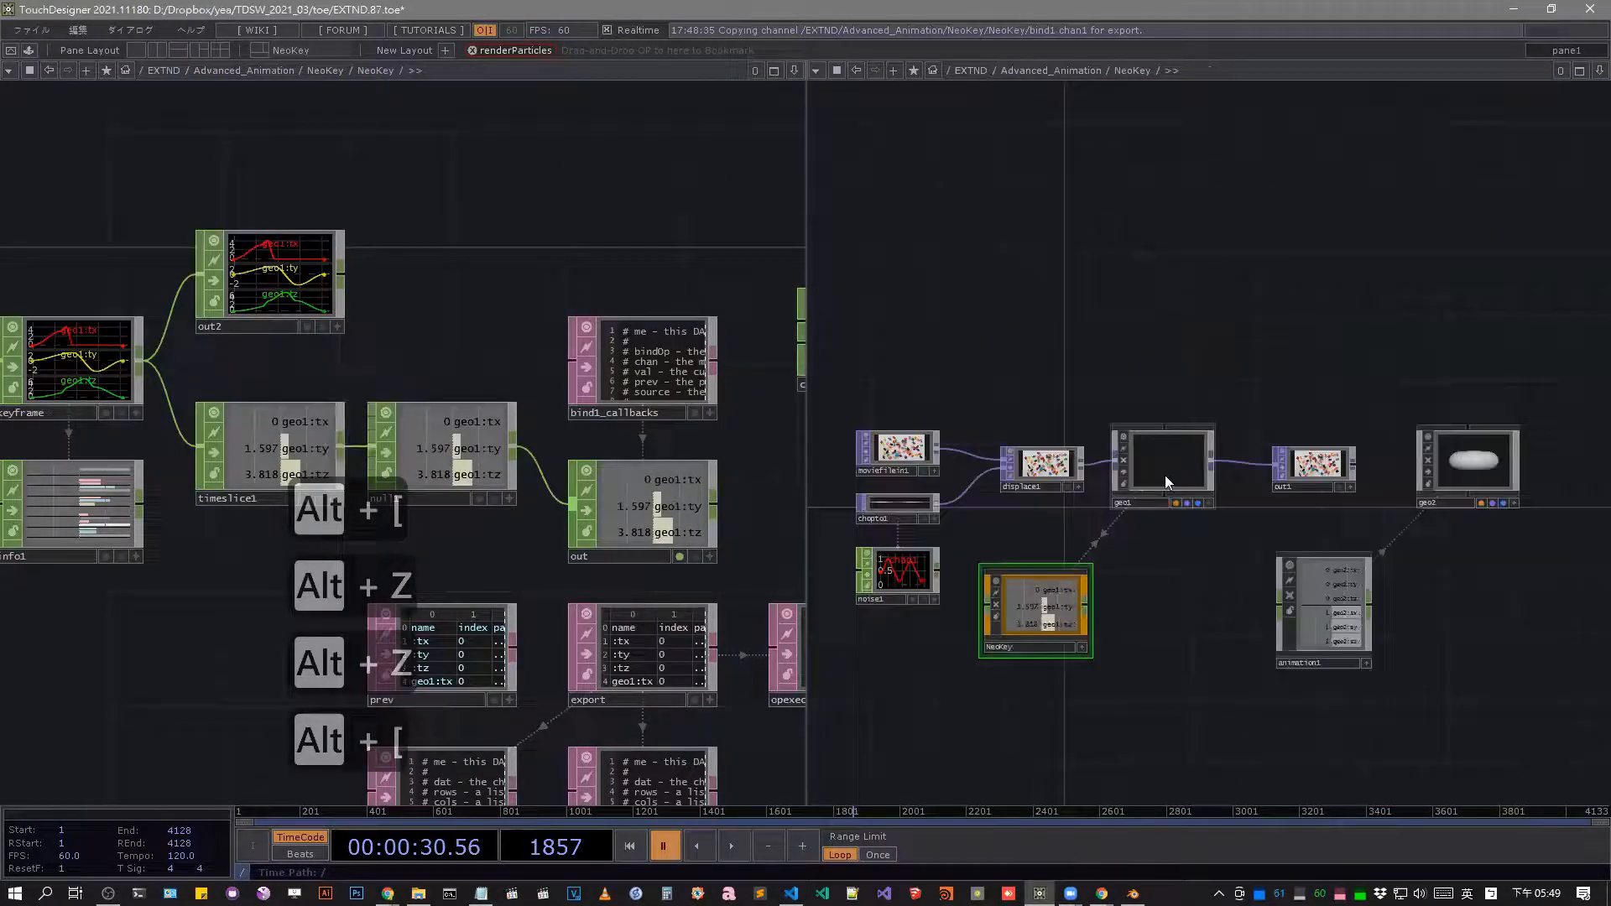
pyautogui.click(1165, 475)
pyautogui.press('p')
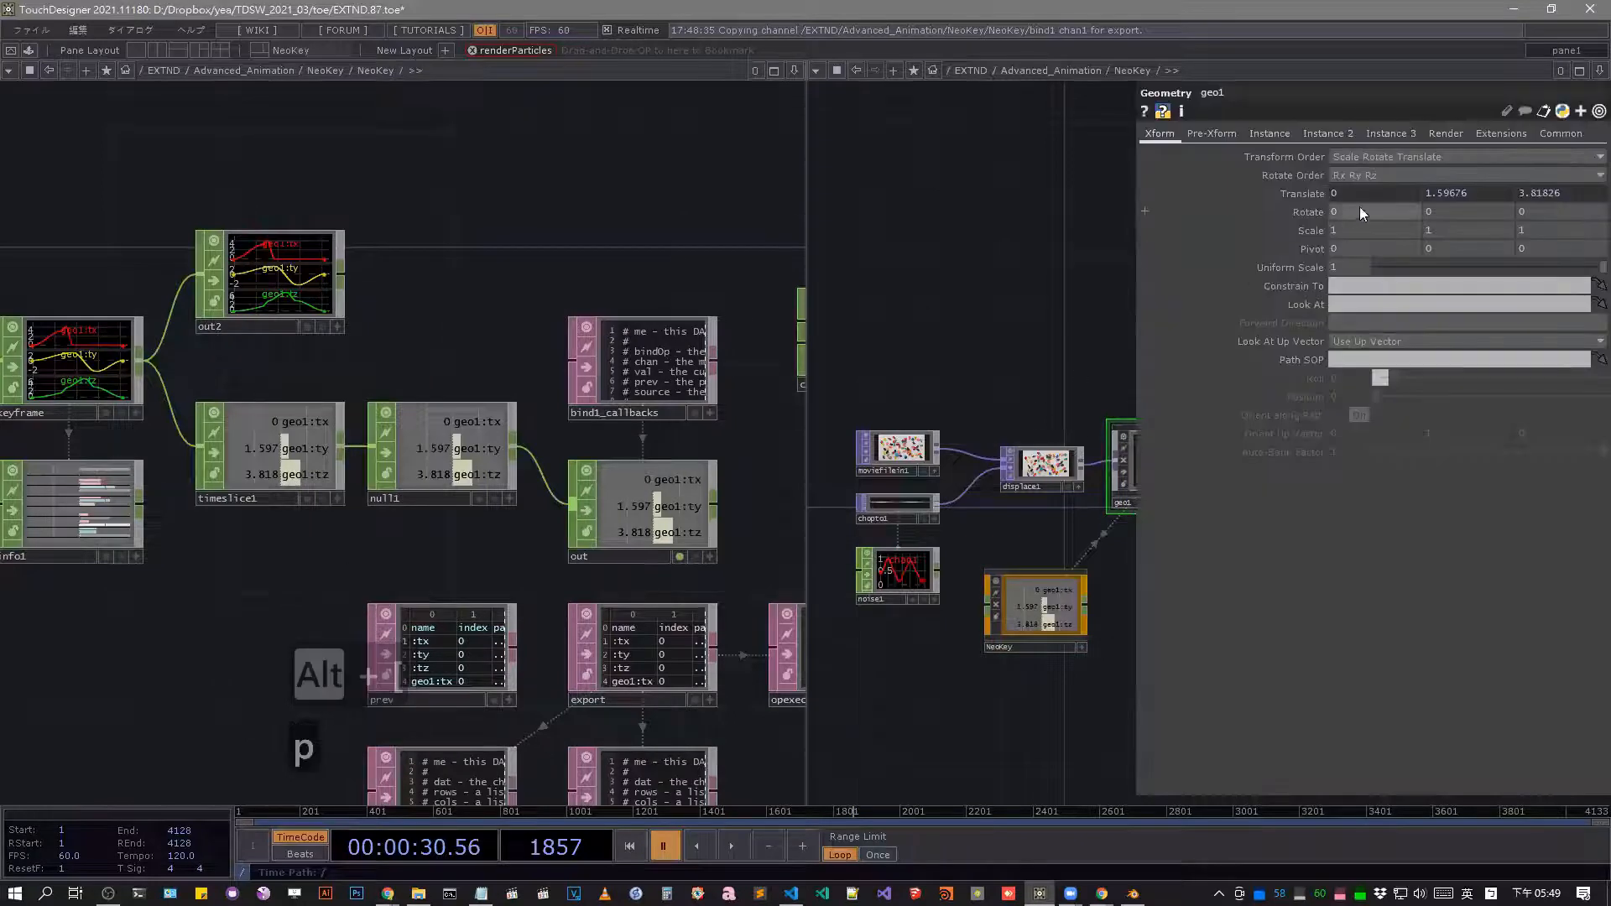
# Set geo1's Translate X to 0.6 and open the bind1_callbacks DAT in a floating viewer.
pyautogui.moveTo(1360, 195)
pyautogui.mouseDown(button='middle')
pyautogui.moveTo(1358, 174)
pyautogui.moveTo(1376, 174)
pyautogui.moveTo(1356, 168)
pyautogui.mouseUp(button='middle')
pyautogui.scroll(-1, 1340, 202)
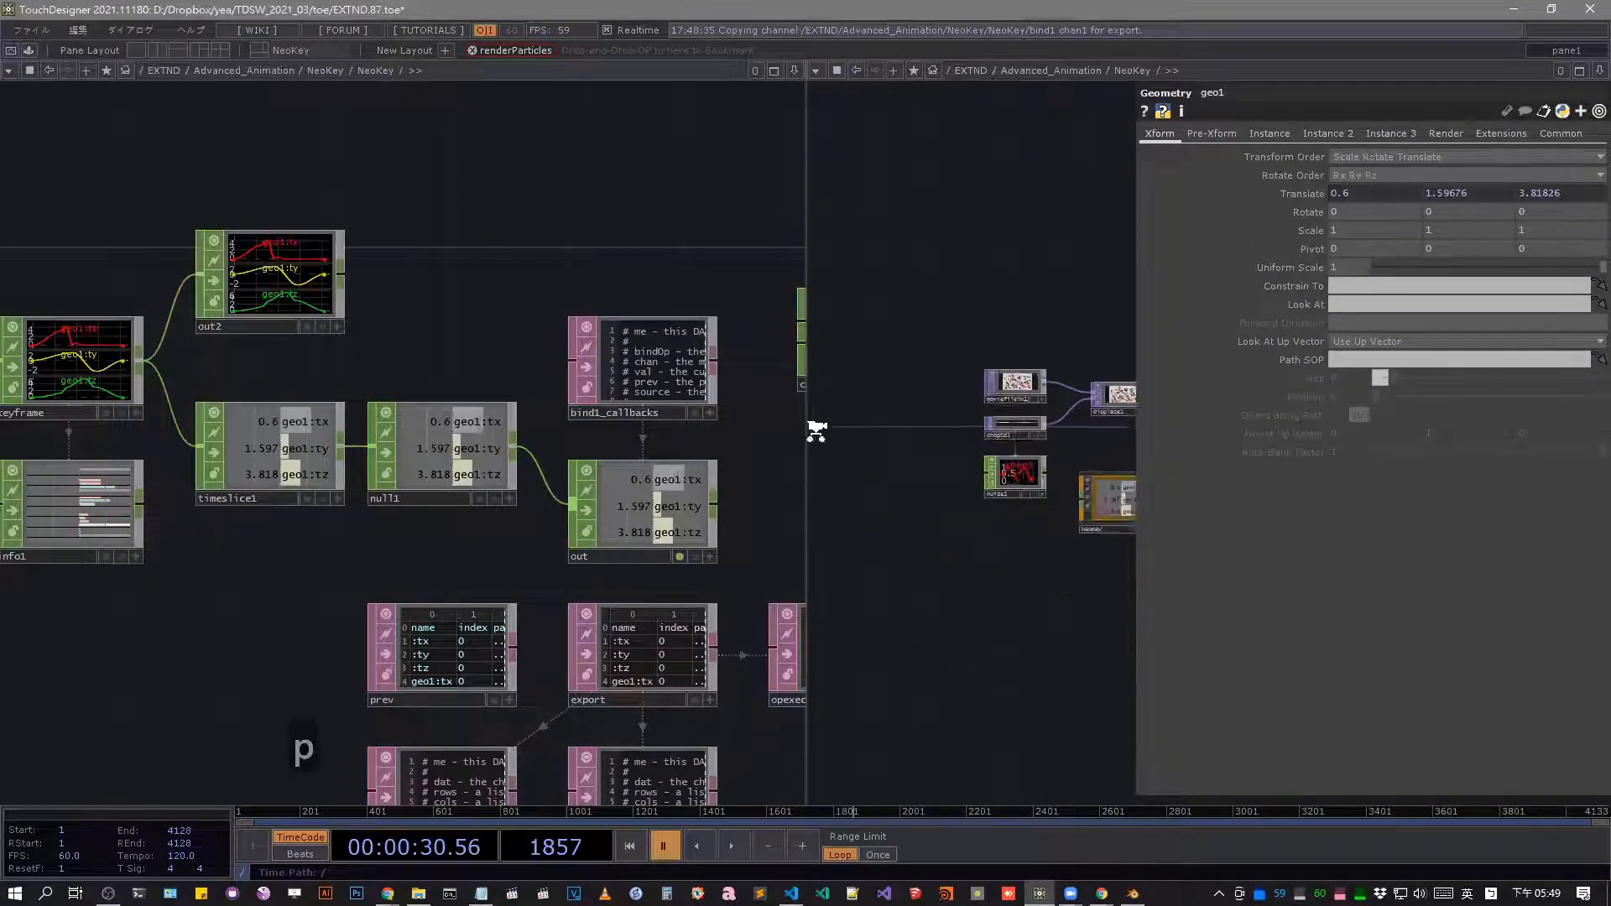
pyautogui.scroll(3, 679, 406)
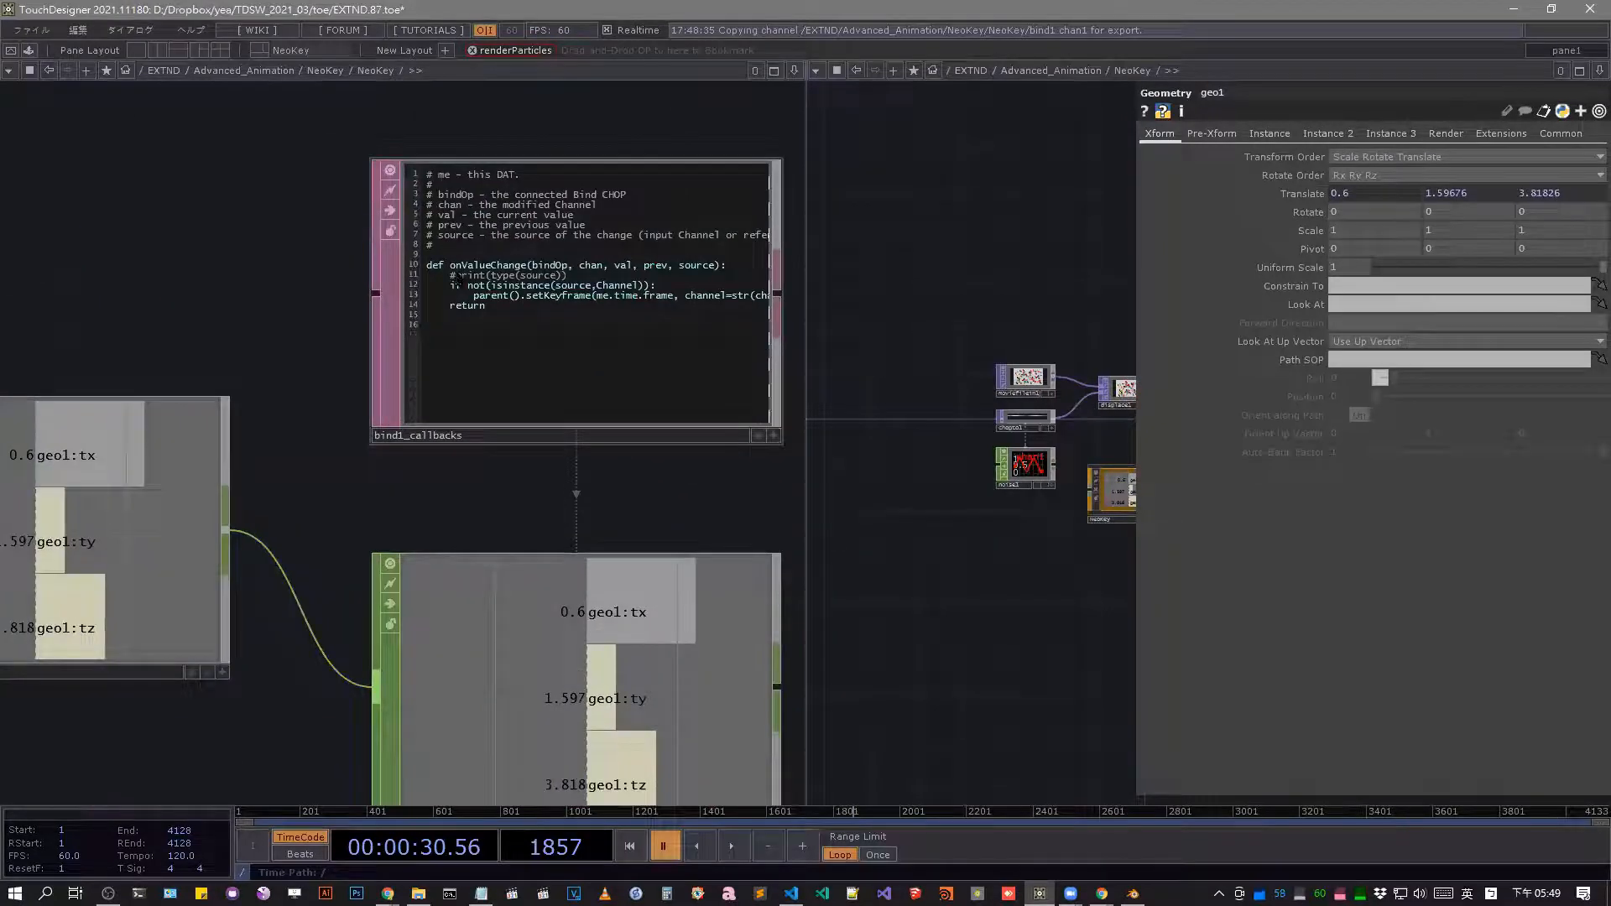
pyautogui.scroll(2, 469, 267)
pyautogui.rightClick(529, 172)
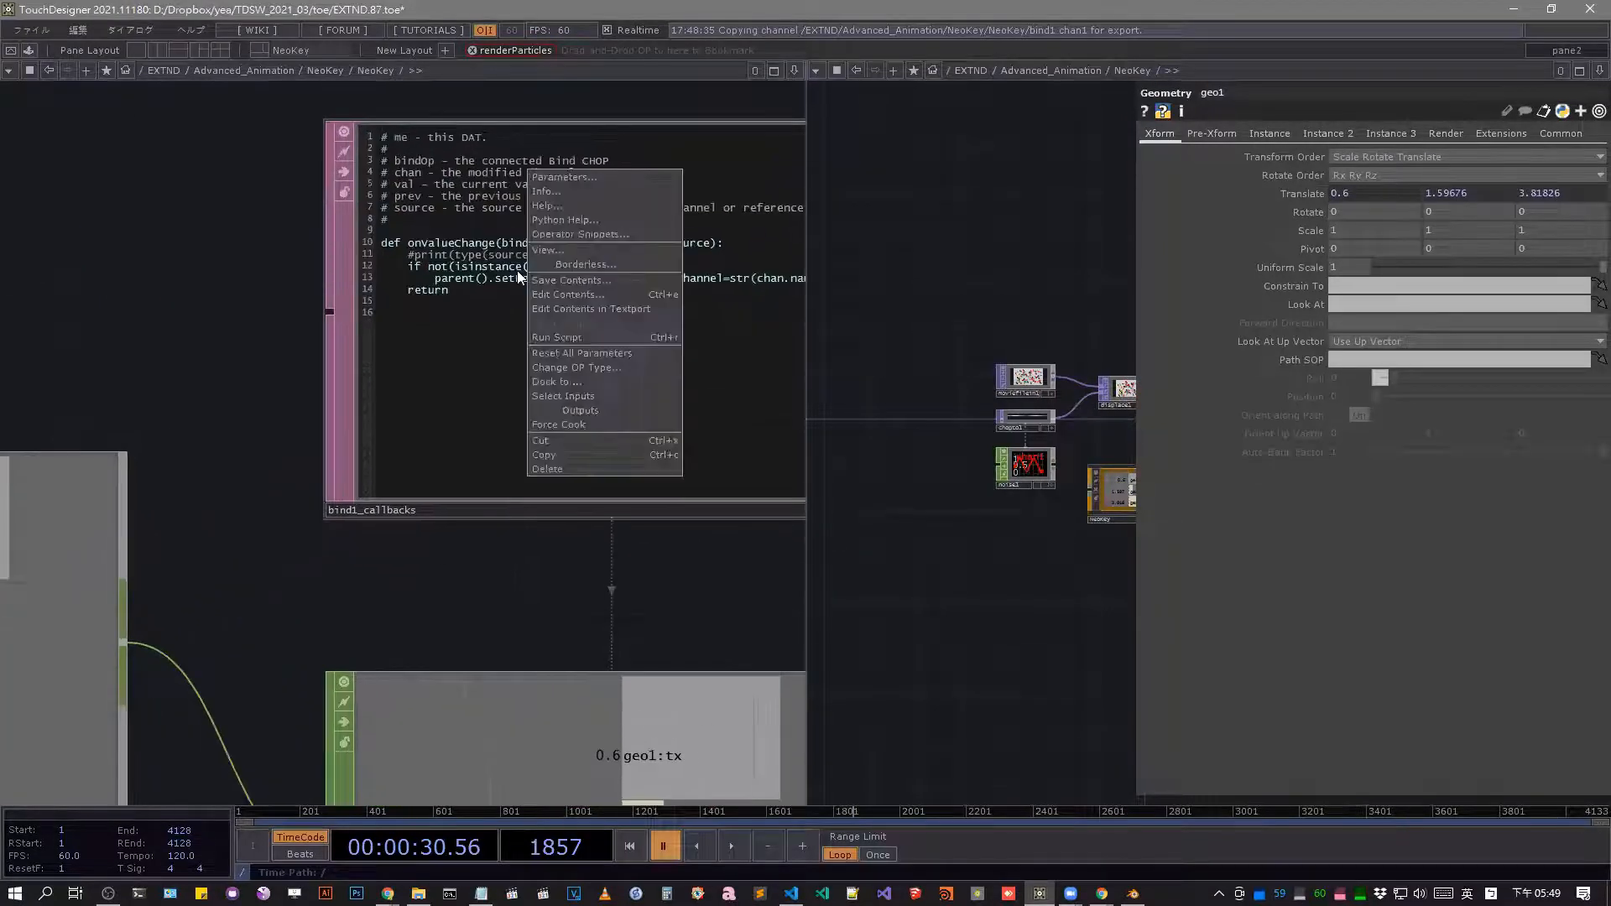
pyautogui.click(620, 251)
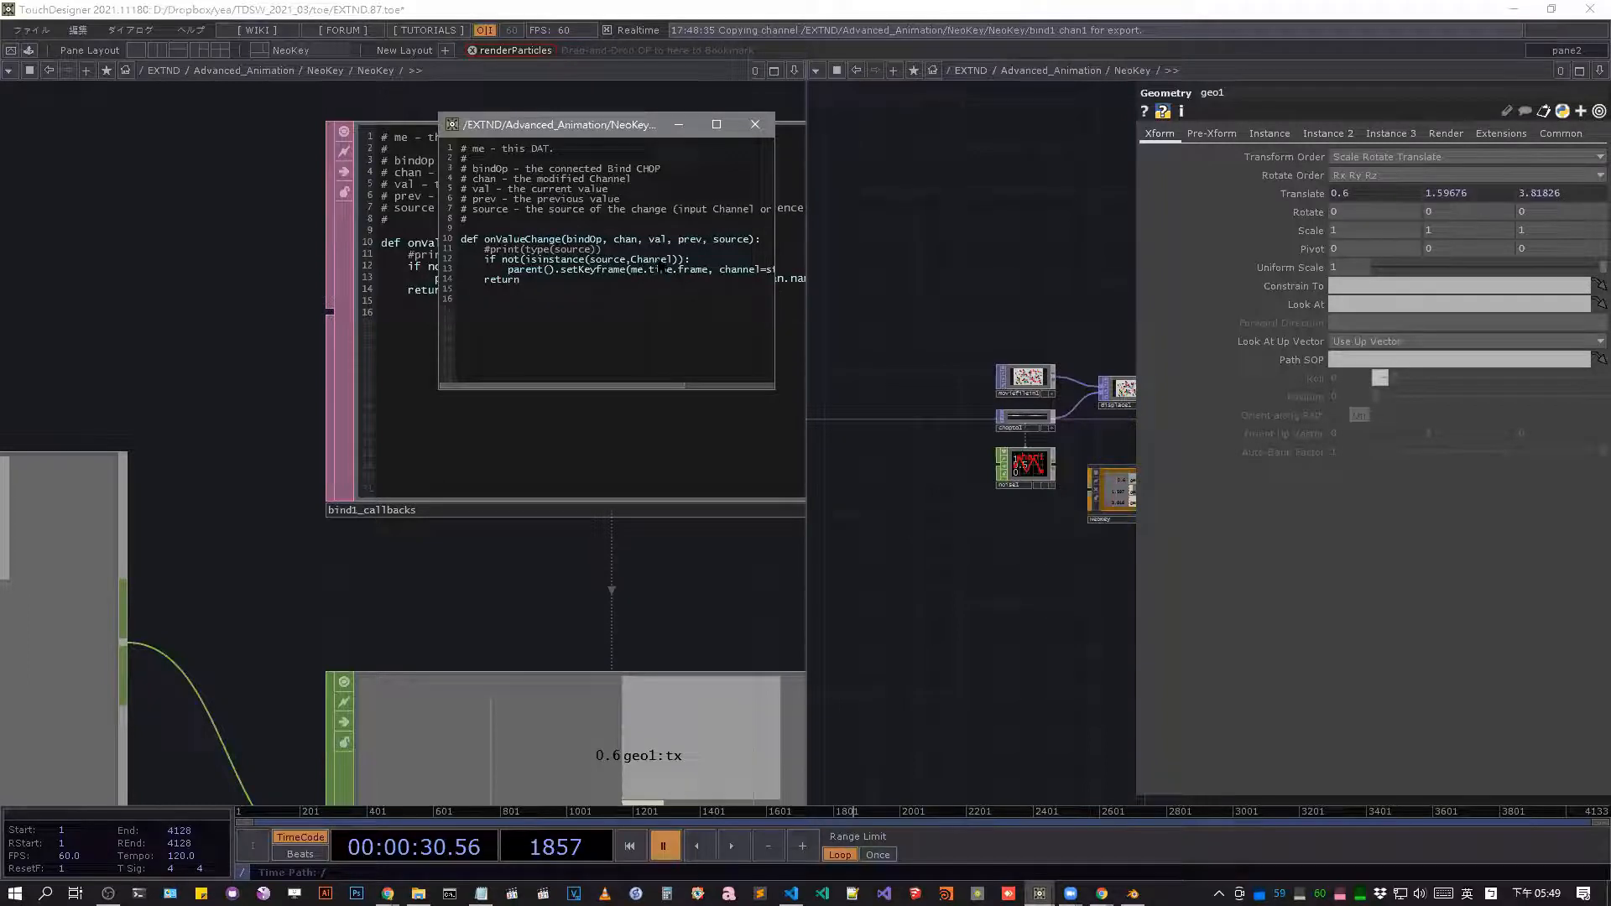
# Set geo1's Translate X to 0.4 and select null1 inside NeoKey to check the geo1:tx channel.
pyautogui.moveTo(1380, 193); pyautogui.dragTo(1145, 192, button='middle')
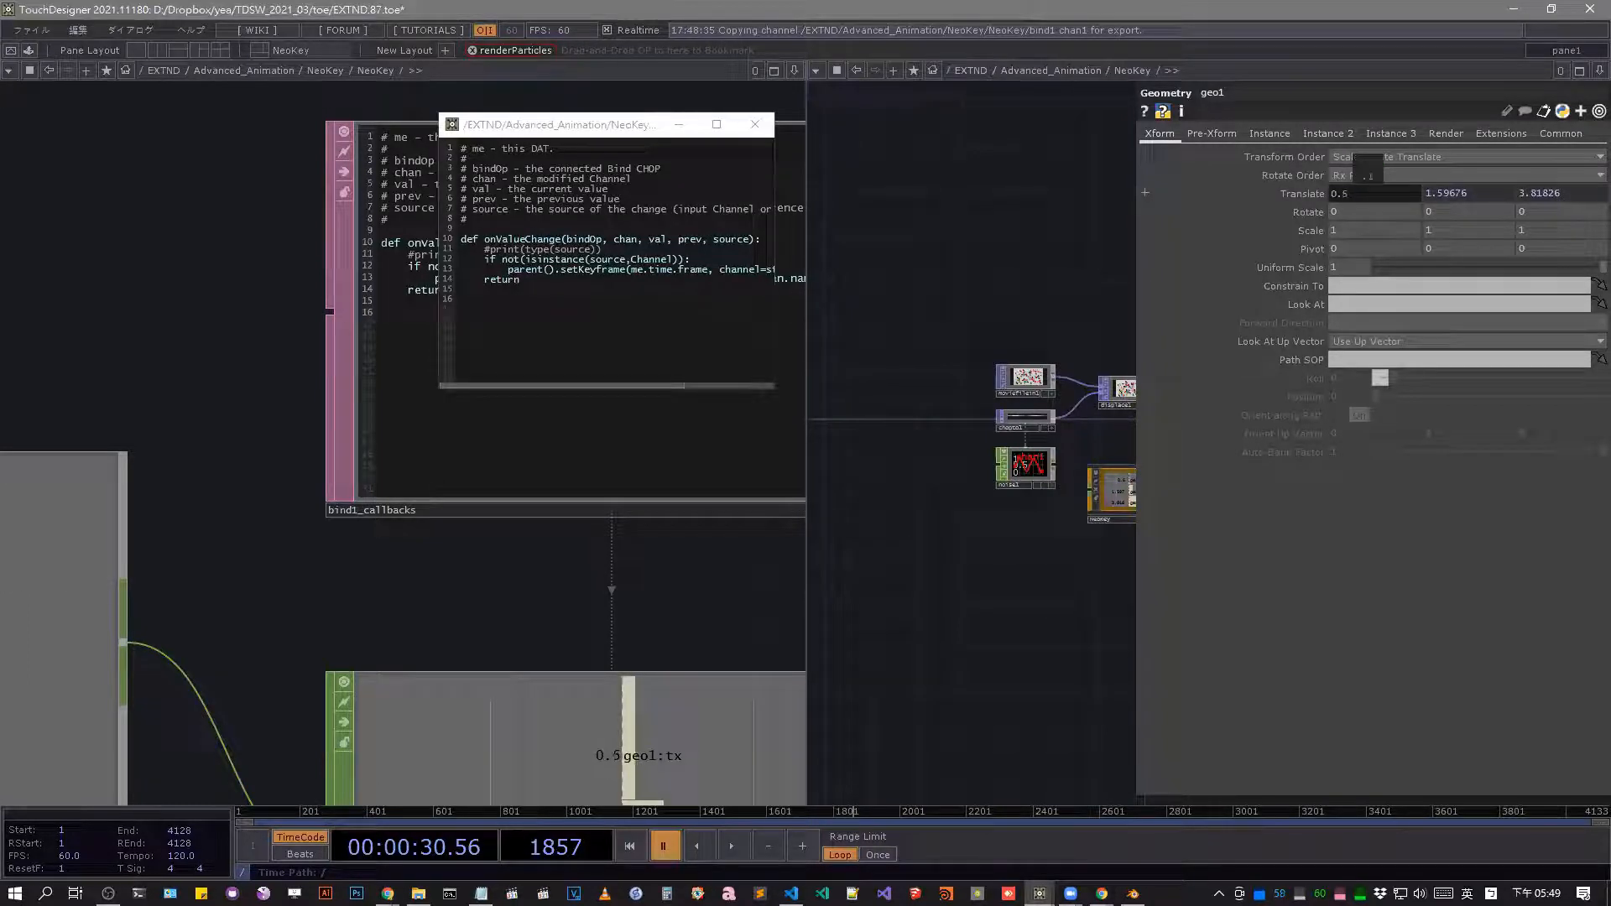
pyautogui.moveTo(1368, 177); pyautogui.dragTo(1347, 177, button='middle')
pyautogui.scroll(-2, 159, 612)
pyautogui.moveTo(176, 562); pyautogui.dragTo(449, 507)
pyautogui.scroll(-3, 450, 505)
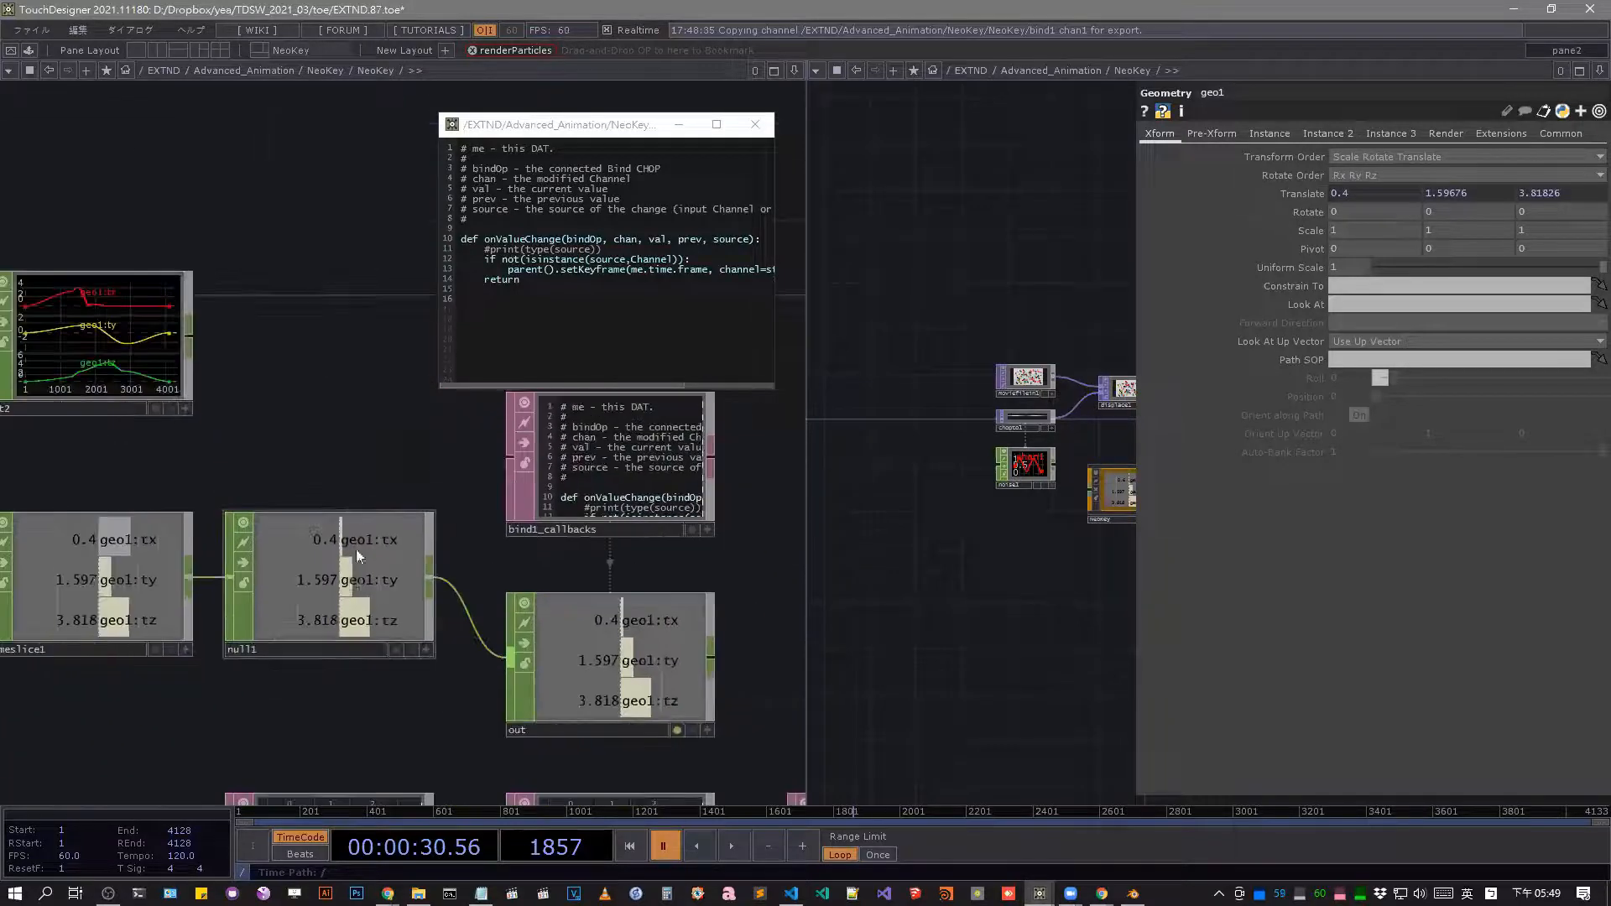
pyautogui.click(355, 558)
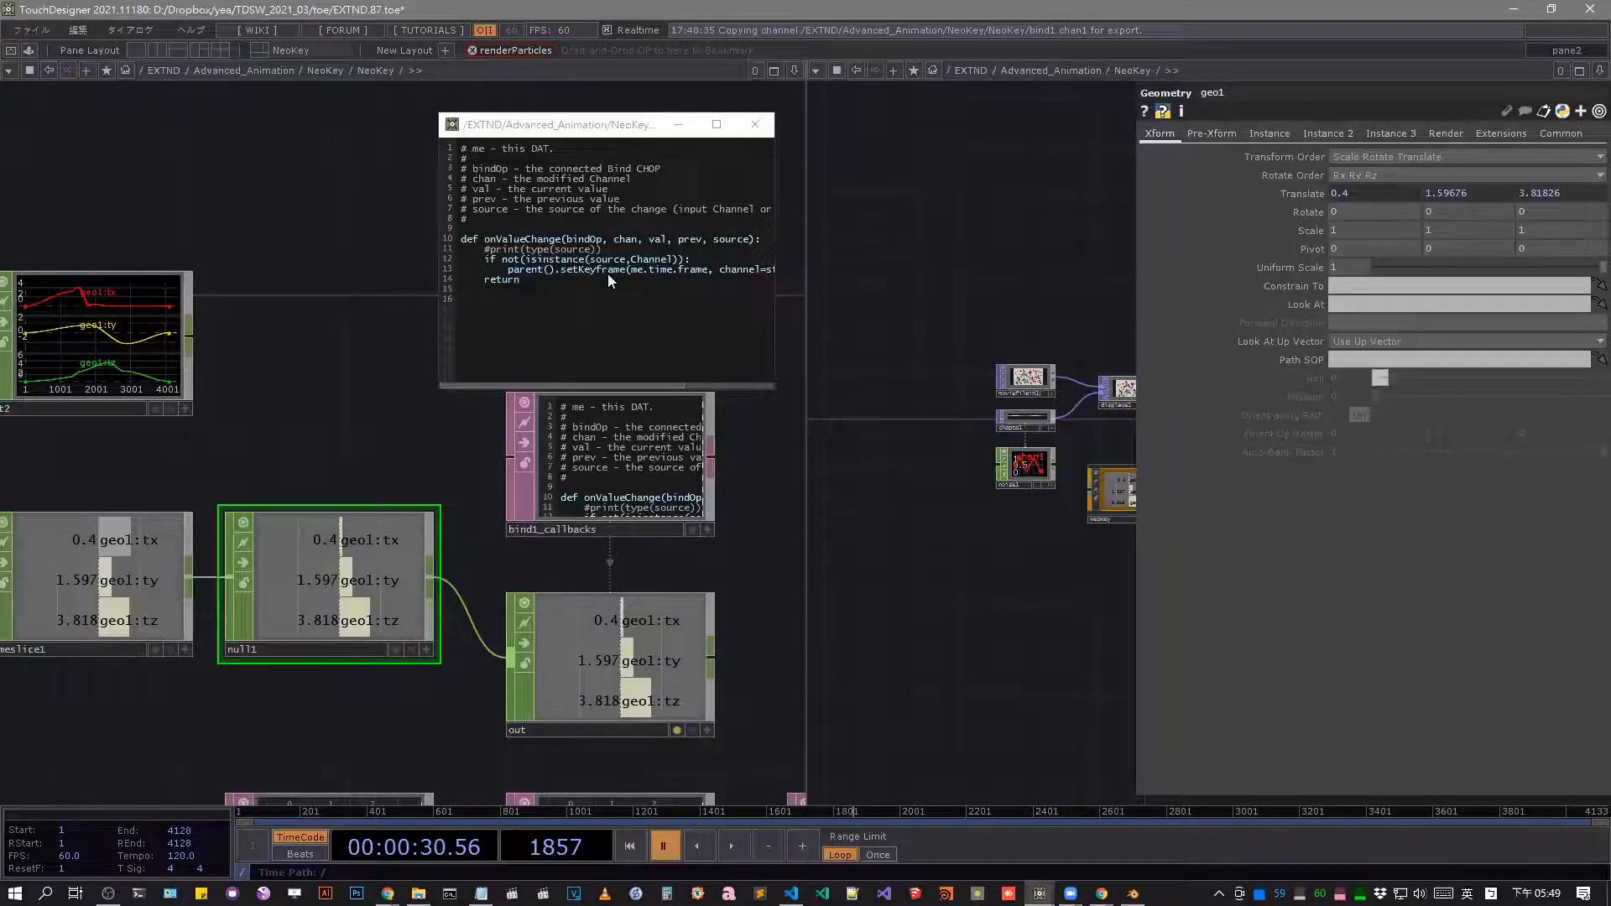
# Bring the channels and keys tables into view and widen the bind1_callbacks viewer to read the full setKeyframe call.
pyautogui.scroll(-5, 504, 579)
pyautogui.scroll(5, 320, 349)
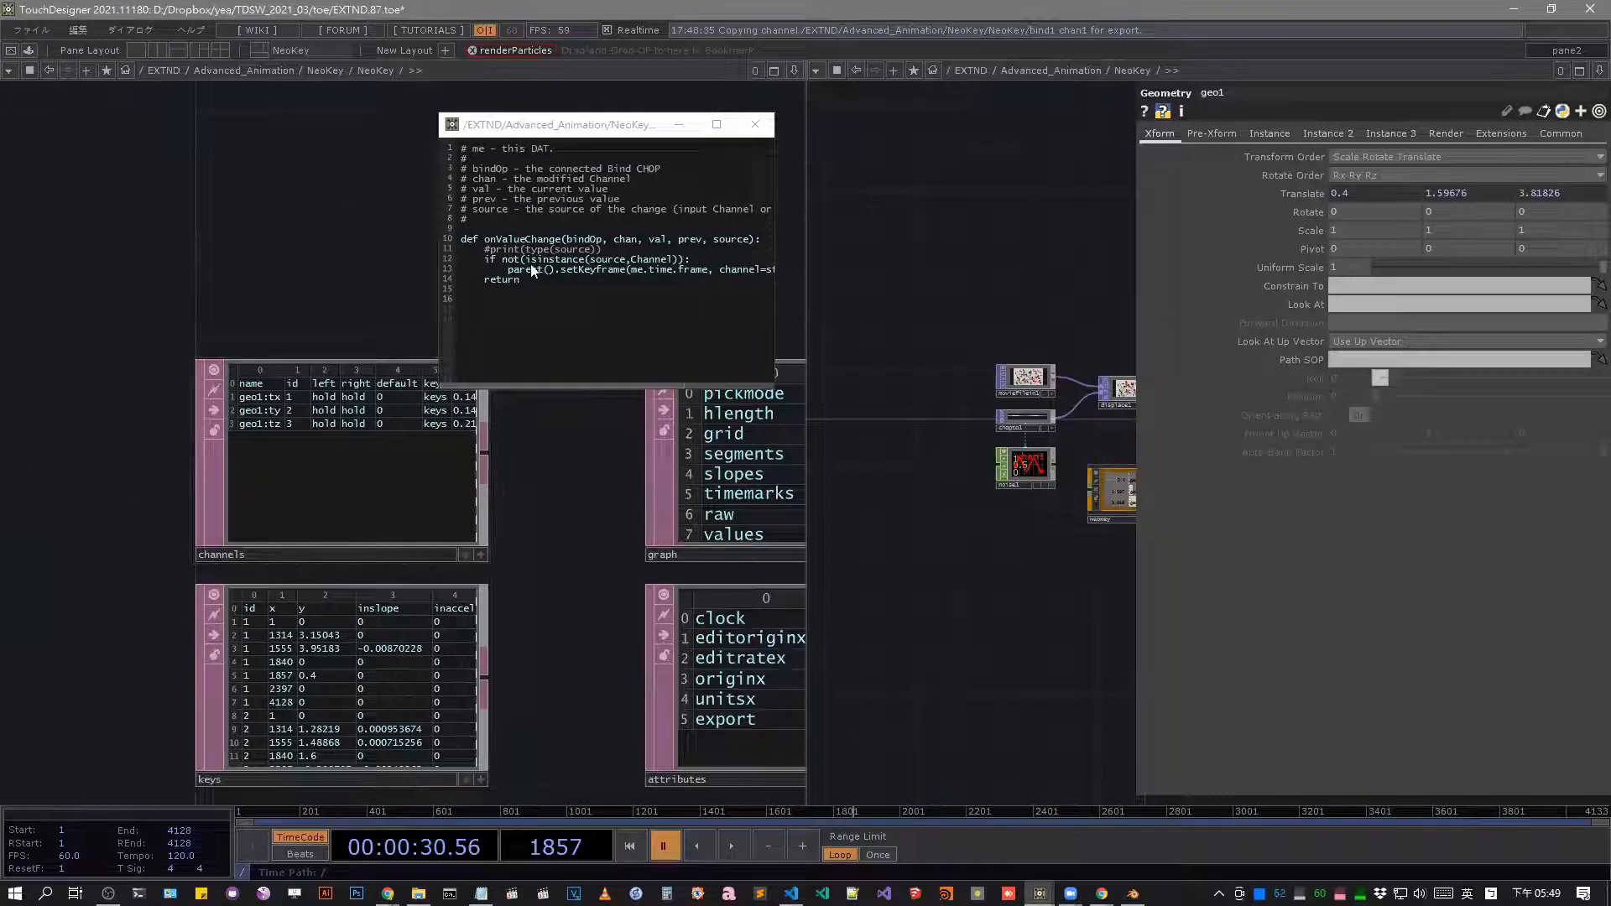
pyautogui.click(636, 271)
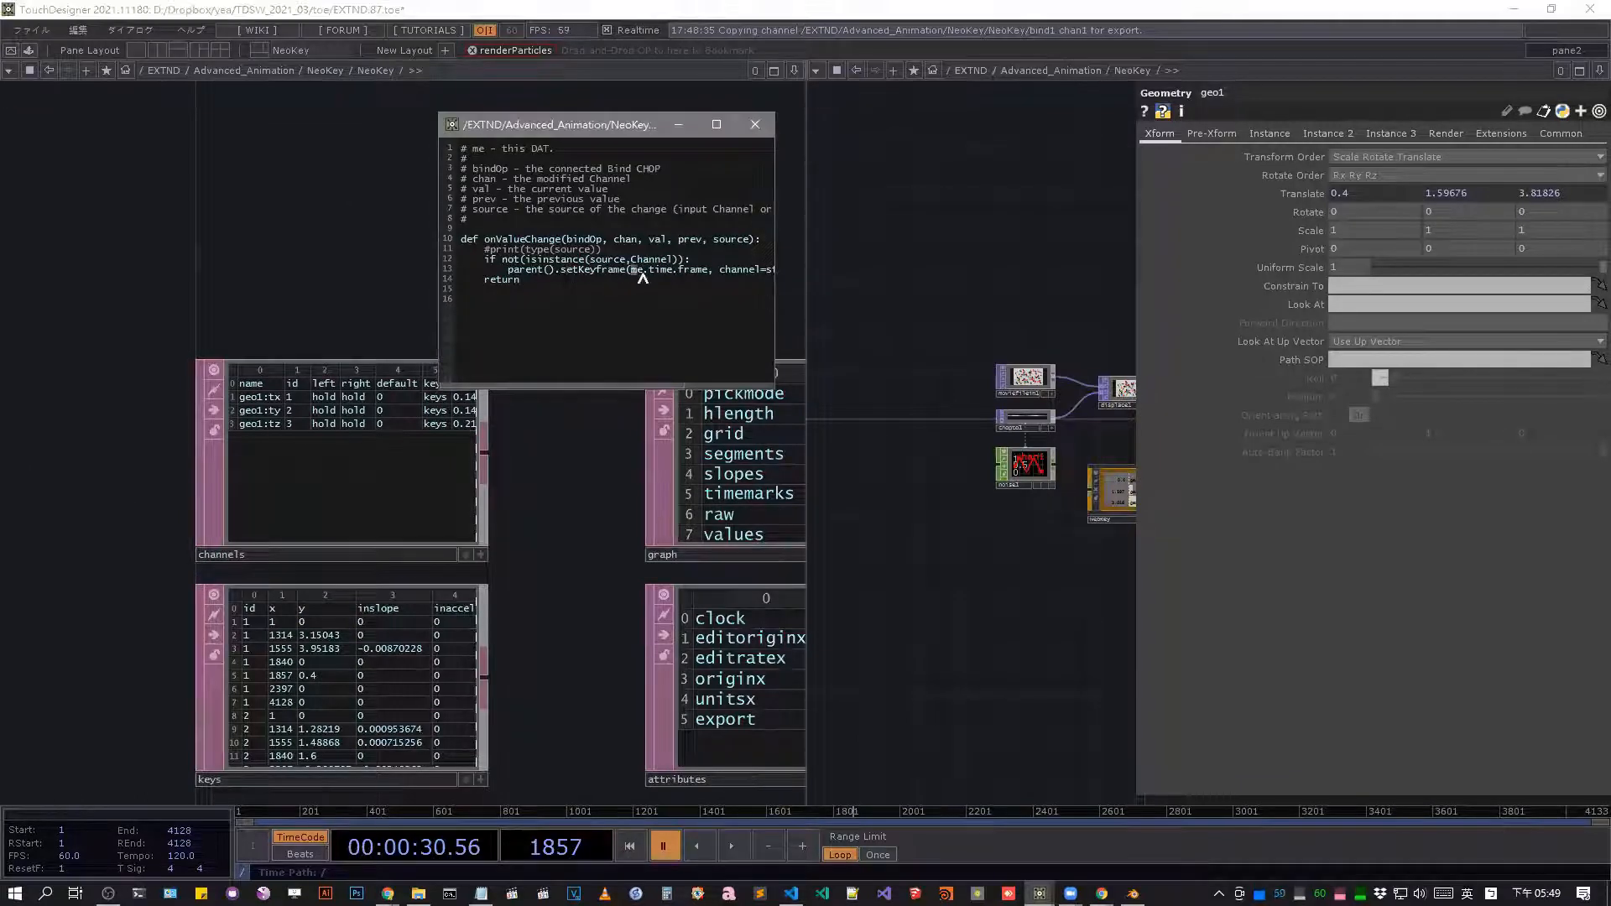
pyautogui.doubleClick(638, 270)
pyautogui.click(655, 270)
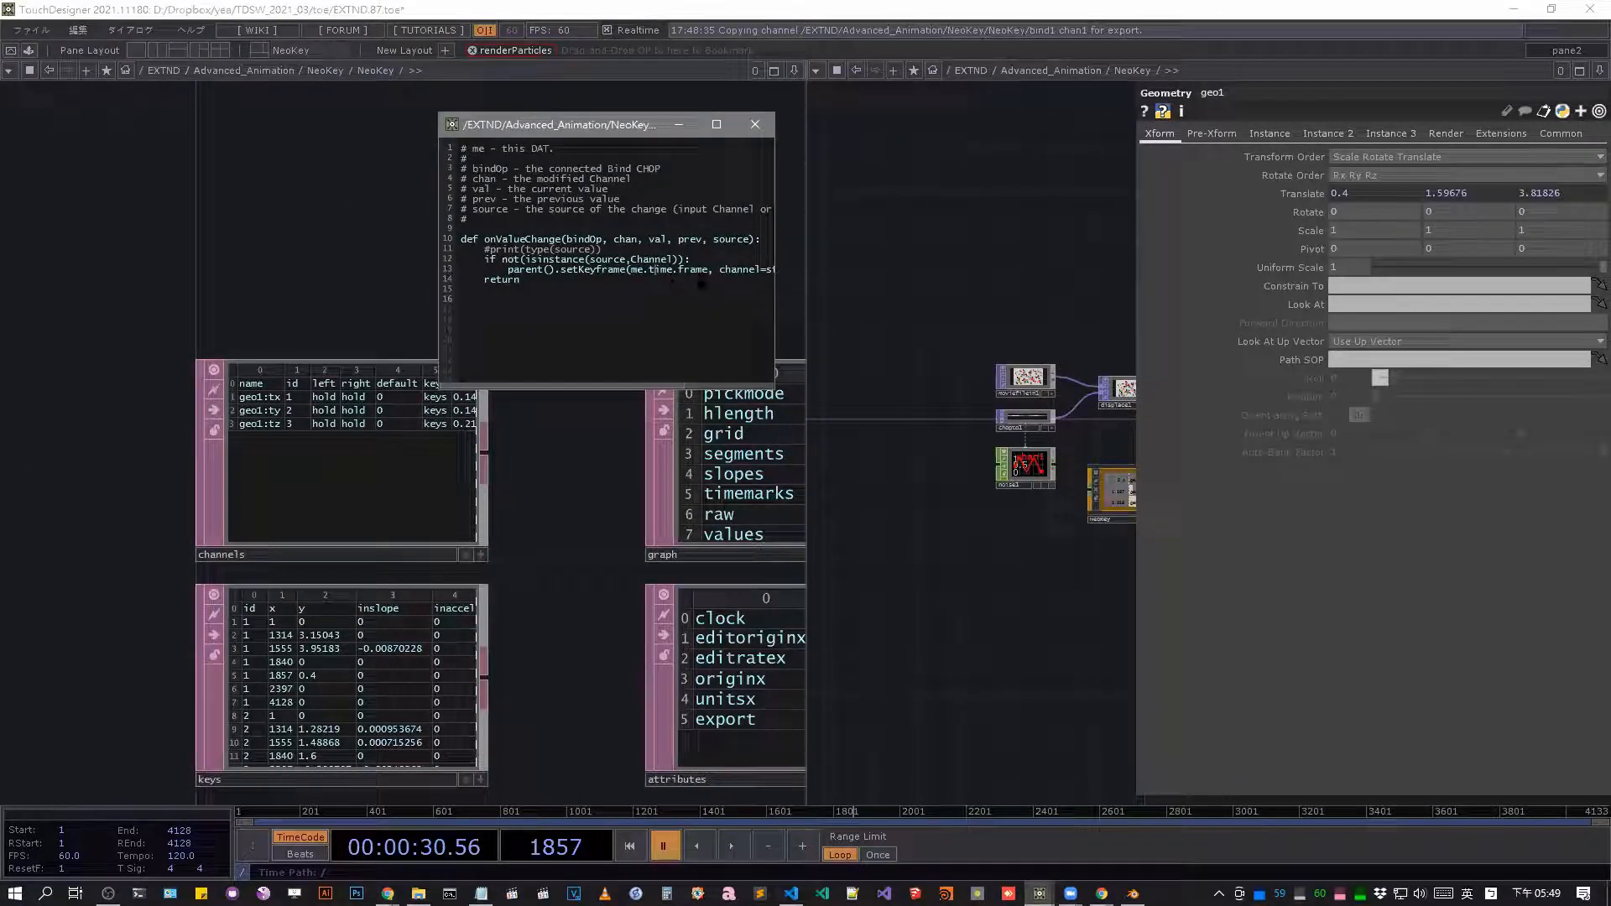
pyautogui.moveTo(437, 274); pyautogui.dragTo(278, 279)
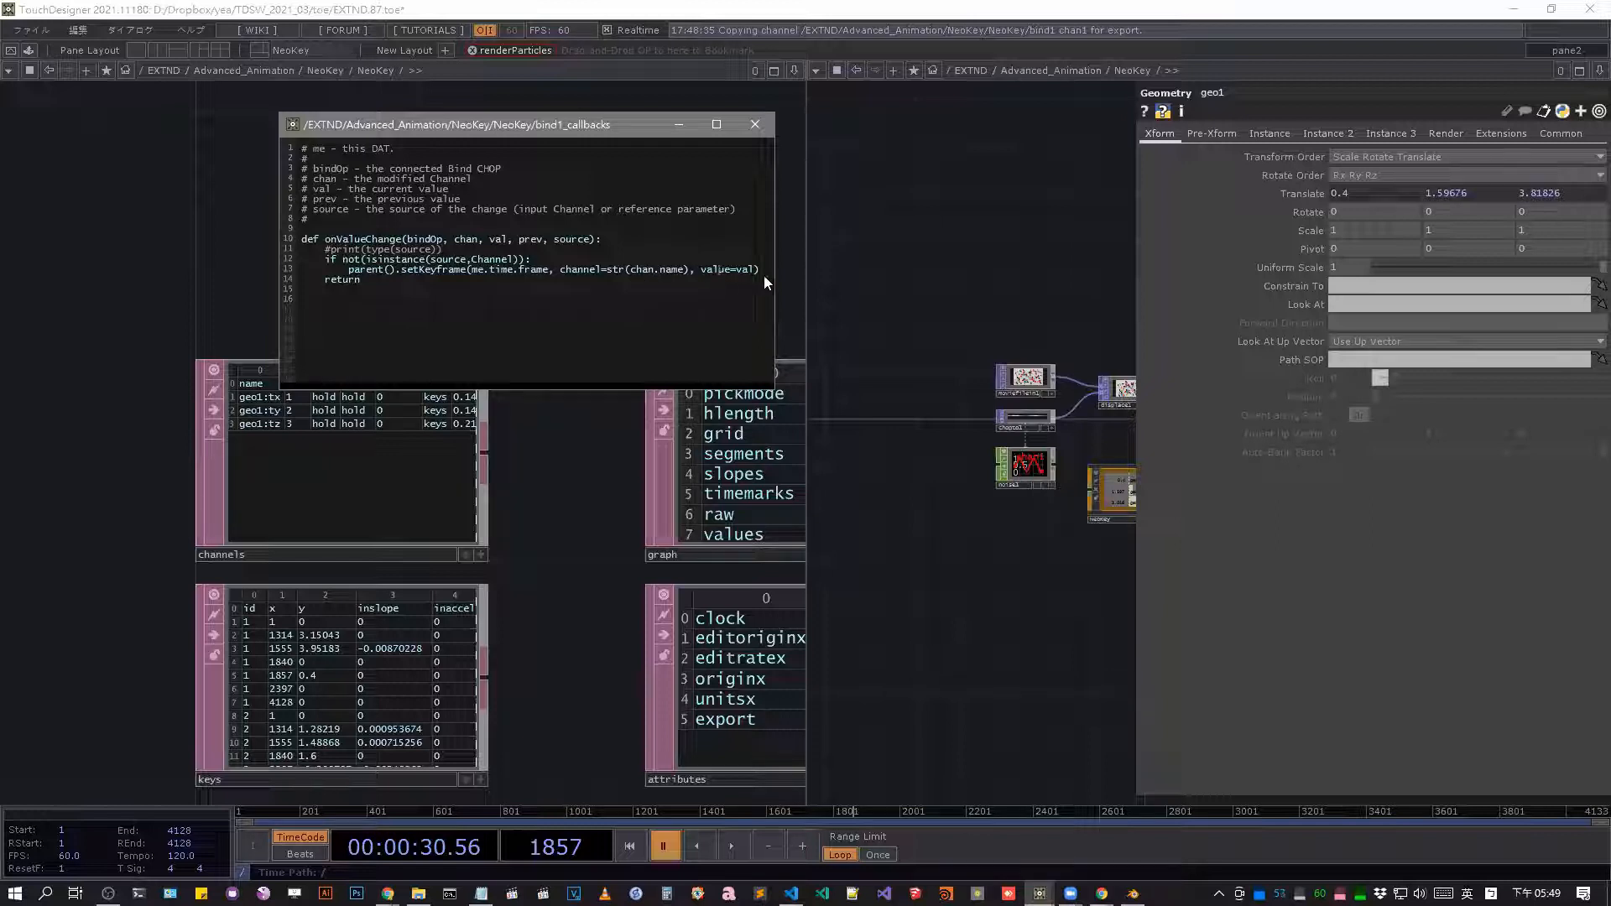
# Return to the out Bind CHOP's chain and set geo1's Translate X to 3.4.
pyautogui.scroll(-9, 567, 481)
pyautogui.scroll(6, 606, 600)
pyautogui.moveTo(407, 506); pyautogui.dragTo(47, 445)
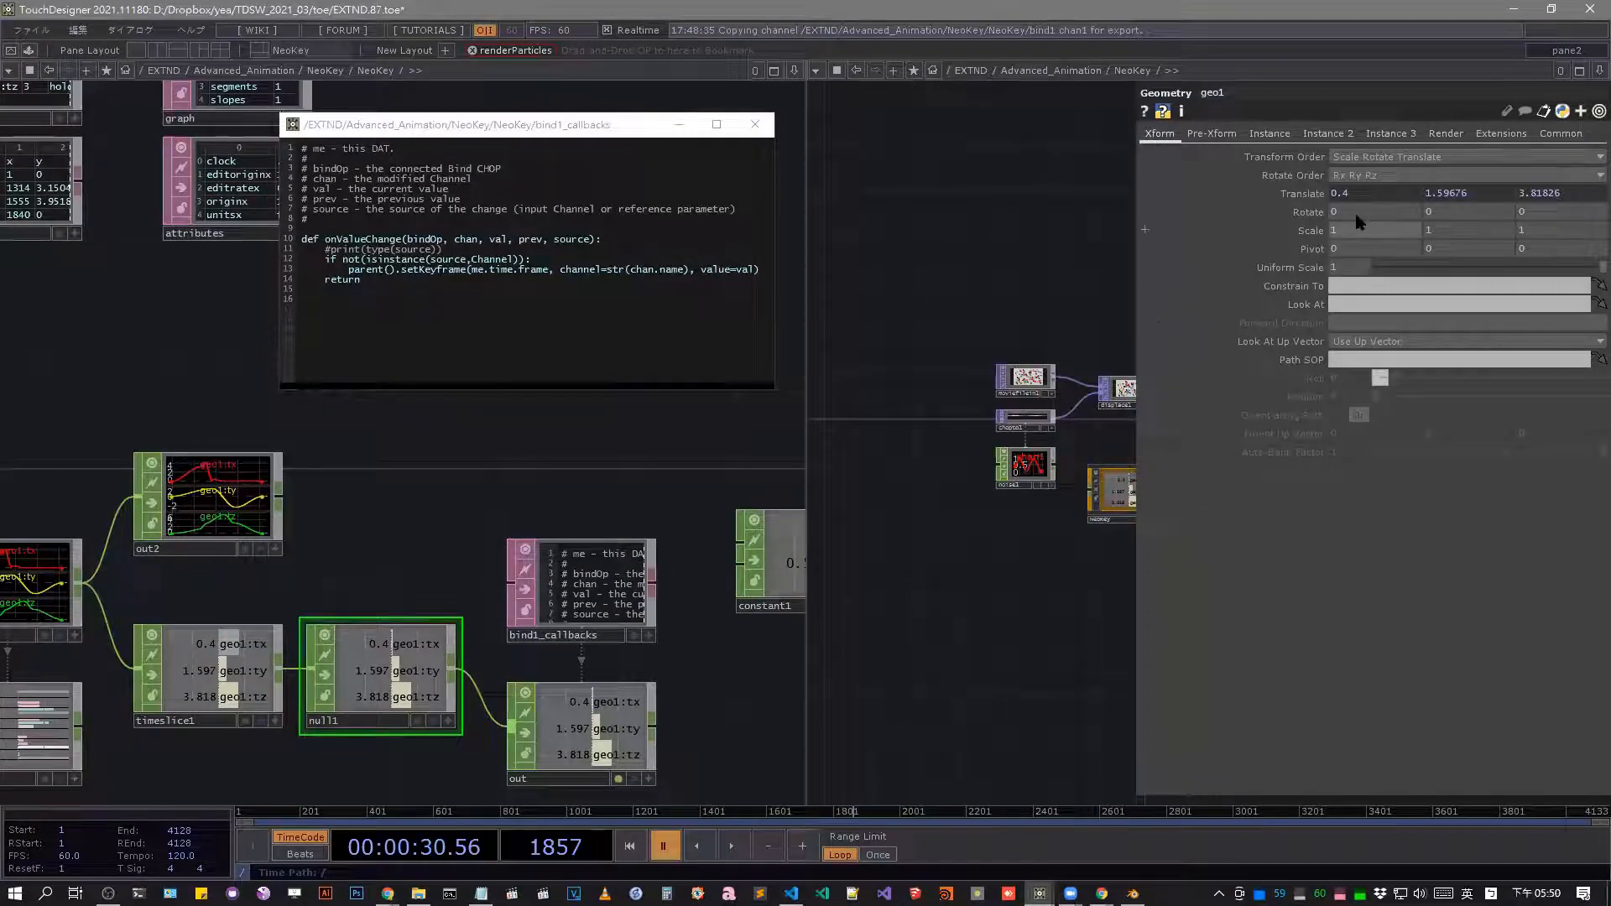
pyautogui.moveTo(1353, 197); pyautogui.dragTo(1352, 160, button='middle')
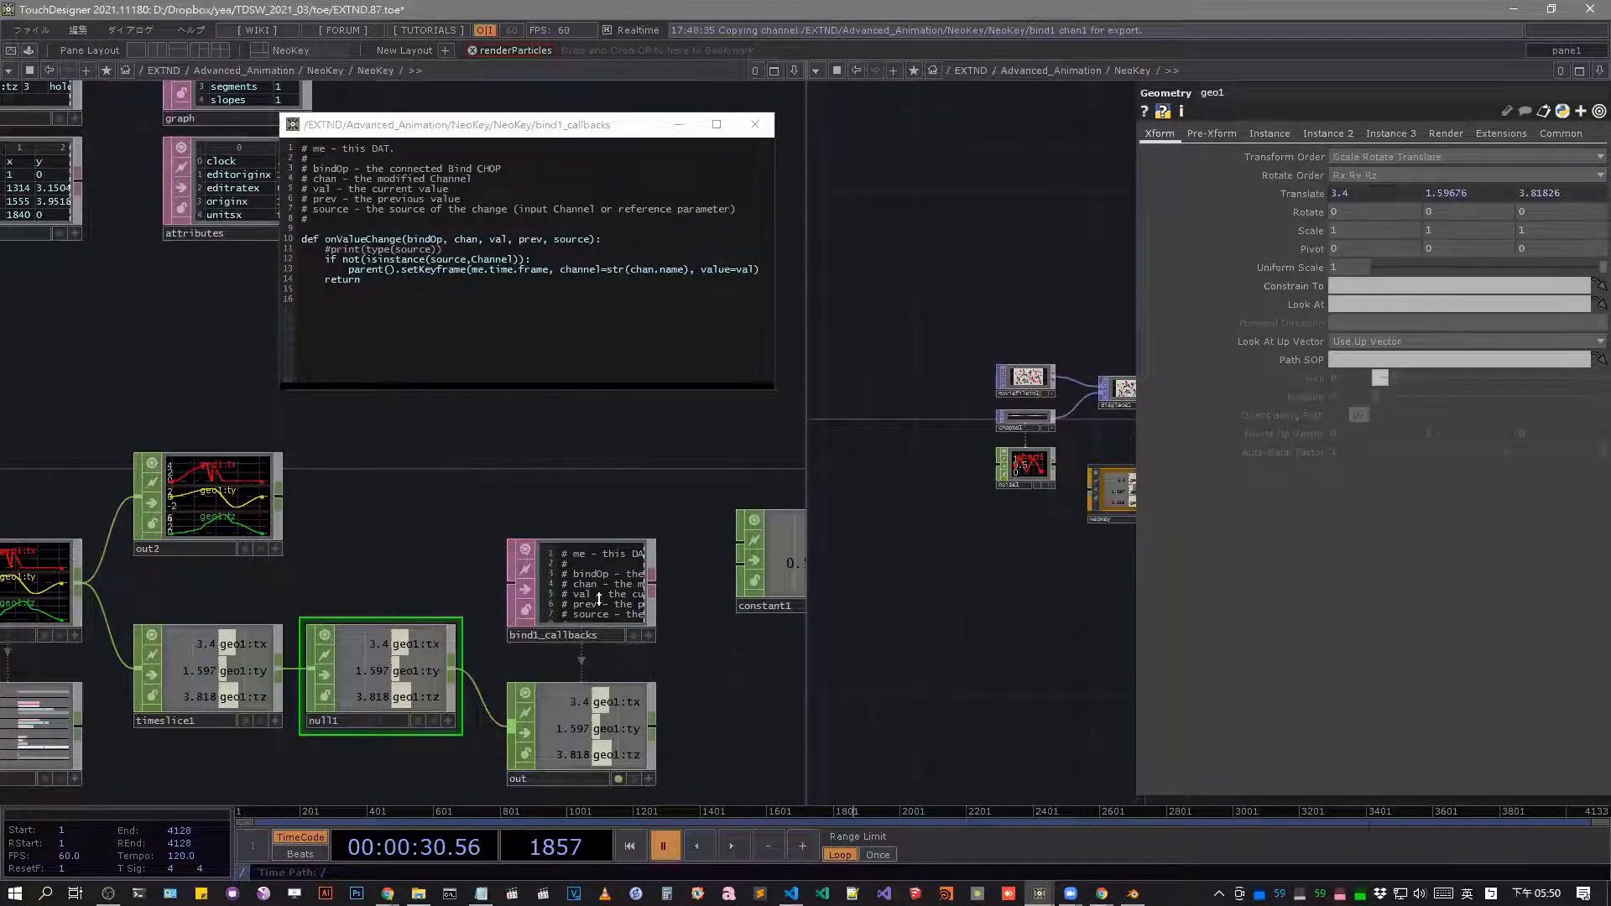
# Examine the keys and channels tables against the parent().setKeyframe call and geo1's Translate values.
pyautogui.moveTo(412, 489); pyautogui.dragTo(555, 498)
pyautogui.moveTo(554, 499); pyautogui.dragTo(452, 412, button='middle')
pyautogui.moveTo(602, 480); pyautogui.dragTo(213, 420)
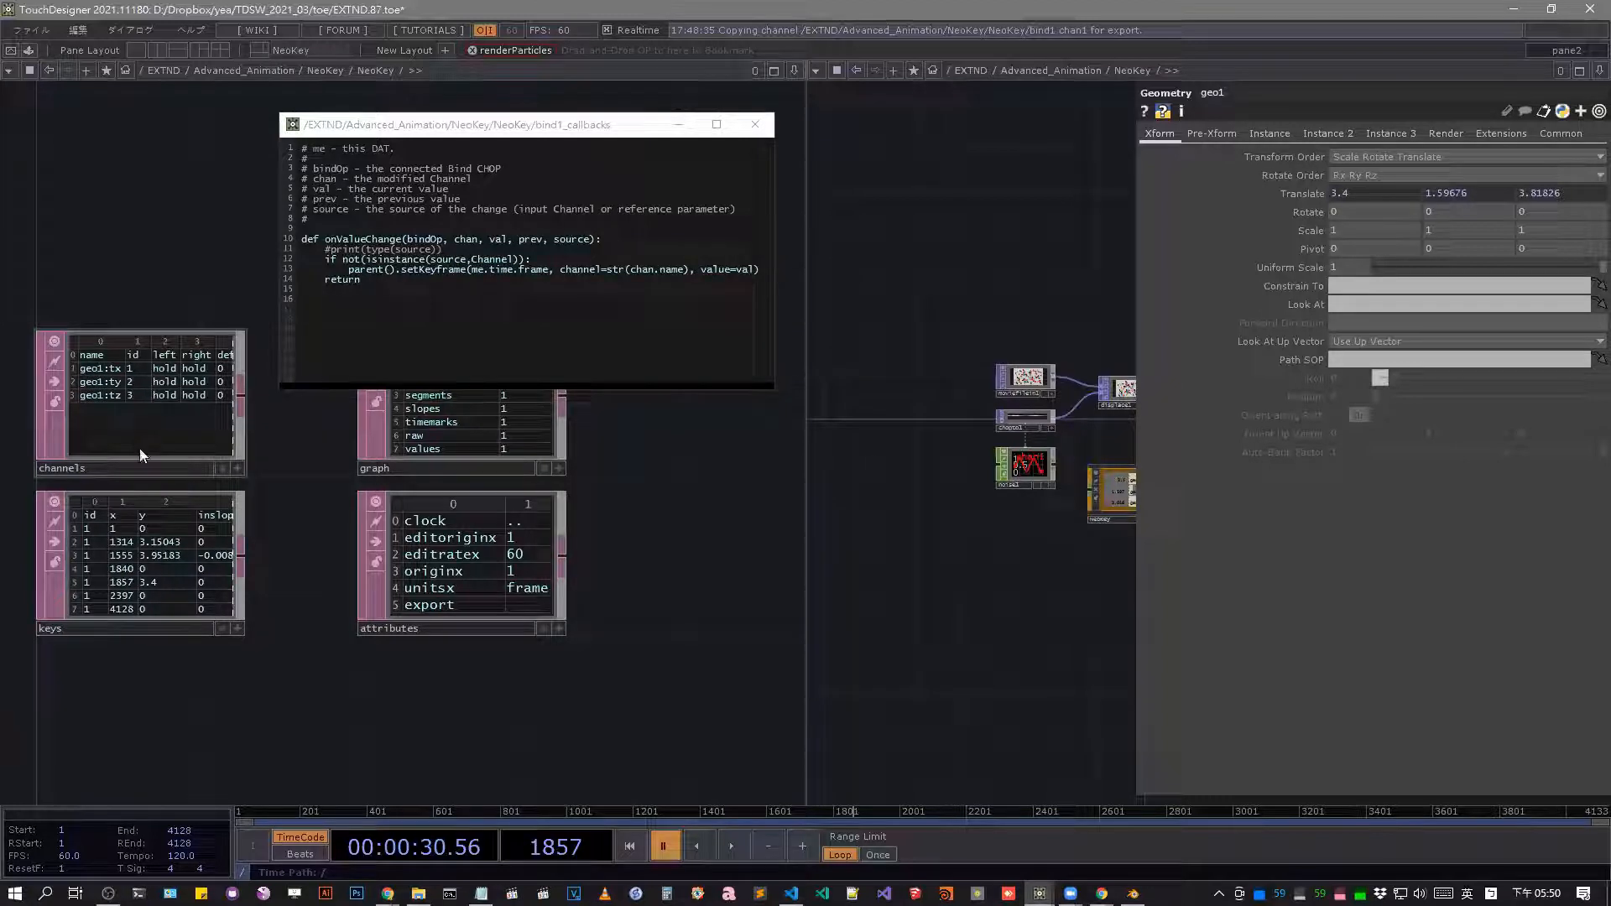
pyautogui.doubleClick(533, 270)
pyautogui.moveTo(616, 453); pyautogui.dragTo(680, 448)
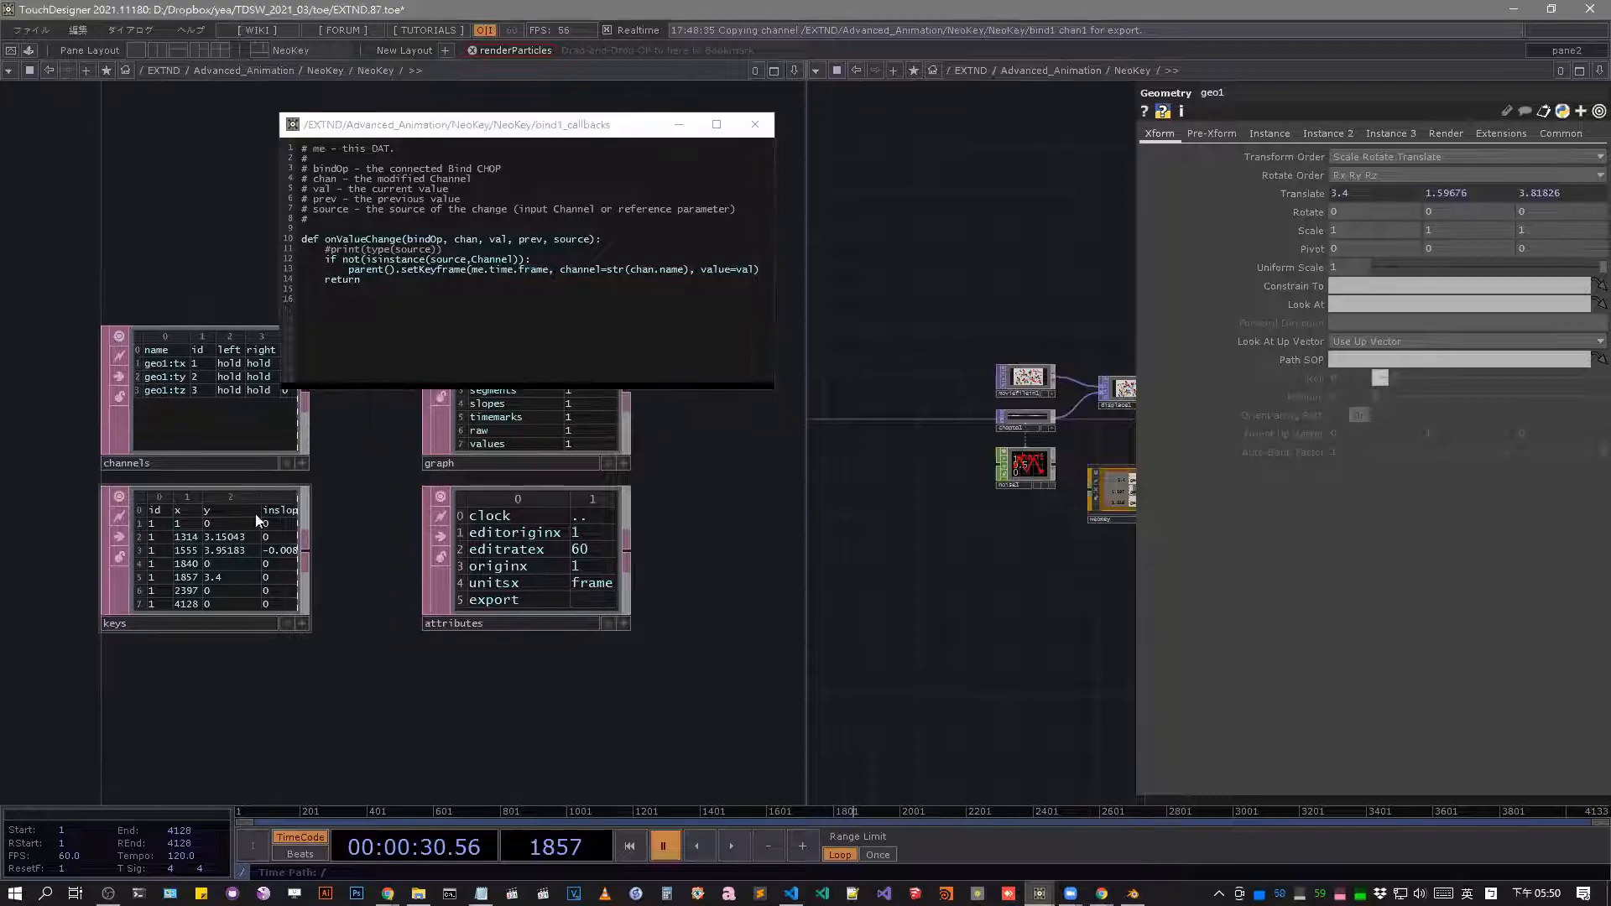
pyautogui.moveTo(1449, 193); pyautogui.dragTo(1450, 174, button='middle')
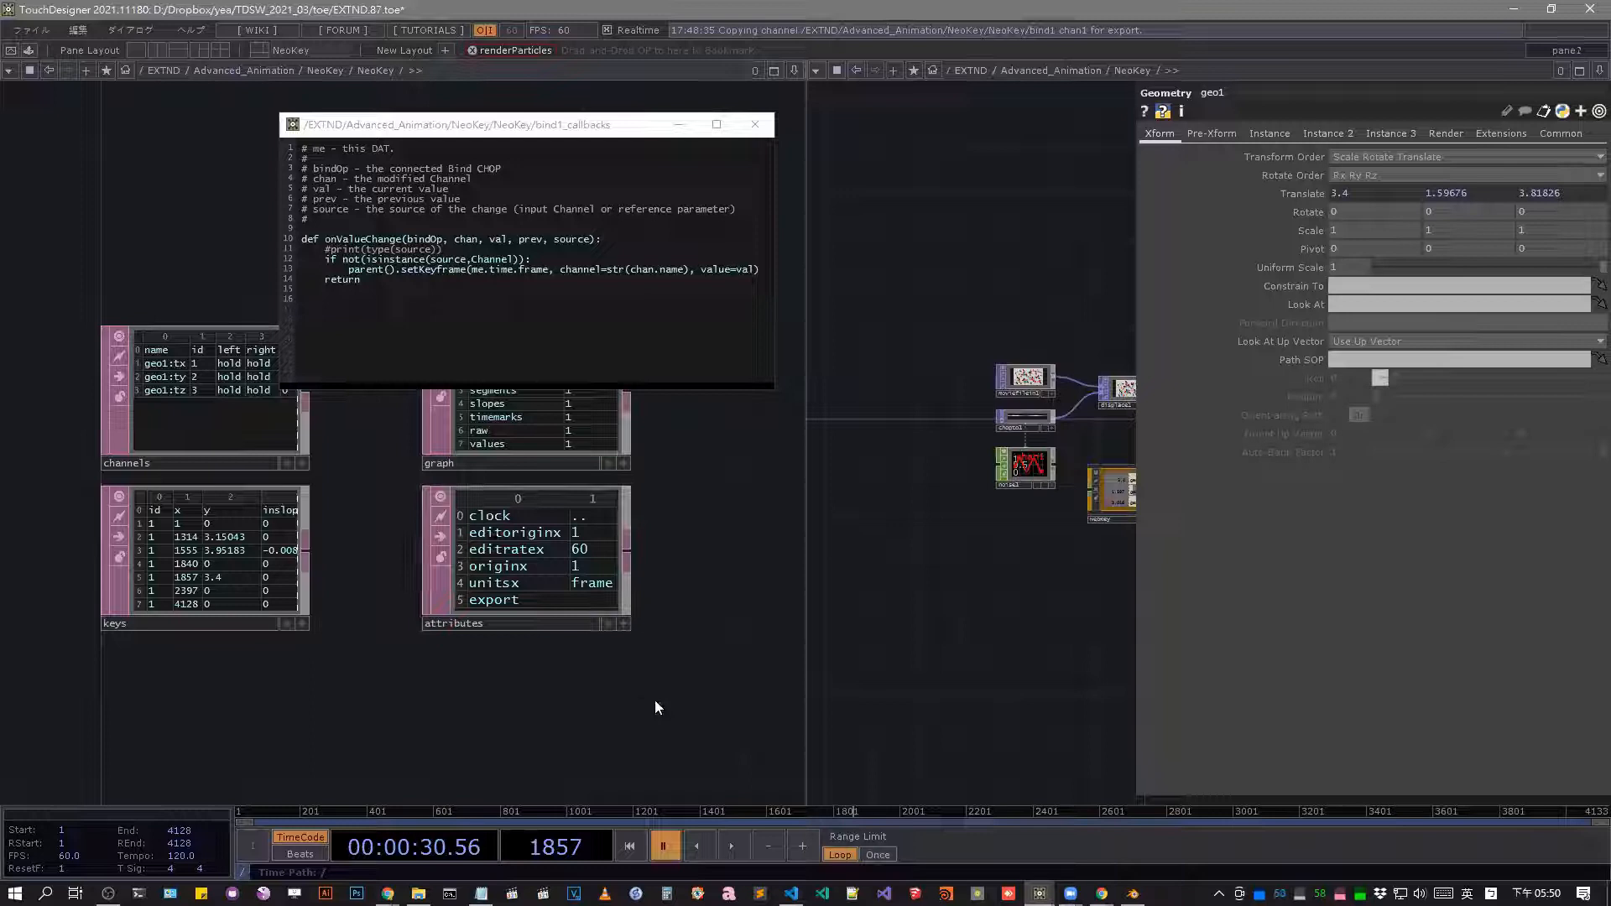
# Rearrange the panes to show NeoKey's channel editor below the parent network and close the bind1_callbacks viewer.
pyautogui.hotkey('alt', '[')
pyautogui.scroll(-5, 502, 535)
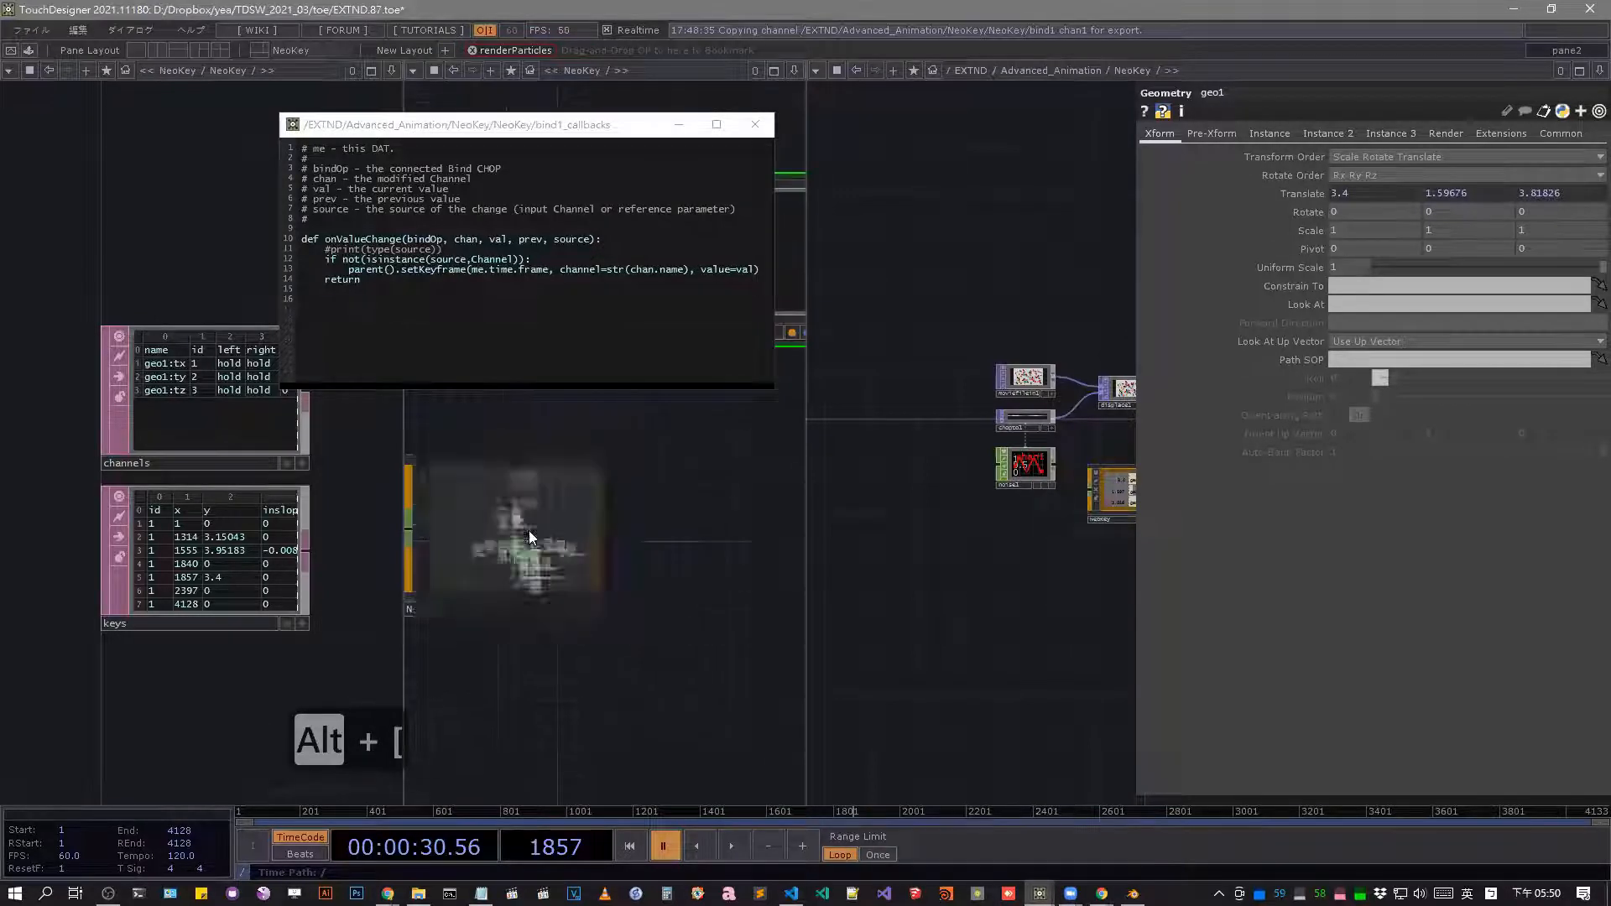
pyautogui.click(140, 53)
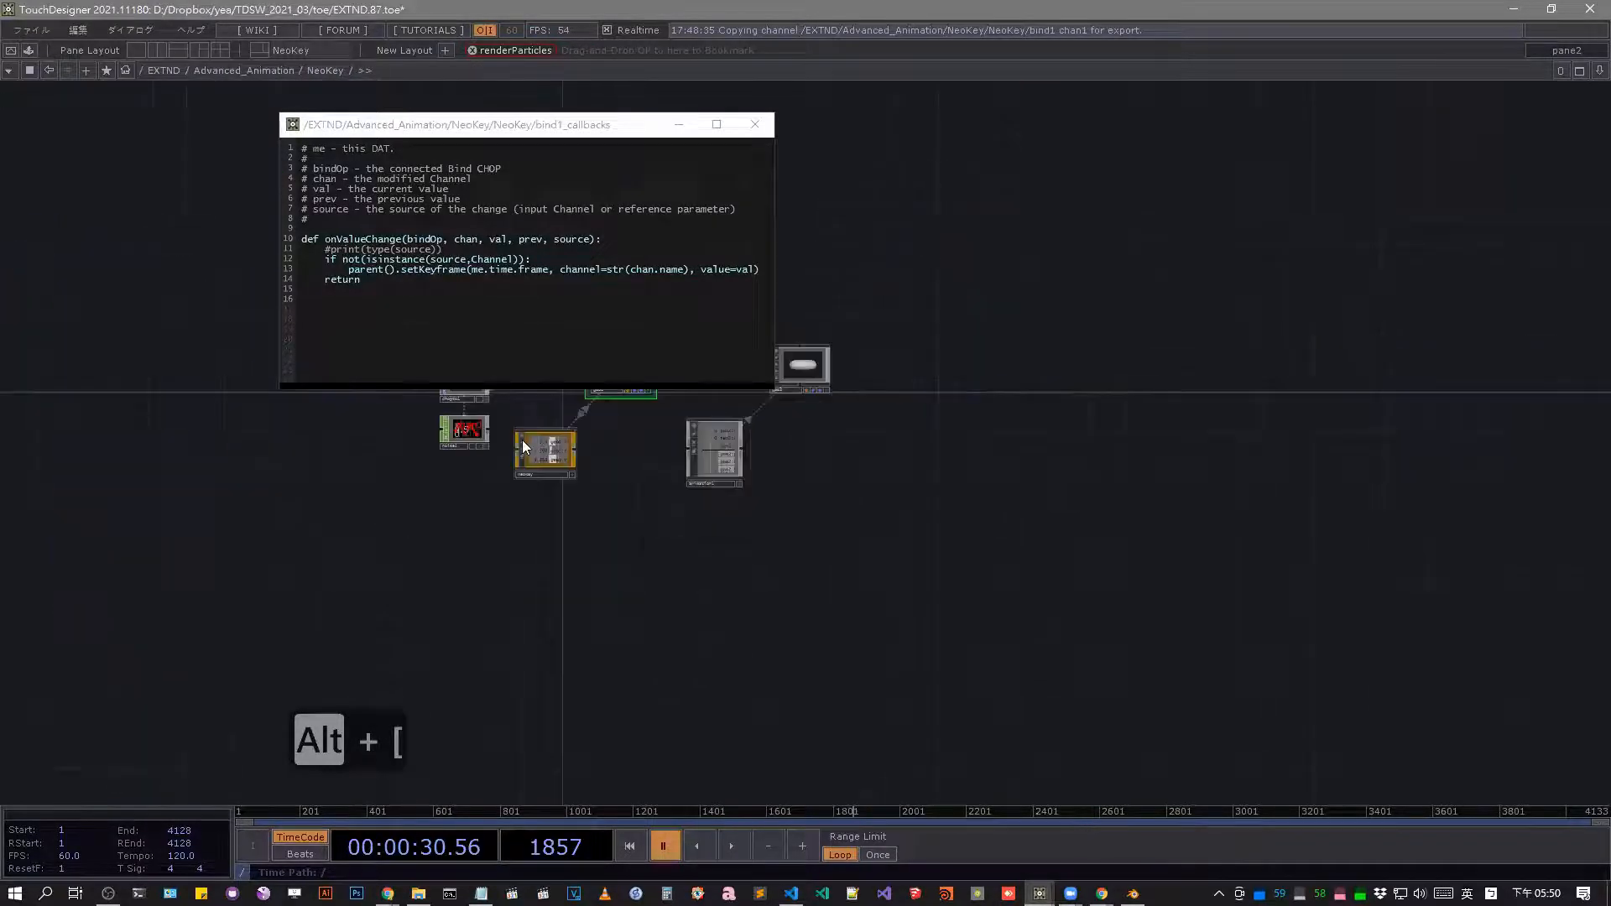
pyautogui.rightClick(610, 448)
pyautogui.click(658, 455)
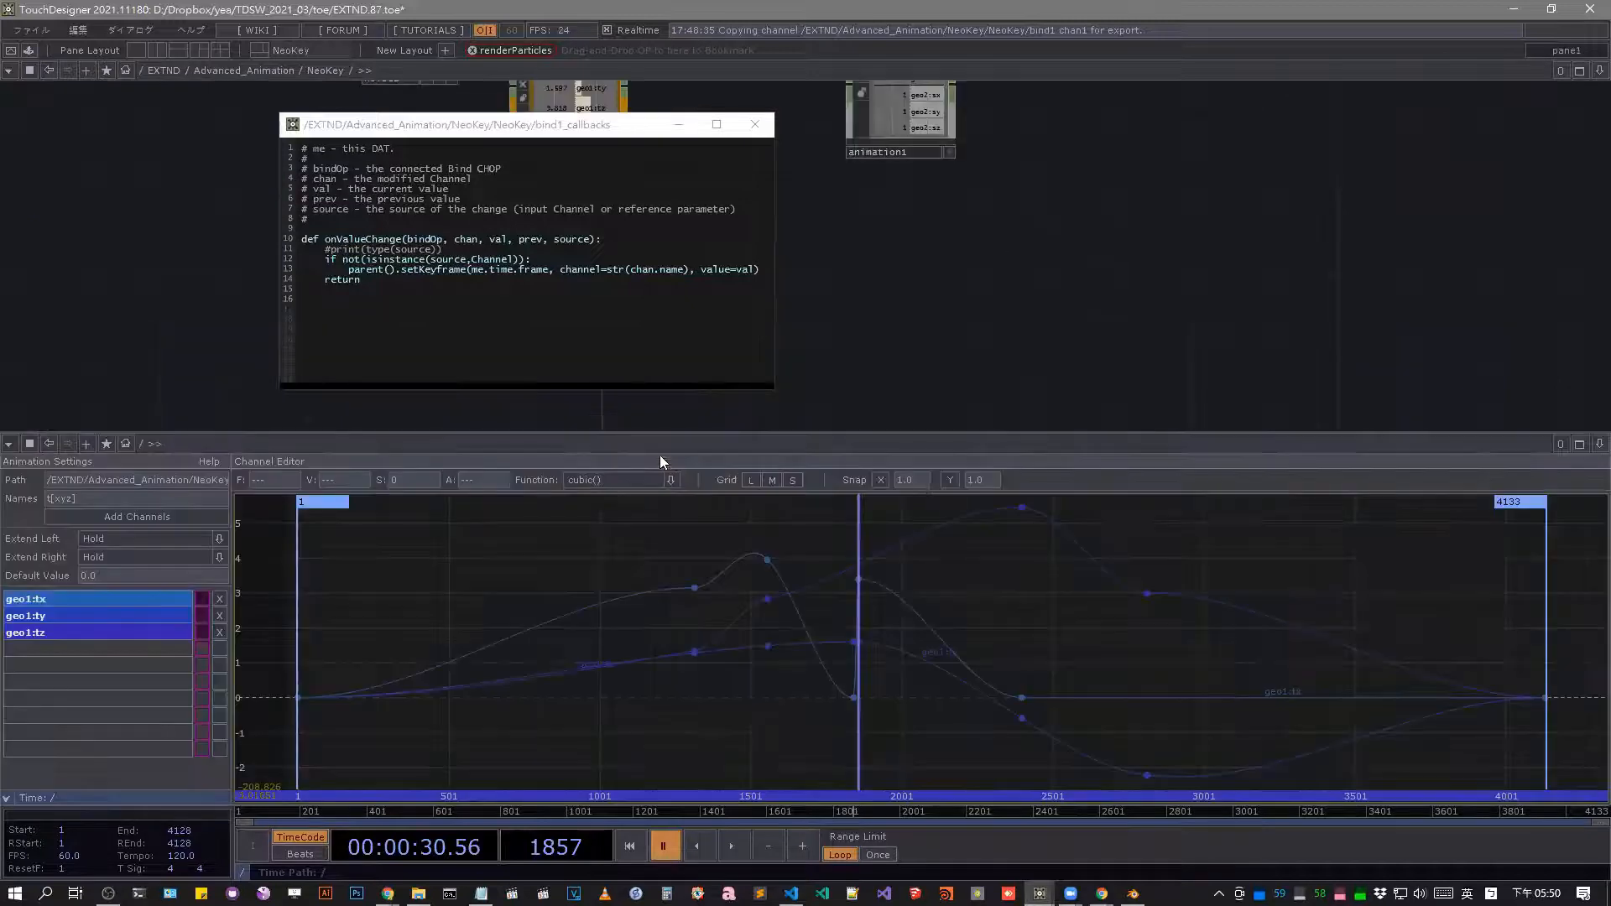
pyautogui.click(754, 124)
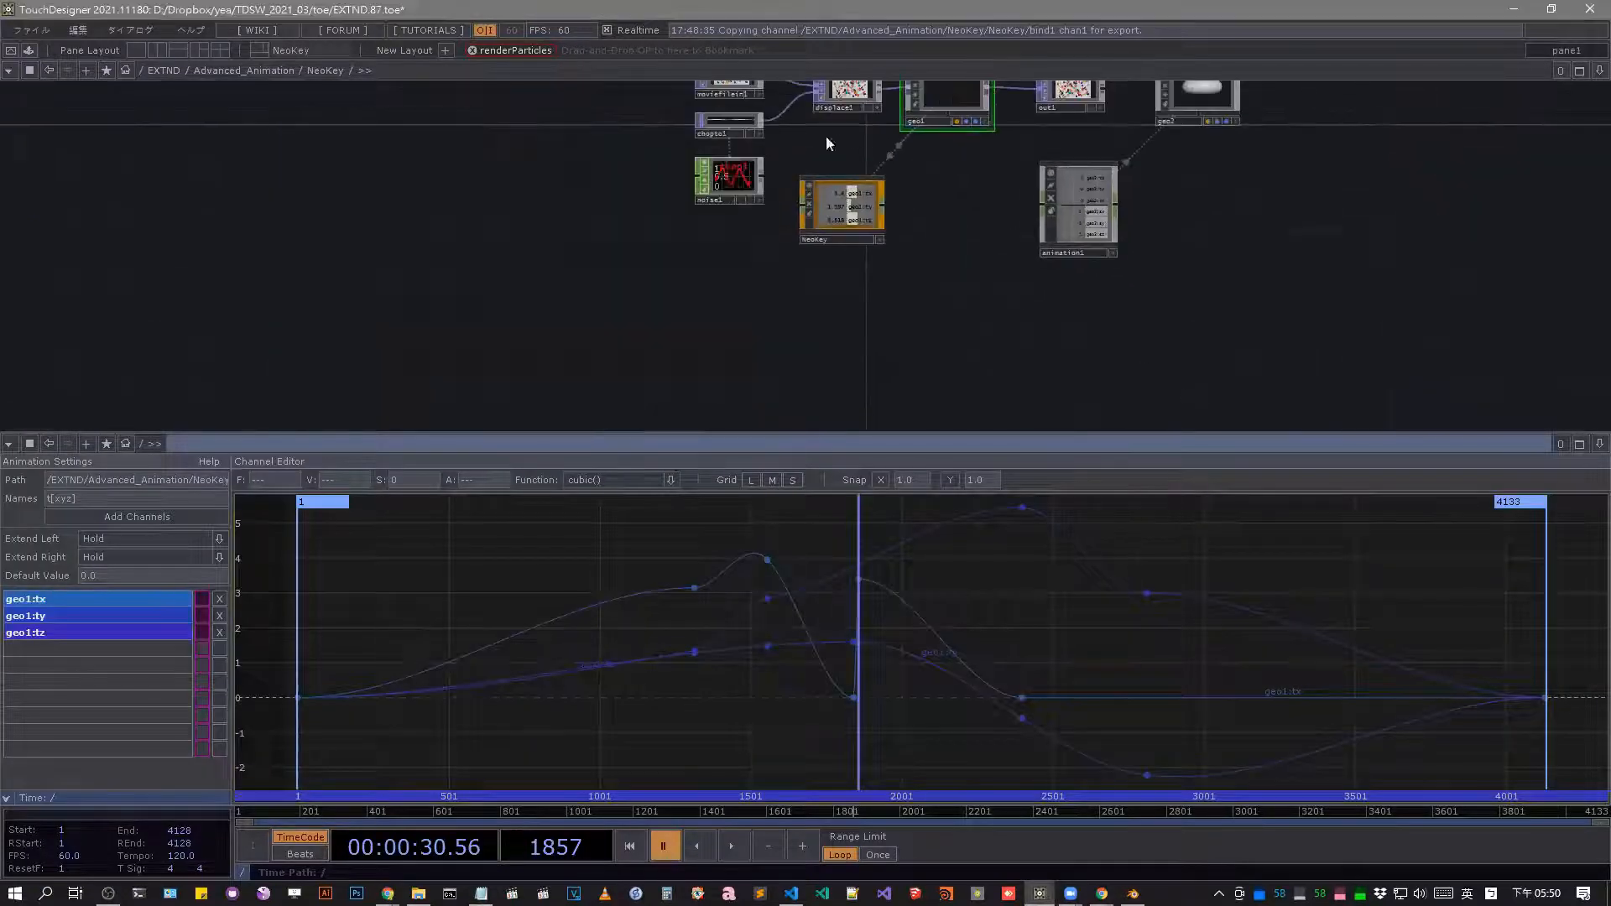
# Open geo1's parameters in a floating window, move it clear of the network and set Translate X to -0.5.
pyautogui.press('h')
pyautogui.rightClick(837, 204)
pyautogui.click(876, 166)
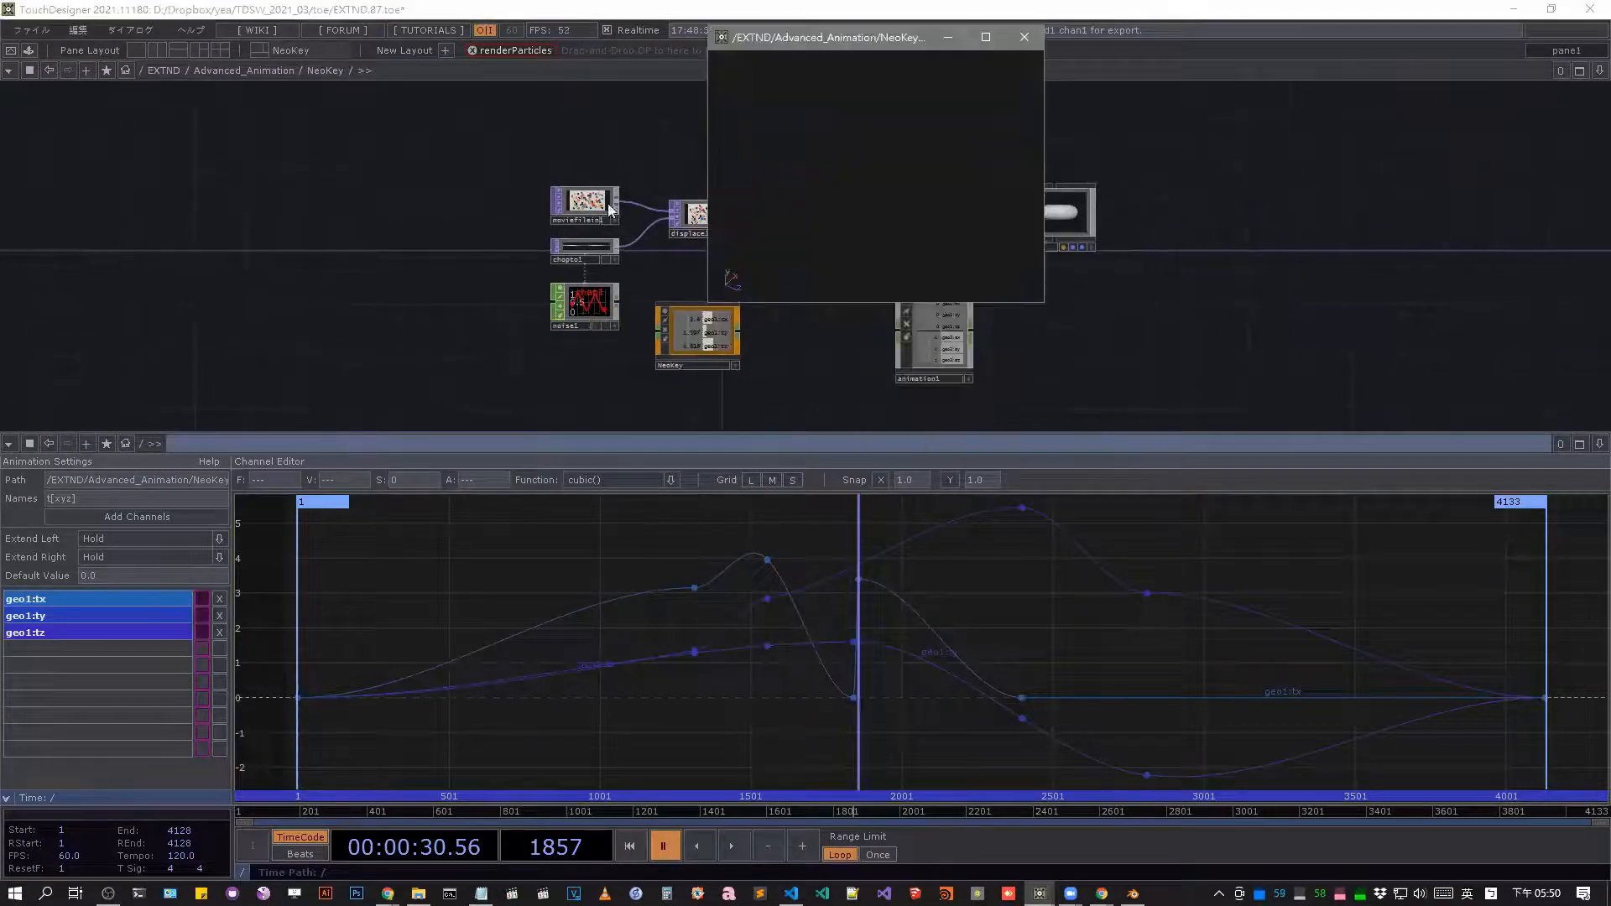
pyautogui.click(1025, 38)
pyautogui.rightClick(798, 207)
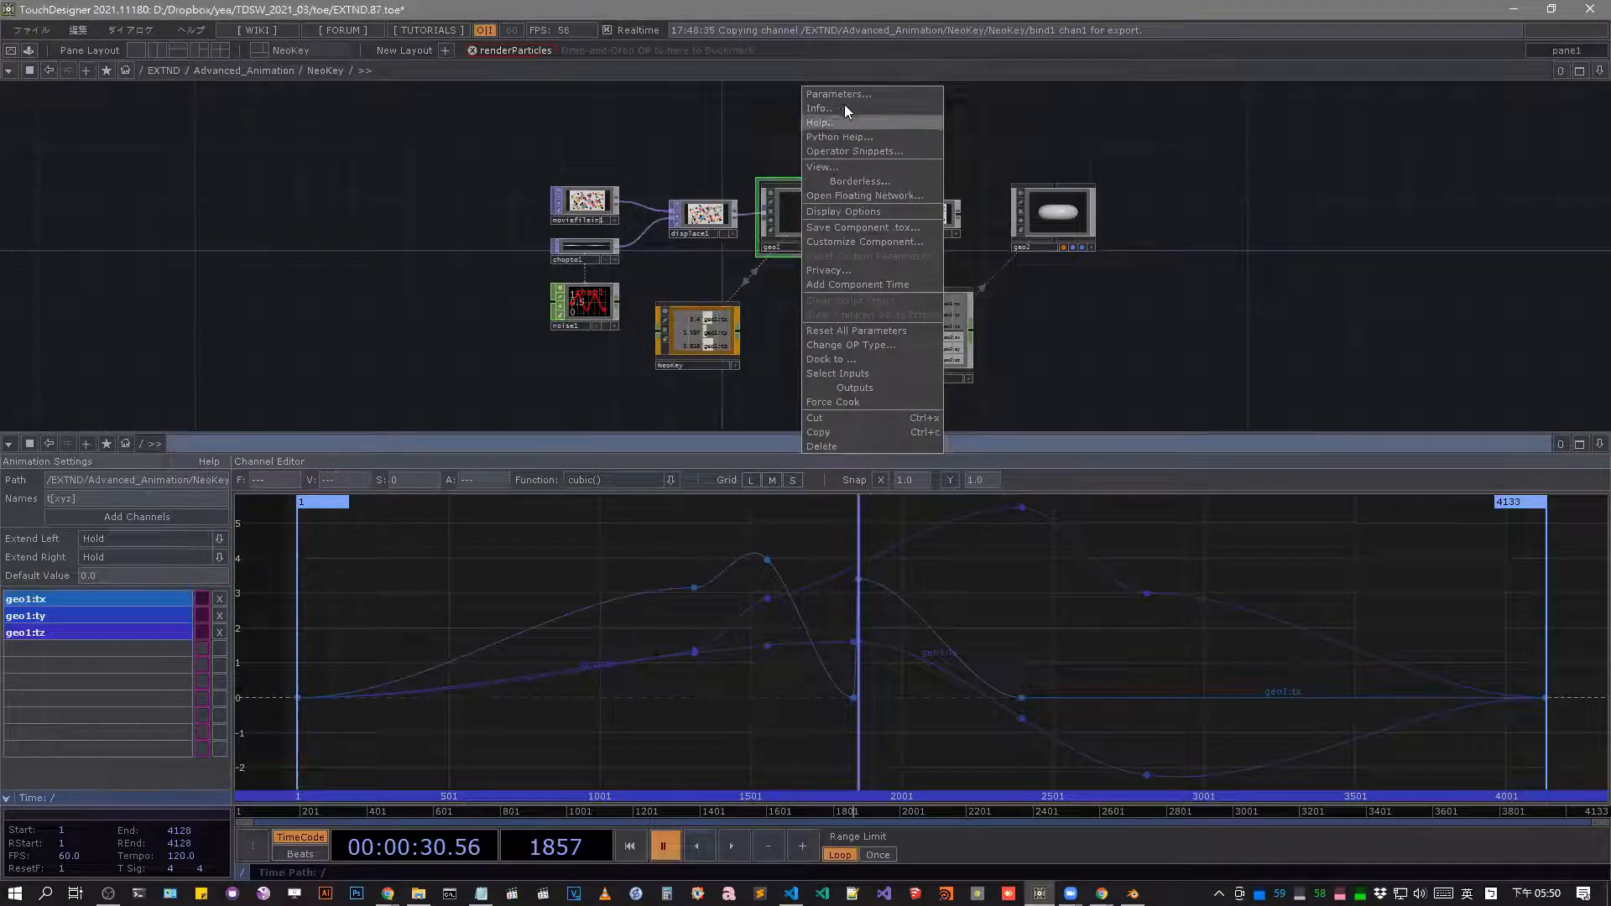
pyautogui.click(846, 97)
pyautogui.moveTo(857, 30); pyautogui.dragTo(1313, 72)
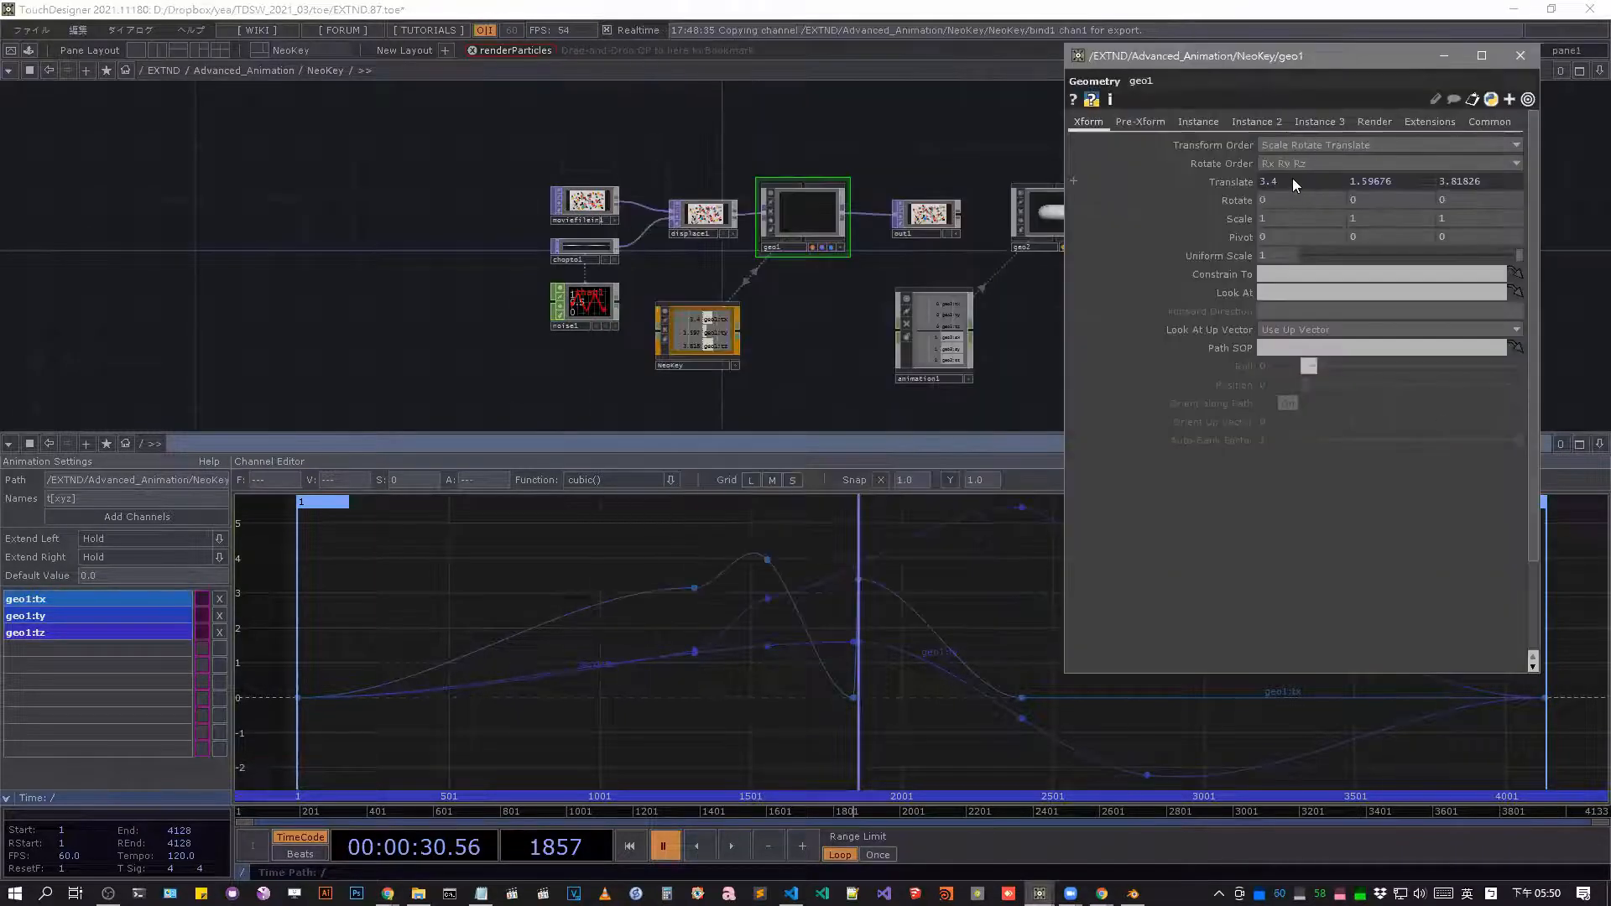
pyautogui.moveTo(1292, 163); pyautogui.dragTo(1200, 164)
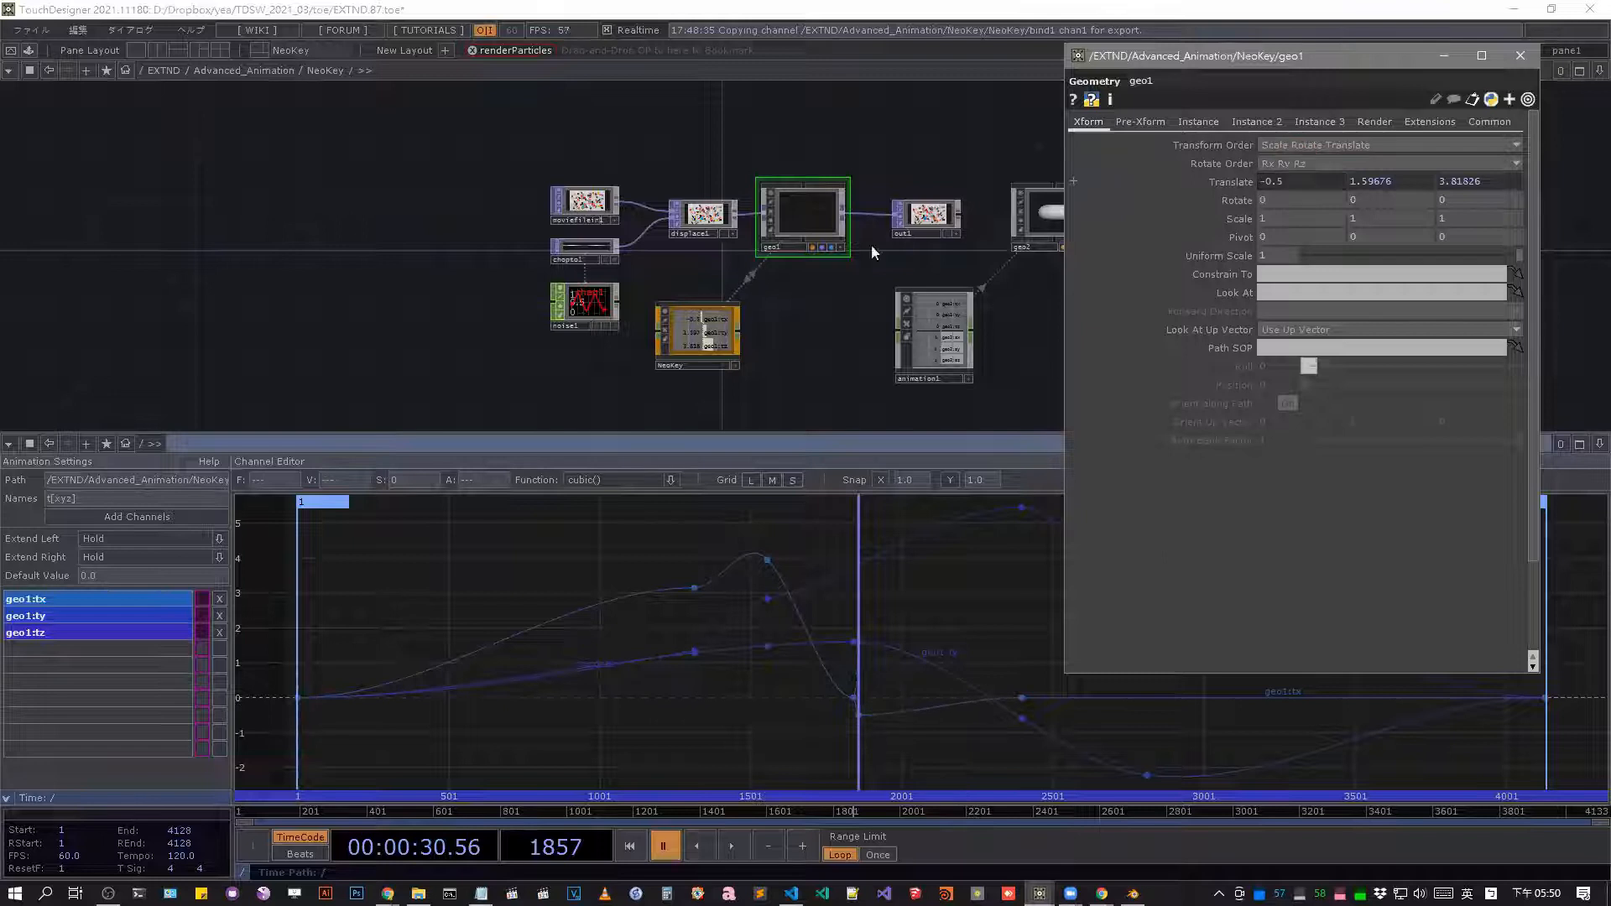
# Enter NeoKey and enlarge the keys table to examine its keyframe rows alongside the channel editor.
pyautogui.click(711, 340)
pyautogui.press('i')
pyautogui.scroll(10, 744, 252)
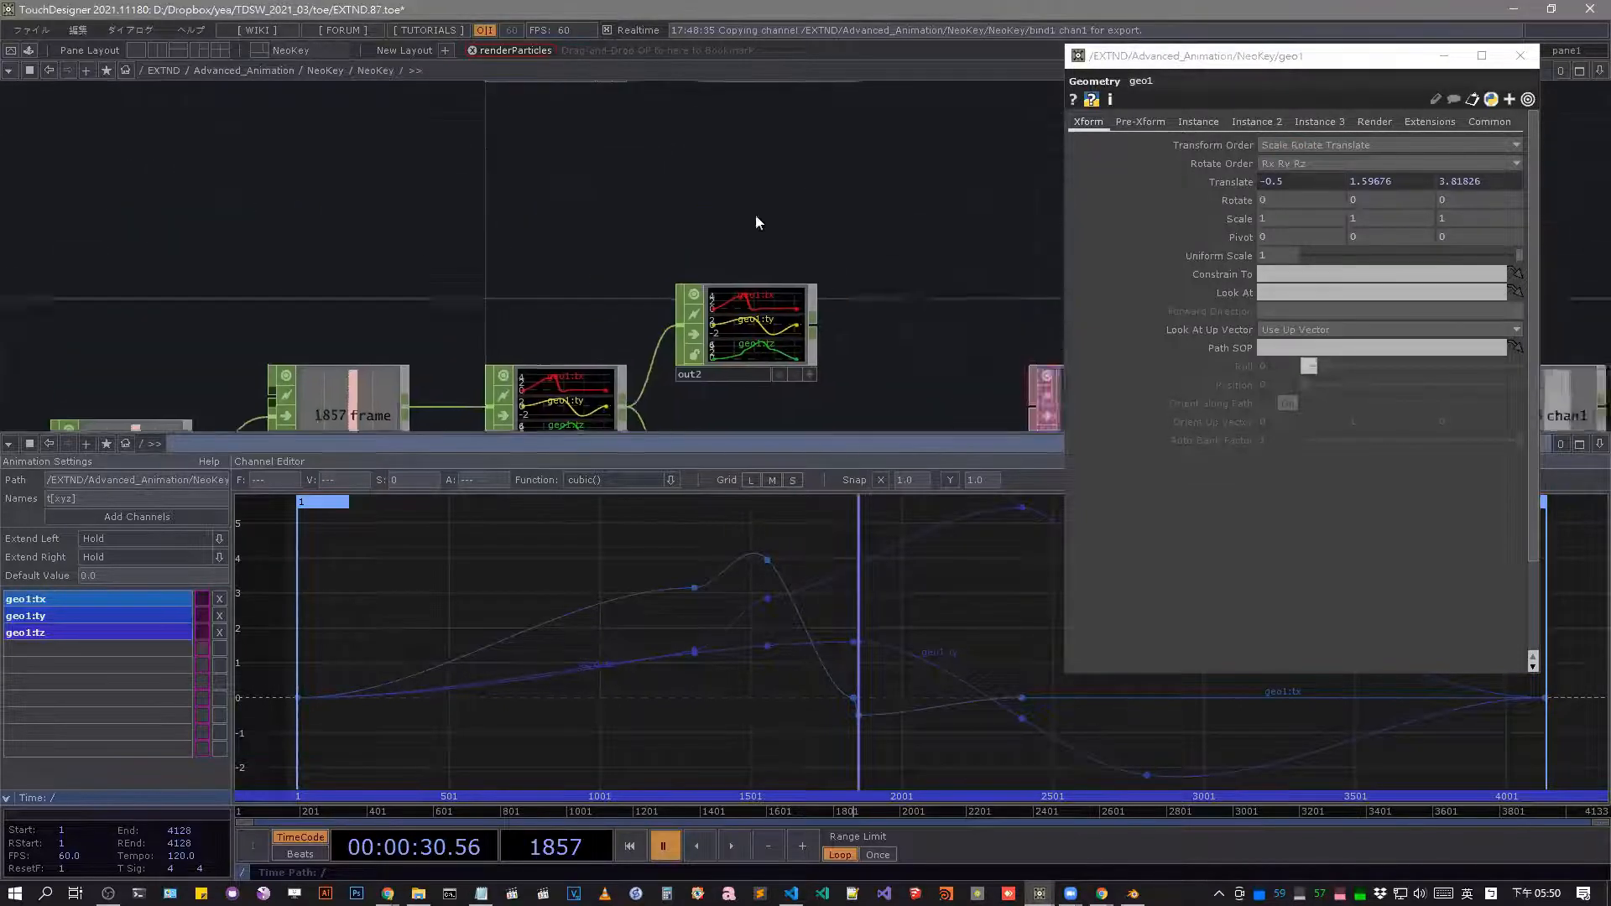
pyautogui.scroll(4, 661, 127)
pyautogui.scroll(-6, 811, 191)
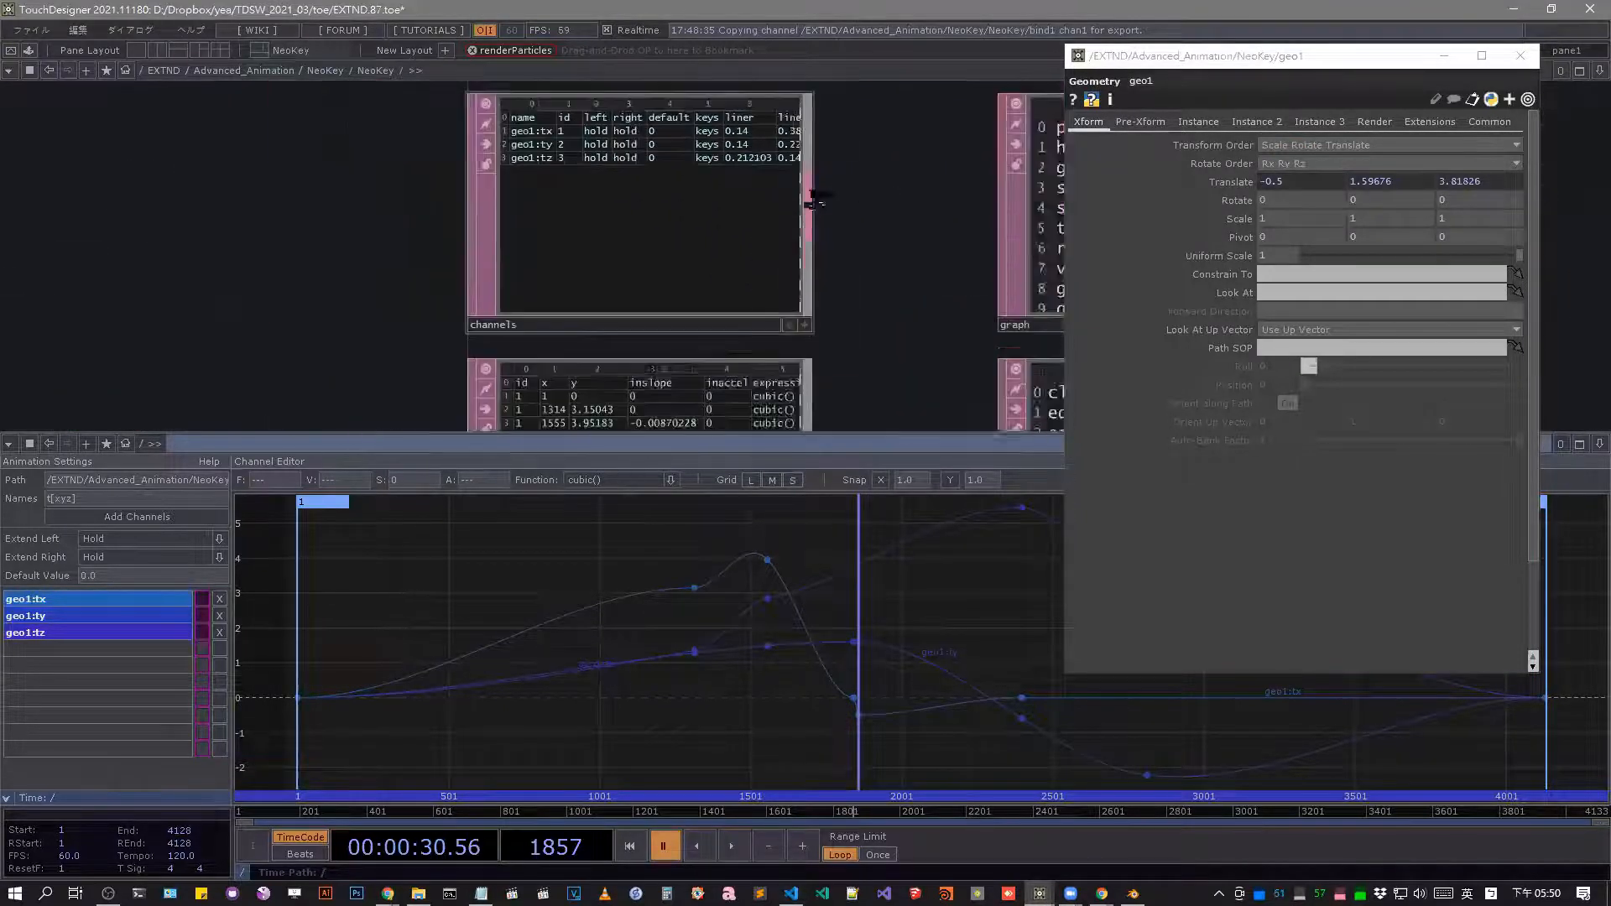
pyautogui.moveTo(867, 338); pyautogui.dragTo(926, 254)
pyautogui.scroll(5, 915, 254)
pyautogui.scroll(1, 920, 253)
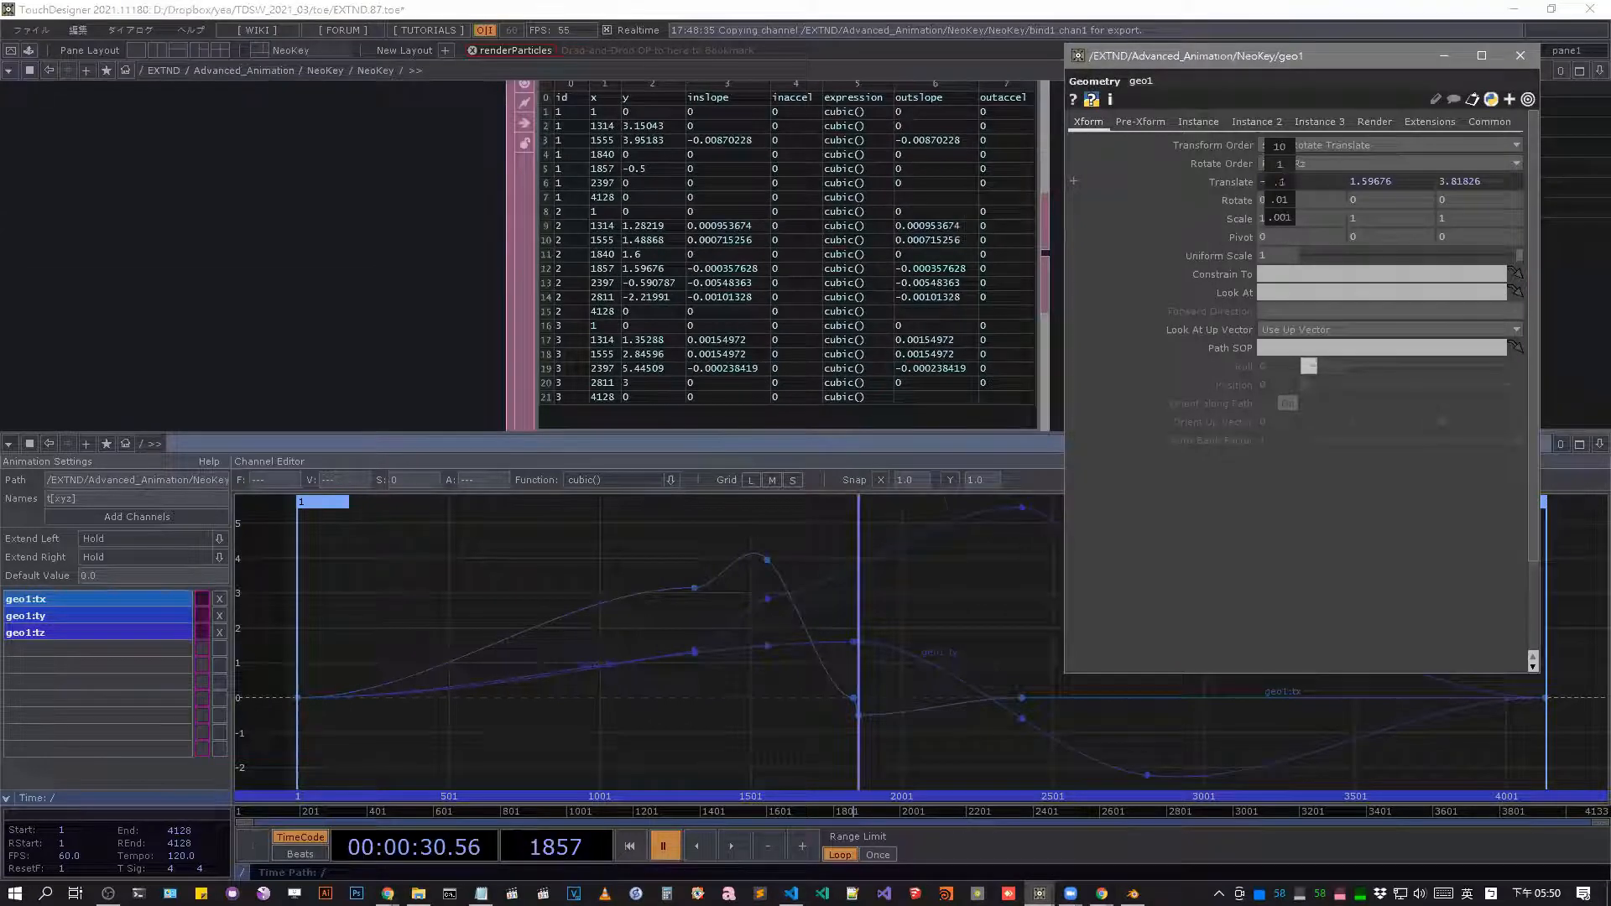
# Scrub the timeline to frame 1691 and examine the keys table and the setKeyframe call in bind1_callbacks.
pyautogui.moveTo(1282, 174)
pyautogui.mouseDown(button='middle')
pyautogui.moveTo(1325, 173)
pyautogui.moveTo(1282, 163)
pyautogui.mouseUp(button='middle')
pyautogui.moveTo(854, 813); pyautogui.dragTo(807, 812)
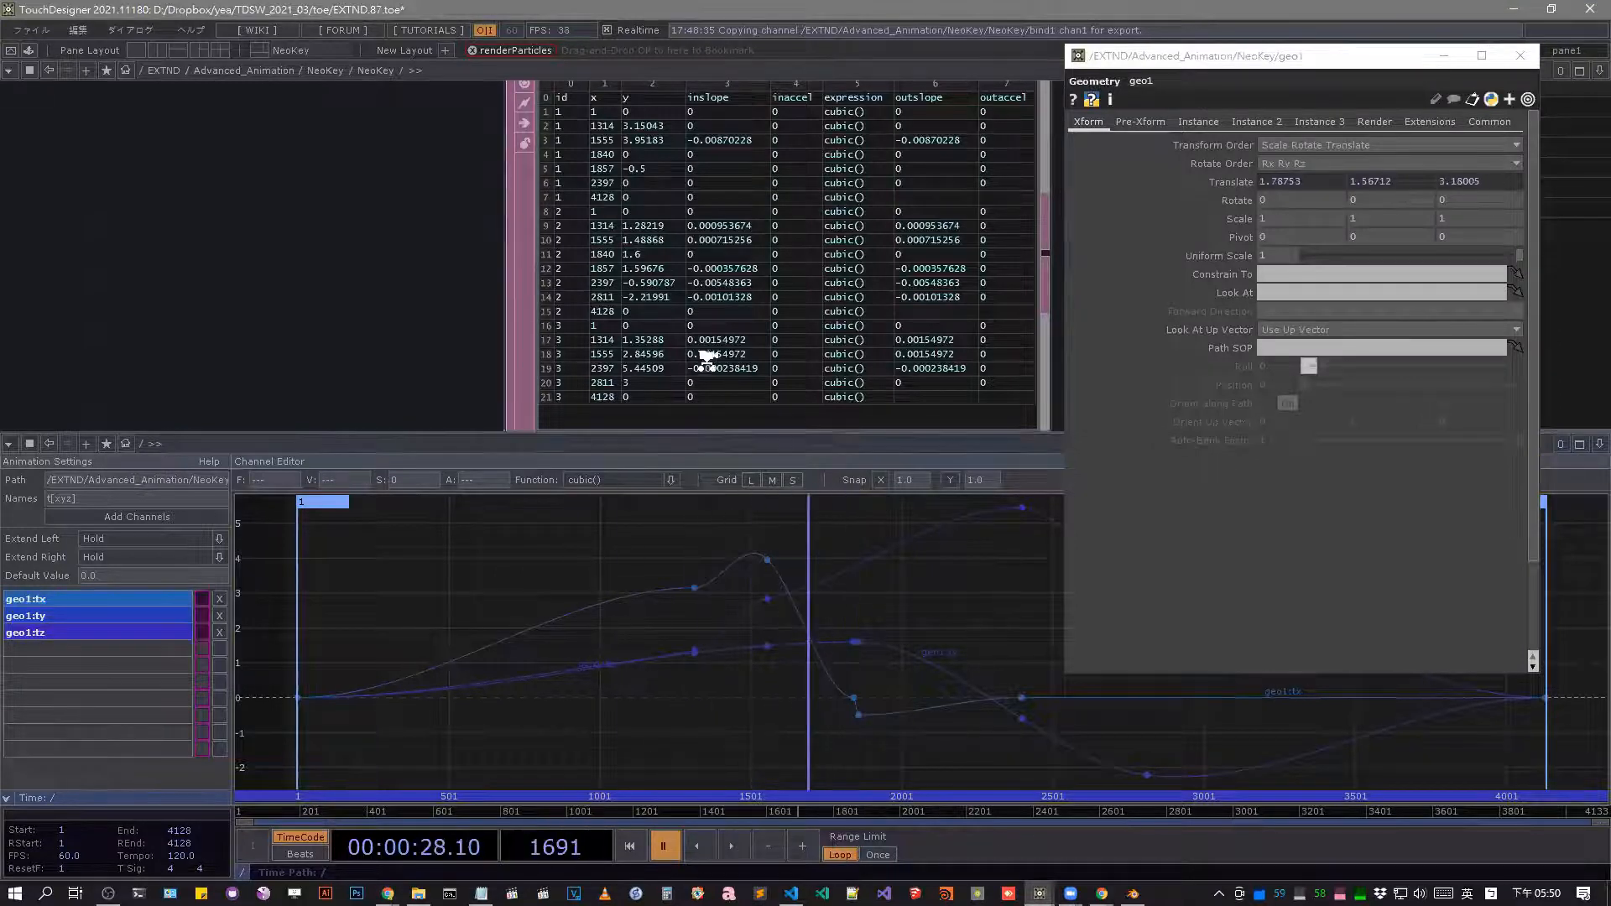
pyautogui.scroll(-10, 707, 359)
pyautogui.moveTo(933, 292); pyautogui.dragTo(595, 113)
pyautogui.scroll(-2, 786, 269)
pyautogui.moveTo(726, 334); pyautogui.dragTo(745, 287)
pyautogui.moveTo(723, 285); pyautogui.dragTo(776, 286, button='middle')
pyautogui.moveTo(672, 288); pyautogui.dragTo(624, 292)
pyautogui.moveTo(663, 299); pyautogui.dragTo(492, 174, button='middle')
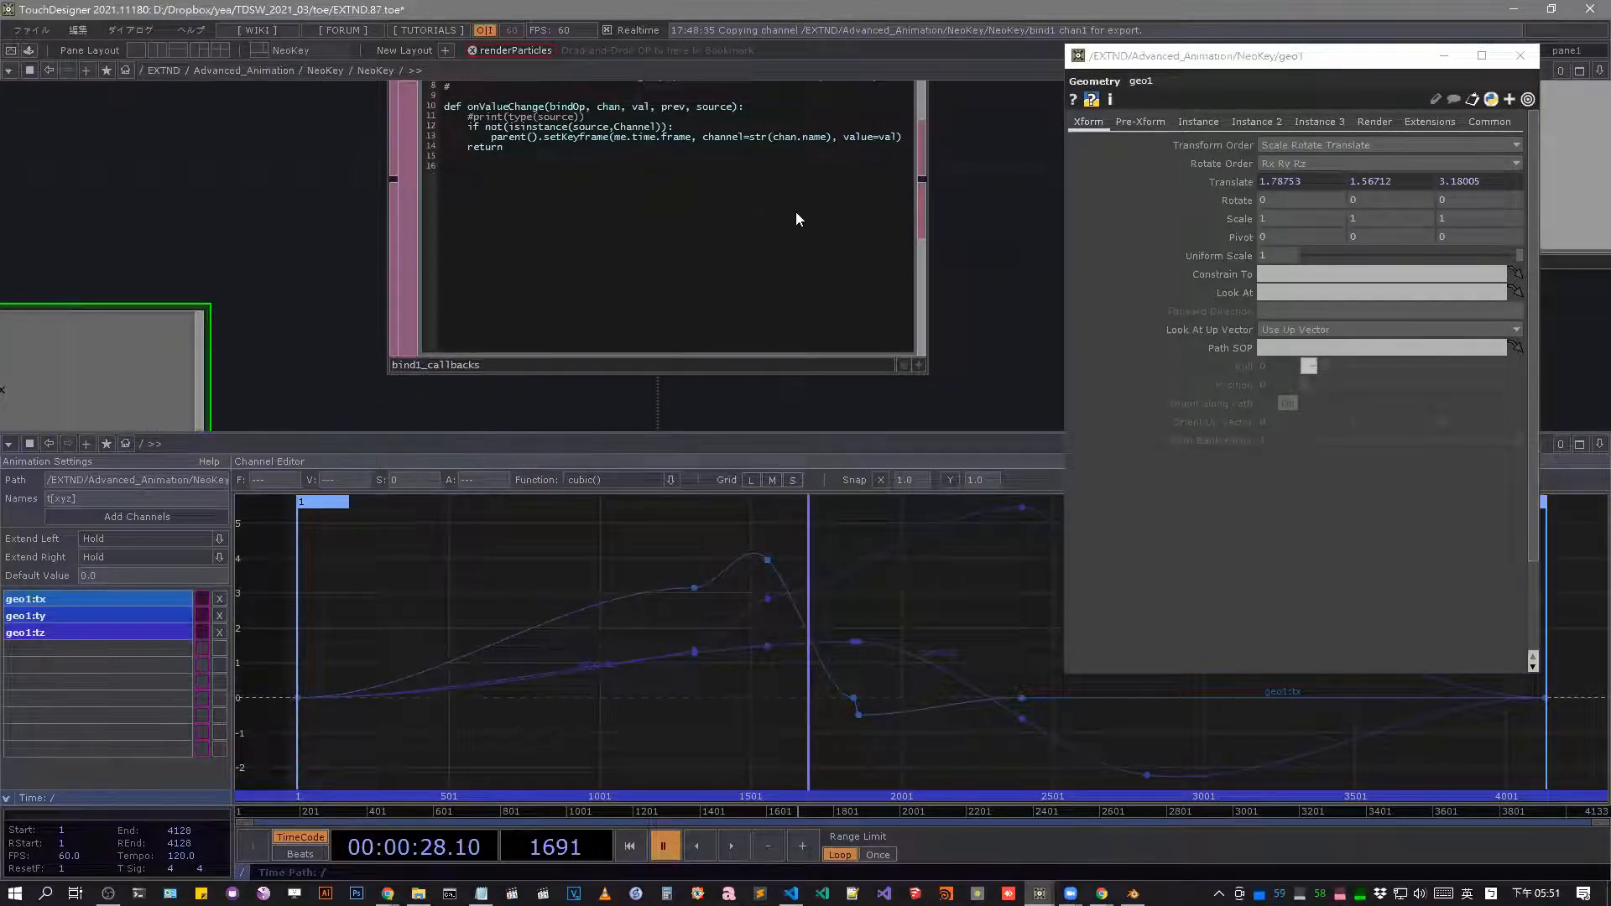
pyautogui.moveTo(796, 210); pyautogui.dragTo(902, 364, button='middle')
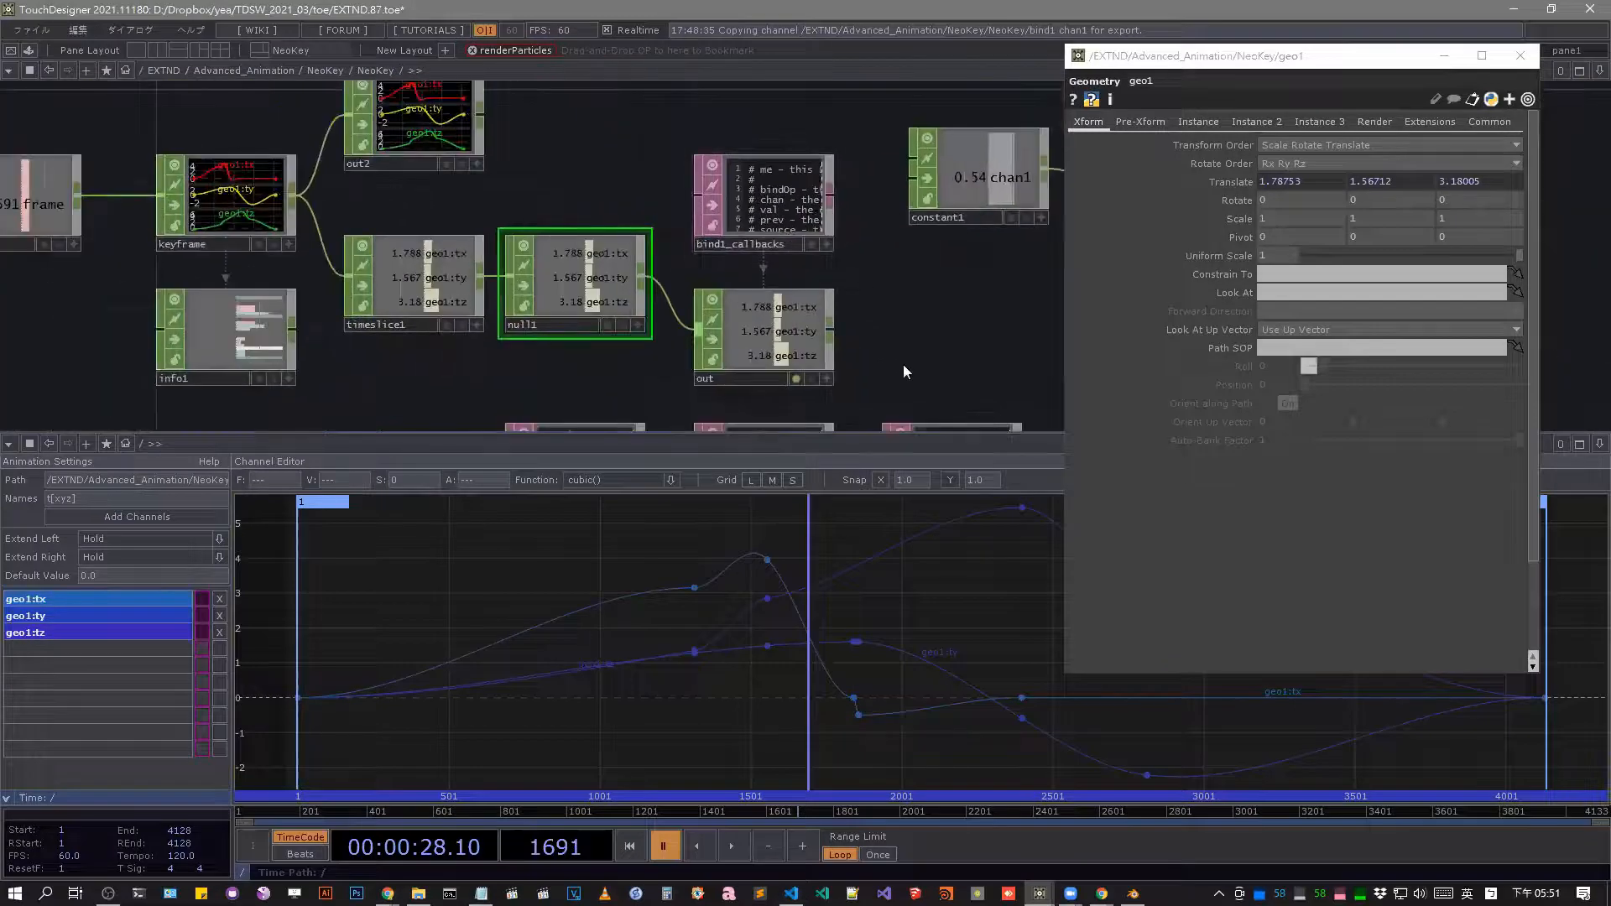
# Inspect the animation targets offered for keyframing geo1's parameters without choosing one.
pyautogui.moveTo(902, 364); pyautogui.dragTo(867, 255)
pyautogui.rightClick(1191, 212)
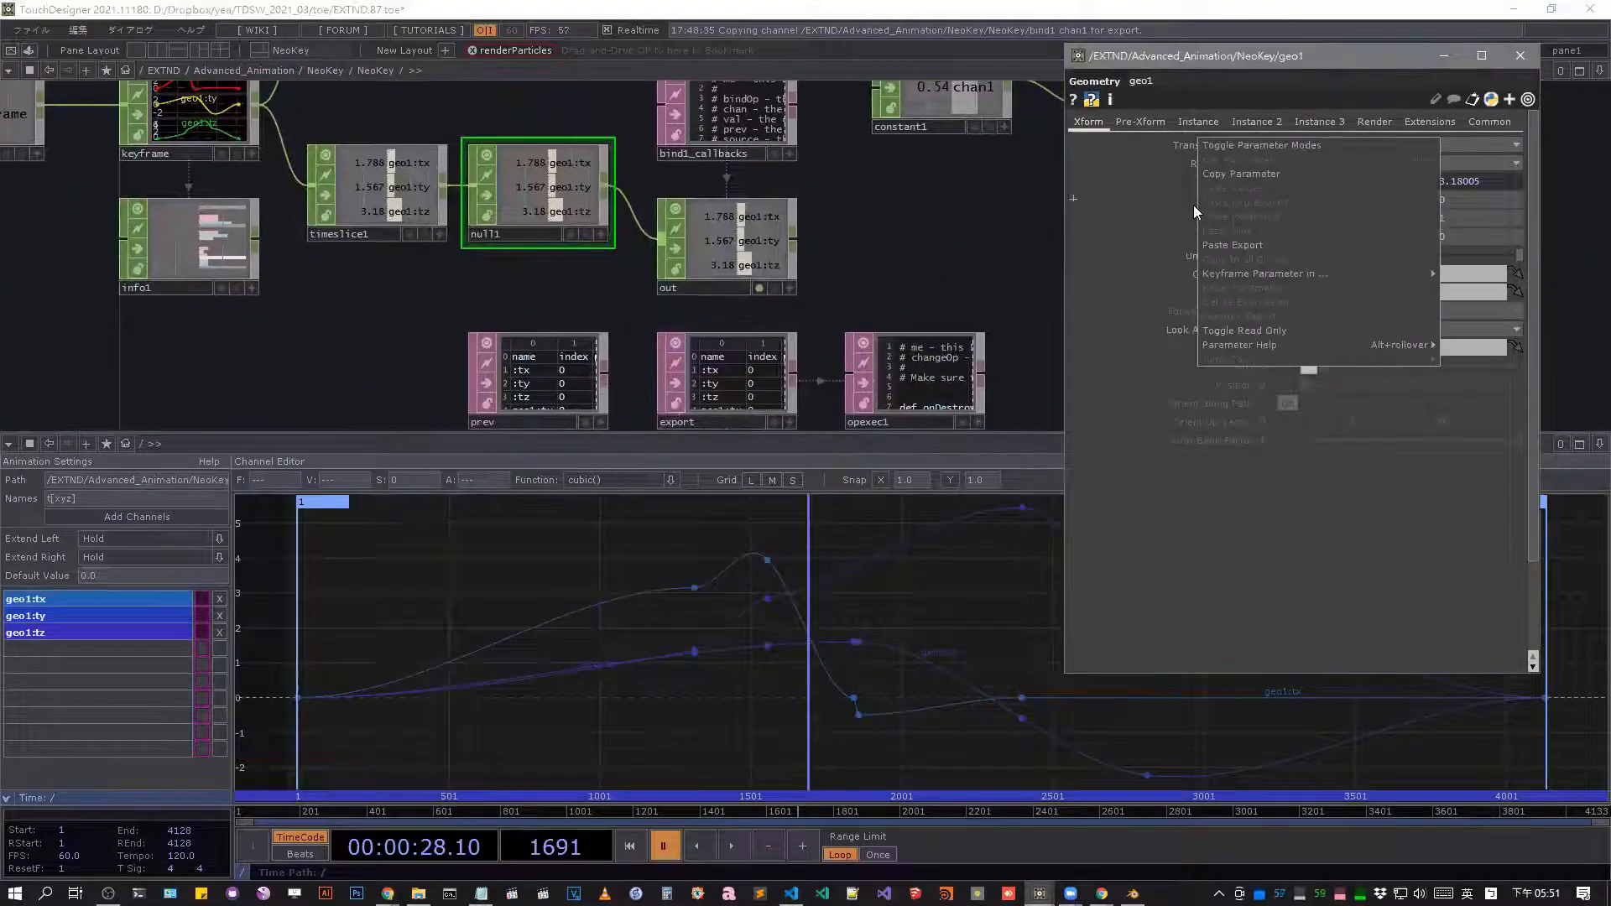
pyautogui.click(1207, 203)
pyautogui.rightClick(1217, 202)
pyautogui.moveTo(1283, 262)
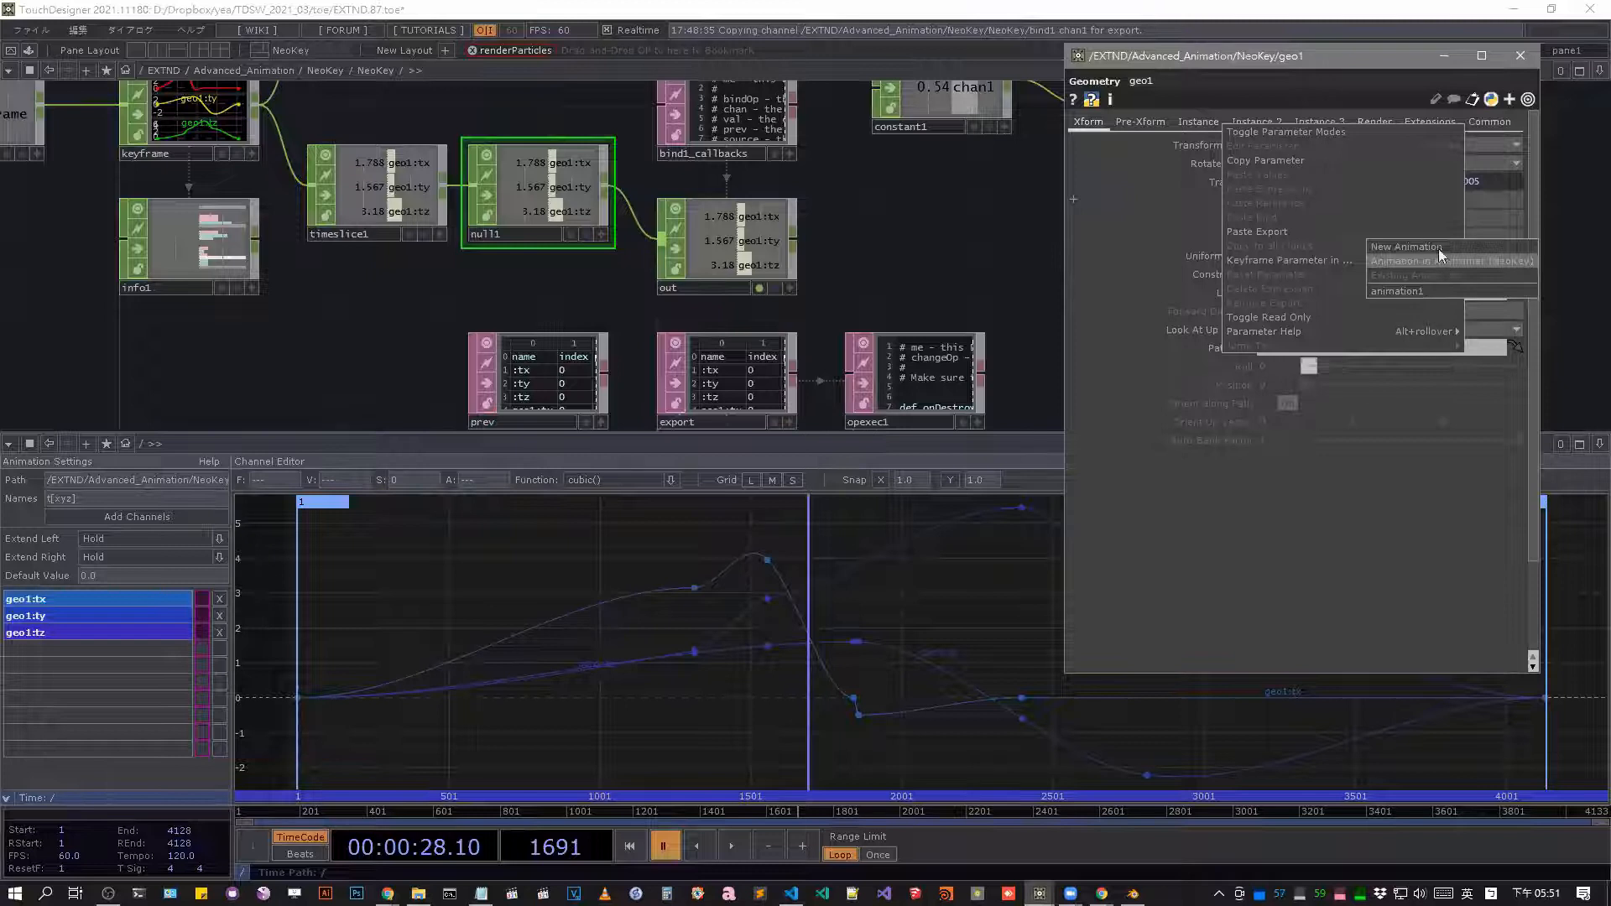
pyautogui.click(894, 286)
# Enlarge the prev and export tables inside NeoKey to examine their name, path and parameter columns.
pyautogui.scroll(-5, 857, 209)
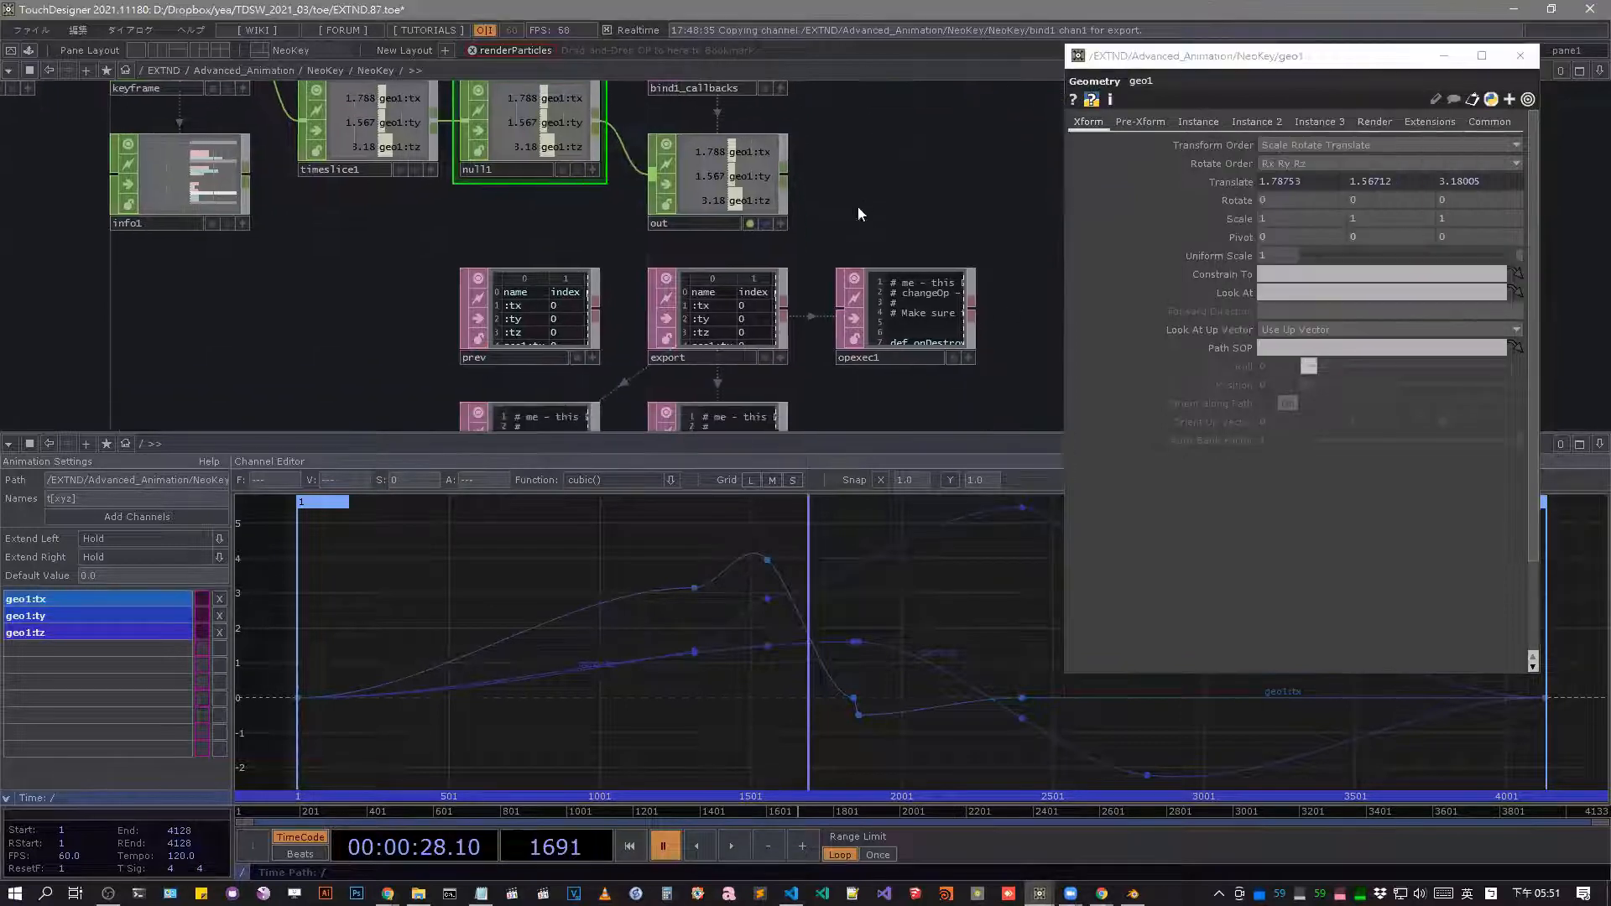
pyautogui.scroll(4, 734, 233)
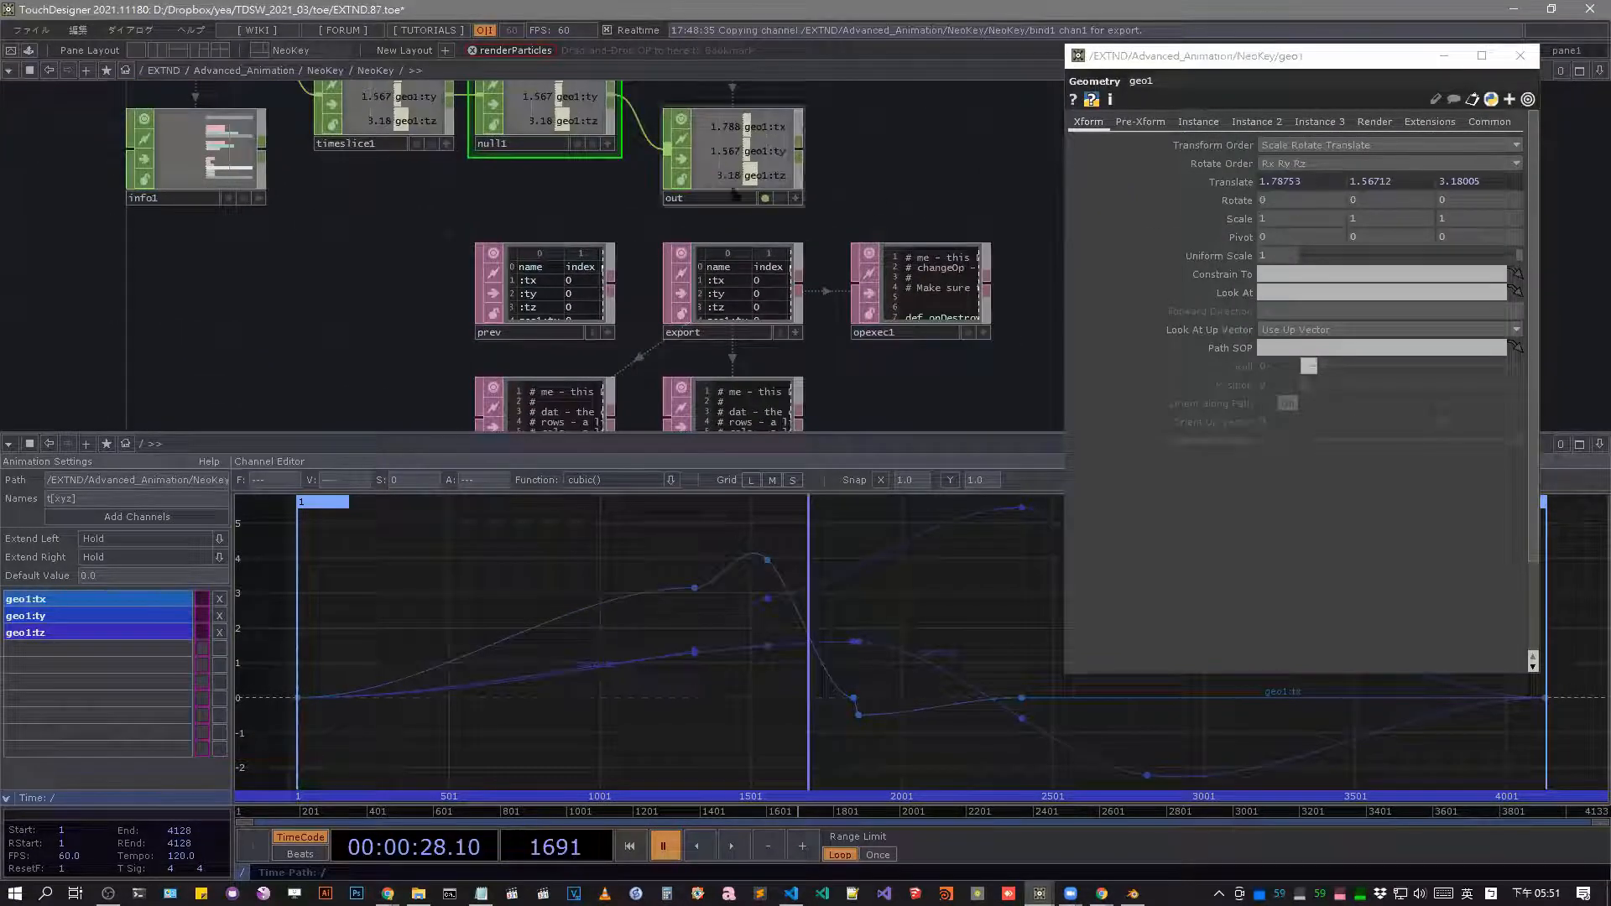
pyautogui.moveTo(863, 245); pyautogui.dragTo(870, 212)
pyautogui.moveTo(794, 217); pyautogui.dragTo(740, 193, button='middle')
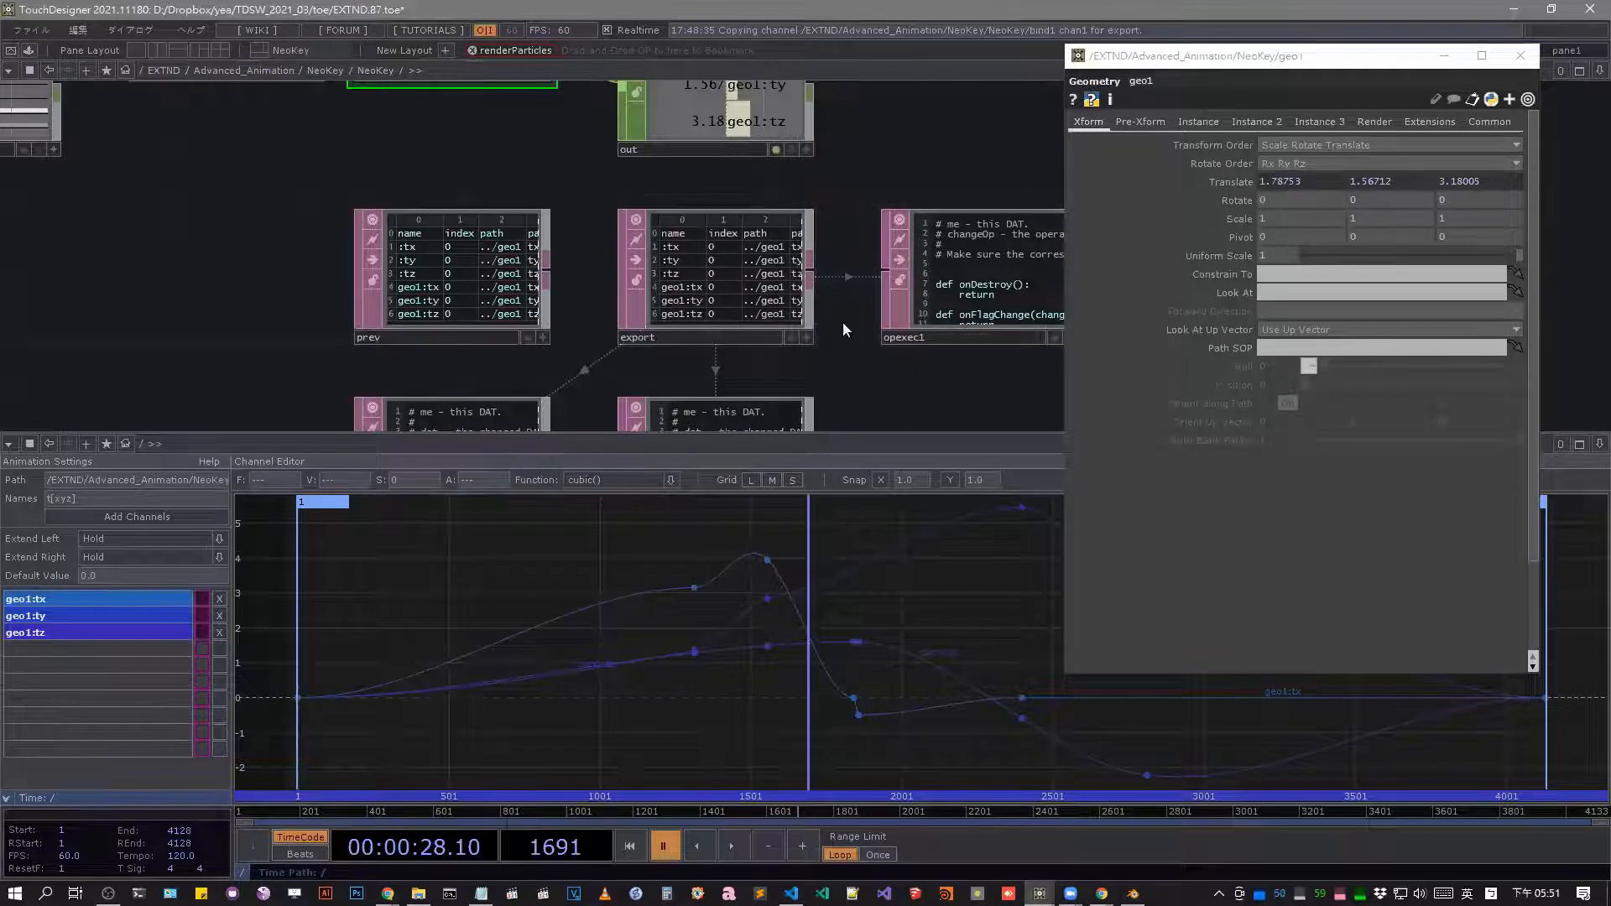
pyautogui.moveTo(843, 320); pyautogui.dragTo(602, 240, button='middle')
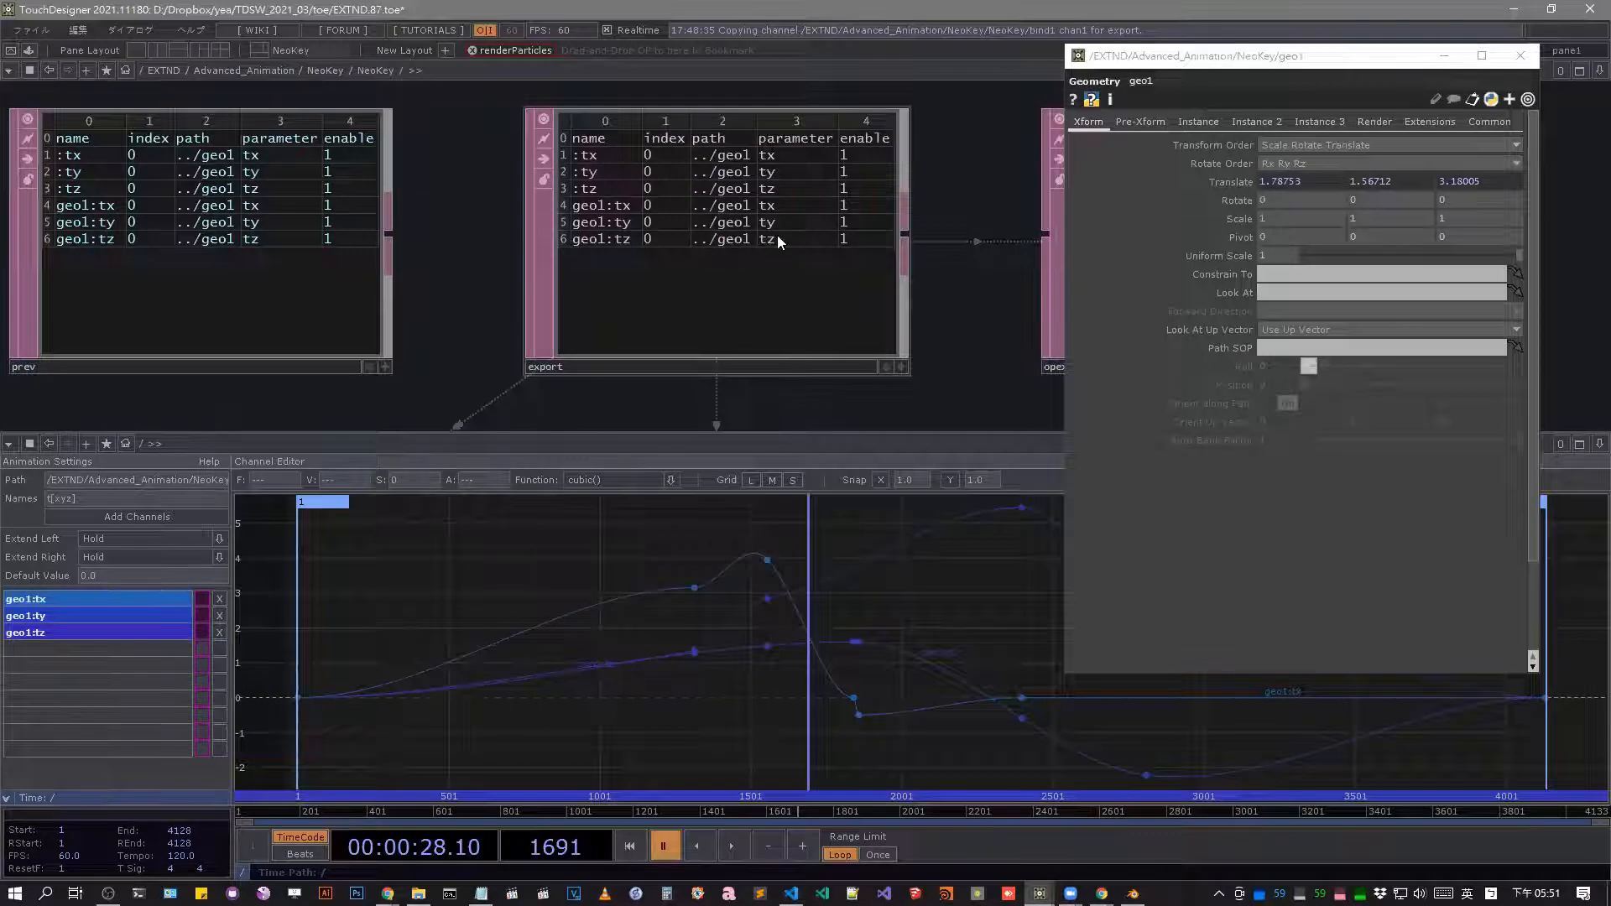
# Examine datexec_backup's onTableChange code that copies the export table into prev.
pyautogui.scroll(-5, 836, 180)
pyautogui.scroll(5, 602, 370)
pyautogui.moveTo(557, 312); pyautogui.dragTo(547, 300, button='middle')
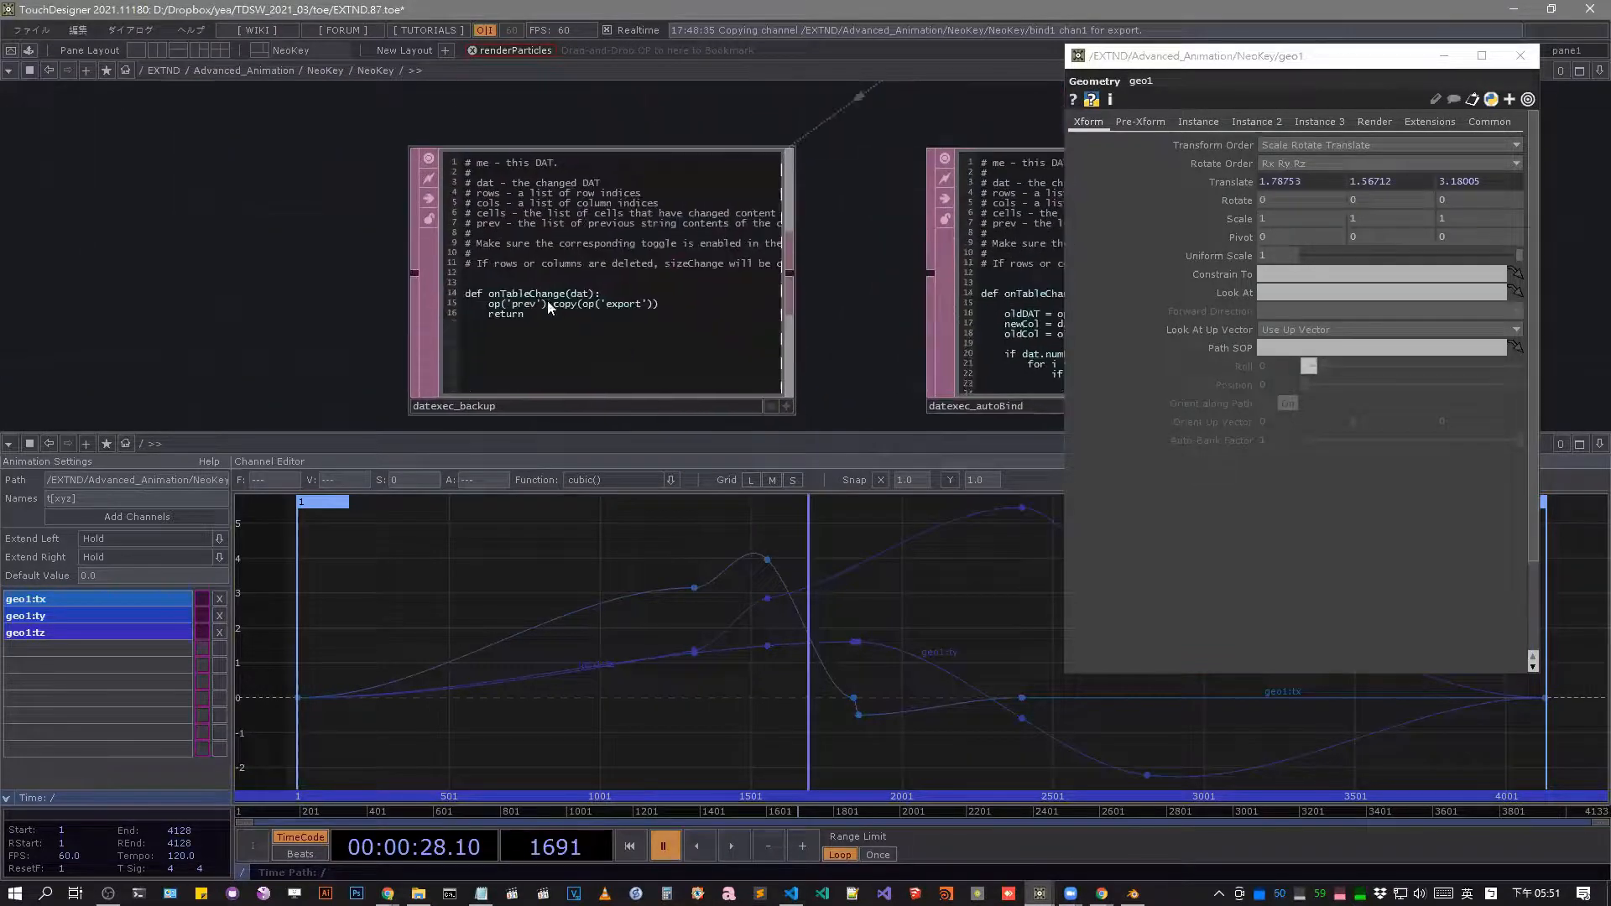
pyautogui.scroll(-4, 587, 312)
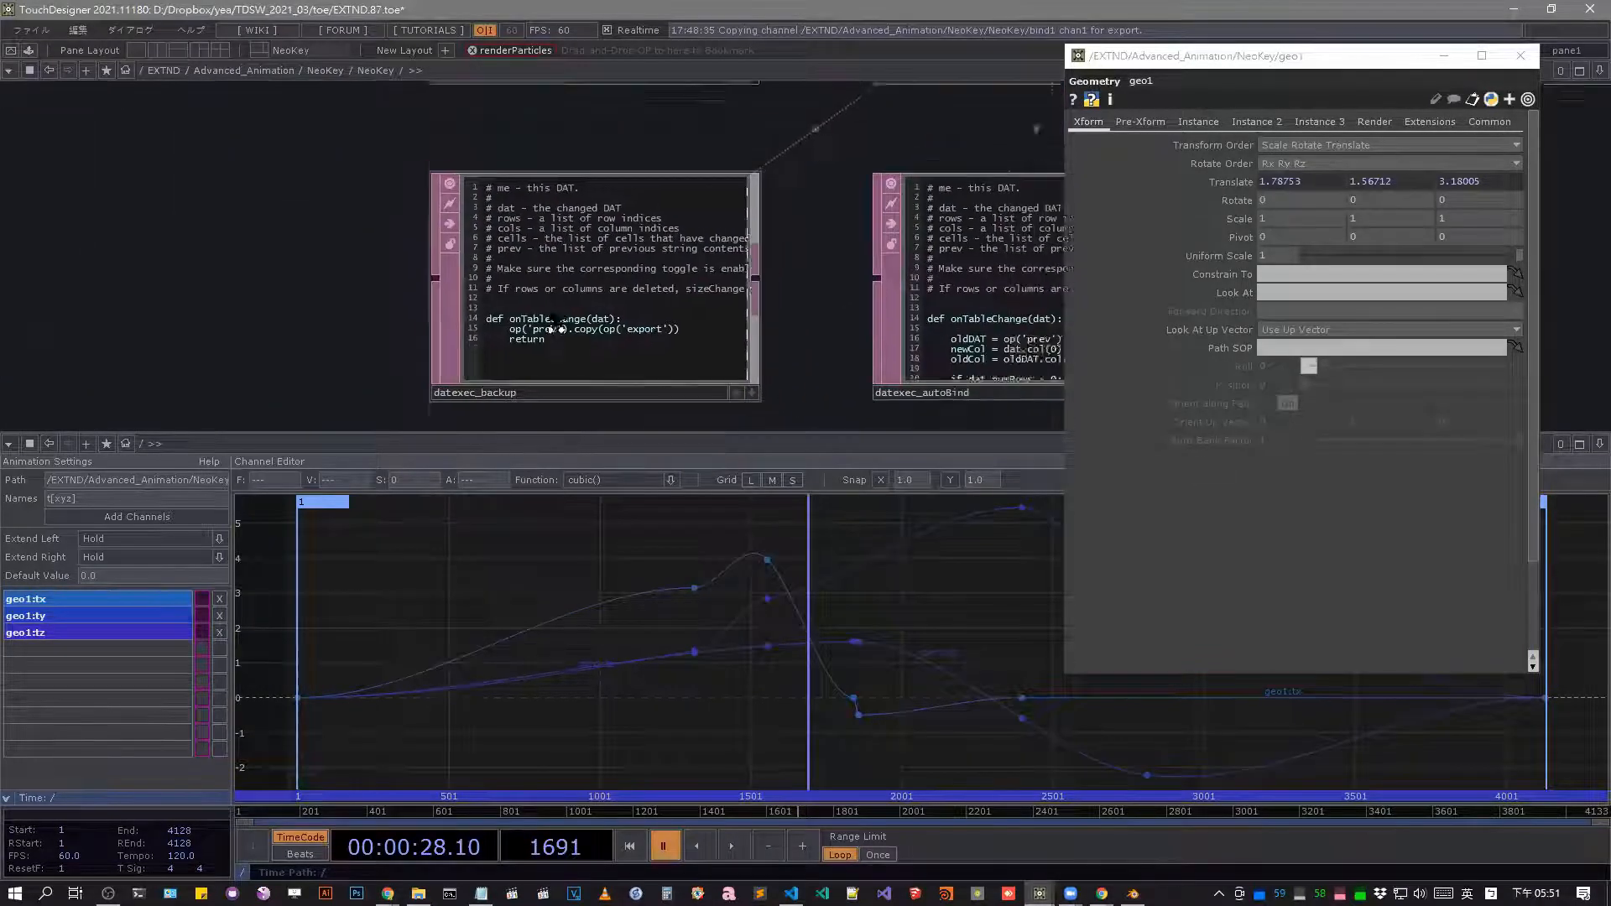
pyautogui.moveTo(815, 158); pyautogui.dragTo(737, 254)
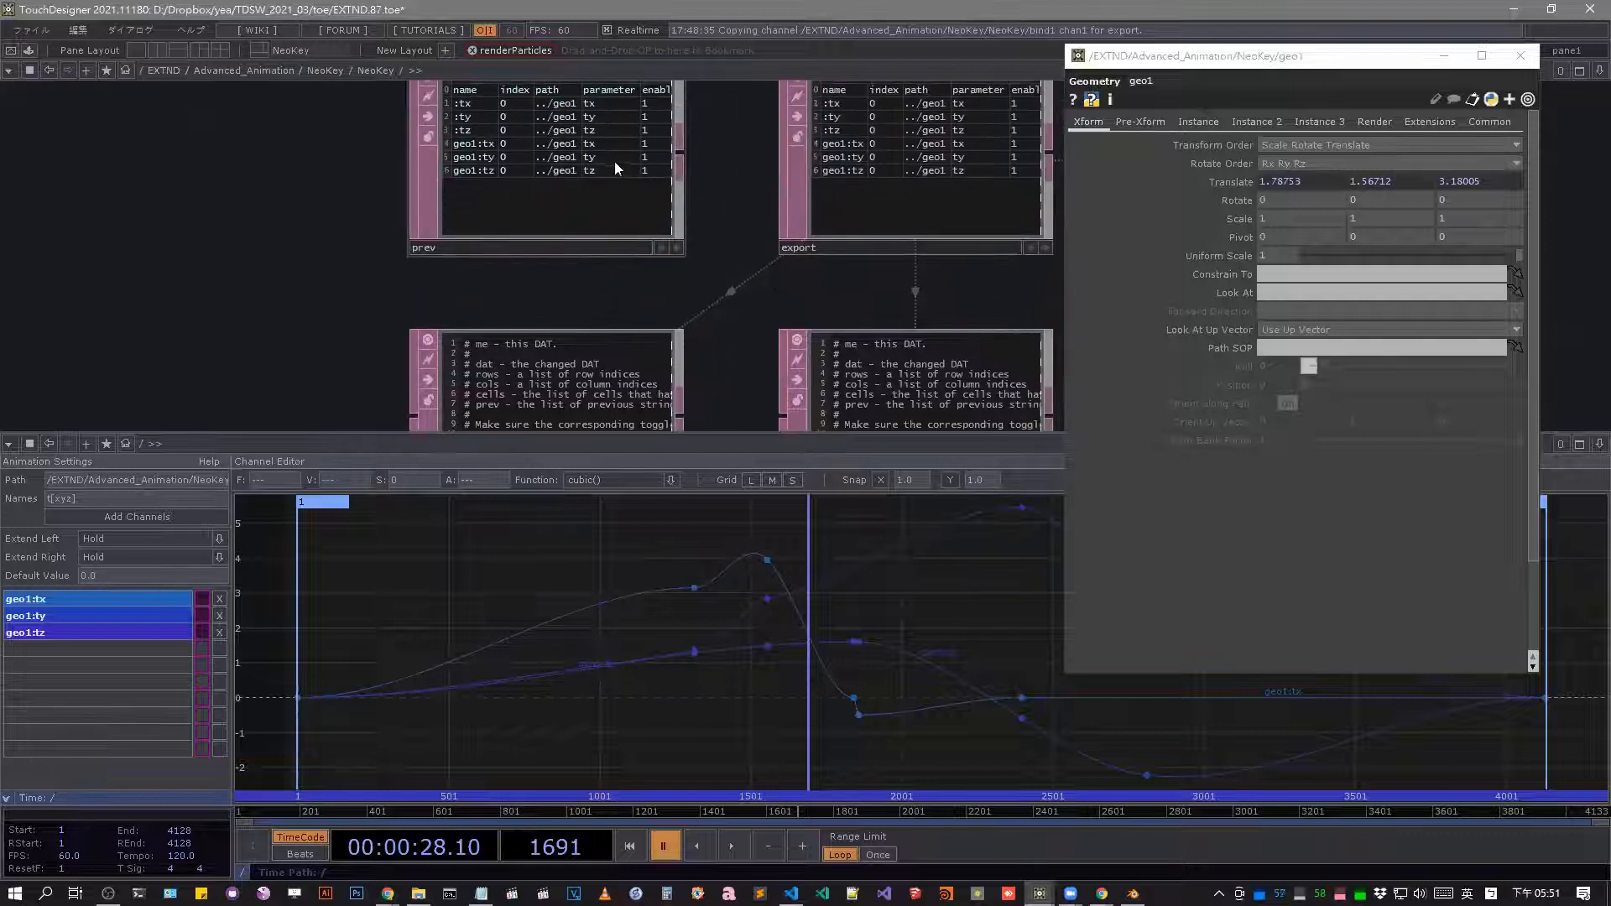
# Select the prev table and compare its rows with those of the export table.
pyautogui.click(549, 154)
pyautogui.moveTo(386, 343); pyautogui.dragTo(383, 395)
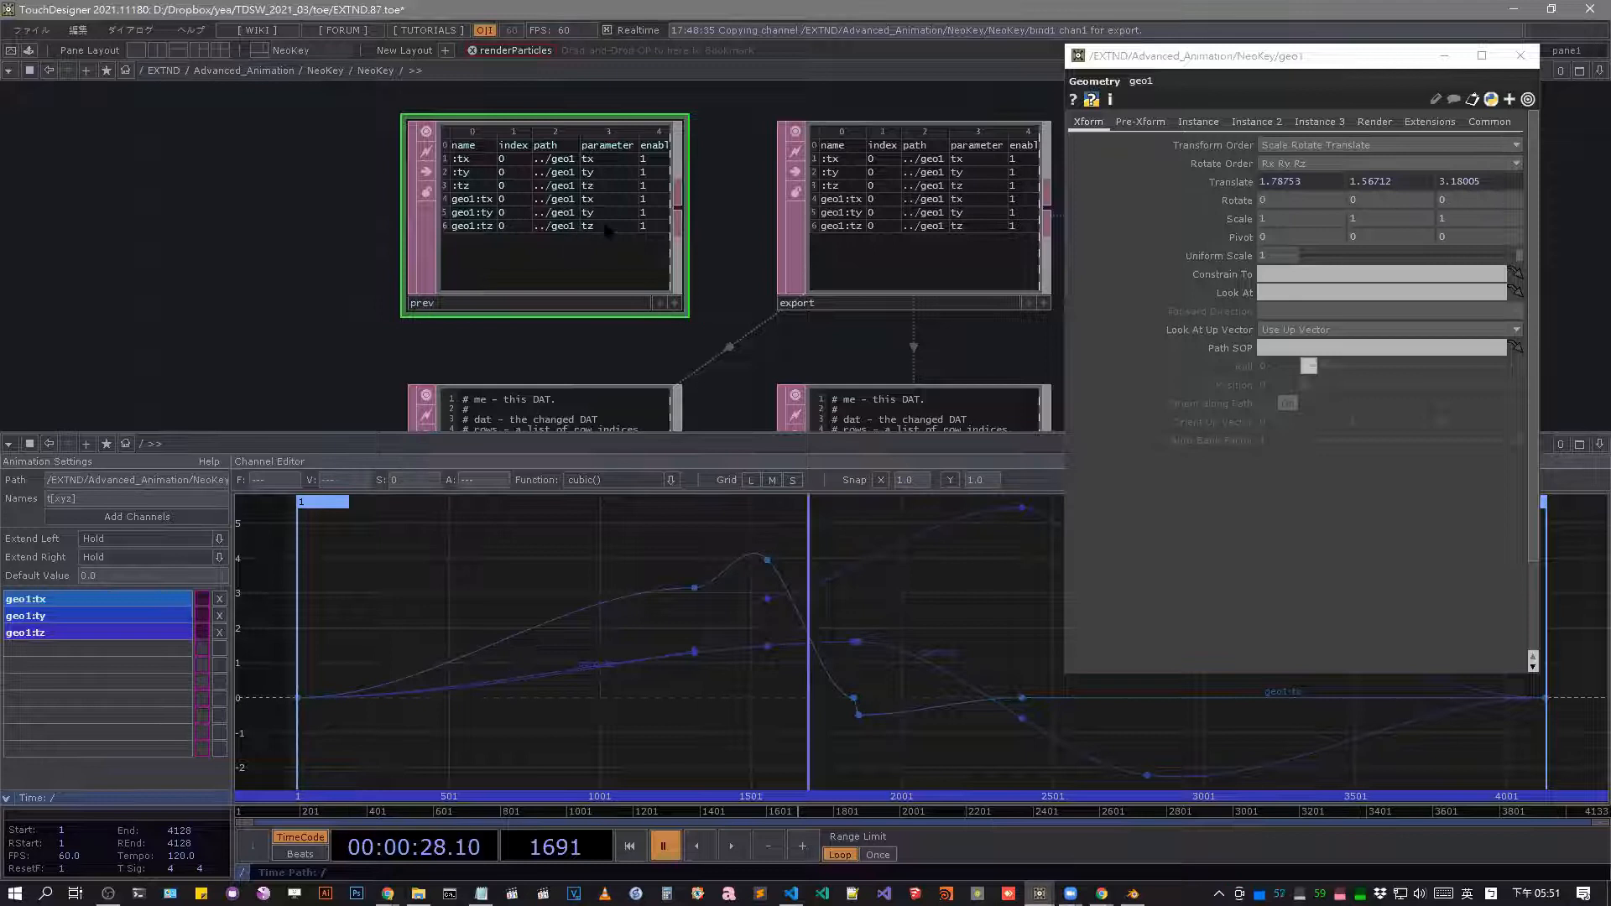
pyautogui.scroll(-3, 607, 213)
pyautogui.scroll(5, 765, 374)
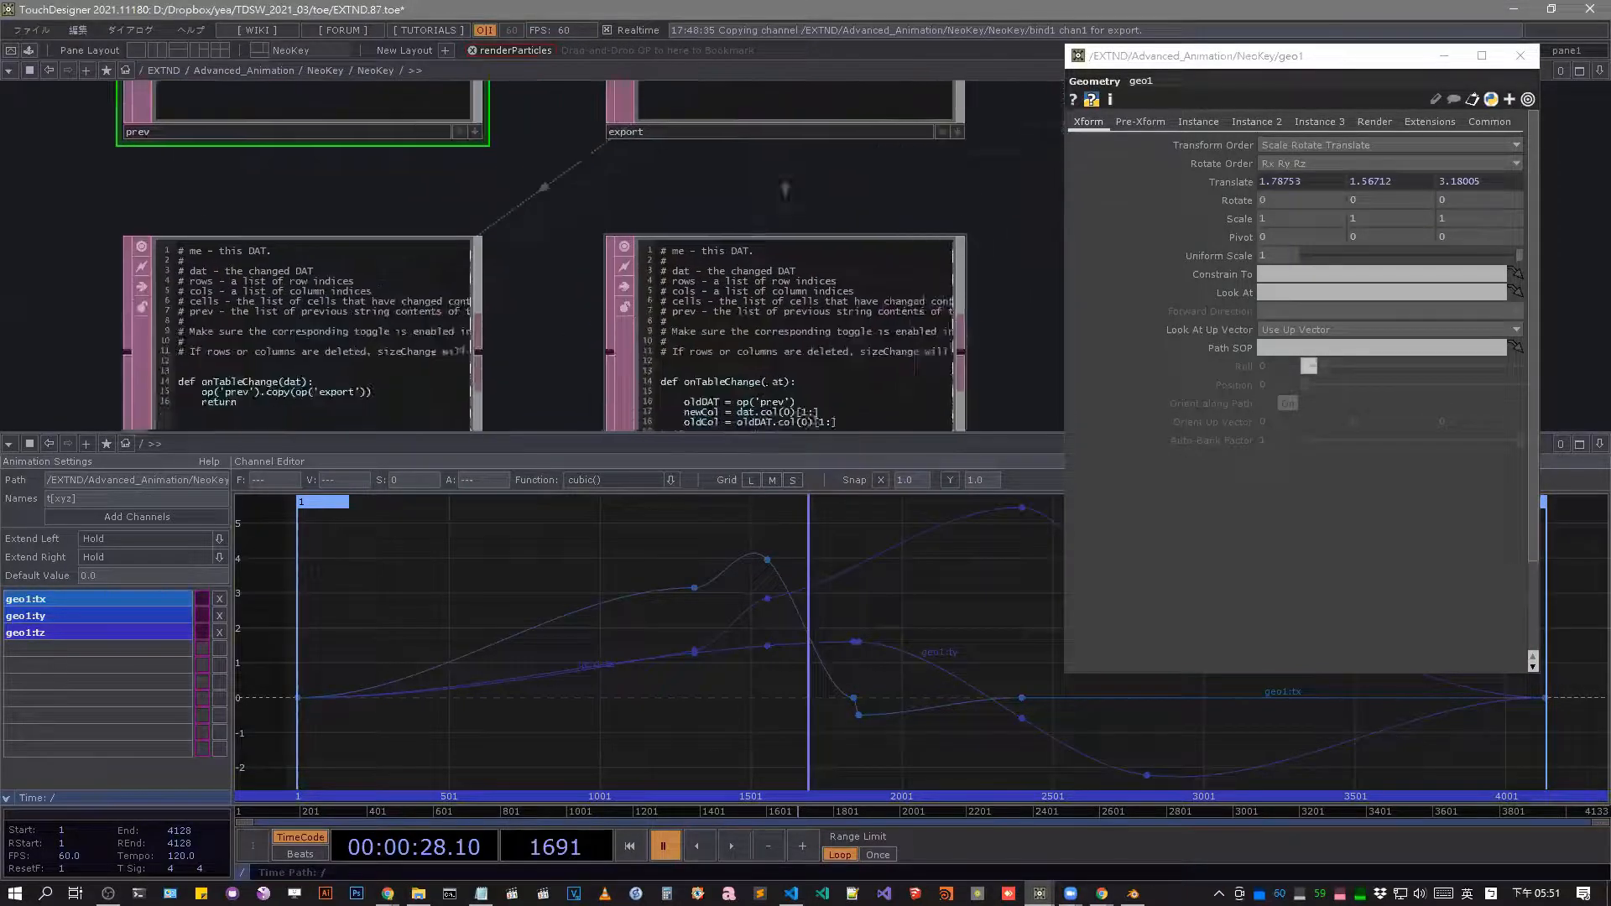
# Examine datexec_autoBind's onTableChange script and its connection to the export table.
pyautogui.scroll(-5, 786, 188)
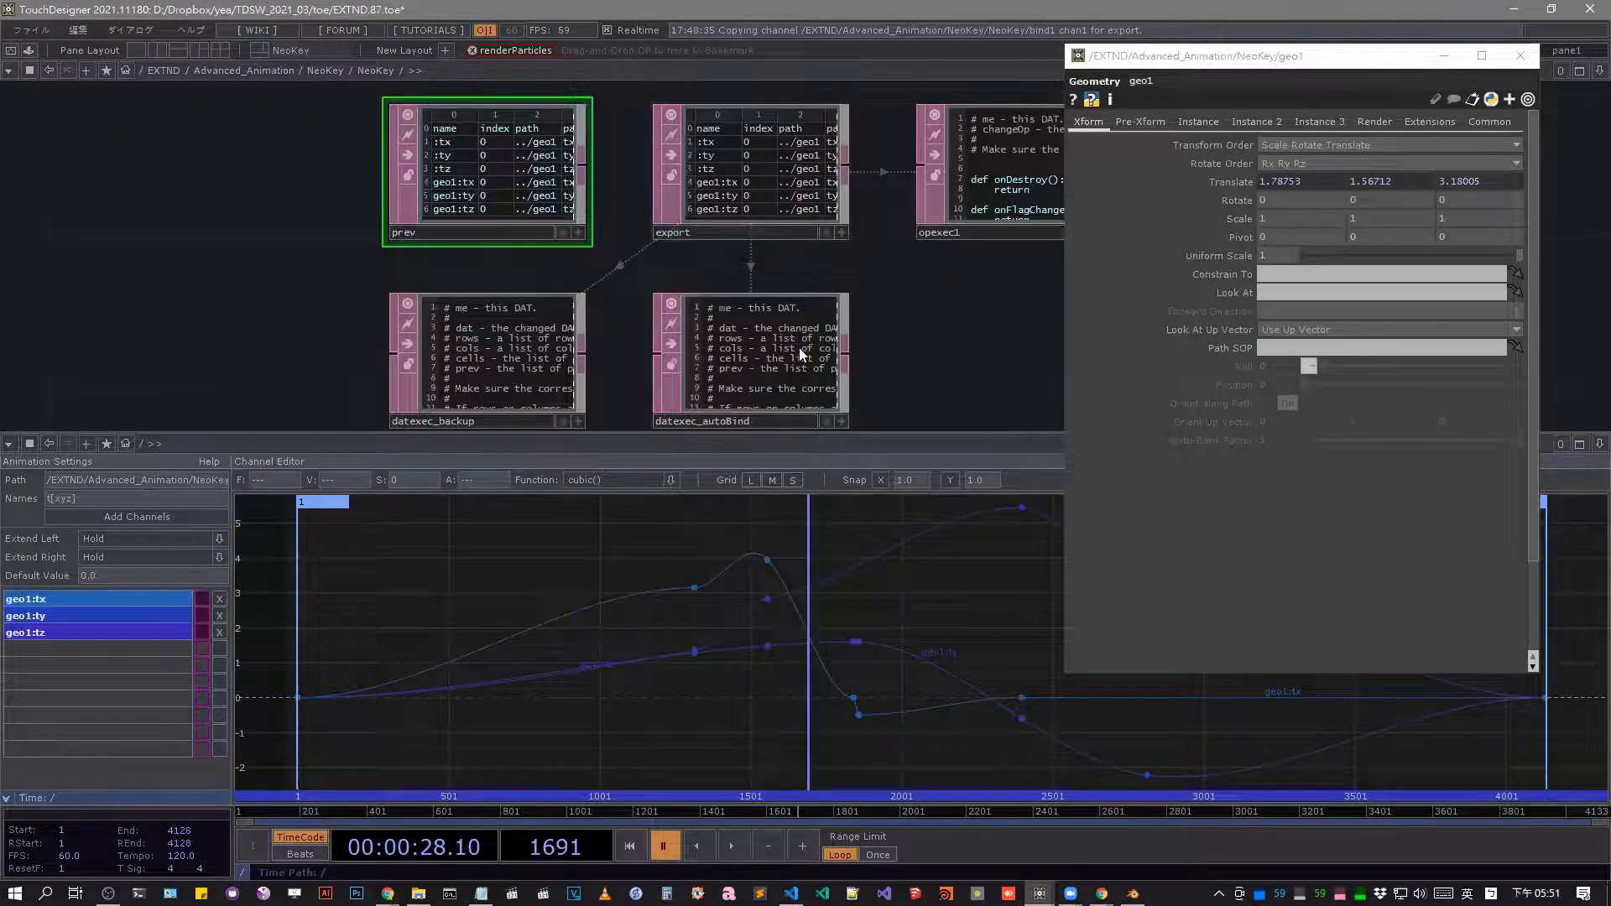
pyautogui.scroll(5, 793, 361)
pyautogui.scroll(-5, 784, 373)
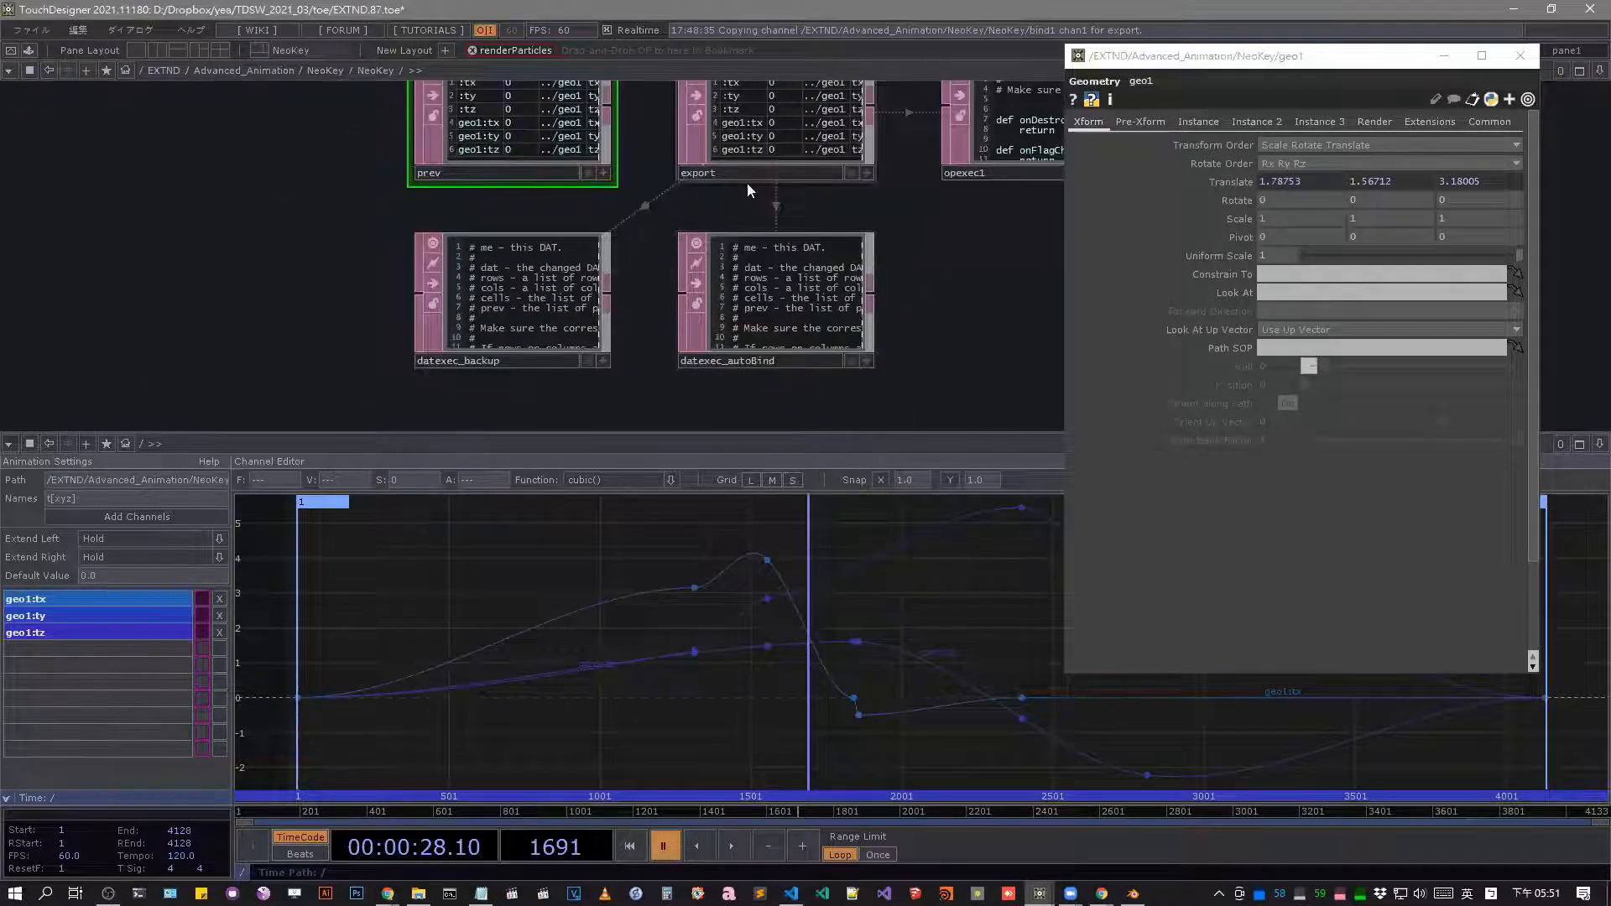
pyautogui.scroll(2, 844, 225)
pyautogui.scroll(-3, 695, 329)
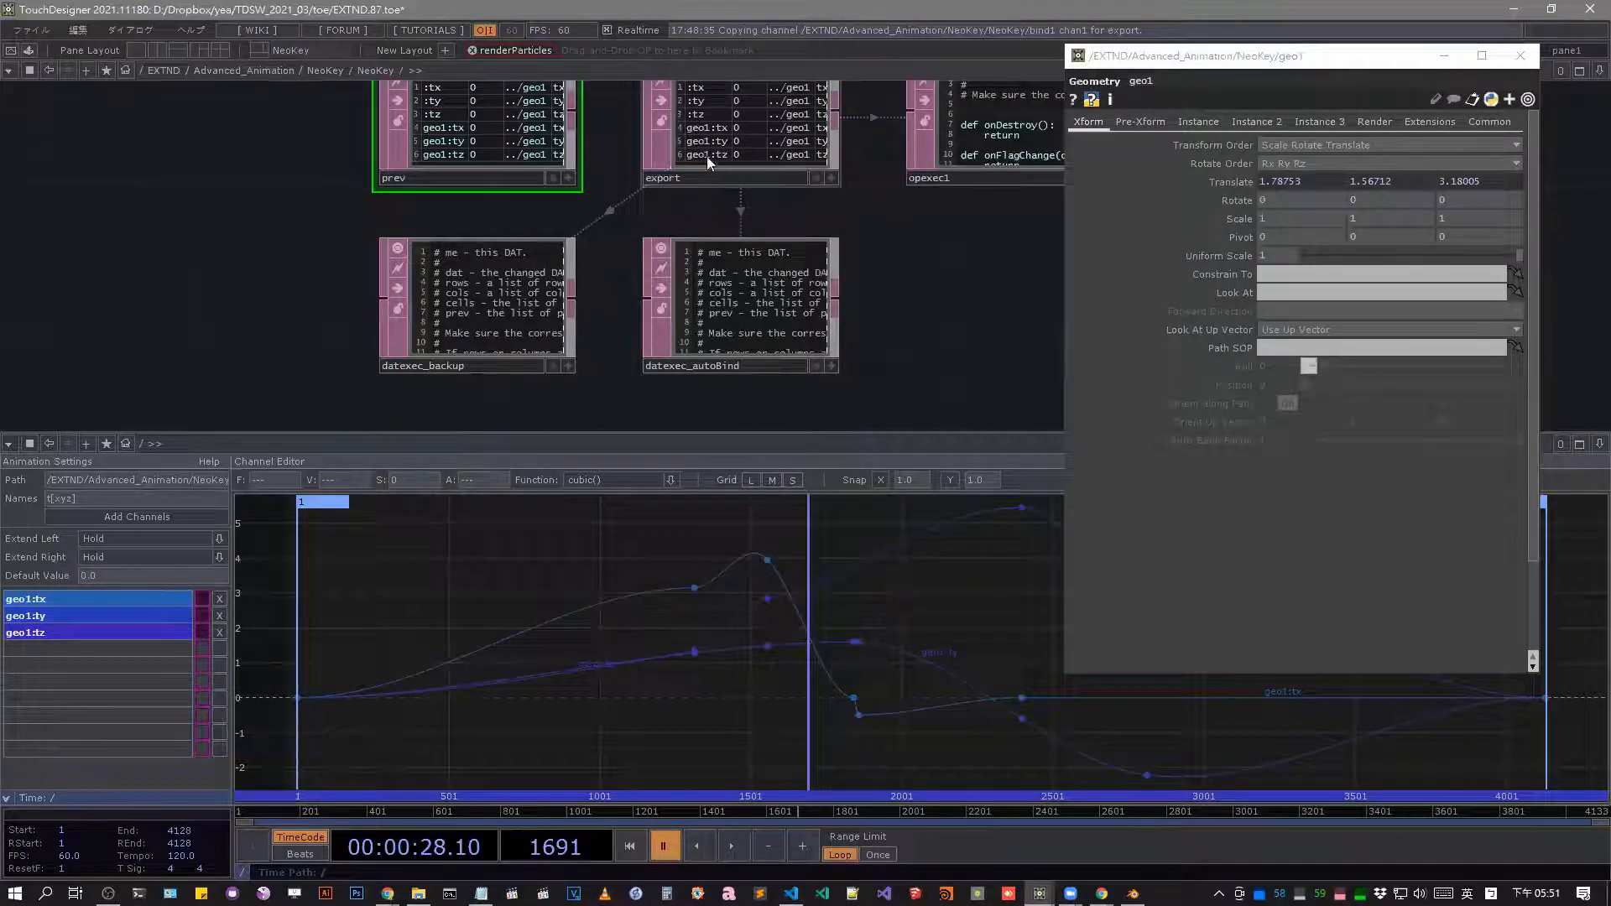
pyautogui.scroll(5, 746, 361)
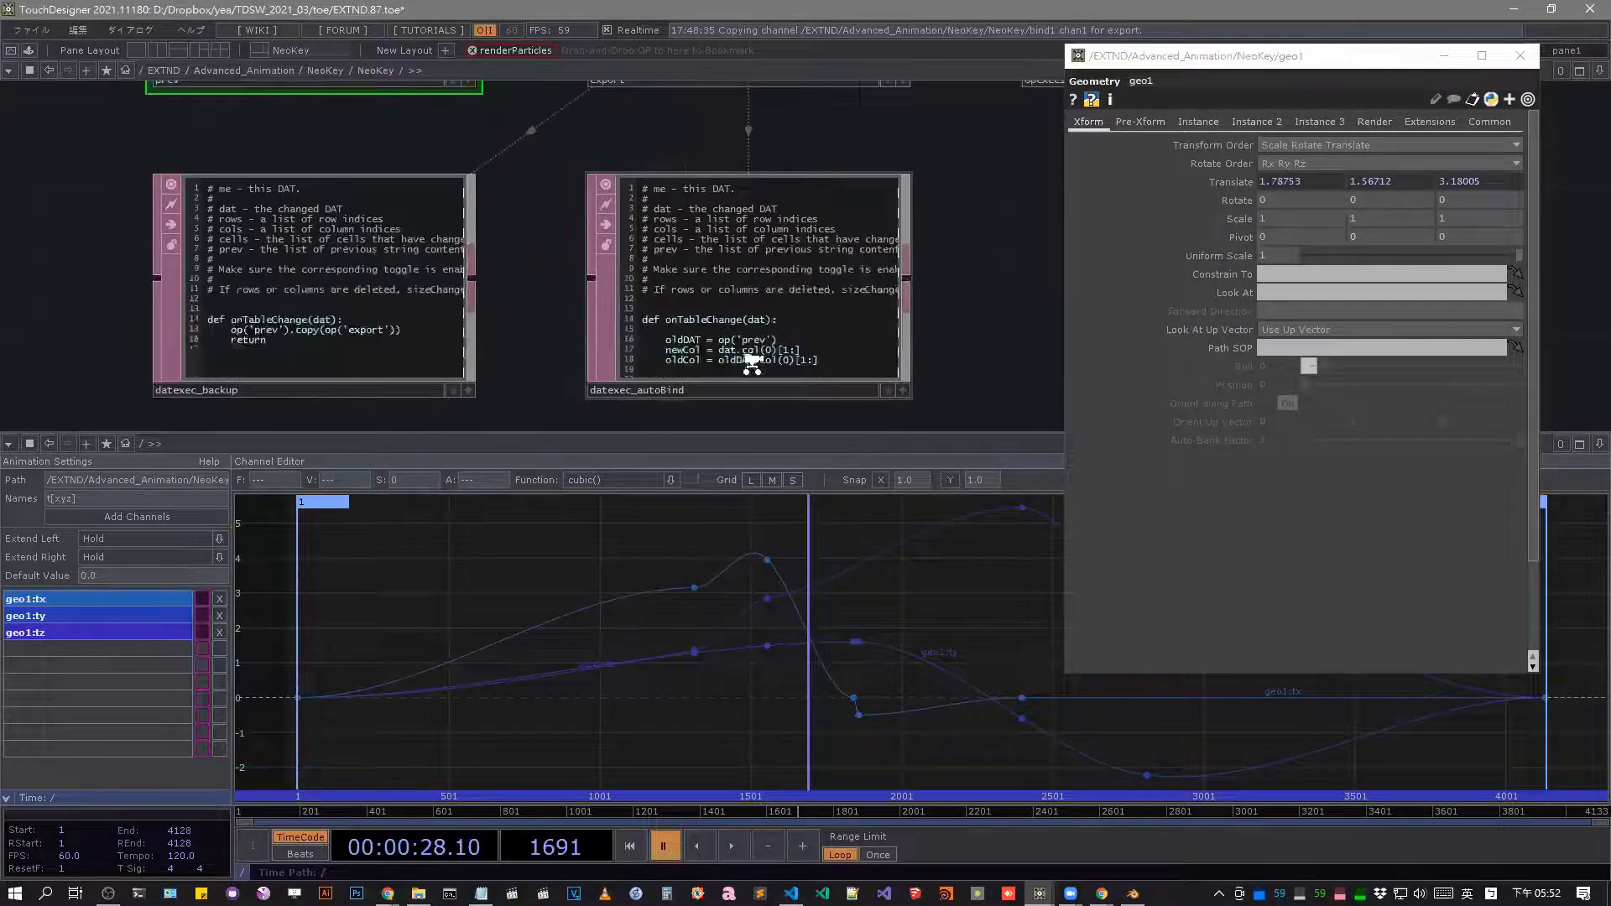
pyautogui.scroll(3, 754, 339)
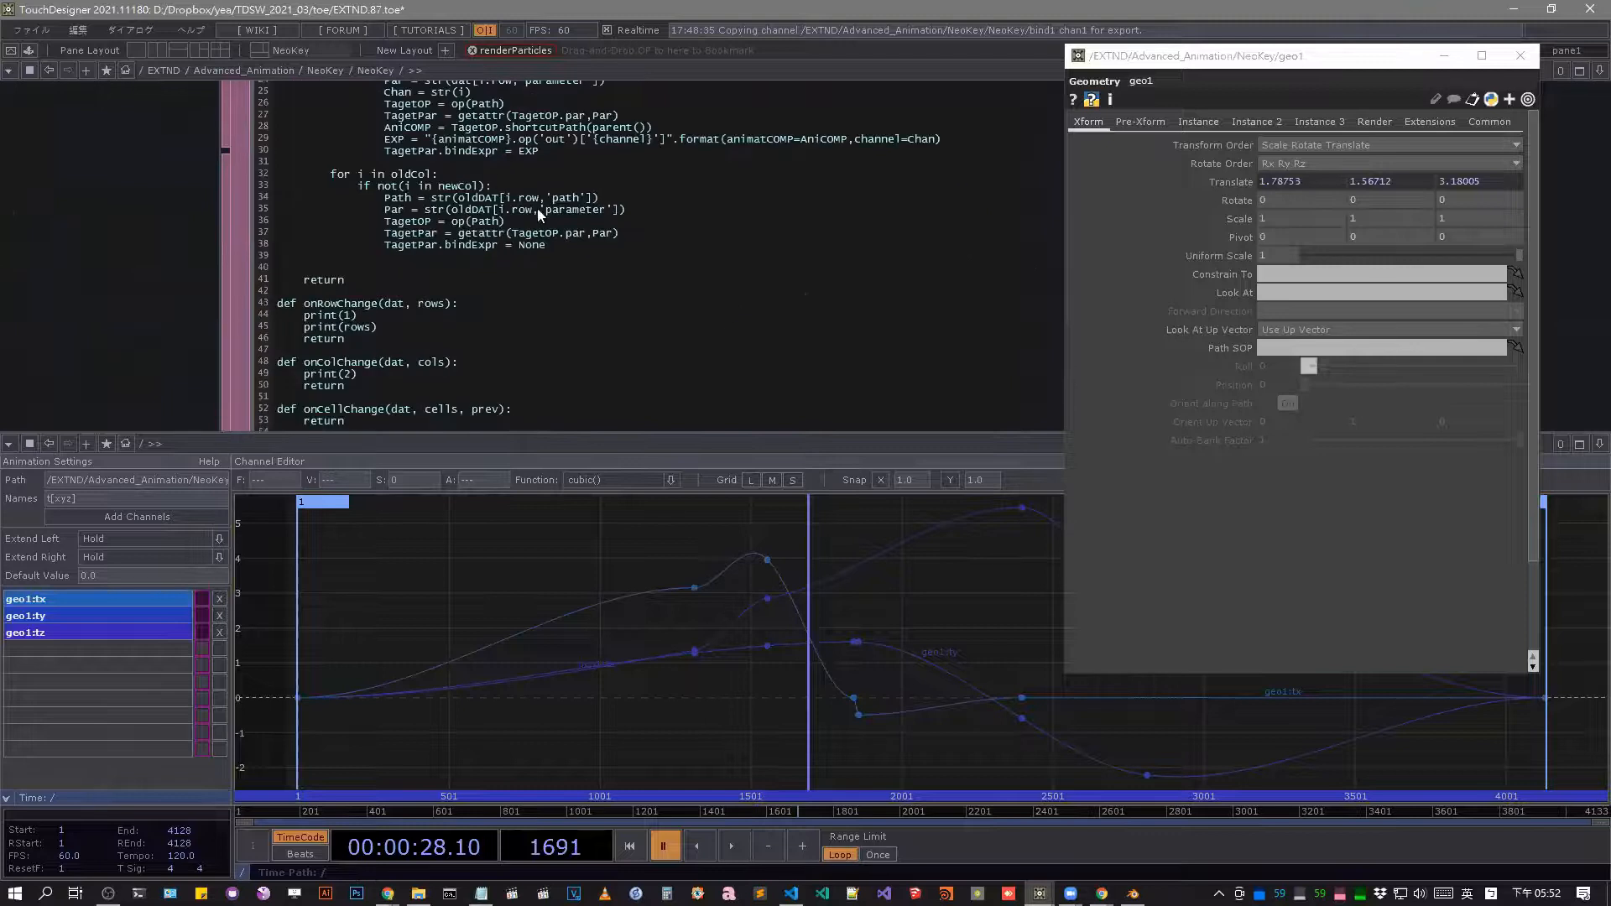
pyautogui.scroll(-8, 702, 344)
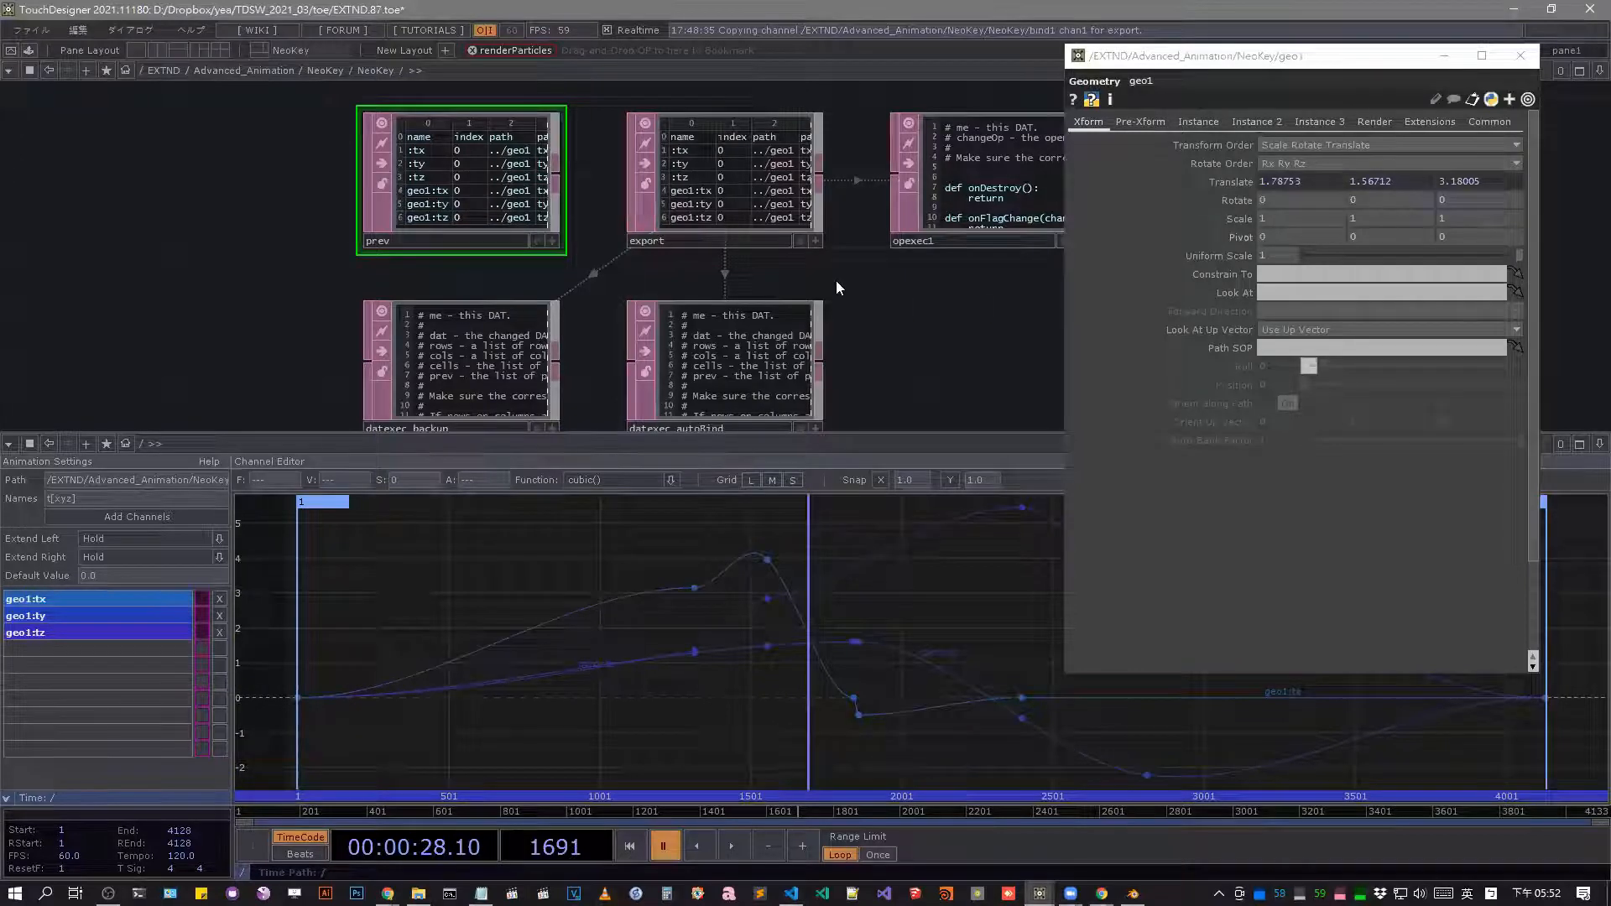
# Delete the geo1:tz channel from NeoKey and expand geo1's Translate components to show their bind expressions.
pyautogui.click(219, 634)
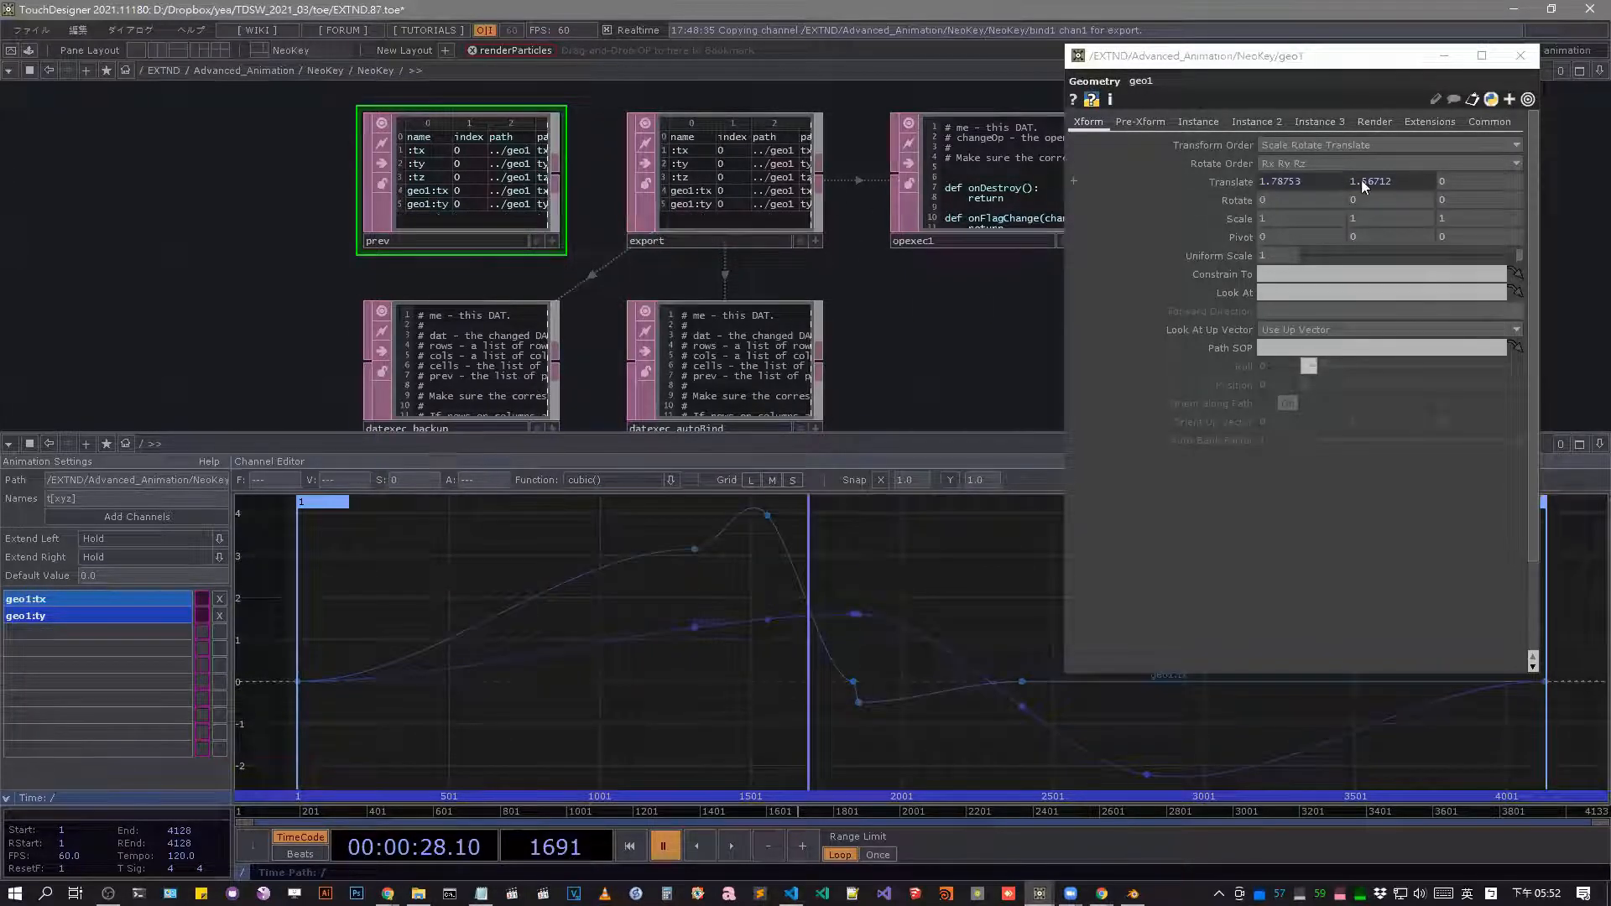
pyautogui.click(1463, 186)
pyautogui.click(1225, 198)
pyautogui.click(1230, 183)
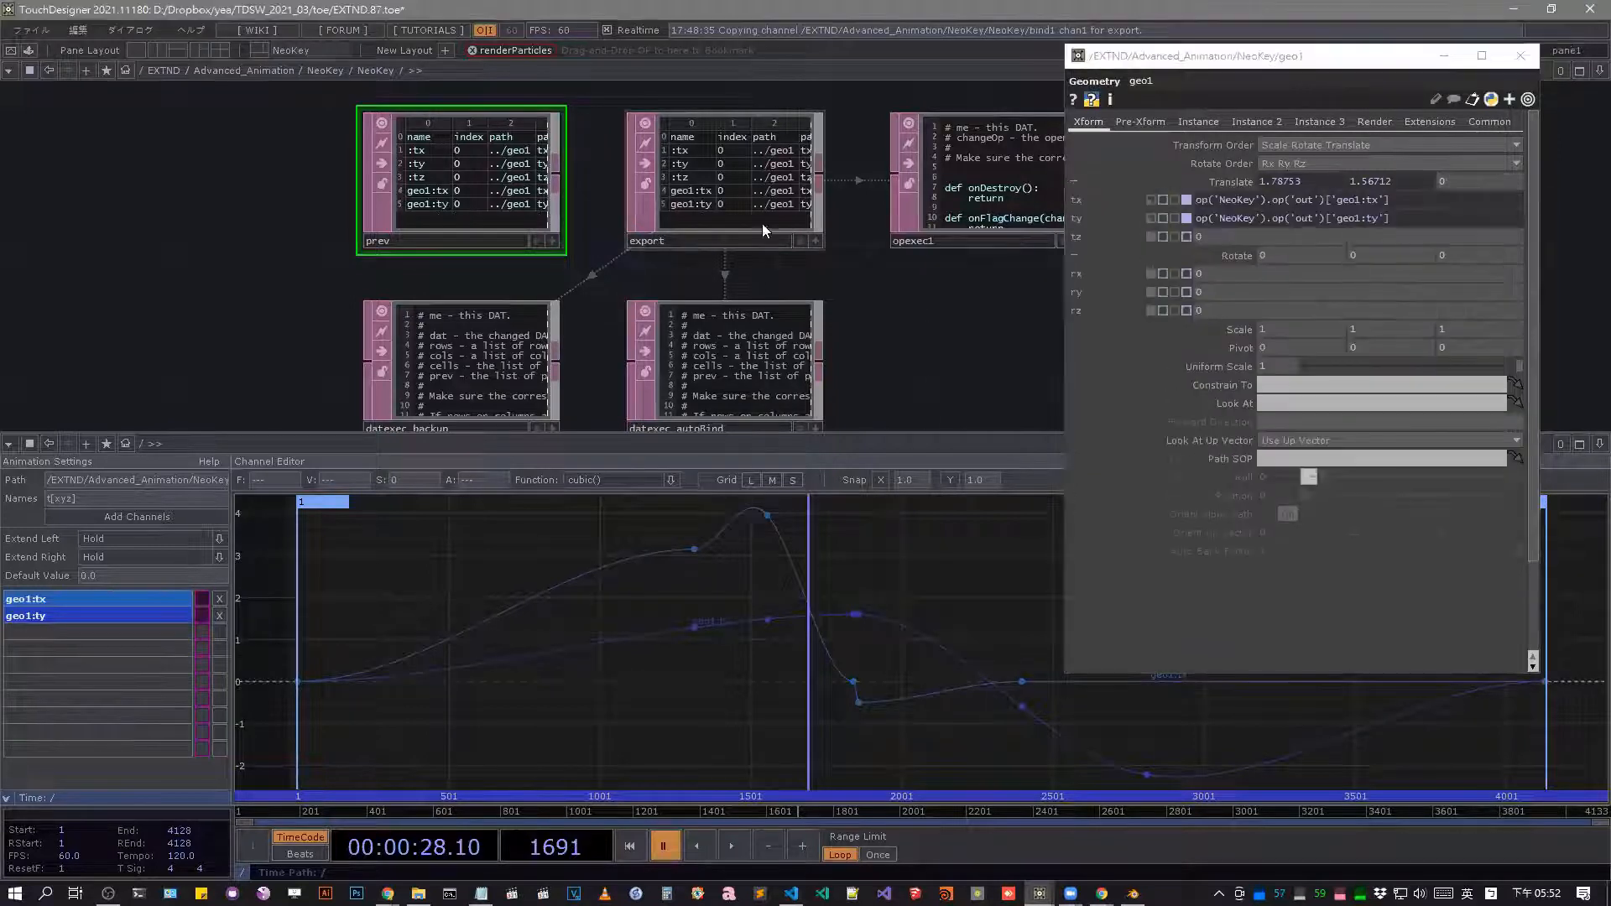
# Open datexec_autoBind's contents in Visual Studio Code, examine the onTableChange loops that set bindExpr, and close the editor.
pyautogui.rightClick(724, 357)
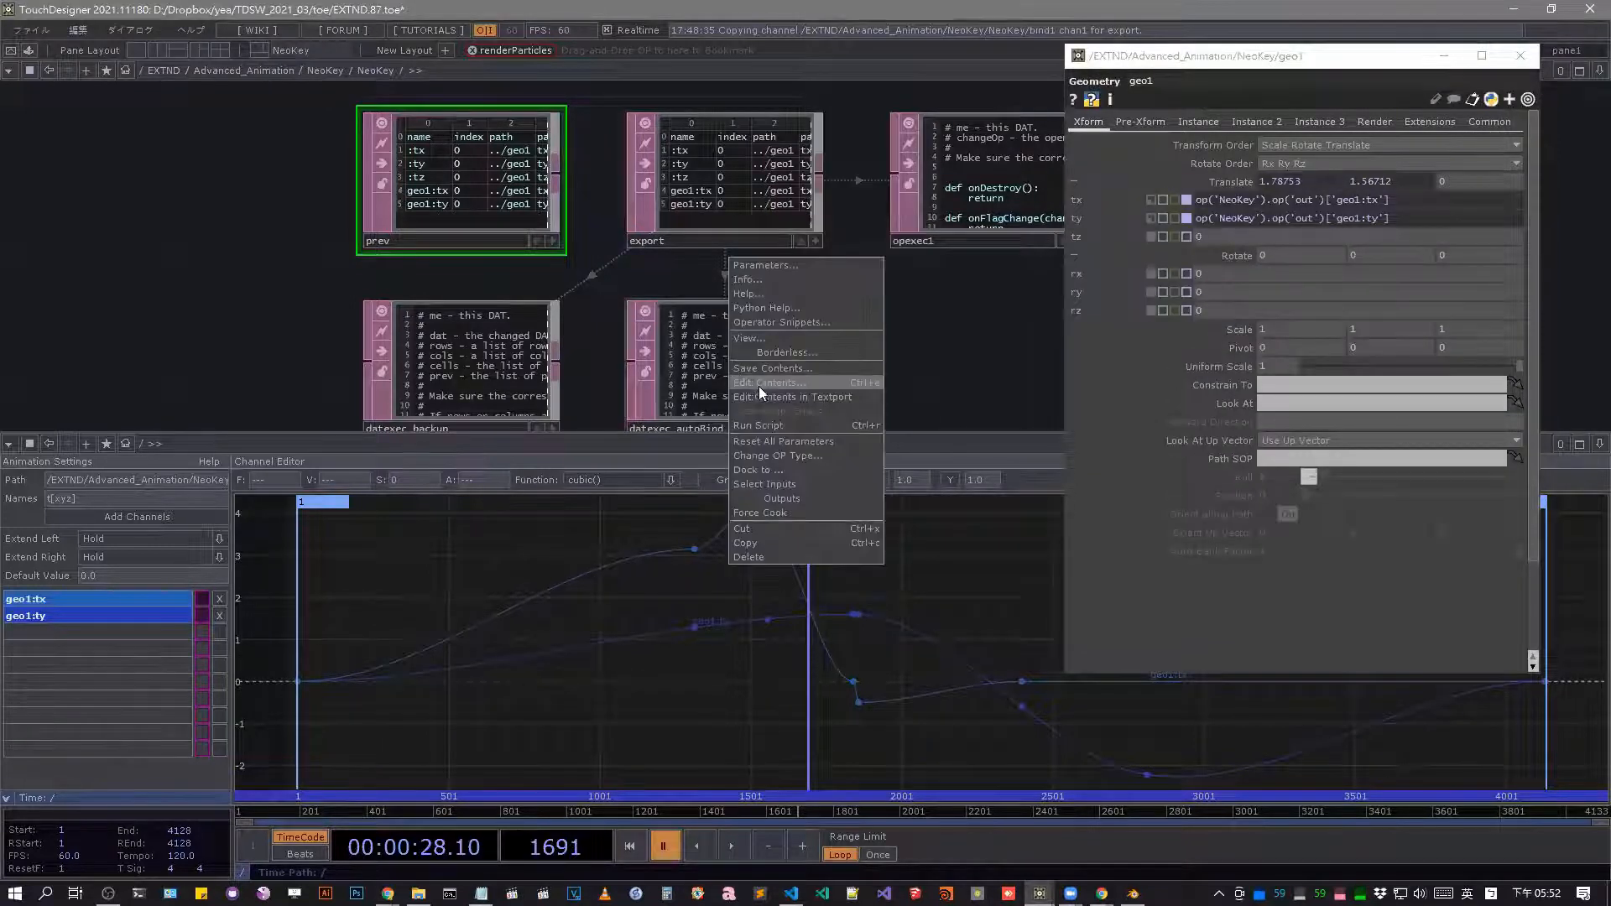
pyautogui.click(765, 384)
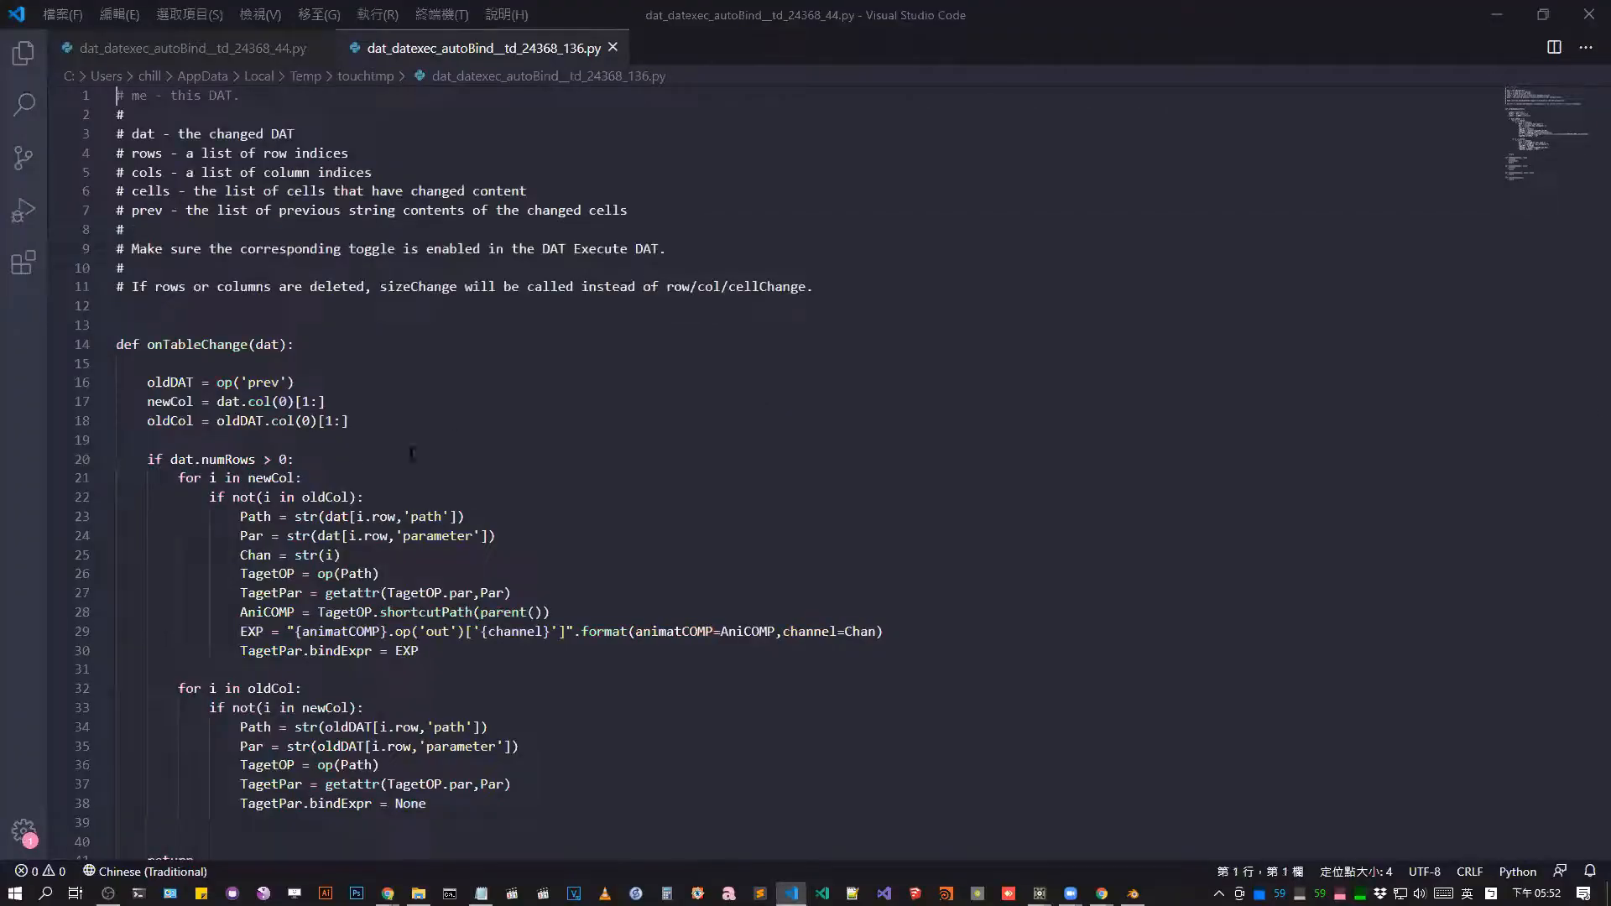
pyautogui.click(409, 458)
pyautogui.moveTo(170, 460); pyautogui.dragTo(264, 460)
pyautogui.click(252, 498)
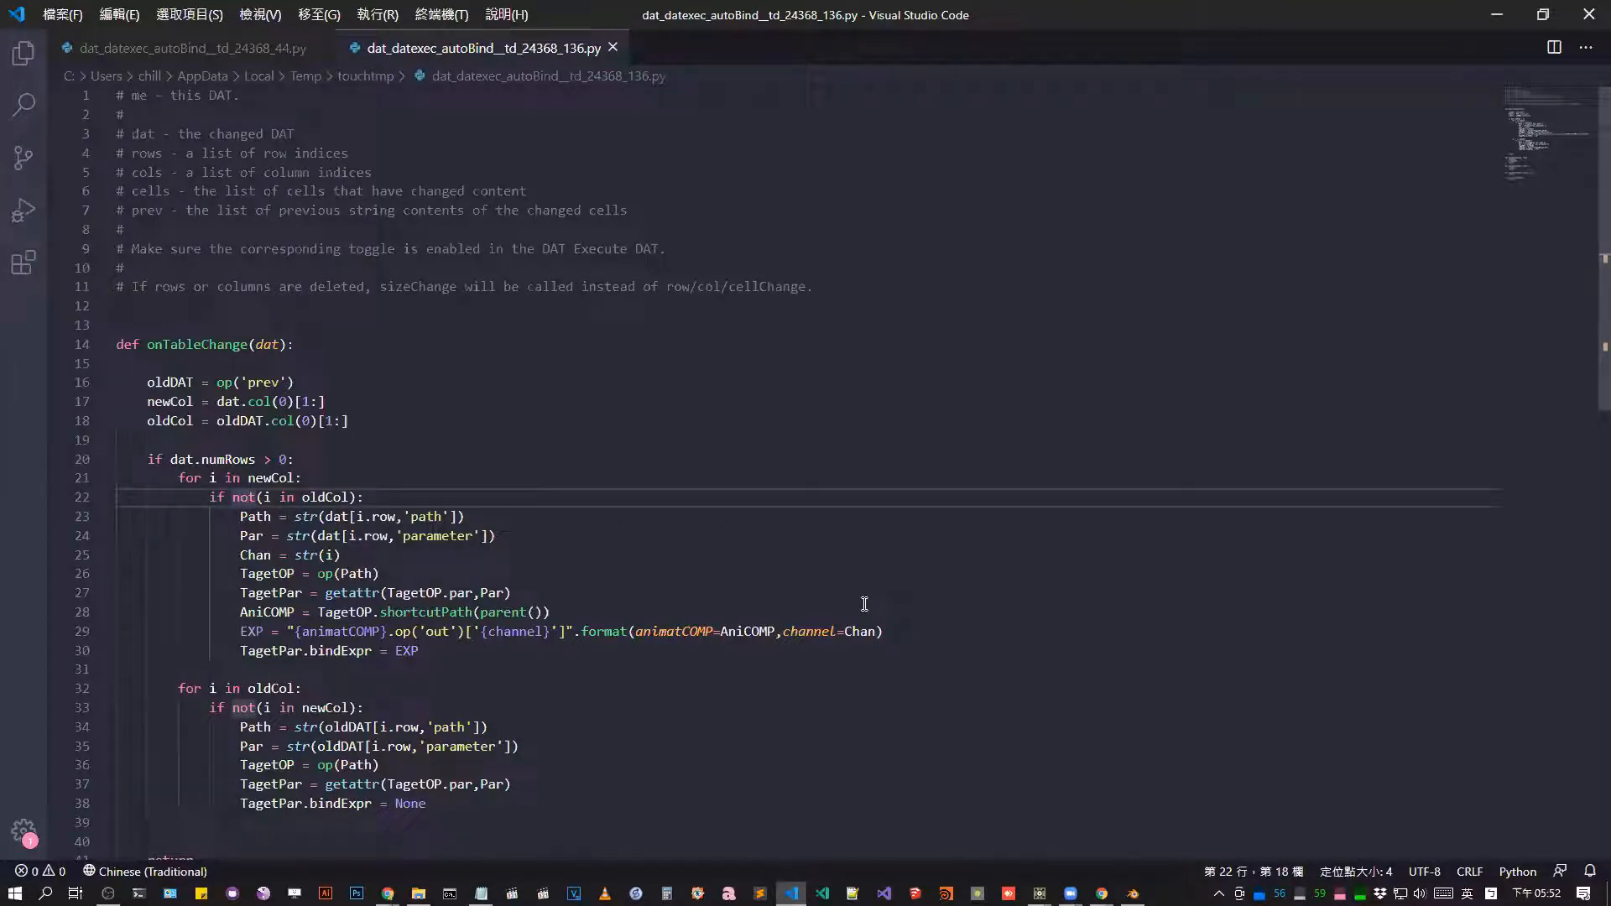
pyautogui.click(1588, 10)
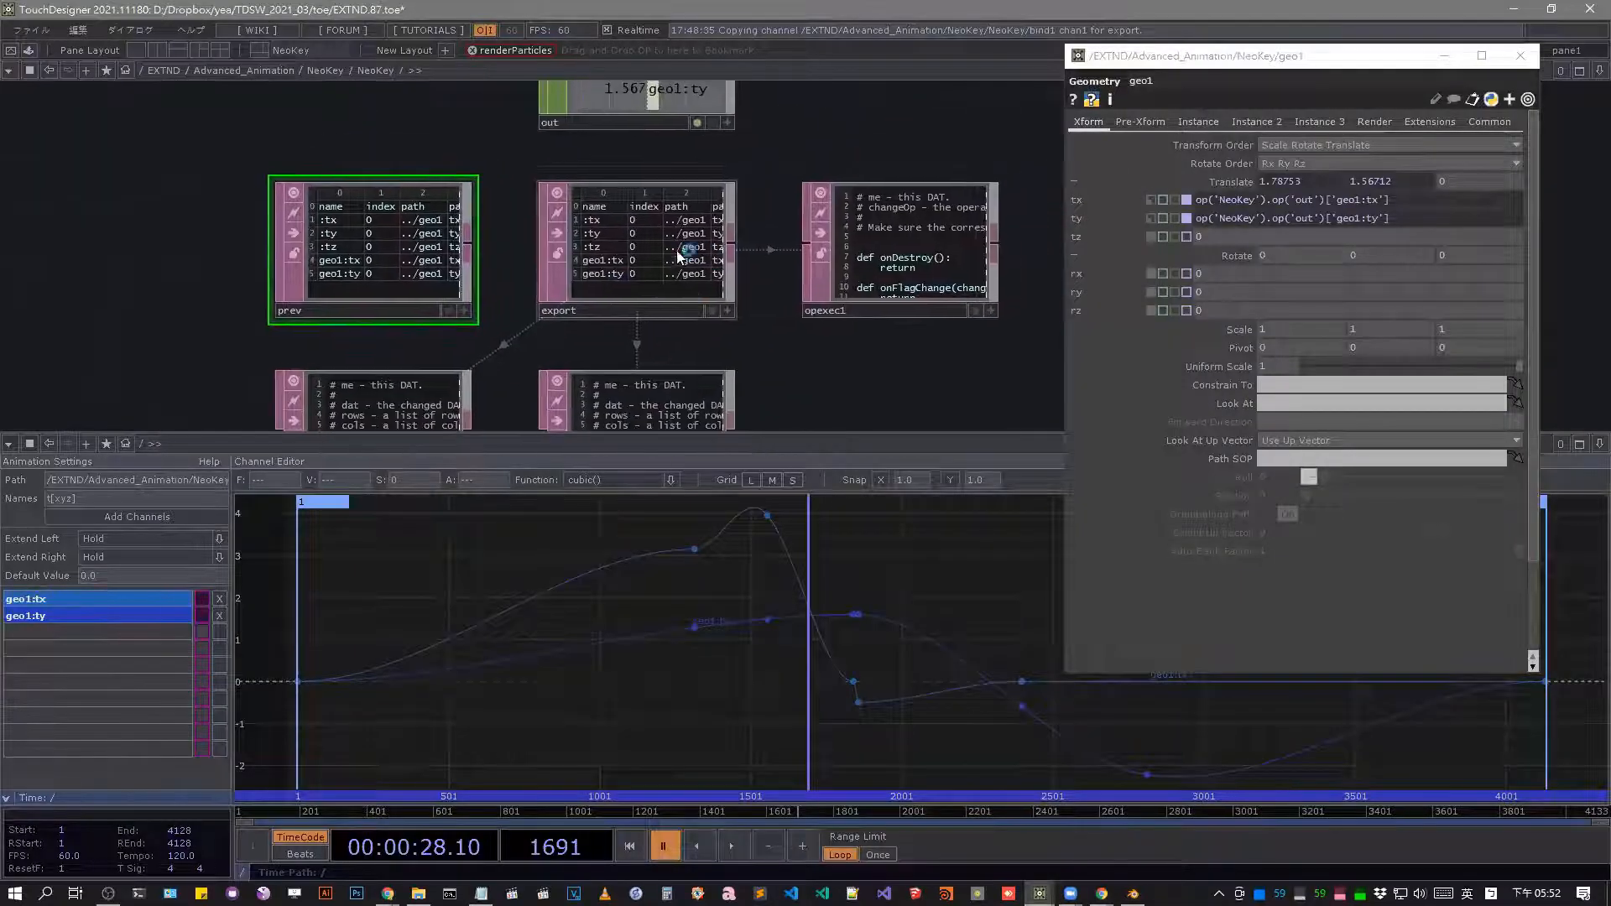
# Review NeoKey's bind1_callbacks, channels and keys operators against geo1's bind expressions, and return to the parent network.
pyautogui.scroll(-3, 653, 278)
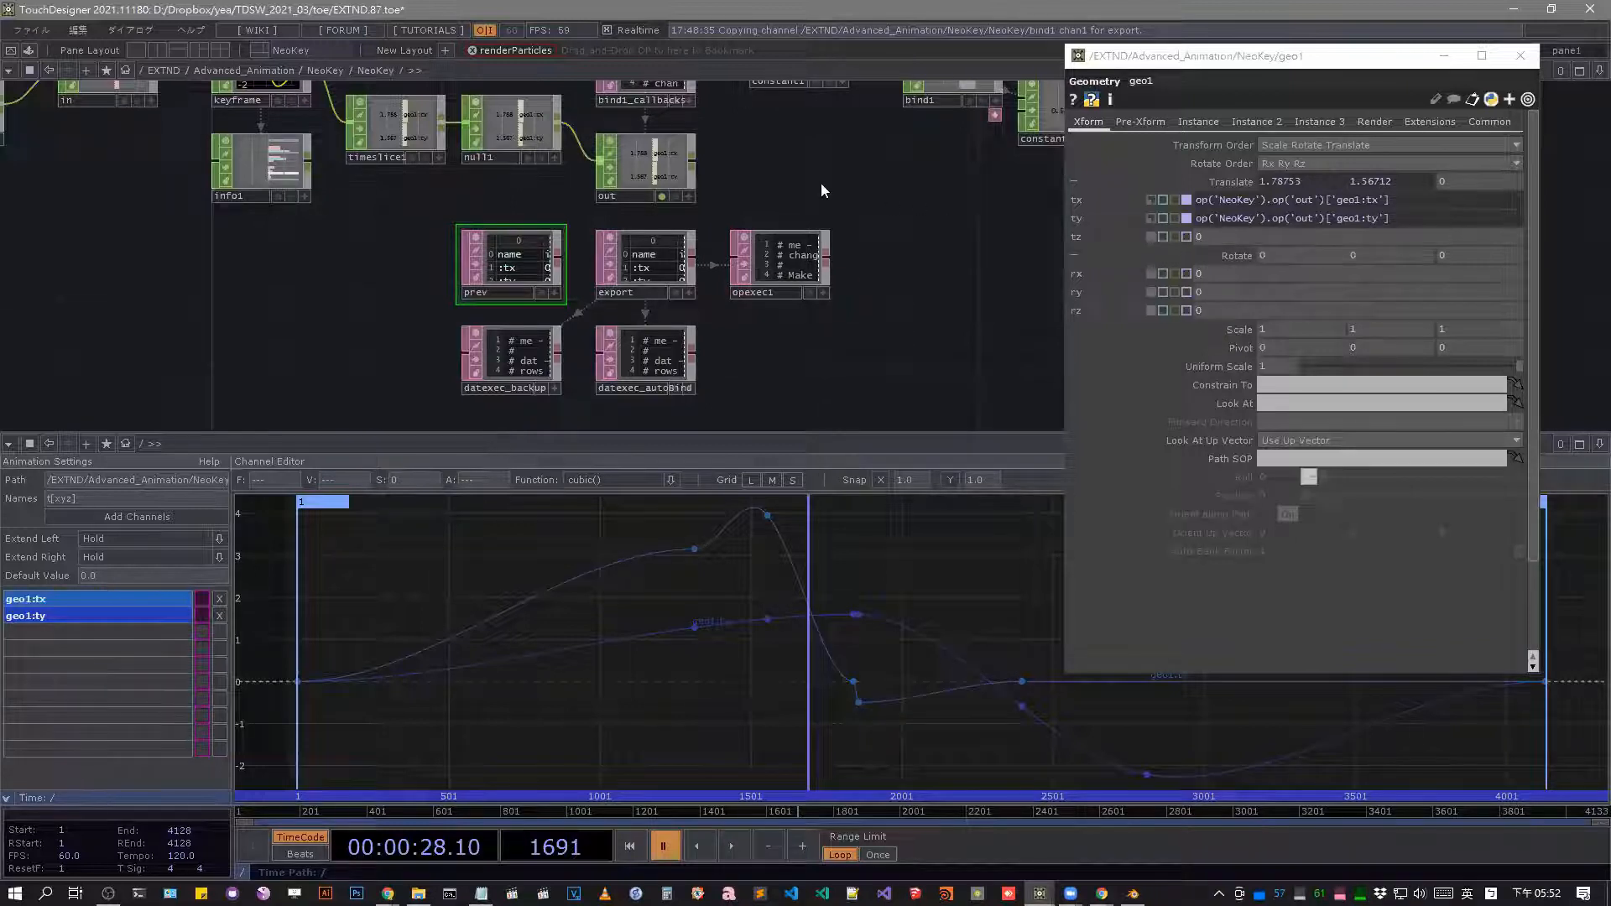
pyautogui.moveTo(681, 130); pyautogui.dragTo(669, 276)
pyautogui.scroll(3, 665, 207)
pyautogui.scroll(2, 647, 226)
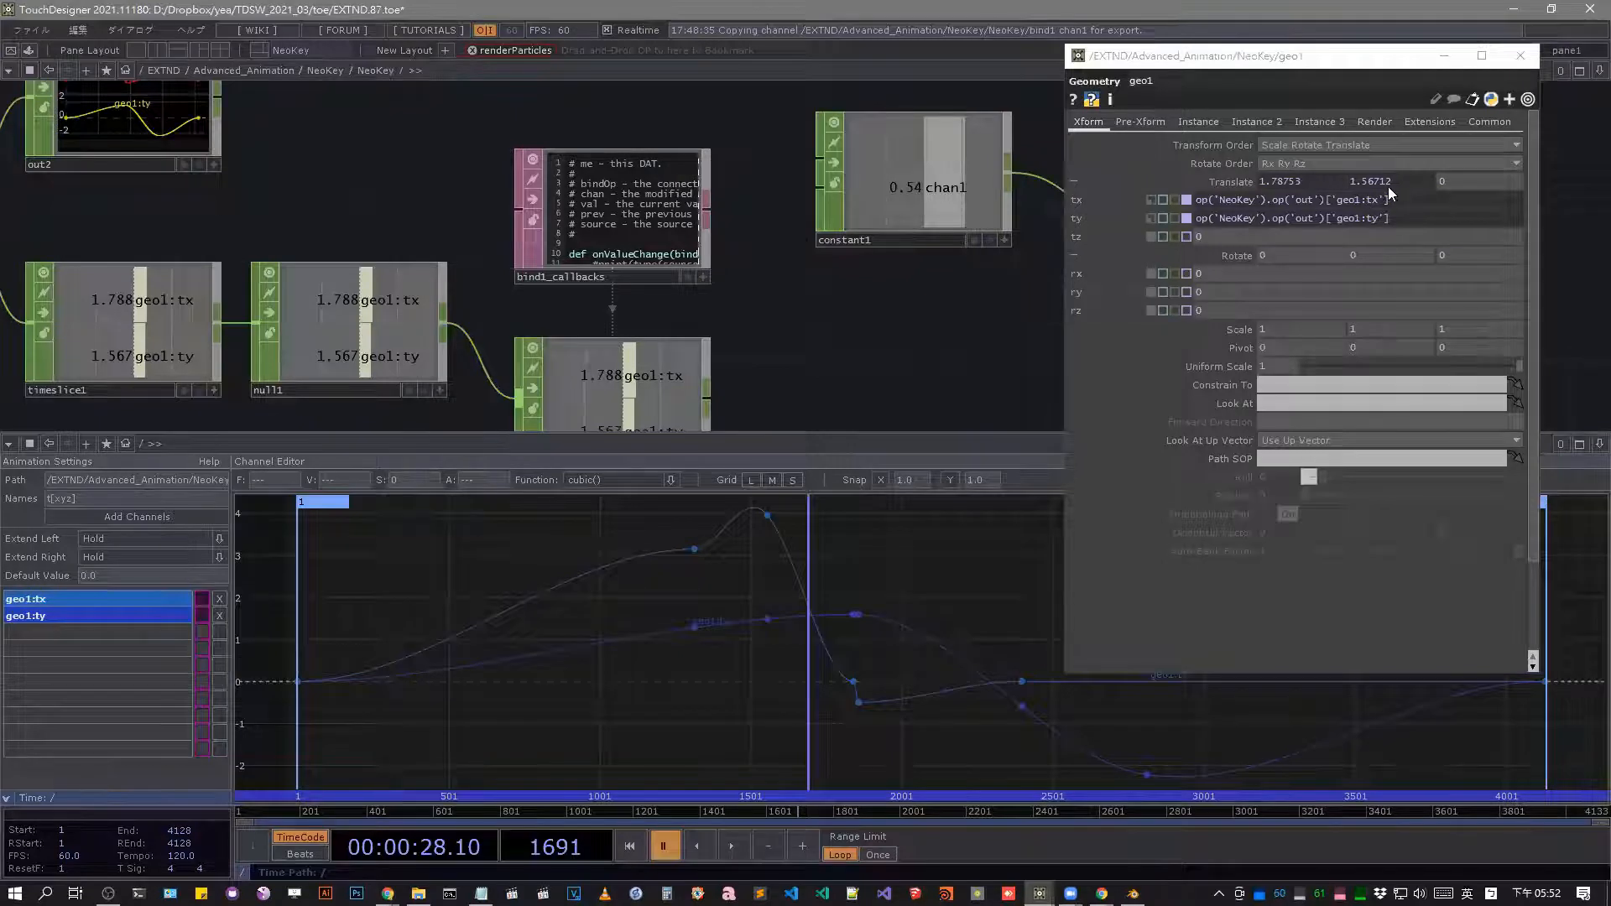
pyautogui.scroll(-5, 721, 251)
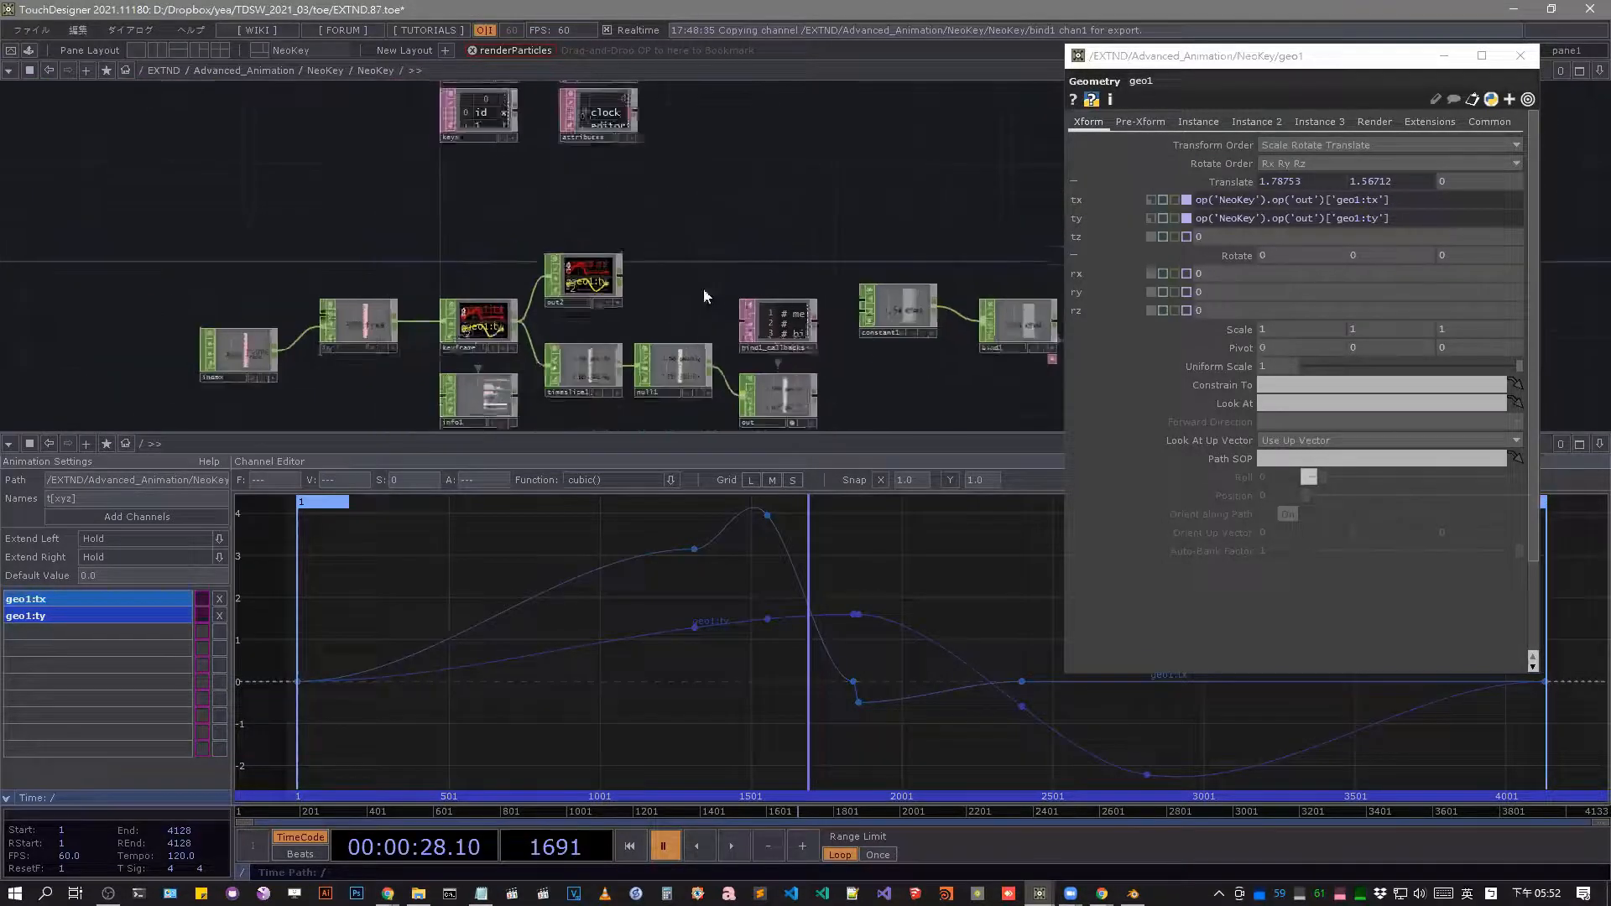
pyautogui.scroll(6, 515, 187)
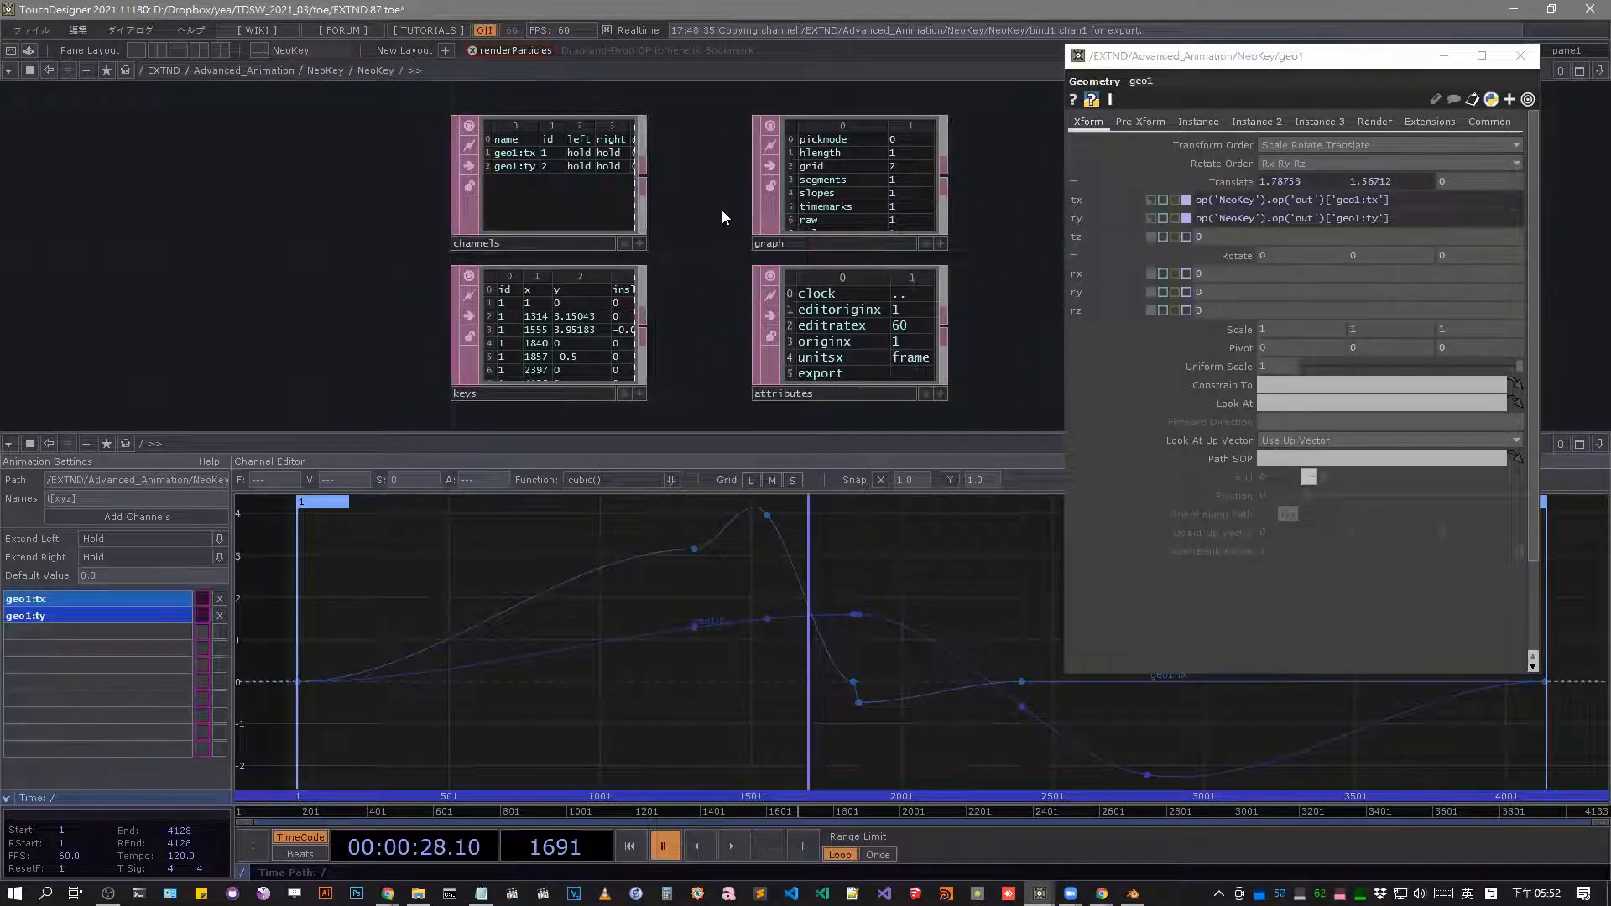
pyautogui.scroll(-8, 668, 189)
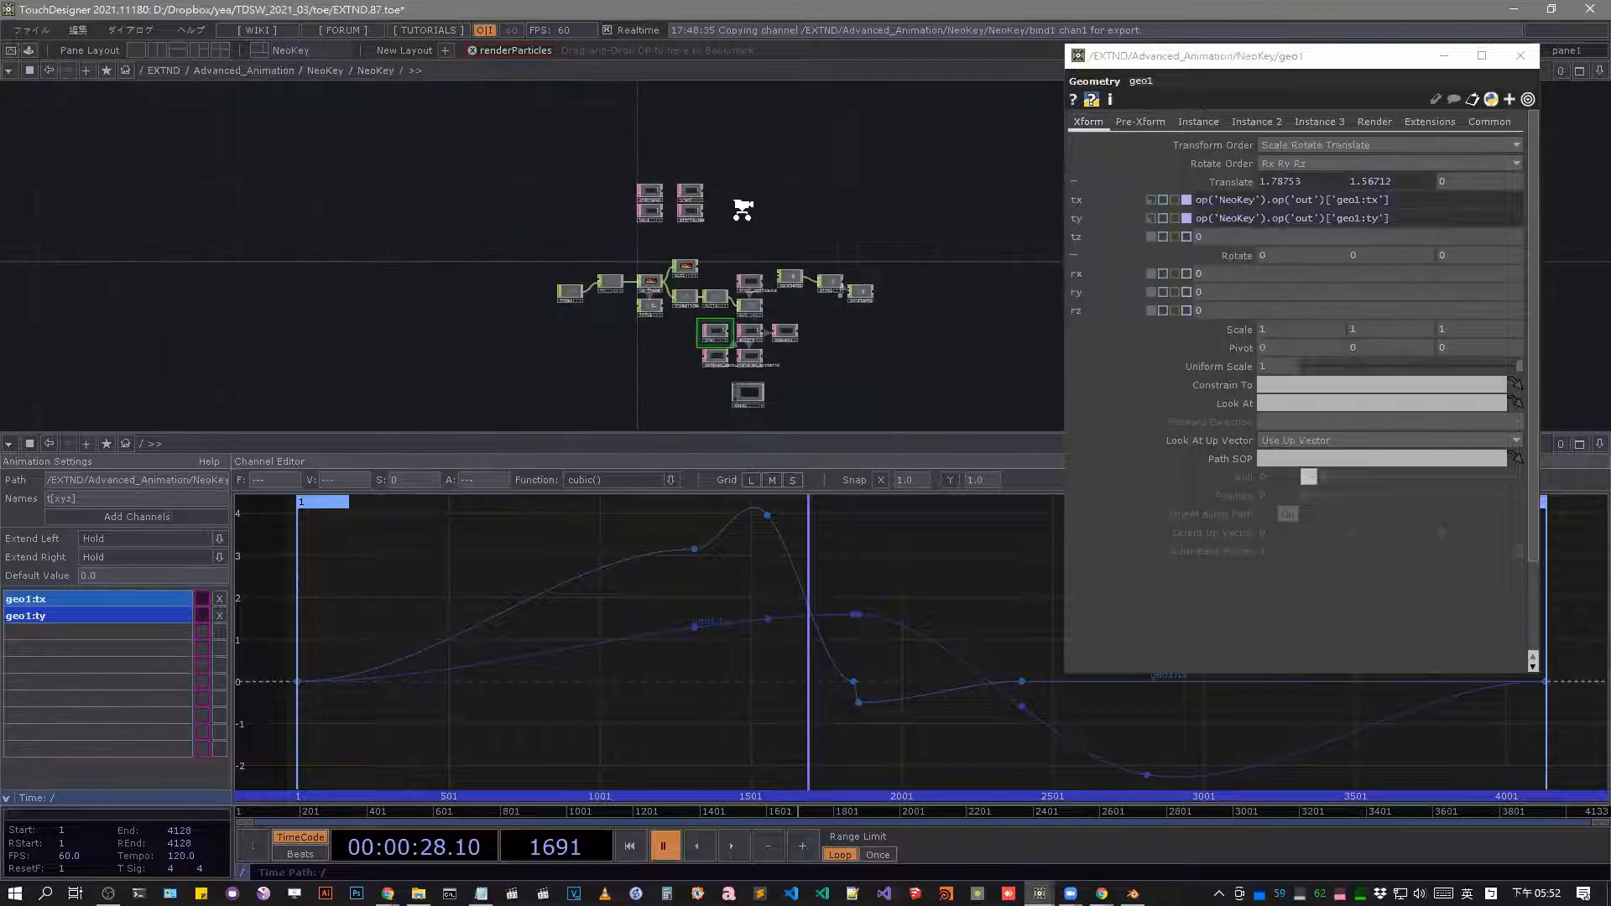
pyautogui.scroll(-5, 728, 214)
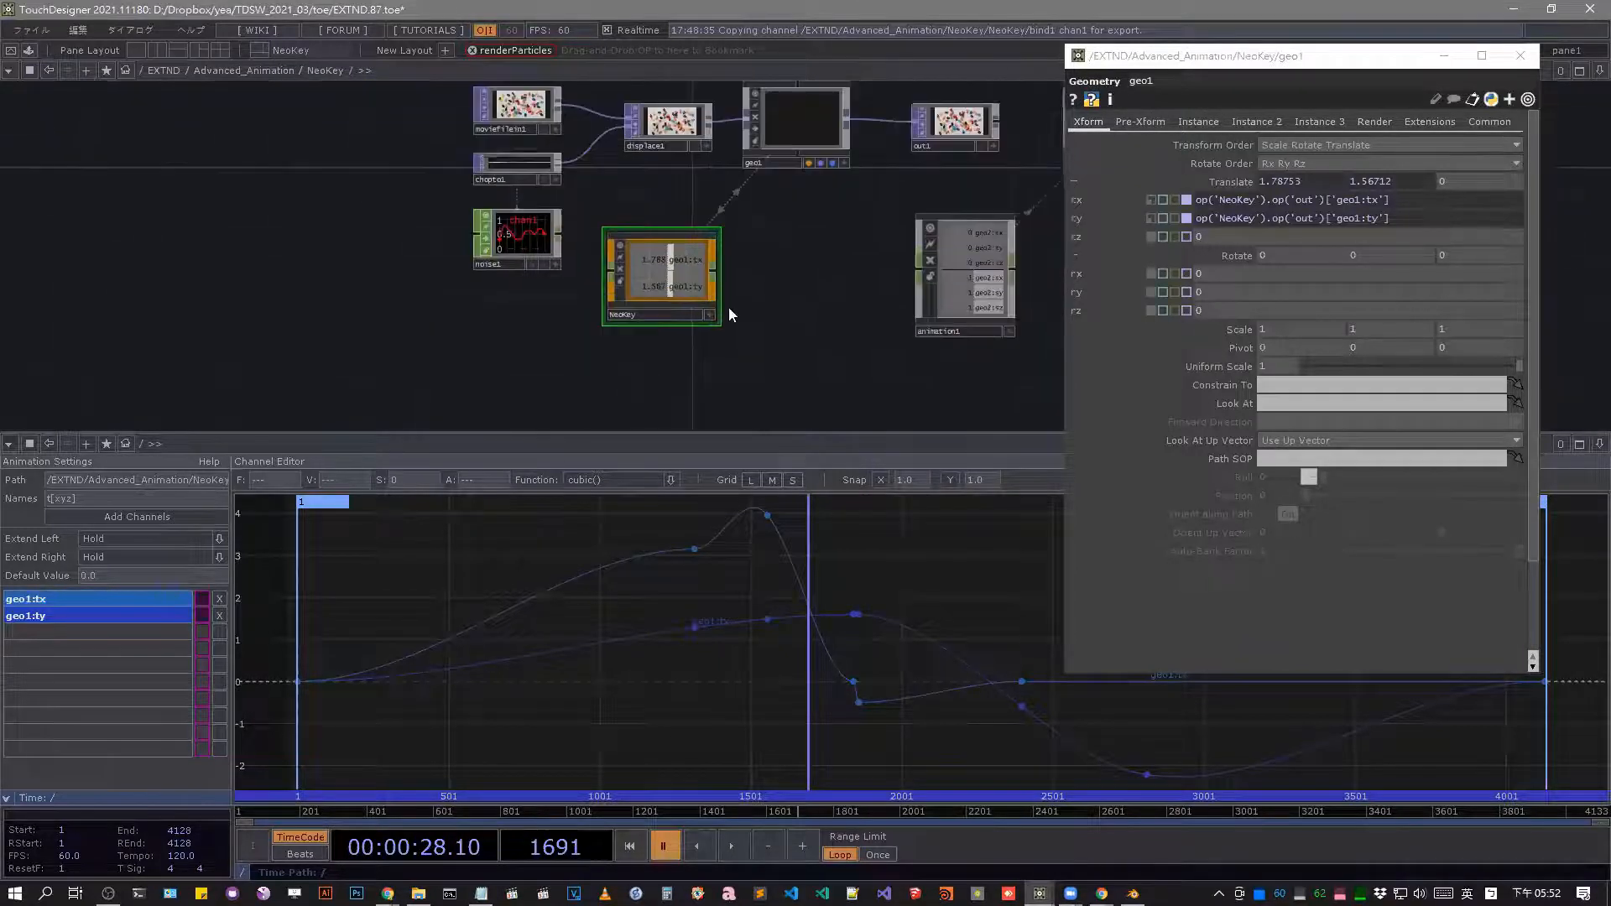
# Scrub the timeline to frame 971 and try adjusting geo1's Translate Y with the value ladder.
pyautogui.moveTo(773, 814); pyautogui.dragTo(558, 814)
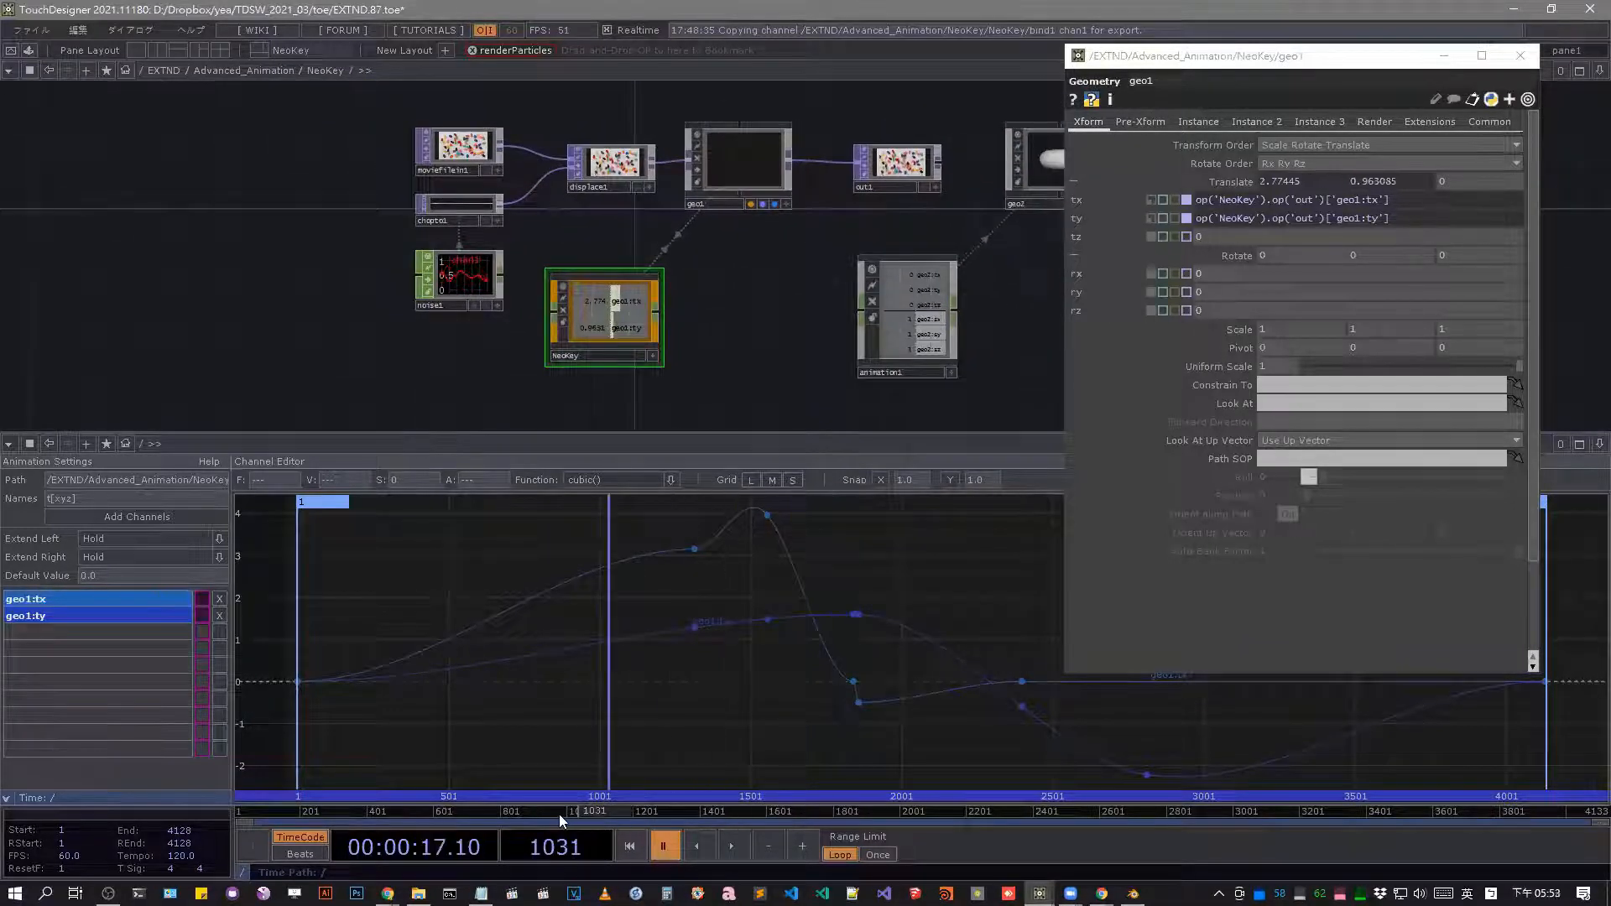
pyautogui.moveTo(1384, 167); pyautogui.dragTo(1384, 168)
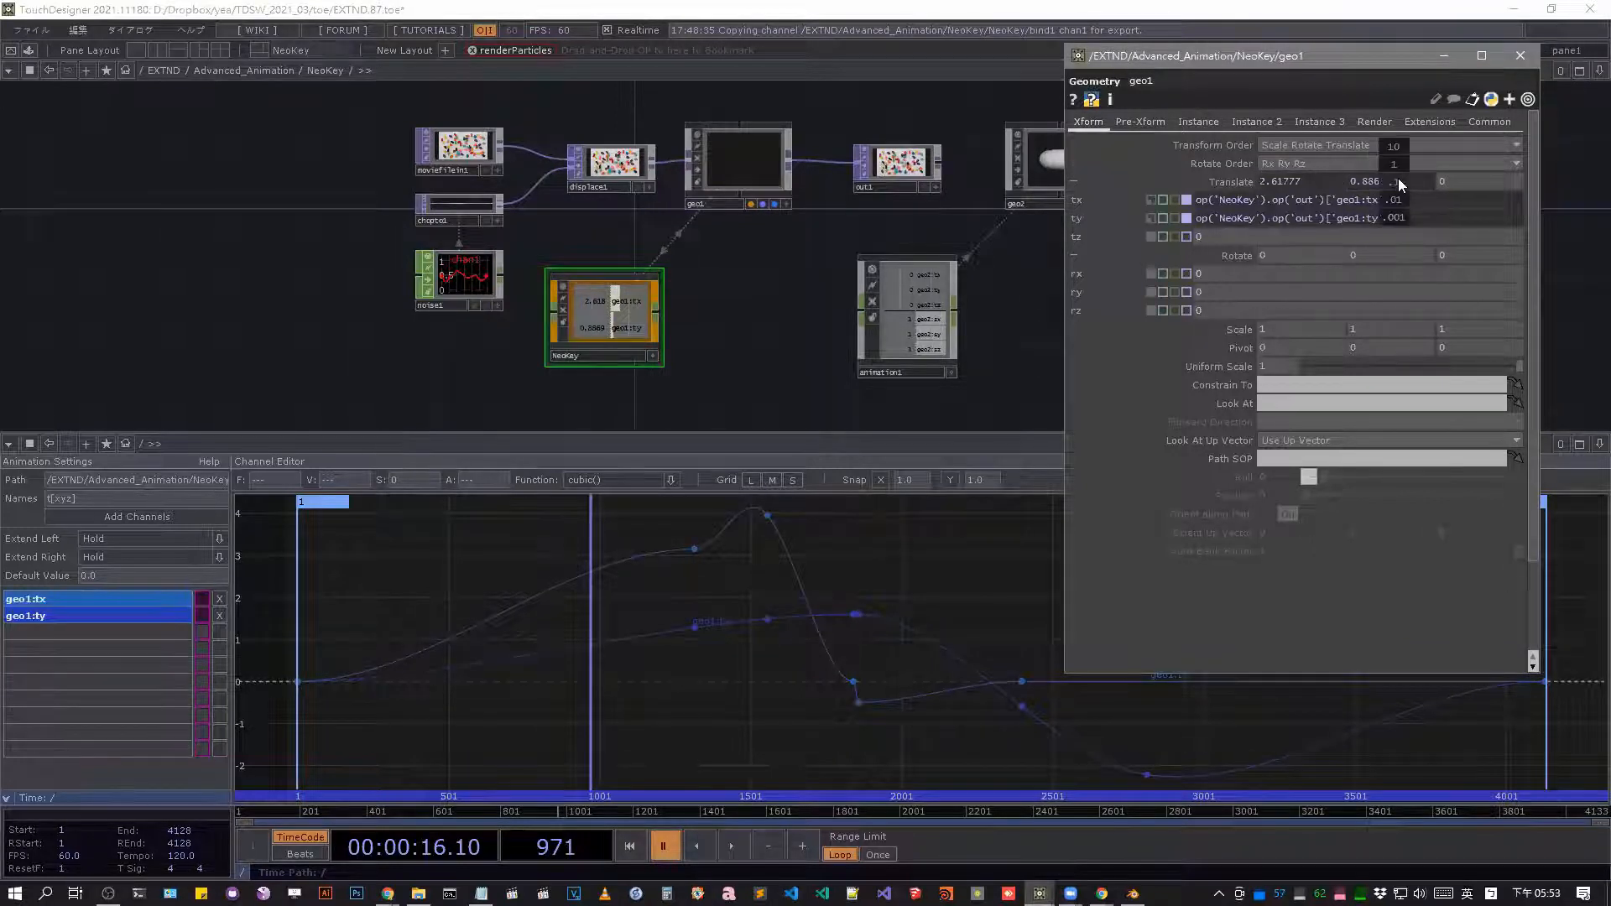
pyautogui.moveTo(1398, 178); pyautogui.dragTo(1339, 157, button='middle')
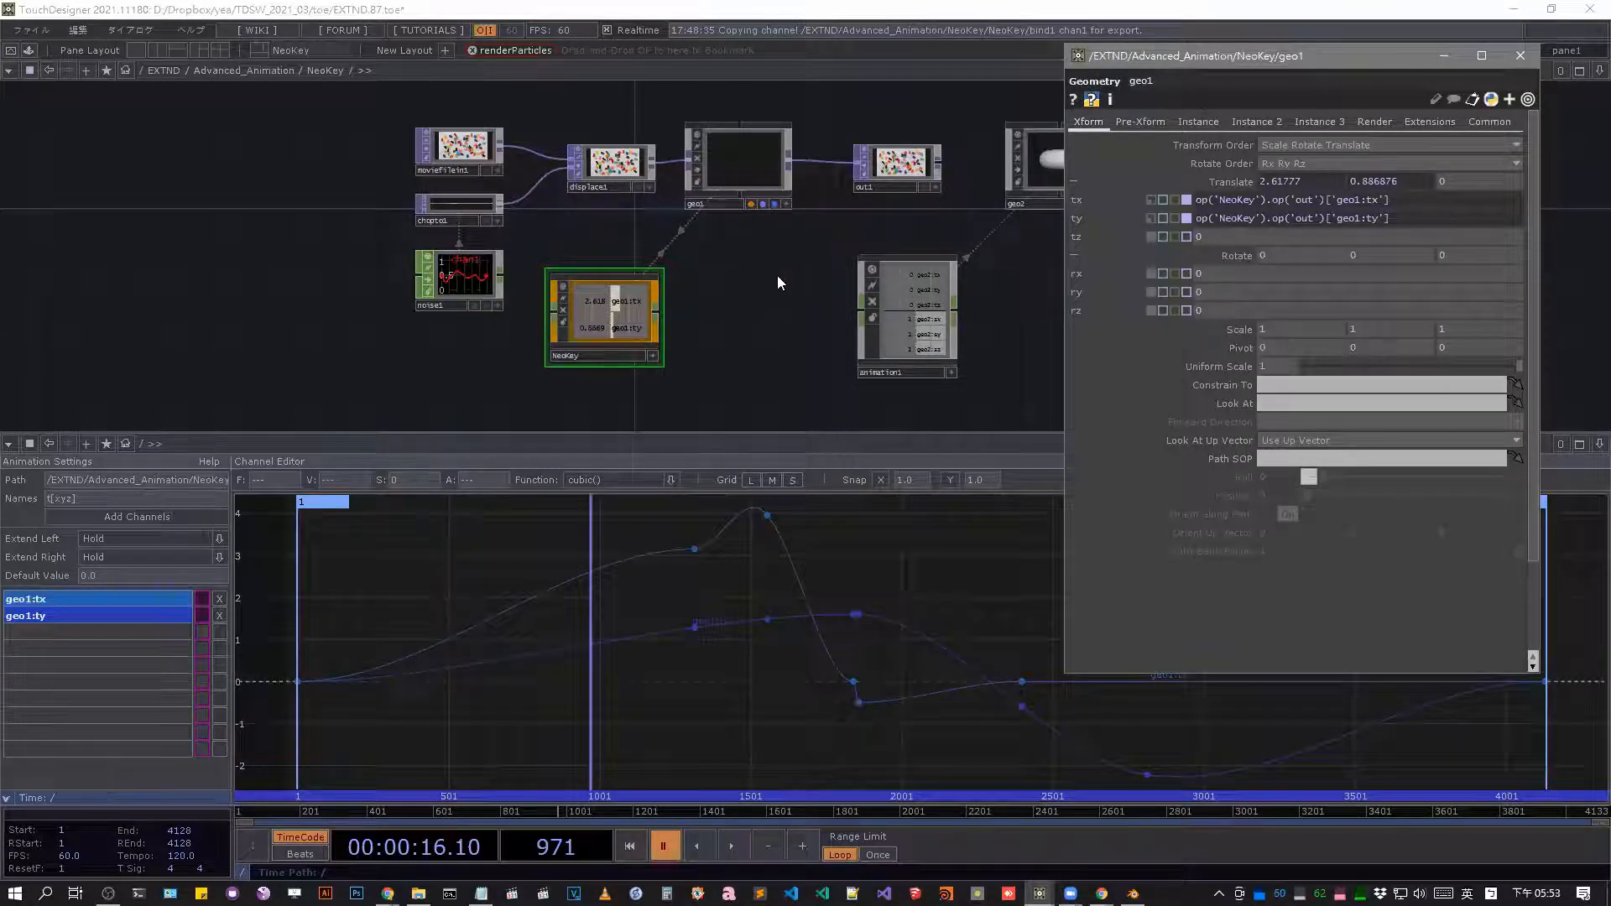
# Close geo1's parameter window and go up to the Advanced_Animation network.
pyautogui.moveTo(767, 294); pyautogui.dragTo(696, 290)
pyautogui.click(1520, 56)
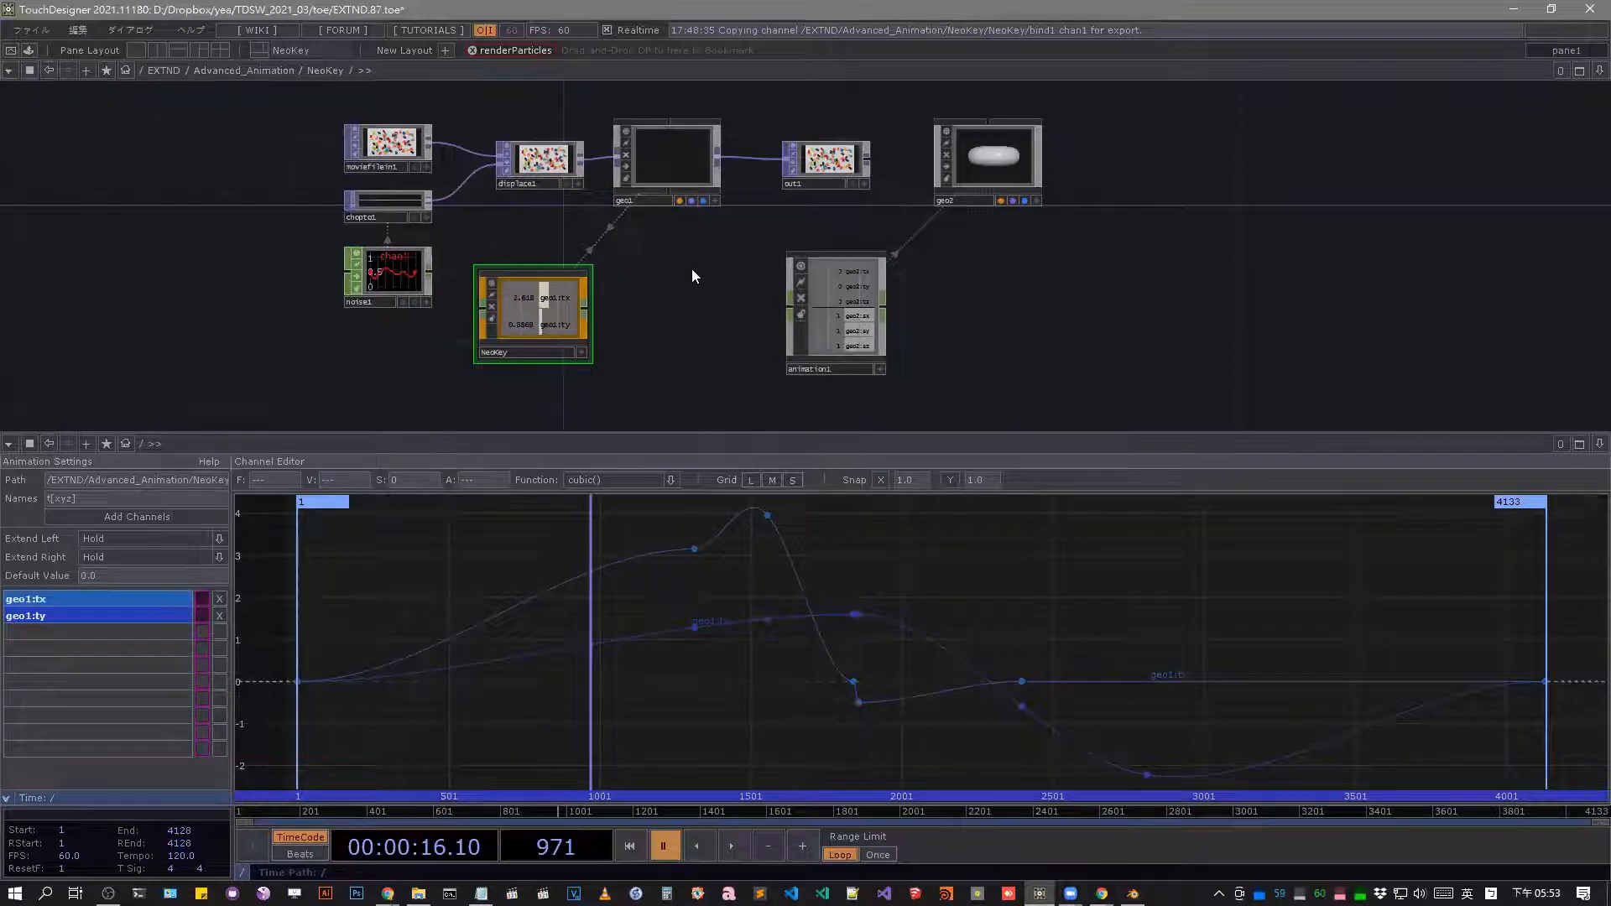
pyautogui.scroll(-10, 706, 229)
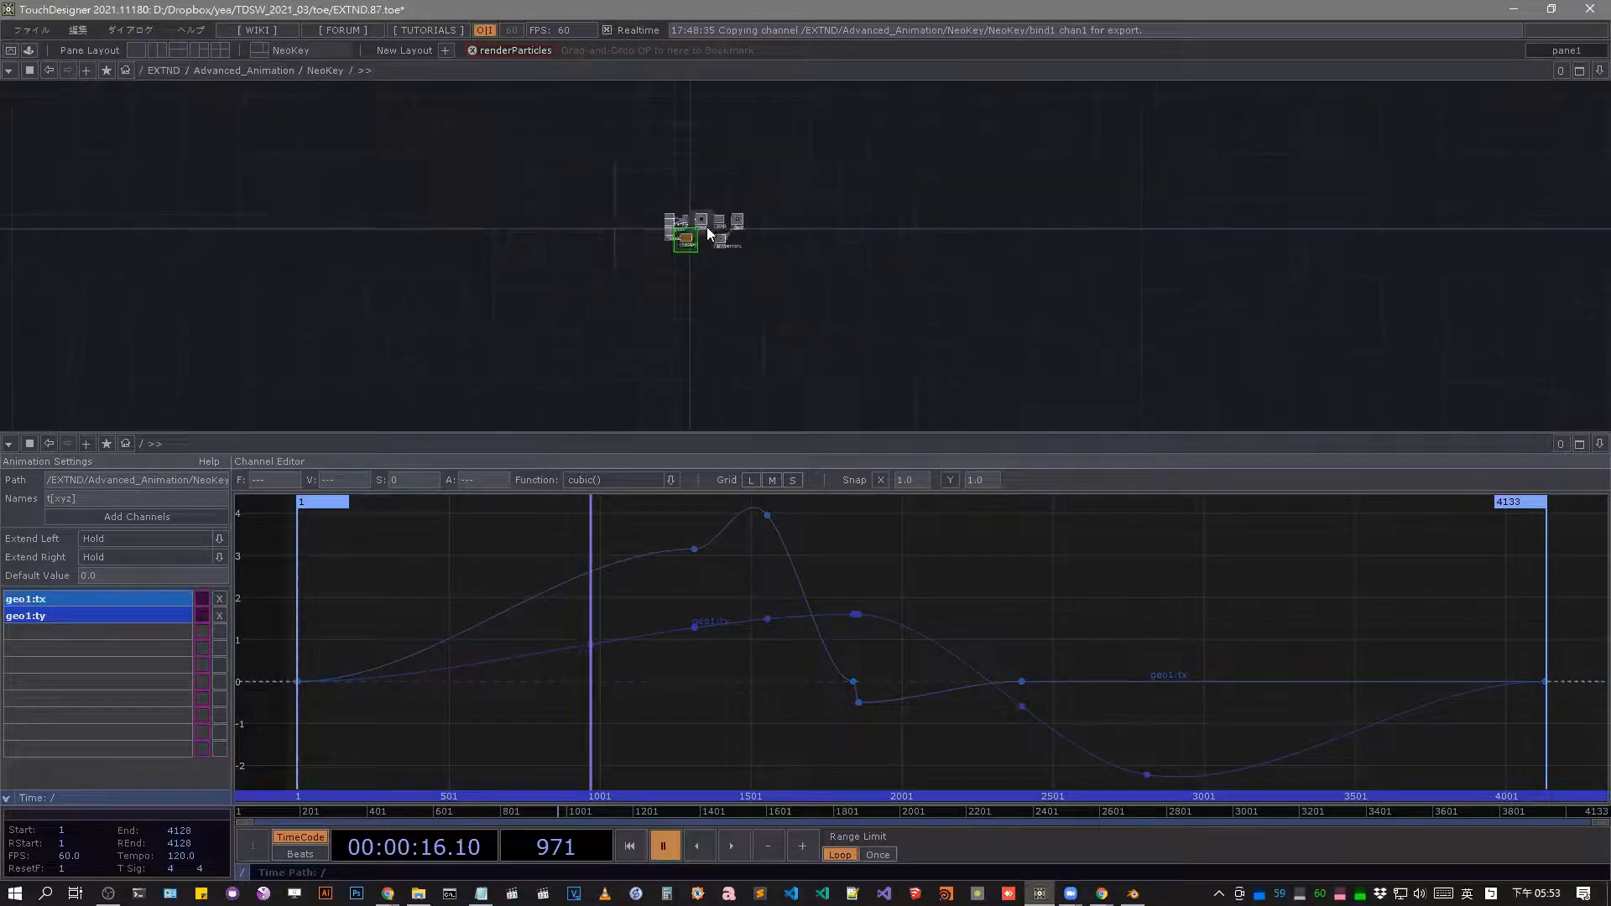
pyautogui.scroll(9, 714, 218)
pyautogui.scroll(-5, 575, 169)
pyautogui.scroll(-5, 585, 168)
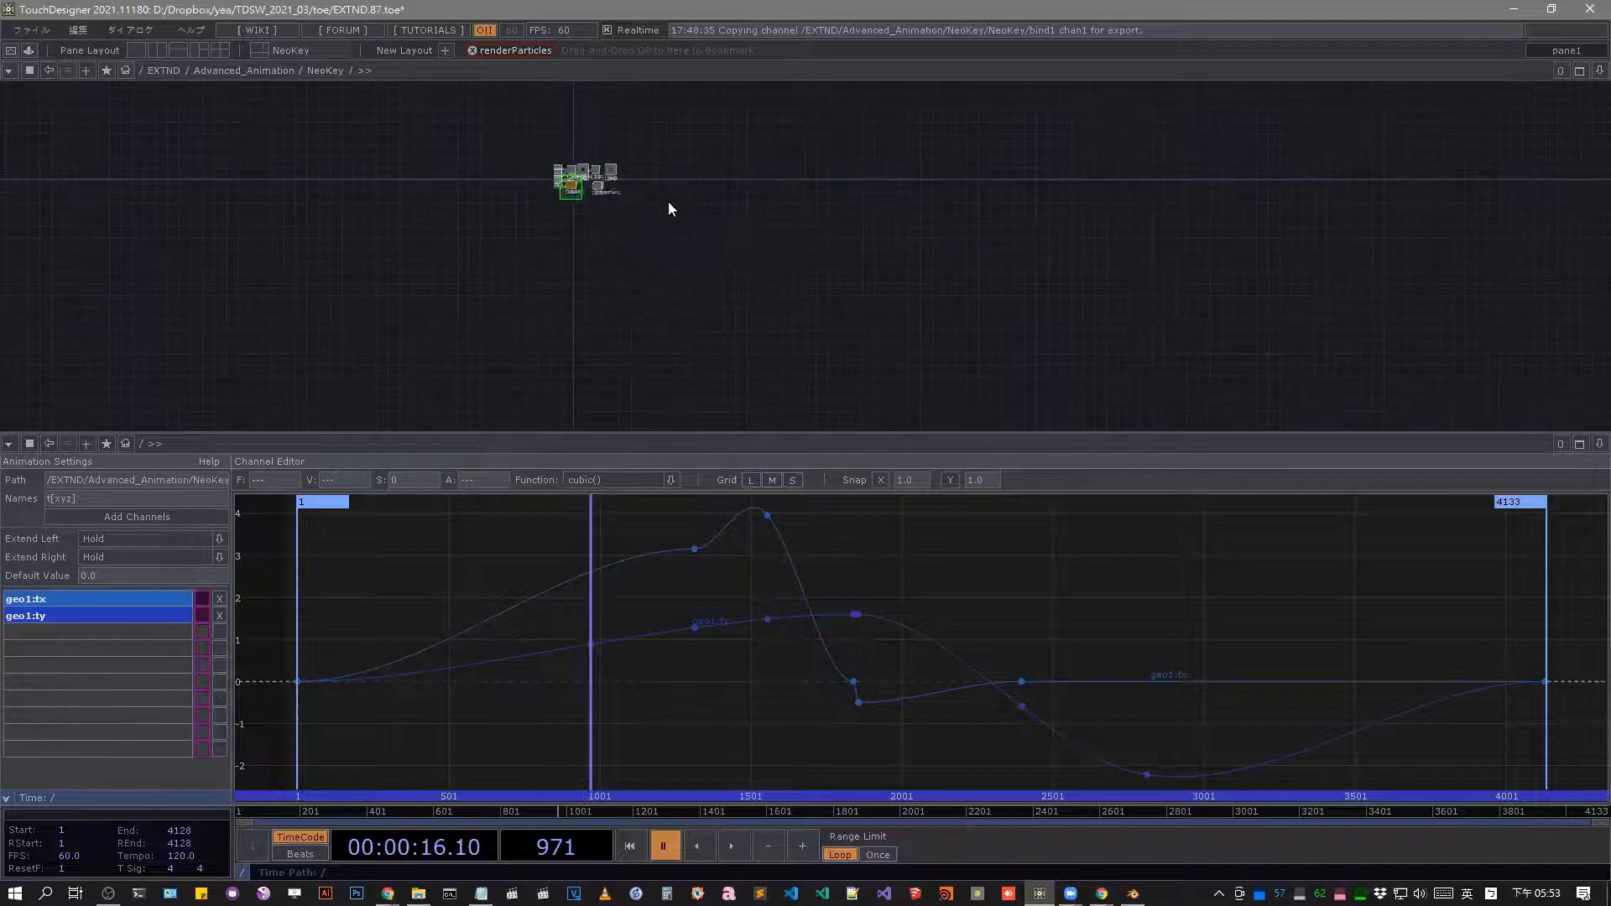
pyautogui.press('u')
pyautogui.scroll(-5, 675, 224)
pyautogui.scroll(6, 748, 280)
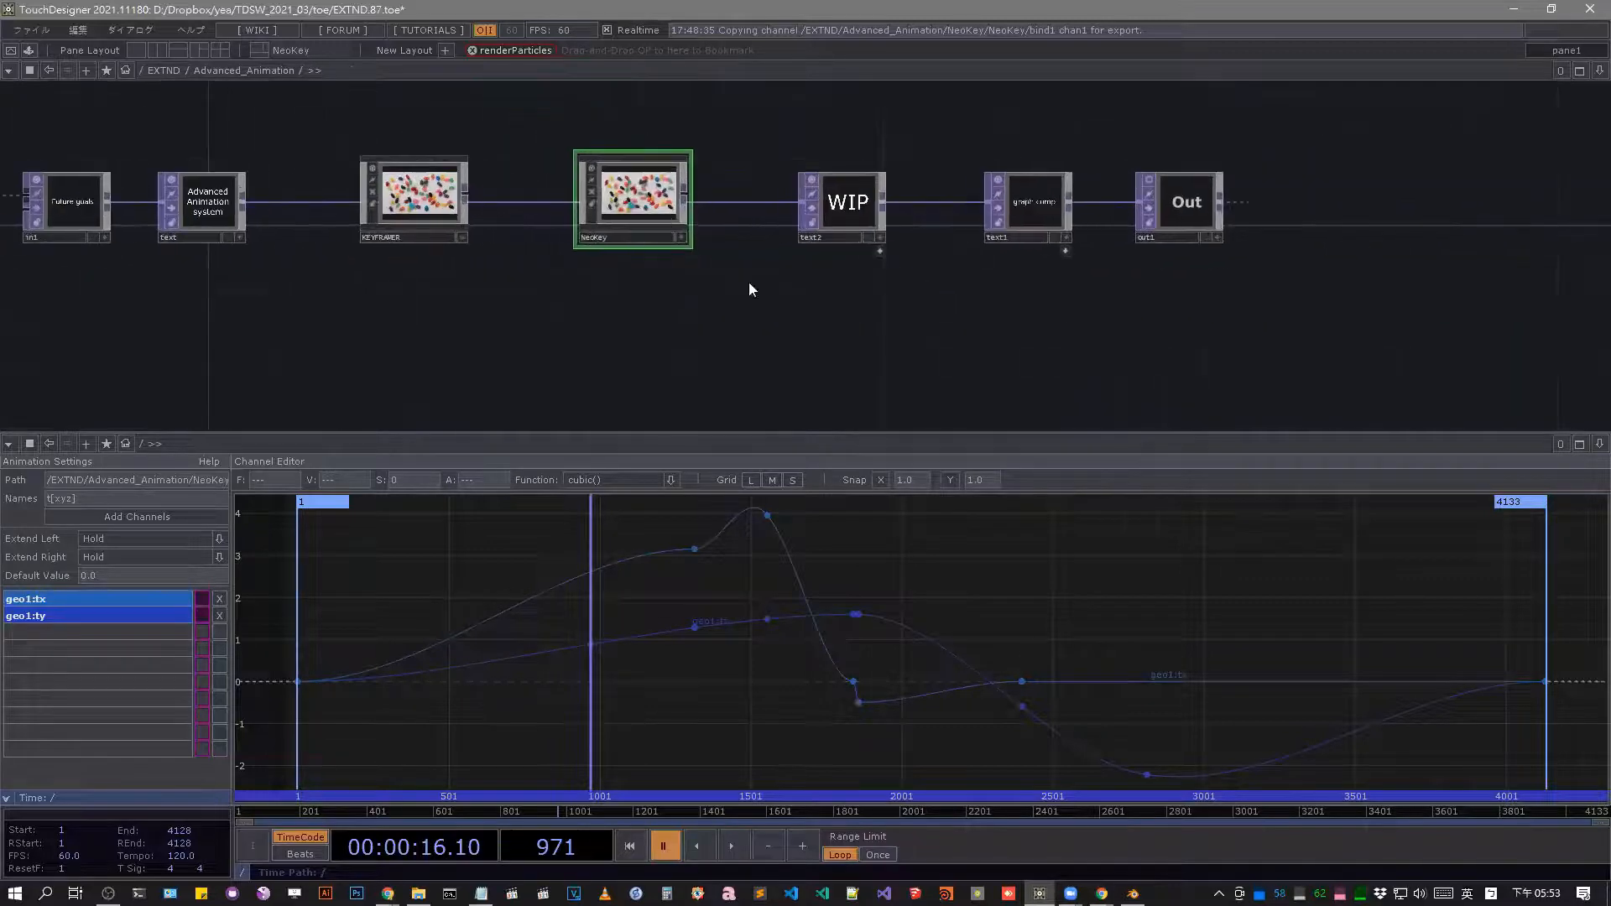
# Reveal the NeoKeyframer container docked to text2 and display its panel in the lower pane.
pyautogui.click(814, 282)
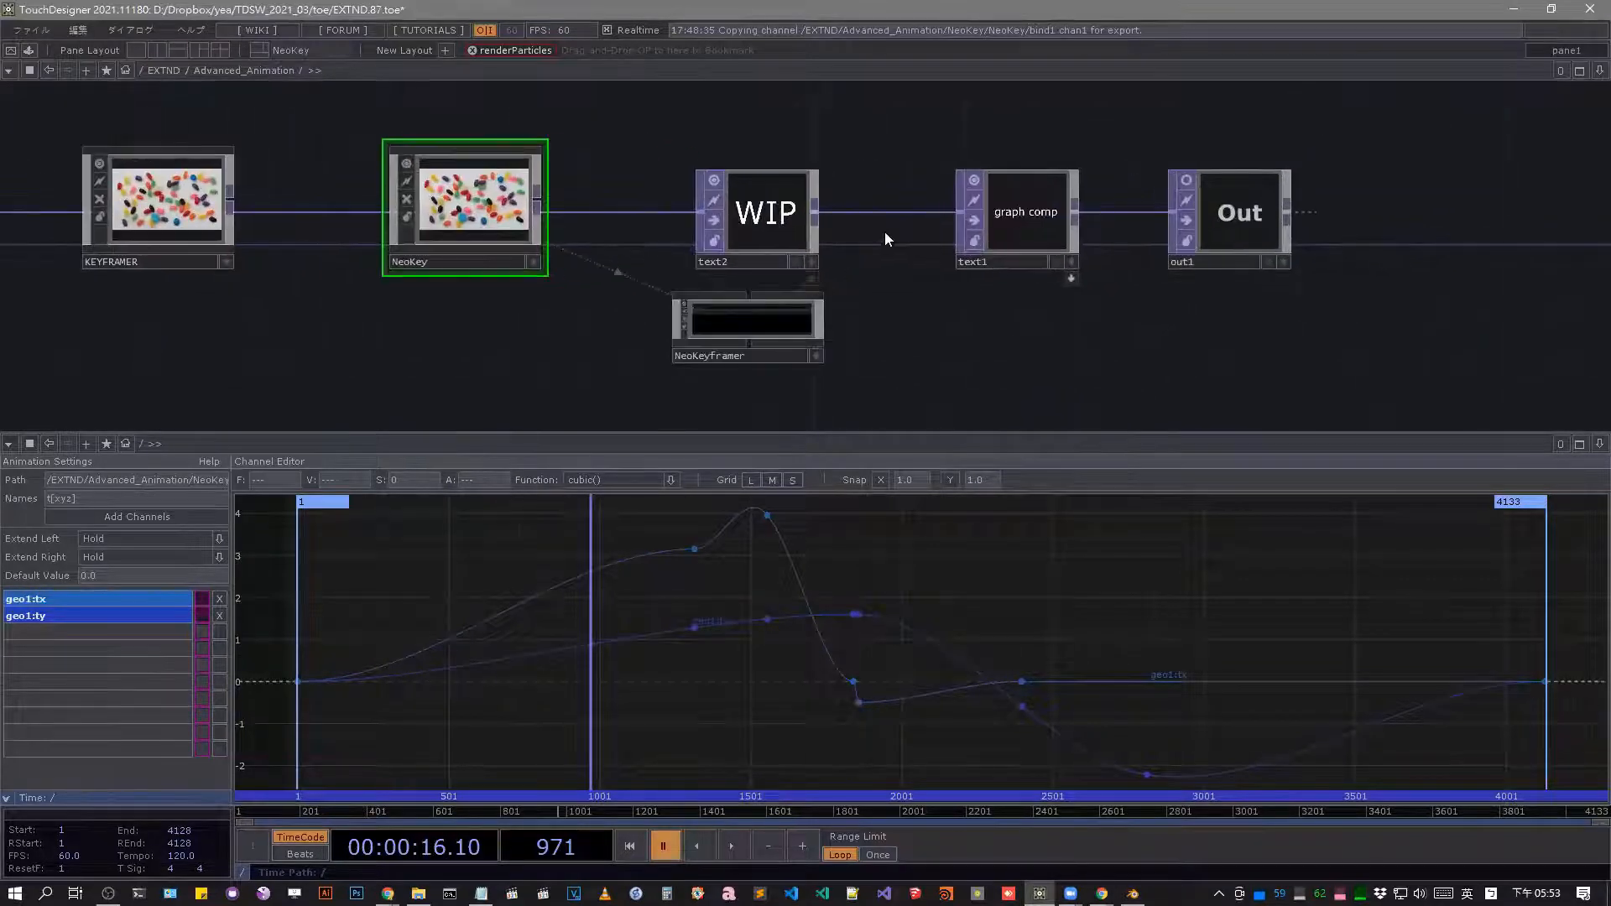
pyautogui.scroll(6, 788, 338)
pyautogui.click(636, 296)
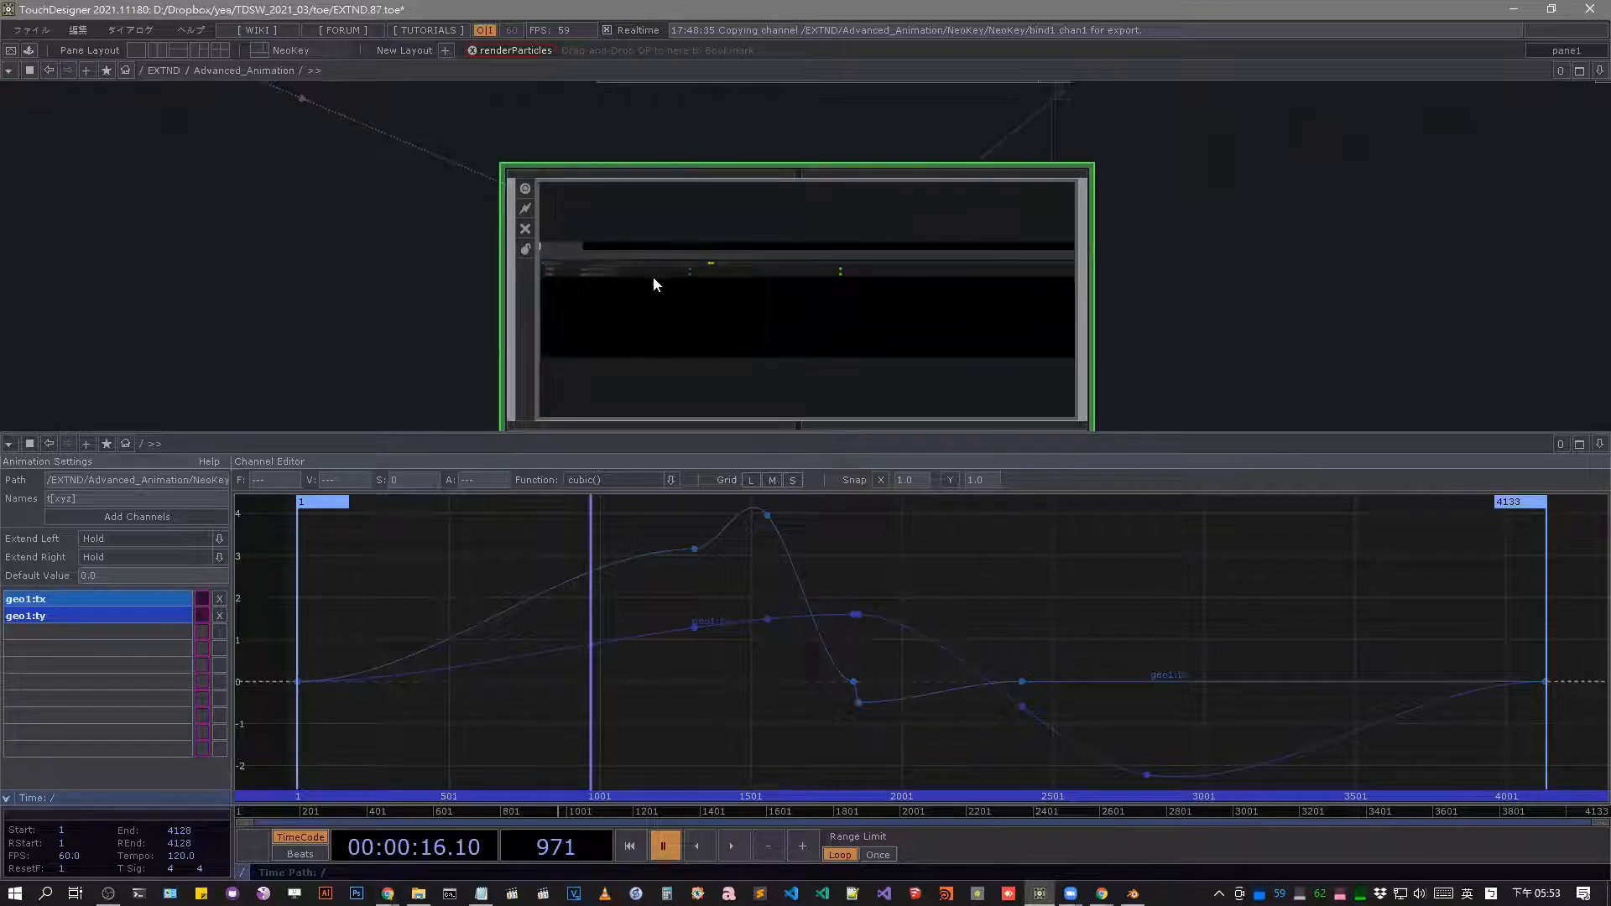
pyautogui.click(9, 443)
pyautogui.click(64, 478)
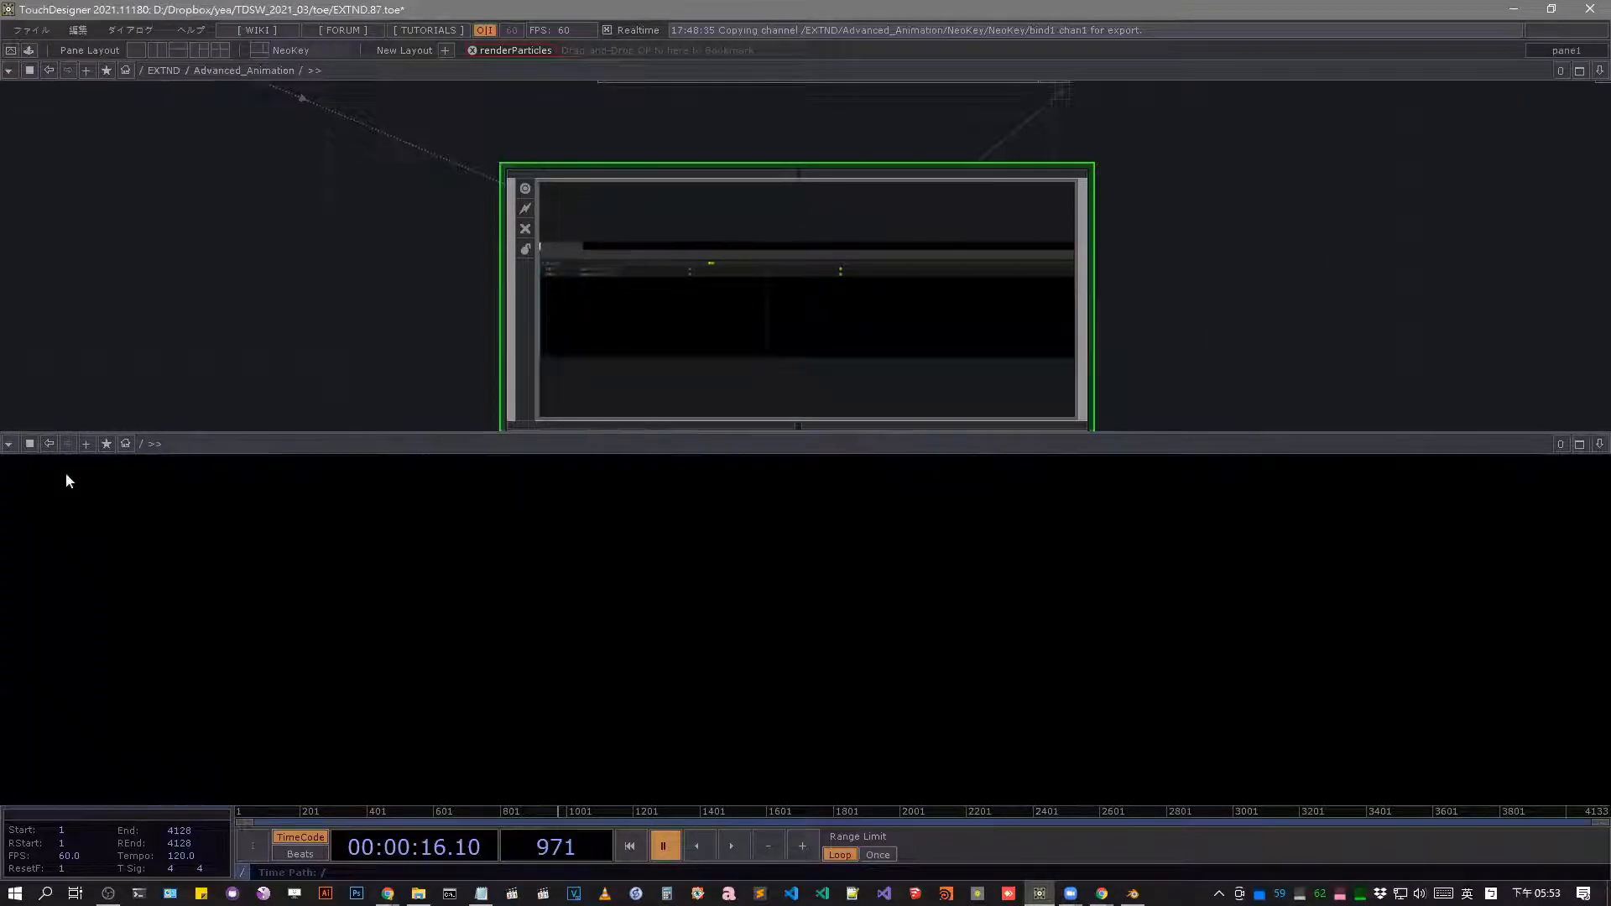
pyautogui.moveTo(684, 361); pyautogui.dragTo(537, 447)
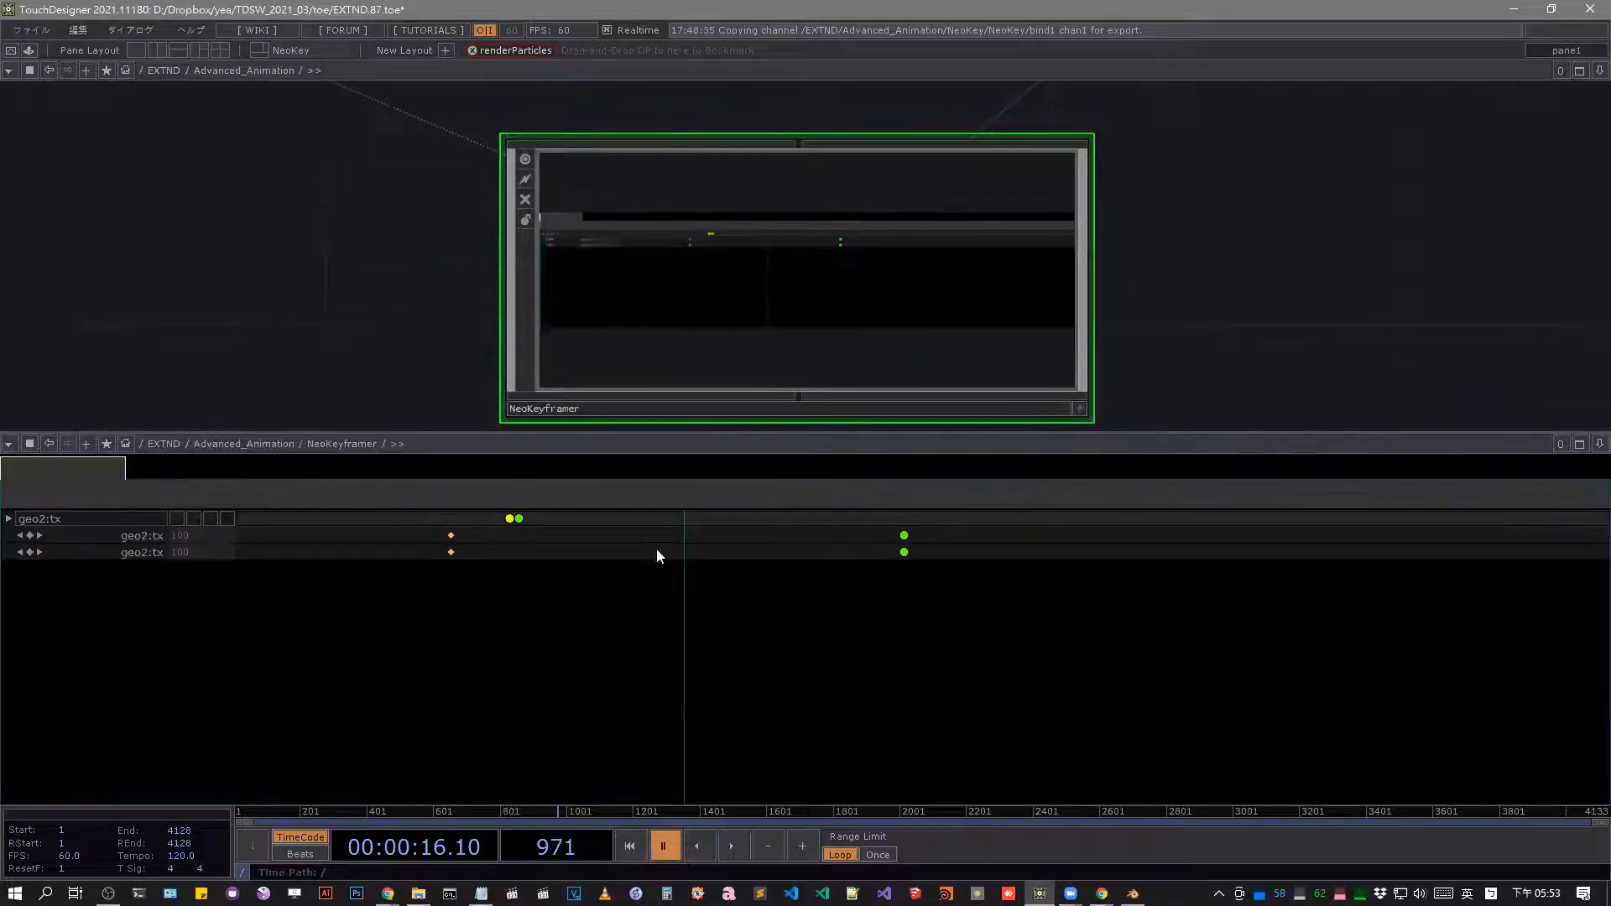
# Show NeoKeyframer's parameters in the network pane and review its Animation COMP and Time settings.
pyautogui.scroll(-3, 942, 350)
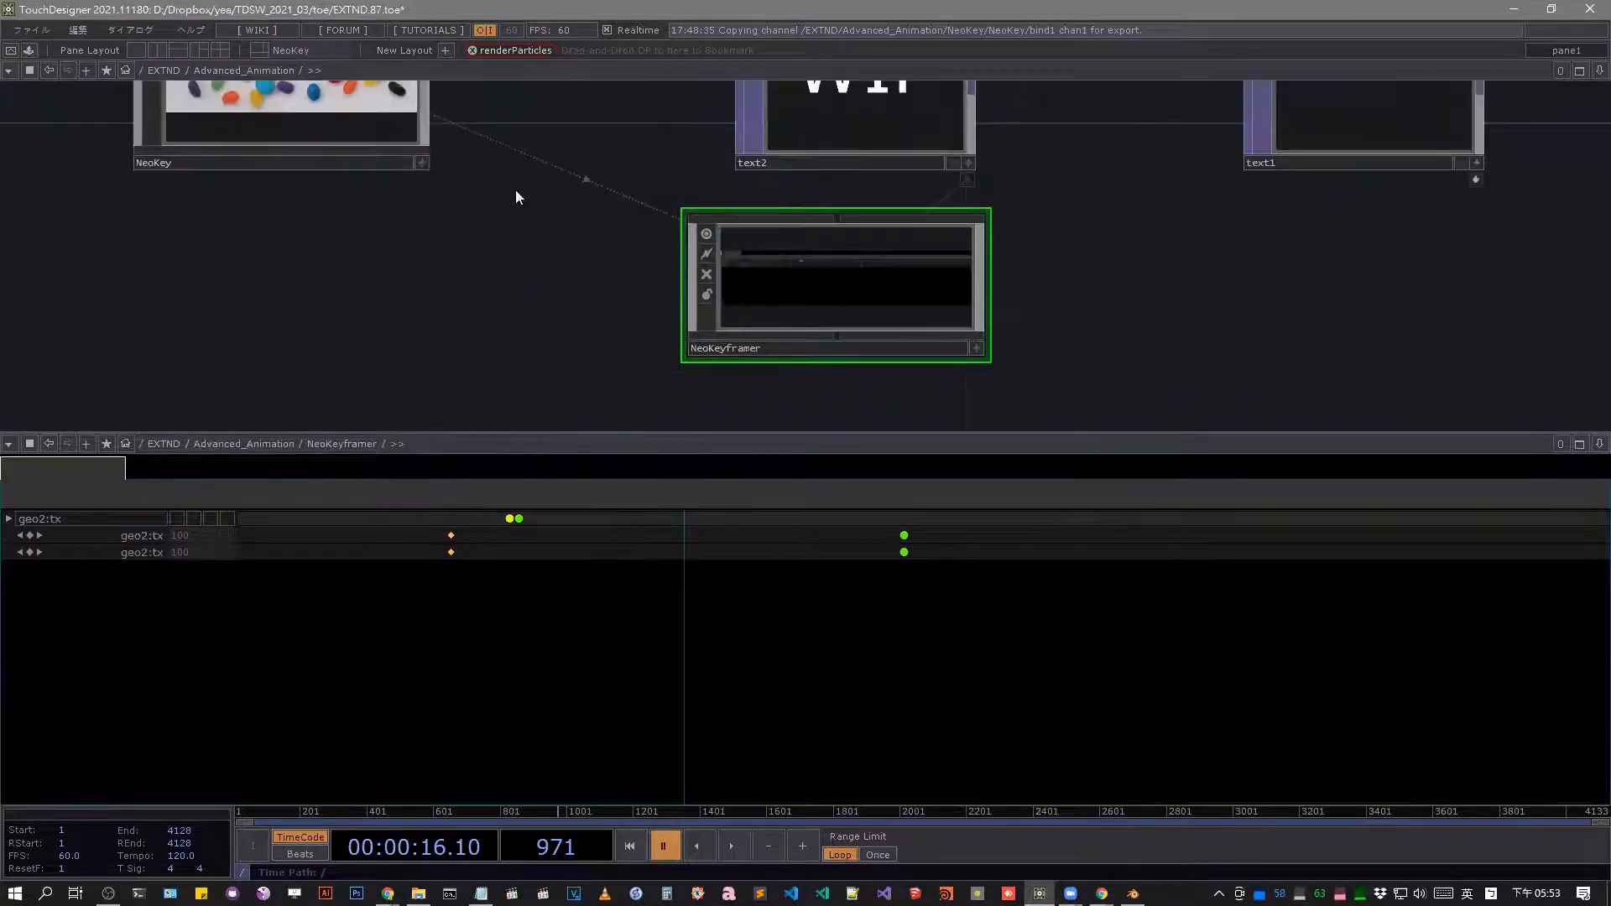
pyautogui.moveTo(470, 251); pyautogui.dragTo(601, 266)
pyautogui.moveTo(1186, 318); pyautogui.dragTo(1043, 375)
pyautogui.moveTo(1042, 376); pyautogui.dragTo(1127, 270, button='middle')
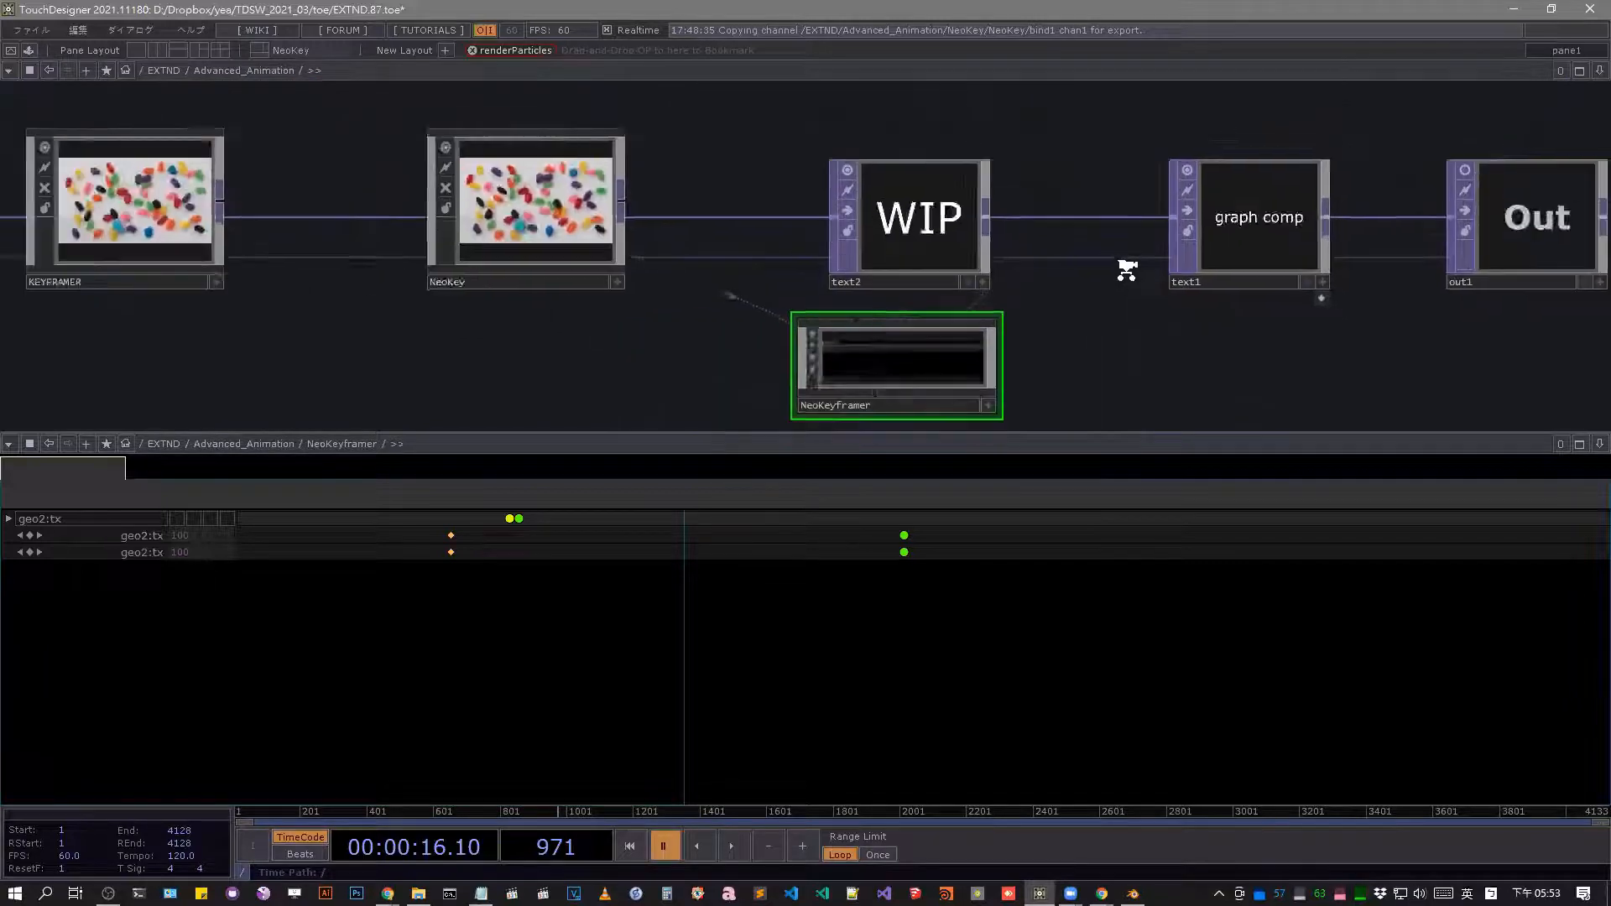
pyautogui.scroll(-2, 1127, 271)
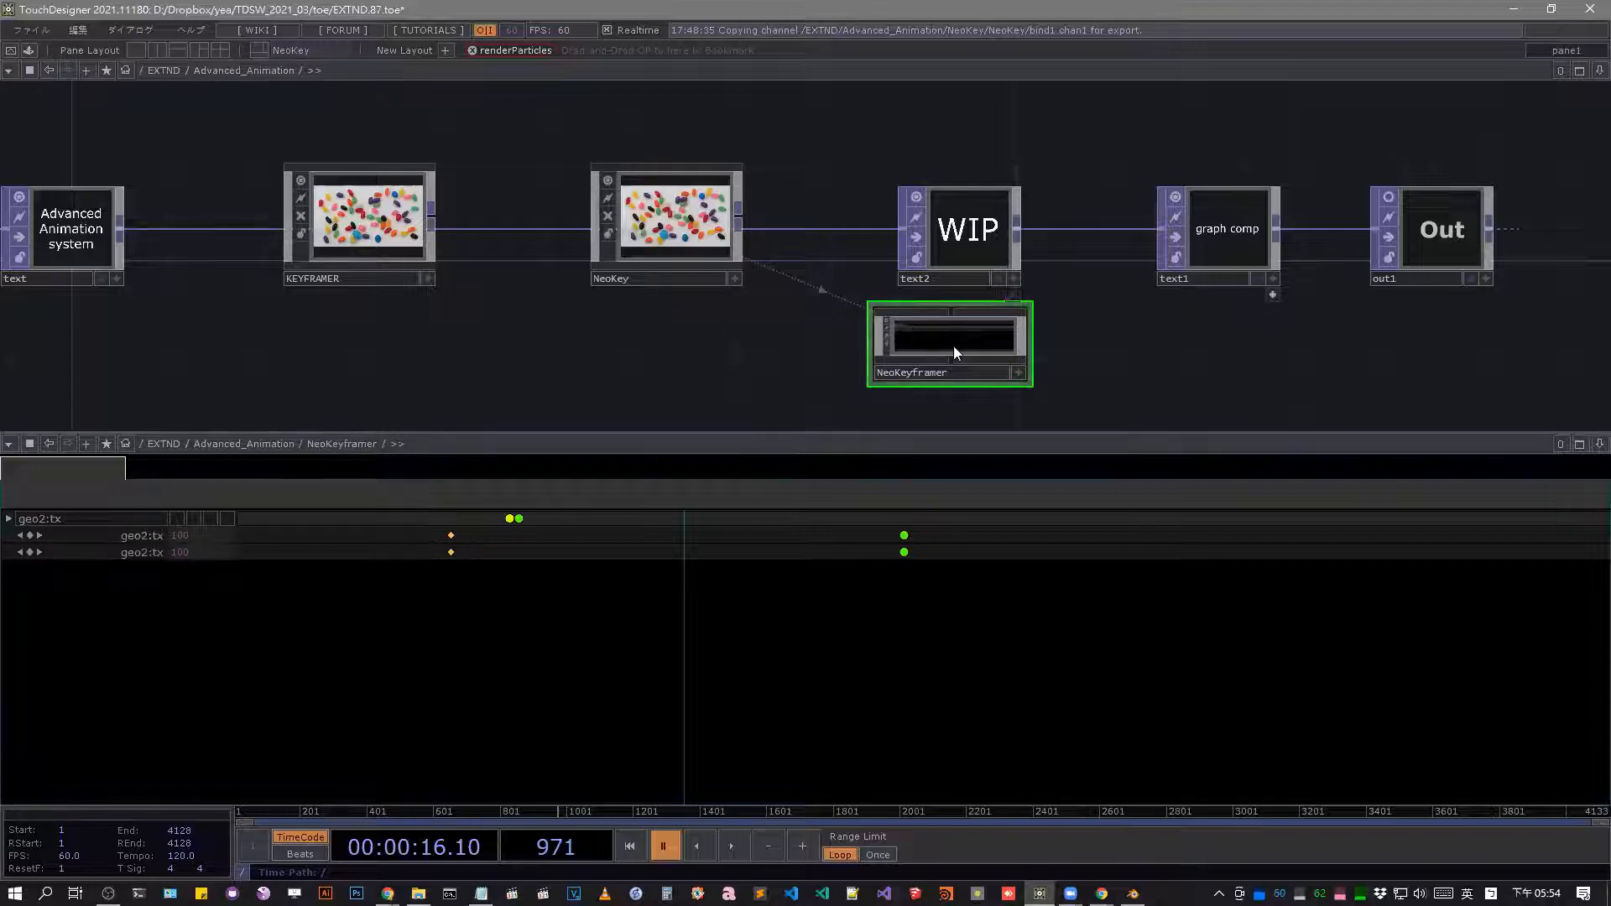
pyautogui.press('p')
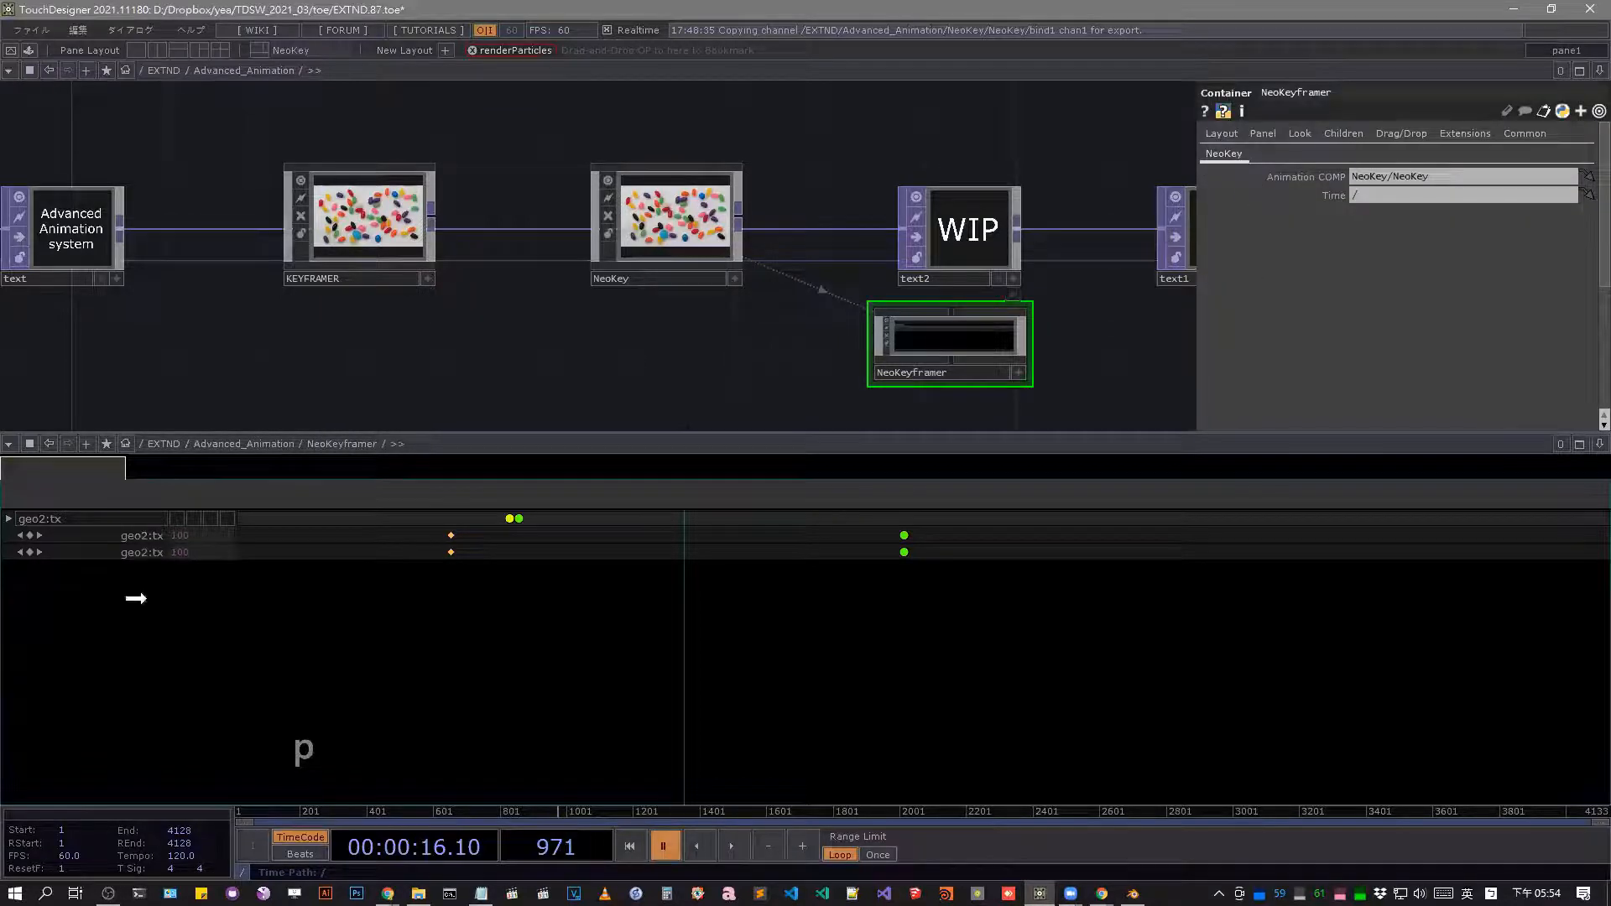
pyautogui.moveTo(1309, 186); pyautogui.dragTo(1300, 185)
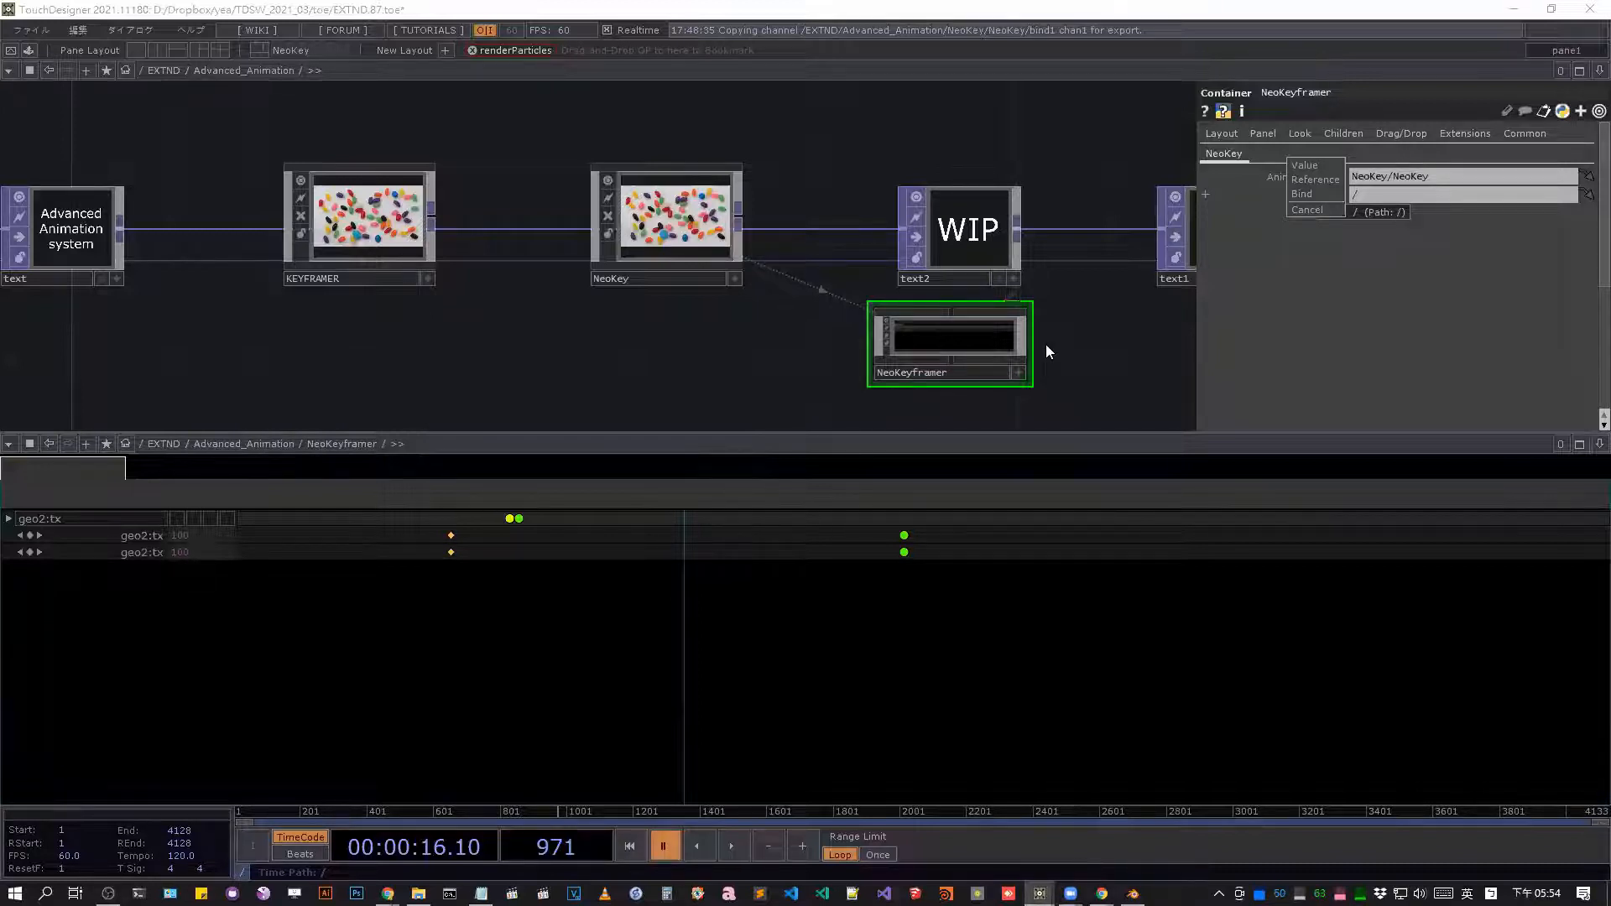
pyautogui.click(1583, 441)
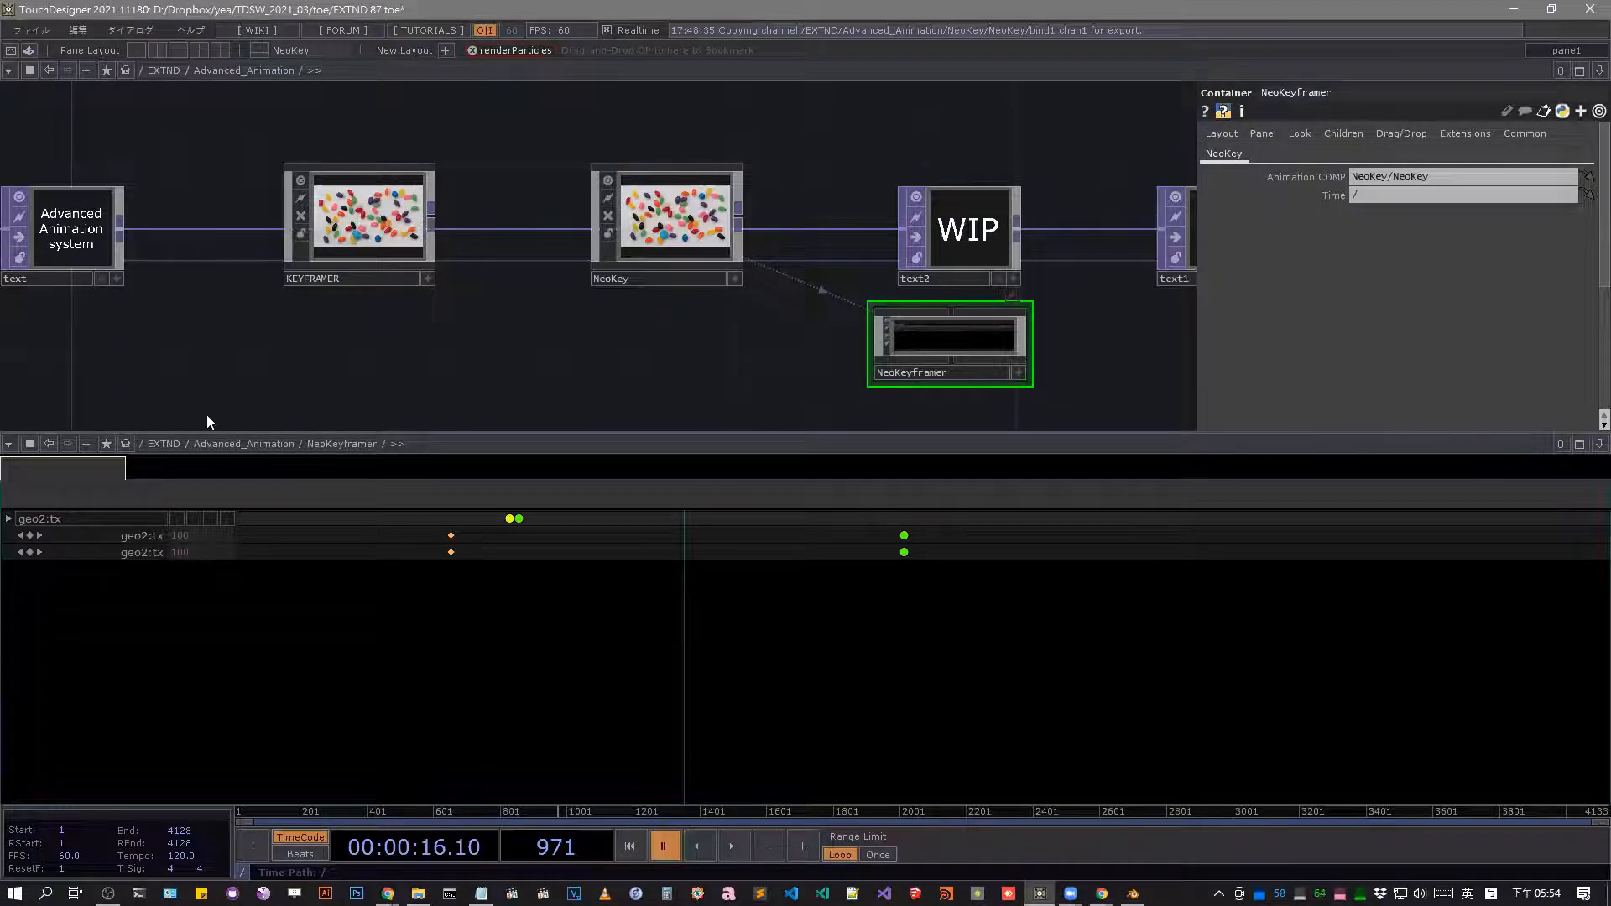
# Compare the Animation Editor with NeoKeyframer's panel in the lower pane, finish on the Animation Editor, and enlarge the network pane above.
pyautogui.click(10, 445)
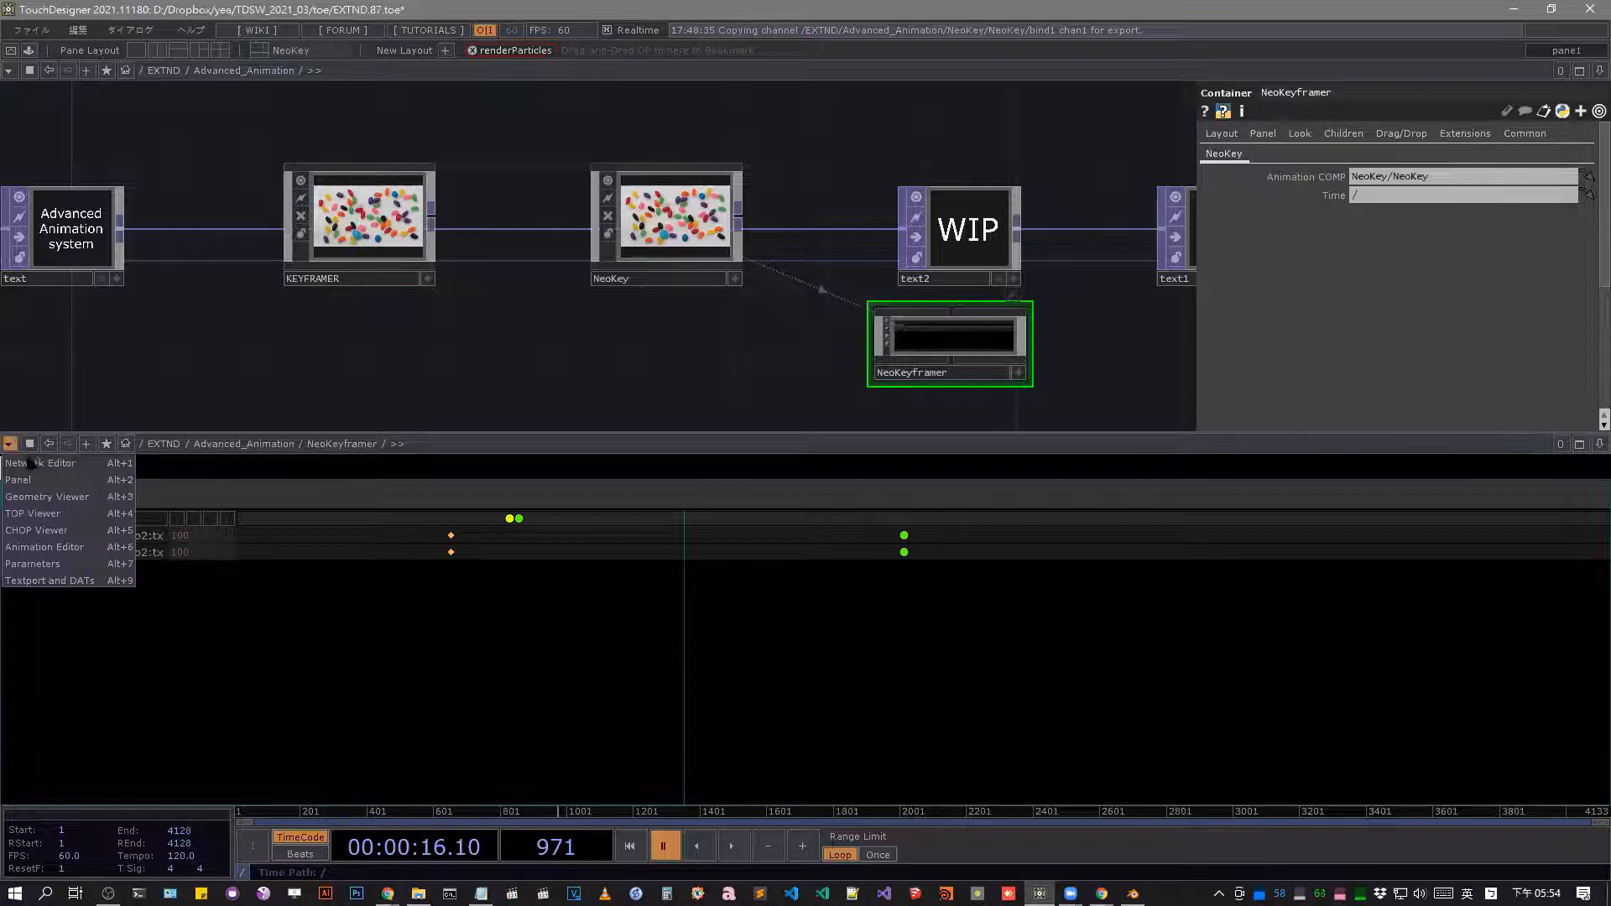
pyautogui.click(92, 552)
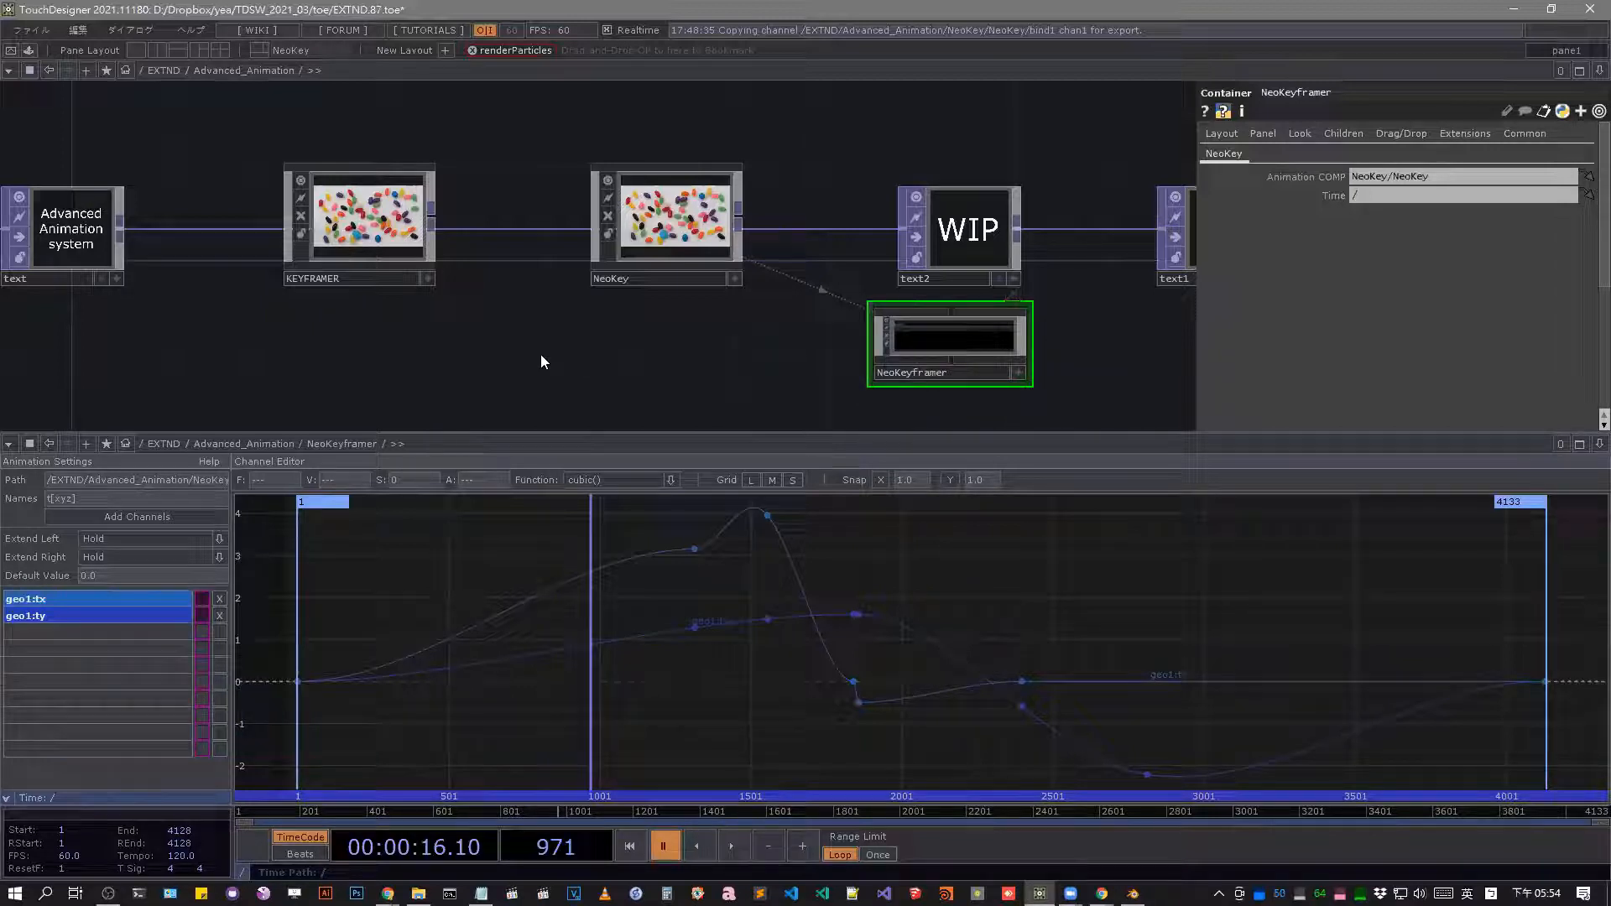
pyautogui.click(9, 444)
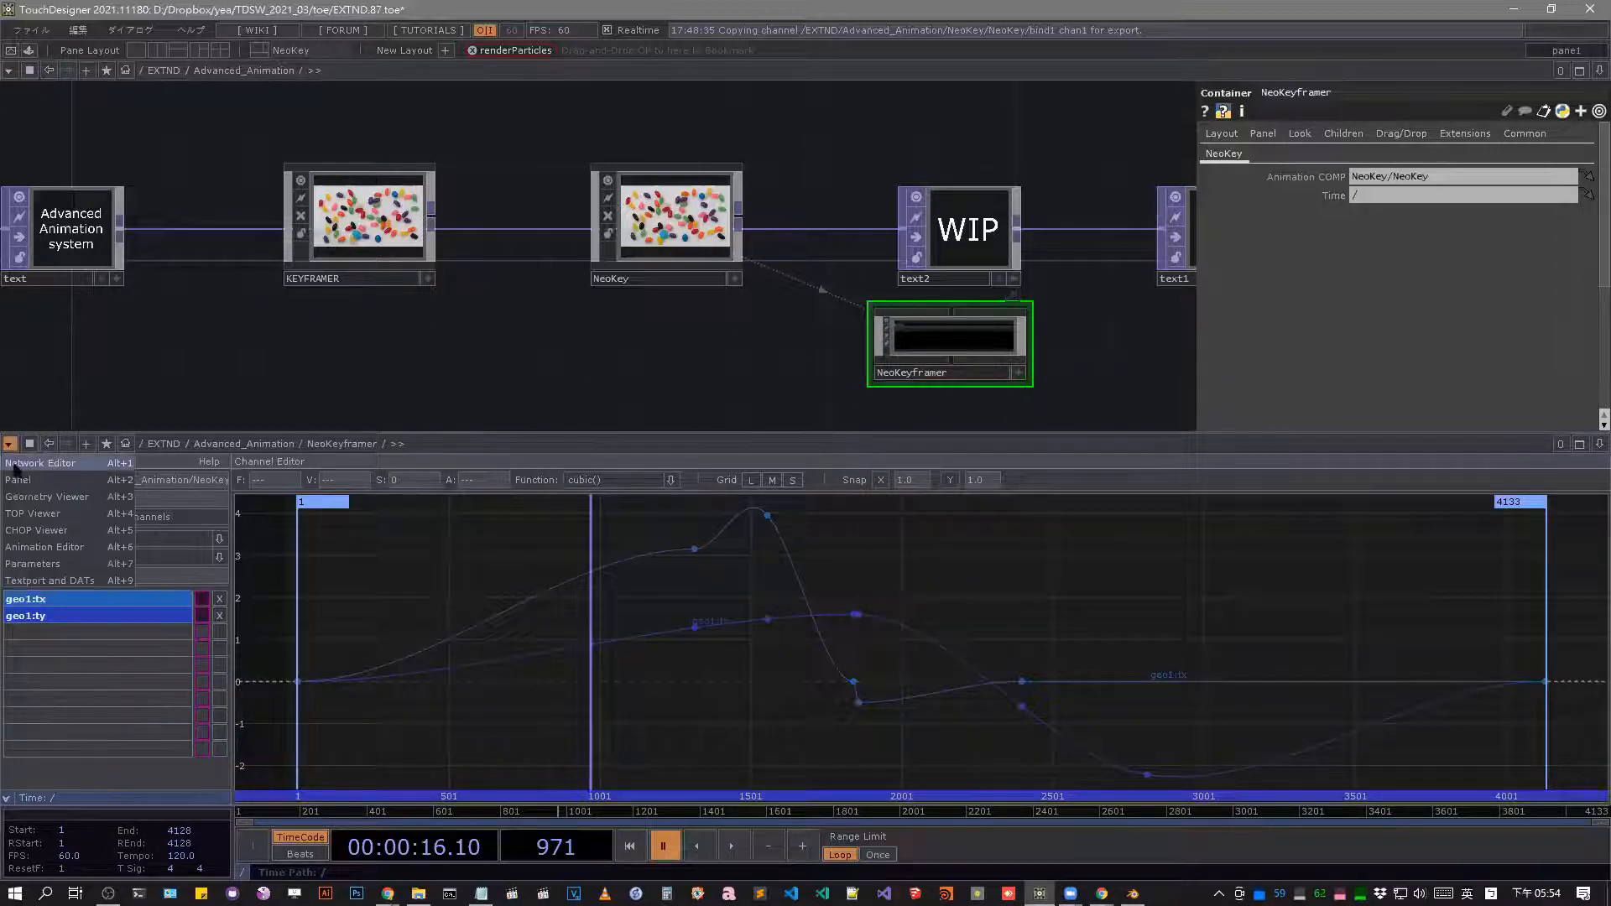
pyautogui.click(28, 486)
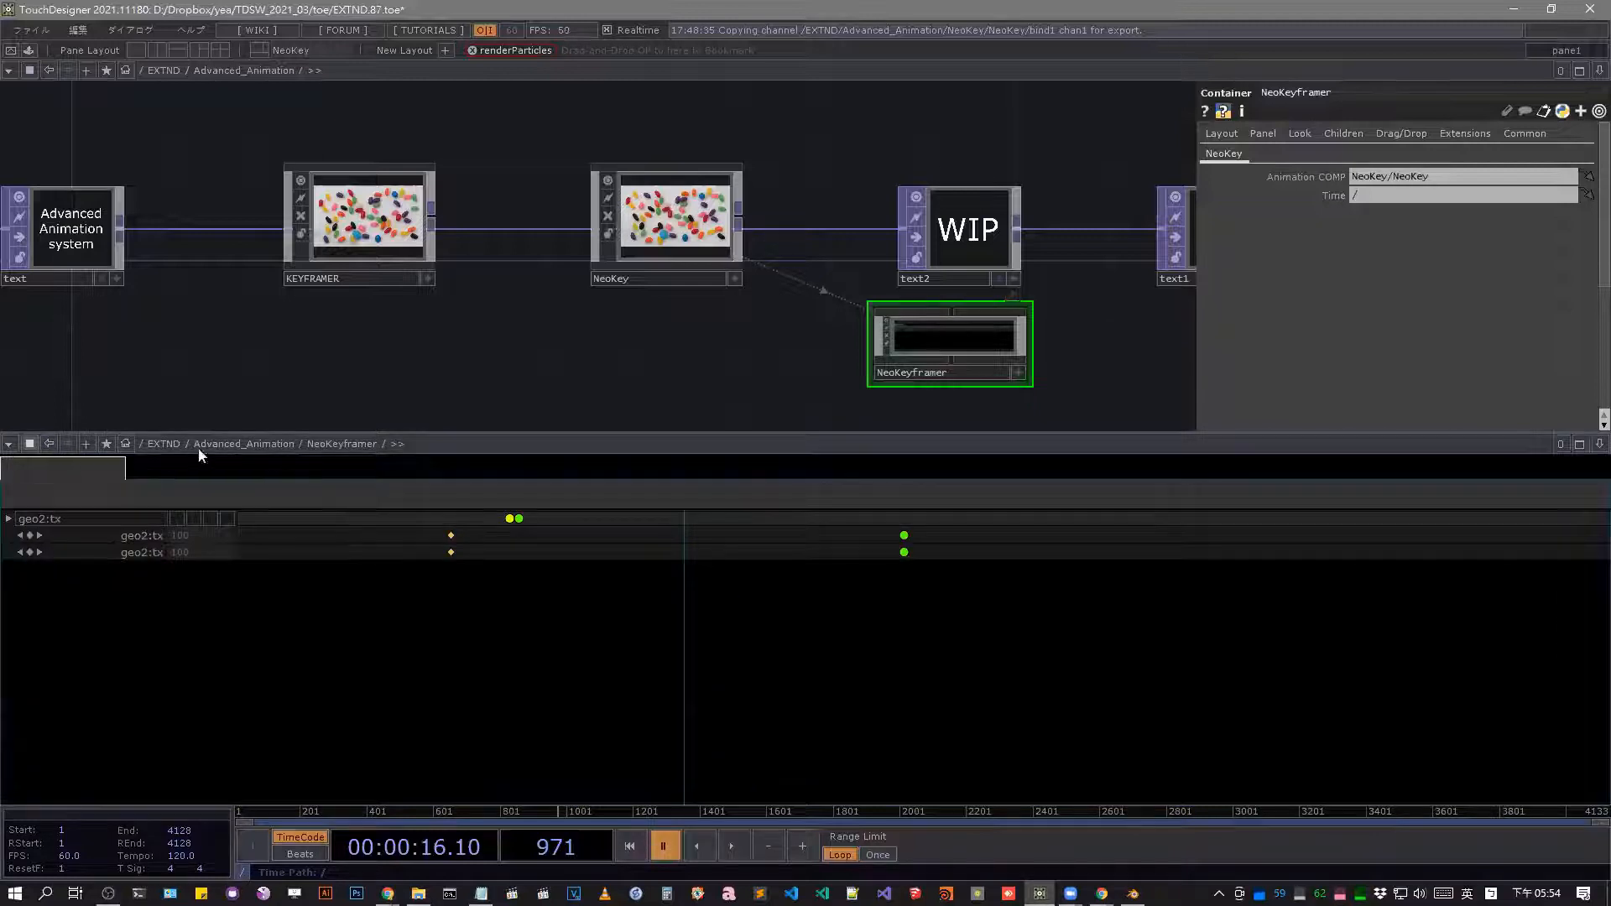
pyautogui.click(9, 443)
pyautogui.click(44, 547)
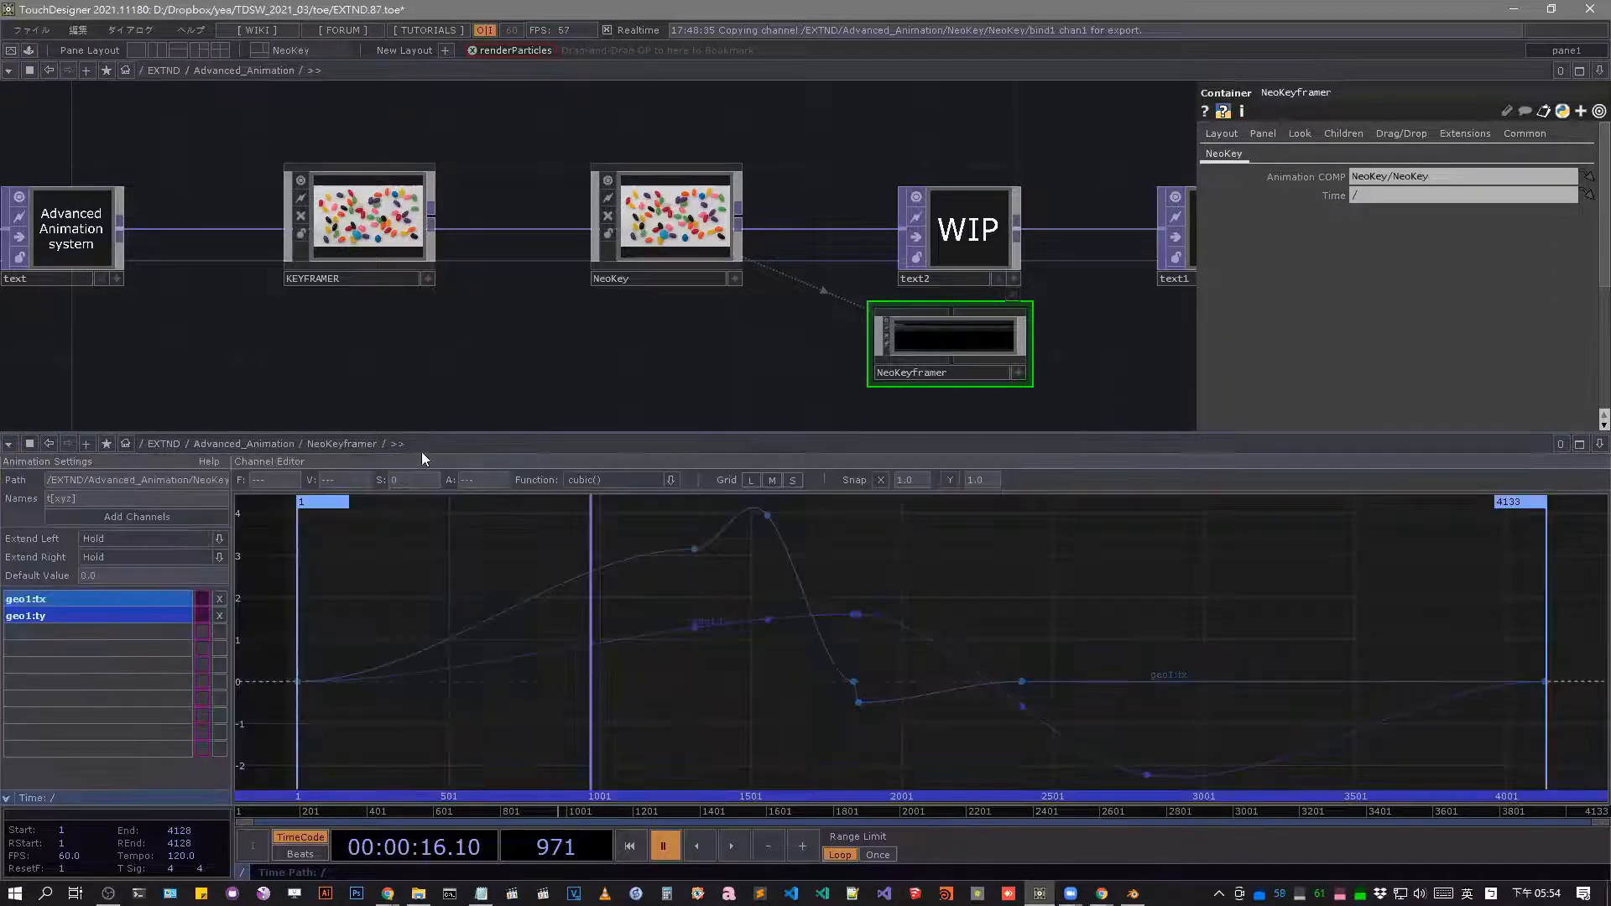
pyautogui.moveTo(448, 433); pyautogui.dragTo(454, 507)
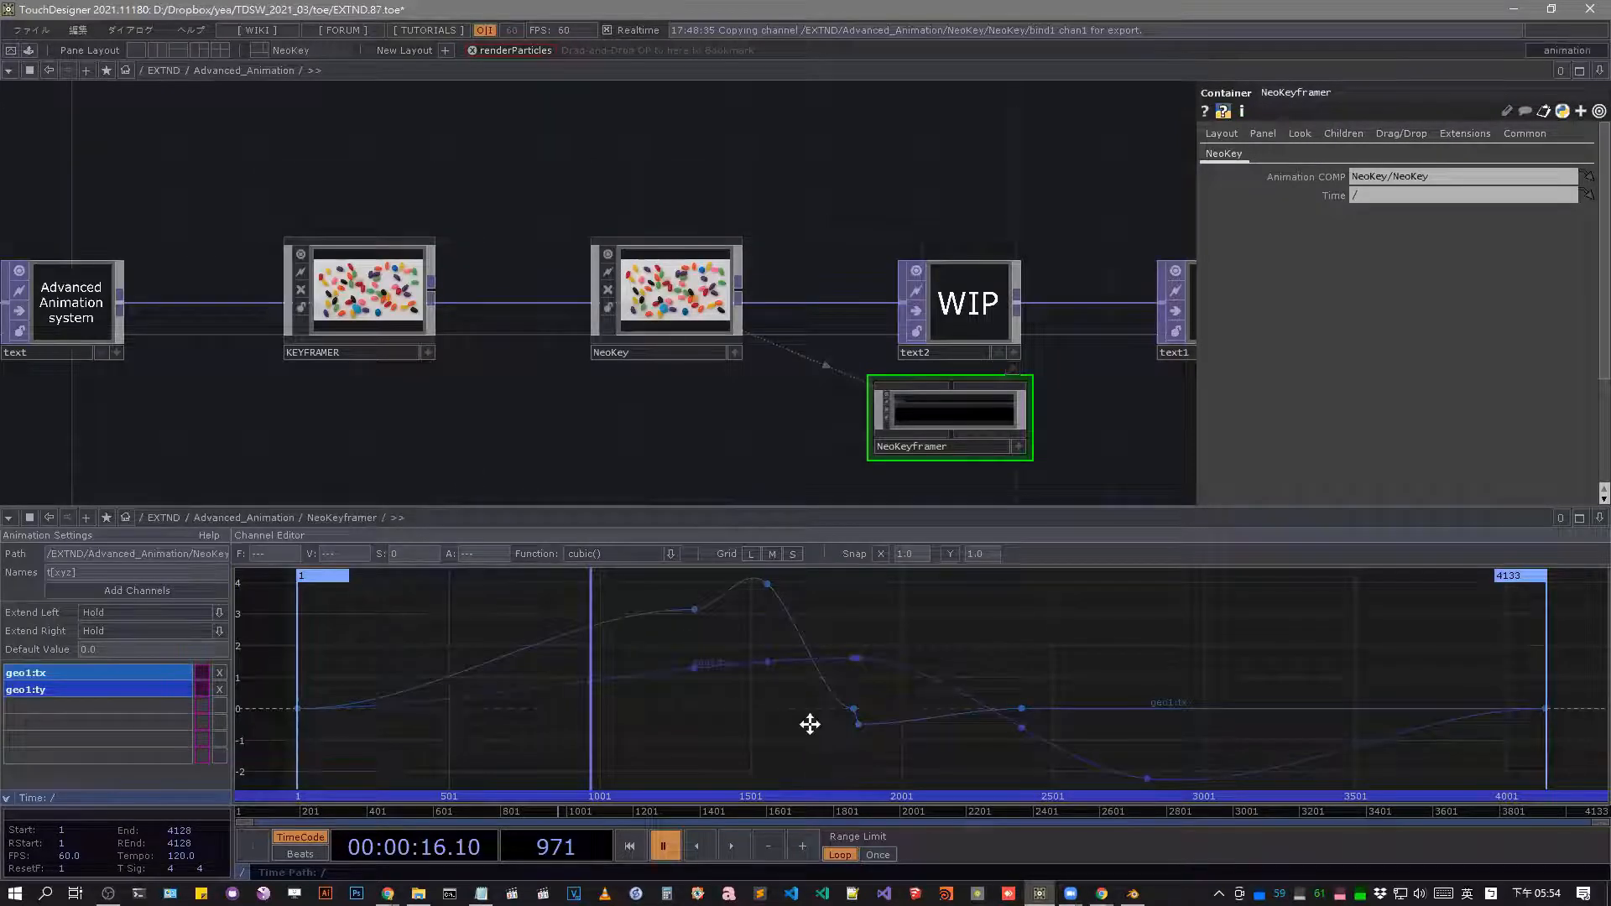
# Open the Animation Editor's internal network /ui/dialogs/keyframer/graph in a floating pane and examine its operators.
pyautogui.press('F9')
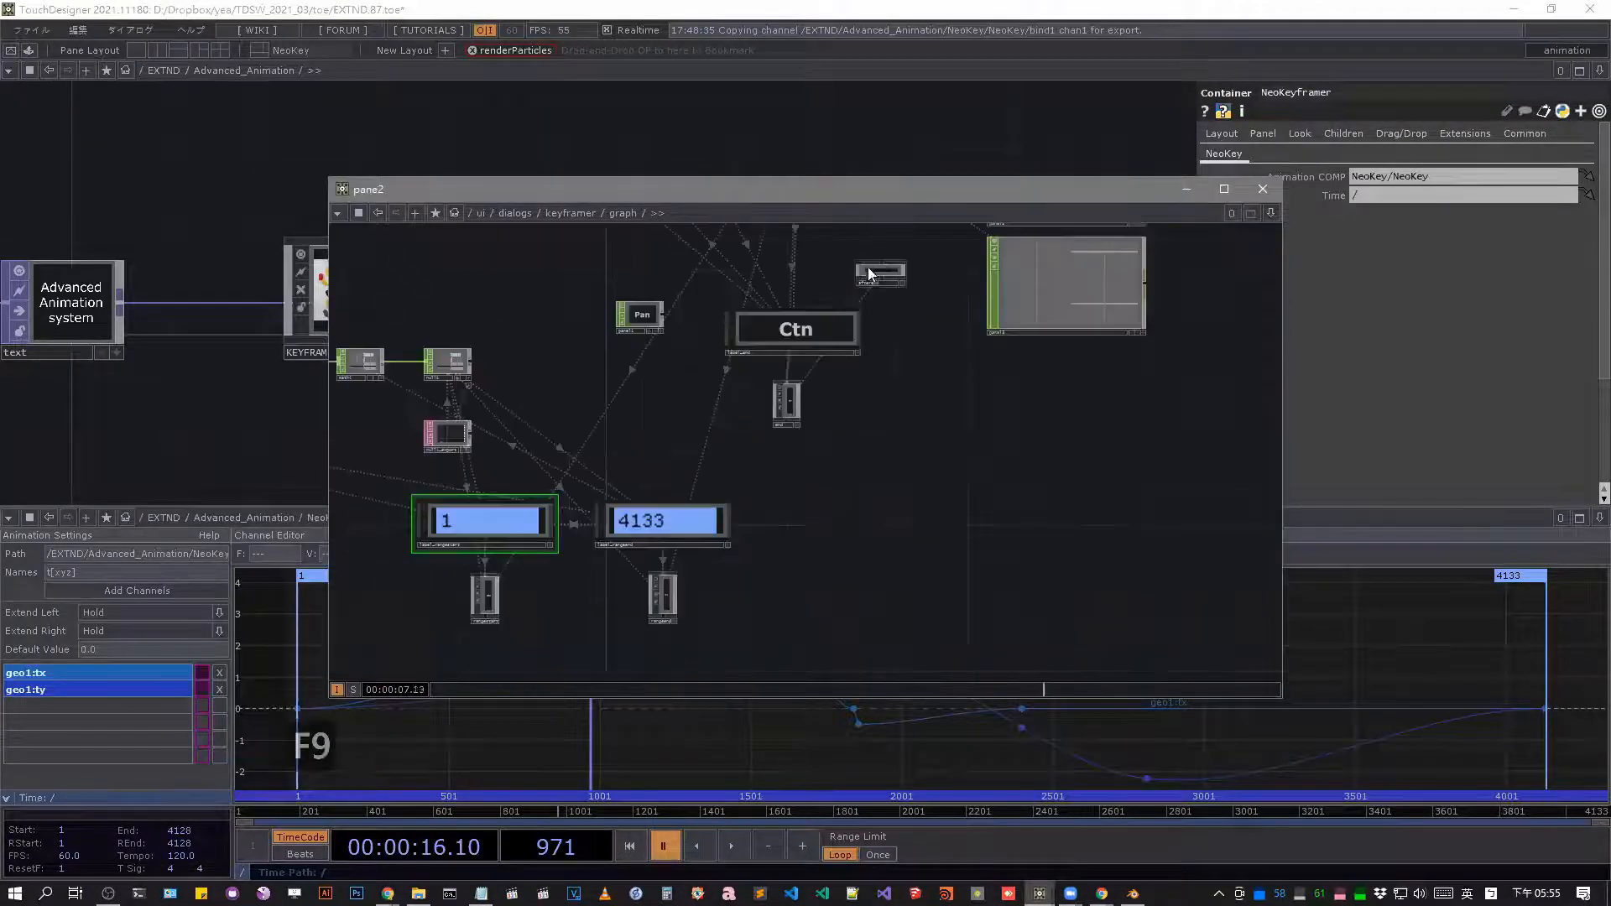
pyautogui.scroll(-10, 938, 384)
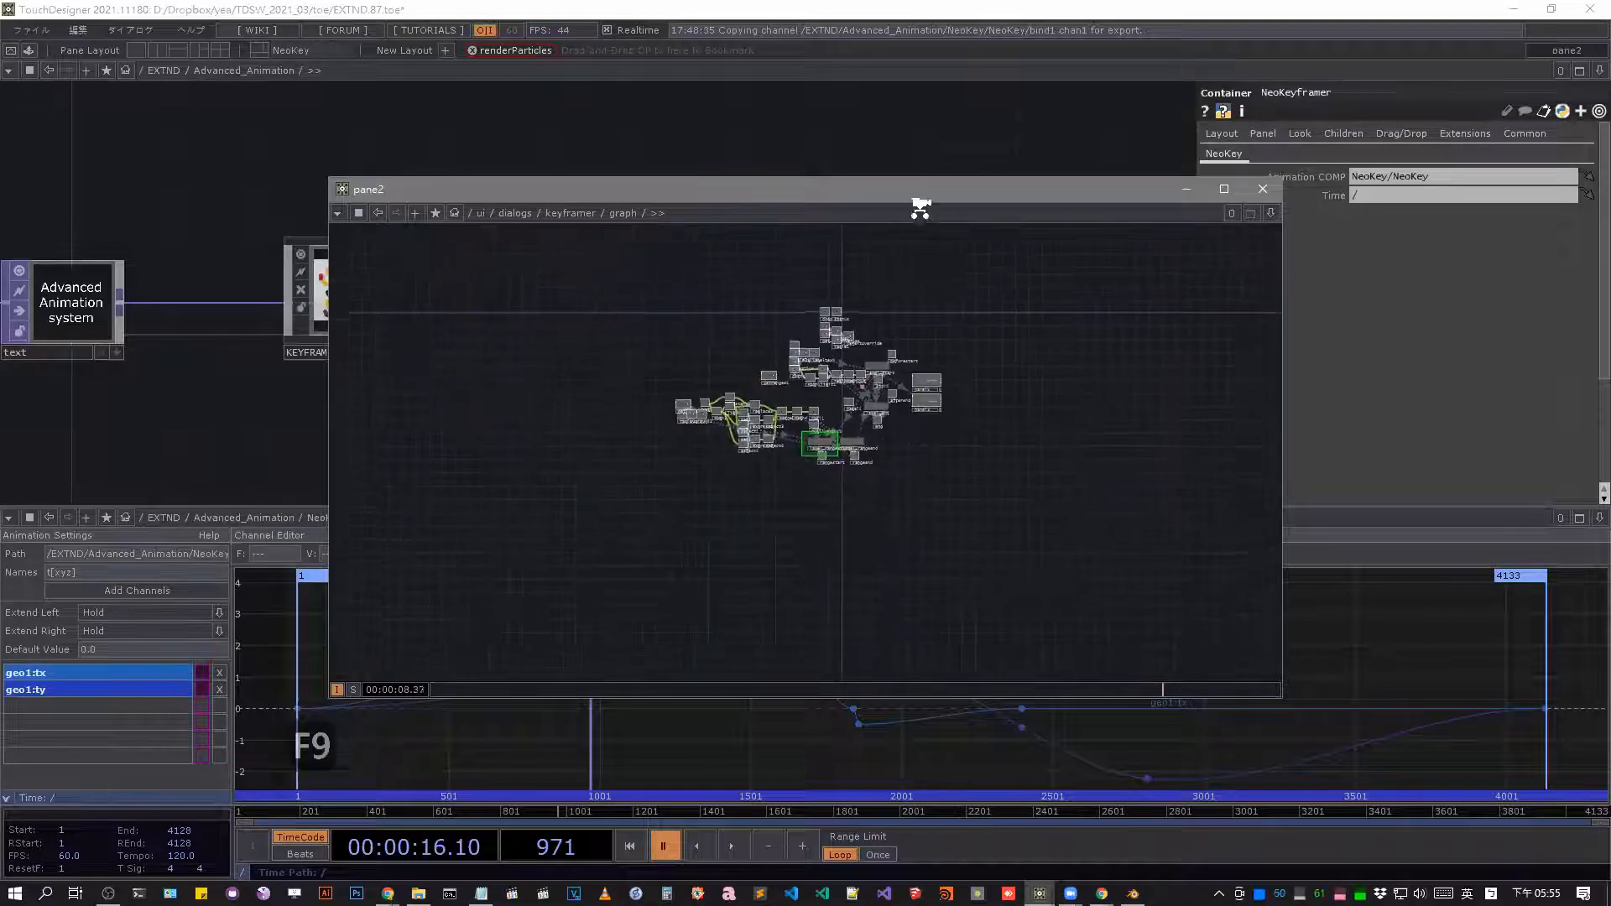
pyautogui.scroll(10, 897, 411)
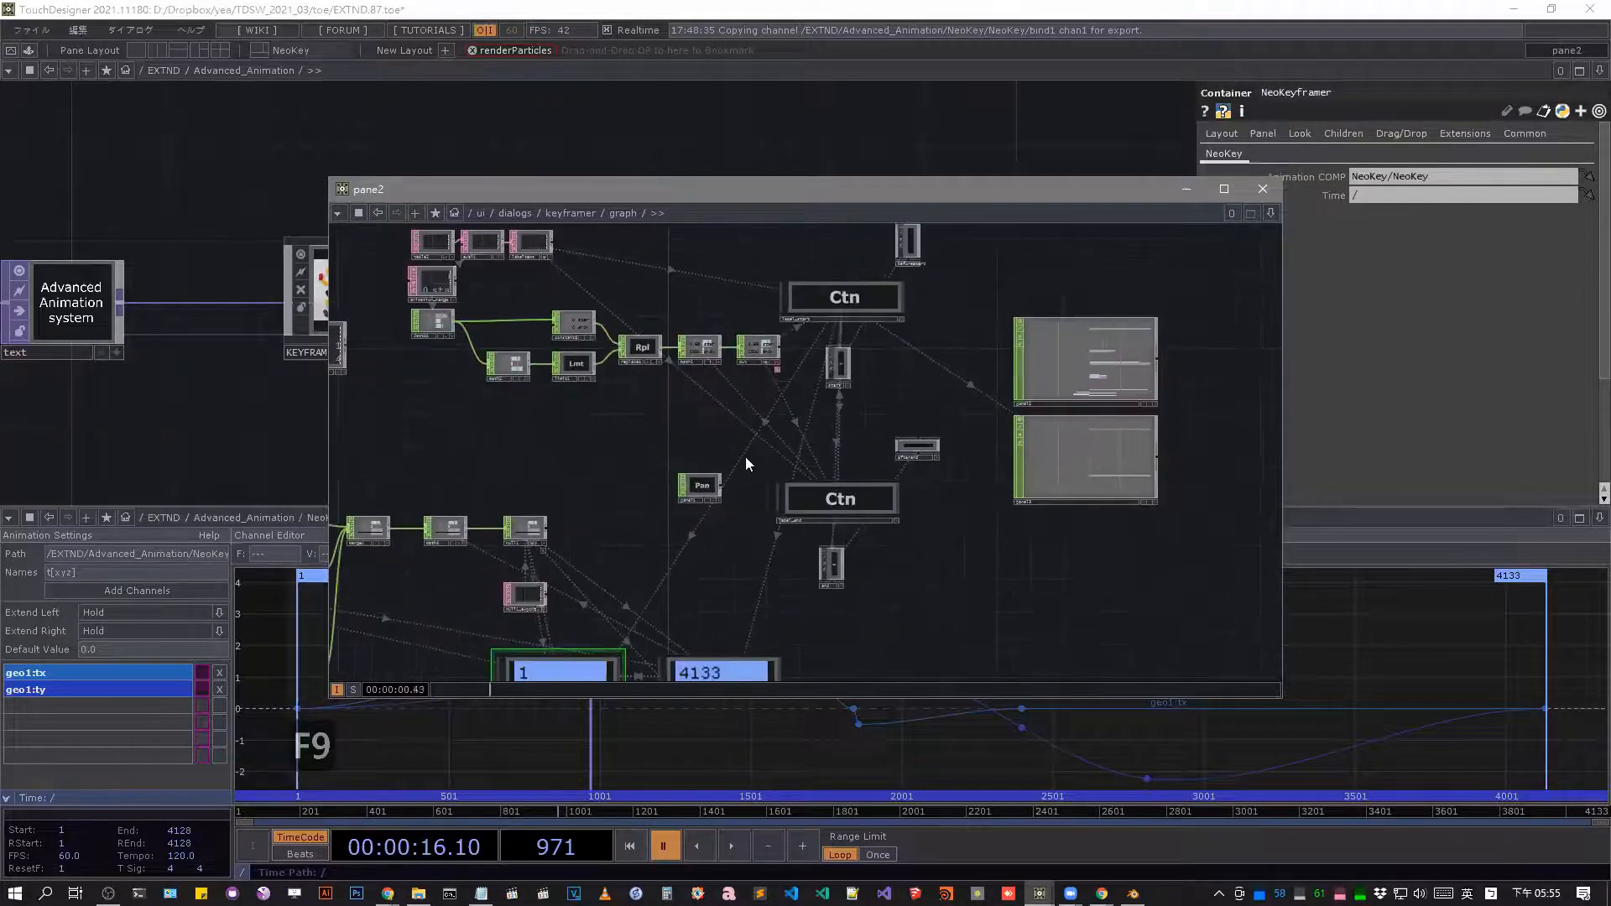
pyautogui.scroll(5, 834, 495)
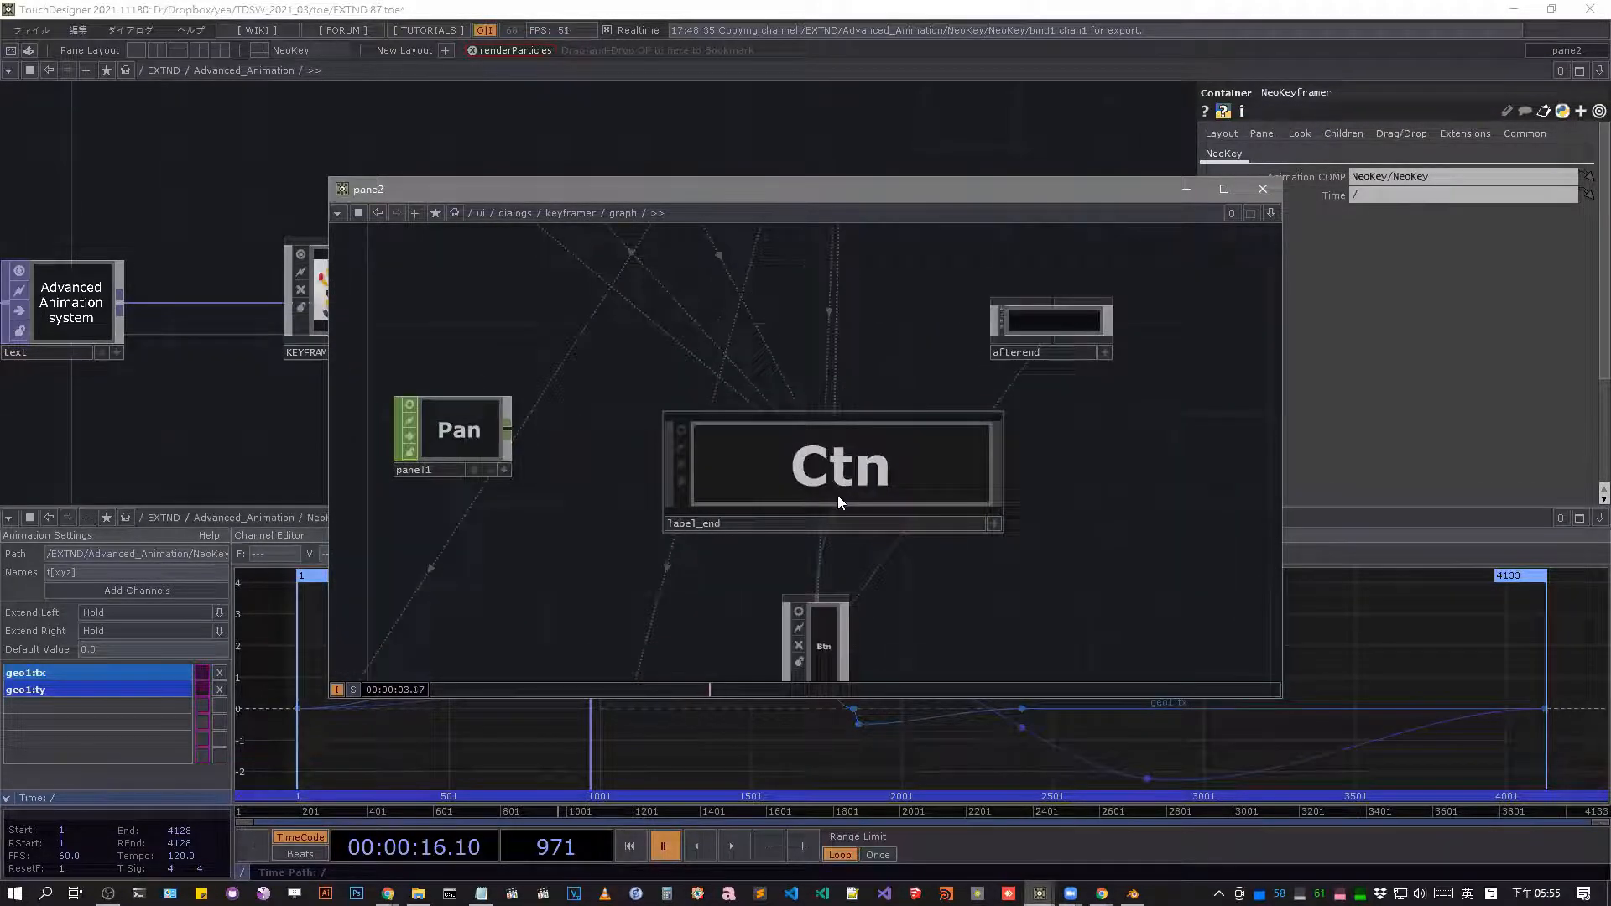
pyautogui.scroll(-5, 837, 495)
pyautogui.scroll(-5, 839, 484)
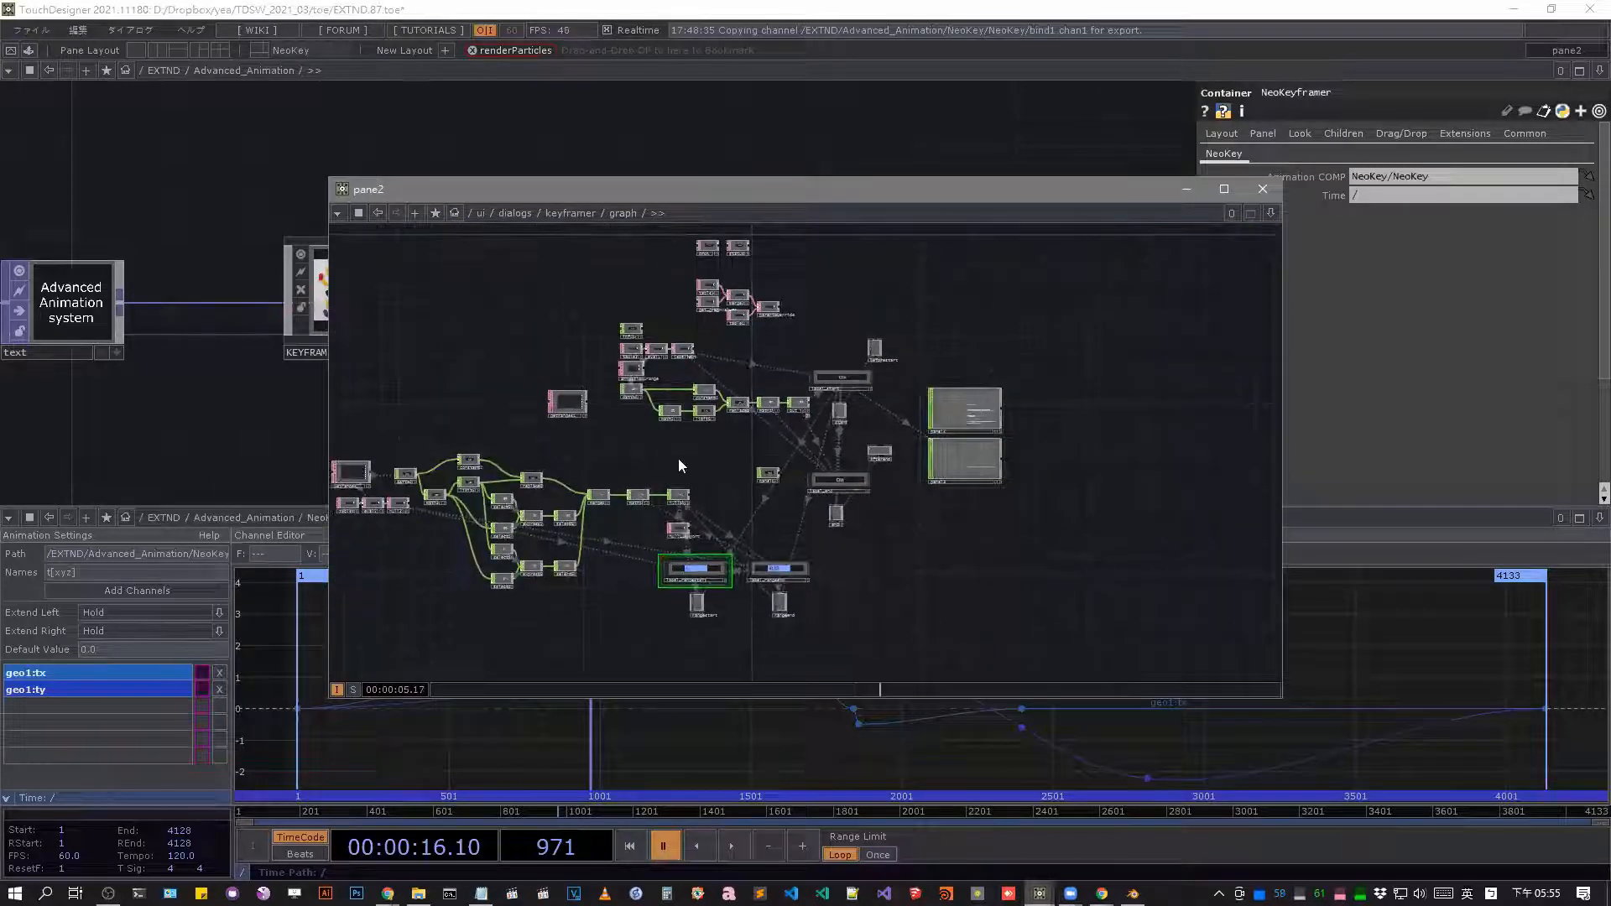
pyautogui.scroll(3, 730, 453)
pyautogui.scroll(-8, 769, 453)
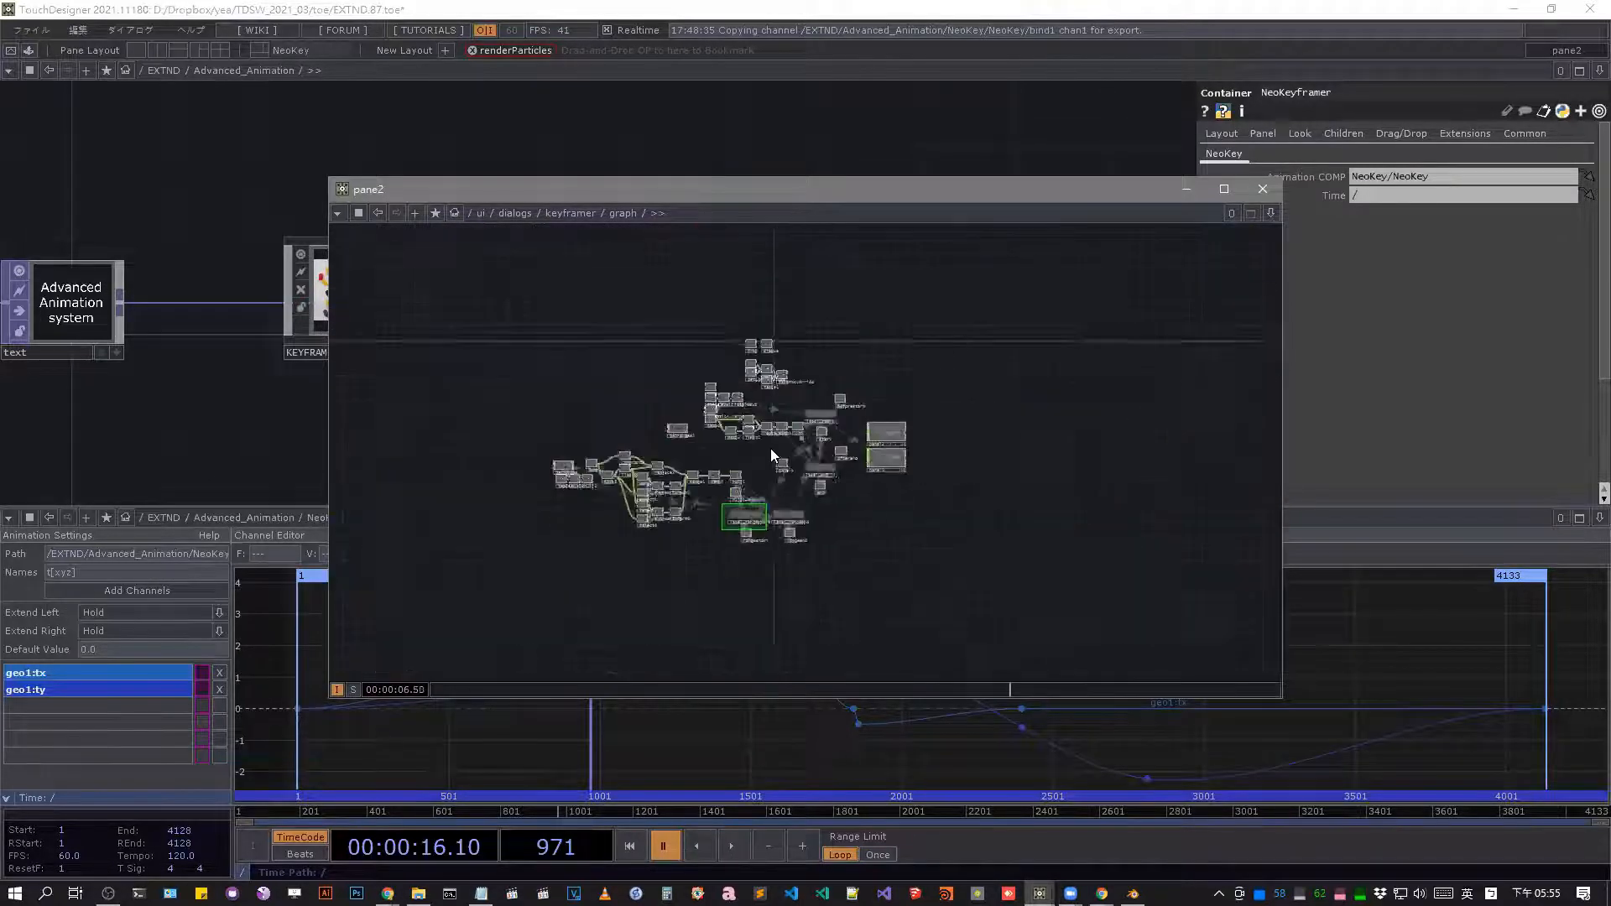
# Go up to the keyframer network, find the graph component below graph_section, and show its parameters.
pyautogui.scroll(-3, 776, 449)
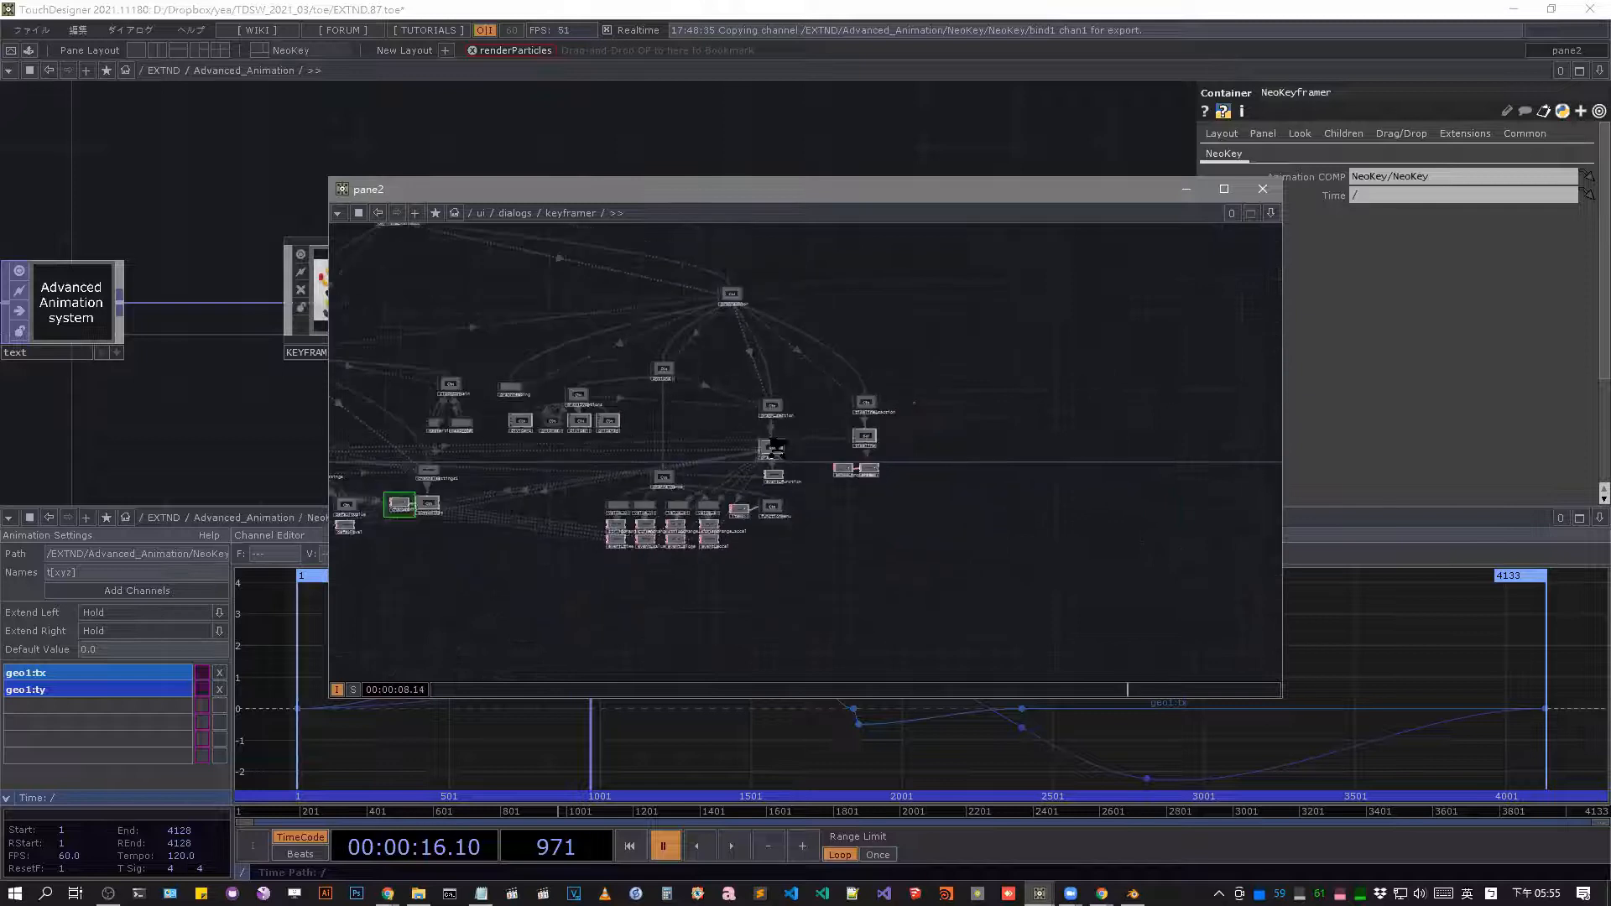
pyautogui.scroll(5, 689, 506)
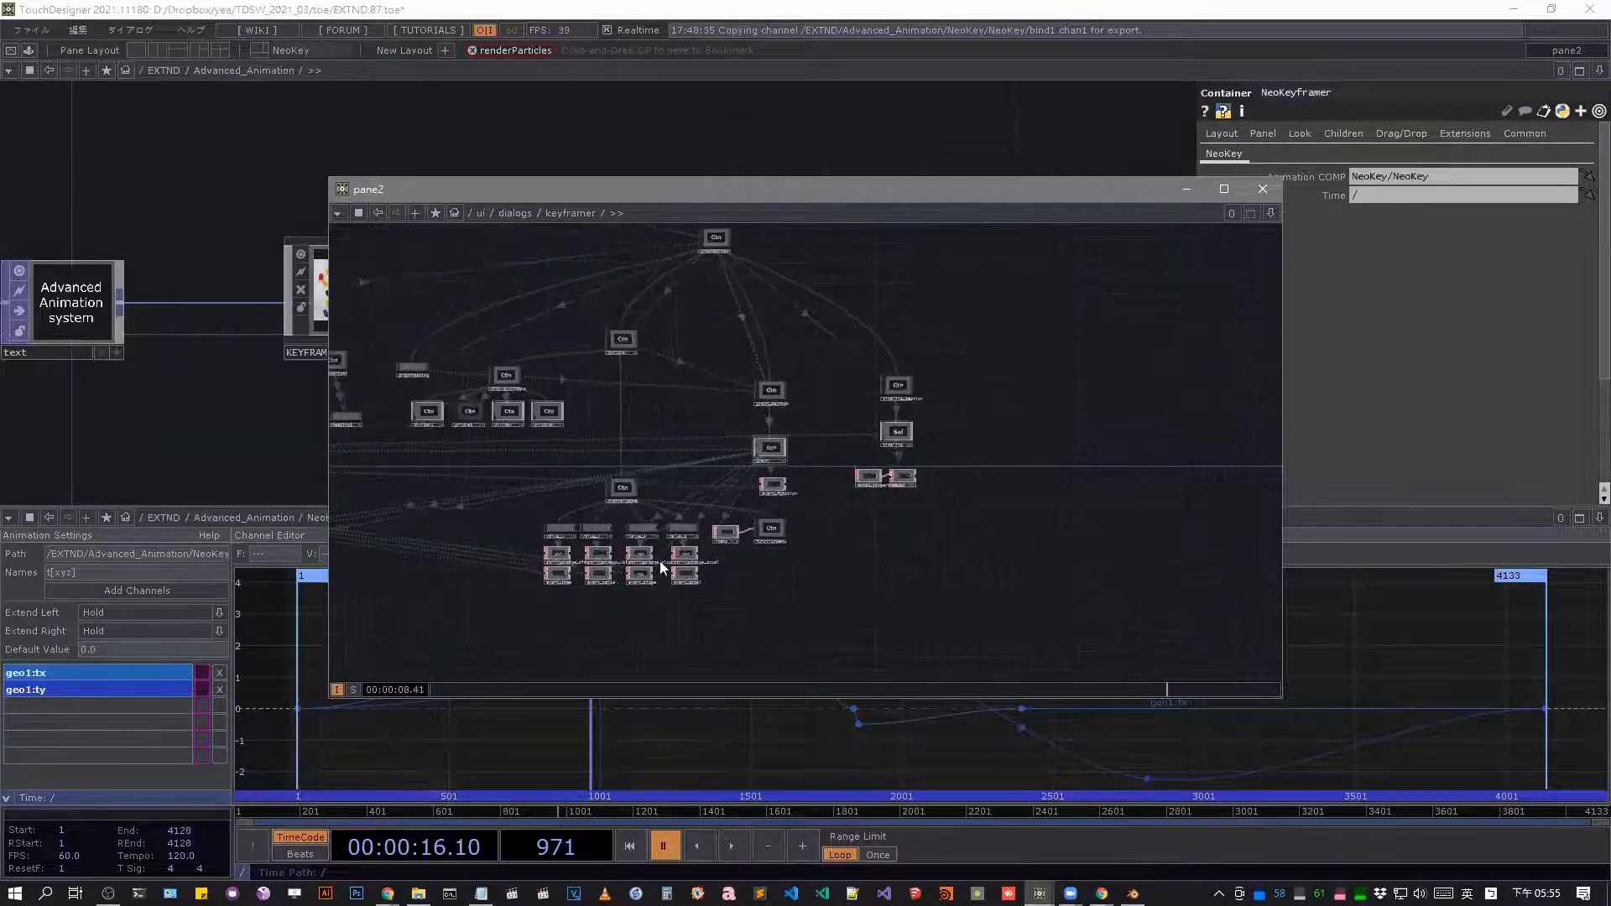
pyautogui.moveTo(659, 560); pyautogui.dragTo(892, 621)
pyautogui.scroll(-3, 660, 561)
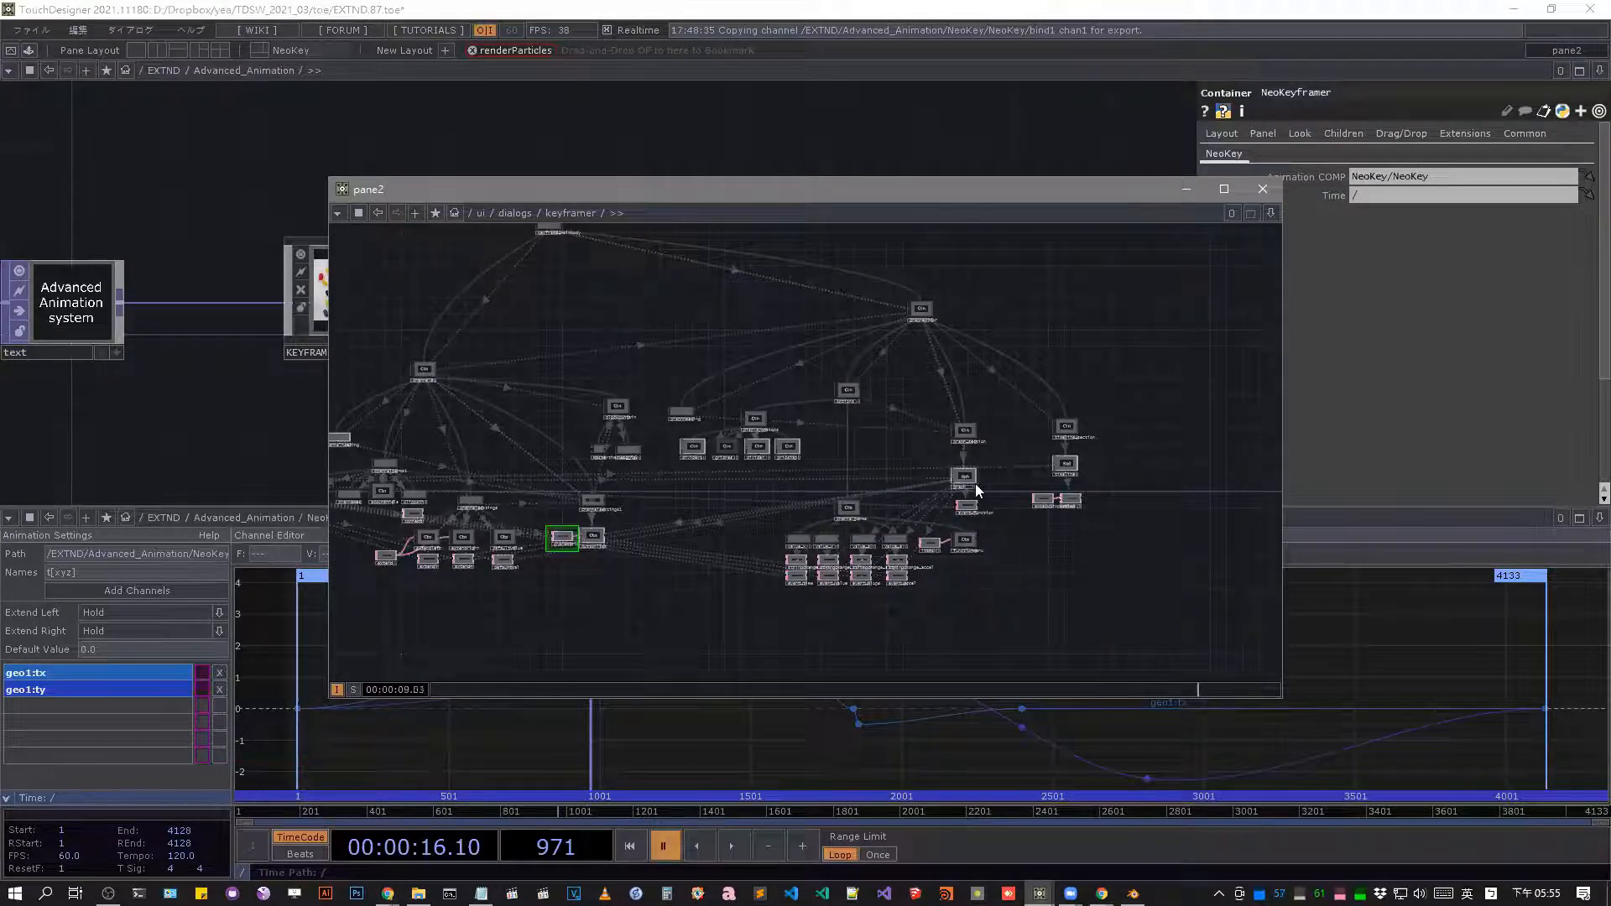
pyautogui.scroll(4, 973, 449)
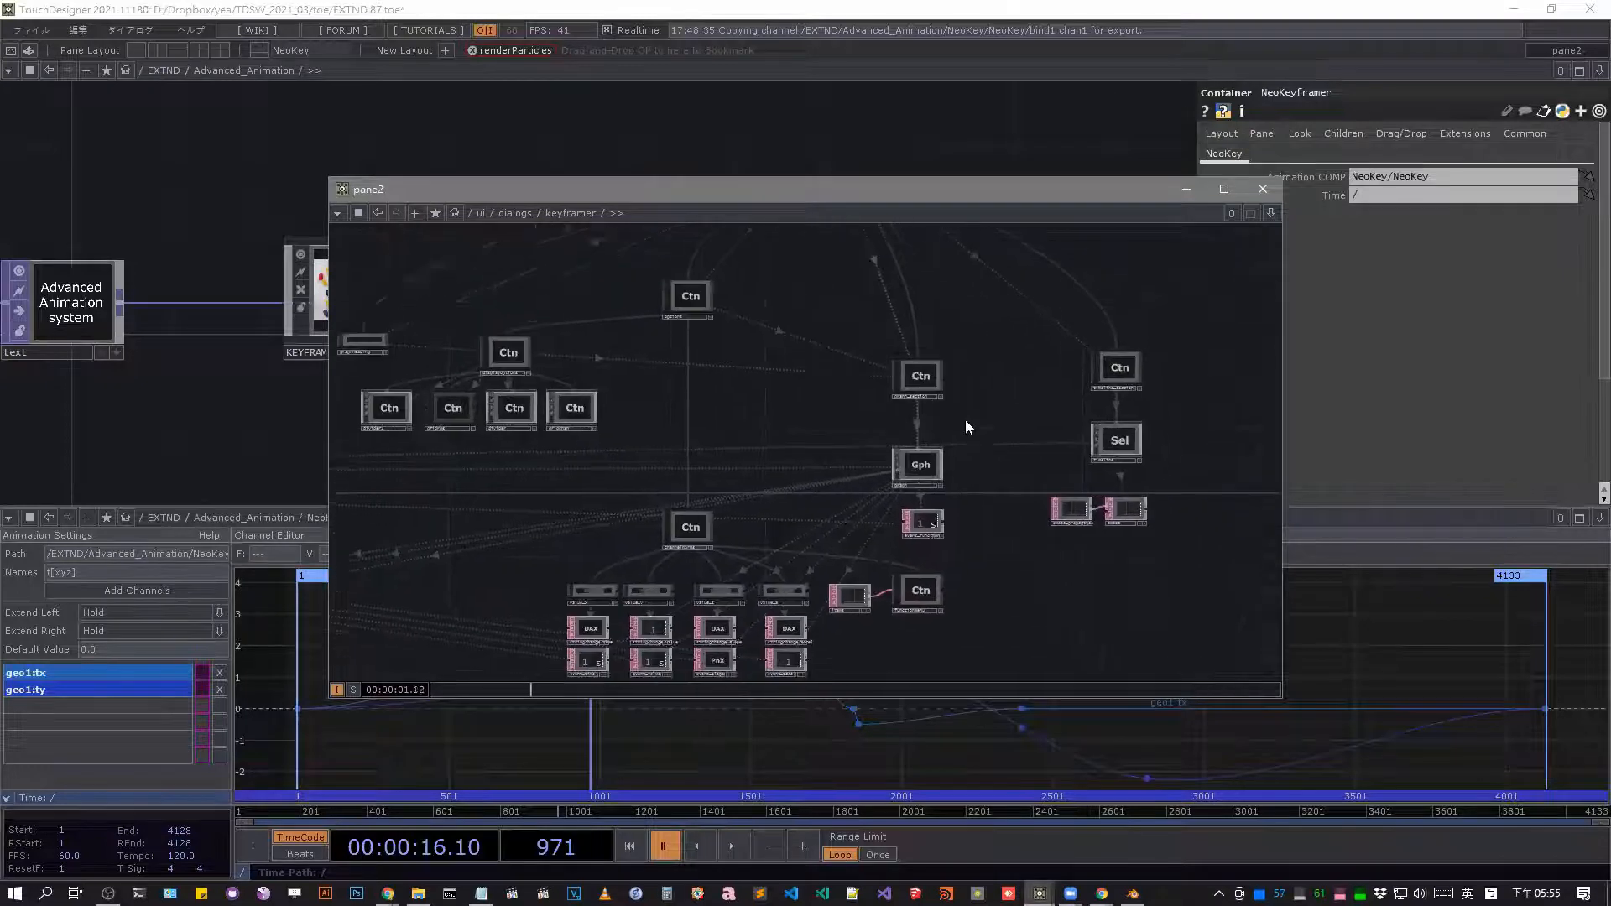
pyautogui.scroll(3, 965, 426)
pyautogui.moveTo(998, 479); pyautogui.dragTo(839, 401)
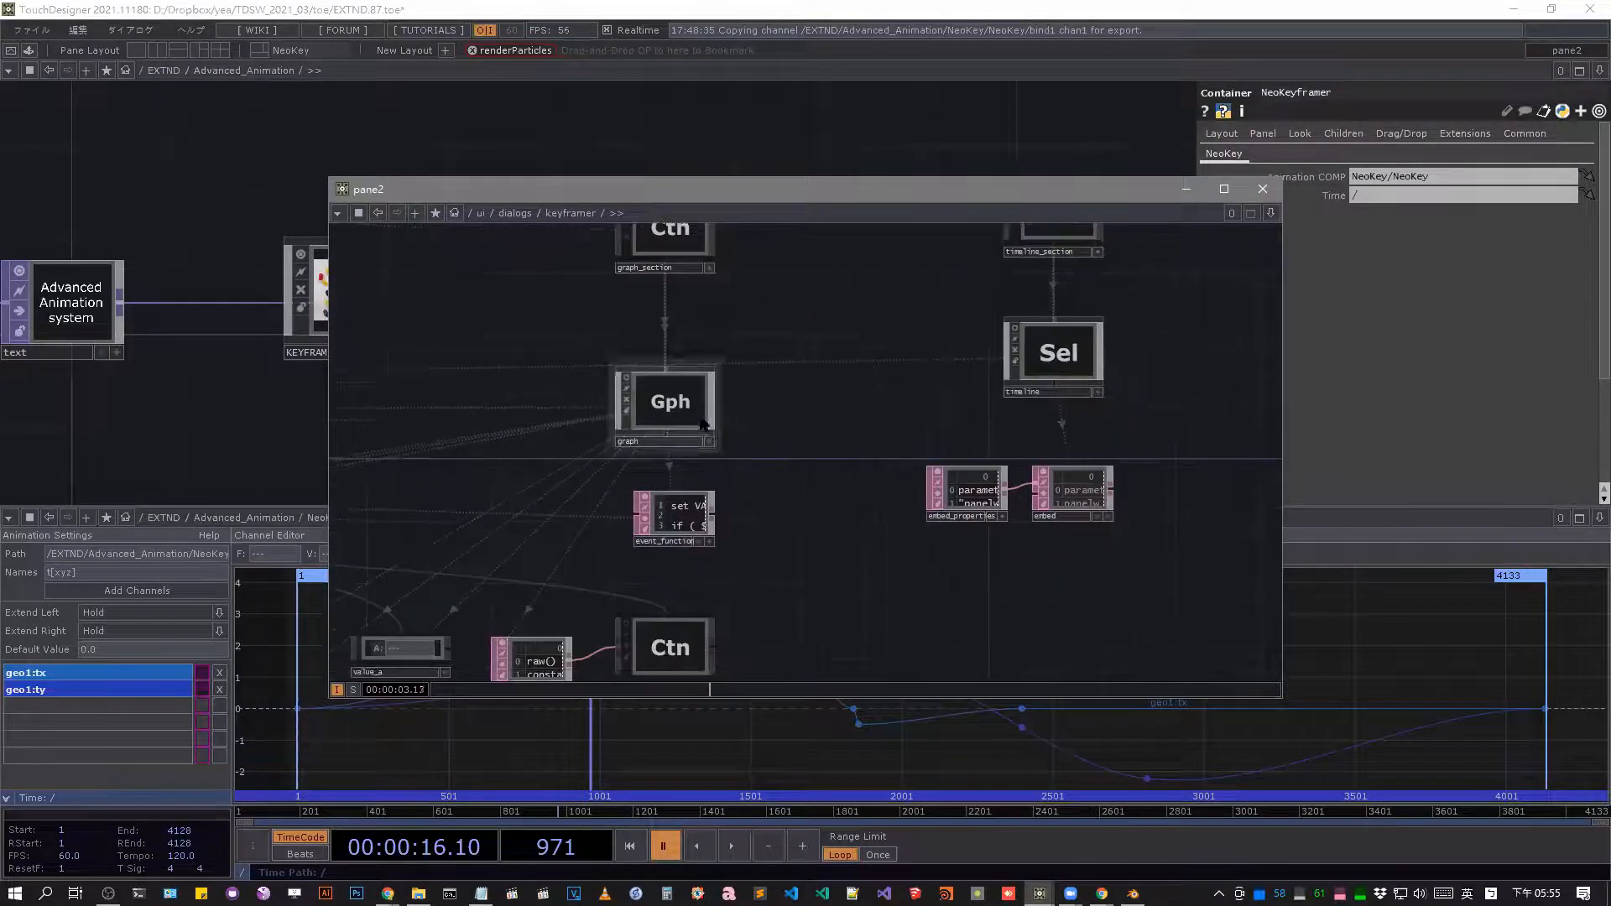
pyautogui.click(671, 402)
pyautogui.press('p')
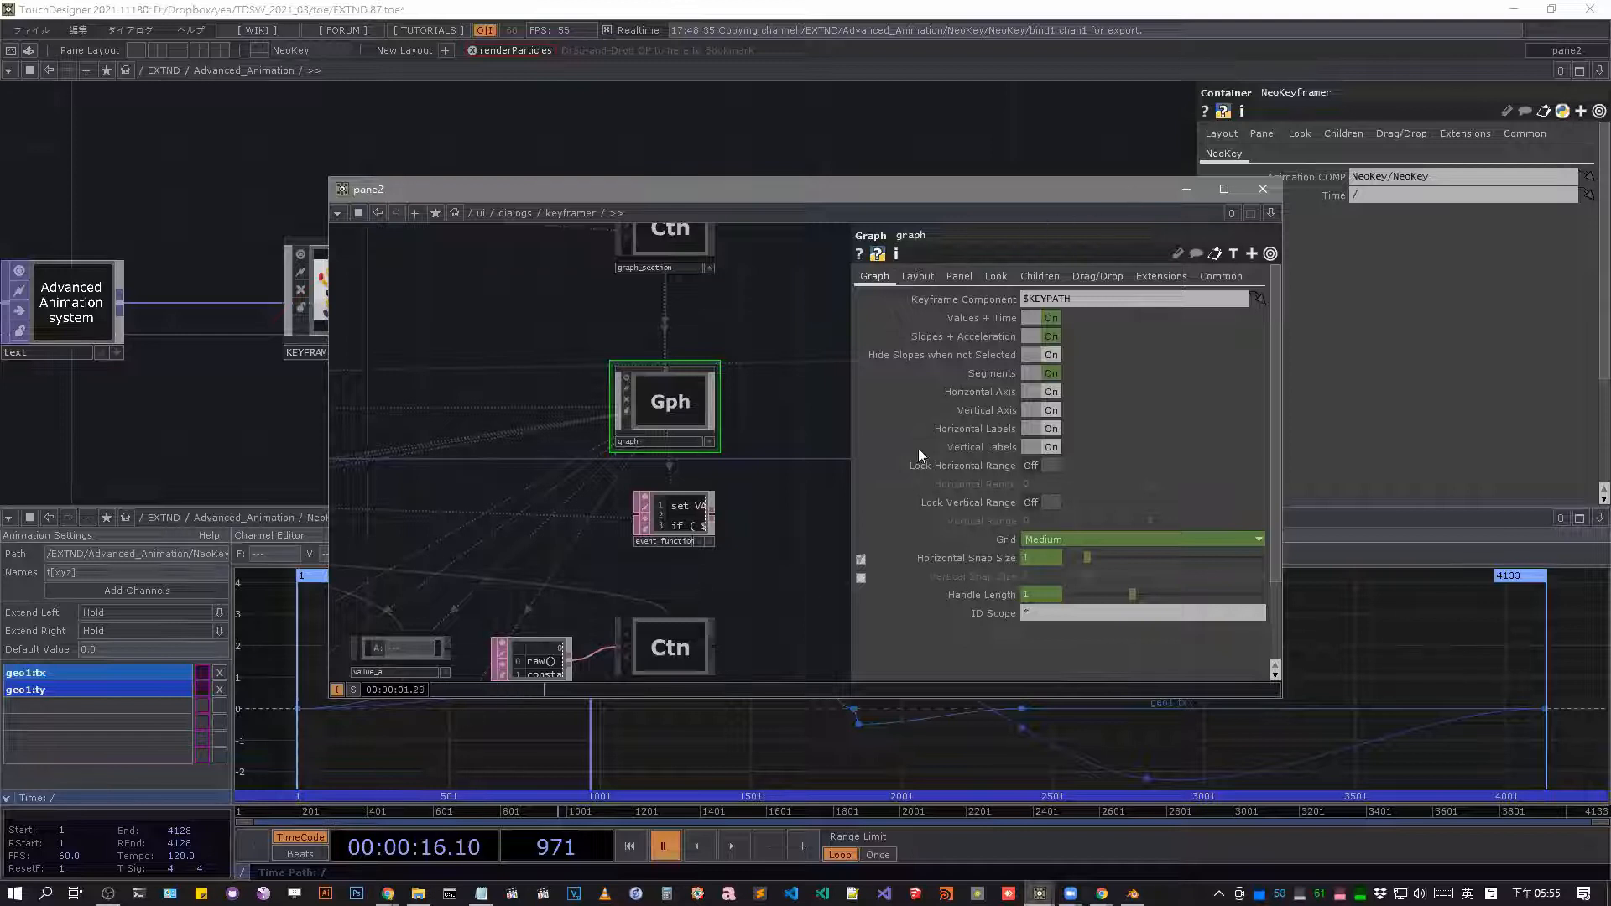
# Close the floating keyframer network pane and return to the Advanced_Animation network near text1.
pyautogui.click(1447, 661)
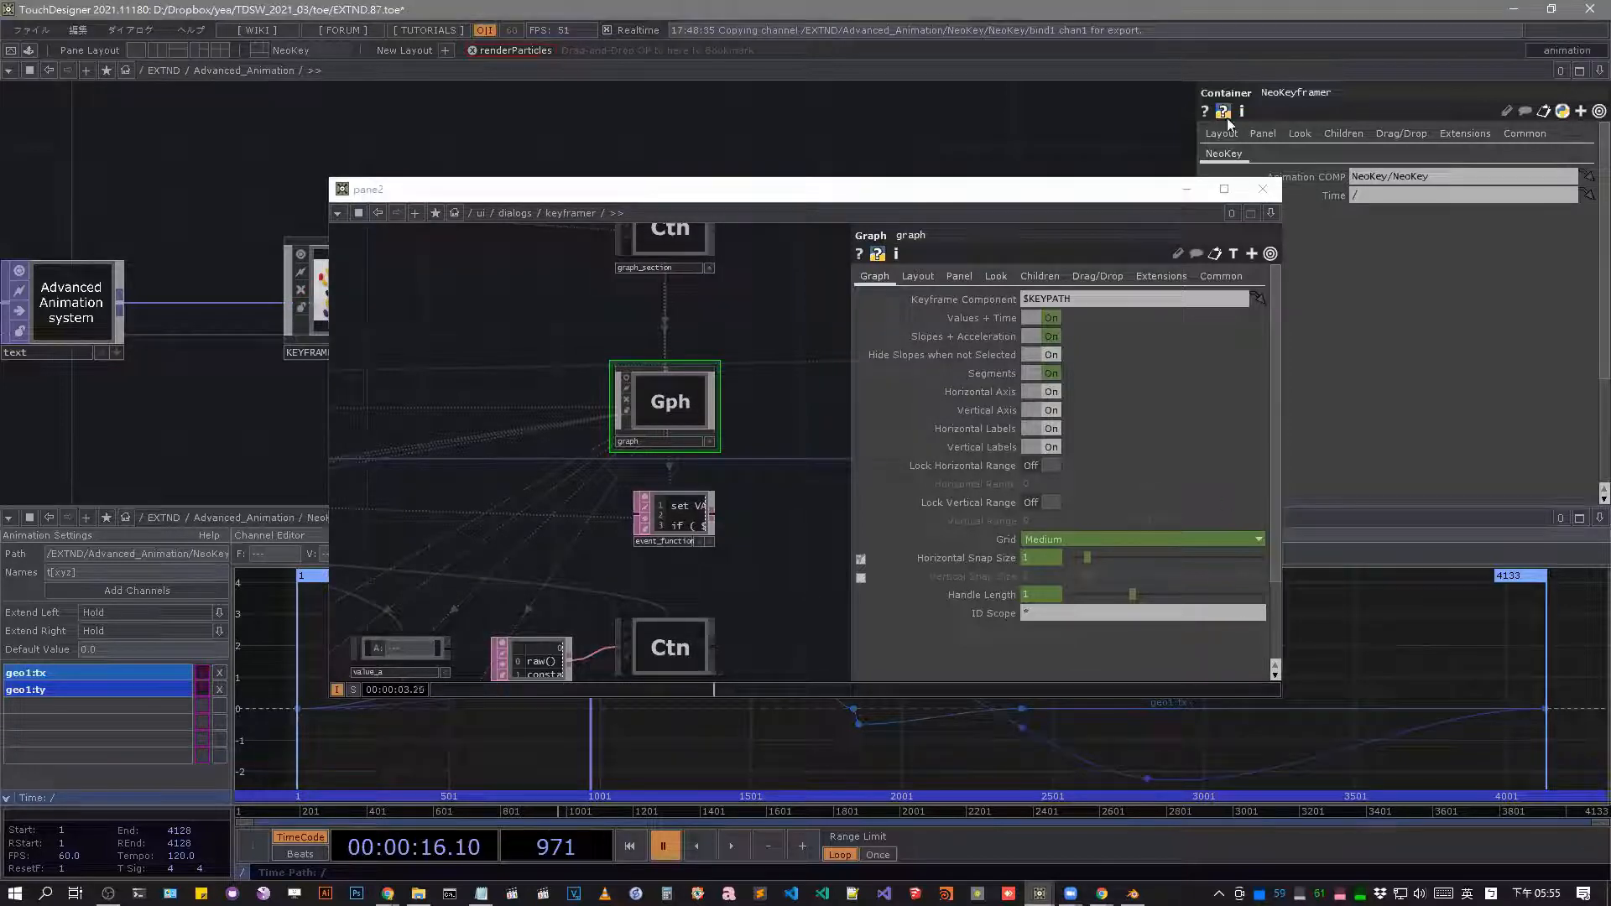
pyautogui.click(1262, 188)
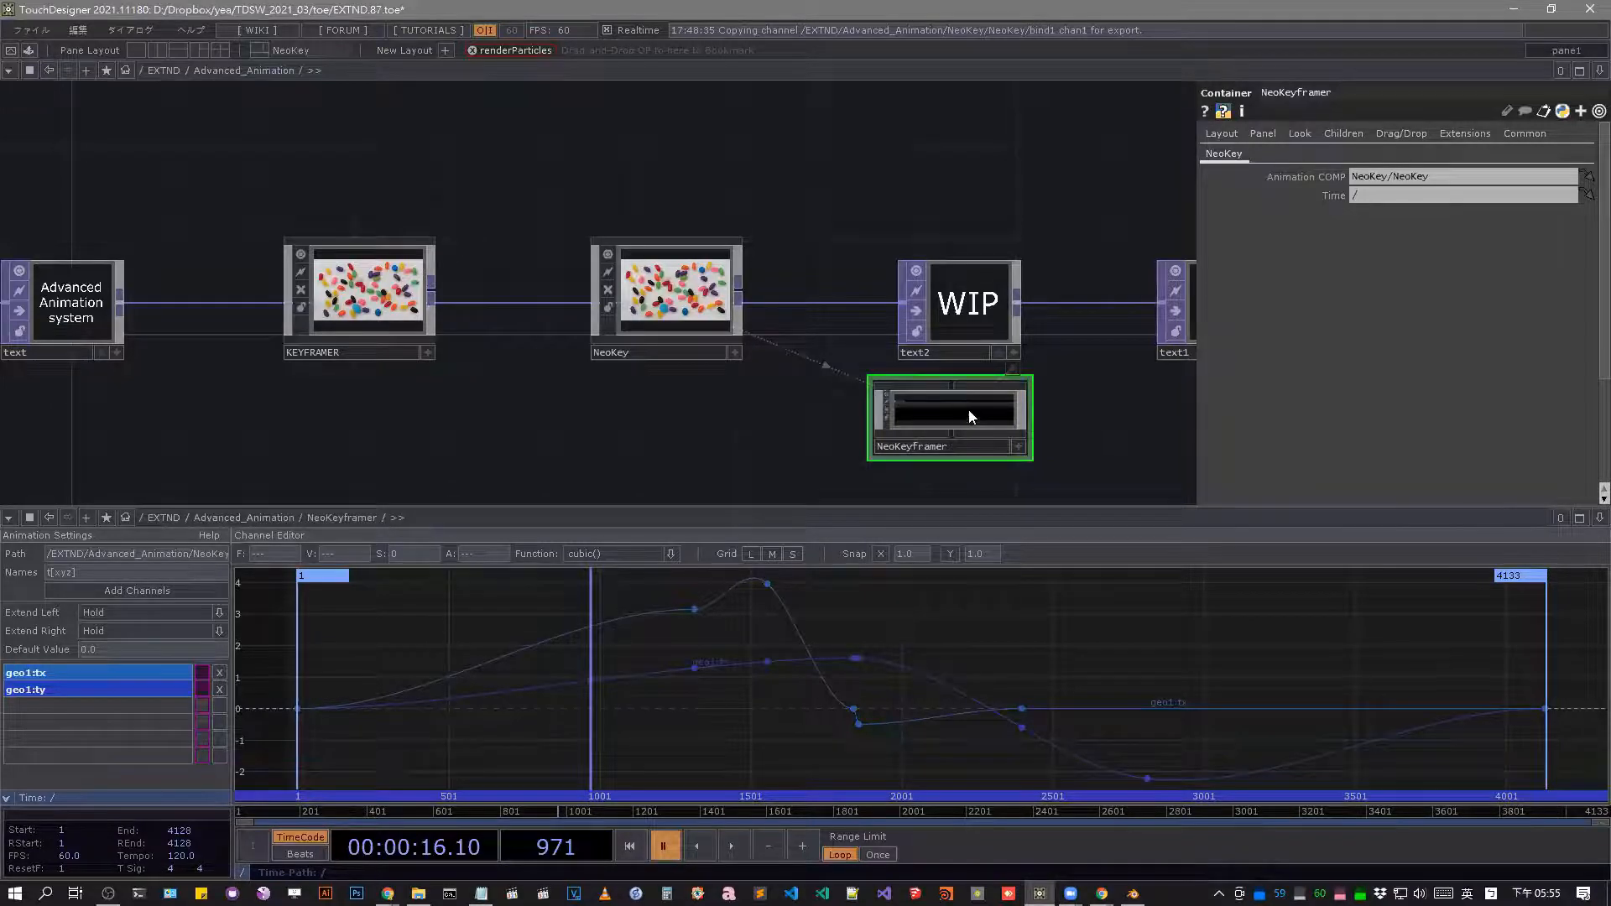
pyautogui.moveTo(1041, 383); pyautogui.dragTo(629, 334)
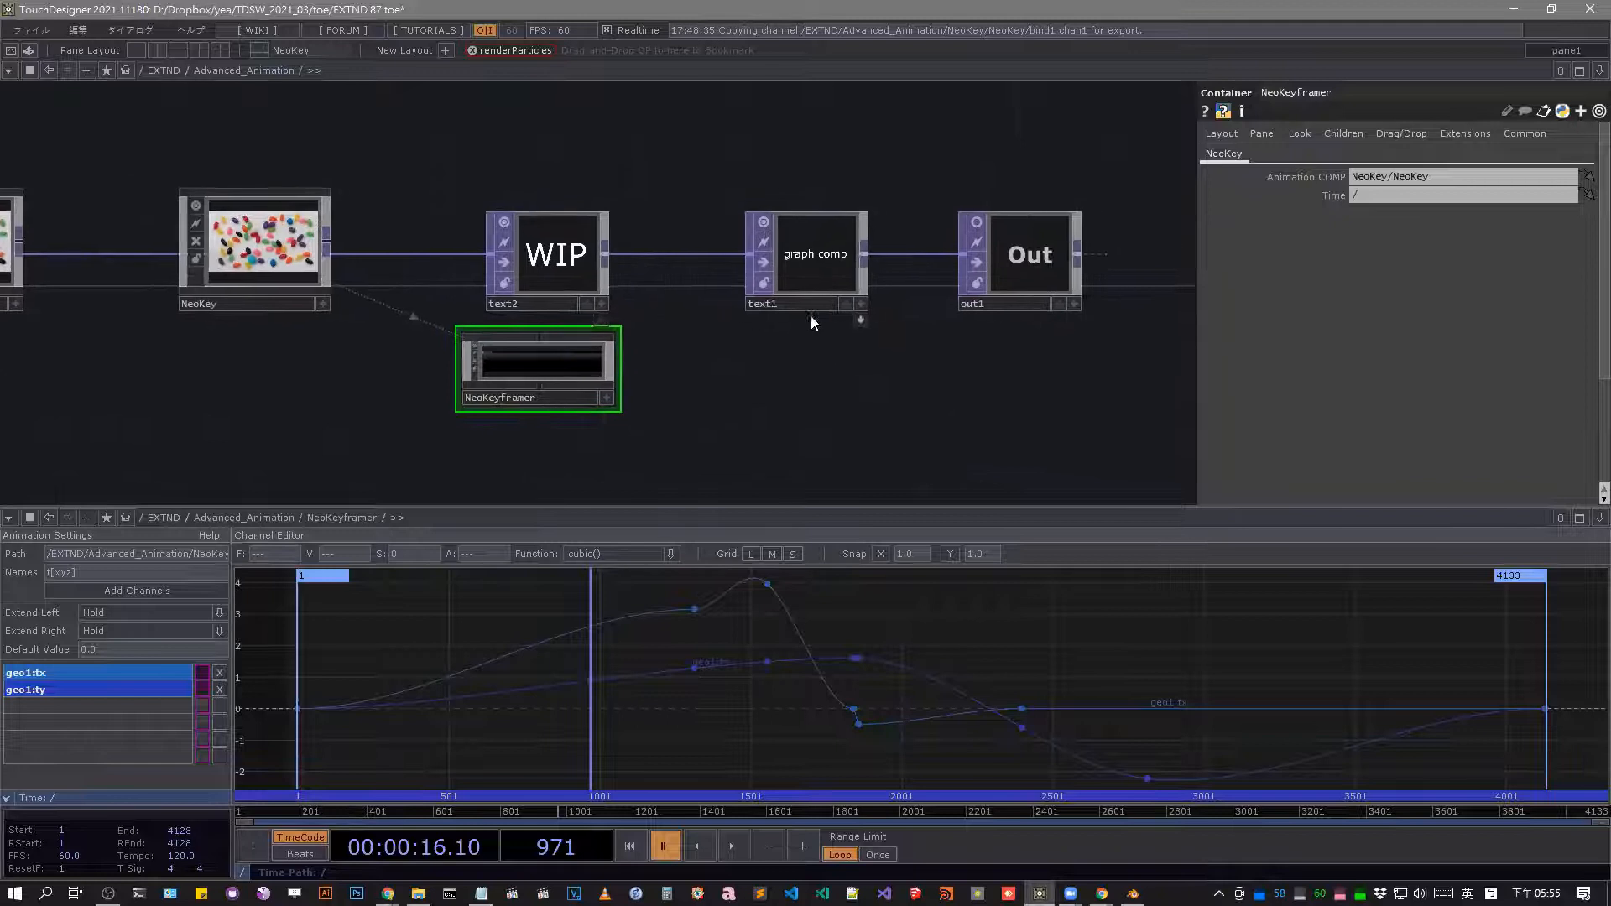
# Expand text1's docked operators and open RGBcurve's curve editor in a floating viewer window.
pyautogui.click(866, 320)
pyautogui.moveTo(951, 361); pyautogui.dragTo(956, 209)
pyautogui.click(947, 313)
pyautogui.scroll(3, 947, 313)
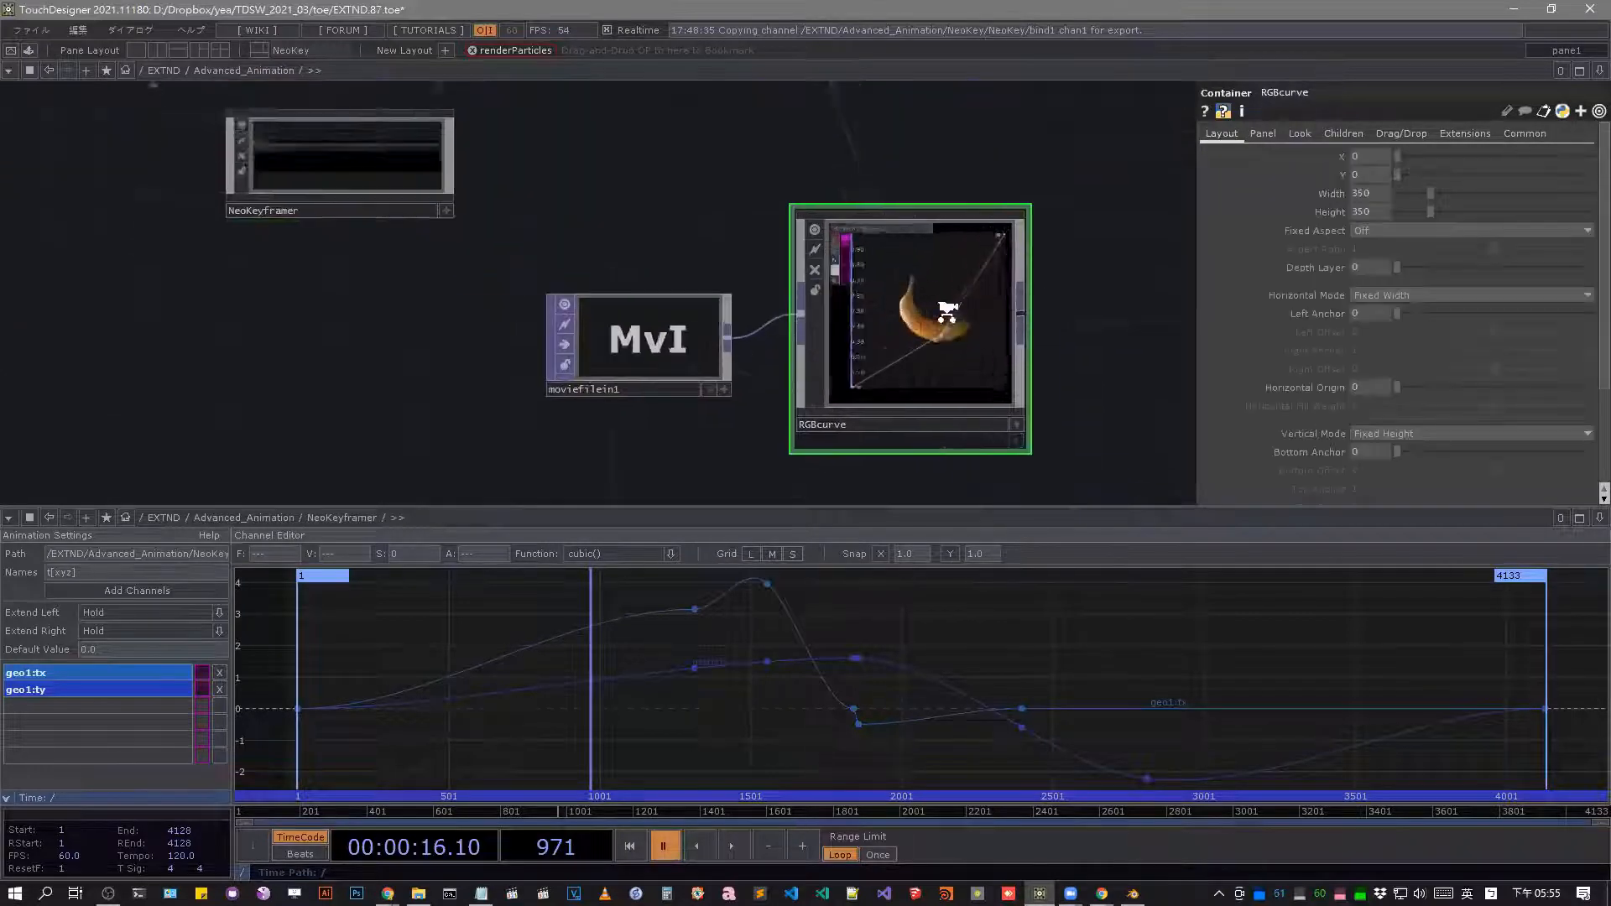
pyautogui.scroll(2, 947, 313)
pyautogui.rightClick(947, 313)
pyautogui.click(986, 263)
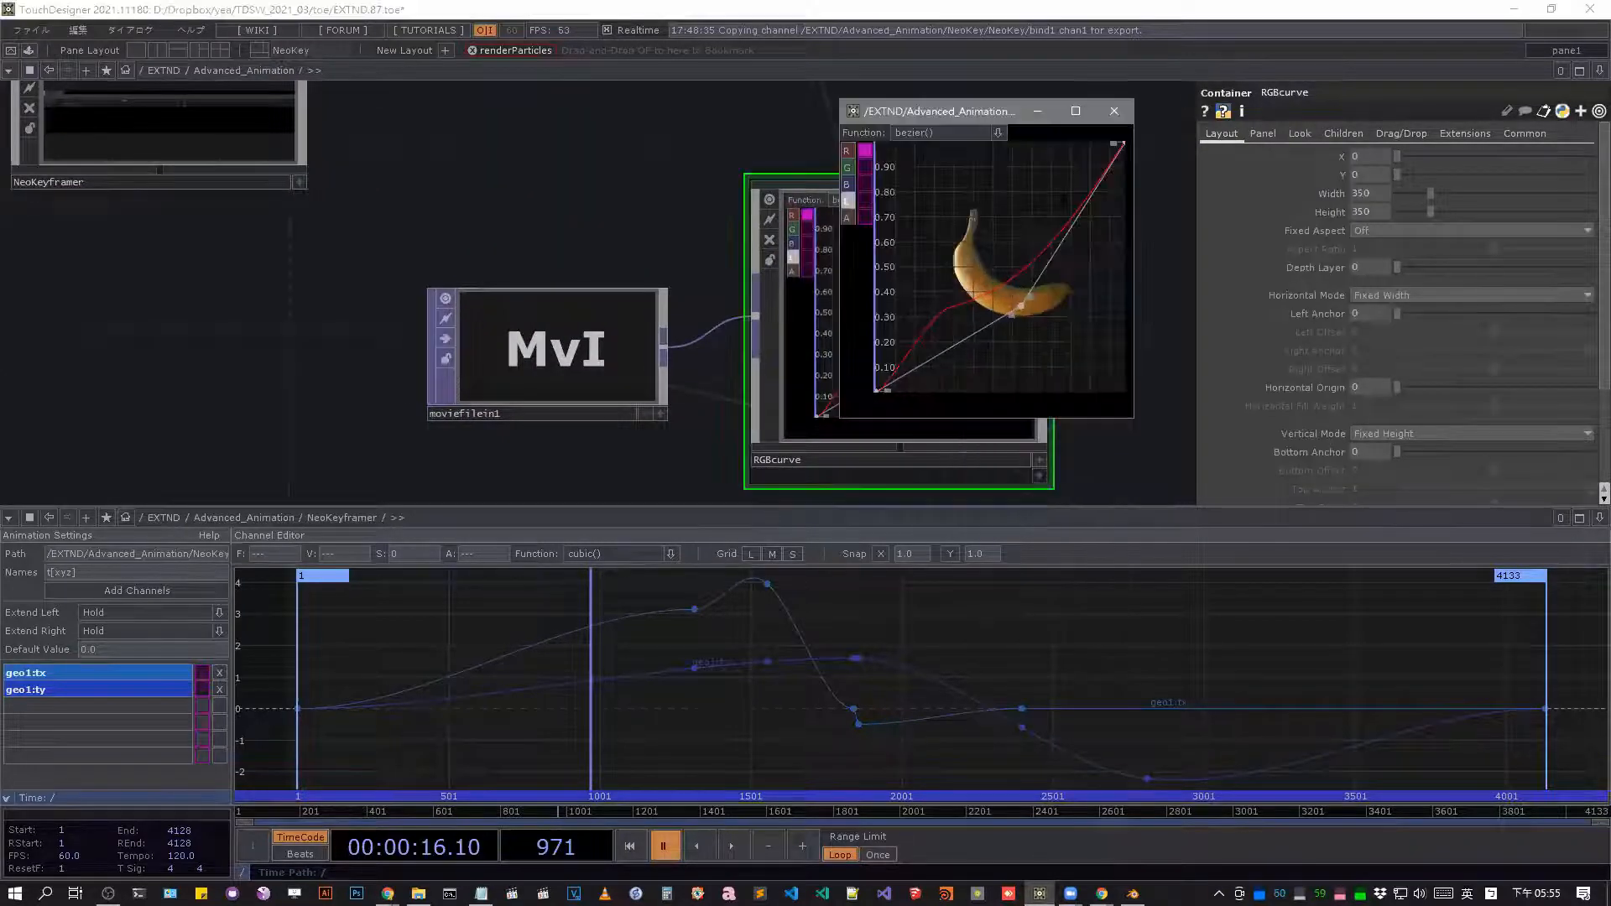
# Check the COMP family in the operator create dialog, and close the dialog.
pyautogui.press('Tab')
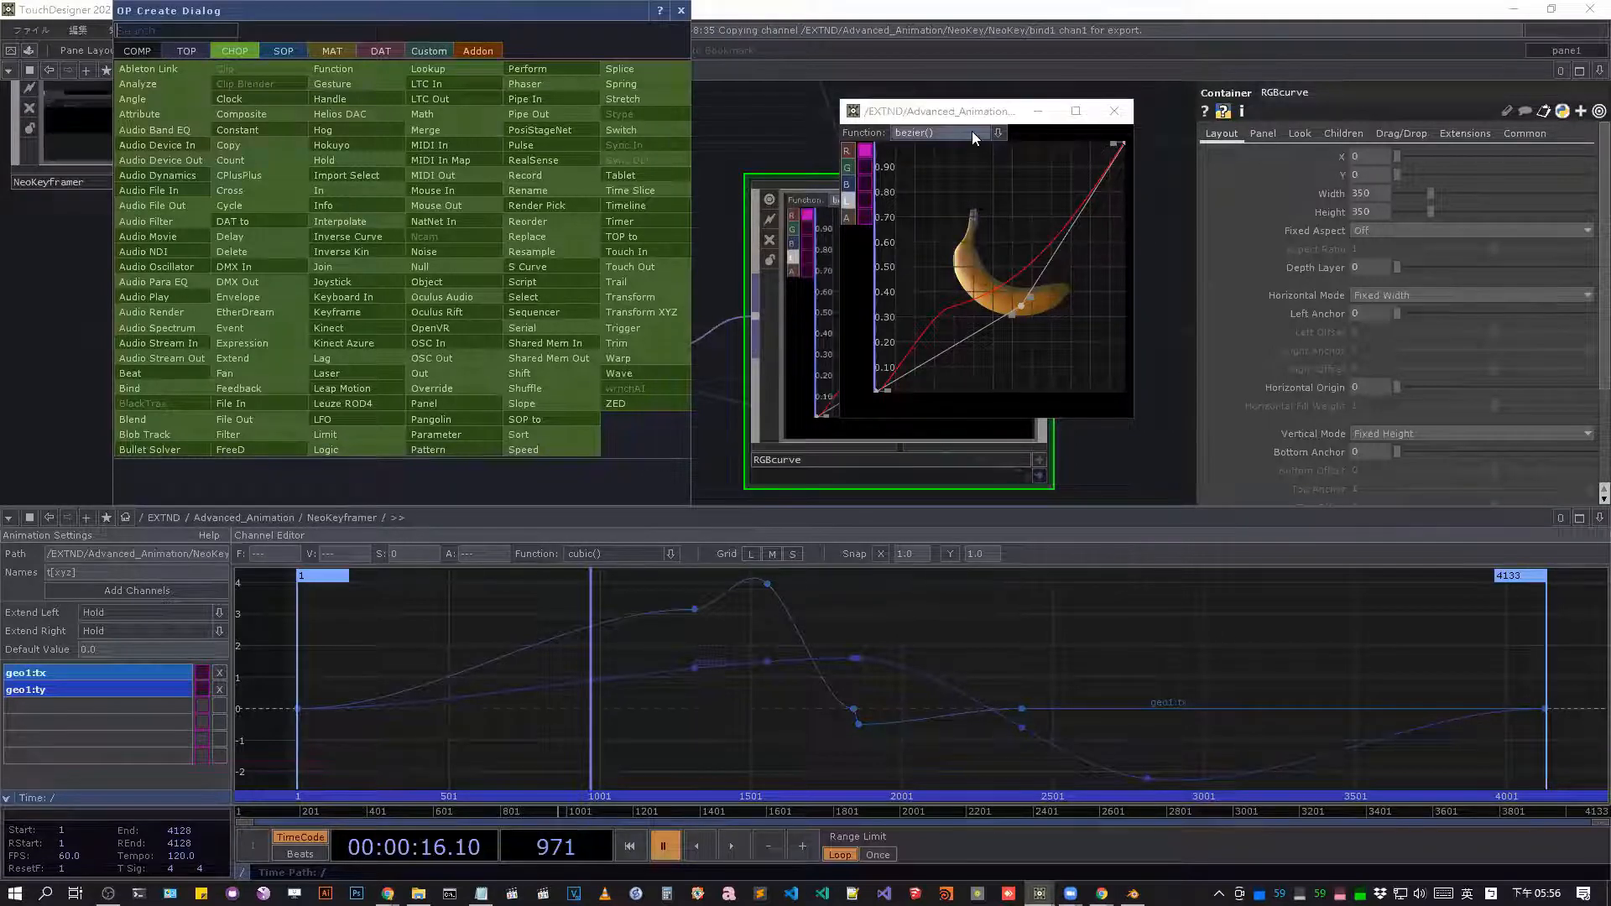
pyautogui.click(136, 52)
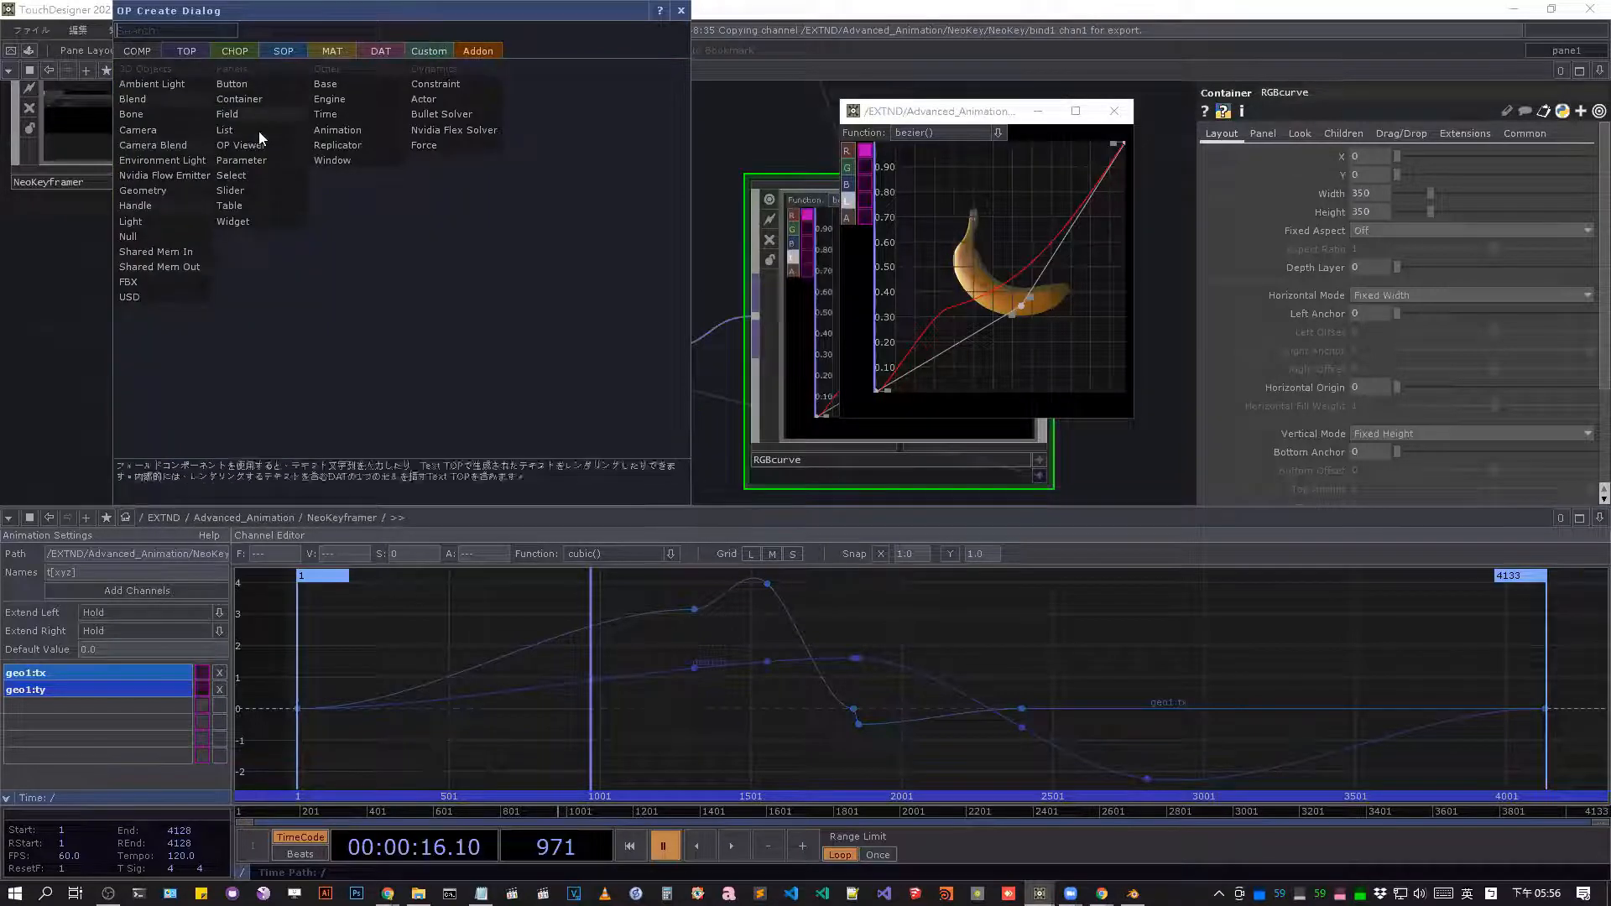
pyautogui.click(680, 12)
# Raise the middle keys of the white curve in the RGBcurve window to brighten the banana image.
pyautogui.moveTo(1018, 303)
pyautogui.mouseDown()
pyautogui.moveTo(980, 227)
pyautogui.moveTo(1041, 298)
pyautogui.mouseUp()
pyautogui.click(974, 339)
pyautogui.keyDown('alt'); pyautogui.moveTo(974, 340); pyautogui.dragTo(947, 251); pyautogui.keyUp('alt')
pyautogui.moveTo(1039, 299); pyautogui.dragTo(1034, 210)
pyautogui.keyDown('alt'); pyautogui.click(1003, 287); pyautogui.keyUp('alt')
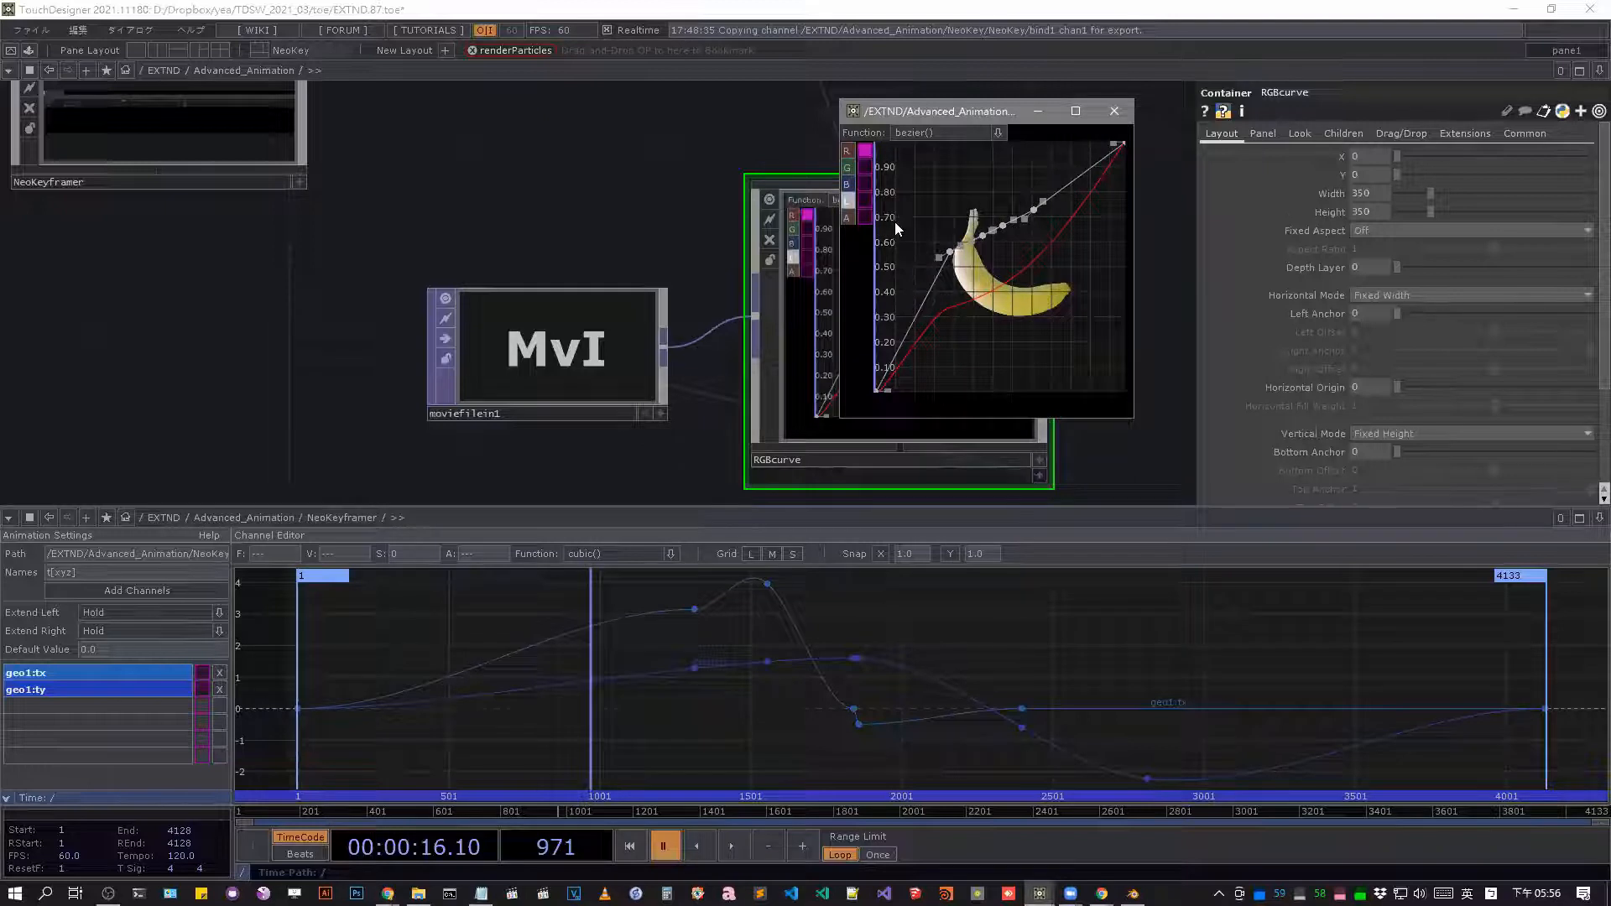
# Activate the R and G channel curves and pull the upper part of the red curve down.
pyautogui.click(865, 169)
pyautogui.click(867, 154)
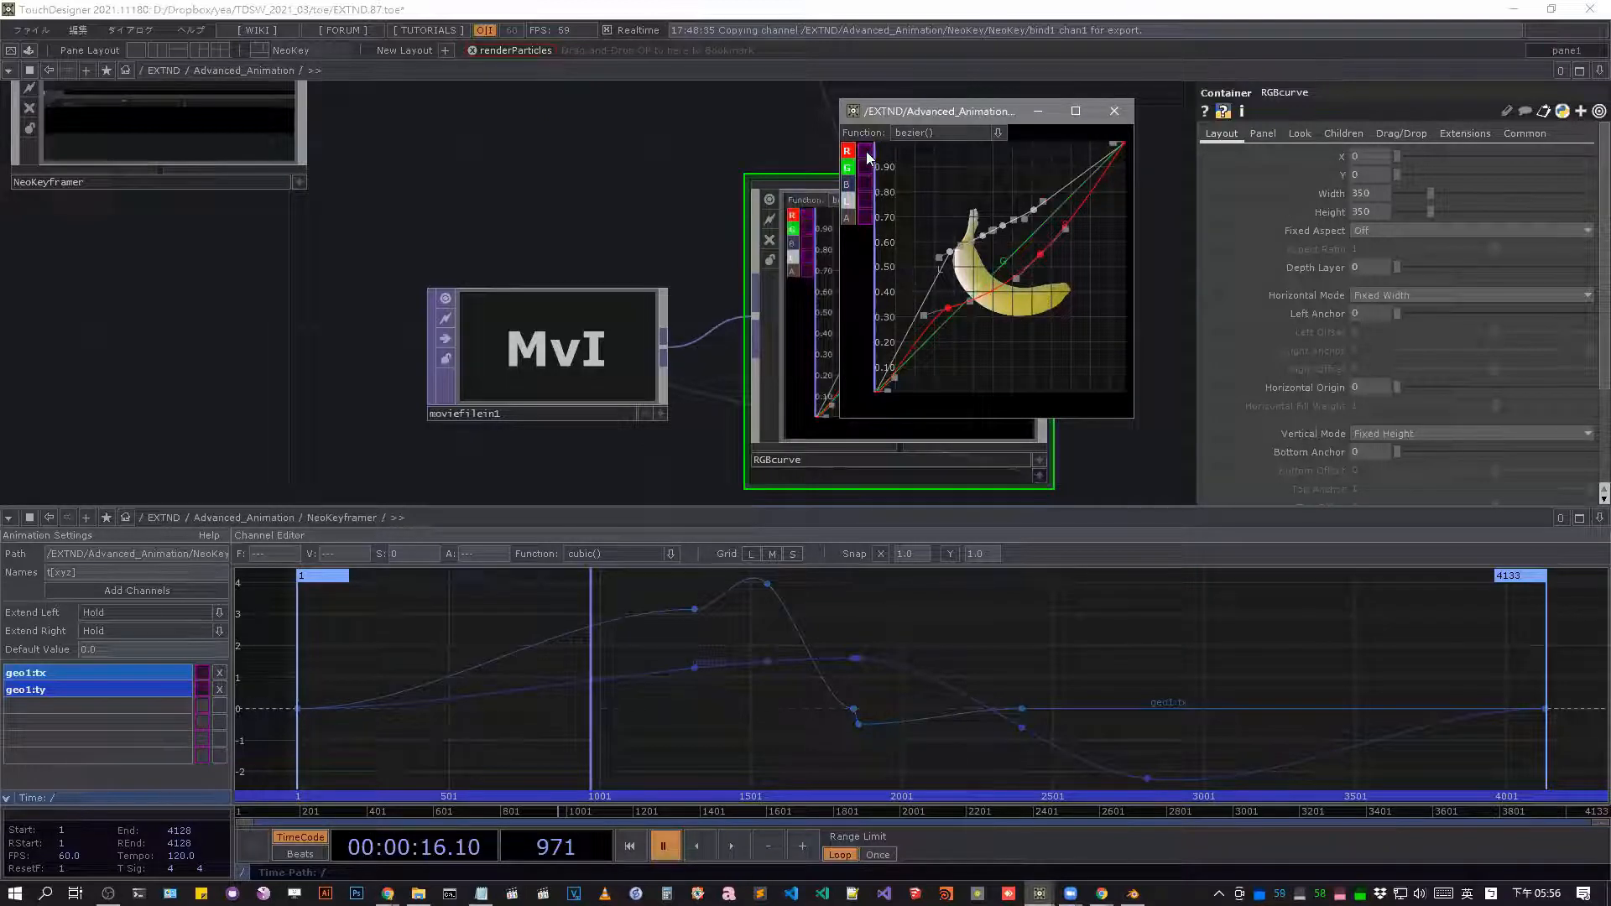
pyautogui.keyDown('alt'); pyautogui.click(1030, 266); pyautogui.keyUp('alt')
pyautogui.moveTo(1031, 266); pyautogui.dragTo(1074, 321)
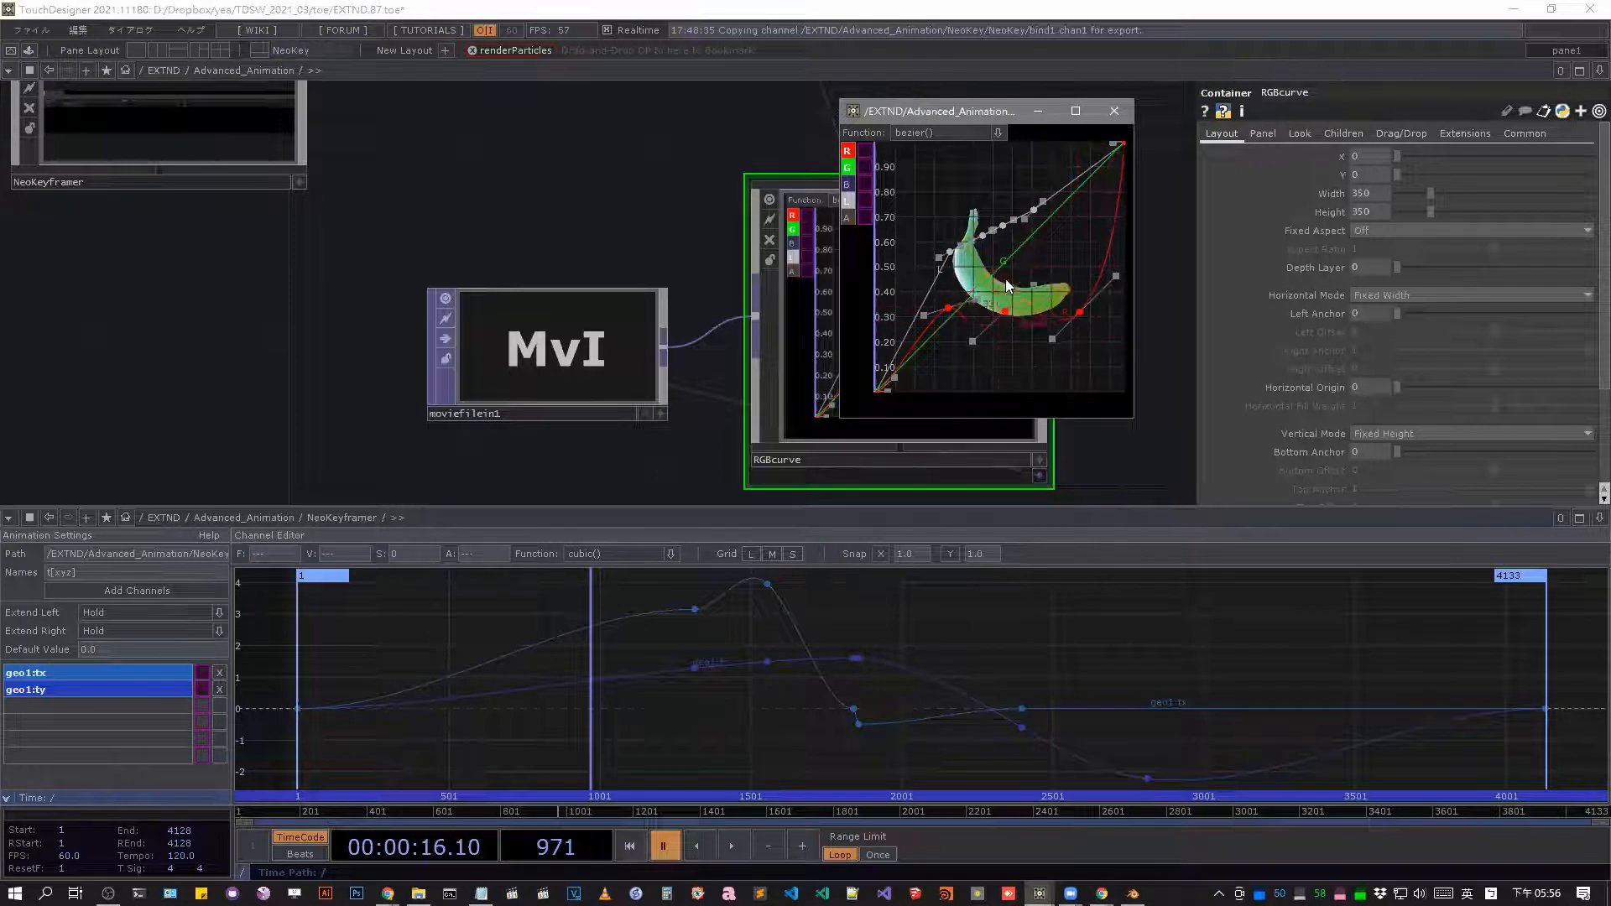
# Lower the middle keys of the white curve and close the floating RGBcurve window.
pyautogui.moveTo(962, 363); pyautogui.dragTo(955, 311)
pyautogui.moveTo(949, 252); pyautogui.dragTo(956, 303)
pyautogui.moveTo(1012, 226); pyautogui.dragTo(1015, 251)
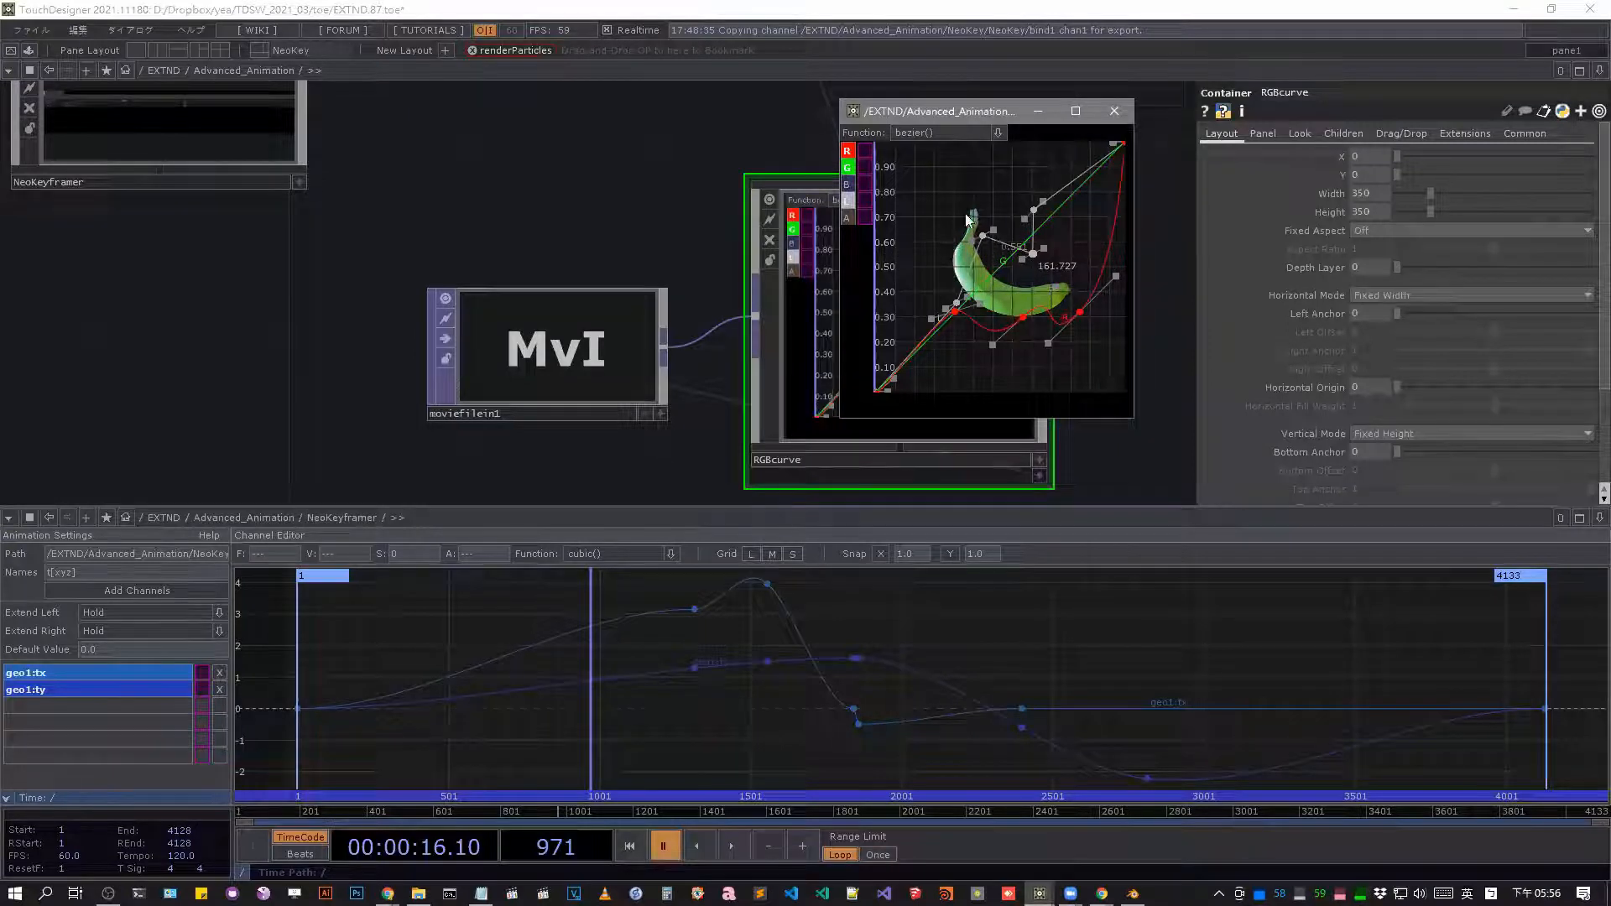
pyautogui.click(1115, 112)
# Leave Advanced_Animation for the parent EXTND network and follow the component chain back towards Introduction.
pyautogui.scroll(-5, 1089, 262)
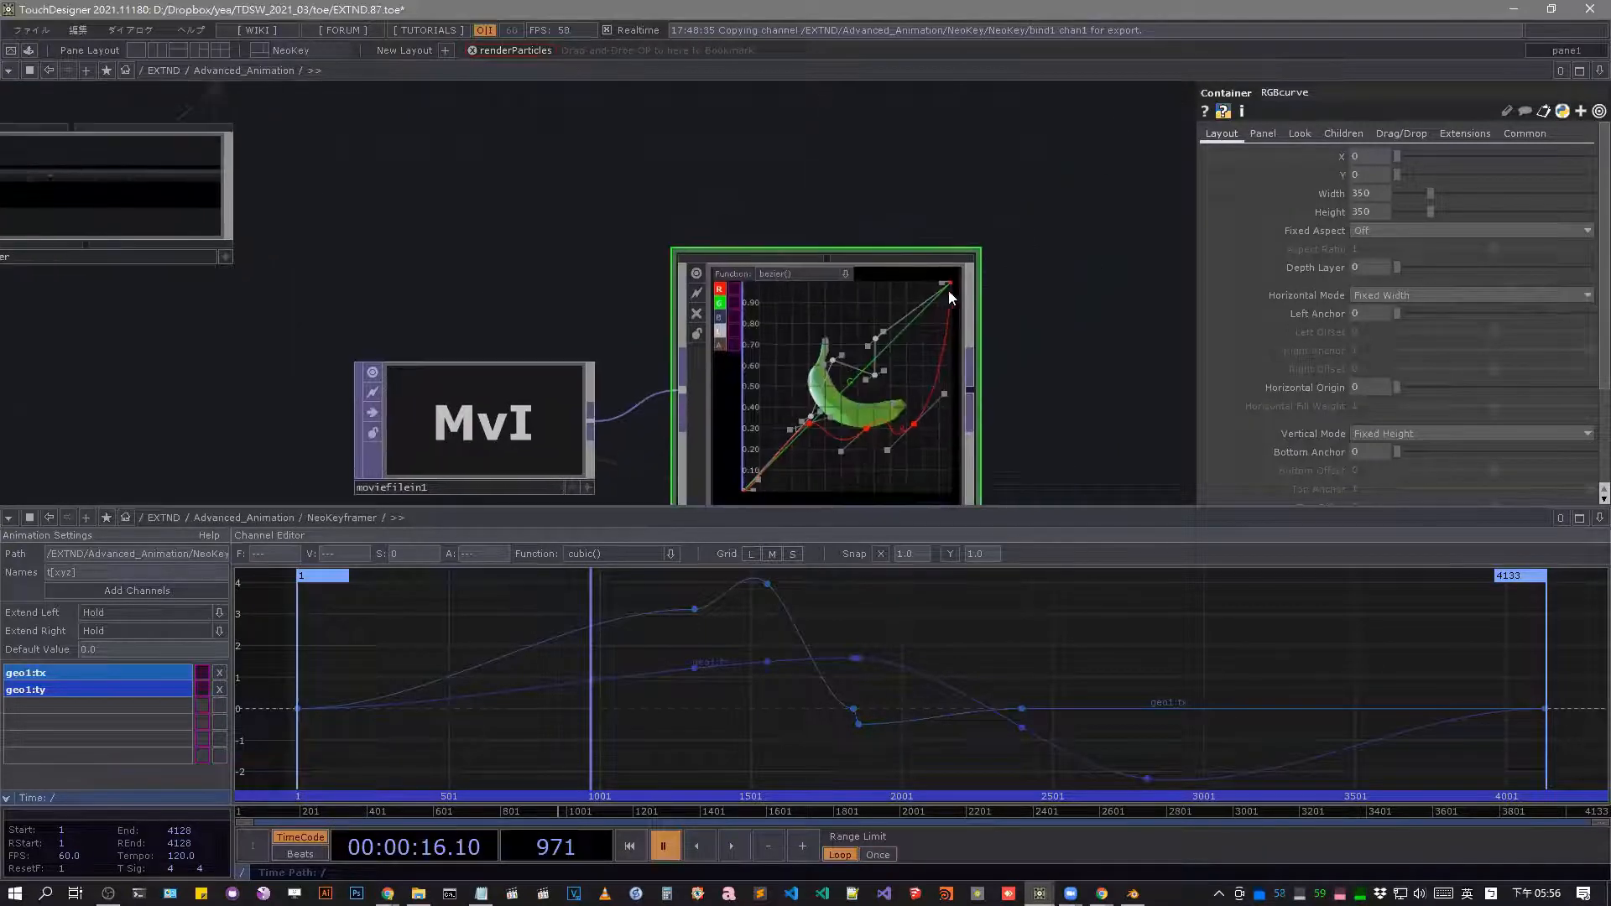
pyautogui.scroll(3, 969, 275)
pyautogui.scroll(-4, 923, 277)
pyautogui.scroll(3, 624, 260)
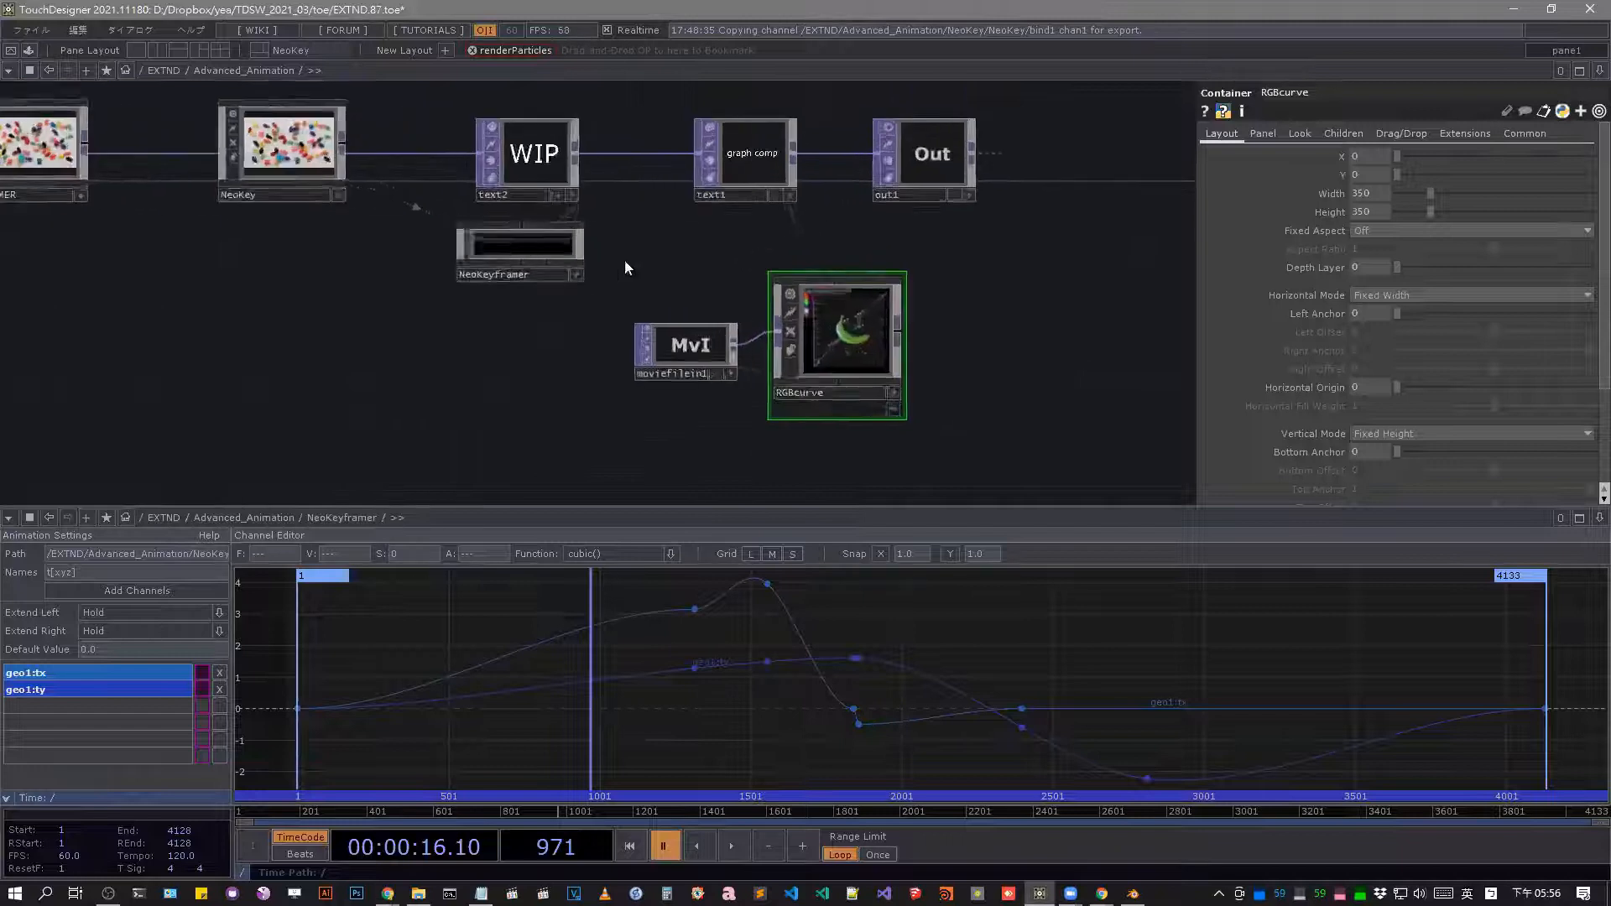
pyautogui.scroll(-3, 621, 243)
pyautogui.scroll(1, 636, 250)
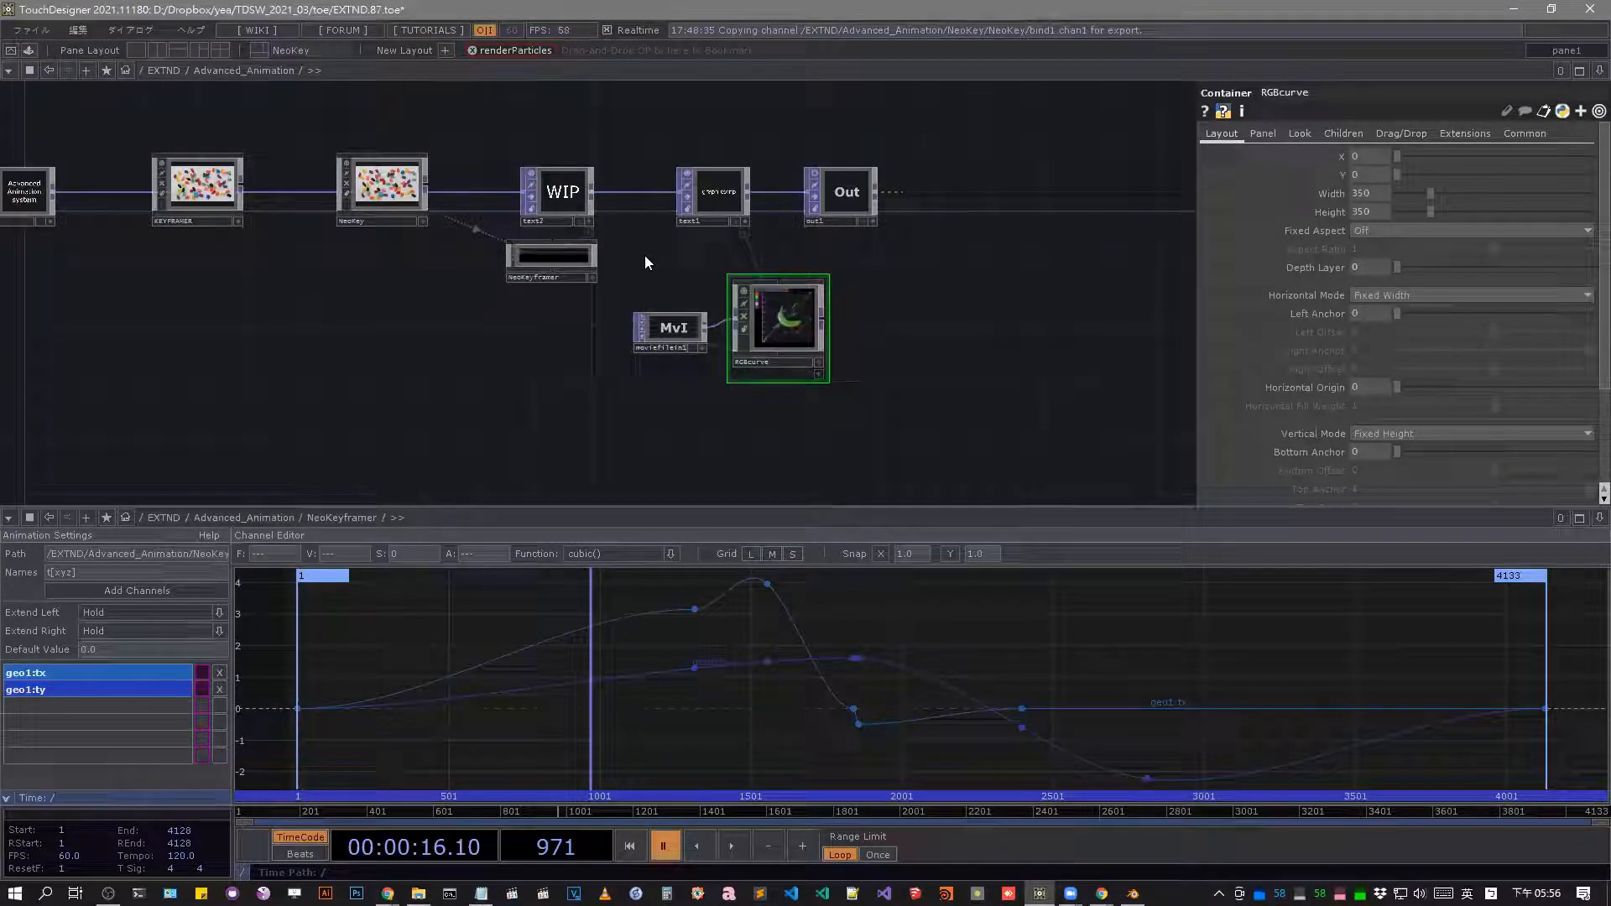
pyautogui.scroll(-8, 642, 258)
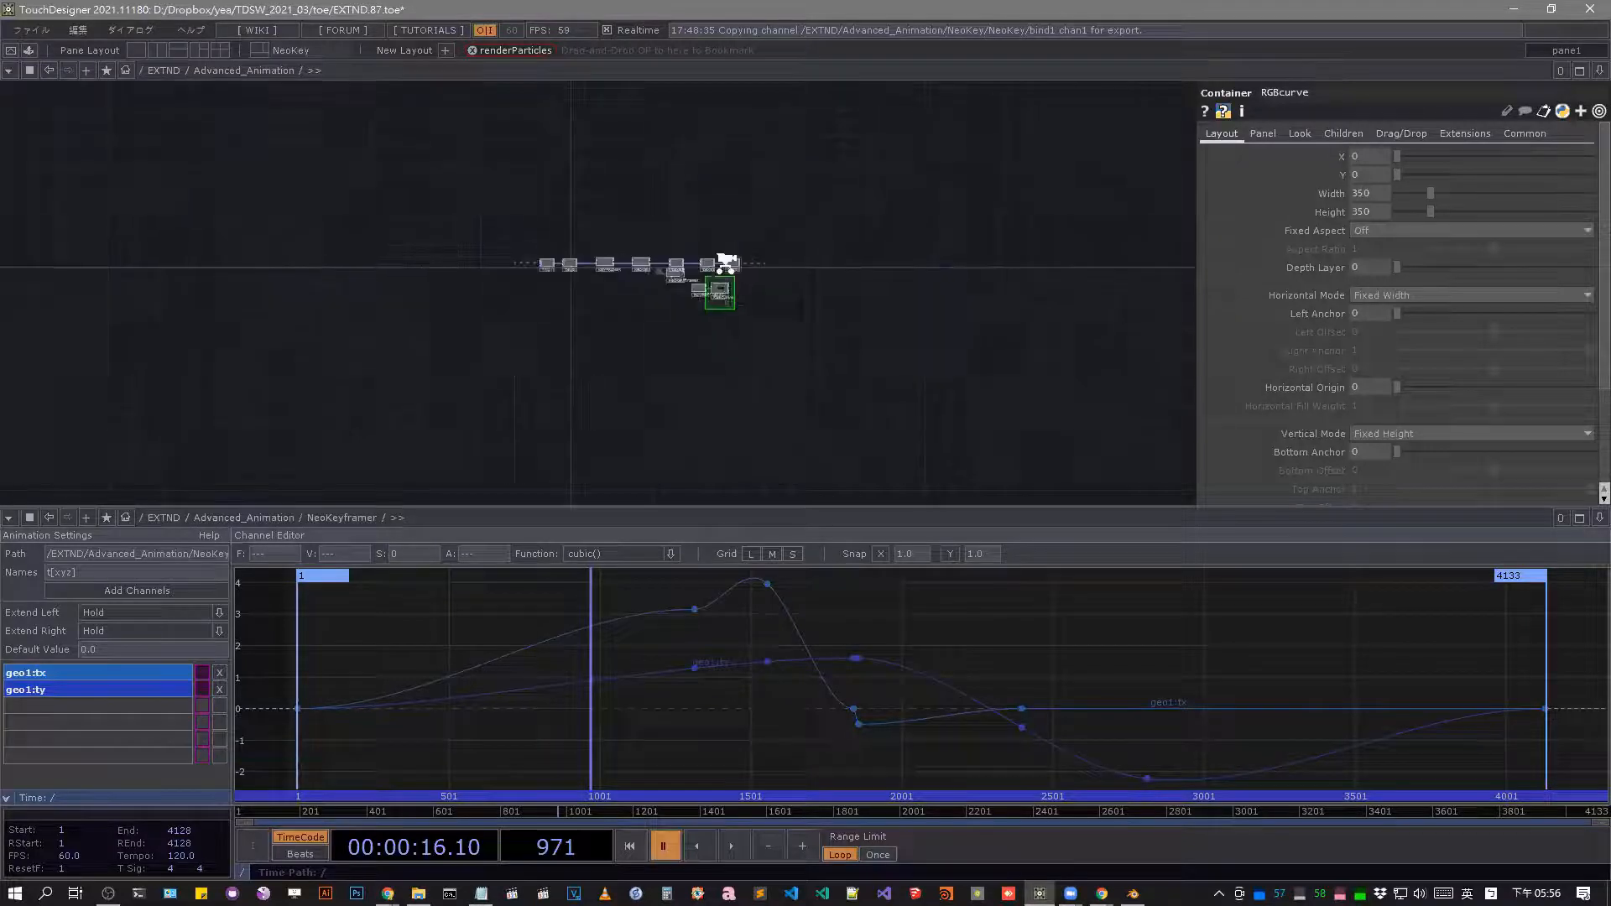
pyautogui.scroll(-3, 731, 259)
pyautogui.scroll(-2, 767, 246)
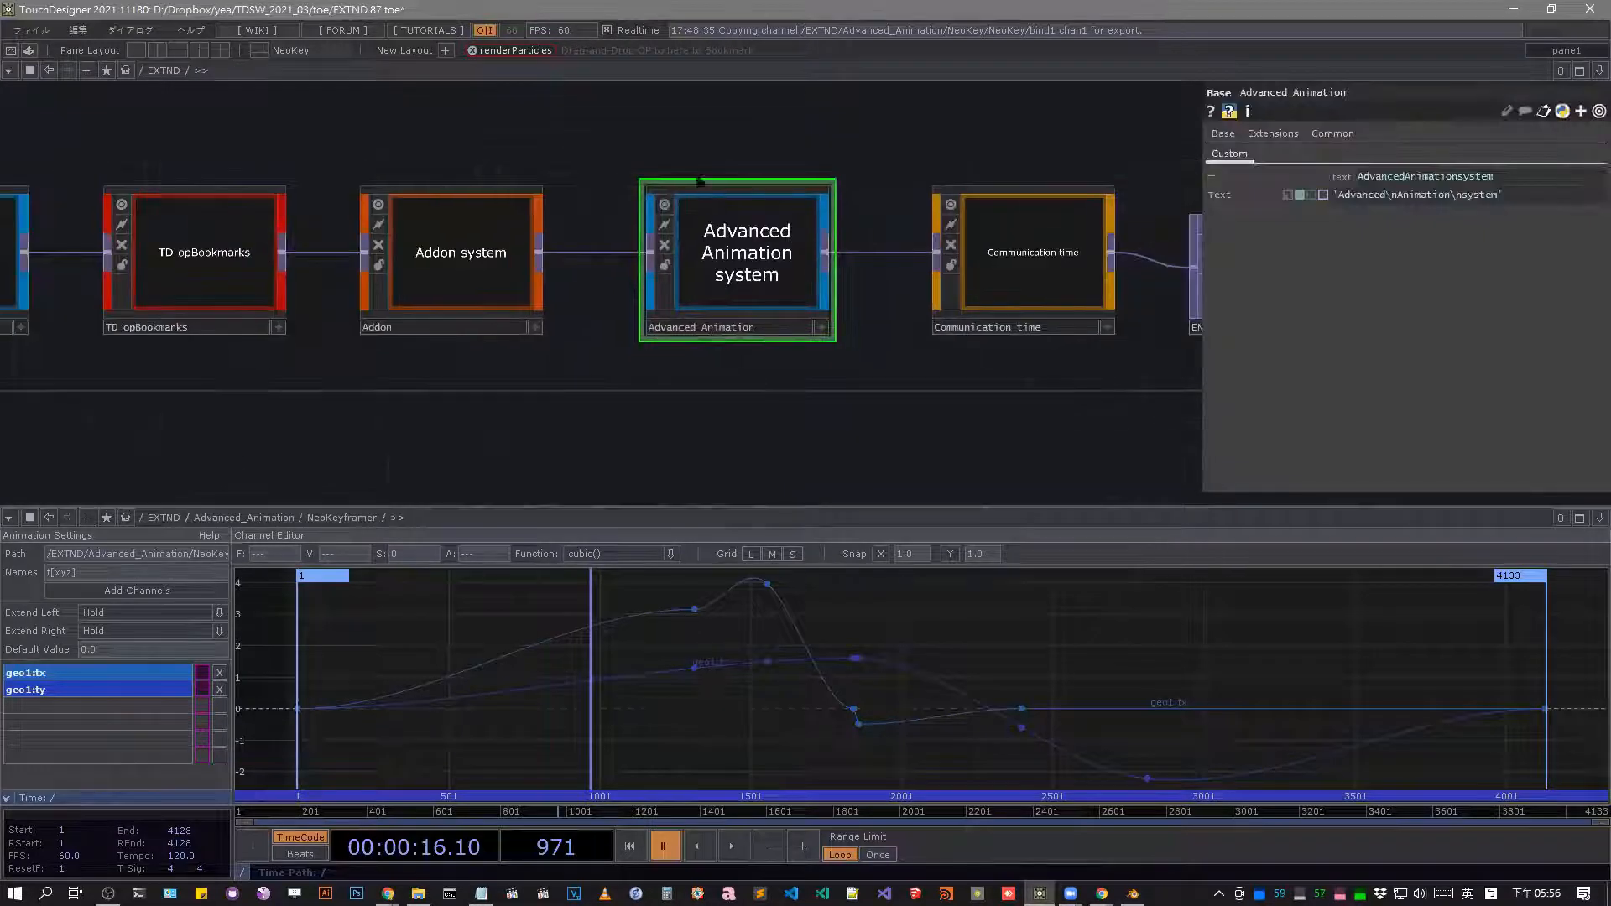
pyautogui.moveTo(507, 124); pyautogui.dragTo(874, 193)
pyautogui.scroll(-3, 923, 189)
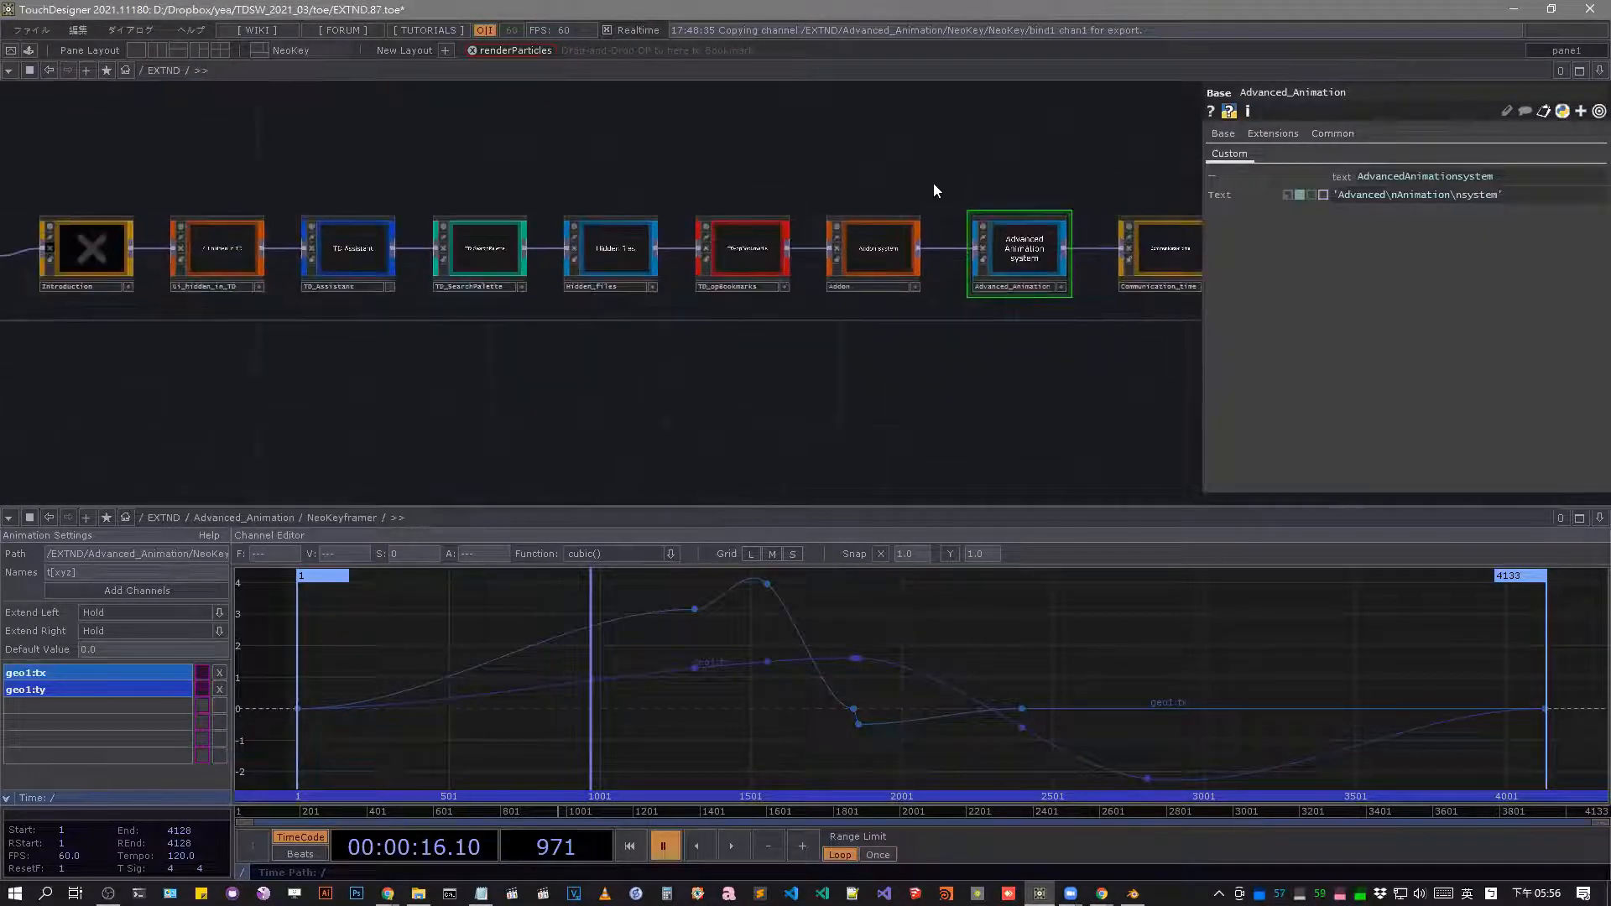
pyautogui.moveTo(267, 155); pyautogui.dragTo(561, 204)
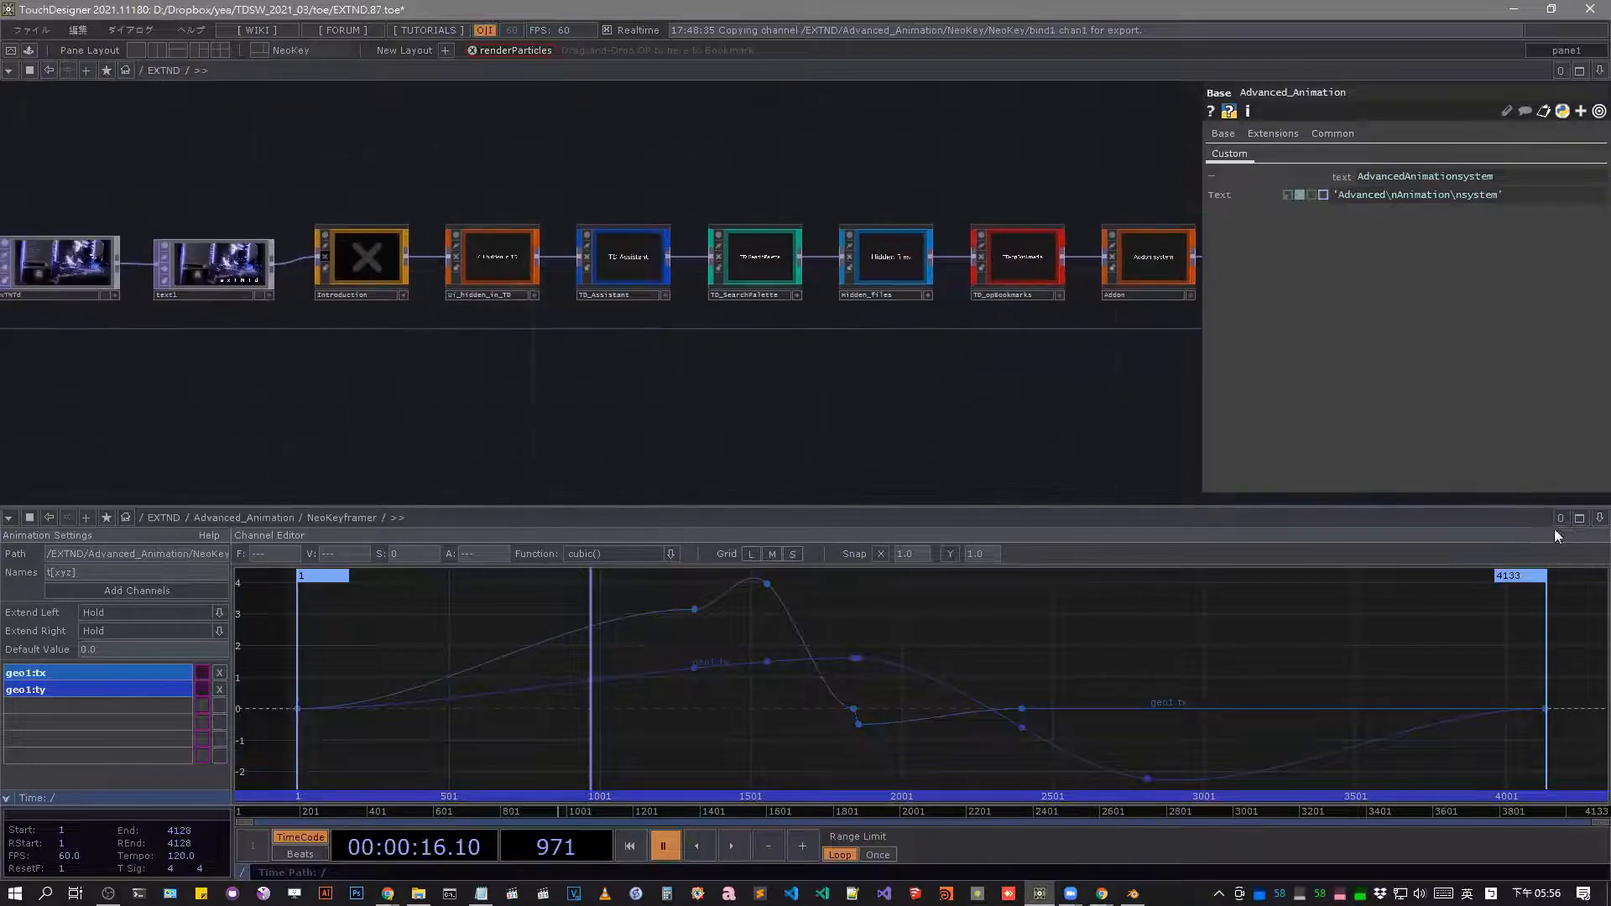
pyautogui.click(1599, 517)
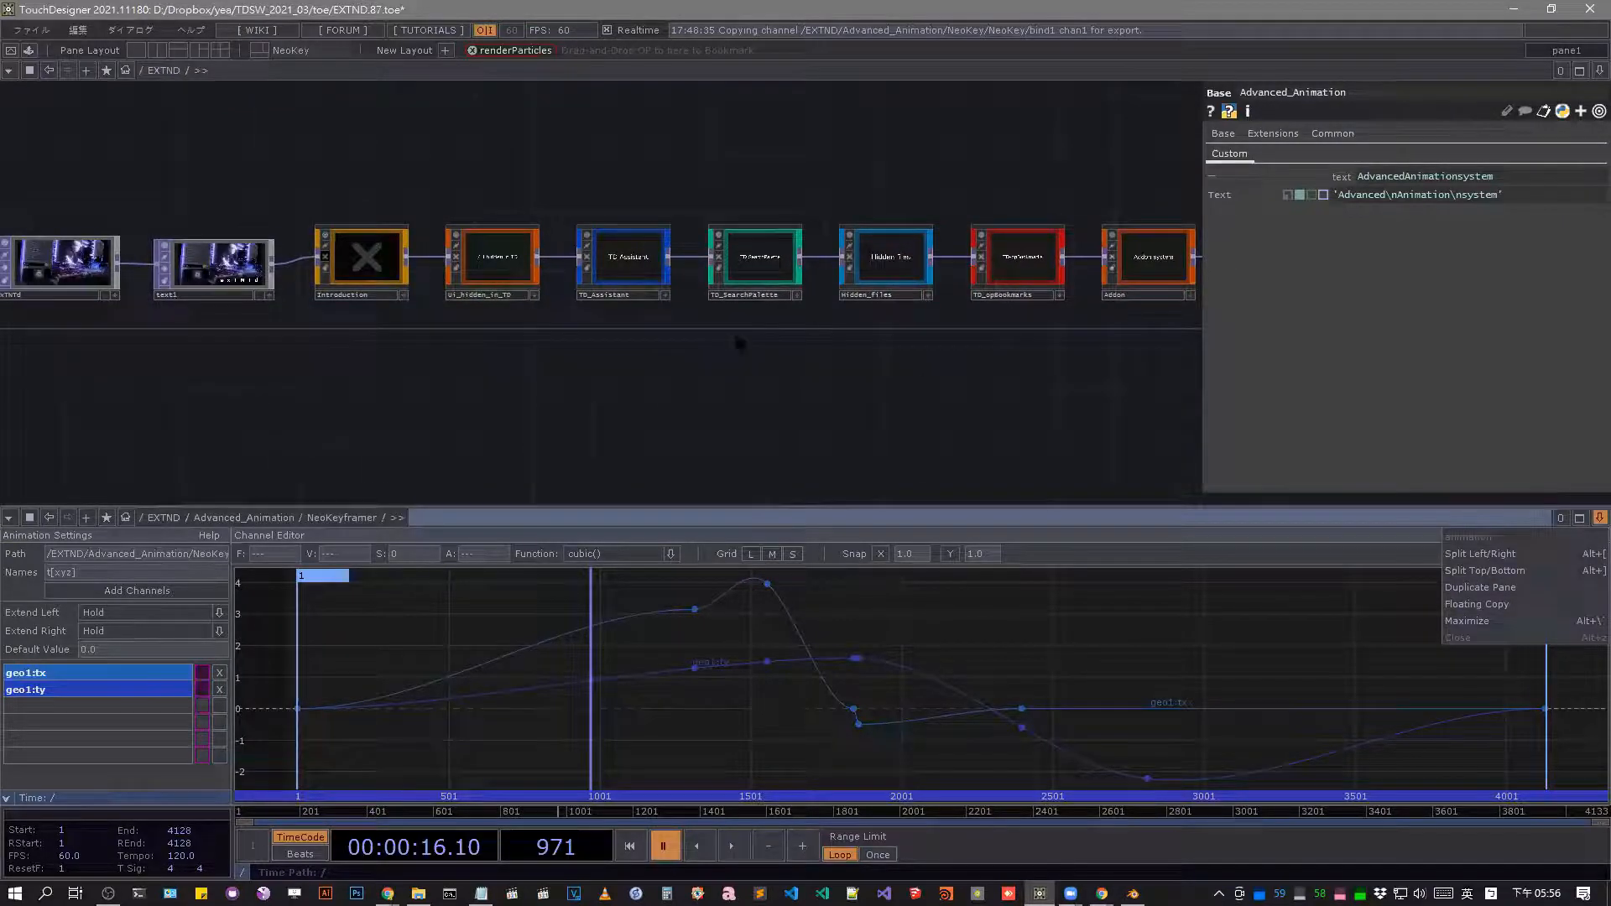
# Enter the TD_SearchPalette network, install the TD_SearchPalette extension, and return to EXTND.
pyautogui.scroll(3, 516, 204)
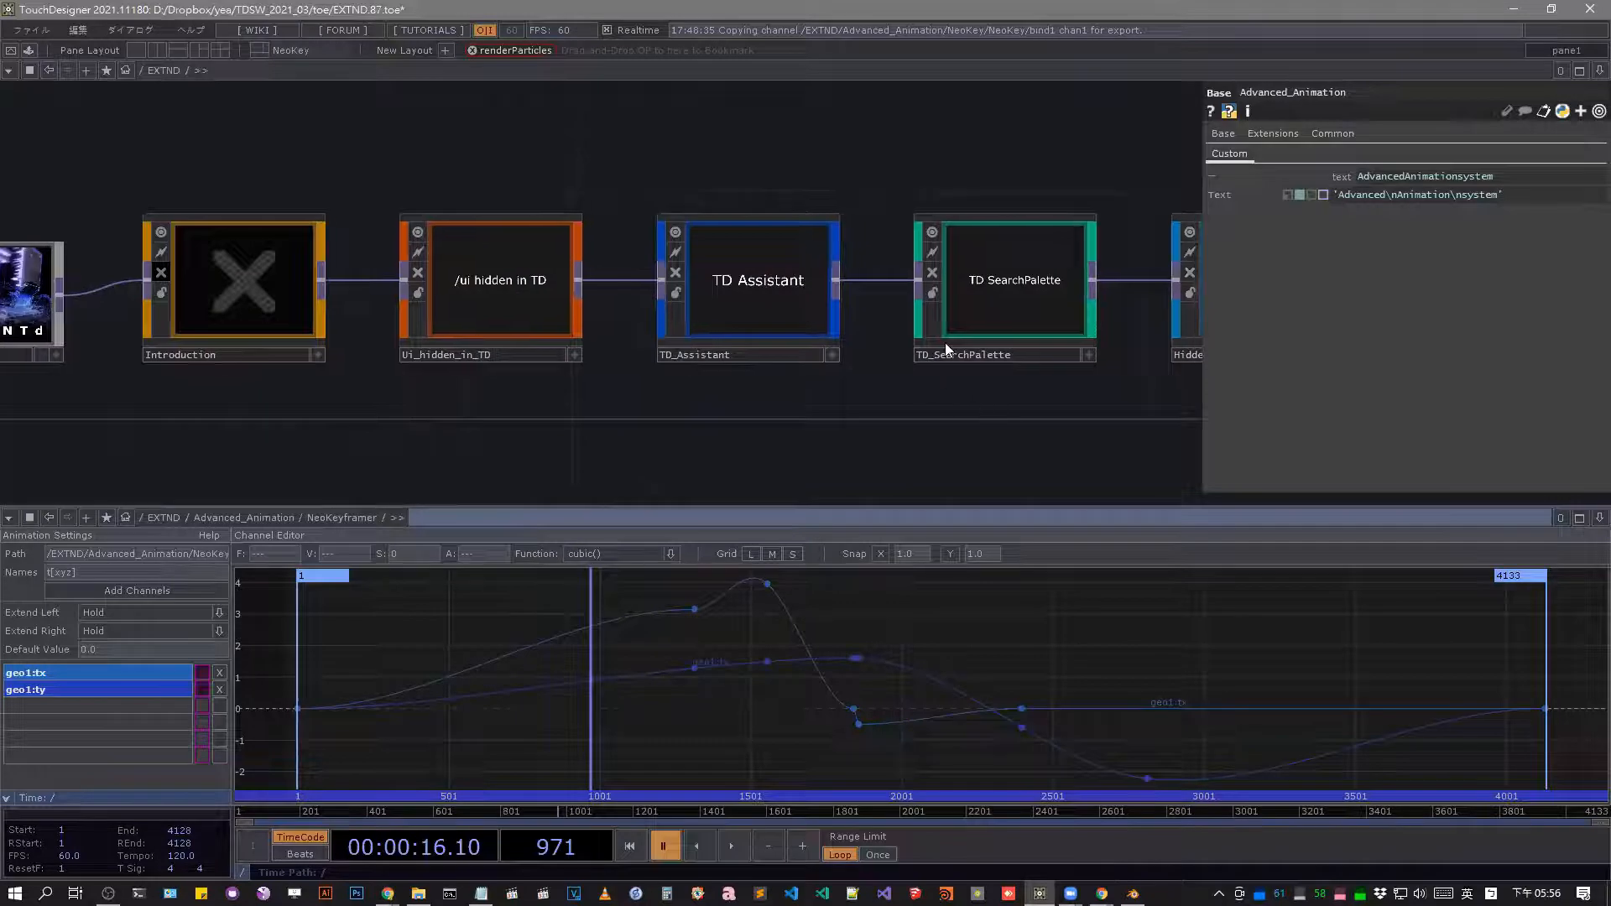
pyautogui.click(950, 252)
pyautogui.doubleClick(950, 251)
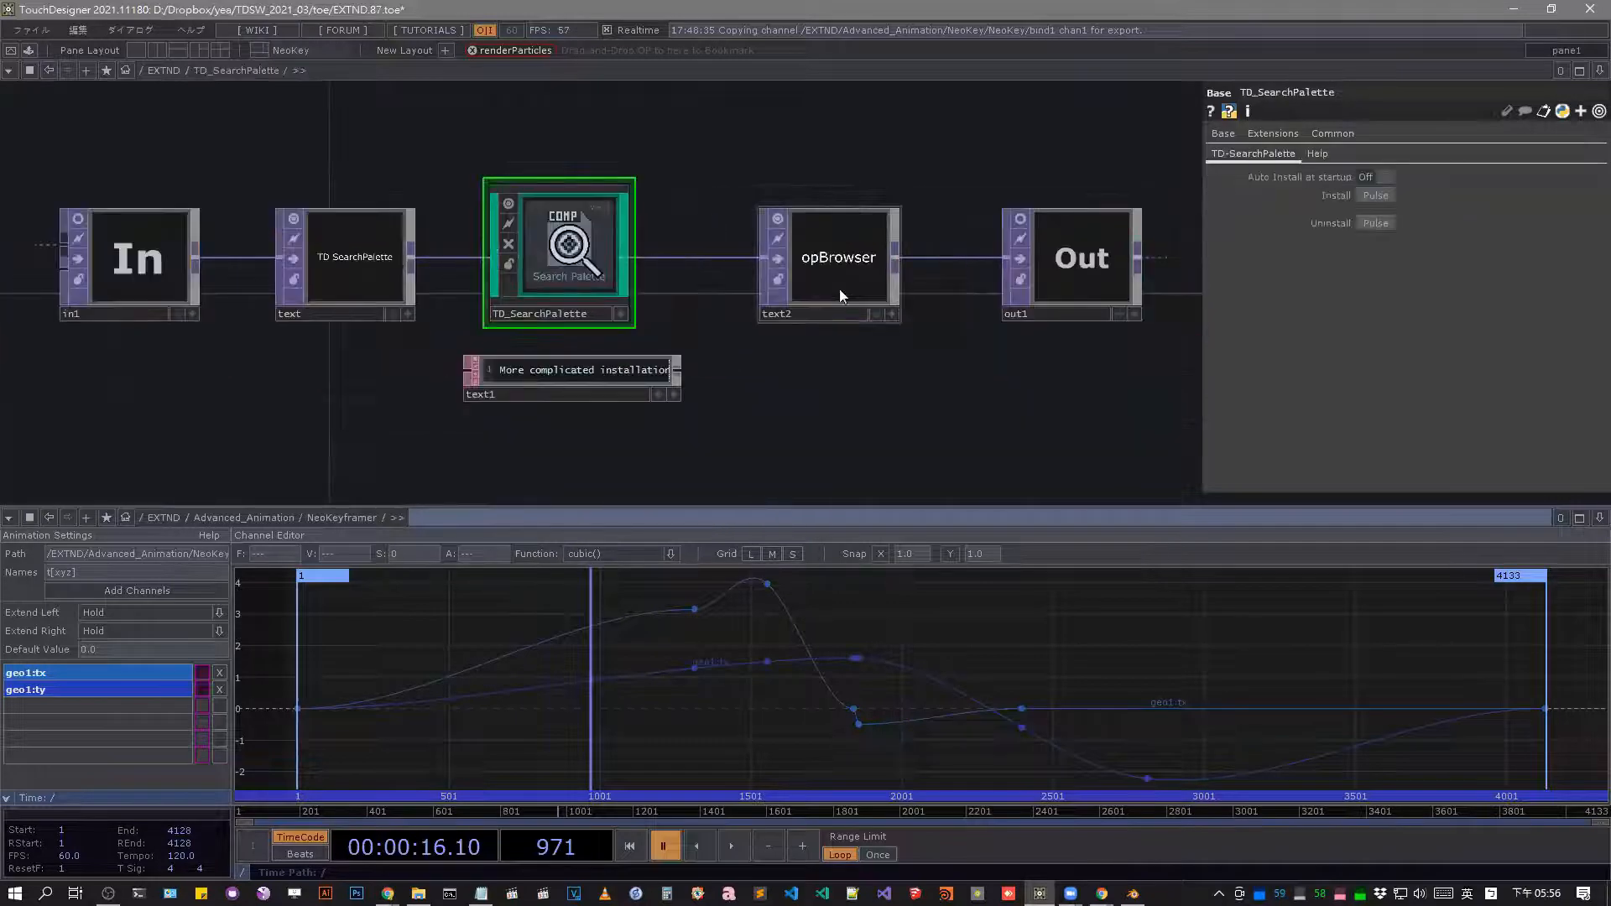
pyautogui.click(1367, 196)
pyautogui.press('u')
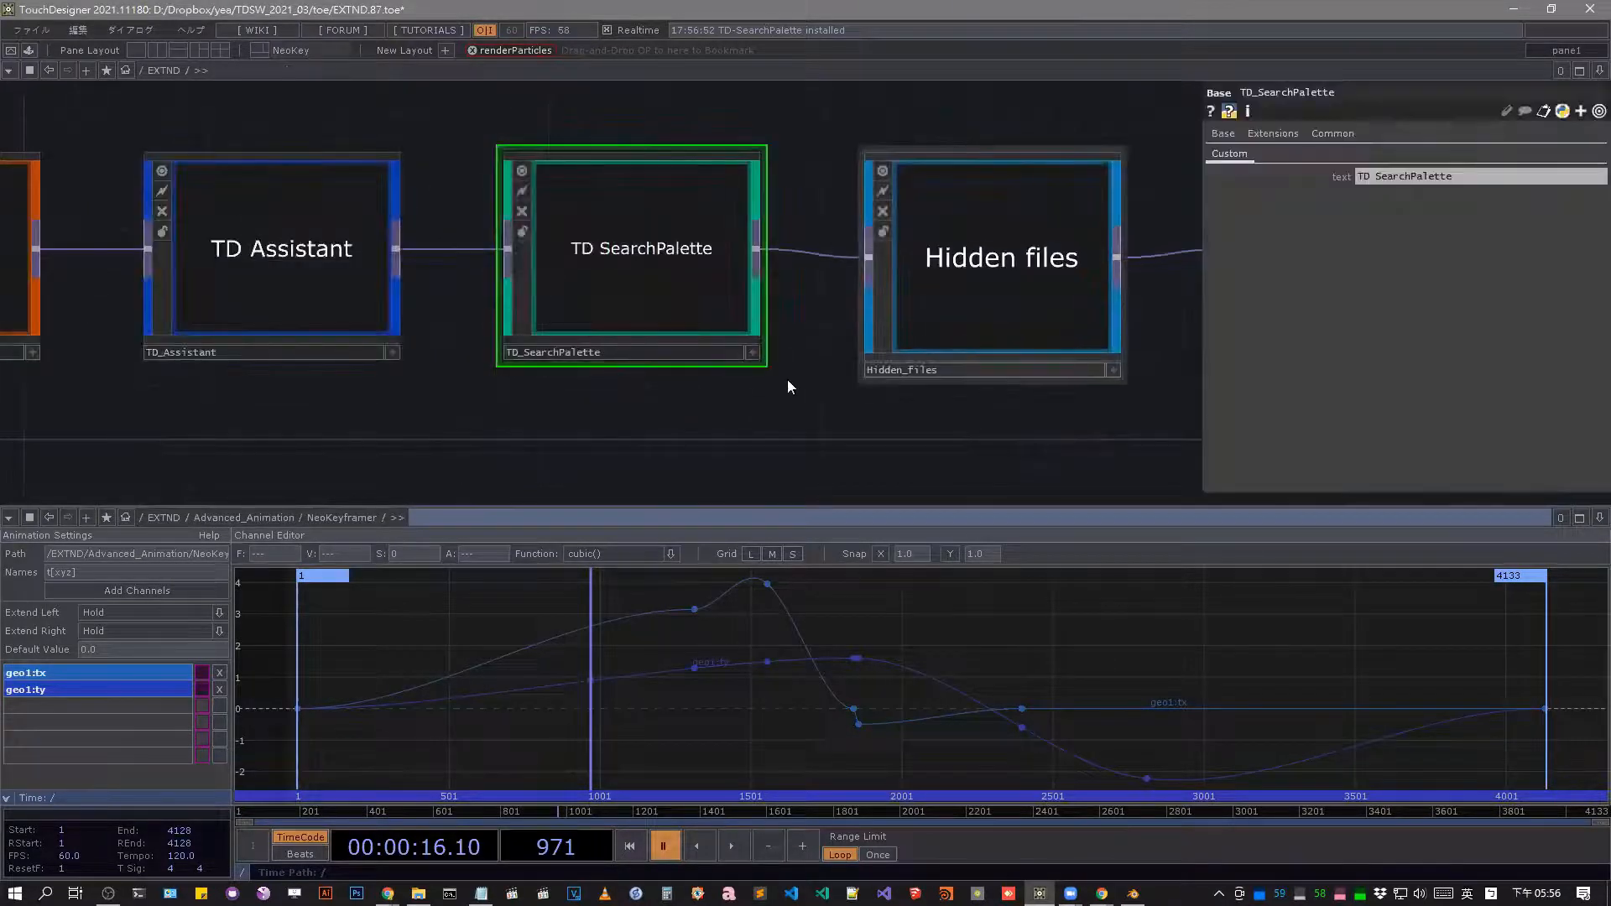
# Look inside the TD_opBookmarks network, return to EXTND with Addon selected, and briefly check the operator create dialog.
pyautogui.moveTo(1080, 410); pyautogui.dragTo(552, 445)
pyautogui.moveTo(459, 403); pyautogui.dragTo(356, 367)
pyautogui.doubleClick(753, 308)
pyautogui.scroll(-5, 675, 297)
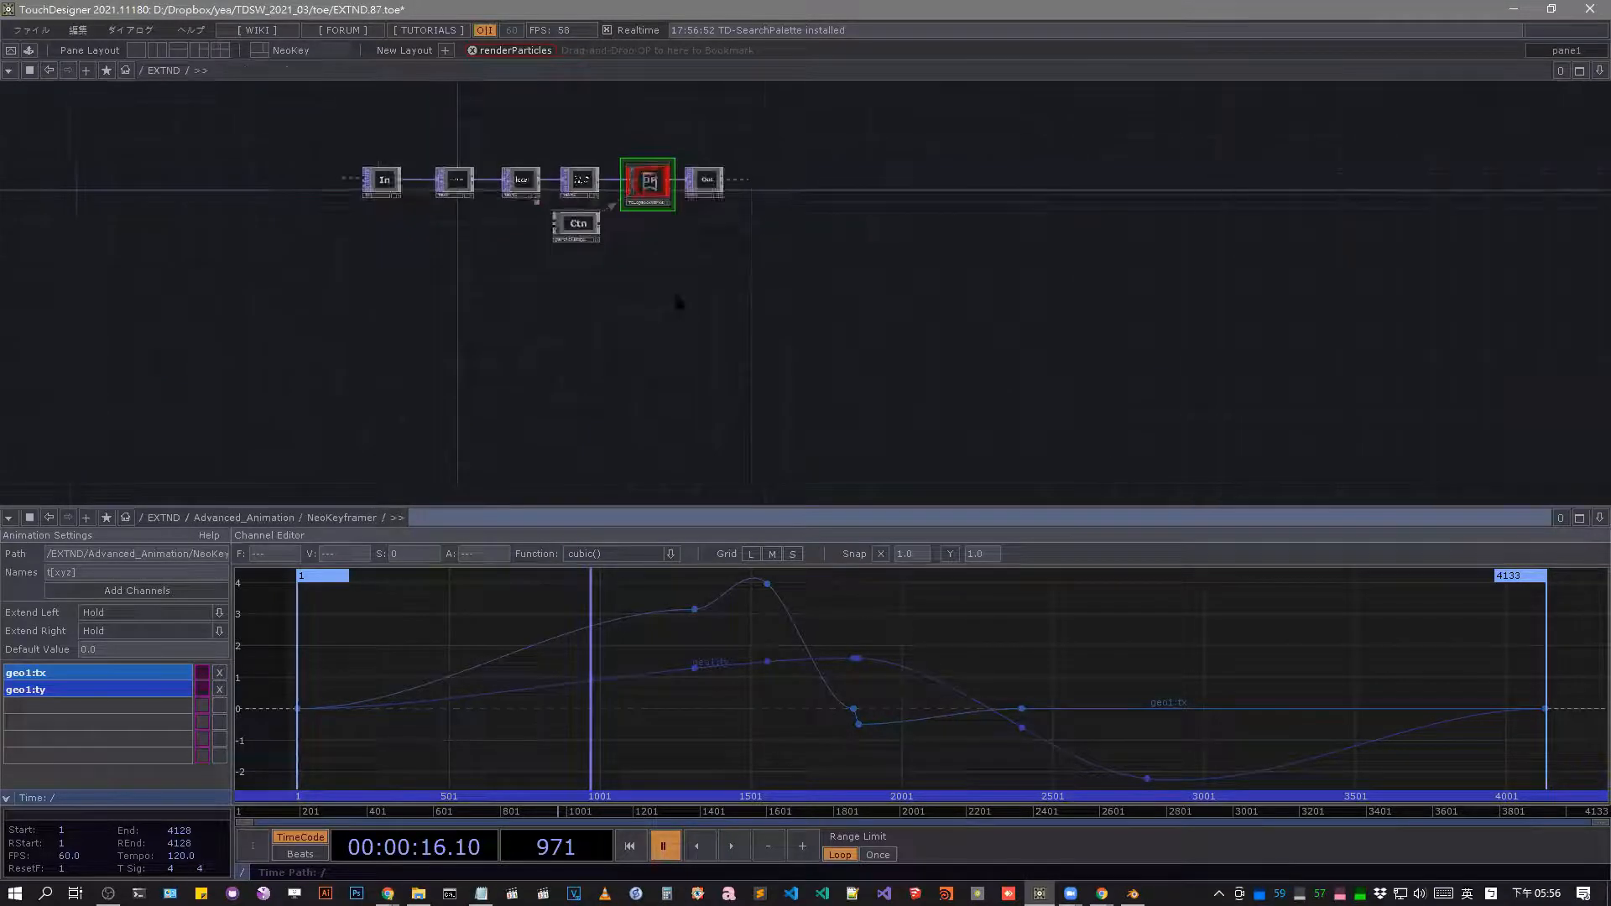
pyautogui.scroll(-6, 678, 300)
pyautogui.scroll(3, 828, 324)
pyautogui.click(871, 295)
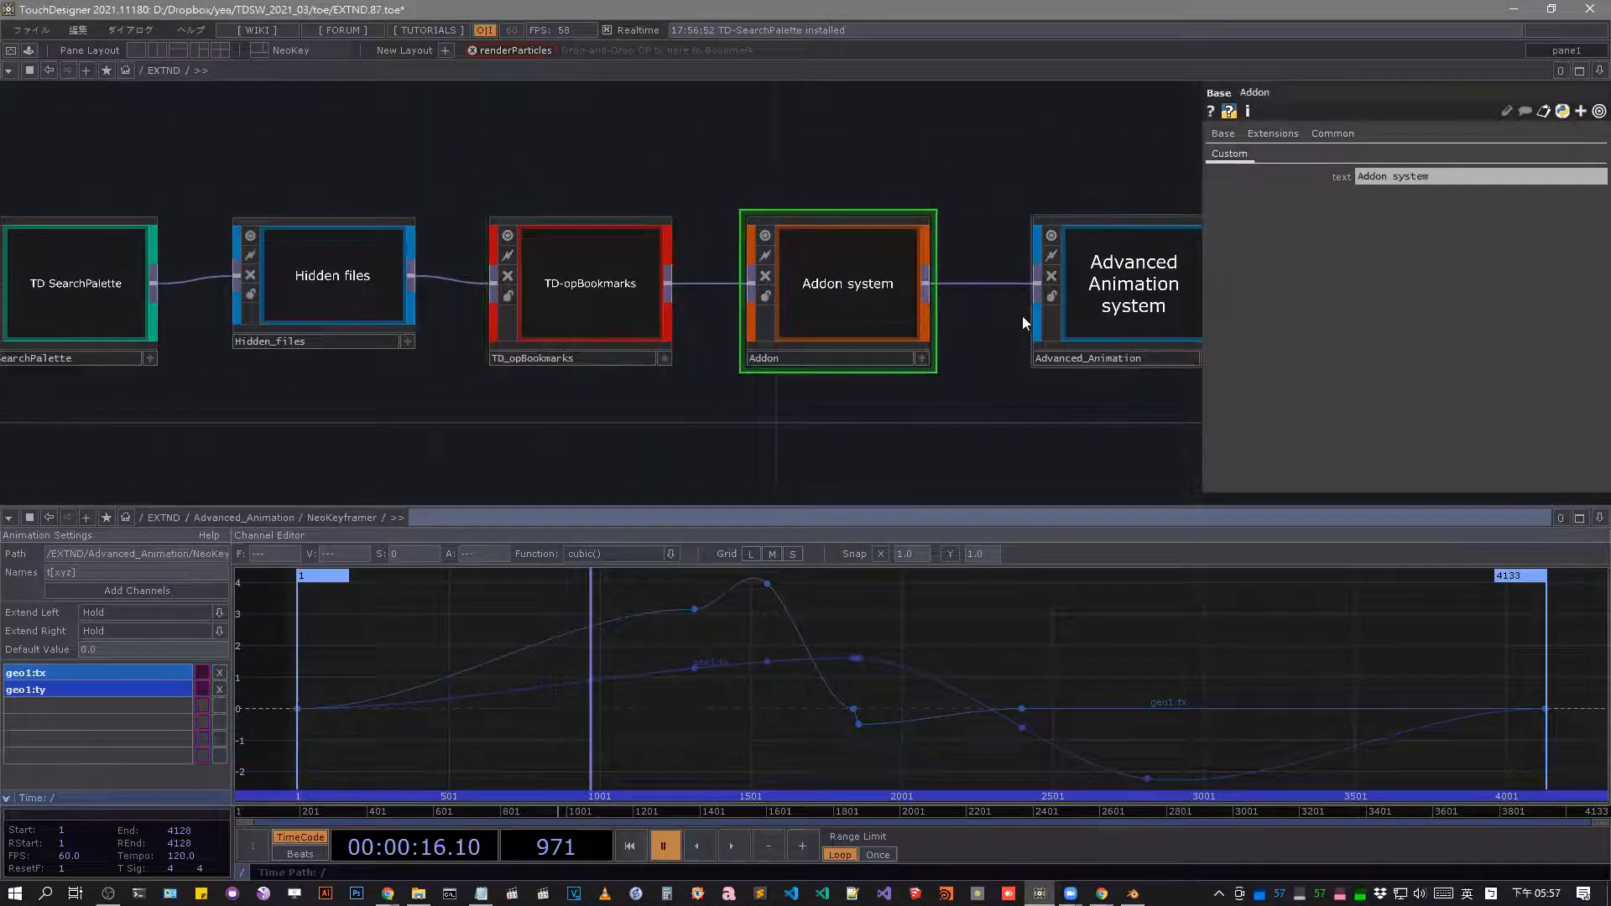
pyautogui.press('Tab')
pyautogui.click(382, 170)
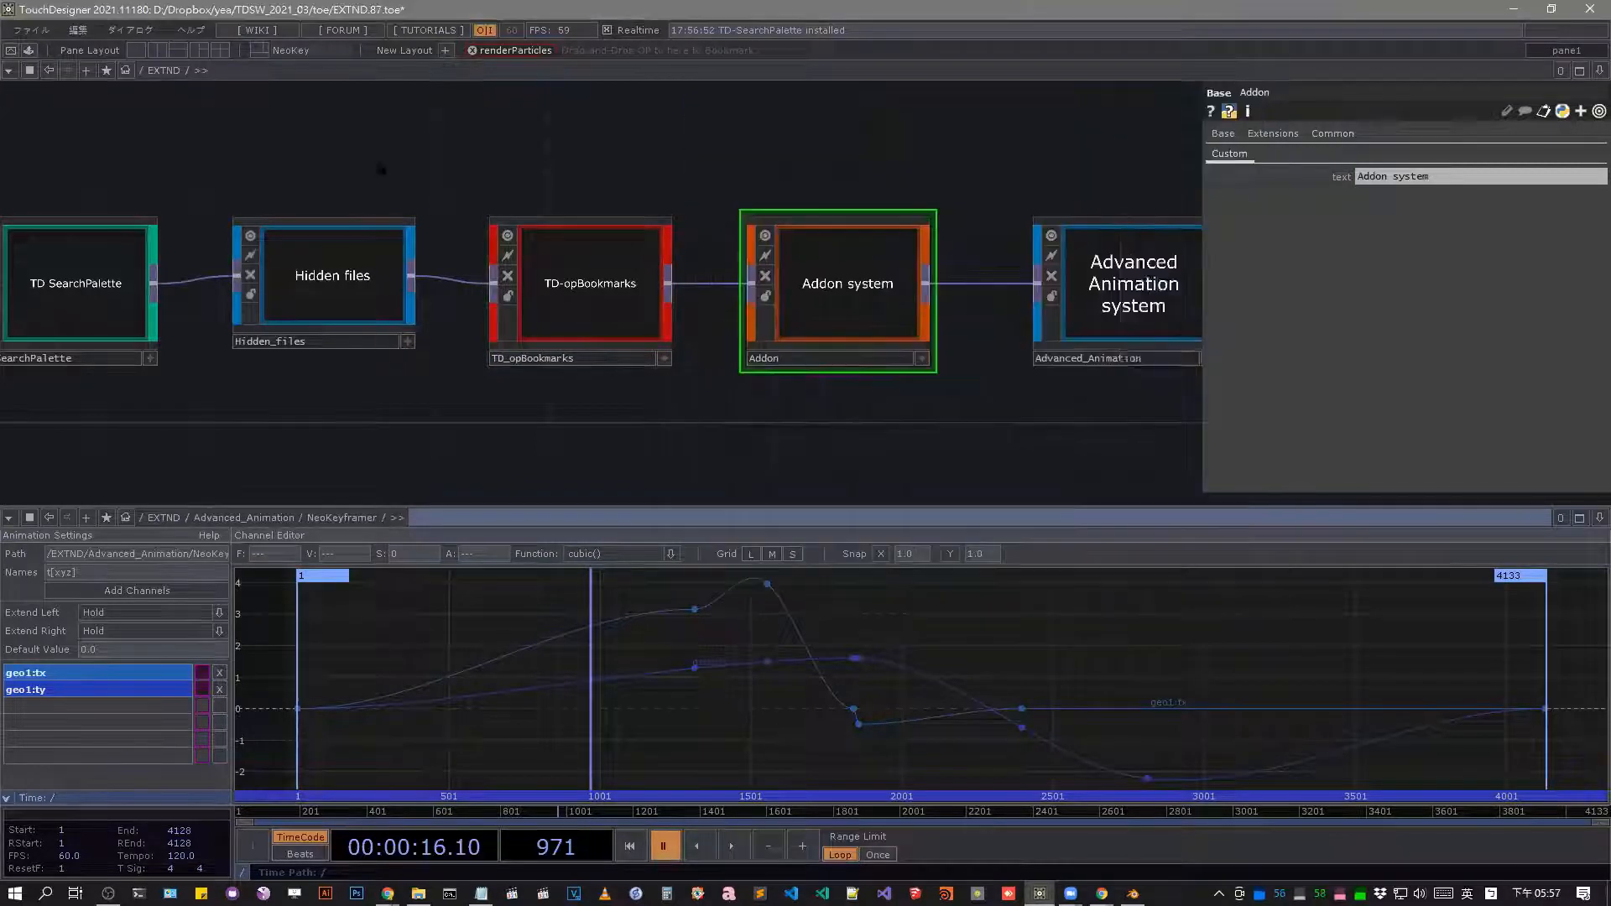
# Enter the TD_Assistant network, install the TouchDesigner Assistant from AssistantCOMP, and return to EXTND.
pyautogui.scroll(-3, 899, 173)
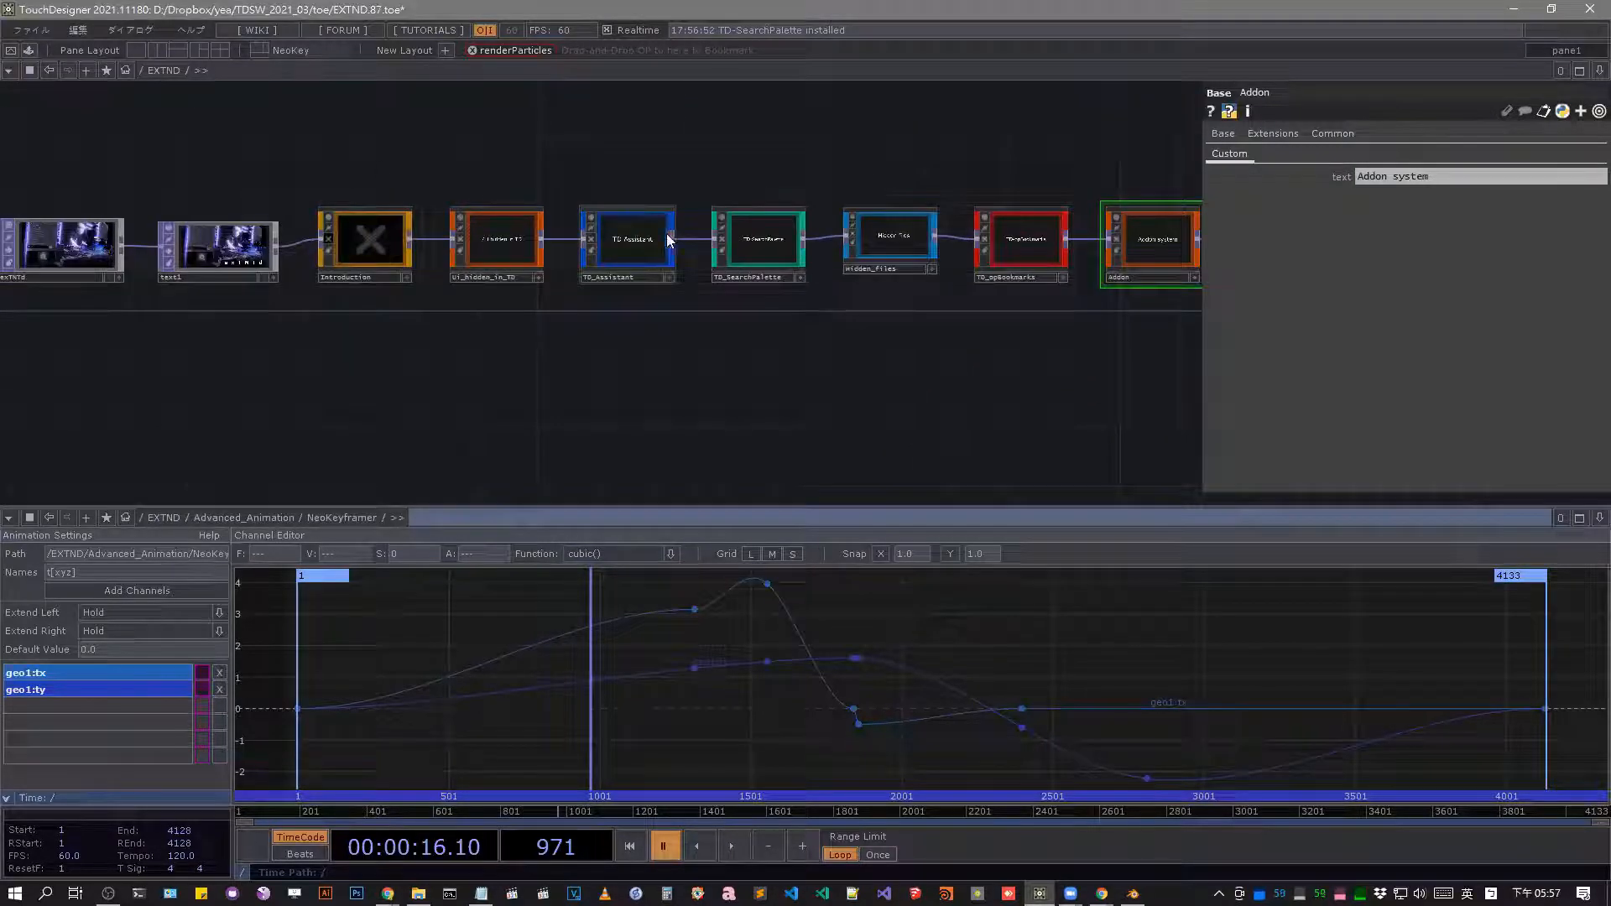
pyautogui.doubleClick(669, 242)
pyautogui.click(1371, 177)
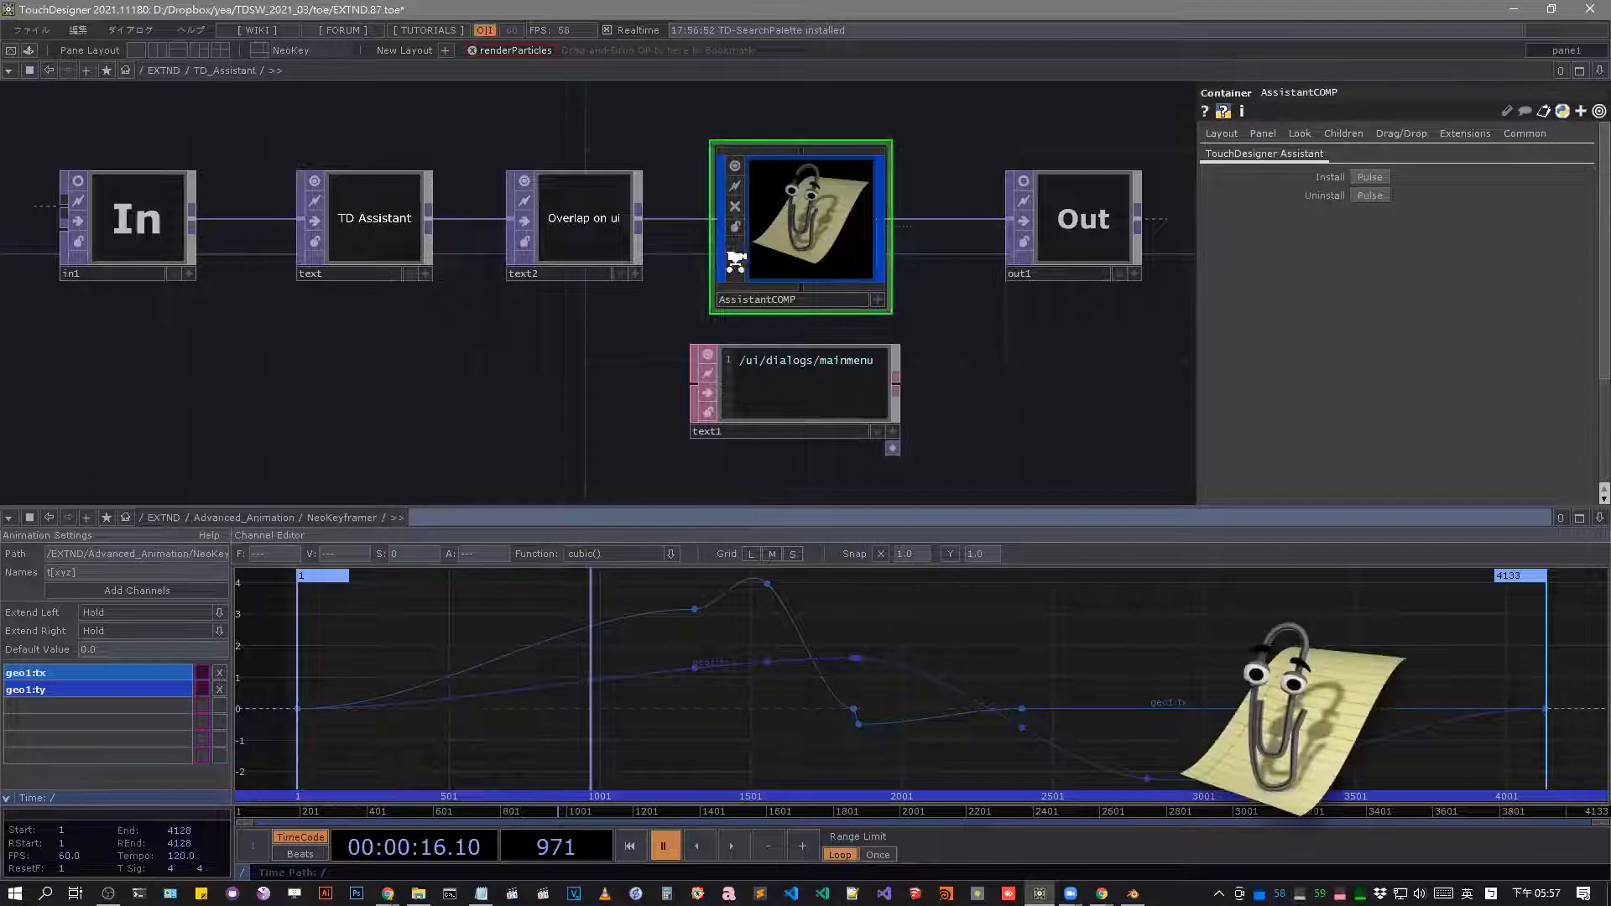
pyautogui.scroll(-8, 728, 253)
pyautogui.press('u')
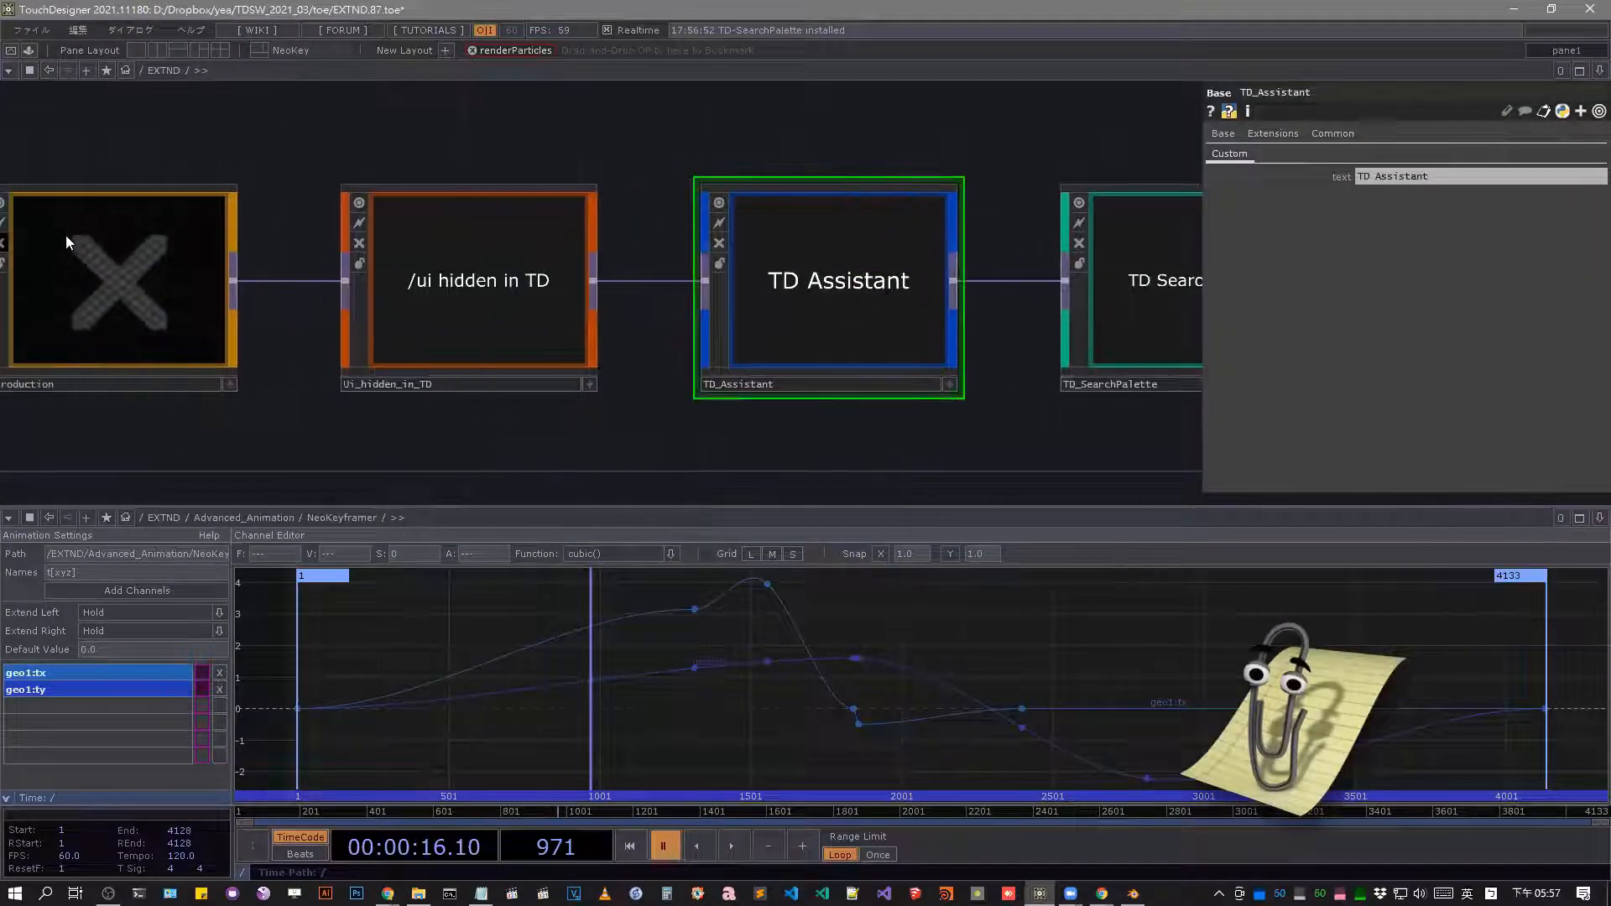
# Preview perform mode, return to the network editor, and show the Palette browser.
pyautogui.click(12, 51)
pyautogui.press('Escape')
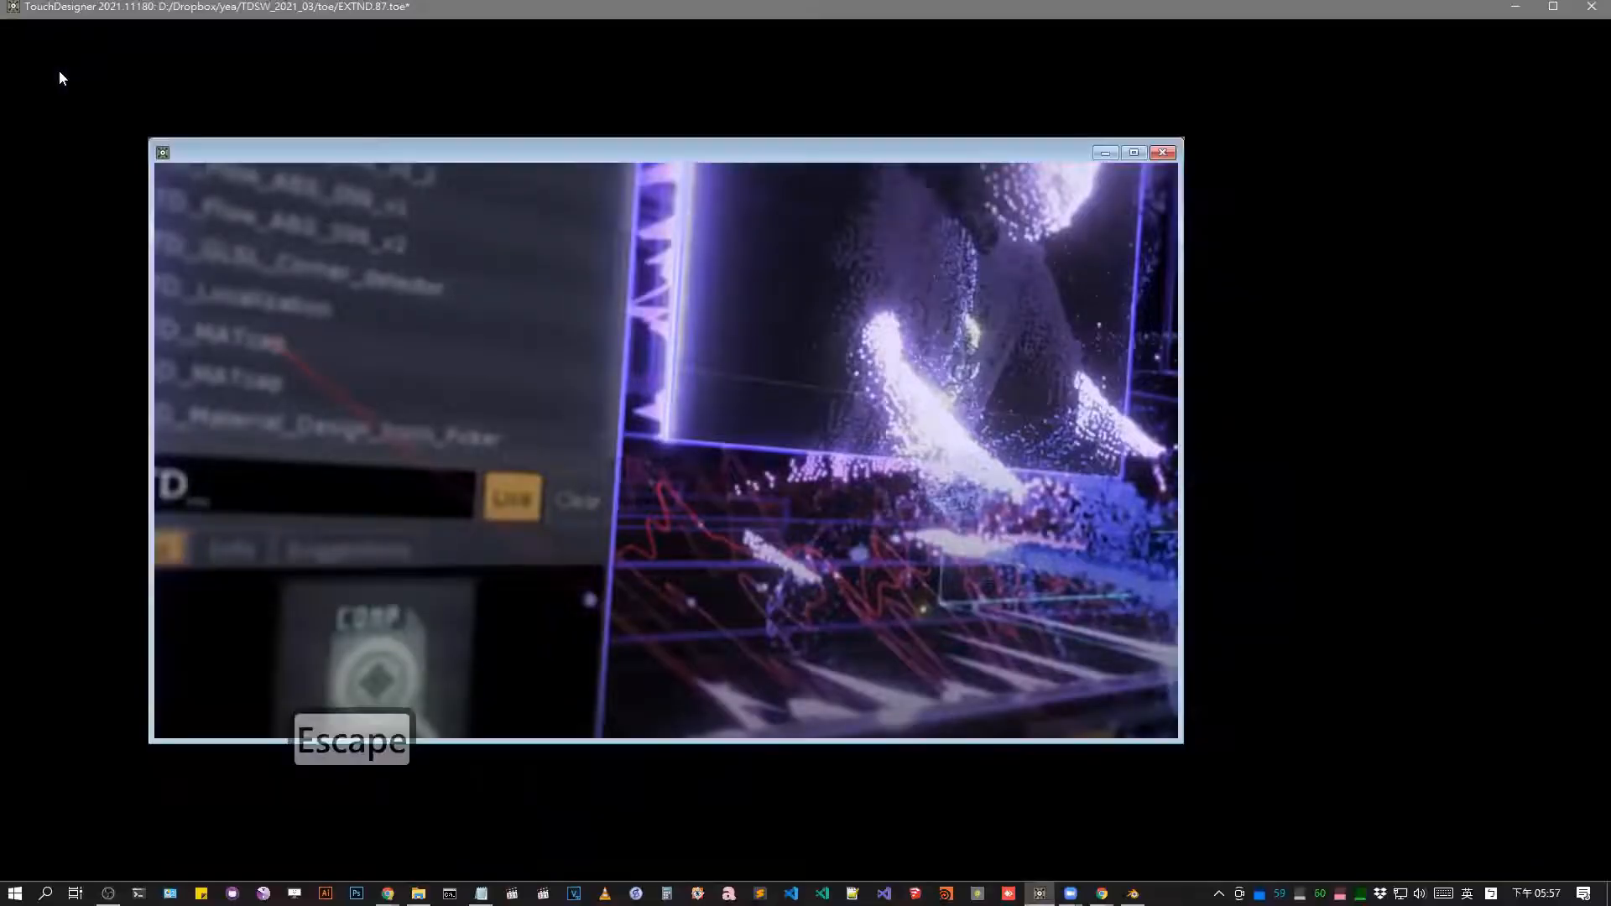
pyautogui.click(29, 49)
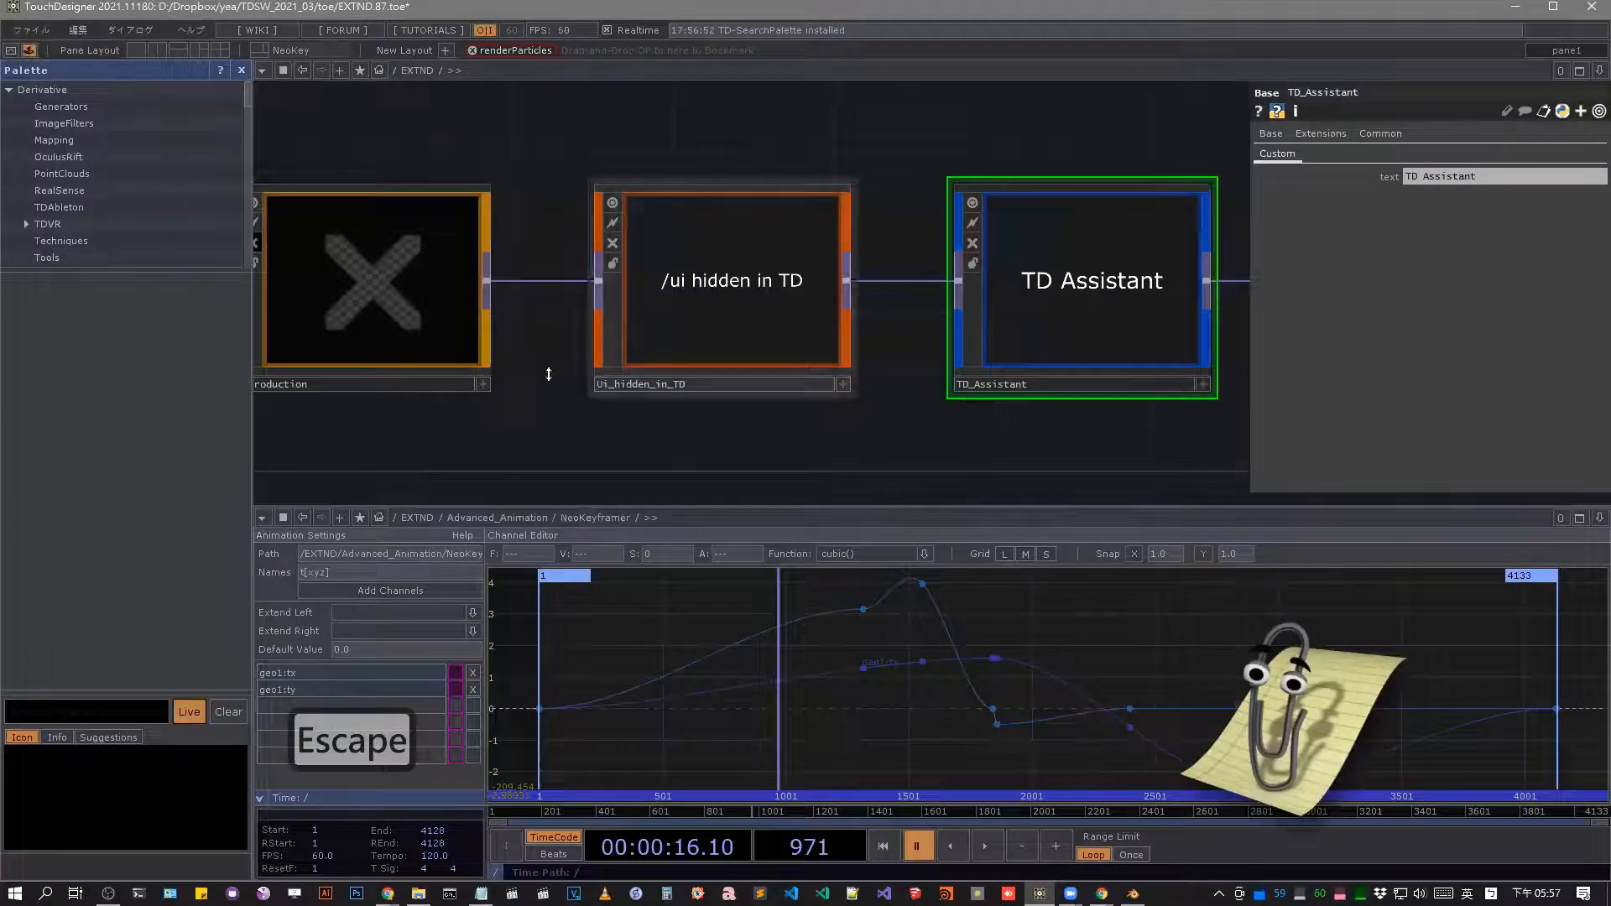
# Add the TD_SearchPalette, Hidden_files and TD_opBookmarks components to the operator bookmark bar.
pyautogui.scroll(-3, 755, 266)
pyautogui.moveTo(1009, 421); pyautogui.dragTo(818, 421)
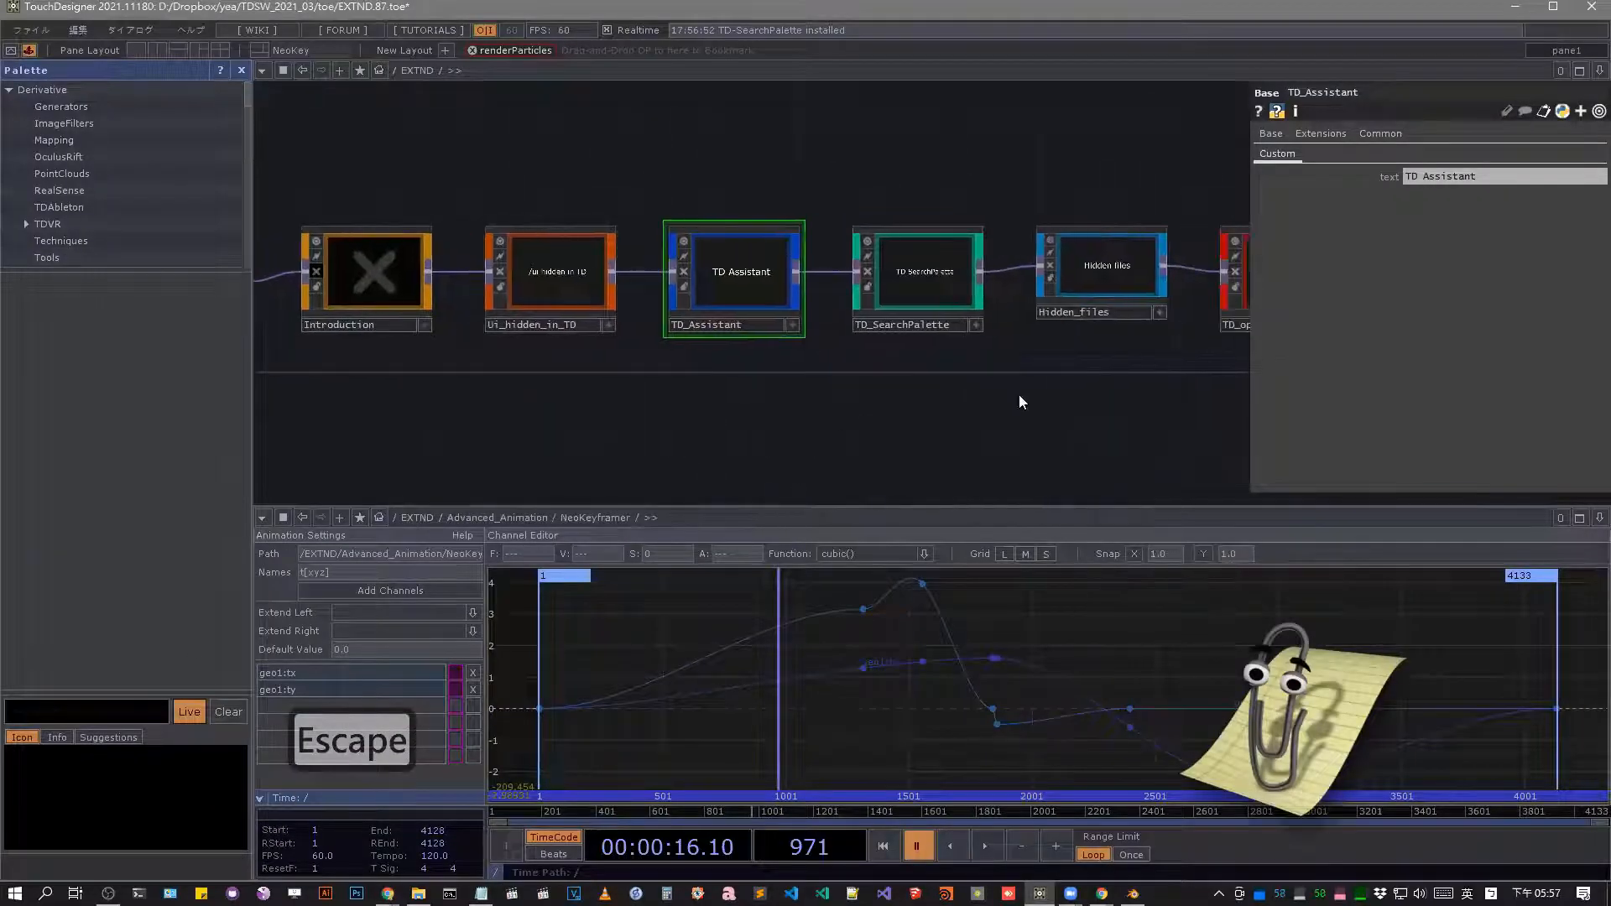
pyautogui.moveTo(907, 256); pyautogui.dragTo(847, 53)
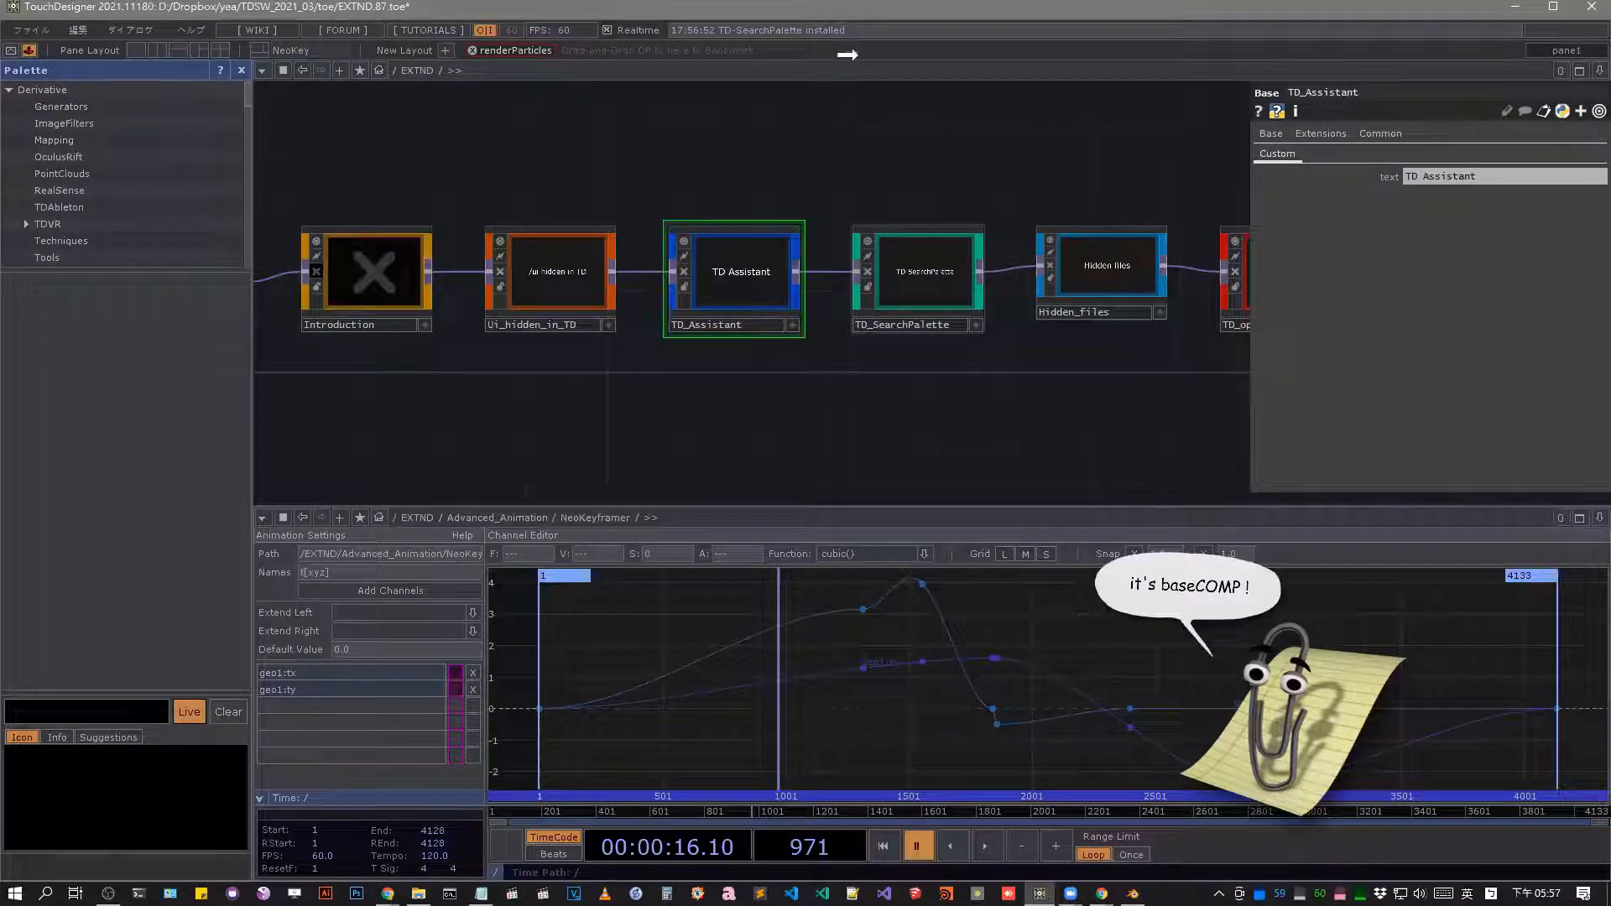
pyautogui.moveTo(1106, 267); pyautogui.dragTo(990, 50)
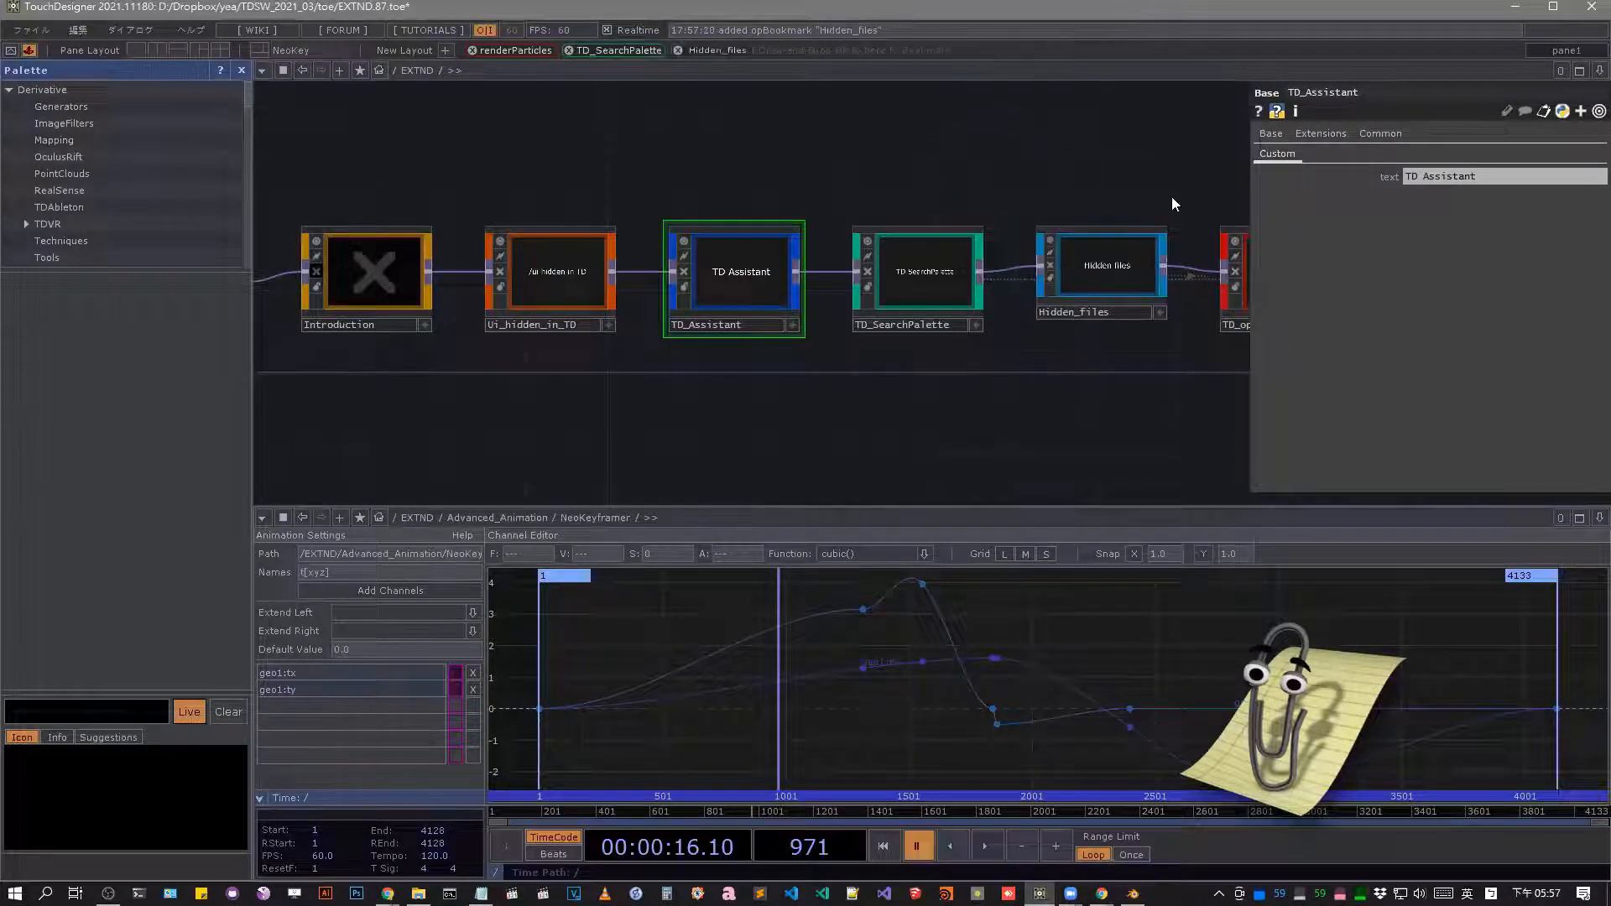
pyautogui.moveTo(1059, 265); pyautogui.dragTo(708, 282)
pyautogui.moveTo(935, 289); pyautogui.dragTo(894, 63)
# Enter the Ui_hidden_in_TD network from EXTND and view its Ramp_Textport component up close.
pyautogui.moveTo(638, 332); pyautogui.dragTo(811, 317)
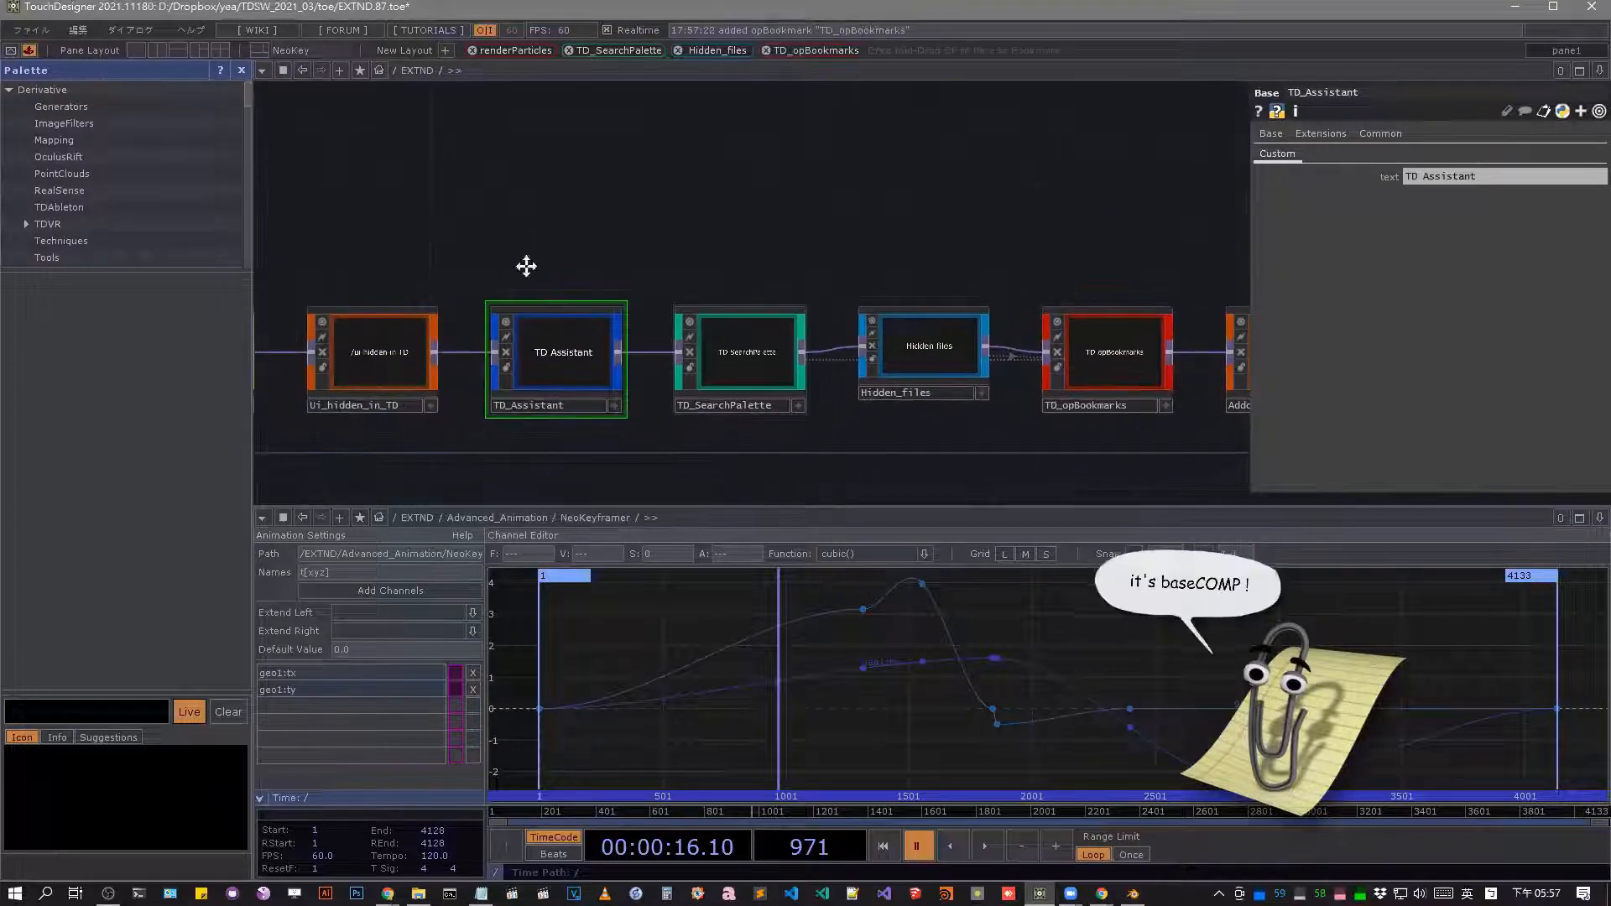
pyautogui.moveTo(525, 266); pyautogui.dragTo(679, 250)
pyautogui.moveTo(559, 354); pyautogui.dragTo(738, 282)
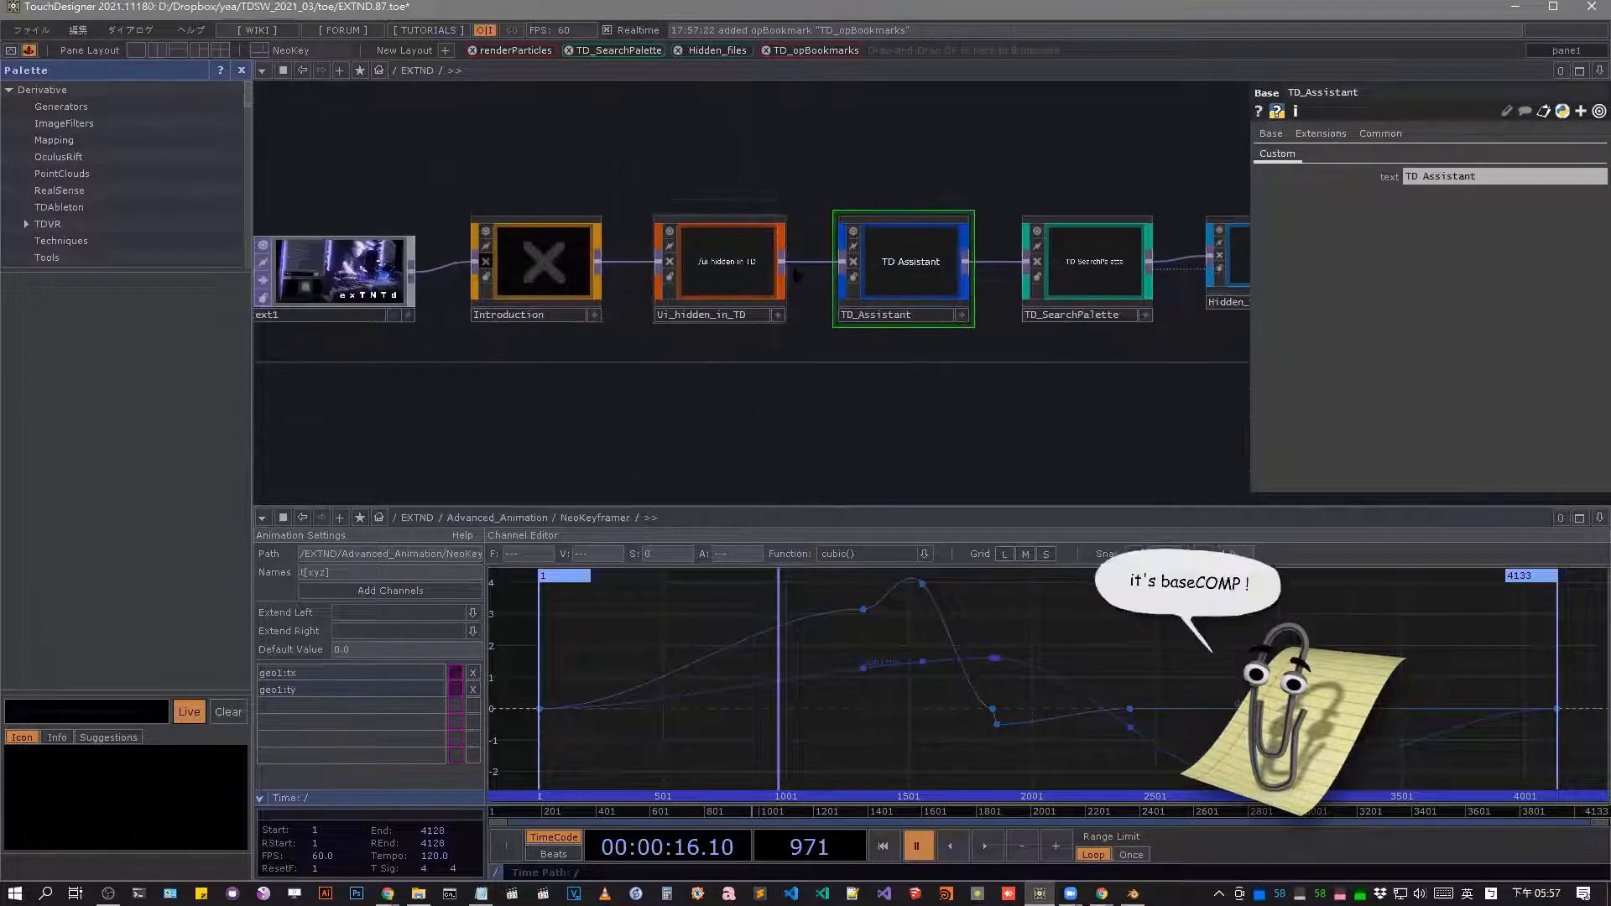
pyautogui.click(726, 261)
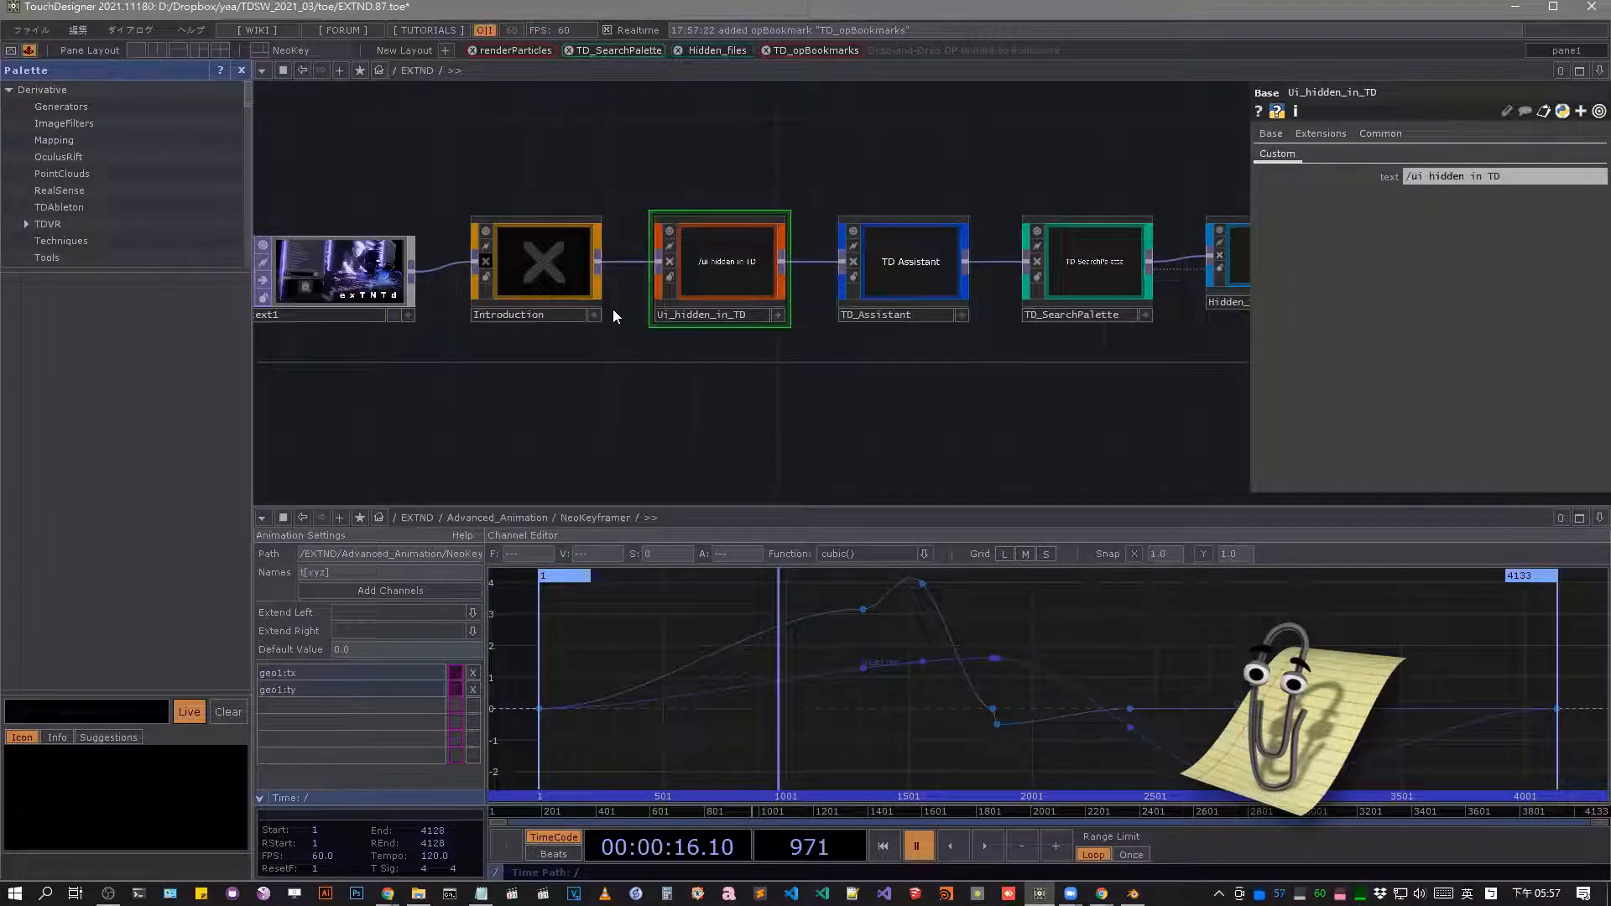
pyautogui.press('i')
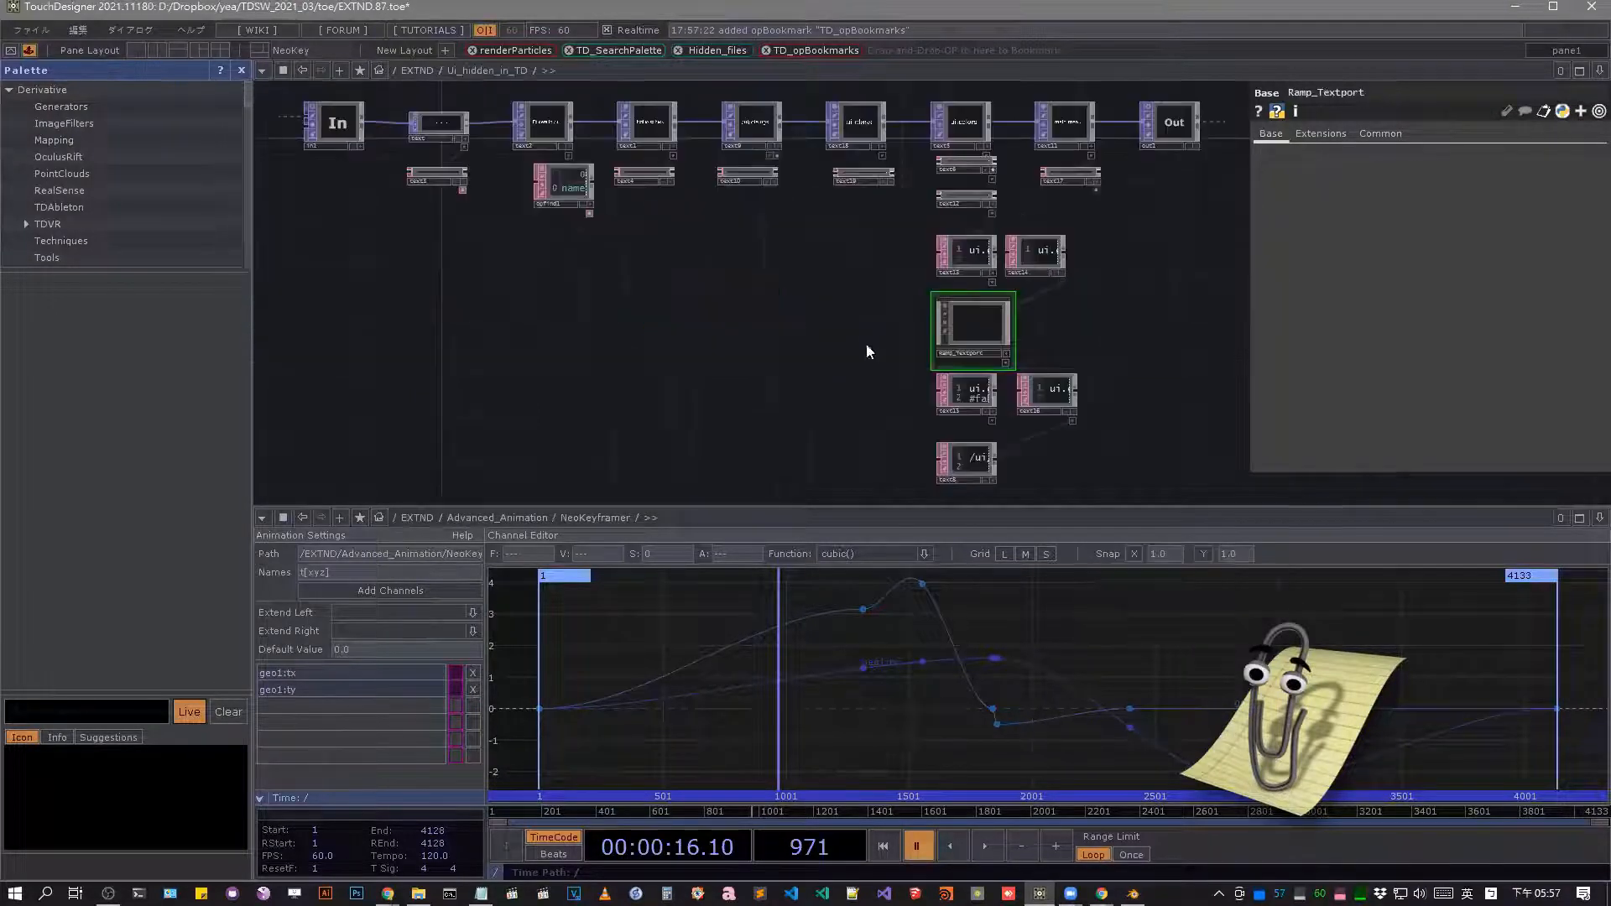
pyautogui.scroll(5, 847, 306)
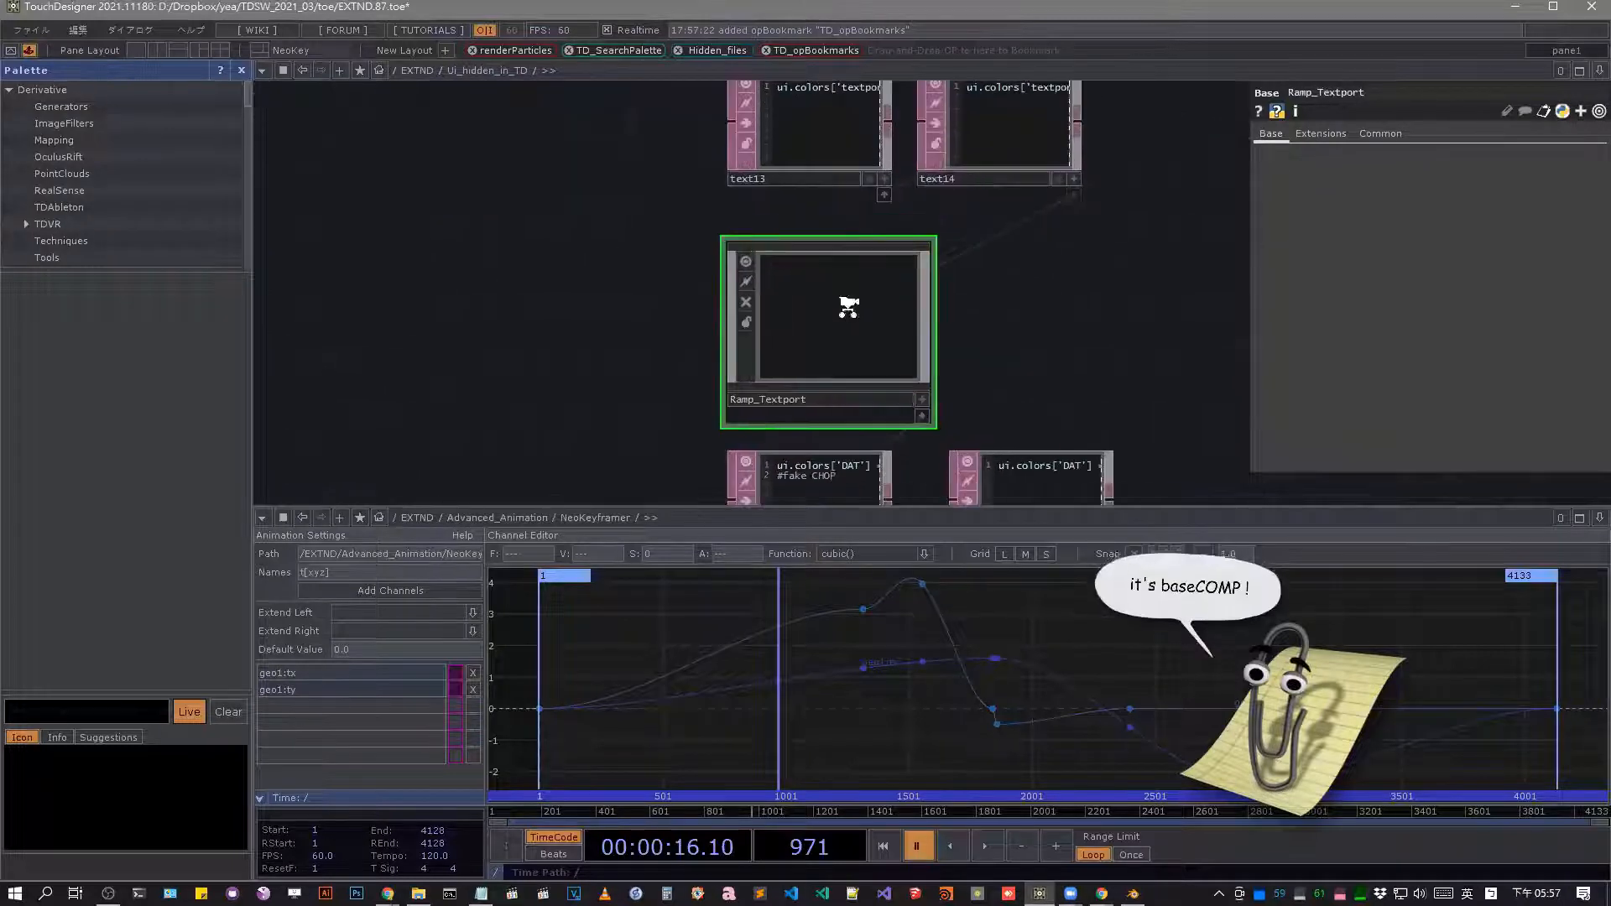
# Copy the copy_to_ui container and its docked nodes, found below text10 in the Ui_hidden_in_TD network.
pyautogui.scroll(-6, 843, 302)
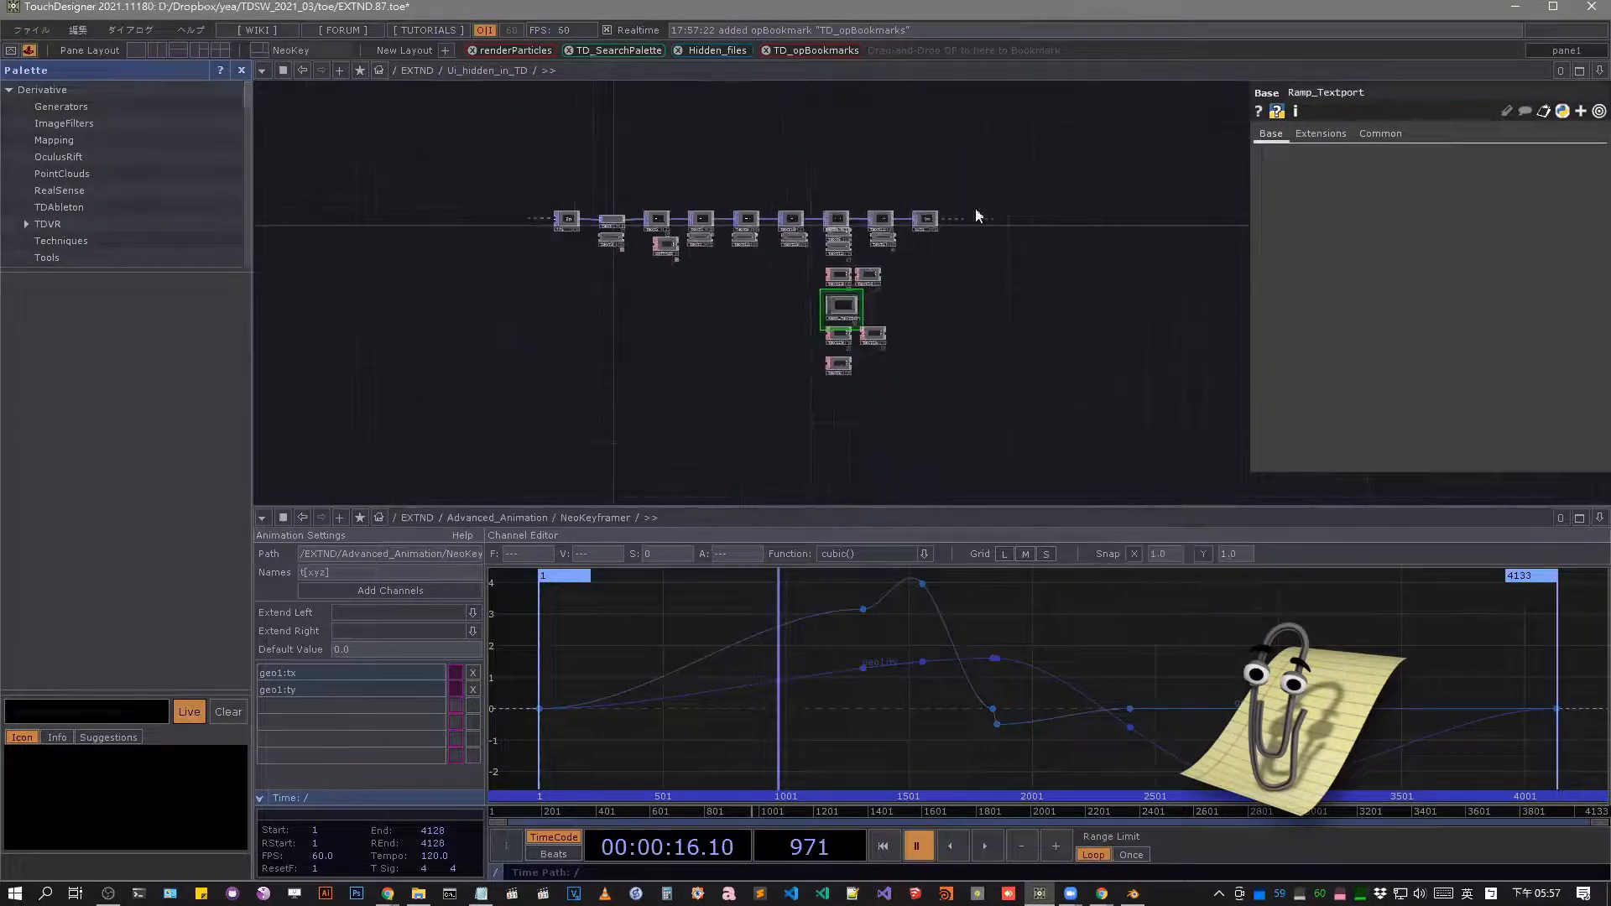
pyautogui.scroll(3, 732, 244)
pyautogui.scroll(4, 609, 273)
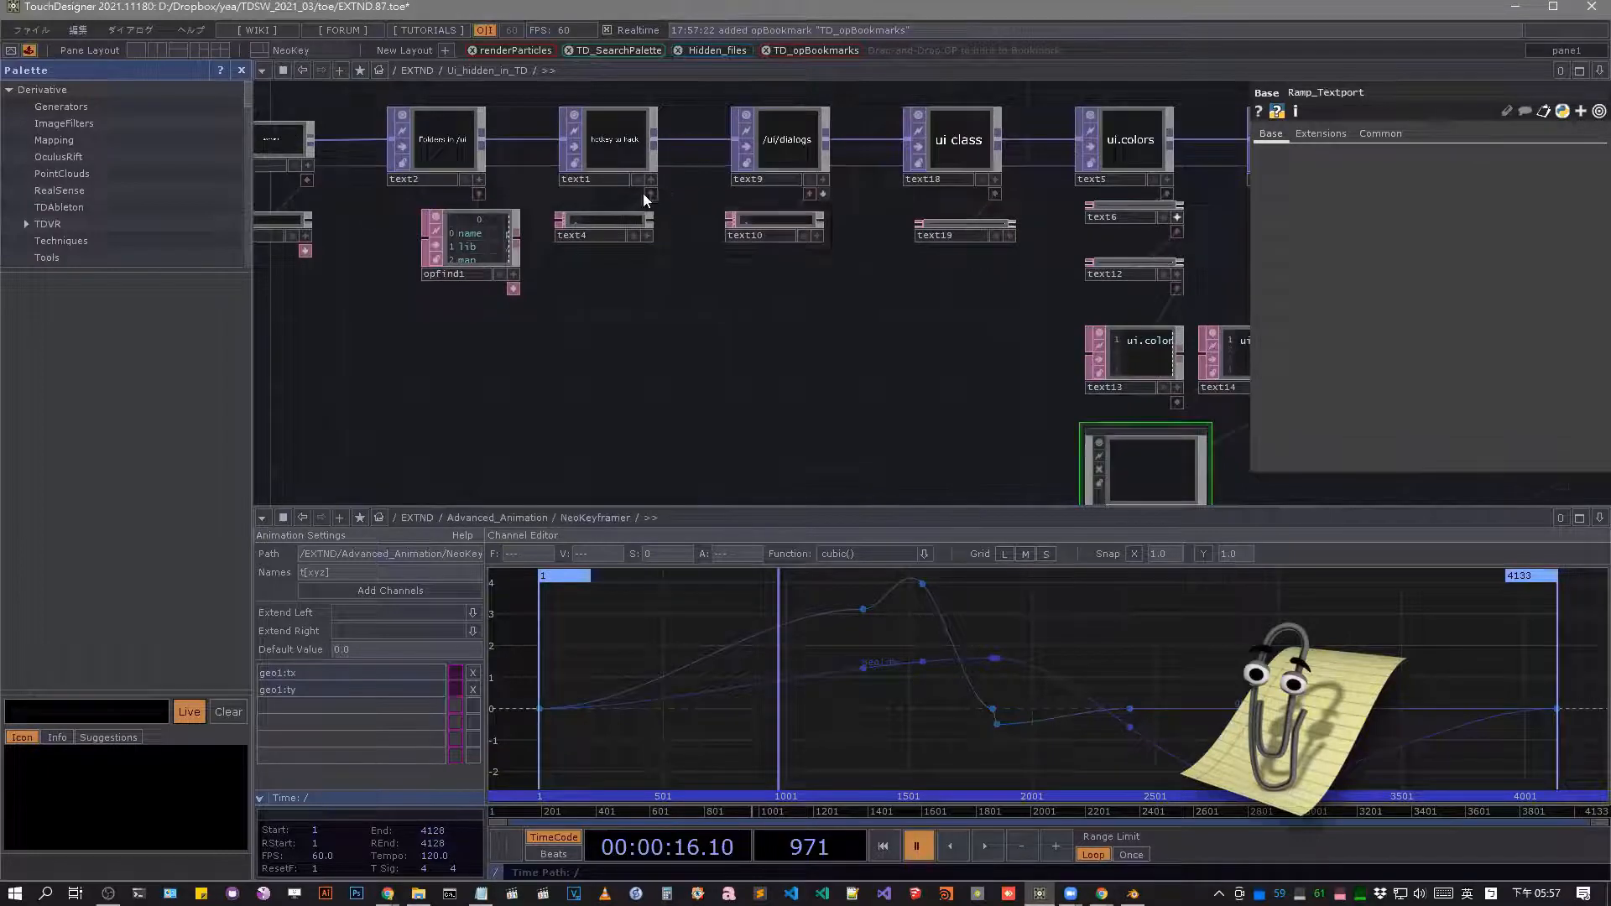
pyautogui.scroll(3, 637, 198)
pyautogui.moveTo(878, 349); pyautogui.dragTo(597, 368)
pyautogui.click(623, 210)
pyautogui.click(606, 361)
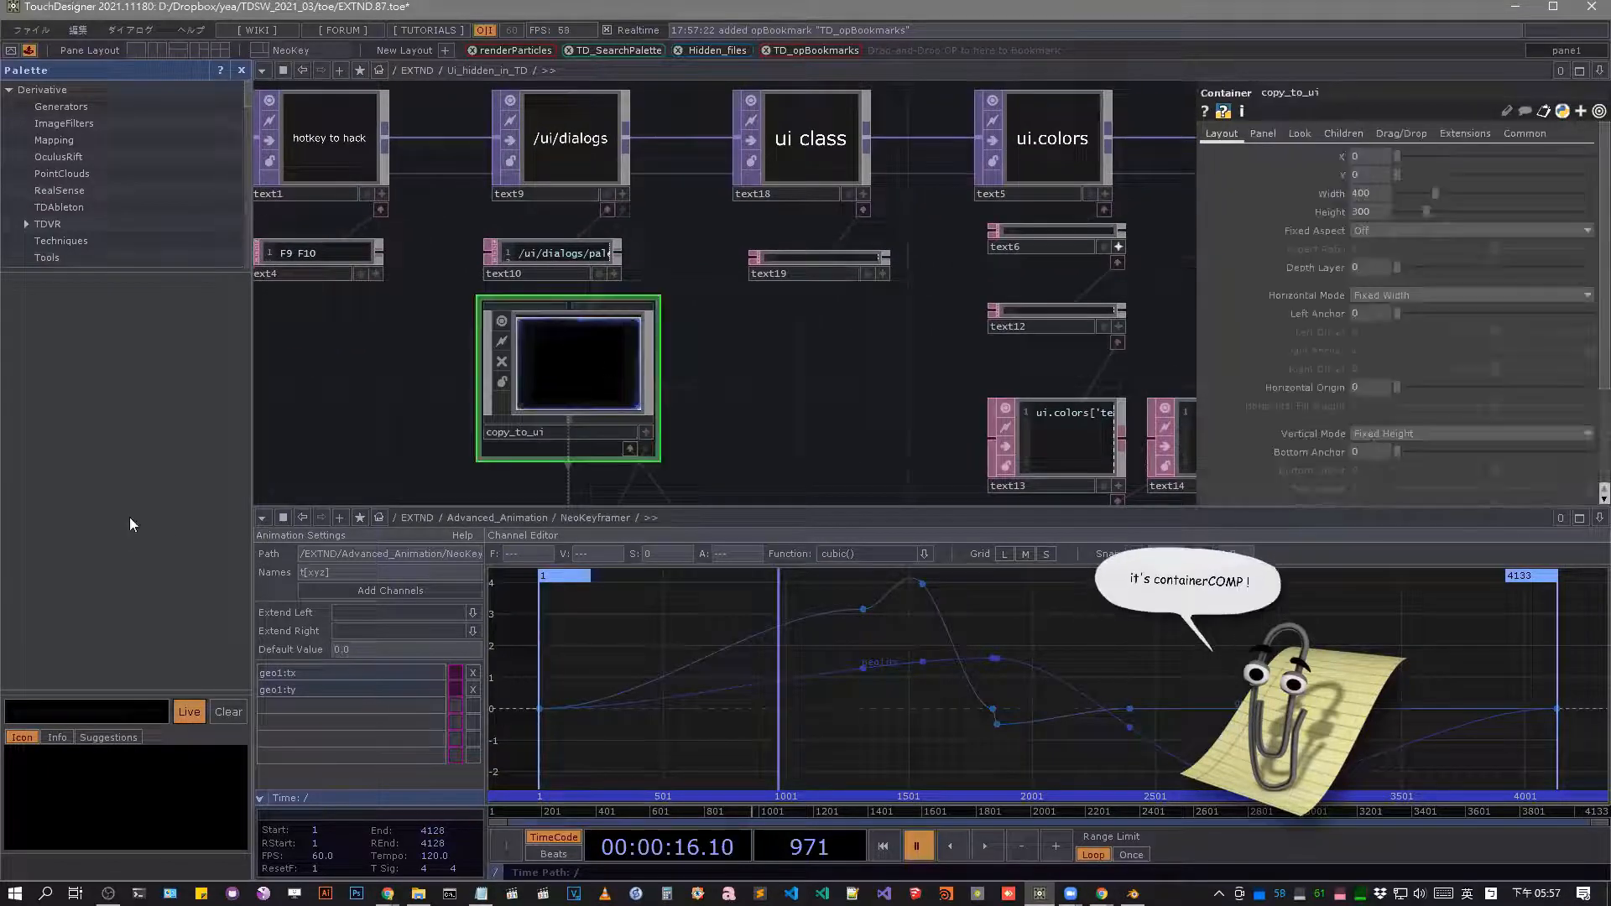
pyautogui.hotkey('ctrl', 'c')
# Open the hidden network behind the Palette browser in a floating pane and go up to /ui/dialogs/palette.
pyautogui.press('F9')
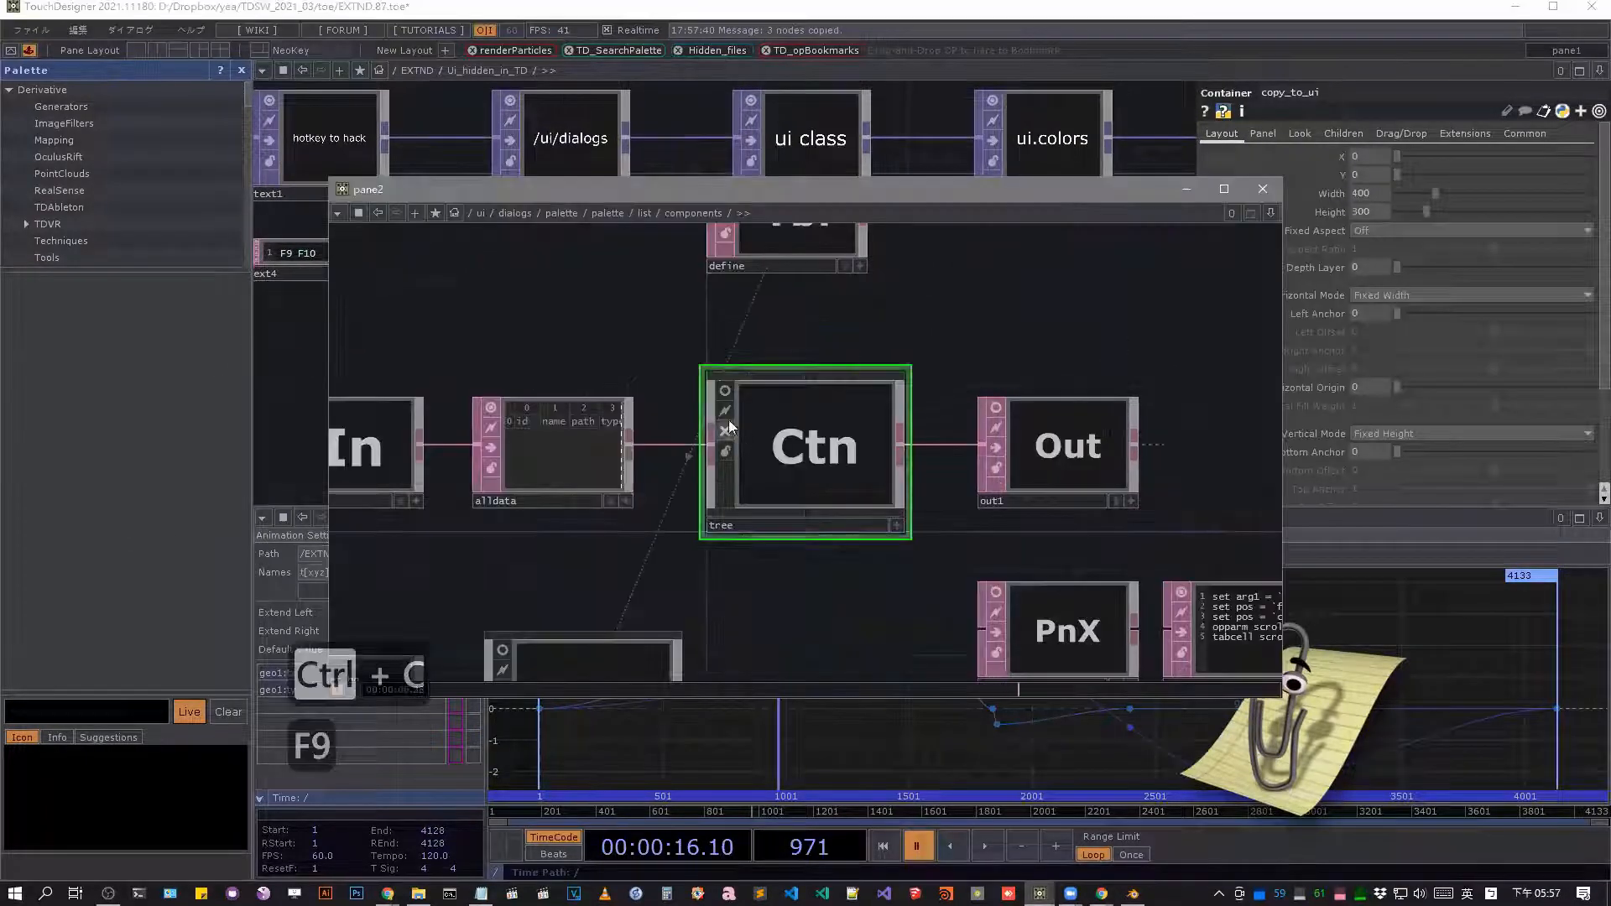
pyautogui.scroll(-5, 730, 424)
pyautogui.click(602, 214)
pyautogui.scroll(-5, 772, 433)
pyautogui.scroll(1, 785, 440)
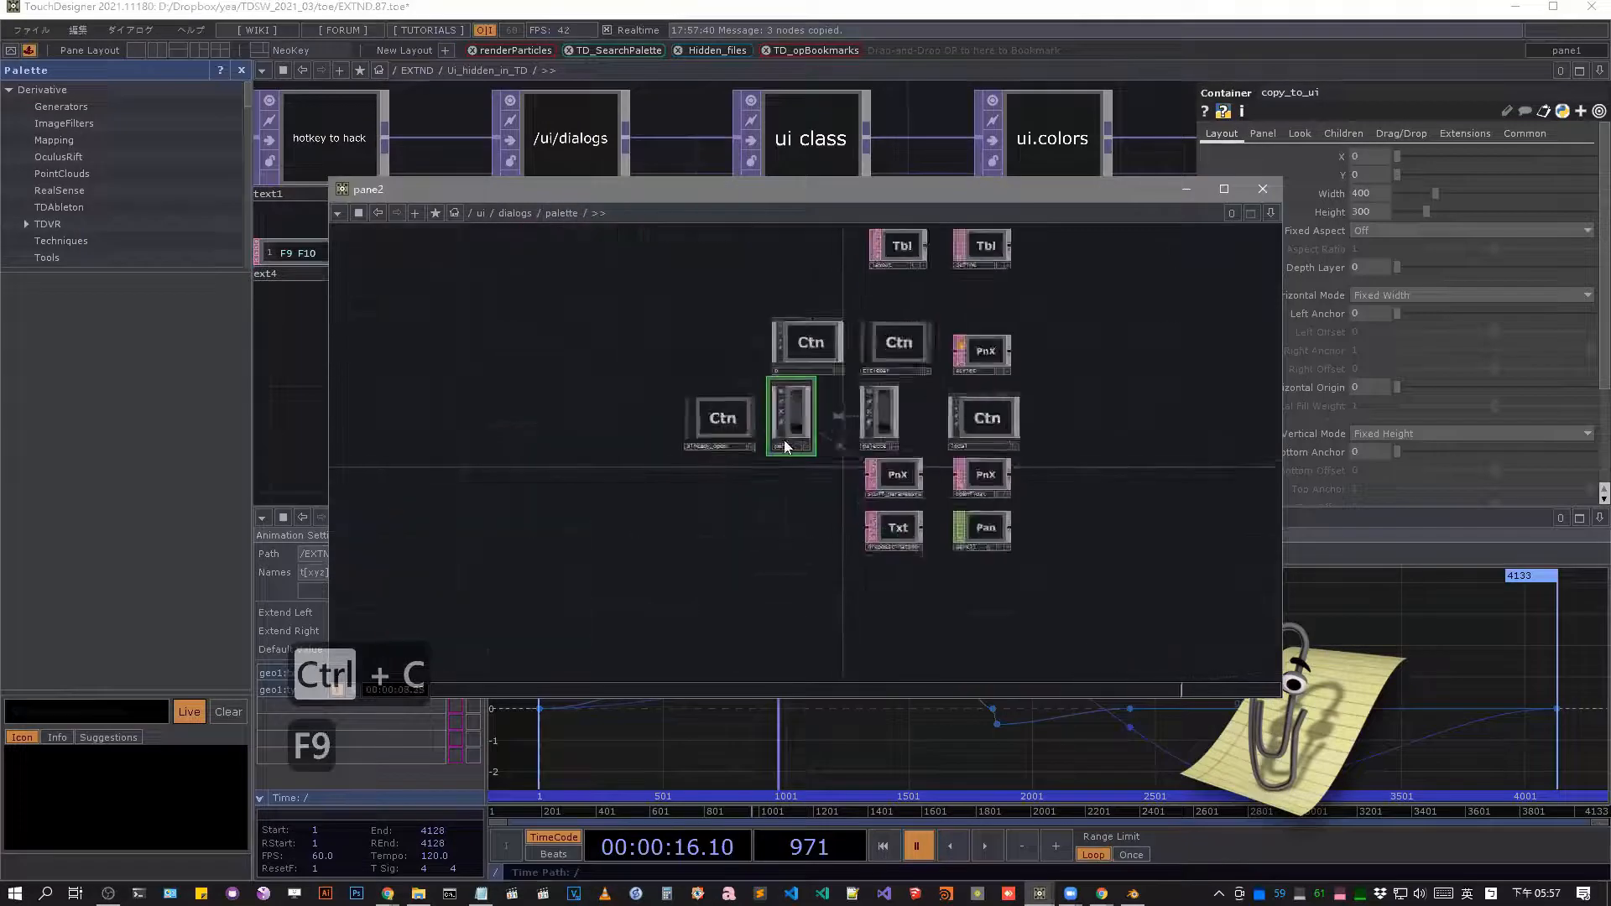
# Try pasting the copied copy_to_ui nodes into /ui/dialogs/palette, and undo the paste.
pyautogui.scroll(3, 786, 445)
pyautogui.hotkey('ctrl', 'v')
pyautogui.click(789, 551)
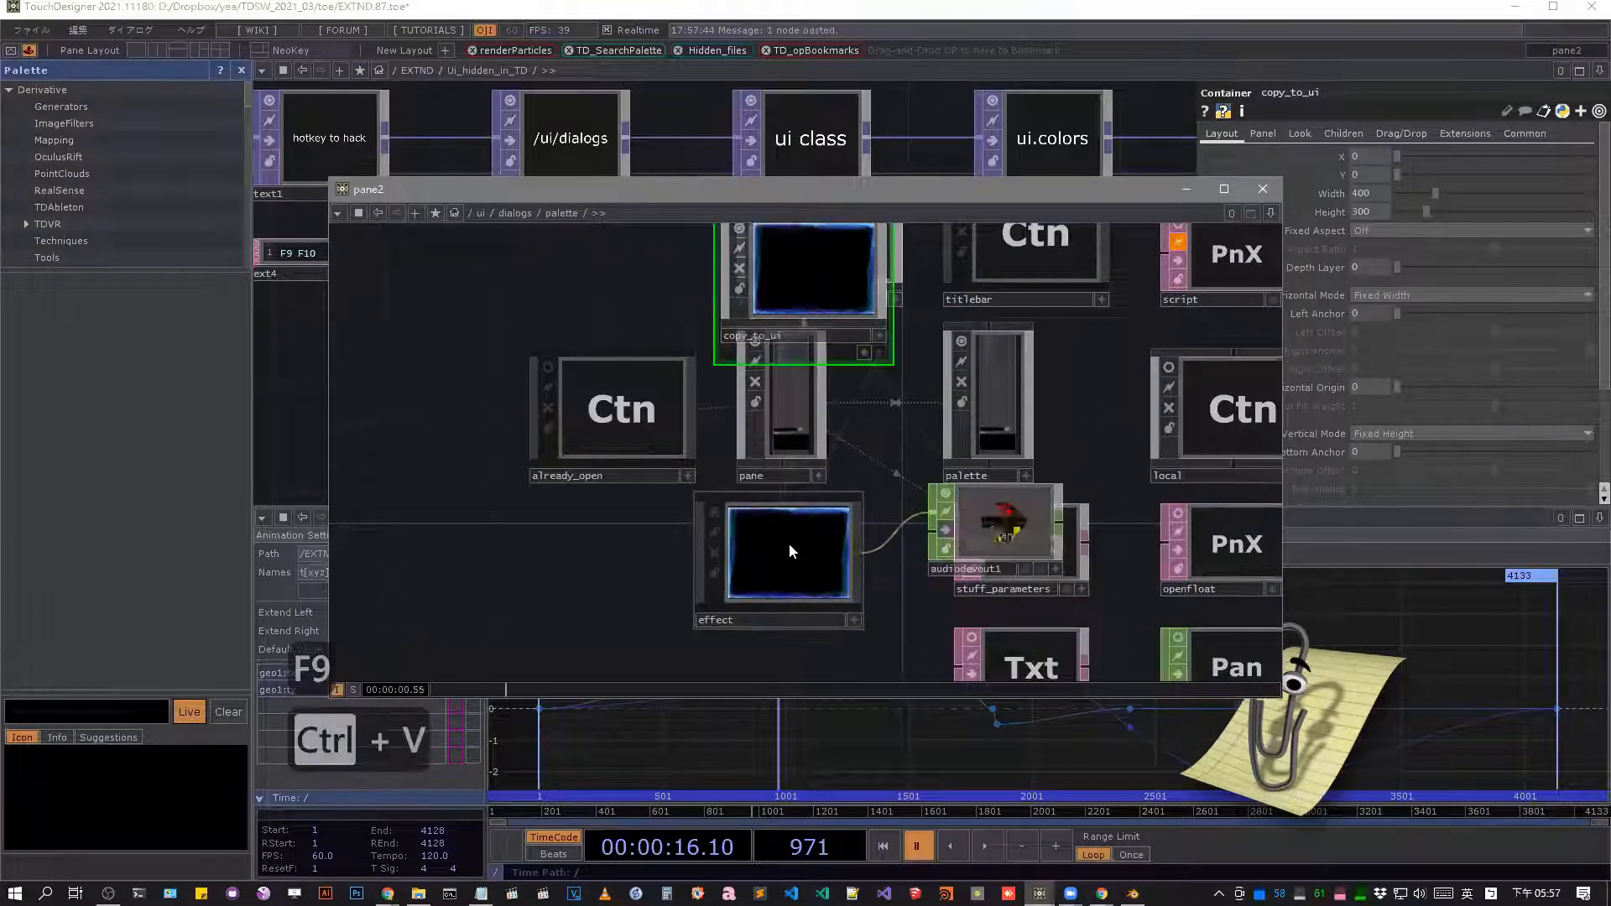
pyautogui.hotkey('ctrl', 'z')
pyautogui.hotkey('ctrl', 'z')
# Move the floating pane aside and try to copy the effect container below copy_to_ui in Ui_hidden_in_TD.
pyautogui.moveTo(1082, 193); pyautogui.dragTo(1403, 187)
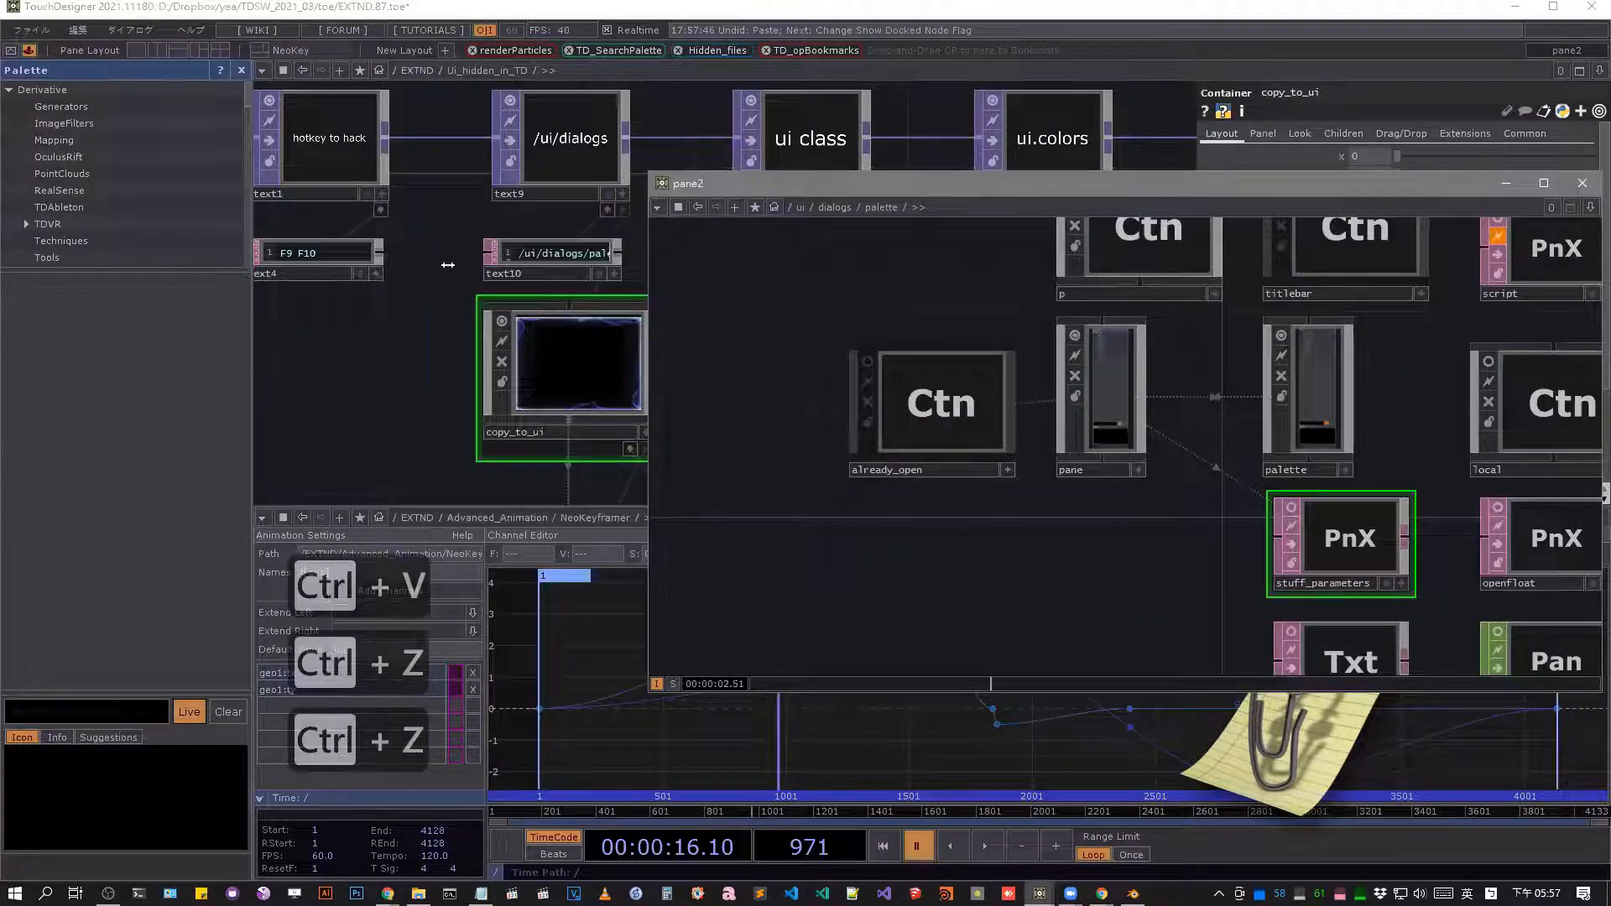
pyautogui.scroll(-6, 447, 263)
pyautogui.scroll(4, 447, 331)
pyautogui.click(446, 333)
pyautogui.hotkey('ctrl', 'c')
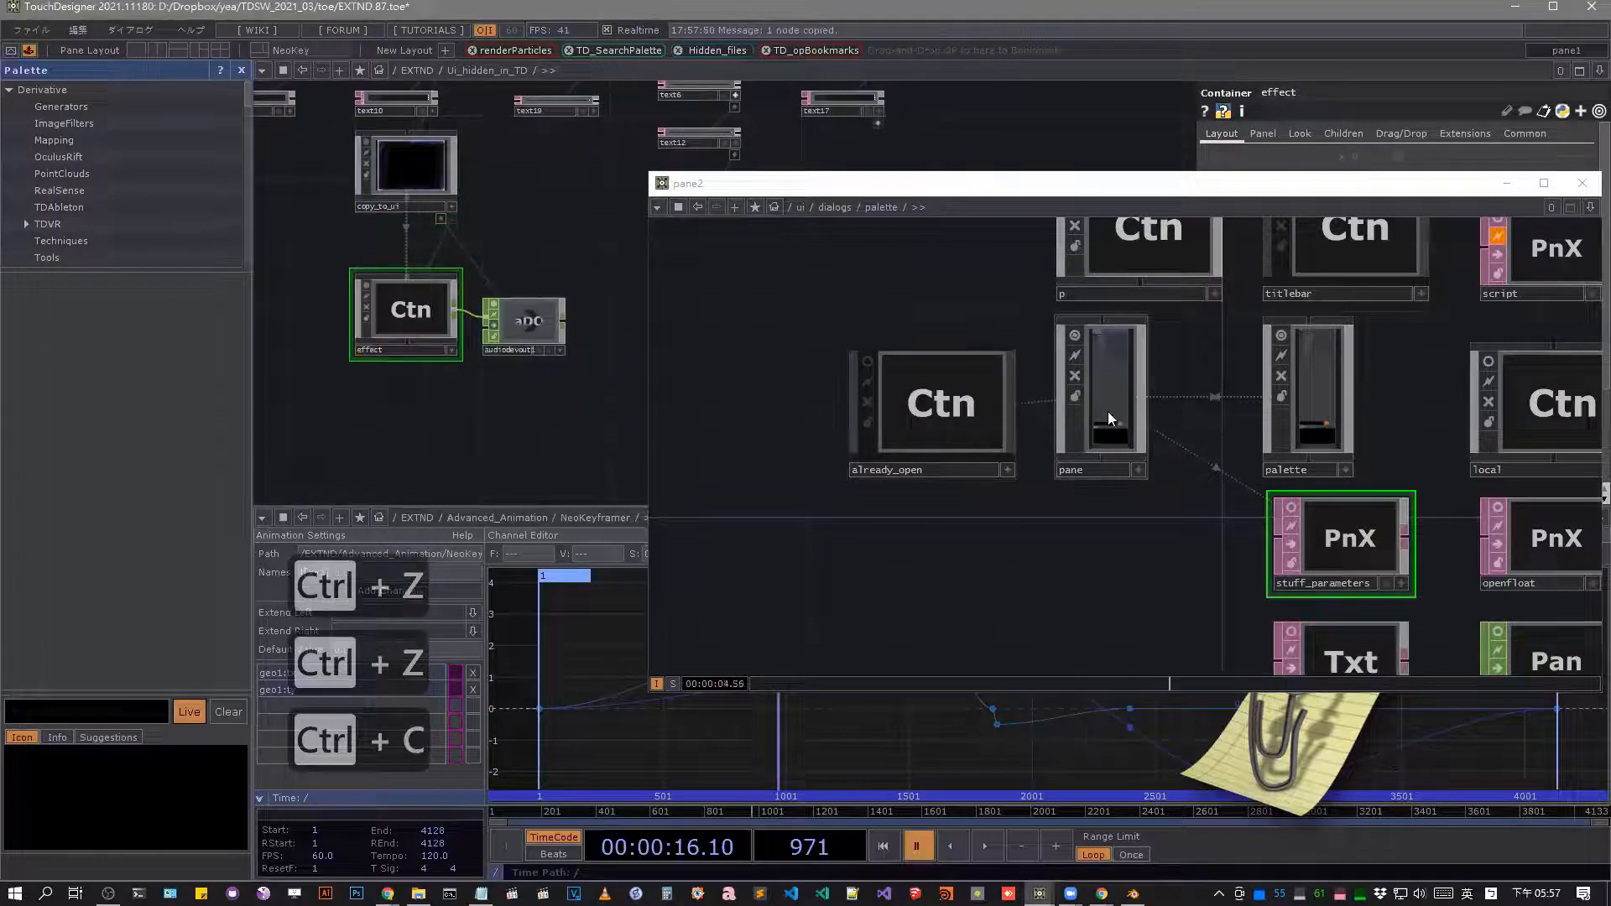
# Enter the pane component inside /ui/dialogs/palette, try pasting the copied node there, and undo the paste.
pyautogui.doubleClick(1107, 411)
pyautogui.hotkey('ctrl', 'v')
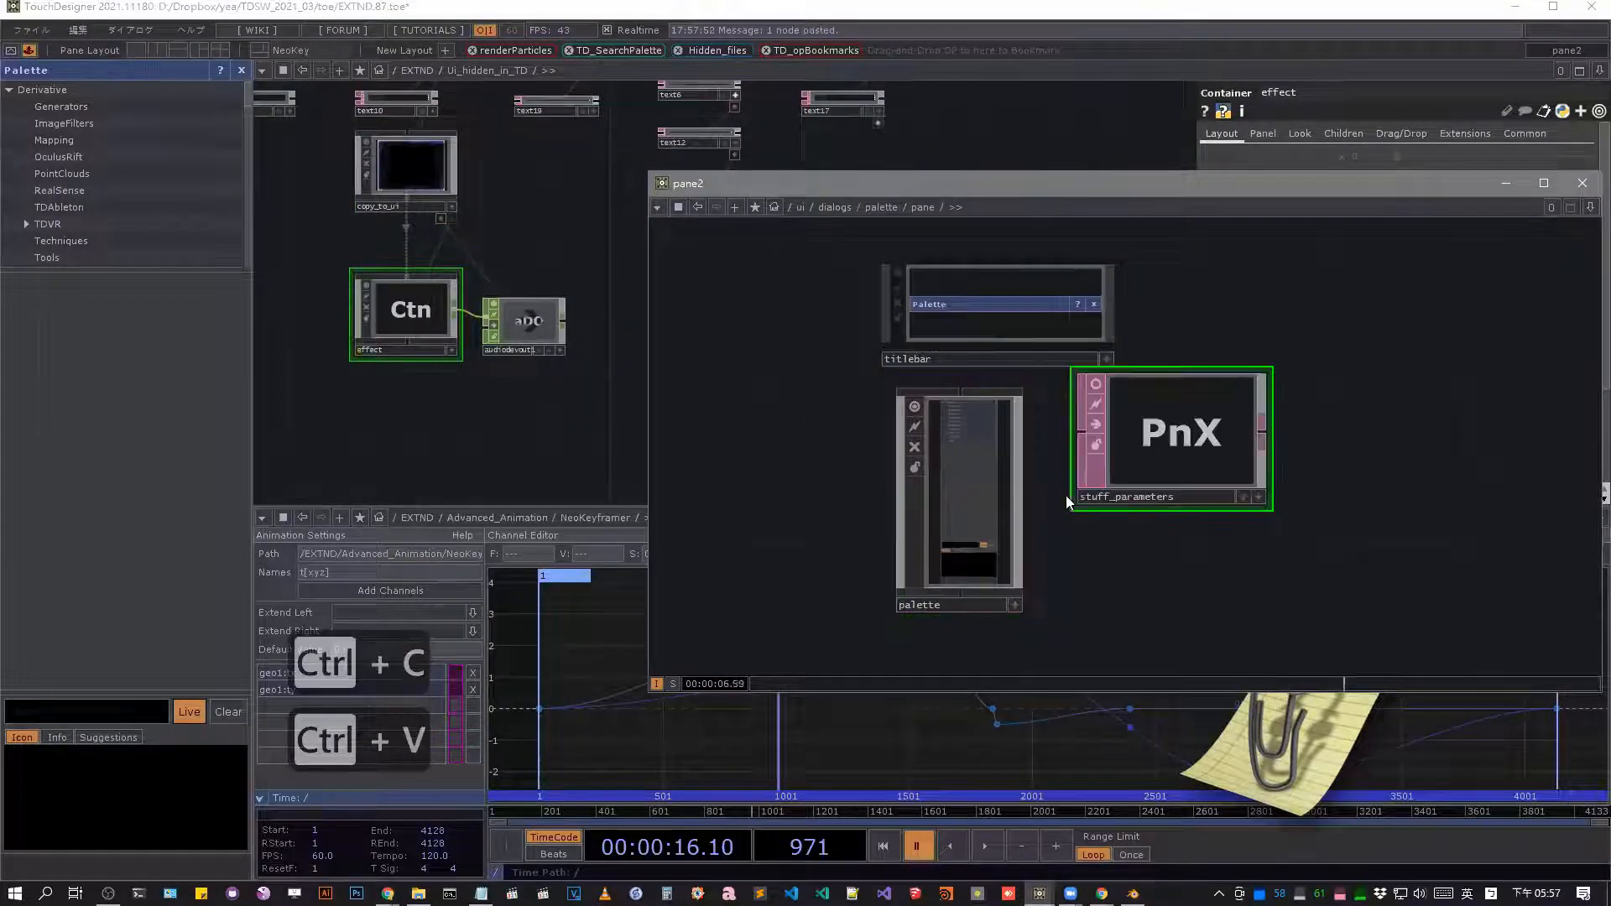
pyautogui.hotkey('ctrl', 'z')
# Copy the effect container from Ui_hidden_in_TD into /ui/dialogs/palette/pane and close the floating pane.
pyautogui.click(426, 320)
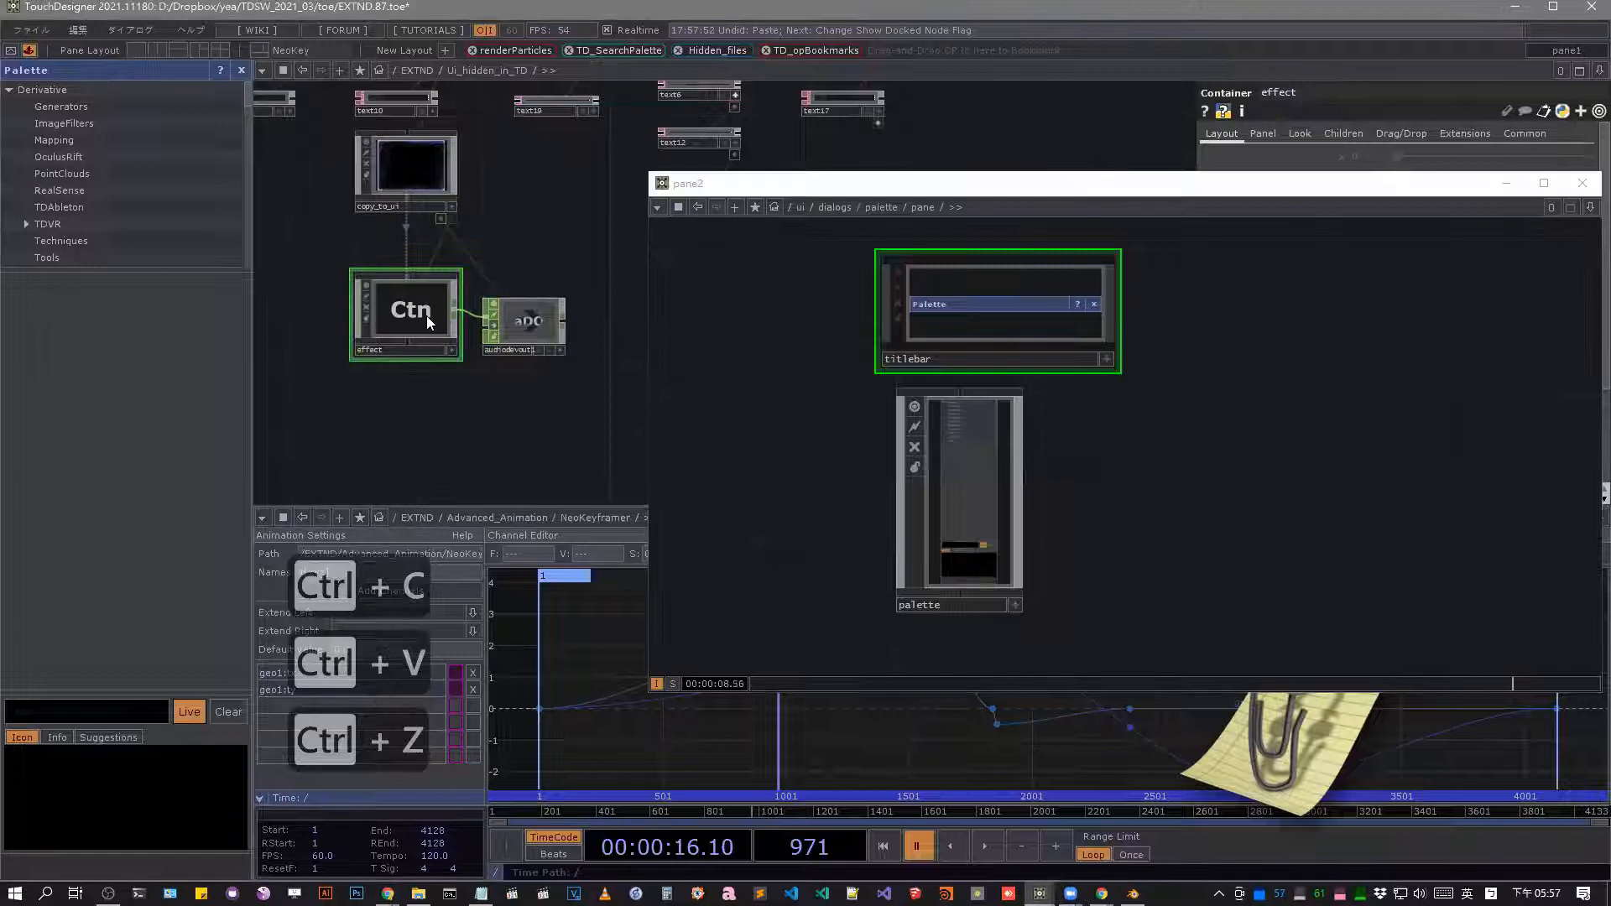
pyautogui.hotkey('ctrl', 'c')
pyautogui.click(1097, 529)
pyautogui.hotkey('ctrl', 'v')
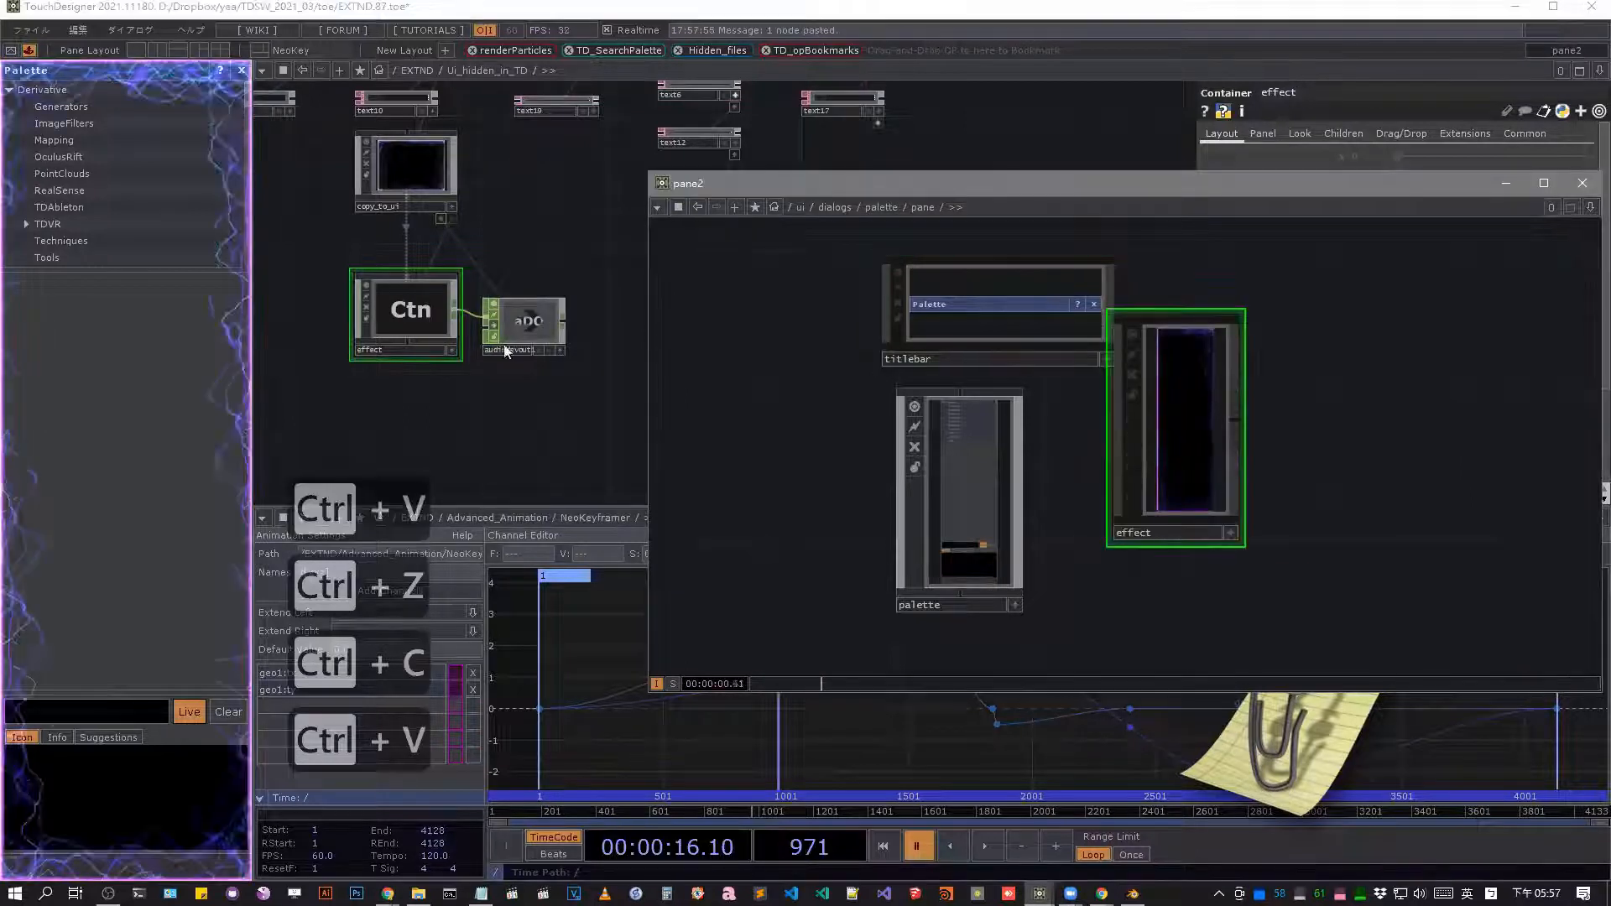
pyautogui.scroll(-5, 773, 355)
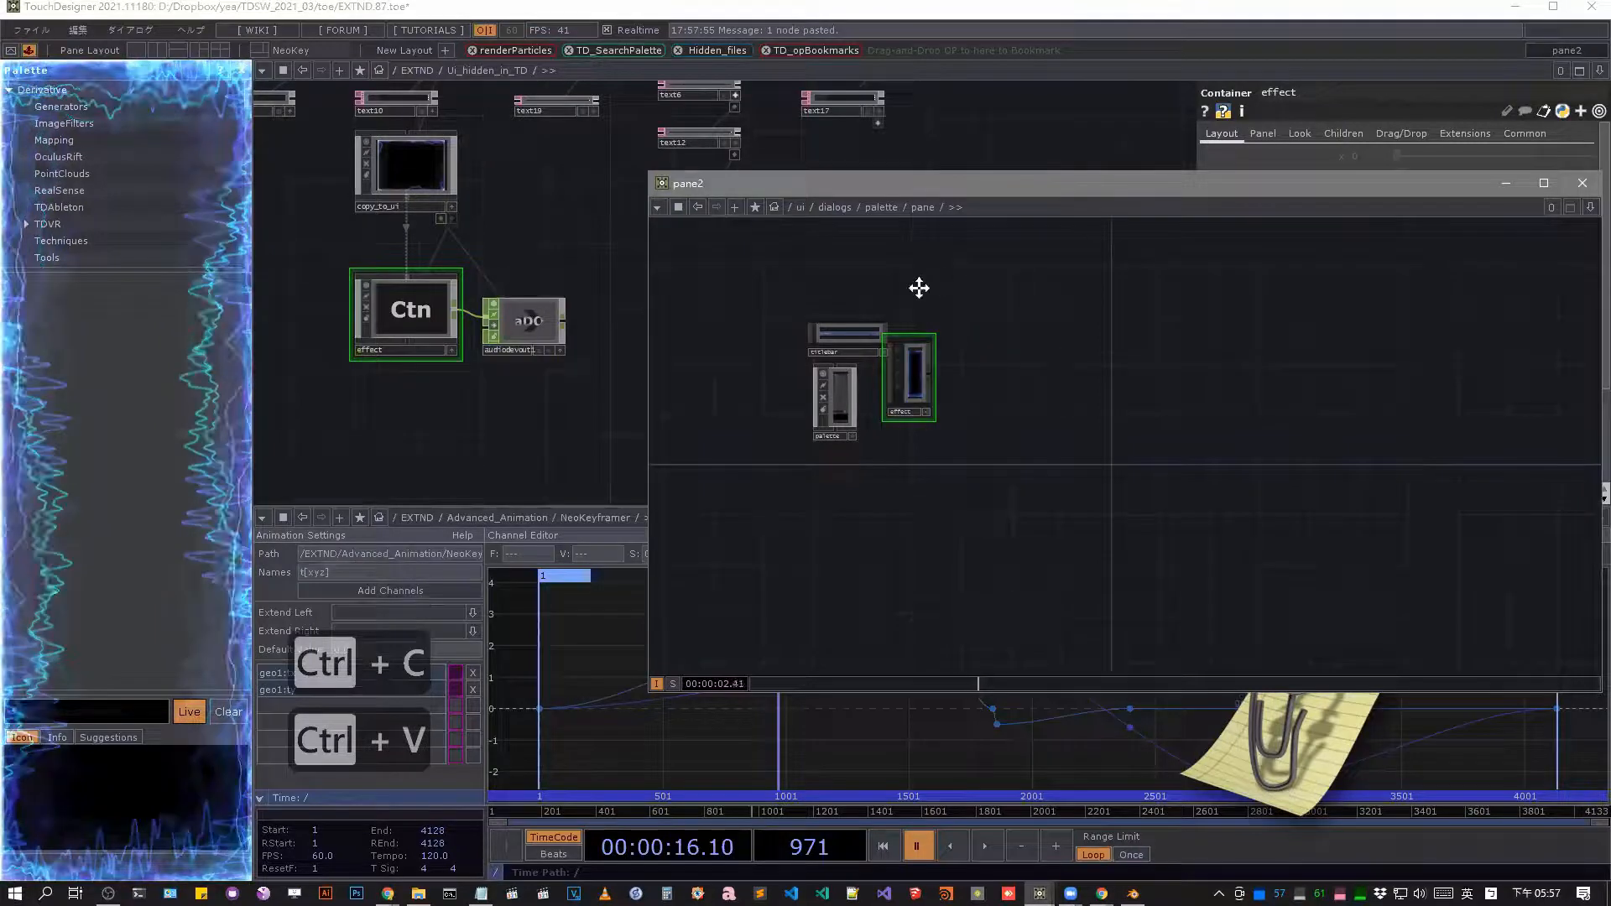
pyautogui.click(1582, 183)
pyautogui.scroll(-5, 993, 324)
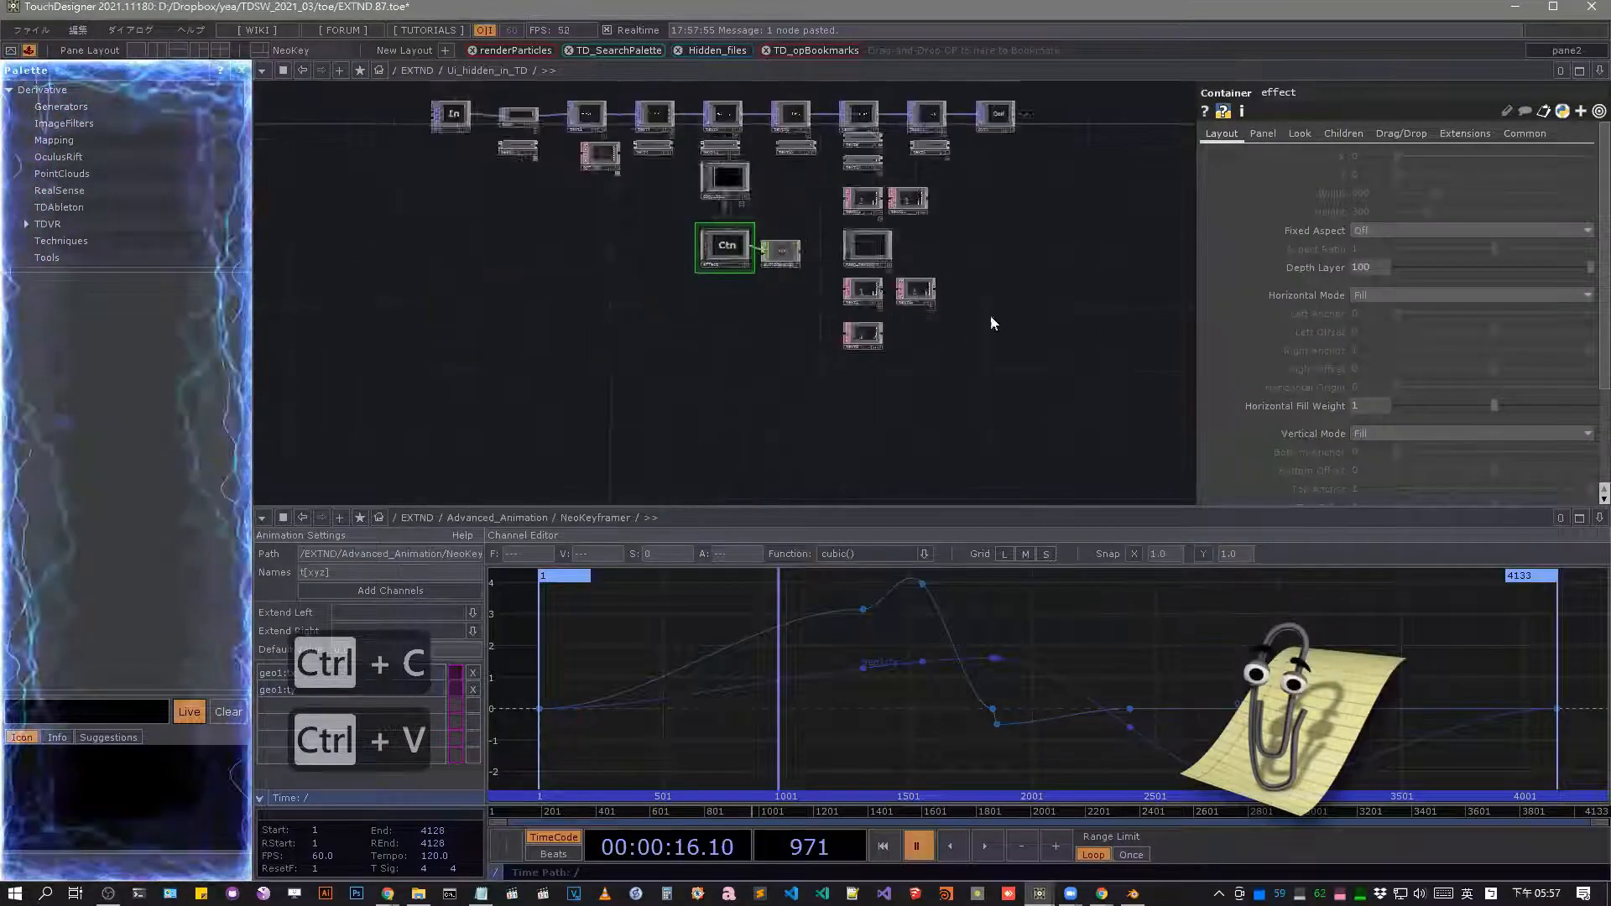
pyautogui.moveTo(938, 304); pyautogui.dragTo(776, 356)
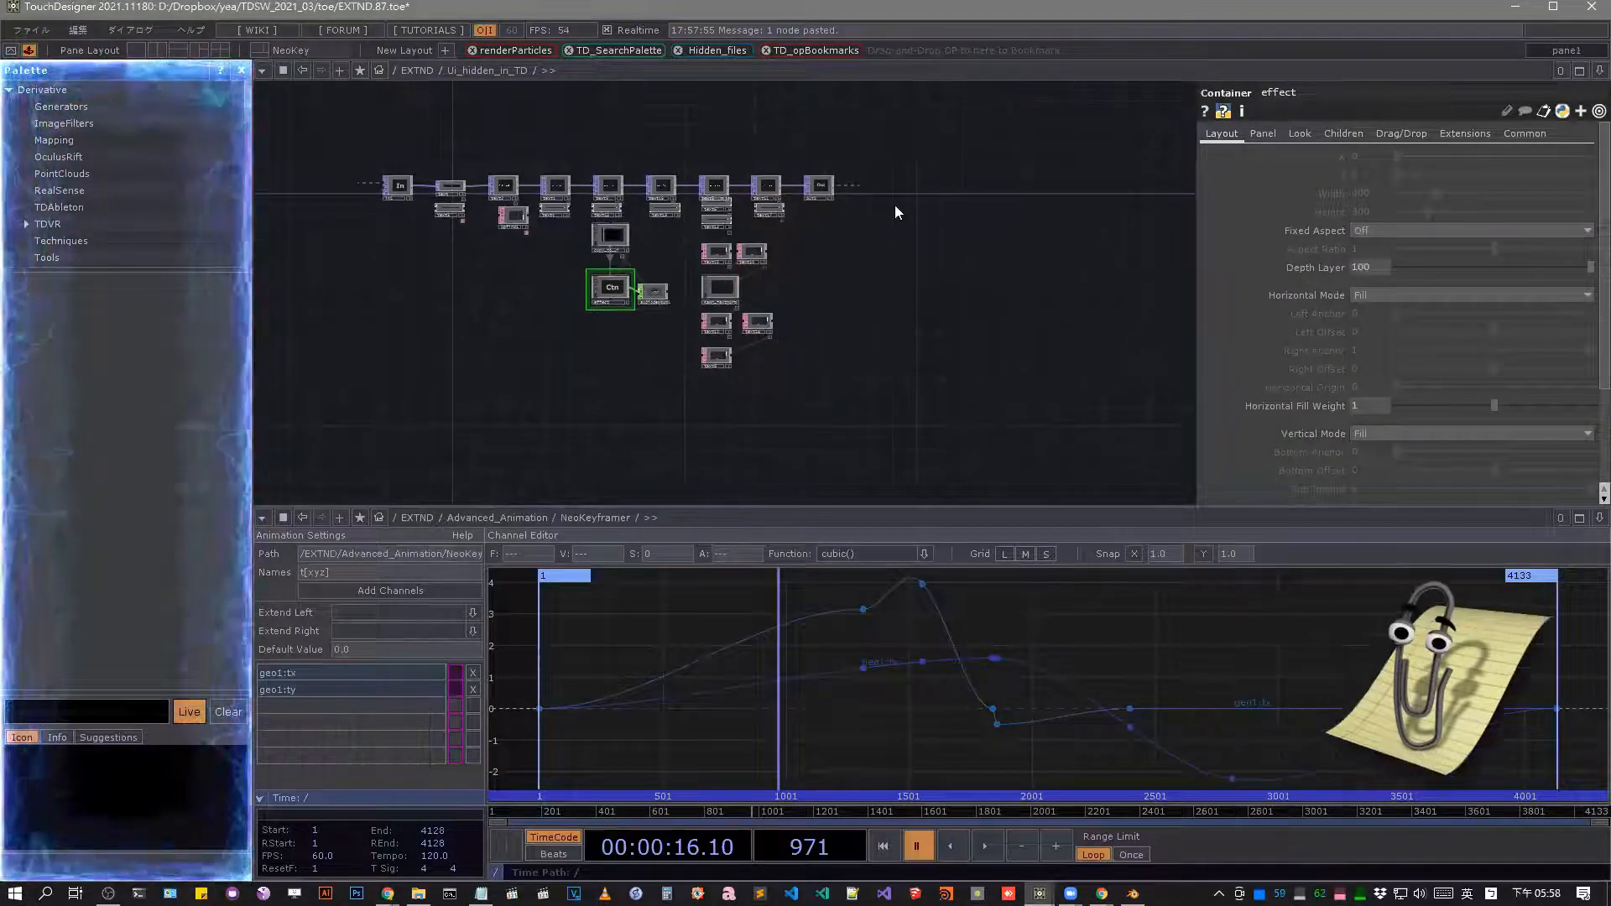
# Look through the Addon FILTER collection and the SOP operators in the OP Create Dialog, and close the dialog.
pyautogui.press('Tab')
pyautogui.press('Tab')
pyautogui.hotkey('shift', 'Tab')
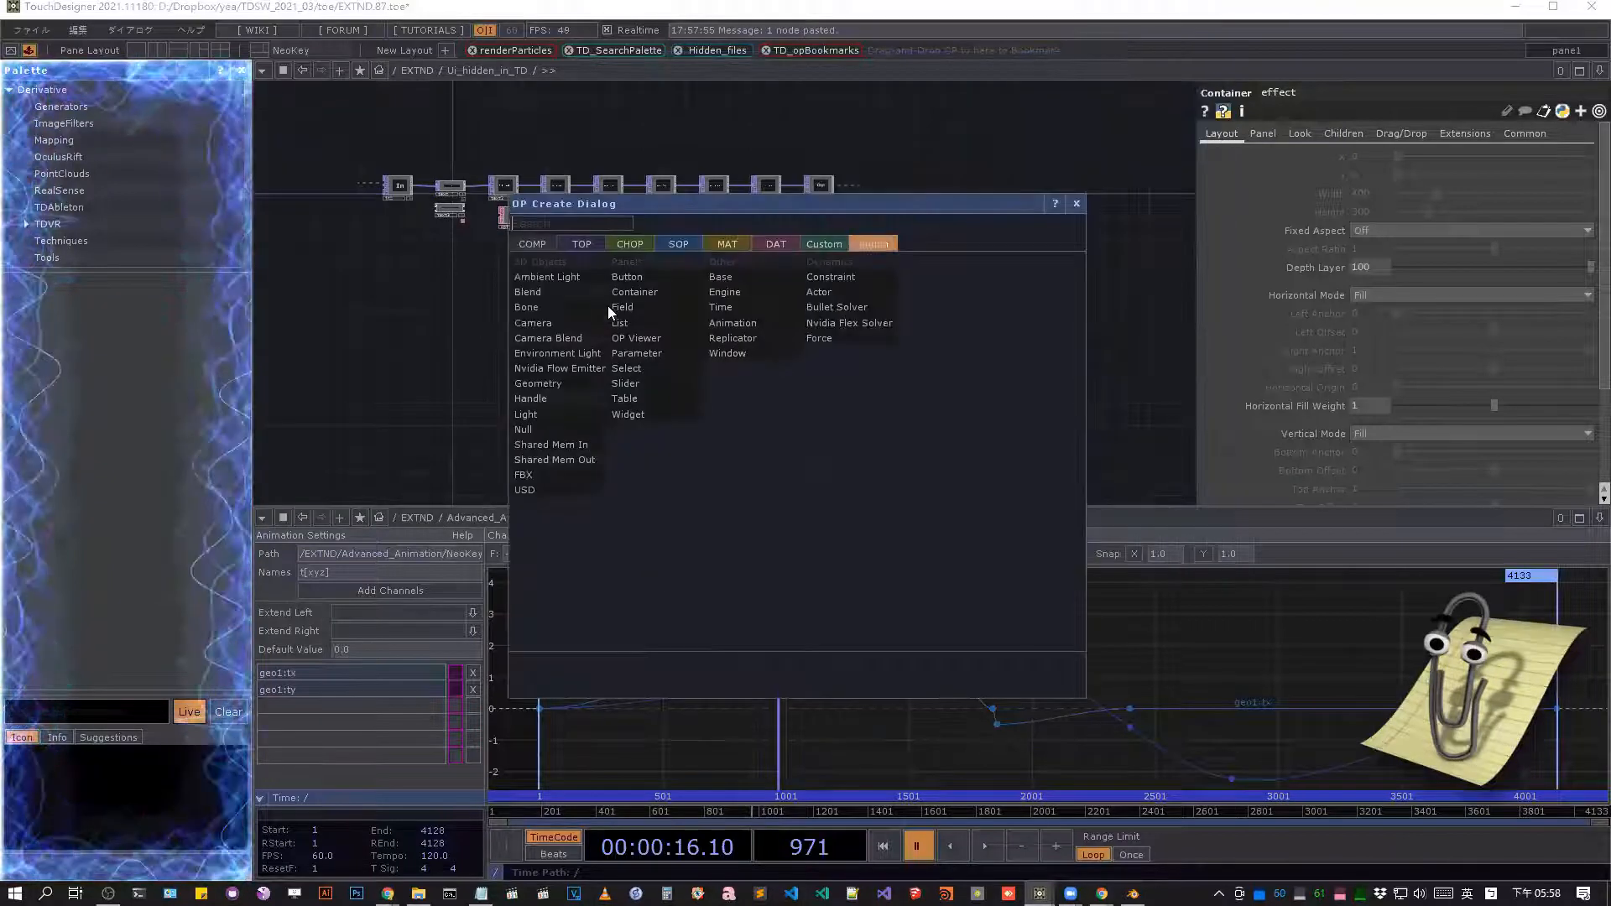
pyautogui.click(616, 306)
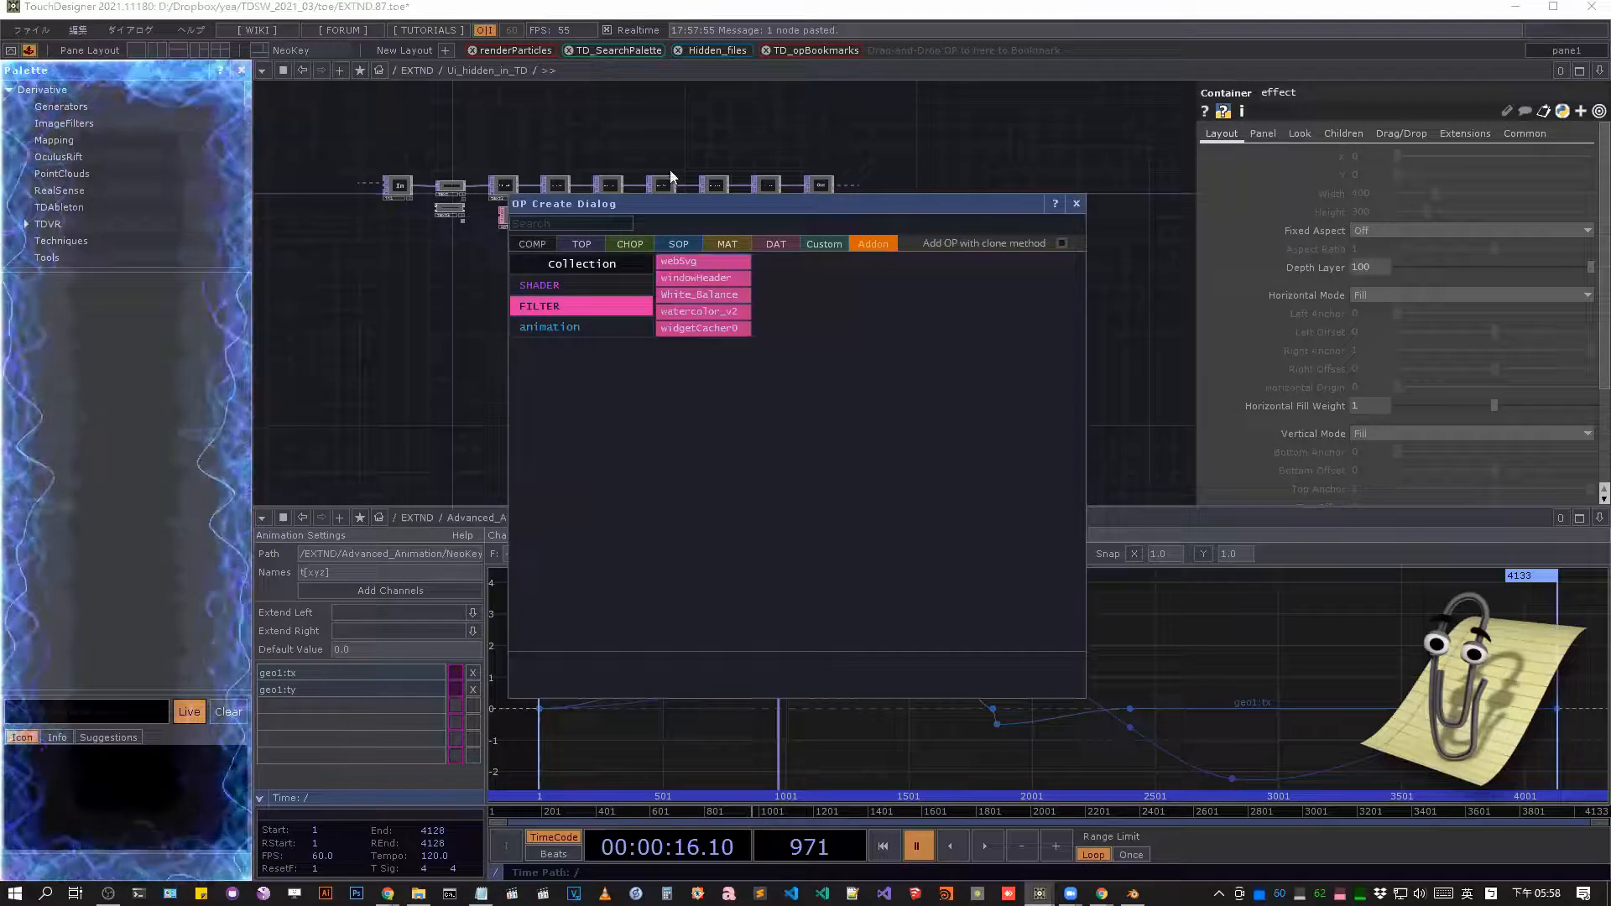
pyautogui.press('Tab')
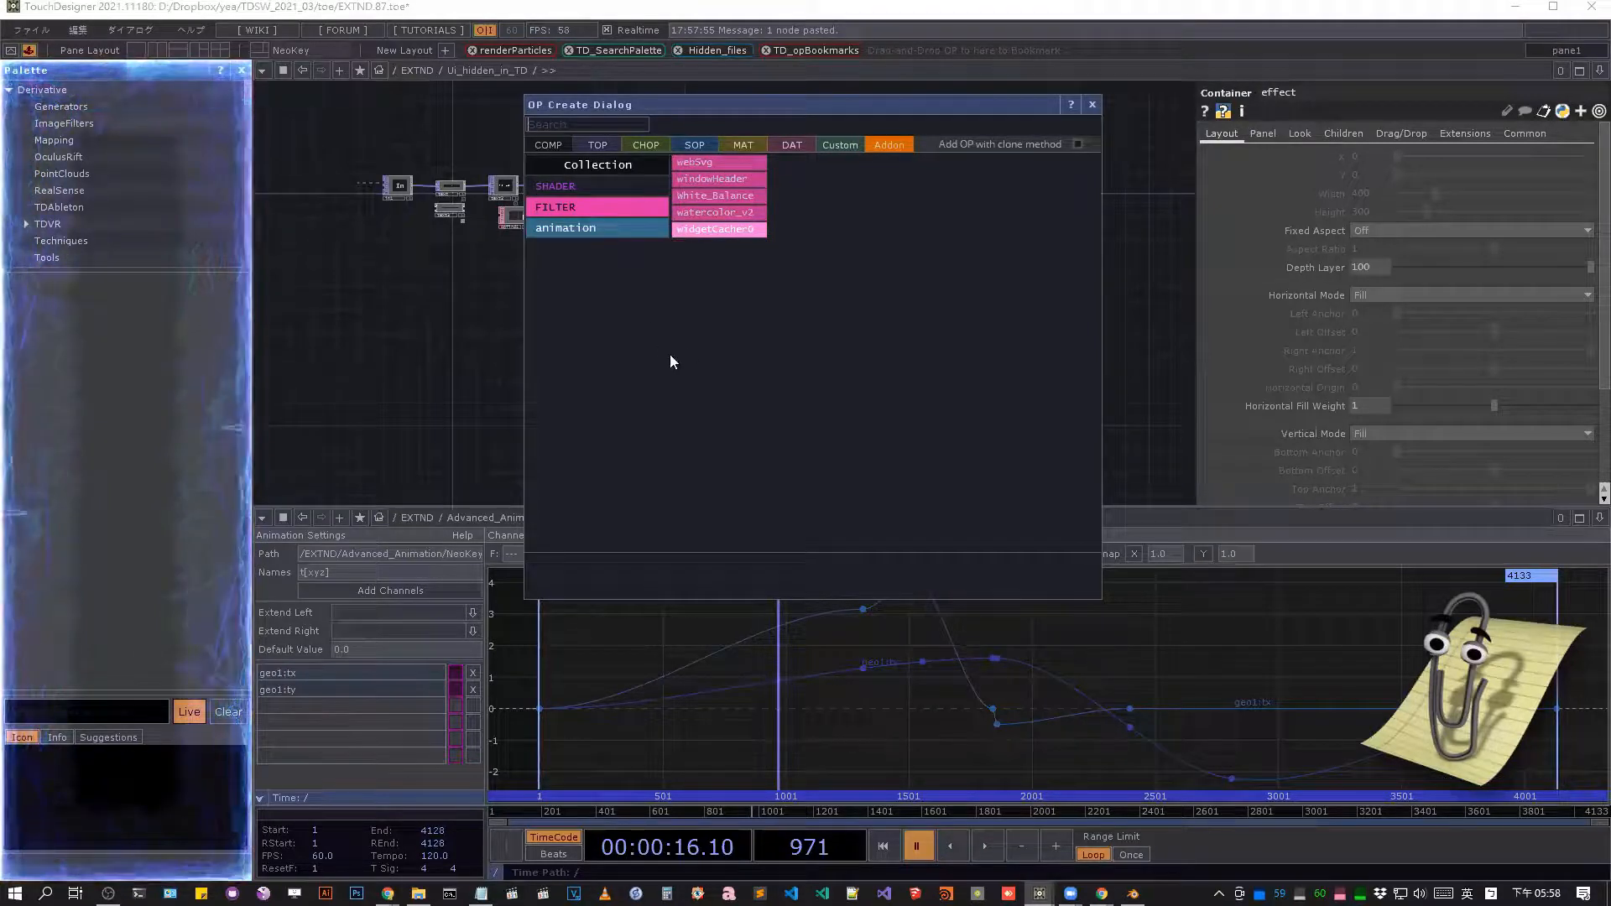
pyautogui.click(694, 145)
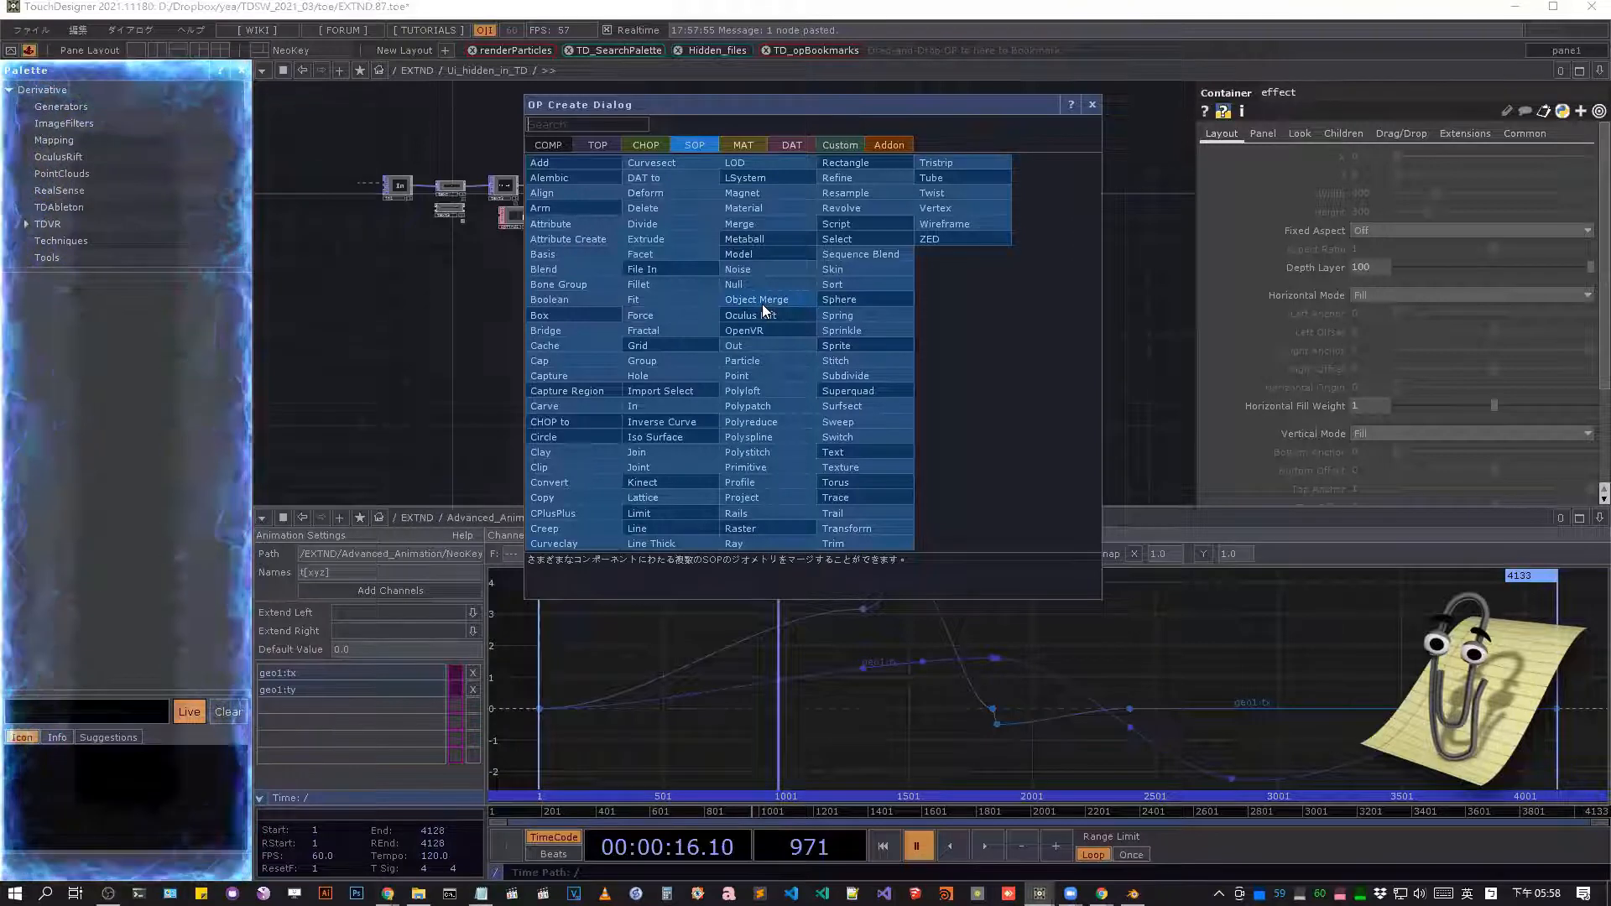
pyautogui.click(1092, 104)
# Return to EXTND, enter the Communication_time network and view its text and text1 nodes up close.
pyautogui.scroll(-5, 794, 159)
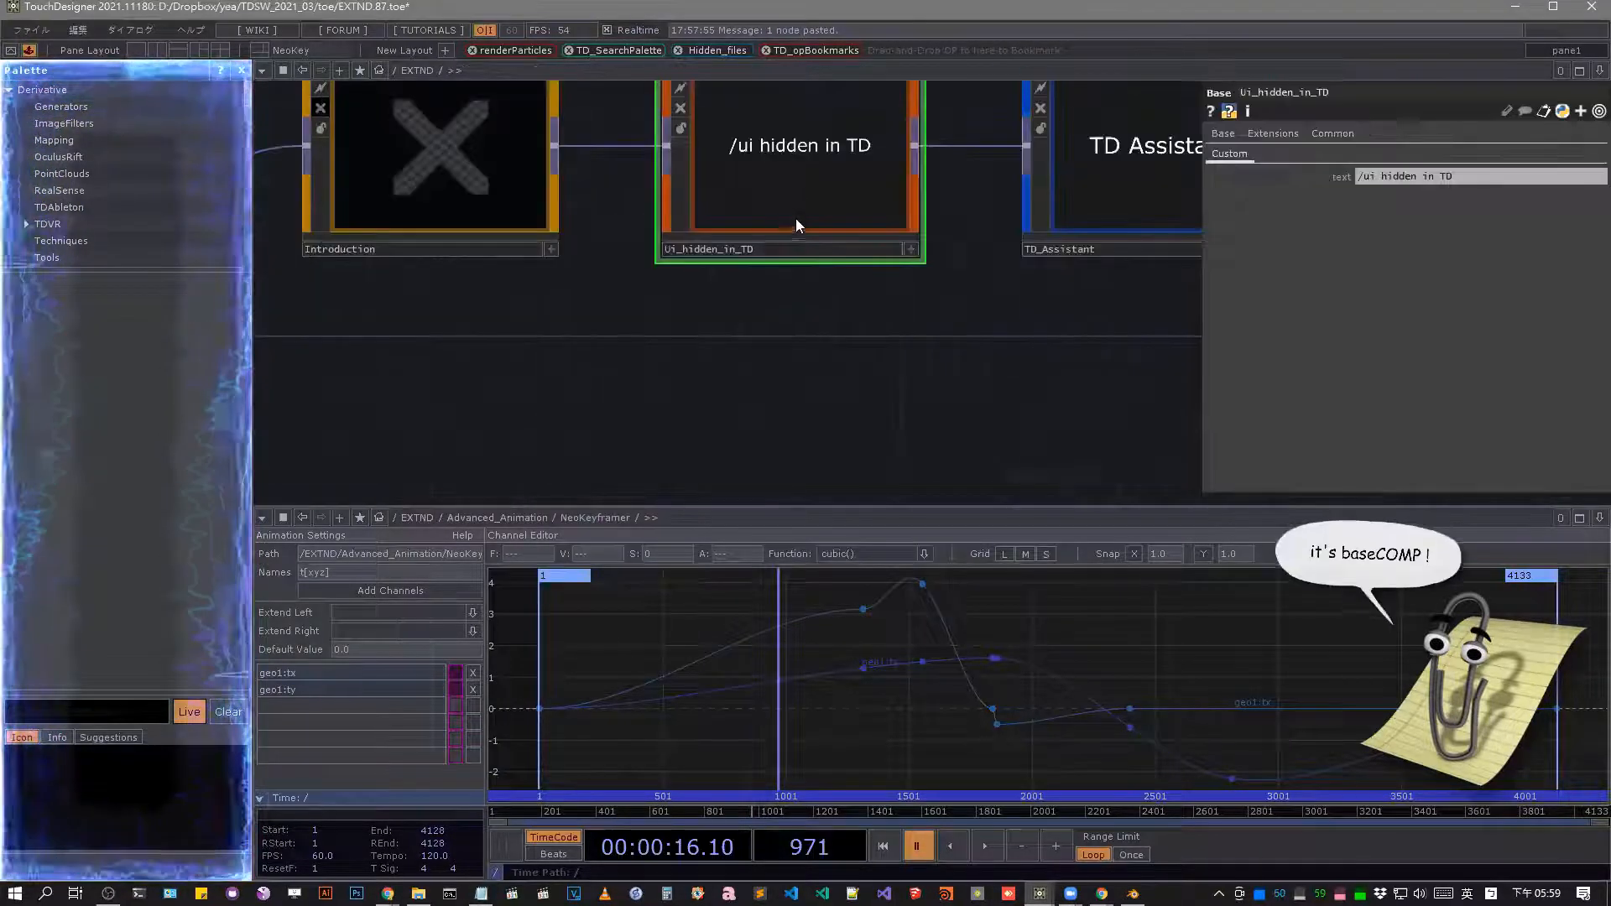
pyautogui.scroll(-3, 796, 221)
pyautogui.scroll(-3, 796, 220)
pyautogui.moveTo(1066, 289); pyautogui.dragTo(771, 353)
pyautogui.scroll(2, 933, 344)
pyautogui.moveTo(997, 304); pyautogui.dragTo(846, 367)
pyautogui.scroll(5, 1035, 308)
pyautogui.moveTo(1065, 348); pyautogui.dragTo(961, 374)
pyautogui.scroll(4, 872, 287)
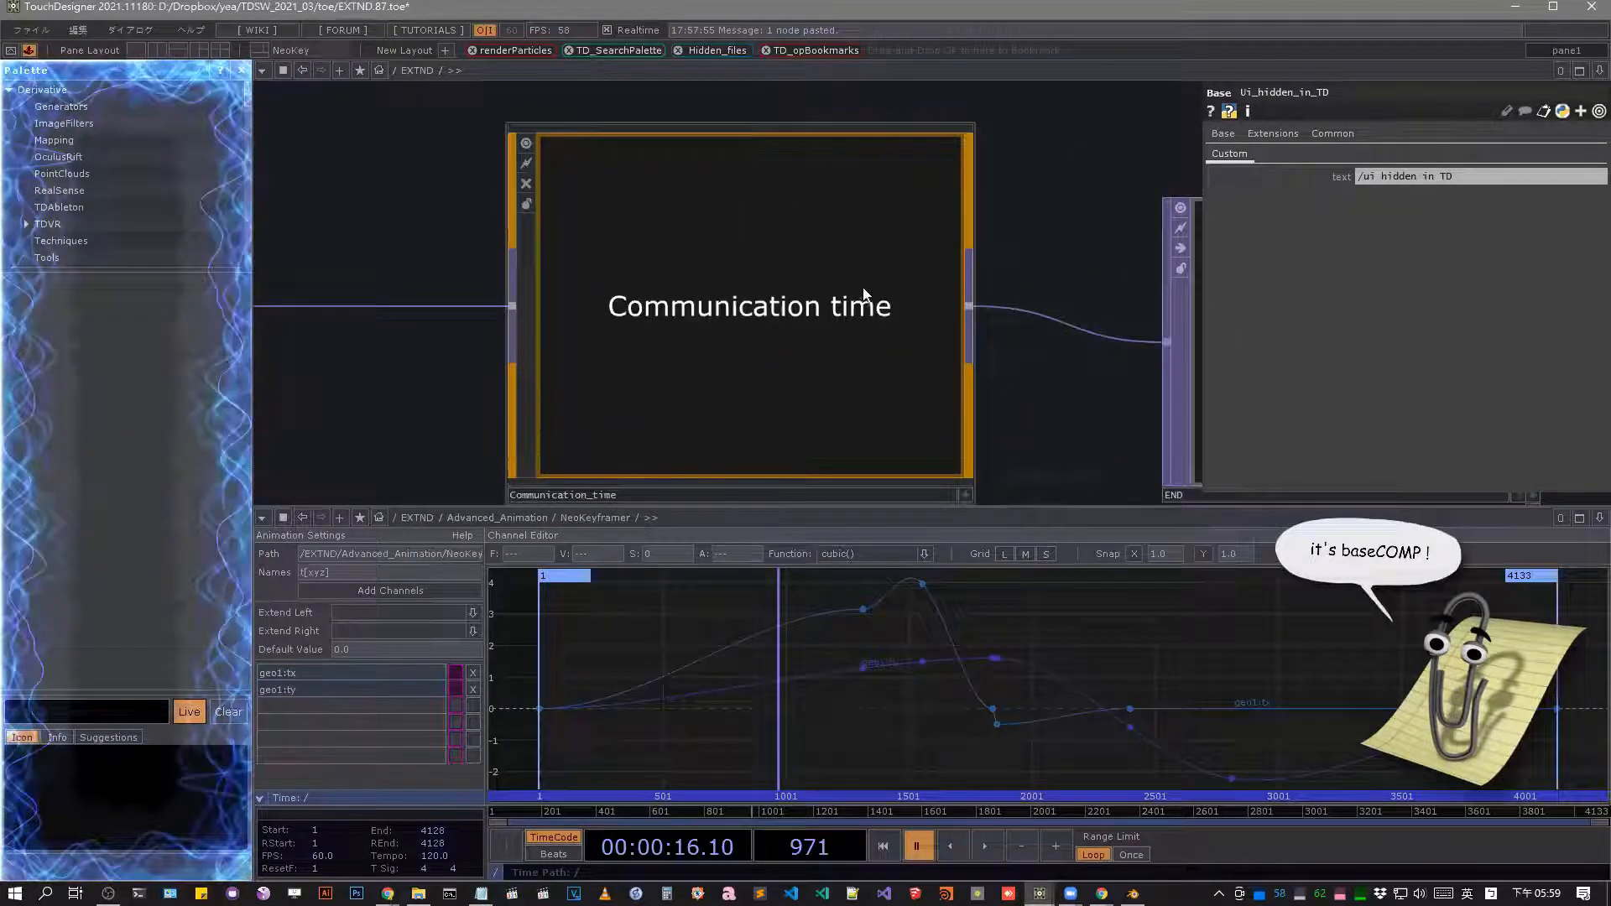
pyautogui.click(667, 219)
pyautogui.scroll(2, 686, 223)
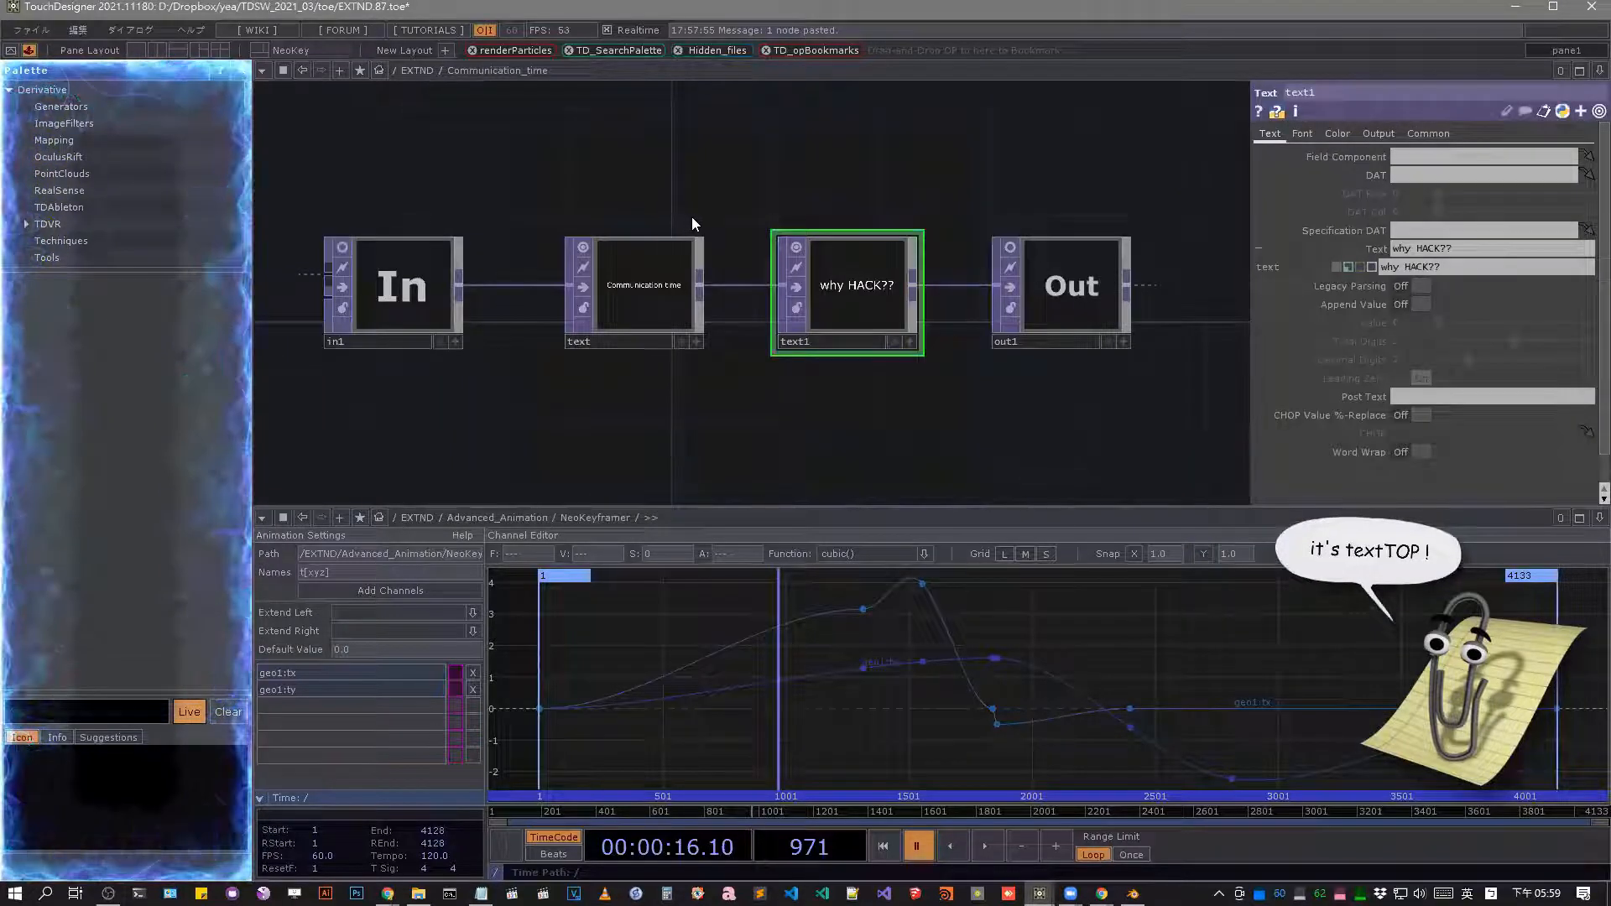
pyautogui.scroll(2, 693, 225)
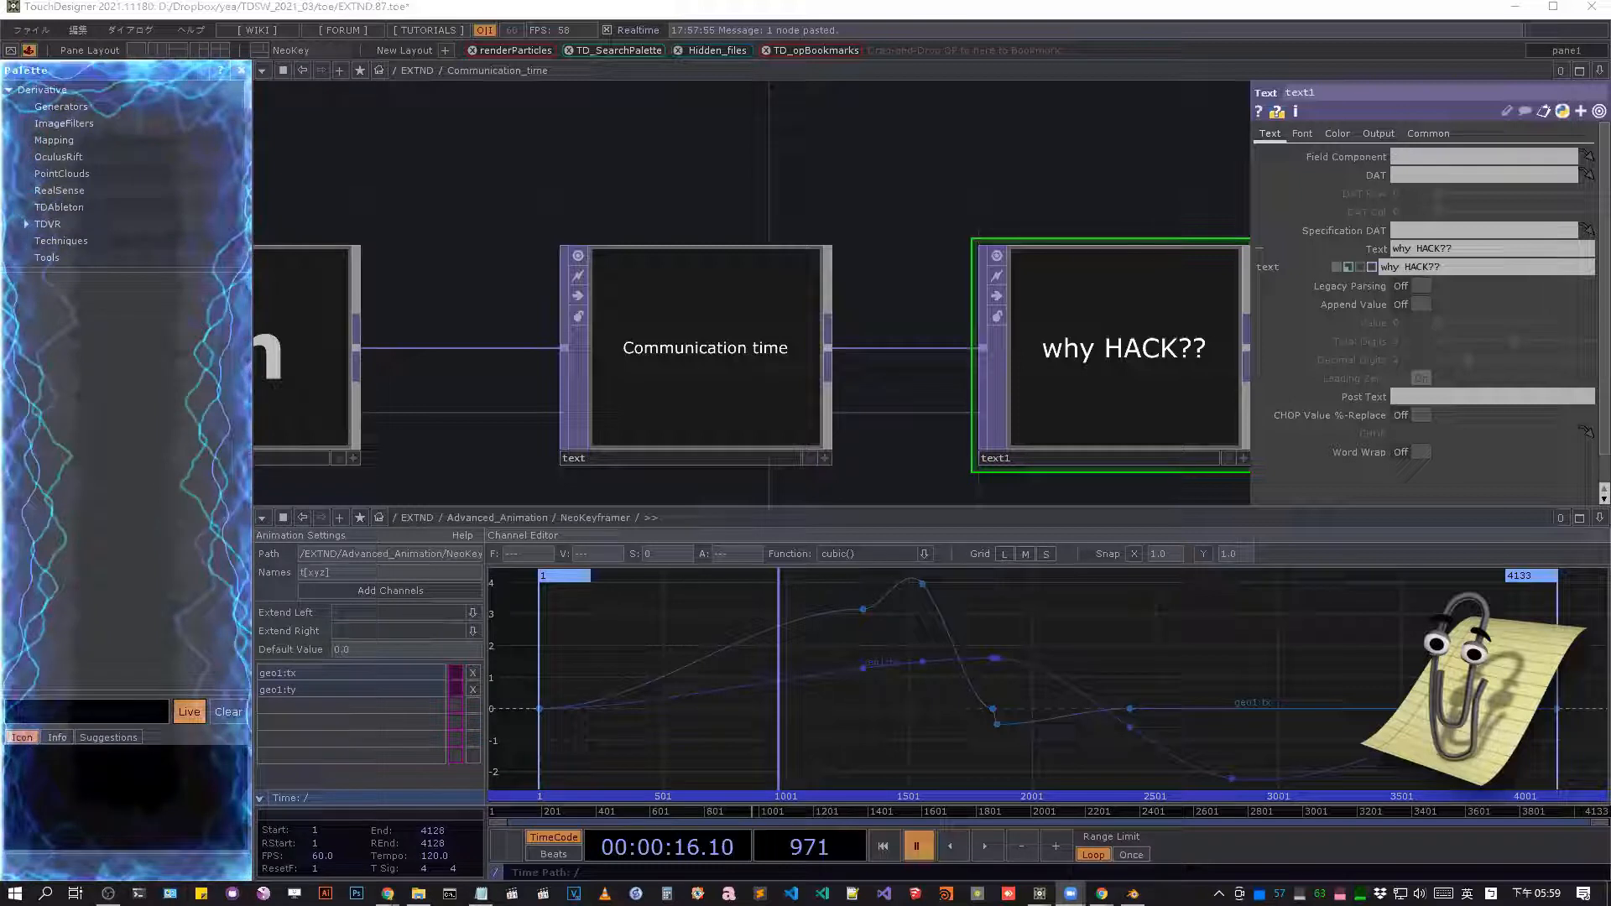
# Switch to Chrome and look over the RayTK asset page and the "Good companion software for TD" Notion page.
pyautogui.hotkey('alt', 'Tab')
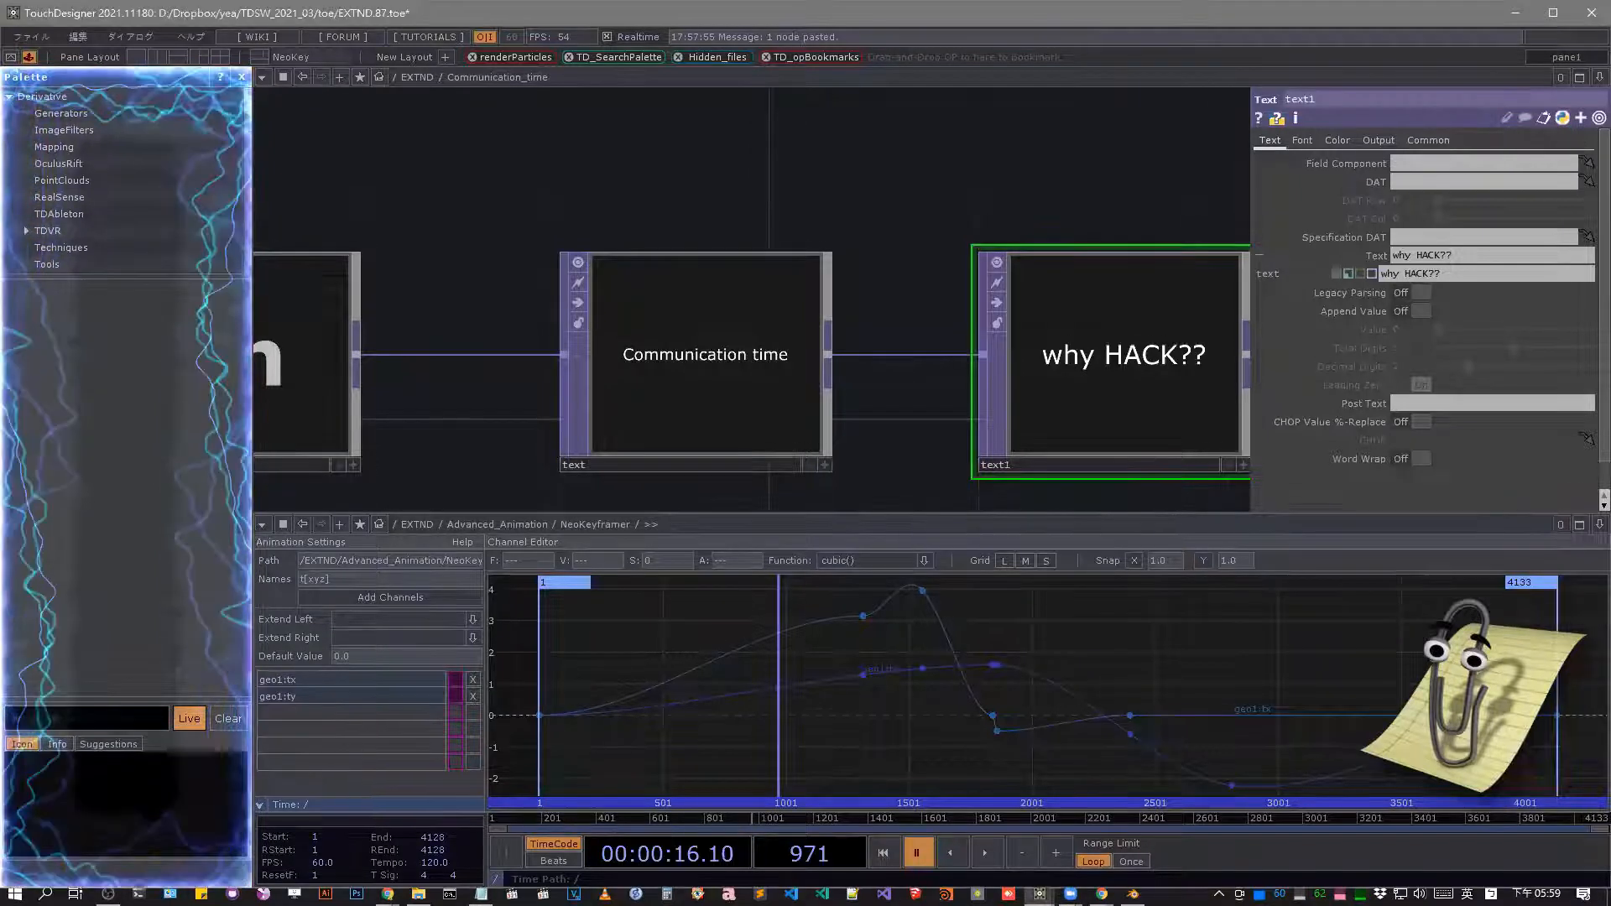
pyautogui.click(387, 894)
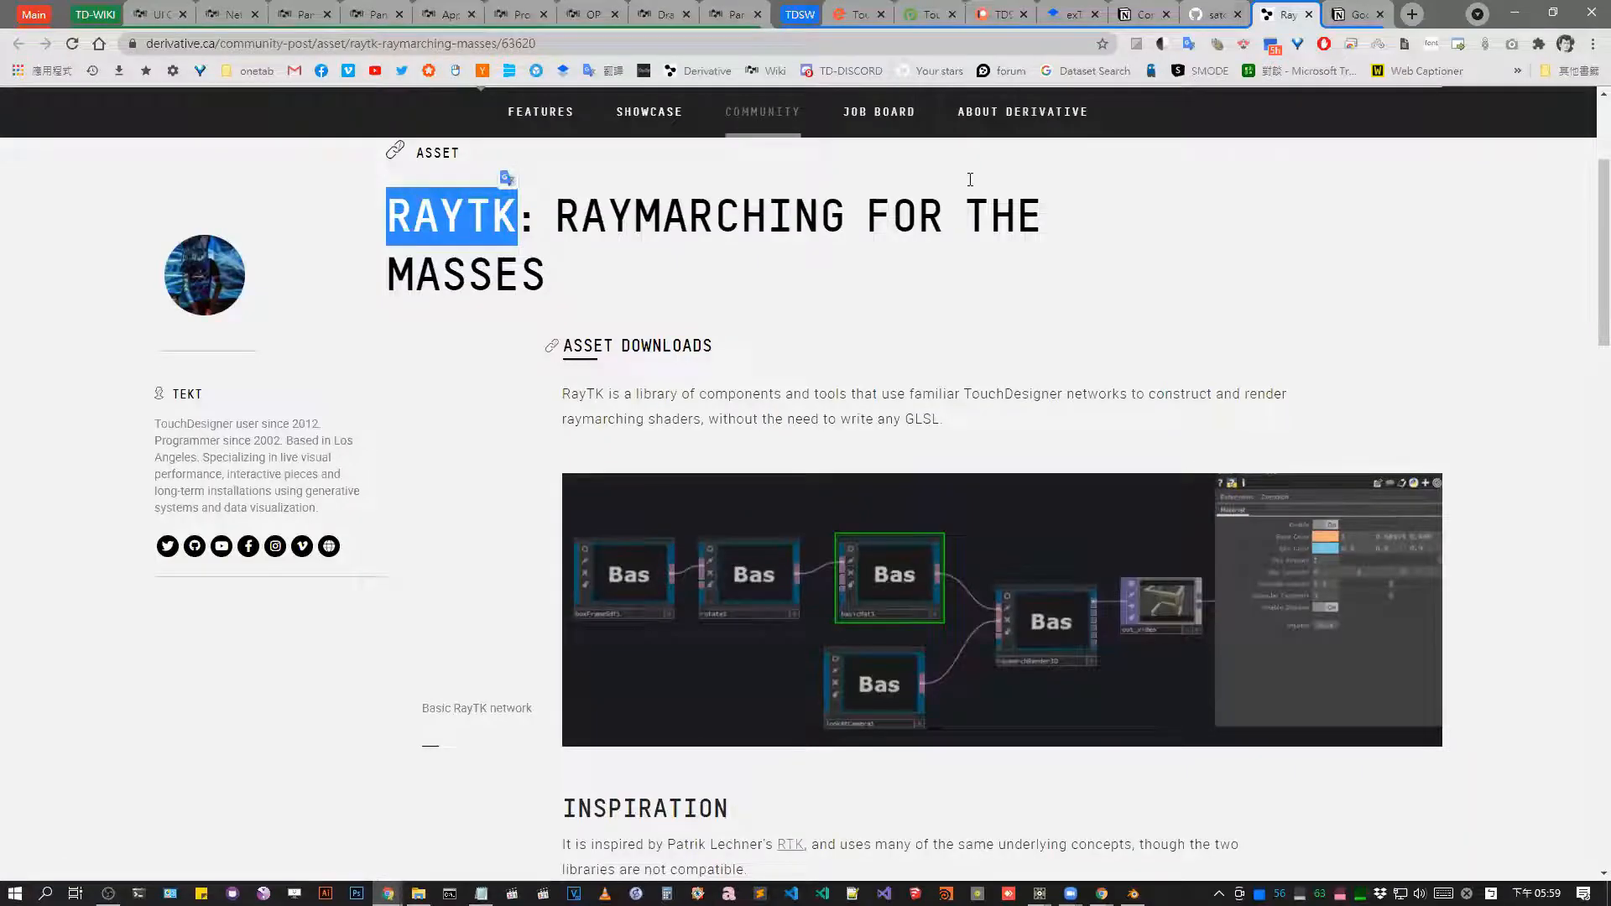
pyautogui.scroll(-3, 910, 265)
pyautogui.hotkey('ctrl', 'Tab')
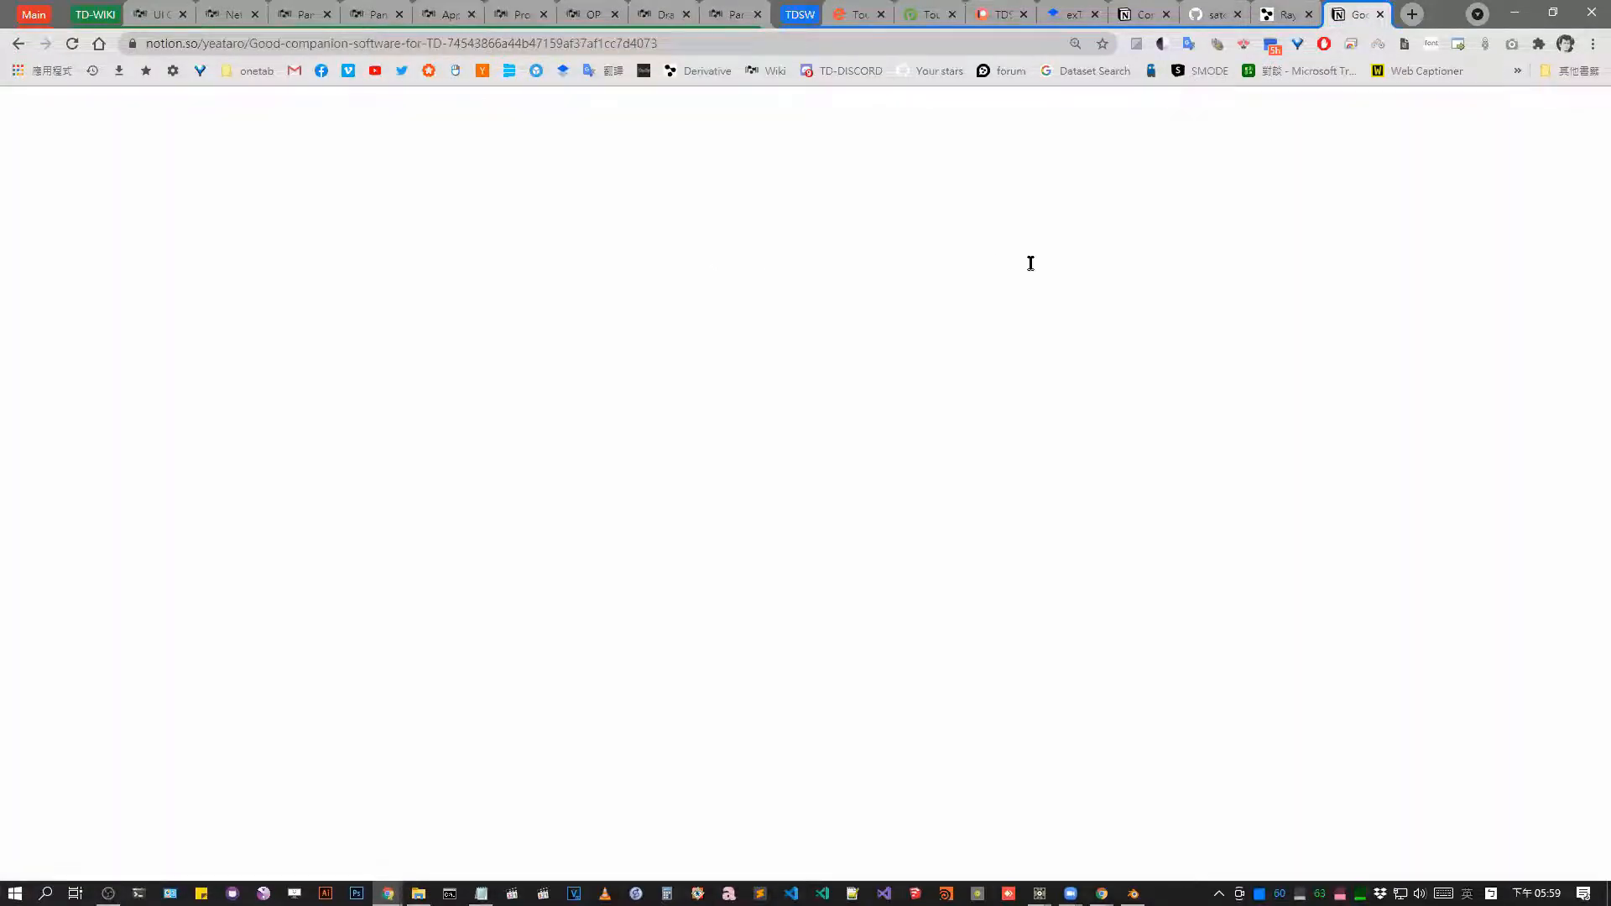
pyautogui.click(1193, 266)
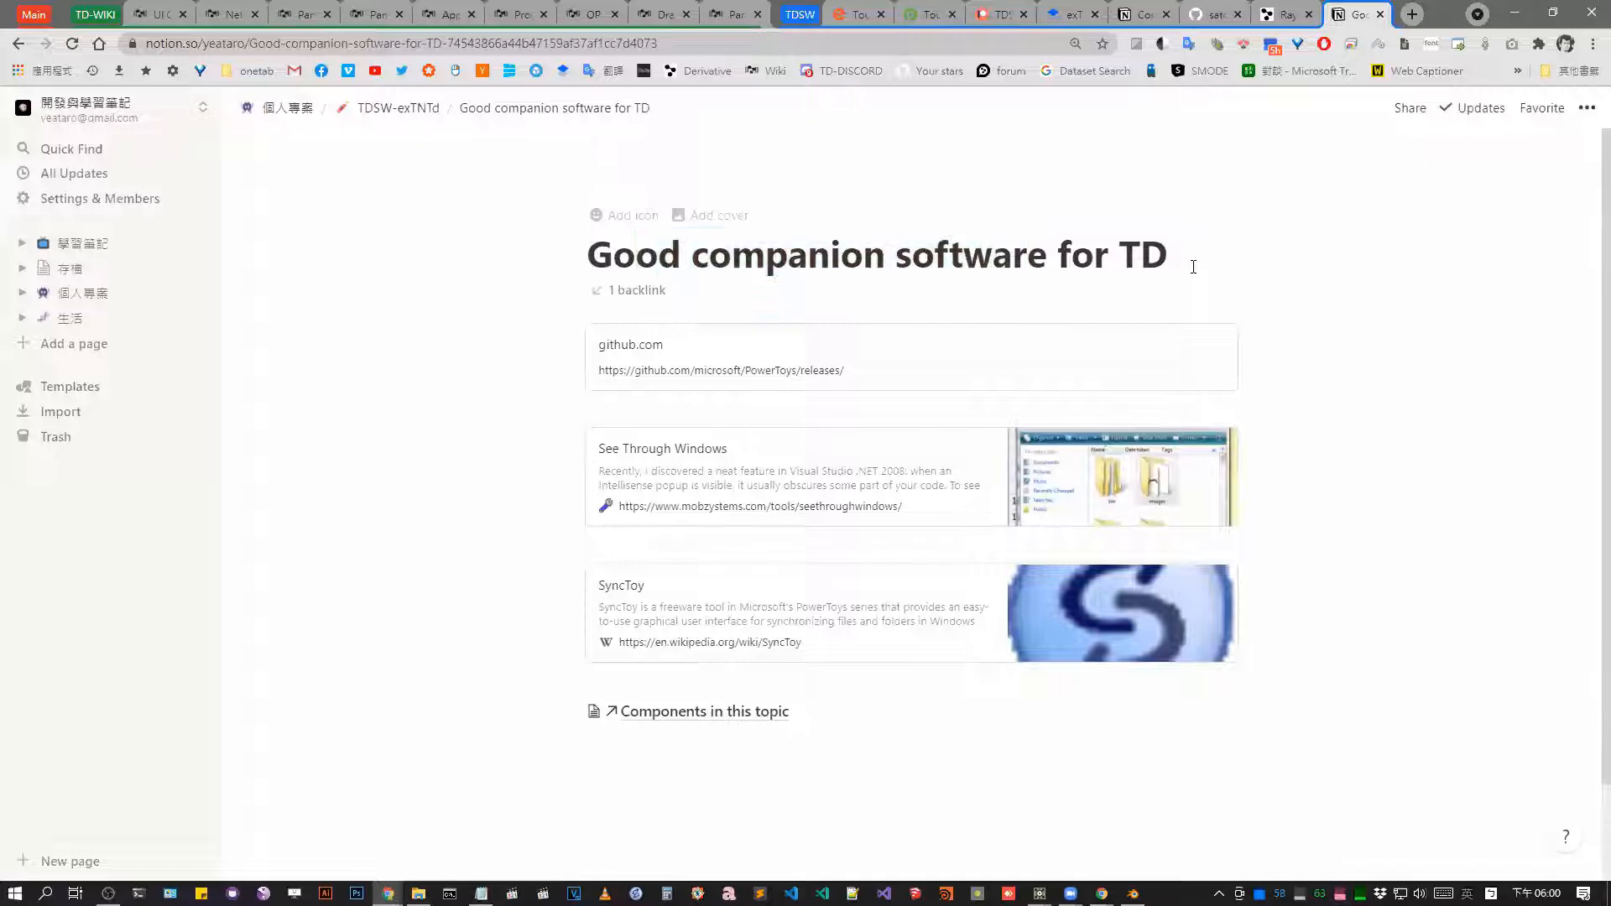
pyautogui.moveTo(1139, 419); pyautogui.dragTo(1277, 669)
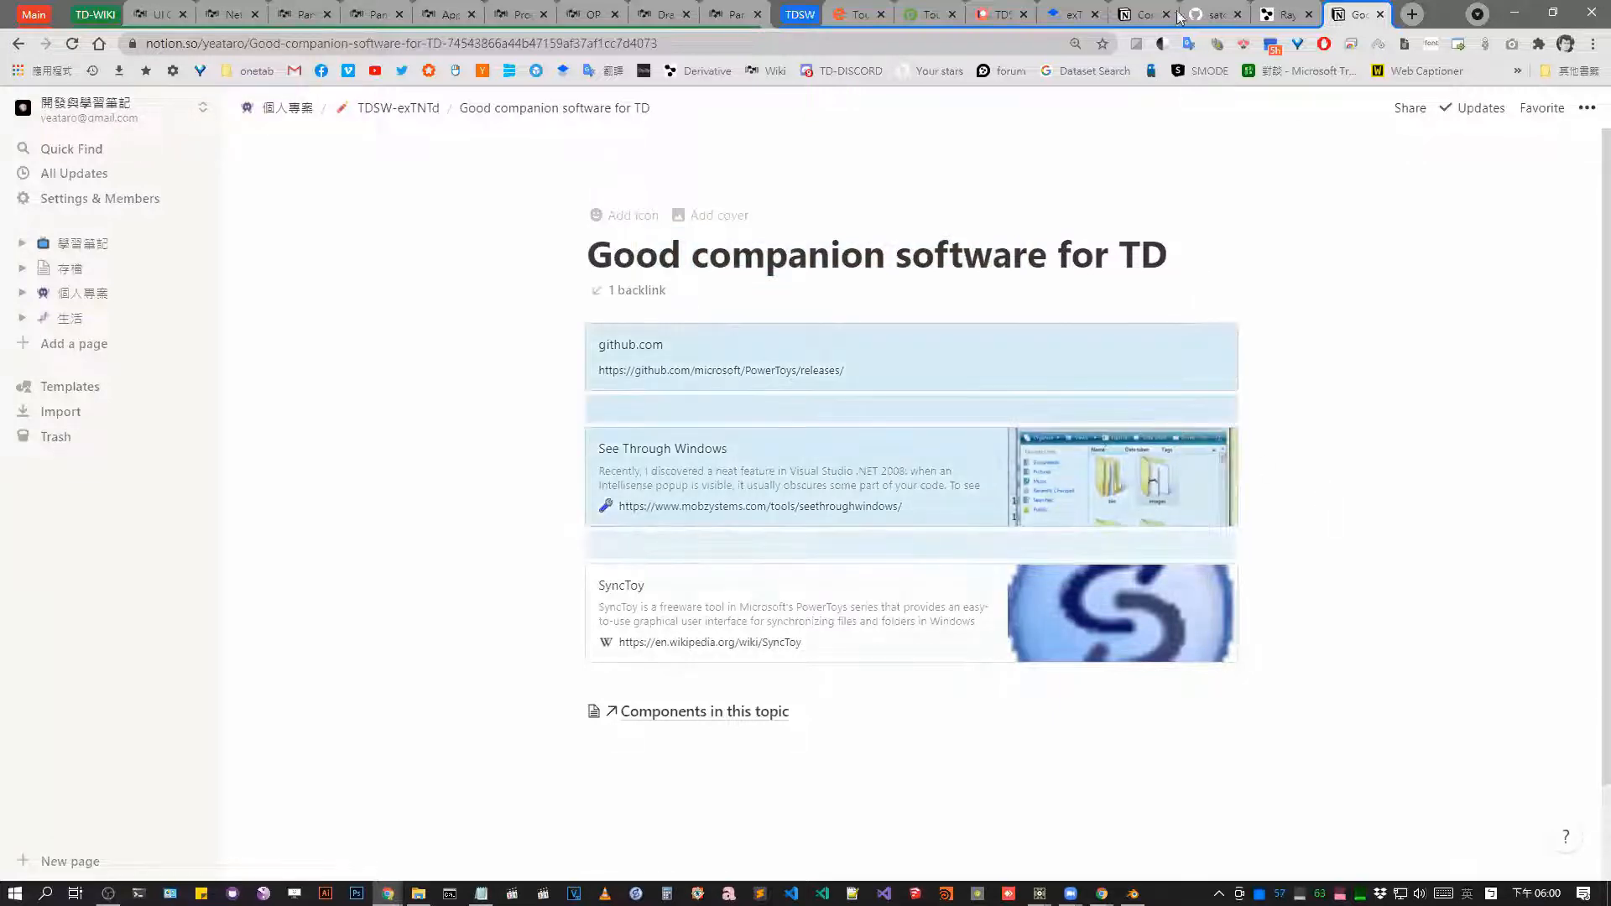
# Review the "Components in this topic" Notion page and copy its web address.
pyautogui.click(1141, 12)
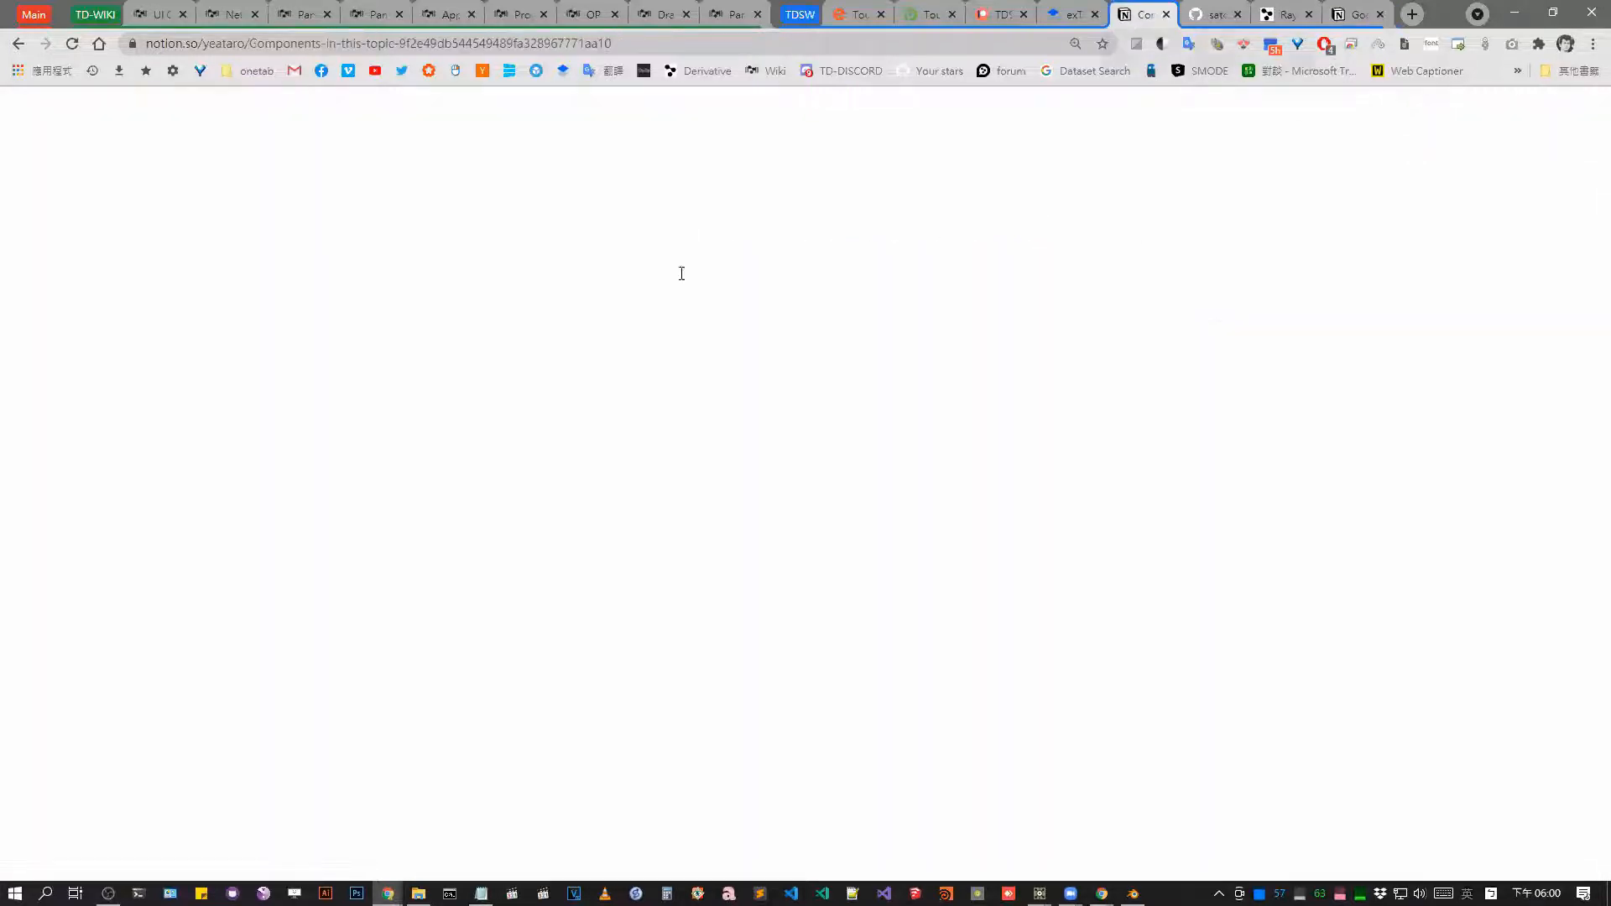
pyautogui.scroll(10, 877, 252)
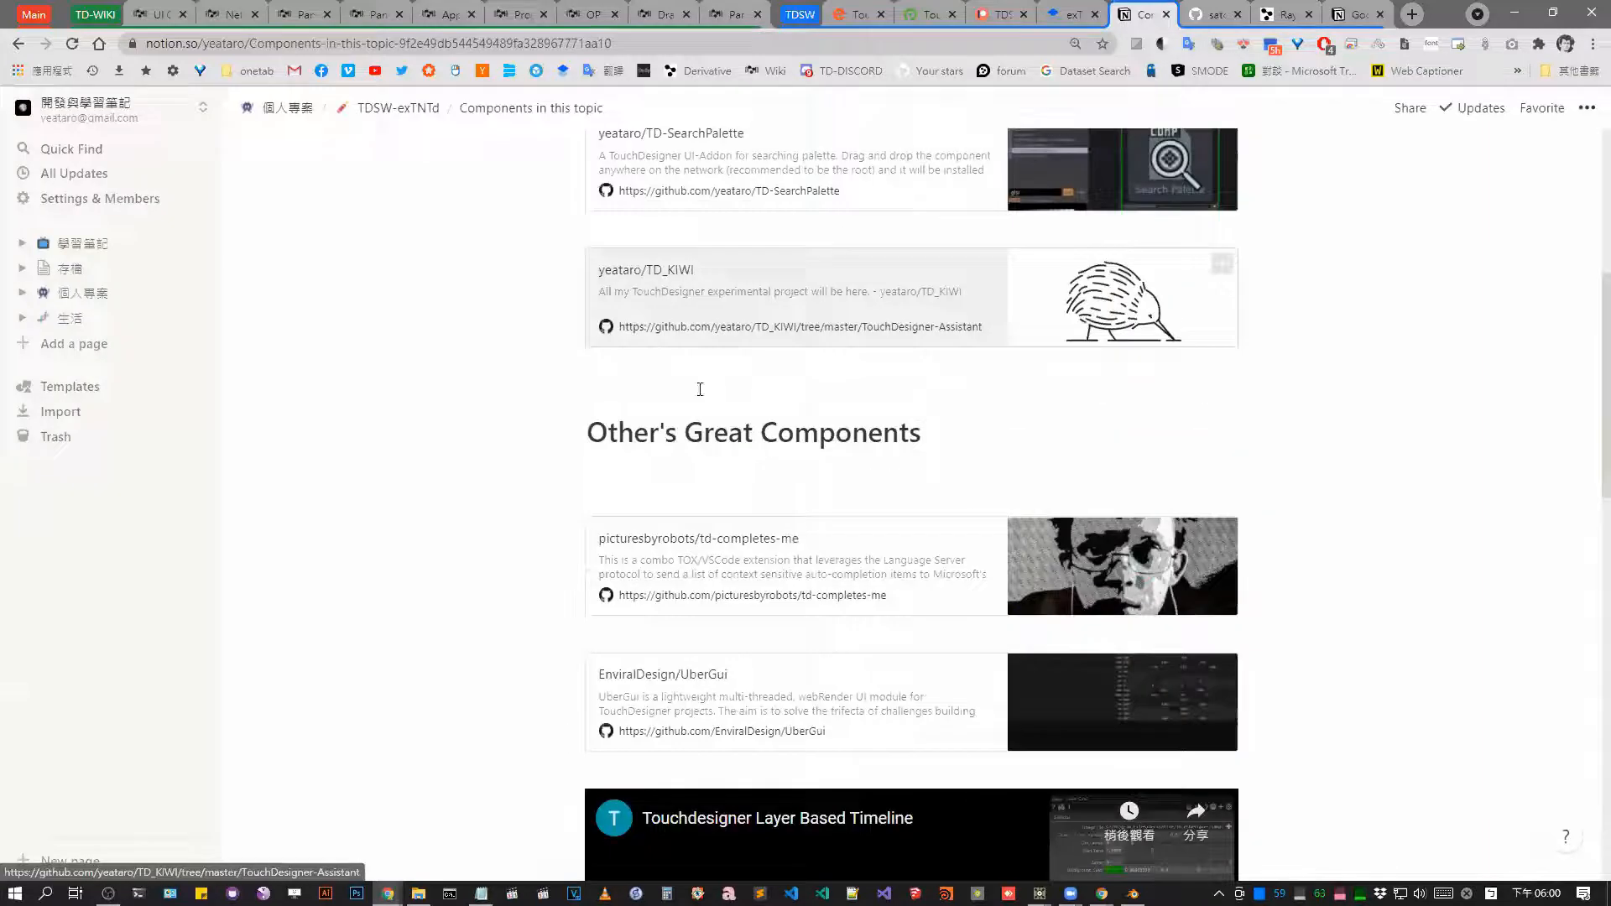
pyautogui.scroll(6, 784, 207)
pyautogui.scroll(-1, 641, 165)
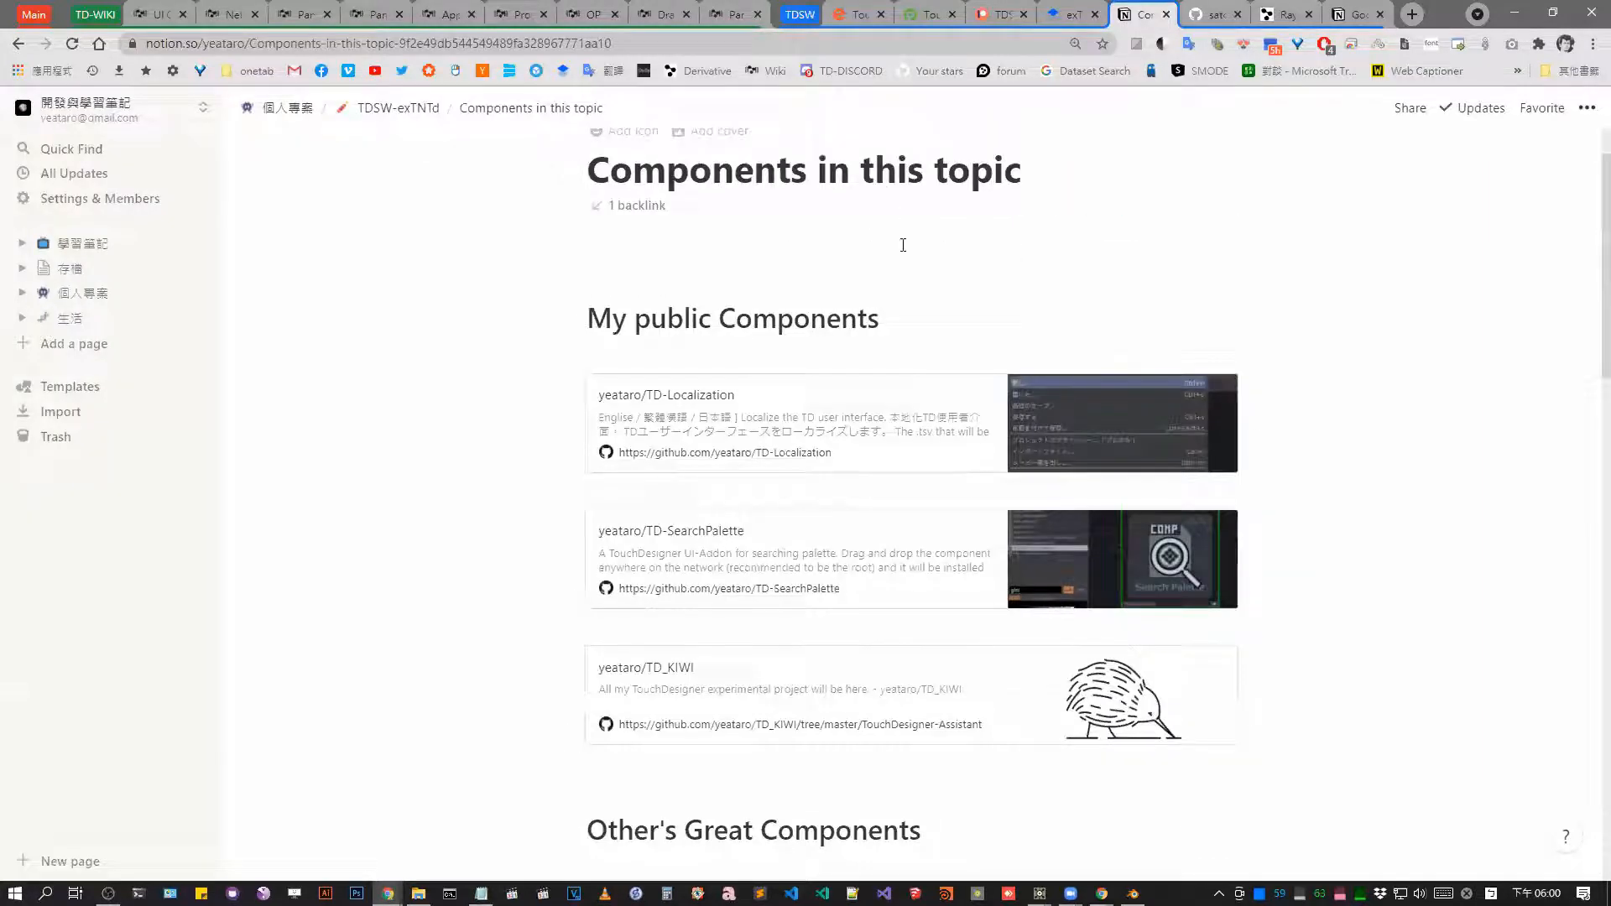
pyautogui.scroll(1, 965, 244)
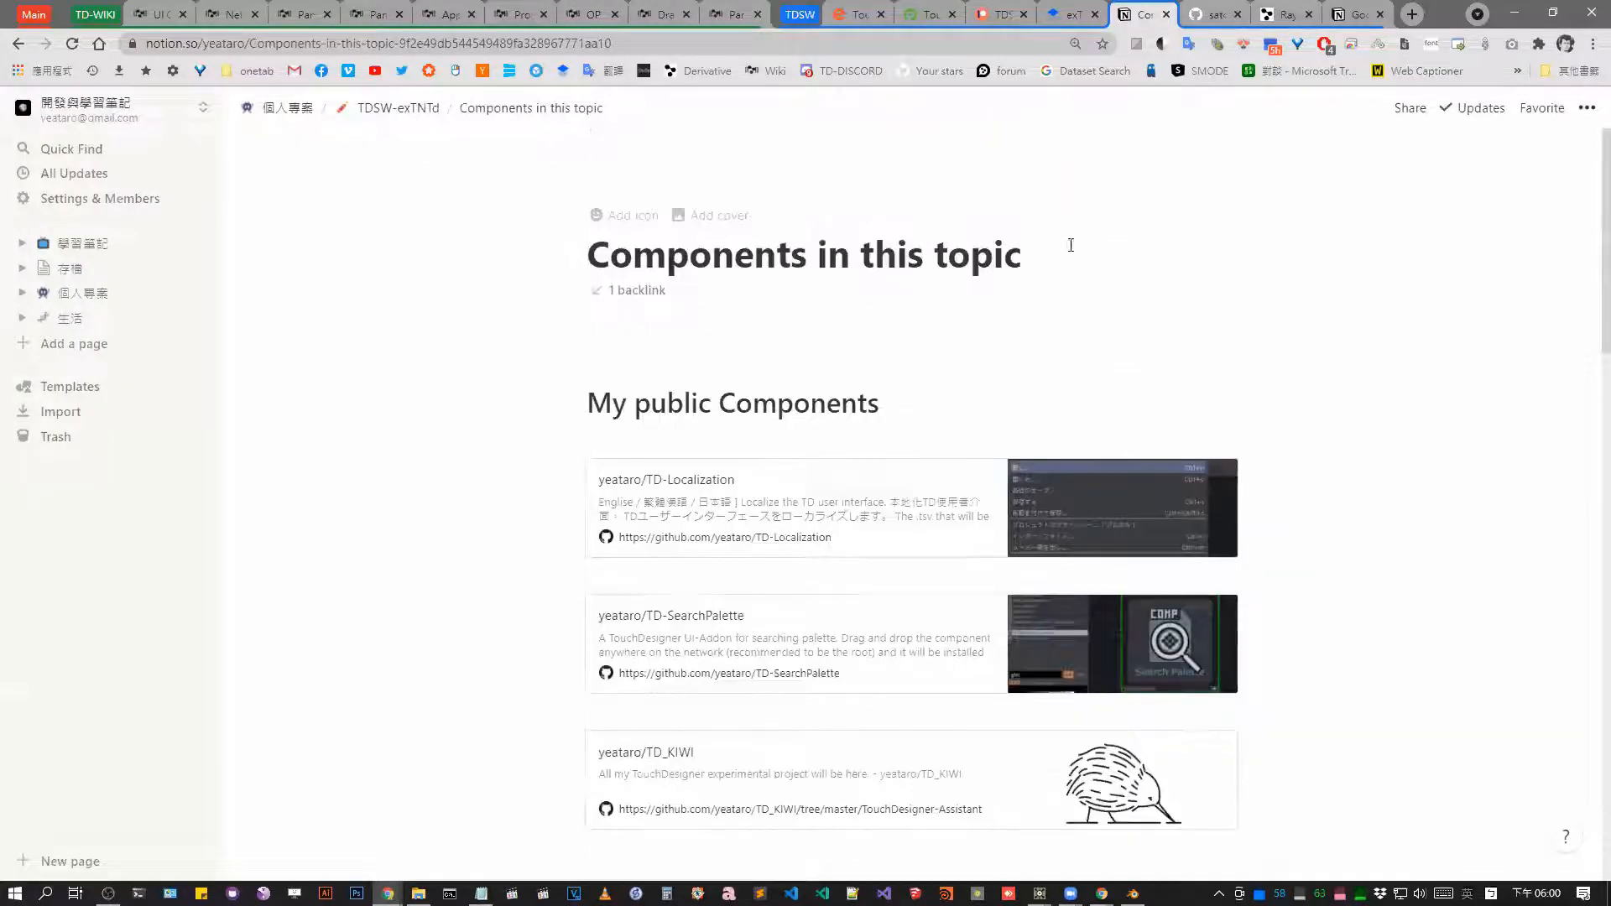
pyautogui.click(768, 46)
pyautogui.hotkey('ctrl', 'c')
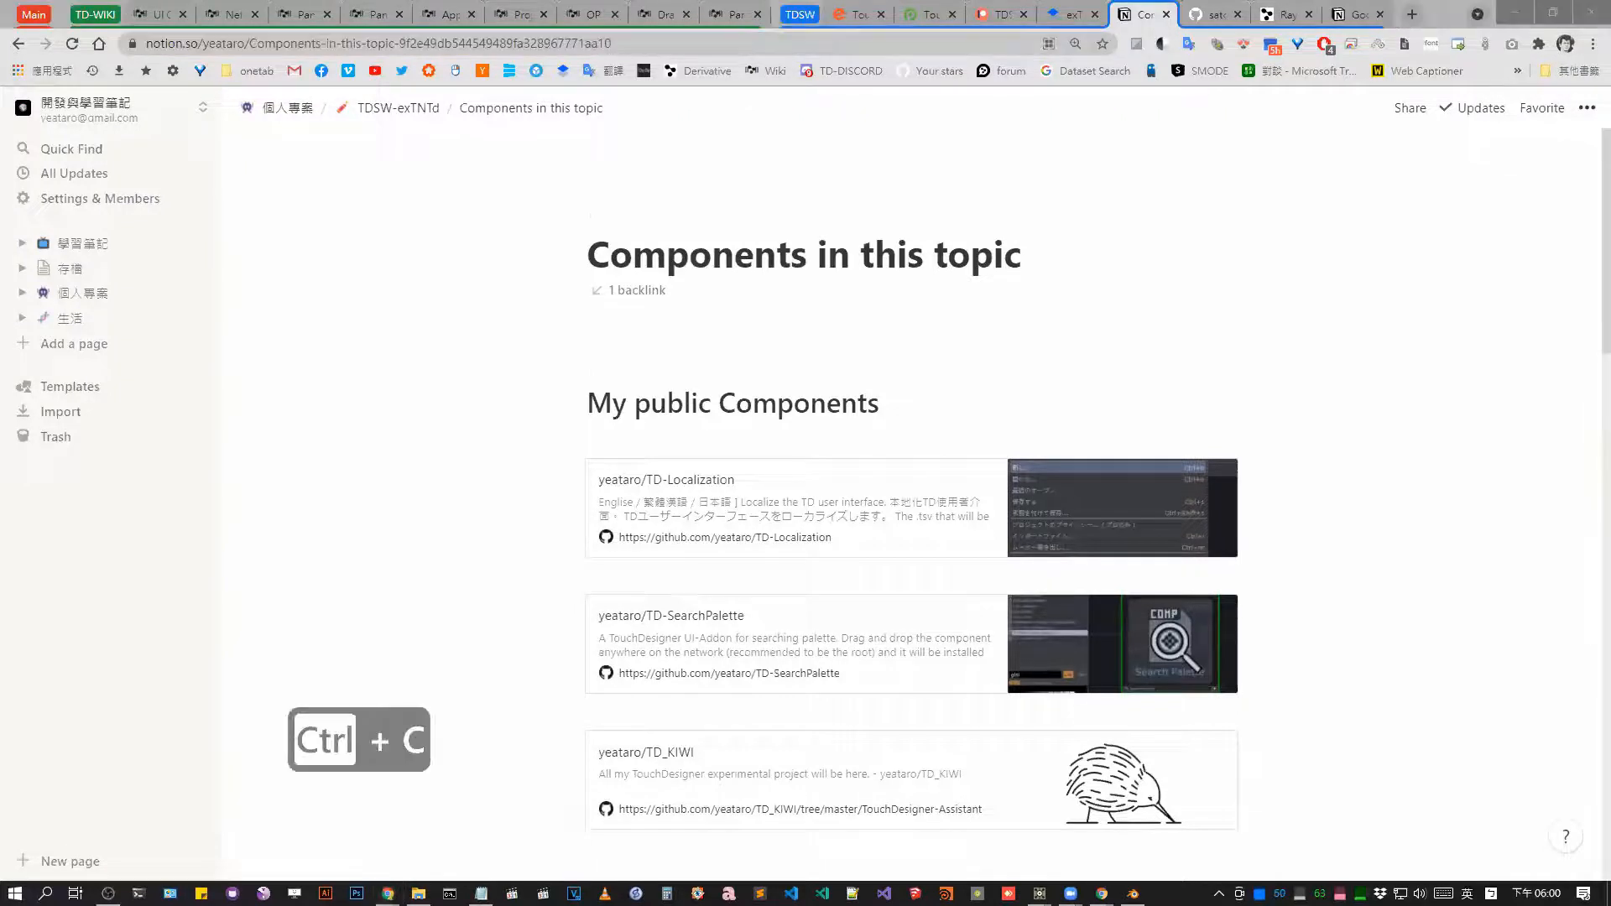